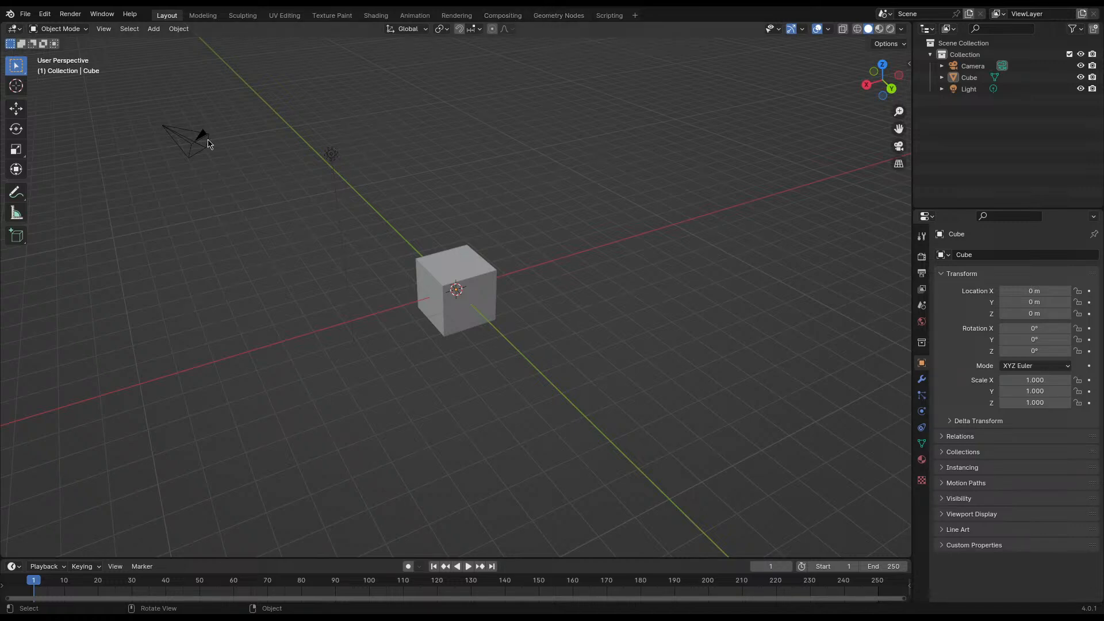
- Look over the default scene from several angles and view the cube in Edit Mode
{"action": "left_click", "coordinate": [485, 249]}
{"action": "left_click", "coordinate": [439, 172]}
{"action": "middle_click_drag", "start_coordinate": [502, 165], "coordinate": [422, 147]}
{"action": "middle_click_drag", "start_coordinate": [523, 212], "coordinate": [486, 199]}
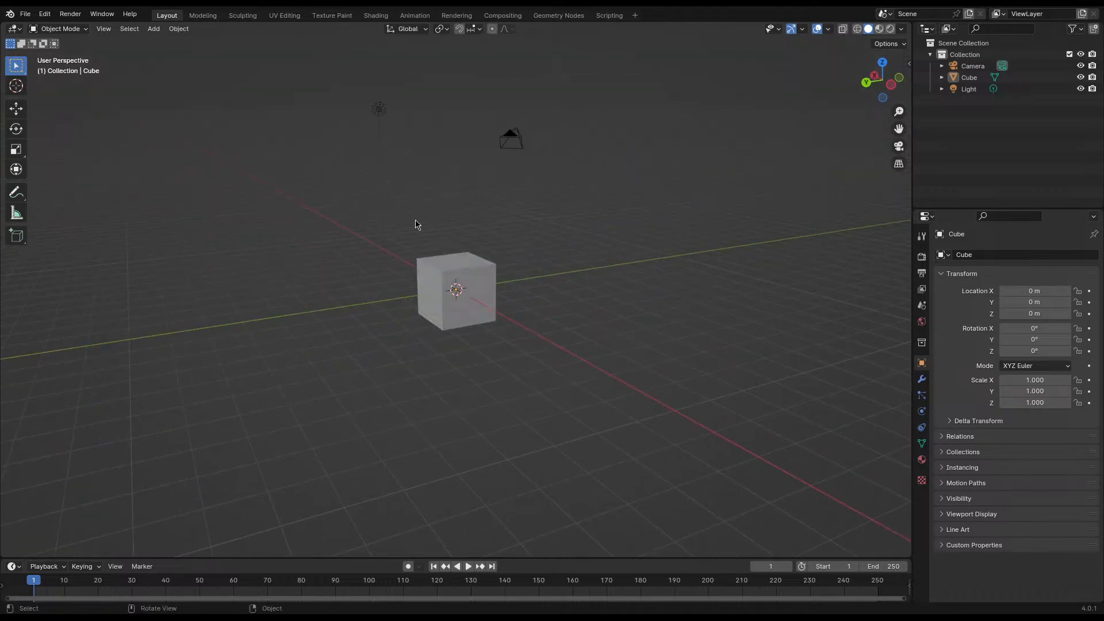
{"action": "middle_click_drag", "start_coordinate": [417, 224], "coordinate": [578, 232]}
{"action": "scroll", "coordinate": [471, 266], "scroll_direction": "up", "scroll_amount": 5}
{"action": "mouse_move", "coordinate": [471, 263]}
{"action": "middle_mouse_down"}
{"action": "mouse_move", "coordinate": [489, 268]}
{"action": "mouse_move", "coordinate": [468, 271]}
{"action": "mouse_move", "coordinate": [481, 251]}
{"action": "middle_mouse_up"}
{"action": "left_click", "coordinate": [468, 271]}
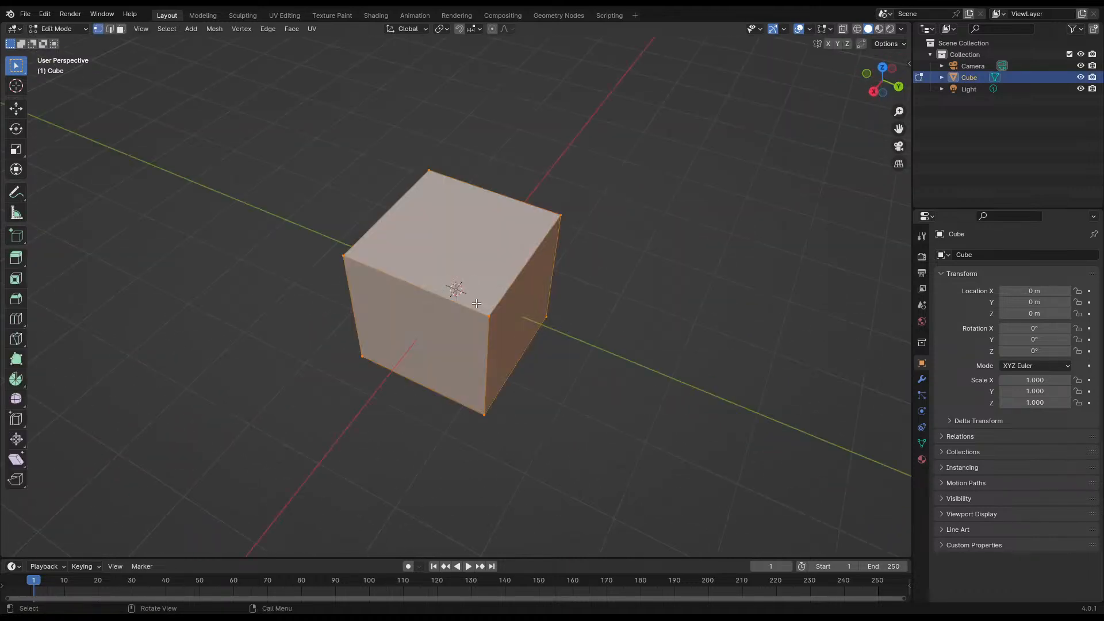
{"action": "key", "text": "Tab"}
{"action": "key", "text": "alt+a"}
{"action": "middle_click_drag", "start_coordinate": [509, 281], "coordinate": [462, 286]}
{"action": "scroll", "coordinate": [360, 279], "scroll_direction": "down", "scroll_amount": 3}
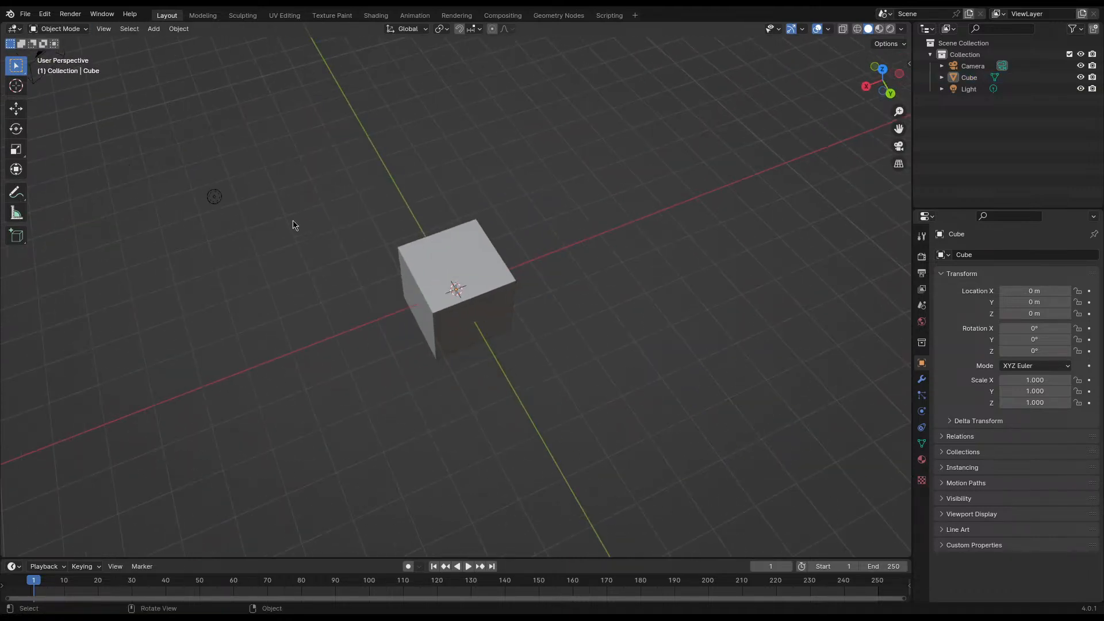
- Add an ico sphere mesh at the scene origin and expand its creation settings
{"action": "left_click", "coordinate": [154, 29]}
{"action": "mouse_move", "coordinate": [165, 43]}
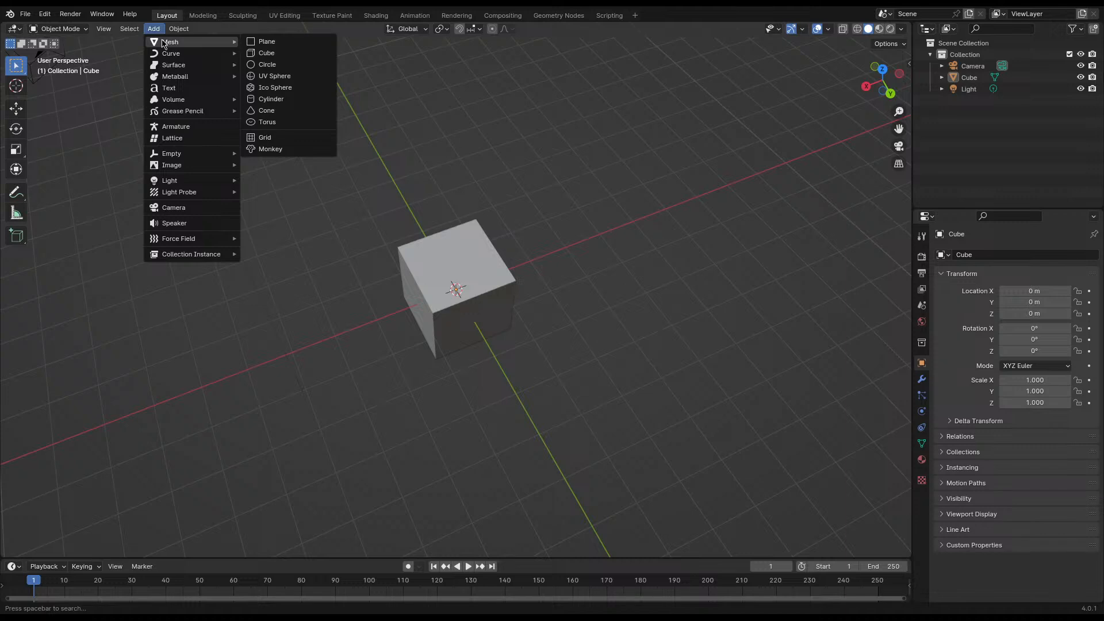
{"action": "left_click", "coordinate": [275, 88]}
{"action": "middle_click_drag", "start_coordinate": [487, 136], "coordinate": [483, 222]}
{"action": "scroll", "coordinate": [513, 155], "scroll_direction": "down", "scroll_amount": 3}
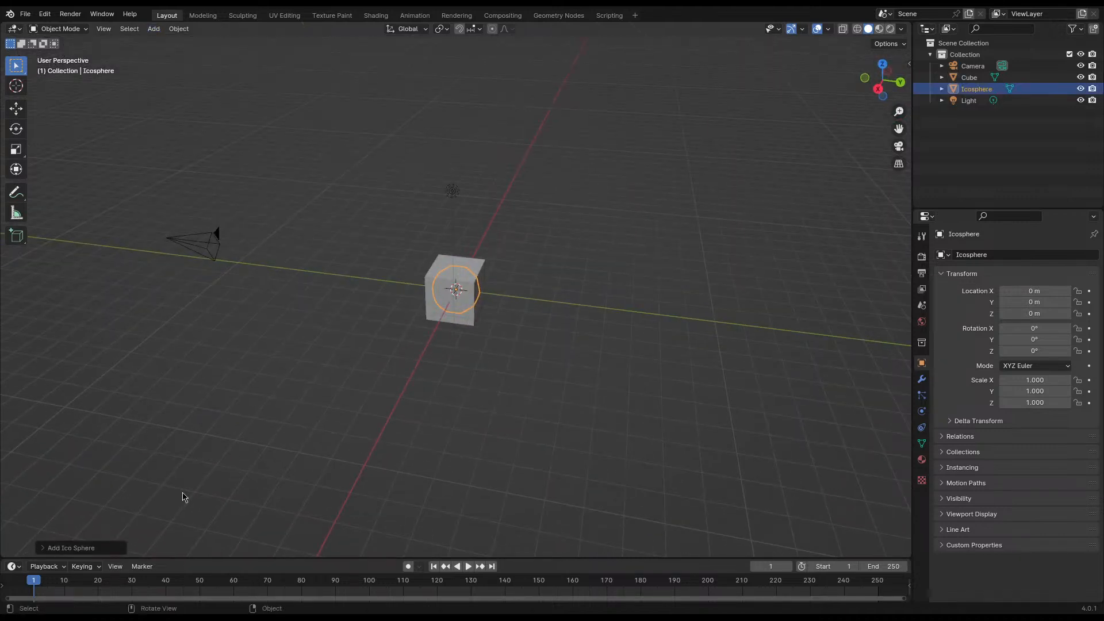
{"action": "left_click", "coordinate": [44, 548]}
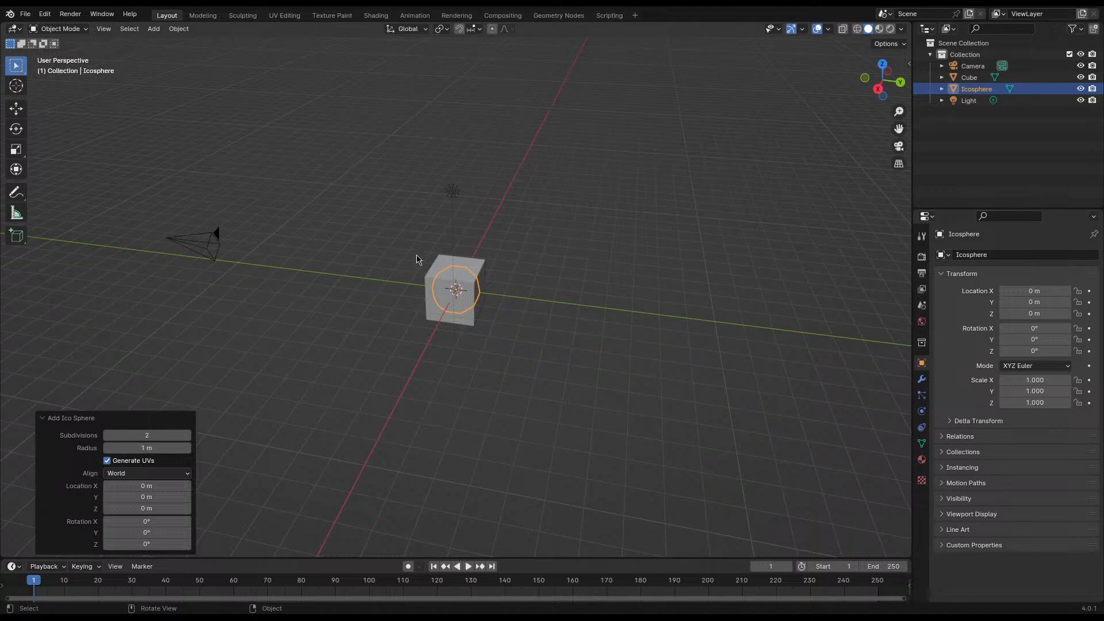
- Delete the ico sphere and the default cube from the scene
{"action": "left_click", "coordinate": [445, 269]}
{"action": "left_click", "coordinate": [455, 264]}
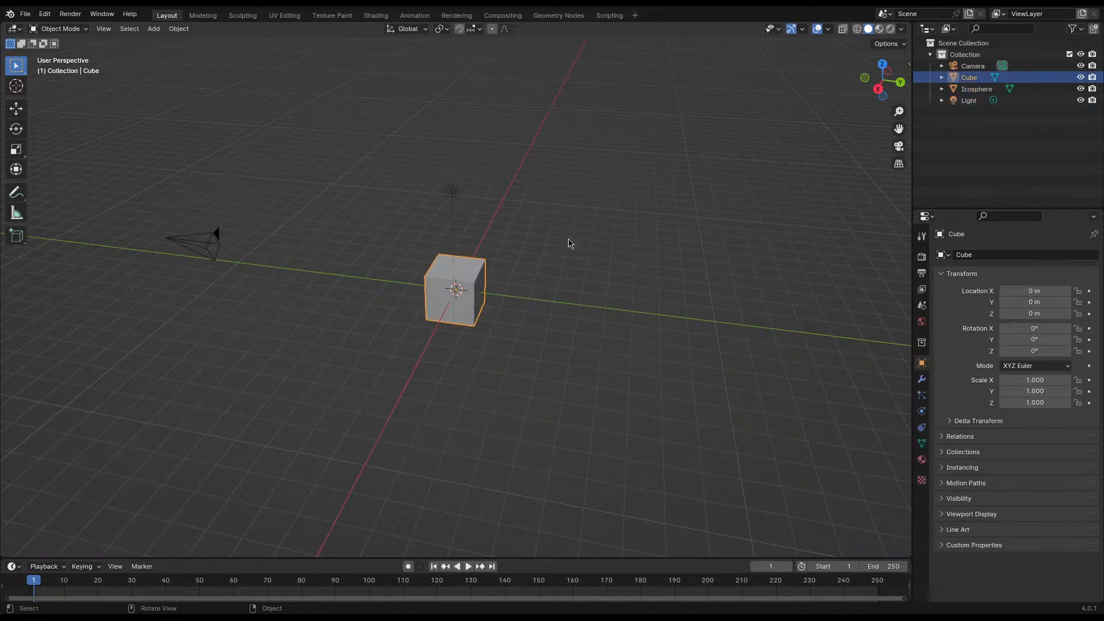
{"action": "left_click", "coordinate": [969, 90]}
{"action": "key", "text": "x"}
{"action": "left_click", "coordinate": [969, 78]}
{"action": "key", "text": "x"}
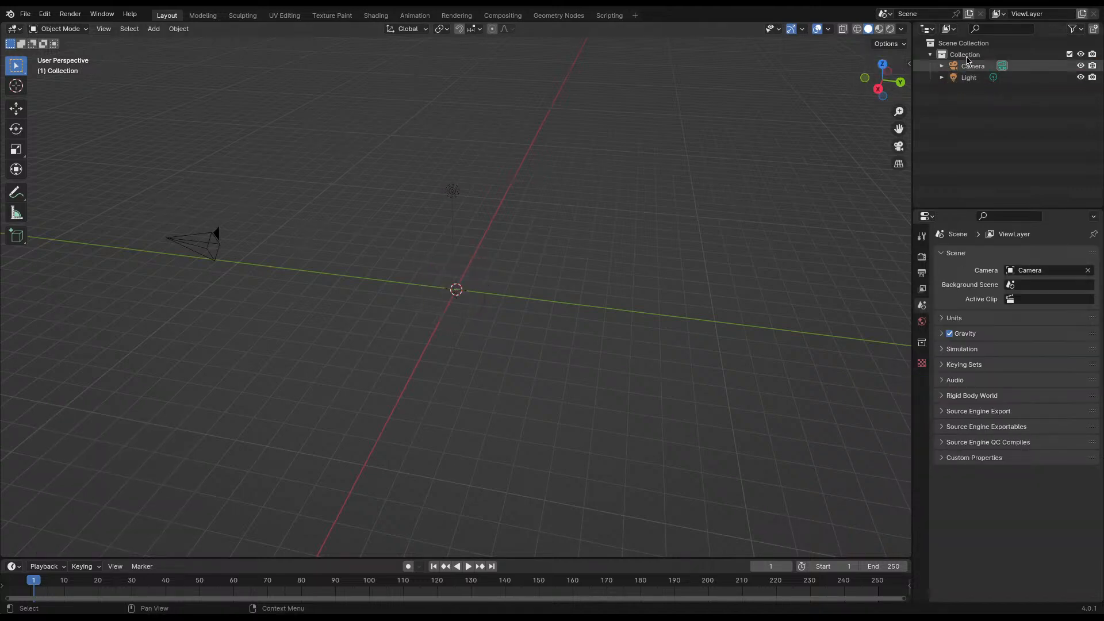
- Rename the collection holding the camera and light to "rendering"
{"action": "left_click", "coordinate": [968, 56]}
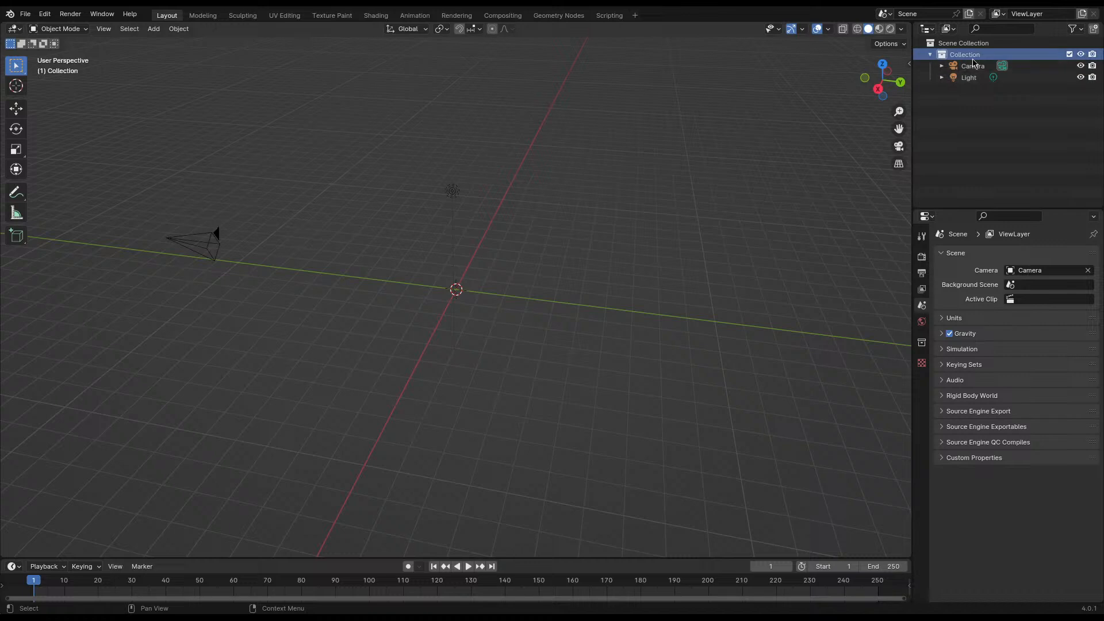
{"action": "double_click", "coordinate": [972, 57]}
{"action": "type", "text": "rendering"}
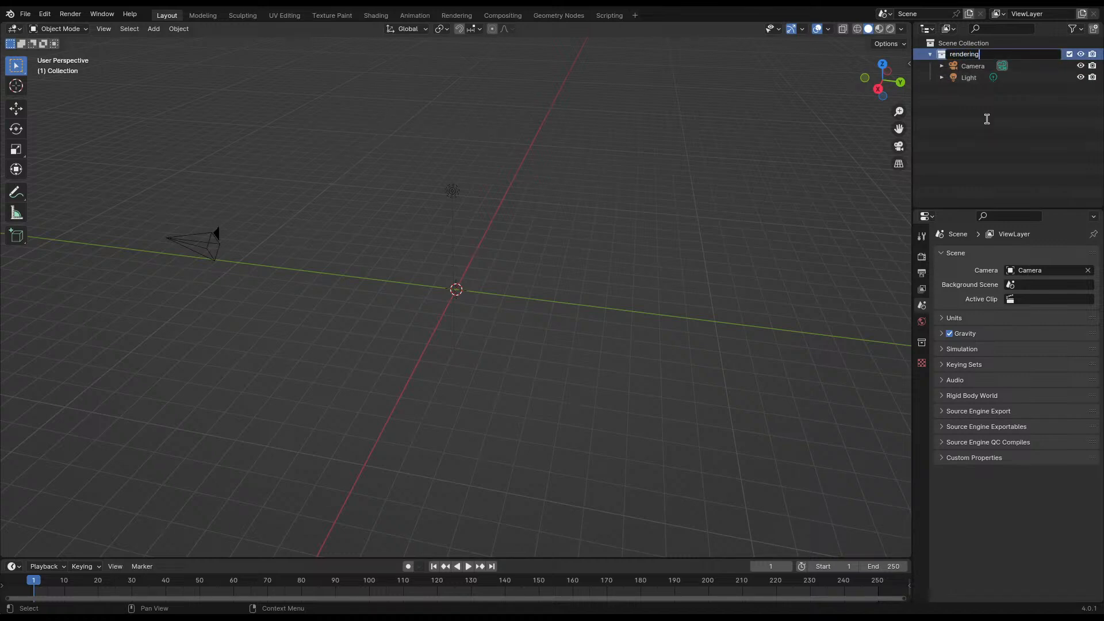
{"action": "key", "text": "Return"}
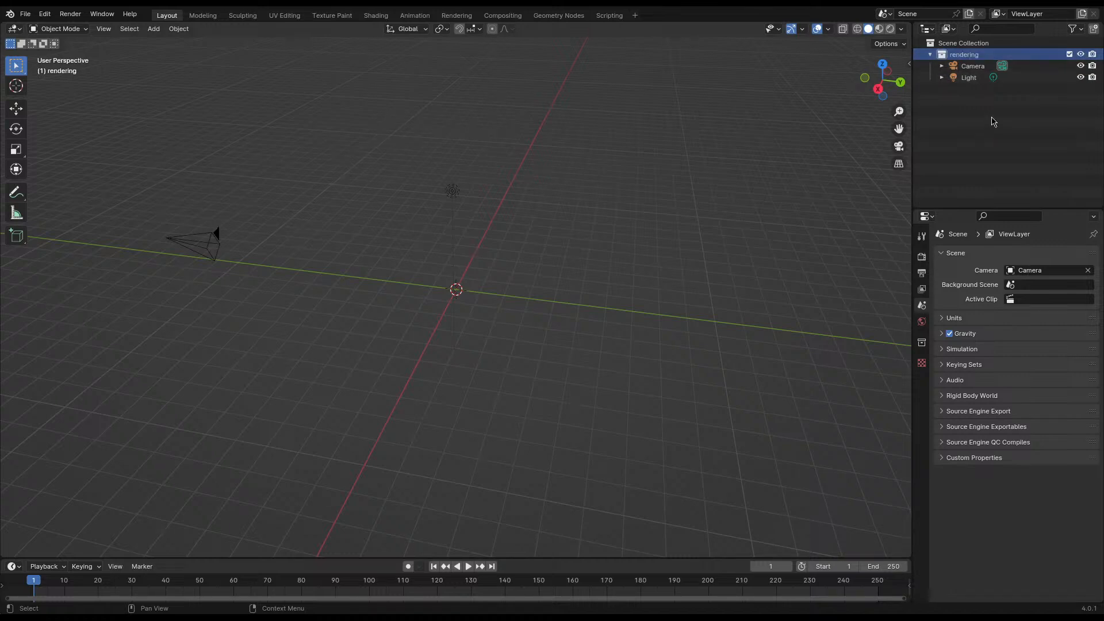
- Hide the rendering collection in the viewport while keeping it enabled in the view layer
{"action": "left_click", "coordinate": [1069, 54]}
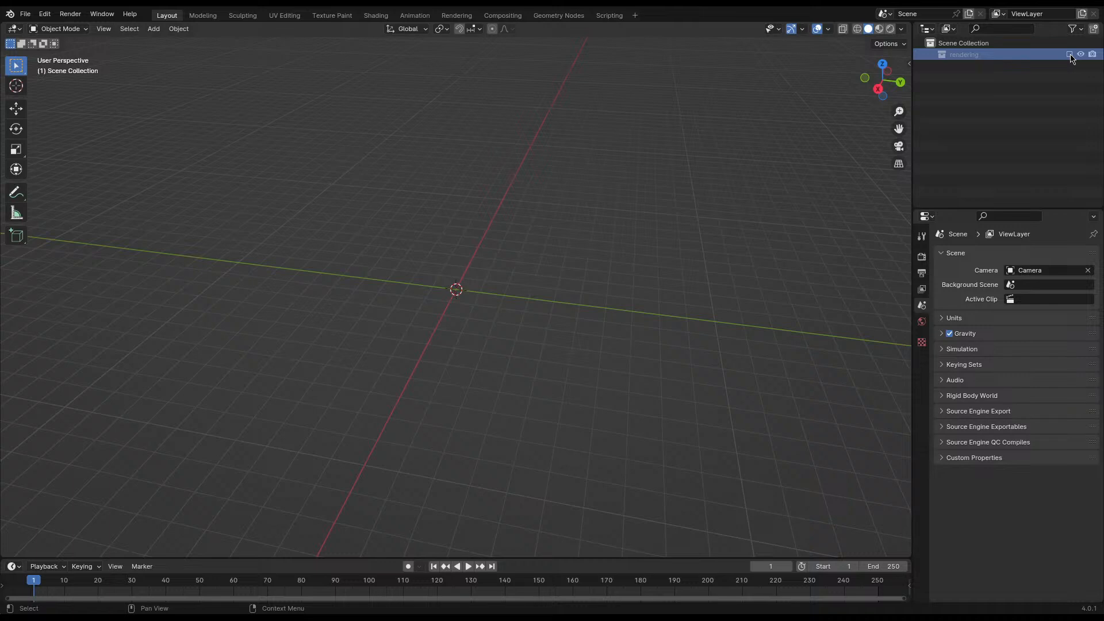
{"action": "left_click", "coordinate": [1070, 54]}
{"action": "left_click", "coordinate": [1070, 55]}
- Create a new collection under the Scene Collection and name it "model"
{"action": "left_click", "coordinate": [959, 46]}
{"action": "right_click", "coordinate": [959, 46]}
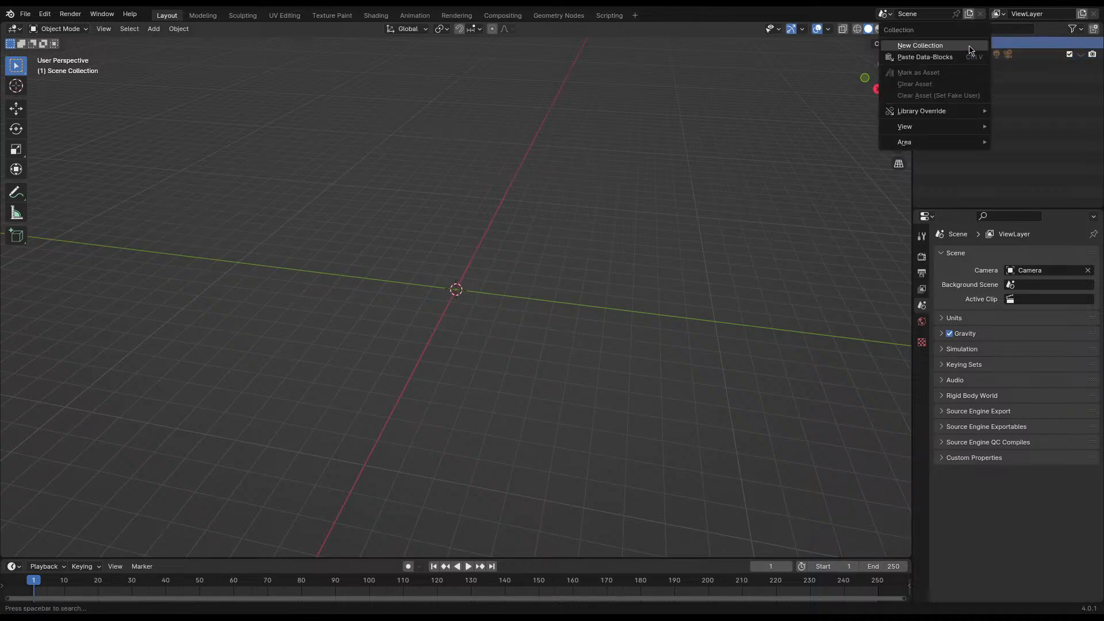
{"action": "left_click", "coordinate": [960, 46]}
{"action": "double_click", "coordinate": [962, 68]}
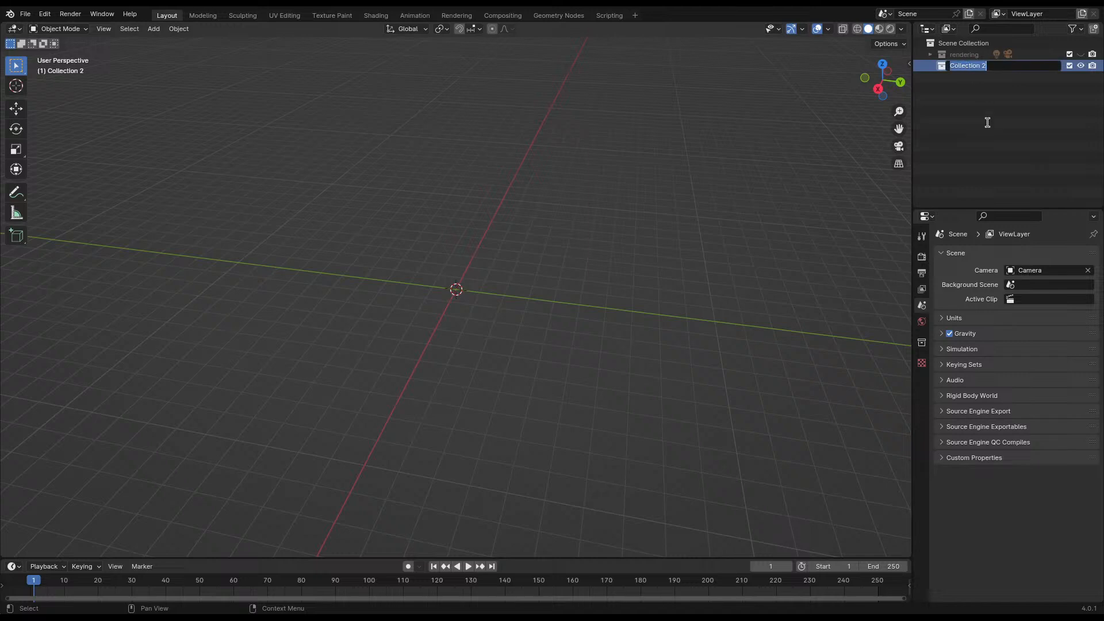
{"action": "type", "text": "model"}
{"action": "key", "text": "Return"}
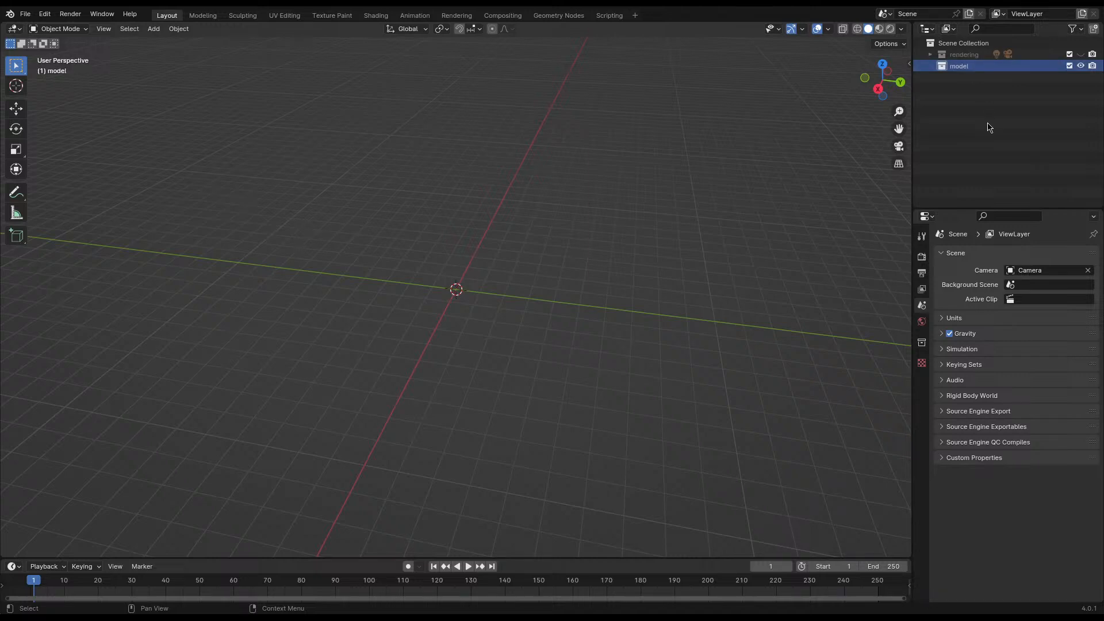
- Make the model collection active and save the file
{"action": "key", "text": "Up"}
{"action": "left_click", "coordinate": [967, 68]}
{"action": "key", "text": "ctrl+s"}
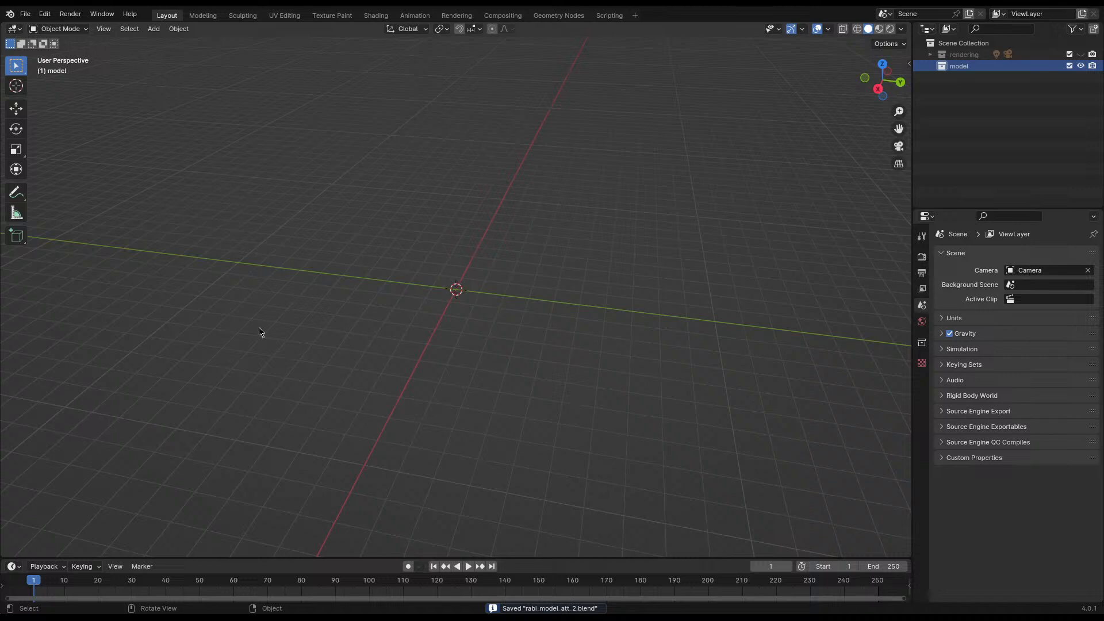
- Add an ico sphere with 2 subdivisions and a radius of about 1.19 m to the model collection
{"action": "left_click", "coordinate": [153, 28]}
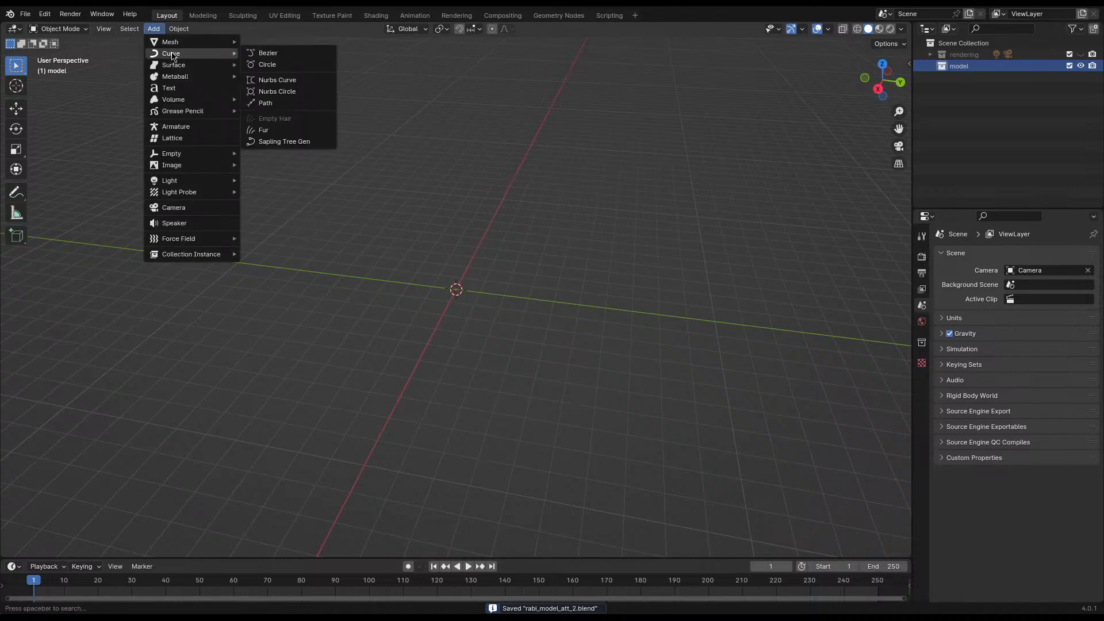
{"action": "mouse_move", "coordinate": [193, 41]}
{"action": "left_click", "coordinate": [276, 88]}
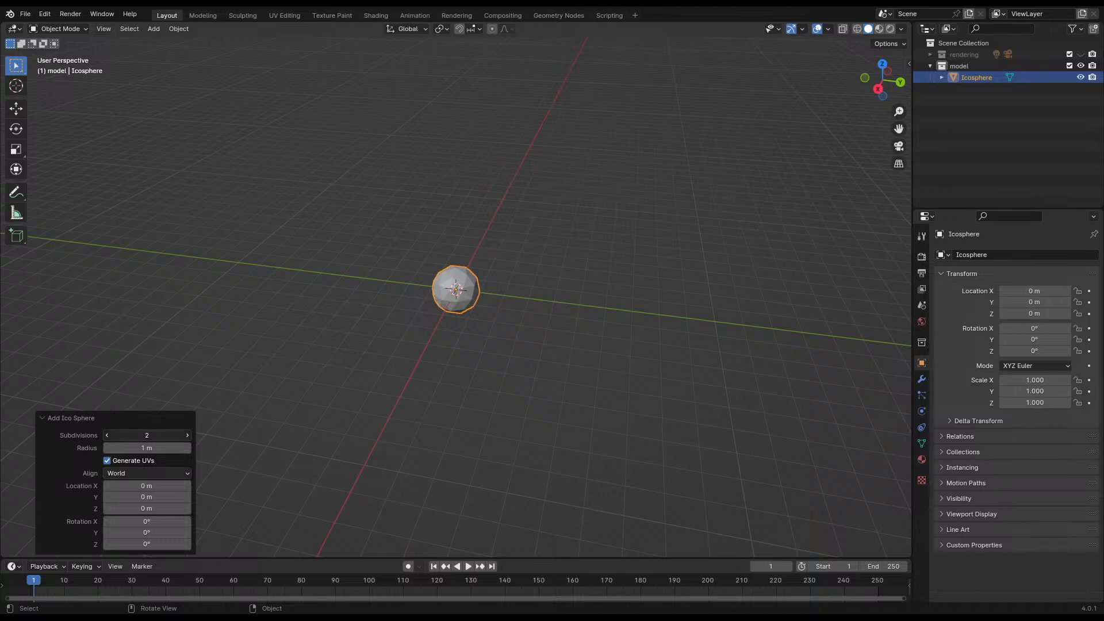
{"action": "mouse_move", "coordinate": [157, 437]}
{"action": "left_mouse_down"}
{"action": "mouse_move", "coordinate": [170, 437]}
{"action": "mouse_move", "coordinate": [140, 438]}
{"action": "left_mouse_up"}
{"action": "mouse_move", "coordinate": [145, 451]}
{"action": "left_mouse_down"}
{"action": "mouse_move", "coordinate": [446, 460]}
{"action": "mouse_move", "coordinate": [161, 451]}
{"action": "left_mouse_up"}
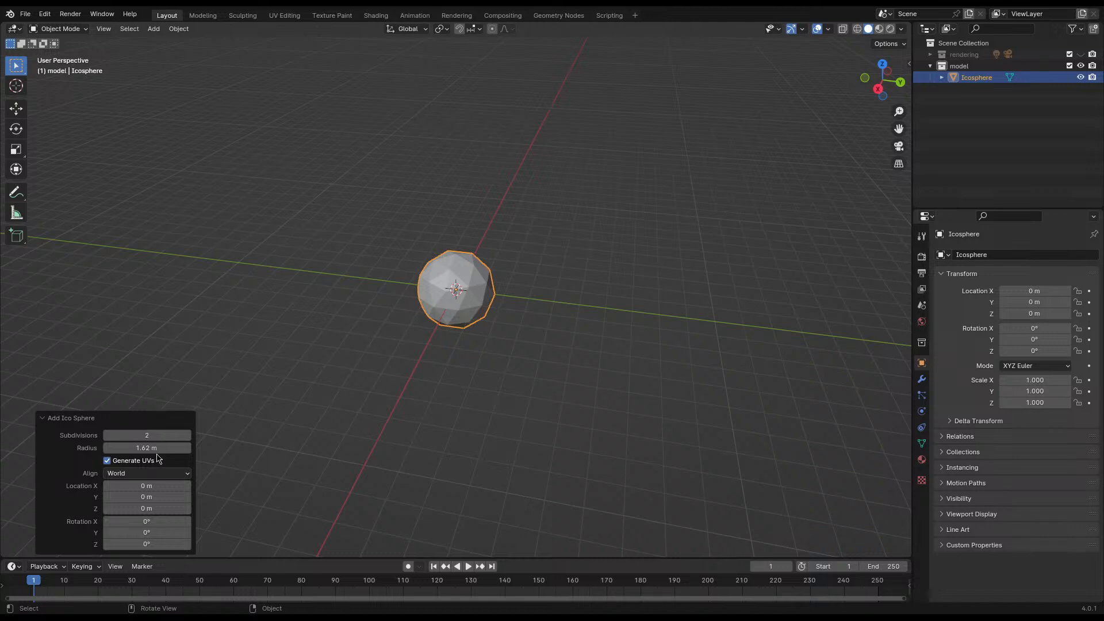
{"action": "left_click_drag", "start_coordinate": [150, 448], "coordinate": [118, 444]}
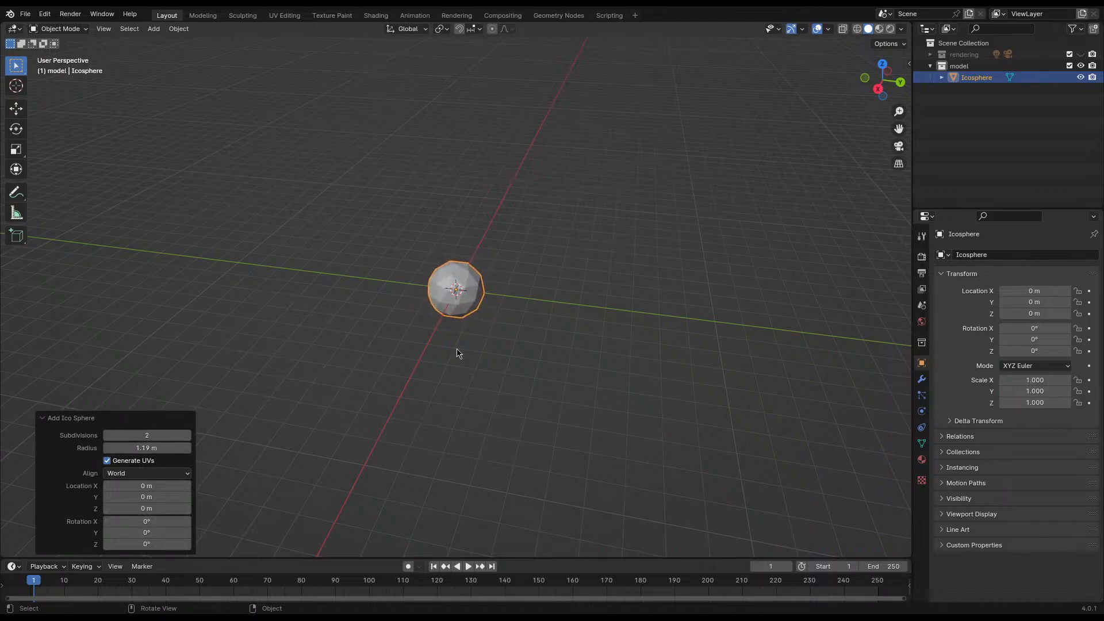
- Move the ico sphere about 1.59 m up along the global Z axis
{"action": "middle_click_drag", "start_coordinate": [488, 344], "coordinate": [451, 319]}
{"action": "scroll", "coordinate": [437, 274], "scroll_direction": "up", "scroll_amount": 5}
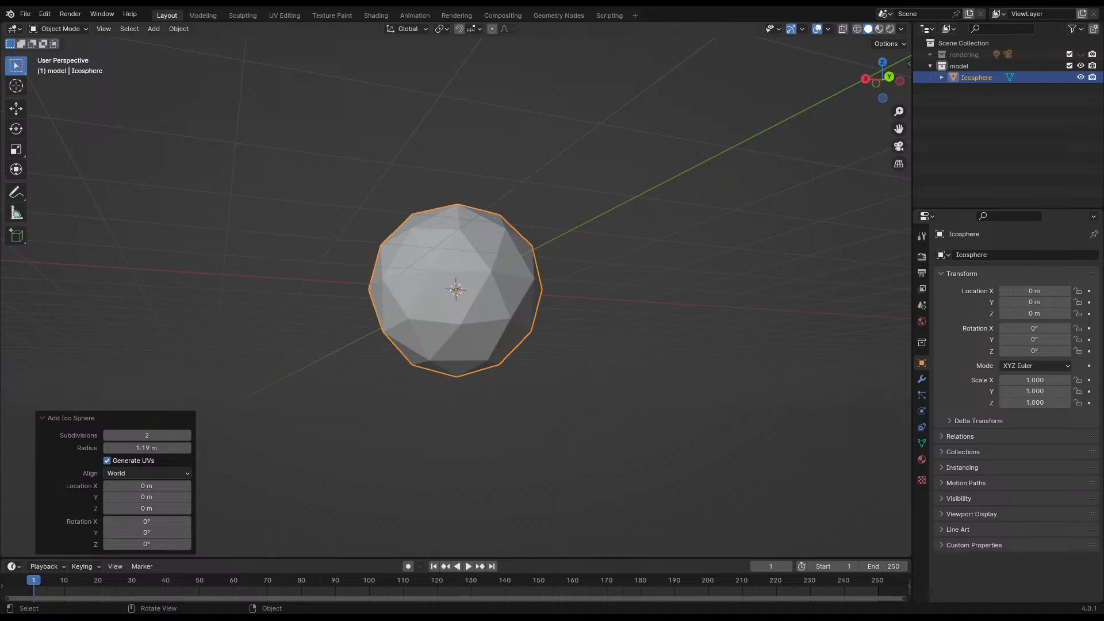
{"action": "left_click", "coordinate": [329, 236]}
{"action": "middle_click_drag", "start_coordinate": [329, 237], "coordinate": [456, 278]}
{"action": "left_click", "coordinate": [456, 278]}
{"action": "key", "text": "g"}
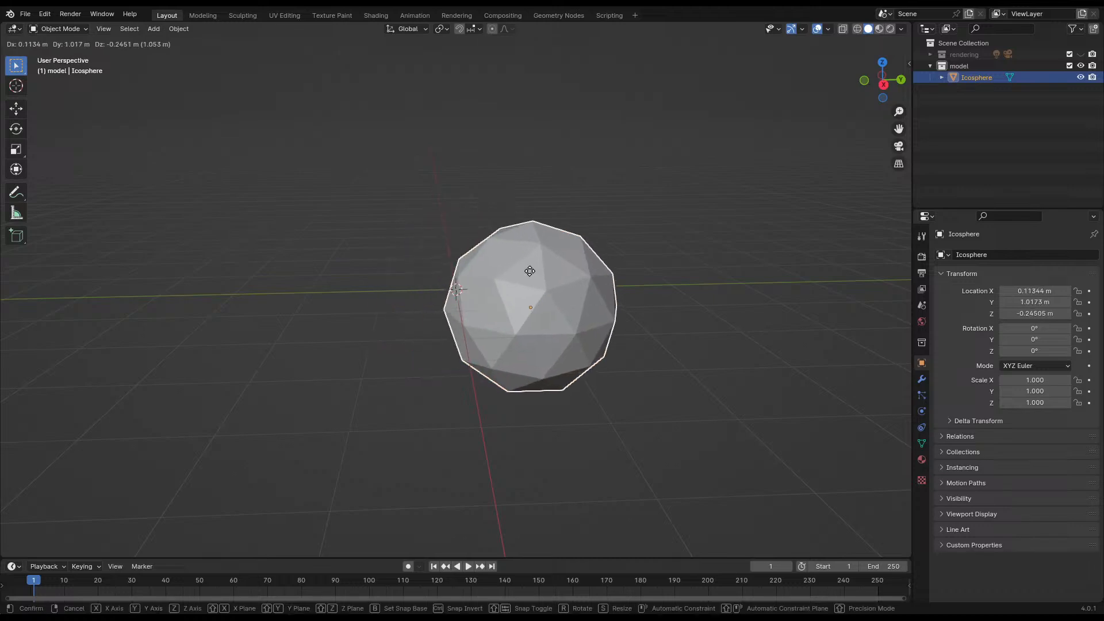
{"action": "key", "text": "z"}
{"action": "left_click", "coordinate": [534, 276]}
- Raise the ico sphere by about another 3.91 m along the global Z axis
{"action": "middle_click_drag", "start_coordinate": [535, 276], "coordinate": [439, 206]}
{"action": "scroll", "coordinate": [454, 256], "scroll_direction": "up", "scroll_amount": 5}
{"action": "middle_click_drag", "start_coordinate": [454, 256], "coordinate": [563, 279]}
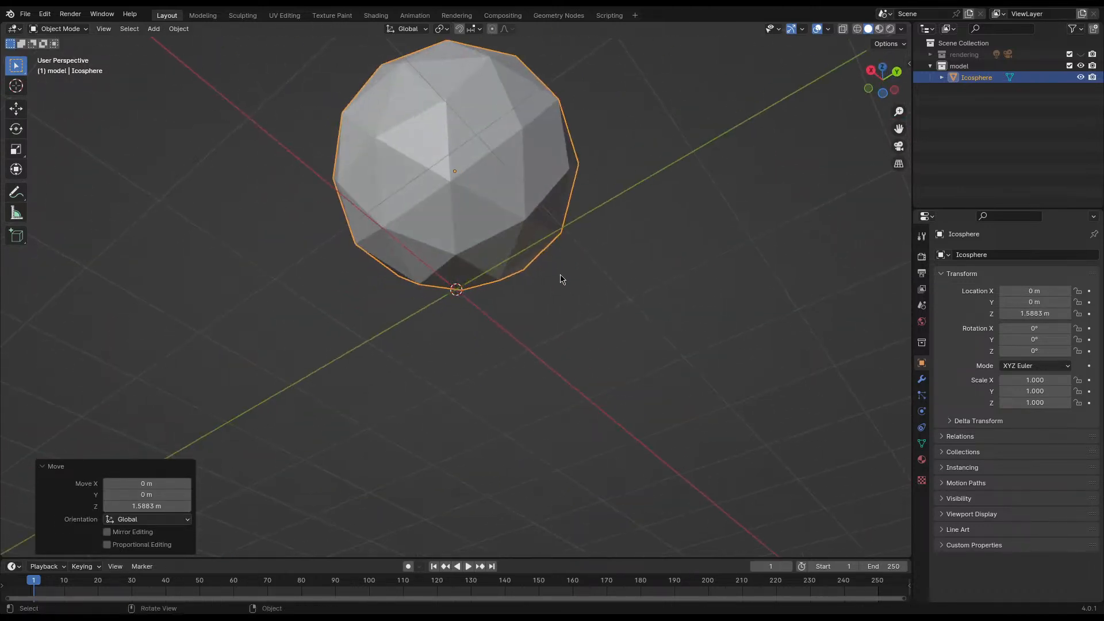
{"action": "key", "text": "Tab"}
{"action": "key", "text": "Tab"}
{"action": "middle_click_drag", "start_coordinate": [463, 244], "coordinate": [460, 272]}
{"action": "scroll", "coordinate": [460, 271], "scroll_direction": "down", "scroll_amount": 4}
{"action": "key", "text": "g"}
{"action": "key", "text": "z"}
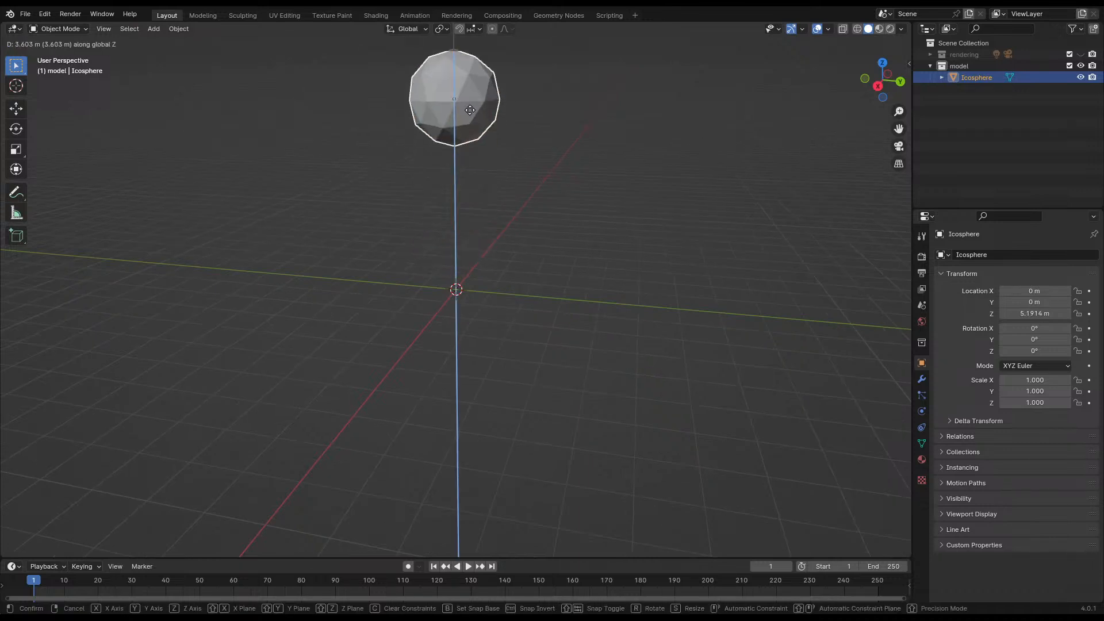
{"action": "left_click", "coordinate": [425, 225]}
- Show the scene in front orthographic view and split the 3D viewport into one tall and two smaller stacked viewports
{"action": "middle_click_drag", "start_coordinate": [426, 225], "coordinate": [458, 212]}
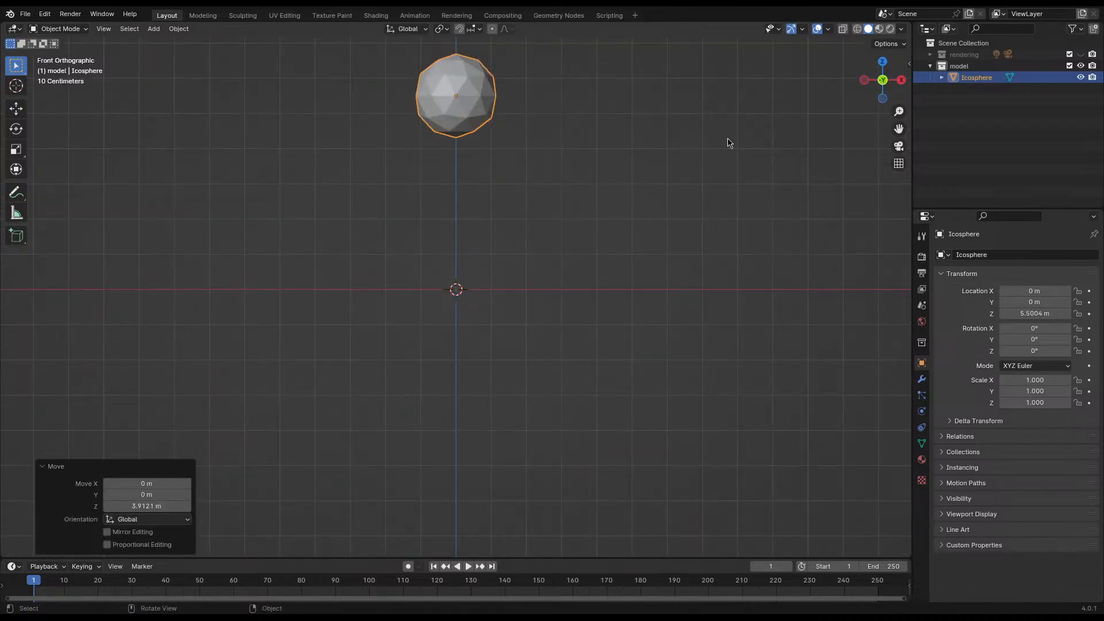
{"action": "middle_click_drag", "start_coordinate": [523, 119], "coordinate": [523, 153], "text": "shift"}
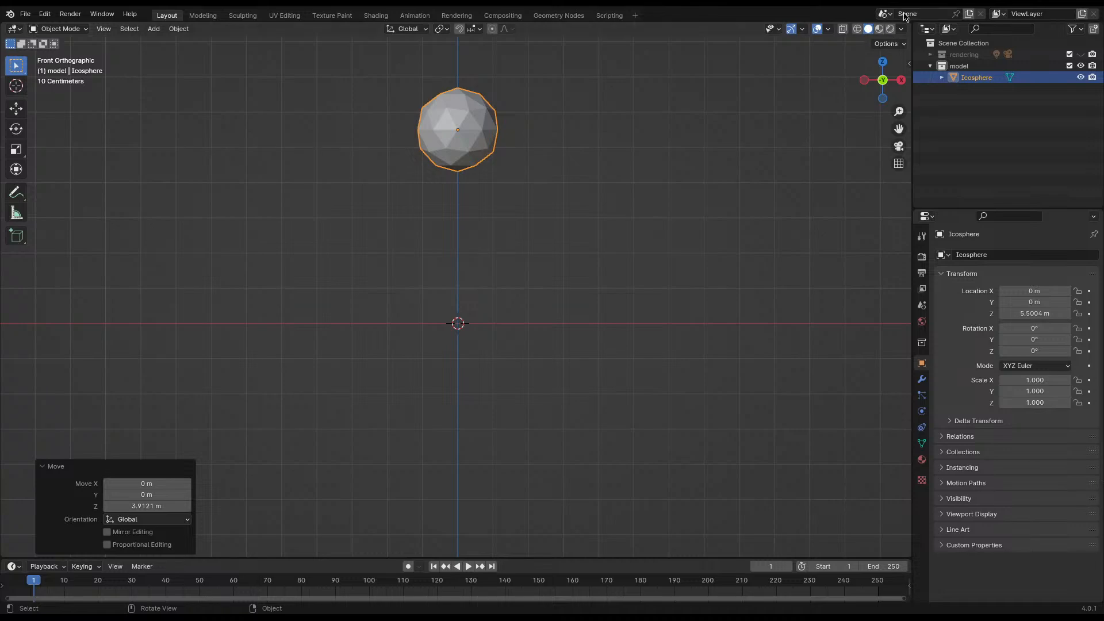
{"action": "left_click_drag", "start_coordinate": [910, 20], "coordinate": [440, 48]}
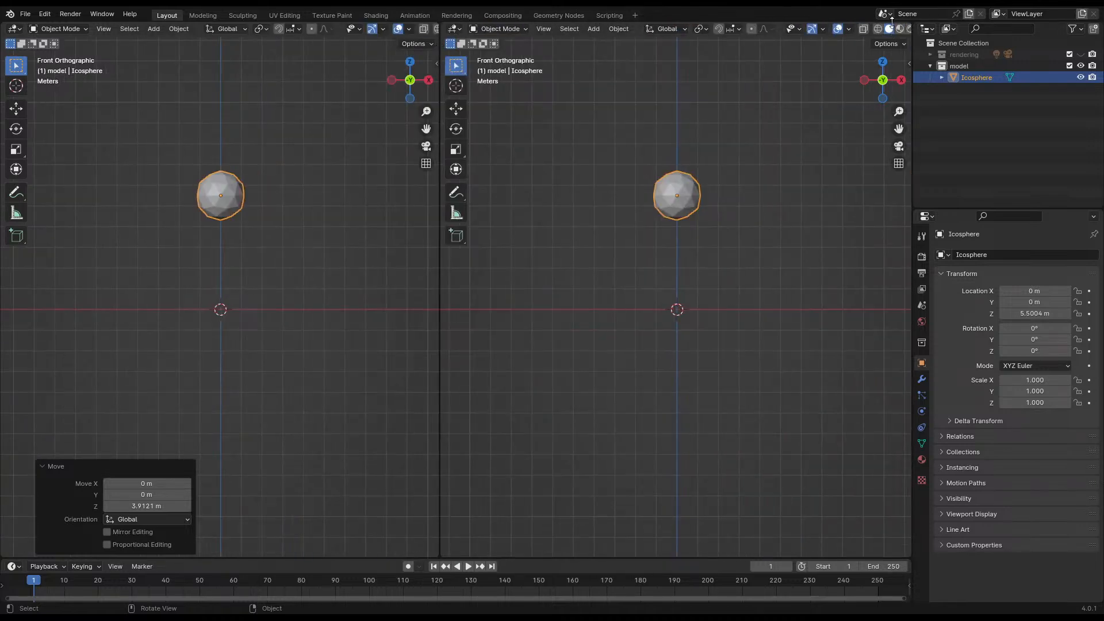
{"action": "left_click_drag", "start_coordinate": [910, 21], "coordinate": [736, 287]}
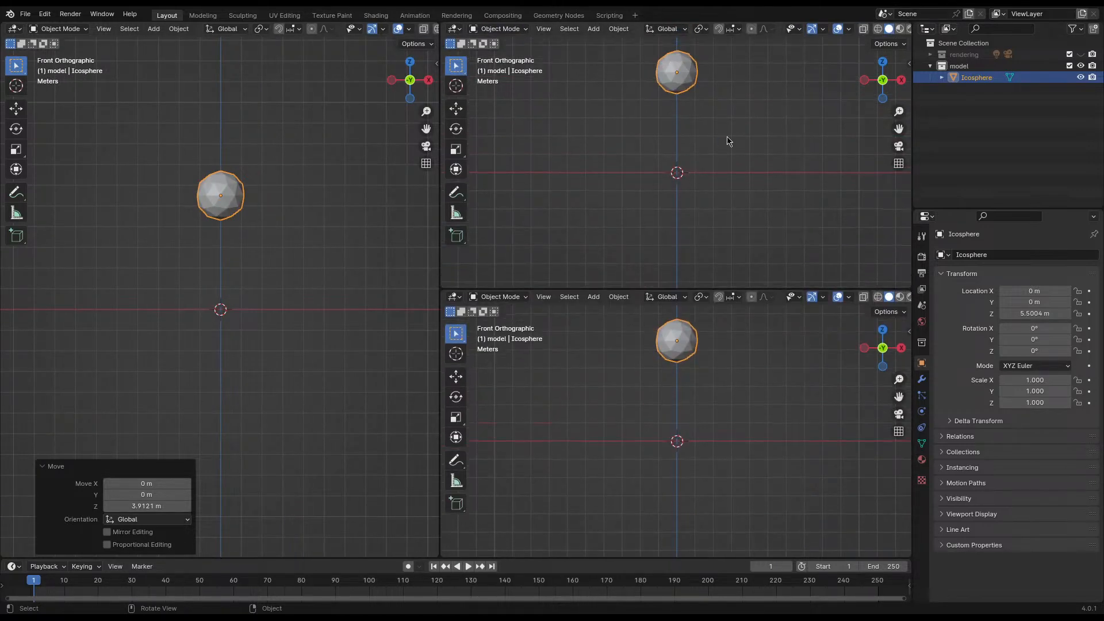
- Set the two smaller stacked viewports to right orthographic and front orthographic views of the ico sphere
{"action": "key", "text": "KP_3"}
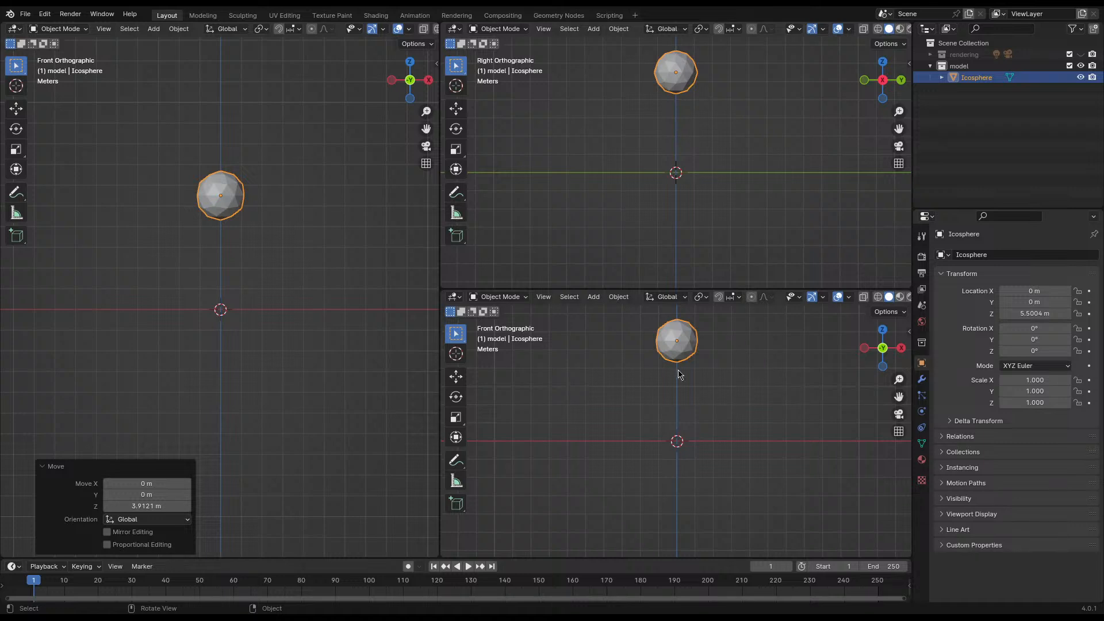
{"action": "left_click", "coordinate": [679, 428]}
{"action": "key", "text": "KP_7"}
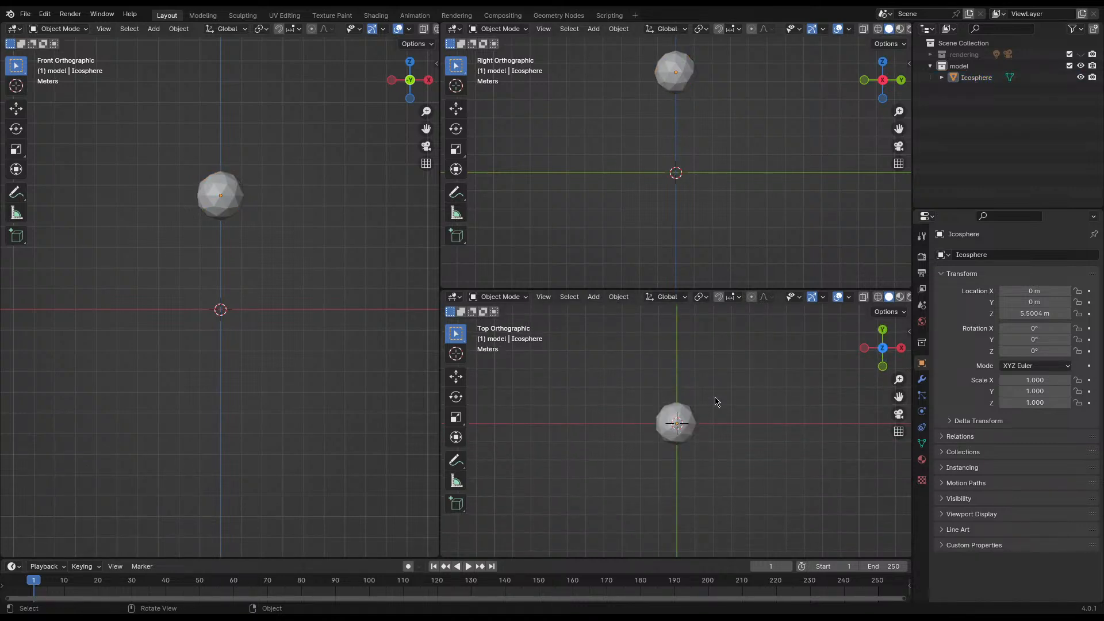
{"action": "key", "text": "KP_1"}
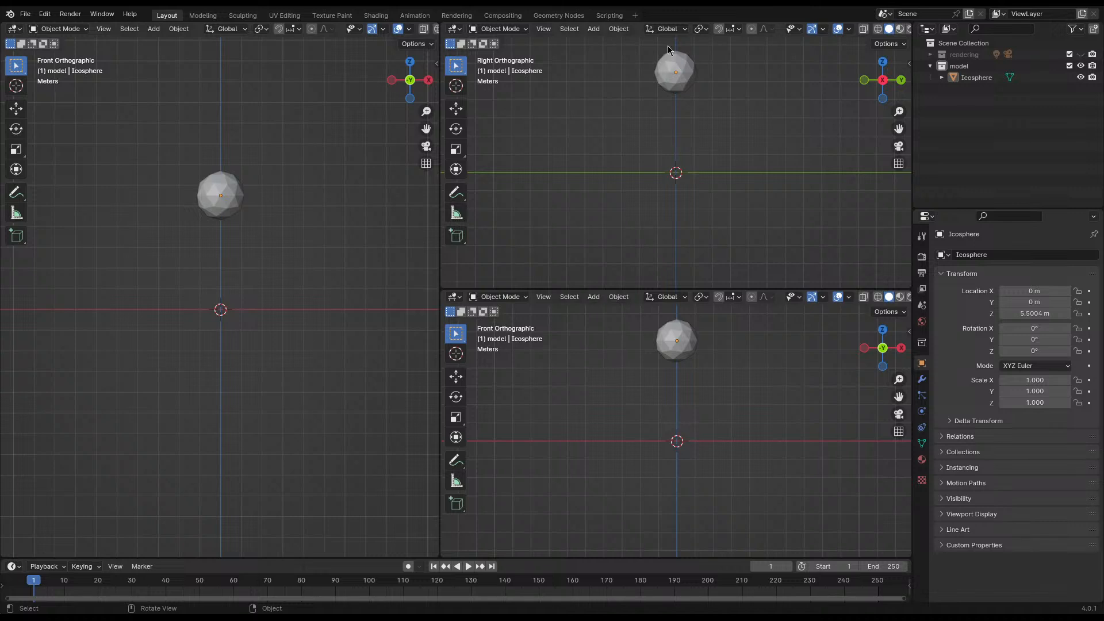
{"action": "middle_click_drag", "start_coordinate": [658, 113], "coordinate": [657, 127], "text": "shift"}
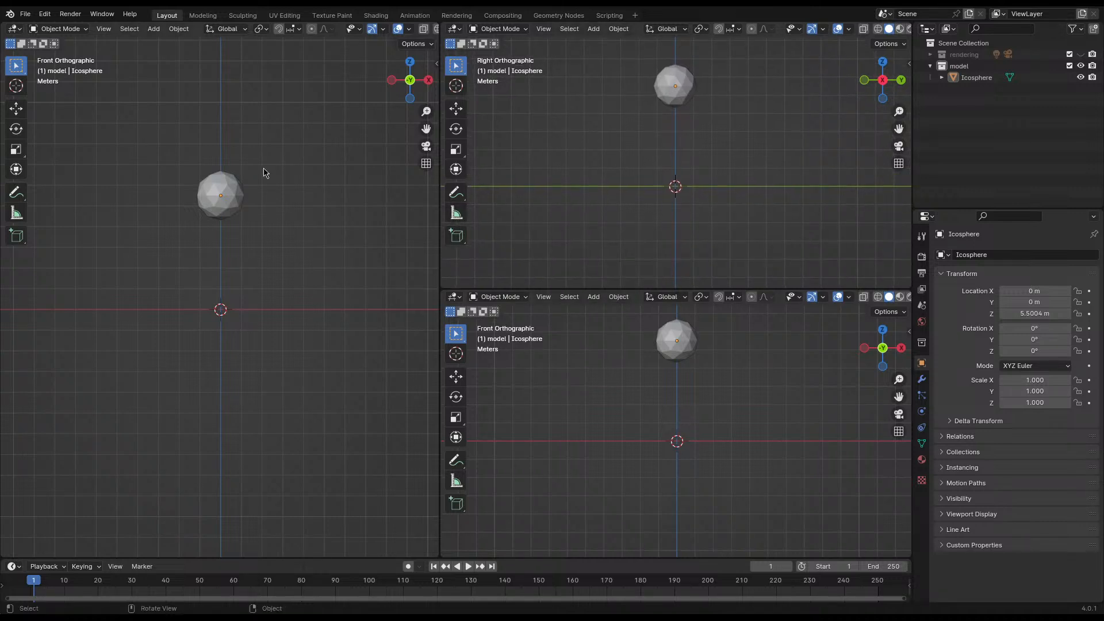
- Widen the tall viewport with a perspective view of the scene and select the ico sphere in it
{"action": "middle_click_drag", "start_coordinate": [240, 180], "coordinate": [423, 253]}
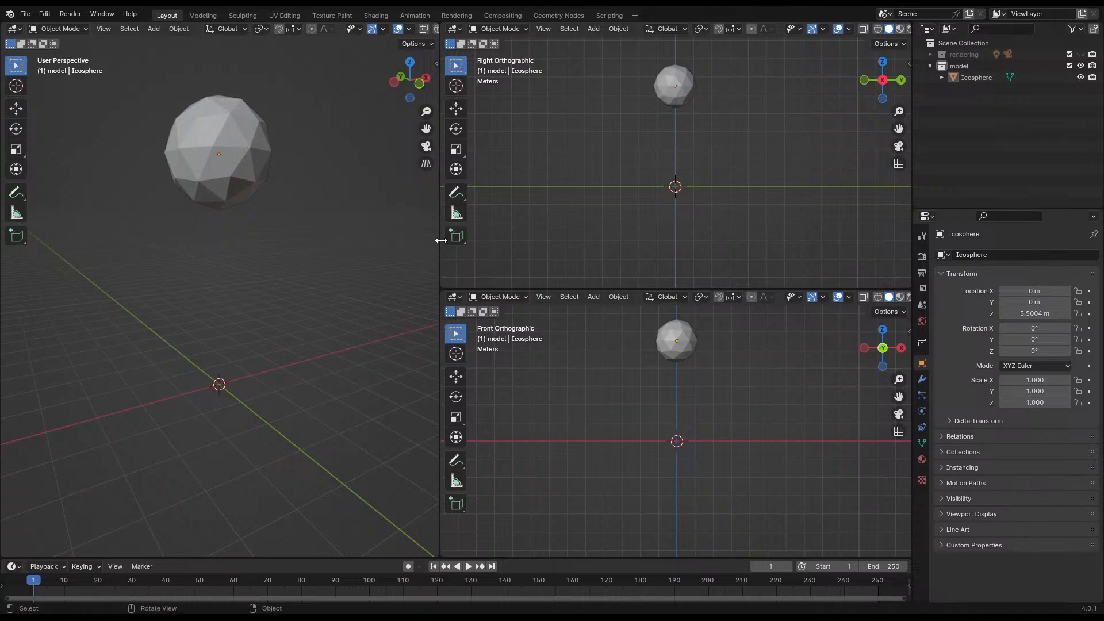
{"action": "left_click_drag", "start_coordinate": [440, 239], "coordinate": [586, 236]}
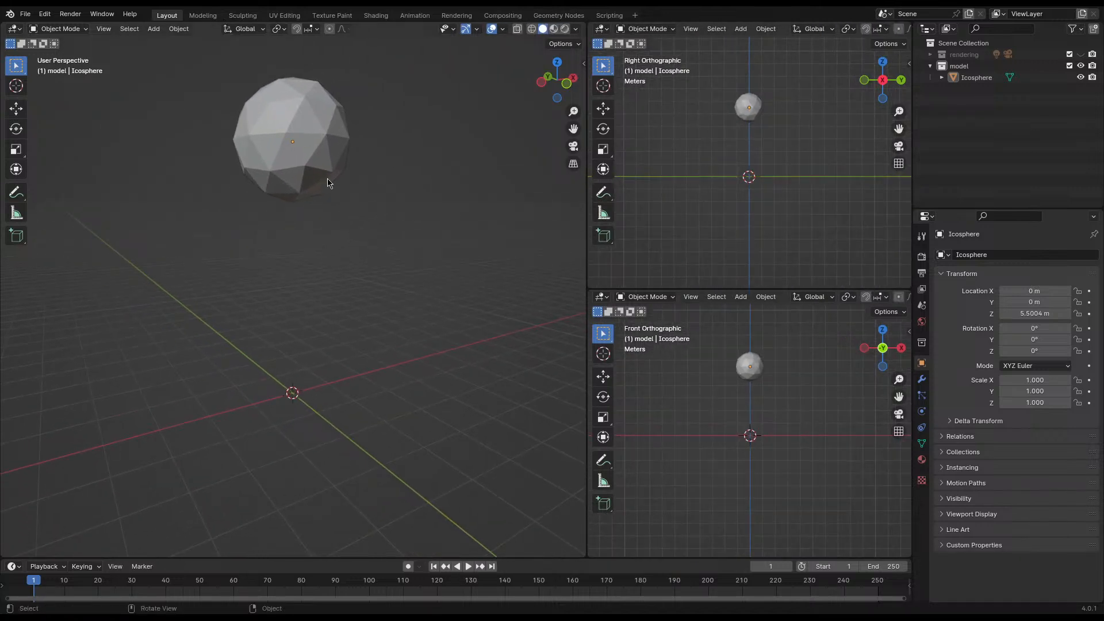
{"action": "middle_click_drag", "start_coordinate": [330, 183], "coordinate": [305, 157]}
{"action": "left_click", "coordinate": [305, 157]}
{"action": "mouse_move", "coordinate": [417, 205]}
{"action": "middle_mouse_down"}
{"action": "mouse_move", "coordinate": [409, 172]}
{"action": "mouse_move", "coordinate": [408, 199]}
{"action": "middle_mouse_up"}
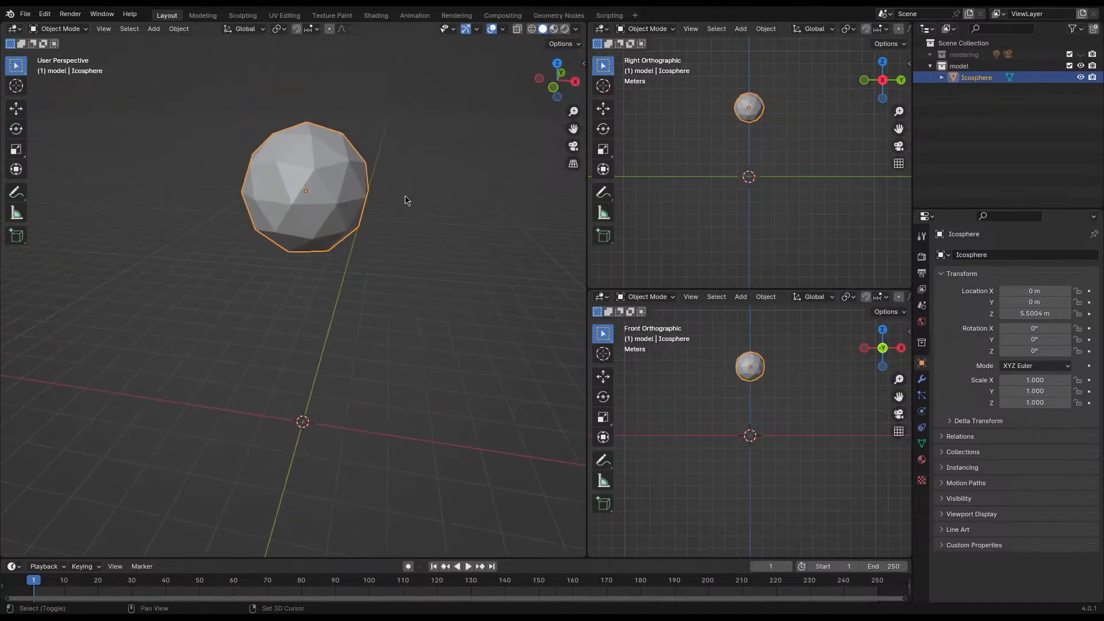
- Examine the ico sphere's triangular faces and underside in Edit Mode, in both the perspective and front orthographic views
{"action": "middle_click_drag", "start_coordinate": [323, 171], "coordinate": [289, 299]}
{"action": "key", "text": "Tab"}
{"action": "key", "text": "3"}
{"action": "left_click", "coordinate": [320, 253]}
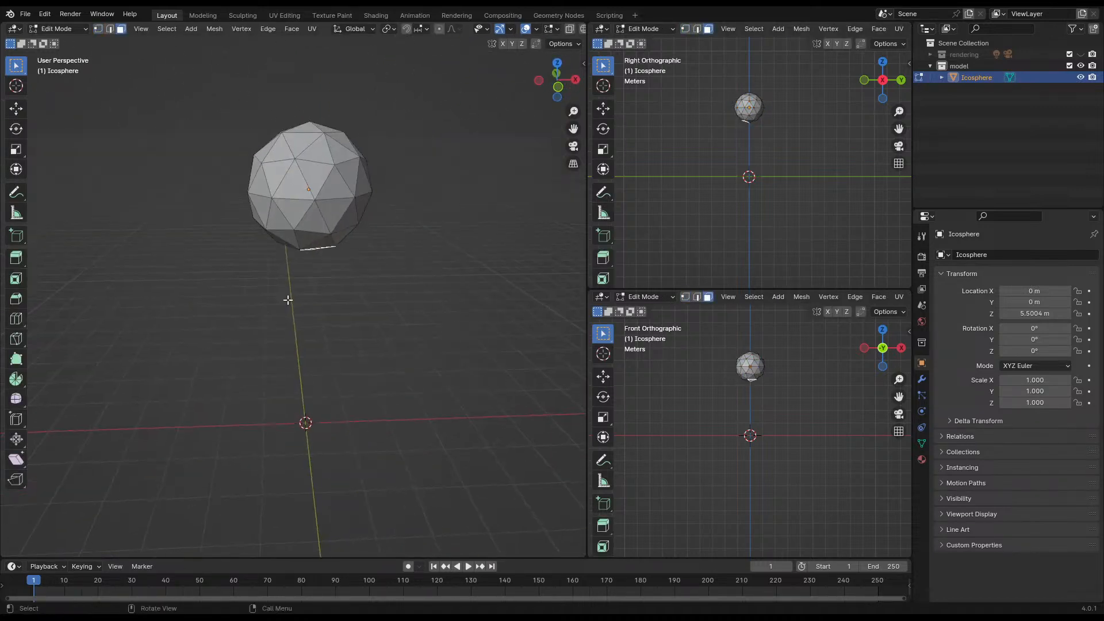
{"action": "key", "text": "Tab"}
{"action": "key", "text": "Tab"}
{"action": "middle_click_drag", "start_coordinate": [322, 194], "coordinate": [303, 158]}
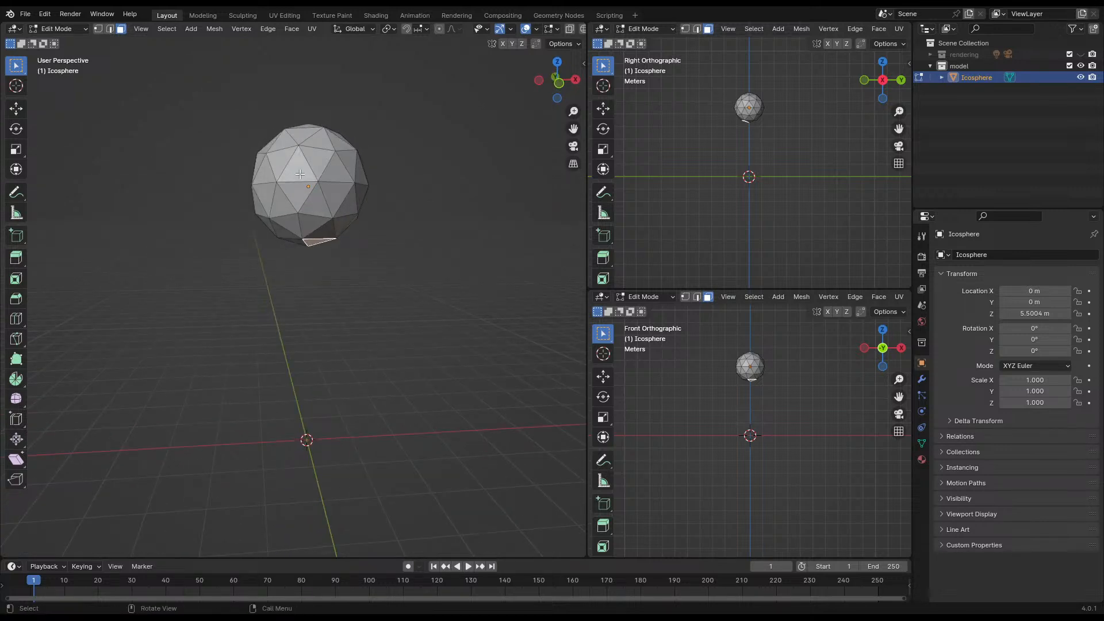
{"action": "key", "text": "KP_Decimal"}
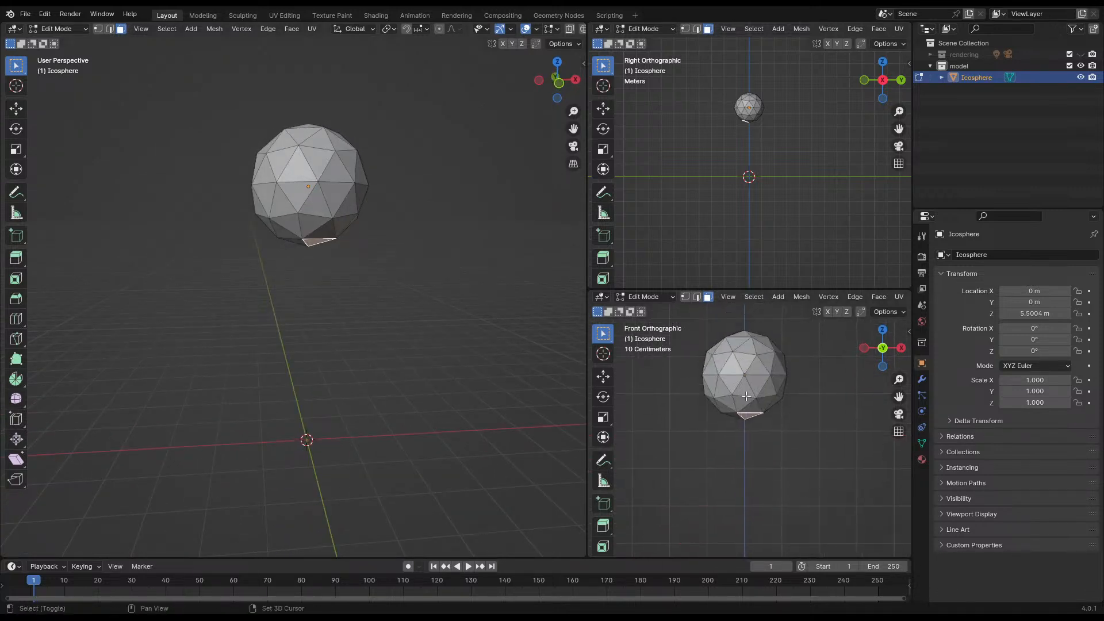
{"action": "scroll", "coordinate": [746, 396], "scroll_direction": "up", "scroll_amount": 6}
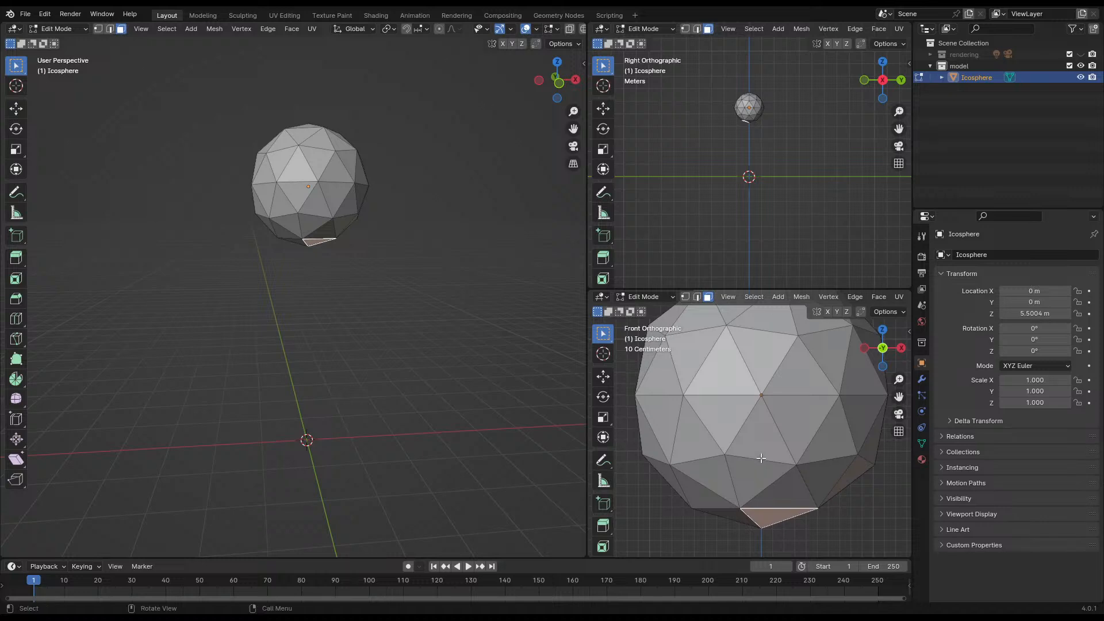
{"action": "scroll", "coordinate": [766, 412], "scroll_direction": "down", "scroll_amount": 3}
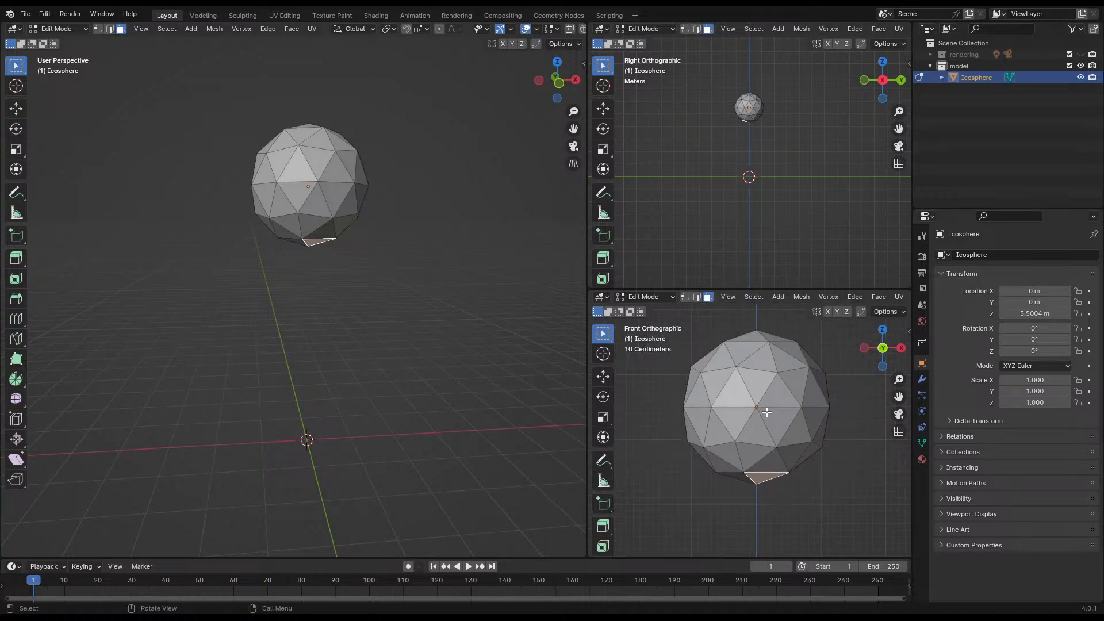
{"action": "key", "text": "Tab"}
{"action": "key", "text": "Tab"}
{"action": "key", "text": "Tab"}
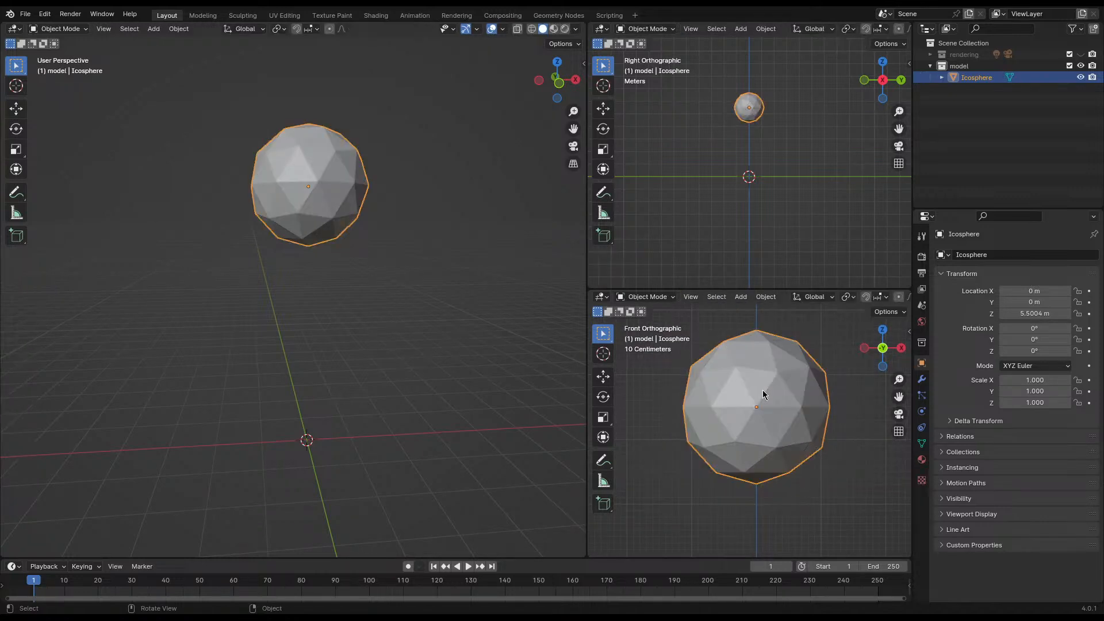
- Delete the ico sphere from the model collection and save the file
{"action": "key", "text": "x"}
{"action": "left_click", "coordinate": [333, 202]}
{"action": "middle_click_drag", "start_coordinate": [346, 280], "coordinate": [342, 284]}
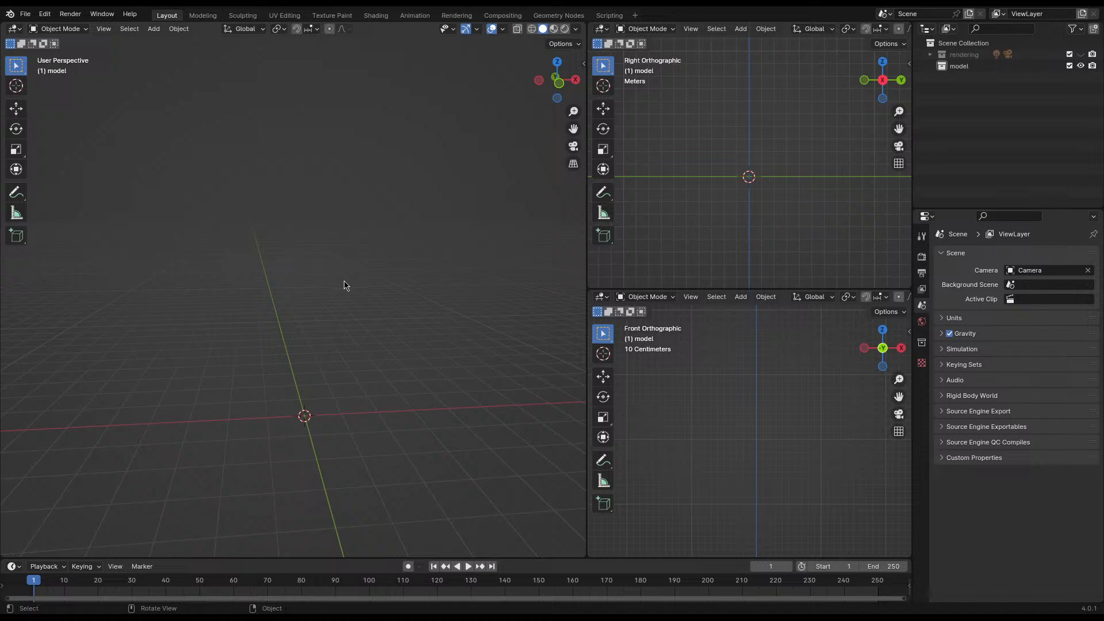
{"action": "key", "text": "ctrl+s"}
{"action": "middle_click_drag", "start_coordinate": [297, 299], "coordinate": [310, 290]}
{"action": "left_click", "coordinate": [153, 28]}
{"action": "mouse_move", "coordinate": [173, 42]}
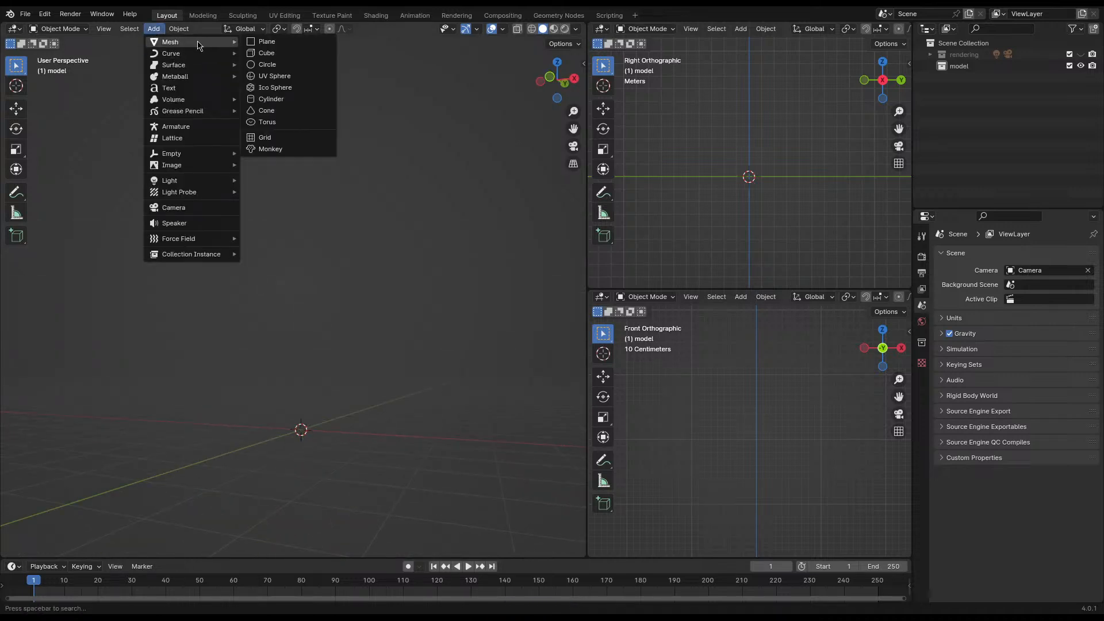
{"action": "left_click", "coordinate": [270, 99]}
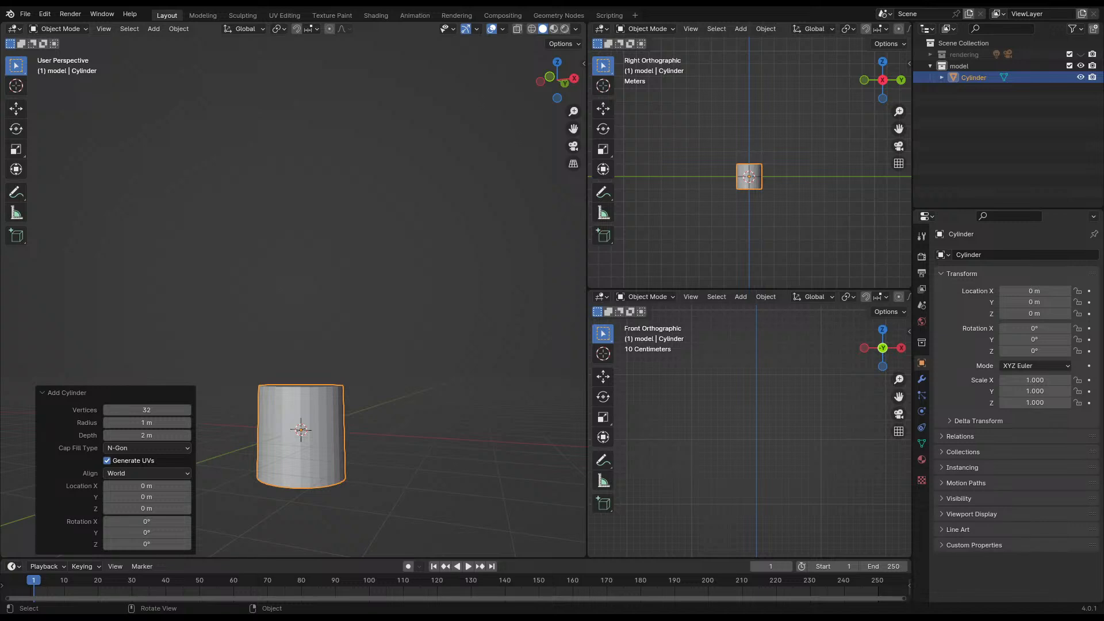
{"action": "left_click", "coordinate": [313, 413]}
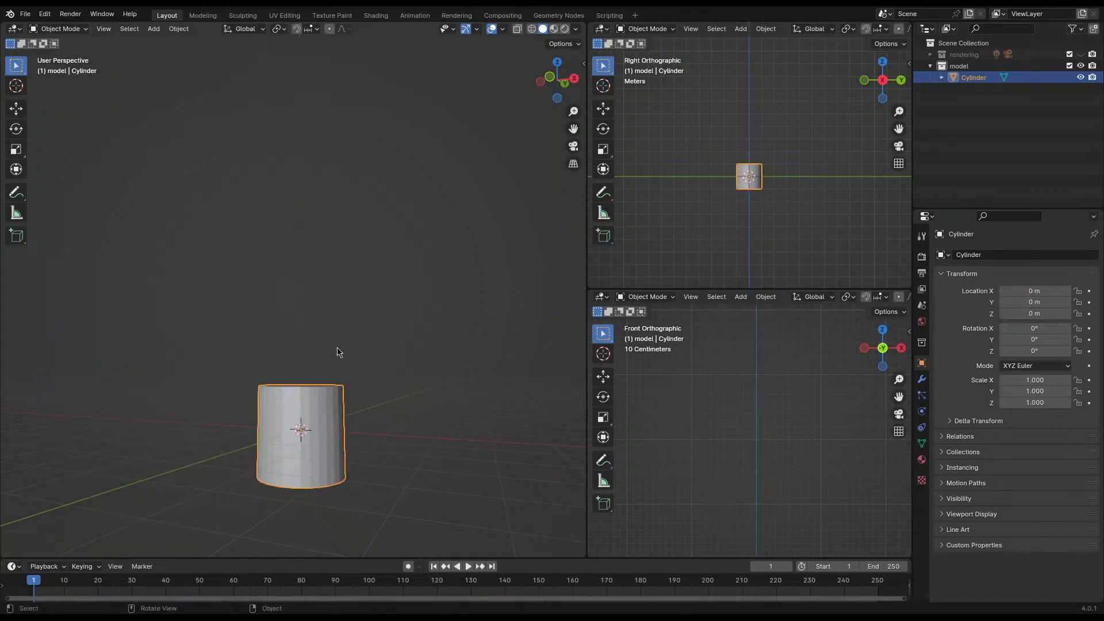
{"action": "key", "text": "Delete"}
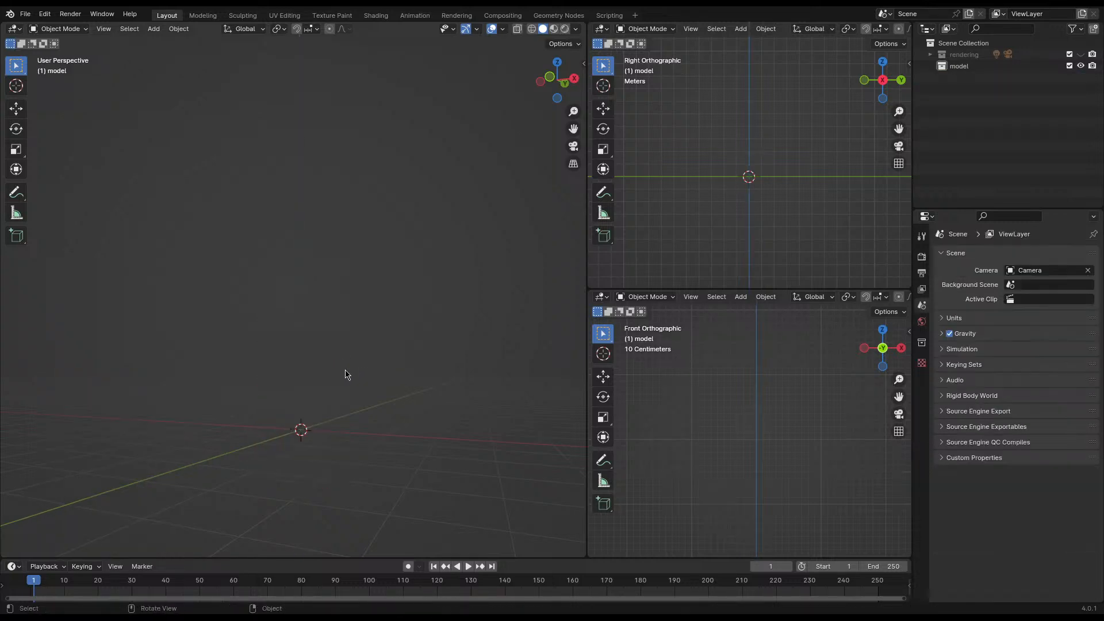
- Add a cylinder mesh with 8 vertices, a 1 m radius and a 2 m depth at the origin
{"action": "left_click", "coordinate": [154, 29]}
{"action": "mouse_move", "coordinate": [190, 43]}
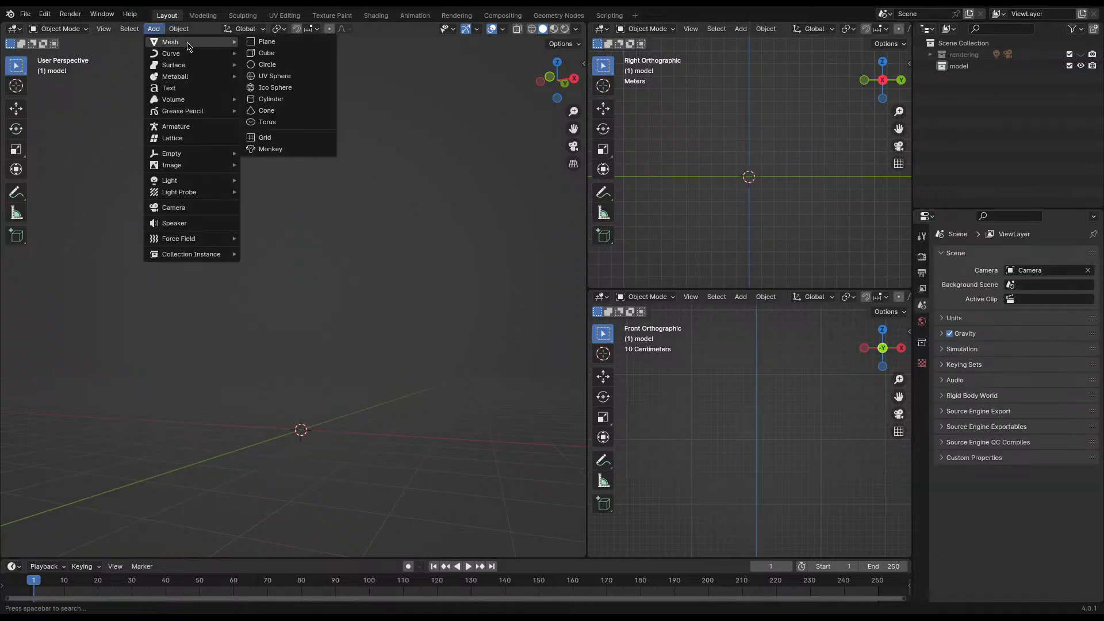
{"action": "left_click", "coordinate": [280, 100]}
{"action": "left_click_drag", "start_coordinate": [148, 410], "coordinate": [118, 409]}
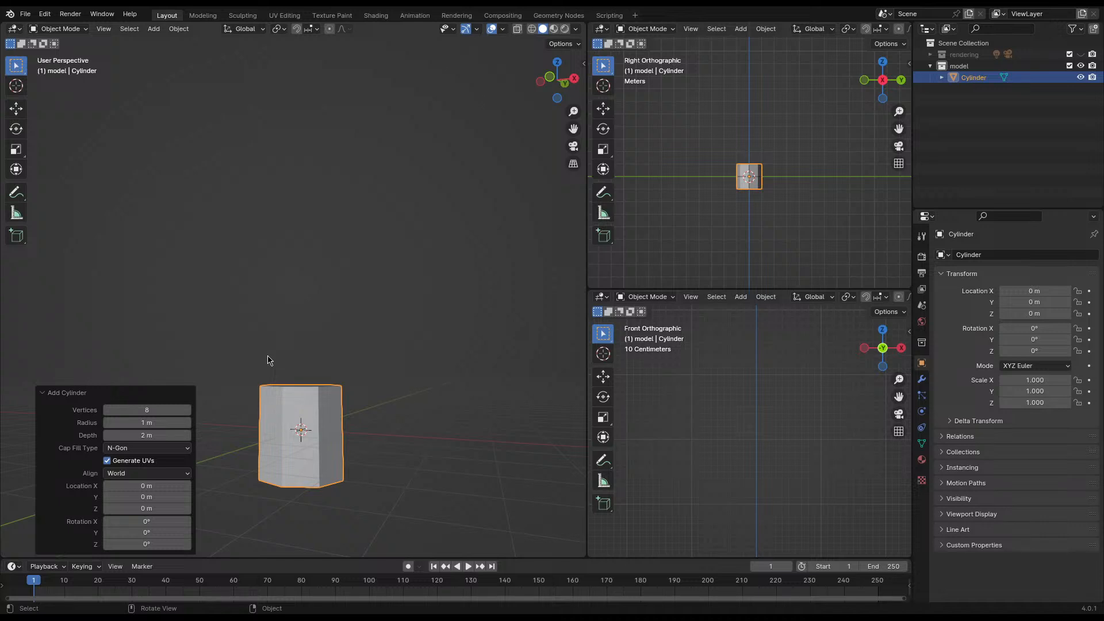
- Raise the cylinder by about 2.84 m along the global Z axis
{"action": "middle_click_drag", "start_coordinate": [282, 351], "coordinate": [274, 401]}
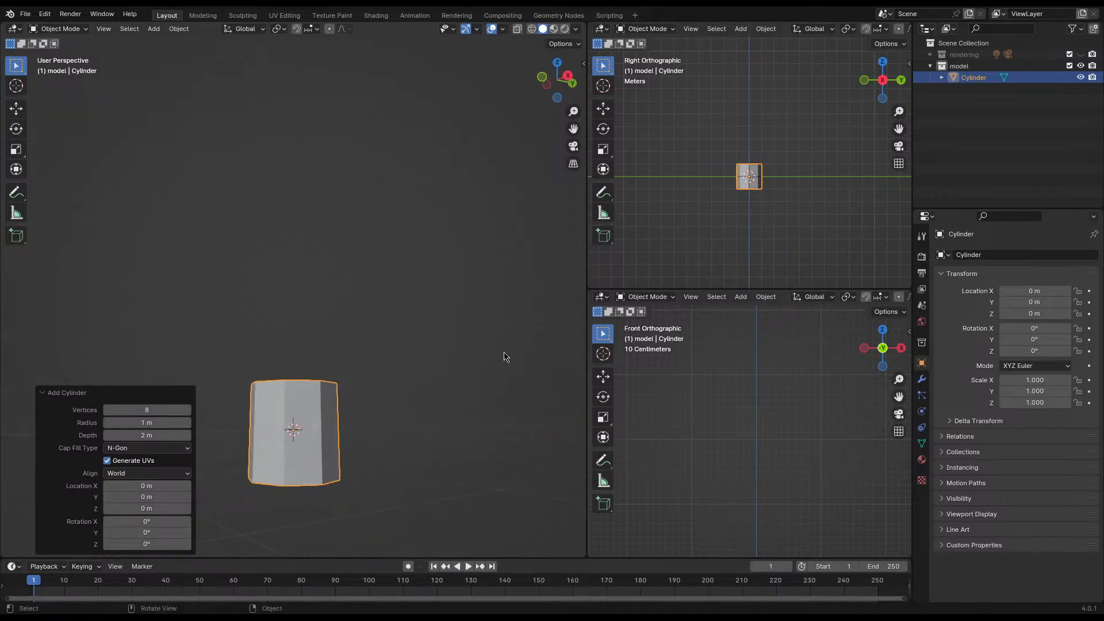
{"action": "key", "text": "g"}
{"action": "key", "text": "z"}
{"action": "left_click", "coordinate": [443, 251]}
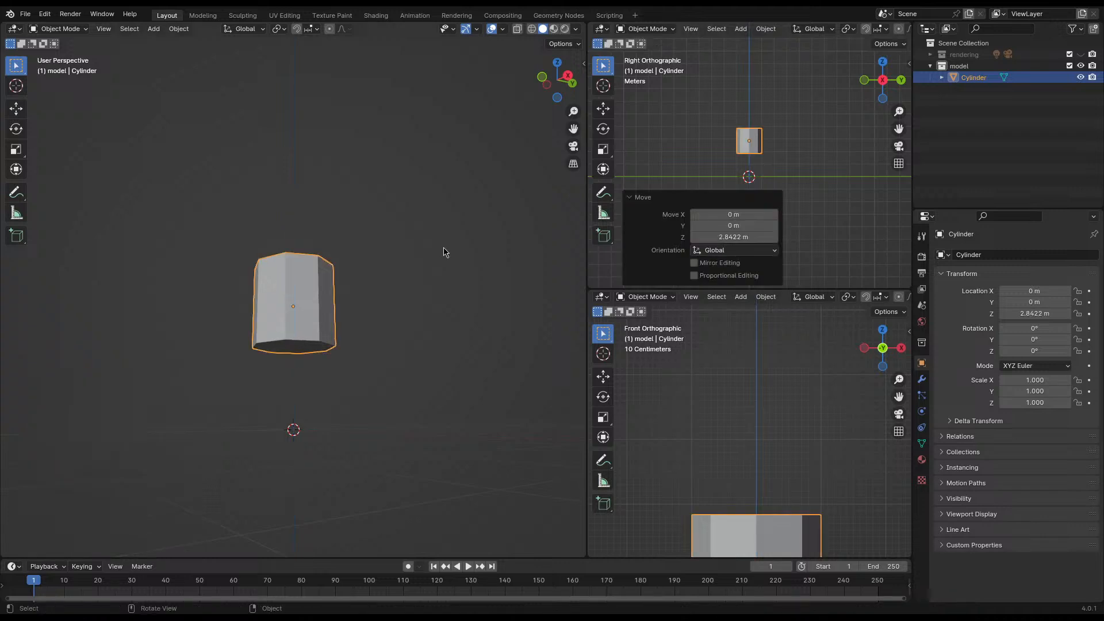
- Stretch the cylinder along the global Z axis to a Z scale of about 1.865
{"action": "key", "text": "s"}
{"action": "key", "text": "z"}
{"action": "left_click", "coordinate": [578, 165]}
{"action": "middle_click_drag", "start_coordinate": [443, 251], "coordinate": [391, 293]}
{"action": "key", "text": "g"}
{"action": "key", "text": "z"}
{"action": "right_click", "coordinate": [380, 291]}
{"action": "key", "text": "s"}
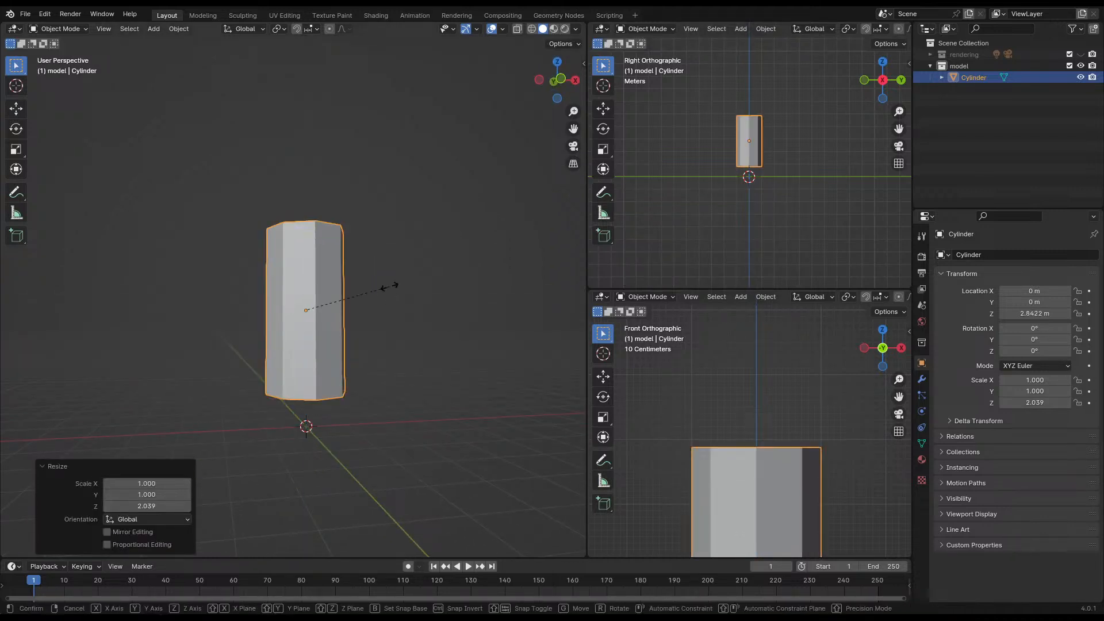
{"action": "key", "text": "z"}
{"action": "left_click", "coordinate": [371, 277]}
- Show the cylinder in top orthographic view and widen it along the global X axis to an X scale of about 1.51
{"action": "middle_click_drag", "start_coordinate": [302, 306], "coordinate": [341, 372]}
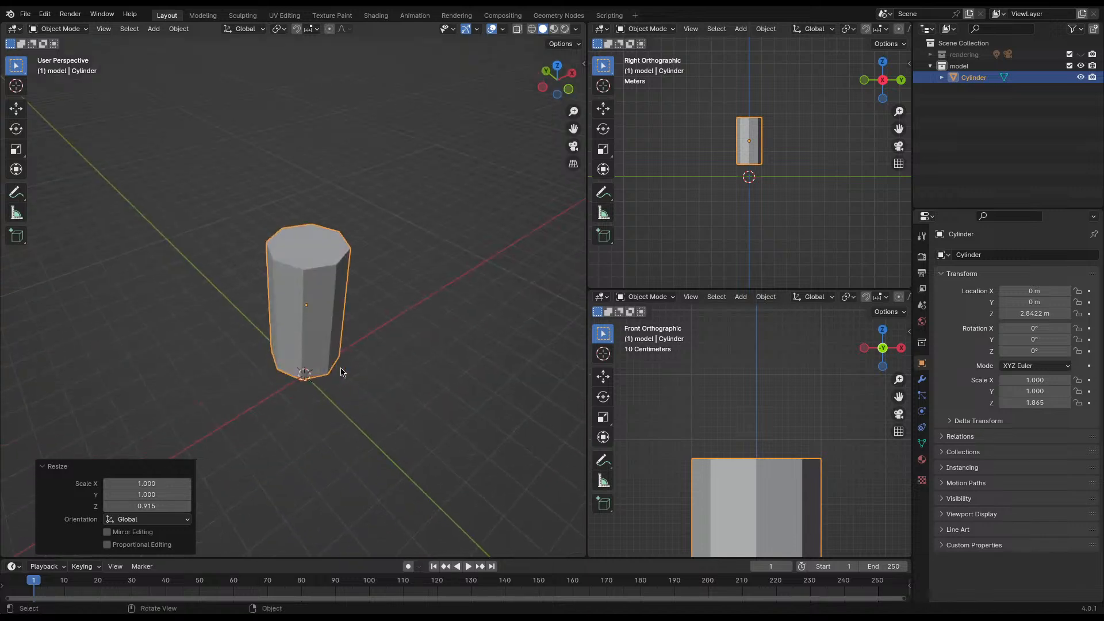
{"action": "scroll", "coordinate": [732, 457], "scroll_direction": "down", "scroll_amount": 2}
{"action": "key", "text": "KP_7"}
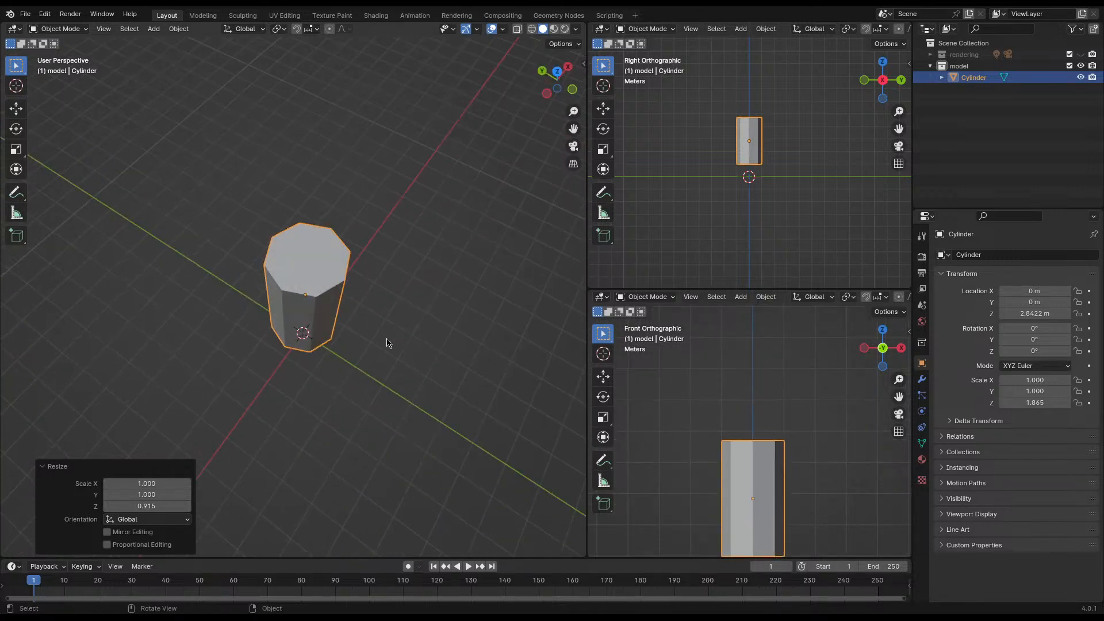
{"action": "key", "text": "s"}
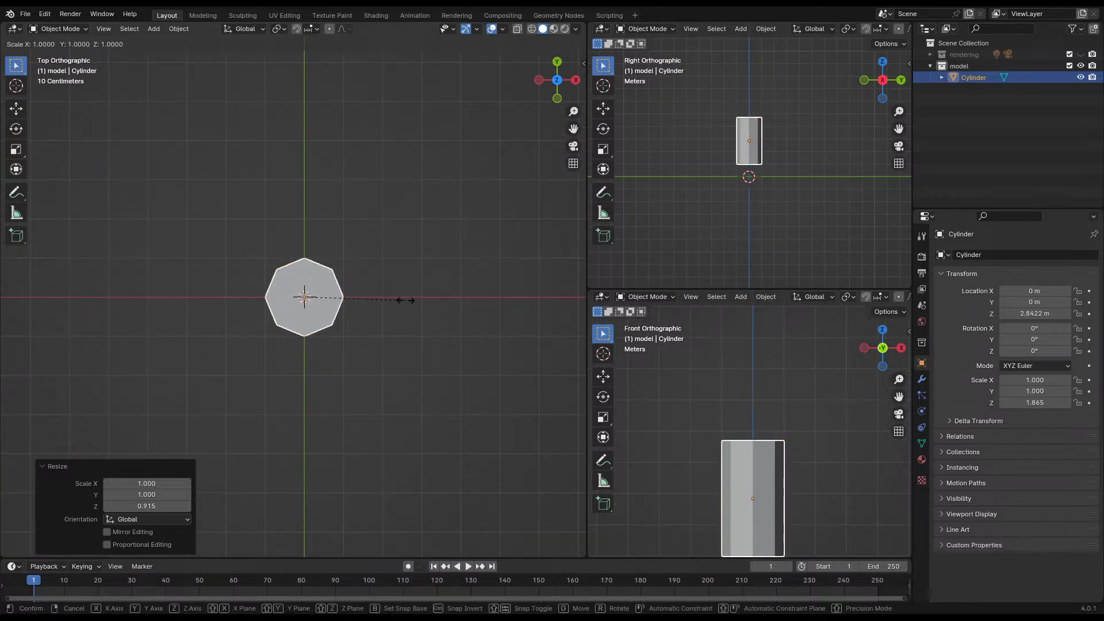
{"action": "key", "text": "x"}
{"action": "left_click", "coordinate": [376, 300]}
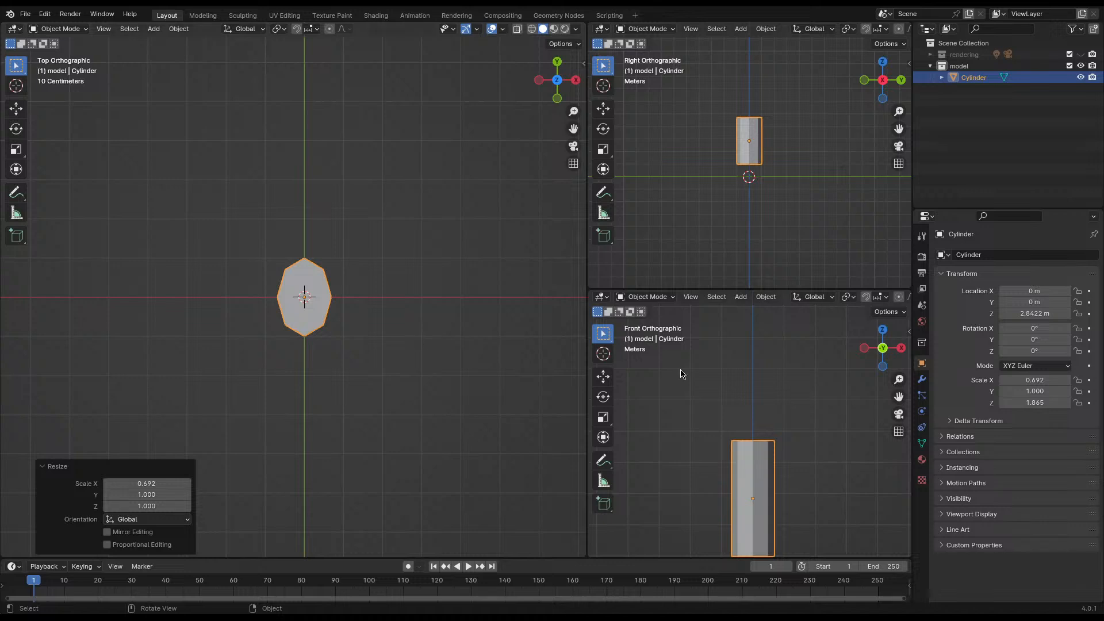
{"action": "scroll", "coordinate": [712, 398], "scroll_direction": "down", "scroll_amount": 3}
{"action": "scroll", "coordinate": [762, 434], "scroll_direction": "up", "scroll_amount": 2}
{"action": "key", "text": "s"}
{"action": "key", "text": "x"}
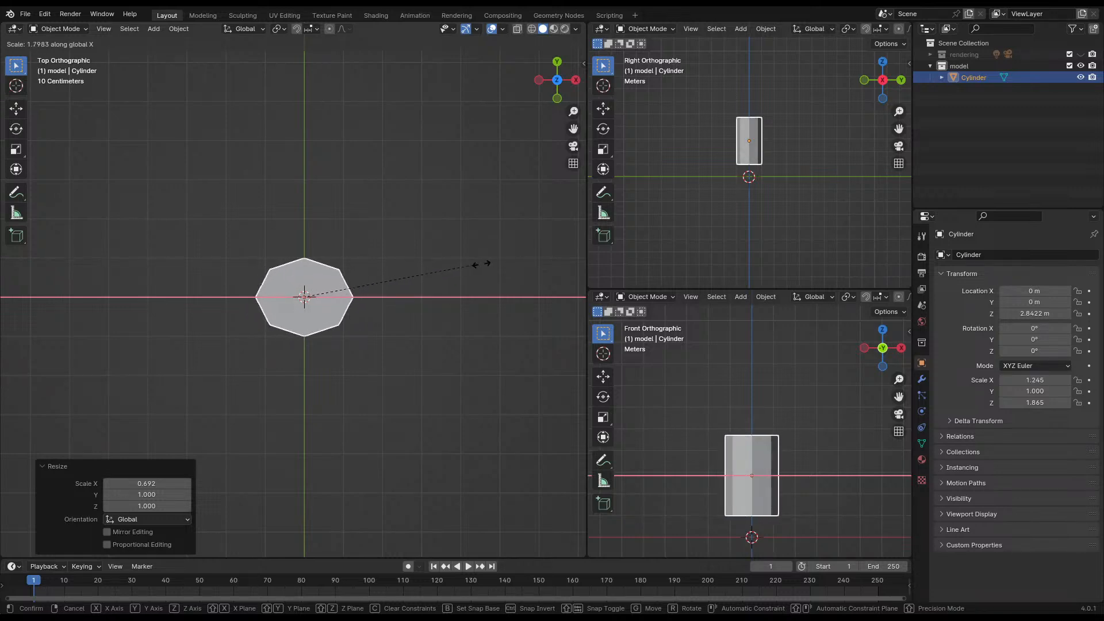
{"action": "left_click", "coordinate": [515, 265]}
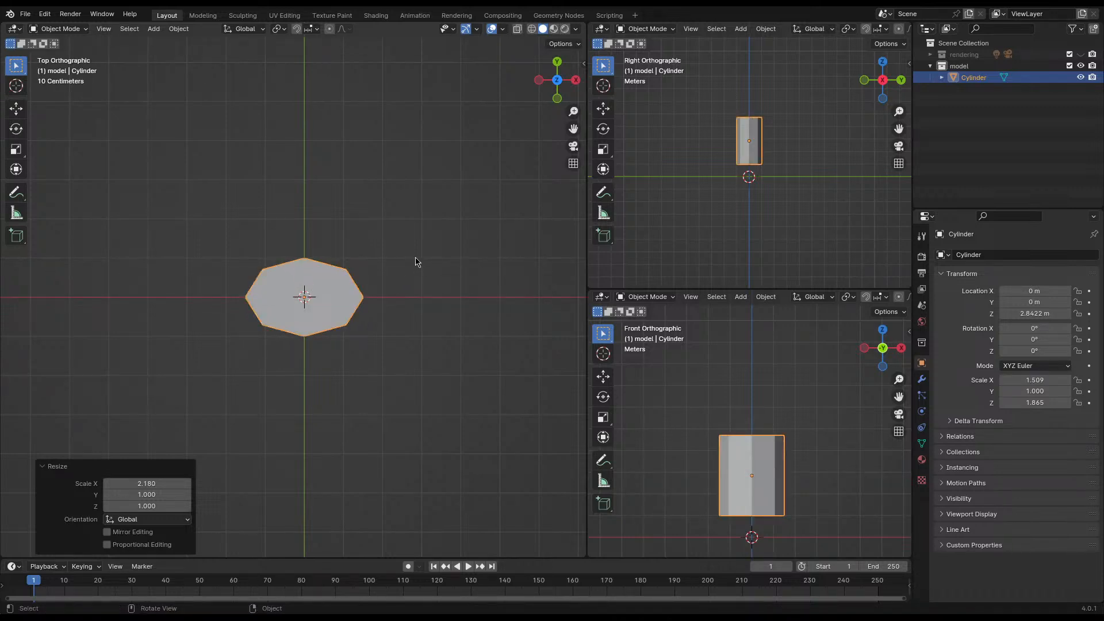
- Flatten the cylinder along the global Y axis to a Y scale of about 0.89 and deselect it
{"action": "key", "text": "s"}
{"action": "key", "text": "y"}
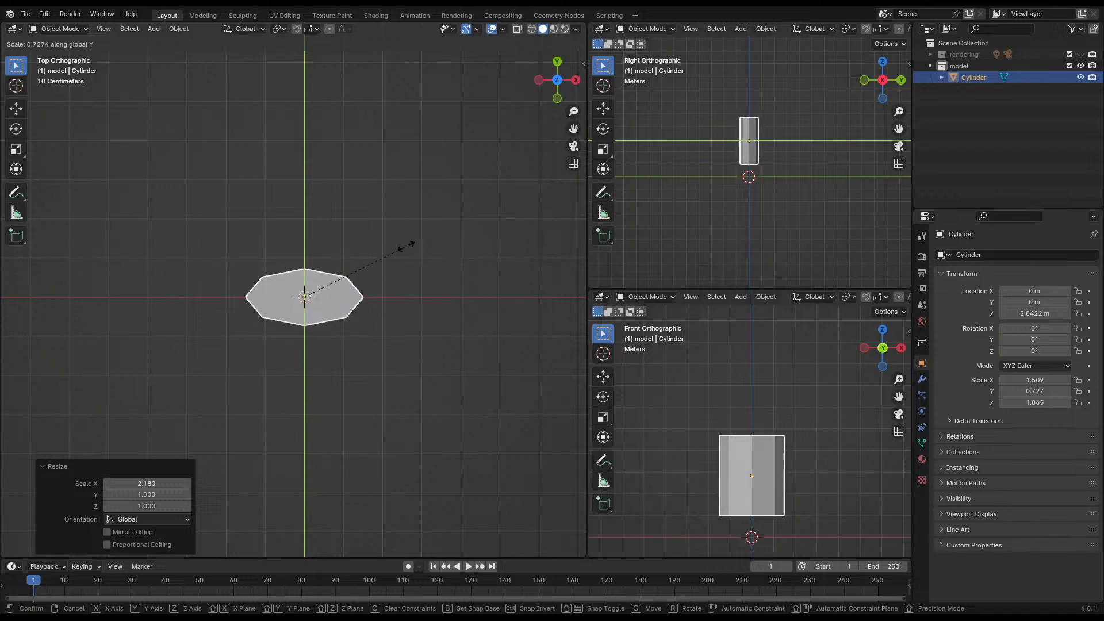
{"action": "left_click", "coordinate": [437, 246]}
{"action": "left_click", "coordinate": [370, 305]}
- In Edit Mode, add a horizontal loop cut around the lower part of the cylinder with a slide factor of about 0.56
{"action": "middle_click_drag", "start_coordinate": [378, 328], "coordinate": [407, 195]}
{"action": "scroll", "coordinate": [322, 280], "scroll_direction": "up", "scroll_amount": 2}
{"action": "middle_click_drag", "start_coordinate": [323, 281], "coordinate": [352, 301]}
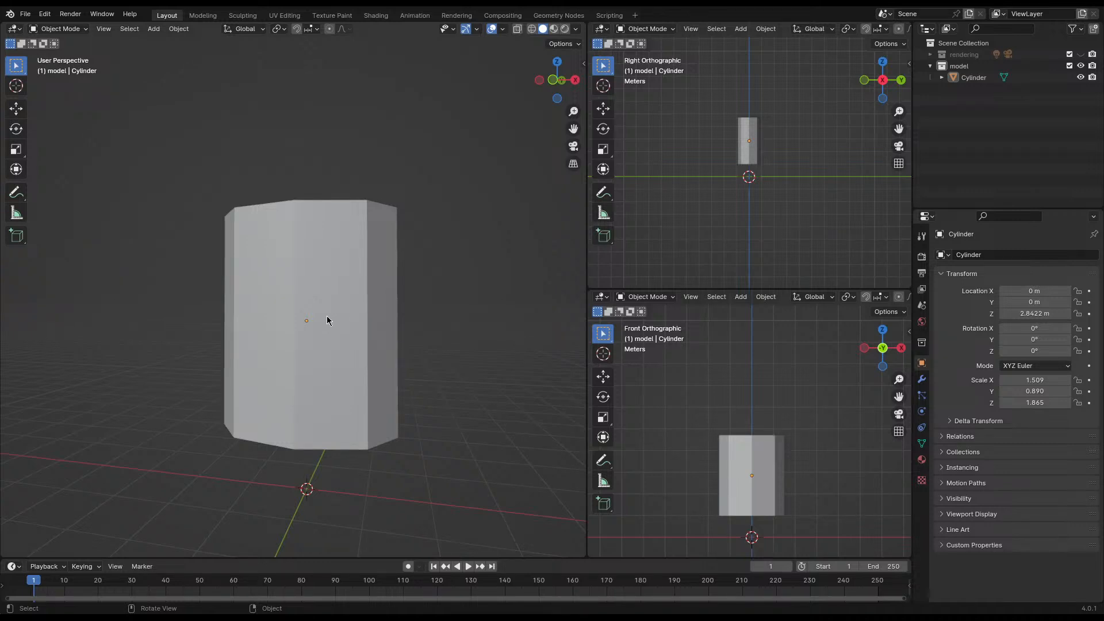
{"action": "middle_click_drag", "start_coordinate": [327, 320], "coordinate": [344, 294]}
{"action": "key", "text": "Tab"}
{"action": "key", "text": "alt+a"}
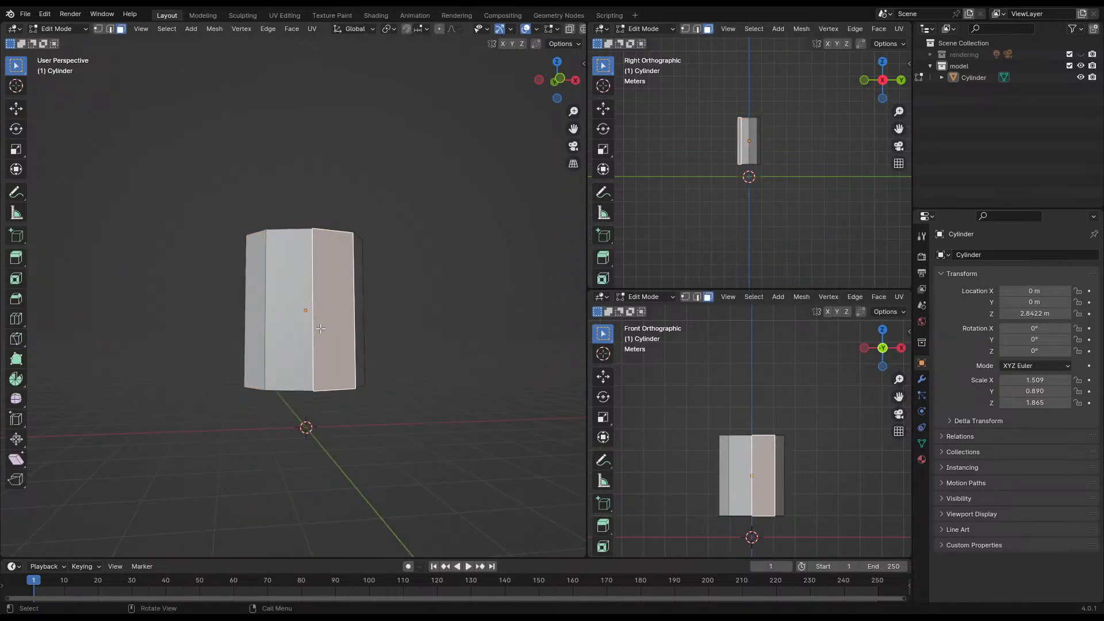
{"action": "key", "text": "ctrl+r"}
{"action": "left_click", "coordinate": [307, 352]}
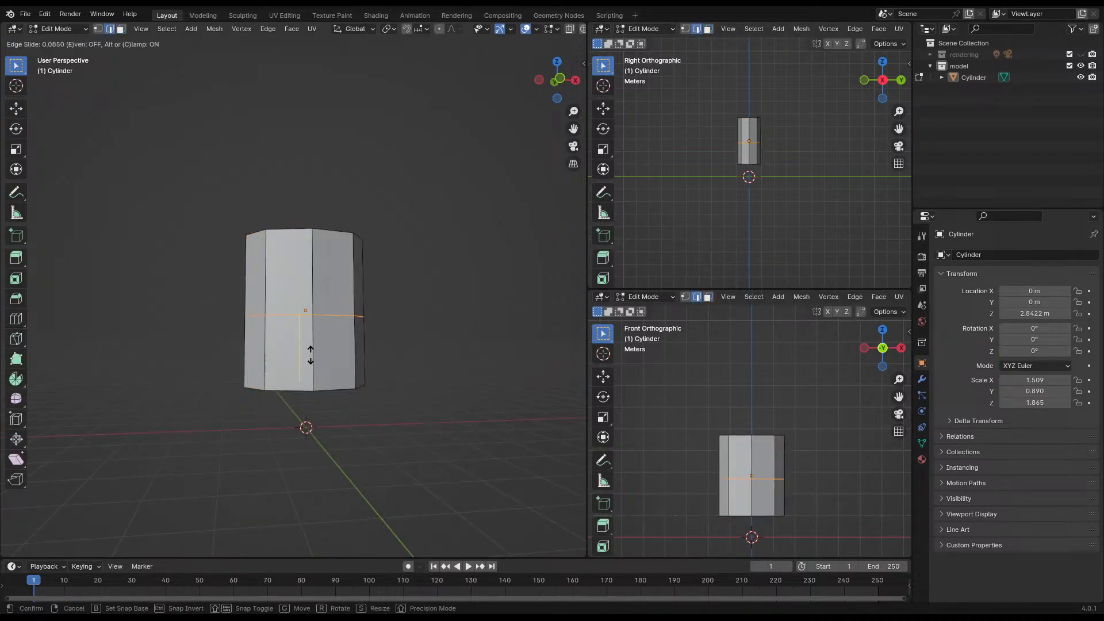
{"action": "left_click", "coordinate": [308, 390]}
- Add a second horizontal loop cut near the cylinder's mid-height with a slide factor of about 0.337 and select the lower edge loop
{"action": "middle_click_drag", "start_coordinate": [366, 367], "coordinate": [344, 361]}
{"action": "key", "text": "ctrl+r"}
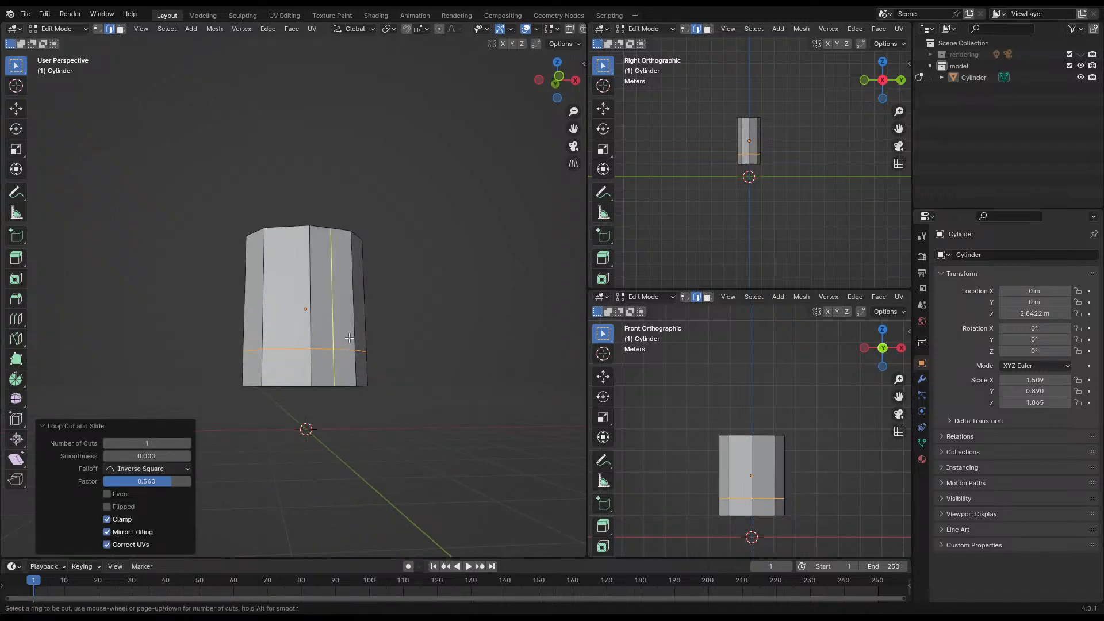
{"action": "left_click", "coordinate": [343, 314]}
{"action": "left_click", "coordinate": [340, 351]}
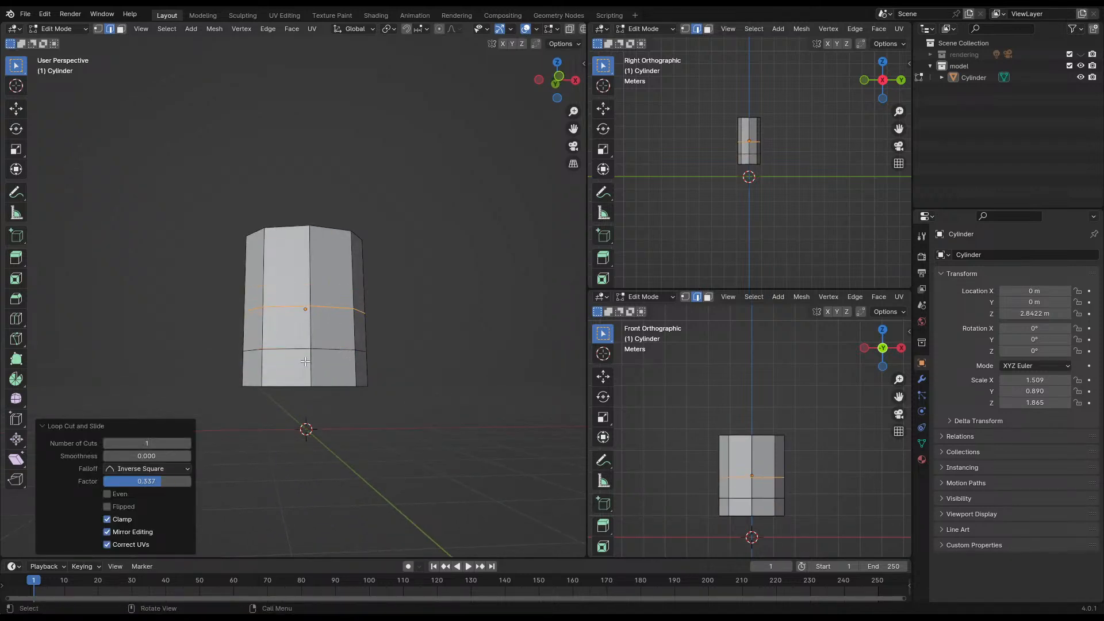
{"action": "left_click", "coordinate": [284, 347], "text": "alt"}
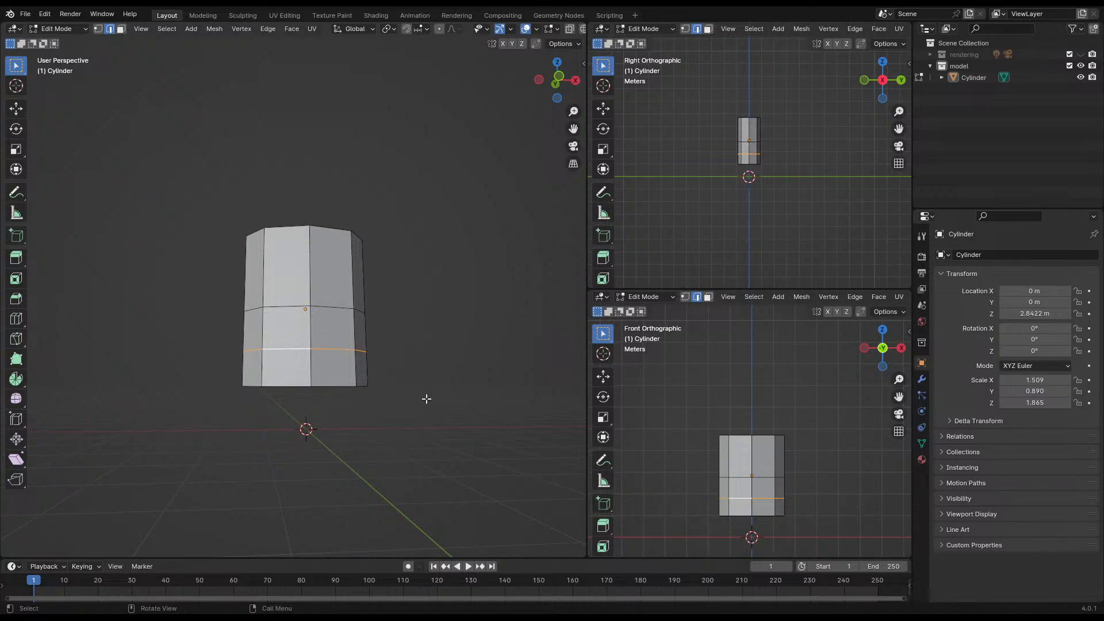
{"action": "middle_click_drag", "start_coordinate": [369, 402], "coordinate": [357, 330]}
{"action": "left_click", "coordinate": [357, 386], "text": "alt"}
- Select the cylinder for vertex editing and display it as a wireframe in the front orthographic view
{"action": "key", "text": "Tab"}
{"action": "left_click", "coordinate": [318, 294]}
{"action": "key", "text": "Tab"}
{"action": "middle_click_drag", "start_coordinate": [329, 294], "coordinate": [334, 291]}
{"action": "key", "text": "1"}
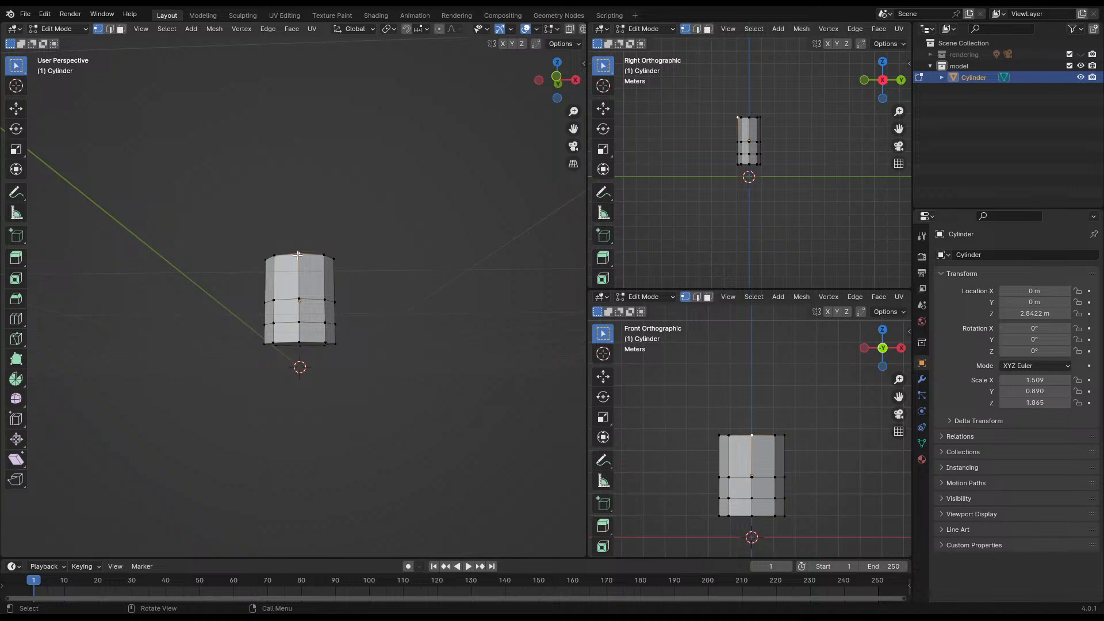
{"action": "key", "text": "z"}
{"action": "left_click", "coordinate": [606, 437]}
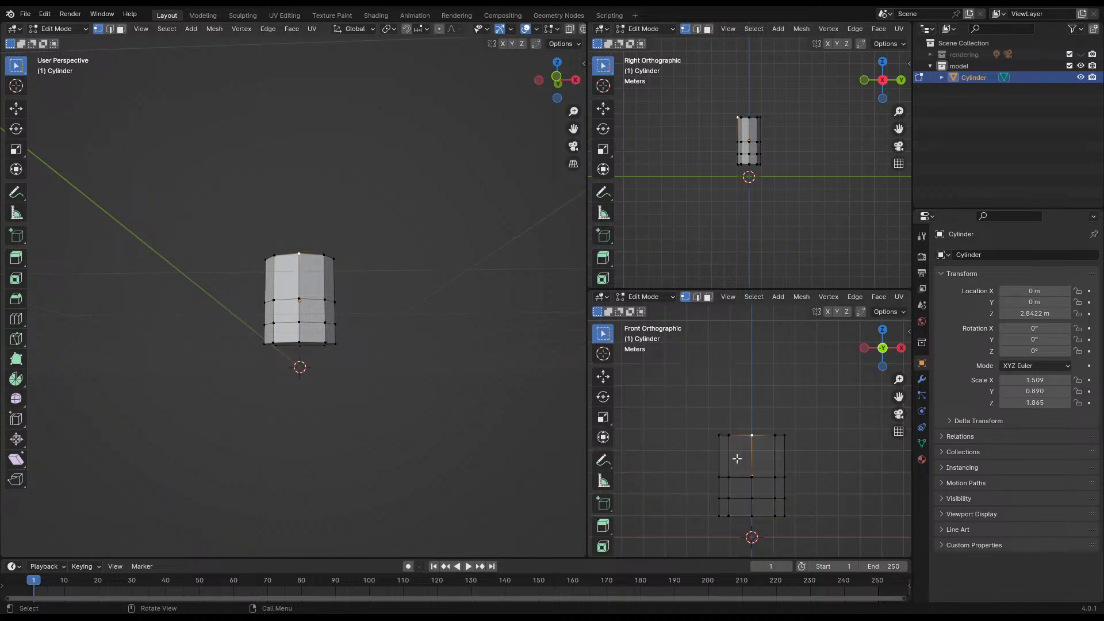
- Circle-select the vertices on the cylinder's negative X half and delete them, keeping the centre line
{"action": "key", "text": "c"}
{"action": "left_click_drag", "start_coordinate": [729, 426], "coordinate": [725, 457]}
{"action": "key", "text": "Escape"}
{"action": "key", "text": "c"}
{"action": "left_click_drag", "start_coordinate": [762, 424], "coordinate": [752, 493], "text": "shift"}
{"action": "key", "text": "Escape"}
{"action": "key", "text": "x"}
{"action": "left_click", "coordinate": [752, 394]}
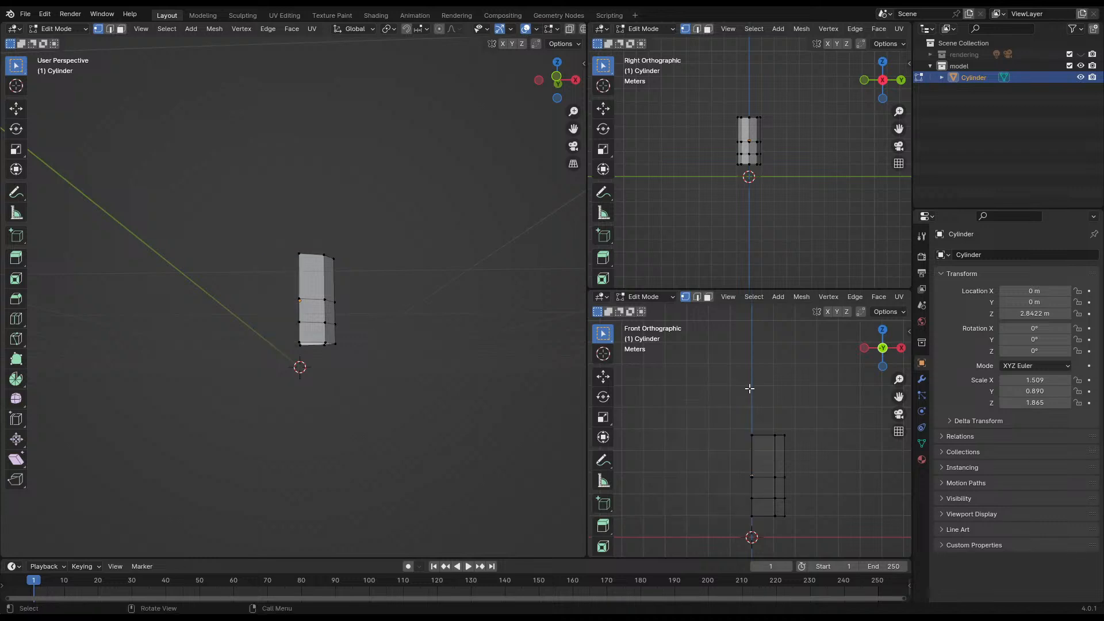
- Add a Mirror modifier on the X axis to the half cylinder
{"action": "left_click", "coordinate": [923, 379]}
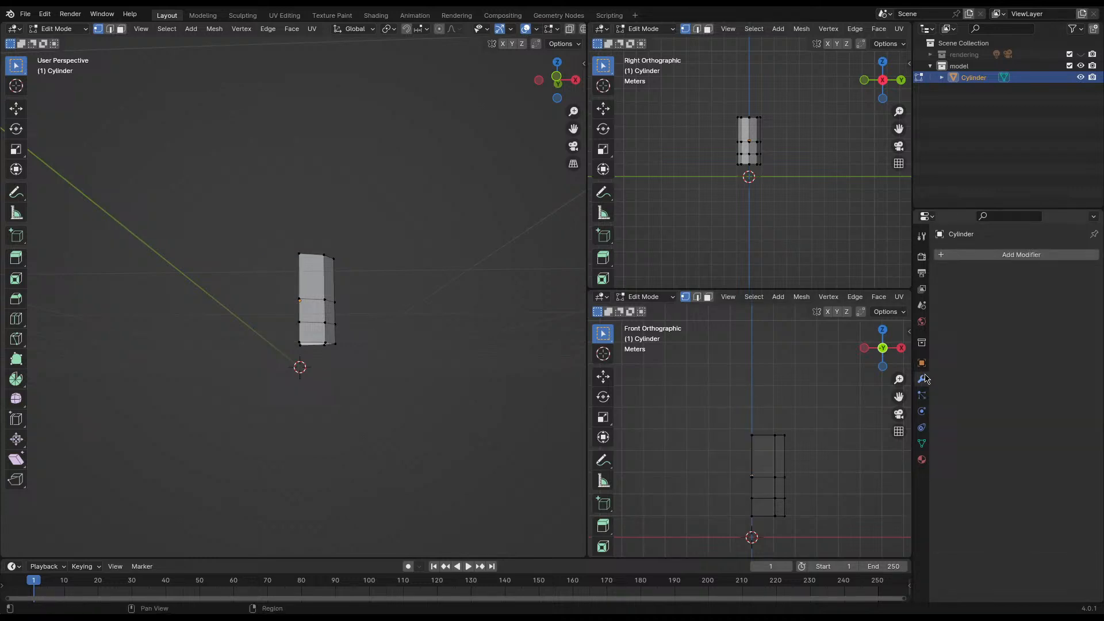
{"action": "left_click", "coordinate": [1001, 256]}
{"action": "mouse_move", "coordinate": [966, 289]}
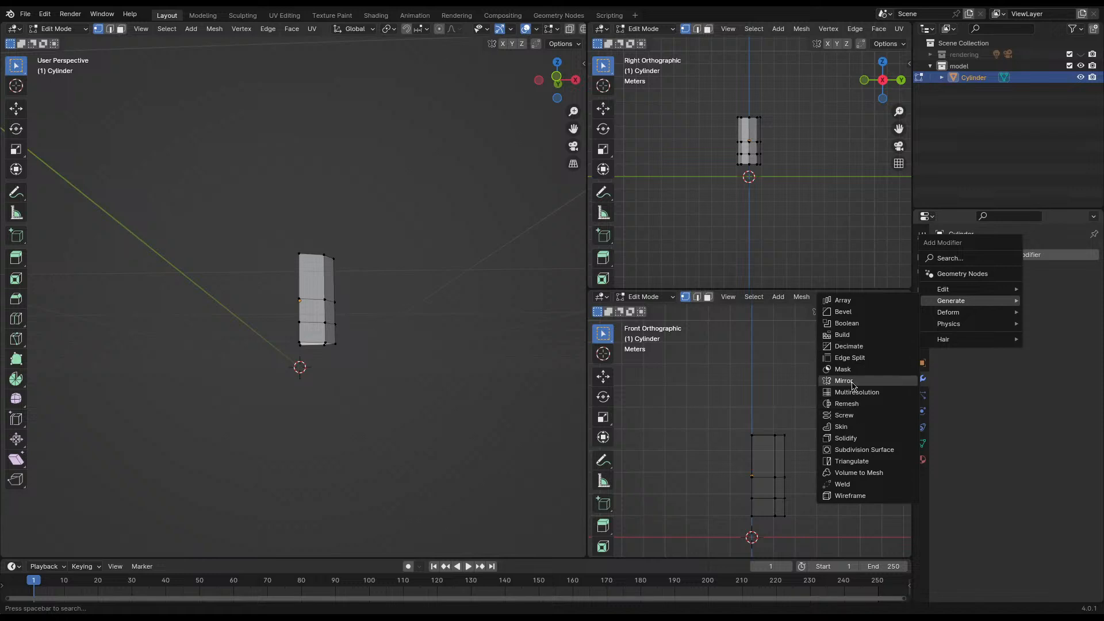
{"action": "left_click", "coordinate": [854, 383]}
{"action": "middle_click_drag", "start_coordinate": [371, 318], "coordinate": [392, 320]}
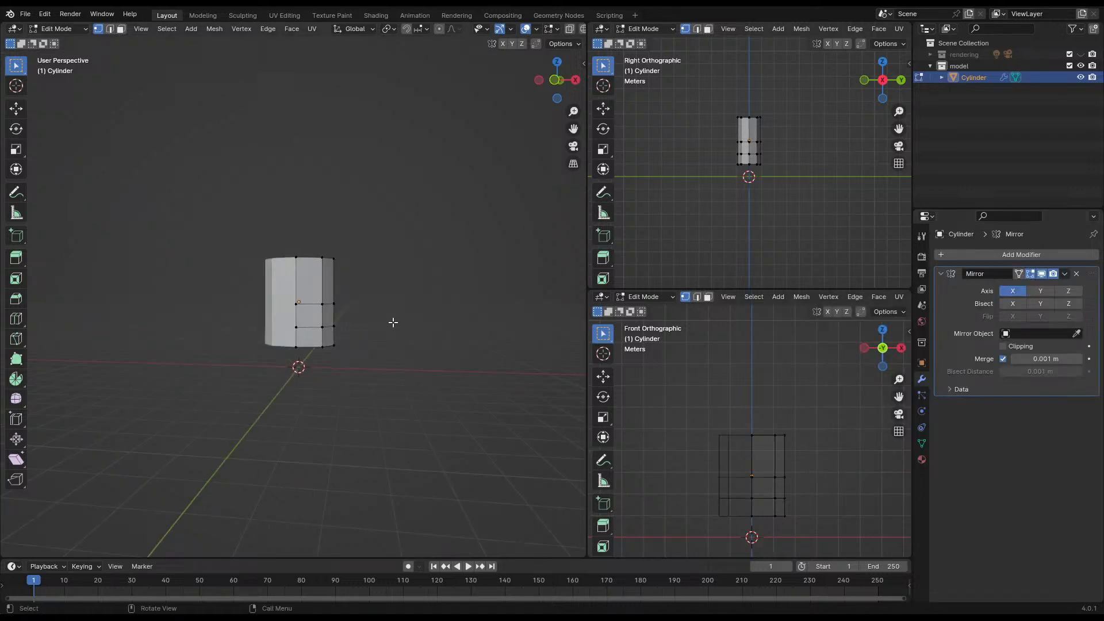
- Enable on-cage display and Clipping for the Mirror modifier, and inspect the mirrored cylinder from below
{"action": "left_click", "coordinate": [1019, 274]}
{"action": "middle_click_drag", "start_coordinate": [406, 387], "coordinate": [345, 355]}
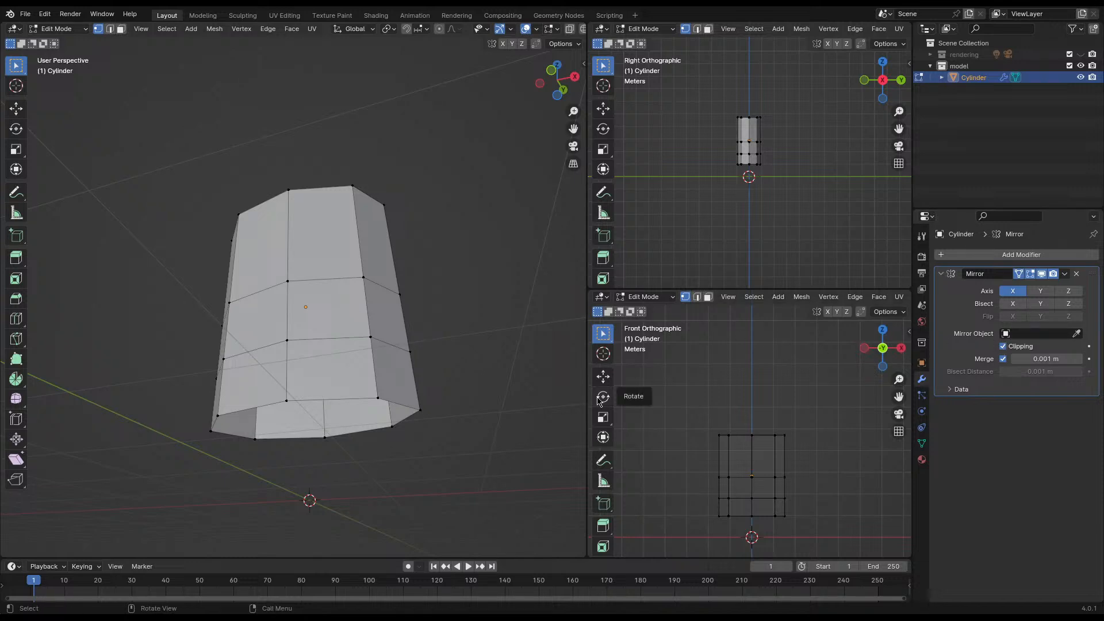
{"action": "key", "text": "Tab"}
{"action": "middle_click_drag", "start_coordinate": [278, 385], "coordinate": [303, 318]}
{"action": "key", "text": "Tab"}
{"action": "middle_click_drag", "start_coordinate": [216, 288], "coordinate": [345, 310]}
{"action": "left_click", "coordinate": [351, 359], "text": "alt"}
{"action": "key", "text": "g"}
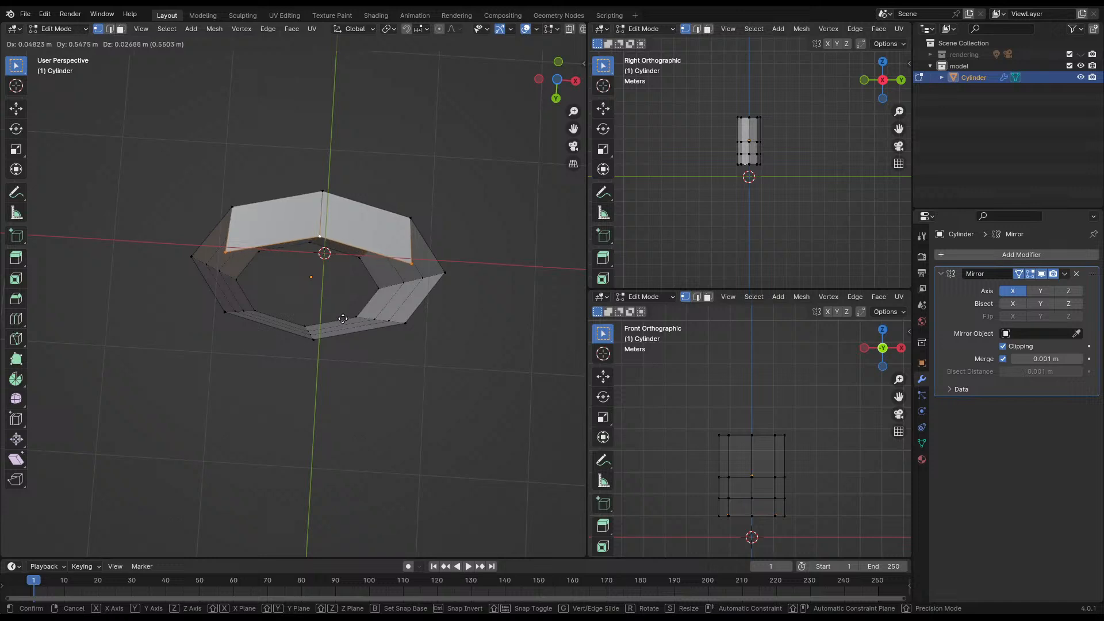
{"action": "key", "text": "Escape"}
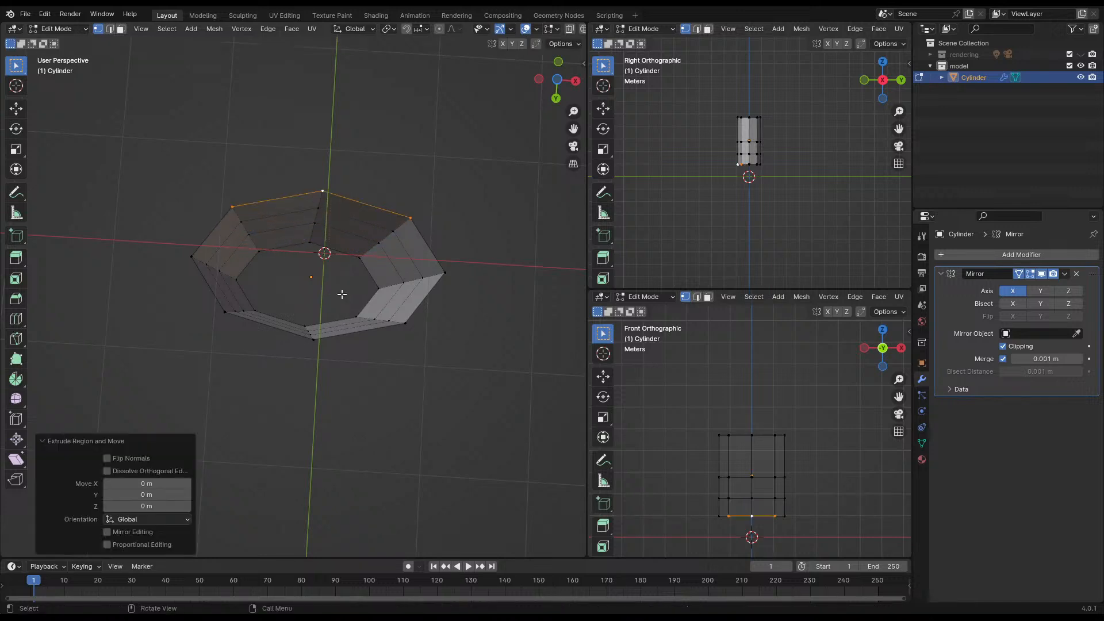
{"action": "middle_click_drag", "start_coordinate": [314, 234], "coordinate": [319, 253]}
{"action": "key", "text": "ctrl+z"}
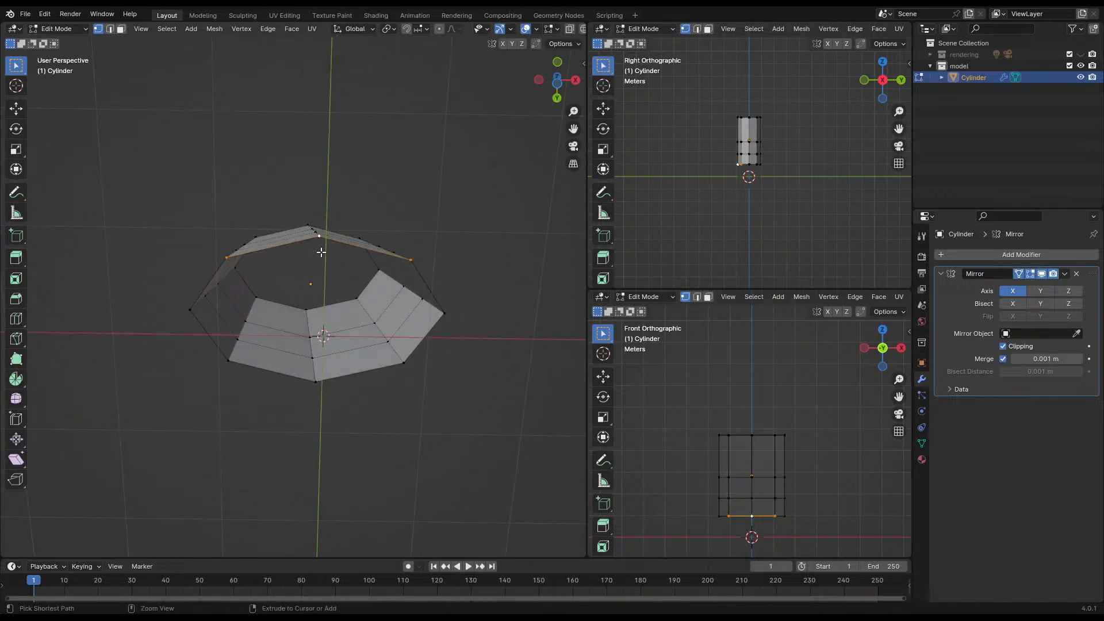
{"action": "key", "text": "g"}
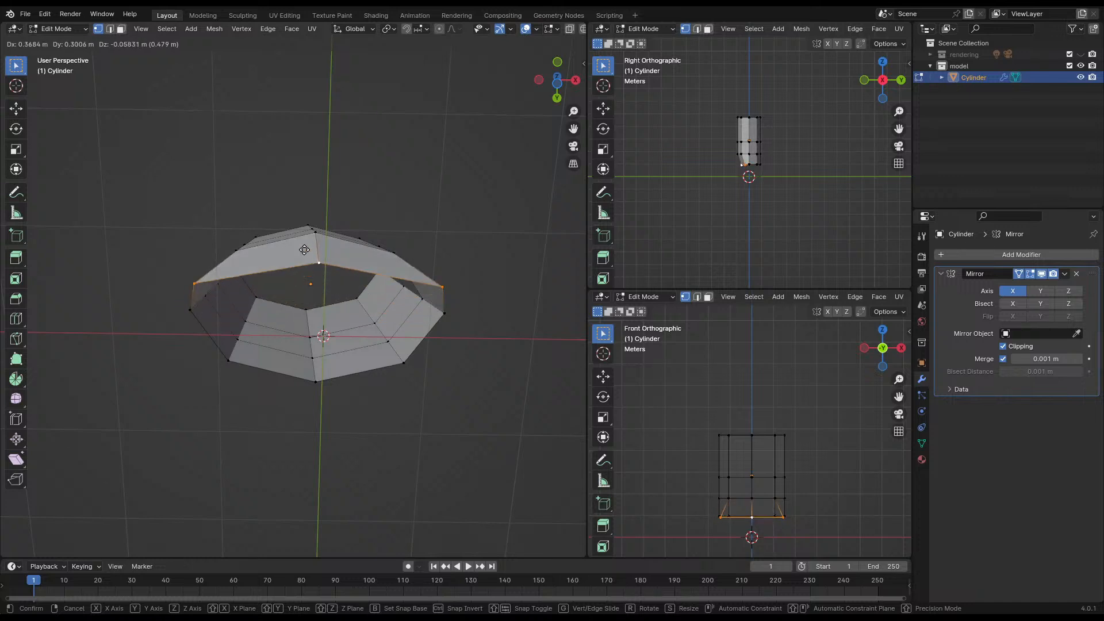
{"action": "right_click", "coordinate": [302, 263]}
- Select the cylinder's whole bottom edge loop, extrude it in place and scale it inward to form a flat rim
{"action": "middle_click_drag", "start_coordinate": [251, 301], "coordinate": [357, 239]}
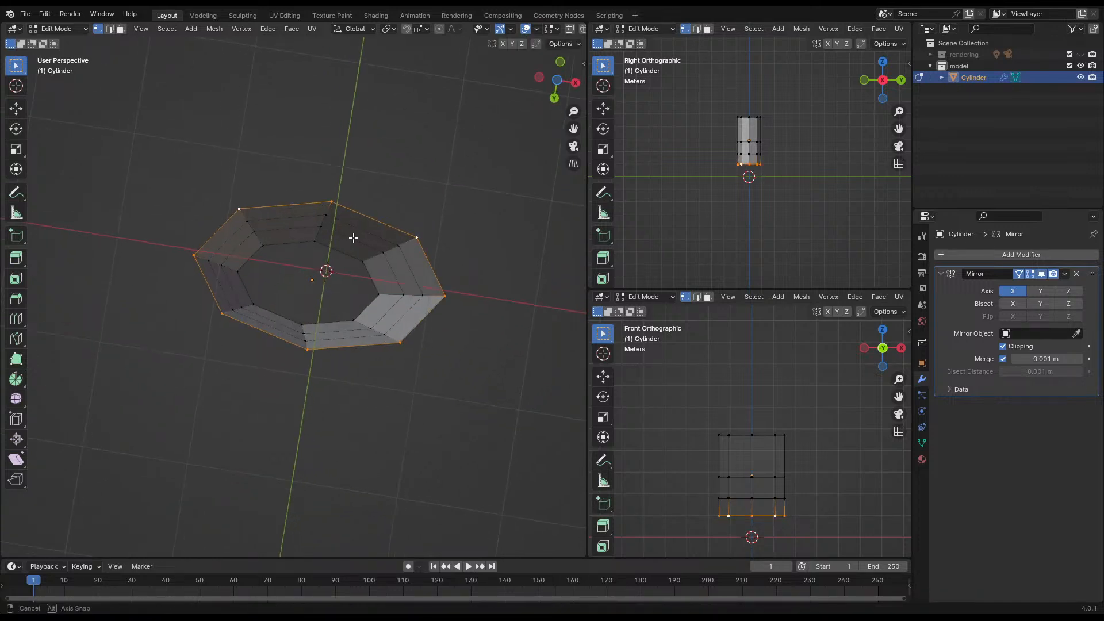
{"action": "key", "text": "ctrl+KP_7"}
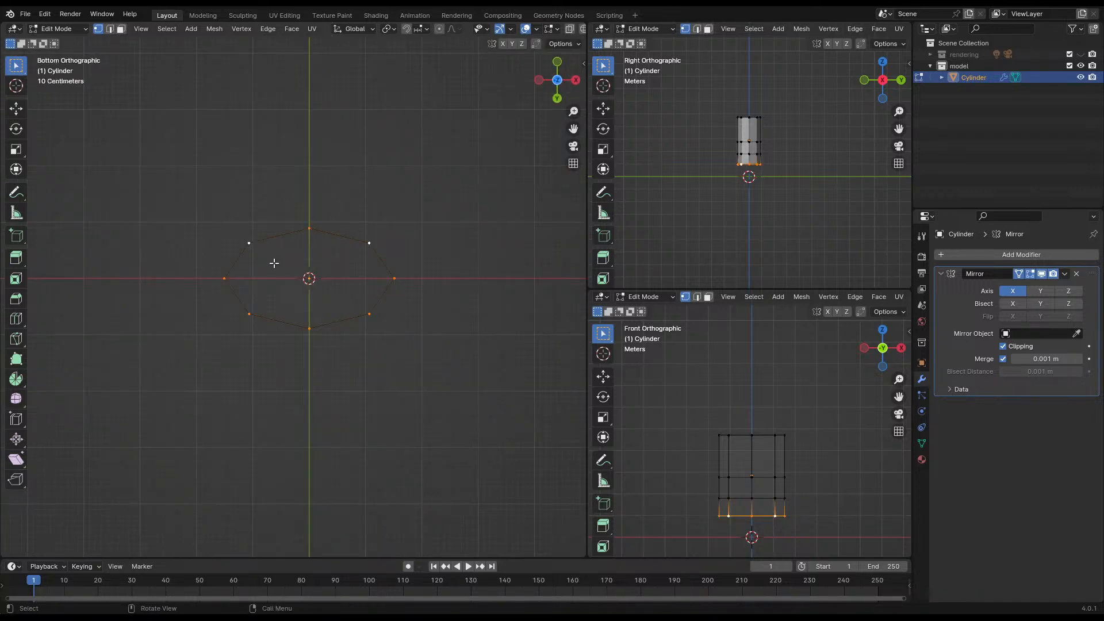
{"action": "scroll", "coordinate": [273, 262], "scroll_direction": "up", "scroll_amount": 4}
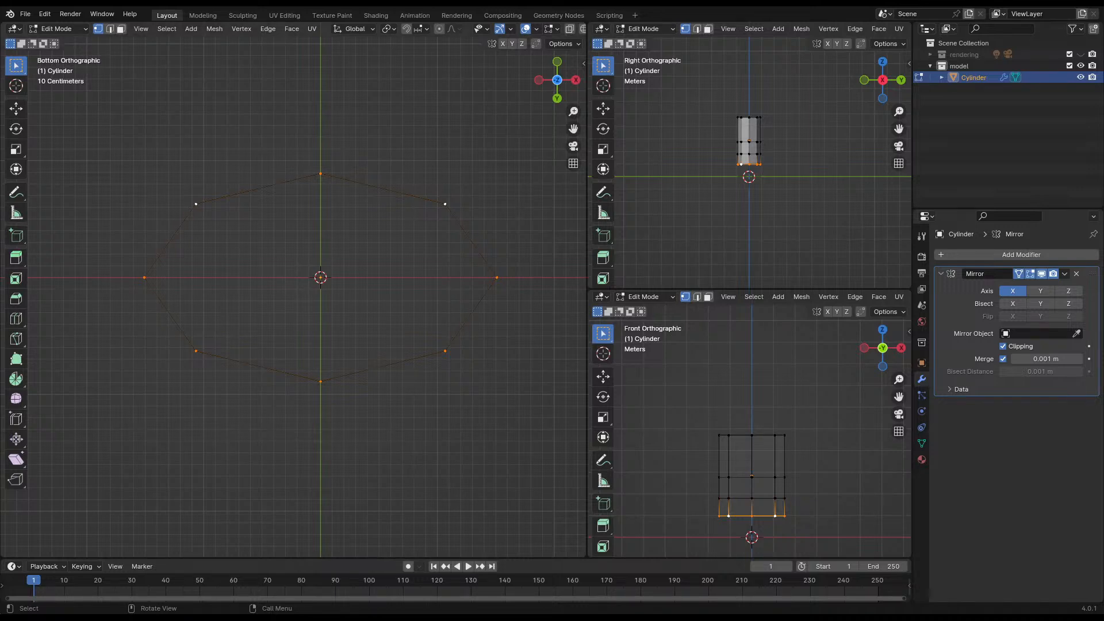
{"action": "mouse_move", "coordinate": [357, 185]}
{"action": "middle_mouse_down"}
{"action": "mouse_move", "coordinate": [325, 185]}
{"action": "mouse_move", "coordinate": [342, 251]}
{"action": "middle_mouse_up"}
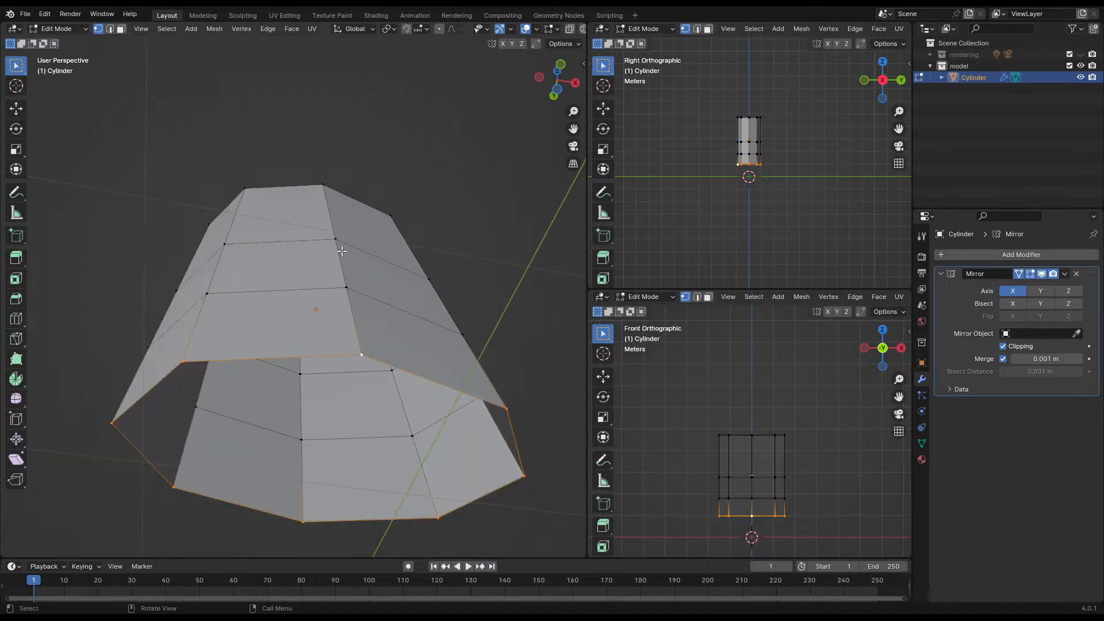
{"action": "key", "text": "ctrl+KP_7"}
{"action": "key", "text": "e"}
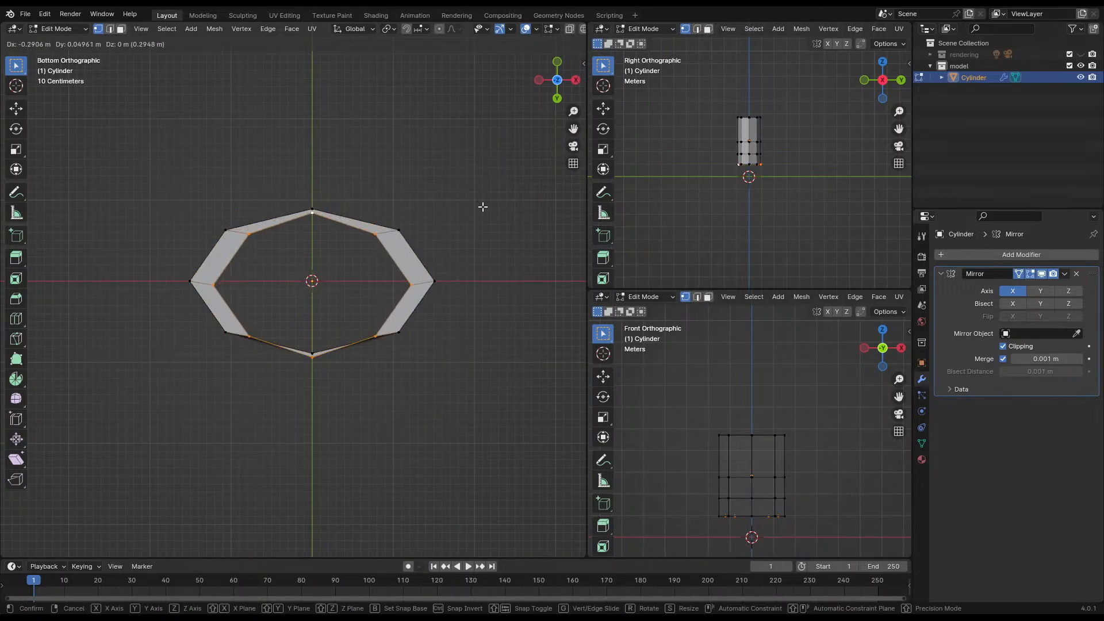
{"action": "right_click", "coordinate": [483, 207]}
{"action": "key", "text": "s"}
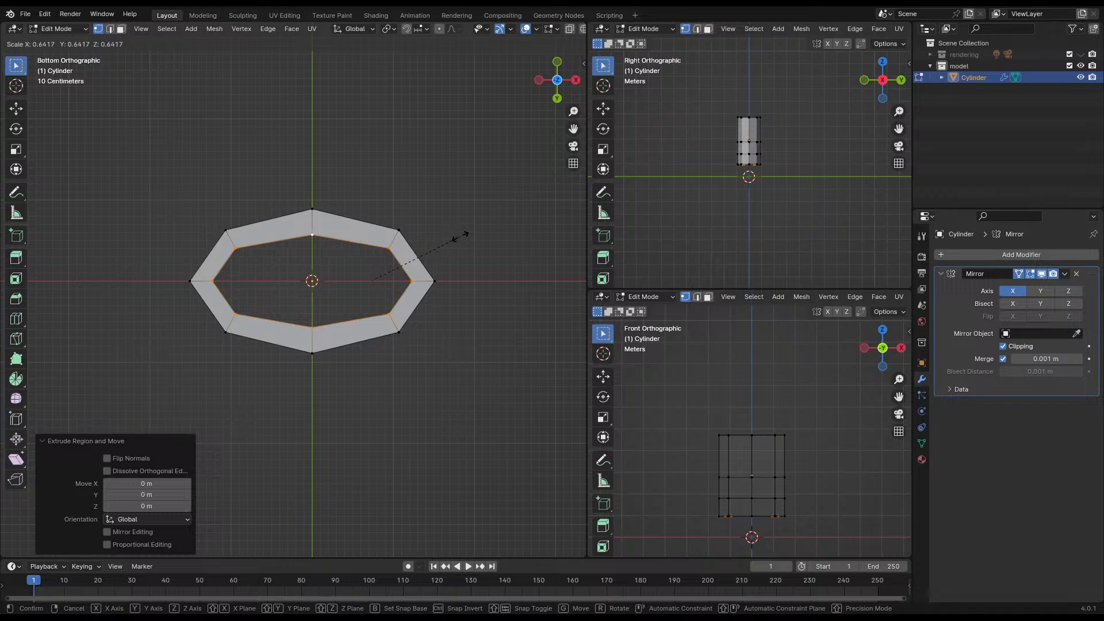
{"action": "left_click", "coordinate": [468, 234]}
- Add a vertical loop cut beside the centre line on the cylinder's front side with a slide factor of 0.132
{"action": "left_click", "coordinate": [301, 238]}
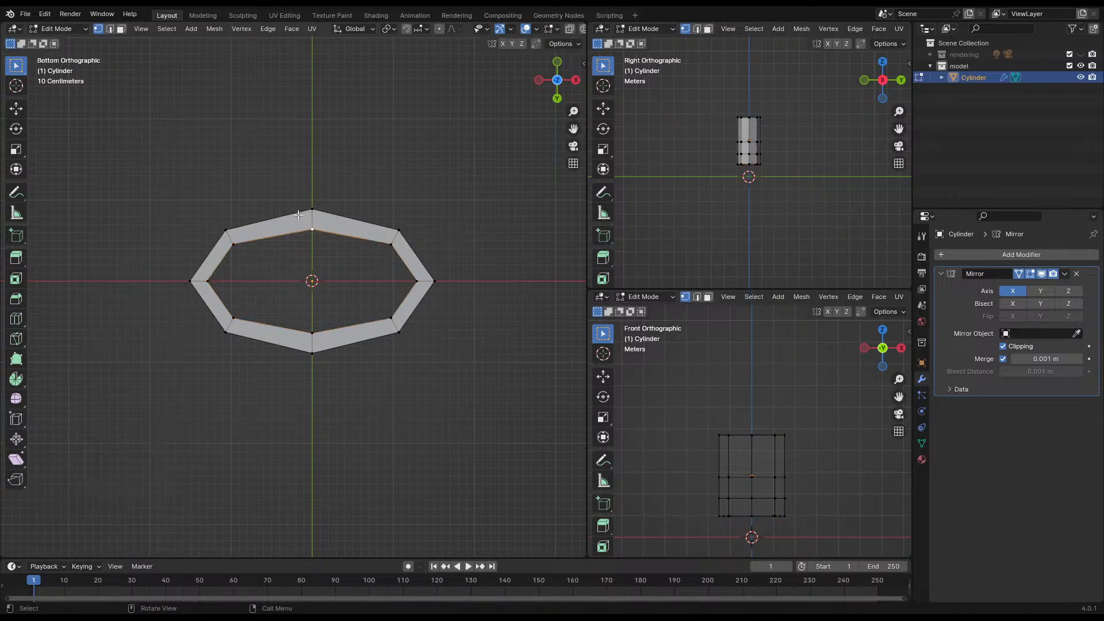
{"action": "middle_click_drag", "start_coordinate": [276, 205], "coordinate": [271, 239]}
{"action": "key", "text": "ctrl+r"}
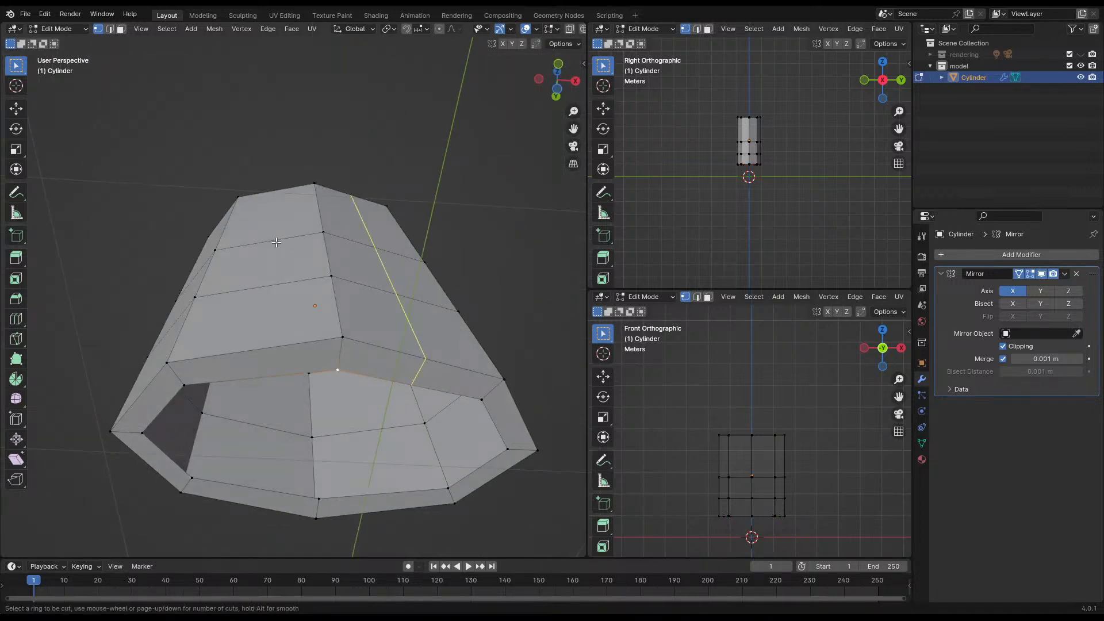
{"action": "left_click", "coordinate": [268, 238]}
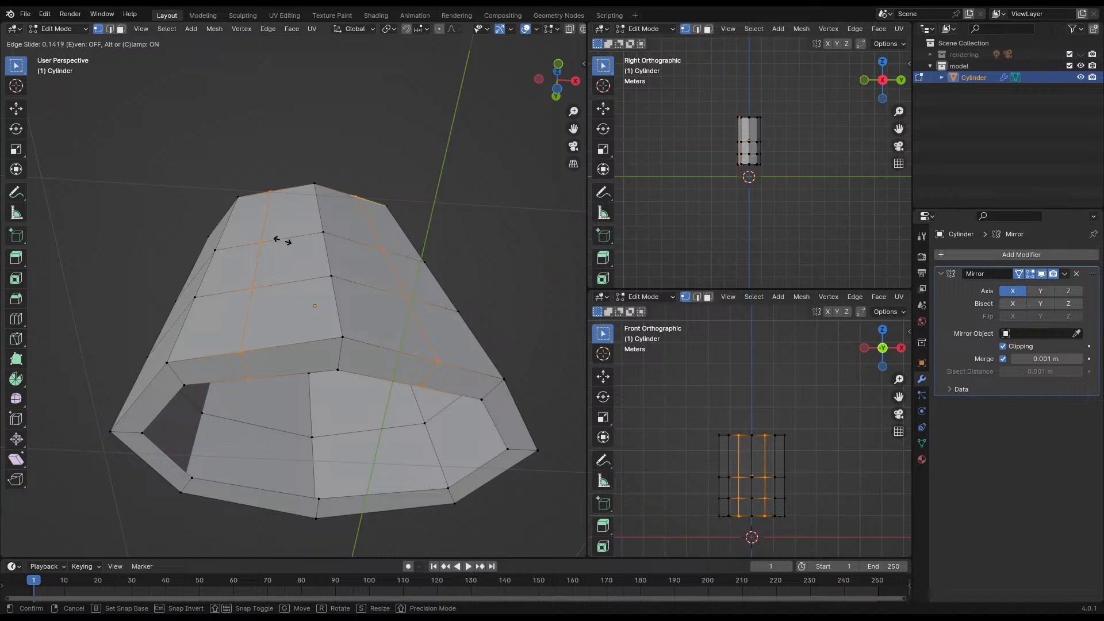
{"action": "left_click", "coordinate": [281, 241]}
- Add a centred vertical loop cut beside the centre line on the cylinder's back side with a slide factor of 0
{"action": "middle_click_drag", "start_coordinate": [286, 273], "coordinate": [291, 291]}
{"action": "key", "text": "ctrl+r"}
{"action": "left_click", "coordinate": [263, 424]}
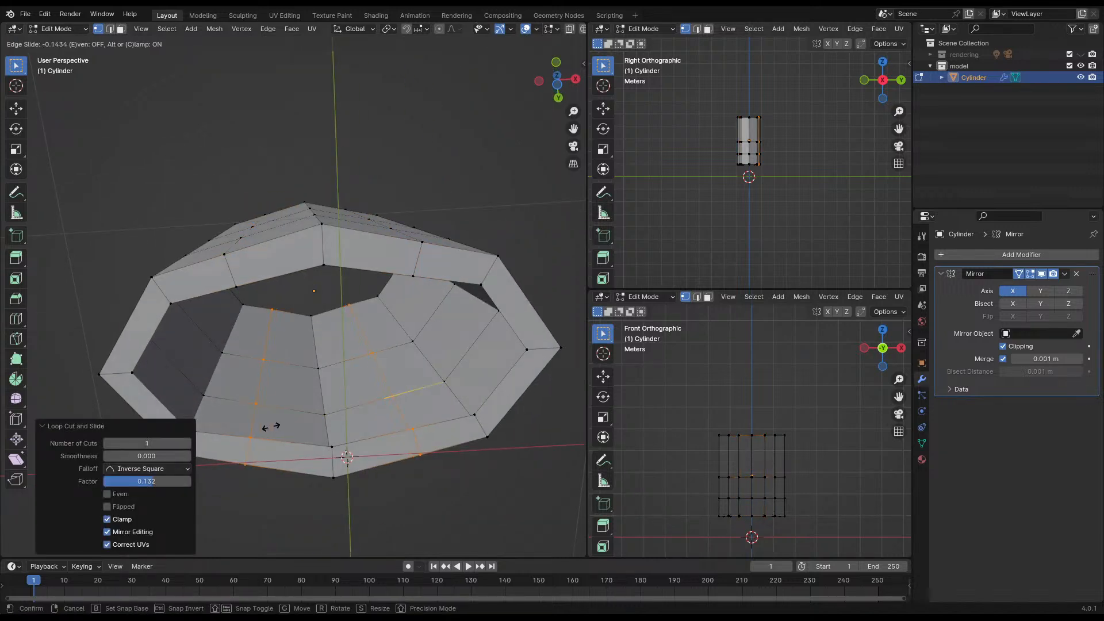
{"action": "right_click", "coordinate": [270, 428]}
{"action": "middle_click_drag", "start_coordinate": [311, 352], "coordinate": [313, 340]}
- In the top wireframe view, circle-select the new front loop's vertices and move them outward about 0.09 m along negative Y
{"action": "key", "text": "KP_7"}
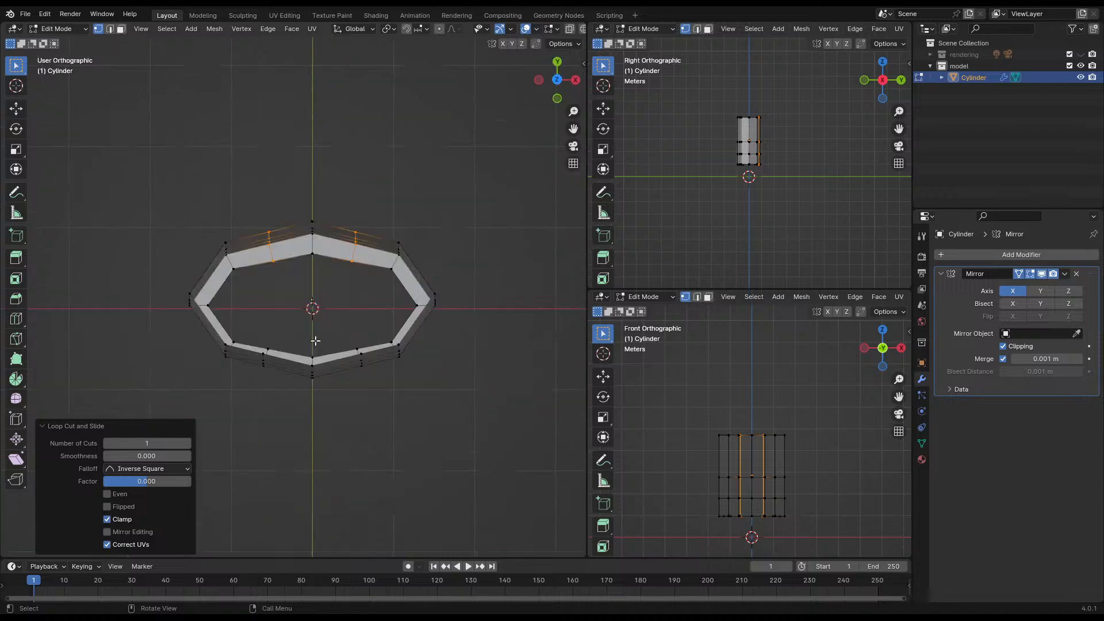
{"action": "left_click", "coordinate": [265, 339]}
{"action": "key", "text": "z"}
{"action": "left_click", "coordinate": [254, 332]}
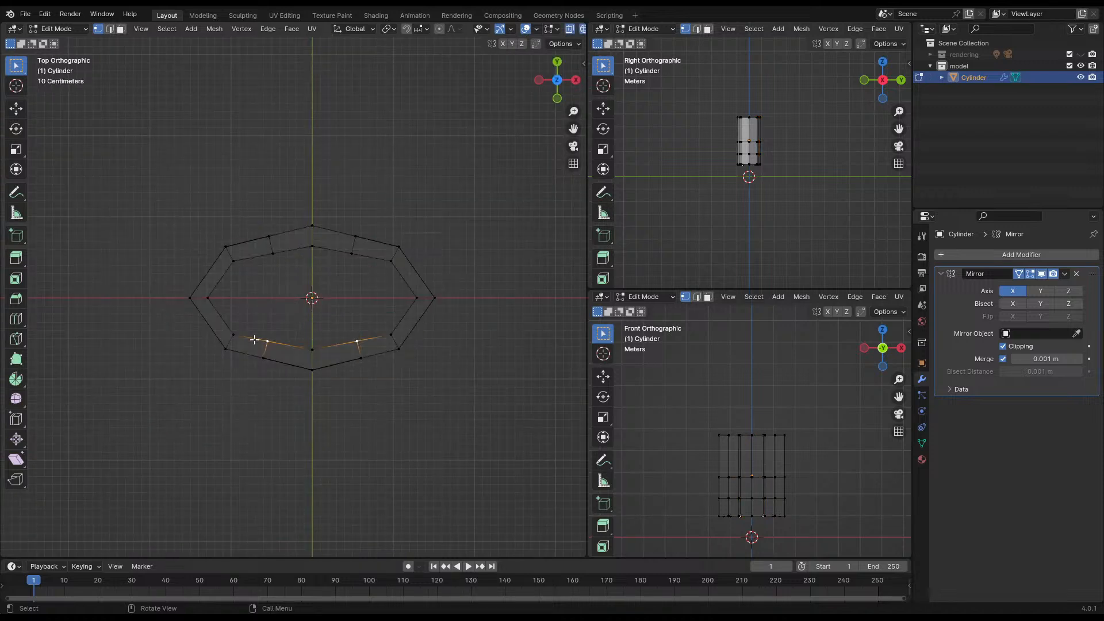
{"action": "key", "text": "c"}
{"action": "left_click_drag", "start_coordinate": [264, 334], "coordinate": [267, 381]}
{"action": "right_click", "coordinate": [267, 381]}
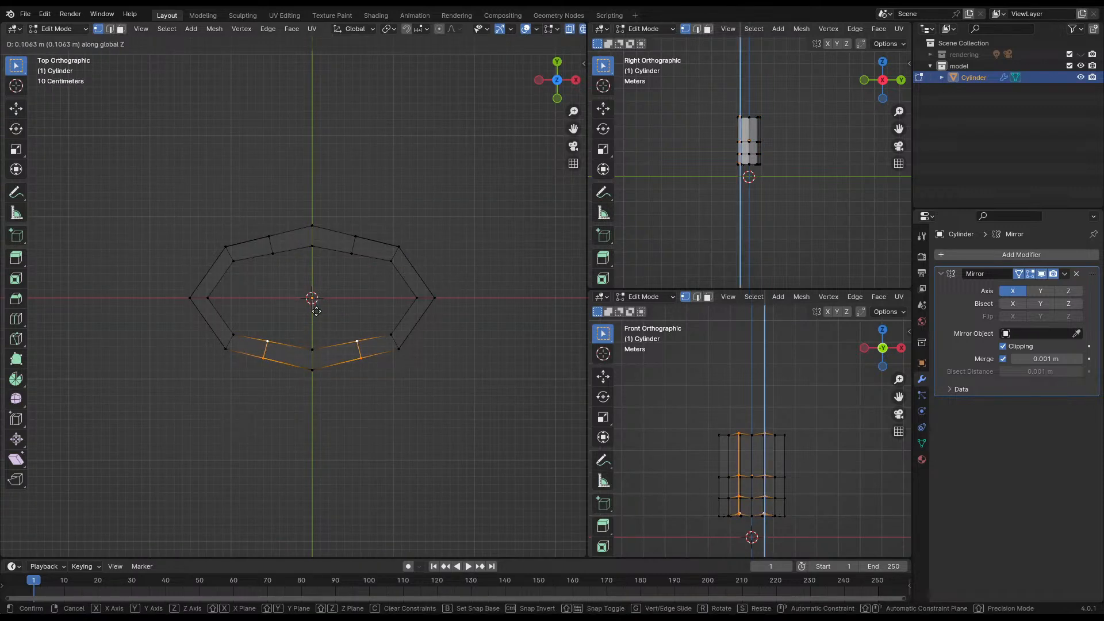
{"action": "key", "text": "g"}
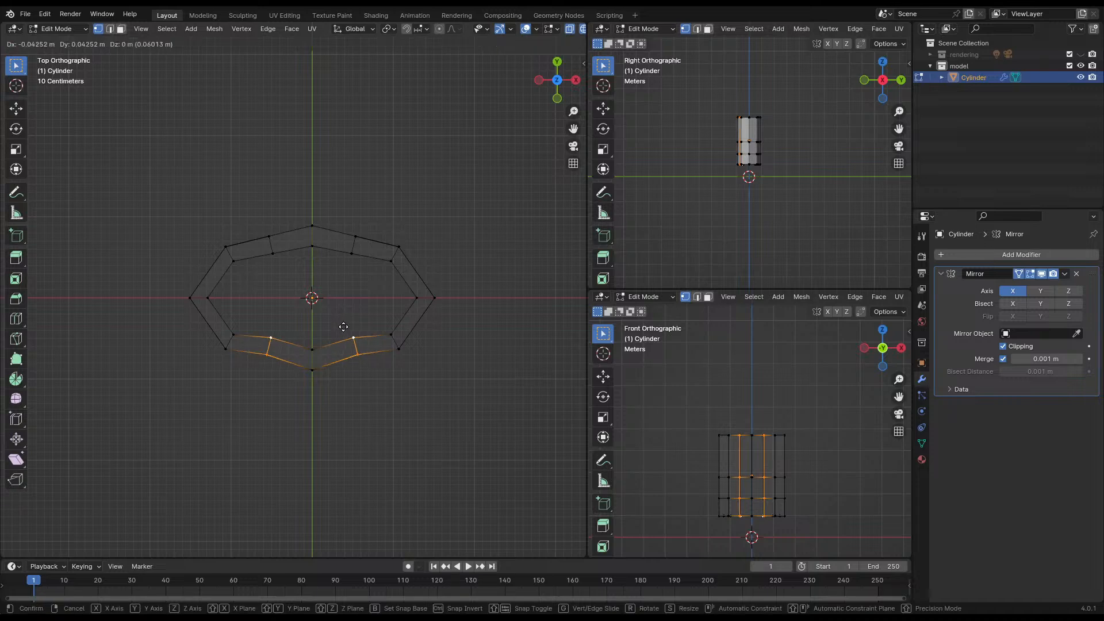
{"action": "key", "text": "y"}
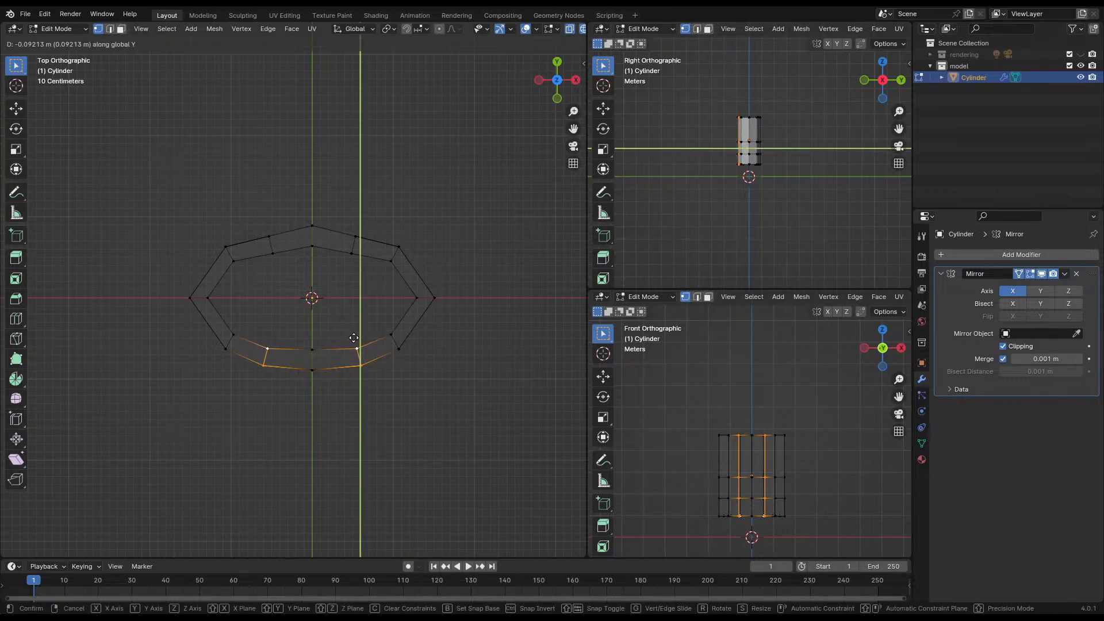
{"action": "left_click", "coordinate": [364, 338]}
- Circle-select the new back loop's vertices, move them about 0.028 m in X and 0.071 m in Y, and save the file
{"action": "left_click", "coordinate": [268, 234]}
{"action": "key", "text": "c"}
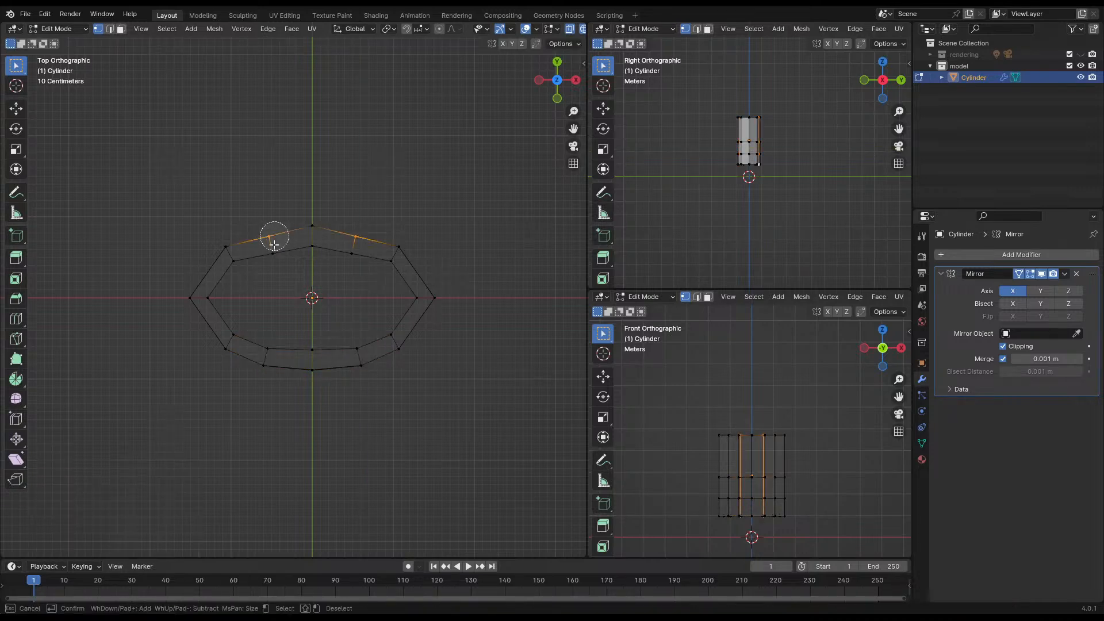
{"action": "left_click_drag", "start_coordinate": [273, 240], "coordinate": [278, 269]}
{"action": "right_click", "coordinate": [278, 270]}
{"action": "key", "text": "g"}
{"action": "left_click", "coordinate": [309, 273]}
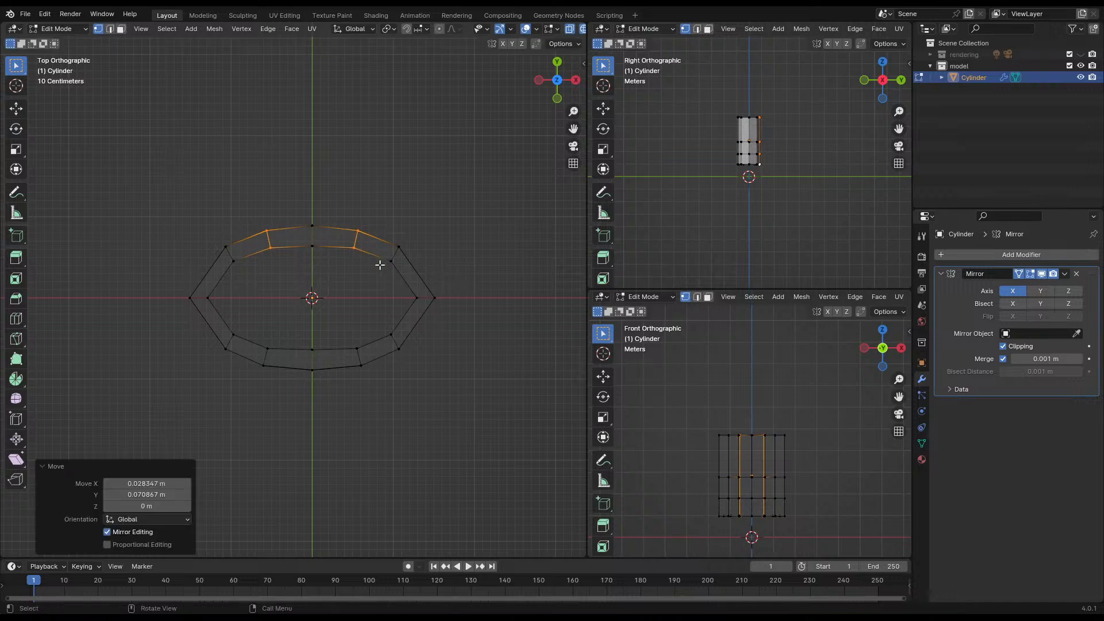
{"action": "key", "text": "ctrl+s"}
- Add one centred vertical loop cut through the back side segment and another through the front side segment of the cylinder
{"action": "left_click", "coordinate": [418, 286]}
{"action": "key", "text": "ctrl+r"}
{"action": "left_click", "coordinate": [408, 276]}
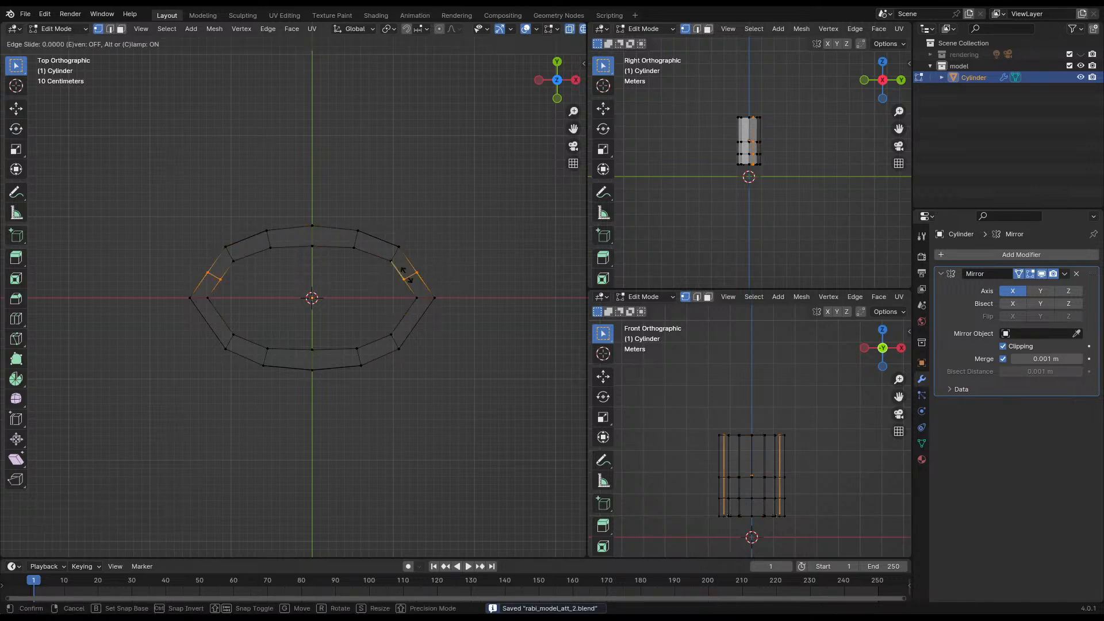
{"action": "right_click", "coordinate": [409, 277]}
{"action": "key", "text": "ctrl+r"}
{"action": "left_click", "coordinate": [411, 320]}
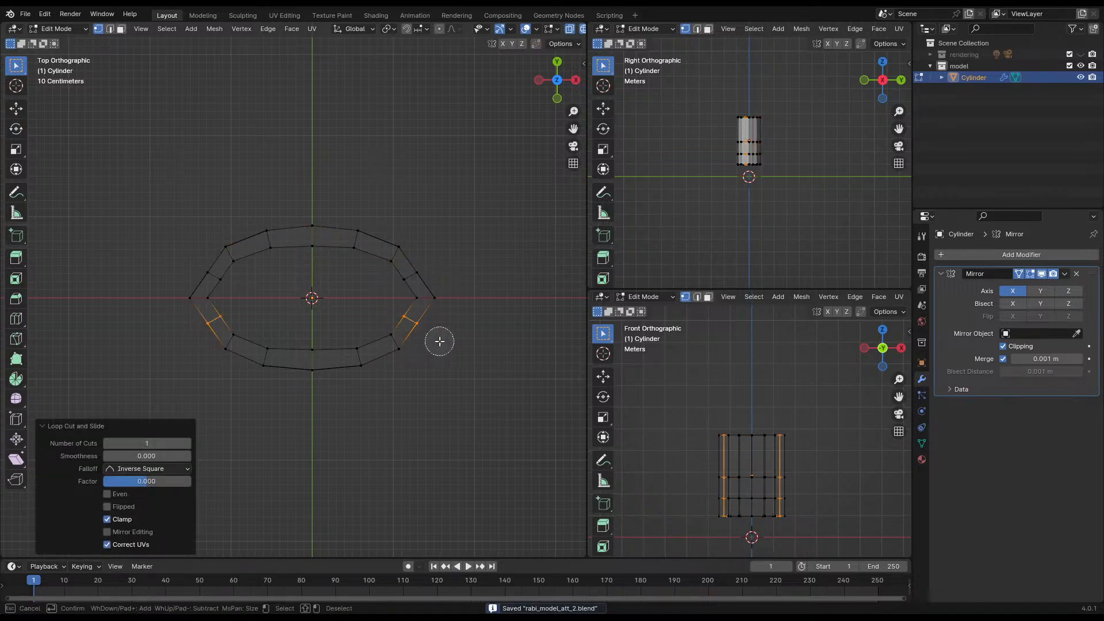
- Move the new front side loop outward, then circle-select the neighbouring front corner vertices and shift them outward to round the outline
{"action": "key", "text": "g"}
{"action": "left_click", "coordinate": [458, 334]}
{"action": "left_click", "coordinate": [385, 331]}
{"action": "key", "text": "c"}
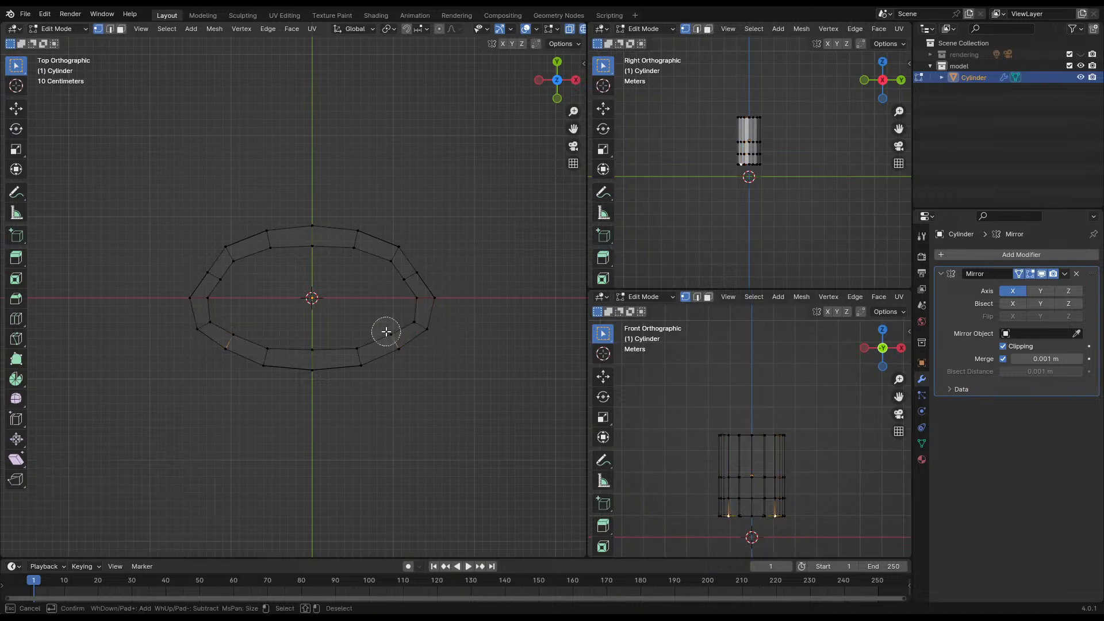
{"action": "left_click_drag", "start_coordinate": [384, 330], "coordinate": [411, 370]}
{"action": "right_click", "coordinate": [410, 368]}
{"action": "key", "text": "g"}
{"action": "left_click", "coordinate": [419, 363]}
- Circle-select the back side loop's vertices, move them about 0.078 m in X and 0.050 m in Y, and save the file
{"action": "left_click", "coordinate": [397, 274]}
{"action": "key", "text": "c"}
{"action": "left_click_drag", "start_coordinate": [400, 280], "coordinate": [456, 251]}
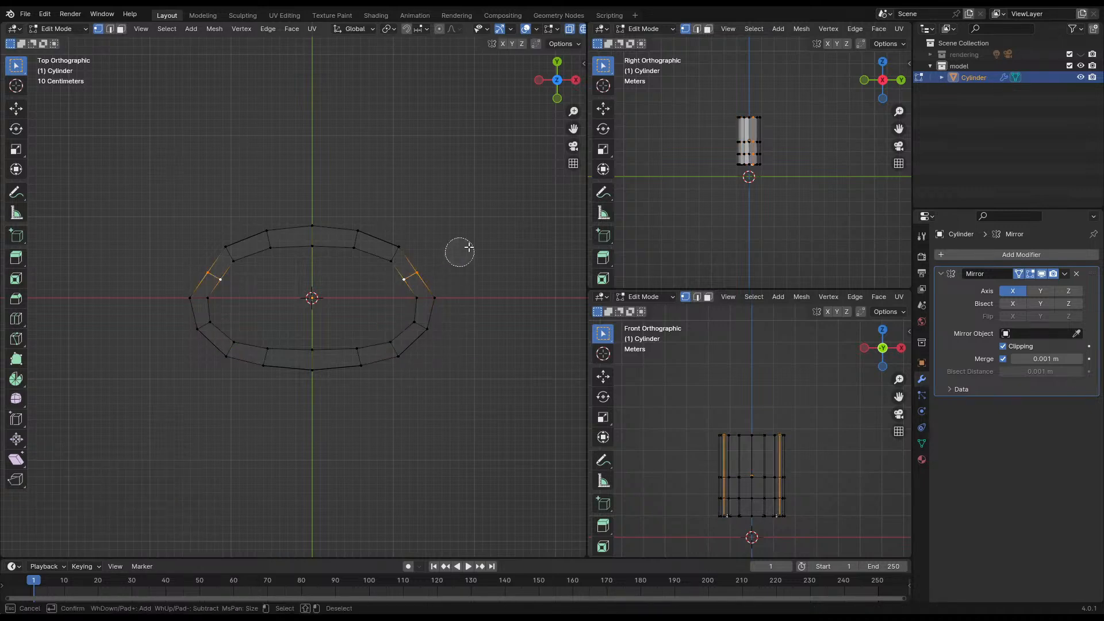
{"action": "right_click", "coordinate": [456, 251]}
{"action": "key", "text": "g"}
{"action": "left_click", "coordinate": [467, 260]}
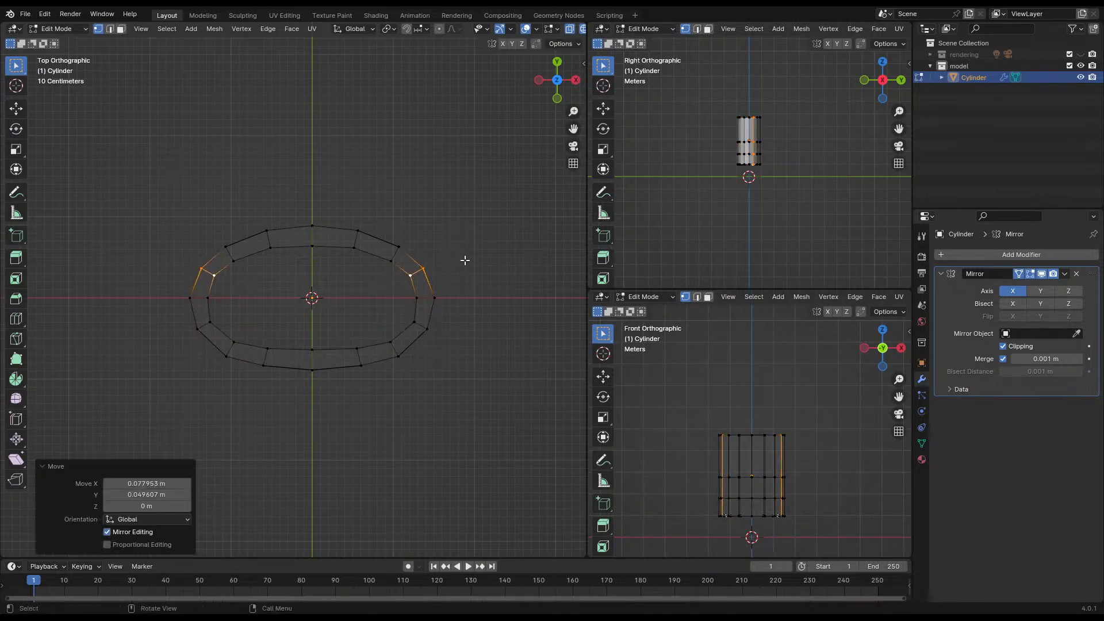
{"action": "left_click", "coordinate": [469, 246]}
{"action": "key", "text": "ctrl+s"}
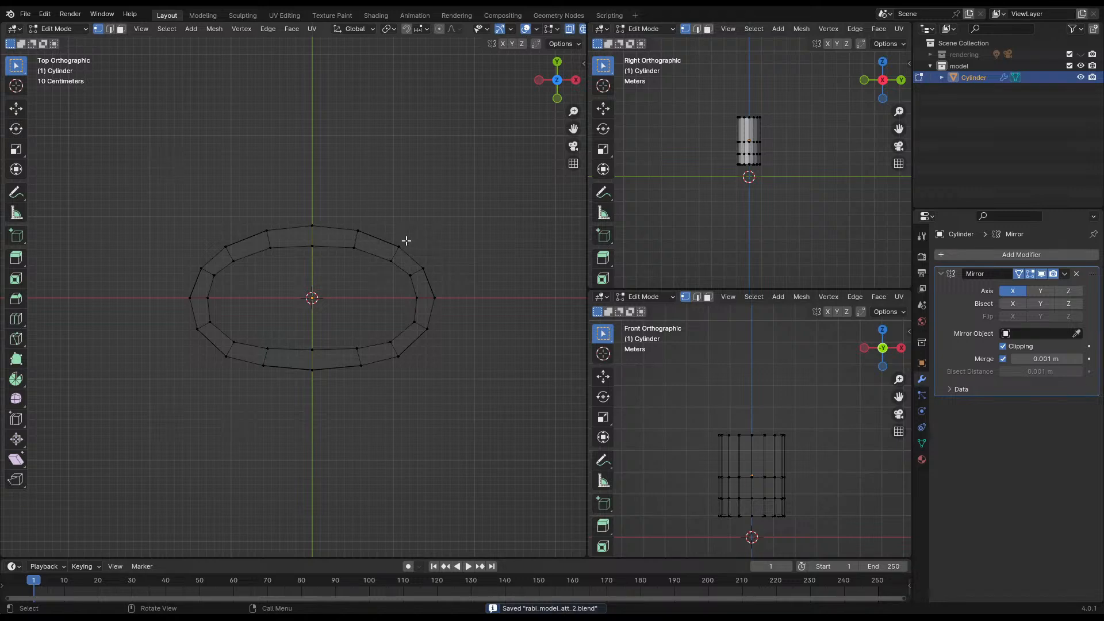
- Switch the main view to solid shading and examine the rounded cylinder from above, the front and below
{"action": "key", "text": "z"}
{"action": "left_click", "coordinate": [495, 217]}
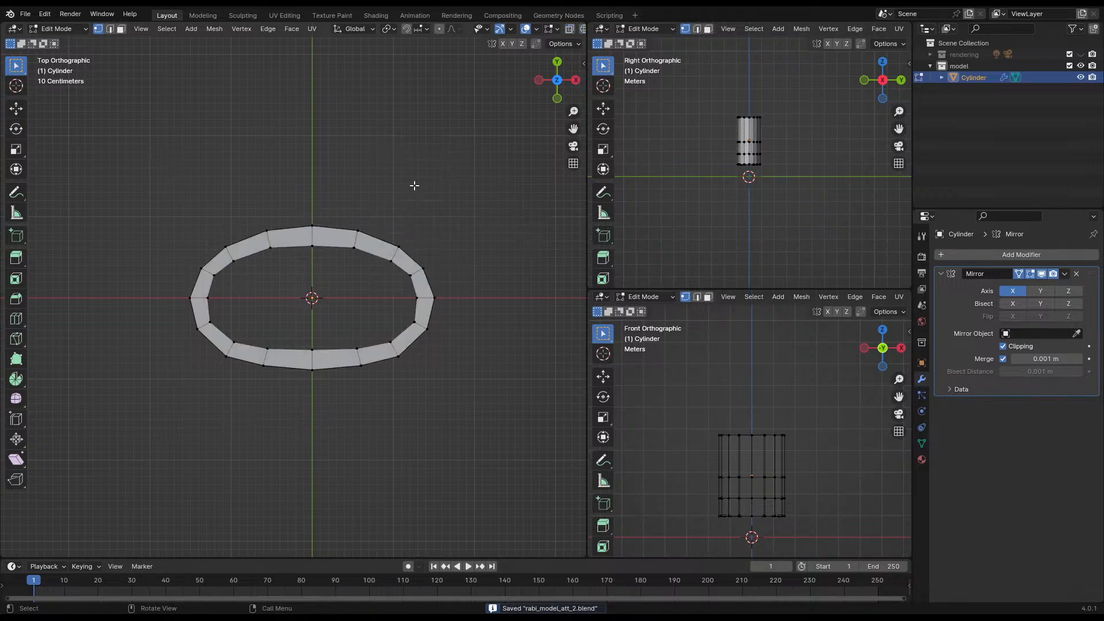
{"action": "mouse_move", "coordinate": [414, 185]}
{"action": "middle_mouse_down"}
{"action": "mouse_move", "coordinate": [318, 324]}
{"action": "mouse_move", "coordinate": [408, 345]}
{"action": "mouse_move", "coordinate": [374, 264]}
{"action": "middle_mouse_up"}
{"action": "key", "text": "KP_7"}
{"action": "scroll", "coordinate": [374, 264], "scroll_direction": "up", "scroll_amount": 5}
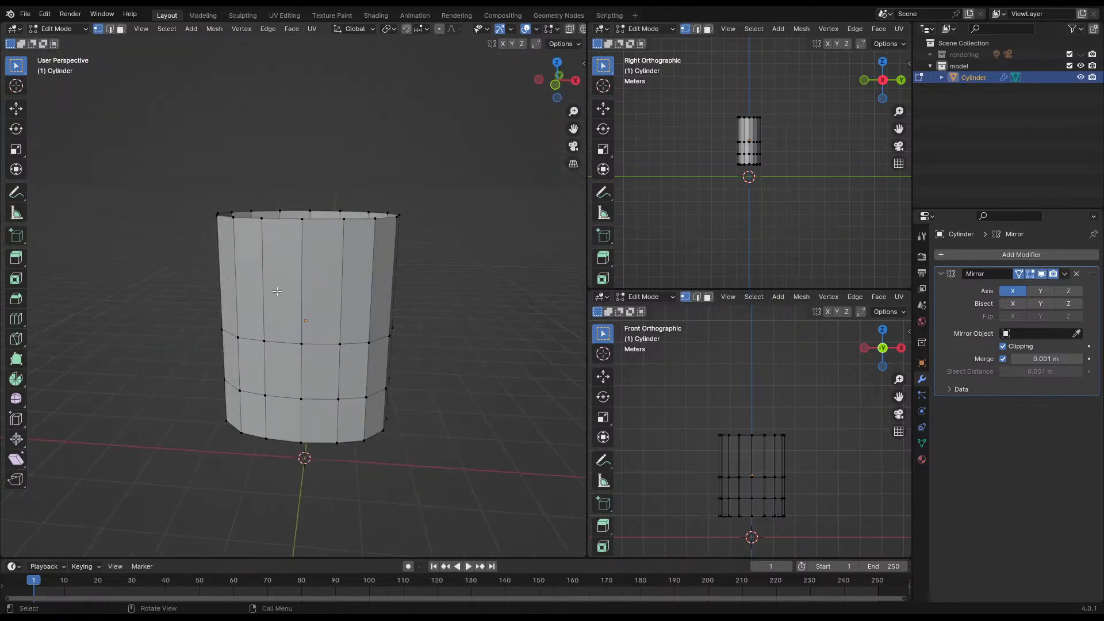
{"action": "middle_click_drag", "start_coordinate": [345, 327], "coordinate": [351, 238]}
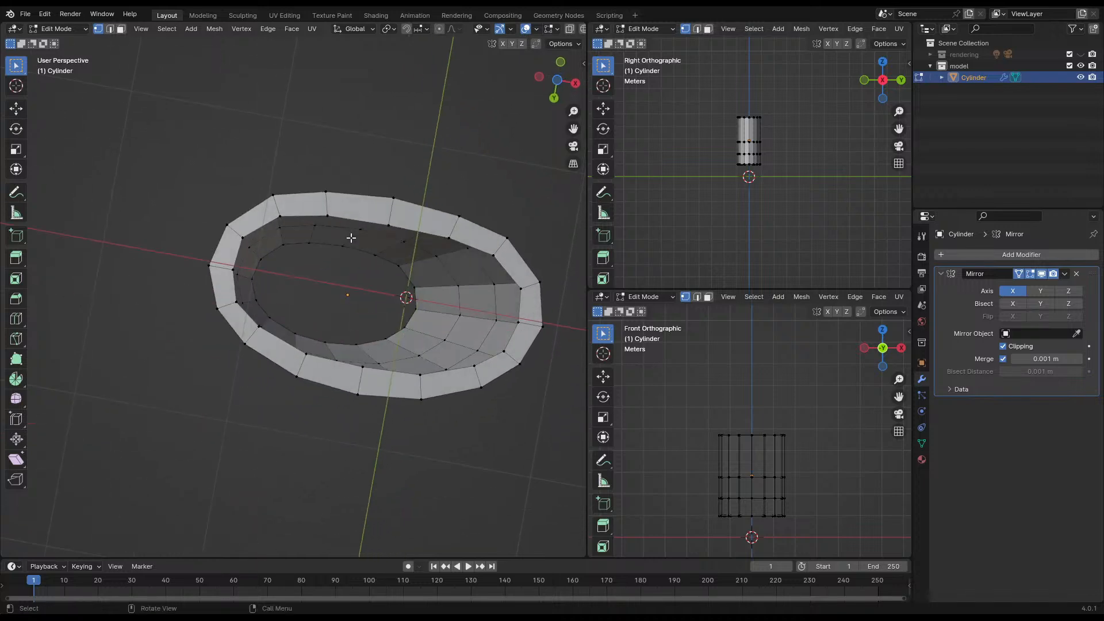
{"action": "middle_click_drag", "start_coordinate": [283, 218], "coordinate": [217, 484]}
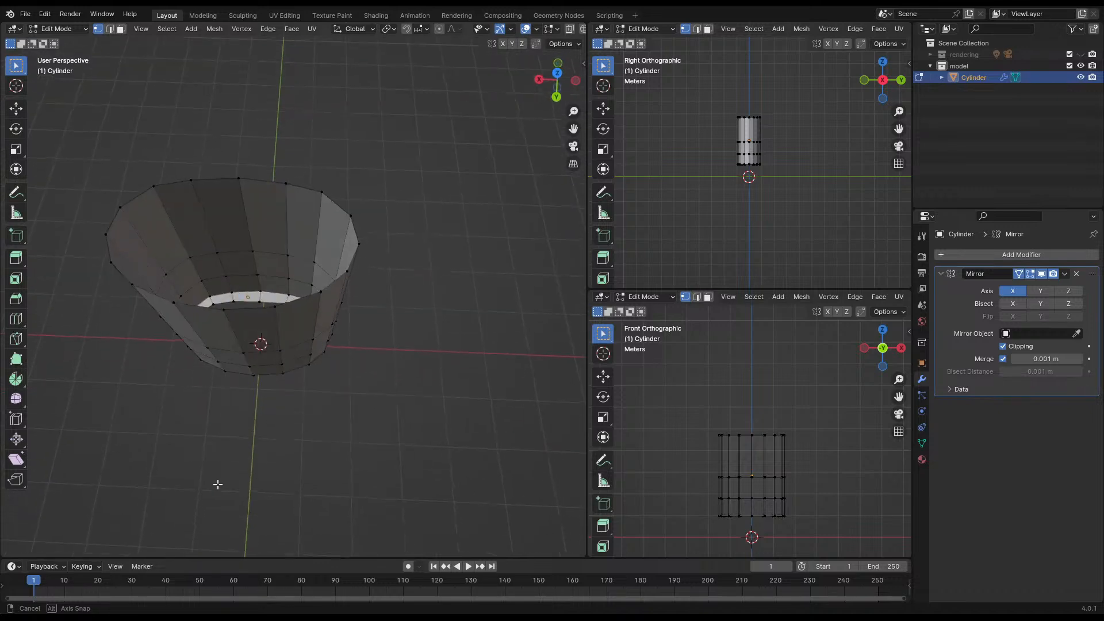
- Extrude the two central back edges of the bottom rim's inner loop by about -0.064 m in X, -0.622 m in Y and -0.123 m in Z
{"action": "left_click", "coordinate": [293, 287], "text": "alt"}
{"action": "middle_click_drag", "start_coordinate": [292, 287], "coordinate": [299, 259]}
{"action": "scroll", "coordinate": [351, 303], "scroll_direction": "up", "scroll_amount": 3}
{"action": "left_click", "coordinate": [307, 216], "text": "alt"}
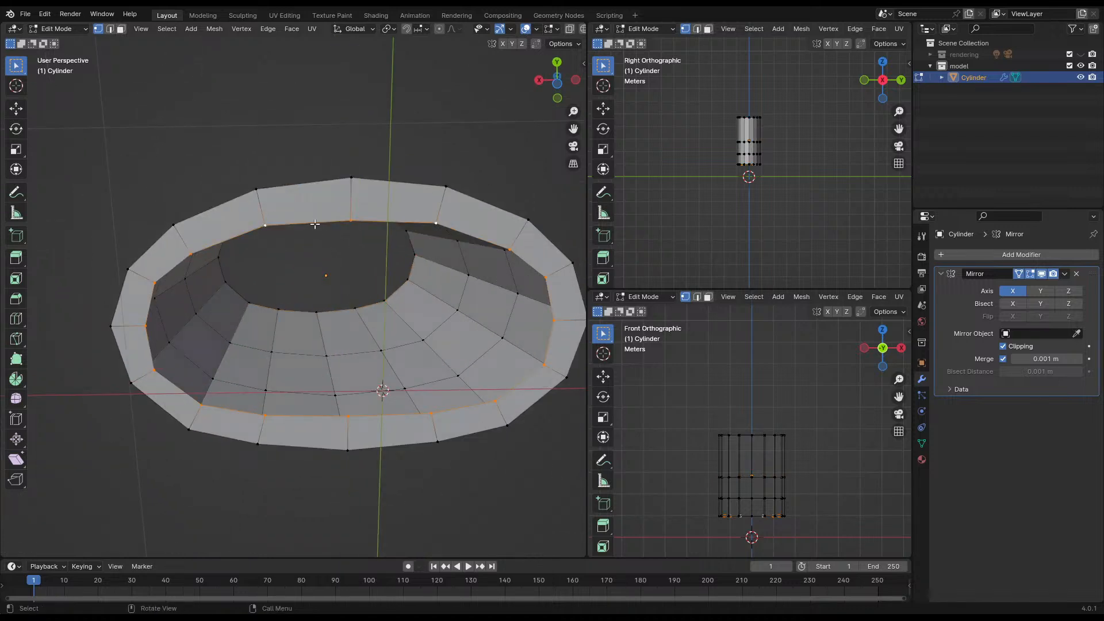
{"action": "left_click", "coordinate": [285, 223]}
{"action": "key", "text": "e"}
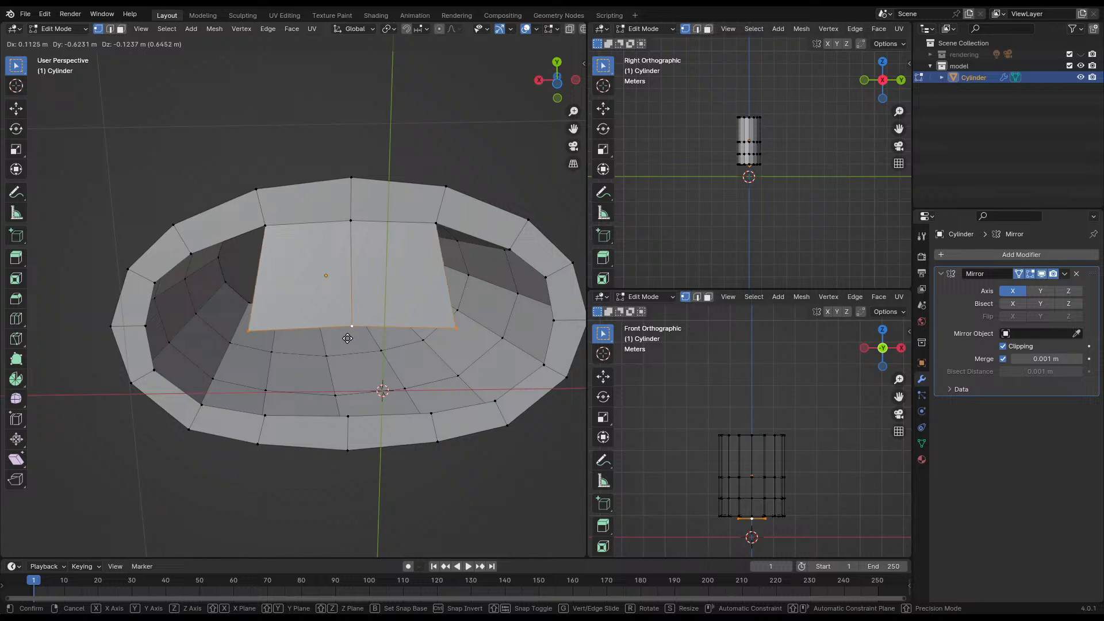
{"action": "left_click", "coordinate": [376, 338]}
{"action": "key", "text": "ctrl+KP_7"}
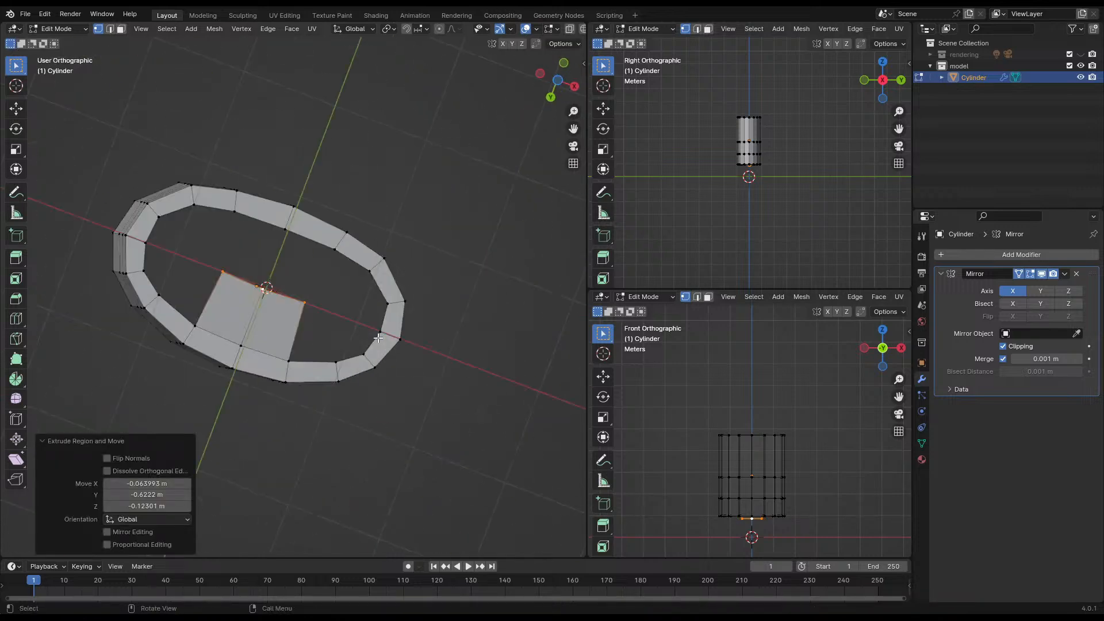
- Flatten the front edge of the newly extruded bottom faces along the Y axis
{"action": "scroll", "coordinate": [256, 290], "scroll_direction": "up", "scroll_amount": 4}
{"action": "middle_click_drag", "start_coordinate": [207, 276], "coordinate": [333, 279], "text": "shift"}
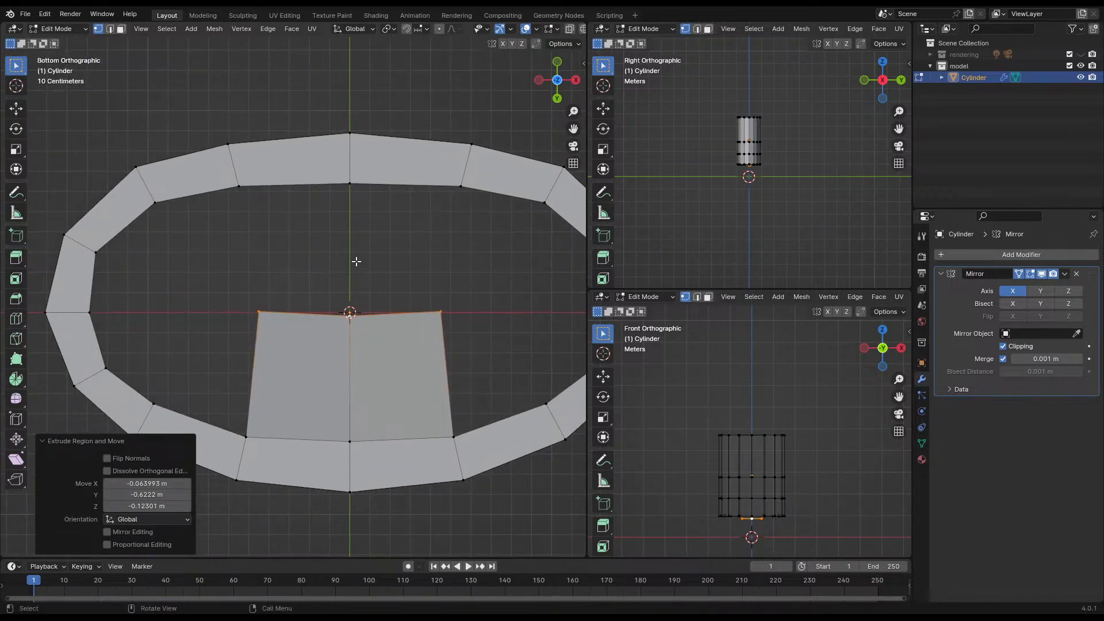
{"action": "key", "text": "s"}
{"action": "key", "text": "y"}
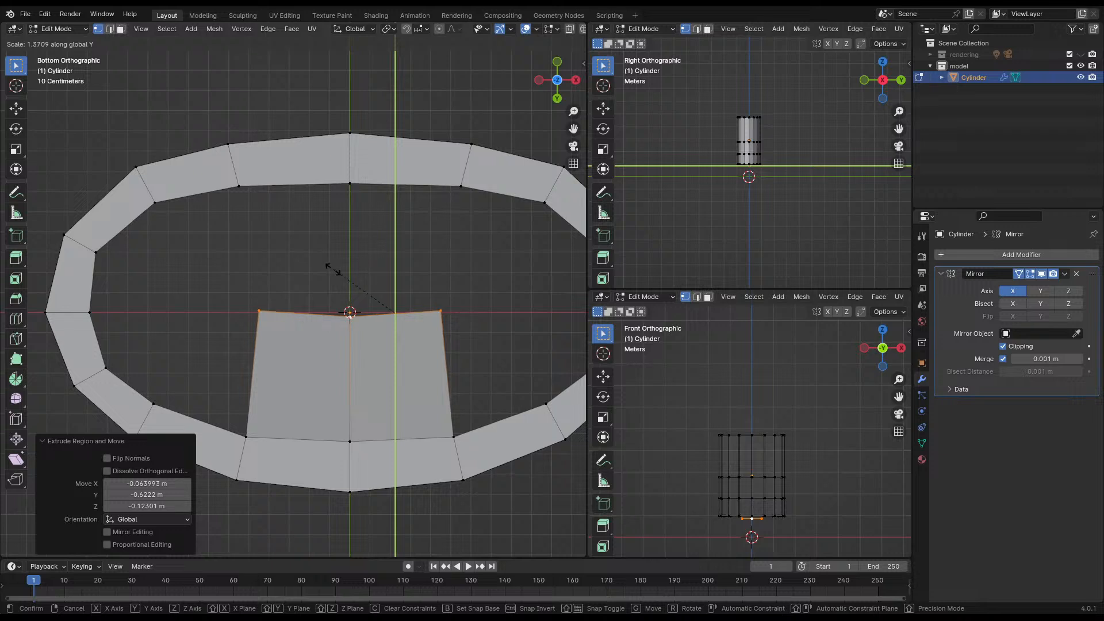
{"action": "key", "text": "Return"}
- Fill faces between the flattened edge and the central front edges of the rim's inner loop, completing a centre strip
{"action": "left_click", "coordinate": [260, 184]}
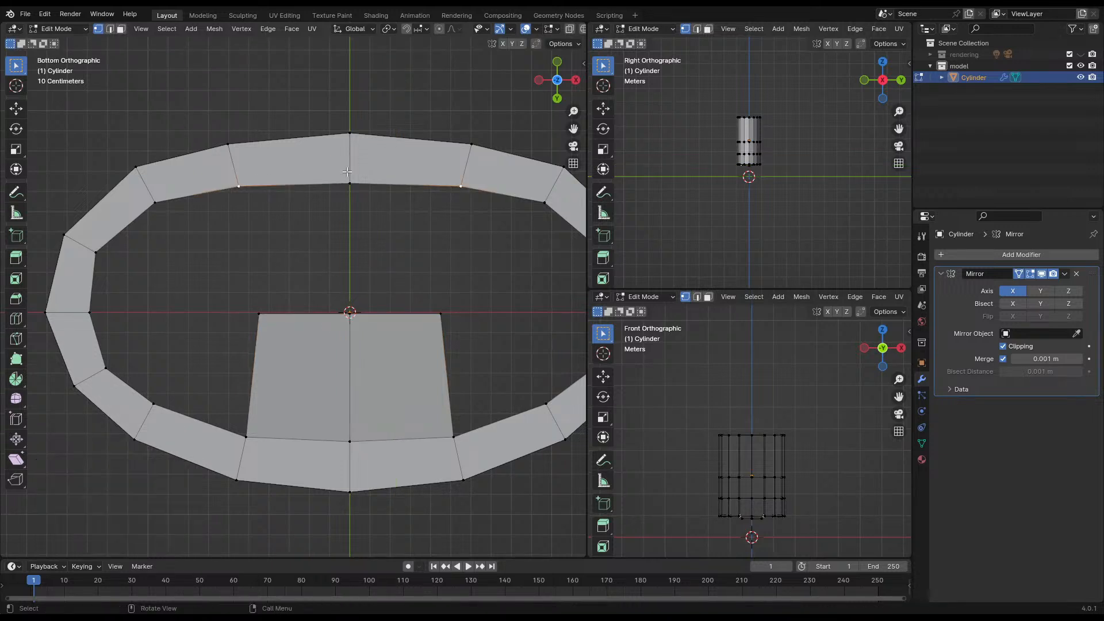
{"action": "key", "text": "e"}
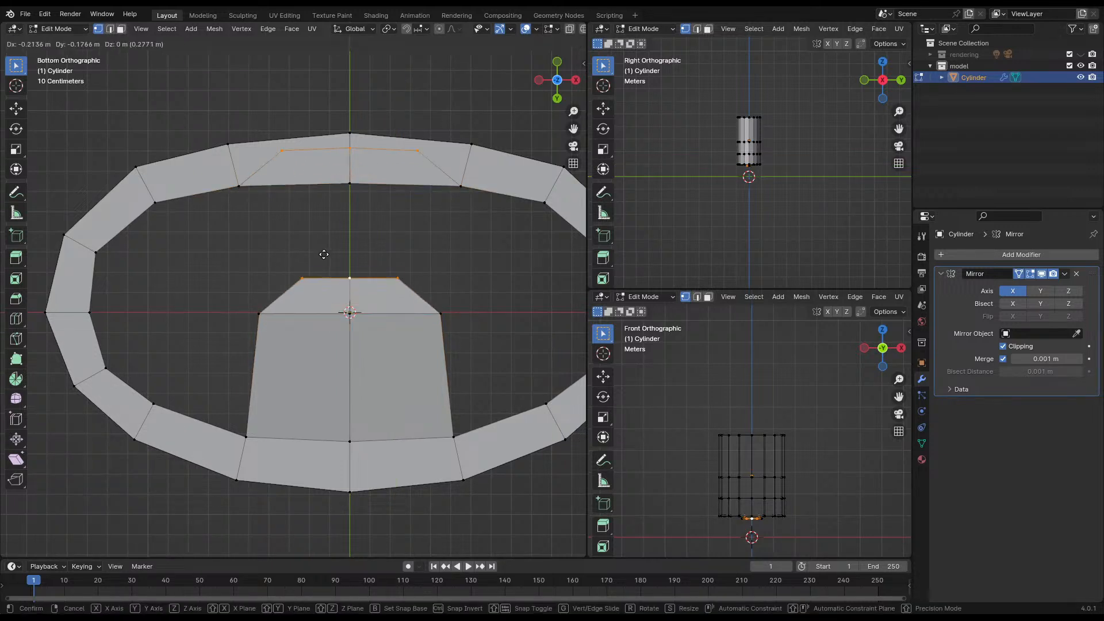
{"action": "right_click", "coordinate": [380, 283]}
{"action": "key", "text": "ctrl+z"}
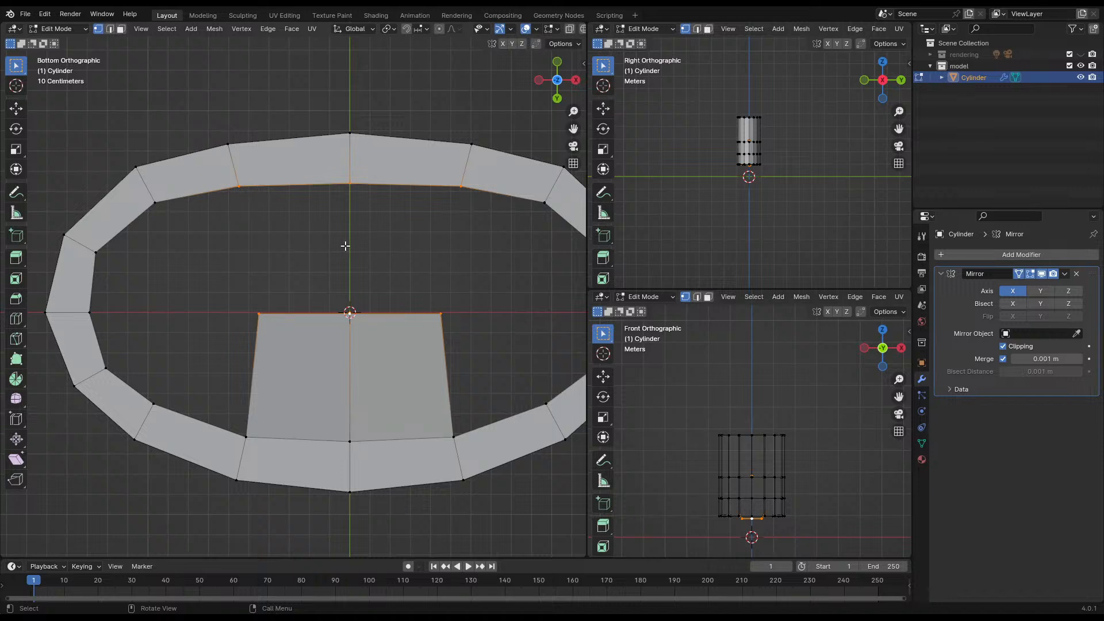
{"action": "key", "text": "f"}
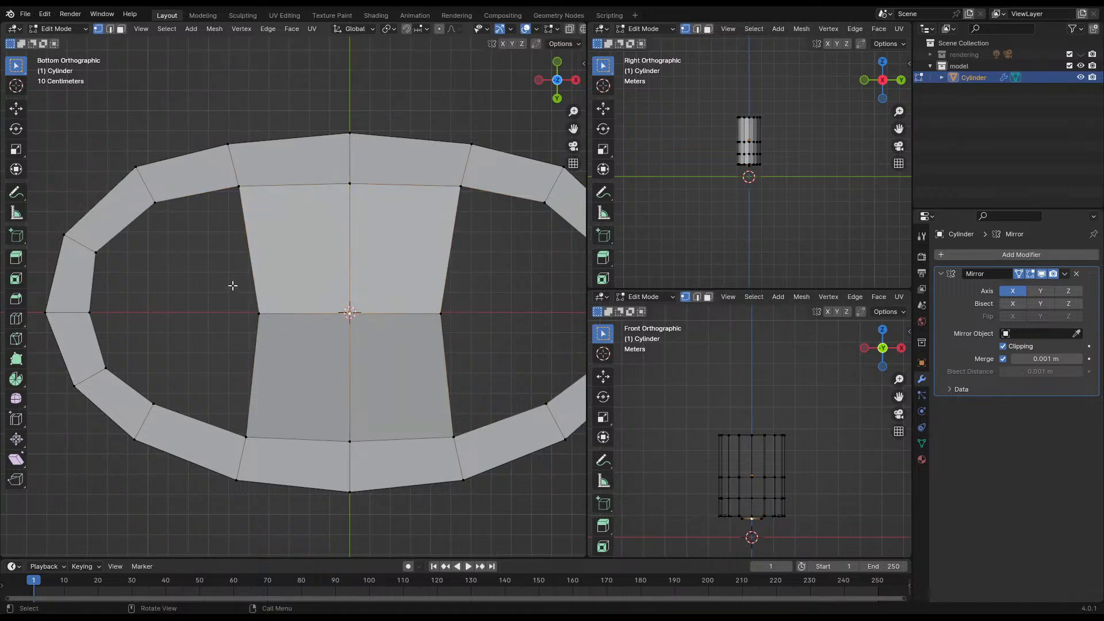
- Add a crosswise loop cut to both the front and the back half of the bottom's centre strip
{"action": "left_click", "coordinate": [256, 245]}
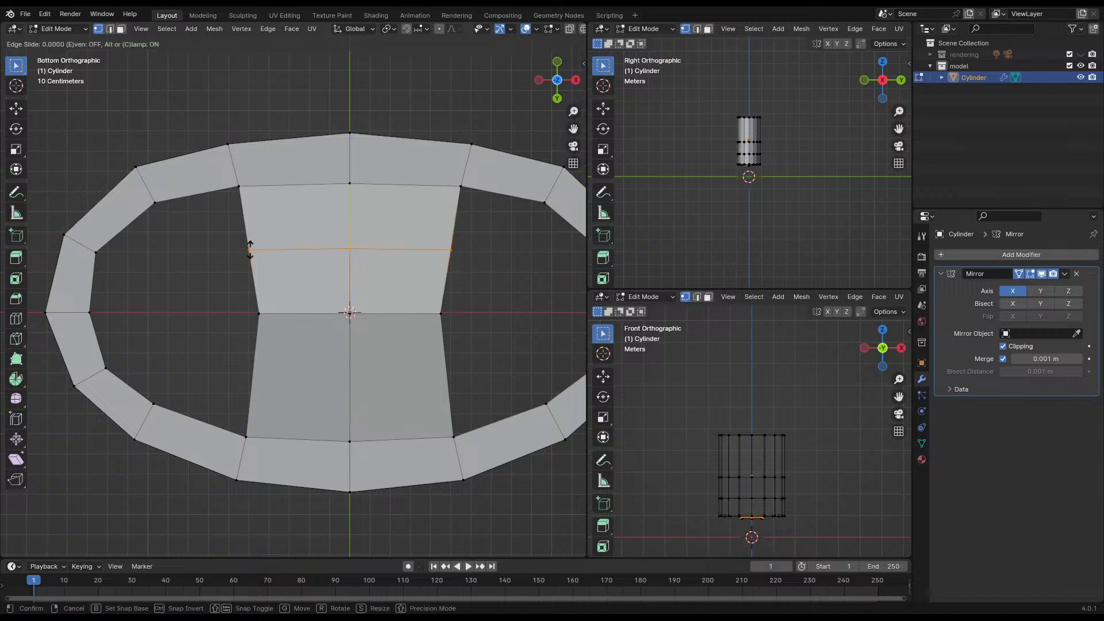
{"action": "right_click", "coordinate": [253, 248]}
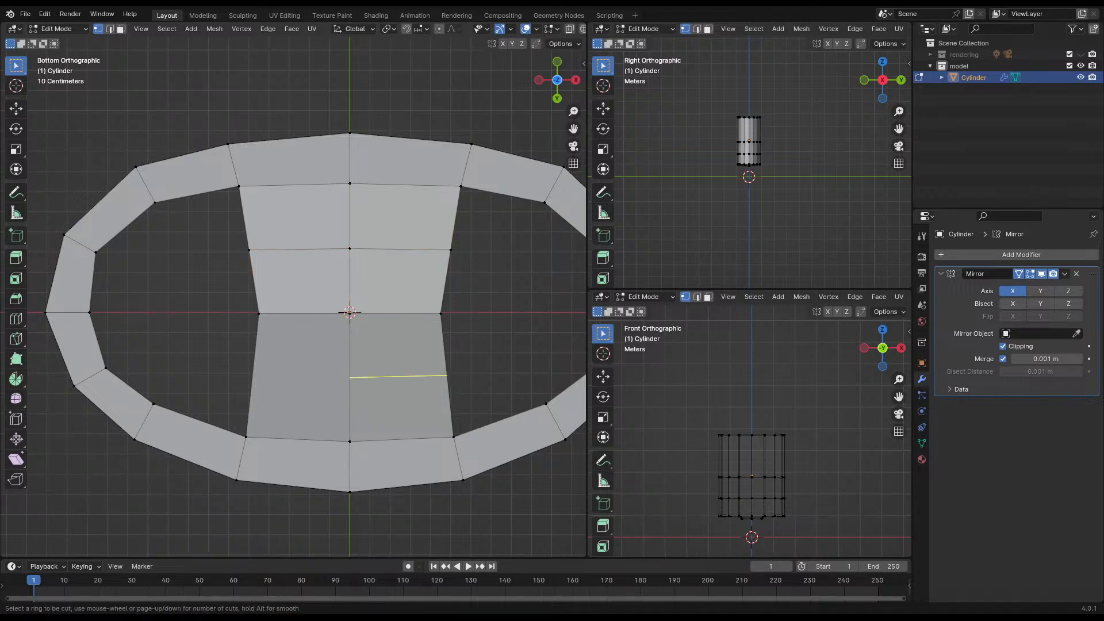
{"action": "left_click", "coordinate": [447, 376]}
{"action": "left_click", "coordinate": [459, 377]}
- Narrow the strip by moving its front side vertex about -0.111 m in X and -0.017 m in Y, and its middle one about -0.256 m in X
{"action": "middle_click_drag", "start_coordinate": [475, 326], "coordinate": [412, 285], "text": "shift"}
{"action": "left_click", "coordinate": [360, 259], "text": "alt"}
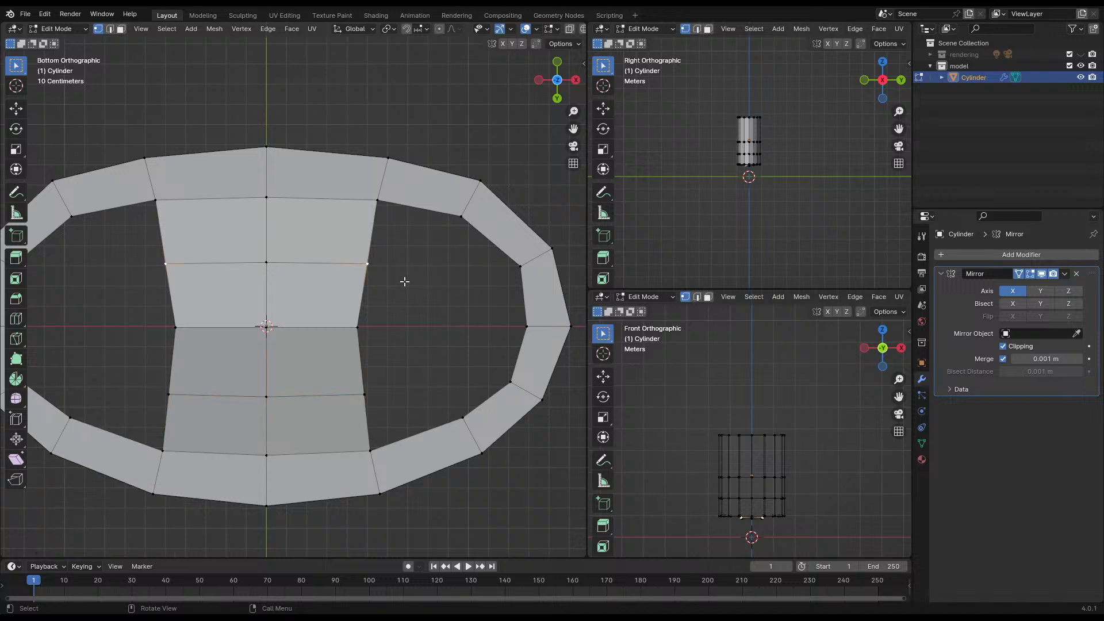
{"action": "key", "text": "g"}
{"action": "left_click", "coordinate": [373, 271]}
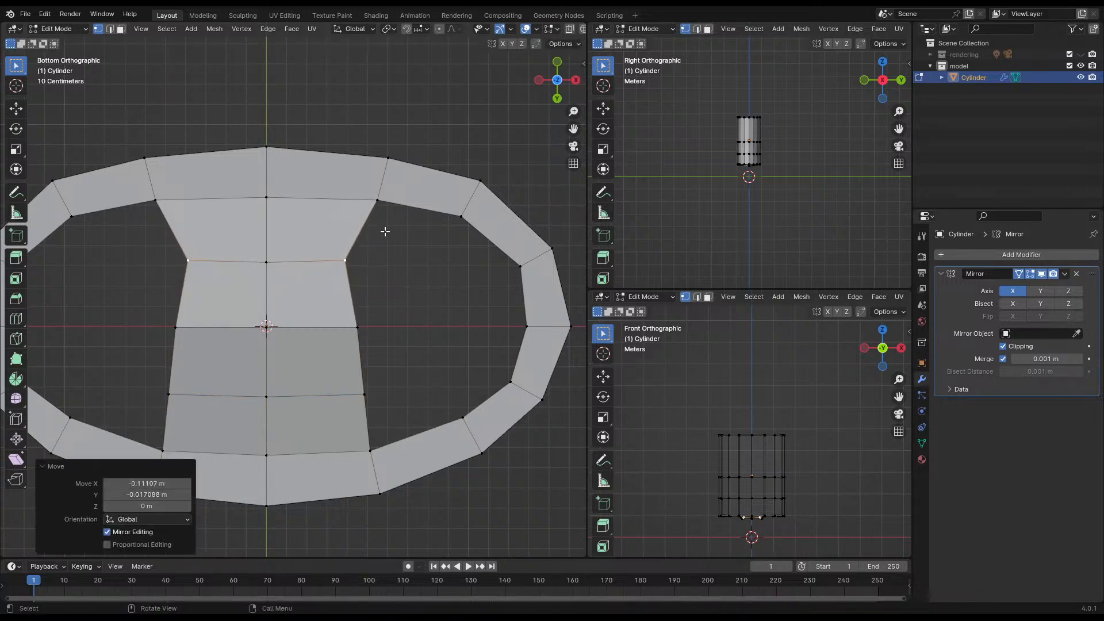
{"action": "left_click", "coordinate": [362, 327], "text": "alt"}
{"action": "key", "text": "g"}
{"action": "left_click", "coordinate": [322, 325]}
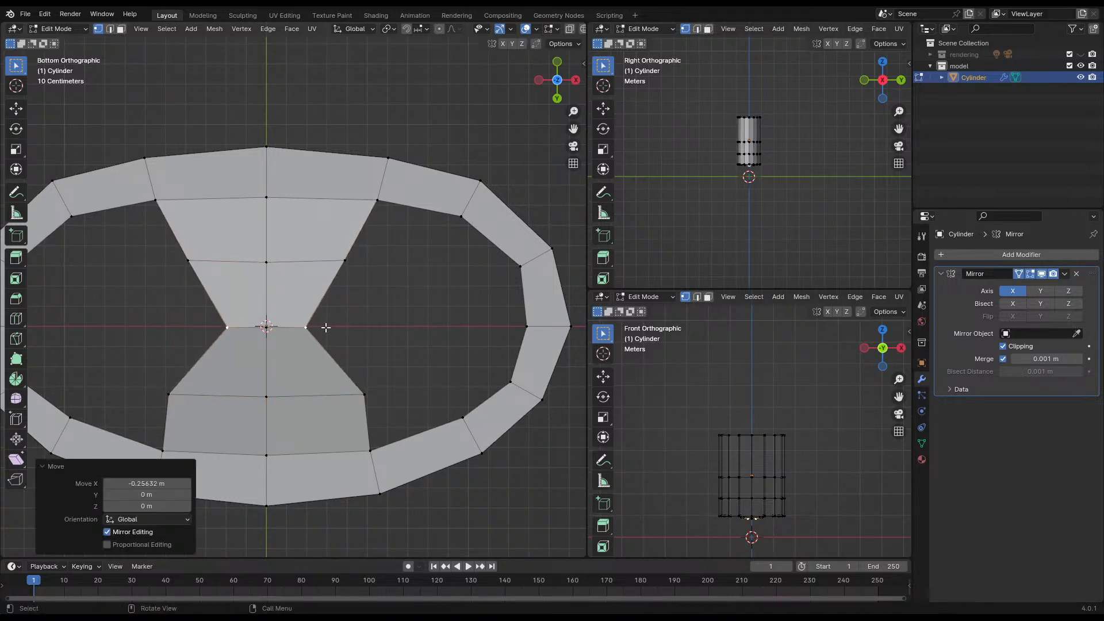
- Move the strip's back side vertex about -0.253 m in X and 0.046 m in Y, and nudge the middle side vertex slightly inward
{"action": "left_click", "coordinate": [367, 396], "text": "alt"}
{"action": "key", "text": "g"}
{"action": "left_click", "coordinate": [330, 413]}
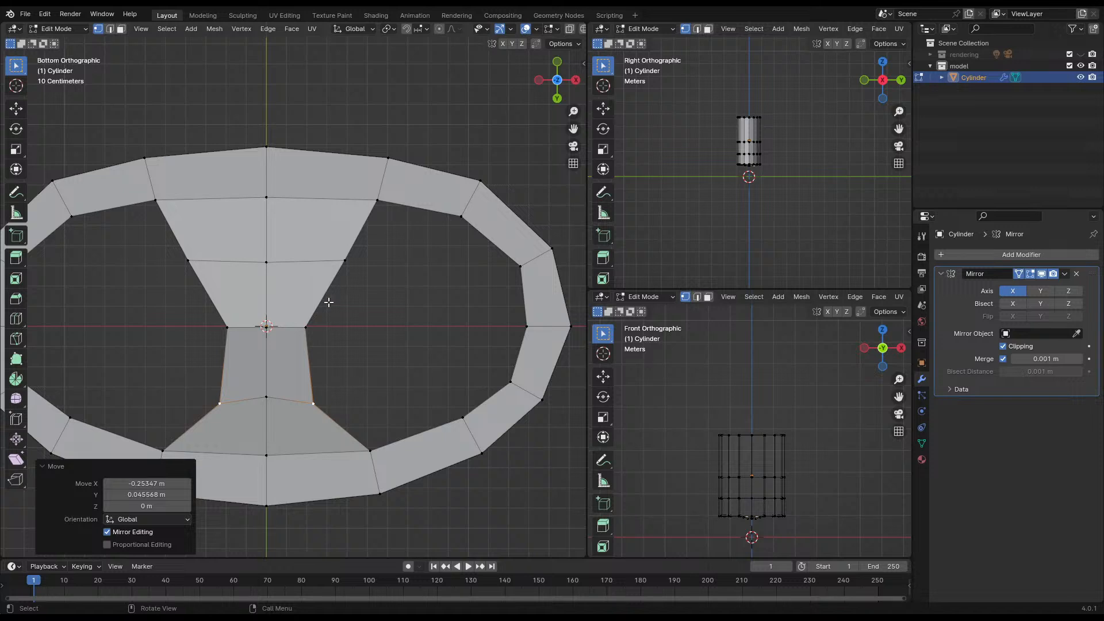
{"action": "left_click", "coordinate": [319, 320], "text": "alt"}
{"action": "key", "text": "g"}
{"action": "left_click", "coordinate": [314, 319]}
- Move the strip's front side vertex inward again by about -0.120 m in X and 0.009 m in Y, and save the file
{"action": "left_click", "coordinate": [340, 262], "text": "alt"}
{"action": "key", "text": "g"}
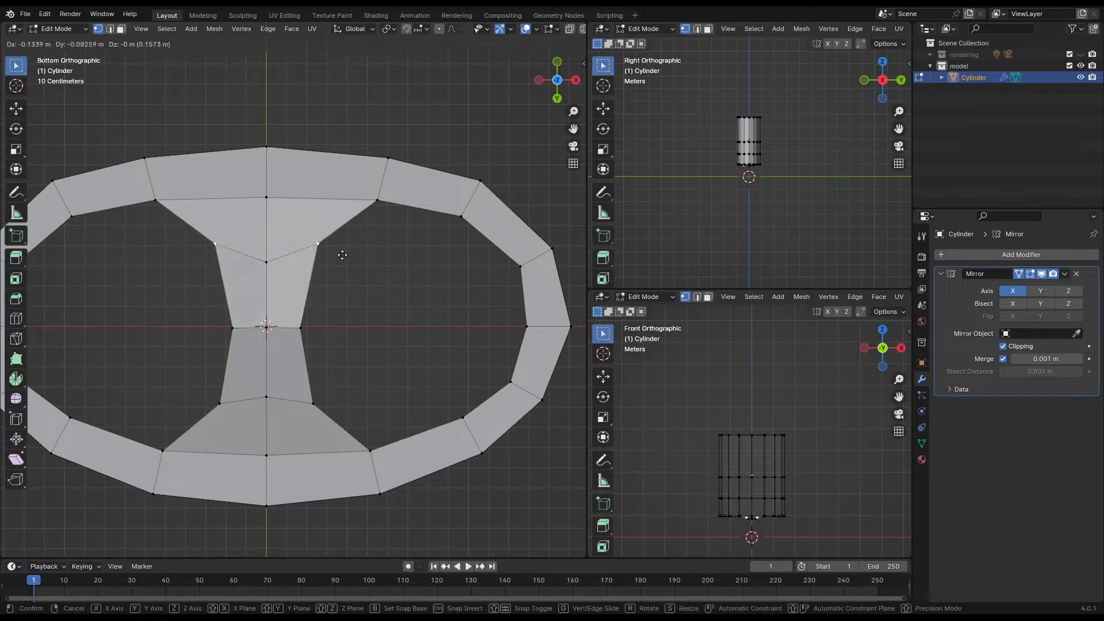
{"action": "left_click", "coordinate": [346, 270]}
{"action": "key", "text": "ctrl+s"}
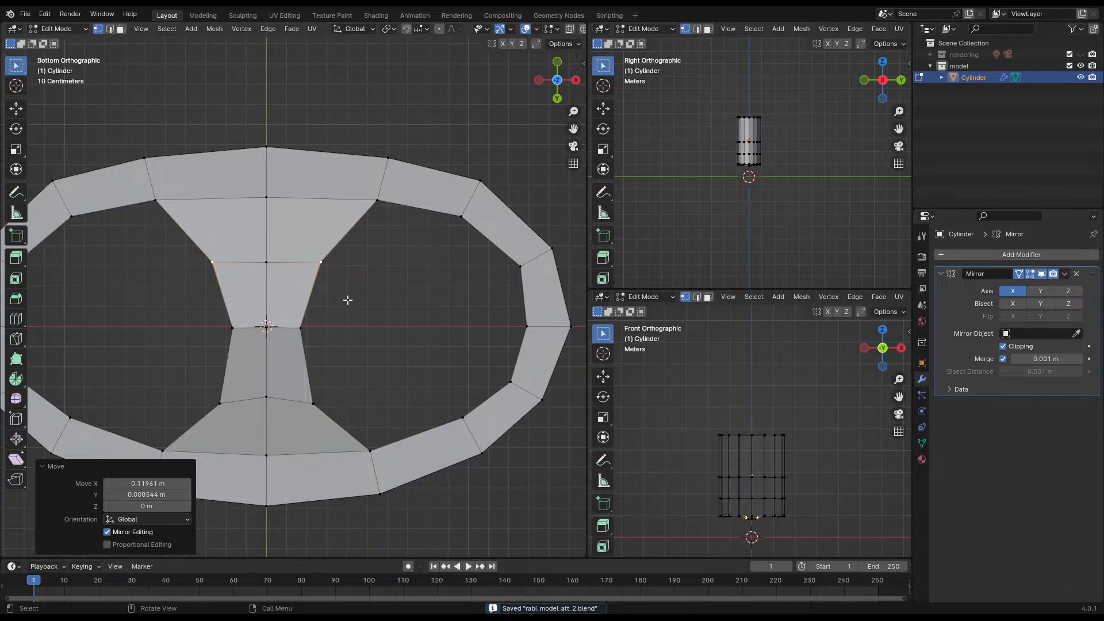
- Move the front corner vertex beside the strip about 0.071 m in X and 0.063 m in Y, and shift the neighbouring inner-loop vertex backward
{"action": "left_click", "coordinate": [385, 204]}
{"action": "key", "text": "g"}
{"action": "left_click", "coordinate": [423, 241]}
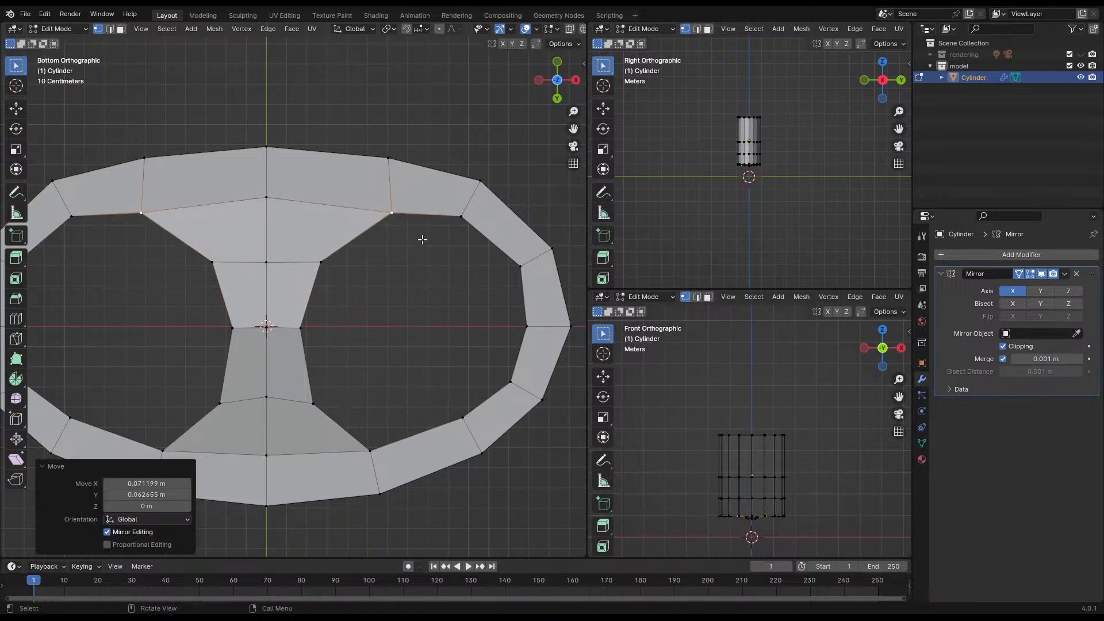
{"action": "left_click", "coordinate": [468, 223]}
{"action": "key", "text": "g"}
{"action": "left_click", "coordinate": [470, 238]}
- Shift the front corner vertex beside the strip further inward, and move its outer neighbour about -0.063 m in X and 0.028 m in Y
{"action": "left_click", "coordinate": [393, 214]}
{"action": "key", "text": "g"}
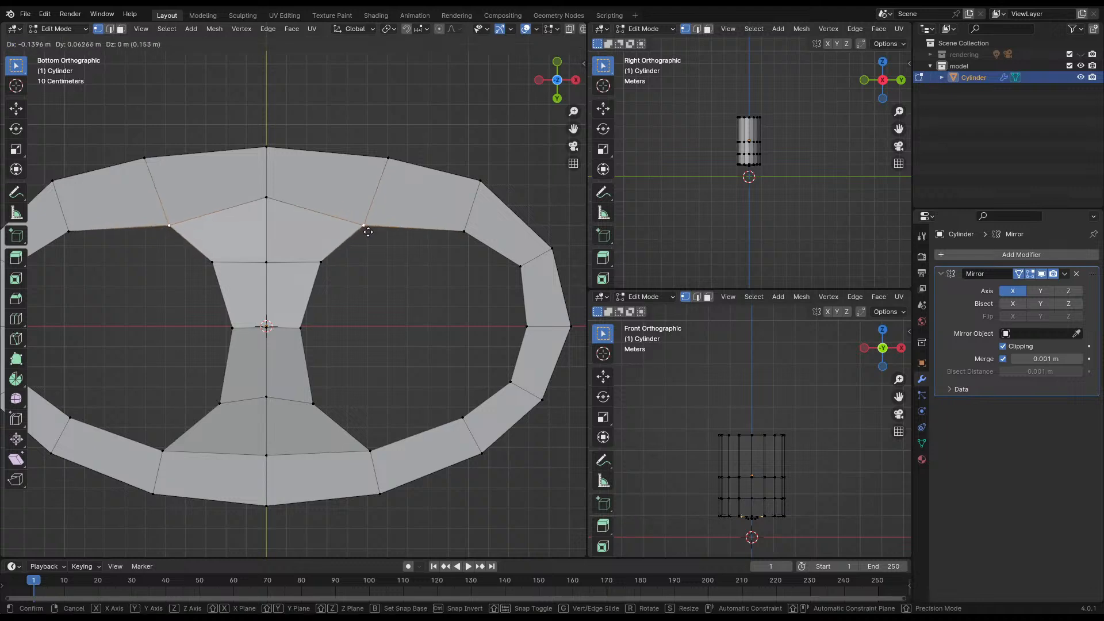
{"action": "left_click", "coordinate": [384, 229]}
{"action": "left_click", "coordinate": [466, 232]}
{"action": "key", "text": "g"}
{"action": "left_click", "coordinate": [453, 238]}
- Pull the inner loop's outer front vertex inward and move its side vertex on the X axis about -0.140 m in X
{"action": "left_click", "coordinate": [524, 258]}
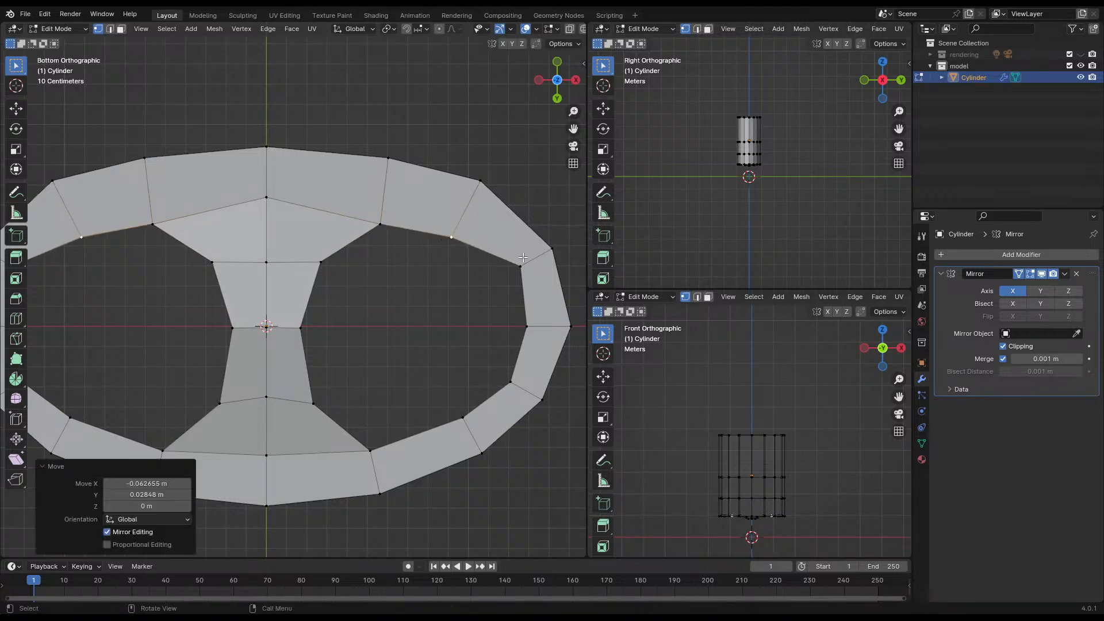
{"action": "key", "text": "g"}
{"action": "left_click", "coordinate": [496, 260]}
{"action": "left_click", "coordinate": [525, 324]}
{"action": "key", "text": "g"}
{"action": "left_click", "coordinate": [499, 325]}
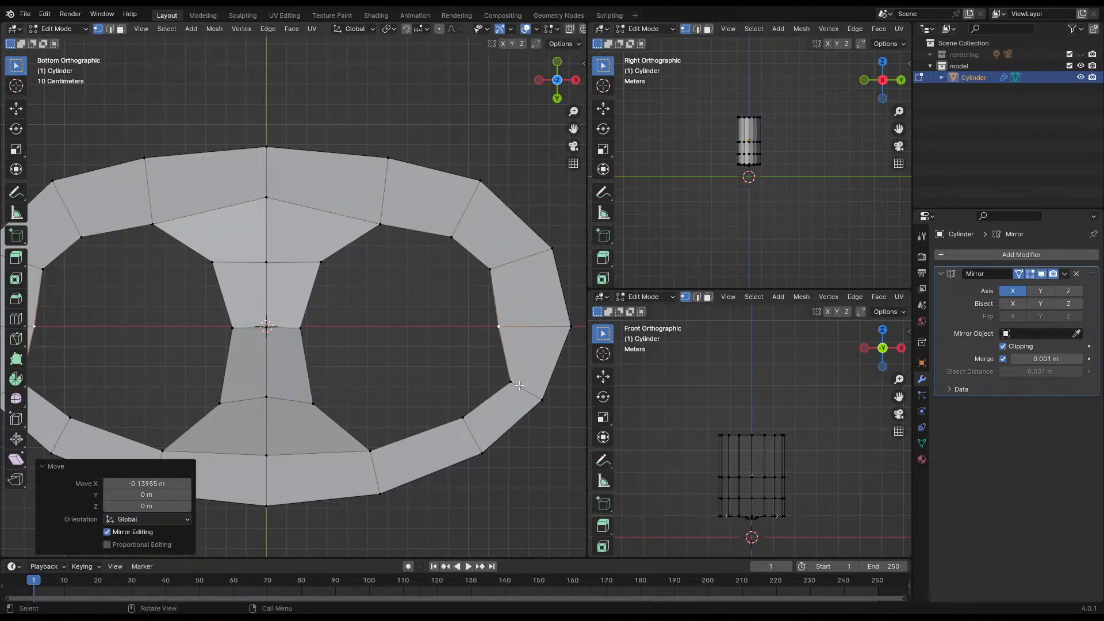
- Pull the inner loop's outer back vertex inward and move the next back vertex about -0.083 m in X and -0.040 m in Y
{"action": "left_click", "coordinate": [511, 382]}
{"action": "key", "text": "g"}
{"action": "left_click", "coordinate": [486, 385]}
{"action": "left_click", "coordinate": [463, 417]}
{"action": "key", "text": "g"}
{"action": "left_click", "coordinate": [447, 410]}
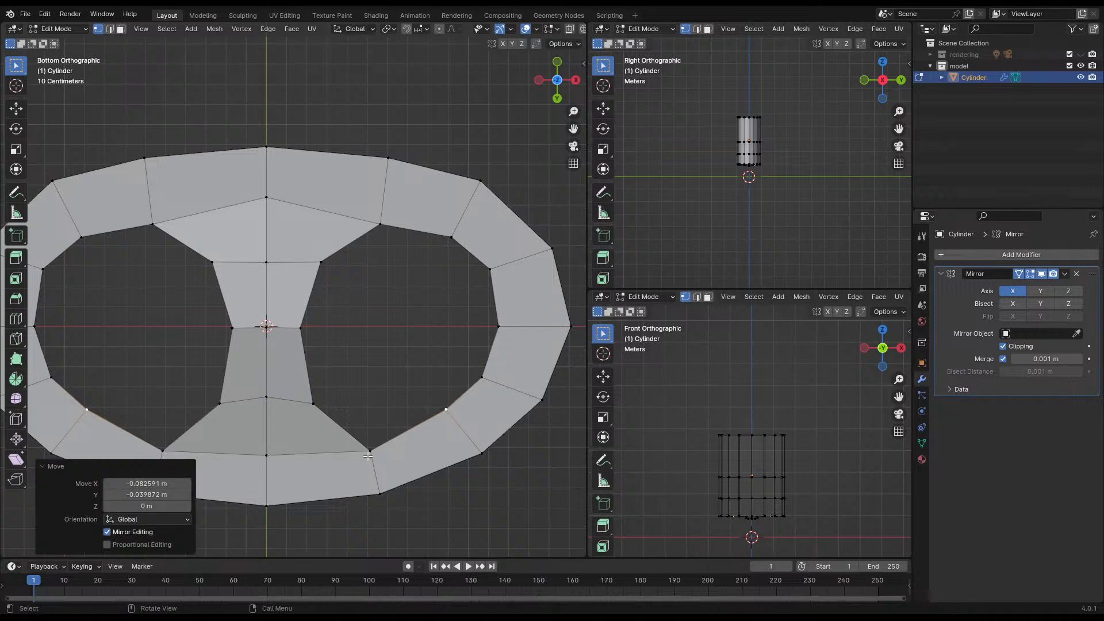
- Shift the back corner vertex beside the strip forward and outward, move the strip's back side vertex about 0.091 m in X and -0.071 m in Y, and save
{"action": "left_click", "coordinate": [370, 451]}
{"action": "key", "text": "g"}
{"action": "left_click", "coordinate": [391, 423]}
{"action": "left_click", "coordinate": [323, 410]}
{"action": "key", "text": "g"}
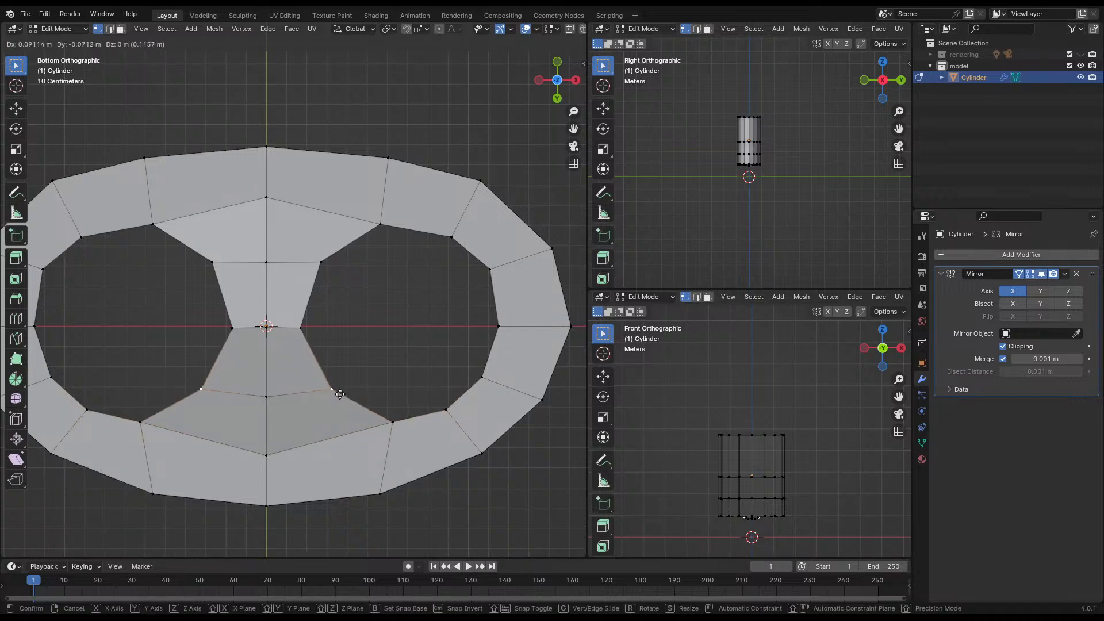
{"action": "left_click", "coordinate": [340, 394]}
{"action": "key", "text": "ctrl+s"}
- Select the outer edge loop of the body's bottom rim and raise it along Z to bevel the lower edge
{"action": "scroll", "coordinate": [311, 339], "scroll_direction": "down", "scroll_amount": 4}
{"action": "middle_click_drag", "start_coordinate": [321, 313], "coordinate": [306, 391]}
{"action": "left_click", "coordinate": [292, 389], "text": "alt"}
{"action": "key", "text": "g"}
{"action": "key", "text": "z"}
{"action": "left_click", "coordinate": [383, 373]}
- Raise the horizontal loop above the bottom rim by about 0.423 m along Z, select the middle loop, and save the file
{"action": "middle_click_drag", "start_coordinate": [276, 343], "coordinate": [325, 370]}
{"action": "key", "text": "g"}
{"action": "key", "text": "z"}
{"action": "left_click", "coordinate": [324, 286]}
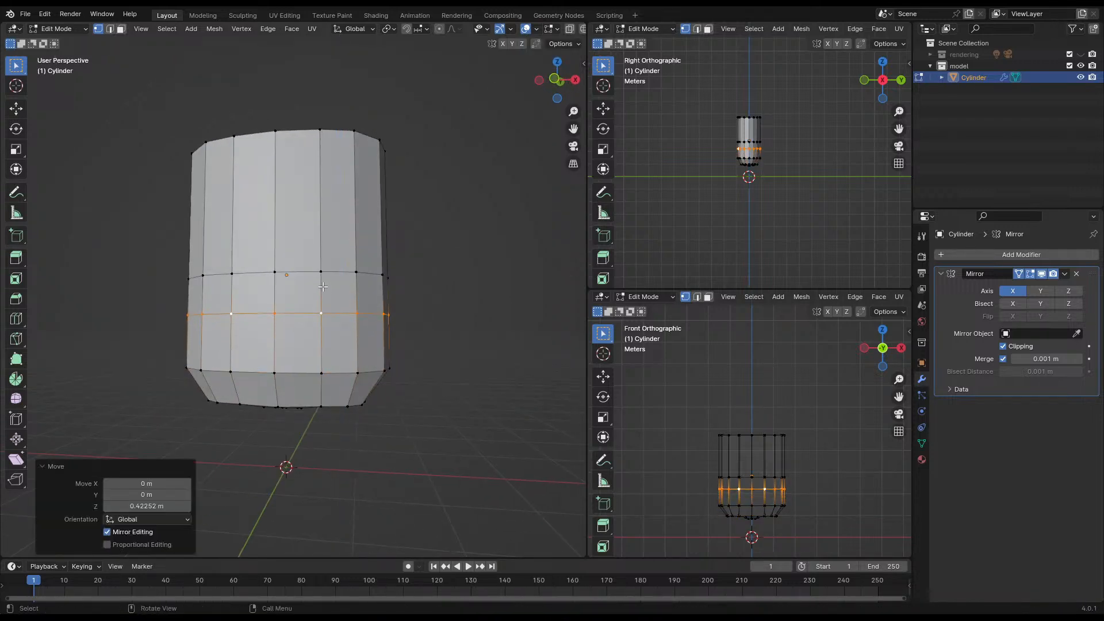
{"action": "left_click", "coordinate": [303, 272], "text": "alt"}
{"action": "key", "text": "ctrl+s"}
{"action": "key", "text": "s"}
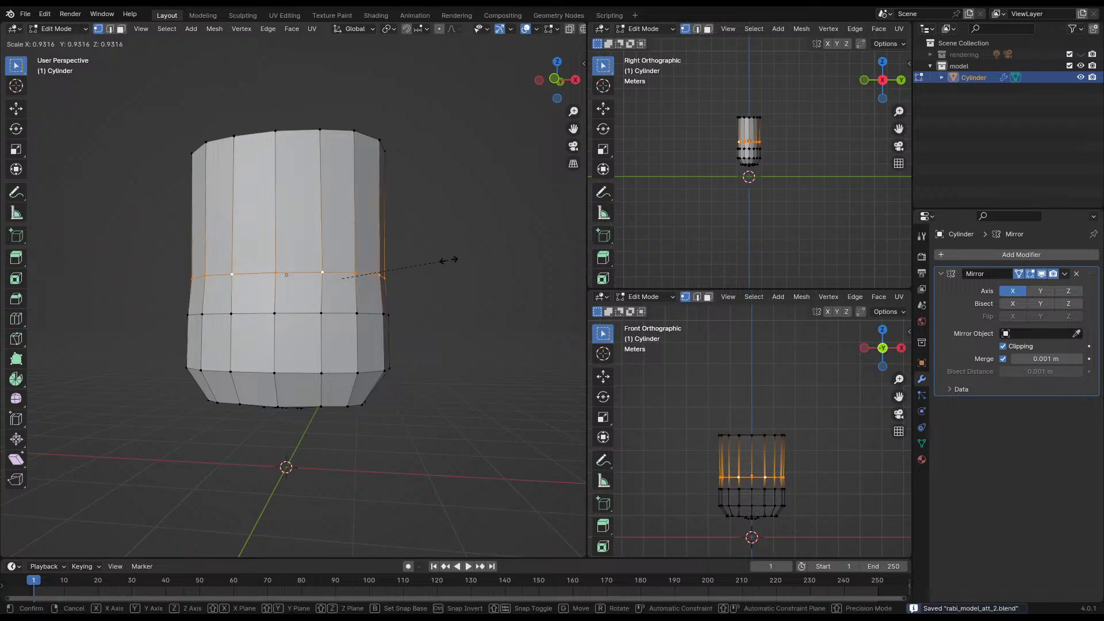
{"action": "key", "text": "Escape"}
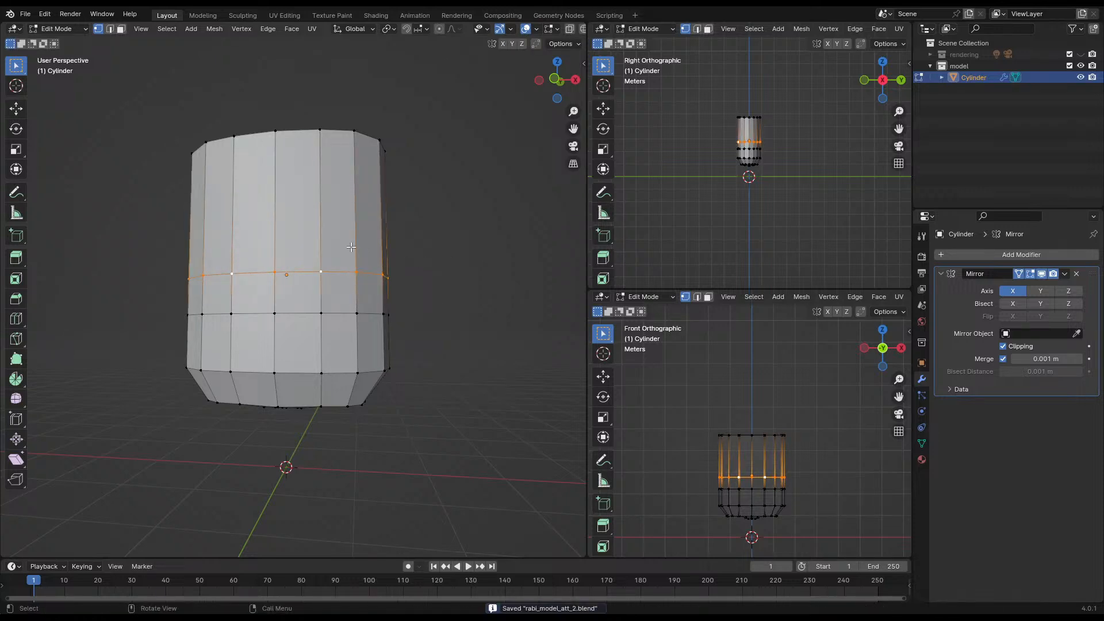
{"action": "middle_click_drag", "start_coordinate": [351, 247], "coordinate": [385, 382]}
{"action": "key", "text": "s"}
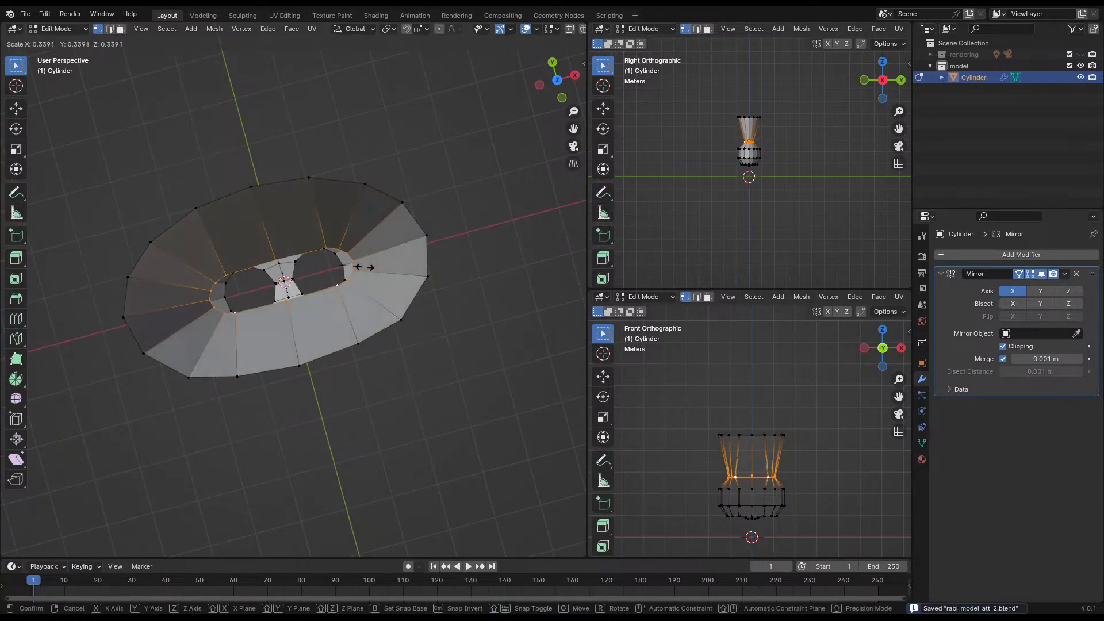
{"action": "key", "text": "Escape"}
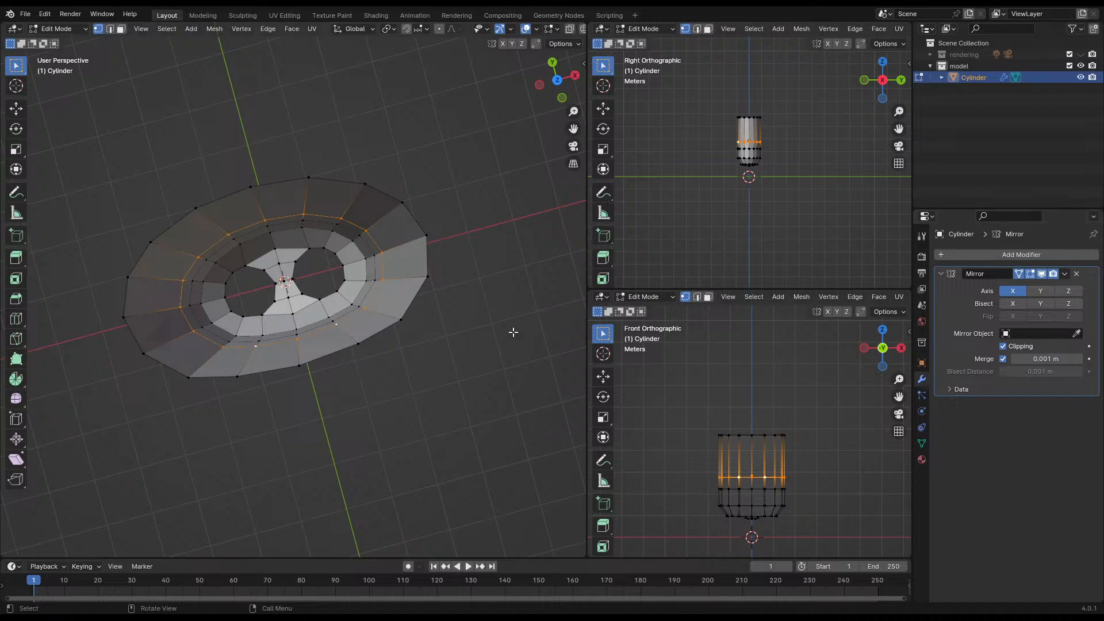
{"action": "middle_click_drag", "start_coordinate": [402, 366], "coordinate": [429, 316]}
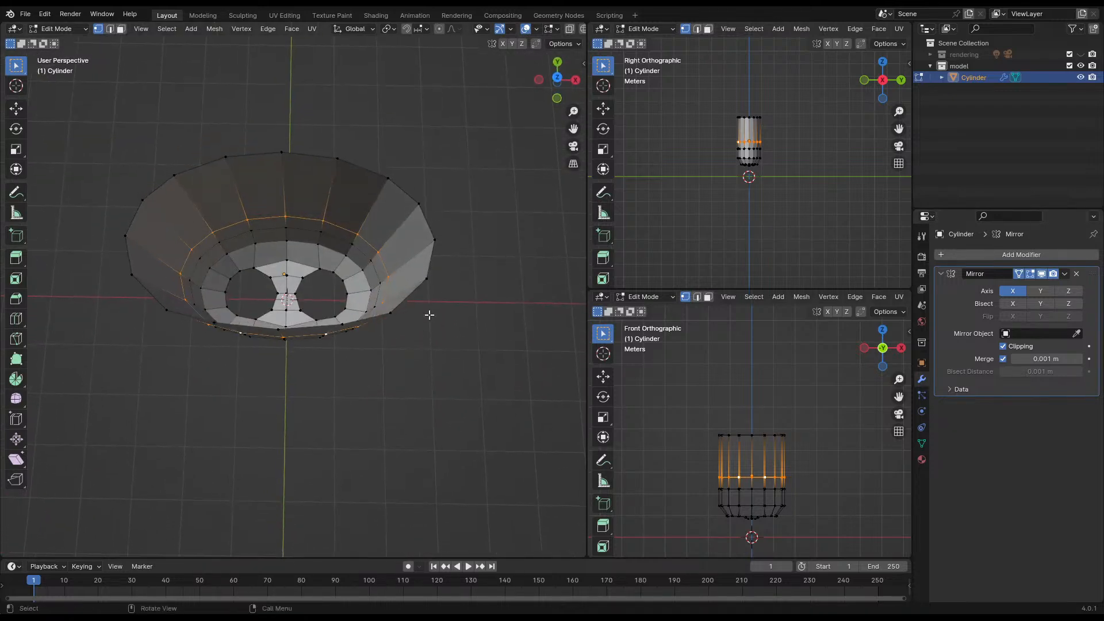
{"action": "key", "text": "s"}
{"action": "key", "text": "Escape"}
- Select the body's open top edge loop and try scaling it uniformly to 0.638
{"action": "middle_click_drag", "start_coordinate": [347, 321], "coordinate": [433, 157]}
{"action": "left_click", "coordinate": [313, 183], "text": "alt"}
{"action": "key", "text": "s"}
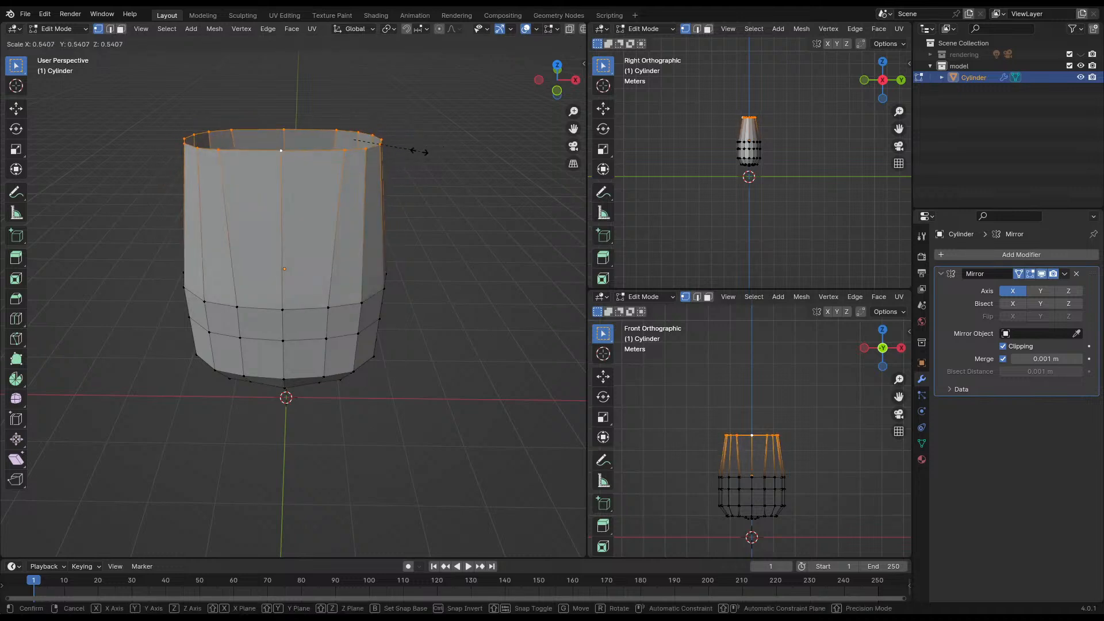
{"action": "left_click", "coordinate": [432, 146]}
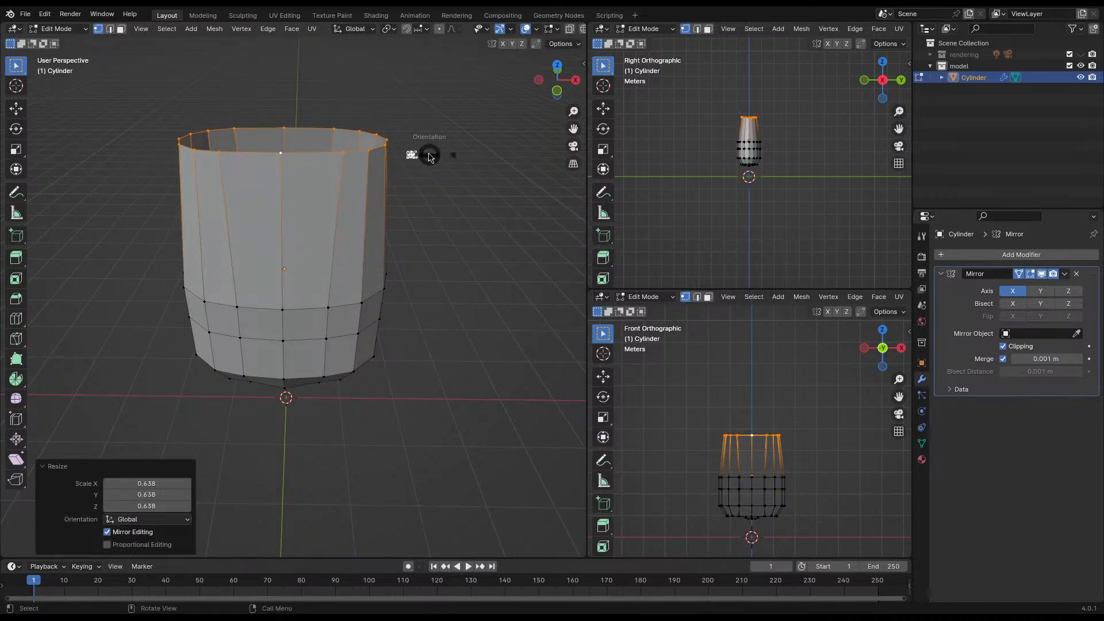
- Set the transform pivot point to 3D Cursor and undo the scaling of the top loop
{"action": "key", "text": "Escape"}
{"action": "key", "text": "period"}
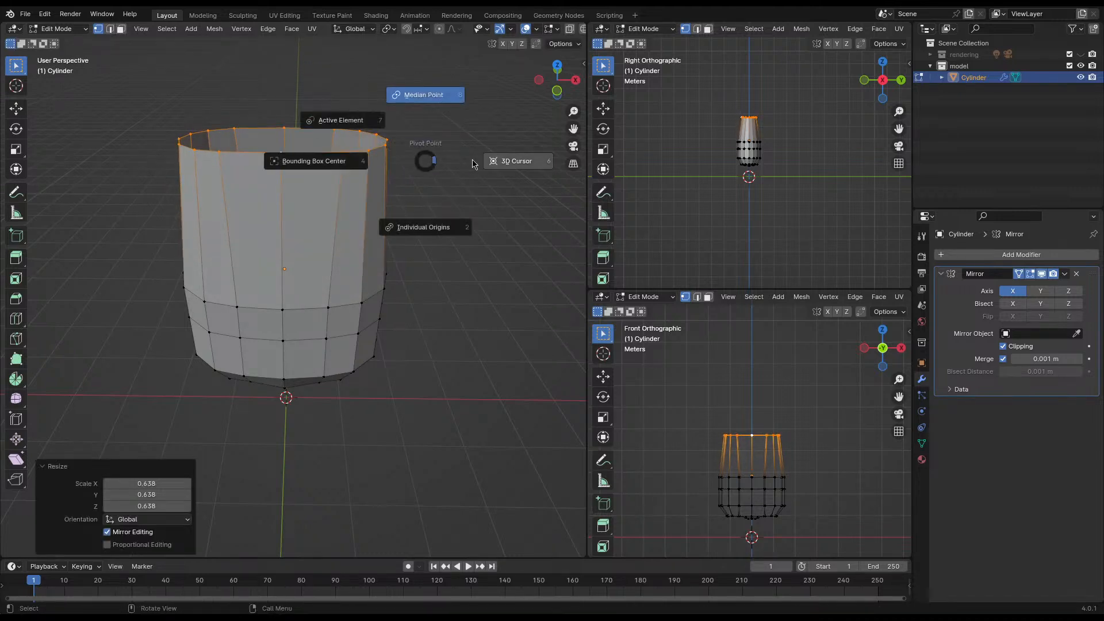
{"action": "left_click", "coordinate": [507, 165]}
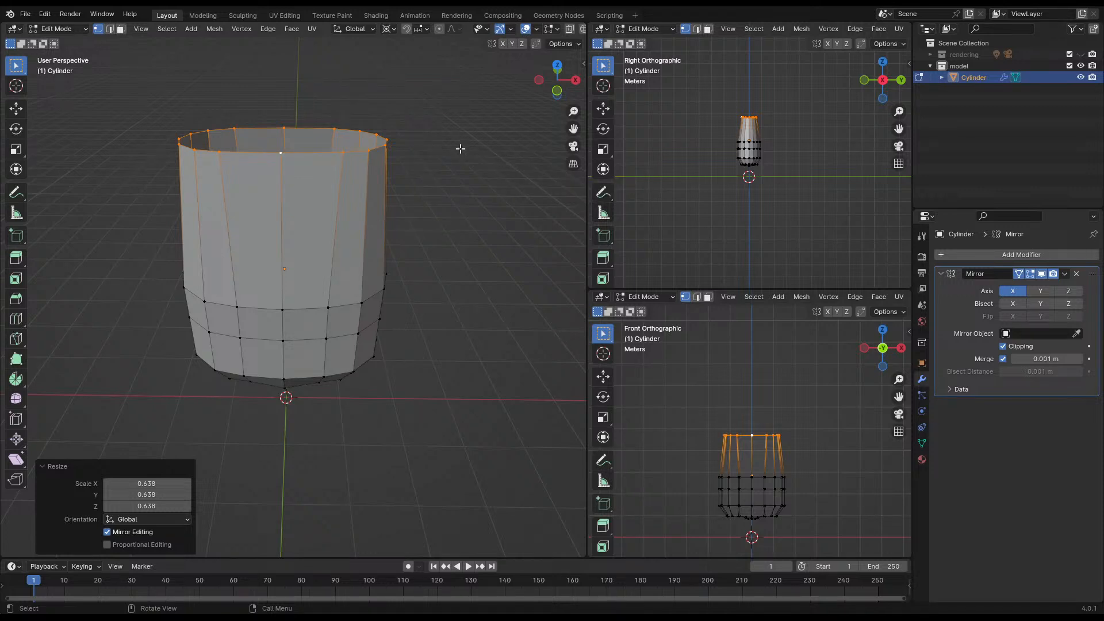
{"action": "left_click", "coordinate": [447, 166]}
{"action": "key", "text": "ctrl+z"}
{"action": "key", "text": "ctrl+z"}
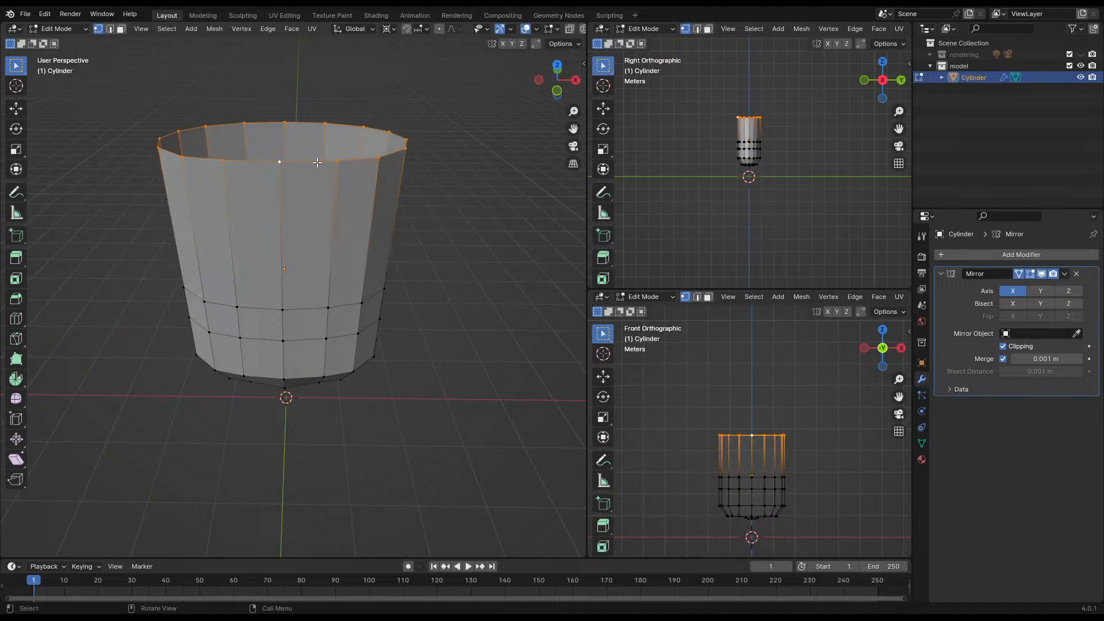
- Scale the top edge loop to 0.703 in X and Y around the 3D cursor, leaving Z locked
{"action": "middle_click_drag", "start_coordinate": [311, 165], "coordinate": [463, 210]}
{"action": "key", "text": "s"}
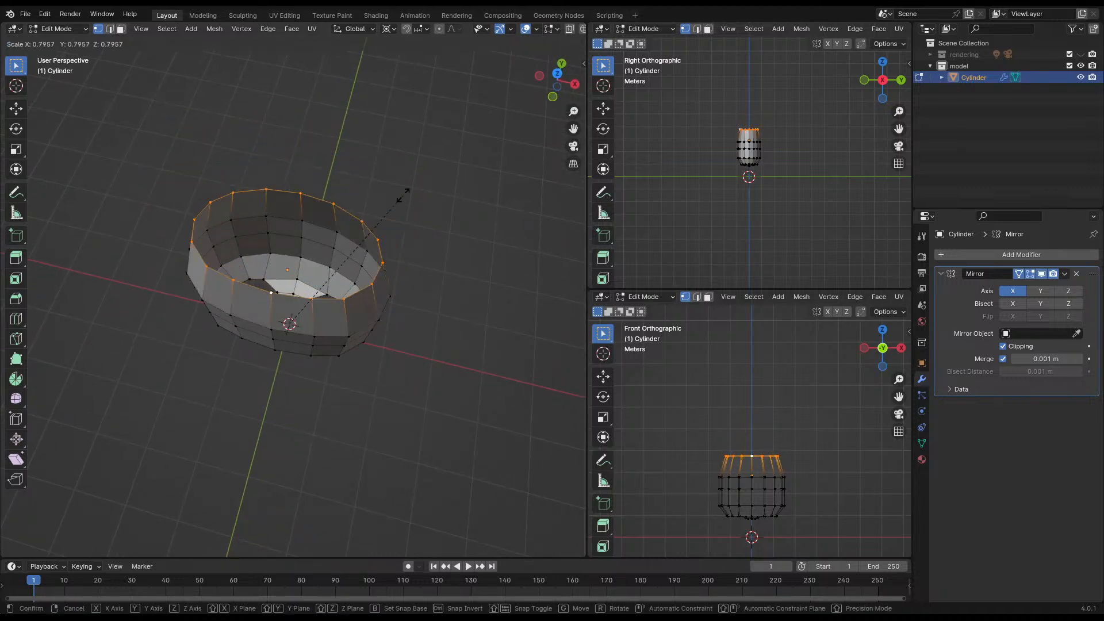
{"action": "right_click", "coordinate": [443, 187]}
{"action": "middle_click_drag", "start_coordinate": [343, 233], "coordinate": [367, 217]}
{"action": "key", "text": "s"}
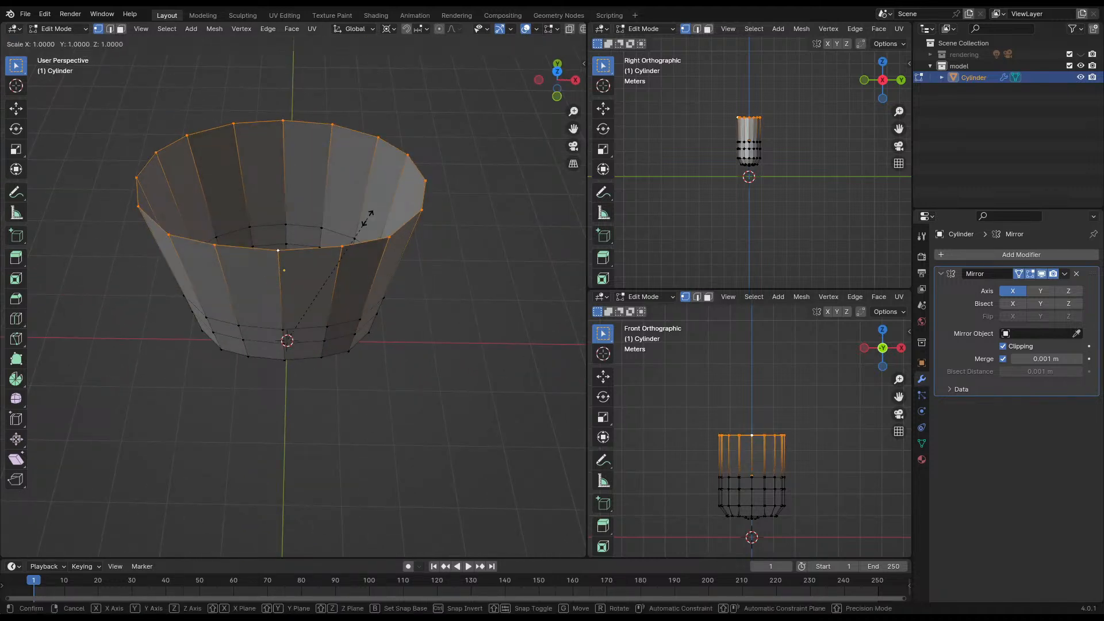
{"action": "key", "text": "shift+z"}
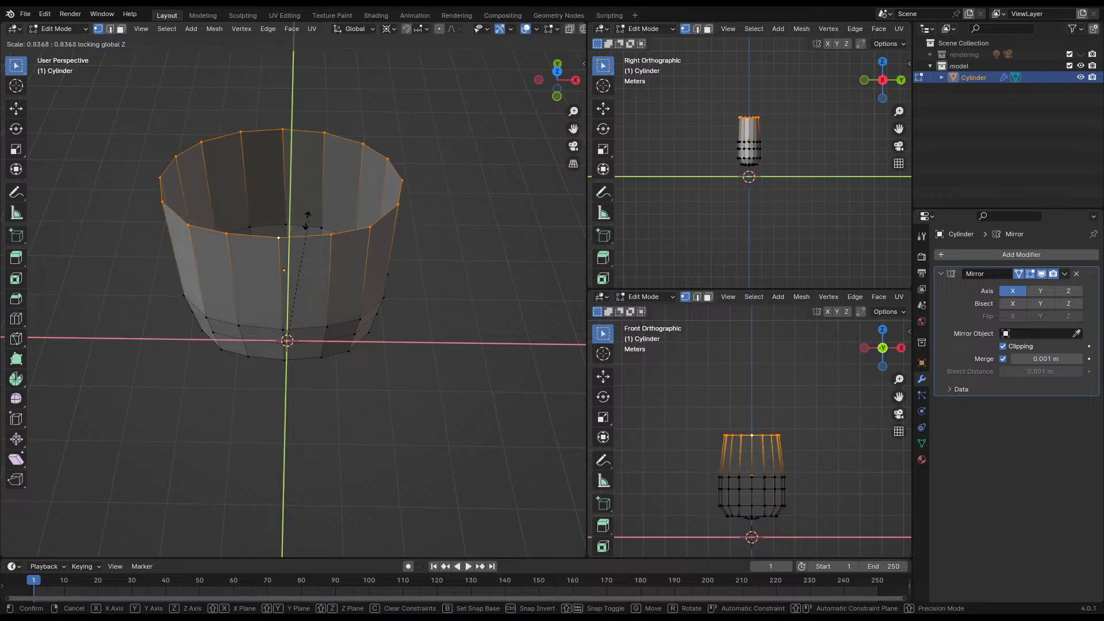
{"action": "left_click", "coordinate": [244, 247]}
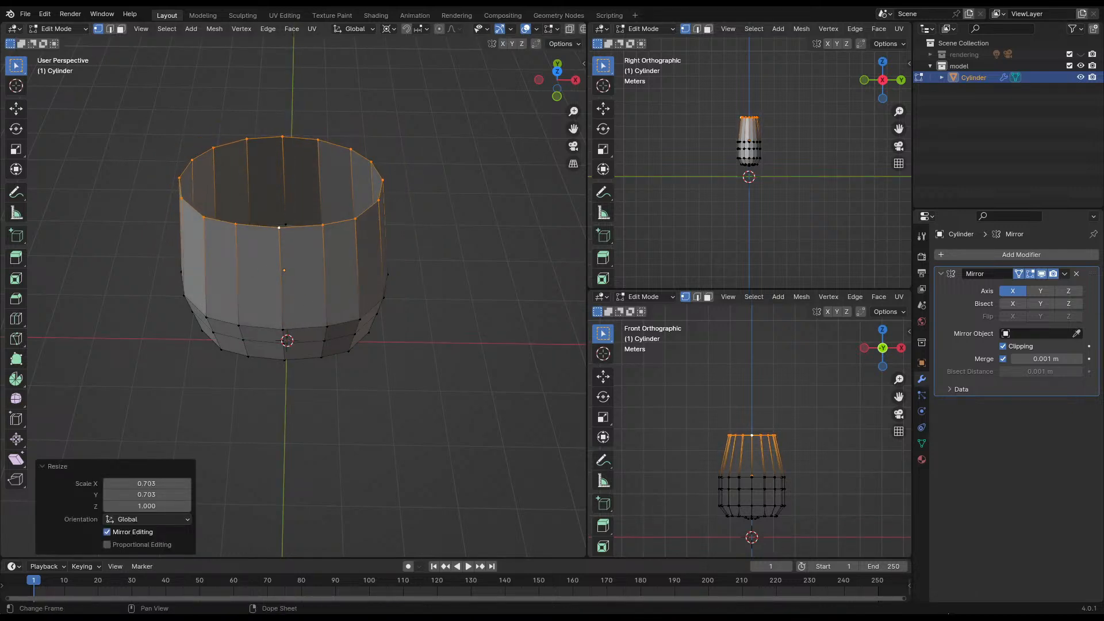
- Select the middle horizontal edge loop of the body and lower it by about 0.166 m along Z
{"action": "middle_click_drag", "start_coordinate": [425, 267], "coordinate": [333, 213]}
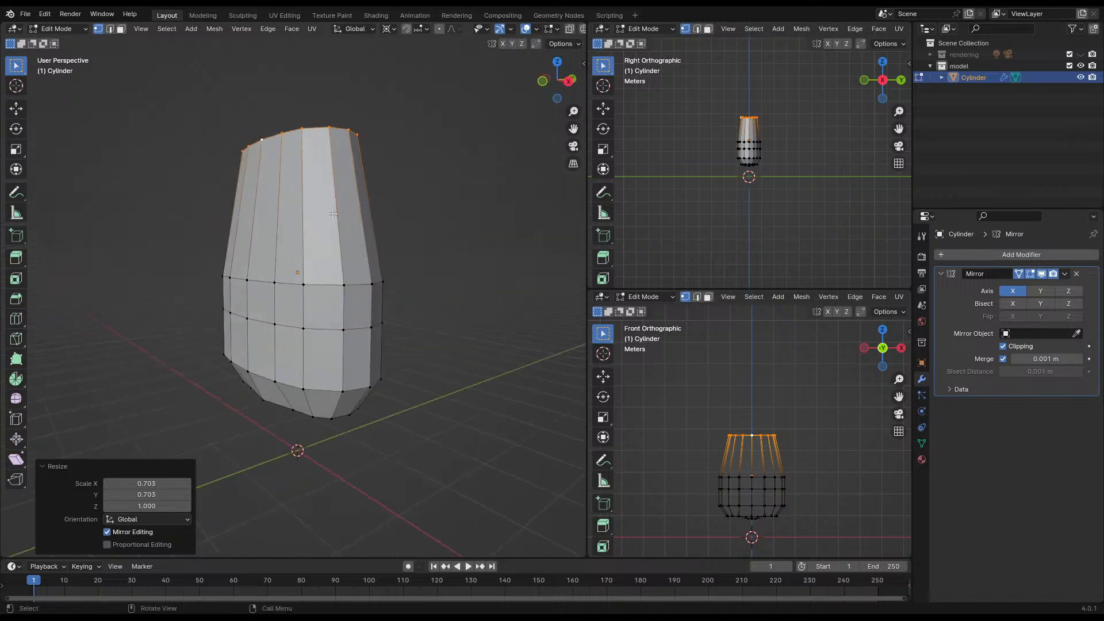
{"action": "left_click", "coordinate": [261, 283], "text": "alt"}
{"action": "middle_click_drag", "start_coordinate": [261, 283], "coordinate": [341, 307]}
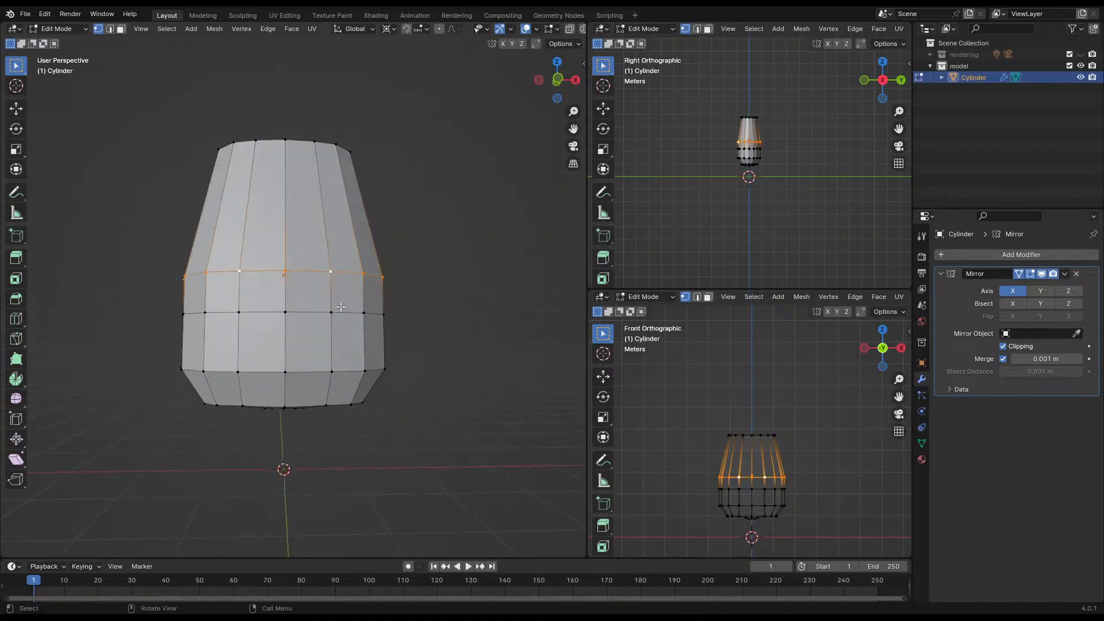
{"action": "key", "text": "g"}
{"action": "key", "text": "z"}
{"action": "left_click", "coordinate": [405, 294]}
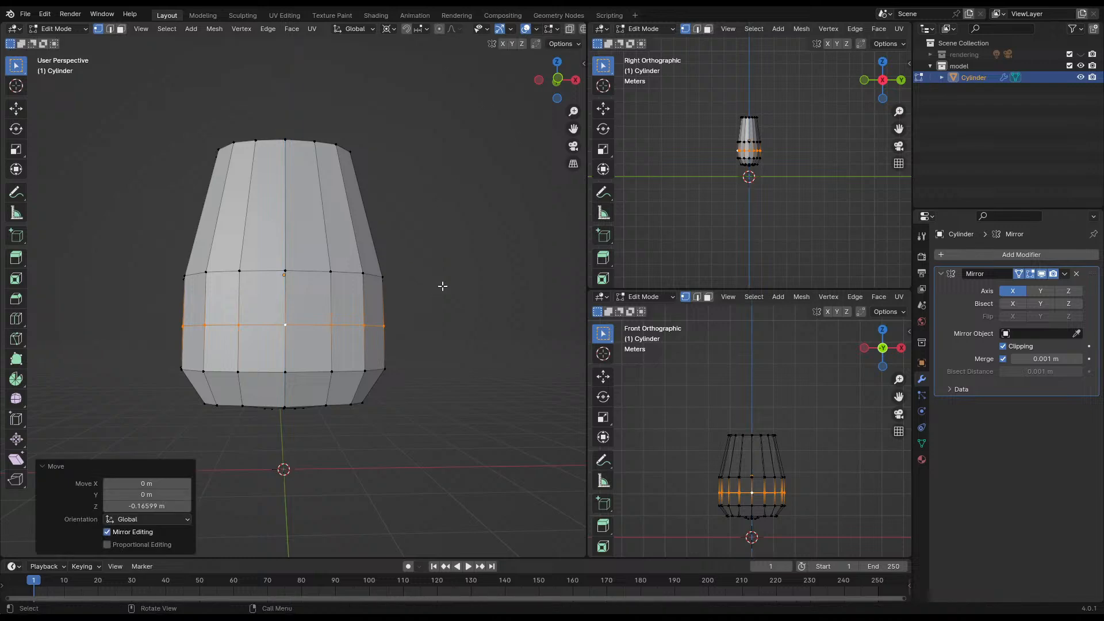
- Scale the selected middle loop uniformly to 1.05, lower it by about 0.048 m along Z, and save the file
{"action": "key", "text": "s"}
{"action": "key", "text": "Escape"}
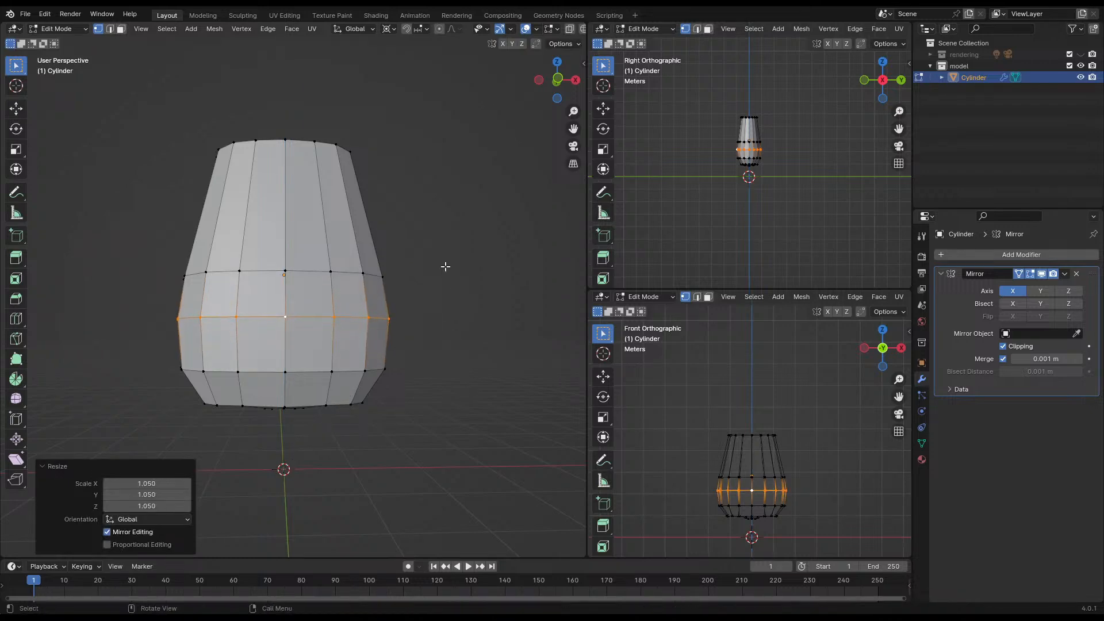
{"action": "key", "text": "g"}
{"action": "key", "text": "z"}
{"action": "left_click", "coordinate": [451, 266]}
{"action": "key", "text": "ctrl+s"}
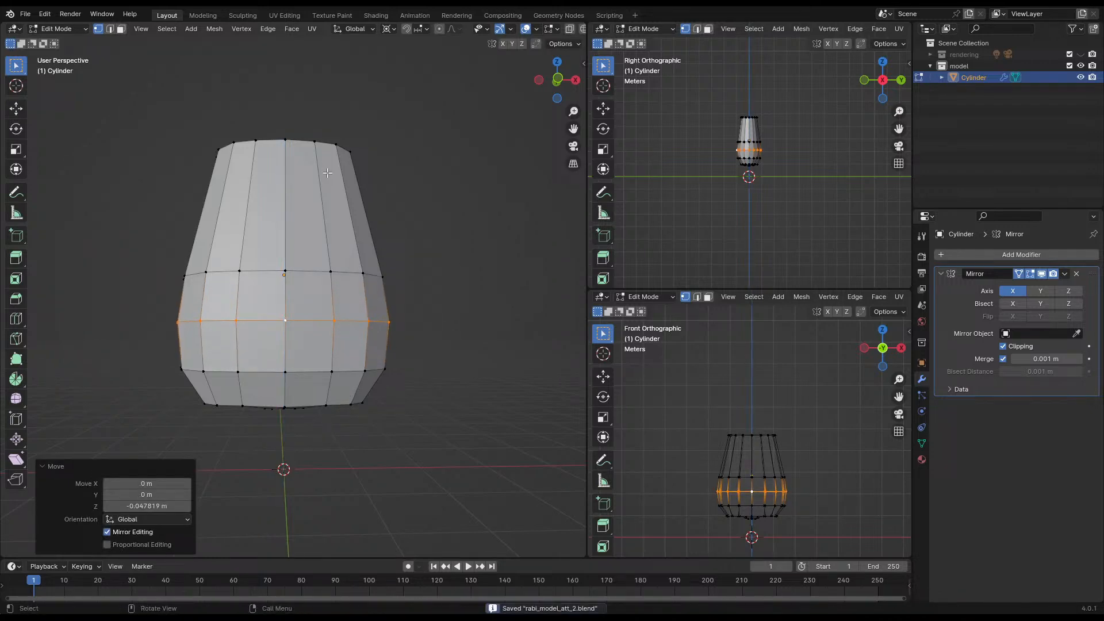
{"action": "left_click", "coordinate": [298, 141], "text": "alt"}
{"action": "middle_click_drag", "start_coordinate": [298, 141], "coordinate": [351, 222]}
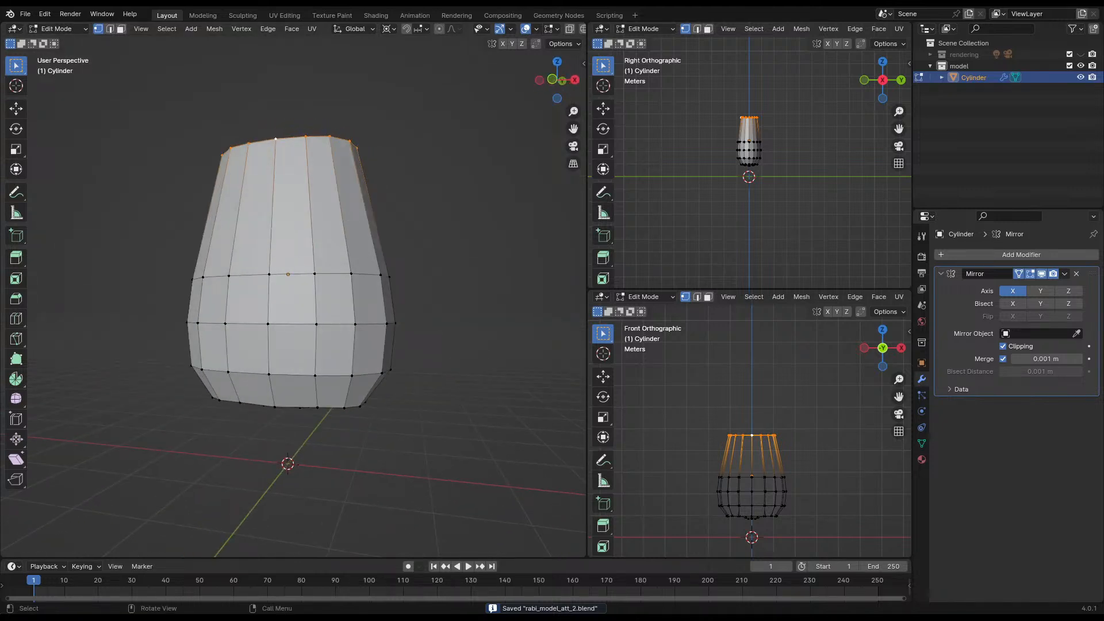
{"action": "left_click", "coordinate": [453, 251]}
- Select the leg opening edge loop and extrude it about 0.371 m down and 0.133 m inward in the front view
{"action": "middle_click_drag", "start_coordinate": [338, 322], "coordinate": [374, 185], "text": "shift"}
{"action": "scroll", "coordinate": [280, 298], "scroll_direction": "up", "scroll_amount": 3}
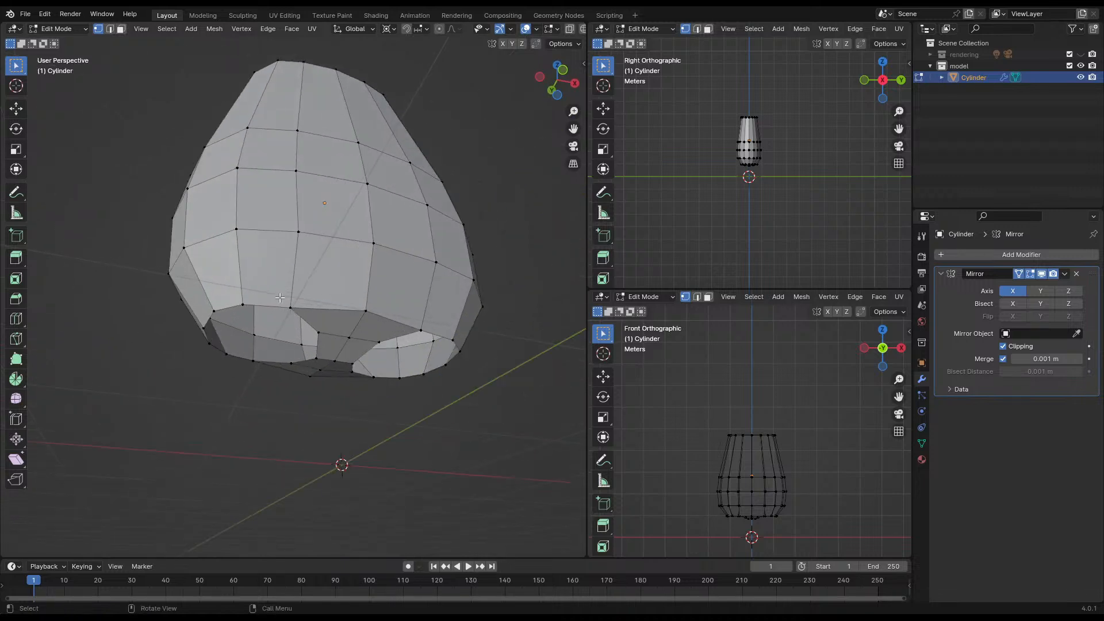
{"action": "mouse_move", "coordinate": [268, 296]}
{"action": "middle_mouse_down"}
{"action": "mouse_move", "coordinate": [256, 317]}
{"action": "mouse_move", "coordinate": [253, 264]}
{"action": "mouse_move", "coordinate": [296, 290]}
{"action": "mouse_move", "coordinate": [322, 279]}
{"action": "mouse_move", "coordinate": [275, 297]}
{"action": "middle_mouse_up"}
{"action": "left_click", "coordinate": [311, 306], "text": "alt"}
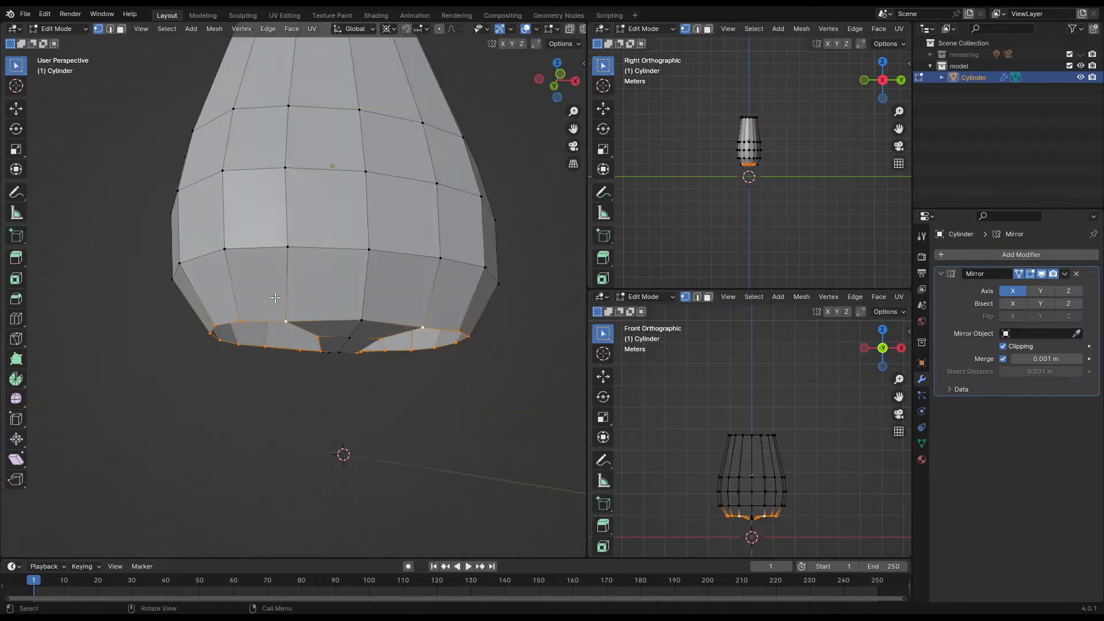
{"action": "key", "text": "e"}
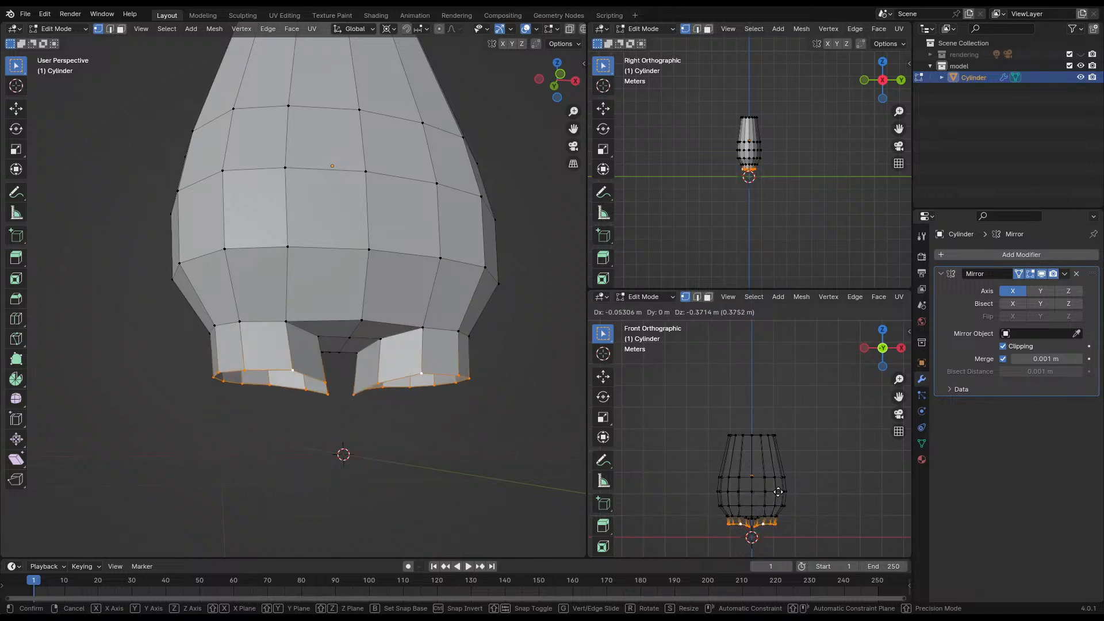
{"action": "left_click", "coordinate": [782, 495]}
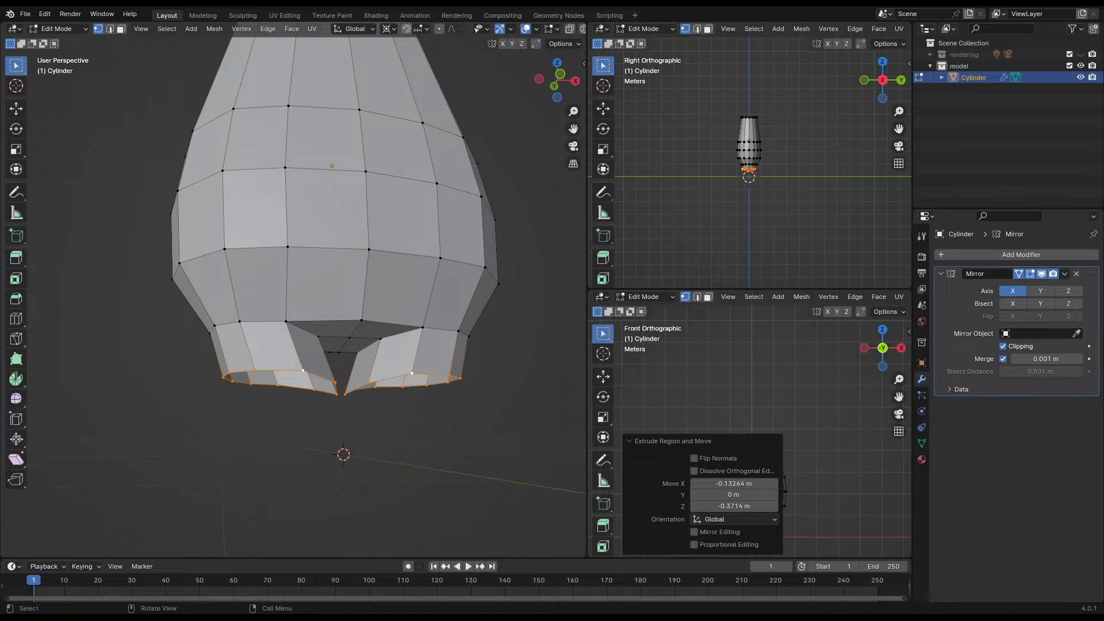
- Reposition the extruded leg opening loop along X and scale it uniformly to 0.849
{"action": "middle_click_drag", "start_coordinate": [432, 391], "coordinate": [502, 428]}
{"action": "key", "text": "g"}
{"action": "key", "text": "z"}
{"action": "key", "text": "x"}
{"action": "left_click", "coordinate": [473, 384]}
{"action": "key", "text": "s"}
{"action": "left_click", "coordinate": [509, 389]}
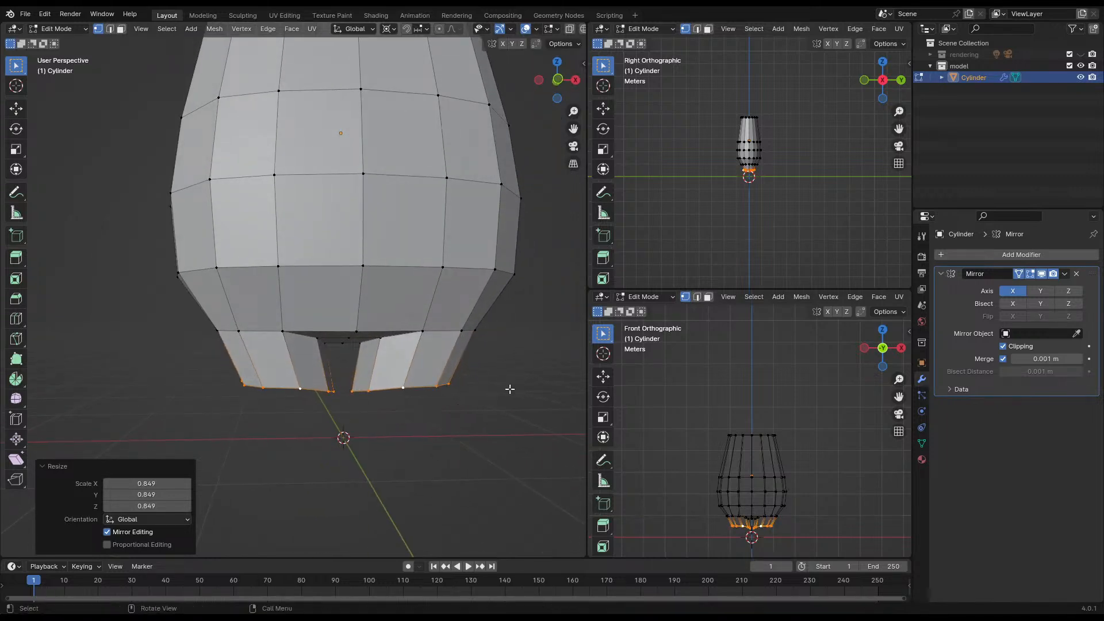
- Set the transform pivot point to Median Point and raise the leg opening loop by about 0.162 m along Z
{"action": "key", "text": "shift+s"}
{"action": "key", "text": "shift+s"}
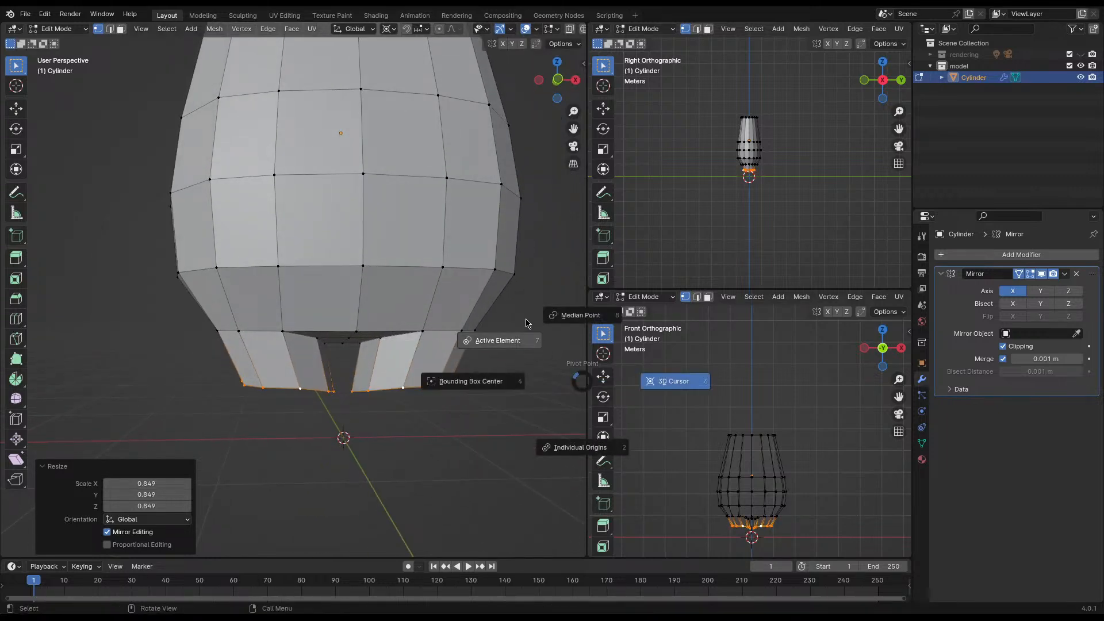
{"action": "key", "text": "shift+s"}
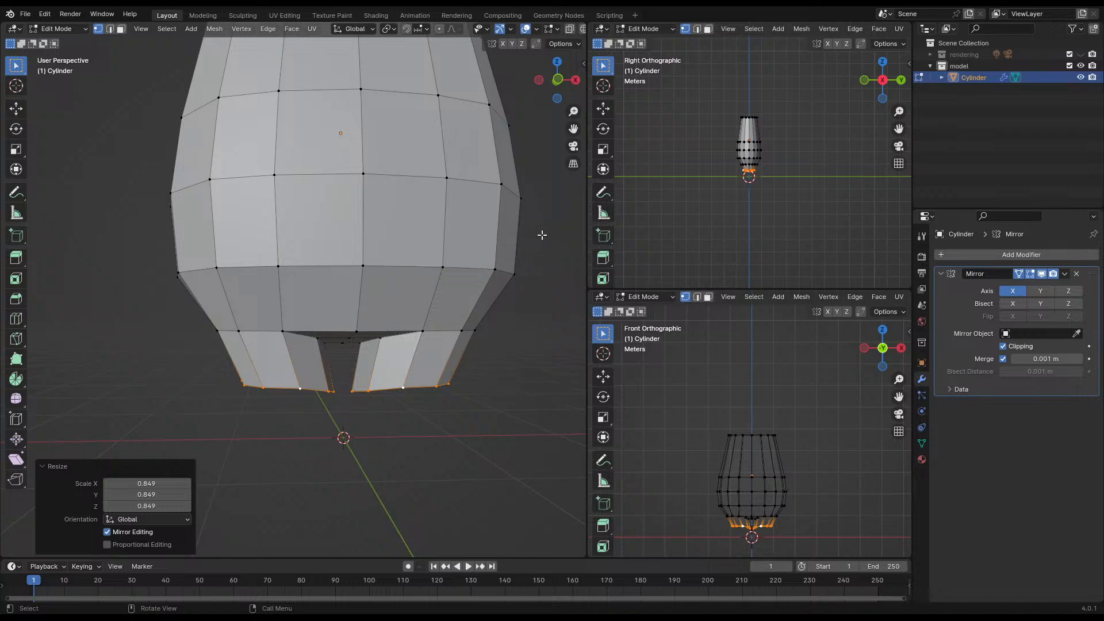
{"action": "key", "text": "g"}
{"action": "key", "text": "z"}
{"action": "left_click", "coordinate": [475, 365]}
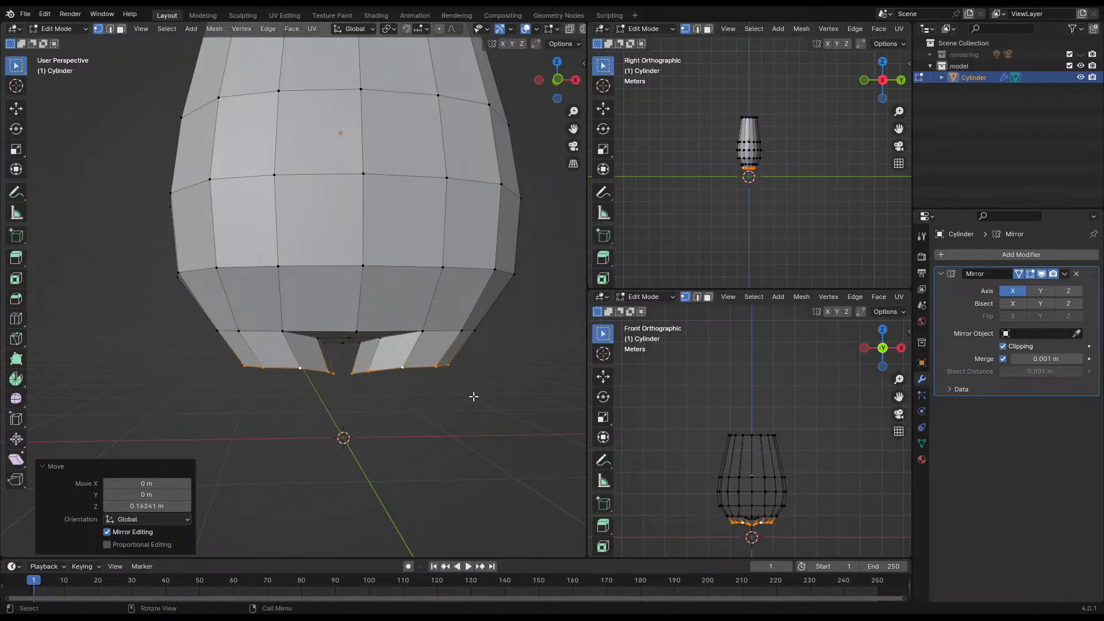
- Flatten the leg opening loop by scaling it to 0 along Z, and save the file
{"action": "middle_click_drag", "start_coordinate": [473, 395], "coordinate": [410, 368]}
{"action": "key", "text": "s"}
{"action": "key", "text": "z"}
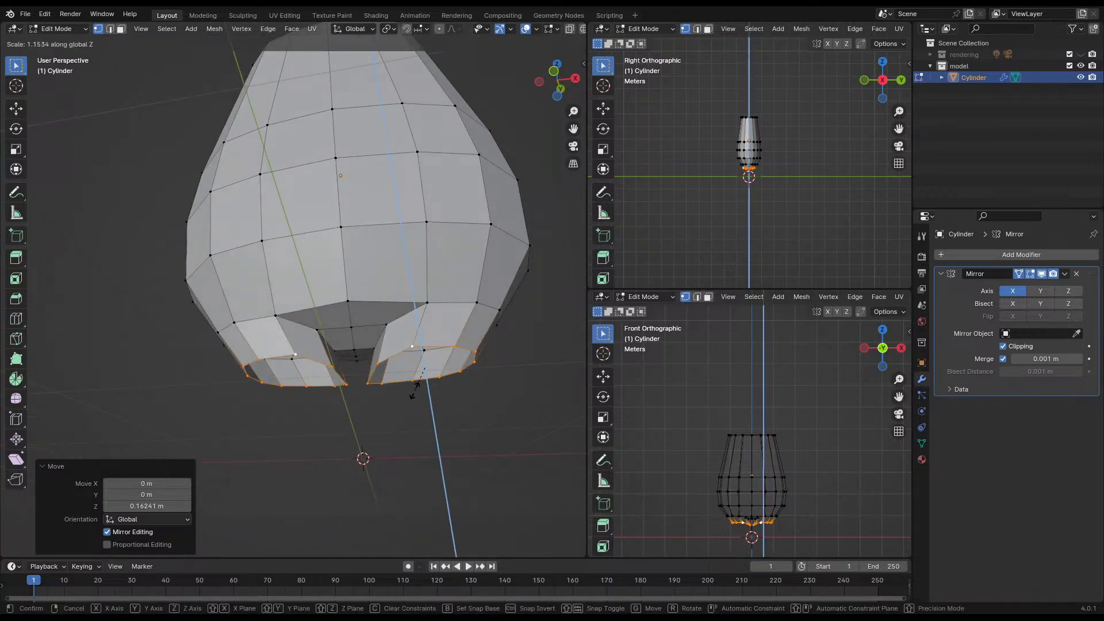
{"action": "key", "text": "0"}
{"action": "key", "text": "Return"}
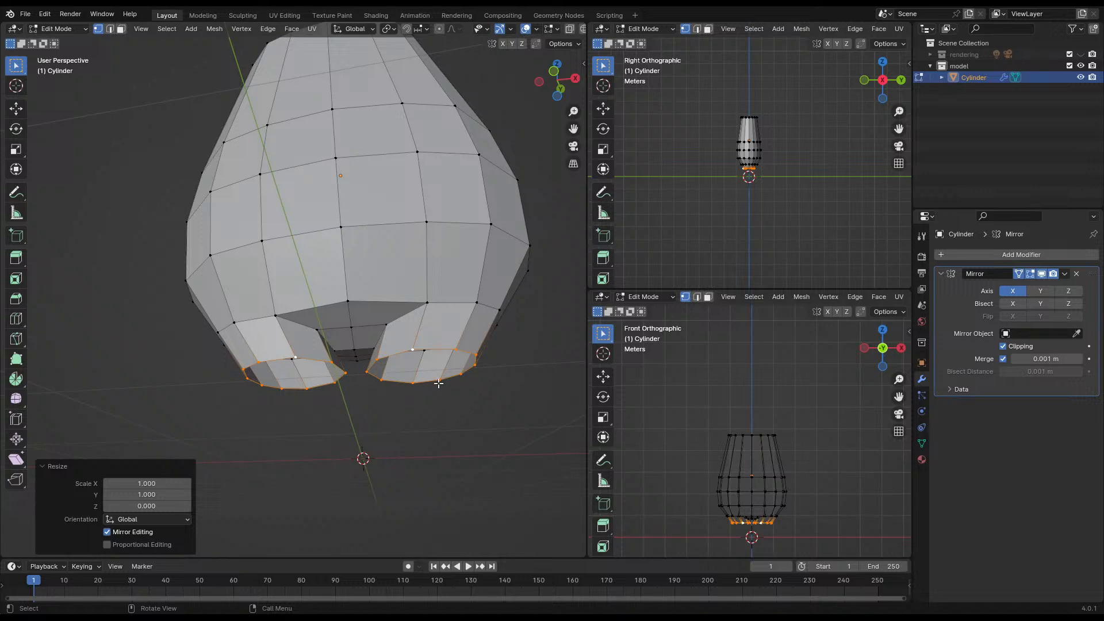
{"action": "left_click", "coordinate": [373, 398]}
{"action": "key", "text": "ctrl+s"}
- Move the flattened leg opening loop outward along X
{"action": "middle_click_drag", "start_coordinate": [334, 386], "coordinate": [399, 420]}
{"action": "key", "text": "g"}
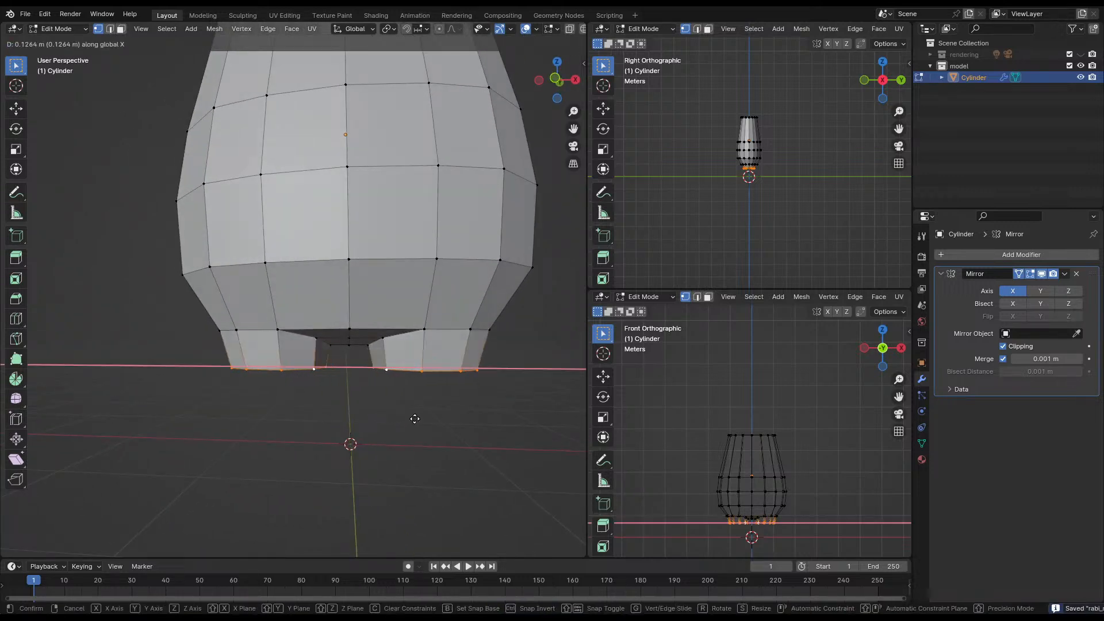
{"action": "left_click", "coordinate": [432, 375]}
- Scale the edge loop where the leg joins the body to 1.359, shift it outward about 0.062 m along X, and save
{"action": "left_click", "coordinate": [448, 326], "text": "alt"}
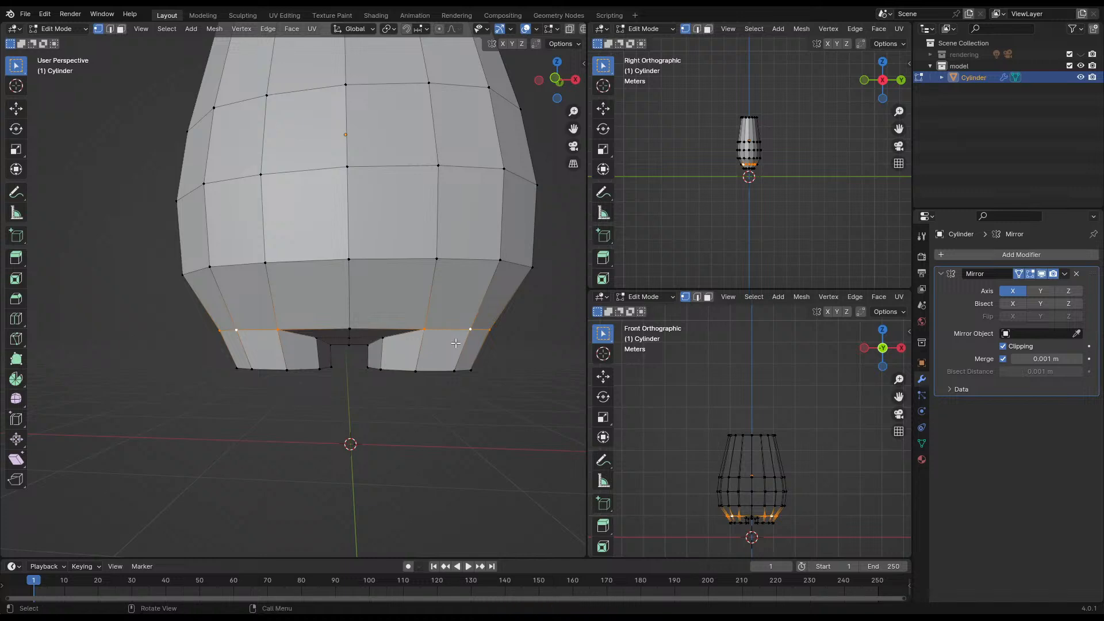
{"action": "key", "text": "s"}
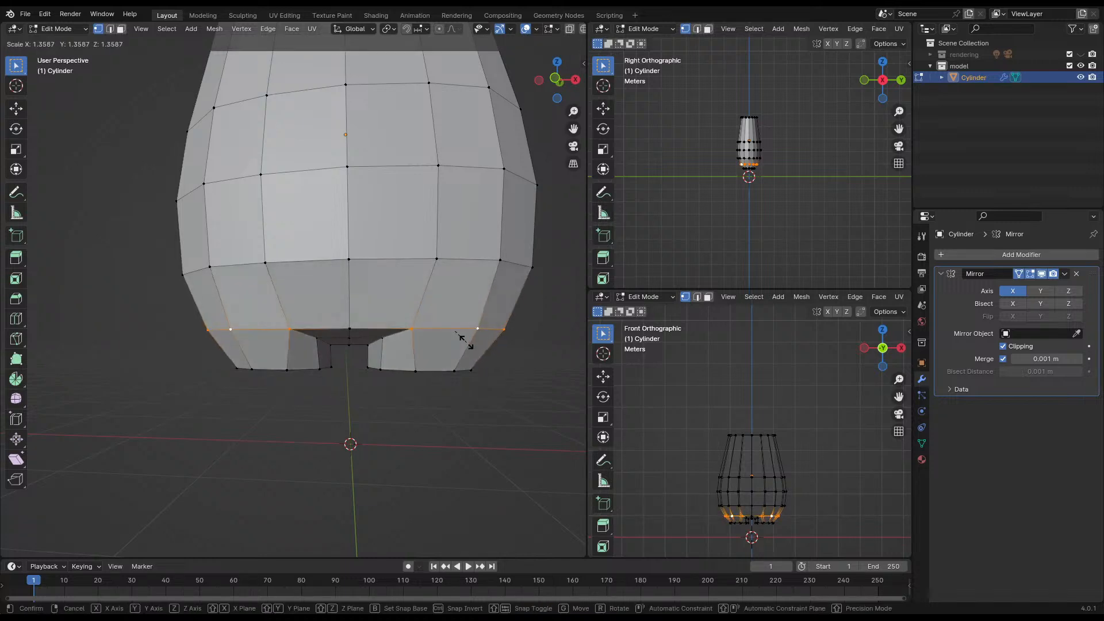
{"action": "left_click", "coordinate": [463, 341]}
{"action": "key", "text": "g"}
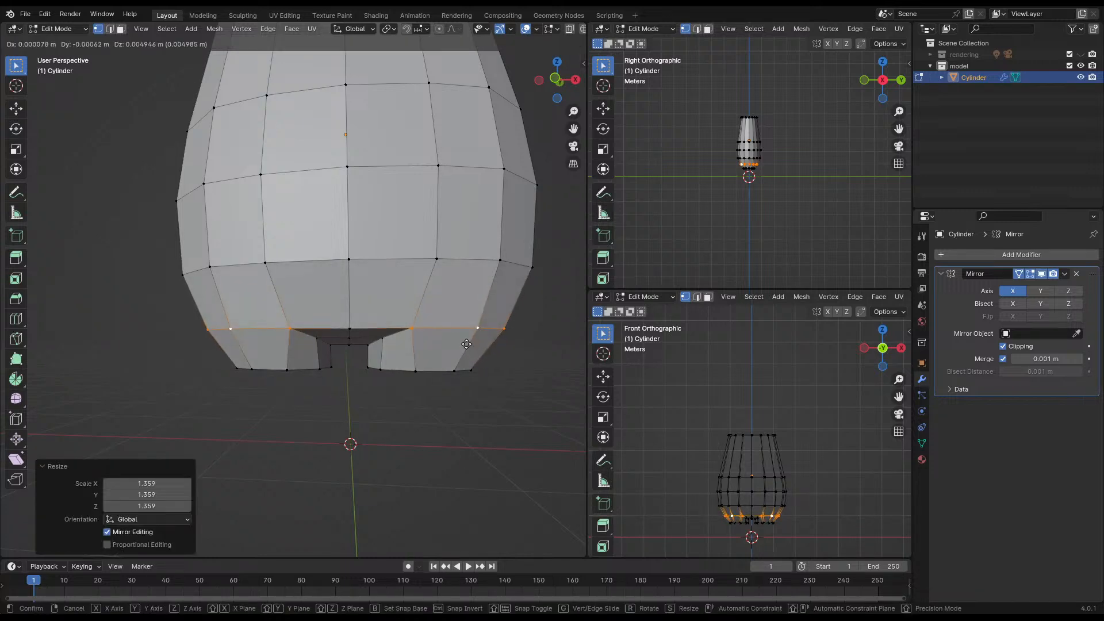
{"action": "key", "text": "x"}
{"action": "left_click", "coordinate": [475, 345]}
{"action": "key", "text": "ctrl+s"}
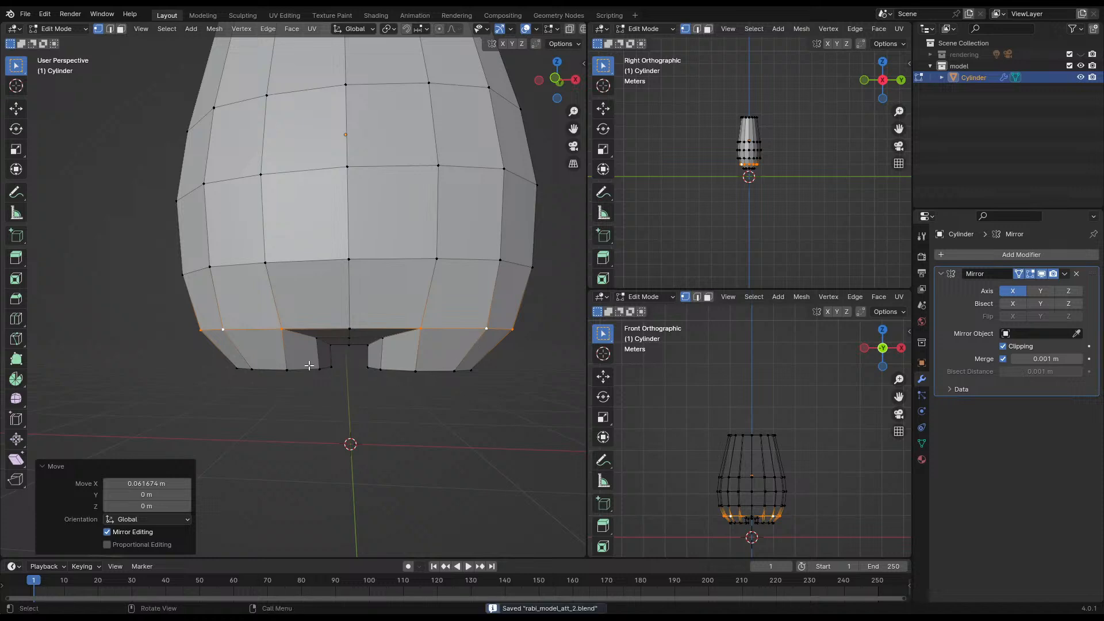
- Select the lowest leg loop, move it outward by about 0.082 m along X, and save the file
{"action": "left_click", "coordinate": [306, 367], "text": "alt"}
{"action": "key", "text": "g"}
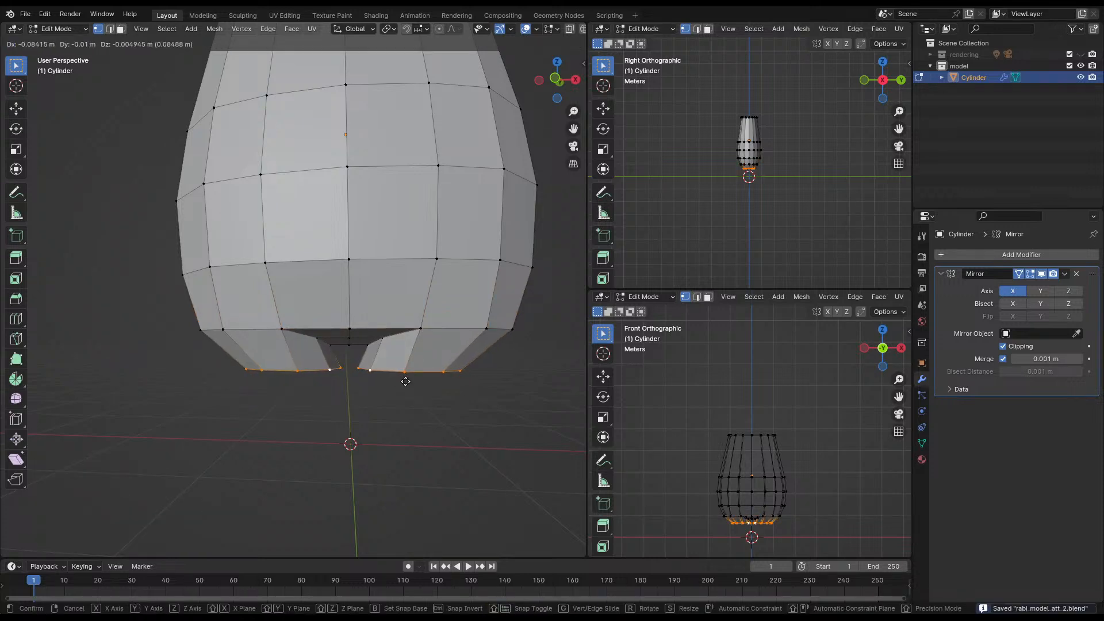
{"action": "key", "text": "y"}
{"action": "right_click", "coordinate": [418, 382]}
{"action": "key", "text": "g"}
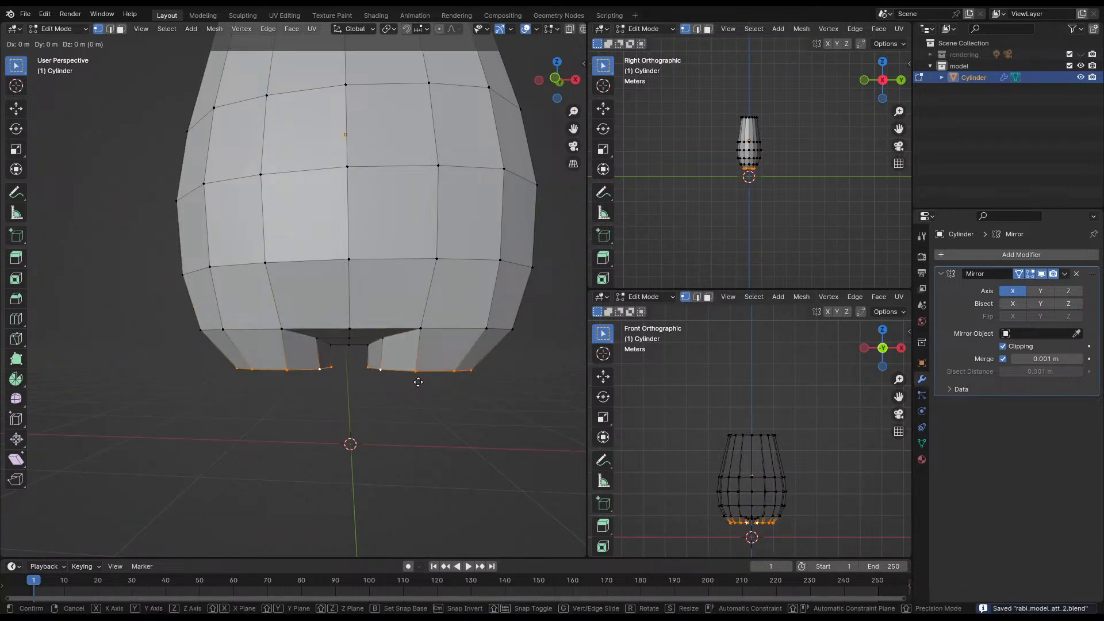
{"action": "key", "text": "y"}
{"action": "key", "text": "g"}
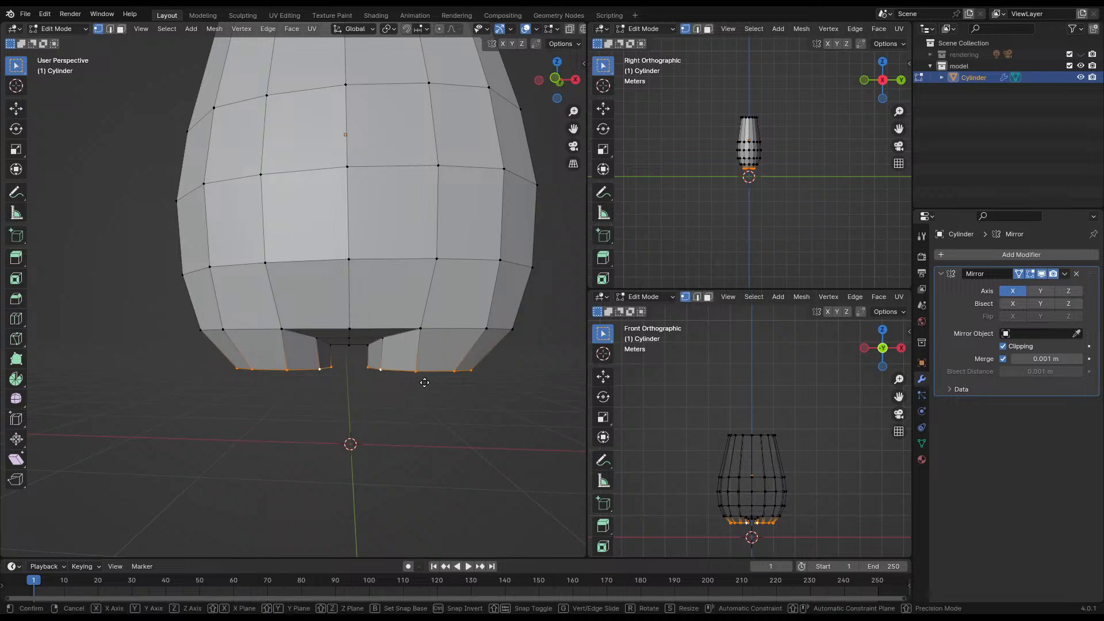
{"action": "key", "text": "x"}
{"action": "left_click", "coordinate": [434, 384]}
{"action": "scroll", "coordinate": [390, 390], "scroll_direction": "down", "scroll_amount": 5}
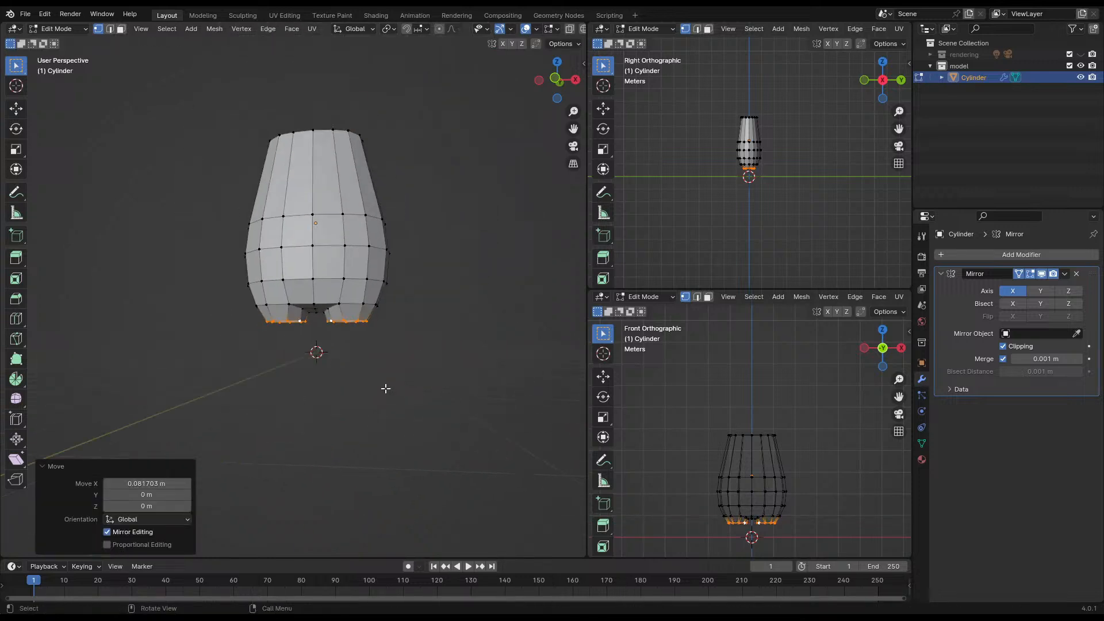
{"action": "middle_click_drag", "start_coordinate": [385, 387], "coordinate": [373, 391]}
{"action": "key", "text": "ctrl+s"}
- Extrude the leg opening loop about 0.348 m down and 0.037 m inward in the front view
{"action": "scroll", "coordinate": [322, 358], "scroll_direction": "up", "scroll_amount": 4}
{"action": "middle_click_drag", "start_coordinate": [322, 358], "coordinate": [334, 328]}
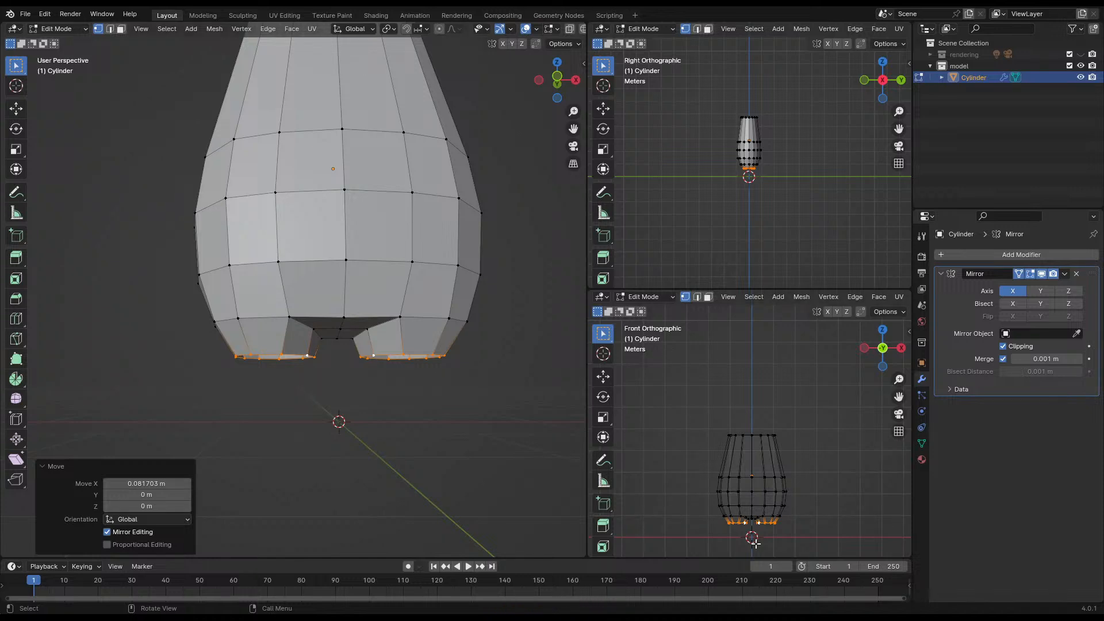
{"action": "scroll", "coordinate": [755, 544], "scroll_direction": "up", "scroll_amount": 8}
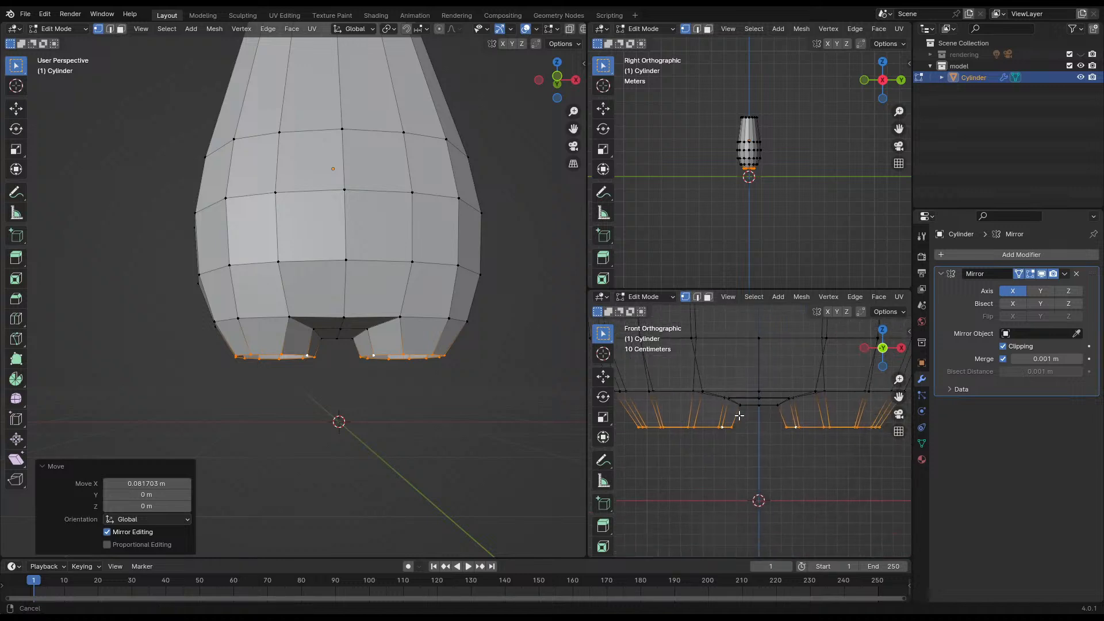
{"action": "scroll", "coordinate": [739, 415], "scroll_direction": "down", "scroll_amount": 2}
{"action": "key", "text": "g"}
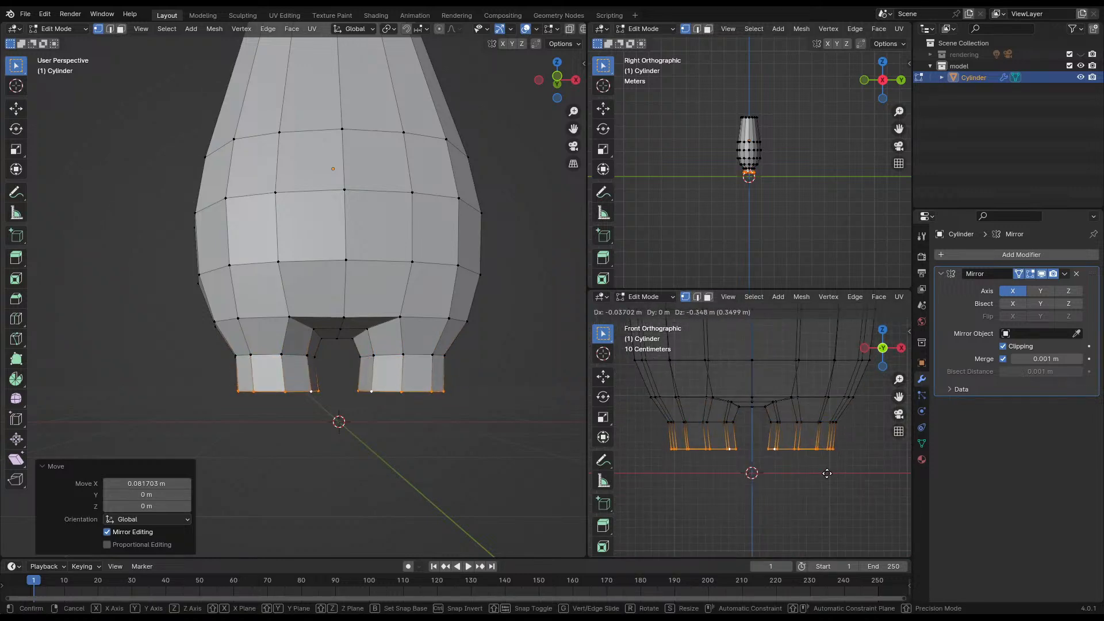
{"action": "left_click", "coordinate": [827, 473]}
- Scale the new leg end loop to 0.558 and move it about 0.071 m inward and 0.076 m down
{"action": "key", "text": "s"}
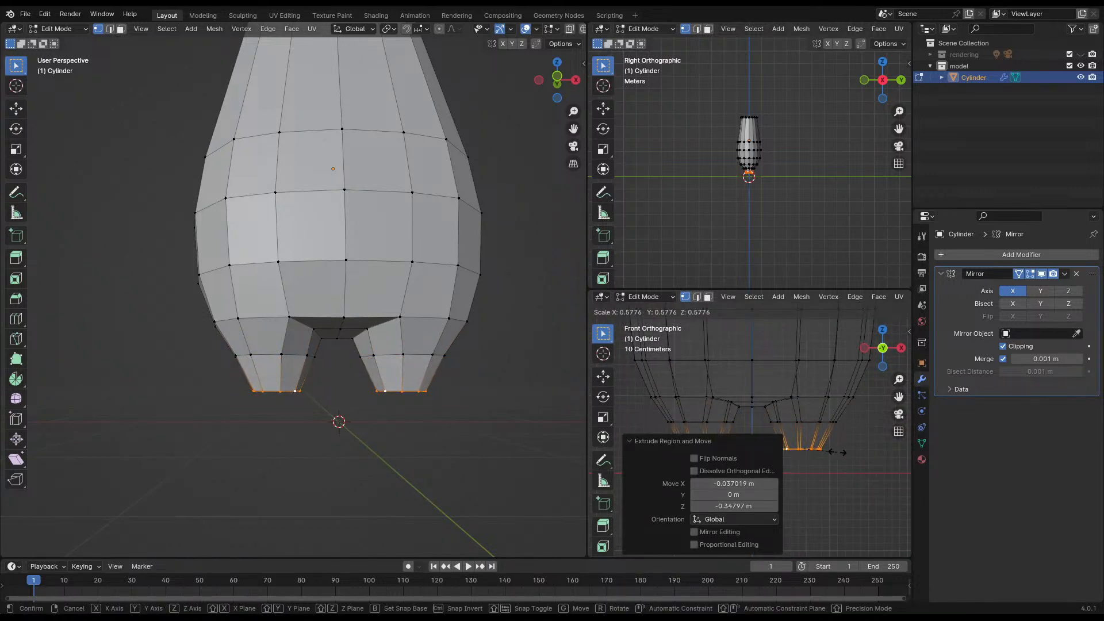
{"action": "left_click", "coordinate": [836, 453]}
{"action": "key", "text": "g"}
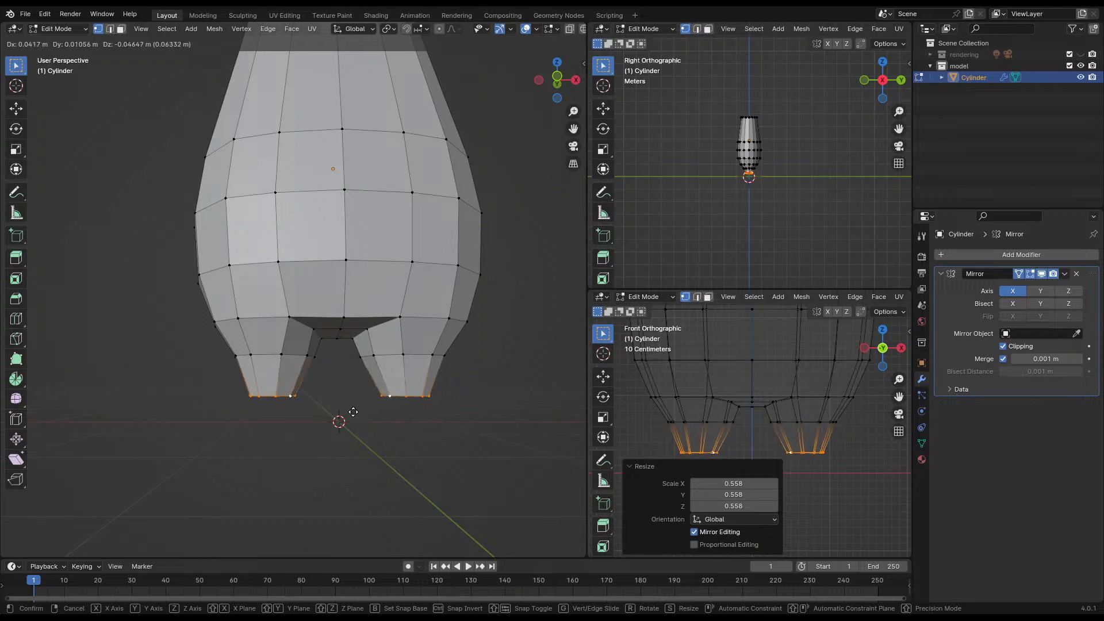
{"action": "left_click", "coordinate": [343, 413]}
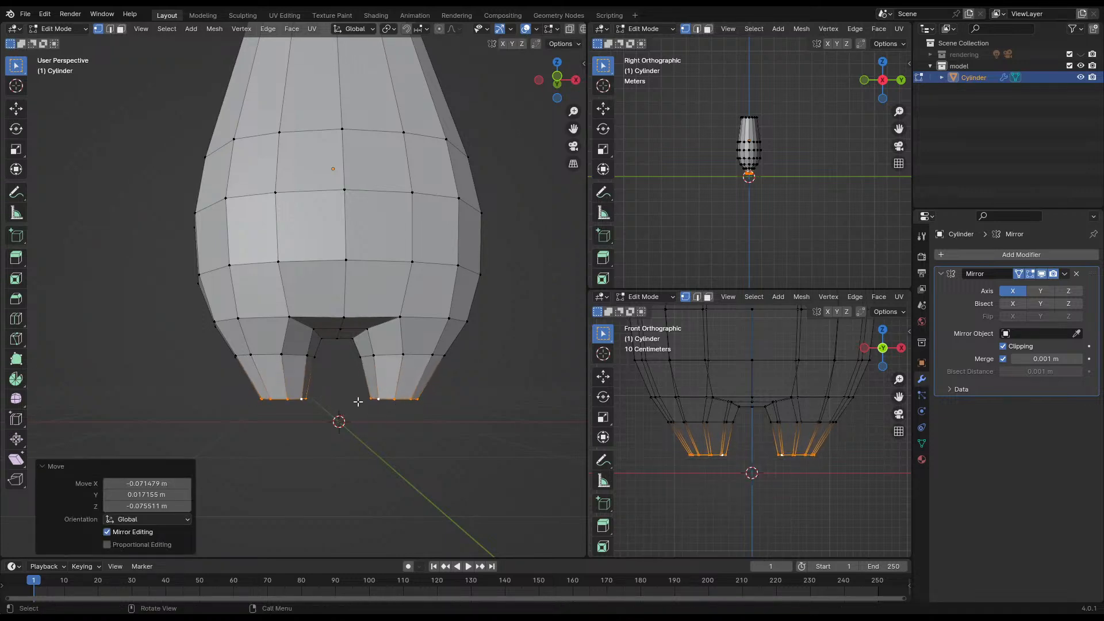
- Extrude the leg end again about 0.302 m down and 0.125 m inward, and scale the new loop to 0.488
{"action": "key", "text": "e"}
{"action": "left_click", "coordinate": [350, 437]}
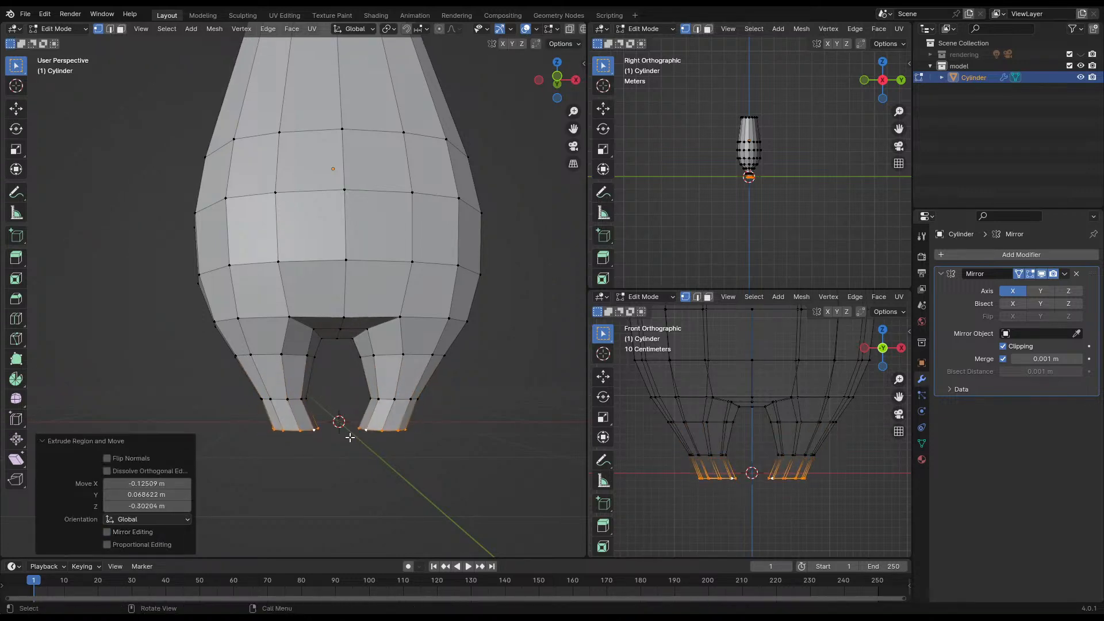
{"action": "key", "text": "s"}
{"action": "left_click", "coordinate": [815, 473]}
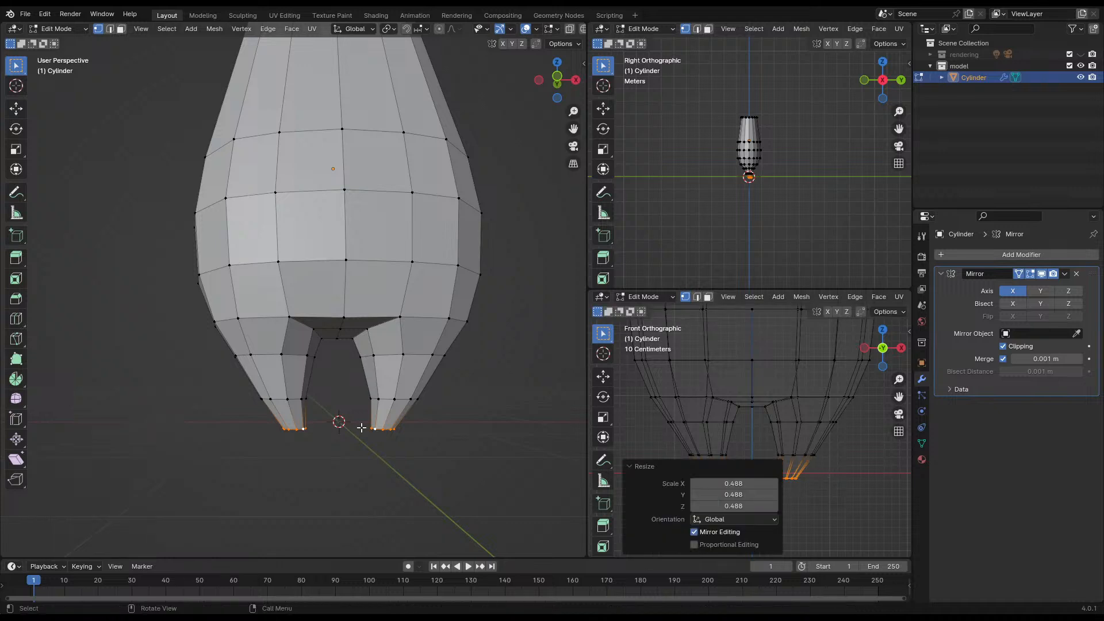
- Enlarge the lowest leg loop by scaling it uniformly to 1.34
{"action": "middle_click_drag", "start_coordinate": [441, 428], "coordinate": [408, 420]}
{"action": "key", "text": "s"}
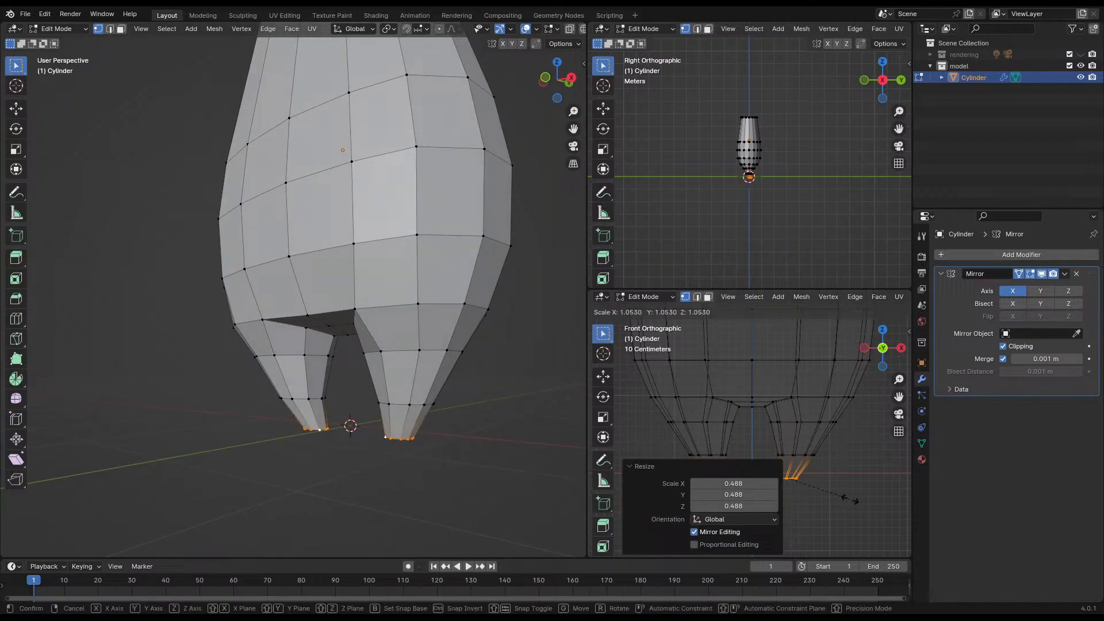
{"action": "left_click", "coordinate": [819, 486]}
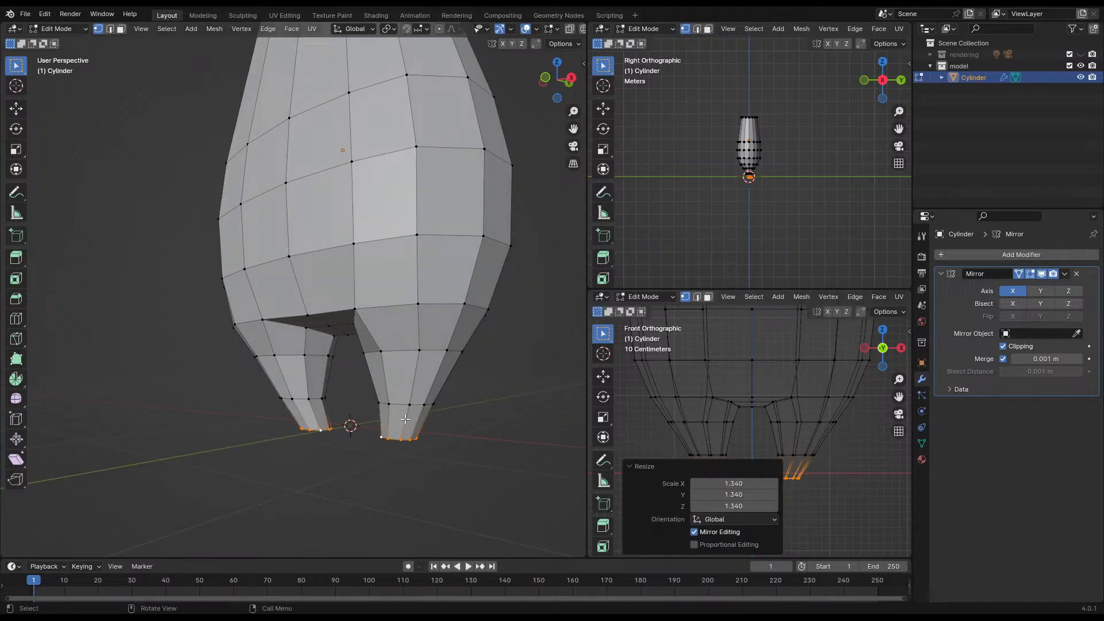
- Scale the middle leg loop to 1.114 along Y, raise it about 0.092 m and scale it uniformly
{"action": "mouse_move", "coordinate": [405, 420]}
{"action": "middle_mouse_down"}
{"action": "mouse_move", "coordinate": [424, 433]}
{"action": "mouse_move", "coordinate": [377, 439]}
{"action": "mouse_move", "coordinate": [385, 428]}
{"action": "middle_mouse_up"}
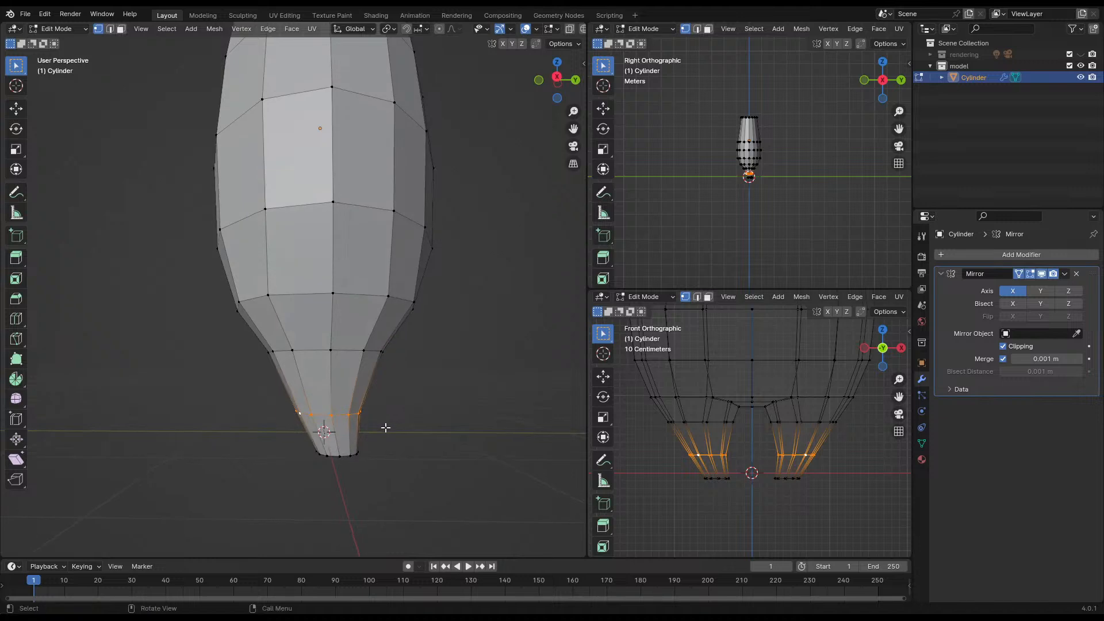
{"action": "key", "text": "s"}
{"action": "key", "text": "y"}
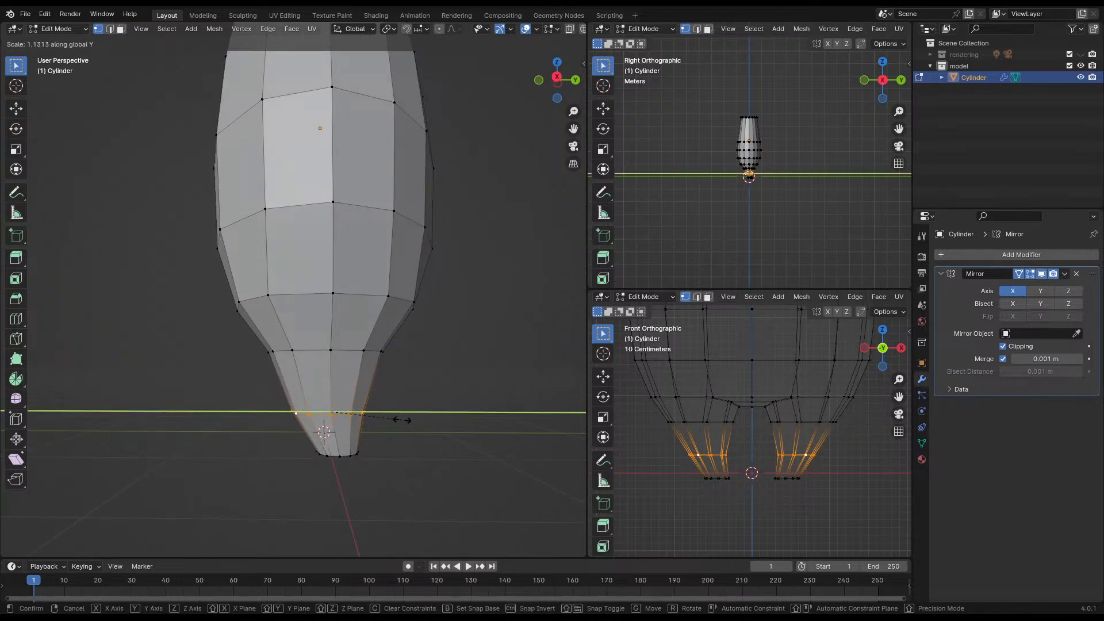
{"action": "left_click", "coordinate": [402, 420]}
{"action": "key", "text": "g"}
{"action": "key", "text": "z"}
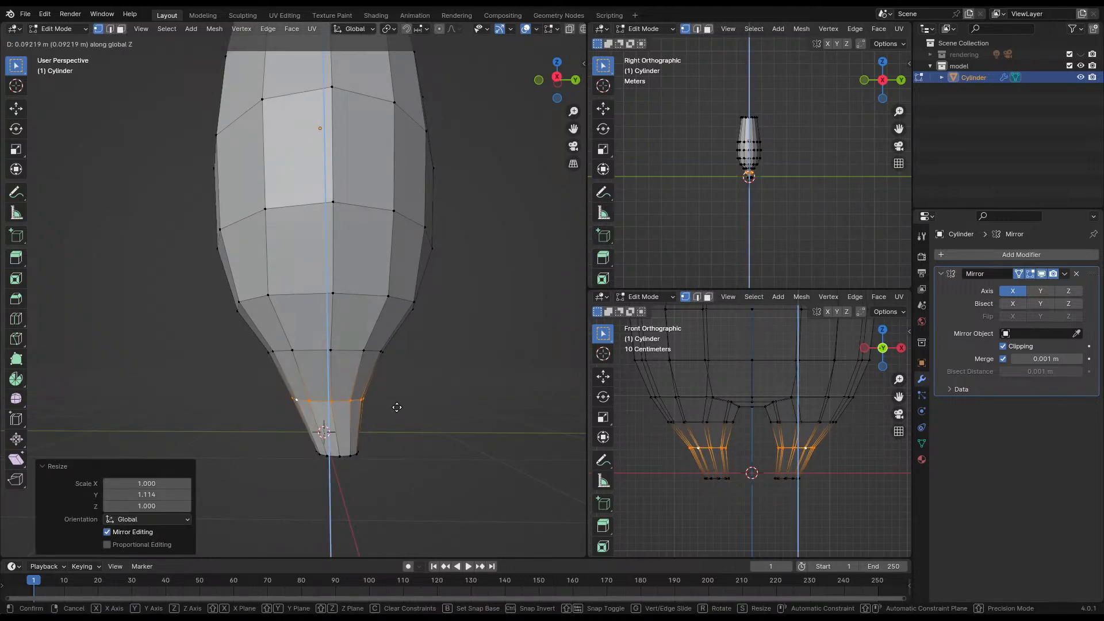
{"action": "left_click", "coordinate": [397, 407]}
{"action": "key", "text": "s"}
{"action": "left_click", "coordinate": [412, 406]}
- Select the loop around the upper leg and shift it slightly forward, refining its position in the side view
{"action": "middle_click_drag", "start_coordinate": [269, 408], "coordinate": [350, 422]}
{"action": "left_click", "coordinate": [380, 360]}
{"action": "middle_click_drag", "start_coordinate": [402, 368], "coordinate": [366, 390]}
{"action": "left_click", "coordinate": [411, 379], "text": "alt"}
{"action": "key", "text": "g"}
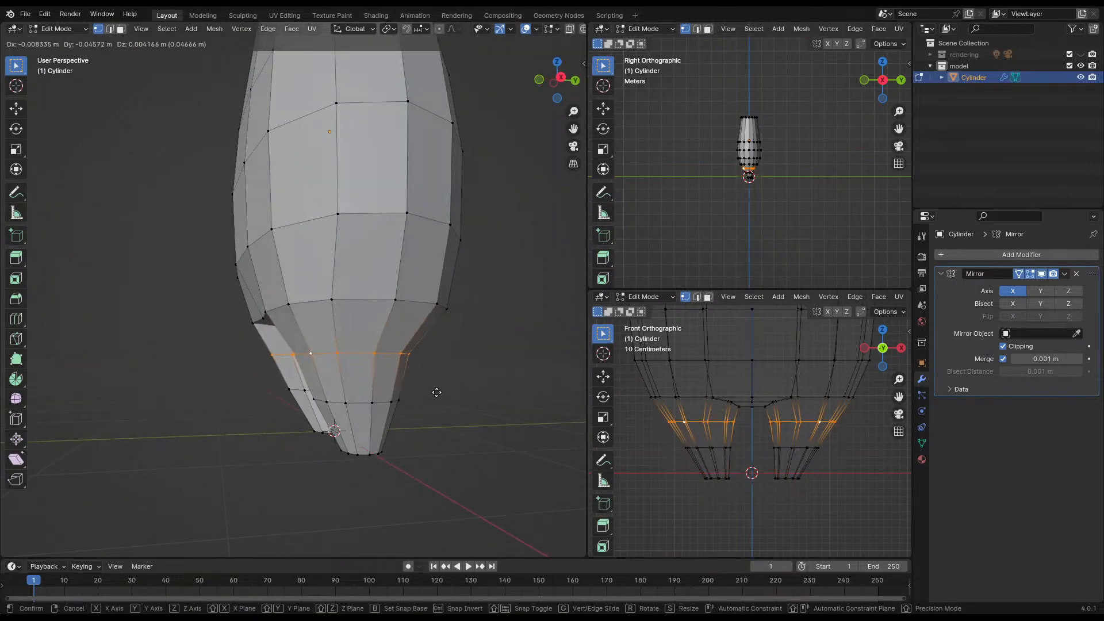
{"action": "left_click", "coordinate": [436, 392]}
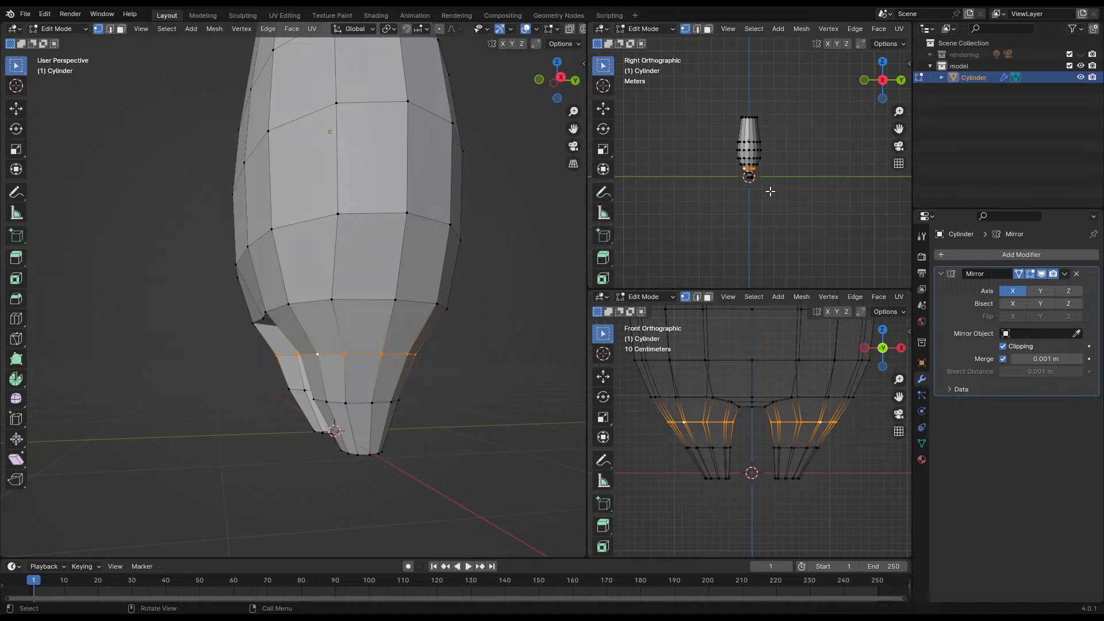
{"action": "key", "text": "g"}
{"action": "right_click", "coordinate": [771, 190]}
{"action": "scroll", "coordinate": [746, 158], "scroll_direction": "up", "scroll_amount": 10}
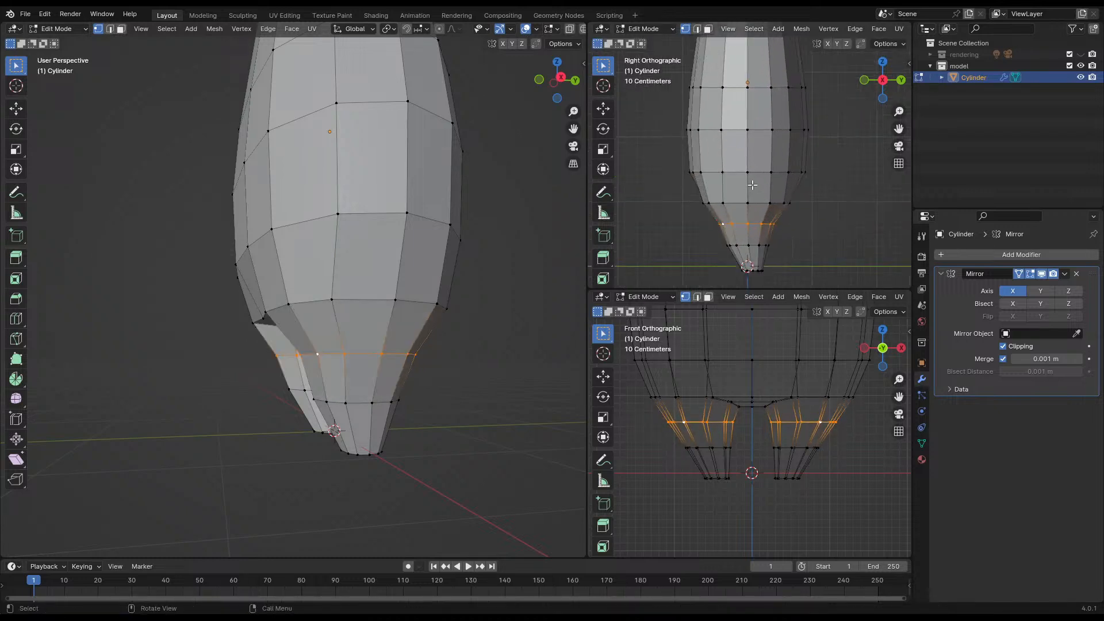
{"action": "key", "text": "g"}
{"action": "left_click", "coordinate": [795, 230]}
- Move the lowest hip loop about 0.056 m forward and 0.006 m up in the side view
{"action": "left_click", "coordinate": [723, 184], "text": "alt"}
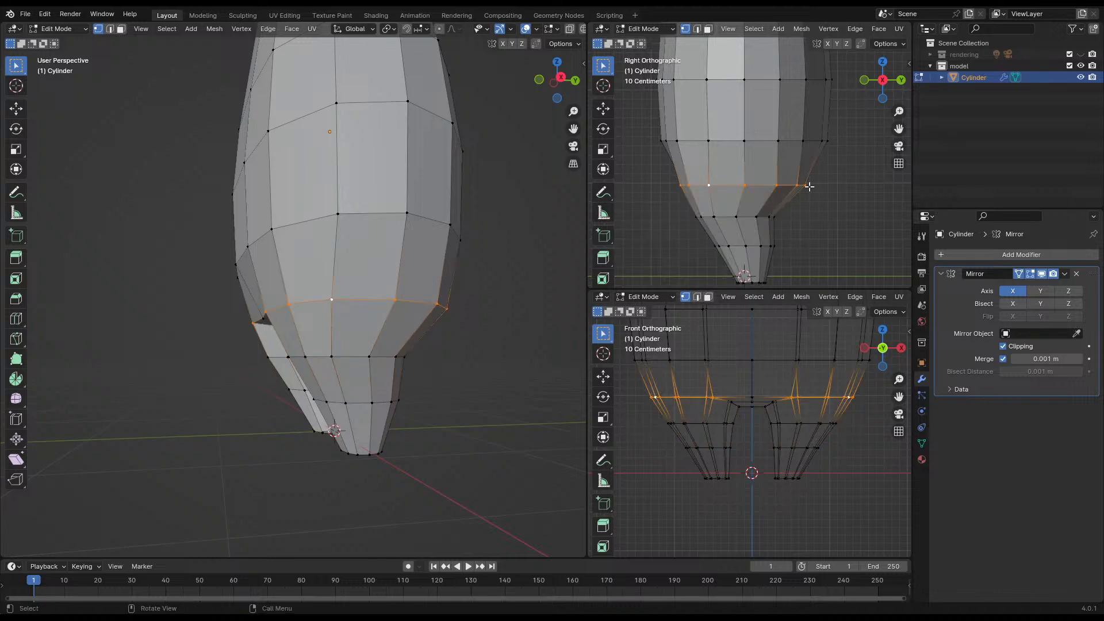
{"action": "key", "text": "g"}
{"action": "left_click", "coordinate": [798, 184]}
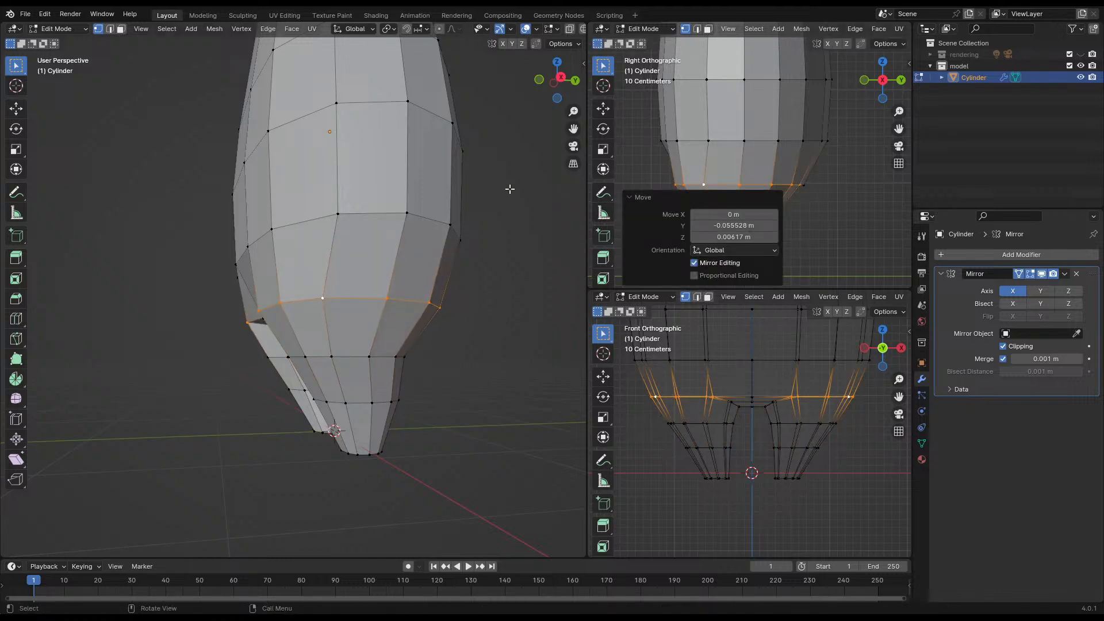
- Select the centre vertex at the front of the crotch and move it forward in the side view
{"action": "middle_click_drag", "start_coordinate": [269, 309], "coordinate": [403, 316]}
{"action": "scroll", "coordinate": [403, 315], "scroll_direction": "down", "scroll_amount": 3}
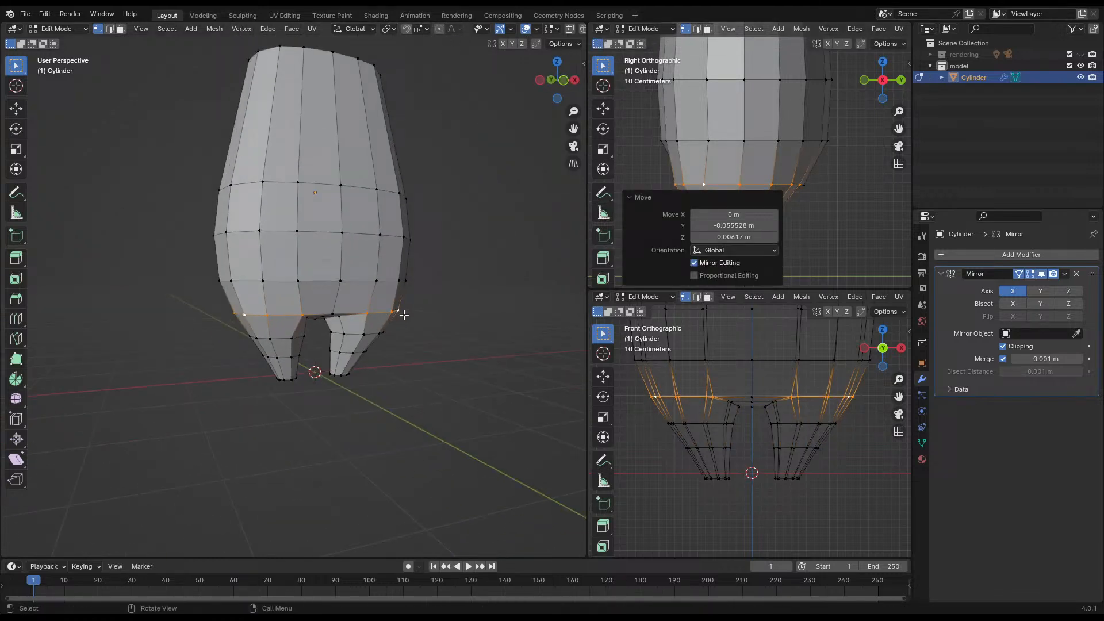
{"action": "left_click", "coordinate": [324, 310]}
{"action": "middle_click_drag", "start_coordinate": [361, 279], "coordinate": [310, 277]}
{"action": "key", "text": "g"}
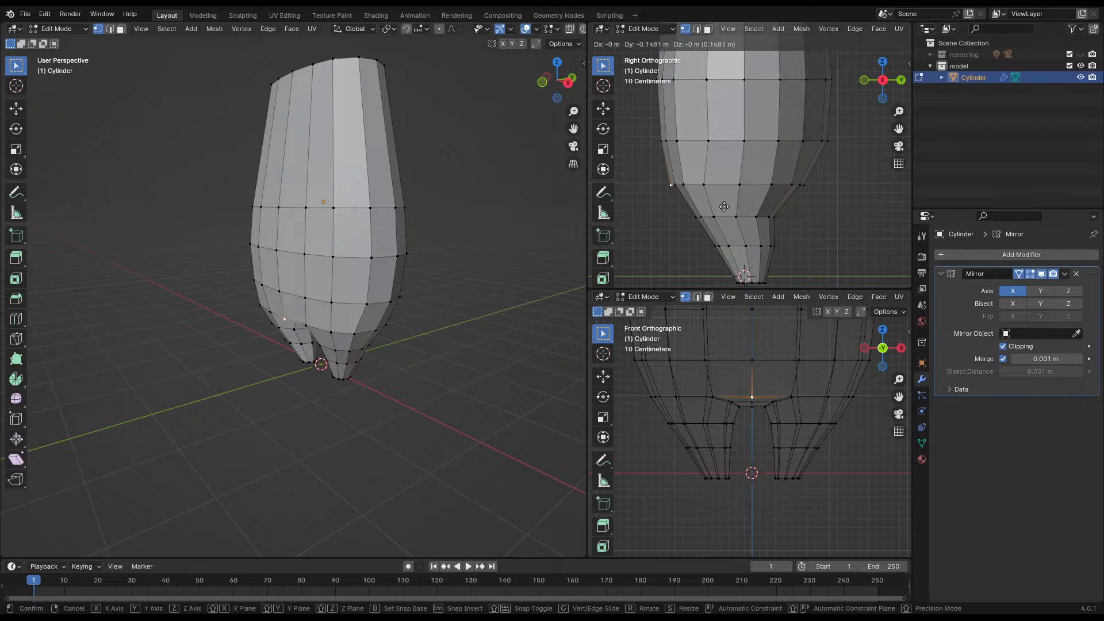
{"action": "left_click", "coordinate": [729, 203]}
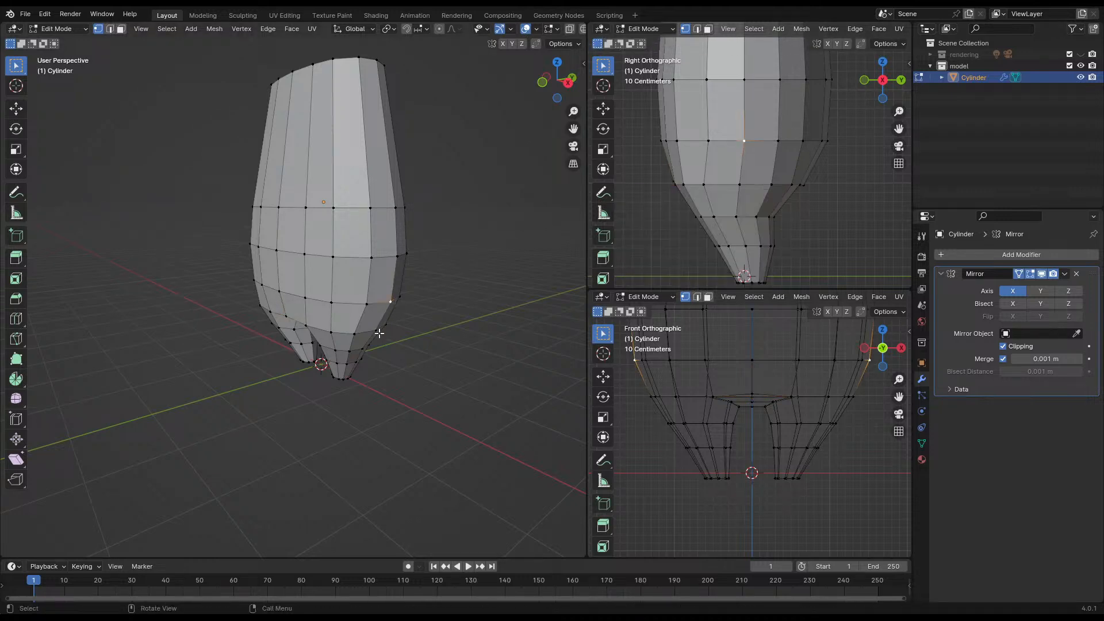
- Move the front vertex of the upper leg loop about 0.059 m inward in the front view and save the file
{"action": "mouse_move", "coordinate": [402, 304]}
{"action": "middle_mouse_down"}
{"action": "mouse_move", "coordinate": [431, 296]}
{"action": "mouse_move", "coordinate": [412, 308]}
{"action": "middle_mouse_up"}
{"action": "scroll", "coordinate": [411, 308], "scroll_direction": "up", "scroll_amount": 5}
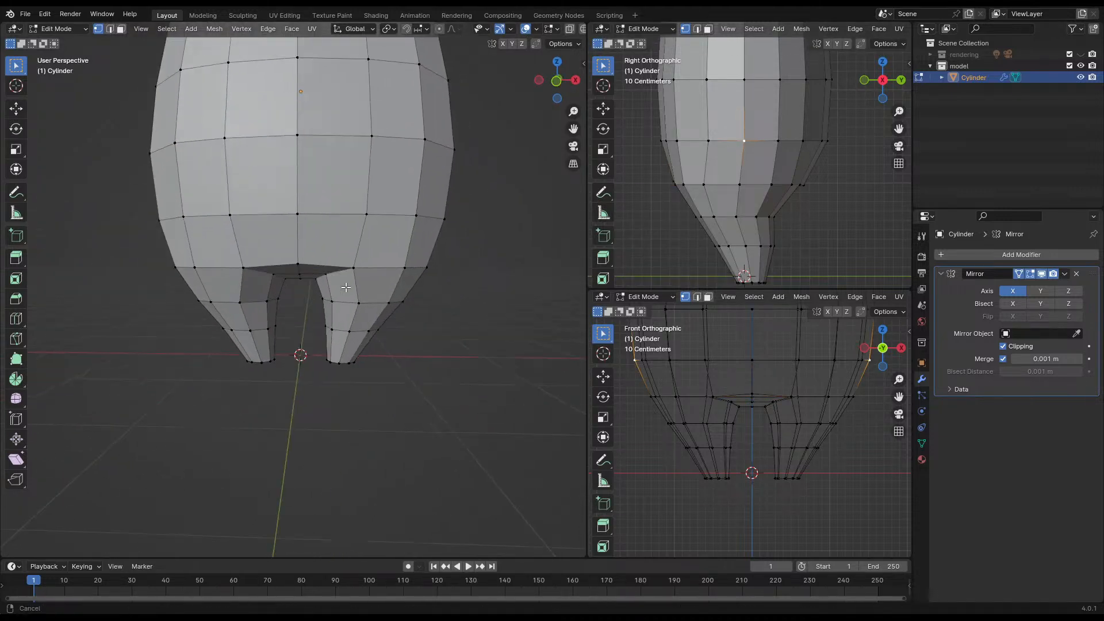
{"action": "left_click", "coordinate": [353, 296], "text": "shift"}
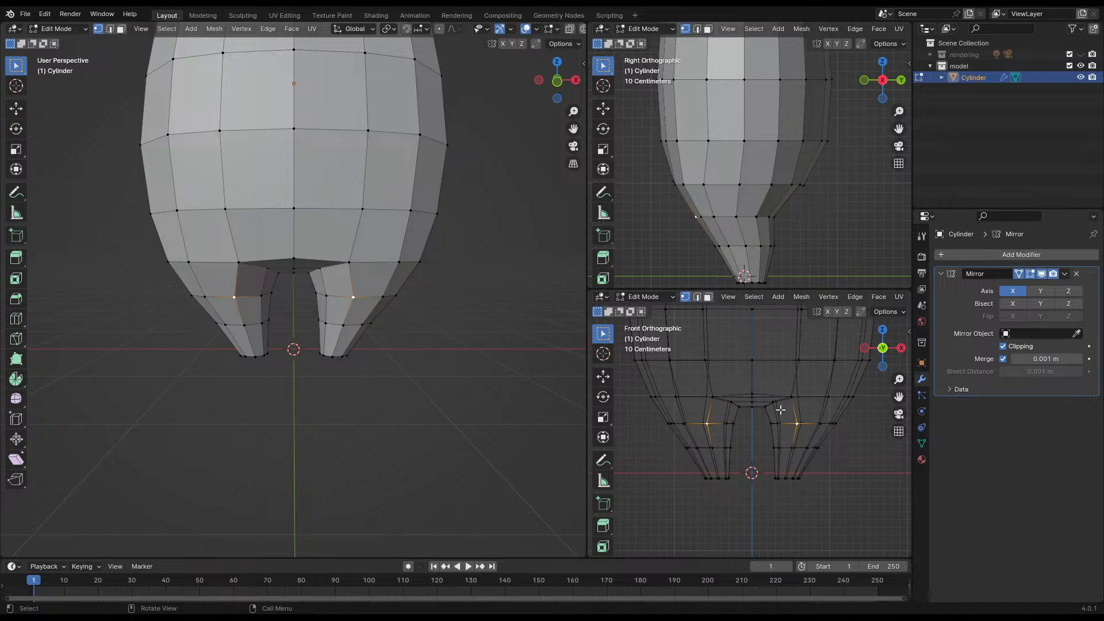
{"action": "key", "text": "g"}
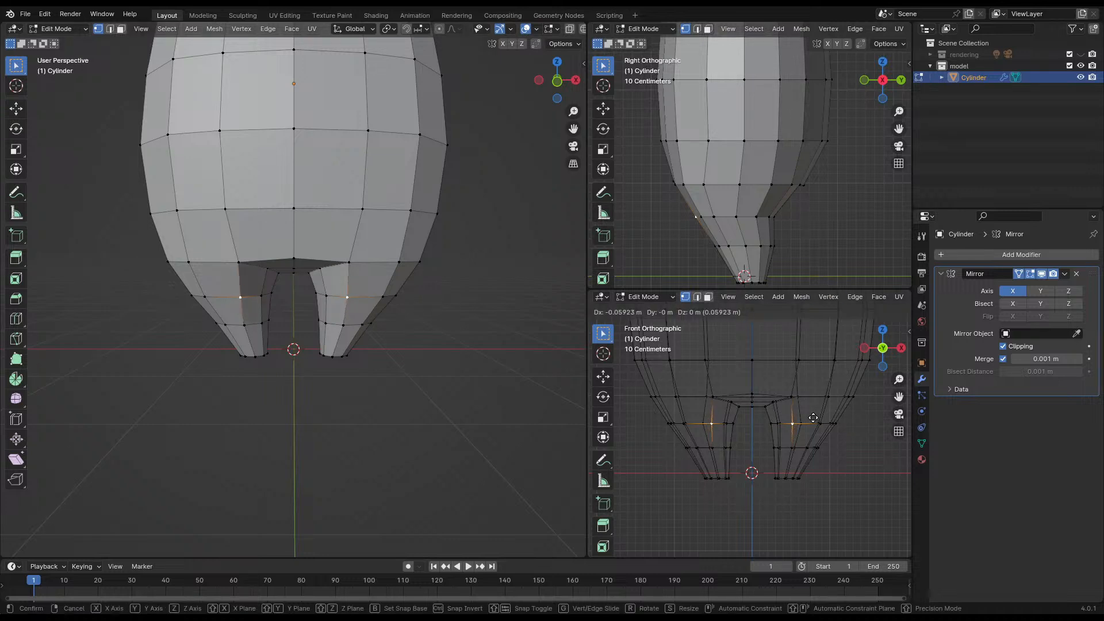
{"action": "left_click", "coordinate": [813, 418]}
{"action": "left_click", "coordinate": [319, 319]}
{"action": "key", "text": "ctrl+s"}
- Move the front vertex of the middle leg loop about 0.067 m inward in the front view
{"action": "left_click", "coordinate": [343, 325]}
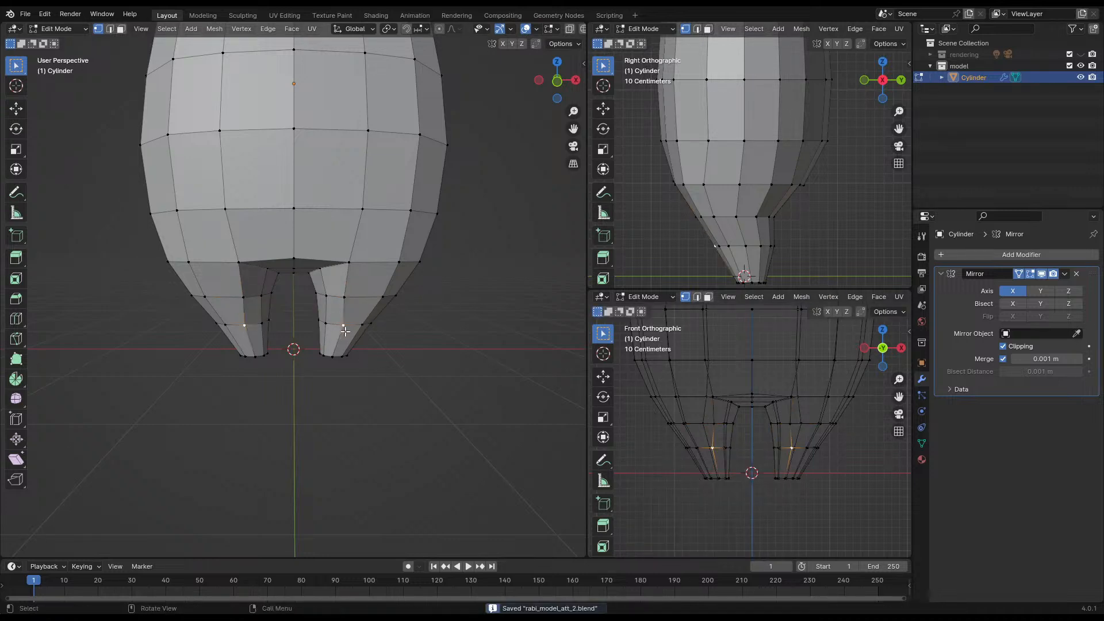
{"action": "scroll", "coordinate": [368, 329], "scroll_direction": "up", "scroll_amount": 4}
{"action": "middle_click_drag", "start_coordinate": [448, 327], "coordinate": [345, 316]}
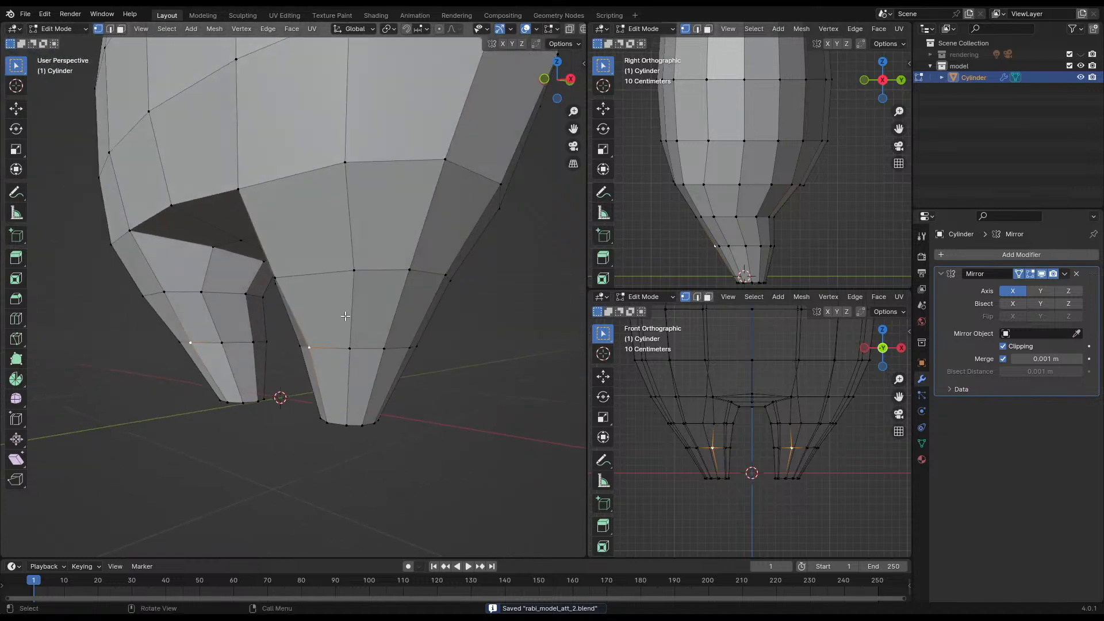
{"action": "key", "text": "g"}
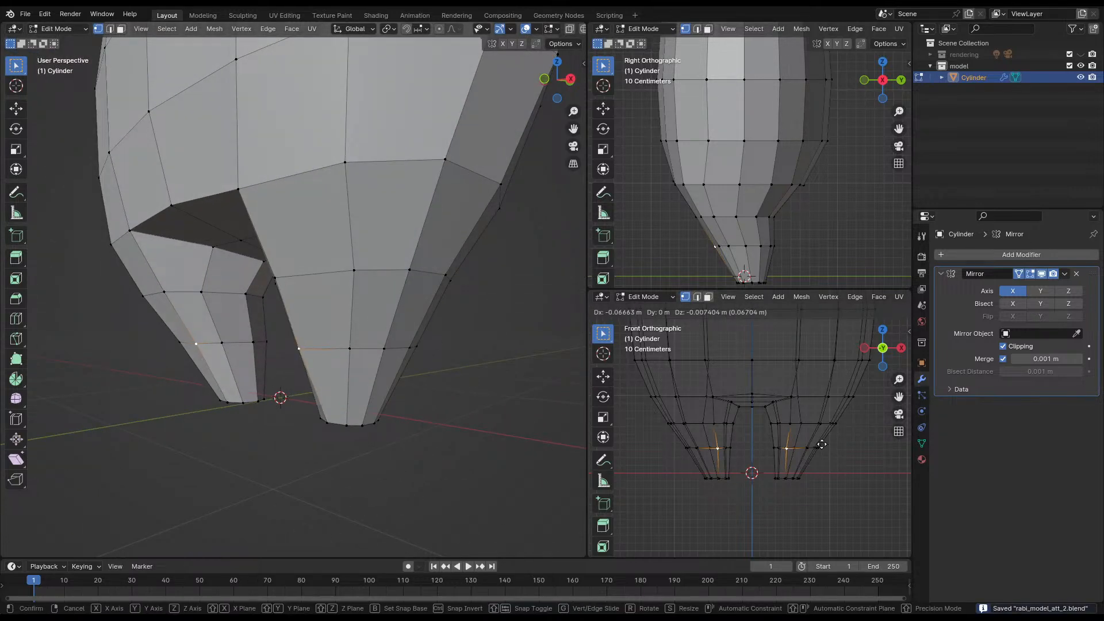
{"action": "left_click", "coordinate": [820, 439]}
- Examine the vertices along the front and outer side of the leg from several angles
{"action": "left_click", "coordinate": [350, 348]}
{"action": "middle_click_drag", "start_coordinate": [318, 381], "coordinate": [329, 321]}
{"action": "left_click", "coordinate": [387, 277]}
{"action": "middle_click_drag", "start_coordinate": [348, 371], "coordinate": [294, 283]}
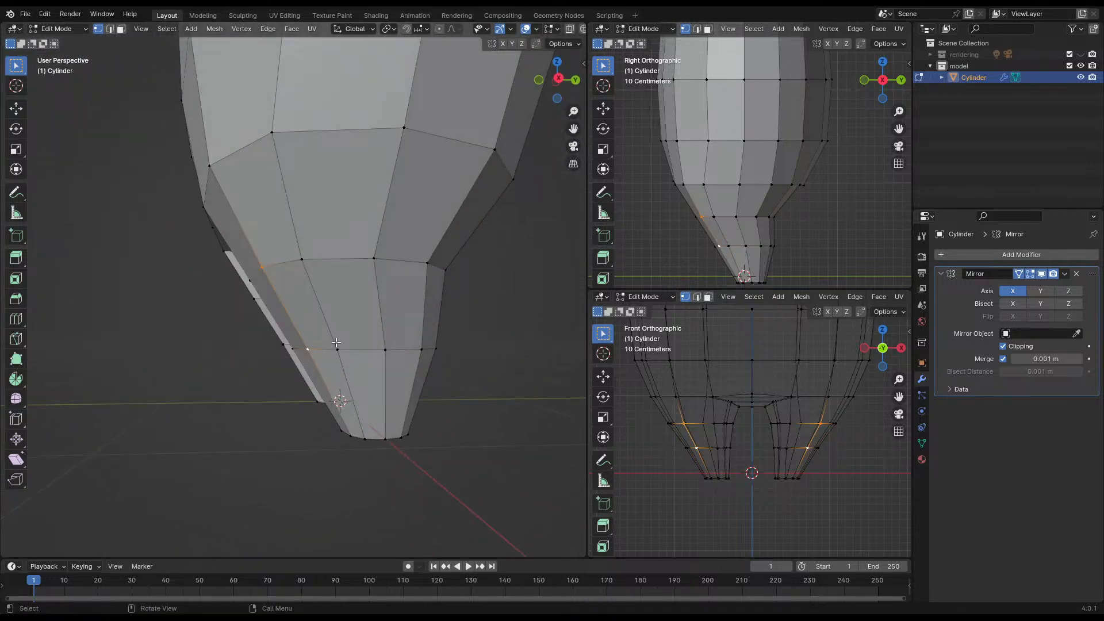
{"action": "middle_click_drag", "start_coordinate": [336, 348], "coordinate": [325, 362]}
{"action": "left_click", "coordinate": [278, 295]}
{"action": "middle_click_drag", "start_coordinate": [250, 309], "coordinate": [481, 346]}
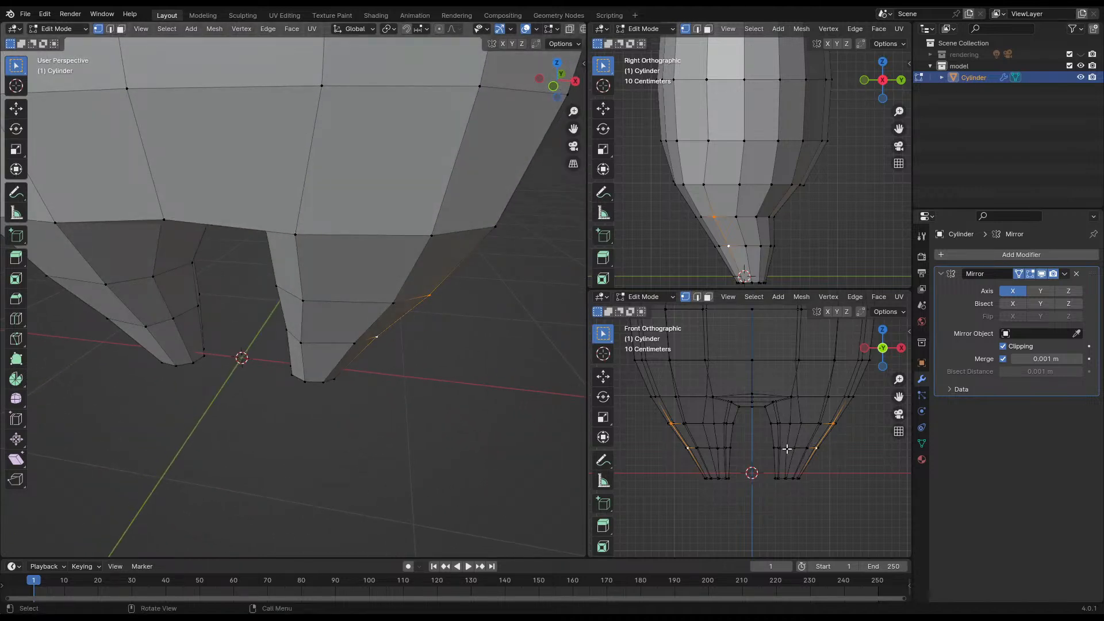
- Circle-select the three lowest leg loops and move them about 0.052 m outward and 0.044 m up
{"action": "key", "text": "c"}
{"action": "mouse_move", "coordinate": [781, 441]}
{"action": "left_mouse_down"}
{"action": "mouse_move", "coordinate": [770, 448]}
{"action": "mouse_move", "coordinate": [805, 476]}
{"action": "left_mouse_up"}
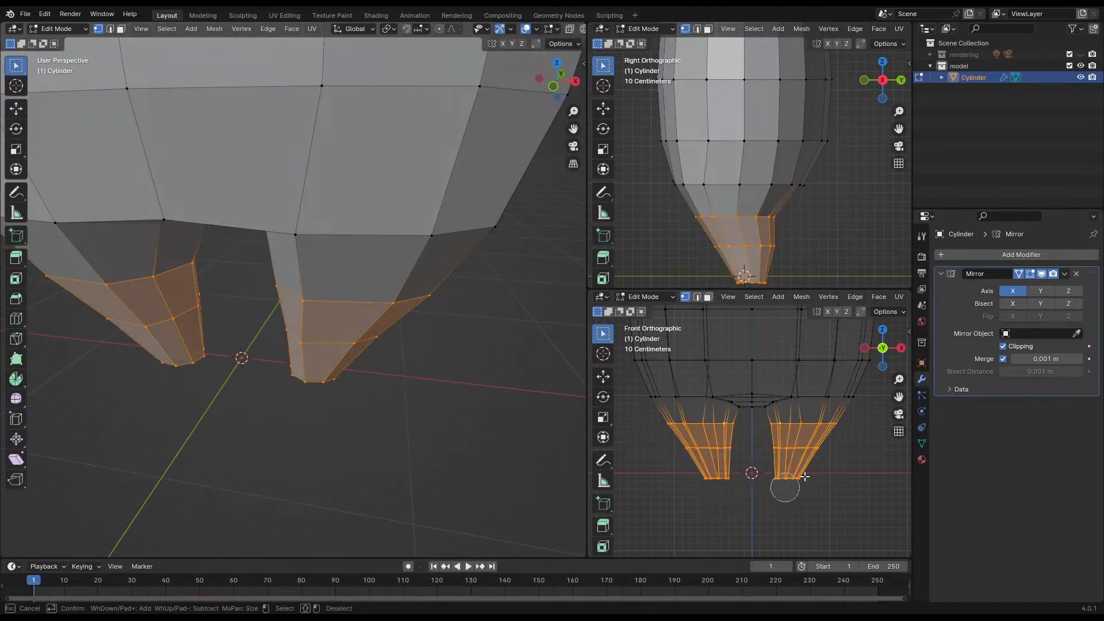
{"action": "key", "text": "Escape"}
{"action": "key", "text": "g"}
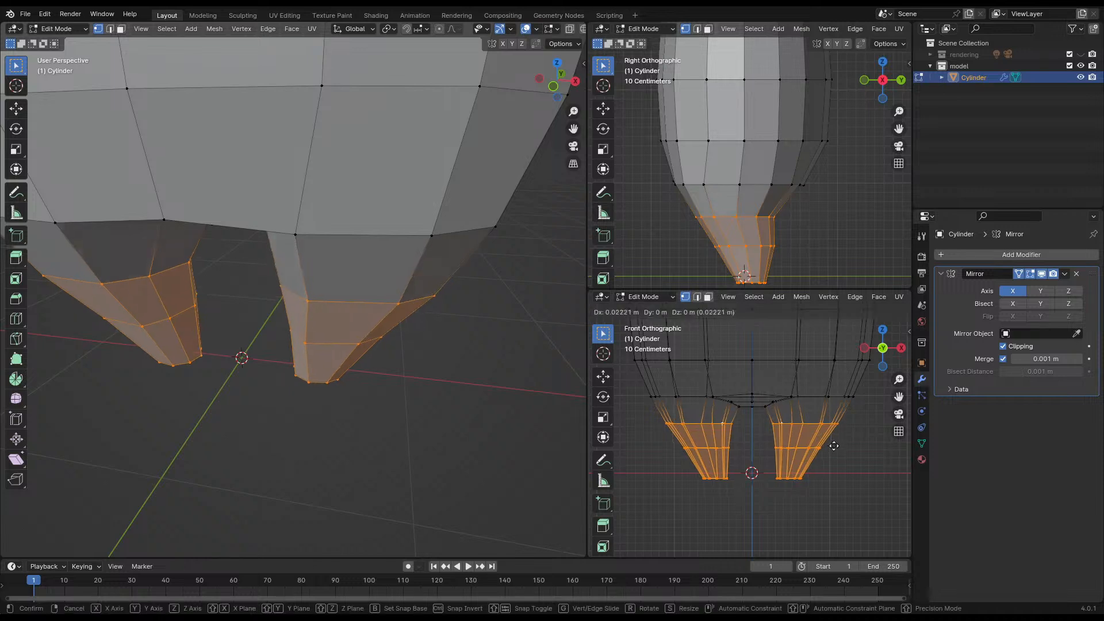
{"action": "left_click", "coordinate": [833, 444]}
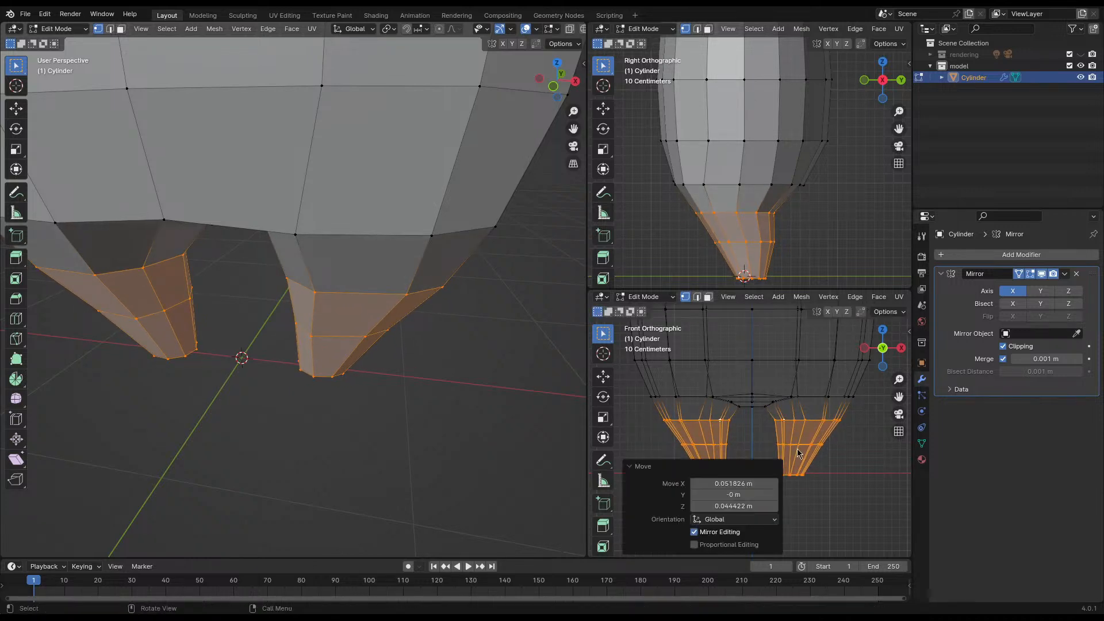
- Circle-select only the two lowest leg loops and move them further outward in the front view
{"action": "left_click", "coordinate": [781, 445]}
{"action": "key", "text": "c"}
{"action": "left_click_drag", "start_coordinate": [779, 446], "coordinate": [797, 475]}
{"action": "key", "text": "Escape"}
{"action": "key", "text": "g"}
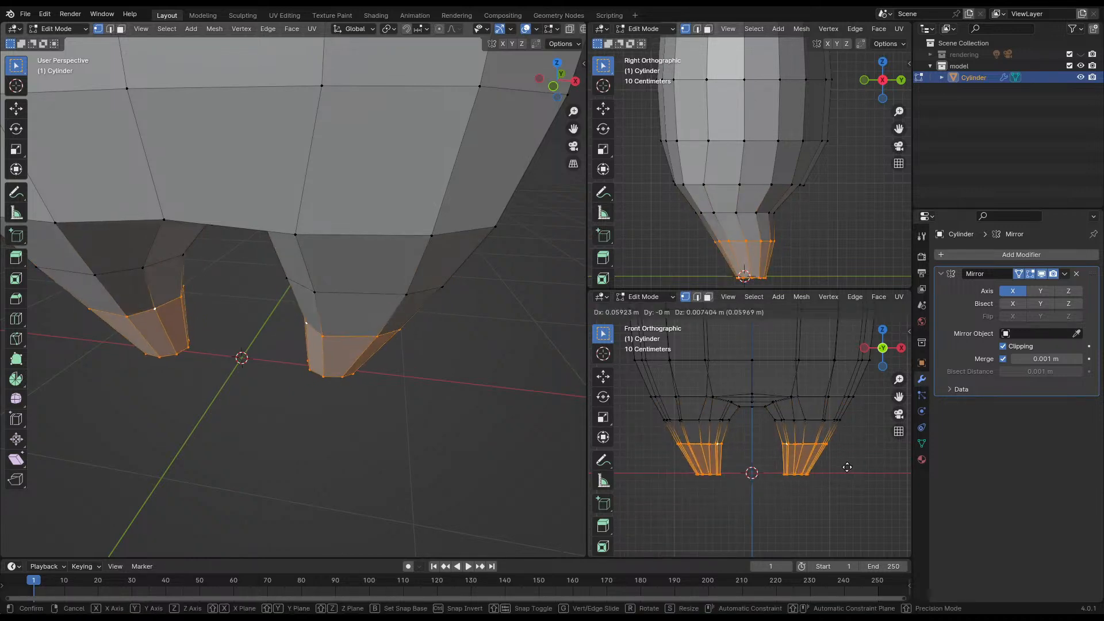
{"action": "left_click", "coordinate": [847, 470]}
- Circle-select the bottom leg loop and move it about 0.141 m outward and 0.030 m up
{"action": "left_click", "coordinate": [812, 474]}
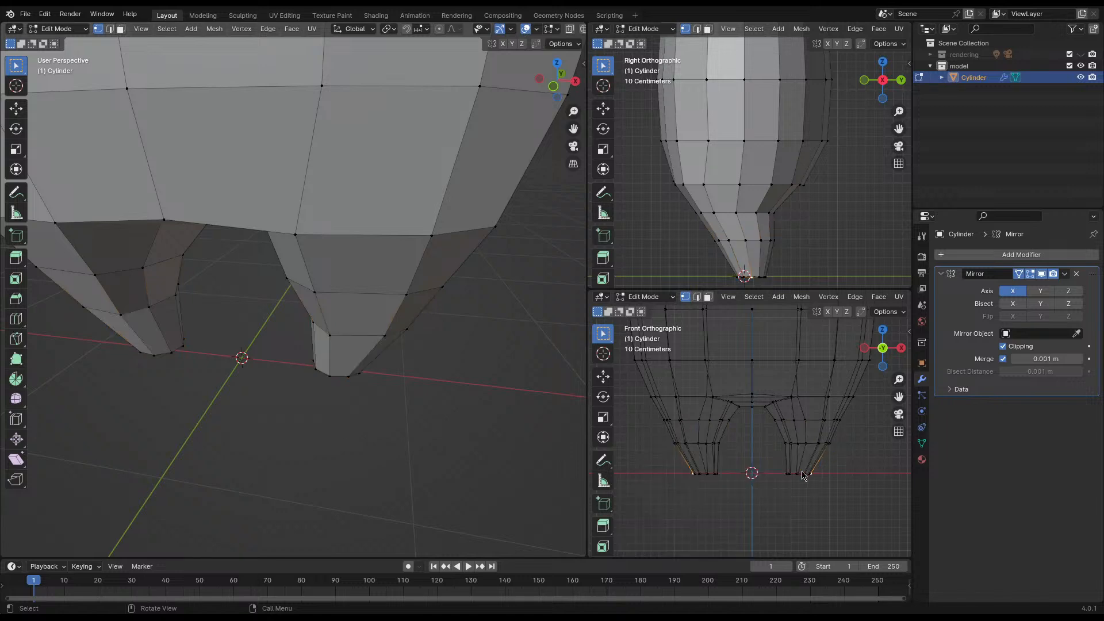
{"action": "key", "text": "c"}
{"action": "left_click_drag", "start_coordinate": [805, 474], "coordinate": [796, 473]}
{"action": "key", "text": "Escape"}
{"action": "key", "text": "g"}
{"action": "left_click", "coordinate": [829, 475]}
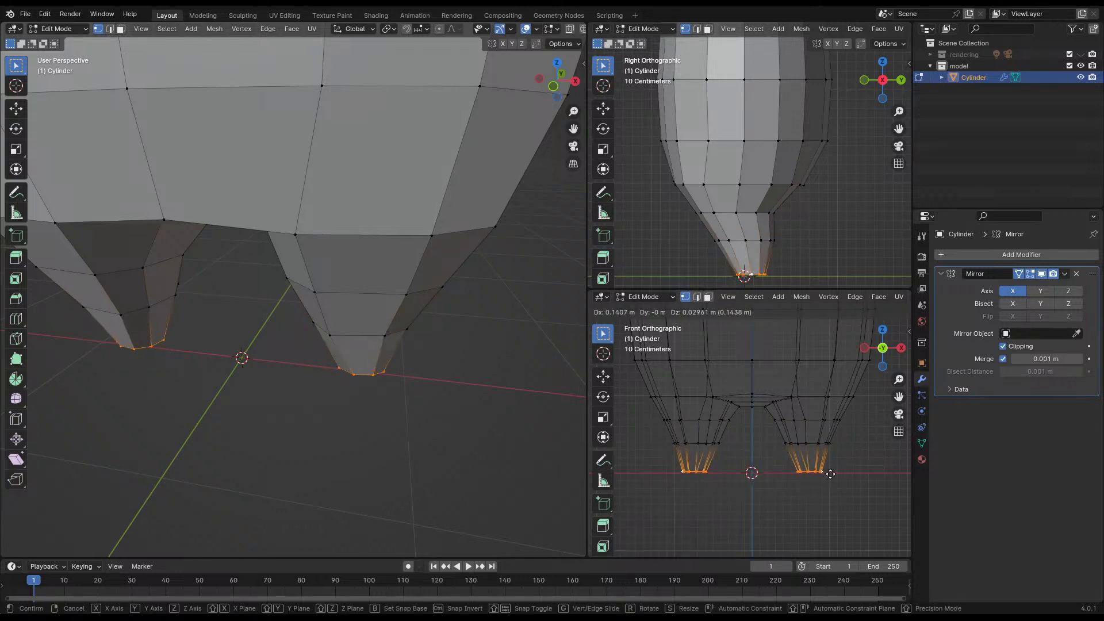
- Save the file, then select the middle leg loop and move it about 0.022 m outward along X
{"action": "key", "text": "alt+a"}
{"action": "middle_click_drag", "start_coordinate": [424, 407], "coordinate": [375, 310]}
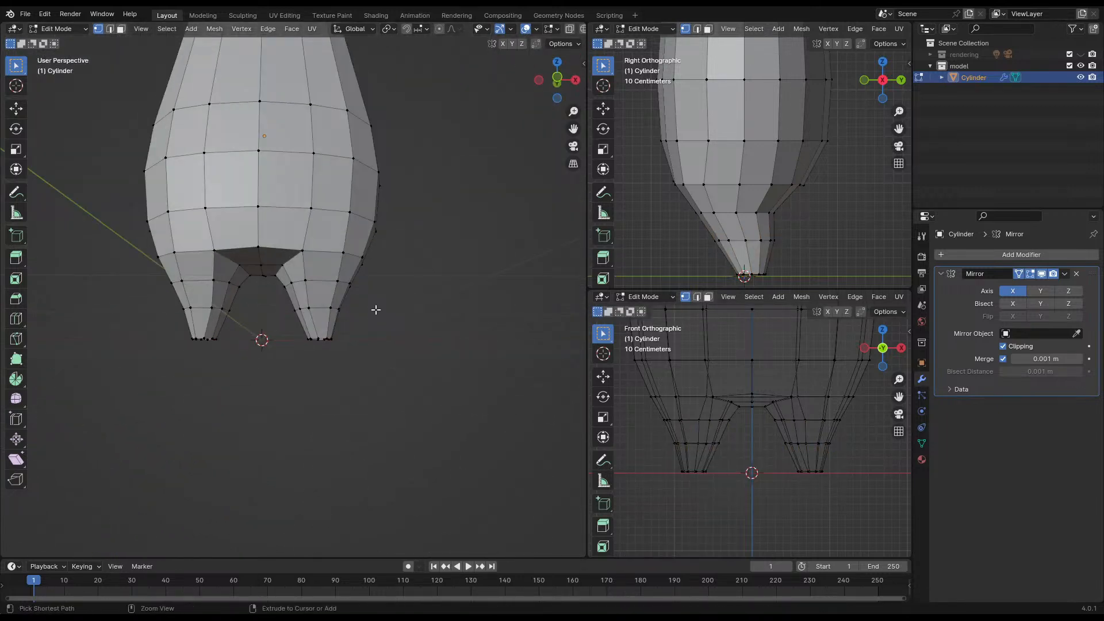
{"action": "key", "text": "ctrl+s"}
{"action": "left_click", "coordinate": [369, 315], "text": "alt"}
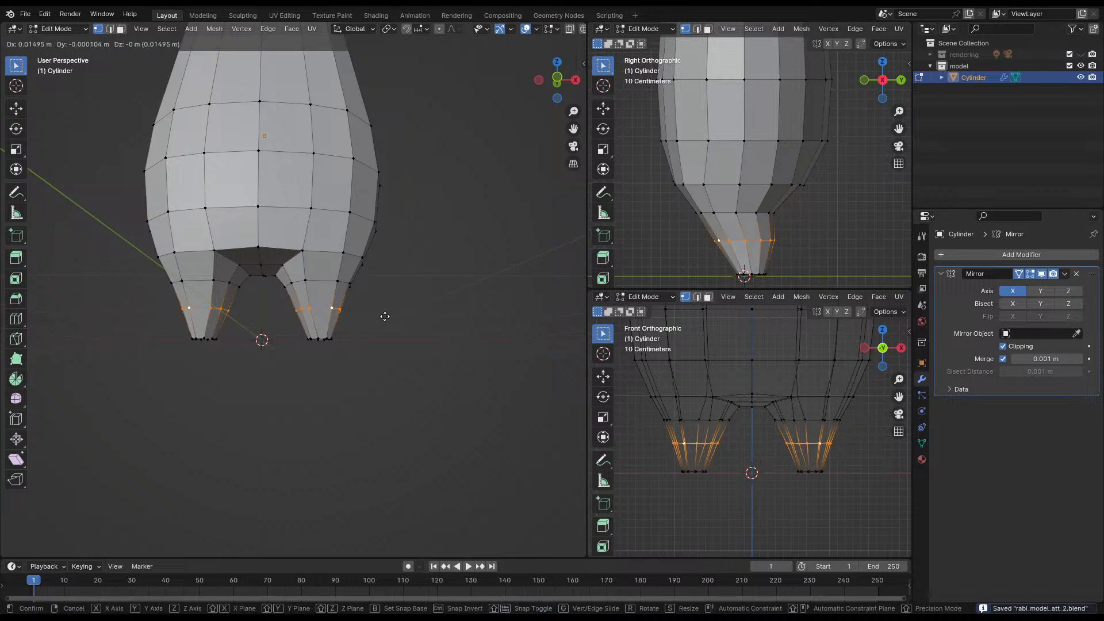
{"action": "key", "text": "g"}
{"action": "left_click", "coordinate": [826, 453]}
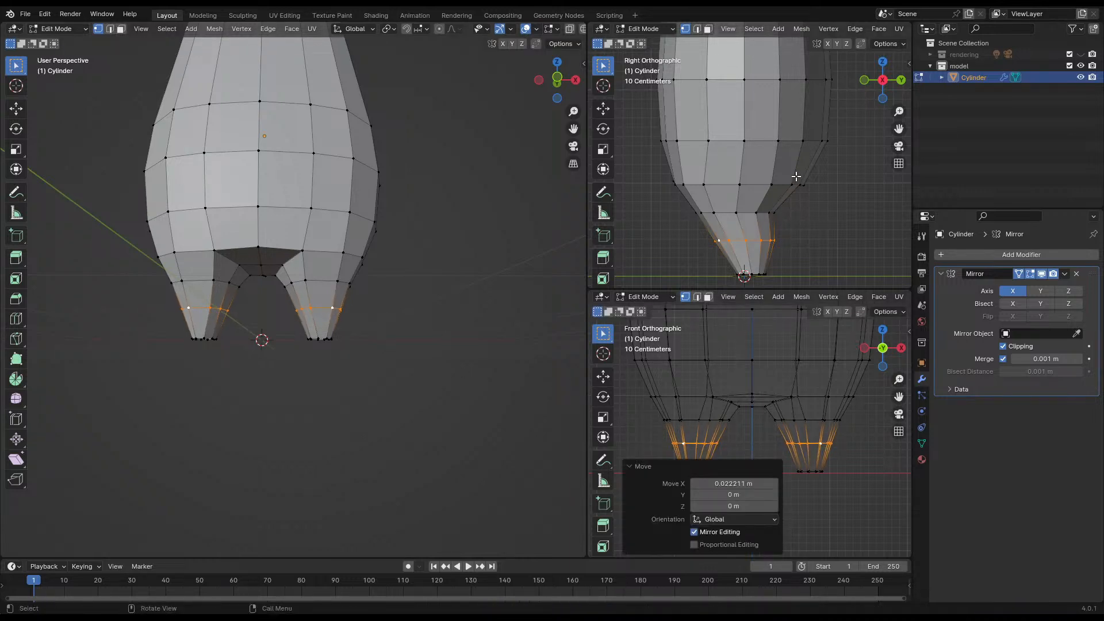
- Move the lowest hip loop about 0.086 m backward and 0.136 m up in the side view
{"action": "middle_click_drag", "start_coordinate": [796, 177], "coordinate": [781, 206], "text": "shift"}
{"action": "left_click", "coordinate": [767, 210], "text": "alt"}
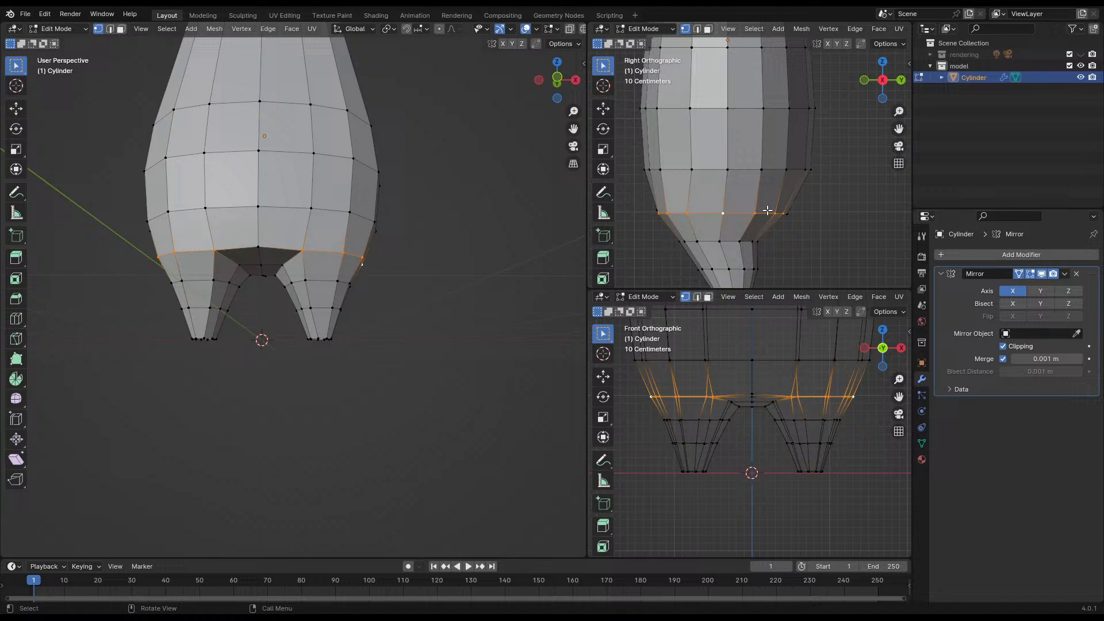
{"action": "key", "text": "g"}
{"action": "right_click", "coordinate": [811, 209]}
{"action": "middle_click_drag", "start_coordinate": [324, 267], "coordinate": [422, 264]}
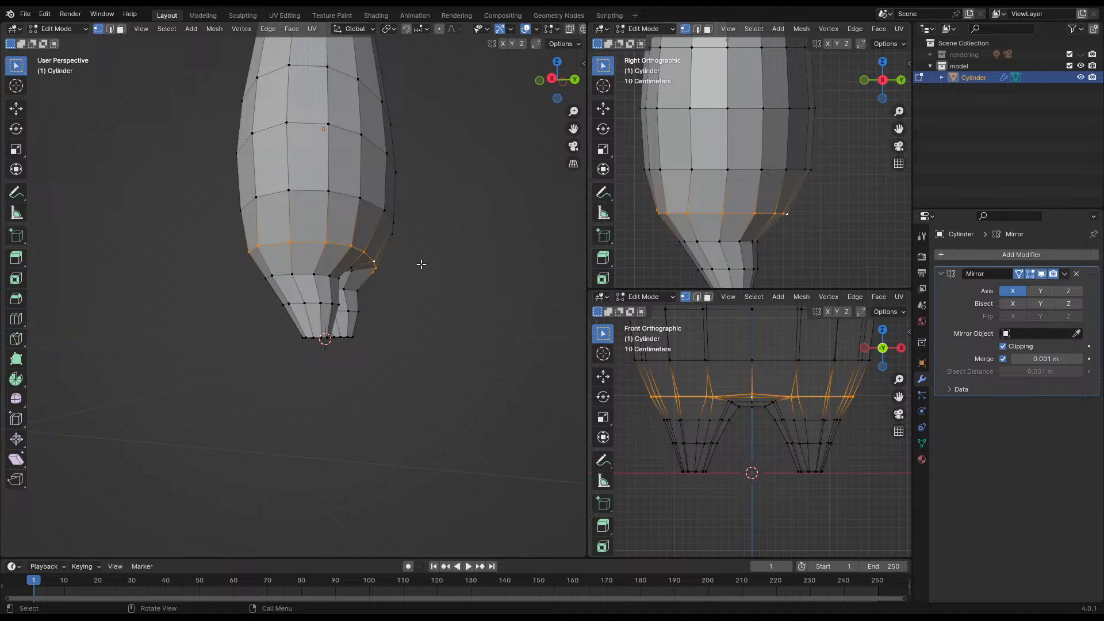
{"action": "key", "text": "g"}
{"action": "left_click", "coordinate": [773, 240]}
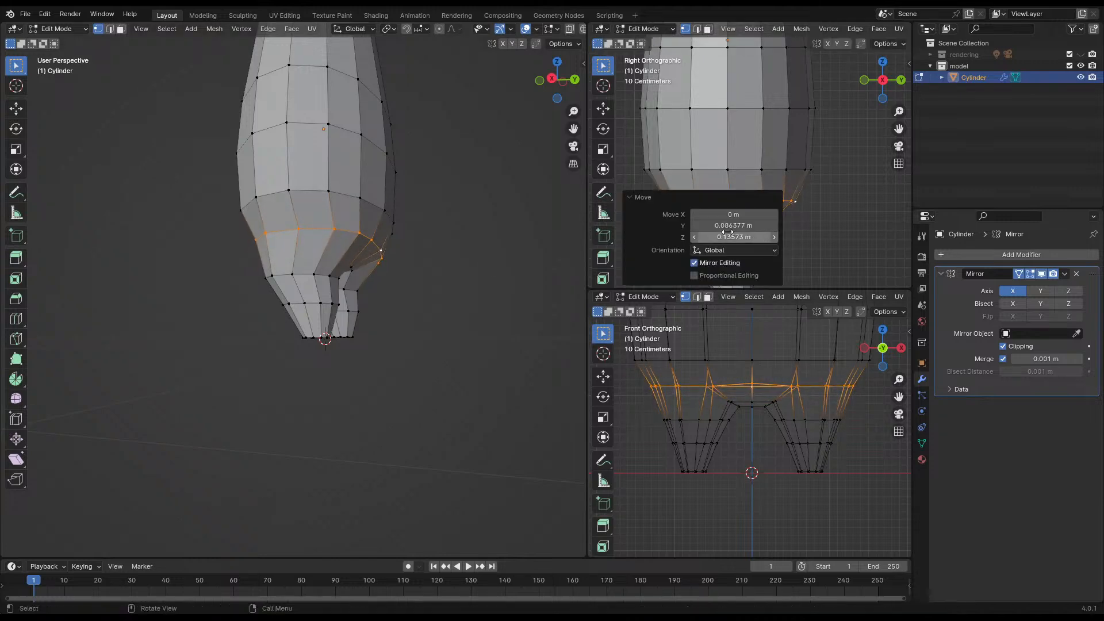
- Move the front hip vertices above the leg about 0.067 m forward and 0.010 m up, and save the file
{"action": "left_click", "coordinate": [808, 201]}
{"action": "middle_click_drag", "start_coordinate": [808, 200], "coordinate": [719, 169]}
{"action": "left_click", "coordinate": [762, 172], "text": "shift"}
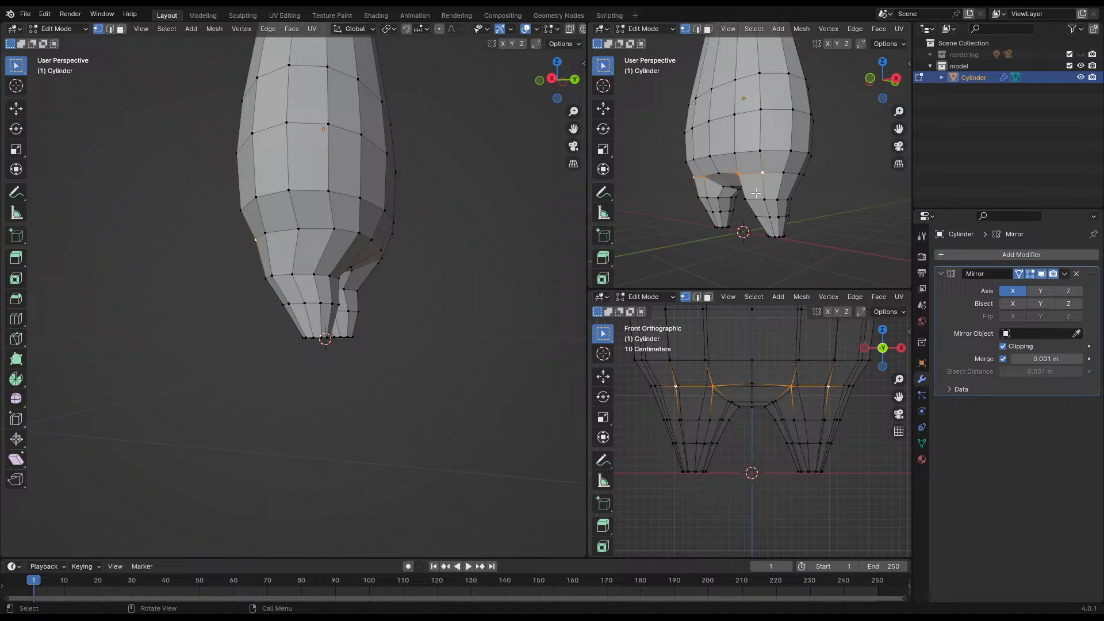
{"action": "key", "text": "KP_1"}
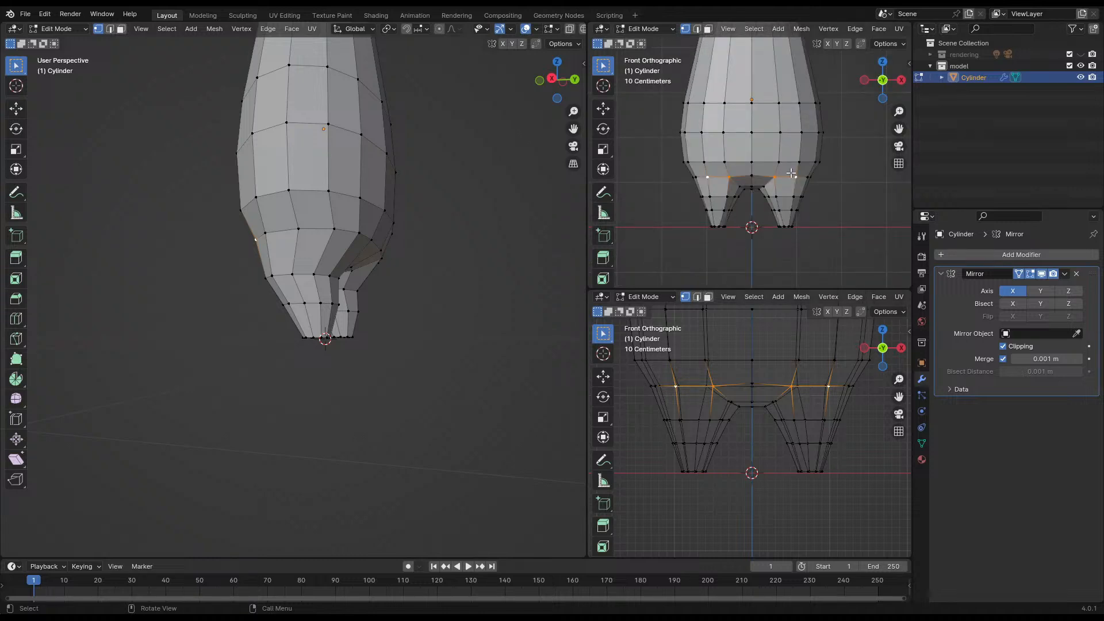
{"action": "key", "text": "KP_3"}
{"action": "scroll", "coordinate": [718, 172], "scroll_direction": "up", "scroll_amount": 5}
{"action": "middle_click_drag", "start_coordinate": [687, 205], "coordinate": [720, 193], "text": "shift"}
{"action": "key", "text": "g"}
{"action": "left_click", "coordinate": [734, 205]}
{"action": "key", "text": "ctrl+s"}
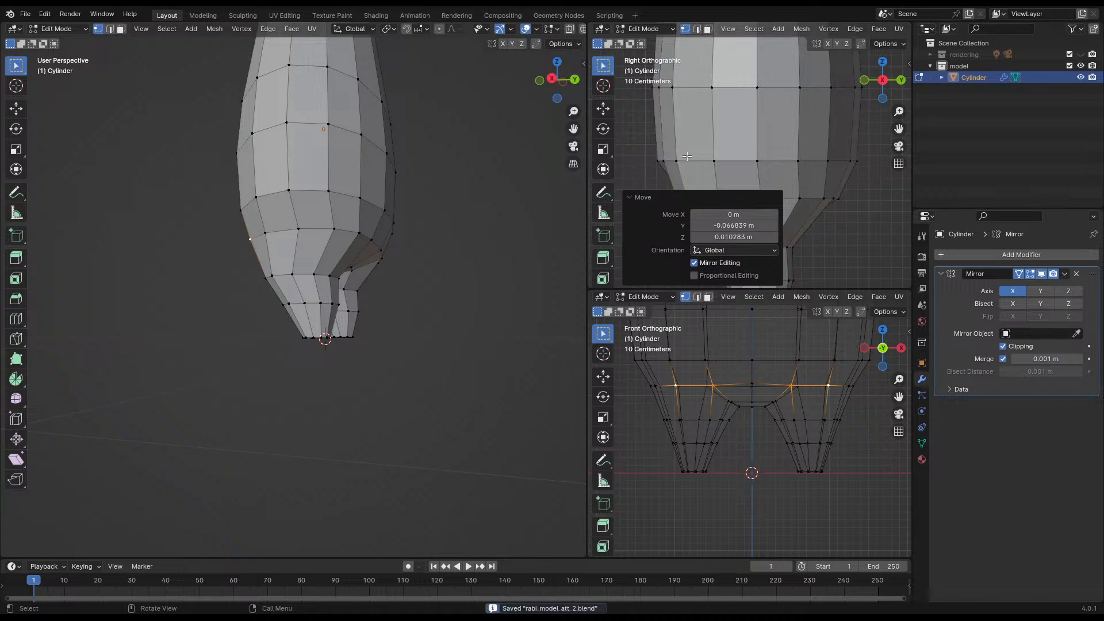
- Move two outer hip vertices forward in the side view, the second about 0.175 m, and nudge it about 0.030 m outward and up
{"action": "left_click", "coordinate": [688, 156]}
{"action": "left_click", "coordinate": [298, 229]}
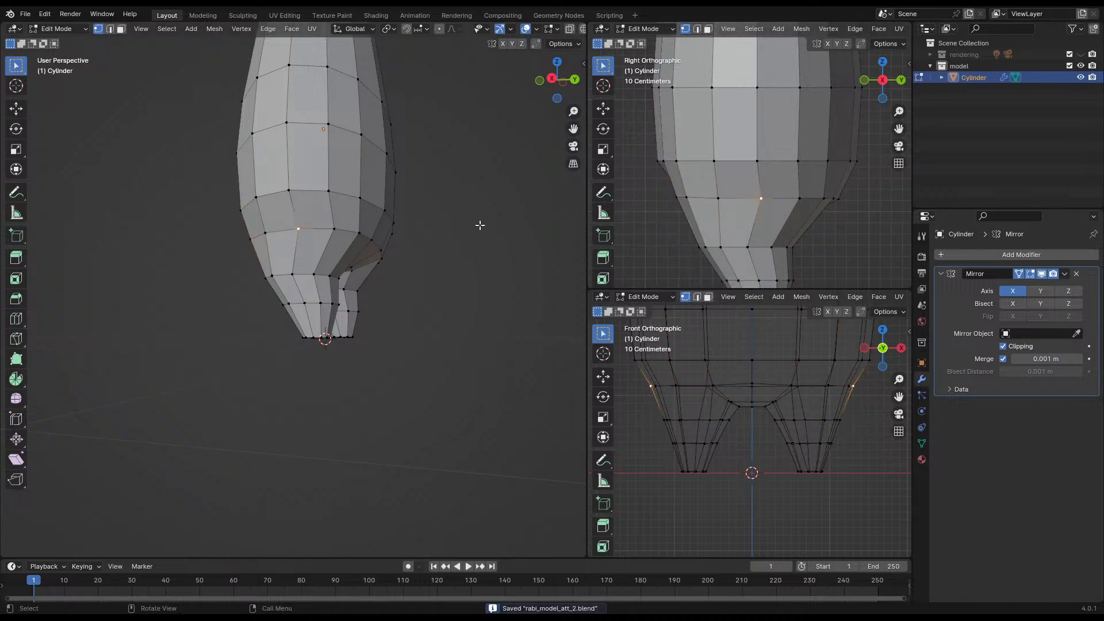
{"action": "key", "text": "g"}
{"action": "left_click", "coordinate": [808, 219]}
{"action": "key", "text": "g"}
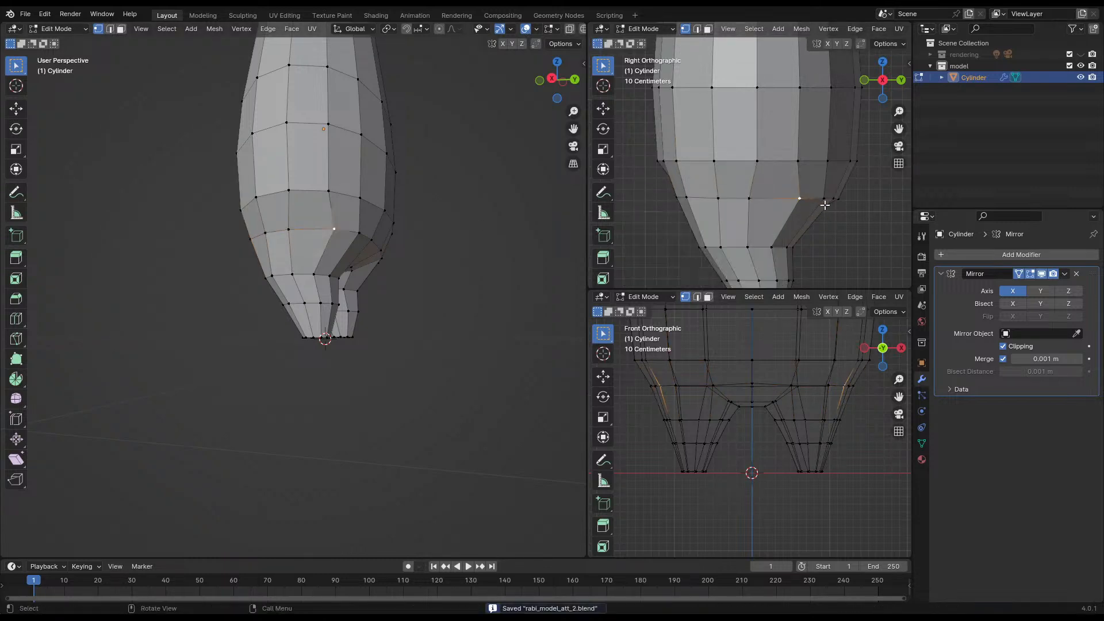
{"action": "left_click", "coordinate": [801, 208]}
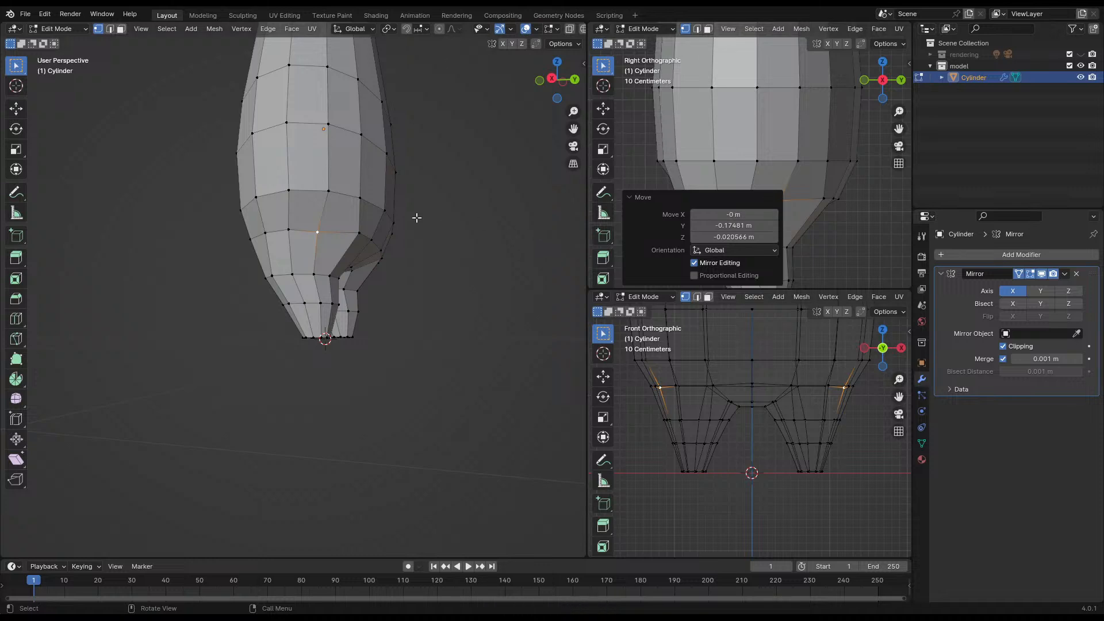
{"action": "key", "text": "g"}
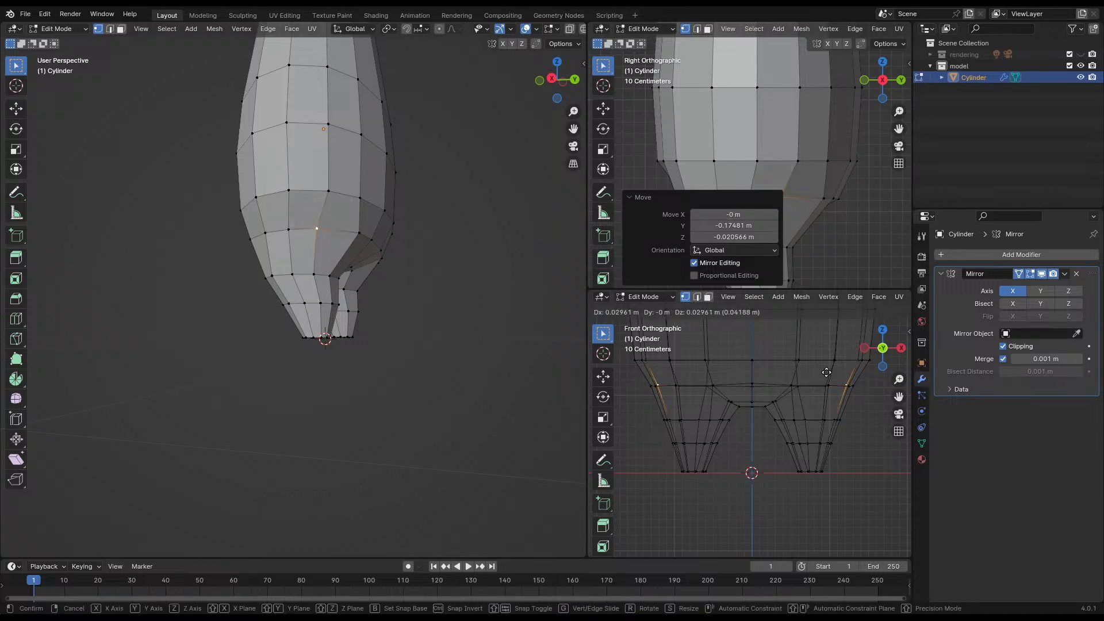
{"action": "left_click", "coordinate": [828, 370]}
- Move the rear outer hip vertex about 0.048 m outward along X and 0.251 m backward along Y
{"action": "left_click", "coordinate": [291, 192]}
{"action": "middle_click_drag", "start_coordinate": [326, 201], "coordinate": [286, 271]}
{"action": "left_click", "coordinate": [227, 257]}
{"action": "left_click", "coordinate": [214, 249]}
{"action": "key", "text": "g"}
{"action": "key", "text": "x"}
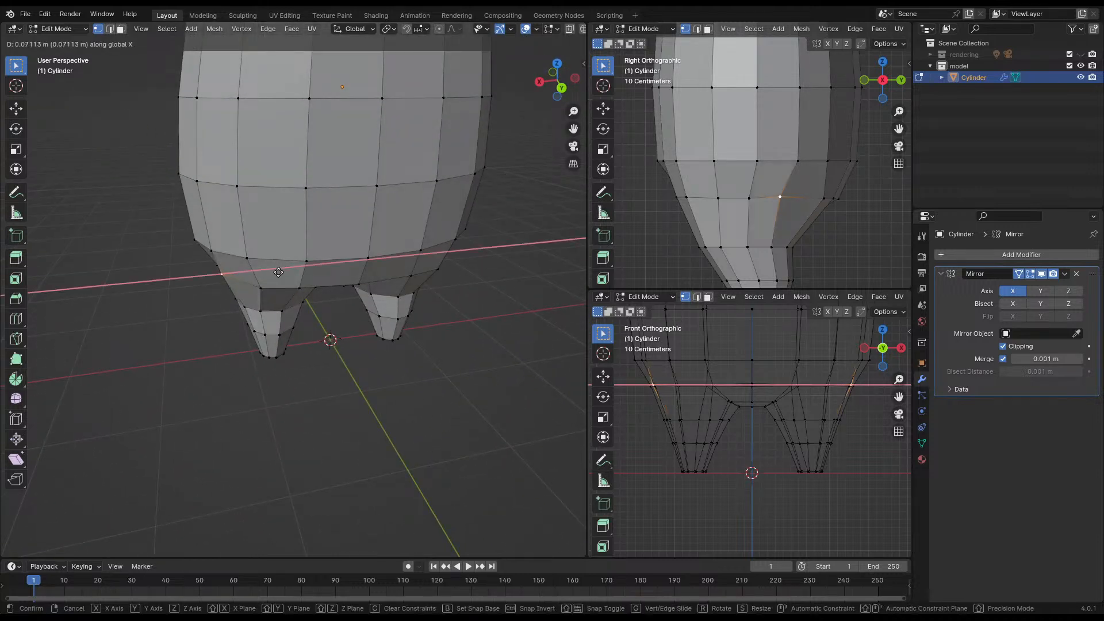
{"action": "left_click", "coordinate": [280, 272]}
{"action": "key", "text": "g"}
{"action": "key", "text": "y"}
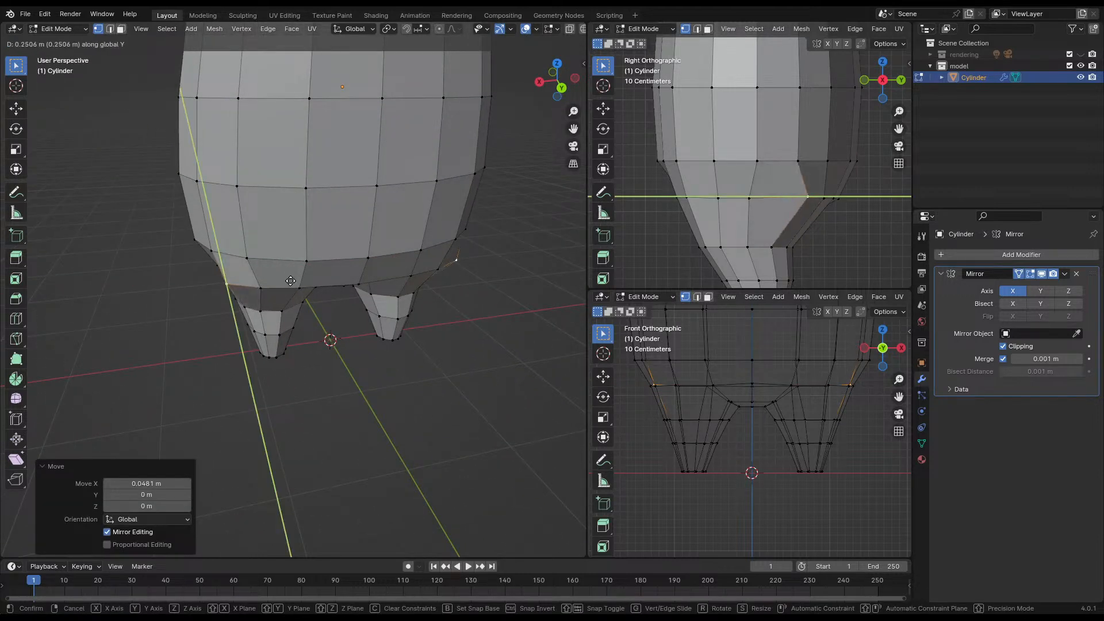
{"action": "left_click", "coordinate": [227, 288]}
- Shift the rear outer hip vertex slightly forward along Y and save the file
{"action": "middle_click_drag", "start_coordinate": [226, 288], "coordinate": [338, 263]}
{"action": "key", "text": "g"}
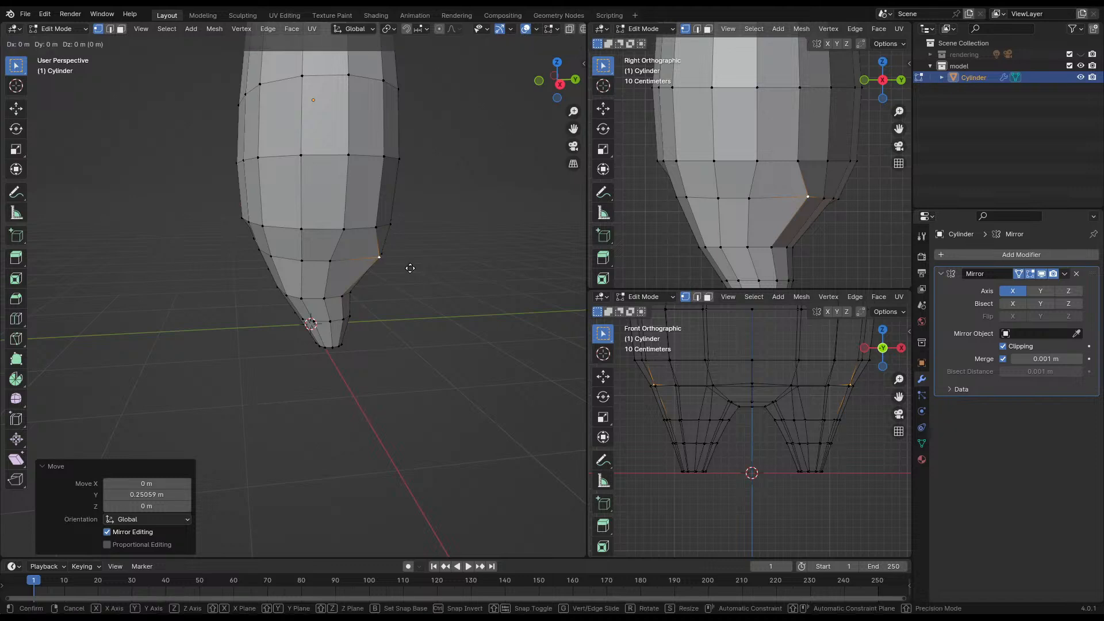
{"action": "key", "text": "y"}
{"action": "left_click", "coordinate": [362, 261]}
{"action": "middle_click_drag", "start_coordinate": [363, 261], "coordinate": [285, 239]}
{"action": "key", "text": "ctrl+s"}
- Add an unslid edge loop around the top of the legs, just below the hip loop
{"action": "key", "text": "ctrl+r"}
{"action": "left_click", "coordinate": [279, 263]}
{"action": "right_click", "coordinate": [279, 263]}
- Merge the new loop's surplus inner-leg vertices with the neighbouring crotch vertices using At Last, and save the file
{"action": "left_click", "coordinate": [282, 236]}
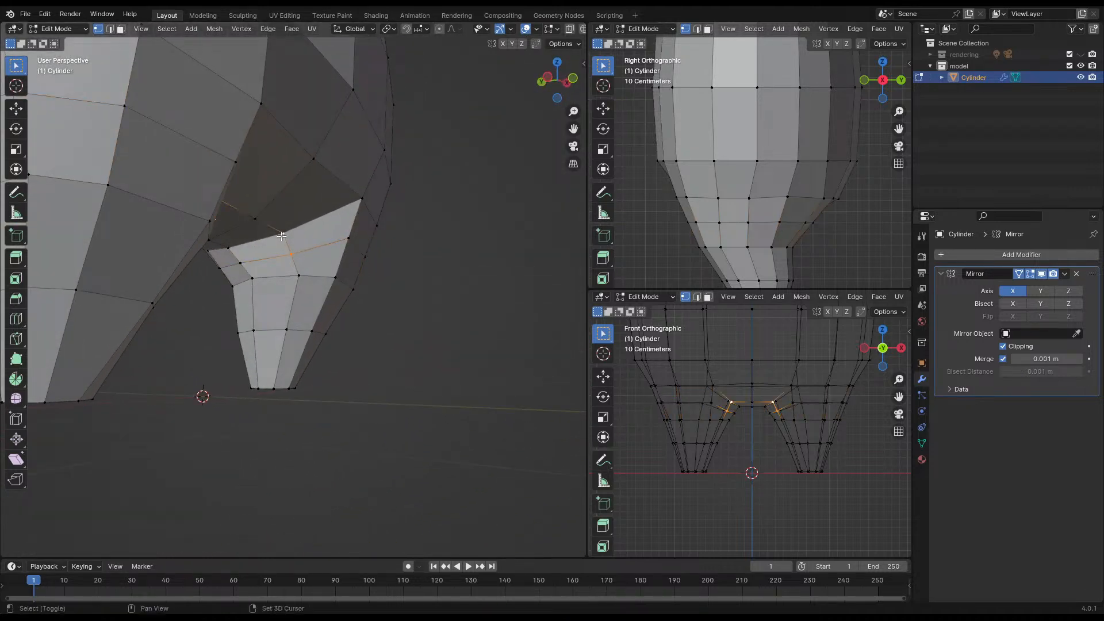
{"action": "key", "text": "m"}
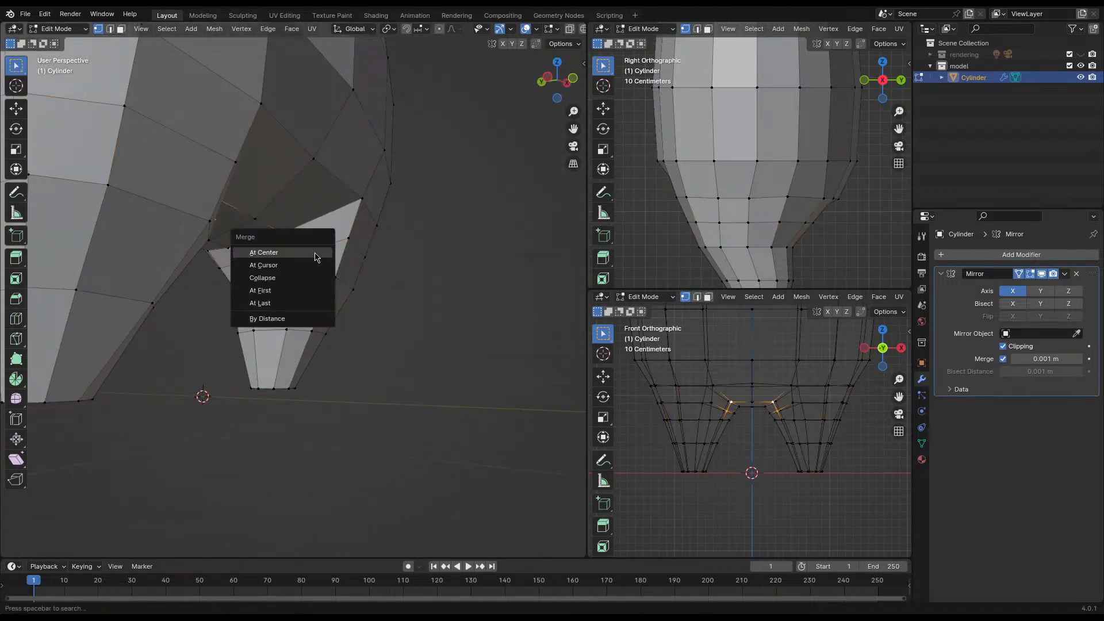
{"action": "left_click", "coordinate": [274, 304]}
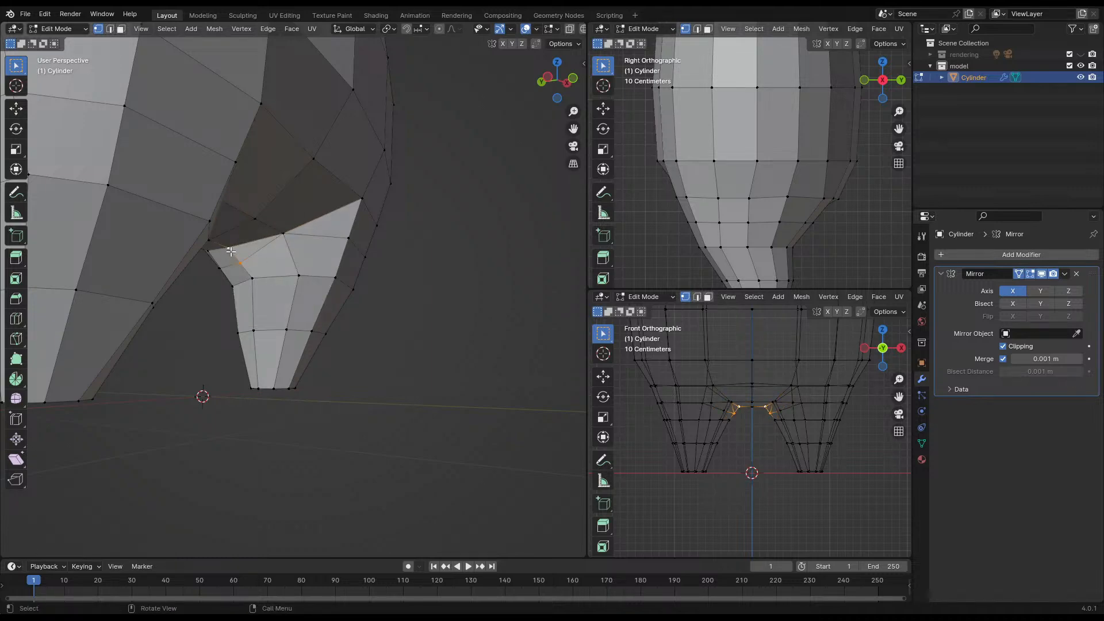
{"action": "key", "text": "m"}
{"action": "left_click", "coordinate": [231, 252]}
{"action": "middle_click_drag", "start_coordinate": [285, 262], "coordinate": [254, 233]}
{"action": "left_click", "coordinate": [245, 205], "text": "shift"}
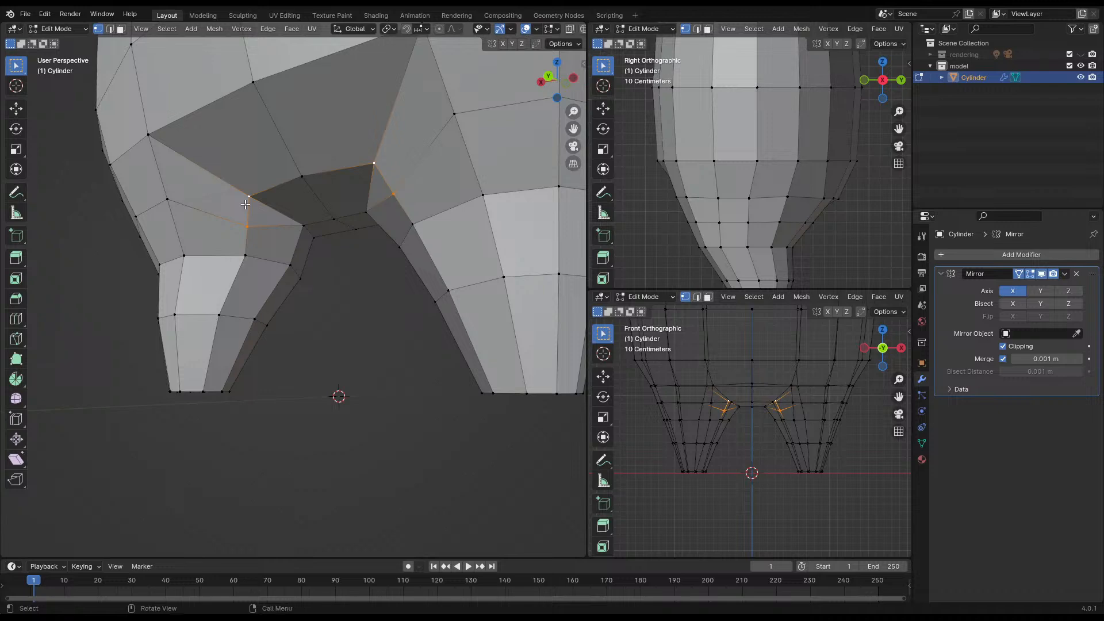
{"action": "key", "text": "m"}
{"action": "left_click", "coordinate": [245, 204]}
{"action": "middle_click_drag", "start_coordinate": [216, 213], "coordinate": [394, 289]}
{"action": "key", "text": "ctrl+s"}
- Move the upper leg loop about 0.051 m backward and 0.026 m down, and adjust the position and size of the loop below it
{"action": "scroll", "coordinate": [347, 215], "scroll_direction": "down", "scroll_amount": 3}
{"action": "left_click", "coordinate": [320, 294], "text": "alt"}
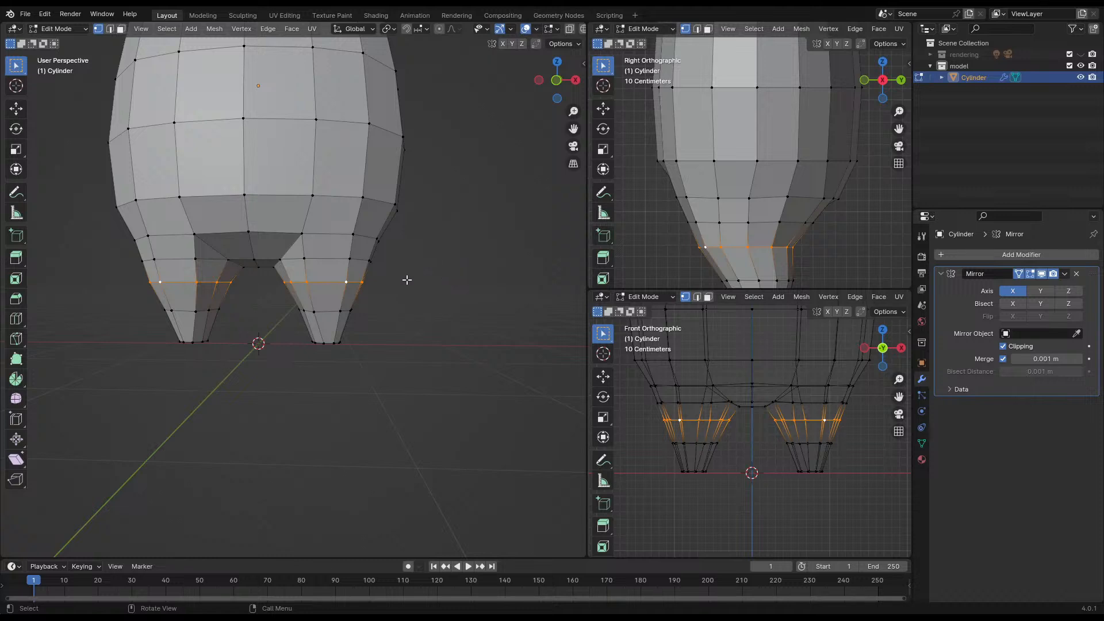
{"action": "key", "text": "g"}
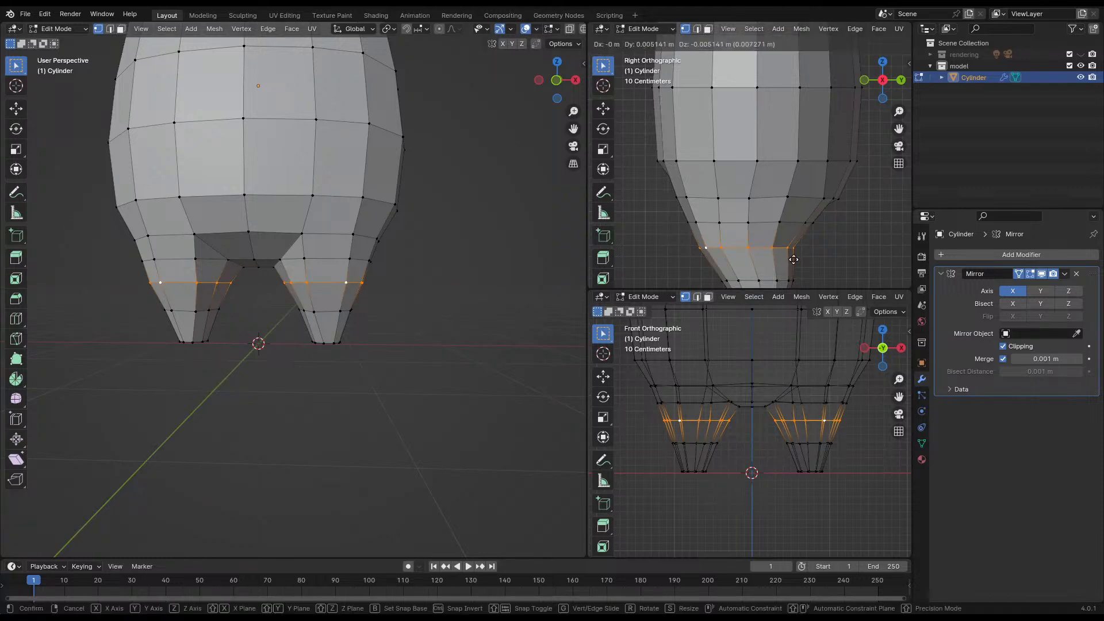
{"action": "left_click", "coordinate": [798, 262]}
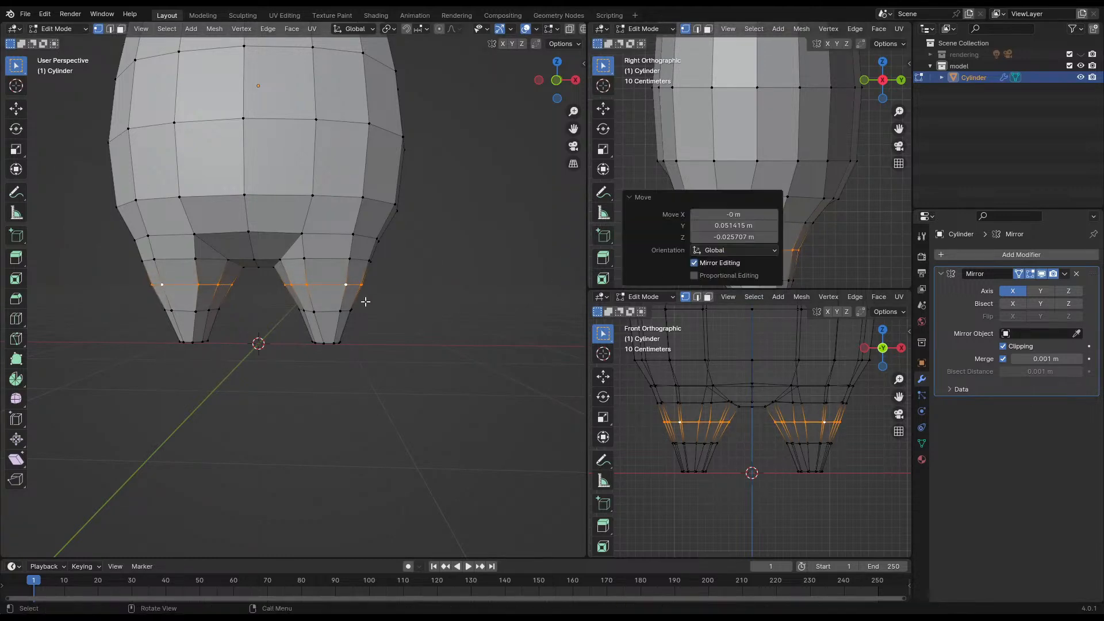
{"action": "key", "text": "g"}
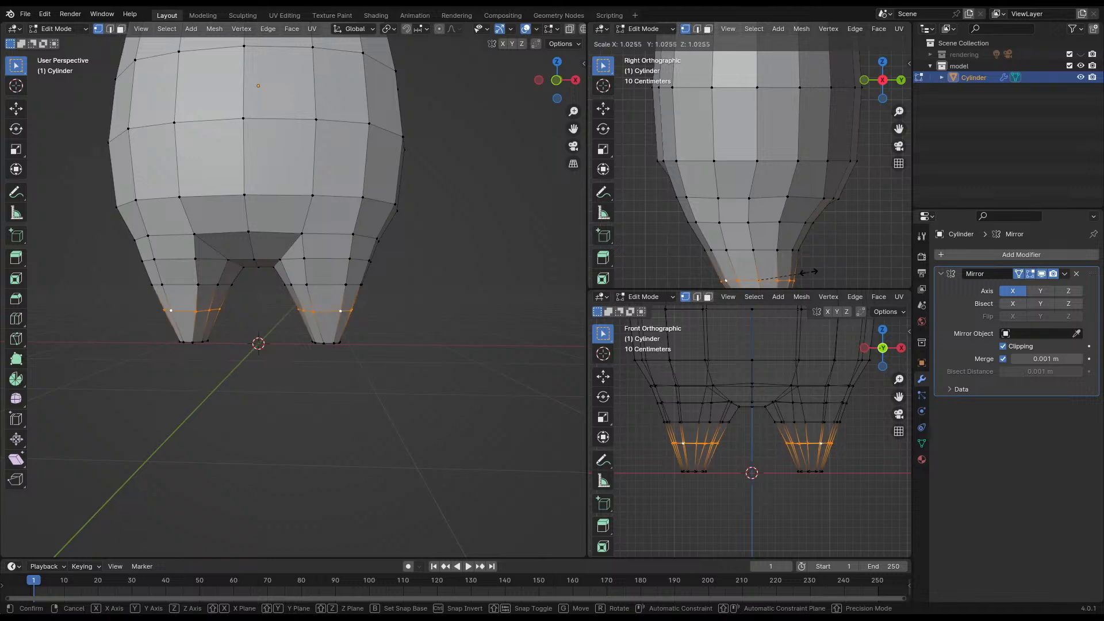
{"action": "left_click", "coordinate": [644, 281]}
- Scale the bottom leg loop up by a factor of 1.364
{"action": "left_click", "coordinate": [326, 344], "text": "alt"}
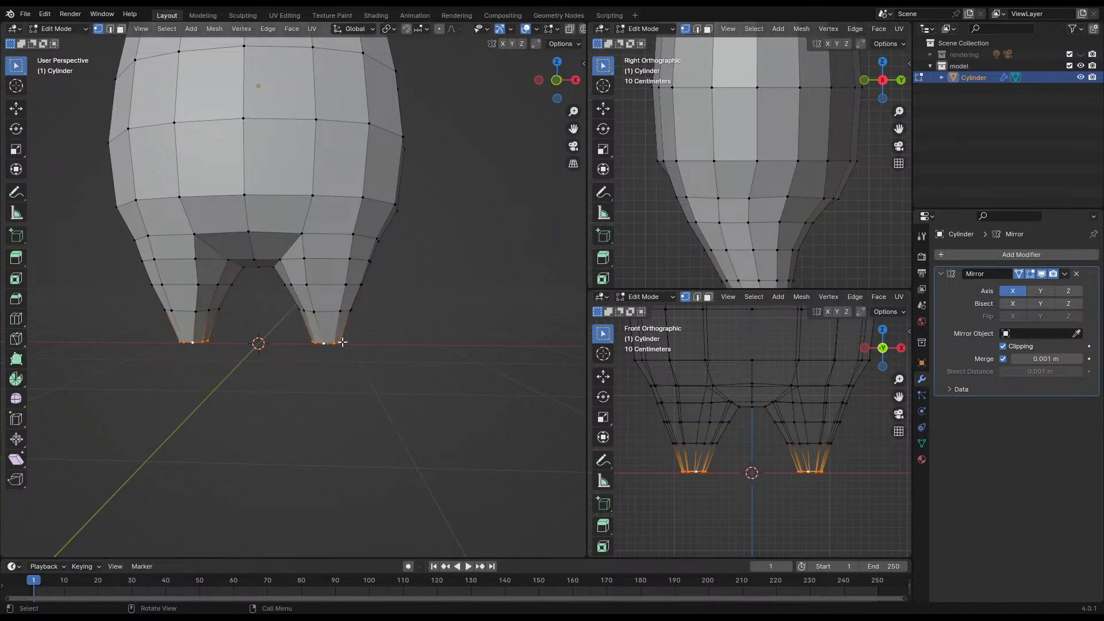
{"action": "key", "text": "s"}
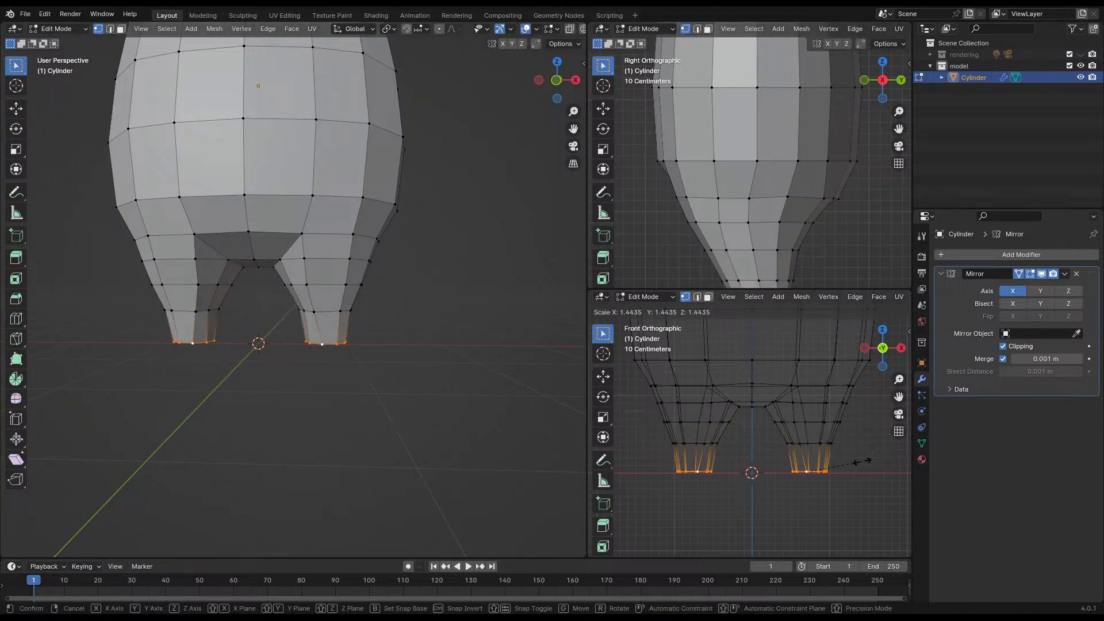
{"action": "left_click", "coordinate": [854, 460]}
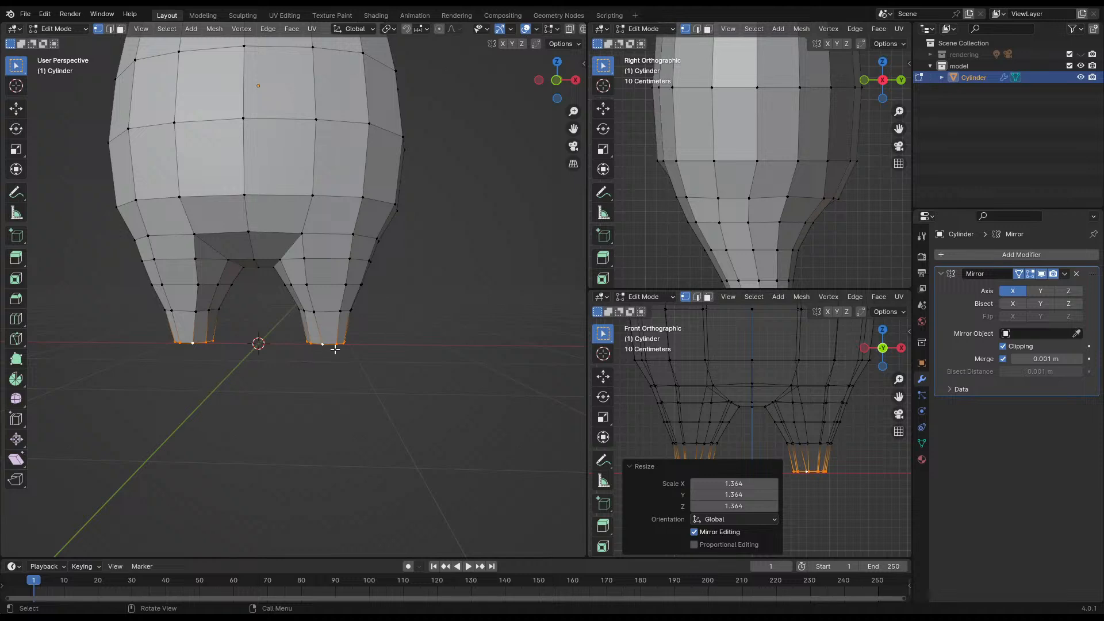
- Move the front vertex of the bottom leg loop about 0.059 m inward along X and save the file
{"action": "left_click", "coordinate": [324, 345]}
{"action": "key", "text": "g"}
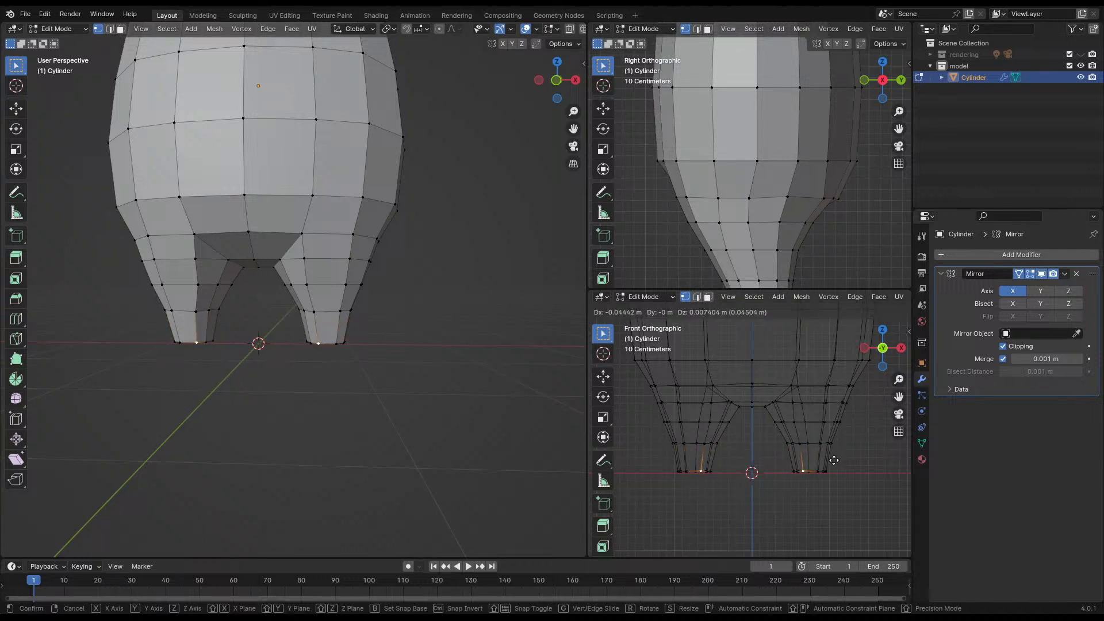
{"action": "left_click", "coordinate": [834, 461]}
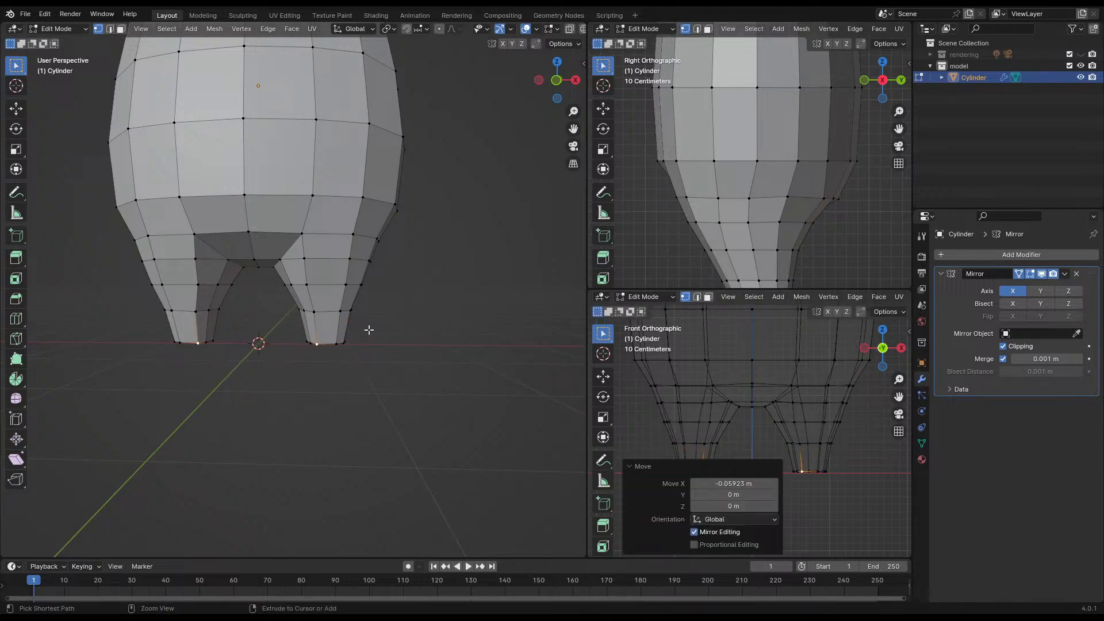
{"action": "key", "text": "ctrl+s"}
- Circle-select the vertices down the outer side of the leg and move them about 0.109 m outward along X
{"action": "left_click", "coordinate": [454, 294]}
{"action": "mouse_move", "coordinate": [453, 293]}
{"action": "middle_mouse_down"}
{"action": "mouse_move", "coordinate": [322, 293]}
{"action": "mouse_move", "coordinate": [432, 294]}
{"action": "middle_mouse_up"}
{"action": "scroll", "coordinate": [293, 292], "scroll_direction": "down", "scroll_amount": 6}
{"action": "middle_click_drag", "start_coordinate": [429, 292], "coordinate": [416, 292]}
{"action": "scroll", "coordinate": [290, 292], "scroll_direction": "up", "scroll_amount": 5}
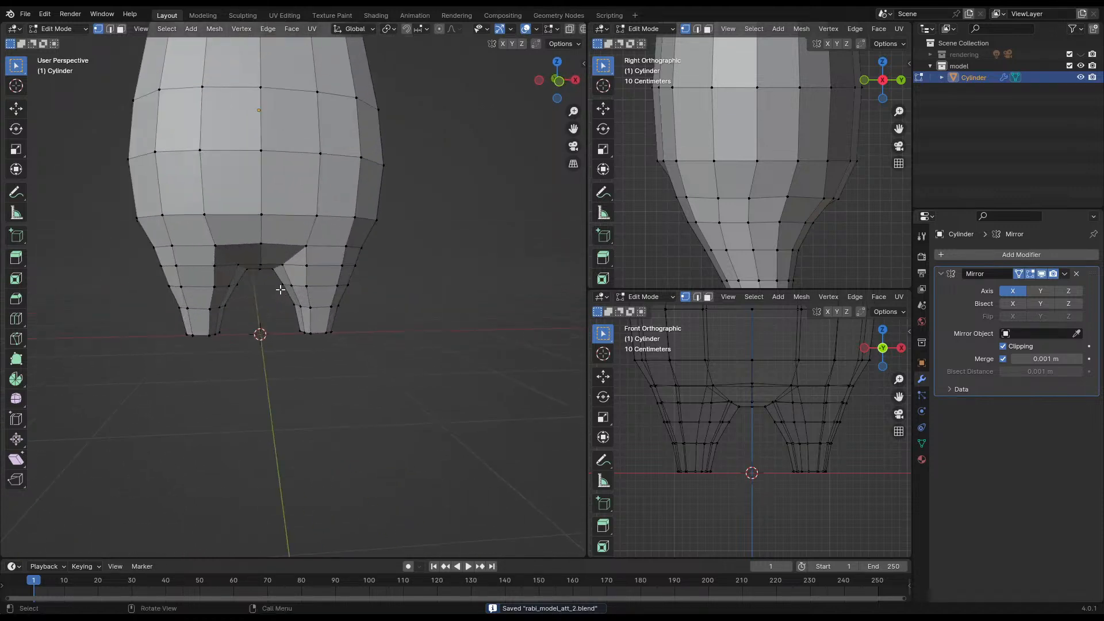
{"action": "middle_click_drag", "start_coordinate": [343, 290], "coordinate": [326, 287]}
{"action": "key", "text": "c"}
{"action": "left_click_drag", "start_coordinate": [362, 253], "coordinate": [345, 340]}
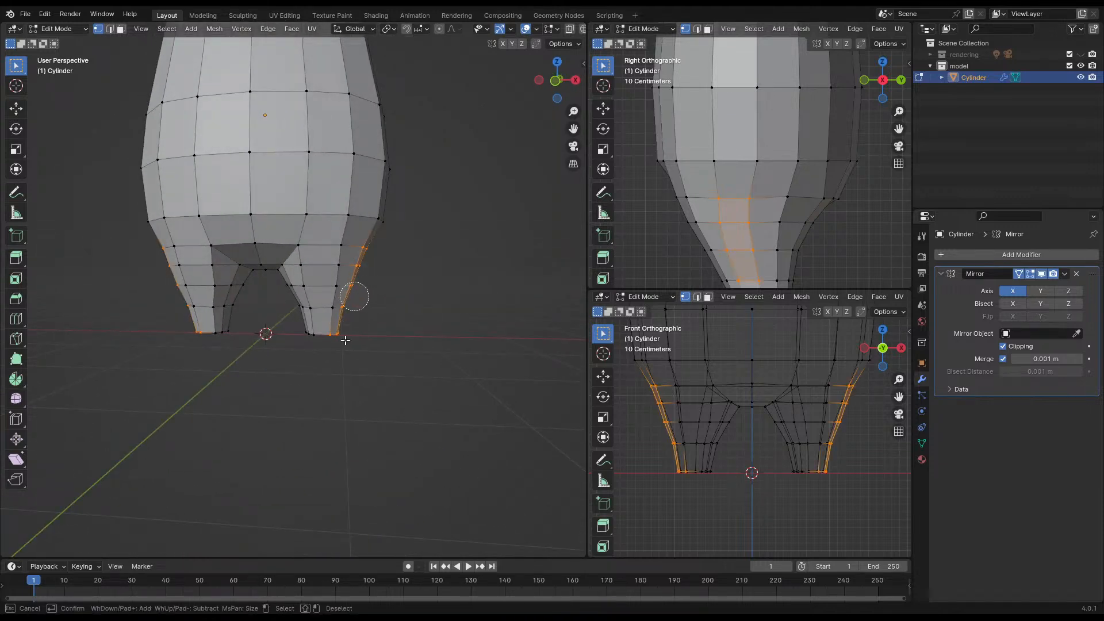
{"action": "right_click", "coordinate": [355, 329]}
{"action": "middle_click_drag", "start_coordinate": [394, 296], "coordinate": [406, 291]}
{"action": "key", "text": "g"}
{"action": "key", "text": "x"}
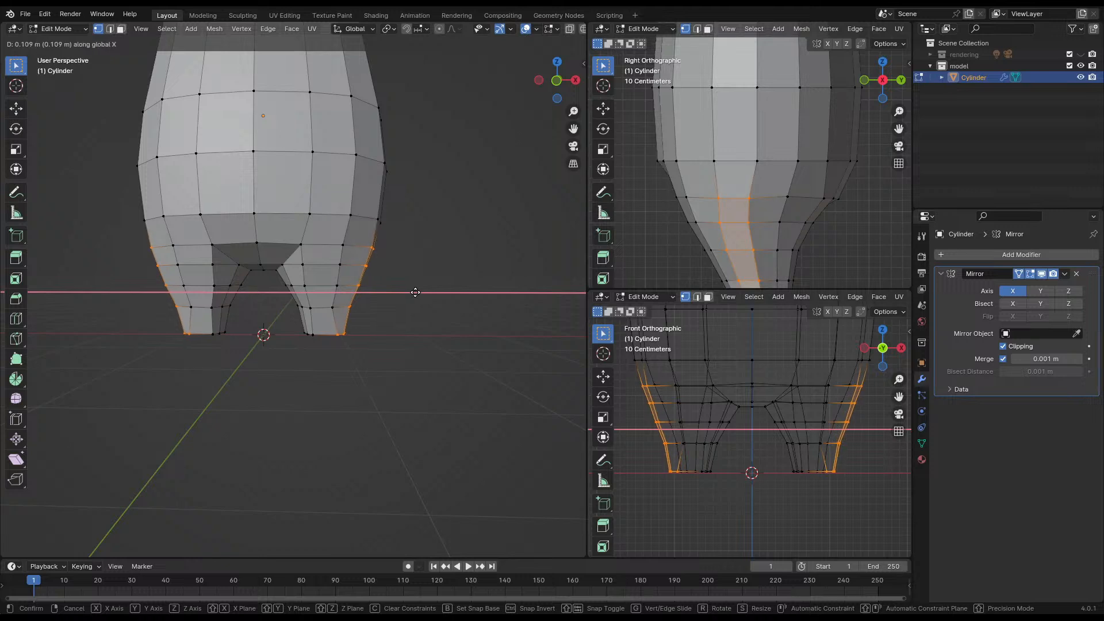
{"action": "left_click", "coordinate": [415, 292]}
- Circle-select the outer vertices of the bottom leg loop, move them inward along X, and save the file
{"action": "left_click", "coordinate": [346, 337]}
{"action": "key", "text": "c"}
{"action": "left_click", "coordinate": [341, 338]}
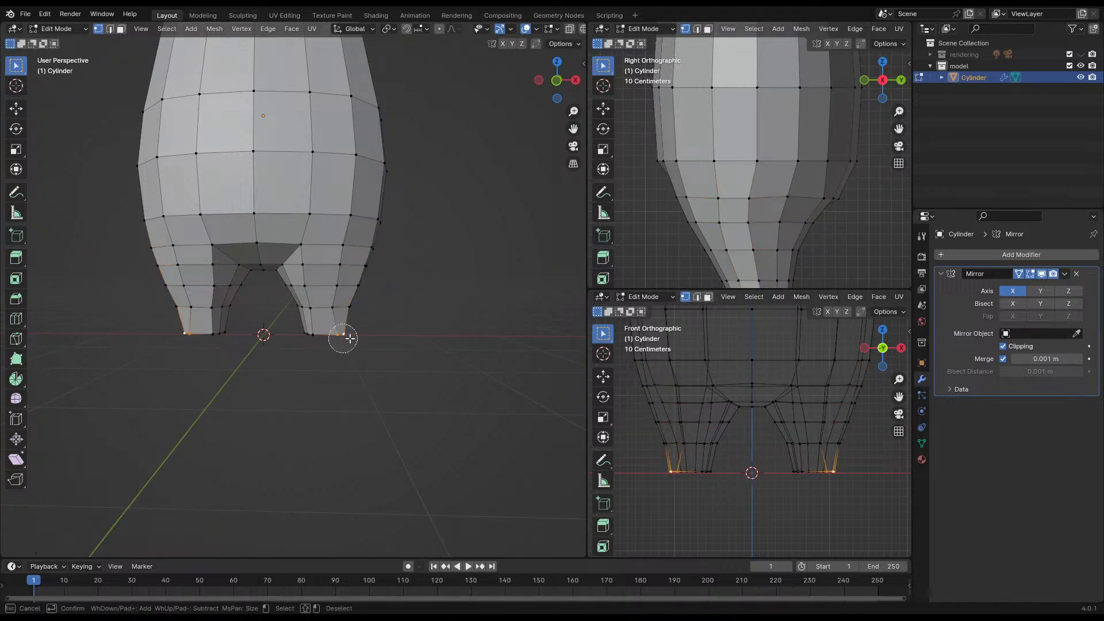
{"action": "right_click", "coordinate": [375, 344]}
{"action": "middle_click_drag", "start_coordinate": [372, 342], "coordinate": [439, 345]}
{"action": "key", "text": "g"}
{"action": "key", "text": "x"}
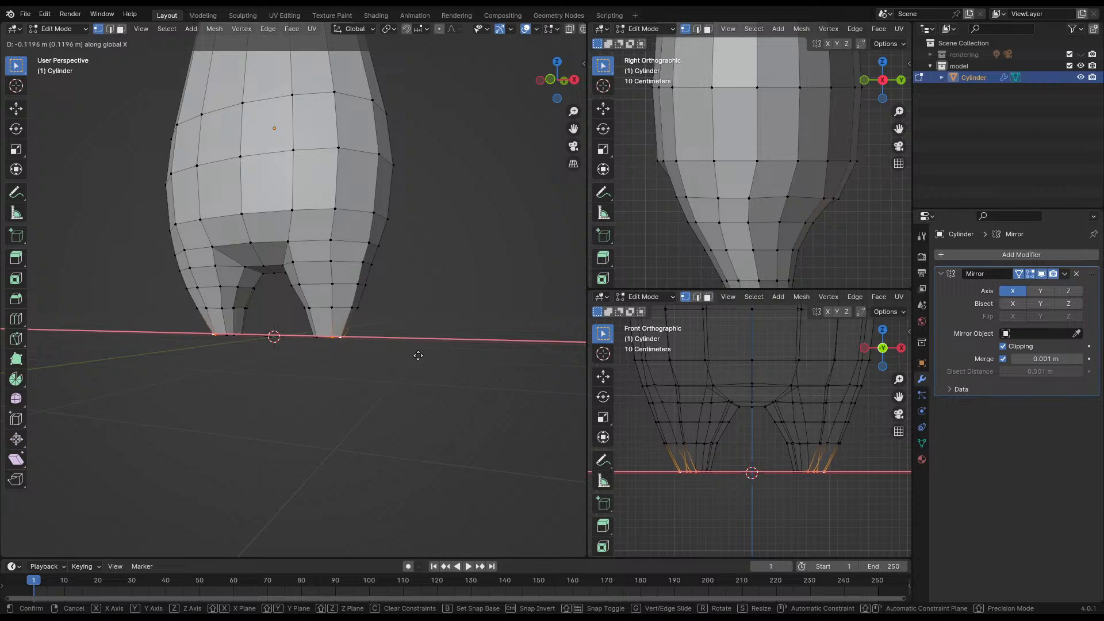
{"action": "left_click", "coordinate": [357, 350]}
{"action": "middle_click_drag", "start_coordinate": [357, 350], "coordinate": [387, 311]}
{"action": "key", "text": "alt+a"}
{"action": "key", "text": "ctrl+s"}
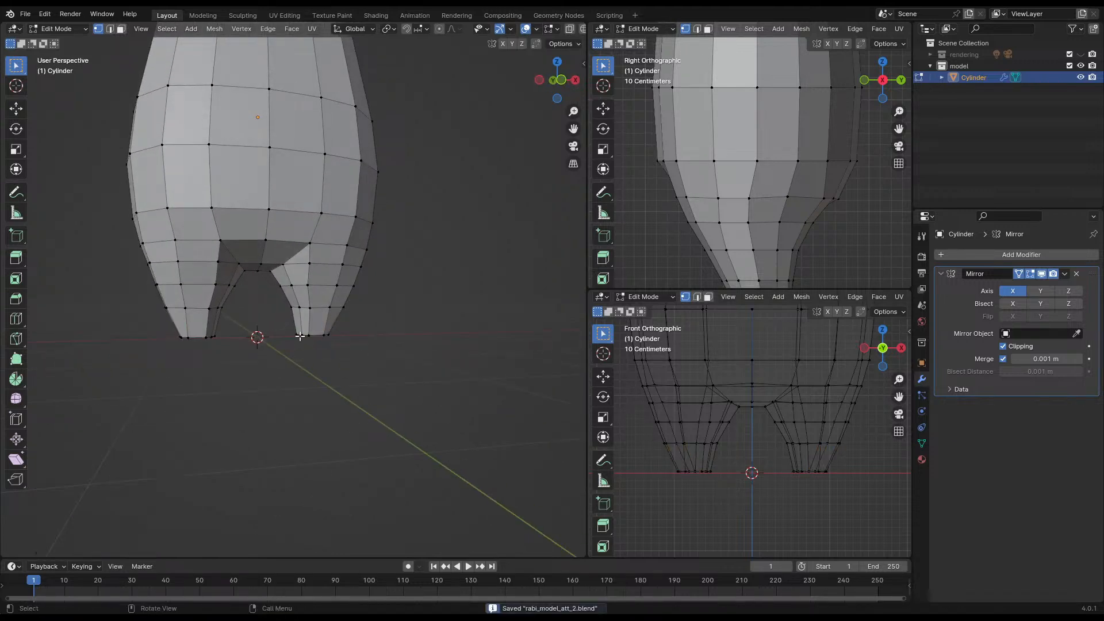
{"action": "scroll", "coordinate": [300, 304], "scroll_direction": "up", "scroll_amount": 4}
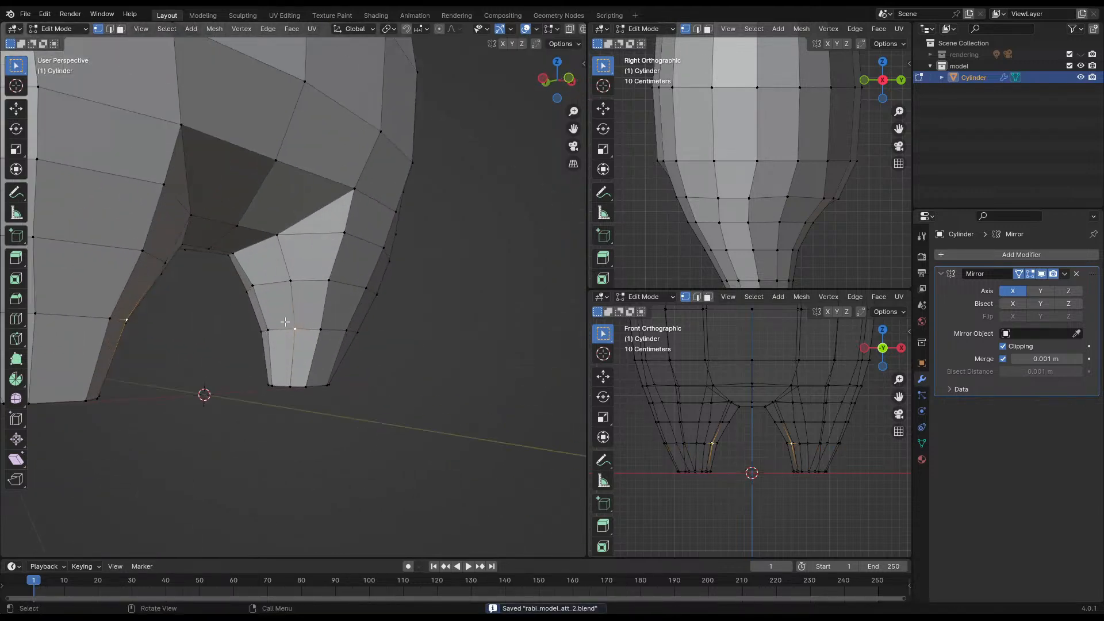
{"action": "key", "text": "c"}
{"action": "left_click_drag", "start_coordinate": [292, 333], "coordinate": [273, 288]}
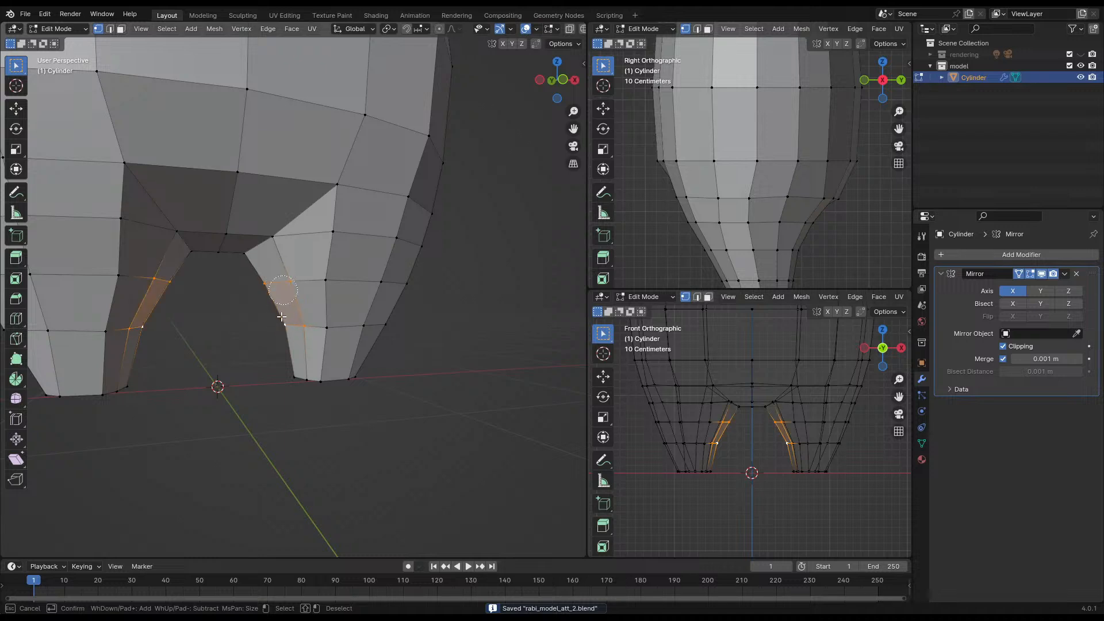
{"action": "right_click", "coordinate": [285, 322]}
{"action": "middle_click_drag", "start_coordinate": [245, 319], "coordinate": [302, 318]}
{"action": "key", "text": "c"}
{"action": "left_click_drag", "start_coordinate": [229, 337], "coordinate": [230, 285]}
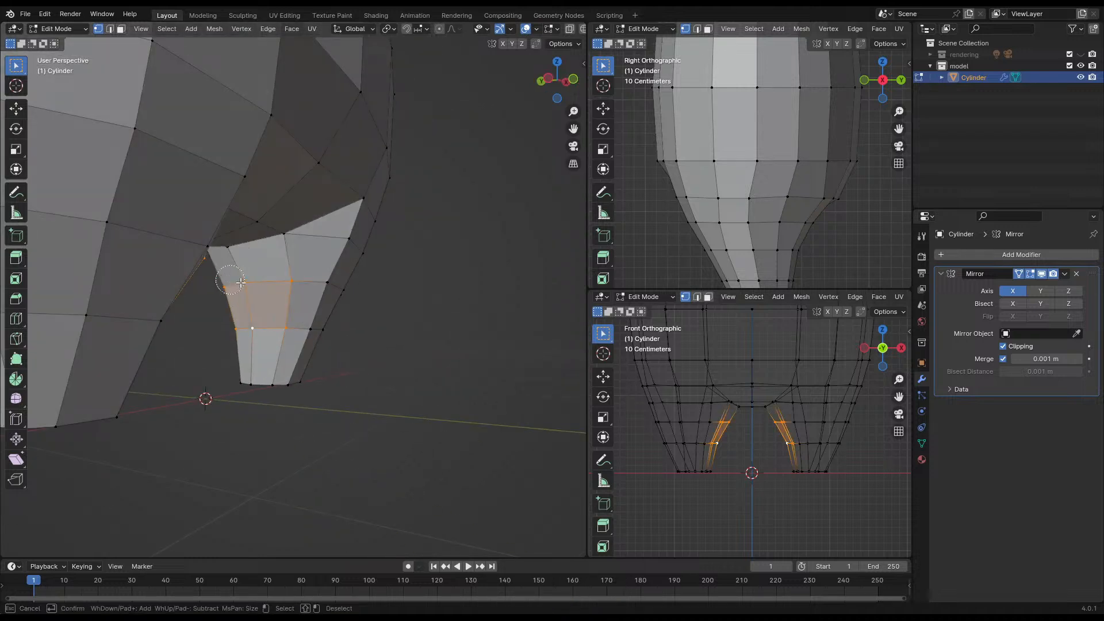
{"action": "right_click", "coordinate": [231, 285]}
{"action": "middle_click_drag", "start_coordinate": [236, 286], "coordinate": [158, 290]}
{"action": "key", "text": "c"}
{"action": "left_click", "coordinate": [158, 290]}
{"action": "right_click", "coordinate": [238, 298]}
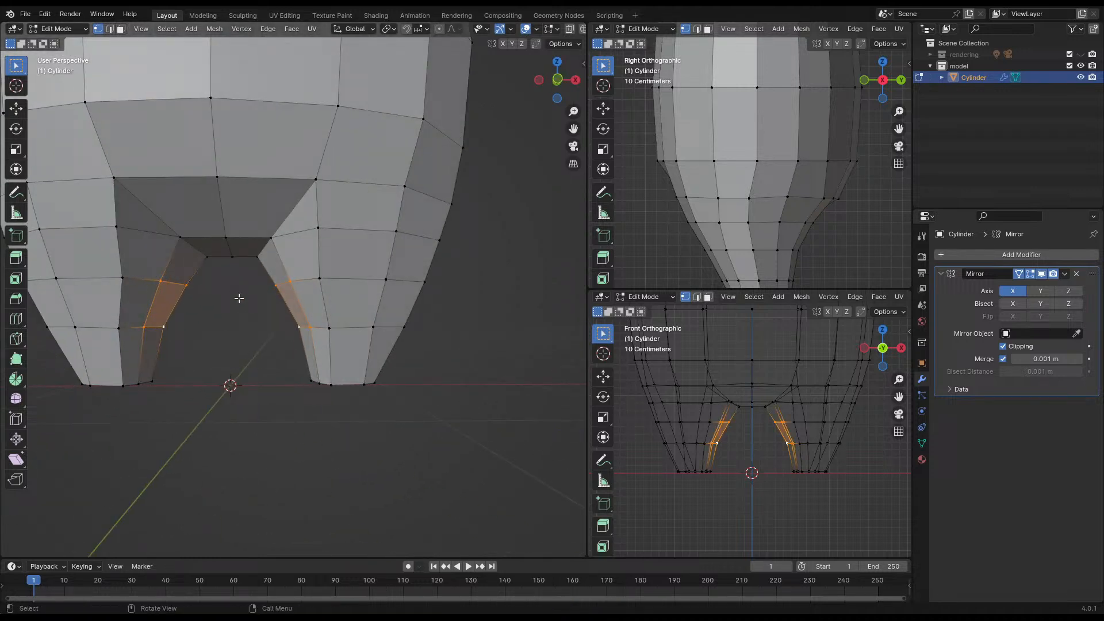
{"action": "key", "text": "g"}
{"action": "key", "text": "x"}
{"action": "right_click", "coordinate": [386, 309]}
- Circle-select the inner vertices of the upper leg loop and move them about 0.074 m outward along X
{"action": "left_click", "coordinate": [287, 285]}
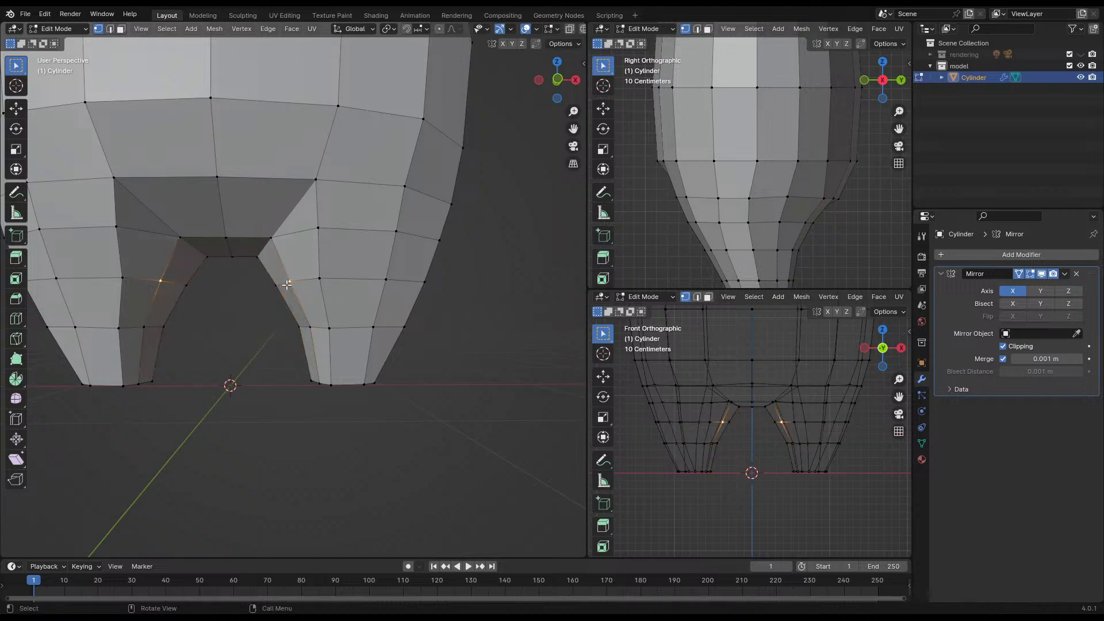
{"action": "mouse_move", "coordinate": [239, 298]}
{"action": "middle_mouse_down"}
{"action": "mouse_move", "coordinate": [224, 295]}
{"action": "mouse_move", "coordinate": [338, 301]}
{"action": "middle_mouse_up"}
{"action": "key", "text": "c"}
{"action": "left_click", "coordinate": [224, 295]}
{"action": "right_click", "coordinate": [223, 295]}
{"action": "key", "text": "g"}
{"action": "key", "text": "x"}
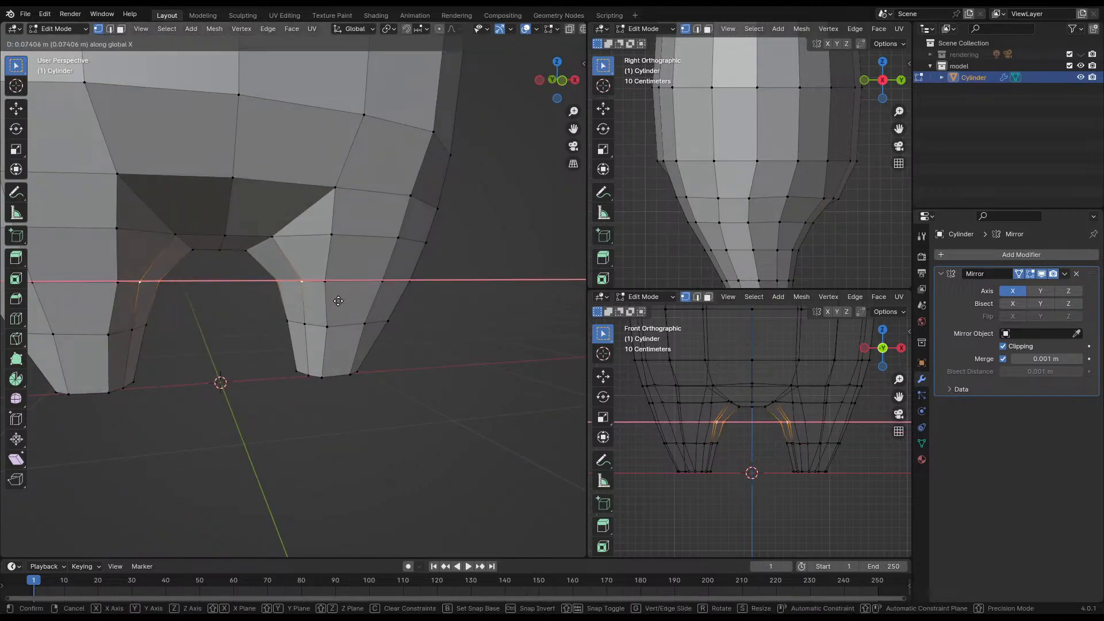
{"action": "left_click", "coordinate": [338, 300]}
- Switch the body mesh to Object Mode and save the file
{"action": "scroll", "coordinate": [311, 281], "scroll_direction": "down", "scroll_amount": 5}
{"action": "key", "text": "Tab"}
{"action": "middle_click_drag", "start_coordinate": [419, 303], "coordinate": [388, 268]}
{"action": "key", "text": "ctrl+s"}
{"action": "scroll", "coordinate": [338, 299], "scroll_direction": "down", "scroll_amount": 3}
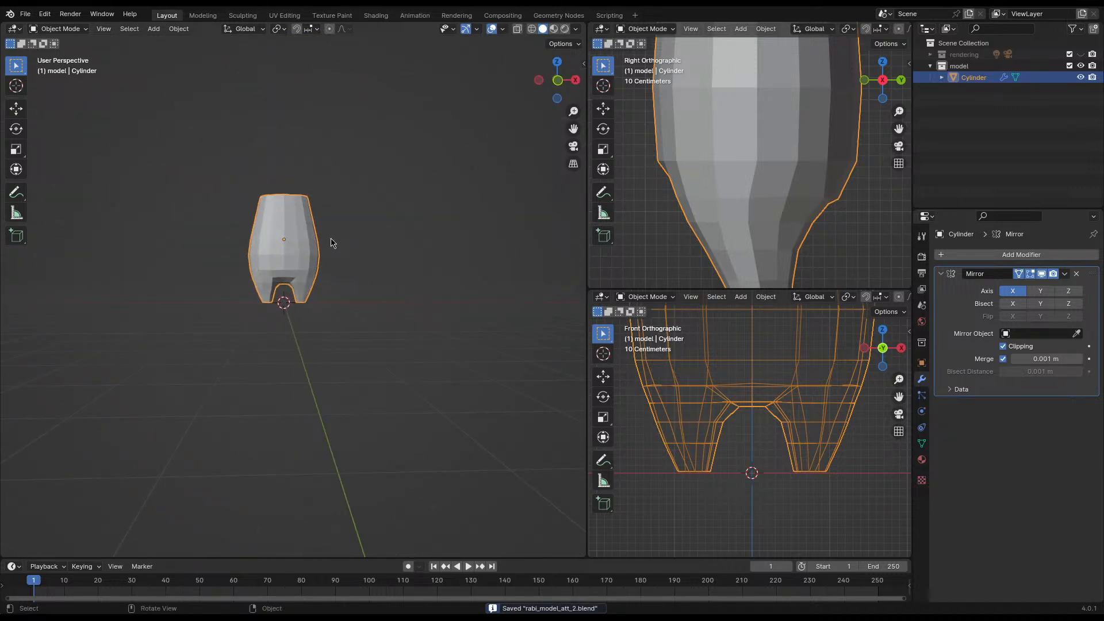
{"action": "scroll", "coordinate": [271, 230], "scroll_direction": "up", "scroll_amount": 4}
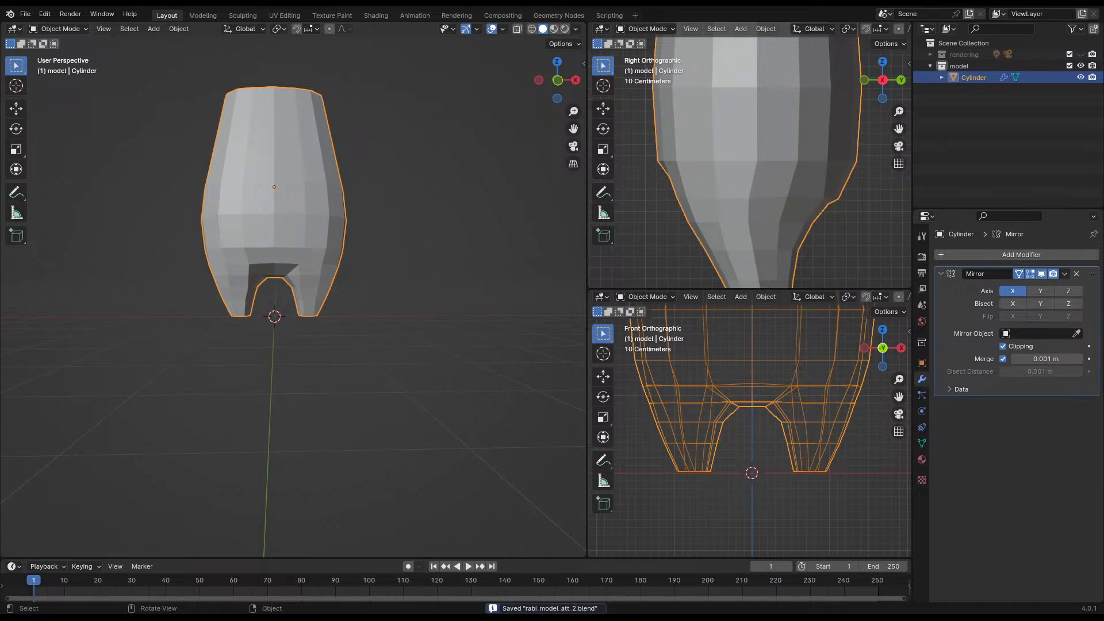
{"action": "left_click", "coordinate": [357, 184]}
{"action": "middle_click_drag", "start_coordinate": [357, 184], "coordinate": [315, 334]}
{"action": "scroll", "coordinate": [339, 380], "scroll_direction": "up", "scroll_amount": 5}
{"action": "scroll", "coordinate": [348, 410], "scroll_direction": "down", "scroll_amount": 3}
{"action": "left_click", "coordinate": [264, 314]}
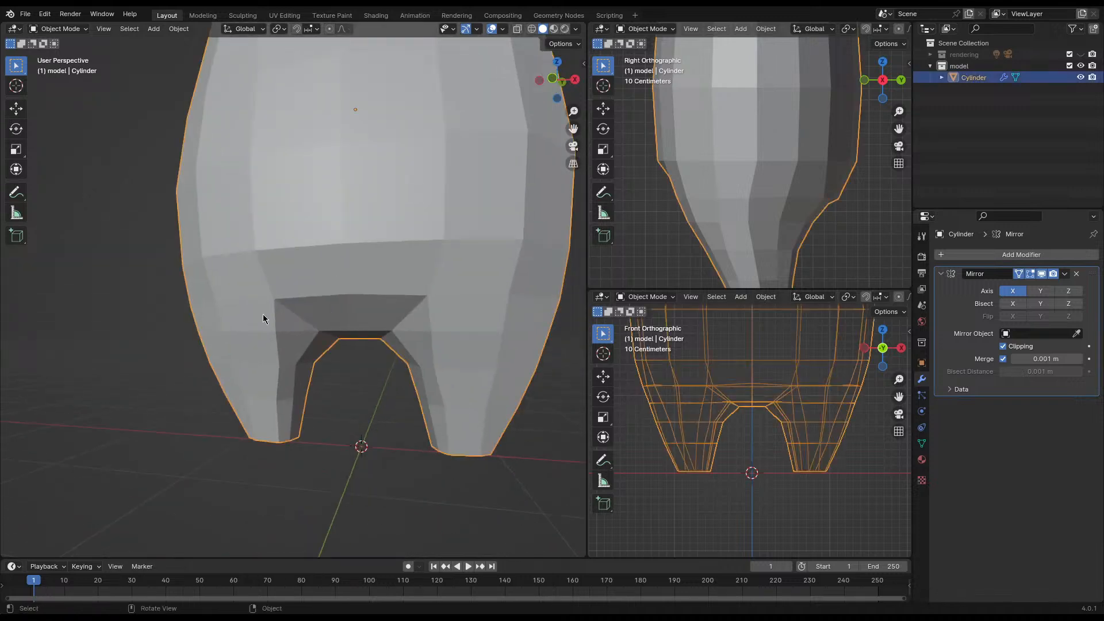
- Enter Edit Mode on the body mesh and add a horizontal loop cut around the upper torso
{"action": "key", "text": "Tab"}
{"action": "left_click", "coordinate": [319, 298], "text": "alt"}
{"action": "middle_click_drag", "start_coordinate": [340, 309], "coordinate": [273, 297]}
{"action": "scroll", "coordinate": [273, 297], "scroll_direction": "down", "scroll_amount": 4}
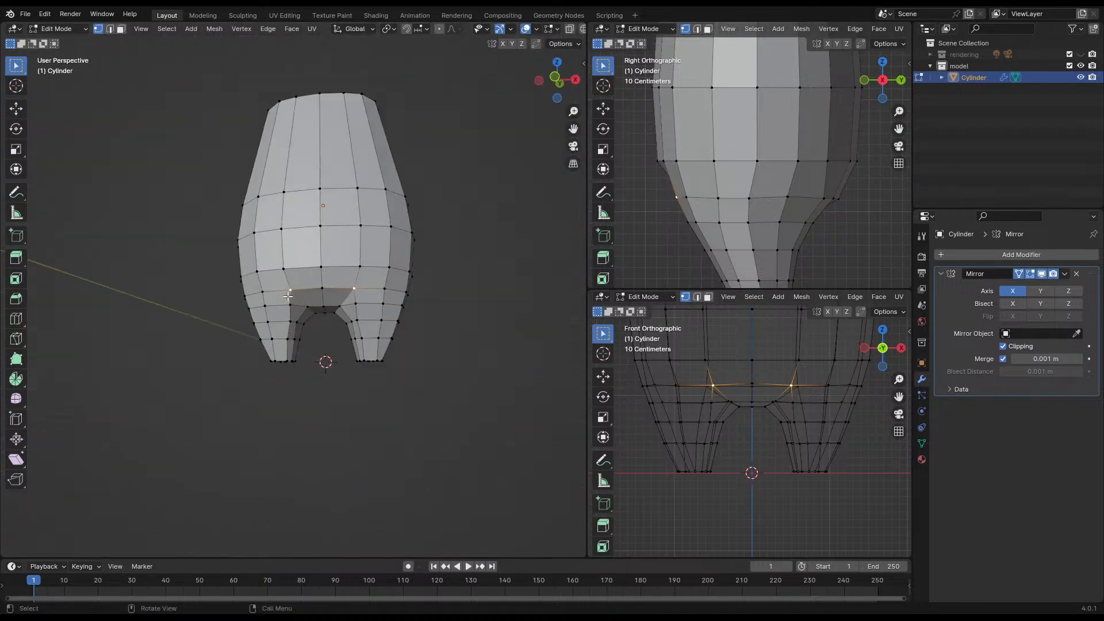
{"action": "middle_click_drag", "start_coordinate": [316, 241], "coordinate": [322, 273]}
{"action": "mouse_move", "coordinate": [322, 273]}
{"action": "middle_mouse_down", "text": "shift"}
{"action": "mouse_move", "coordinate": [312, 343]}
{"action": "mouse_move", "coordinate": [328, 283]}
{"action": "middle_mouse_up", "text": "shift"}
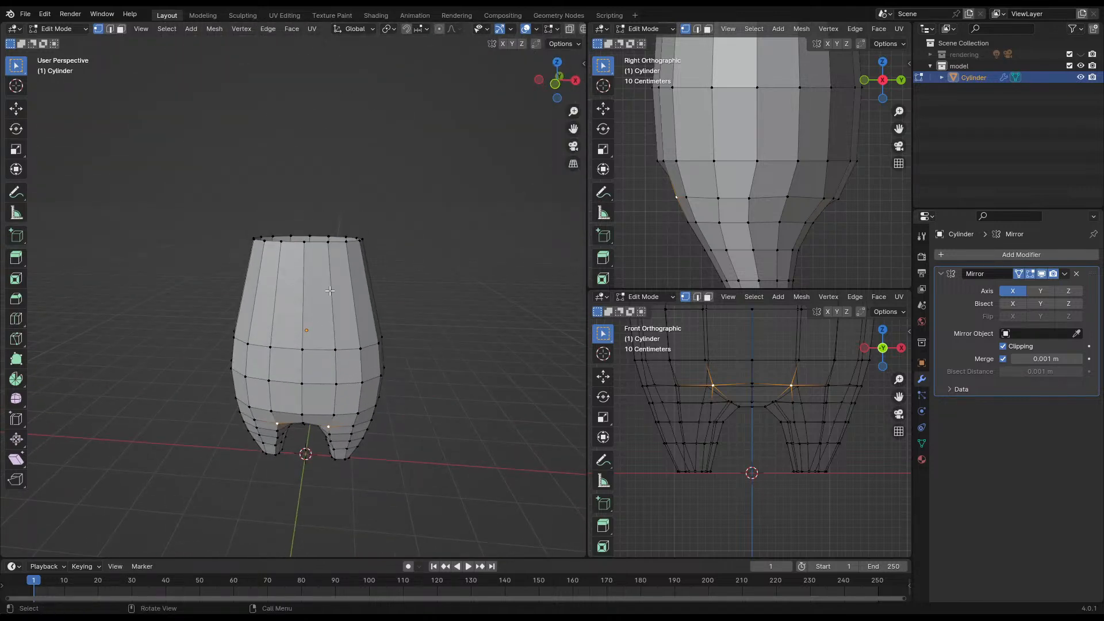
{"action": "key", "text": "ctrl+r"}
{"action": "left_click", "coordinate": [306, 295]}
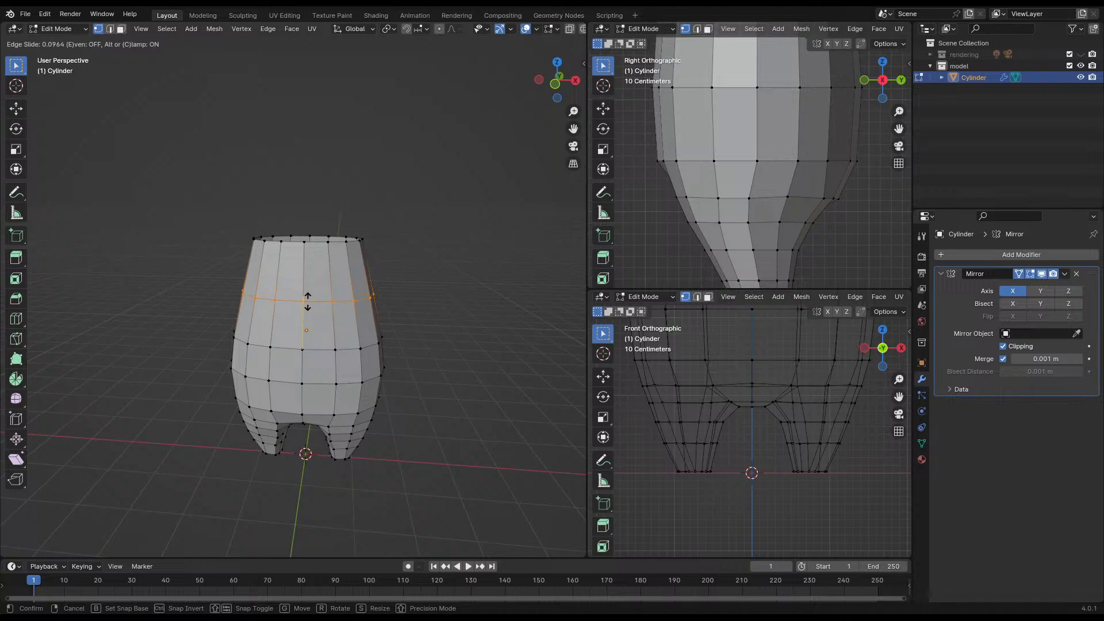
{"action": "left_click", "coordinate": [313, 304]}
- Select the torso's open top edge loop and move it down about 0.318 m along Z
{"action": "left_click", "coordinate": [320, 241], "text": "alt"}
{"action": "middle_click_drag", "start_coordinate": [352, 280], "coordinate": [366, 266]}
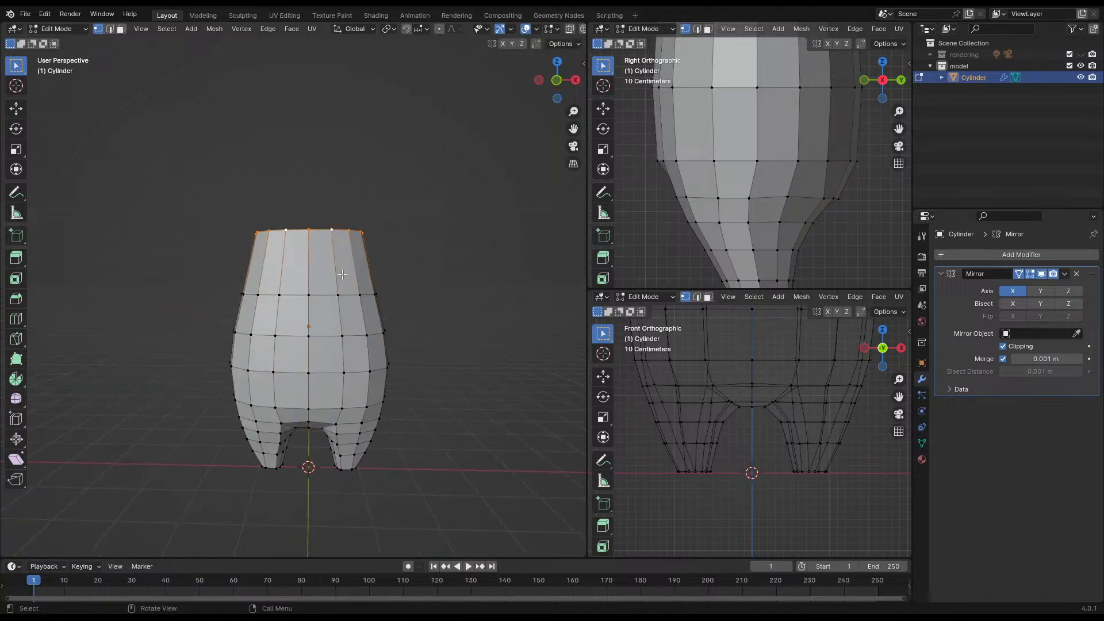
{"action": "key", "text": "g"}
{"action": "key", "text": "z"}
{"action": "left_click", "coordinate": [369, 284]}
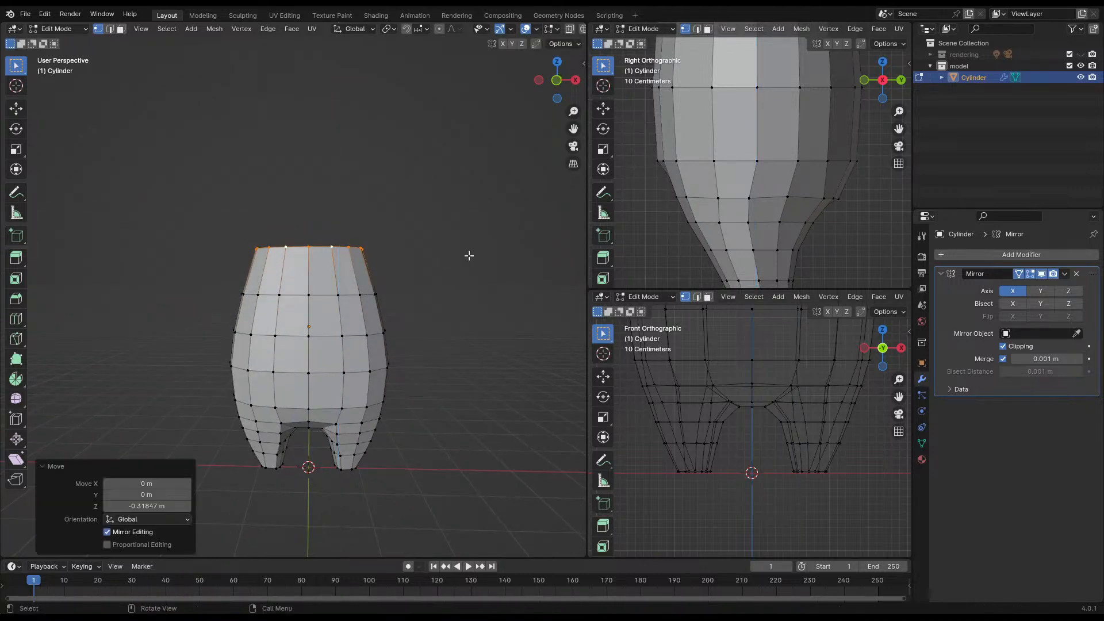
- Scale the top loop to about 0.824, move it about -0.092 m along X, and save the file
{"action": "key", "text": "s"}
{"action": "left_click", "coordinate": [442, 257]}
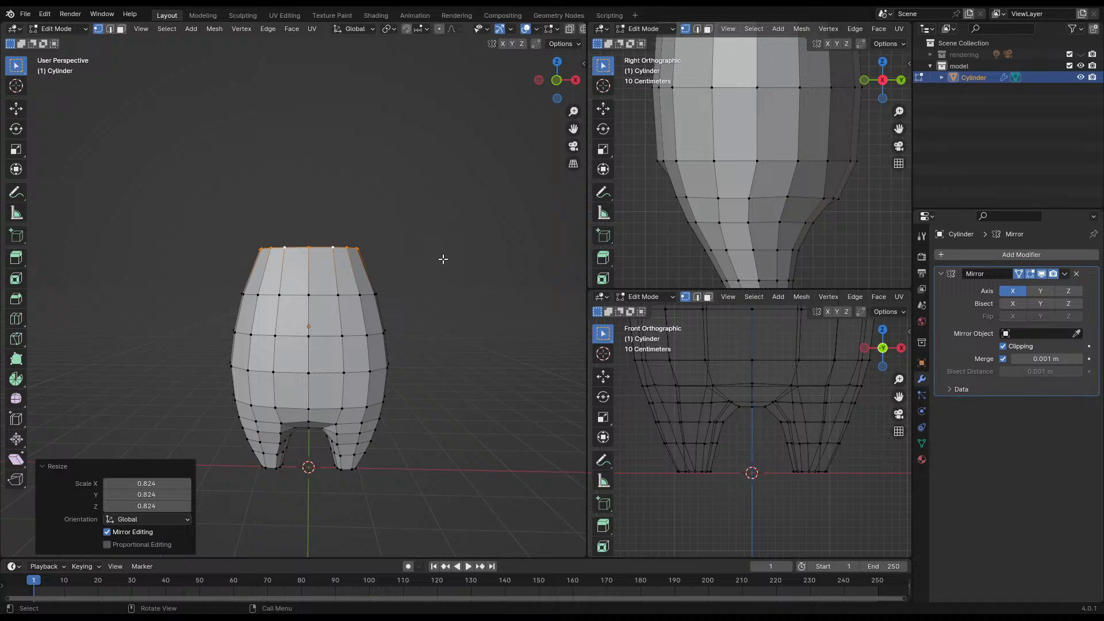
{"action": "key", "text": "g"}
{"action": "key", "text": "x"}
{"action": "left_click", "coordinate": [426, 258]}
{"action": "key", "text": "ctrl+s"}
- From the top view, extrude the torso's top edge loop and scale the new ring inward to form the shoulders
{"action": "middle_click_drag", "start_coordinate": [402, 261], "coordinate": [363, 351]}
{"action": "scroll", "coordinate": [316, 283], "scroll_direction": "up", "scroll_amount": 3}
{"action": "mouse_move", "coordinate": [353, 257]}
{"action": "middle_mouse_down"}
{"action": "mouse_move", "coordinate": [301, 287]}
{"action": "mouse_move", "coordinate": [334, 260]}
{"action": "middle_mouse_up"}
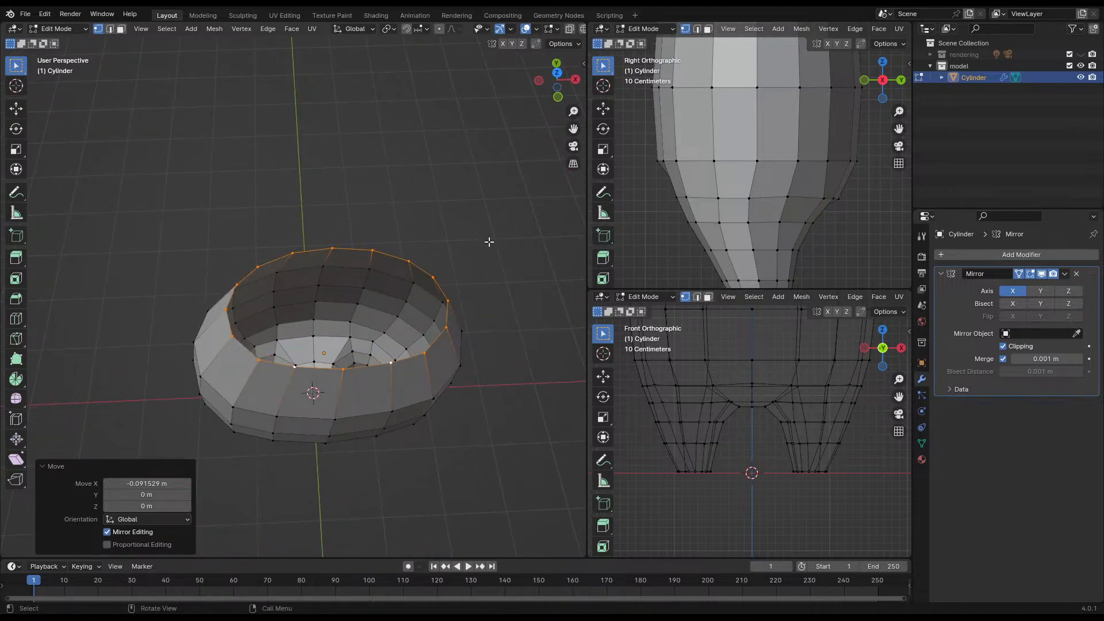
{"action": "key", "text": "KP_7"}
{"action": "scroll", "coordinate": [424, 246], "scroll_direction": "up", "scroll_amount": 5}
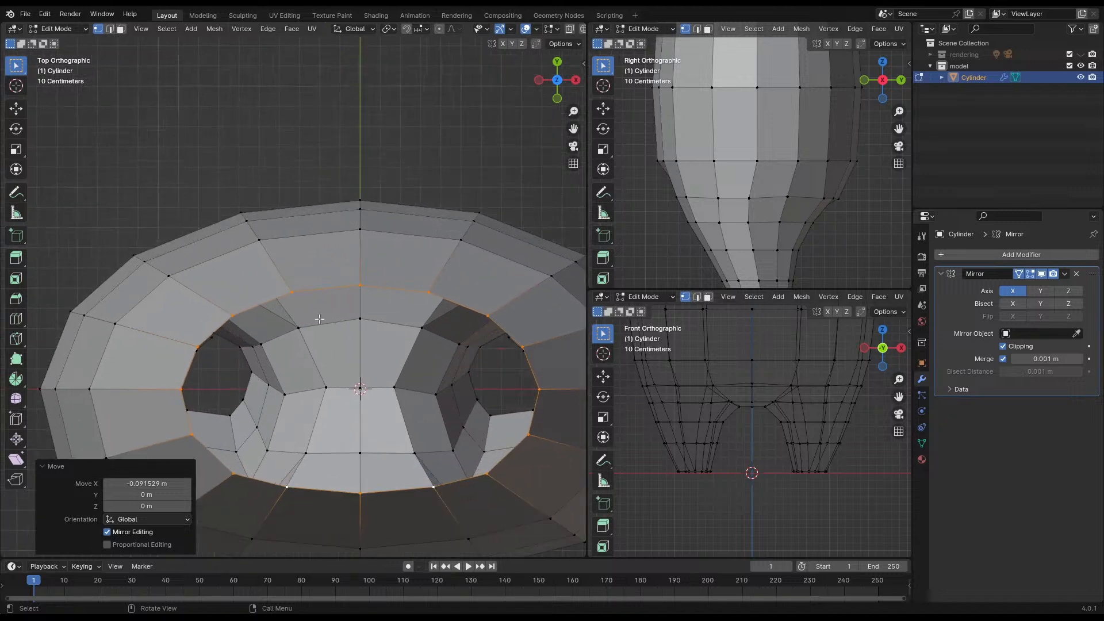
{"action": "key", "text": "g"}
{"action": "right_click", "coordinate": [524, 263]}
{"action": "key", "text": "x"}
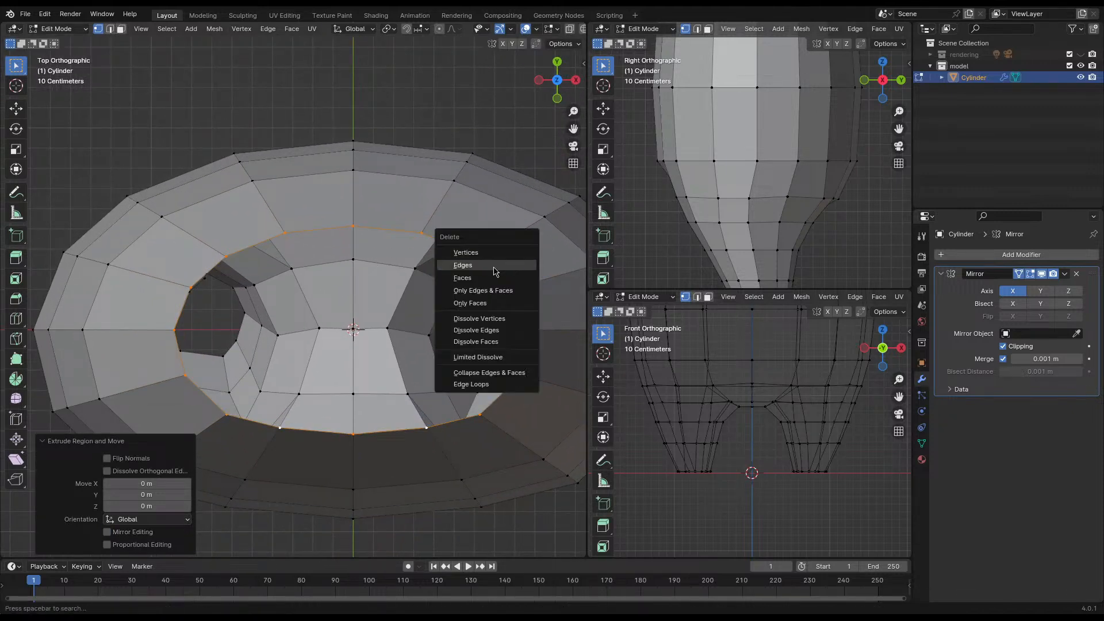
{"action": "key", "text": "Escape"}
{"action": "key", "text": "s"}
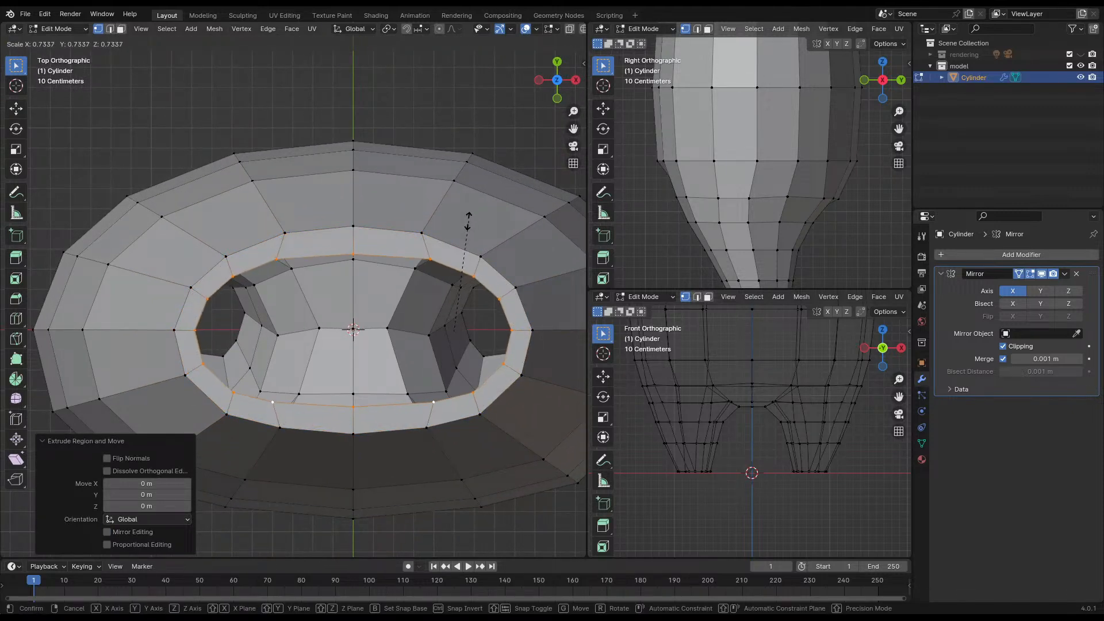
{"action": "left_click", "coordinate": [462, 226]}
- Move the inner shoulder ring about -0.185 m along X to narrow the neck opening, and save the file
{"action": "key", "text": "g"}
{"action": "key", "text": "x"}
{"action": "left_click", "coordinate": [426, 229]}
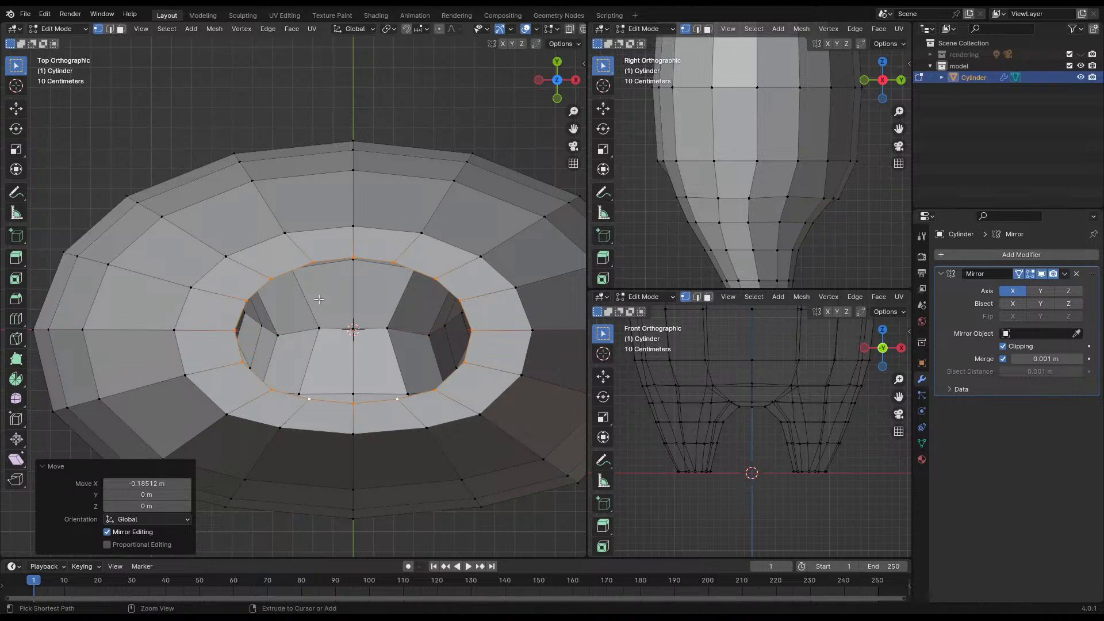
{"action": "key", "text": "ctrl+s"}
- Select the outer shoulder edge loop and lower it slightly along Z so the shoulders slope
{"action": "middle_click_drag", "start_coordinate": [423, 228], "coordinate": [365, 274]}
{"action": "scroll", "coordinate": [402, 217], "scroll_direction": "down", "scroll_amount": 5}
{"action": "scroll", "coordinate": [345, 285], "scroll_direction": "up", "scroll_amount": 1}
{"action": "left_click", "coordinate": [298, 305], "text": "alt"}
{"action": "middle_click_drag", "start_coordinate": [299, 305], "coordinate": [380, 276]}
{"action": "key", "text": "g"}
{"action": "key", "text": "z"}
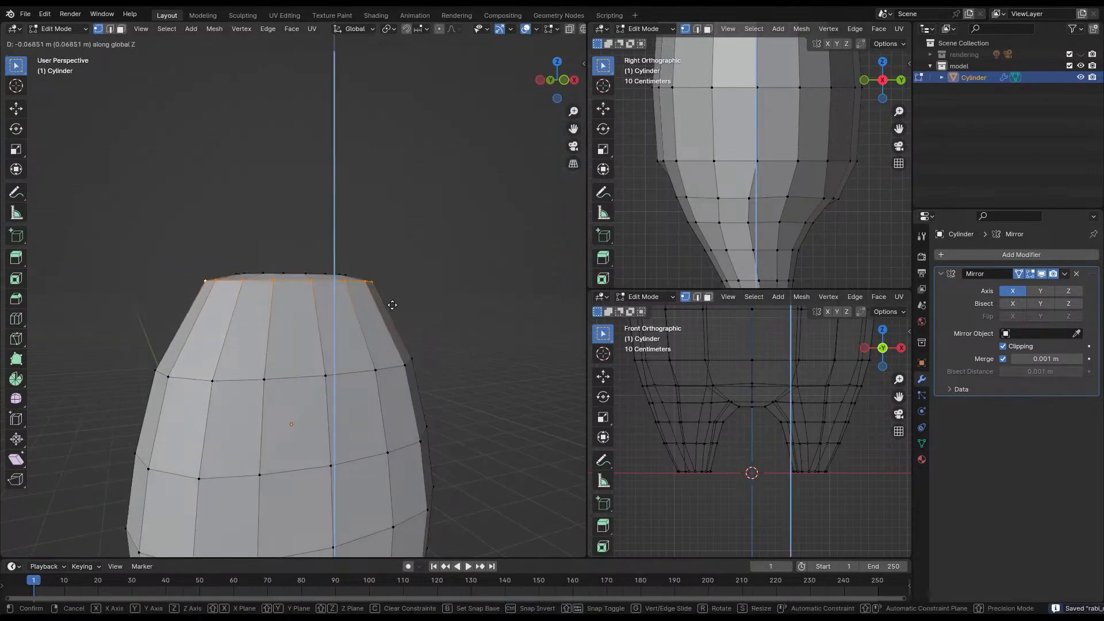
{"action": "left_click", "coordinate": [391, 298]}
{"action": "left_click", "coordinate": [433, 261]}
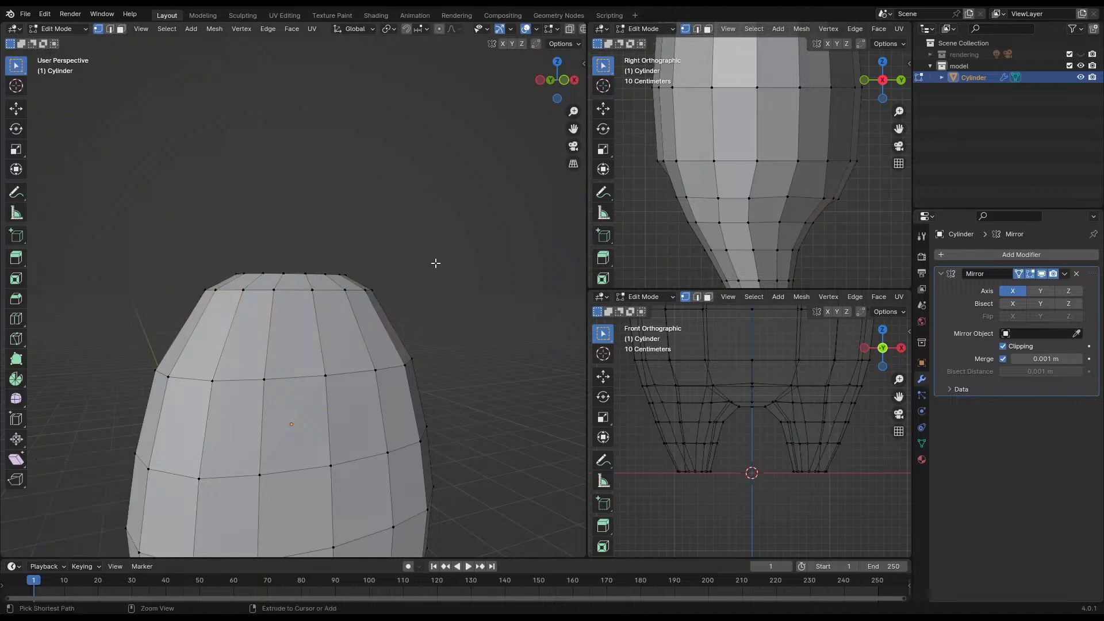
- Select the neck opening's edge loop and extrude it about 0.232 m up along Z
{"action": "middle_click_drag", "start_coordinate": [434, 261], "coordinate": [337, 310]}
{"action": "left_click", "coordinate": [350, 290], "text": "alt"}
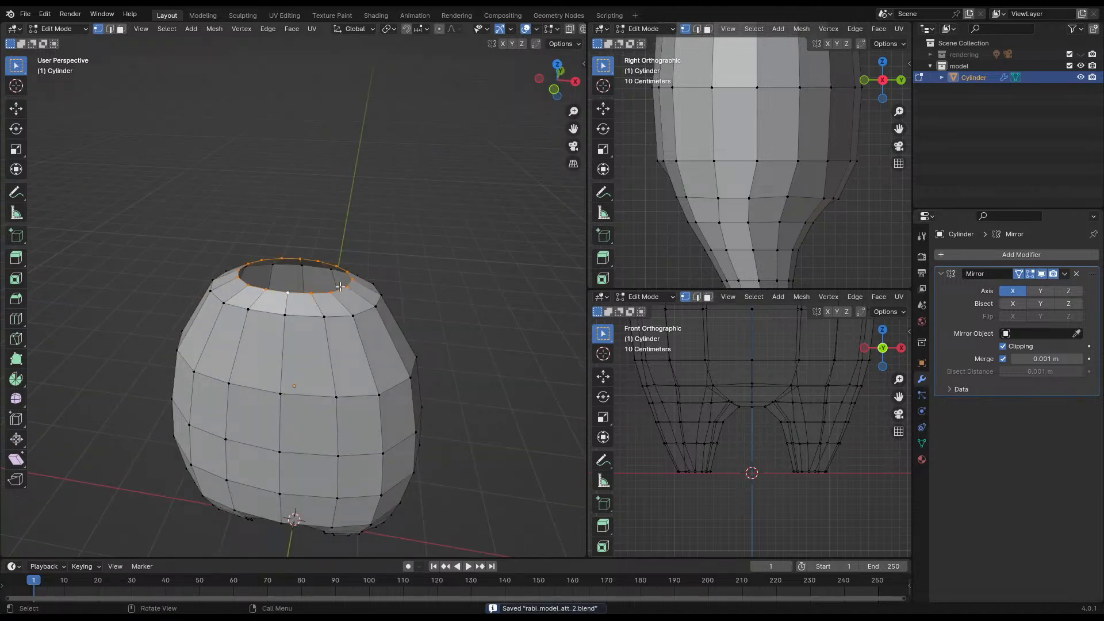
{"action": "middle_click_drag", "start_coordinate": [278, 303], "coordinate": [325, 262]}
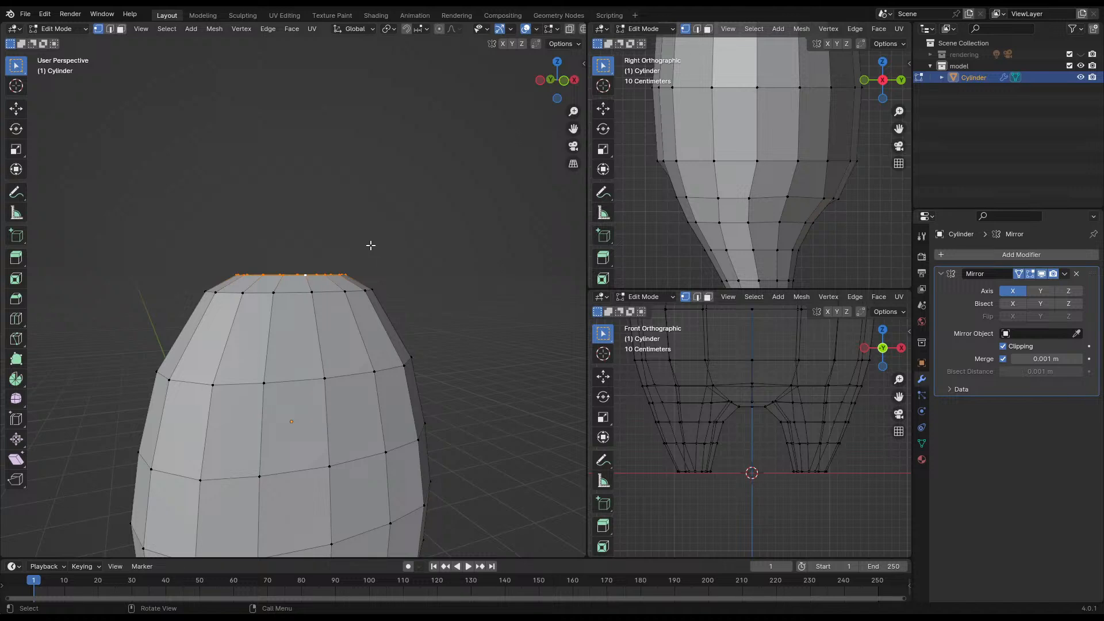
{"action": "key", "text": "e"}
{"action": "key", "text": "z"}
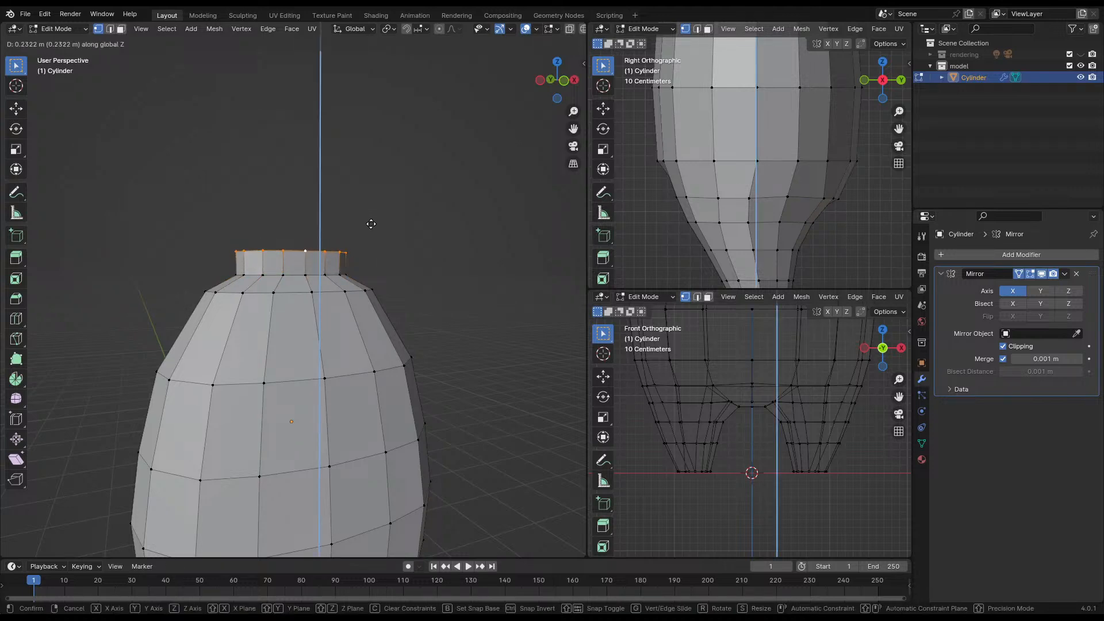
{"action": "left_click", "coordinate": [371, 224]}
- Set the pivot point to 3D Cursor and scale the extruded neck loop to about 2.009 in X and Y, excluding Z
{"action": "key", "text": "s"}
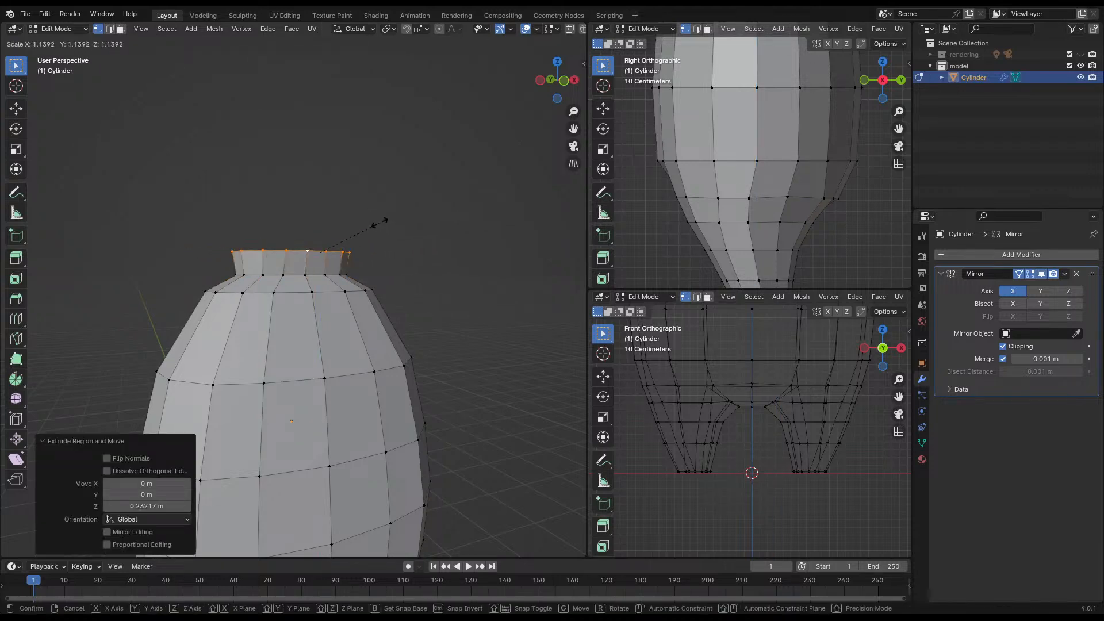
{"action": "right_click", "coordinate": [406, 220]}
{"action": "key", "text": "period"}
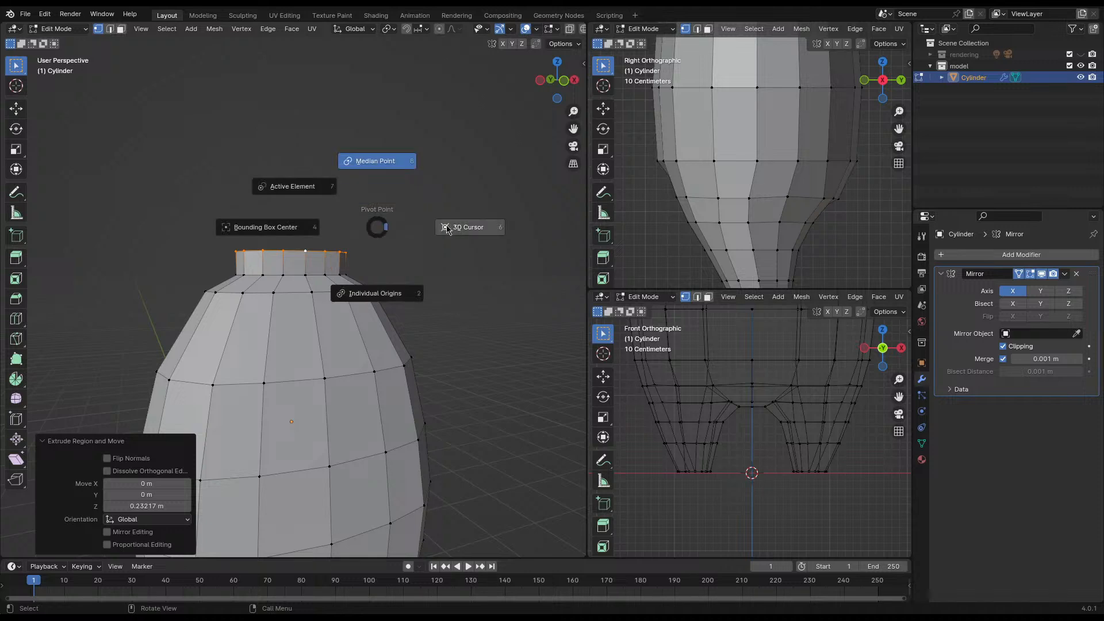
{"action": "left_click", "coordinate": [450, 229]}
{"action": "key", "text": "s"}
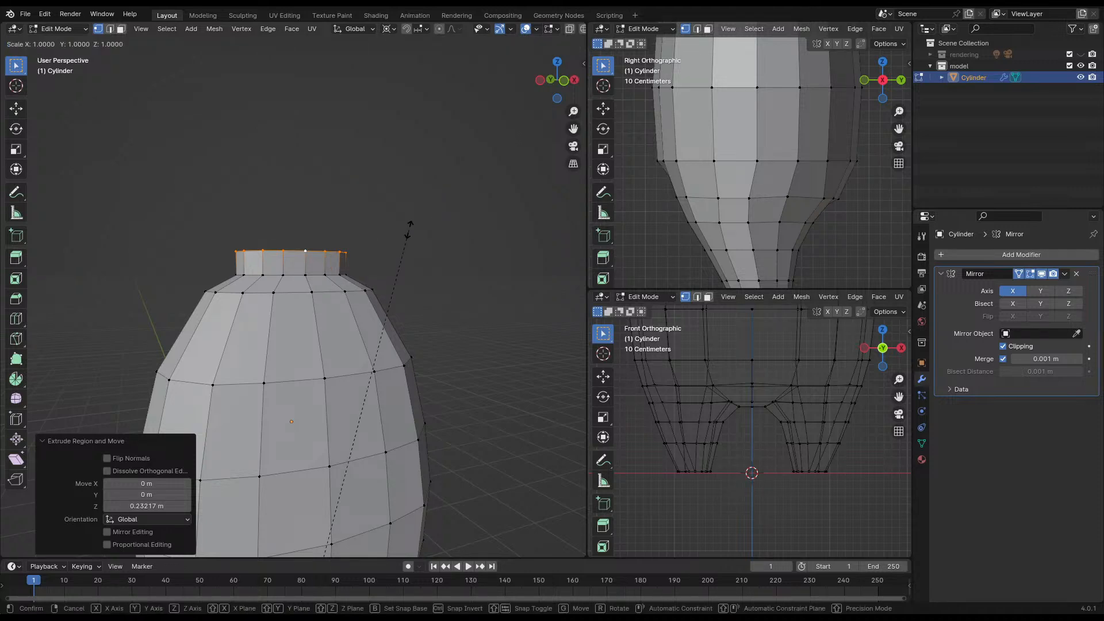
{"action": "key", "text": "shift+z"}
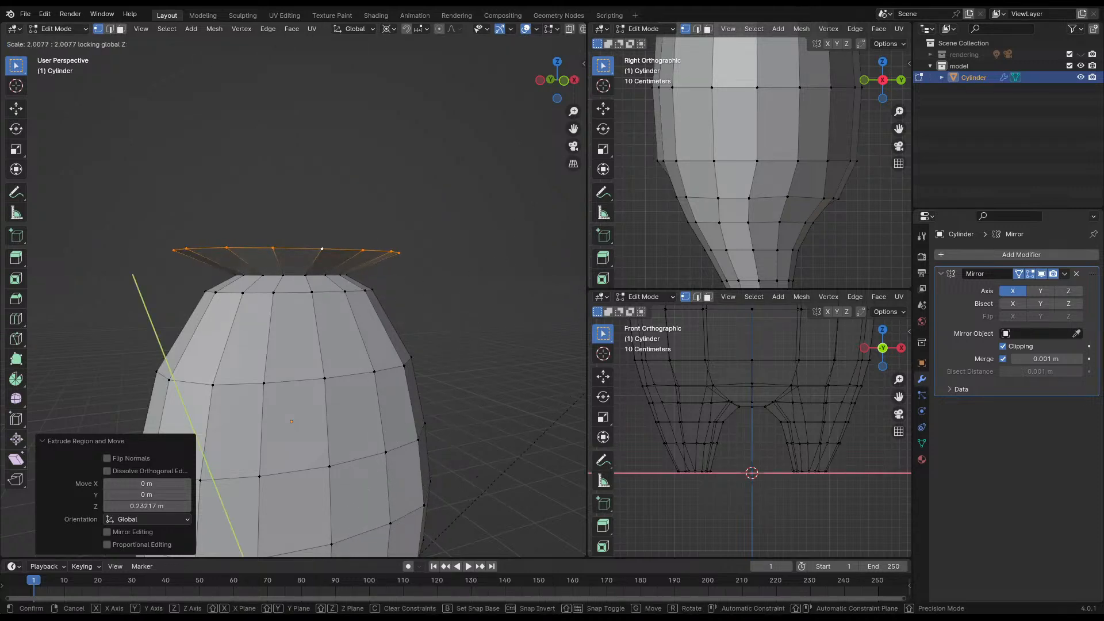
{"action": "left_click", "coordinate": [266, 202]}
- Scale the flared loop above the neck to about 1.202 along Y and save the file
{"action": "scroll", "coordinate": [347, 226], "scroll_direction": "down", "scroll_amount": 4}
{"action": "middle_click_drag", "start_coordinate": [347, 227], "coordinate": [232, 288]}
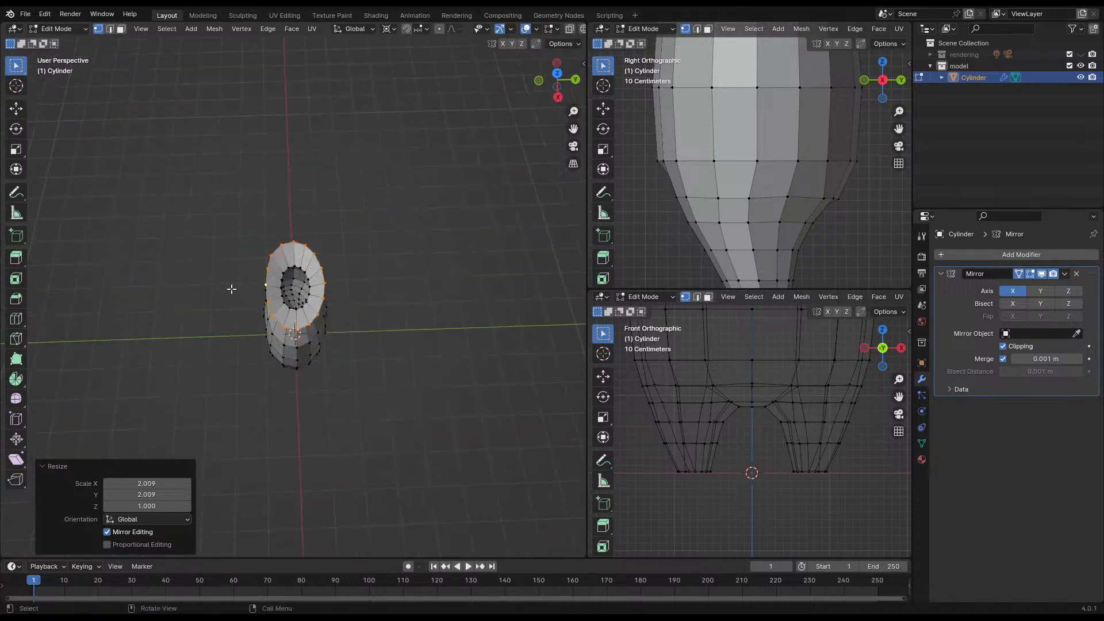
{"action": "scroll", "coordinate": [345, 231], "scroll_direction": "up", "scroll_amount": 4}
{"action": "middle_click_drag", "start_coordinate": [345, 231], "coordinate": [357, 259]}
{"action": "key", "text": "s"}
{"action": "key", "text": "x"}
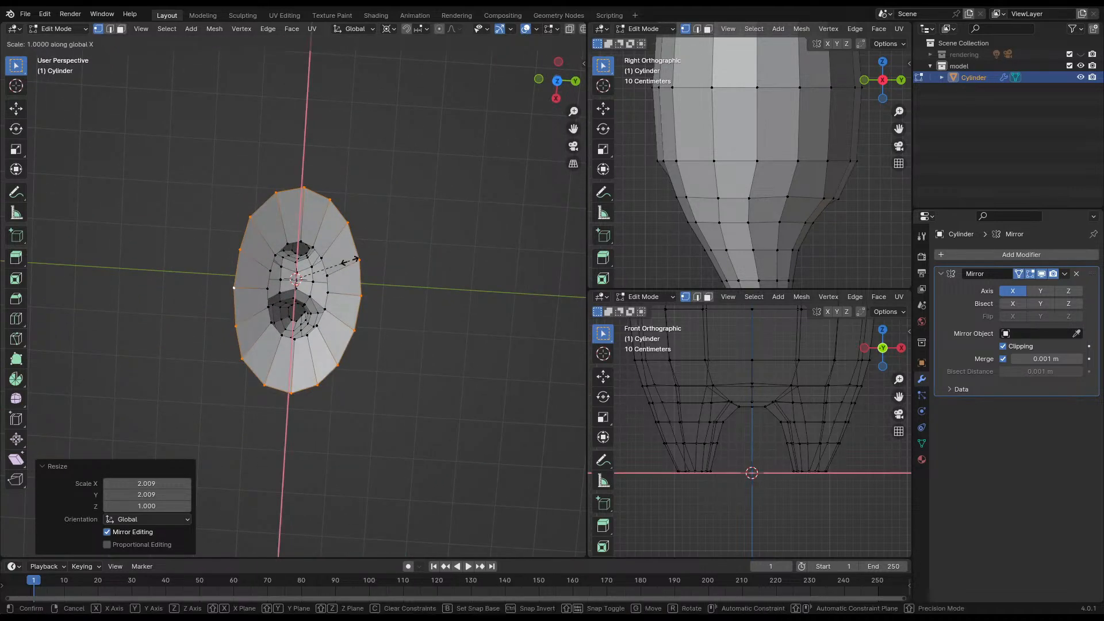
{"action": "key", "text": "y"}
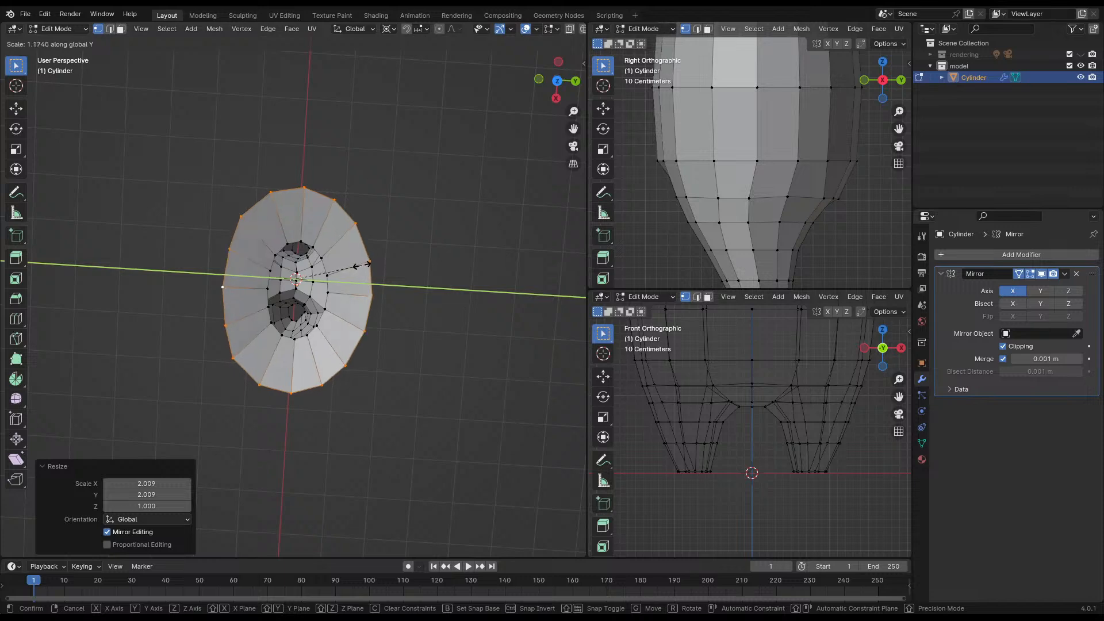
{"action": "left_click", "coordinate": [361, 262]}
{"action": "middle_click_drag", "start_coordinate": [280, 300], "coordinate": [323, 254]}
{"action": "key", "text": "ctrl+s"}
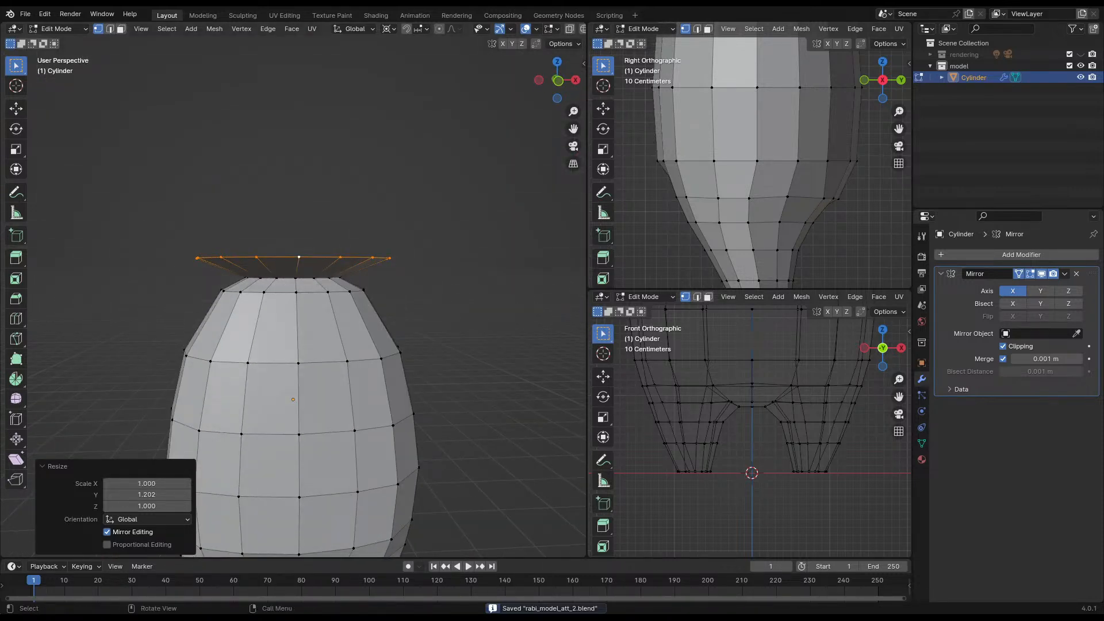
- Reselect the flared rim, extrude it in place, and scale the new ring to about 1.573 in X and Y
{"action": "left_click", "coordinate": [319, 253]}
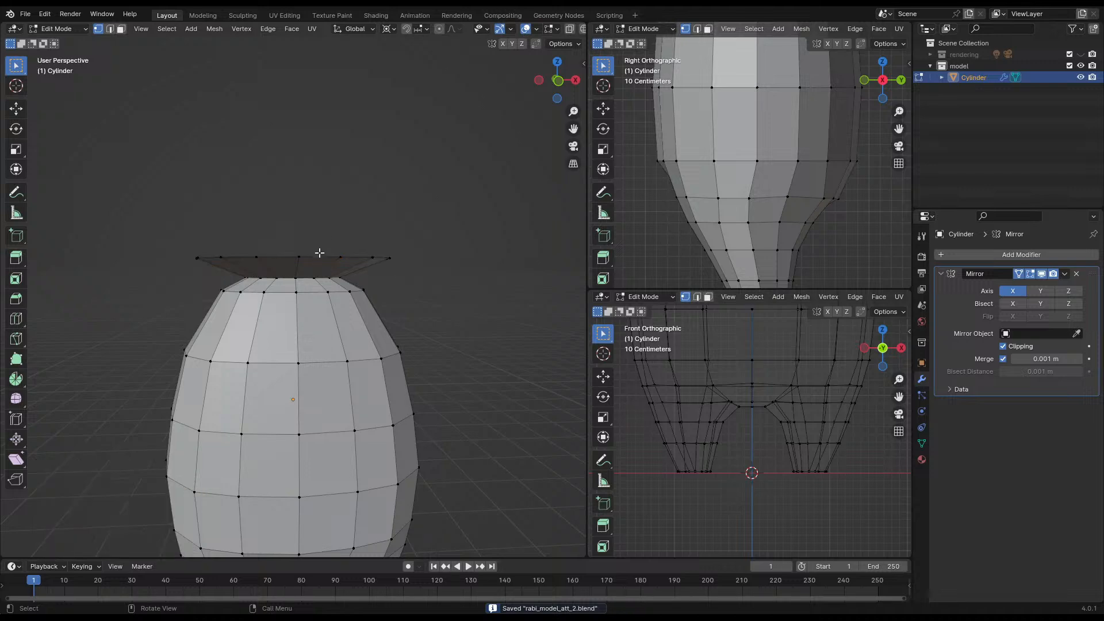
{"action": "middle_click_drag", "start_coordinate": [291, 191], "coordinate": [300, 286]}
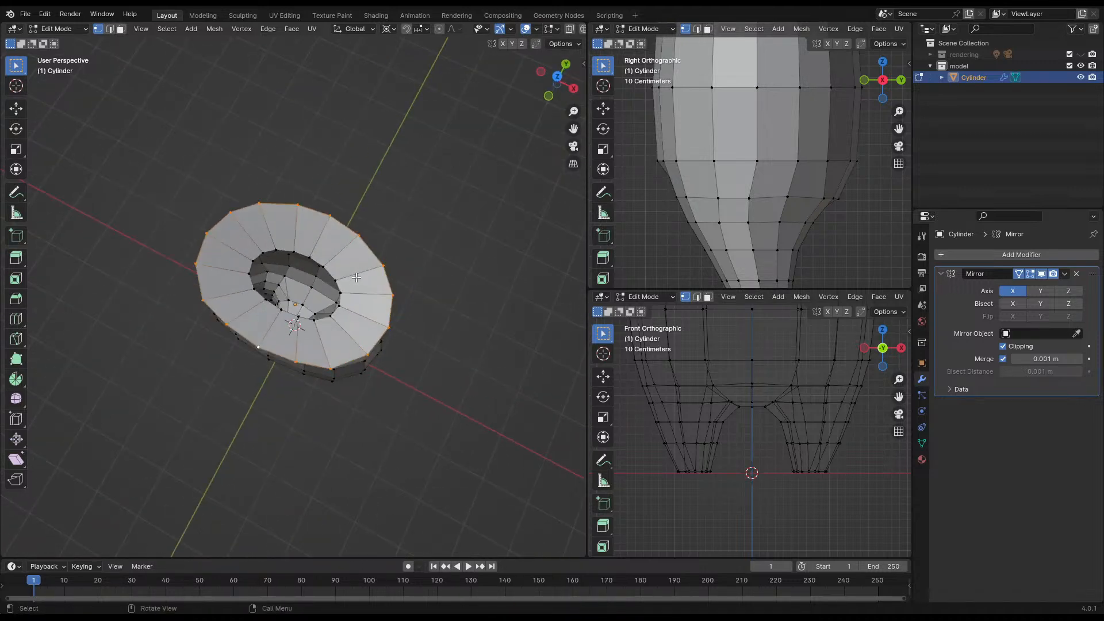
{"action": "key", "text": "e"}
{"action": "right_click", "coordinate": [395, 251]}
{"action": "middle_click_drag", "start_coordinate": [397, 251], "coordinate": [325, 251]}
{"action": "key", "text": "s"}
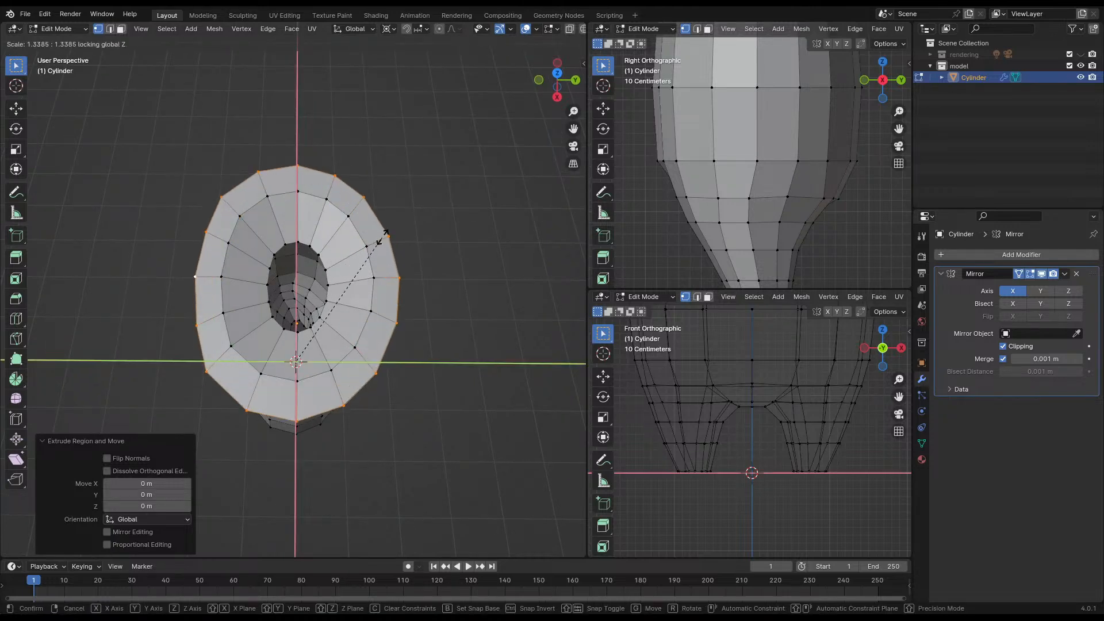
{"action": "left_click", "coordinate": [407, 222]}
- Raise the new outer rim about 0.389 m along Z to shape the base of the head
{"action": "middle_click_drag", "start_coordinate": [407, 222], "coordinate": [308, 233]}
{"action": "key", "text": "g"}
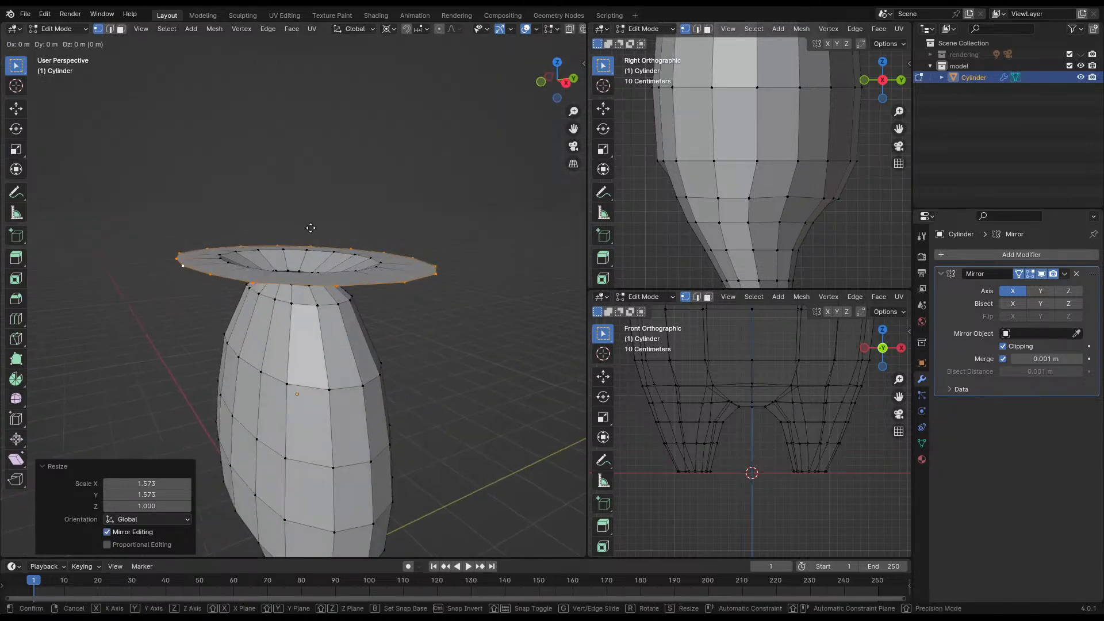
{"action": "key", "text": "z"}
{"action": "left_click", "coordinate": [311, 207]}
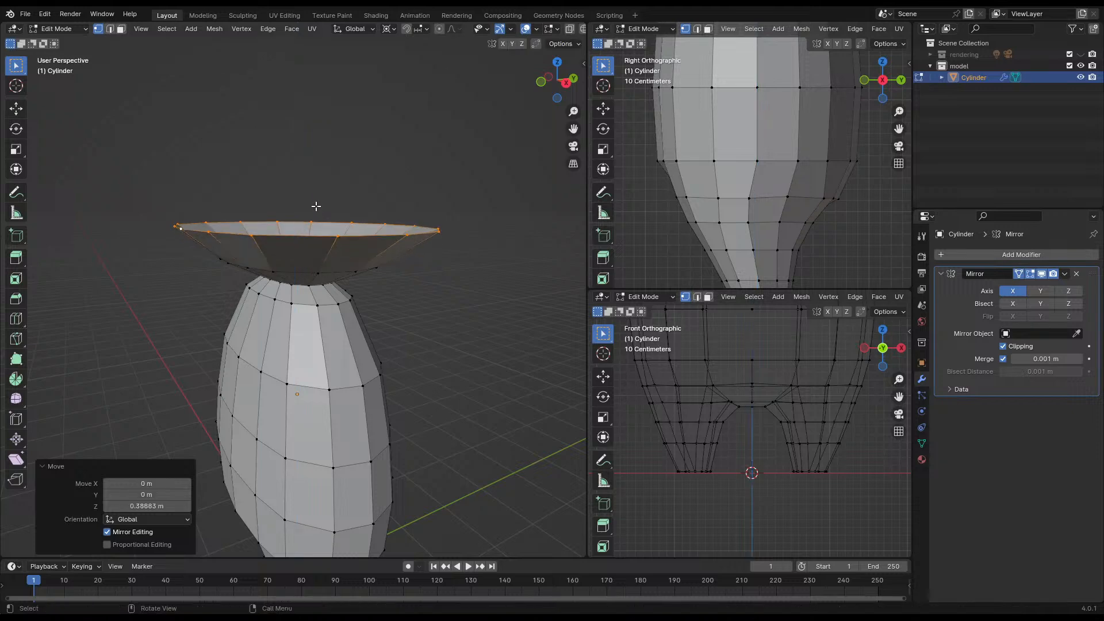
- Extrude the head's outer rim straight up along Z to form the side wall
{"action": "mouse_move", "coordinate": [314, 207]}
{"action": "middle_mouse_down"}
{"action": "mouse_move", "coordinate": [296, 207]}
{"action": "mouse_move", "coordinate": [310, 207]}
{"action": "middle_mouse_up"}
{"action": "scroll", "coordinate": [313, 216], "scroll_direction": "down", "scroll_amount": 3}
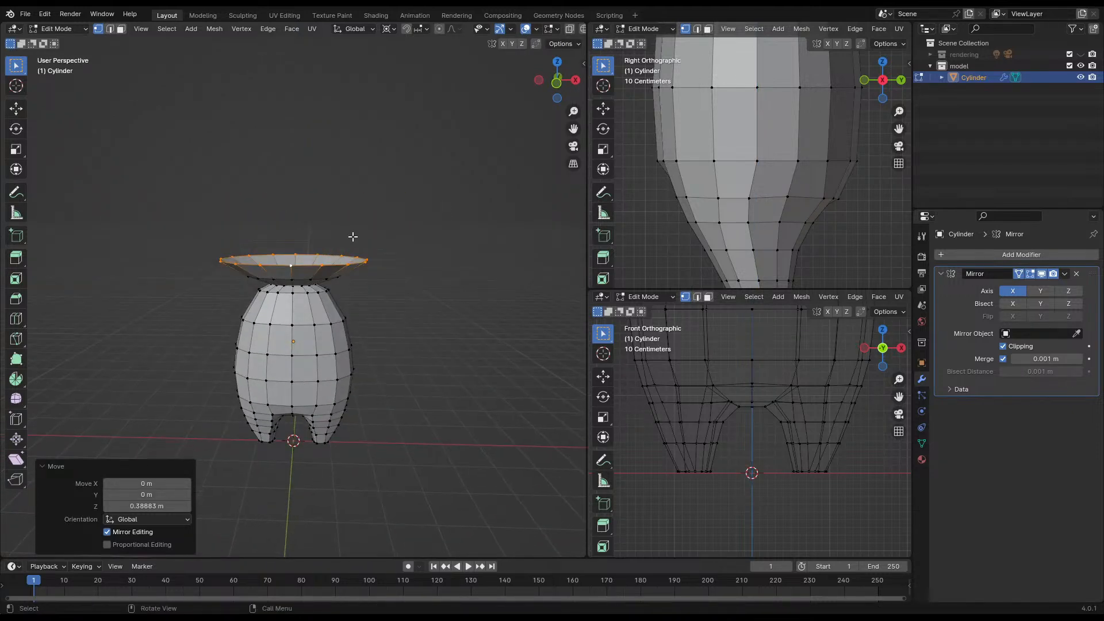
{"action": "key", "text": "g"}
{"action": "key", "text": "z"}
{"action": "left_click", "coordinate": [363, 208]}
- Select the edge loop below the head's open rim, scale it to about 1.070 along Y, and narrow it along X
{"action": "middle_click_drag", "start_coordinate": [363, 208], "coordinate": [300, 222]}
{"action": "left_click", "coordinate": [297, 215], "text": "alt"}
{"action": "key", "text": "s"}
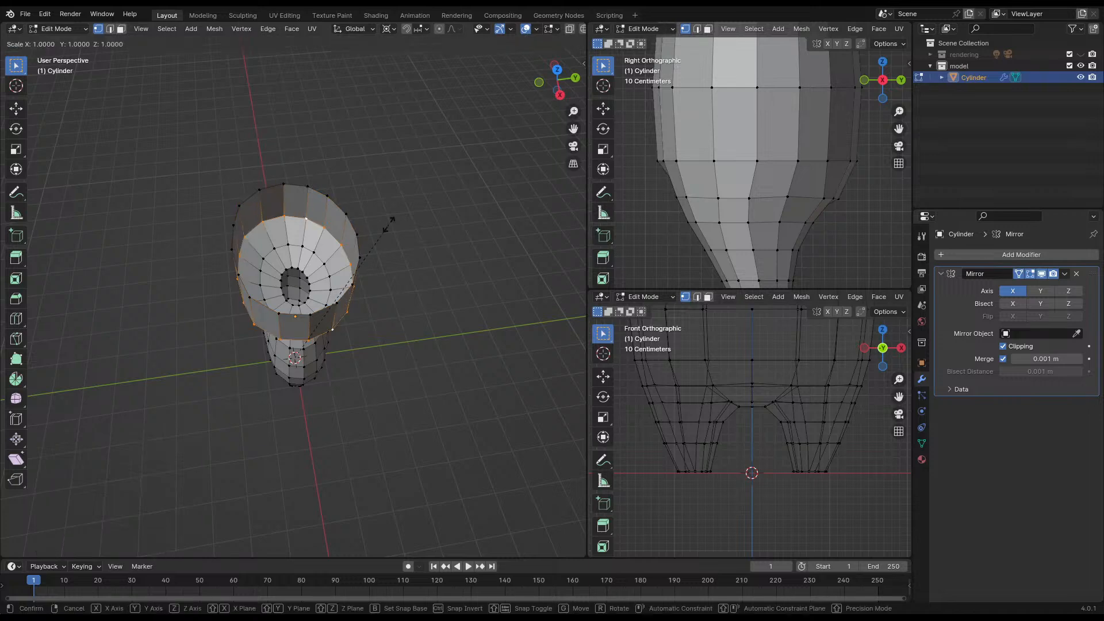
{"action": "key", "text": "y"}
{"action": "left_click", "coordinate": [406, 223]}
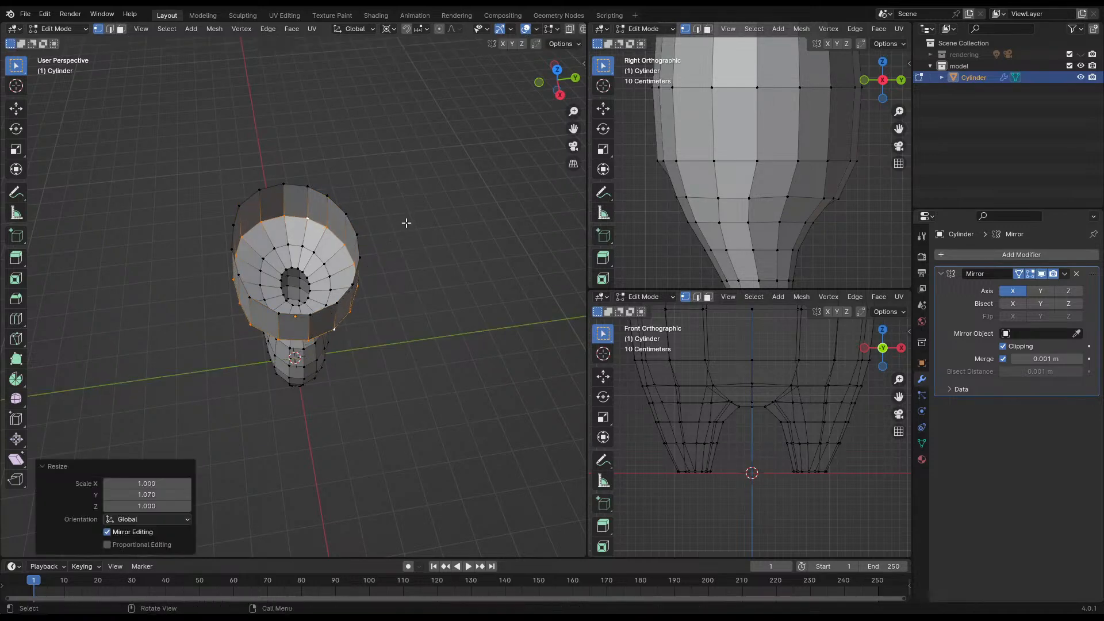
{"action": "key", "text": "s"}
{"action": "key", "text": "x"}
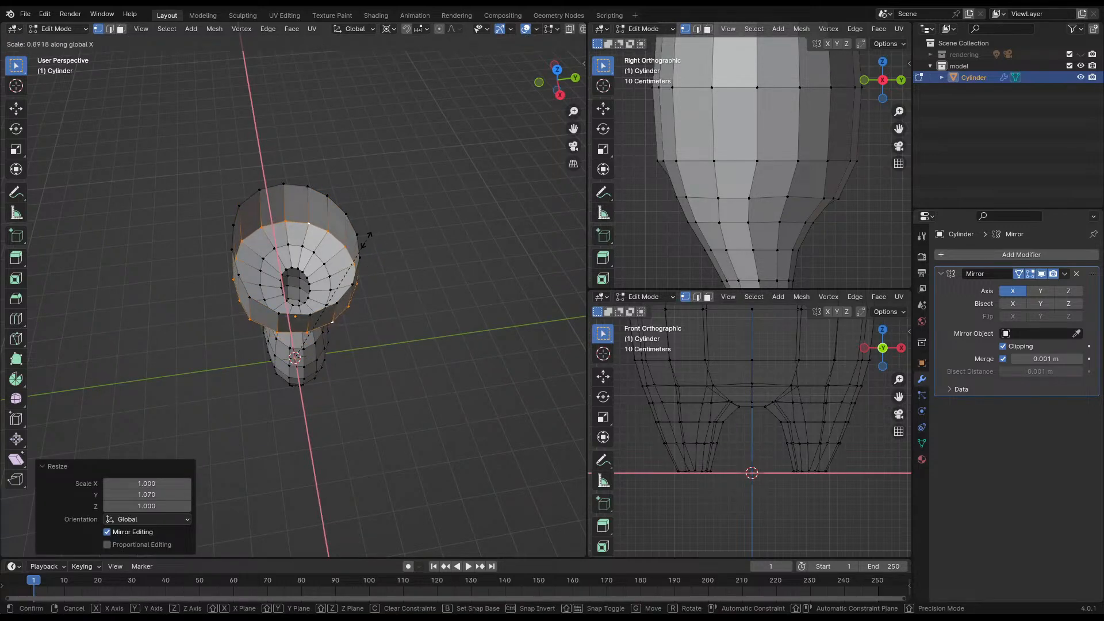
{"action": "left_click", "coordinate": [369, 225]}
- Narrow the head's open rim to about 0.756 along X
{"action": "middle_click_drag", "start_coordinate": [369, 226], "coordinate": [327, 268]}
{"action": "key", "text": "s"}
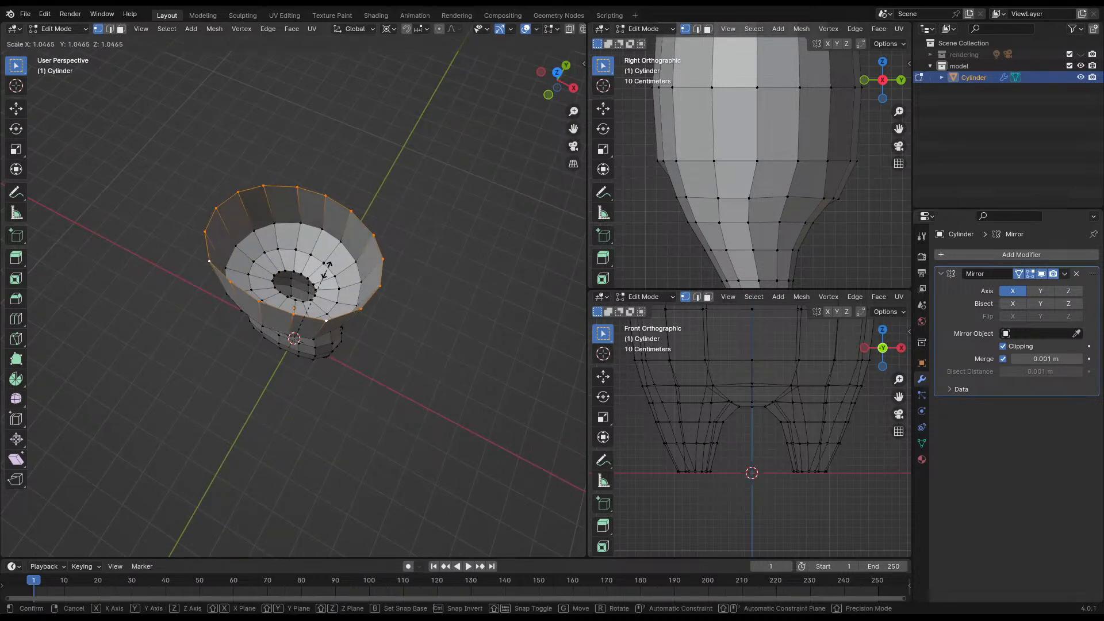
{"action": "key", "text": "x"}
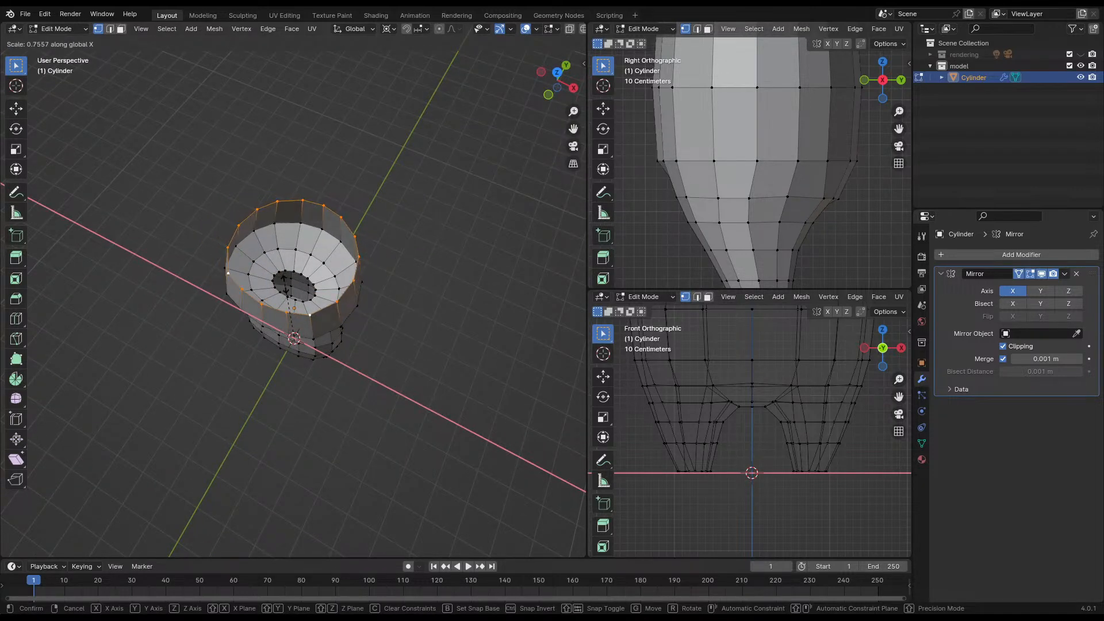
{"action": "left_click", "coordinate": [242, 332]}
{"action": "middle_click_drag", "start_coordinate": [242, 331], "coordinate": [277, 232]}
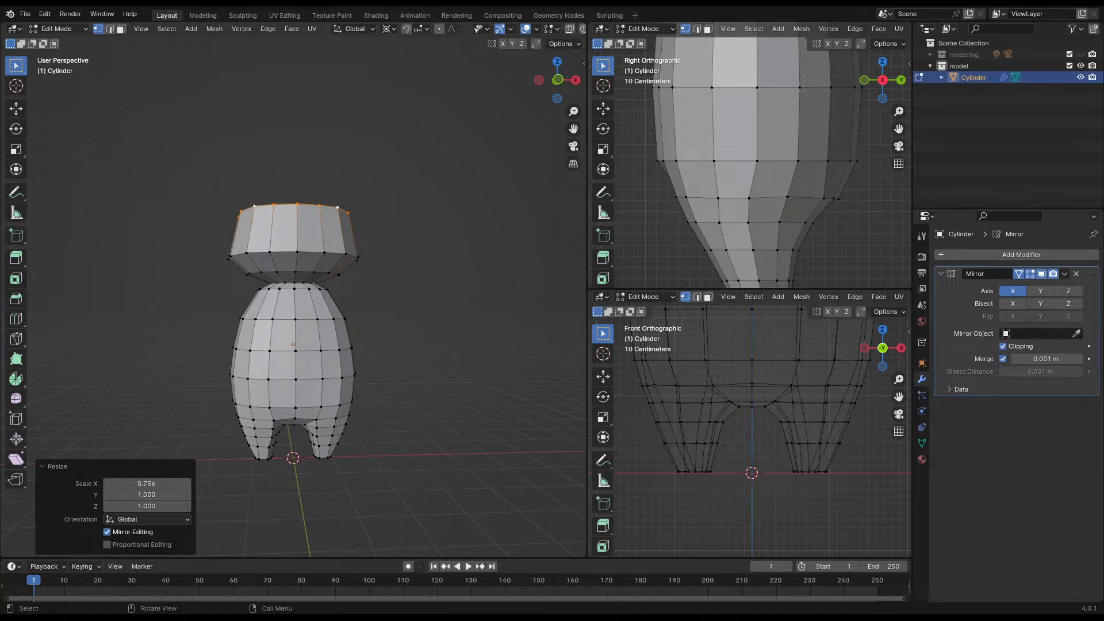
- Reselect the head's open rim, scale it to about 1.156 in X and Y without changing Z, and save the file
{"action": "key", "text": "alt+a"}
{"action": "mouse_move", "coordinate": [338, 176]}
{"action": "middle_mouse_down"}
{"action": "mouse_move", "coordinate": [328, 197]}
{"action": "mouse_move", "coordinate": [344, 192]}
{"action": "middle_mouse_up"}
{"action": "left_click", "coordinate": [330, 205], "text": "alt"}
{"action": "key", "text": "s"}
{"action": "key", "text": "shift+z"}
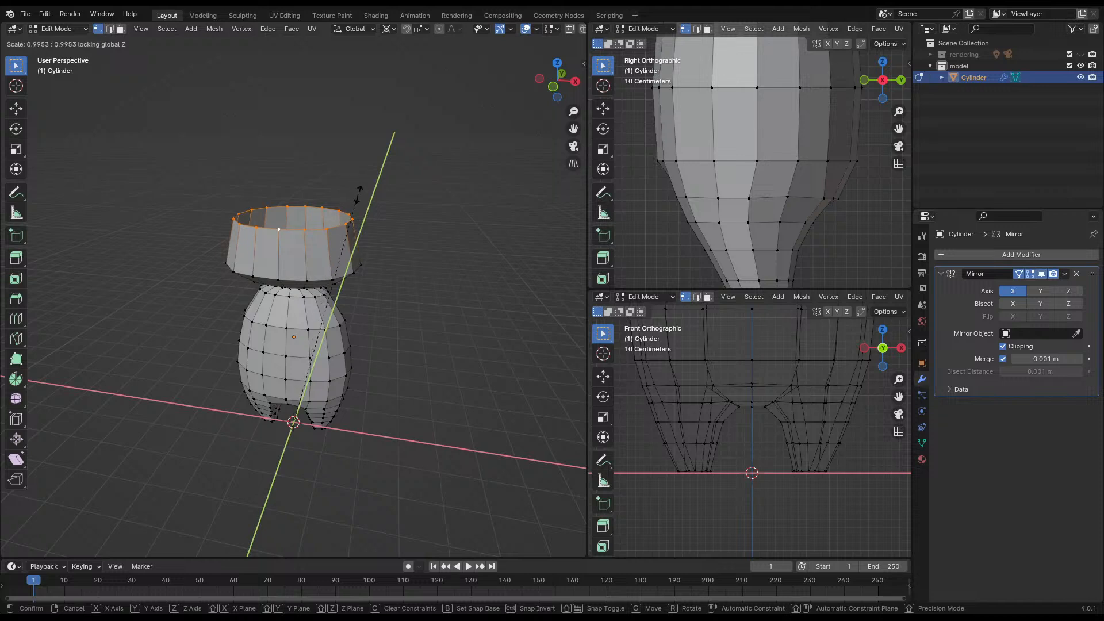
{"action": "left_click", "coordinate": [391, 171]}
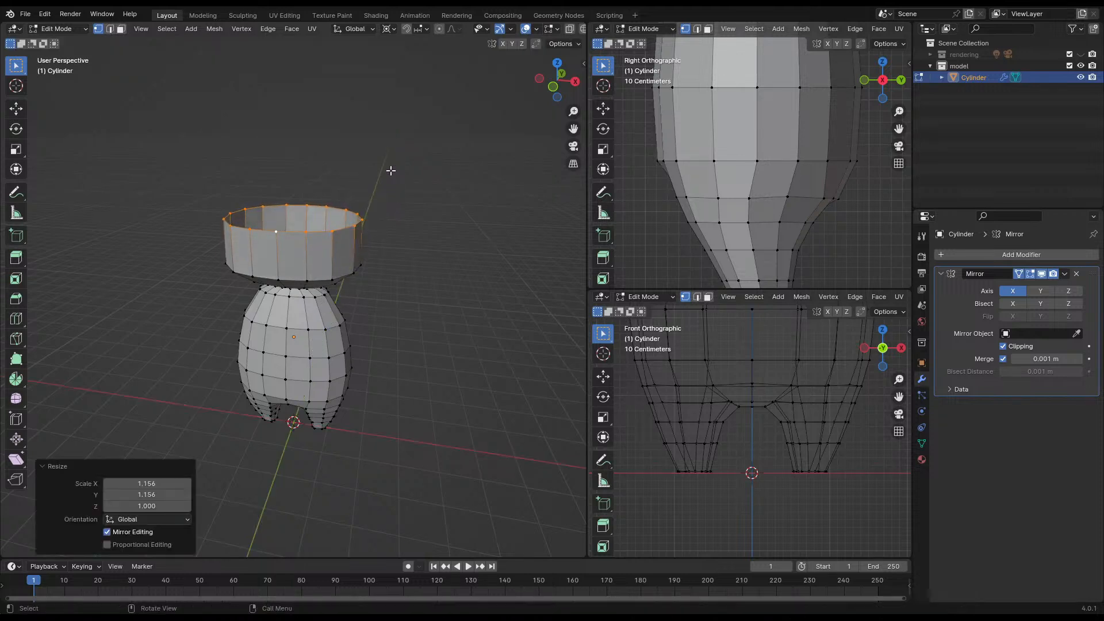
{"action": "key", "text": "ctrl+s"}
- Select the head's open rim loop and lower it about 0.487 m along Z
{"action": "middle_click_drag", "start_coordinate": [391, 171], "coordinate": [238, 246]}
{"action": "left_click", "coordinate": [305, 235], "text": "alt"}
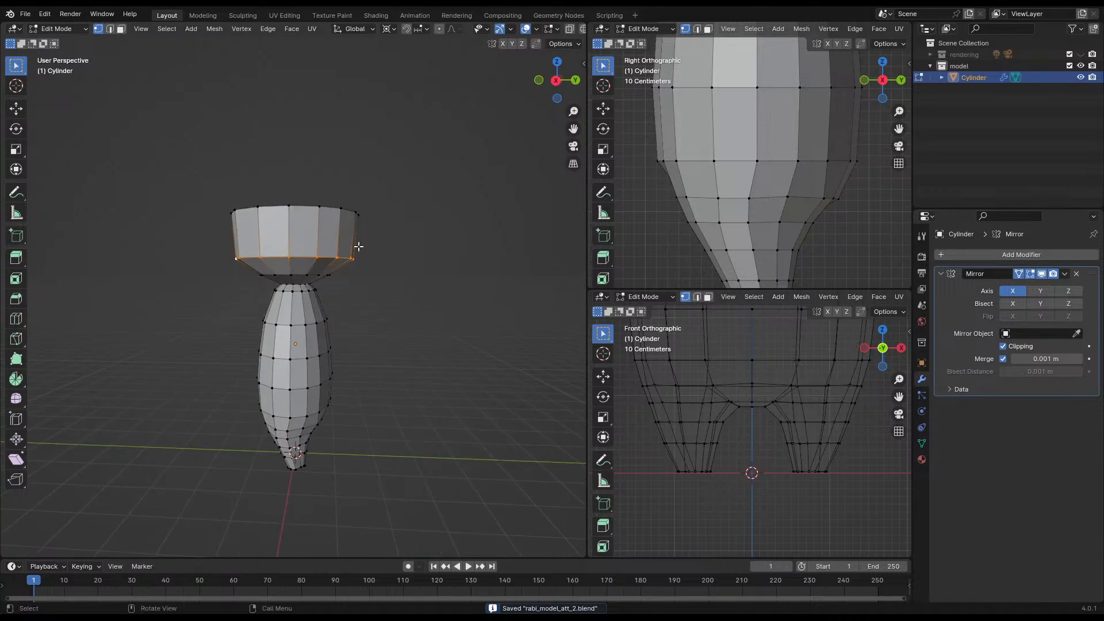
{"action": "middle_click_drag", "start_coordinate": [359, 246], "coordinate": [394, 207]}
{"action": "left_click", "coordinate": [293, 209], "text": "alt"}
{"action": "key", "text": "g"}
{"action": "key", "text": "z"}
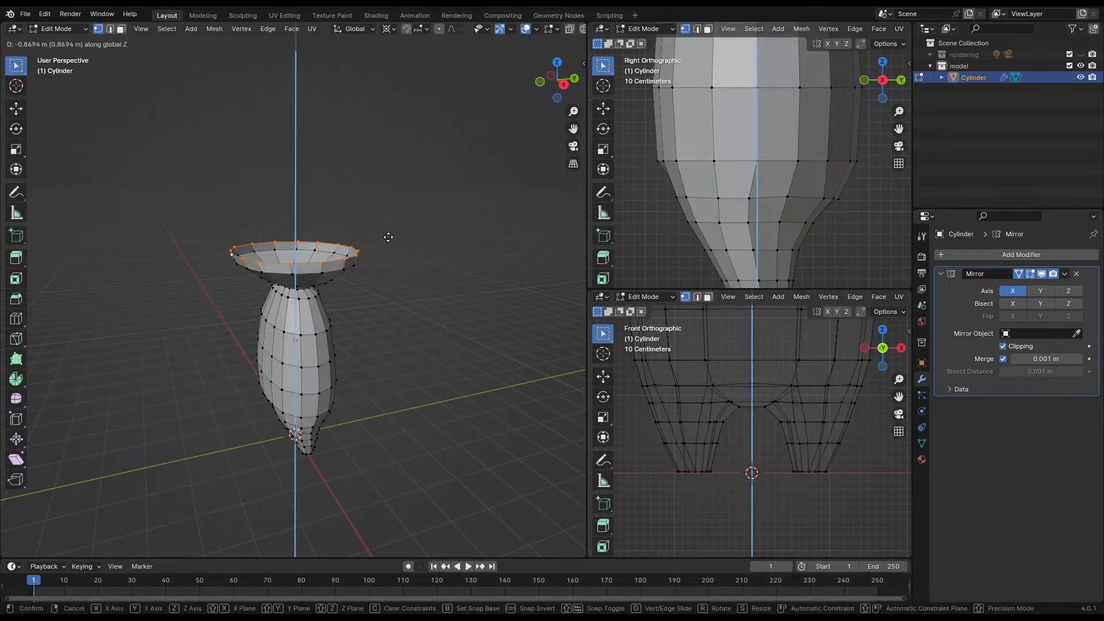
{"action": "left_click", "coordinate": [395, 226]}
- Widen the lowered rim to about 1.084 in X and Y
{"action": "key", "text": "s"}
{"action": "key", "text": "shift+z"}
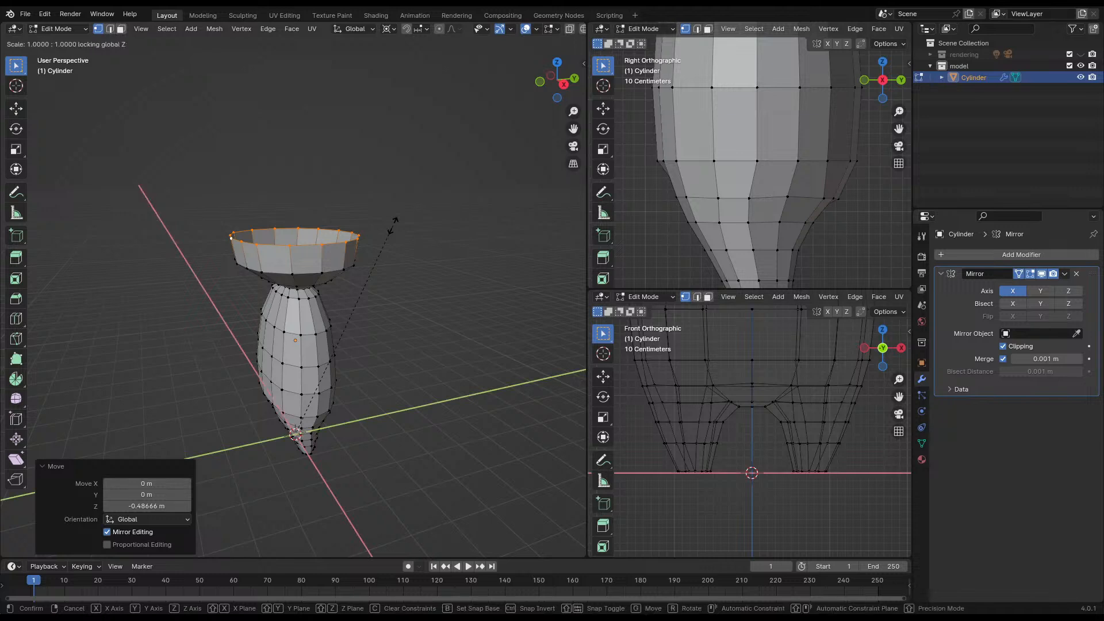
{"action": "left_click", "coordinate": [434, 228]}
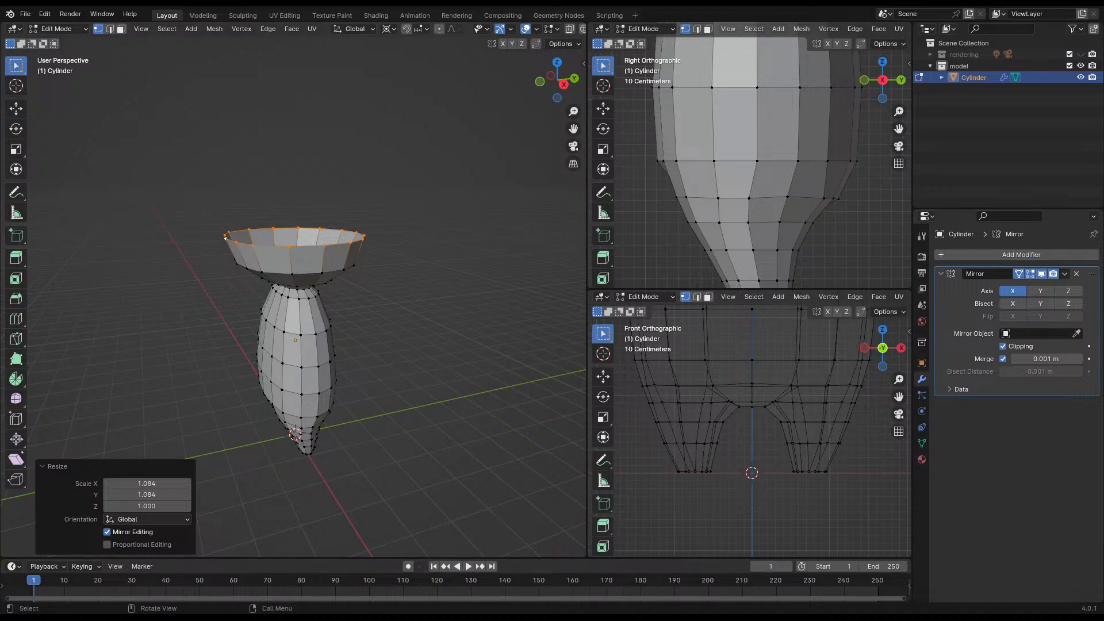
- Clear the selection and reselect the edge loop of the head's open rim
{"action": "left_click", "coordinate": [399, 270]}
{"action": "middle_click_drag", "start_coordinate": [399, 271], "coordinate": [483, 242]}
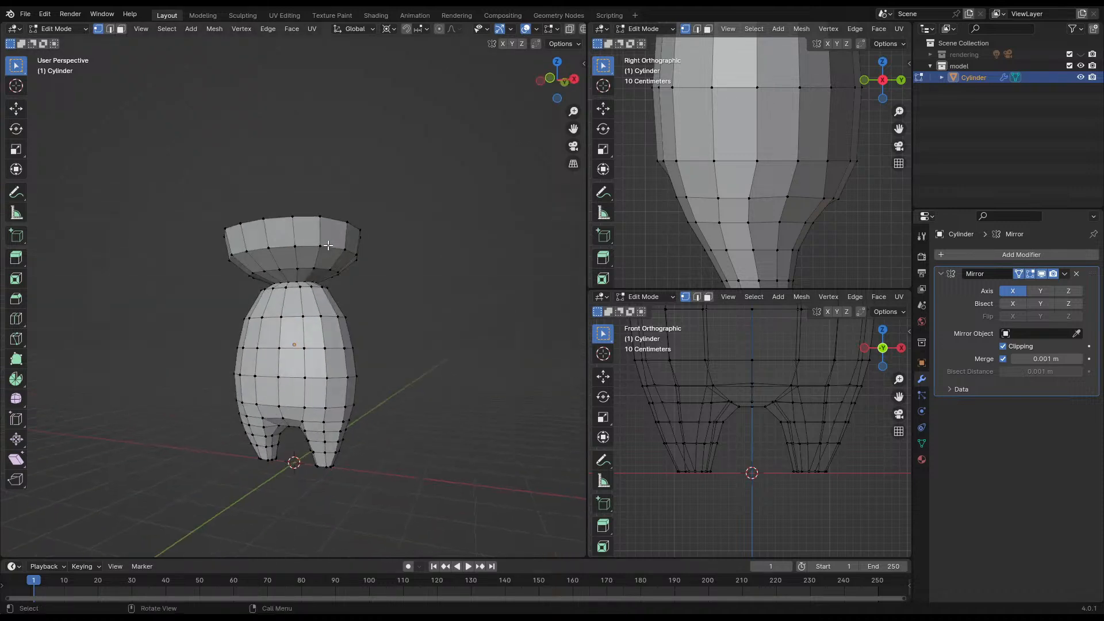
{"action": "left_click", "coordinate": [336, 224], "text": "alt"}
{"action": "middle_click_drag", "start_coordinate": [300, 212], "coordinate": [323, 246]}
{"action": "key", "text": "r"}
{"action": "key", "text": "z"}
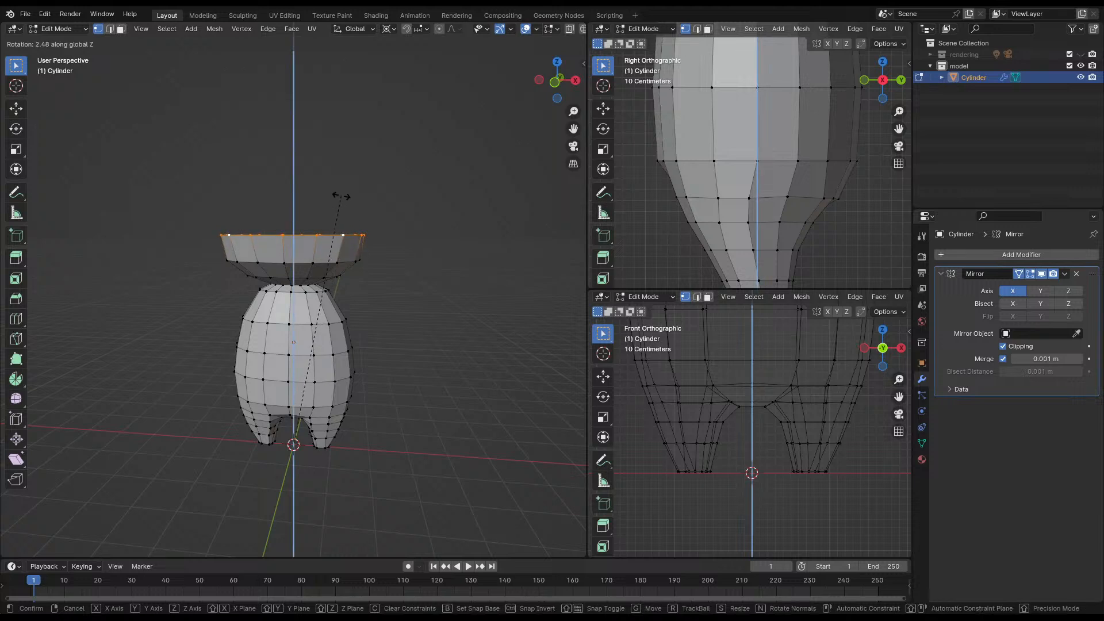
{"action": "right_click", "coordinate": [360, 241]}
- Extrude the head's rim about 1.046 m up along Z and narrow the new ring in X and Y
{"action": "key", "text": "e"}
{"action": "key", "text": "z"}
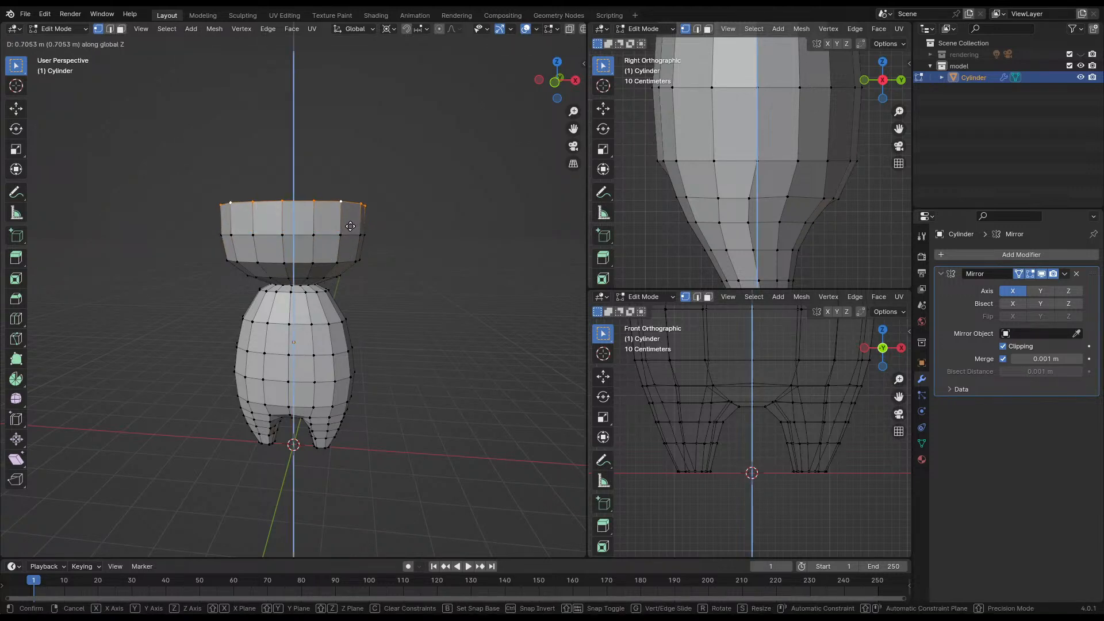
{"action": "left_click", "coordinate": [370, 229]}
{"action": "middle_click_drag", "start_coordinate": [370, 228], "coordinate": [402, 213]}
{"action": "key", "text": "s"}
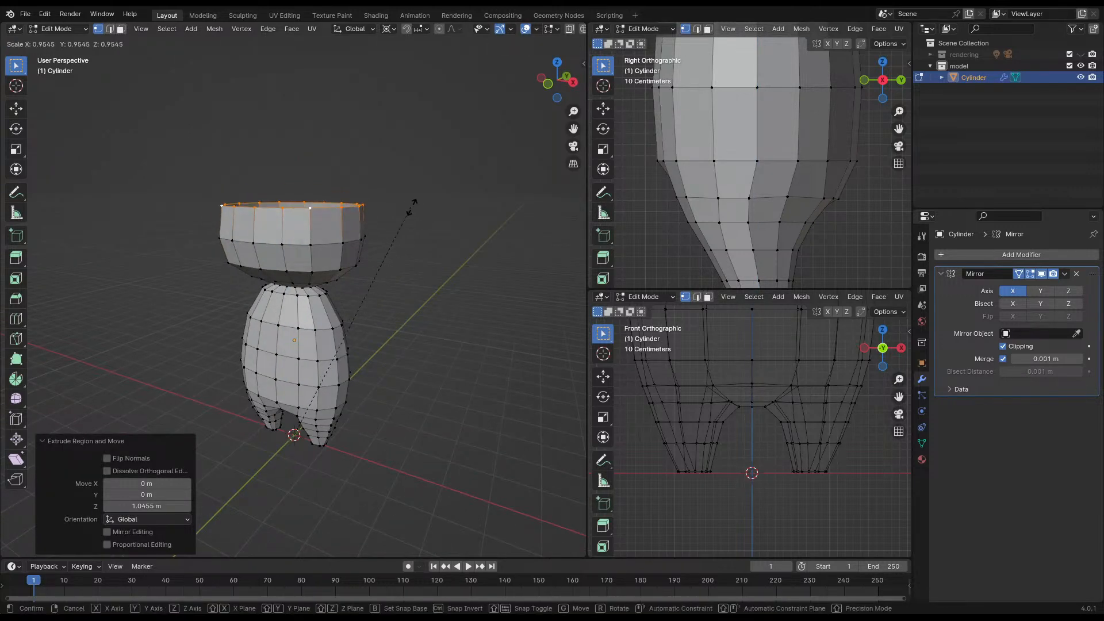
{"action": "key", "text": "shift+z"}
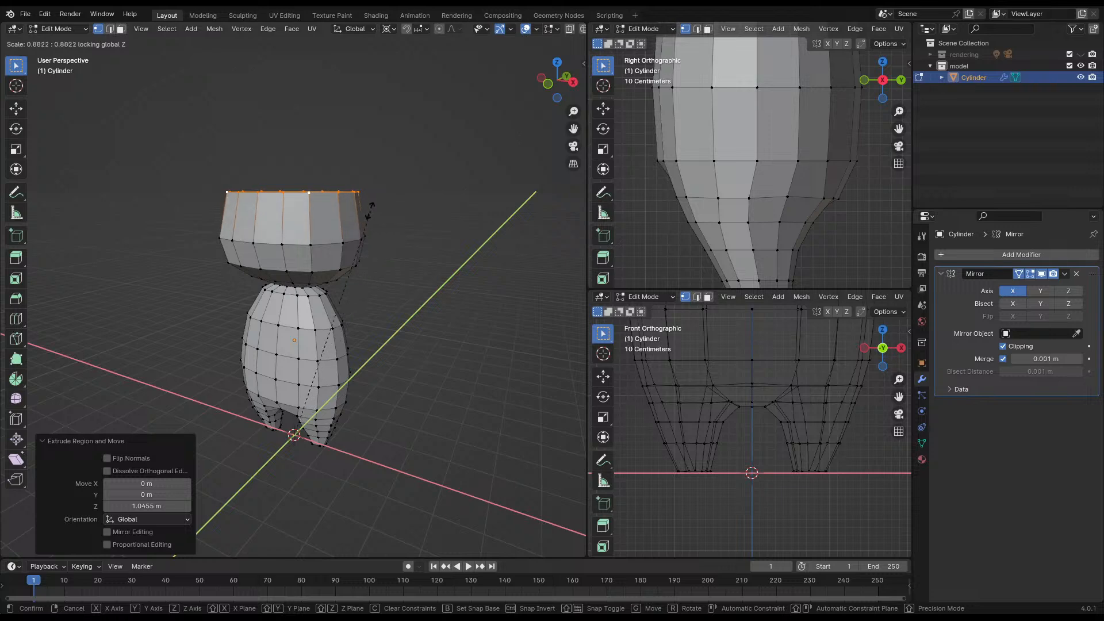
{"action": "left_click", "coordinate": [368, 209]}
- Extrude the head's rim about 0.759 m up along Z and scale the new ring to about 0.654 in X and Y
{"action": "middle_click_drag", "start_coordinate": [366, 243], "coordinate": [424, 234]}
{"action": "key", "text": "g"}
{"action": "key", "text": "z"}
{"action": "left_click", "coordinate": [415, 214]}
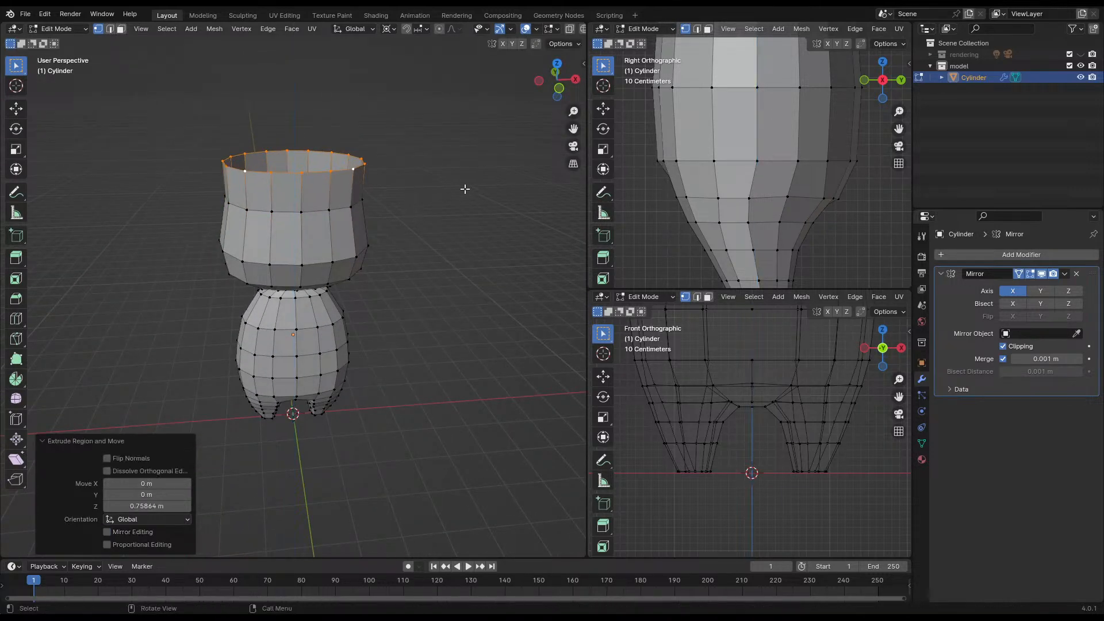
{"action": "key", "text": "s"}
{"action": "key", "text": "shift+z"}
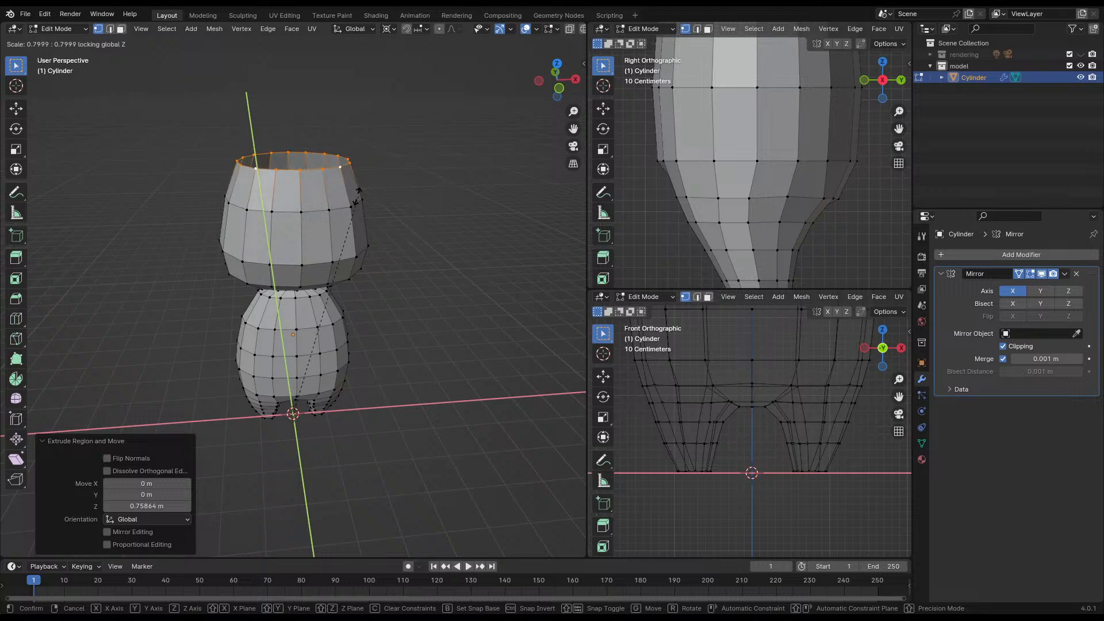
{"action": "left_click", "coordinate": [256, 225]}
- Scale the top ring to about 0.952 along Z to flatten the crown, and save the file
{"action": "key", "text": "s"}
{"action": "key", "text": "z"}
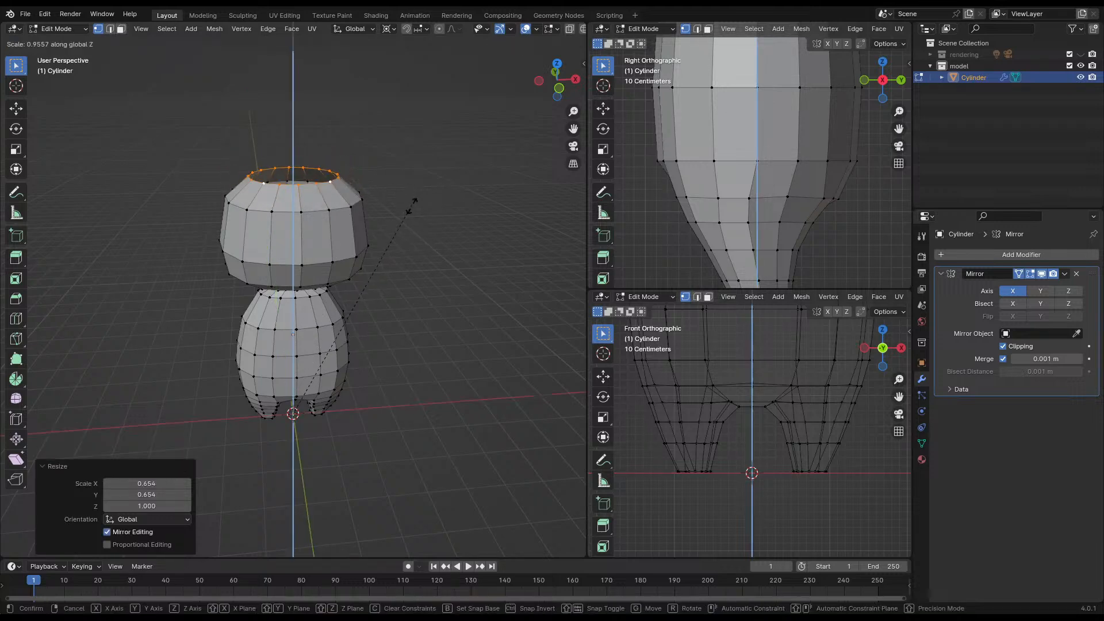
{"action": "left_click", "coordinate": [412, 206]}
{"action": "middle_click_drag", "start_coordinate": [412, 206], "coordinate": [350, 209]}
{"action": "scroll", "coordinate": [350, 304], "scroll_direction": "up", "scroll_amount": 5}
{"action": "middle_click_drag", "start_coordinate": [350, 210], "coordinate": [356, 269]}
{"action": "key", "text": "ctrl+s"}
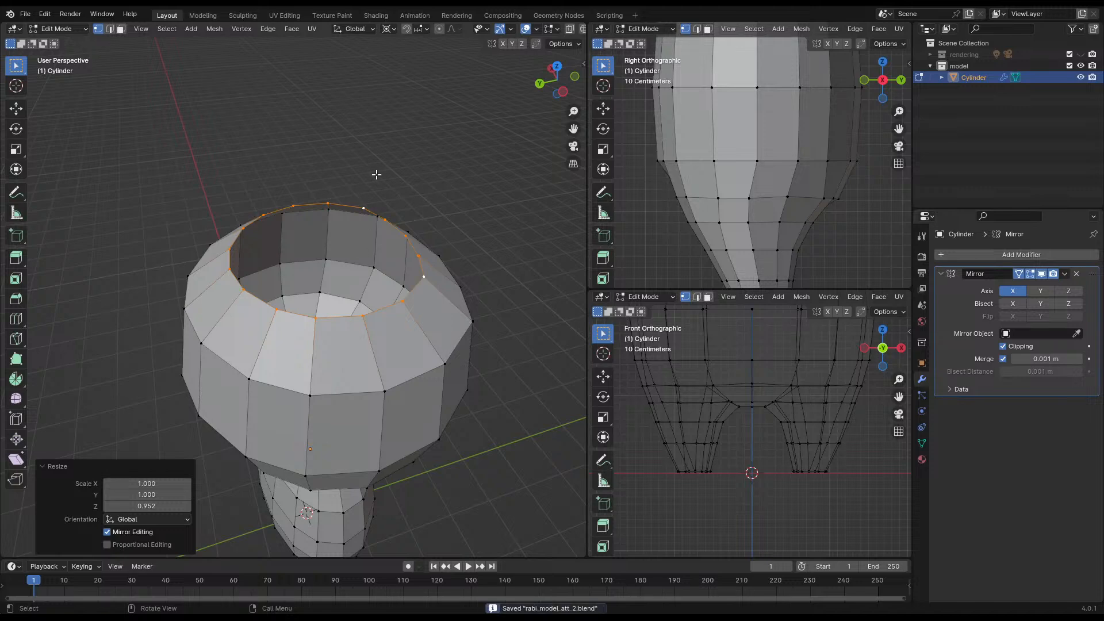
- From the top view, extrude the two central rear edges of the head opening about 0.49 m inward along negative Y
{"action": "left_click", "coordinate": [377, 175]}
{"action": "scroll", "coordinate": [328, 210], "scroll_direction": "down", "scroll_amount": 2}
{"action": "middle_click_drag", "start_coordinate": [322, 213], "coordinate": [397, 292]}
{"action": "scroll", "coordinate": [234, 299], "scroll_direction": "up", "scroll_amount": 2}
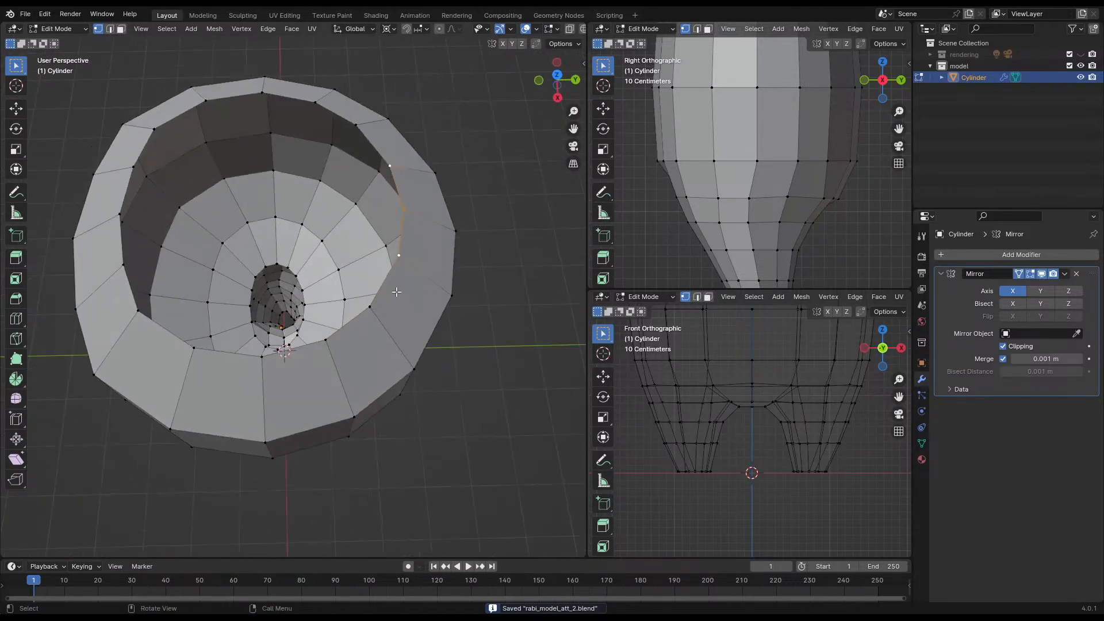
{"action": "key", "text": "KP_7"}
{"action": "key", "text": "g"}
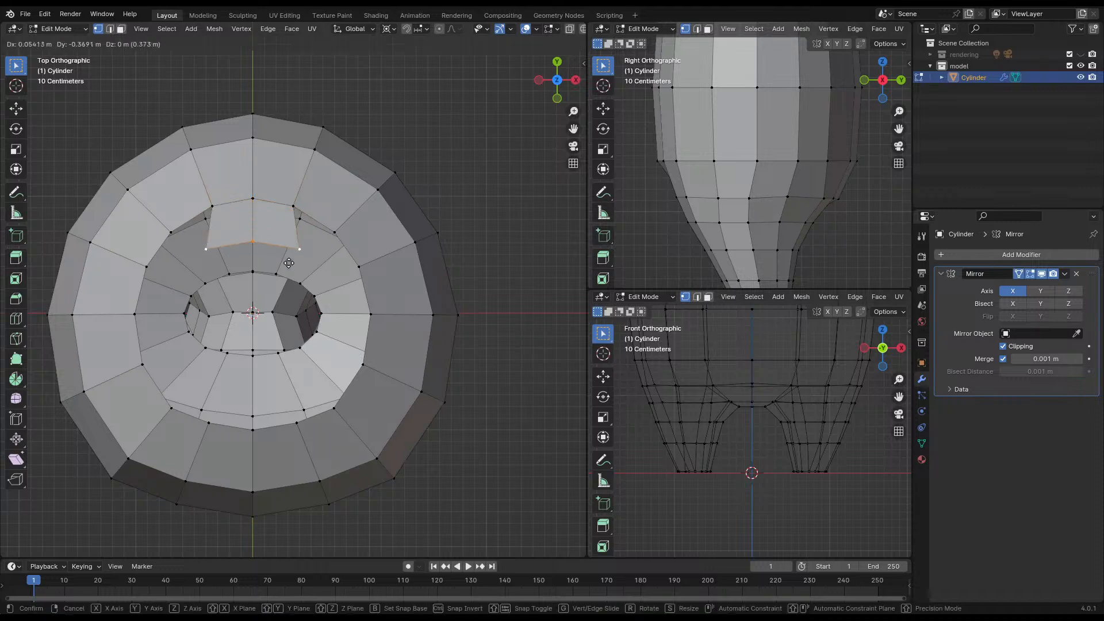
{"action": "key", "text": "z"}
{"action": "key", "text": "y"}
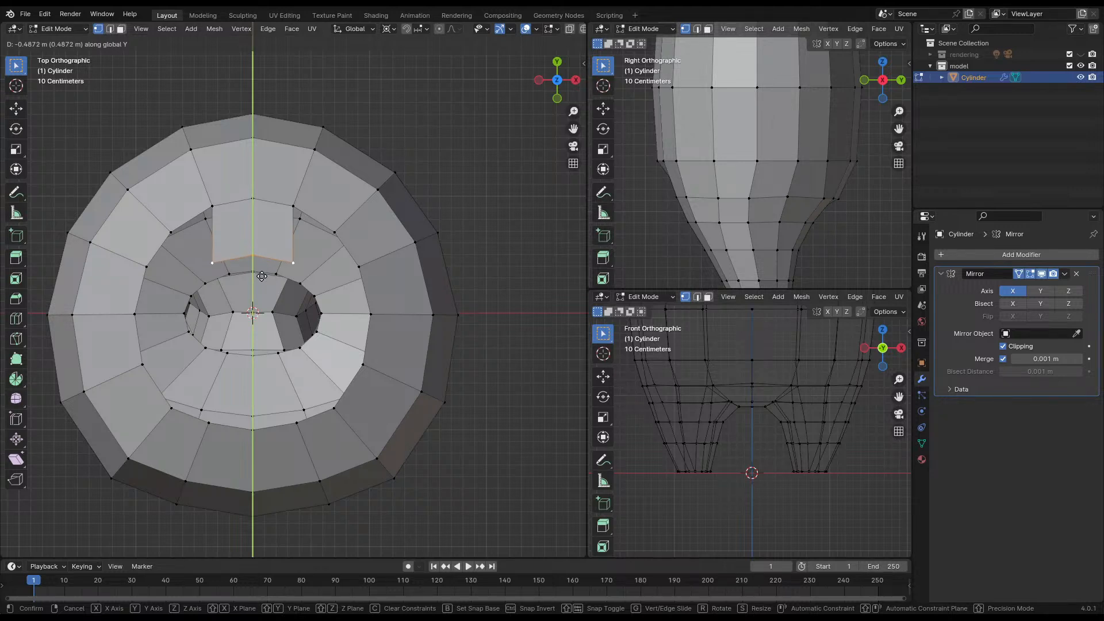
{"action": "left_click", "coordinate": [261, 274]}
- Fill the gap beside the rear strip with a face joining it to the neighbouring rim vertices
{"action": "left_click", "coordinate": [148, 260]}
{"action": "left_click", "coordinate": [171, 233], "text": "shift"}
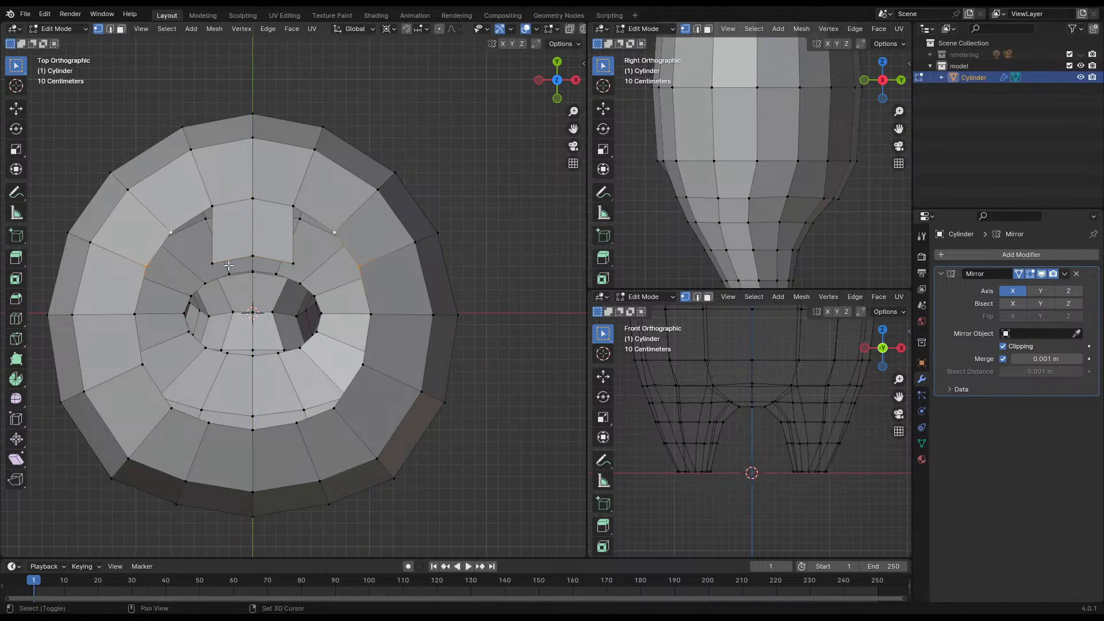
{"action": "left_click", "coordinate": [212, 206], "text": "shift"}
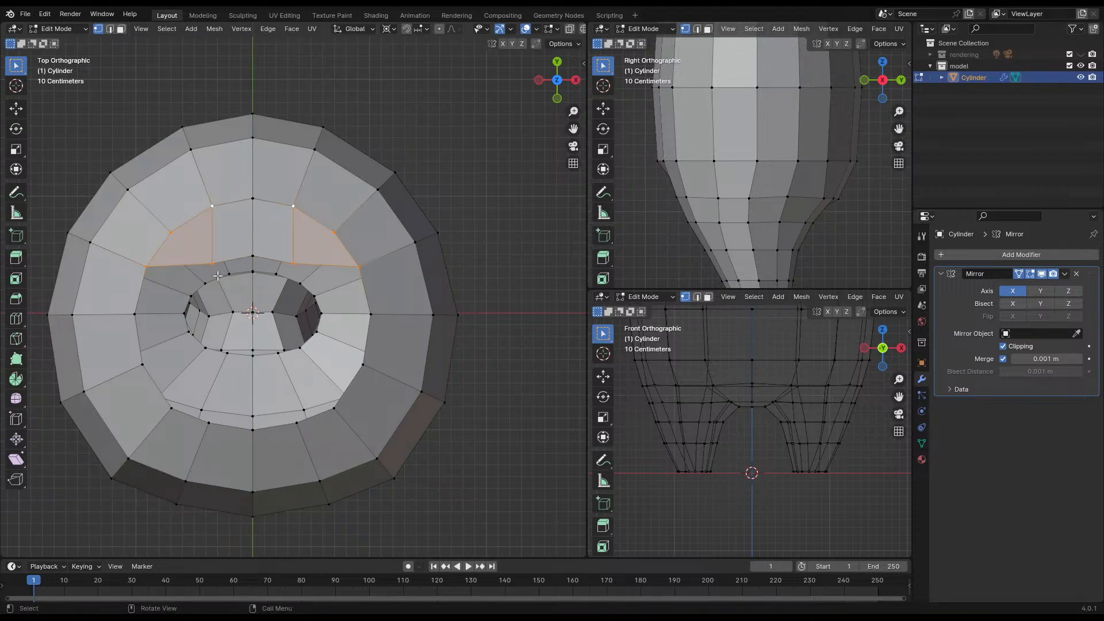
- Move the centre vertex of the rear strip's inner edge about 0.079 m along negative Y and save the file
{"action": "left_click", "coordinate": [253, 259]}
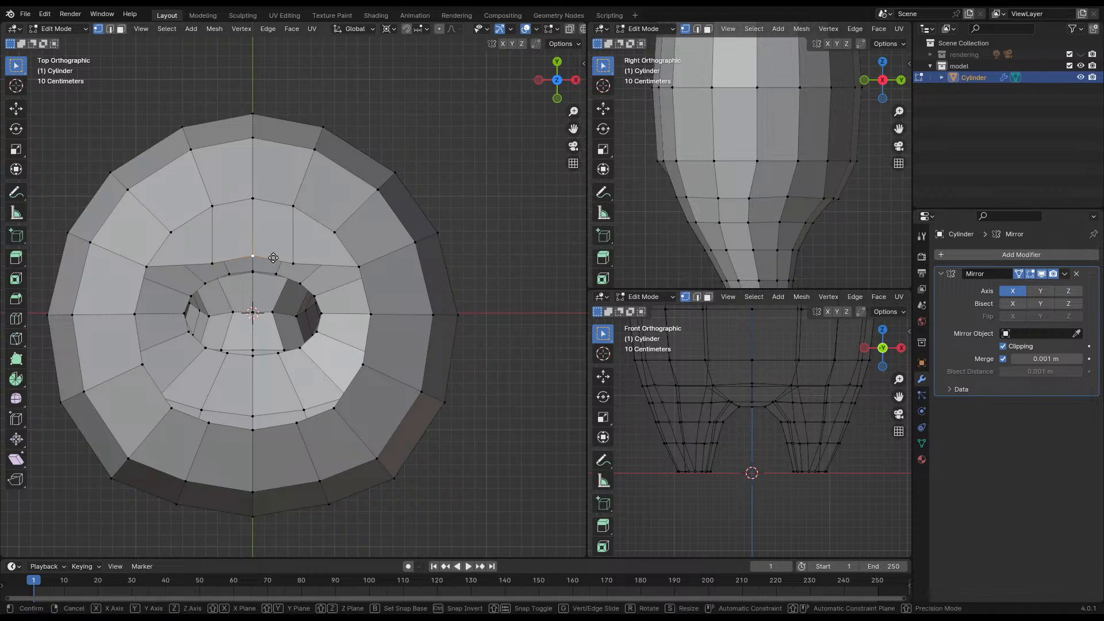
{"action": "key", "text": "g"}
{"action": "key", "text": "y"}
{"action": "left_click", "coordinate": [269, 267]}
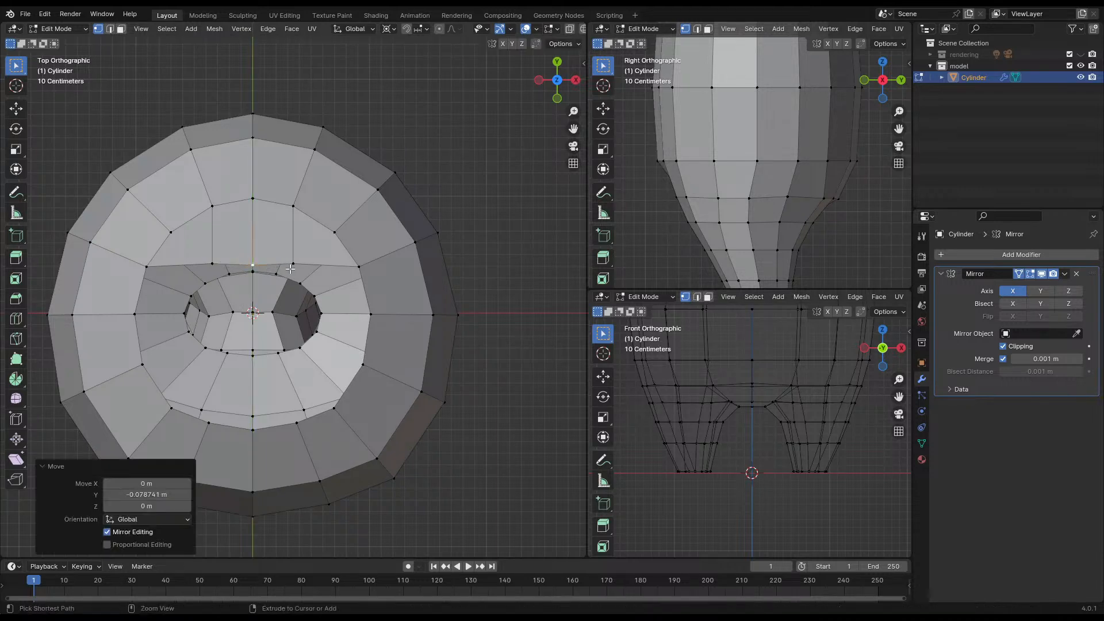
{"action": "key", "text": "ctrl+s"}
- Extrude the two central front edges of the head opening about 0.507 m inward along Y
{"action": "left_click", "coordinate": [216, 426]}
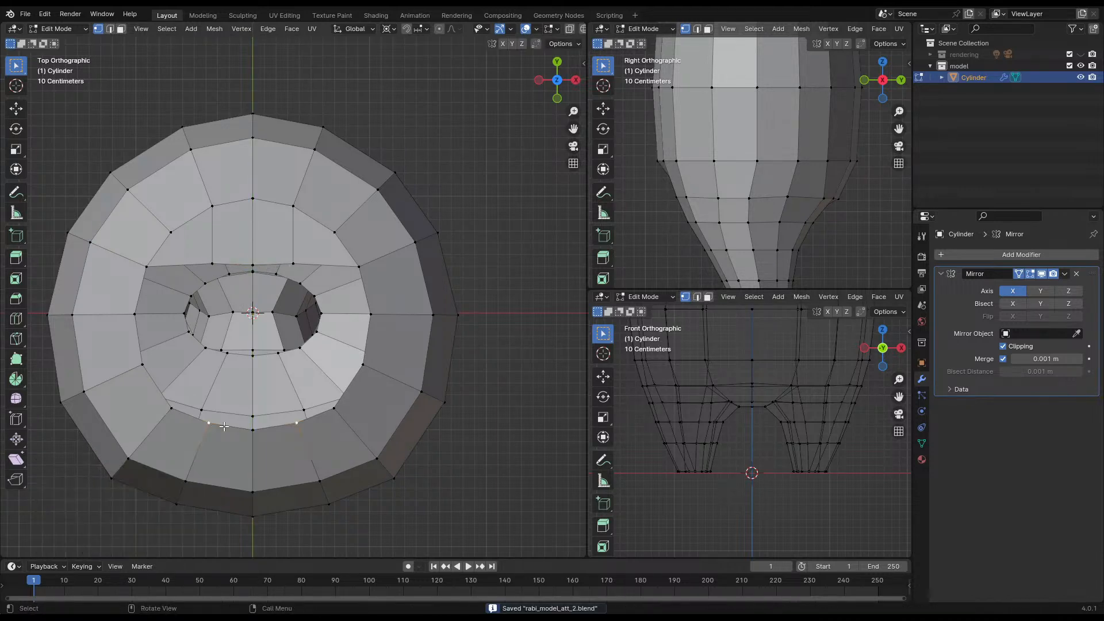
{"action": "key", "text": "g"}
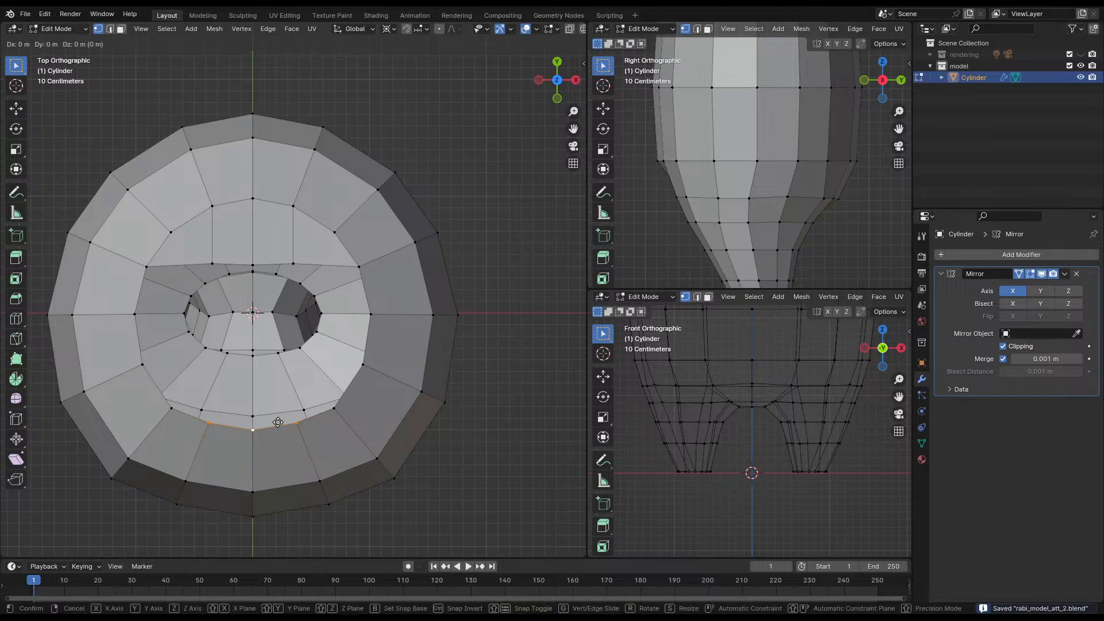
{"action": "key", "text": "y"}
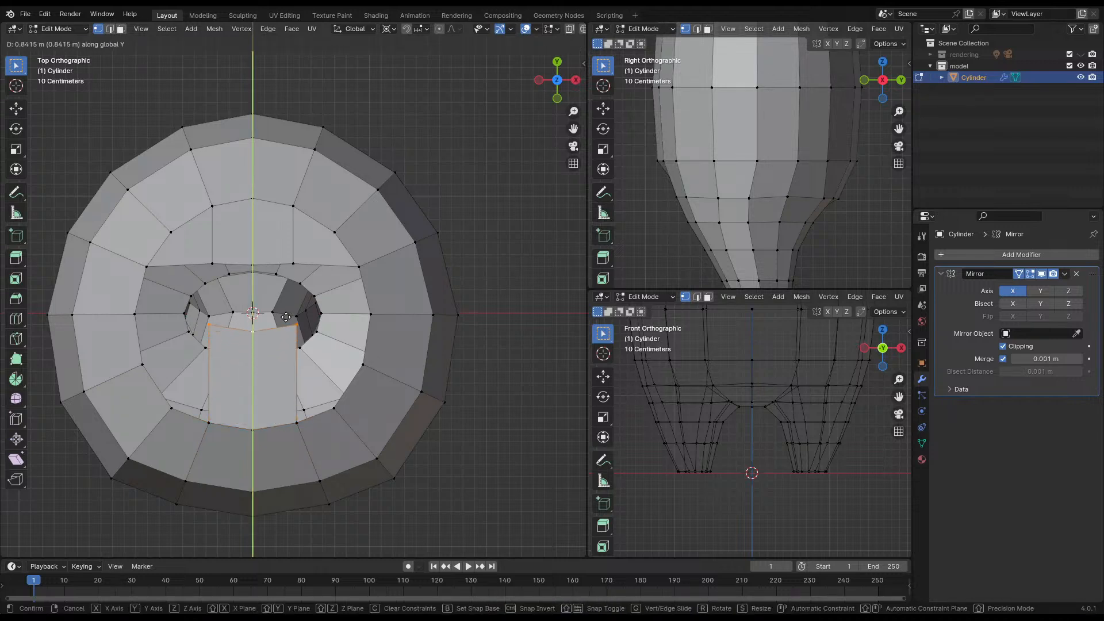
{"action": "left_click", "coordinate": [288, 363]}
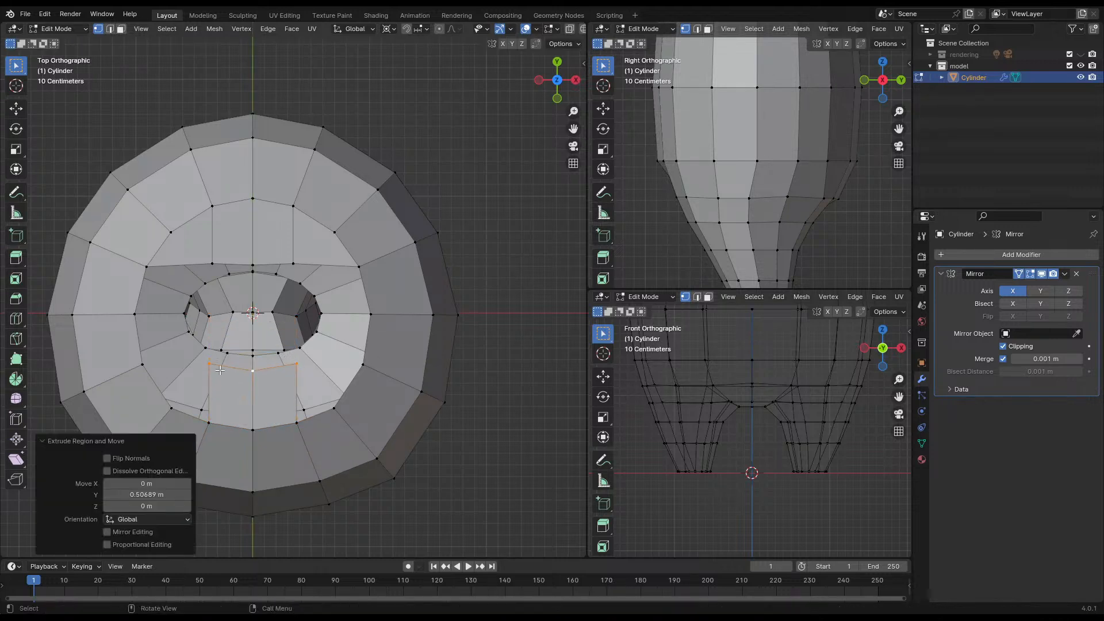
- Fill the gap beside the front strip with a face between its outer side and the neighbouring rim vertices
{"action": "left_click", "coordinate": [210, 365]}
{"action": "left_click", "coordinate": [212, 422], "text": "shift"}
{"action": "left_click", "coordinate": [173, 409], "text": "shift"}
{"action": "left_click", "coordinate": [143, 367], "text": "shift"}
{"action": "key", "text": "f"}
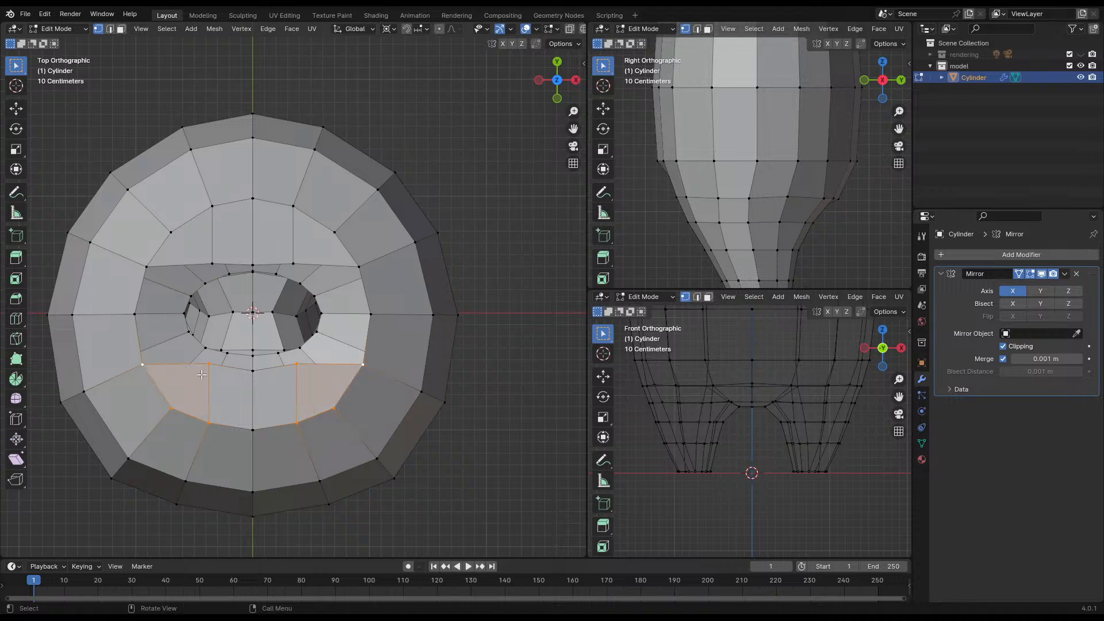
- Move the centre vertex of the front strip along Y to straighten its inner edge, and save the file
{"action": "left_click", "coordinate": [213, 369]}
{"action": "key", "text": "g"}
{"action": "key", "text": "y"}
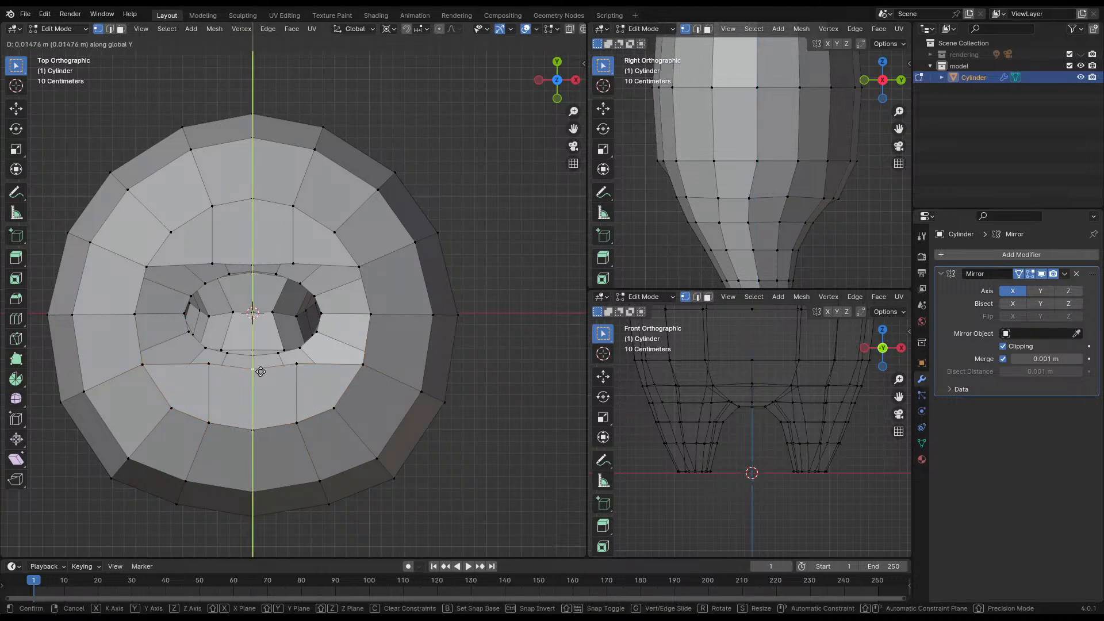
{"action": "left_click", "coordinate": [275, 364]}
{"action": "key", "text": "ctrl+s"}
{"action": "left_click", "coordinate": [236, 268]}
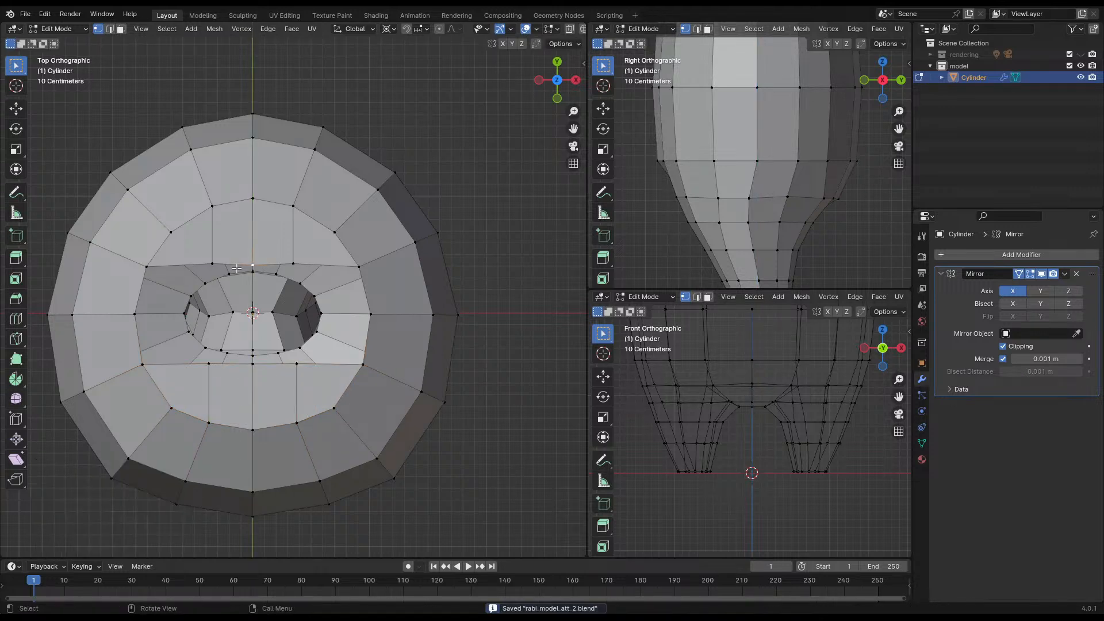
{"action": "left_click", "coordinate": [253, 266]}
{"action": "key", "text": "g"}
{"action": "right_click", "coordinate": [299, 261]}
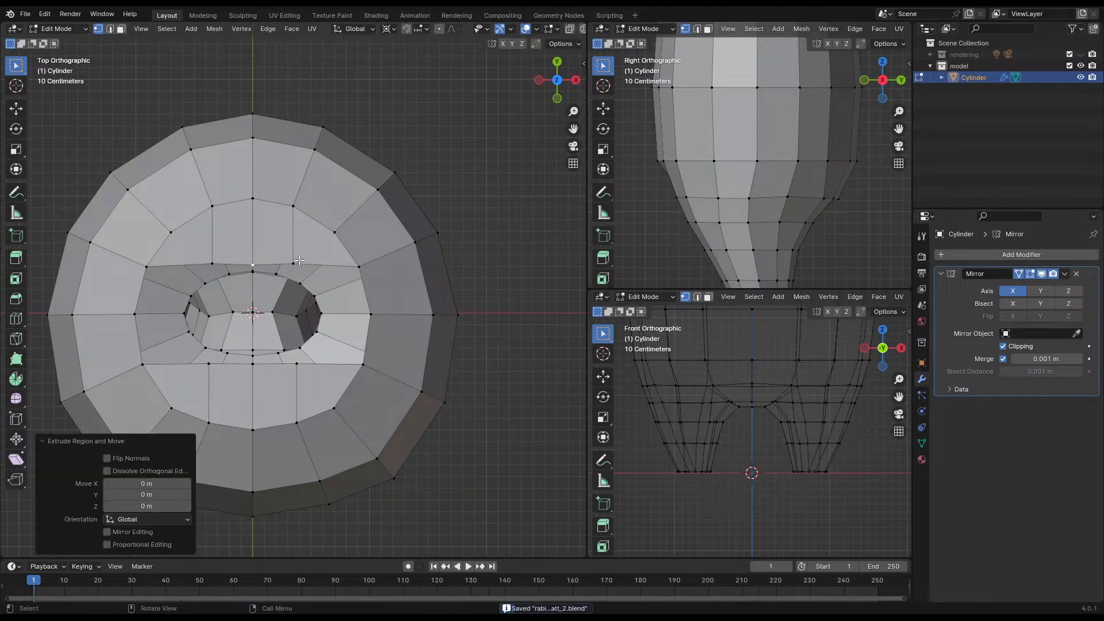
{"action": "key", "text": "ctrl+z"}
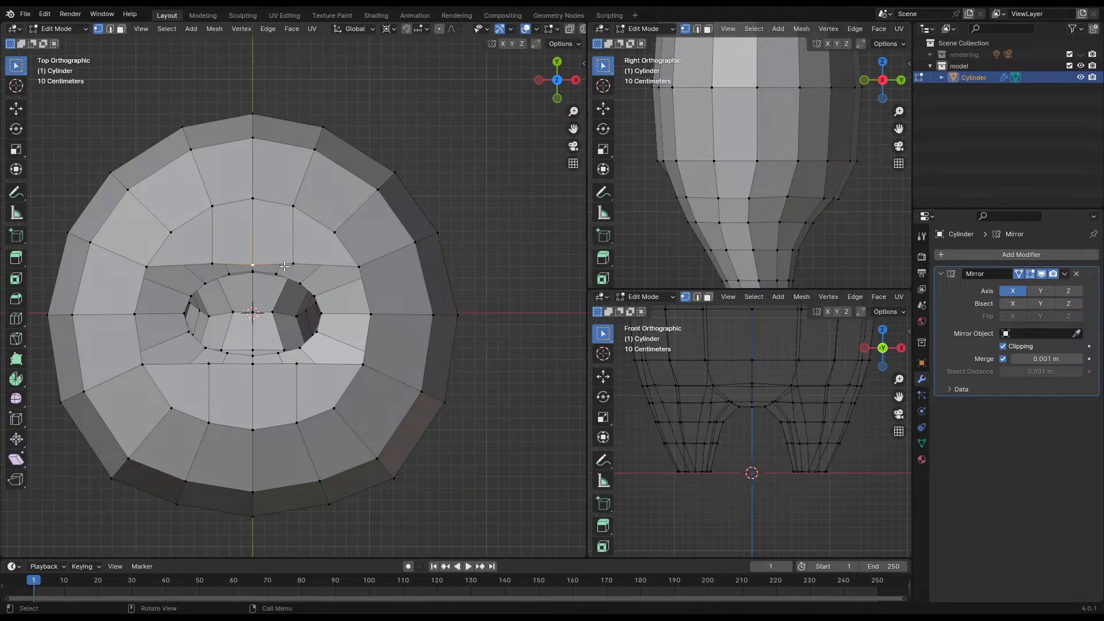
{"action": "key", "text": "g"}
{"action": "right_click", "coordinate": [294, 243]}
- Extrude the inner edges of the +Y strip about 0.44 m along negative Y and fill the remaining central gap with a face
{"action": "key", "text": "e"}
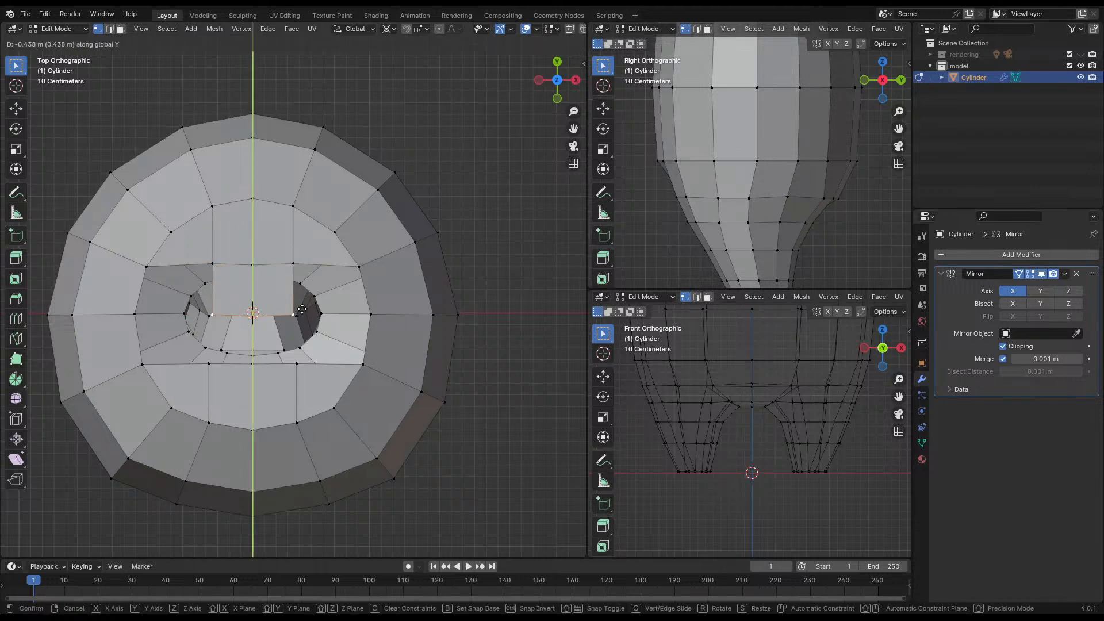
{"action": "left_click", "coordinate": [303, 308]}
{"action": "left_click", "coordinate": [208, 364]}
{"action": "left_click", "coordinate": [213, 313], "text": "shift"}
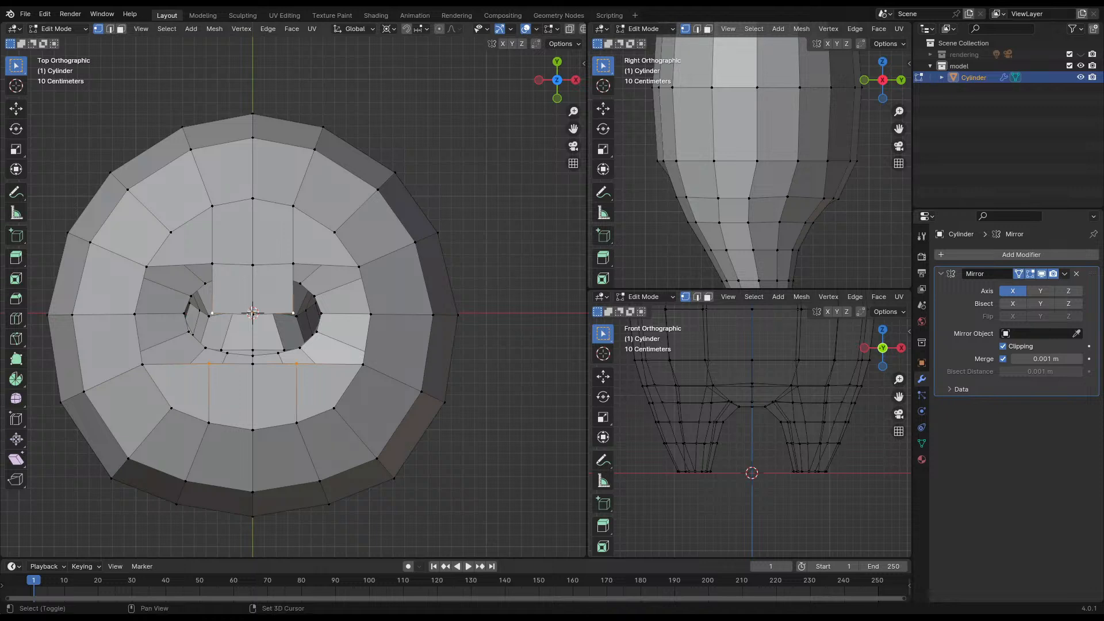
{"action": "left_click", "coordinate": [253, 313], "text": "shift"}
{"action": "left_click", "coordinate": [252, 362], "text": "shift"}
{"action": "key", "text": "f"}
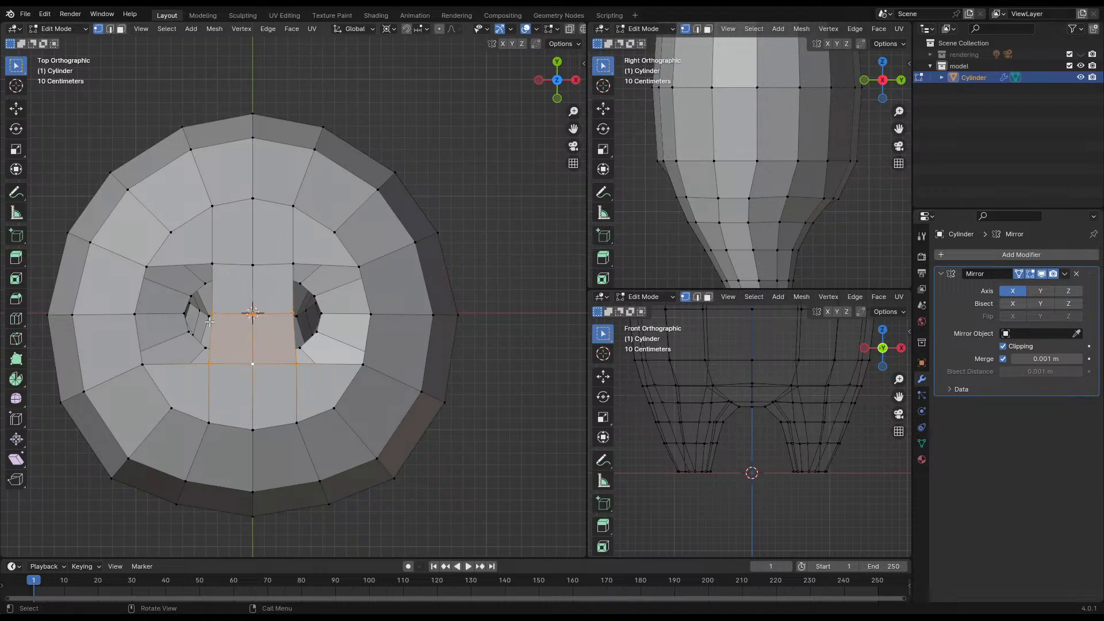
- Widen the central bridge by moving its side vertices on the +Y and negative-Y edges of the hole outward
{"action": "left_click", "coordinate": [214, 262]}
{"action": "key", "text": "g"}
{"action": "left_click", "coordinate": [294, 271]}
{"action": "left_click", "coordinate": [305, 368]}
{"action": "key", "text": "g"}
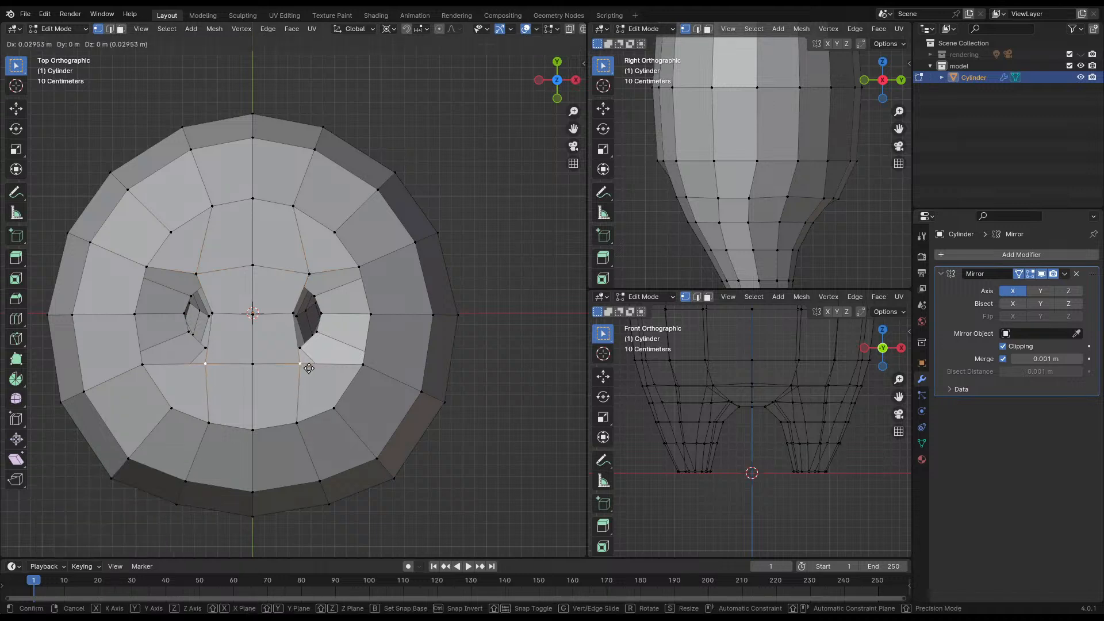
{"action": "left_click", "coordinate": [325, 365]}
- Move the outermost vertex beside the hole in the head's top about 0.2 m outward along X and save the file
{"action": "left_click", "coordinate": [368, 315]}
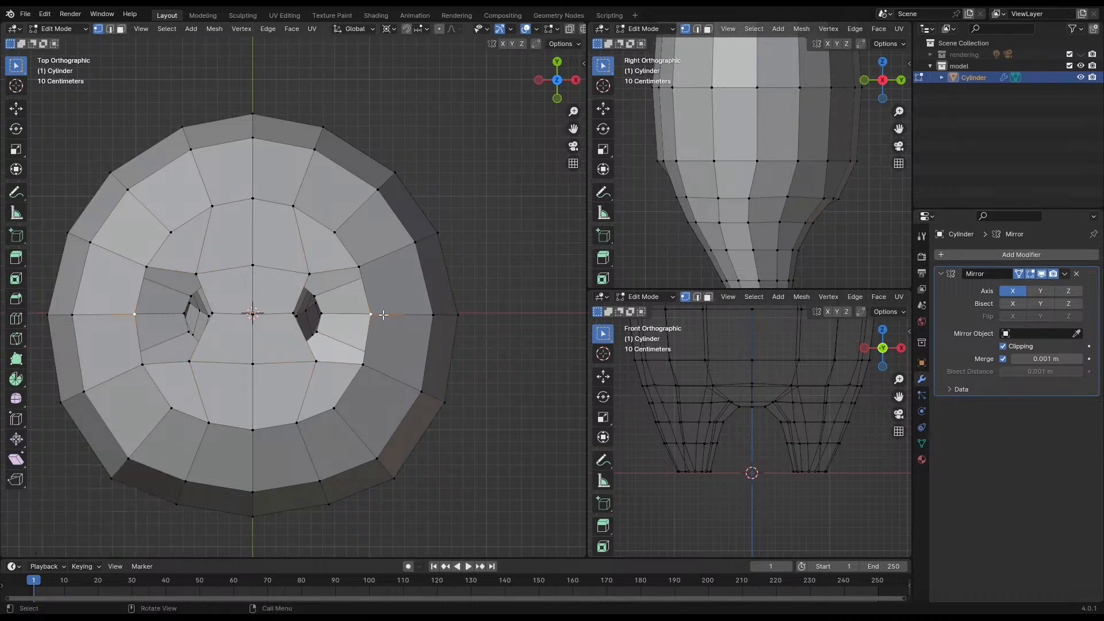
{"action": "key", "text": "g"}
{"action": "left_click", "coordinate": [406, 316]}
{"action": "key", "text": "ctrl+s"}
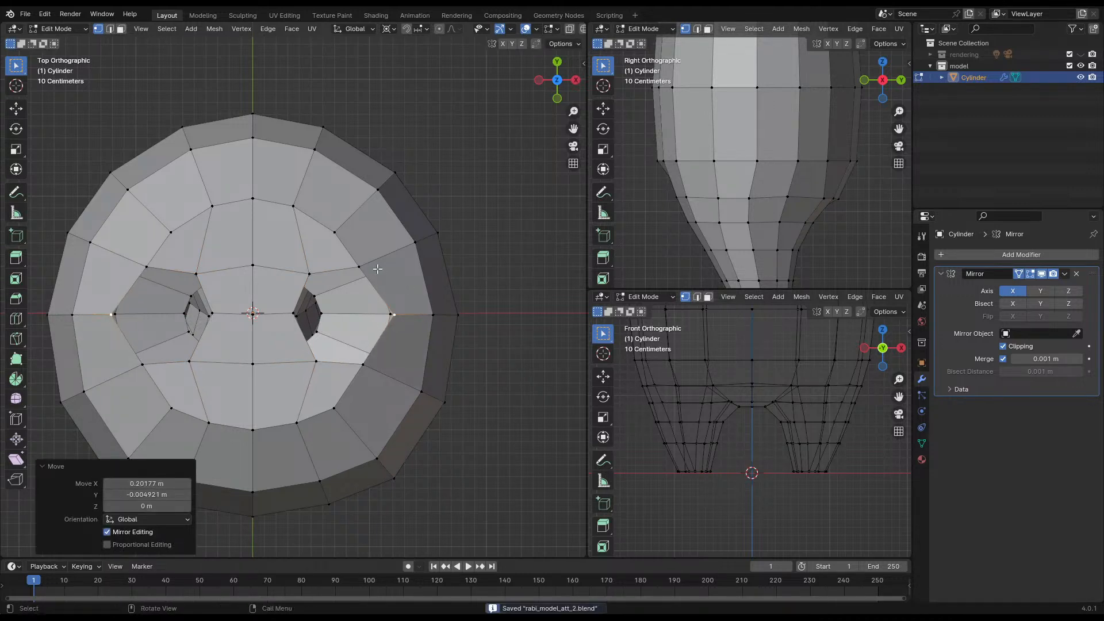
- Move the hole's two outer corner vertices outward along X, shifting the negative-Y one about 0.1 m
{"action": "left_click", "coordinate": [363, 266], "text": "shift"}
{"action": "key", "text": "g"}
{"action": "key", "text": "x"}
{"action": "left_click", "coordinate": [394, 334]}
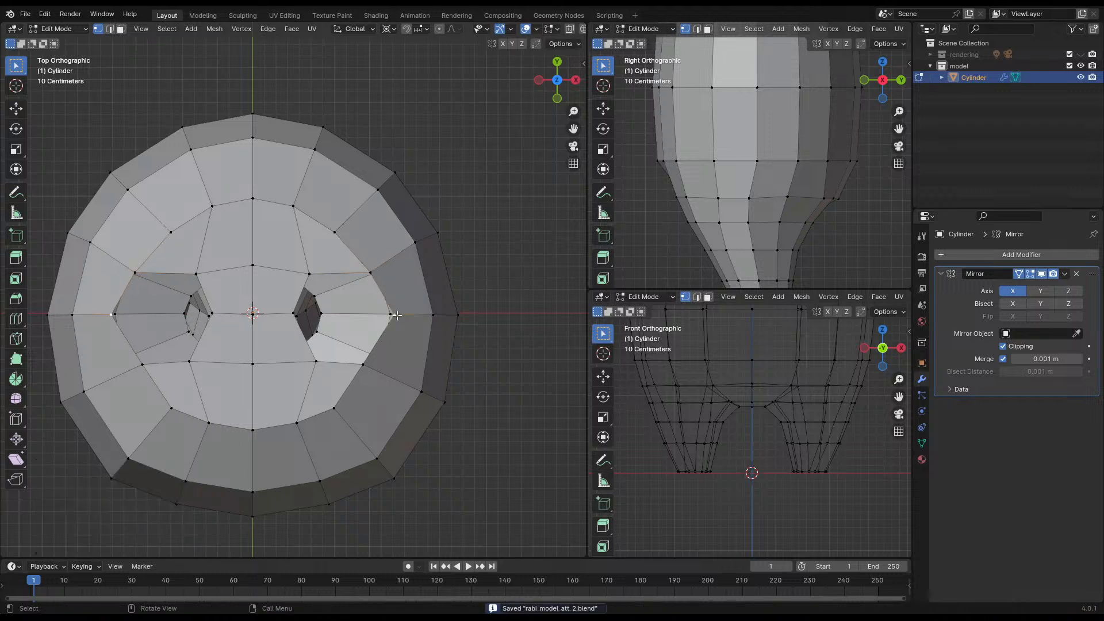
{"action": "left_click", "coordinate": [362, 364]}
{"action": "key", "text": "g"}
{"action": "key", "text": "x"}
{"action": "left_click", "coordinate": [377, 364]}
- Move the hole's inner corner vertices on both the negative-Y and +Y edges slightly farther outward, the +Y one about 0.064 m along X
{"action": "left_click", "coordinate": [321, 362]}
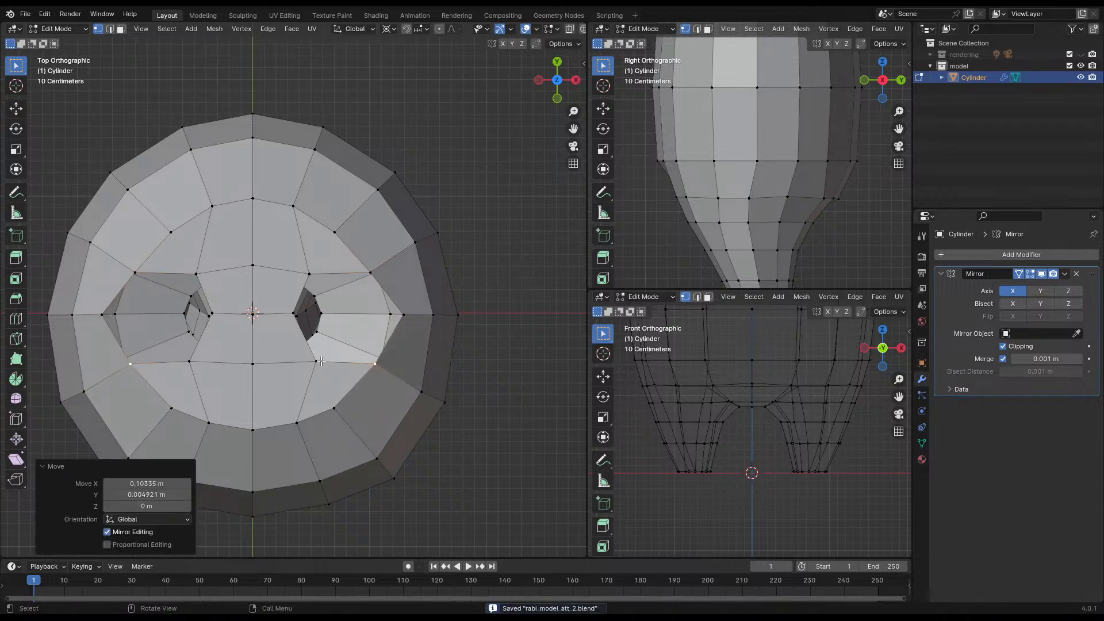
{"action": "key", "text": "g"}
{"action": "left_click", "coordinate": [332, 361]}
{"action": "left_click", "coordinate": [312, 274]}
{"action": "key", "text": "g"}
{"action": "left_click", "coordinate": [326, 271]}
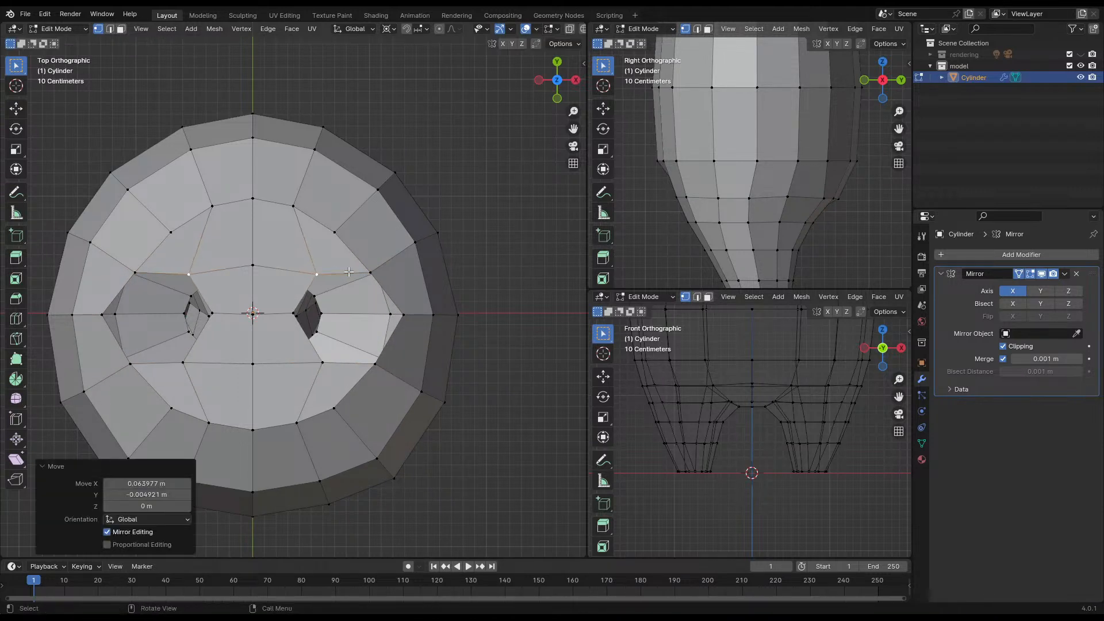
- Move the hole's +Y outer corner and the nearby vertex of the surrounding ring outward, and save the file
{"action": "left_click", "coordinate": [372, 271]}
{"action": "key", "text": "g"}
{"action": "left_click", "coordinate": [386, 264]}
{"action": "left_click", "coordinate": [335, 232]}
{"action": "key", "text": "g"}
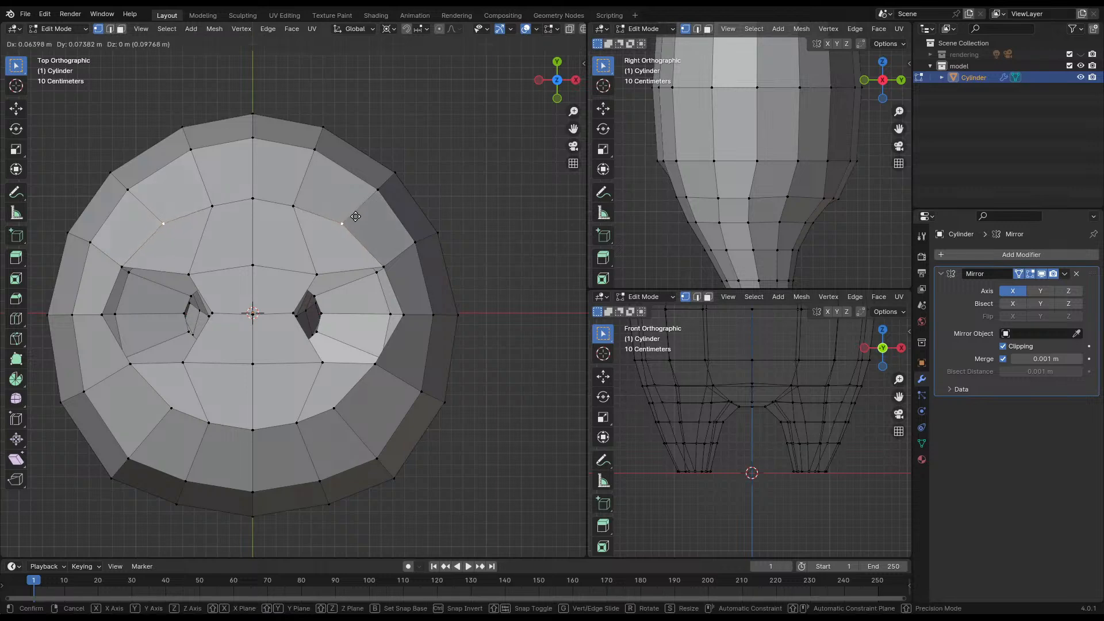
{"action": "left_click", "coordinate": [365, 216]}
{"action": "key", "text": "ctrl+s"}
- Lower the selected vertex loop around the head's top openings slightly along Z and save the file
{"action": "middle_click_drag", "start_coordinate": [367, 214], "coordinate": [376, 249]}
{"action": "scroll", "coordinate": [362, 181], "scroll_direction": "up", "scroll_amount": 2}
{"action": "key", "text": "b"}
{"action": "key", "text": "Escape"}
{"action": "left_click", "coordinate": [272, 285], "text": "alt+shift"}
{"action": "key", "text": "g"}
{"action": "key", "text": "z"}
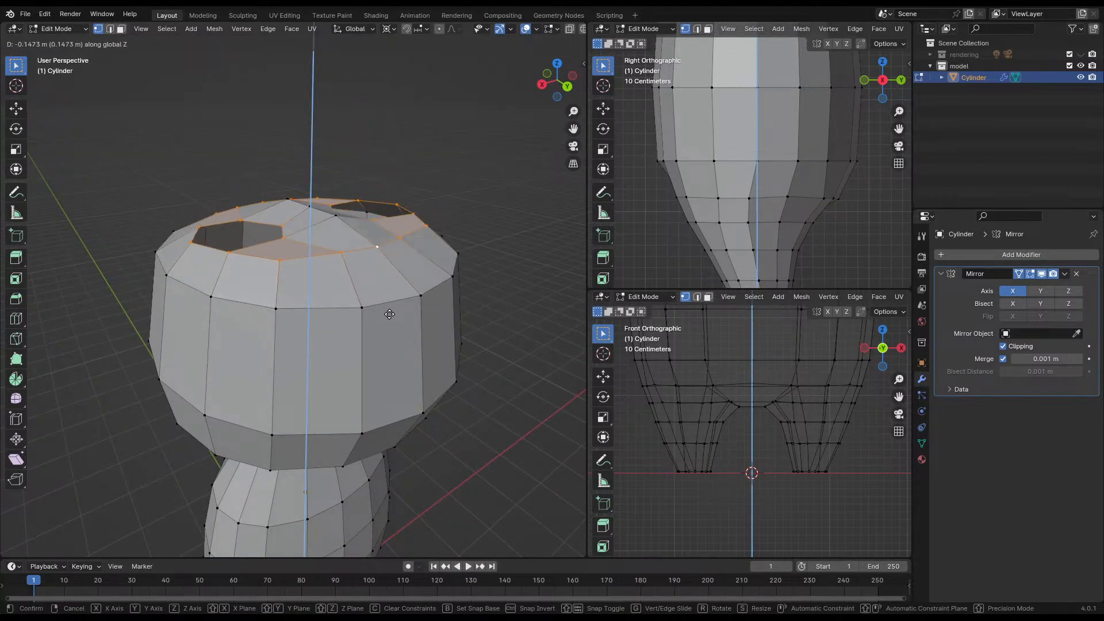
{"action": "left_click", "coordinate": [391, 302]}
{"action": "middle_click_drag", "start_coordinate": [391, 302], "coordinate": [387, 254]}
{"action": "left_click", "coordinate": [233, 230]}
{"action": "key", "text": "ctrl+s"}
- Examine the overall shape of the body without the edit overlay, moving in on the +Y side of the lower torso
{"action": "scroll", "coordinate": [387, 253], "scroll_direction": "down", "scroll_amount": 6}
{"action": "middle_click_drag", "start_coordinate": [276, 322], "coordinate": [362, 368]}
{"action": "key", "text": "Tab"}
{"action": "left_click", "coordinate": [406, 285]}
{"action": "scroll", "coordinate": [332, 348], "scroll_direction": "down", "scroll_amount": 5}
{"action": "scroll", "coordinate": [268, 356], "scroll_direction": "up", "scroll_amount": 6}
{"action": "middle_click_drag", "start_coordinate": [339, 405], "coordinate": [178, 333], "text": "shift"}
{"action": "key", "text": "Tab"}
{"action": "scroll", "coordinate": [300, 443], "scroll_direction": "up", "scroll_amount": 5}
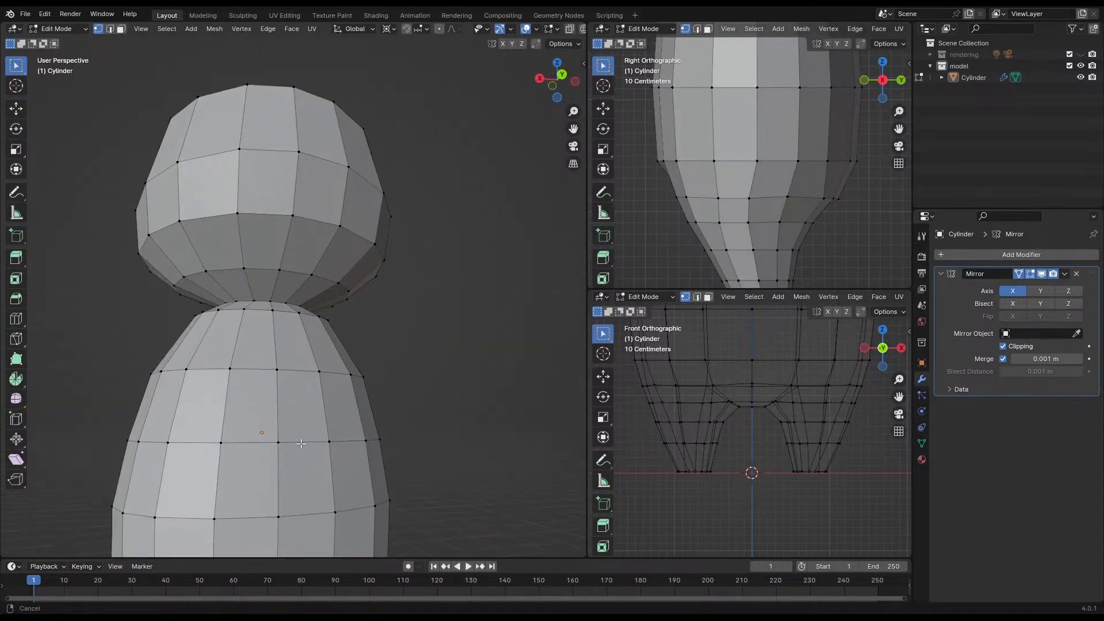
{"action": "middle_click_drag", "start_coordinate": [300, 444], "coordinate": [339, 255], "text": "shift"}
{"action": "middle_click_drag", "start_coordinate": [263, 383], "coordinate": [239, 376]}
- Knife a diagonal edge across the face above the crotch on the +Y side, from its upper outer corner to the lower centre vertex
{"action": "left_click", "coordinate": [273, 373], "text": "alt"}
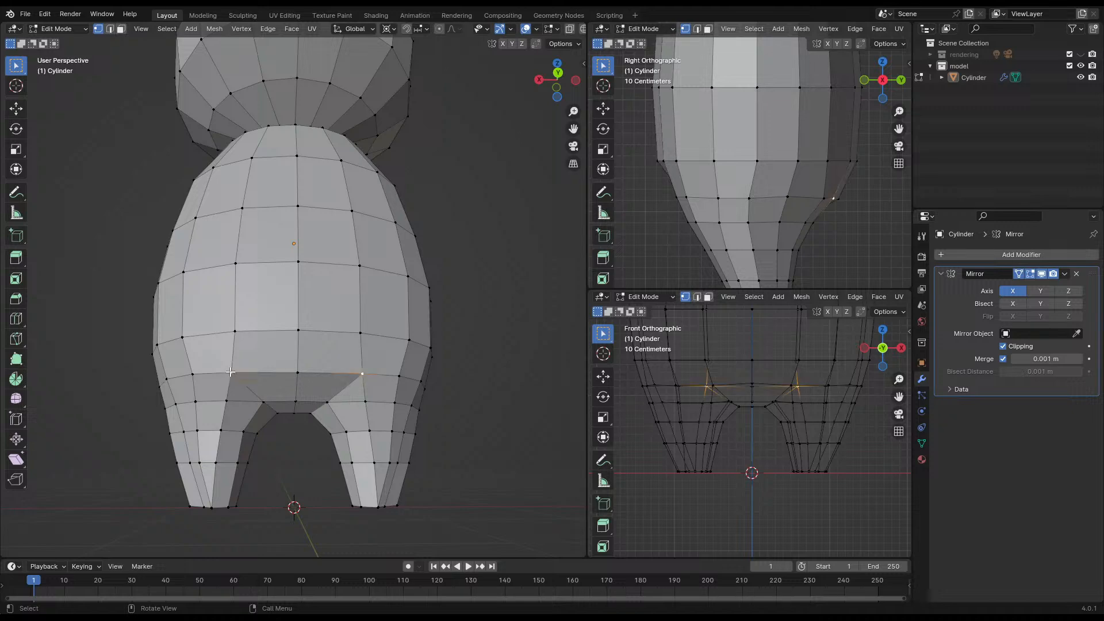
{"action": "scroll", "coordinate": [299, 357], "scroll_direction": "up", "scroll_amount": 5}
{"action": "scroll", "coordinate": [309, 333], "scroll_direction": "down", "scroll_amount": 4}
{"action": "middle_click_drag", "start_coordinate": [331, 346], "coordinate": [301, 330]}
{"action": "scroll", "coordinate": [280, 330], "scroll_direction": "up", "scroll_amount": 3}
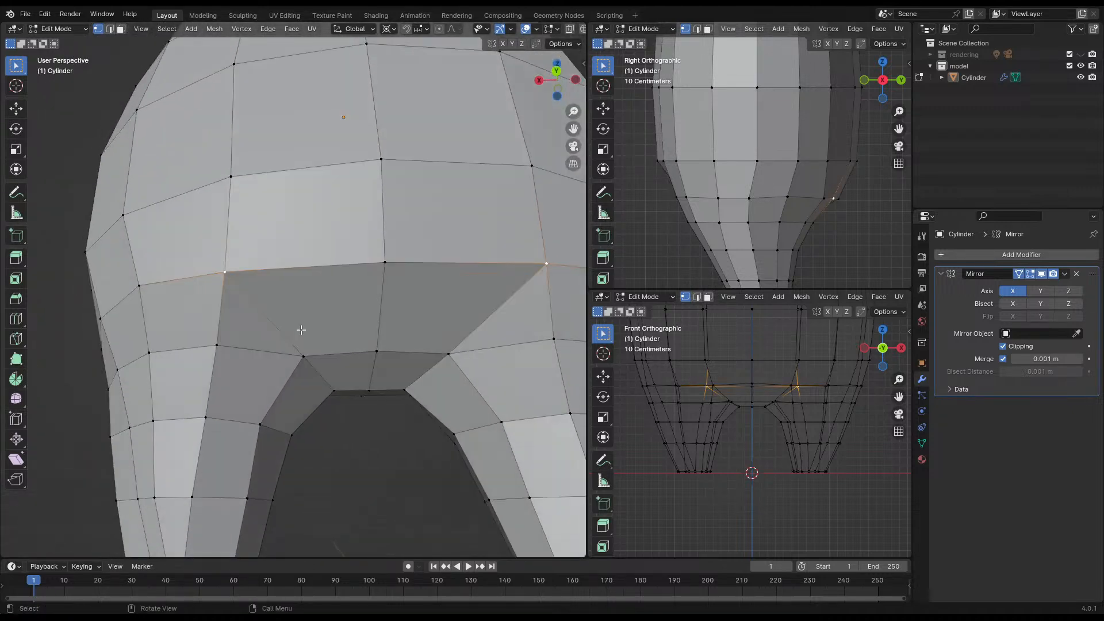
{"action": "key", "text": "k"}
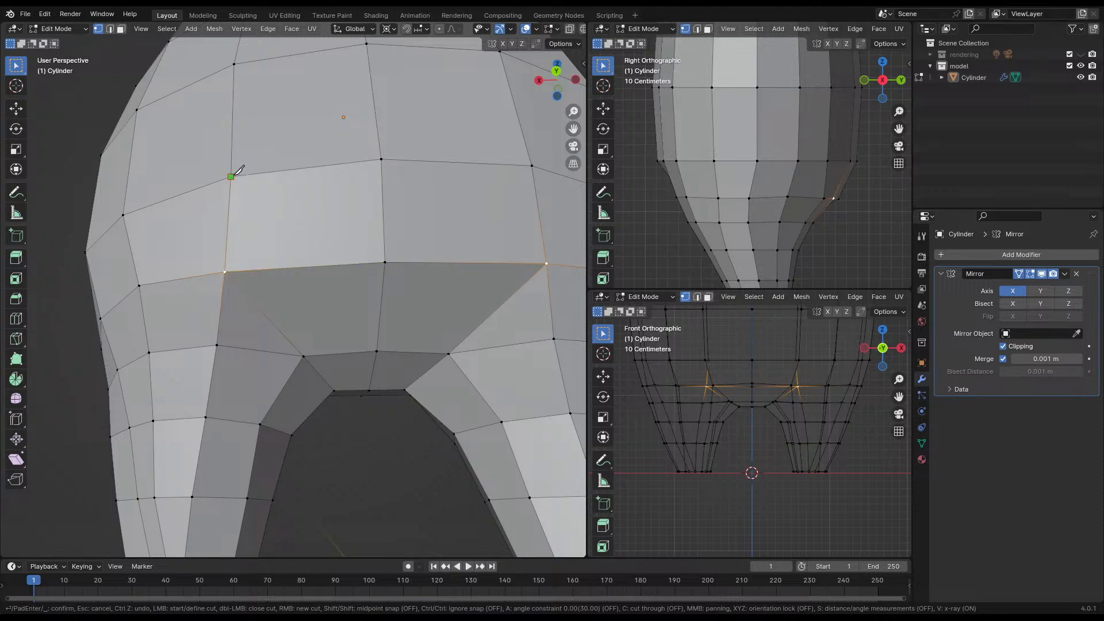
{"action": "left_click", "coordinate": [224, 272]}
{"action": "left_click", "coordinate": [231, 178]}
{"action": "left_click", "coordinate": [385, 262]}
{"action": "key", "text": "Return"}
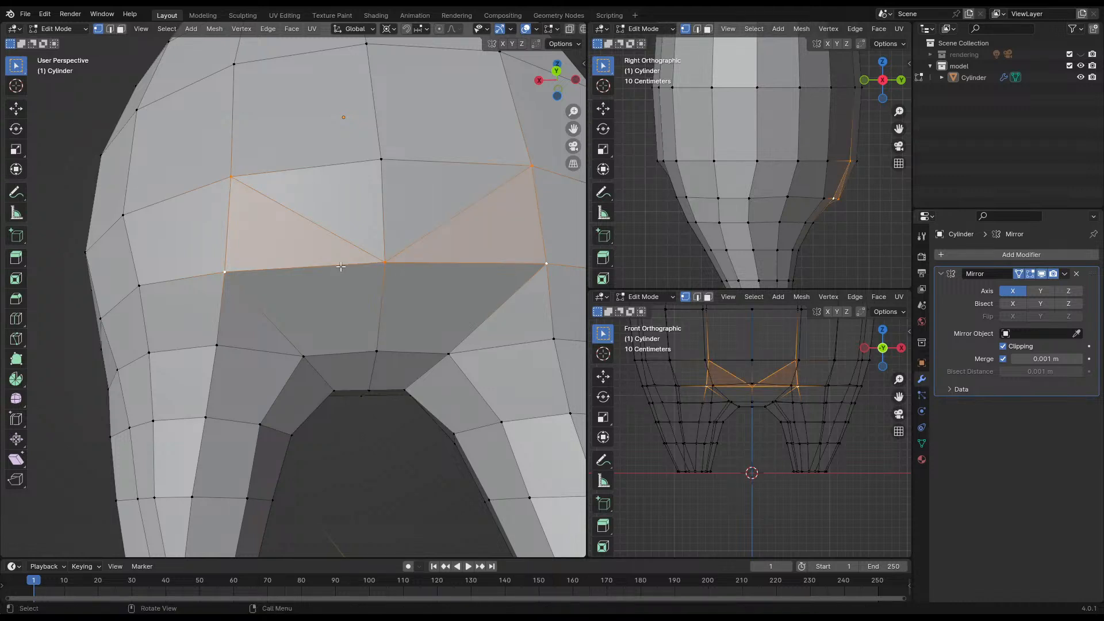
- Dissolve the diagonal edge running from the lower torso loop down to the crotch corner on the +Y side
{"action": "key", "text": "2"}
{"action": "left_click", "coordinate": [259, 307]}
{"action": "key", "text": "x"}
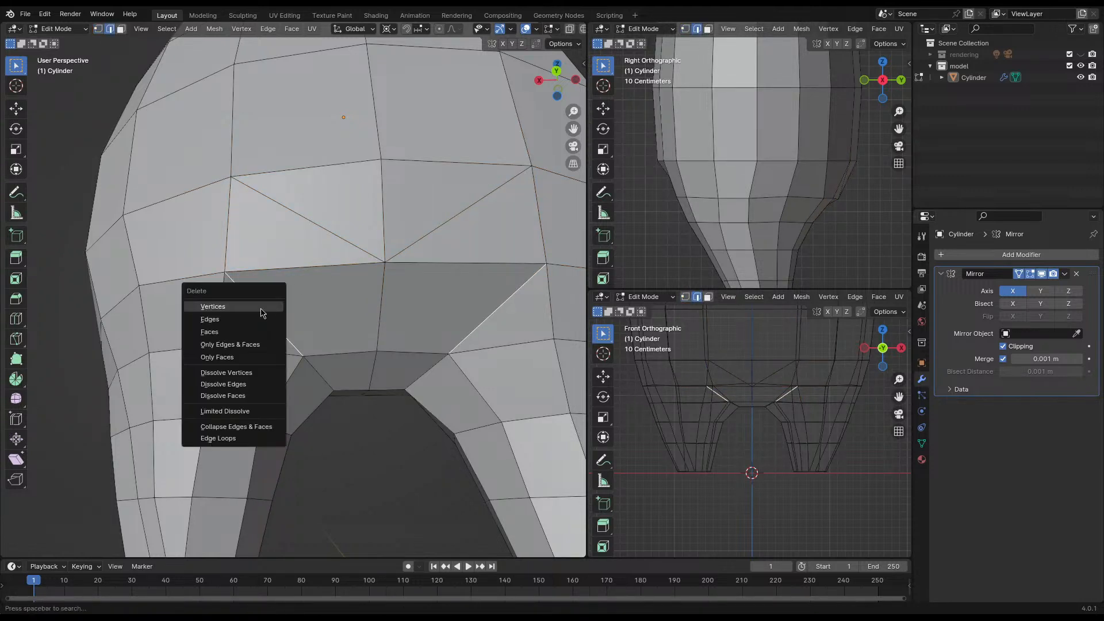
{"action": "left_click", "coordinate": [235, 384]}
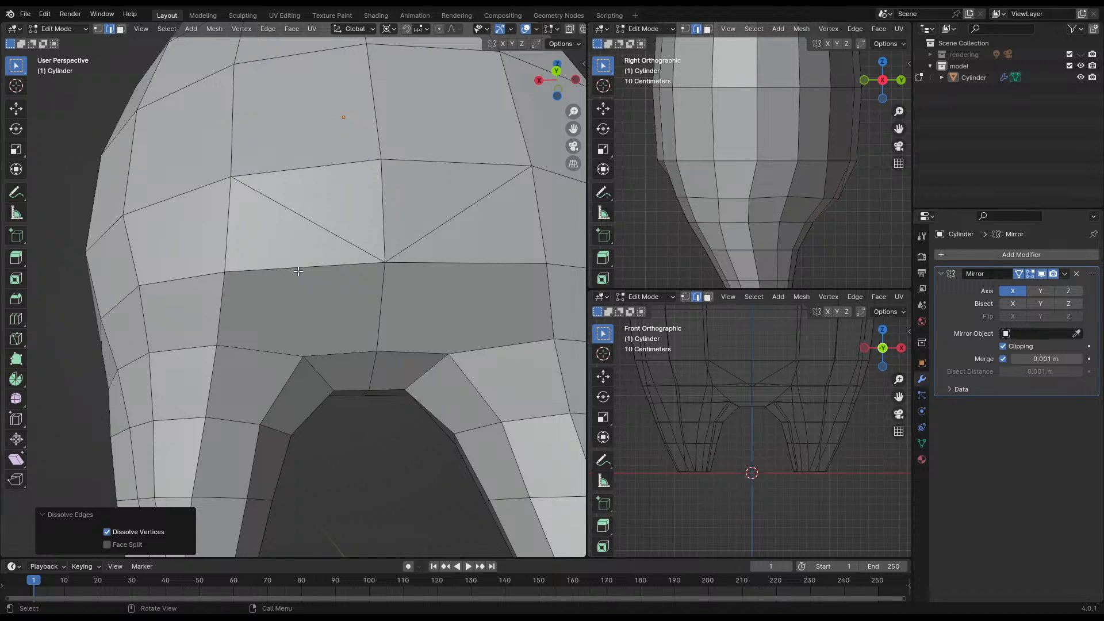
- Knife an edge from the middle of the horizontal edge above the crotch down to the crotch corner, and save the file
{"action": "key", "text": "k"}
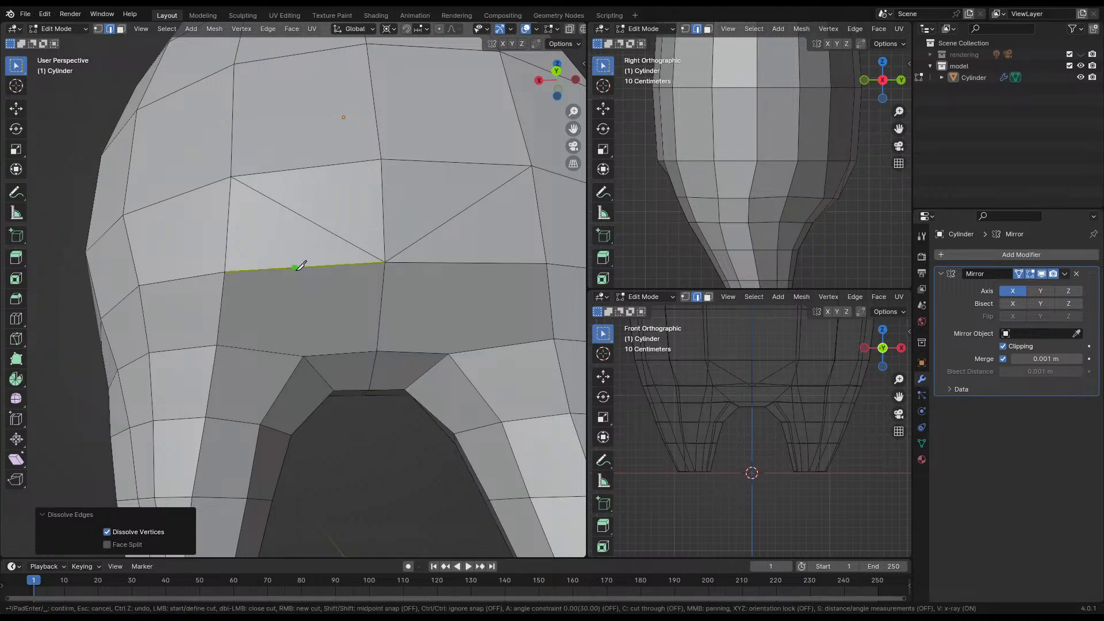
{"action": "left_click", "coordinate": [302, 267]}
{"action": "left_click", "coordinate": [303, 356]}
{"action": "key", "text": "Return"}
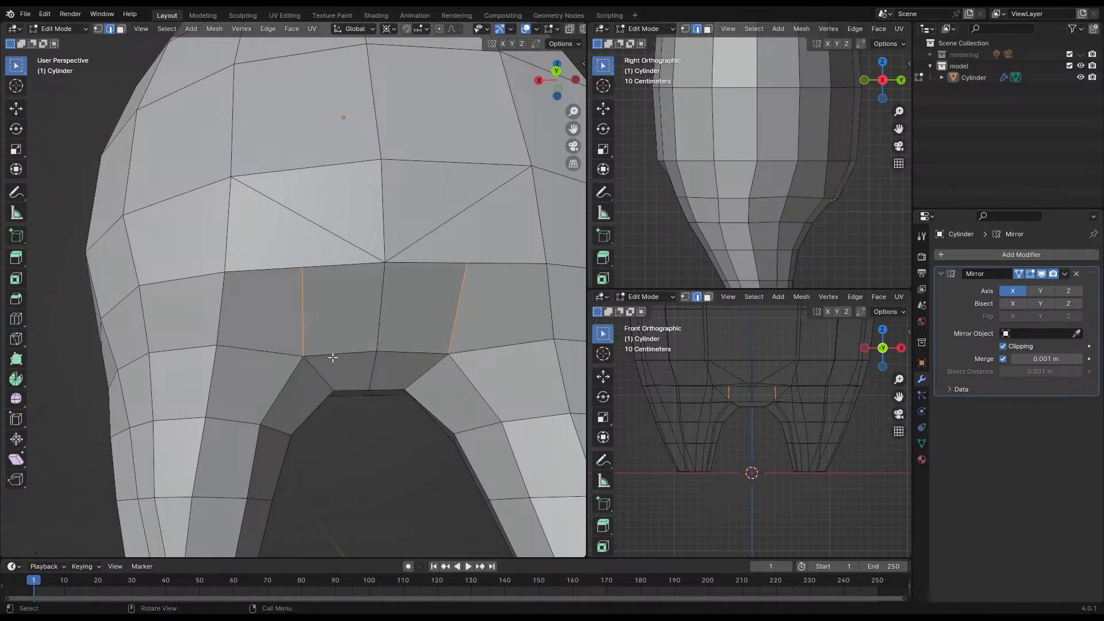
{"action": "scroll", "coordinate": [332, 355], "scroll_direction": "down", "scroll_amount": 6}
{"action": "middle_click_drag", "start_coordinate": [333, 355], "coordinate": [391, 358]}
{"action": "key", "text": "Tab"}
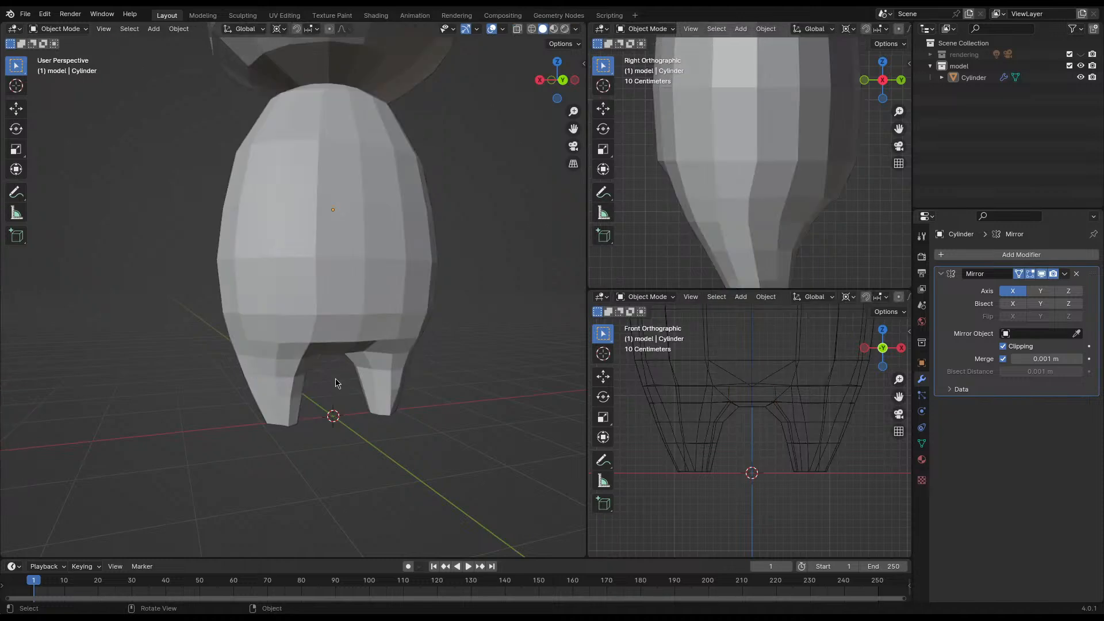
{"action": "middle_click_drag", "start_coordinate": [336, 382], "coordinate": [296, 289]}
{"action": "key", "text": "Tab"}
{"action": "scroll", "coordinate": [307, 297], "scroll_direction": "up", "scroll_amount": 8}
{"action": "key", "text": "ctrl+s"}
{"action": "left_click", "coordinate": [276, 377]}
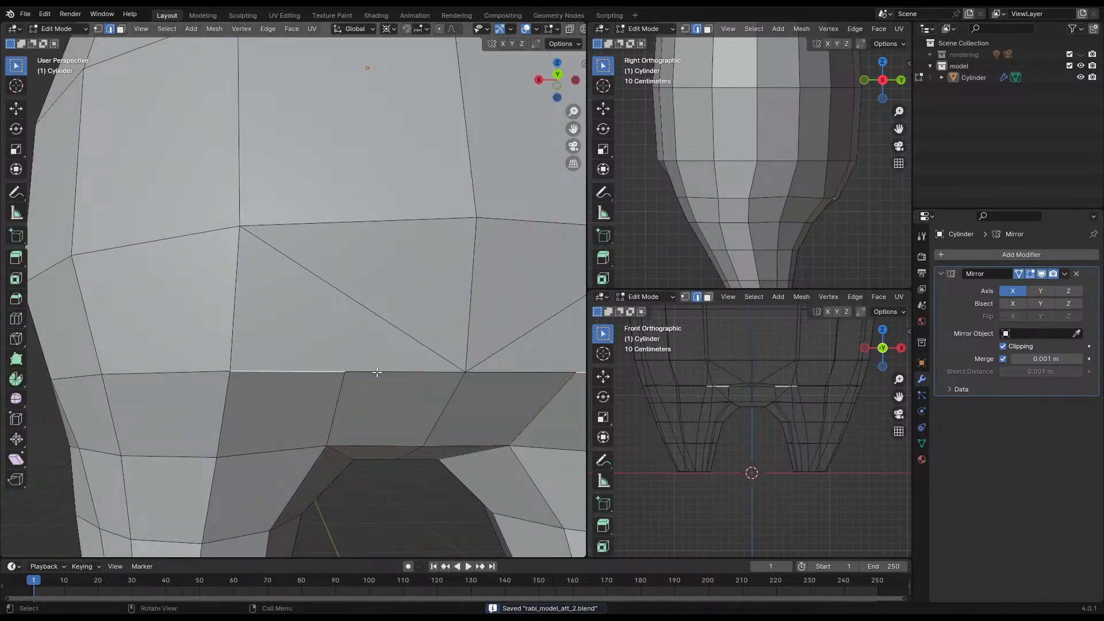
{"action": "left_click", "coordinate": [378, 373]}
{"action": "left_click", "coordinate": [236, 302]}
{"action": "left_click", "coordinate": [348, 292]}
{"action": "scroll", "coordinate": [437, 373], "scroll_direction": "down", "scroll_amount": 6}
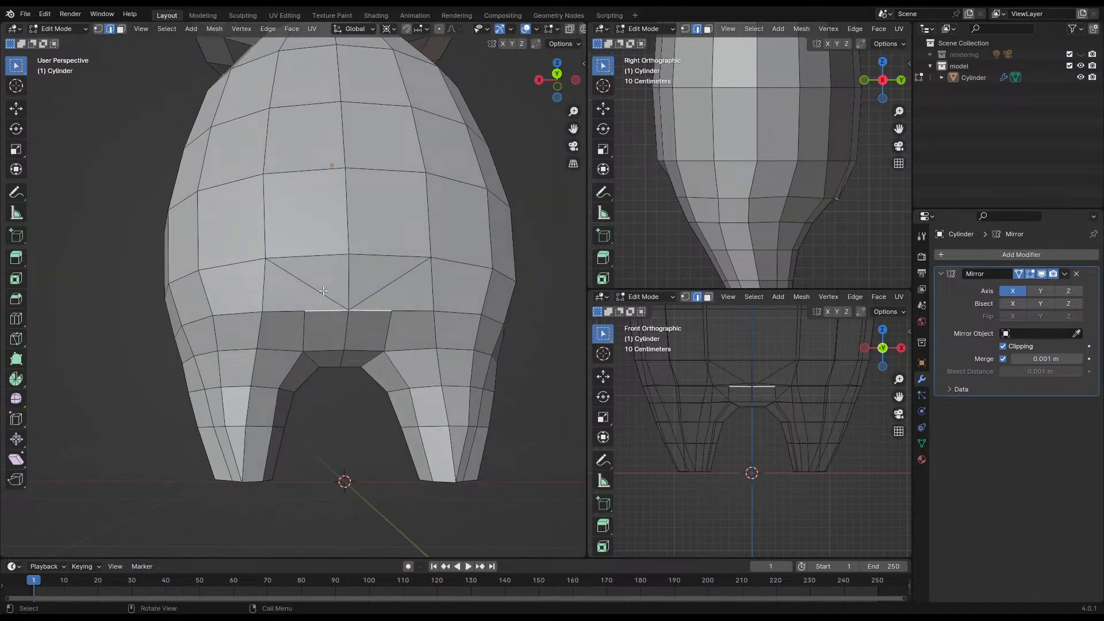
{"action": "mouse_move", "coordinate": [286, 297]}
{"action": "middle_mouse_down"}
{"action": "mouse_move", "coordinate": [340, 312]}
{"action": "mouse_move", "coordinate": [293, 303]}
{"action": "mouse_move", "coordinate": [300, 296]}
{"action": "middle_mouse_up"}
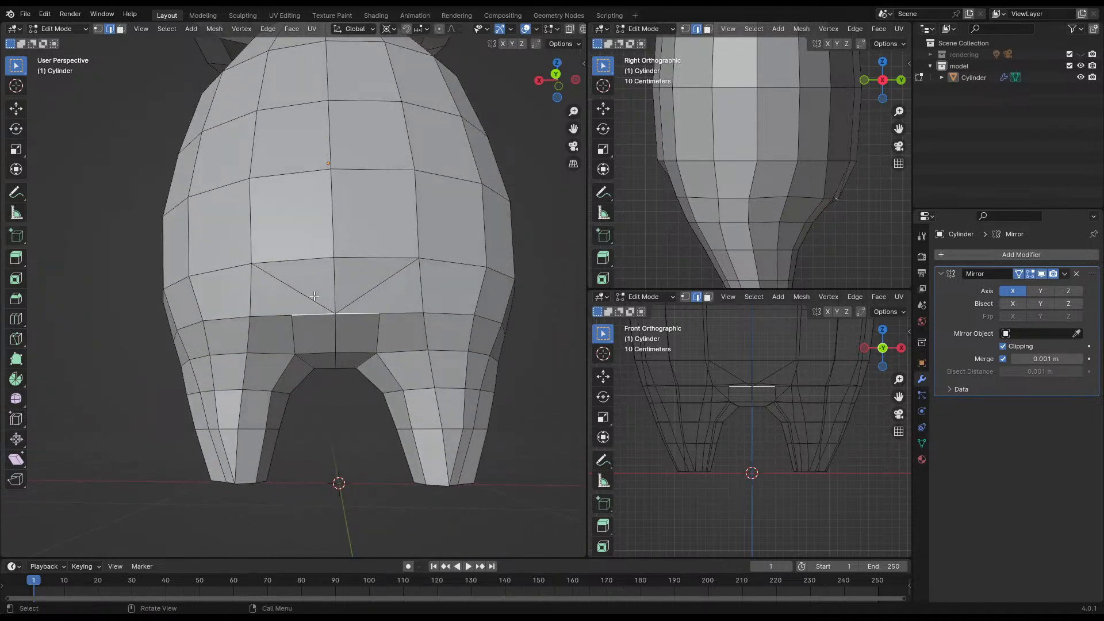
- Move the crotch corner vertex on the +Y side about 0.089 m outward along X and save the file
{"action": "key", "text": "1"}
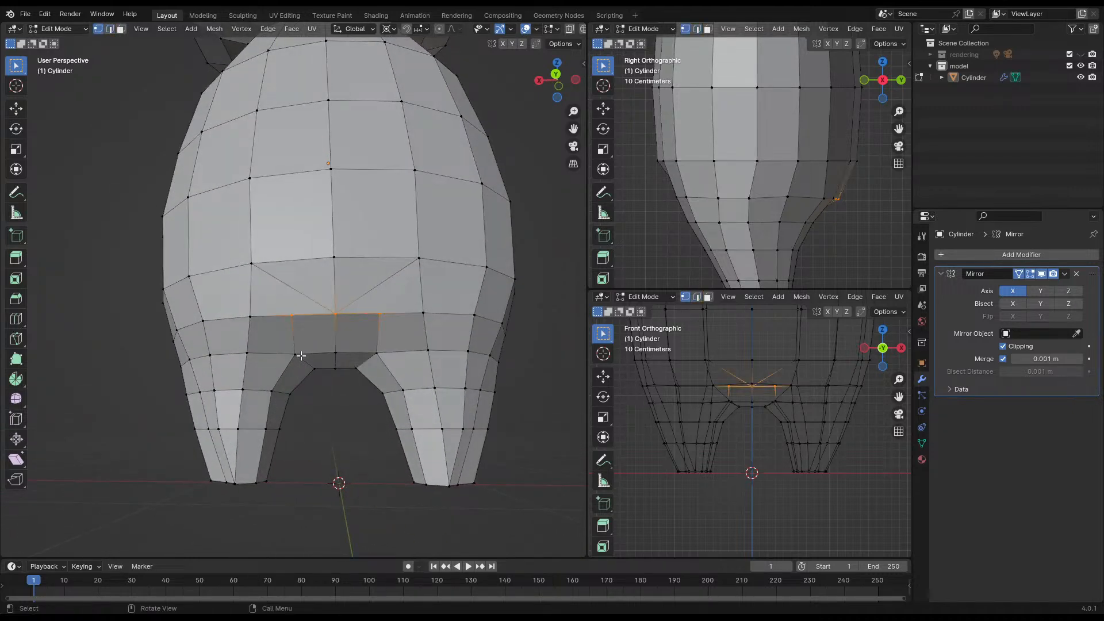
{"action": "left_click", "coordinate": [298, 355]}
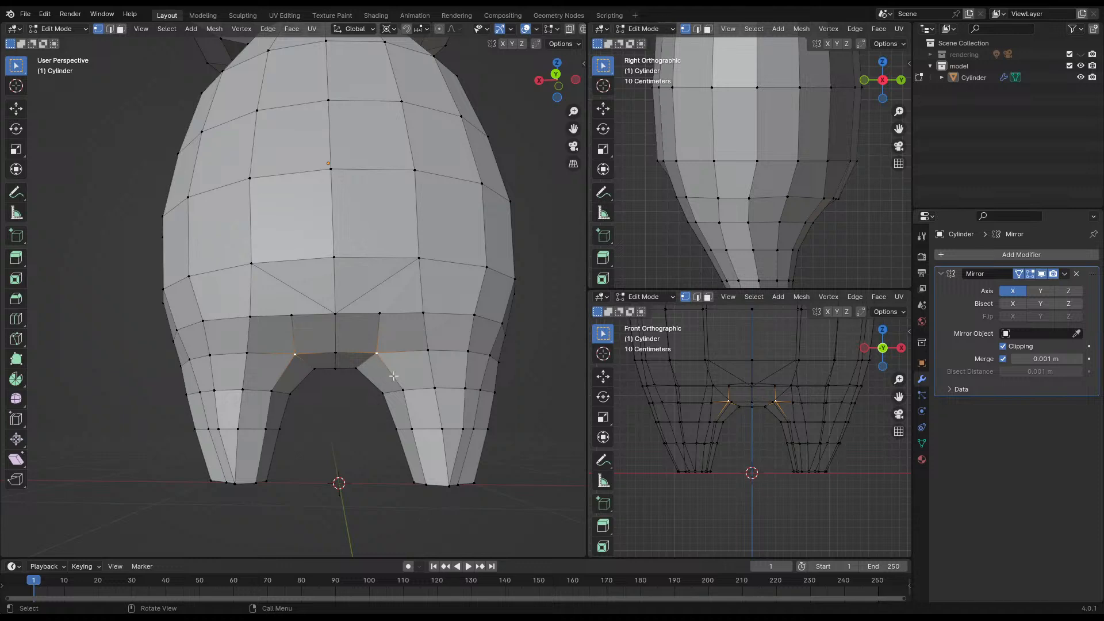
{"action": "key", "text": "g"}
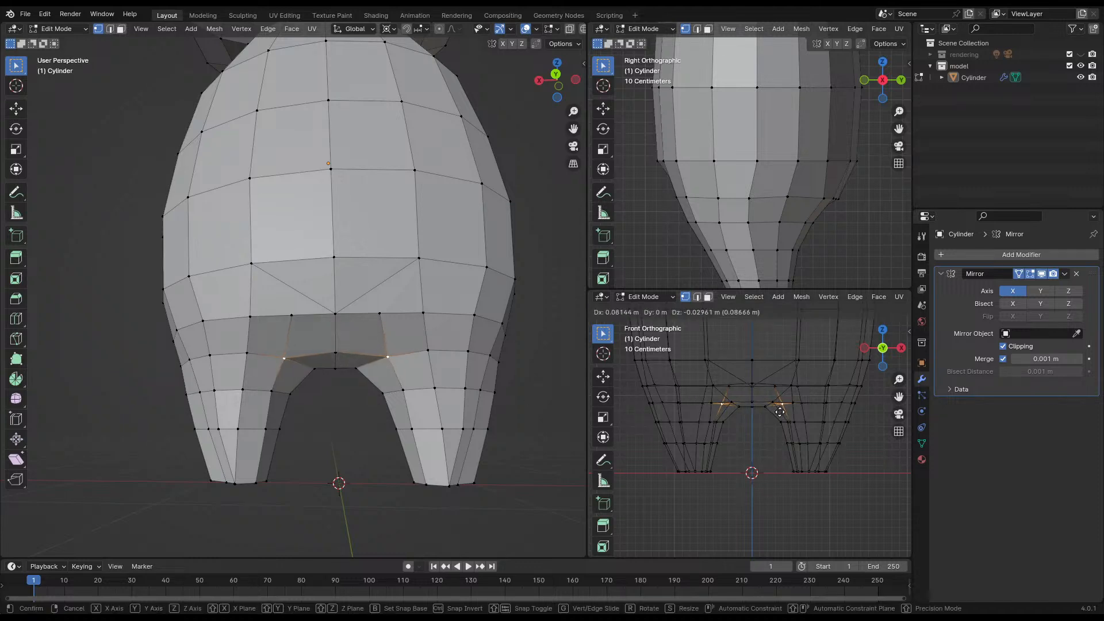
{"action": "left_click", "coordinate": [780, 409]}
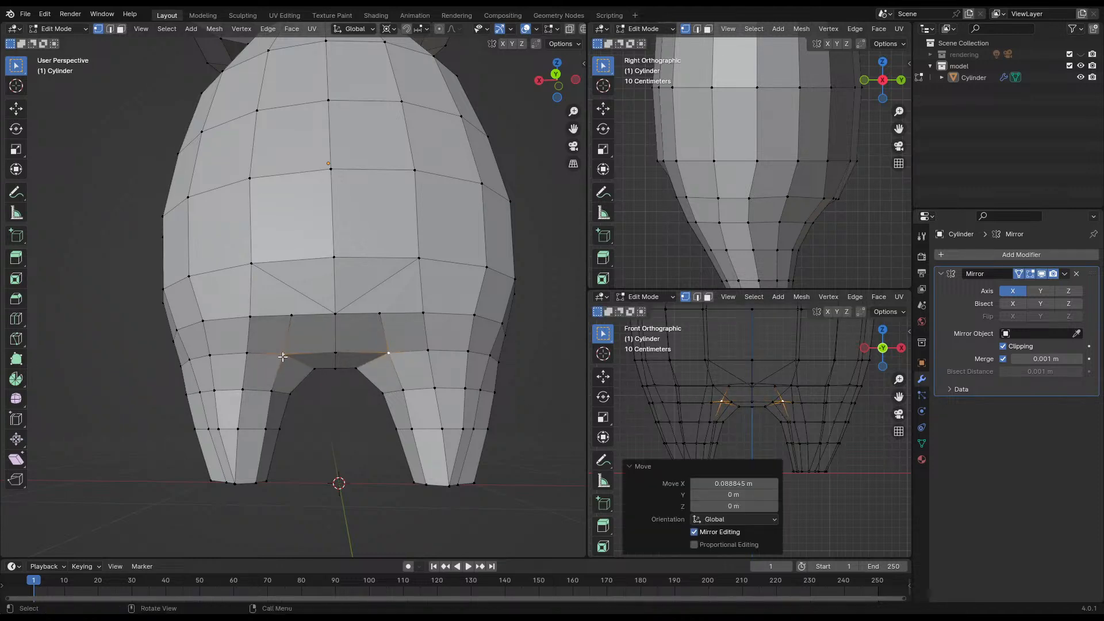
{"action": "left_click", "coordinate": [338, 357]}
{"action": "key", "text": "ctrl+s"}
- Dissolve the diagonal edge that meets the lower centre vertex above the crotch
{"action": "middle_click_drag", "start_coordinate": [374, 368], "coordinate": [300, 322]}
{"action": "scroll", "coordinate": [300, 307], "scroll_direction": "up", "scroll_amount": 6}
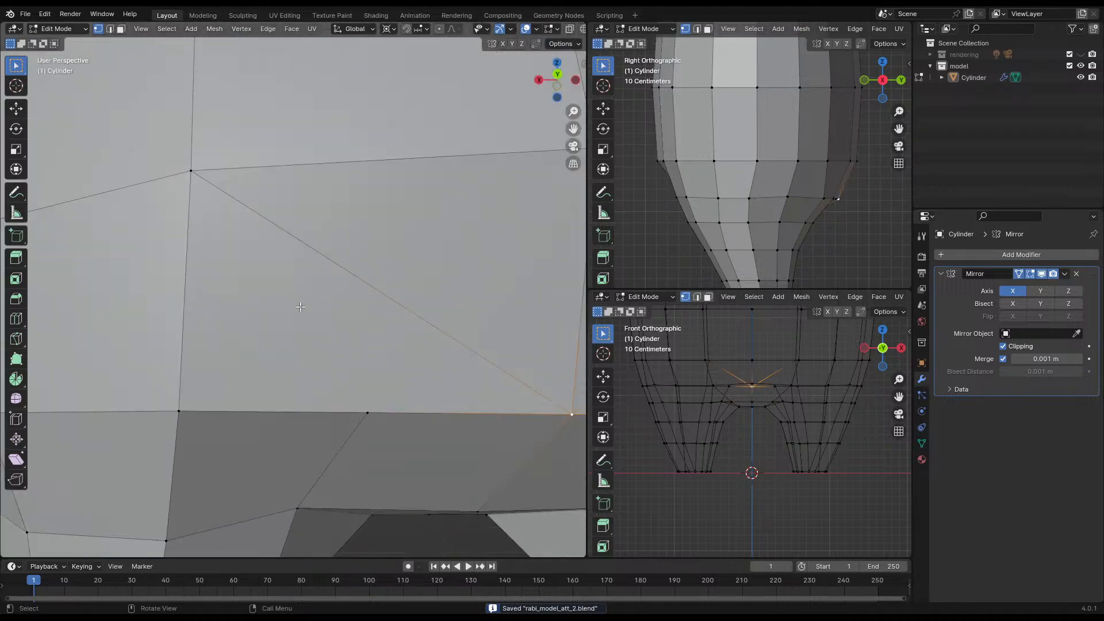
{"action": "scroll", "coordinate": [361, 307], "scroll_direction": "down", "scroll_amount": 8}
{"action": "middle_click_drag", "start_coordinate": [361, 307], "coordinate": [327, 330], "text": "shift"}
{"action": "scroll", "coordinate": [326, 326], "scroll_direction": "up", "scroll_amount": 5}
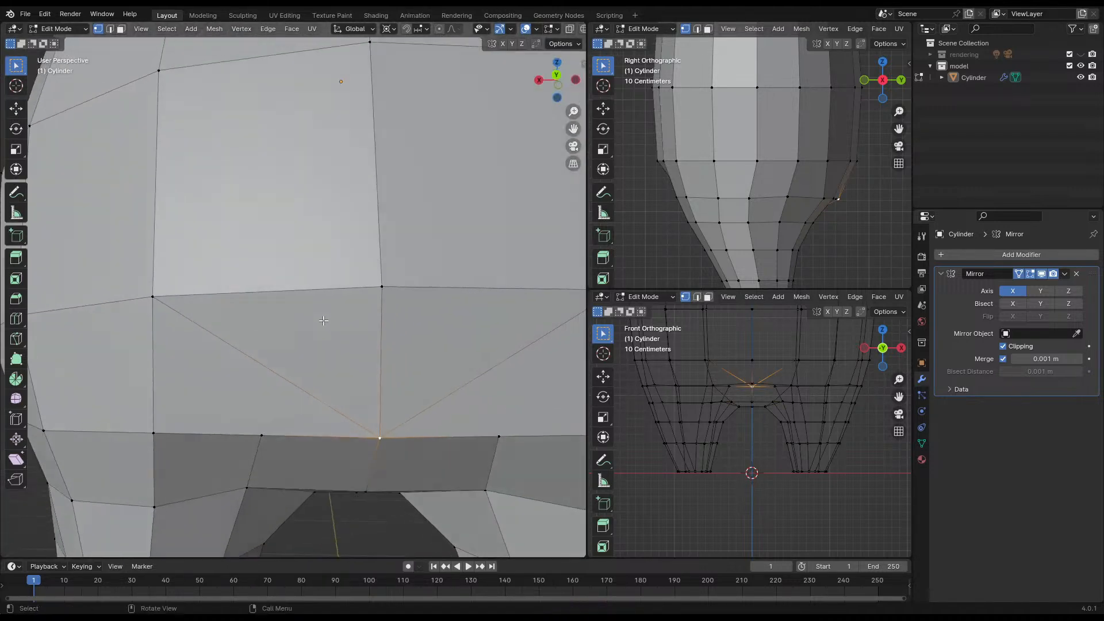
{"action": "key", "text": "2"}
{"action": "key", "text": "x"}
{"action": "left_click", "coordinate": [269, 368]}
{"action": "scroll", "coordinate": [287, 367], "scroll_direction": "down", "scroll_amount": 3}
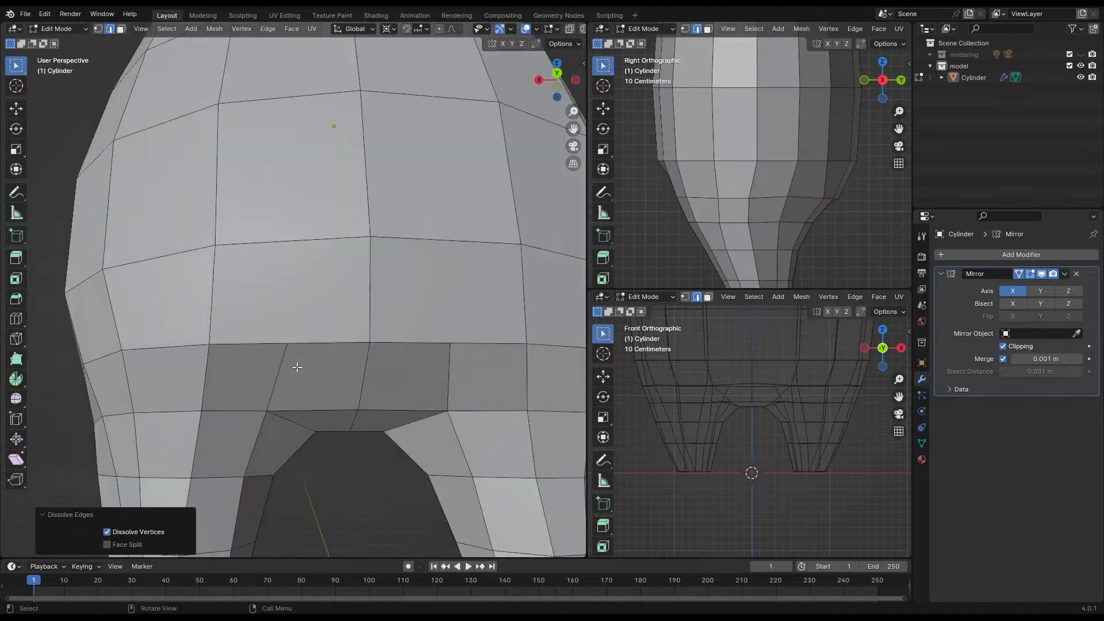
- Knife a V-shaped cut above the crotch, from the face's upper outer corner through the new mid-edge vertex to the upper centre vertex
{"action": "key", "text": "k"}
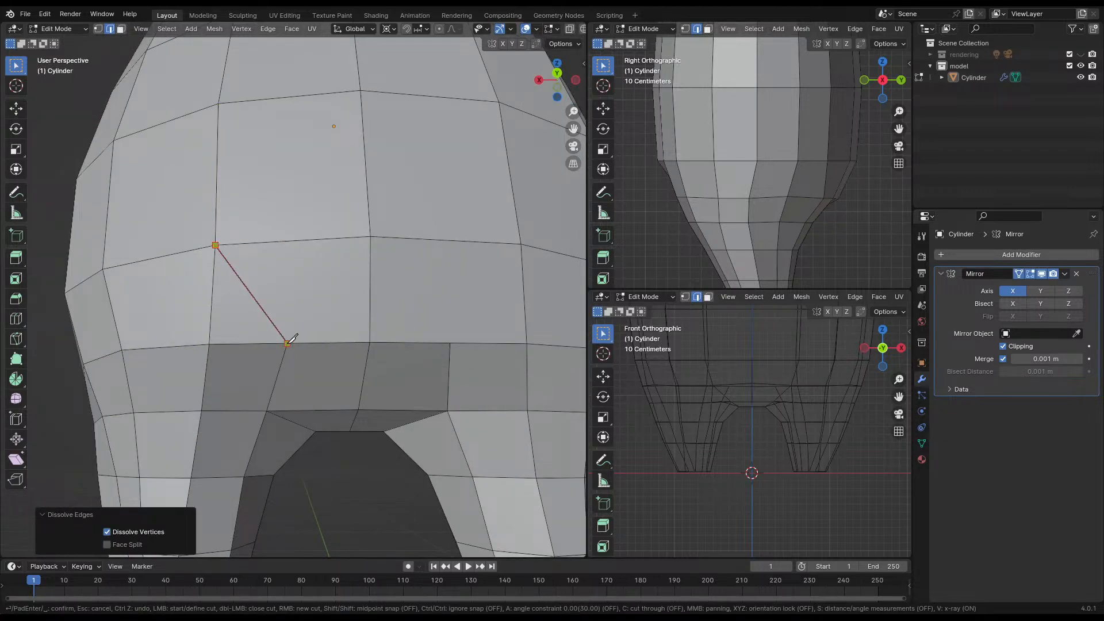
{"action": "left_click", "coordinate": [370, 236]}
{"action": "key", "text": "Return"}
{"action": "scroll", "coordinate": [316, 300], "scroll_direction": "down", "scroll_amount": 6}
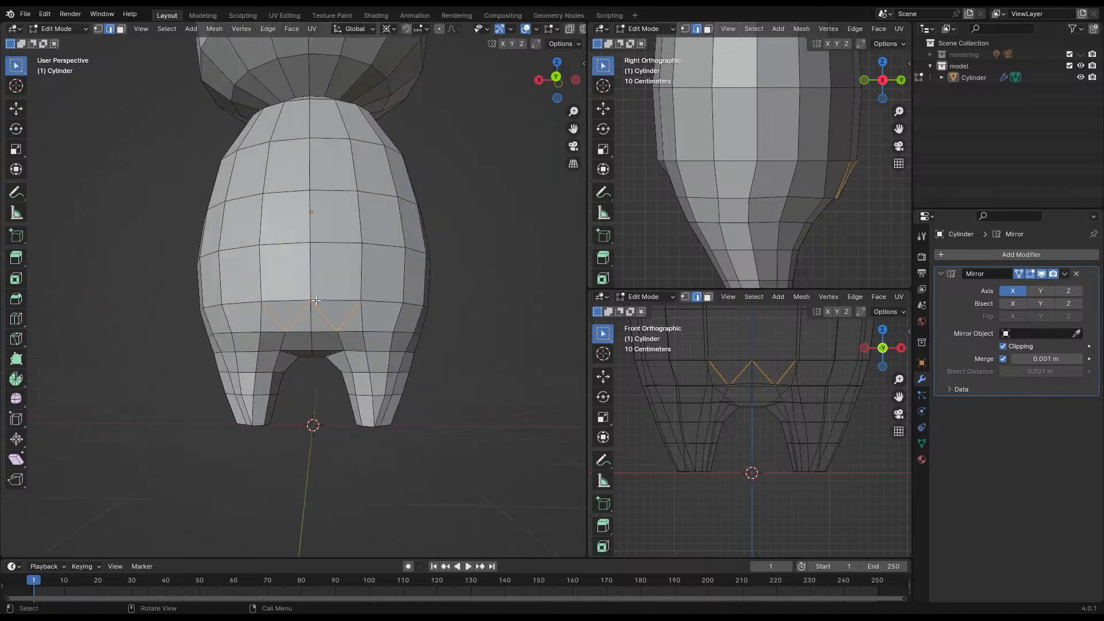
{"action": "mouse_move", "coordinate": [316, 301]}
{"action": "middle_mouse_down"}
{"action": "mouse_move", "coordinate": [363, 305]}
{"action": "mouse_move", "coordinate": [337, 306]}
{"action": "middle_mouse_up"}
{"action": "scroll", "coordinate": [265, 313], "scroll_direction": "up", "scroll_amount": 6}
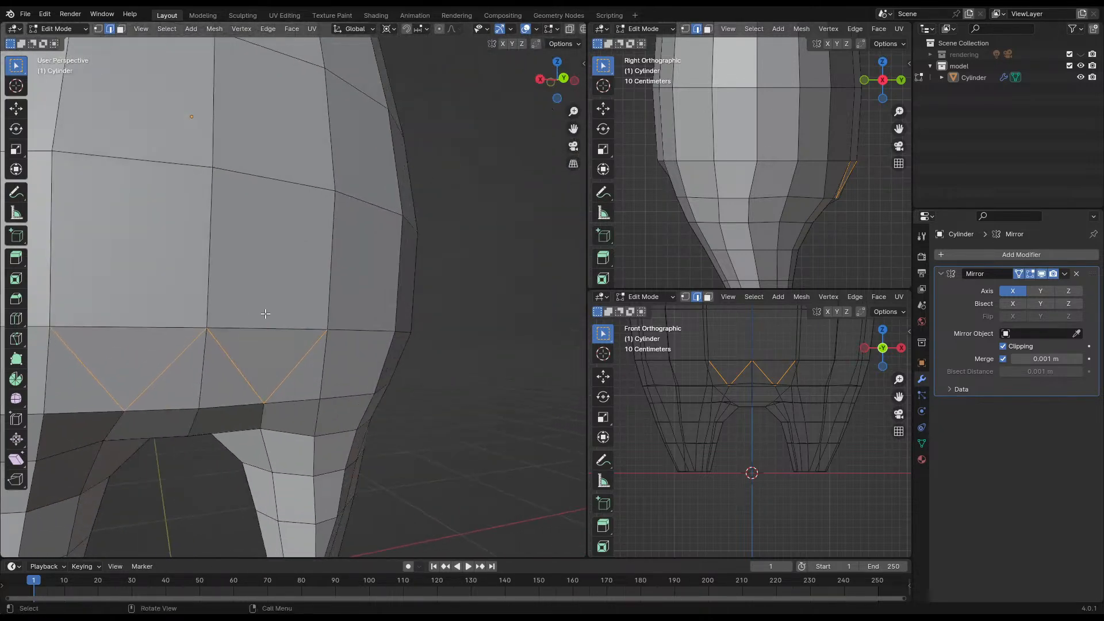
{"action": "scroll", "coordinate": [330, 312], "scroll_direction": "down", "scroll_amount": 8}
{"action": "key", "text": "Tab"}
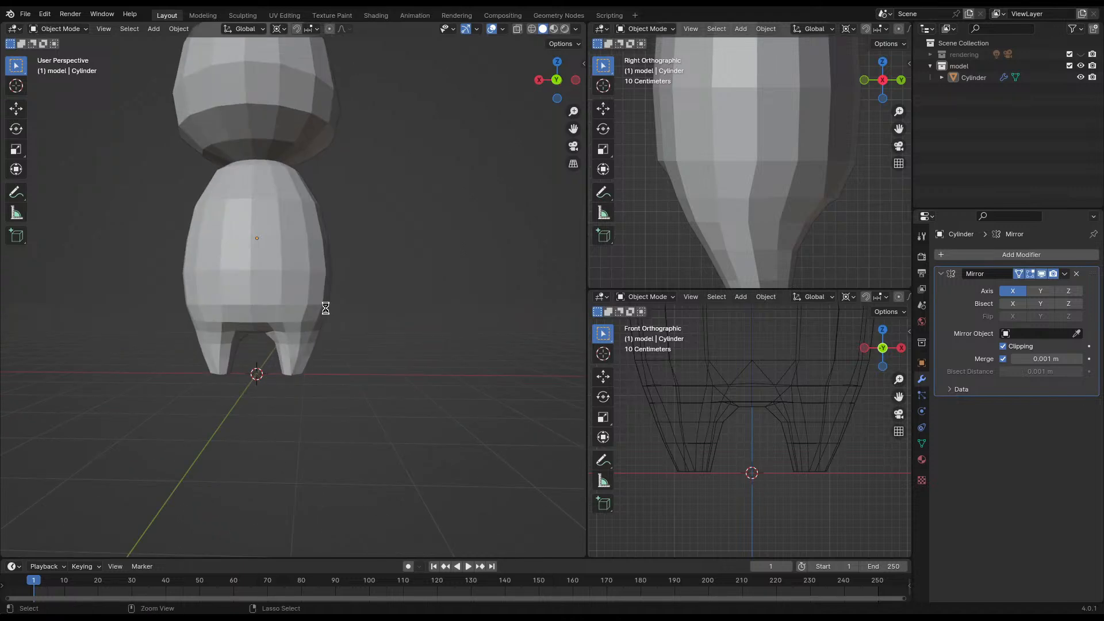
- Save the file and inspect the body and legs from several sides
{"action": "key", "text": "ctrl+s"}
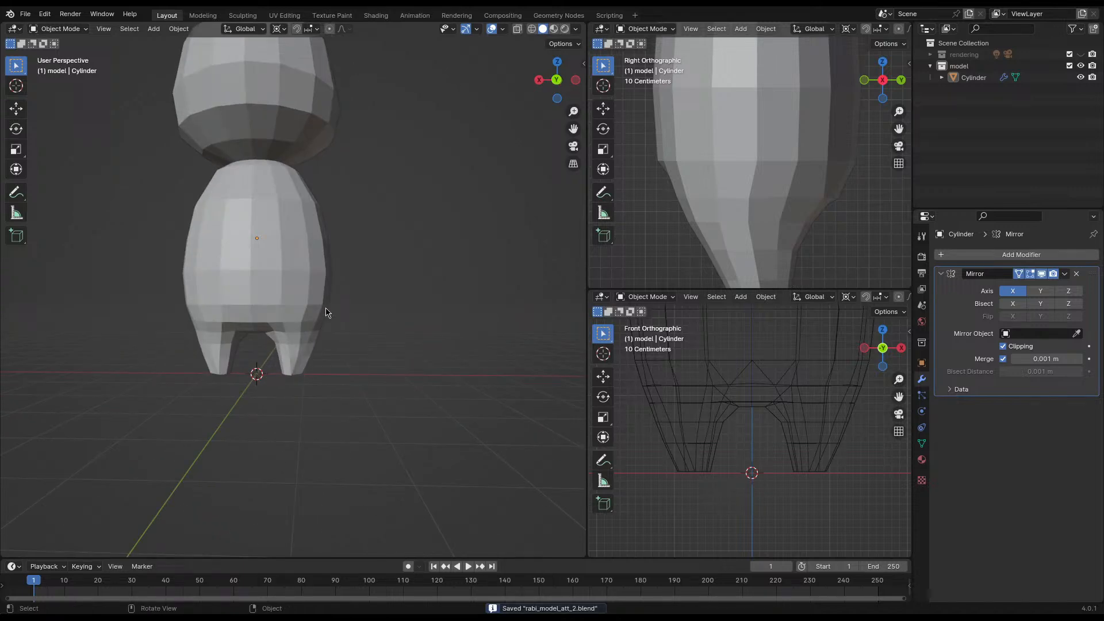
{"action": "mouse_move", "coordinate": [251, 303]}
{"action": "middle_mouse_down"}
{"action": "mouse_move", "coordinate": [293, 293]}
{"action": "mouse_move", "coordinate": [234, 297]}
{"action": "middle_mouse_up"}
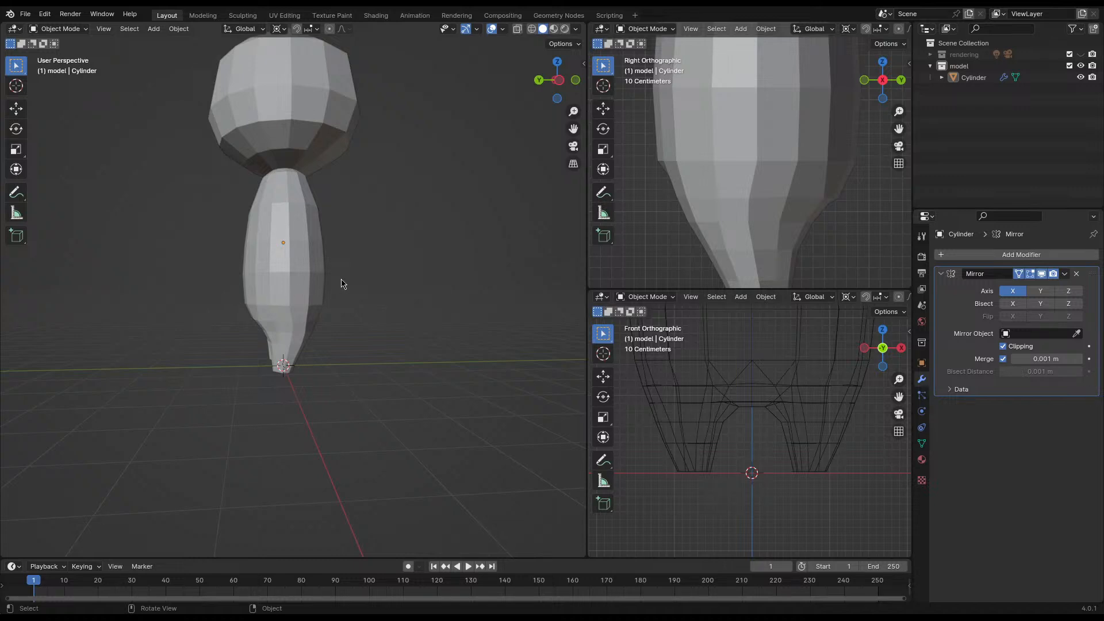
{"action": "middle_click_drag", "start_coordinate": [369, 266], "coordinate": [258, 342]}
{"action": "scroll", "coordinate": [311, 257], "scroll_direction": "up", "scroll_amount": 5}
{"action": "middle_click_drag", "start_coordinate": [260, 310], "coordinate": [354, 253]}
{"action": "scroll", "coordinate": [304, 294], "scroll_direction": "down", "scroll_amount": 5}
- Enter Edit Mode with vertex selection and merge the three 3D viewports into one large front view
{"action": "key", "text": "Tab"}
{"action": "key", "text": "1"}
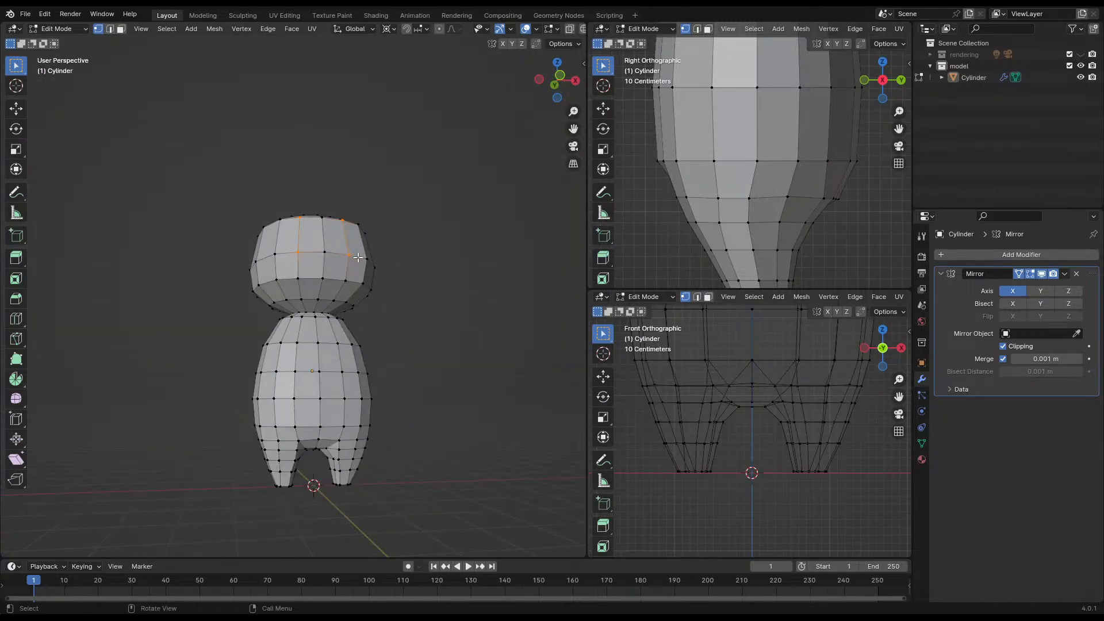
{"action": "key", "text": "KP_1"}
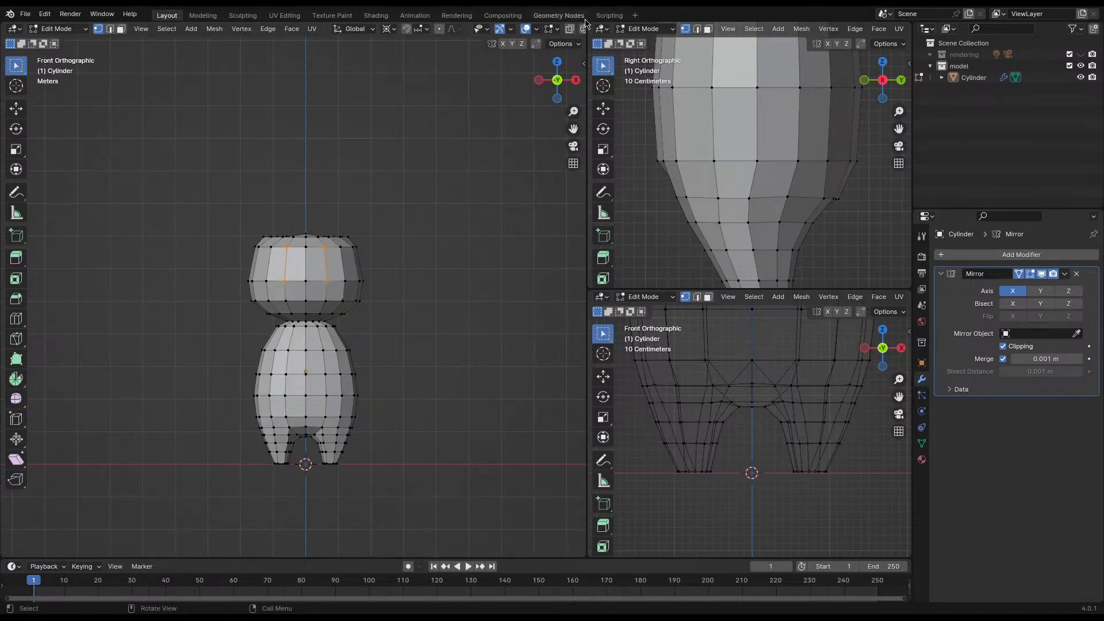
{"action": "left_click_drag", "start_coordinate": [608, 28], "coordinate": [751, 65]}
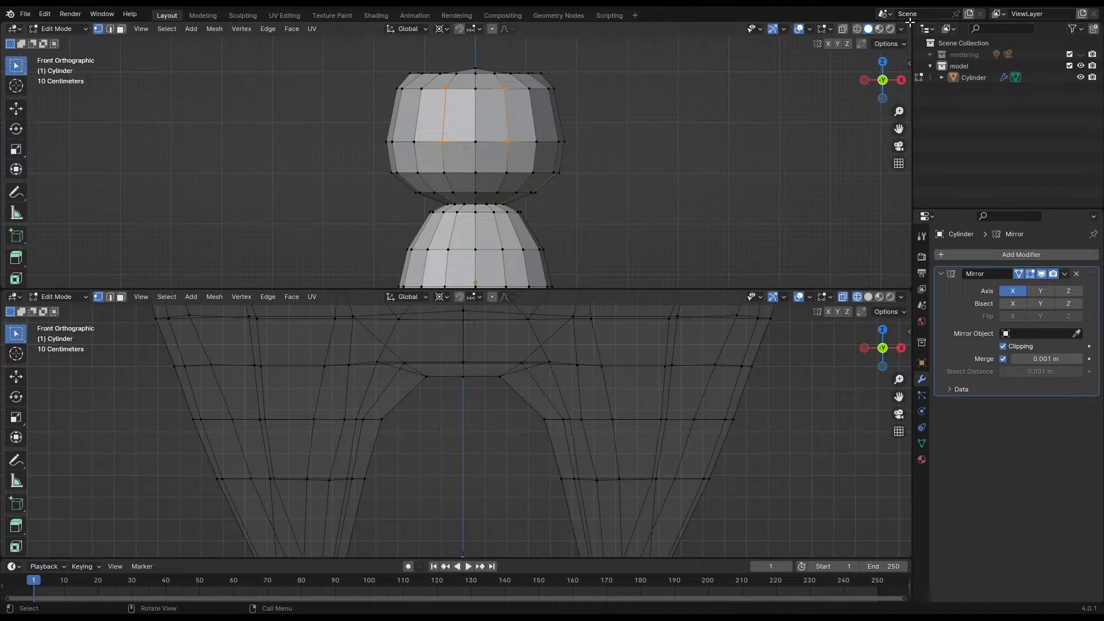
{"action": "left_click_drag", "start_coordinate": [908, 51], "coordinate": [902, 199]}
{"action": "left_click_drag", "start_coordinate": [908, 285], "coordinate": [821, 308]}
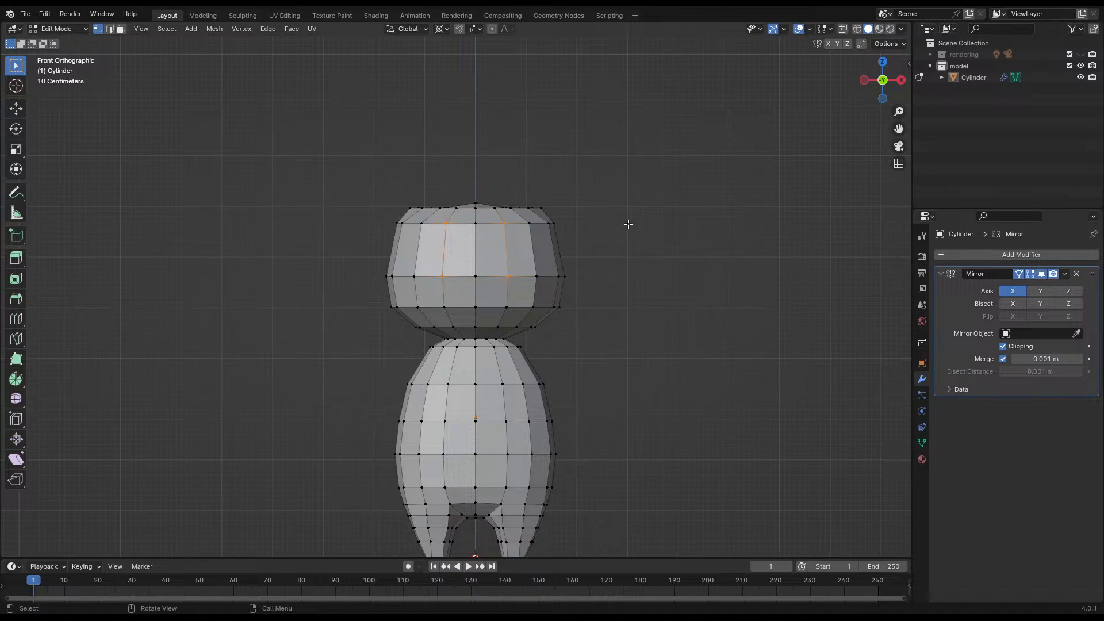
- Save the file and display the mesh in wireframe from the front
{"action": "mouse_move", "coordinate": [628, 224]}
{"action": "middle_mouse_down"}
{"action": "mouse_move", "coordinate": [523, 316]}
{"action": "mouse_move", "coordinate": [579, 254]}
{"action": "mouse_move", "coordinate": [568, 165]}
{"action": "mouse_move", "coordinate": [588, 201]}
{"action": "mouse_move", "coordinate": [615, 170]}
{"action": "middle_mouse_up"}
{"action": "key", "text": "ctrl+s"}
{"action": "key", "text": "z"}
{"action": "left_click", "coordinate": [570, 173]}
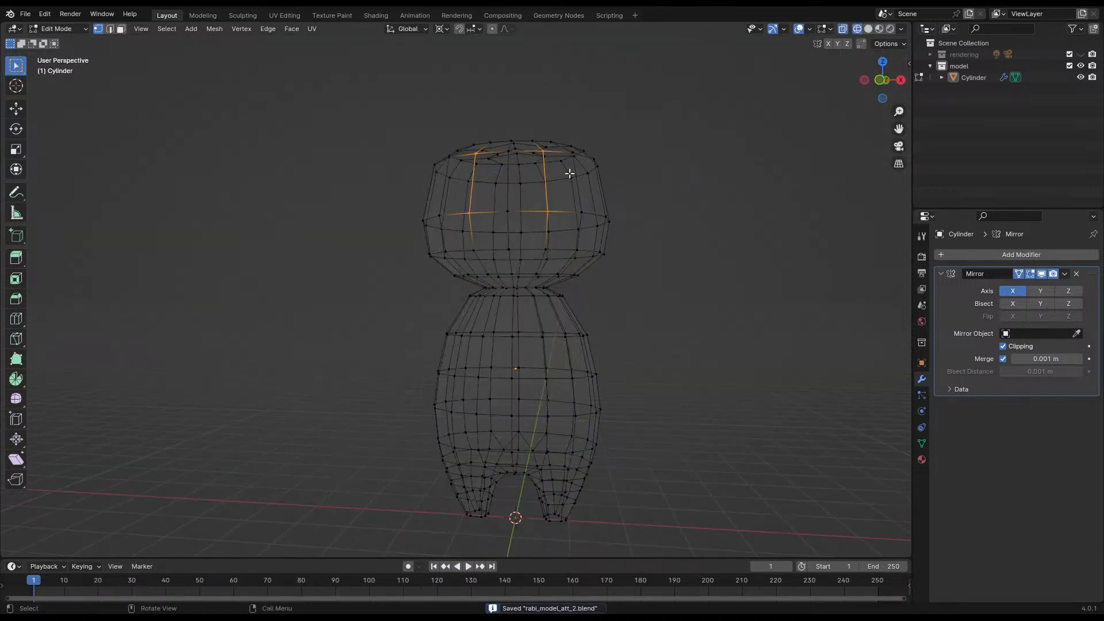
{"action": "key", "text": "KP_1"}
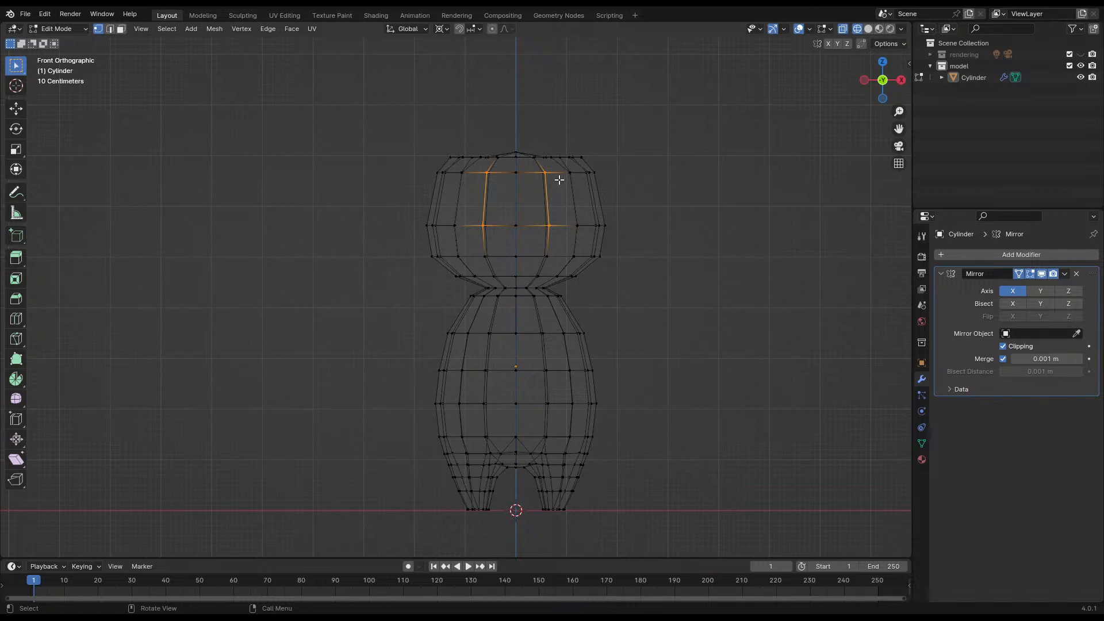
{"action": "left_click_drag", "start_coordinate": [381, 106], "coordinate": [655, 276]}
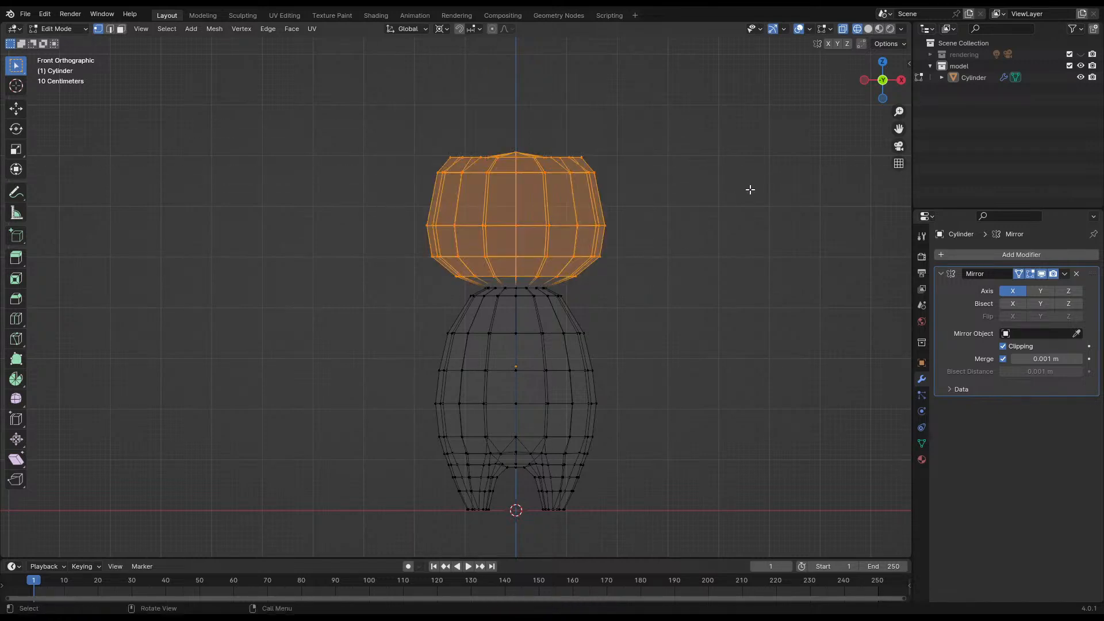
{"action": "key", "text": "s"}
{"action": "key", "text": "x"}
{"action": "key", "text": "Escape"}
{"action": "key", "text": "ctrl+z"}
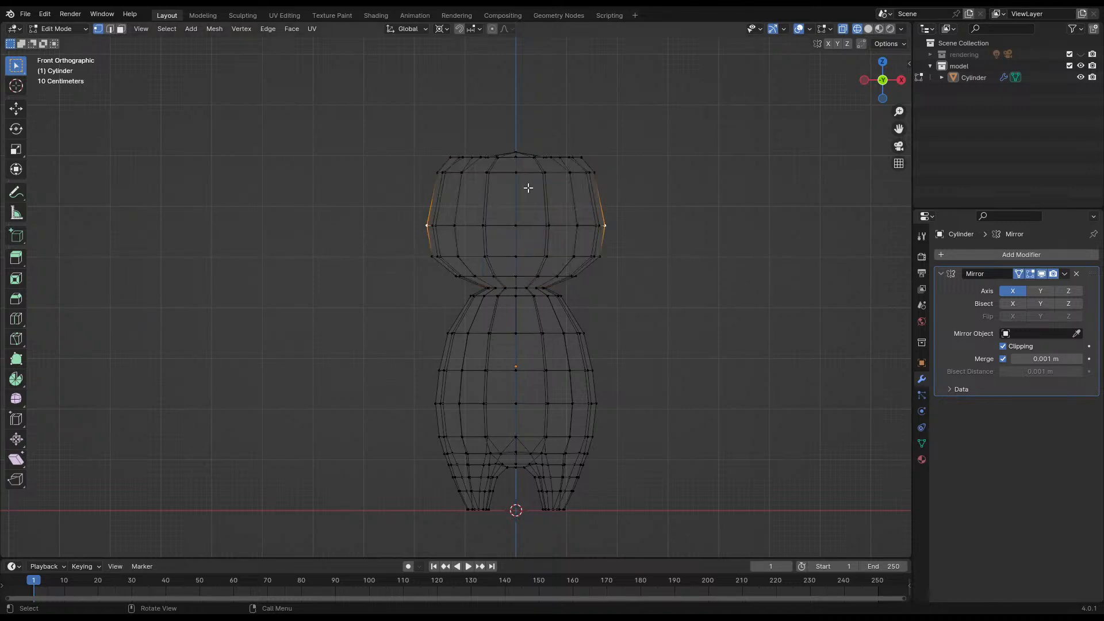
{"action": "key", "text": "c"}
{"action": "right_click", "coordinate": [518, 137]}
{"action": "key", "text": "g"}
{"action": "key", "text": "z"}
{"action": "right_click", "coordinate": [566, 128]}
- Raise the central vertices on top of the head along Z to round the crown, and save the file
{"action": "key", "text": "alt+a"}
{"action": "key", "text": "c"}
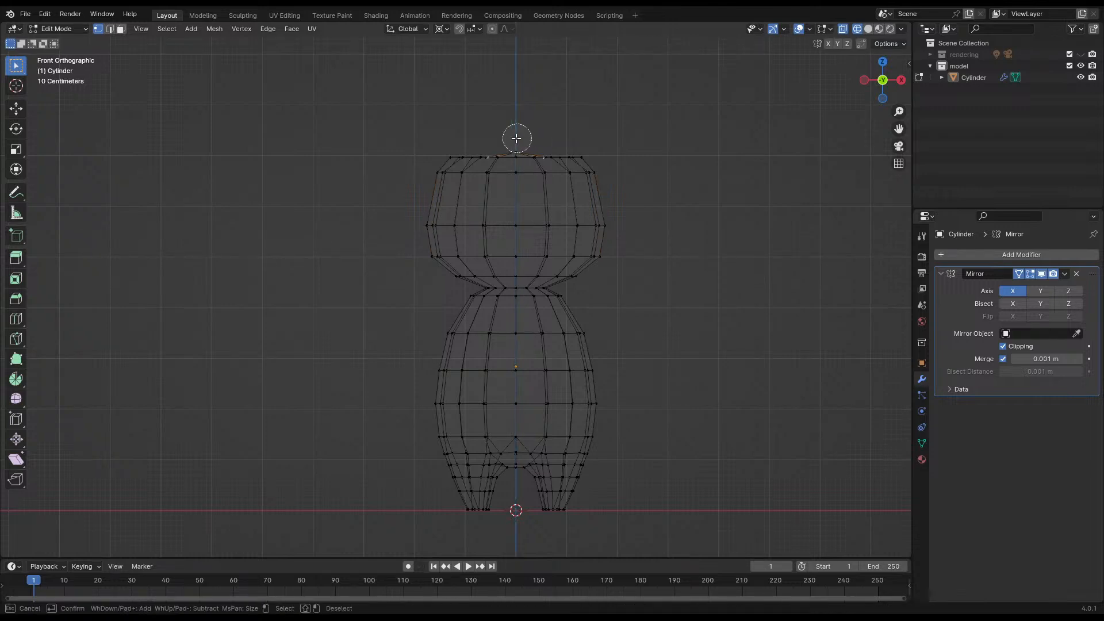
{"action": "left_click", "coordinate": [517, 139]}
{"action": "right_click", "coordinate": [525, 139]}
{"action": "key", "text": "g"}
{"action": "key", "text": "z"}
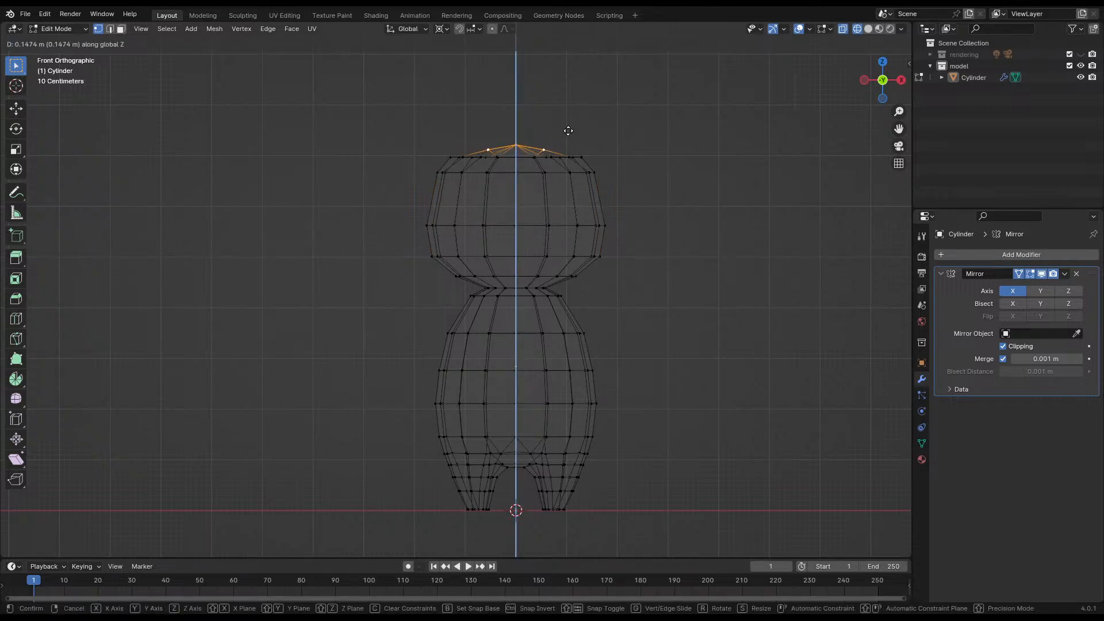
{"action": "left_click", "coordinate": [570, 127]}
{"action": "key", "text": "ctrl+s"}
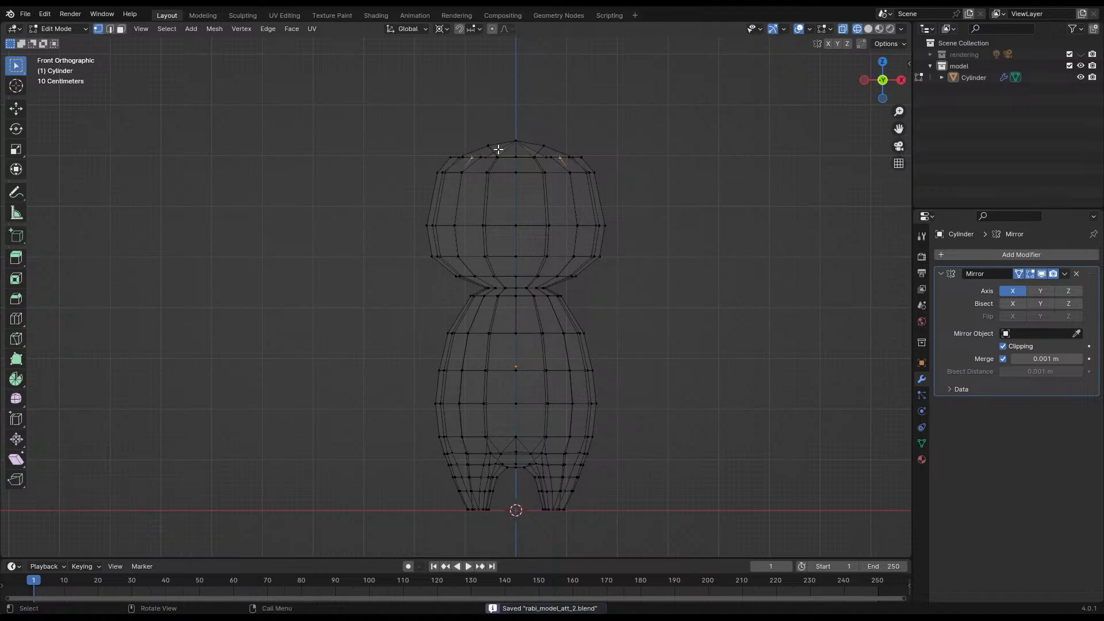
- Switch to solid shading and move an inner rim vertex of the head's top openings along Z
{"action": "middle_click_drag", "start_coordinate": [501, 148], "coordinate": [525, 197]}
{"action": "key", "text": "z"}
{"action": "left_click", "coordinate": [466, 197]}
{"action": "key", "text": "z"}
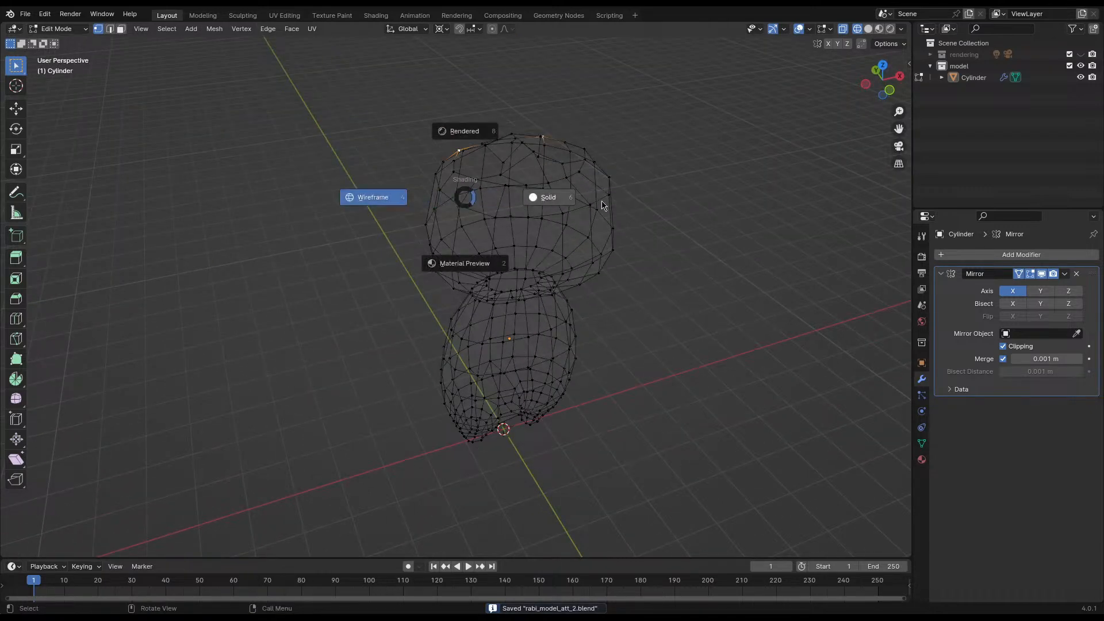
{"action": "left_click", "coordinate": [520, 180]}
{"action": "key", "text": "g"}
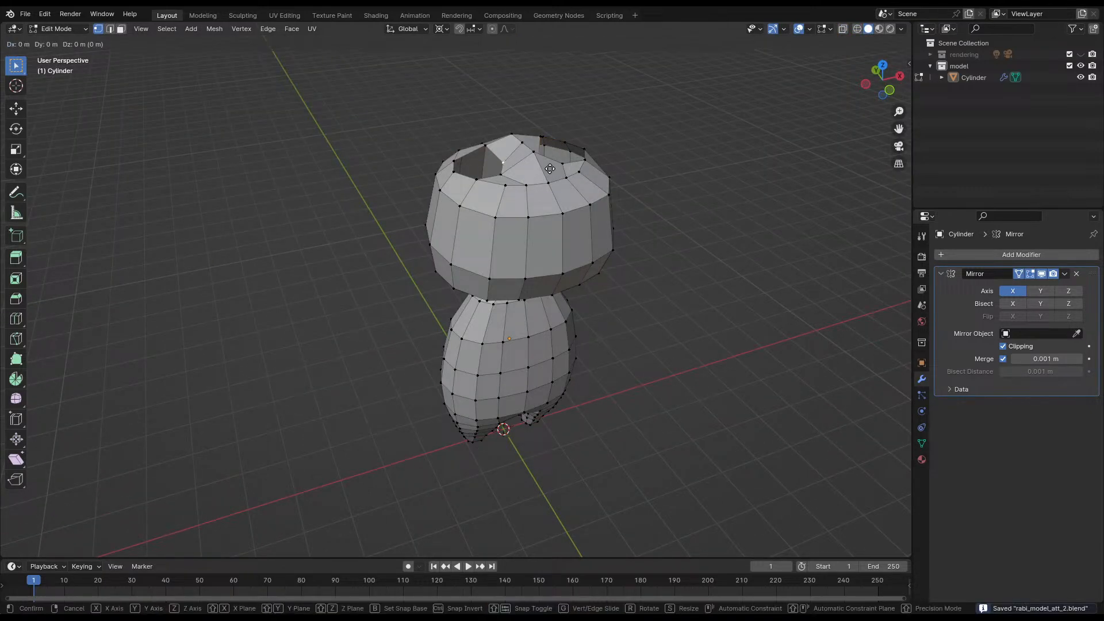
{"action": "key", "text": "z"}
{"action": "left_click", "coordinate": [588, 162]}
- Adjust another rim vertex of the head's top openings along Z and save the file
{"action": "middle_click_drag", "start_coordinate": [587, 162], "coordinate": [538, 197]}
{"action": "key", "text": "g"}
{"action": "key", "text": "z"}
{"action": "left_click", "coordinate": [492, 172]}
{"action": "key", "text": "ctrl+s"}
- Lower the outer front corner vertices of the head's top openings about 0.125 m along Z
{"action": "key", "text": "g"}
{"action": "key", "text": "z"}
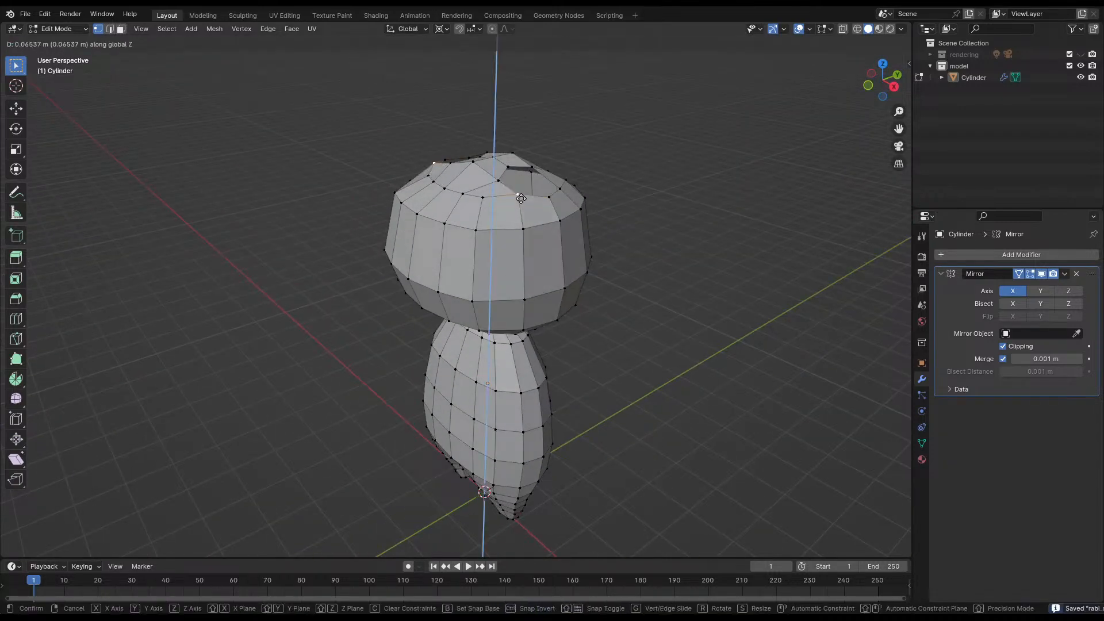
{"action": "right_click", "coordinate": [506, 184]}
{"action": "middle_click_drag", "start_coordinate": [506, 184], "coordinate": [462, 152]}
{"action": "key", "text": "g"}
{"action": "key", "text": "z"}
{"action": "left_click", "coordinate": [478, 156]}
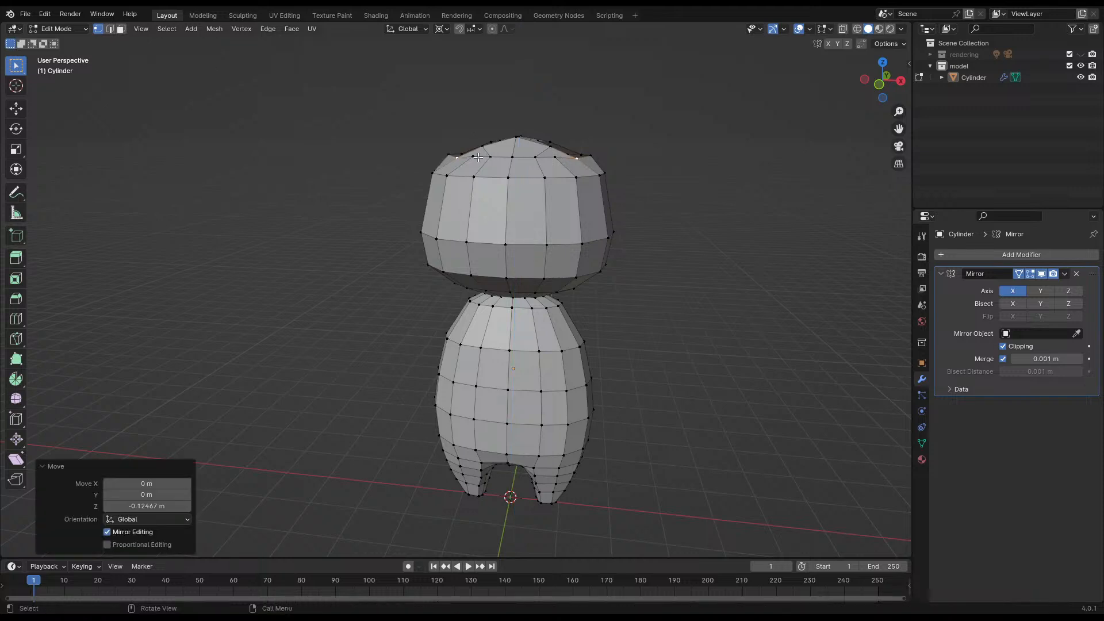
- Lower the vertices between the opening corners and the centre in the head's upper front row slightly along Z
{"action": "key", "text": "g"}
{"action": "key", "text": "z"}
{"action": "left_click", "coordinate": [523, 158]}
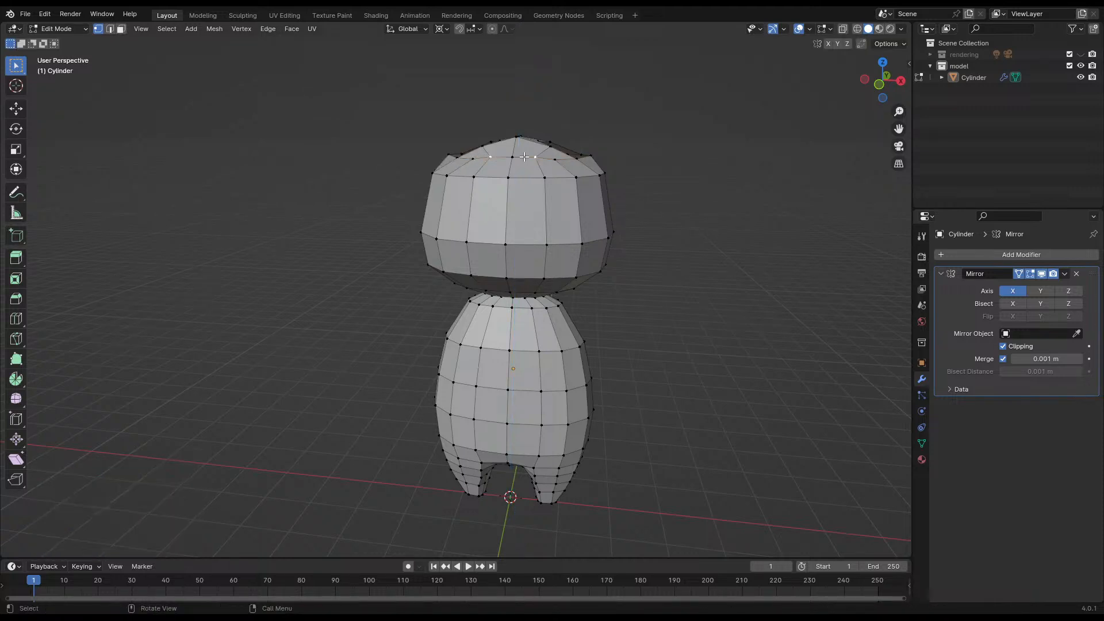
{"action": "key", "text": "g"}
{"action": "key", "text": "z"}
{"action": "right_click", "coordinate": [516, 157]}
- Lower the front centre vertex of the head's top about 0.081 m, shift it along Y and save the file
{"action": "key", "text": "g"}
{"action": "key", "text": "z"}
{"action": "left_click", "coordinate": [518, 160]}
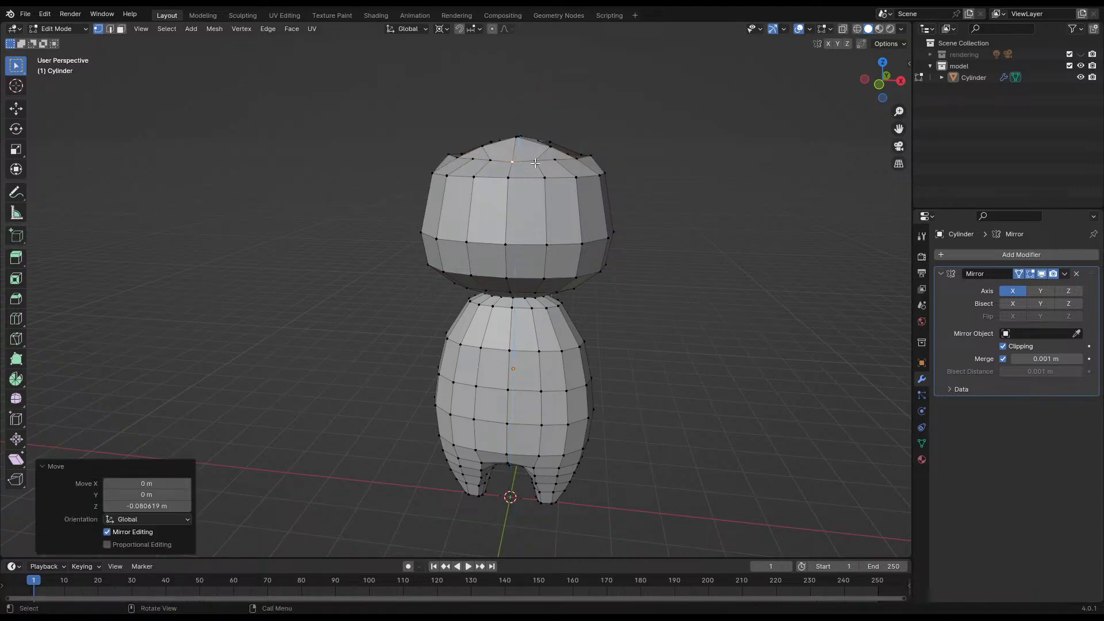
{"action": "key", "text": "g"}
{"action": "key", "text": "y"}
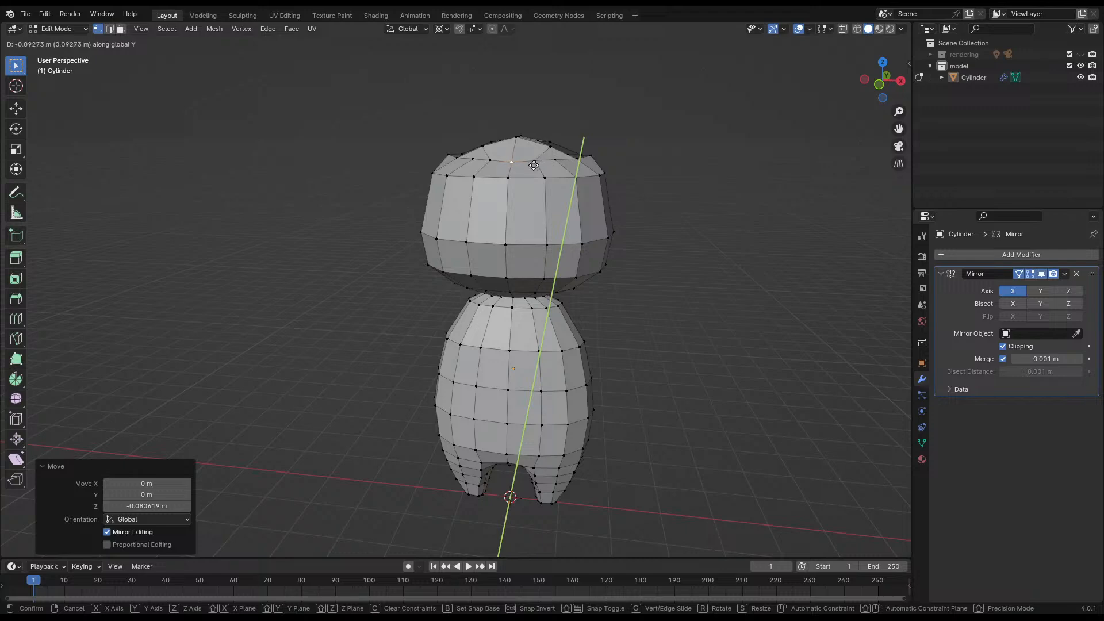
{"action": "left_click", "coordinate": [603, 161]}
{"action": "middle_click_drag", "start_coordinate": [603, 160], "coordinate": [556, 241]}
{"action": "key", "text": "ctrl+s"}
- Check the head in Object Mode, and select all its vertices above the neck in a wireframe front view
{"action": "key", "text": "Tab"}
{"action": "middle_click_drag", "start_coordinate": [490, 188], "coordinate": [599, 234]}
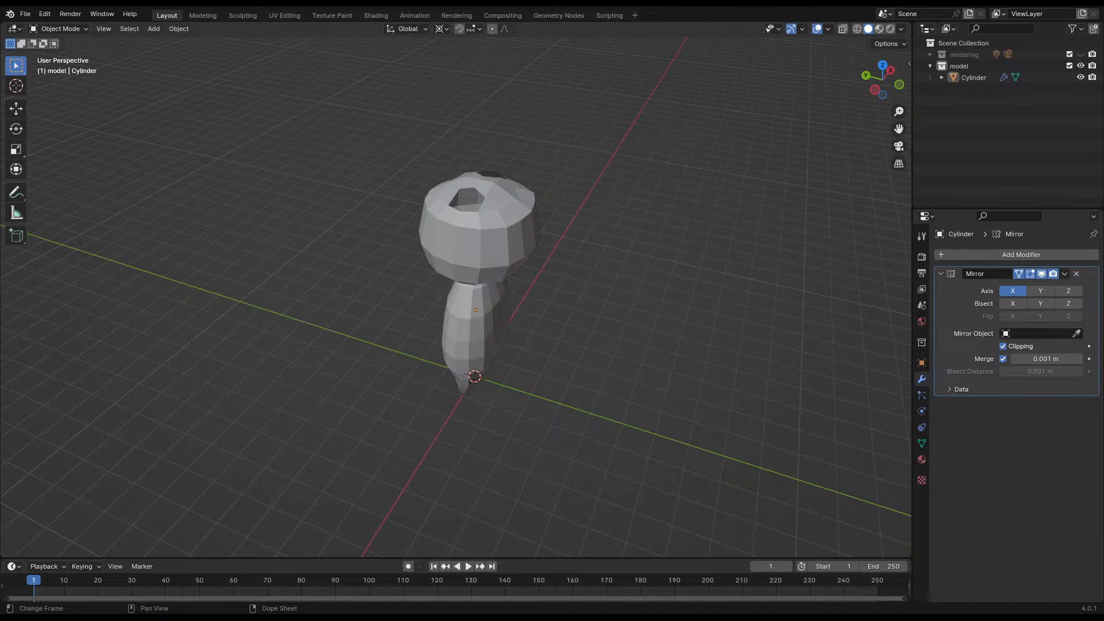
{"action": "left_click", "coordinate": [492, 215]}
{"action": "middle_click_drag", "start_coordinate": [492, 215], "coordinate": [455, 210]}
{"action": "key", "text": "Tab"}
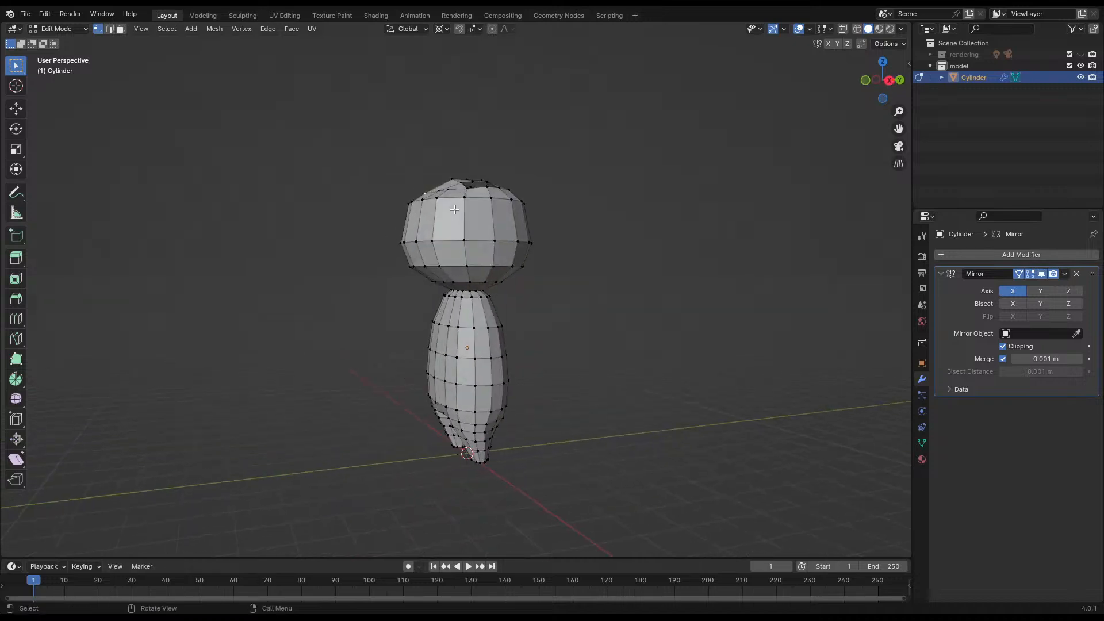
{"action": "key", "text": "KP_1"}
{"action": "key", "text": "z"}
{"action": "left_click", "coordinate": [382, 205]}
{"action": "key", "text": "b"}
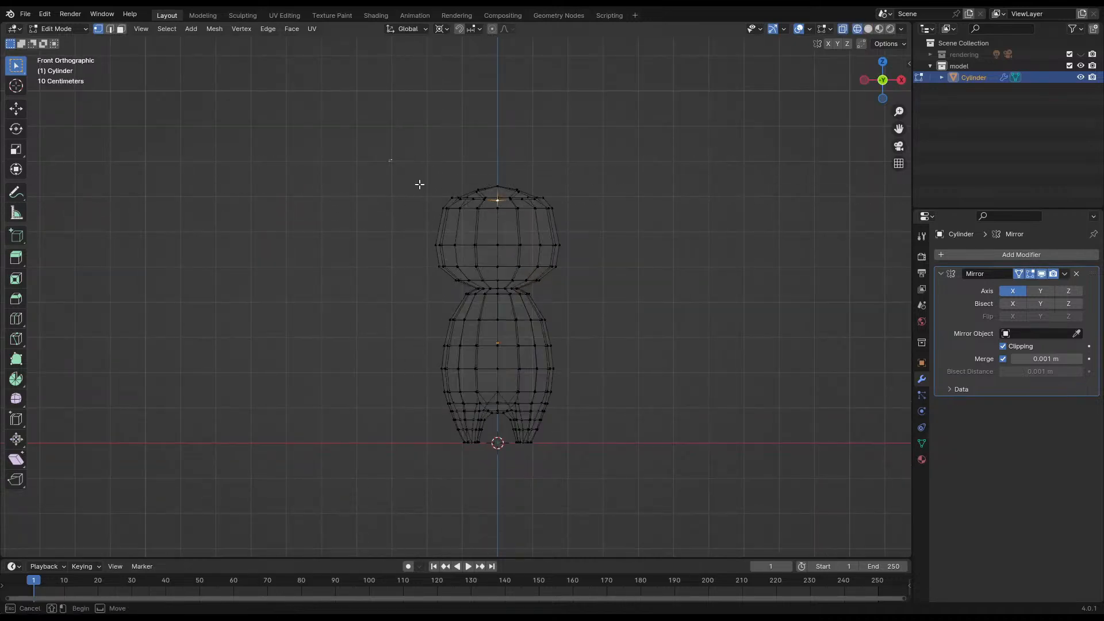
{"action": "left_click_drag", "start_coordinate": [390, 159], "coordinate": [607, 286]}
- Set the pivot to Median Point and scale the head uniformly by about 1.425
{"action": "key", "text": "s"}
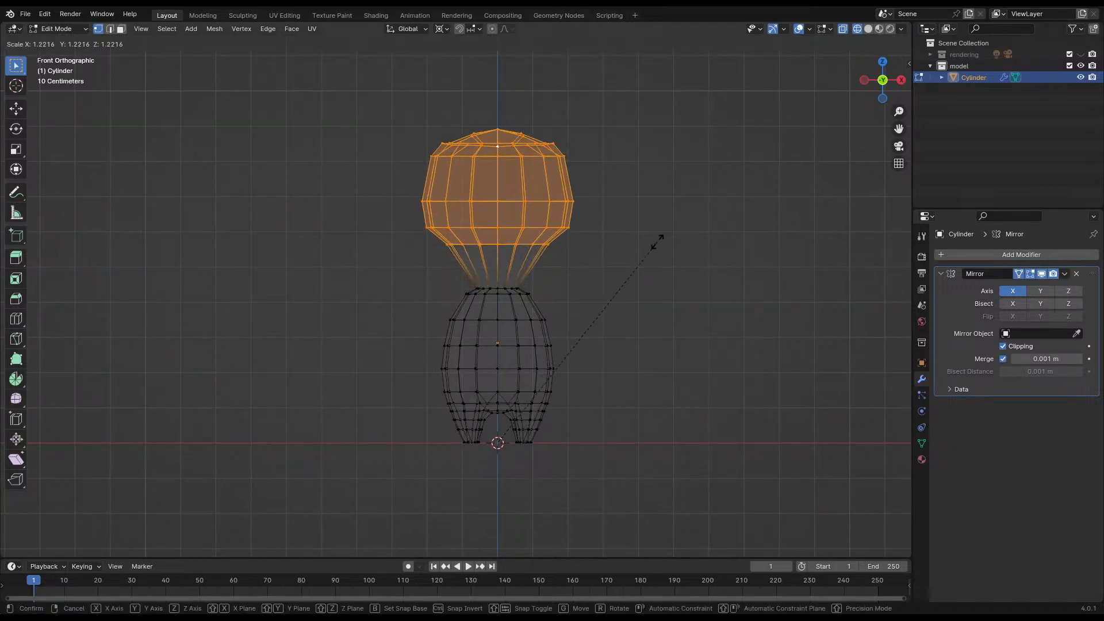
{"action": "right_click", "coordinate": [657, 241]}
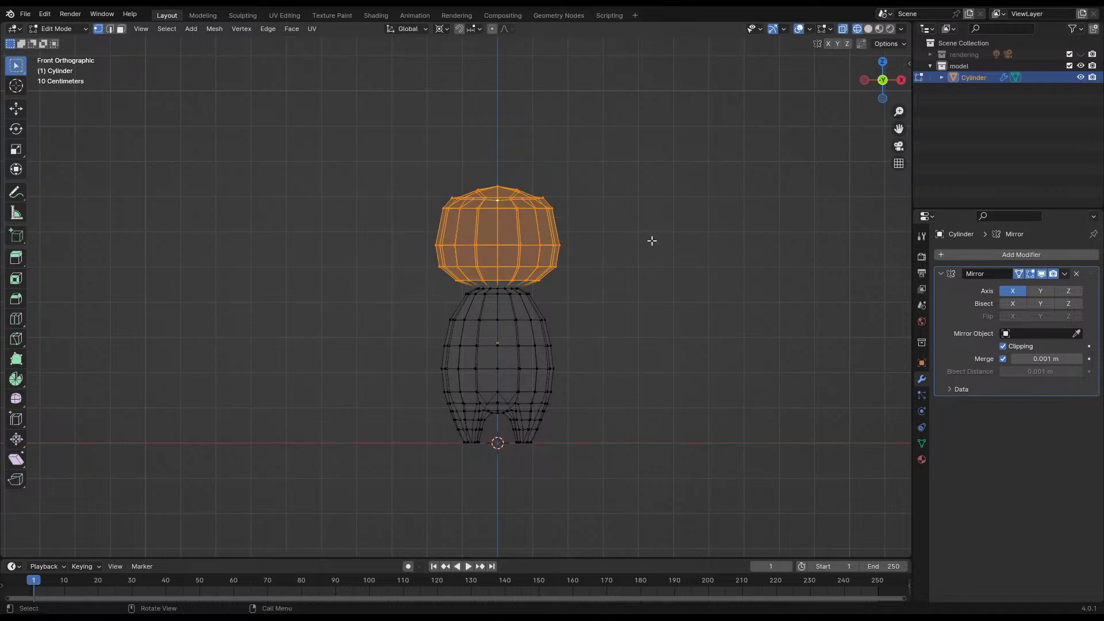
{"action": "key", "text": "z"}
{"action": "key", "text": "period"}
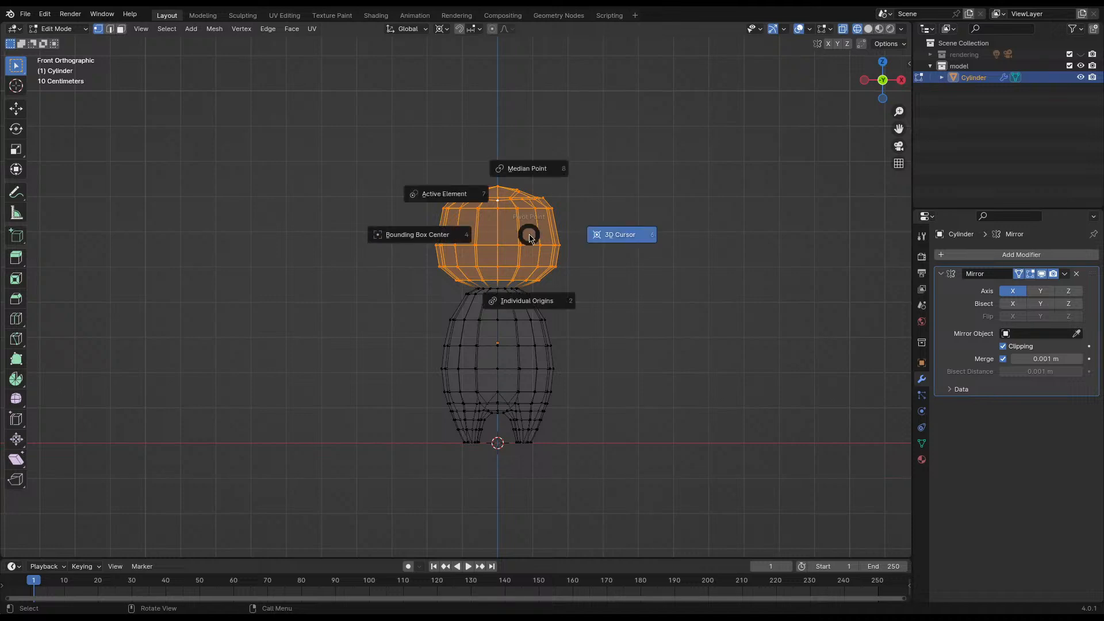
{"action": "left_click", "coordinate": [533, 173]}
{"action": "key", "text": "s"}
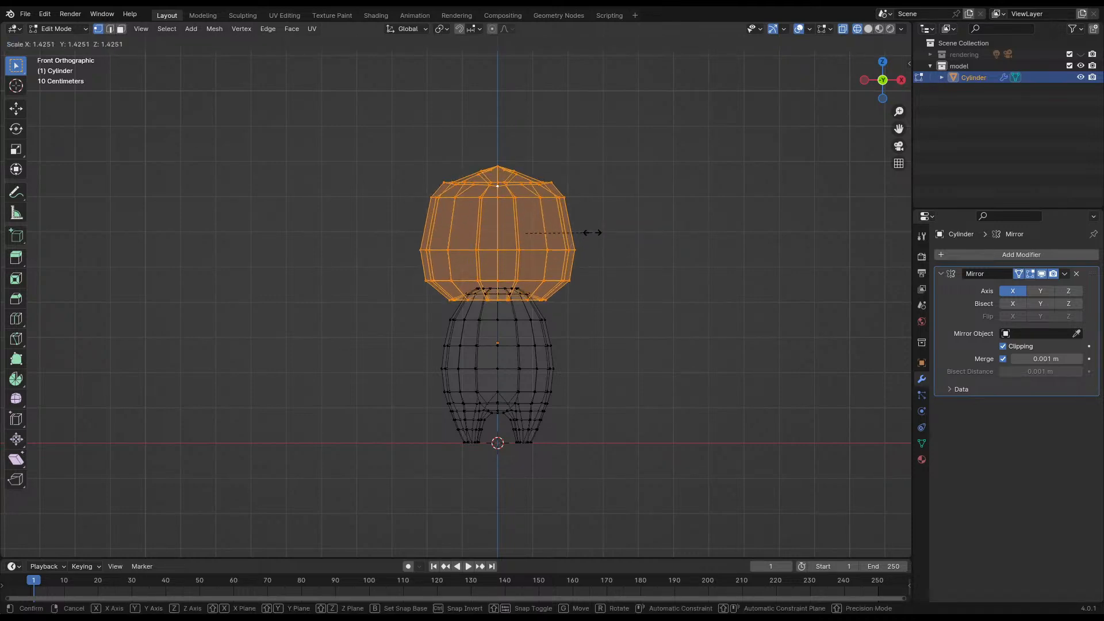
{"action": "left_click", "coordinate": [592, 232]}
- Move the head half about 0.18 m outward along X and about 0.59 m up along Z
{"action": "key", "text": "g"}
{"action": "key", "text": "x"}
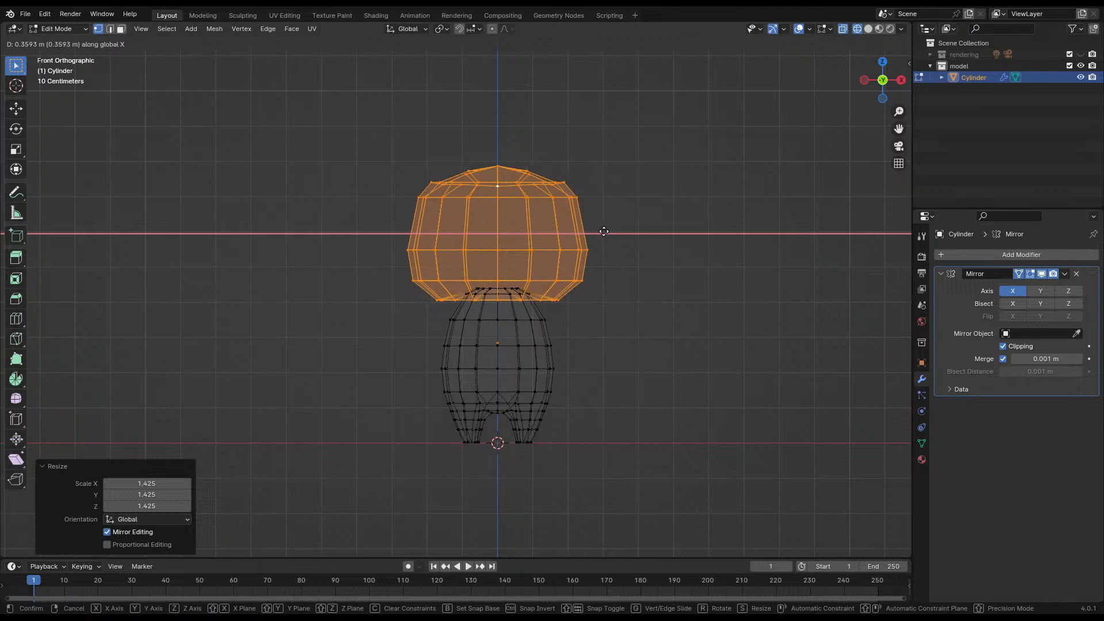
{"action": "left_click", "coordinate": [599, 231]}
{"action": "key", "text": "g"}
{"action": "key", "text": "z"}
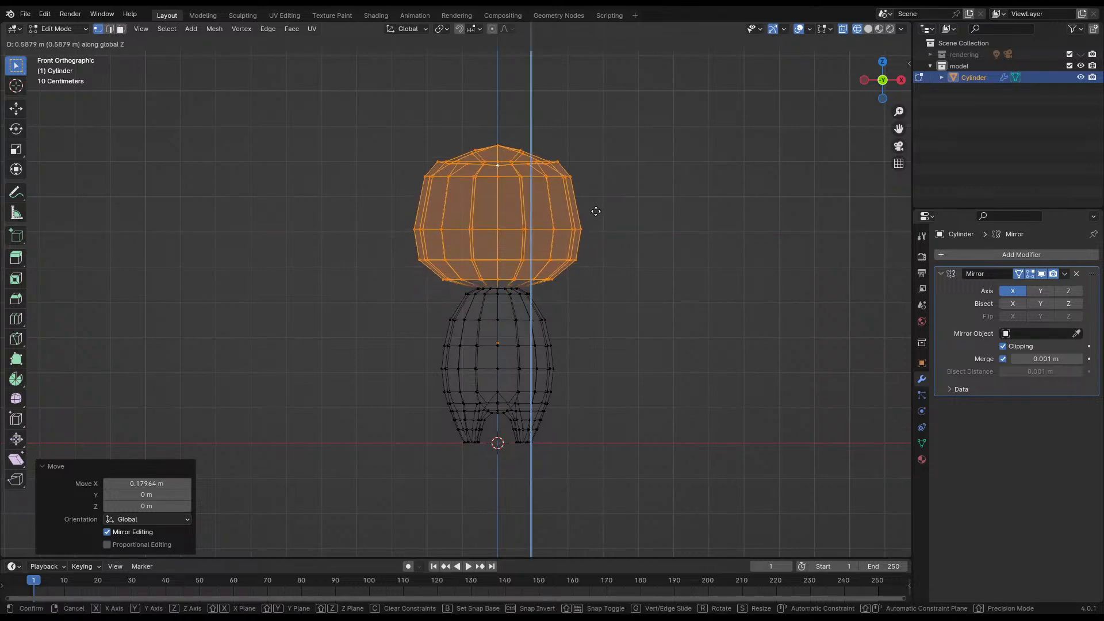
{"action": "left_click", "coordinate": [596, 211]}
{"action": "left_click", "coordinate": [557, 236]}
- Return to Object Mode with solid shading, check the enlarged head and save the file
{"action": "middle_click_drag", "start_coordinate": [557, 236], "coordinate": [558, 226]}
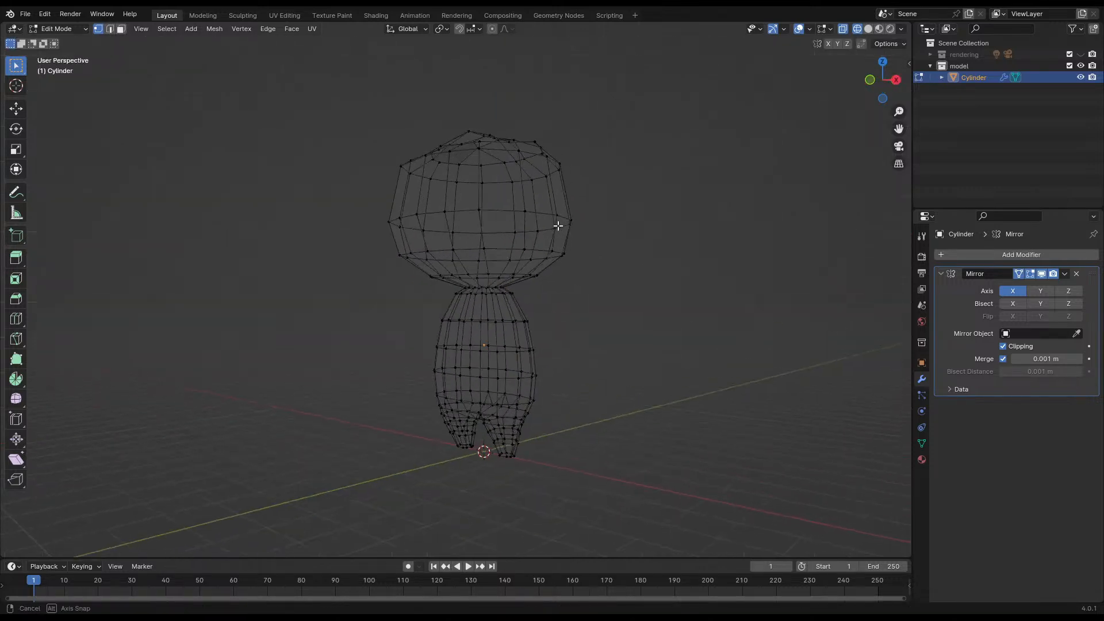
{"action": "key", "text": "Tab"}
{"action": "middle_click_drag", "start_coordinate": [489, 276], "coordinate": [552, 286]}
{"action": "key", "text": "shift+z"}
{"action": "mouse_move", "coordinate": [665, 253]}
{"action": "middle_mouse_down"}
{"action": "mouse_move", "coordinate": [587, 270]}
{"action": "mouse_move", "coordinate": [503, 253]}
{"action": "mouse_move", "coordinate": [545, 259]}
{"action": "middle_mouse_up"}
{"action": "scroll", "coordinate": [503, 253], "scroll_direction": "down", "scroll_amount": 3}
{"action": "key", "text": "ctrl+s"}
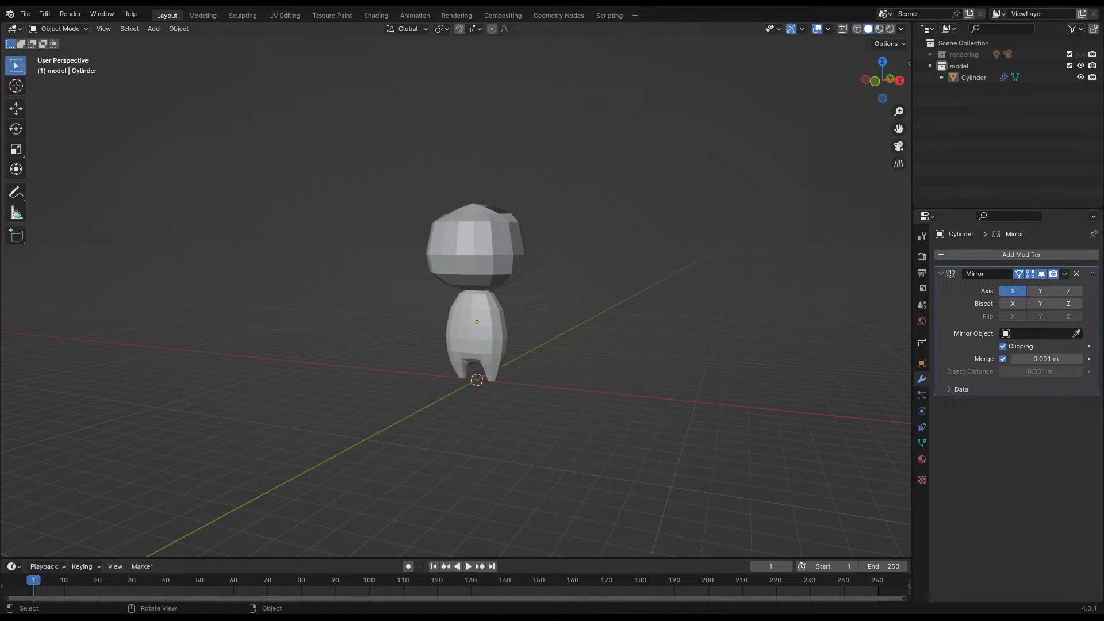
- Select the whole head in a wireframe front view in Edit Mode and scale it to about 0.837 along X
{"action": "mouse_move", "coordinate": [448, 204]}
{"action": "middle_mouse_down"}
{"action": "mouse_move", "coordinate": [445, 225]}
{"action": "mouse_move", "coordinate": [502, 216]}
{"action": "mouse_move", "coordinate": [426, 263]}
{"action": "mouse_move", "coordinate": [470, 251]}
{"action": "mouse_move", "coordinate": [387, 188]}
{"action": "mouse_move", "coordinate": [403, 195]}
{"action": "middle_mouse_up"}
{"action": "left_click", "coordinate": [501, 215]}
{"action": "key", "text": "Tab"}
{"action": "key", "text": "z"}
{"action": "left_click", "coordinate": [392, 215]}
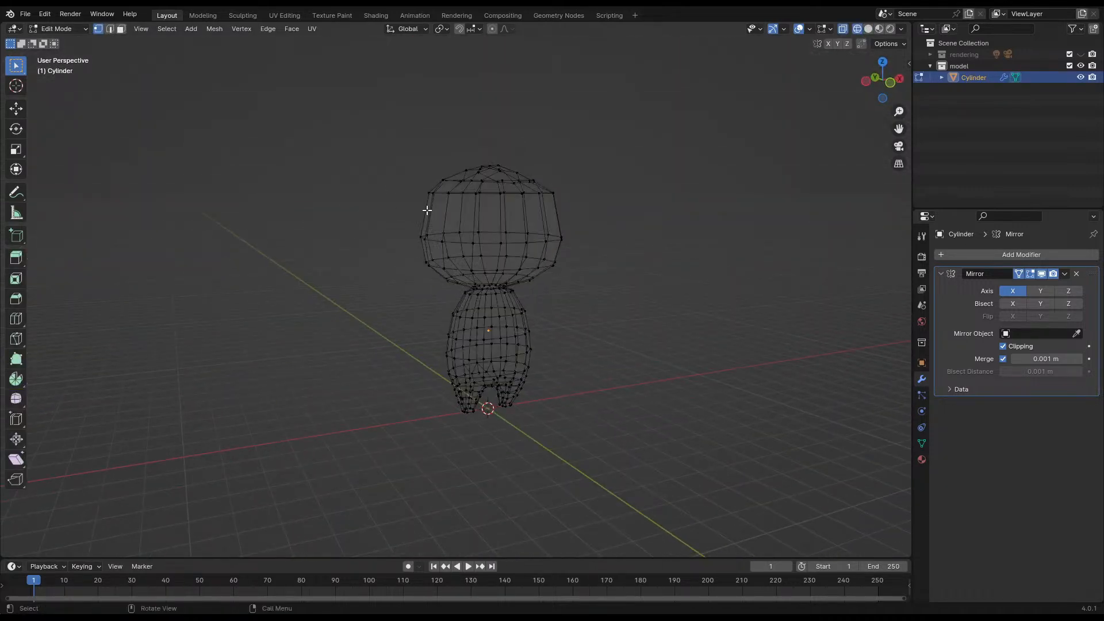
{"action": "key", "text": "KP_1"}
{"action": "left_click_drag", "start_coordinate": [409, 129], "coordinate": [604, 286]}
{"action": "middle_click_drag", "start_coordinate": [334, 239], "coordinate": [579, 224]}
{"action": "key", "text": "s"}
{"action": "key", "text": "x"}
{"action": "left_click", "coordinate": [564, 255]}
{"action": "scroll", "coordinate": [579, 223], "scroll_direction": "up", "scroll_amount": 2}
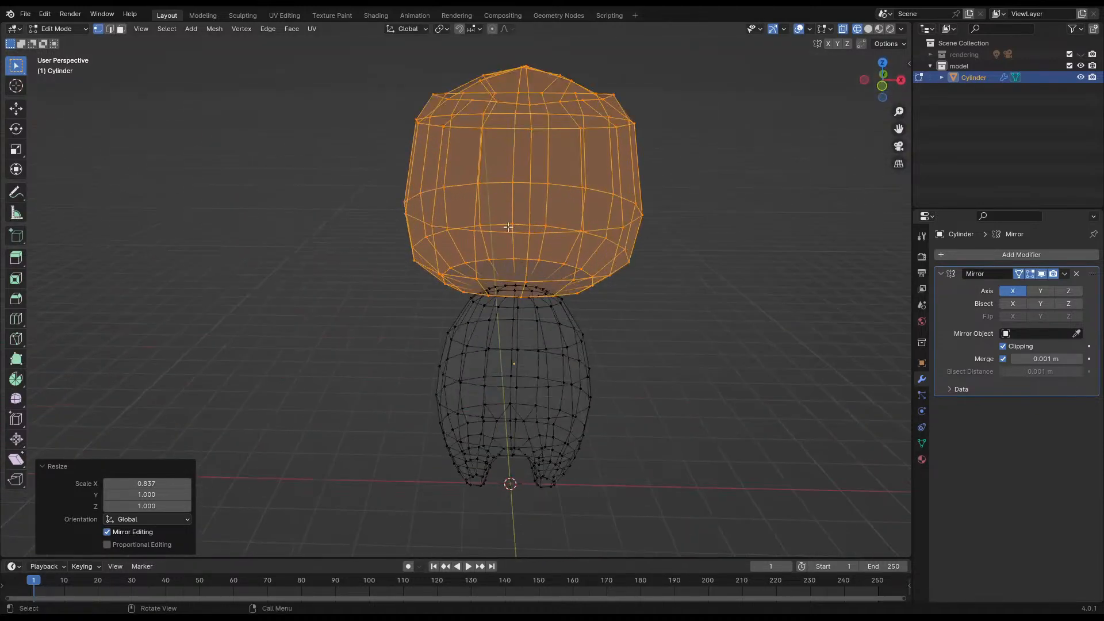
- Show the narrowed head in Object Mode with solid shading and save the file
{"action": "key", "text": "Tab"}
{"action": "key", "text": "z"}
{"action": "mouse_move", "coordinate": [685, 222]}
{"action": "middle_mouse_down"}
{"action": "mouse_move", "coordinate": [604, 190]}
{"action": "mouse_move", "coordinate": [533, 223]}
{"action": "mouse_move", "coordinate": [404, 217]}
{"action": "middle_mouse_up"}
{"action": "left_click", "coordinate": [646, 178]}
{"action": "key", "text": "ctrl+s"}
{"action": "left_click", "coordinate": [616, 219]}
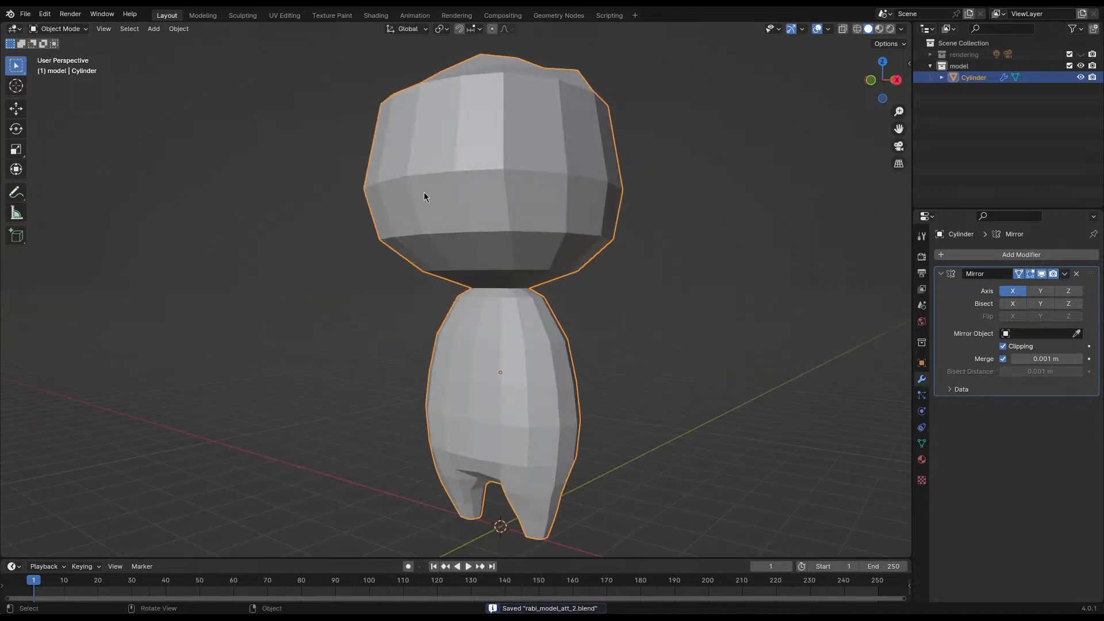
- Knife an edge from the head's upper centre vertex down to the front row vertex beside the centre line
{"action": "scroll", "coordinate": [488, 196], "scroll_direction": "down", "scroll_amount": 3}
{"action": "middle_click_drag", "start_coordinate": [534, 195], "coordinate": [490, 292]}
{"action": "scroll", "coordinate": [454, 185], "scroll_direction": "up", "scroll_amount": 4}
{"action": "key", "text": "Tab"}
{"action": "middle_click_drag", "start_coordinate": [490, 267], "coordinate": [442, 278]}
{"action": "key", "text": "k"}
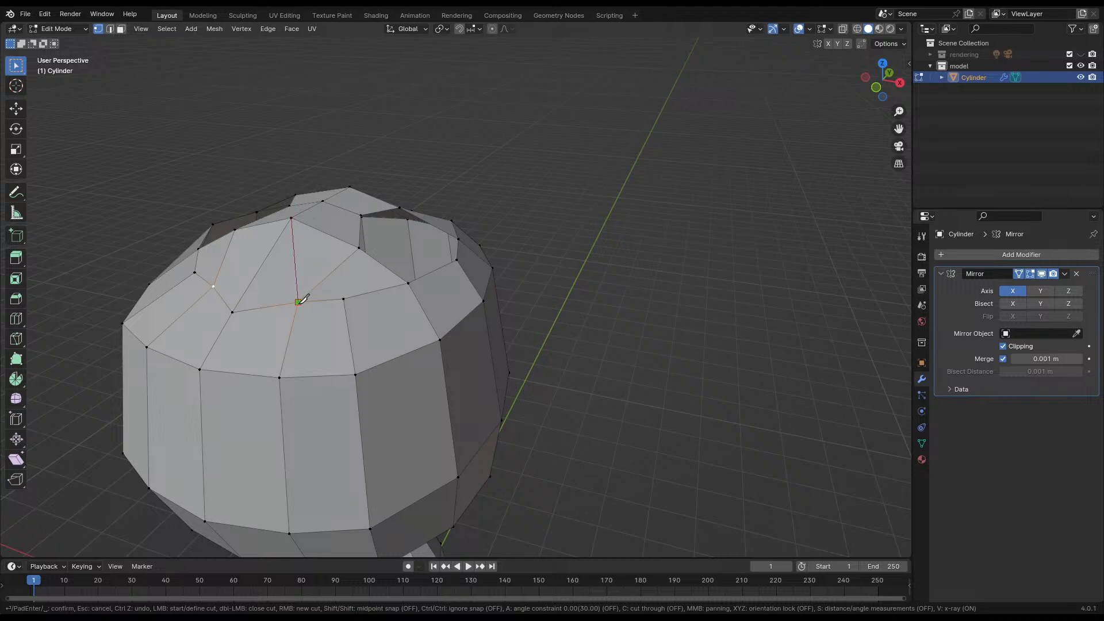
{"action": "left_click", "coordinate": [298, 301]}
{"action": "key", "text": "Return"}
{"action": "key", "text": "g"}
{"action": "key", "text": "z"}
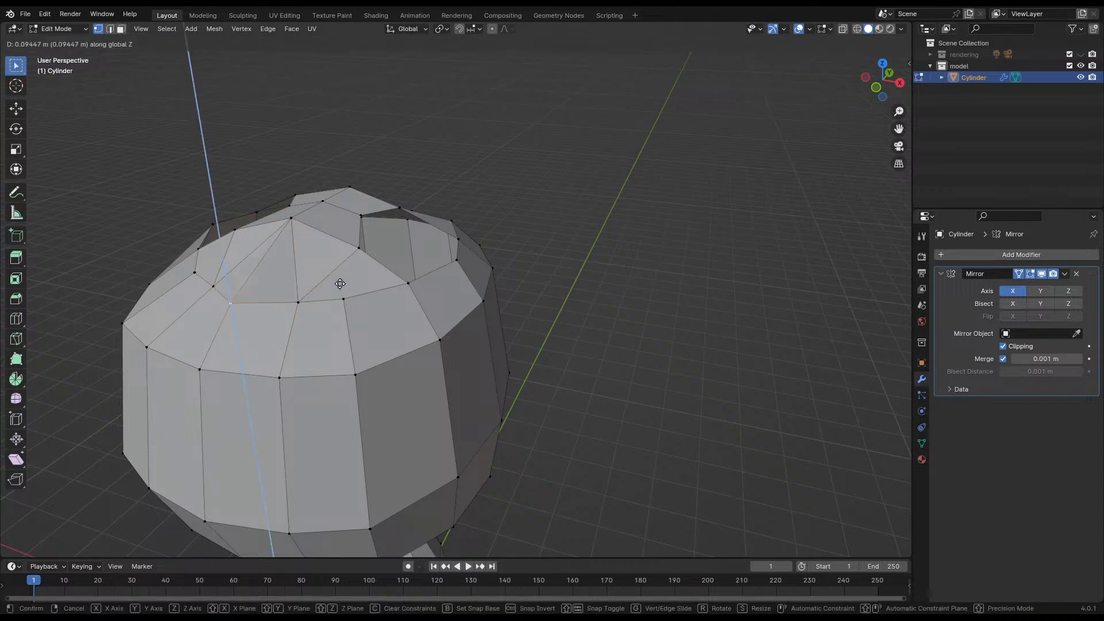
{"action": "right_click", "coordinate": [339, 288]}
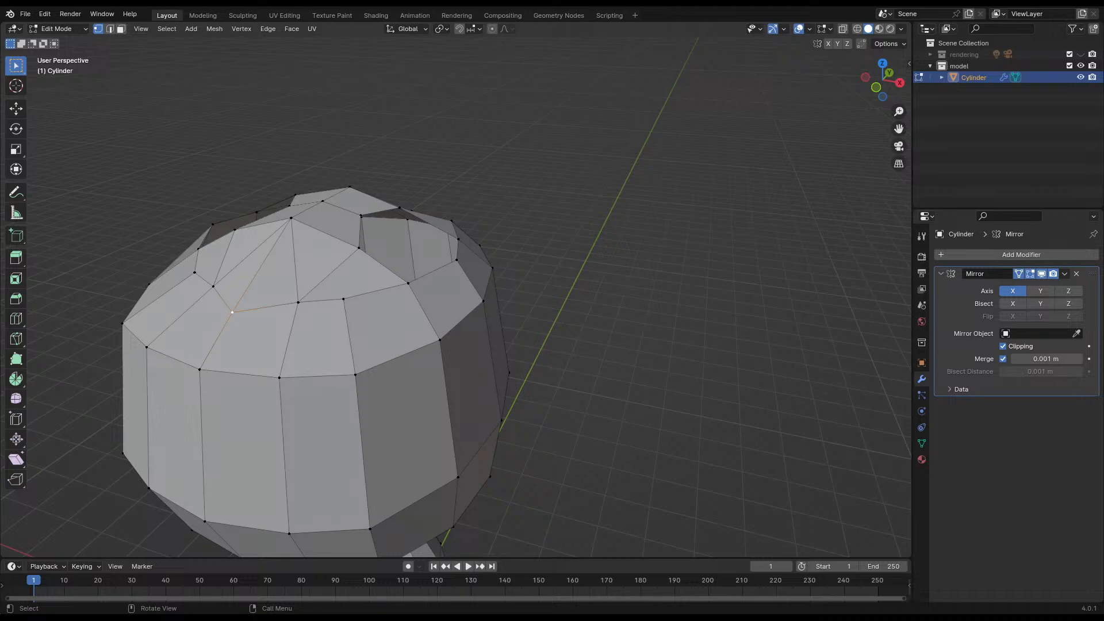
{"action": "middle_click_drag", "start_coordinate": [262, 296], "coordinate": [259, 266]}
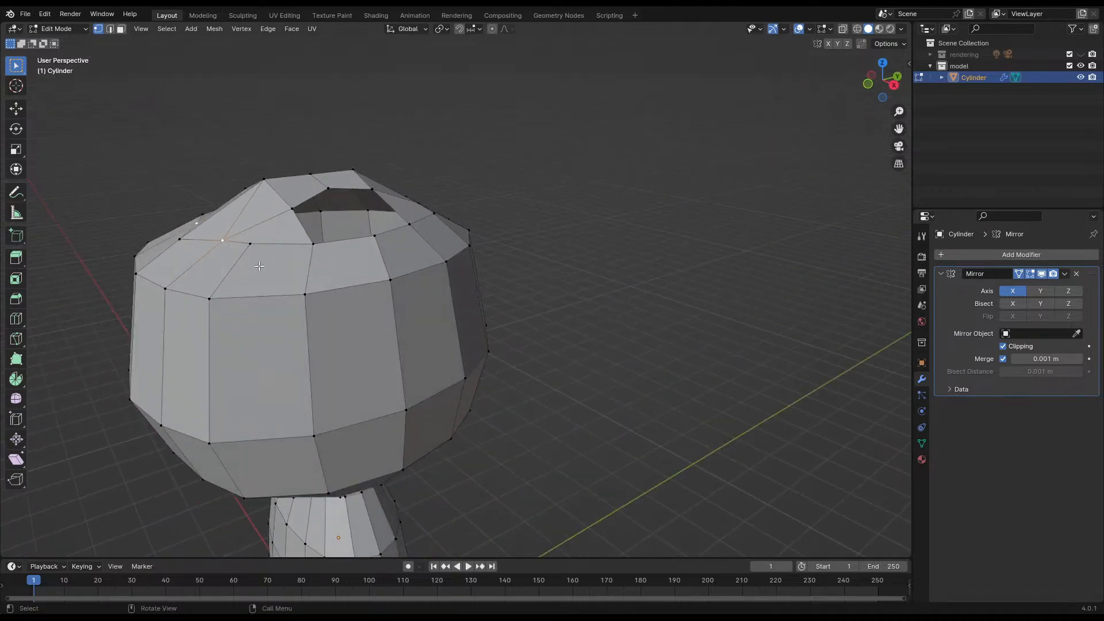
- Move the selected upper-head vertex about -0.173 m along Y and 0.067 m along X, and save the file
{"action": "key", "text": "g"}
{"action": "key", "text": "y"}
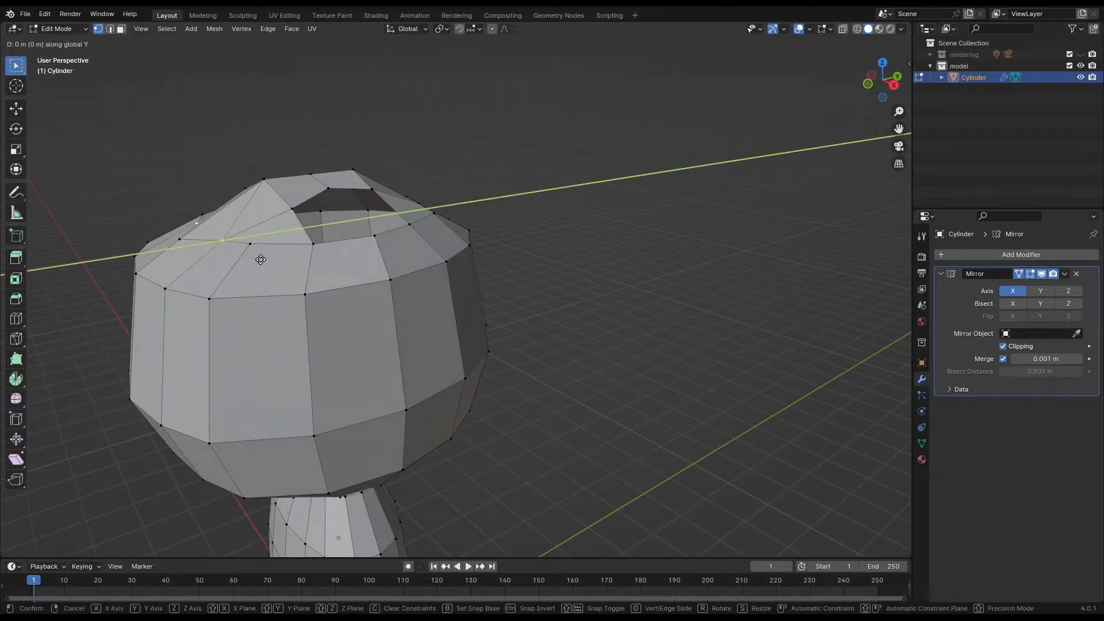
{"action": "left_click", "coordinate": [253, 262]}
{"action": "middle_click_drag", "start_coordinate": [253, 262], "coordinate": [223, 275]}
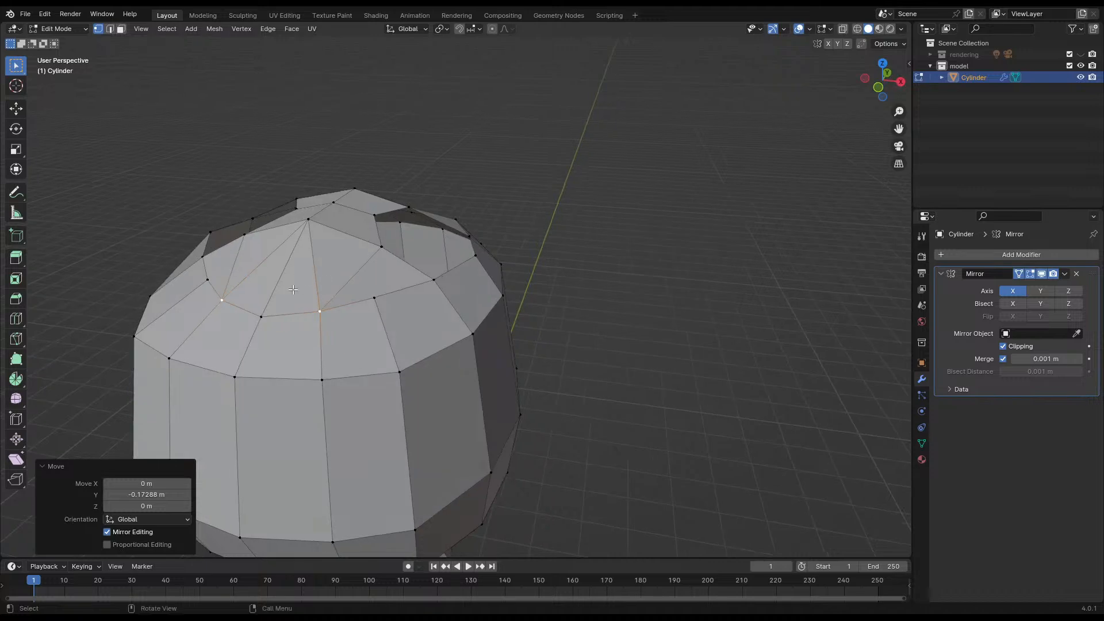
{"action": "key", "text": "g"}
{"action": "key", "text": "x"}
{"action": "left_click", "coordinate": [313, 282]}
{"action": "mouse_move", "coordinate": [313, 282]}
{"action": "middle_mouse_down"}
{"action": "mouse_move", "coordinate": [304, 286]}
{"action": "mouse_move", "coordinate": [330, 295]}
{"action": "mouse_move", "coordinate": [318, 277]}
{"action": "middle_mouse_up"}
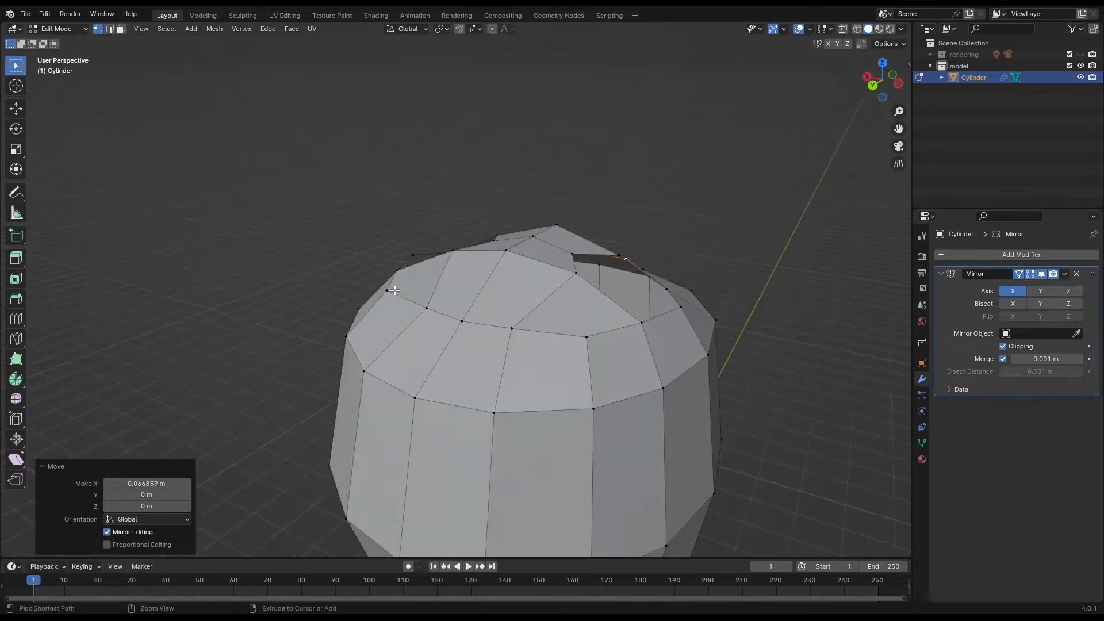
{"action": "key", "text": "ctrl+s"}
- Adjust the height of the same upper-head vertex along Z in the front view
{"action": "key", "text": "KP_1"}
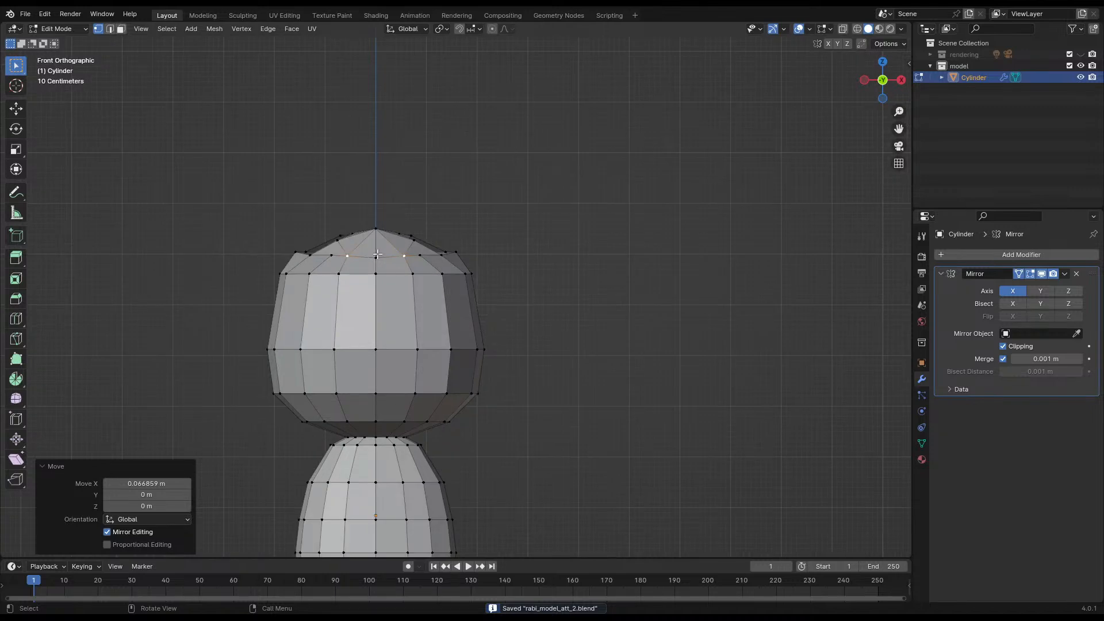
{"action": "key", "text": "g"}
{"action": "key", "text": "z"}
{"action": "left_click", "coordinate": [406, 255]}
- Shift the next vertex outward on the head's upper front ring about 0.045 m along X and save the file
{"action": "left_click", "coordinate": [338, 257]}
{"action": "key", "text": "g"}
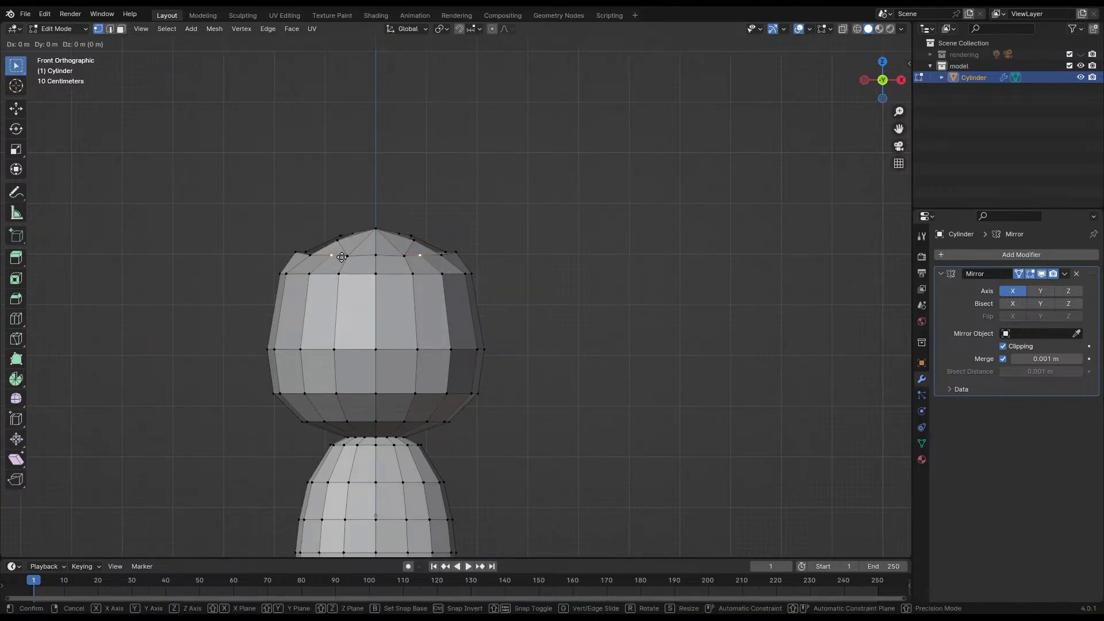
{"action": "key", "text": "x"}
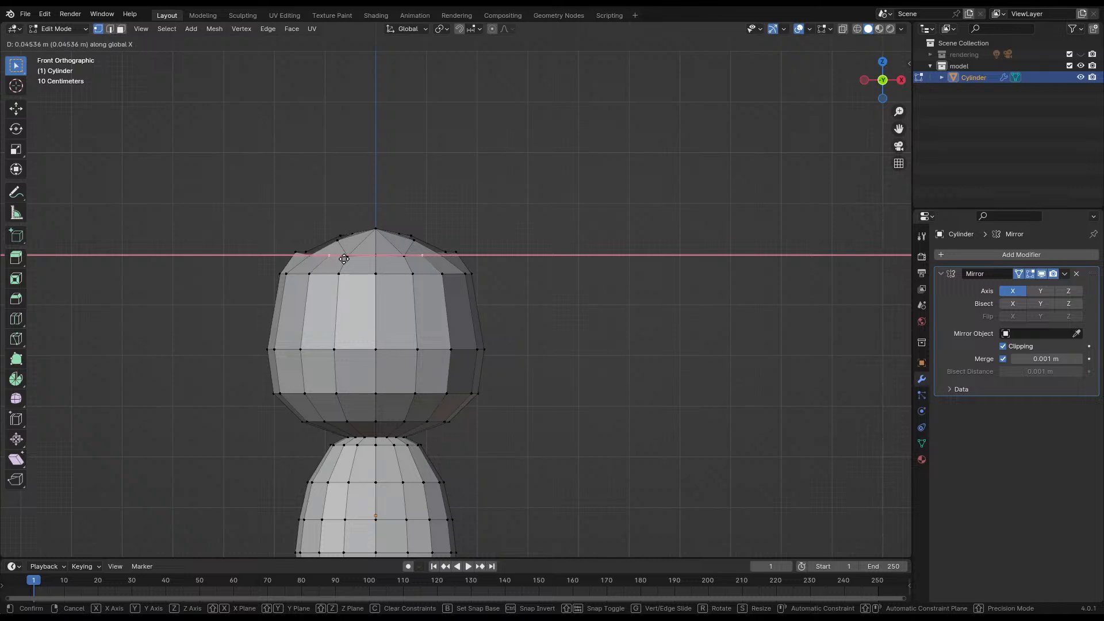
{"action": "left_click", "coordinate": [344, 259]}
{"action": "key", "text": "ctrl+s"}
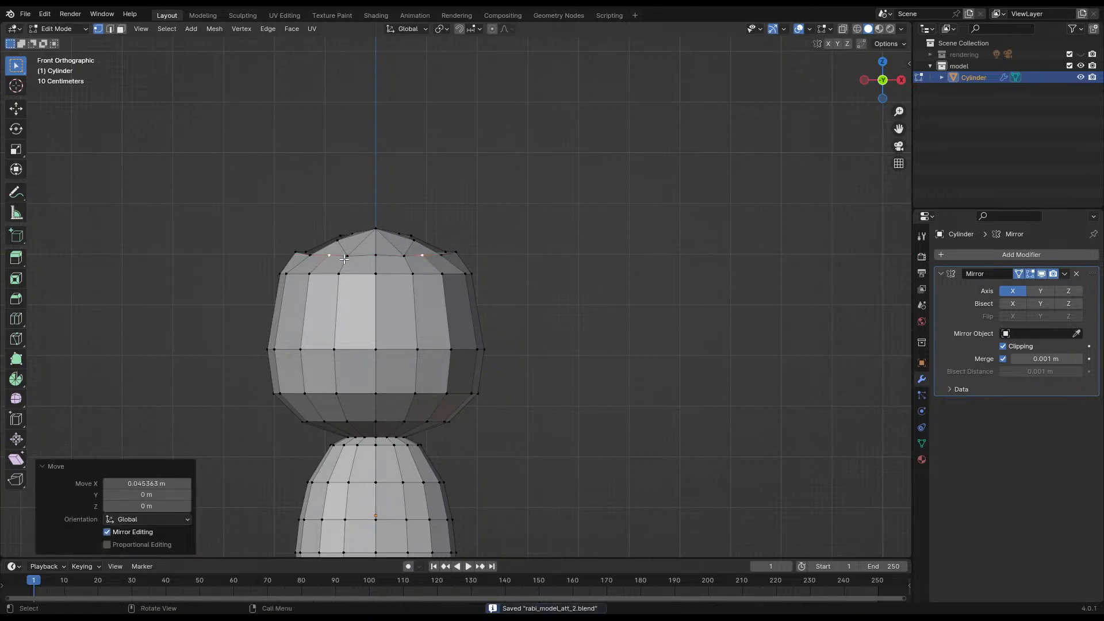
- Raise the inner vertex and the centre vertex of the upper front ring about 0.023 m along Z each, and save the file
{"action": "key", "text": "g"}
{"action": "key", "text": "z"}
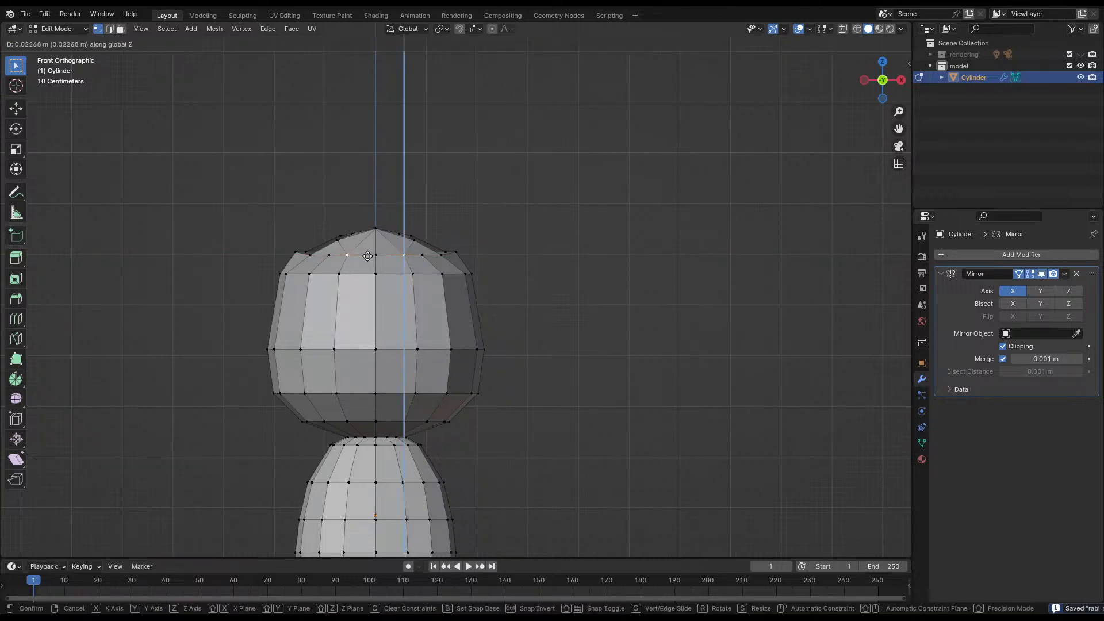
{"action": "left_click", "coordinate": [368, 254]}
{"action": "left_click", "coordinate": [376, 255]}
{"action": "key", "text": "g"}
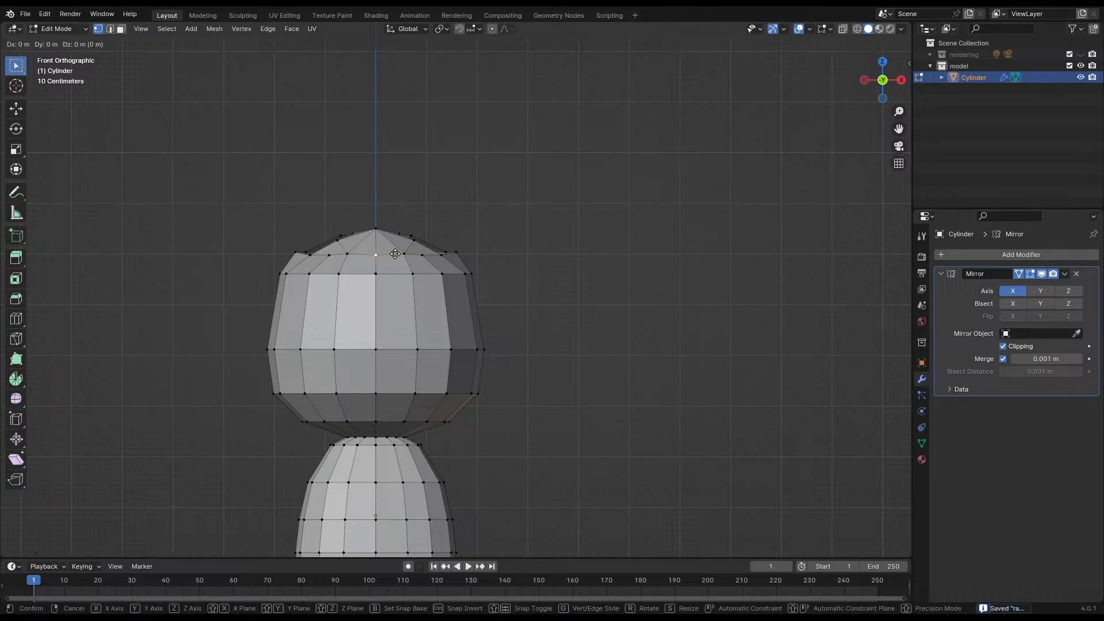
{"action": "key", "text": "z"}
{"action": "left_click", "coordinate": [393, 253]}
{"action": "middle_click_drag", "start_coordinate": [349, 254], "coordinate": [518, 333]}
{"action": "key", "text": "ctrl+s"}
- Lower a vertex at the crown of the head about 0.078 m along Z
{"action": "scroll", "coordinate": [517, 334], "scroll_direction": "up", "scroll_amount": 4}
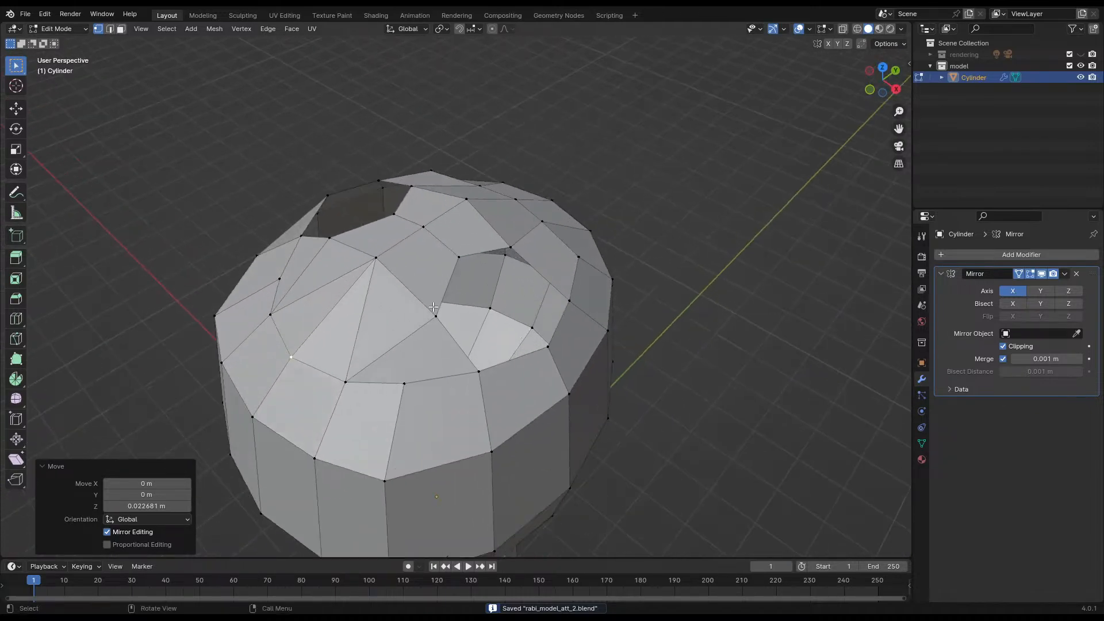
{"action": "middle_click_drag", "start_coordinate": [435, 343], "coordinate": [456, 333]}
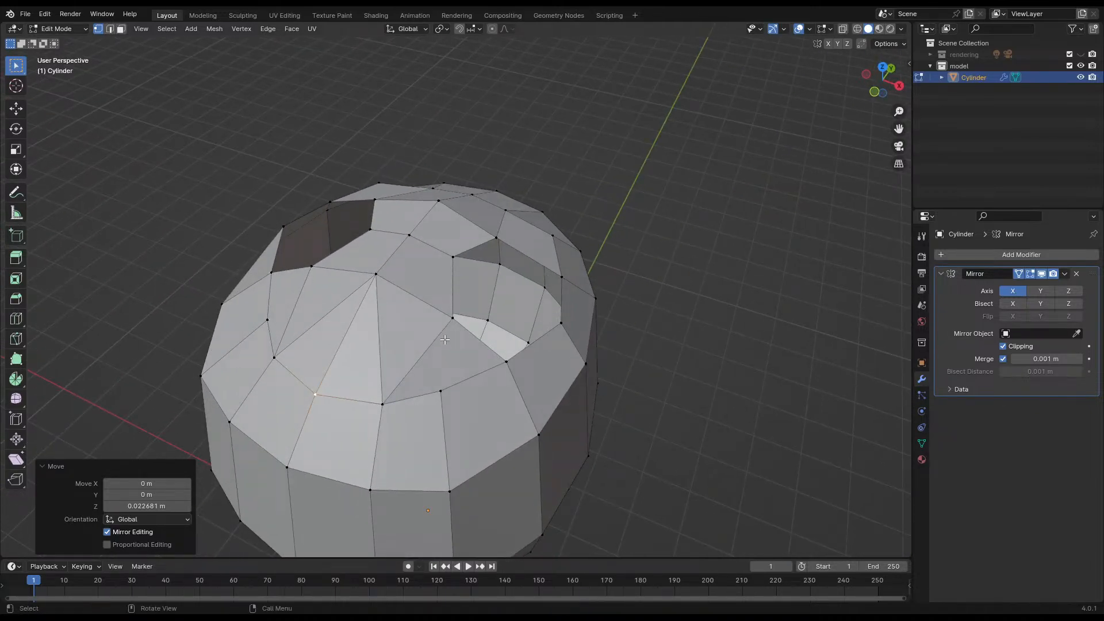
{"action": "middle_click_drag", "start_coordinate": [591, 341], "coordinate": [402, 314]}
{"action": "scroll", "coordinate": [506, 322], "scroll_direction": "down", "scroll_amount": 5}
{"action": "middle_click_drag", "start_coordinate": [506, 322], "coordinate": [371, 296]}
{"action": "left_click", "coordinate": [464, 283]}
{"action": "key", "text": "g"}
{"action": "key", "text": "z"}
{"action": "left_click", "coordinate": [472, 288]}
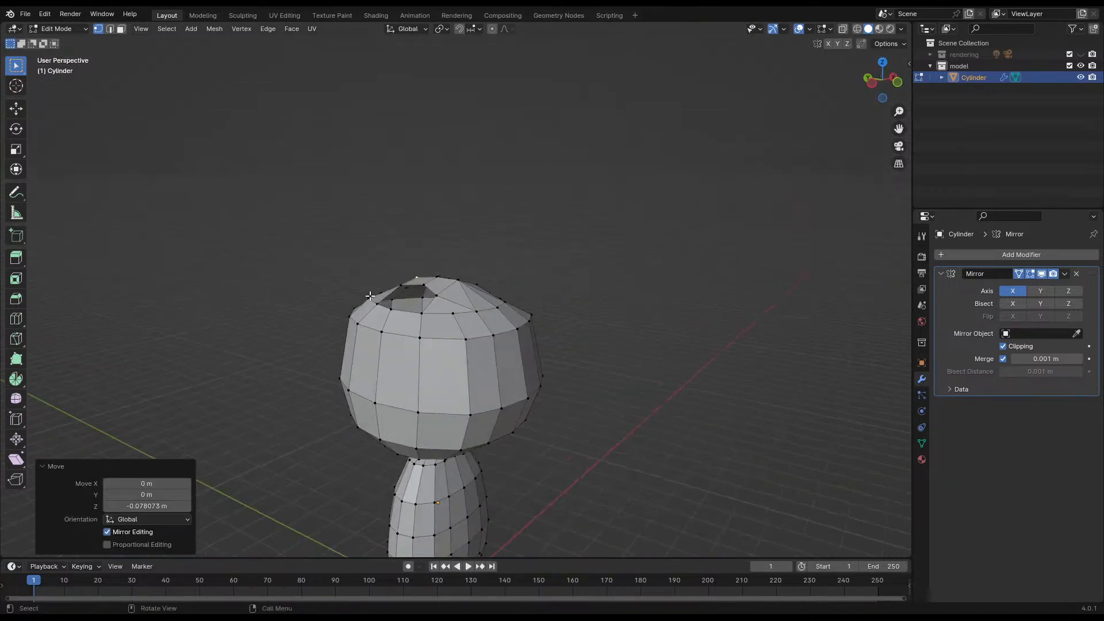
- Check the head's overall silhouette from different angles, in and out of Edit Mode
{"action": "left_click", "coordinate": [462, 278]}
{"action": "middle_click_drag", "start_coordinate": [482, 288], "coordinate": [535, 306]}
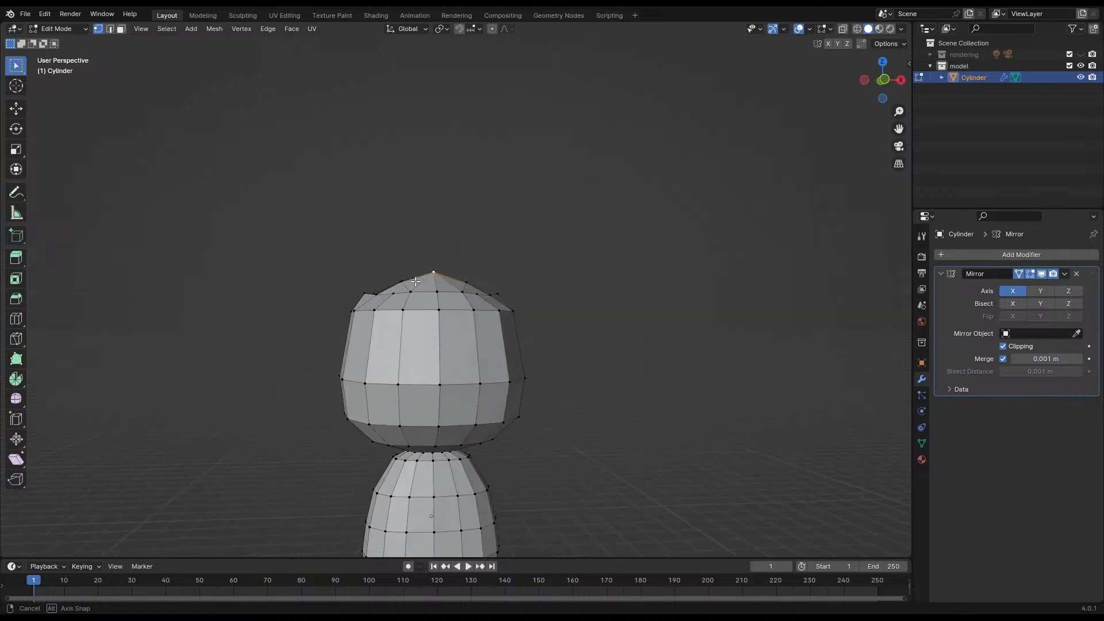
{"action": "scroll", "coordinate": [535, 306], "scroll_direction": "down", "scroll_amount": 4}
{"action": "key", "text": "Tab"}
{"action": "left_click", "coordinate": [538, 309]}
{"action": "middle_click_drag", "start_coordinate": [377, 318], "coordinate": [407, 324]}
{"action": "scroll", "coordinate": [457, 313], "scroll_direction": "up", "scroll_amount": 4}
{"action": "key", "text": "Tab"}
- Move the vertex at the upper side edge of the head about 0.059 m along X and save the file
{"action": "left_click", "coordinate": [345, 316]}
{"action": "key", "text": "g"}
{"action": "key", "text": "x"}
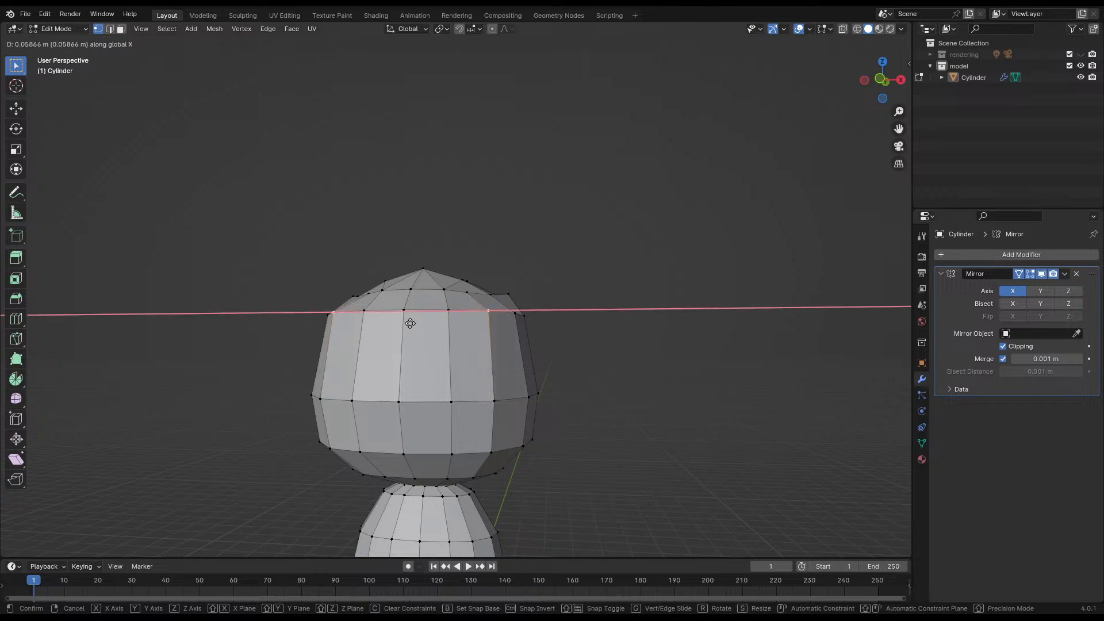
{"action": "left_click", "coordinate": [412, 324]}
{"action": "middle_click_drag", "start_coordinate": [411, 324], "coordinate": [597, 314]}
{"action": "key", "text": "ctrl+s"}
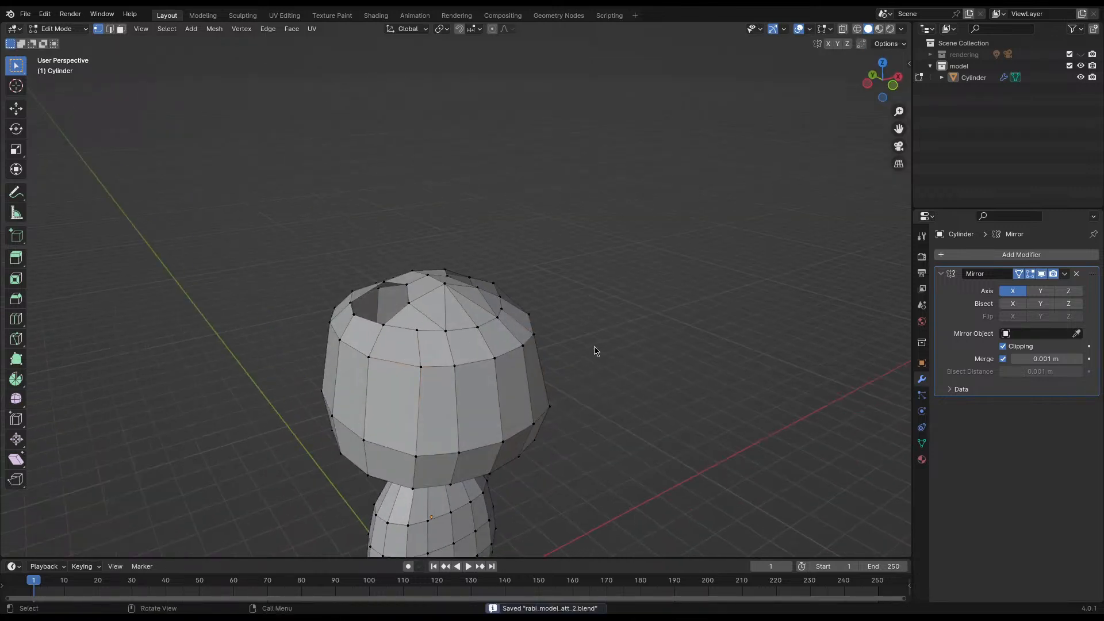
- Extrude the edge loop of the head's ear opening in front view, about 0.22 m along X and 0.87 m along Z
{"action": "key", "text": "Tab"}
{"action": "middle_click_drag", "start_coordinate": [445, 417], "coordinate": [458, 381]}
{"action": "middle_click_drag", "start_coordinate": [458, 382], "coordinate": [470, 416]}
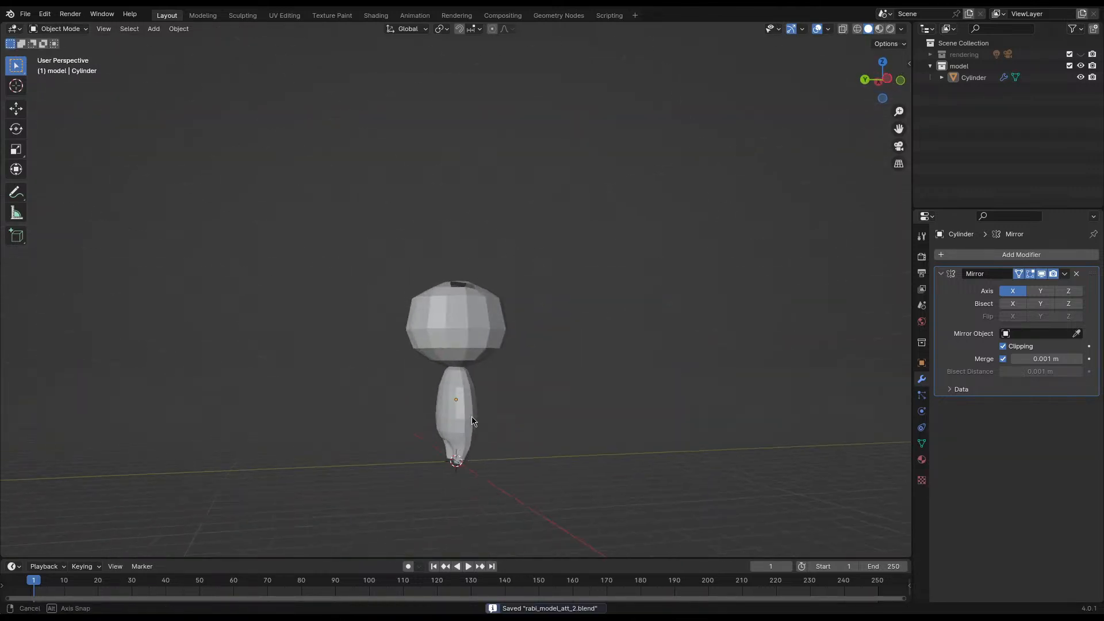
{"action": "key", "text": "KP_1"}
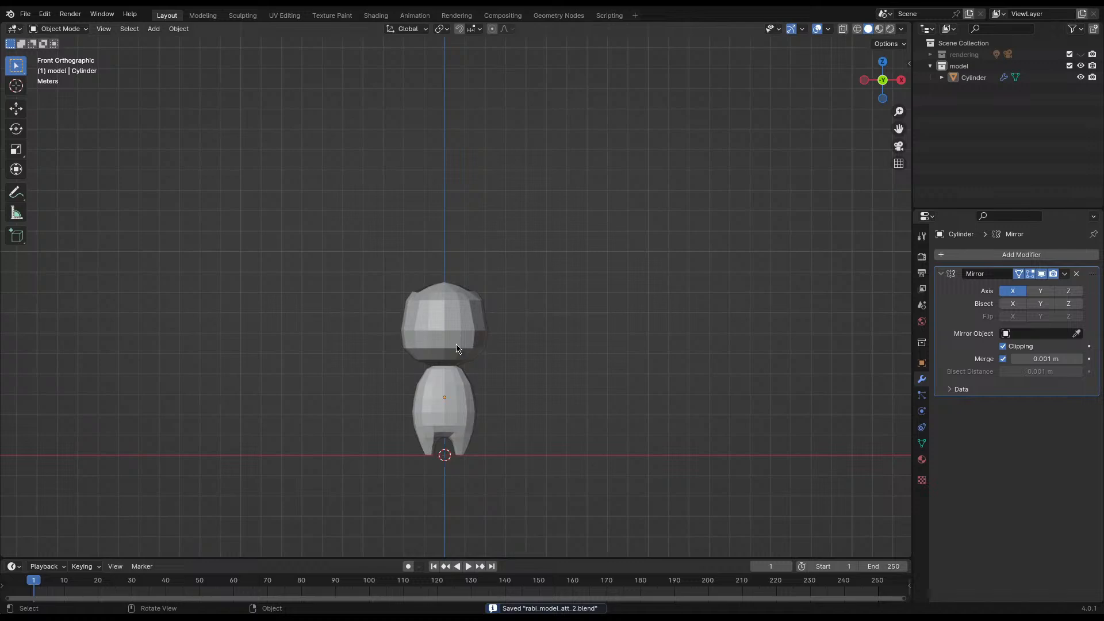
{"action": "scroll", "coordinate": [478, 347], "scroll_direction": "up", "scroll_amount": 5}
{"action": "middle_click_drag", "start_coordinate": [458, 338], "coordinate": [436, 305]}
{"action": "key", "text": "Tab"}
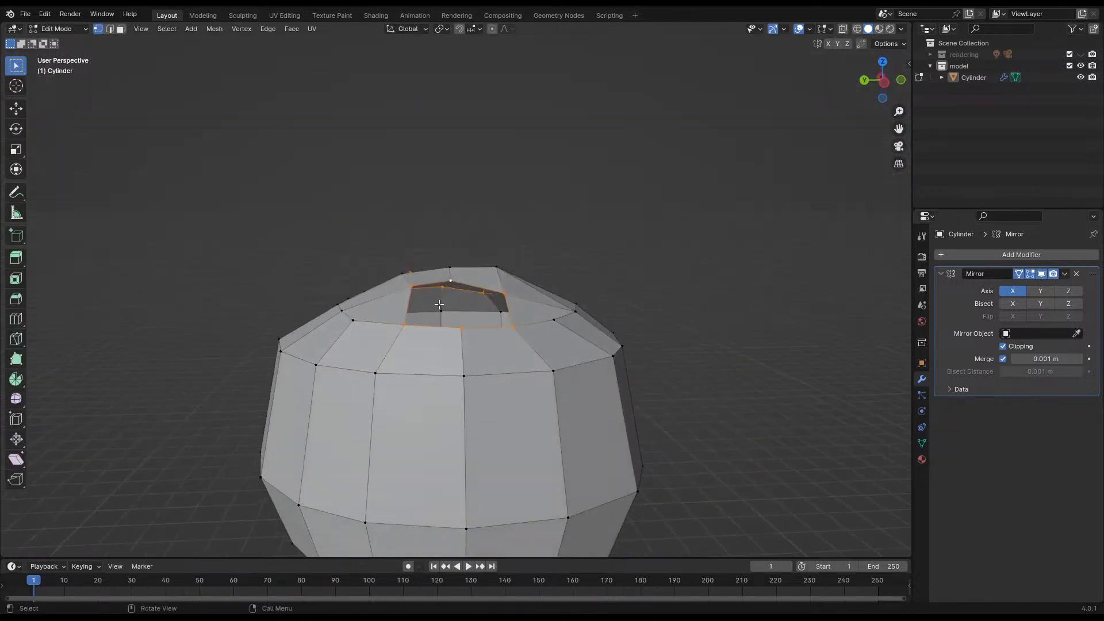
{"action": "key", "text": "KP_1"}
{"action": "key", "text": "e"}
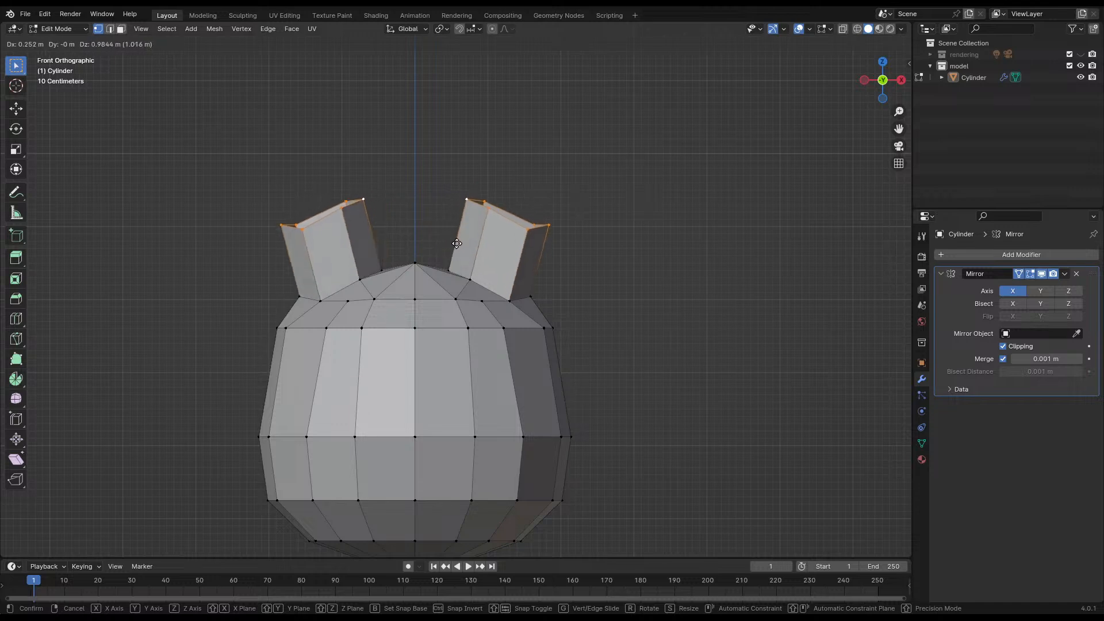
{"action": "left_click", "coordinate": [515, 246]}
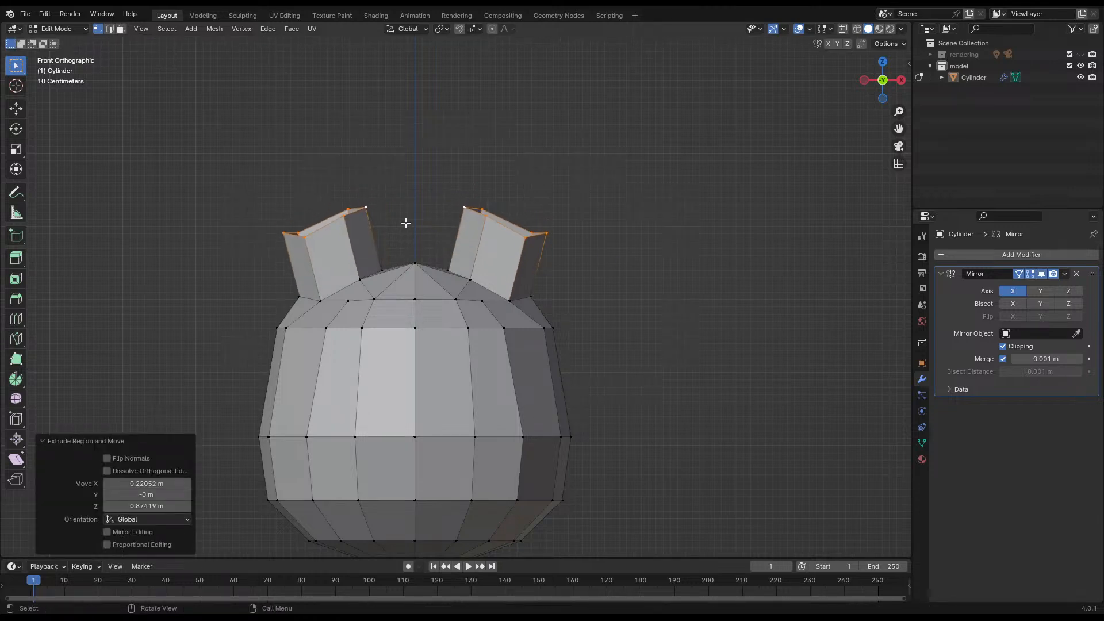
- Extend the ears with two more extrusions, about 0.38 m X by 1.25 m Z and 0.79 m X by 1.07 m Z
{"action": "key", "text": "e"}
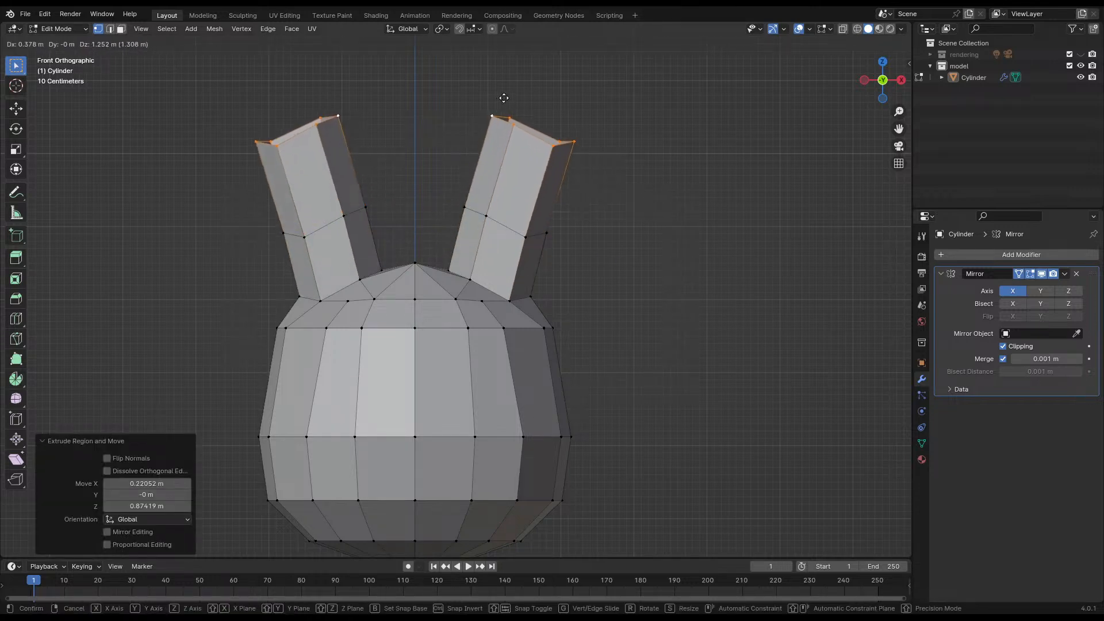
{"action": "left_click", "coordinate": [506, 105]}
{"action": "key", "text": "e"}
{"action": "left_click", "coordinate": [597, 89]}
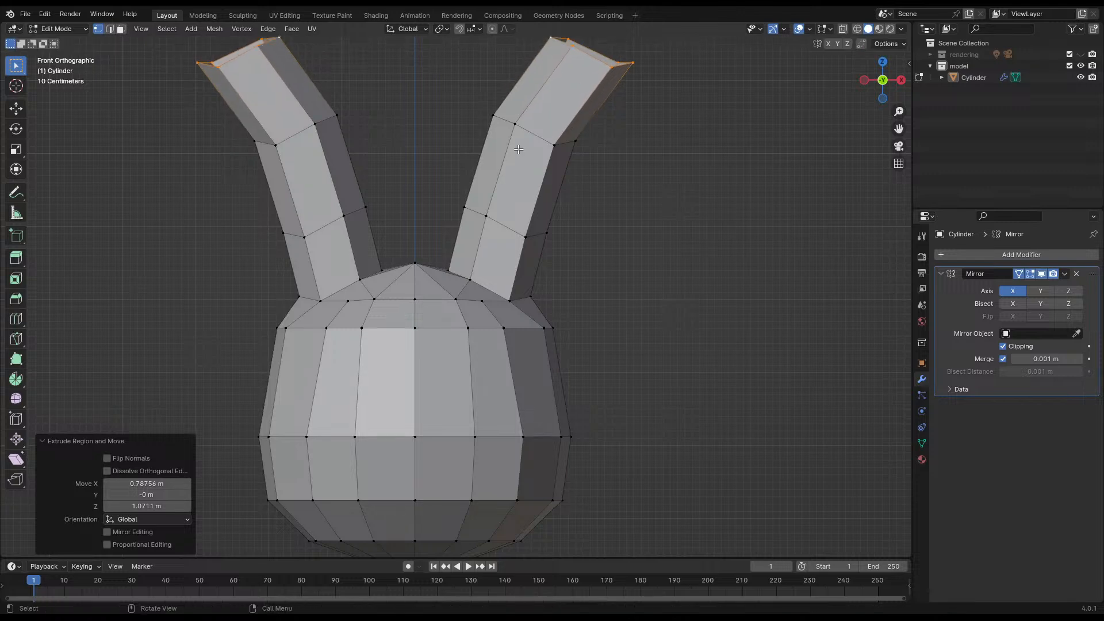
- Select the whole head and ears in wireframe front view and scale them to about 0.8 along Y
{"action": "scroll", "coordinate": [510, 140], "scroll_direction": "down", "scroll_amount": 4}
{"action": "middle_click_drag", "start_coordinate": [510, 140], "coordinate": [495, 203], "text": "shift"}
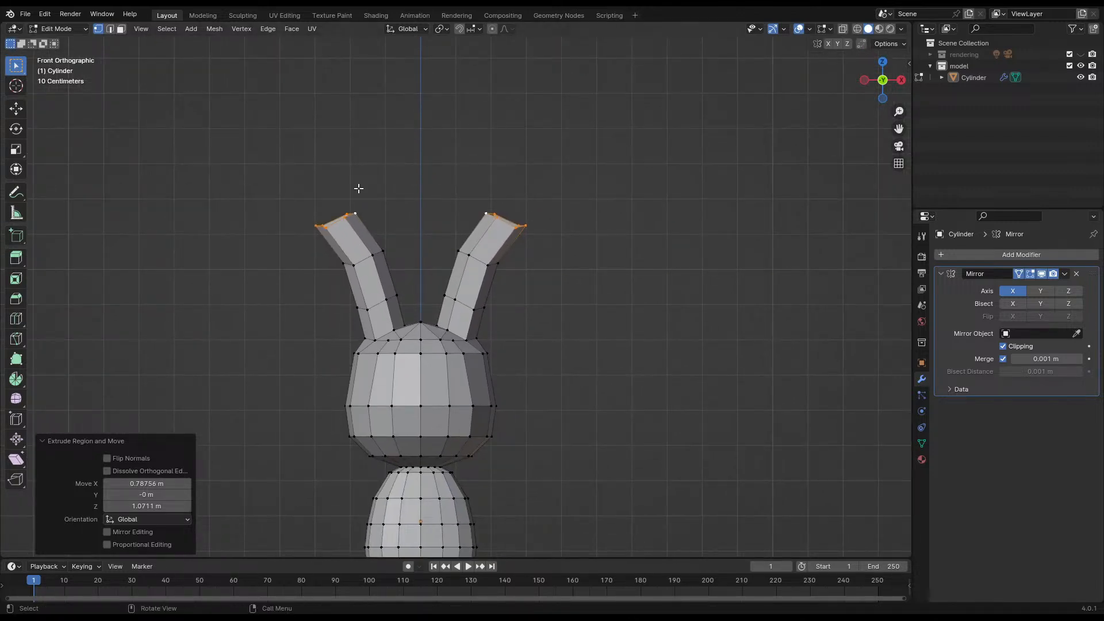
{"action": "middle_click_drag", "start_coordinate": [359, 188], "coordinate": [581, 253]}
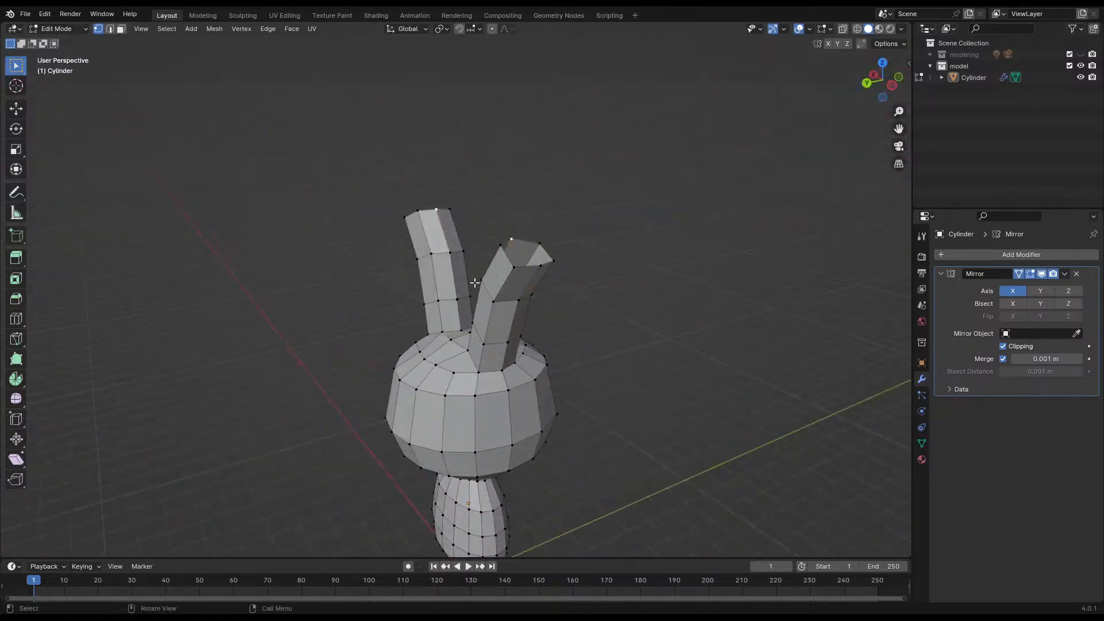
{"action": "middle_click_drag", "start_coordinate": [474, 283], "coordinate": [483, 393]}
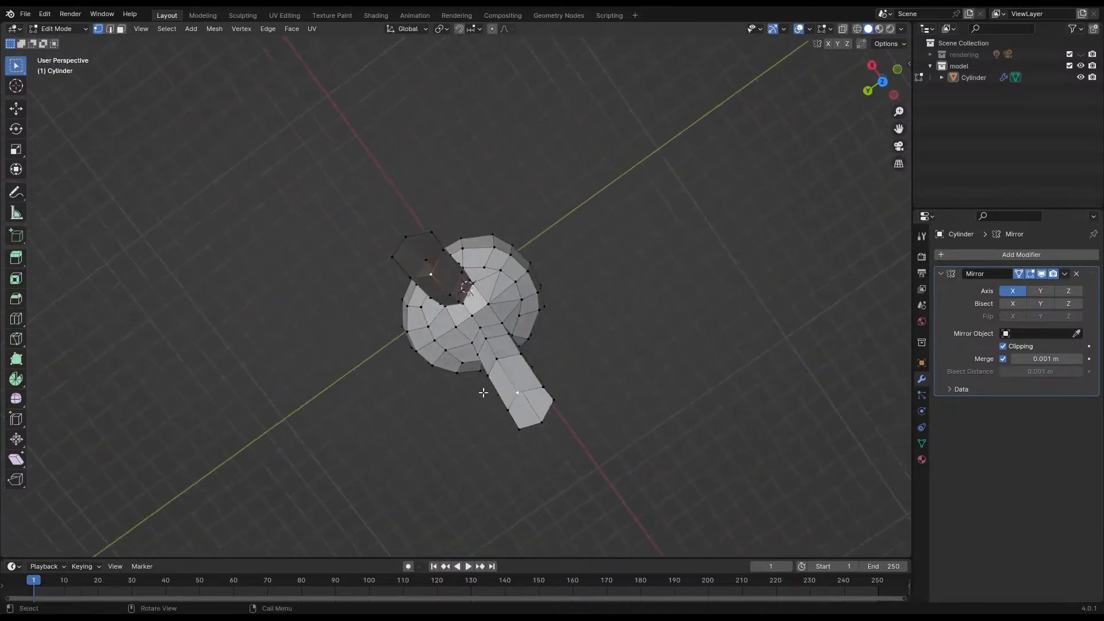
{"action": "middle_click_drag", "start_coordinate": [445, 312], "coordinate": [501, 288]}
{"action": "key", "text": "shift+z"}
{"action": "key", "text": "KP_1"}
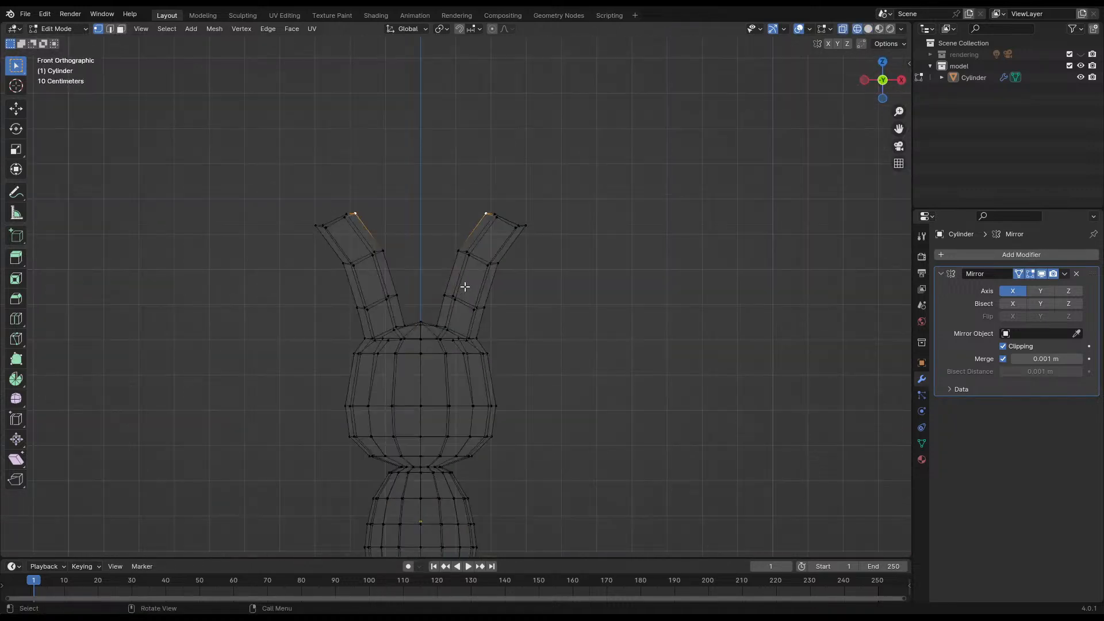
{"action": "key", "text": "b"}
{"action": "left_click_drag", "start_coordinate": [233, 143], "coordinate": [588, 463]}
{"action": "middle_click_drag", "start_coordinate": [233, 312], "coordinate": [414, 377]}
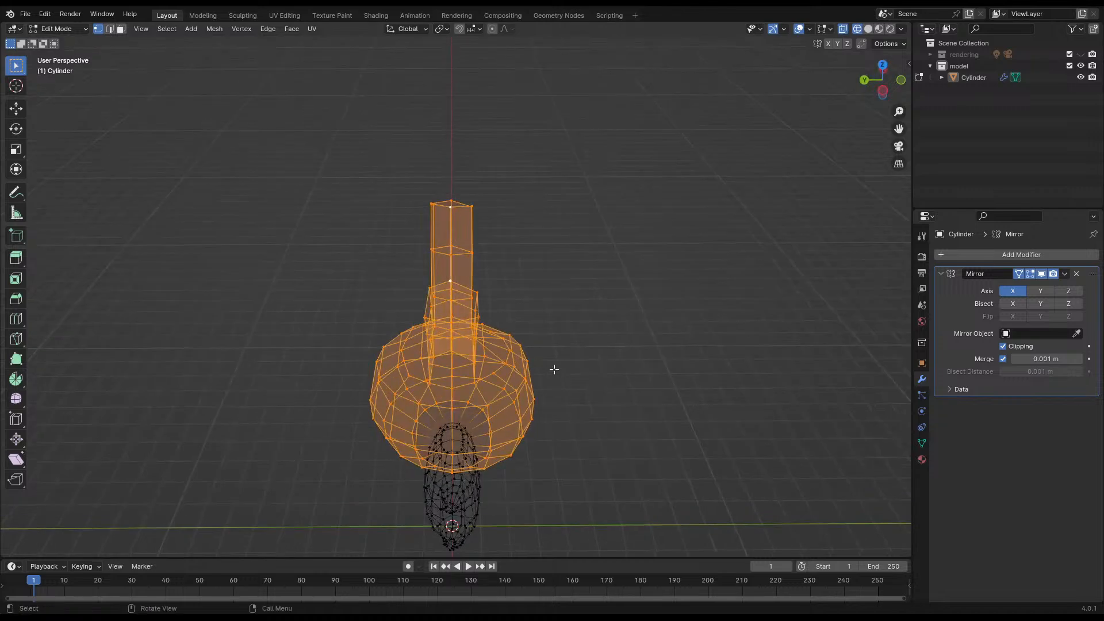
{"action": "key", "text": "s"}
{"action": "key", "text": "y"}
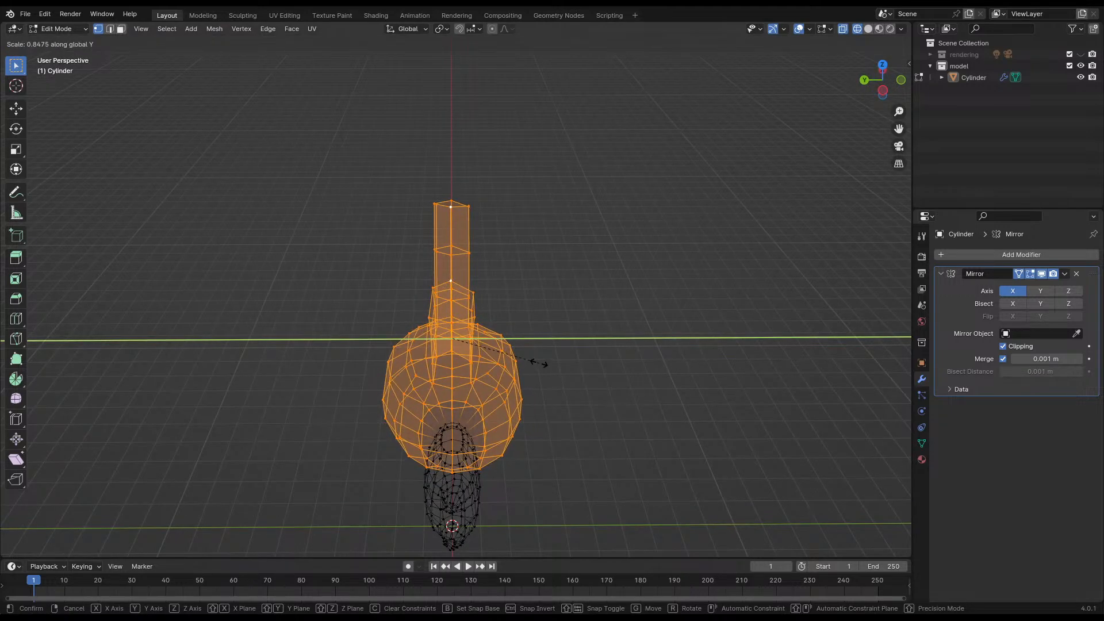
{"action": "left_click", "coordinate": [537, 362]}
- Return to Object Mode with solid shading and save the file
{"action": "key", "text": "Tab"}
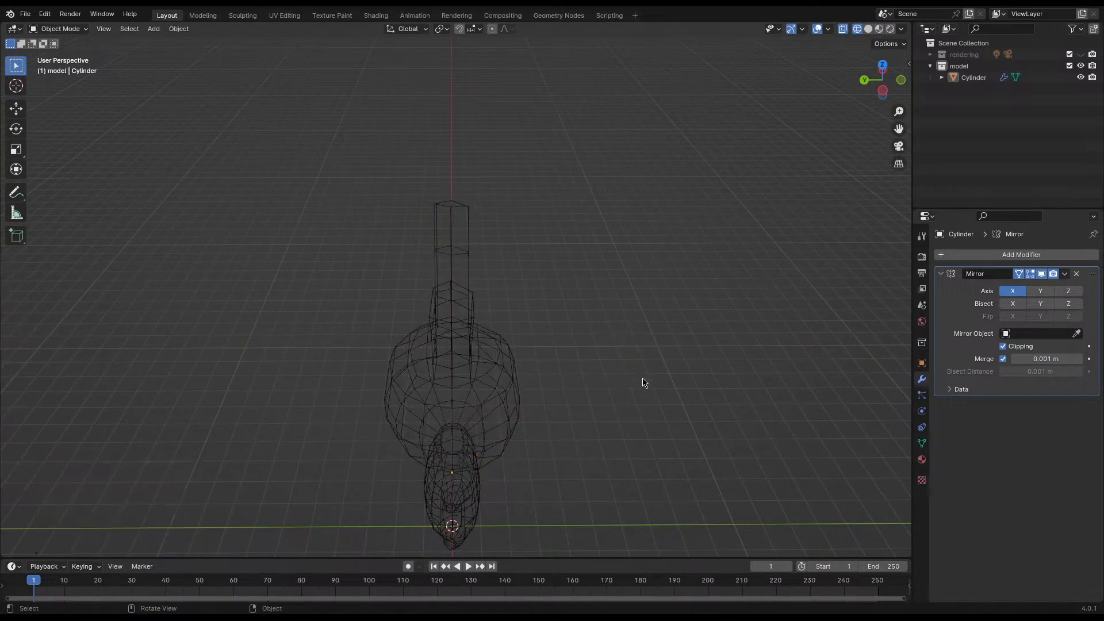
{"action": "mouse_move", "coordinate": [643, 382]}
{"action": "middle_mouse_down"}
{"action": "mouse_move", "coordinate": [542, 377]}
{"action": "mouse_move", "coordinate": [481, 342]}
{"action": "middle_mouse_up"}
{"action": "key", "text": "ctrl+s"}
{"action": "key", "text": "shift+z"}
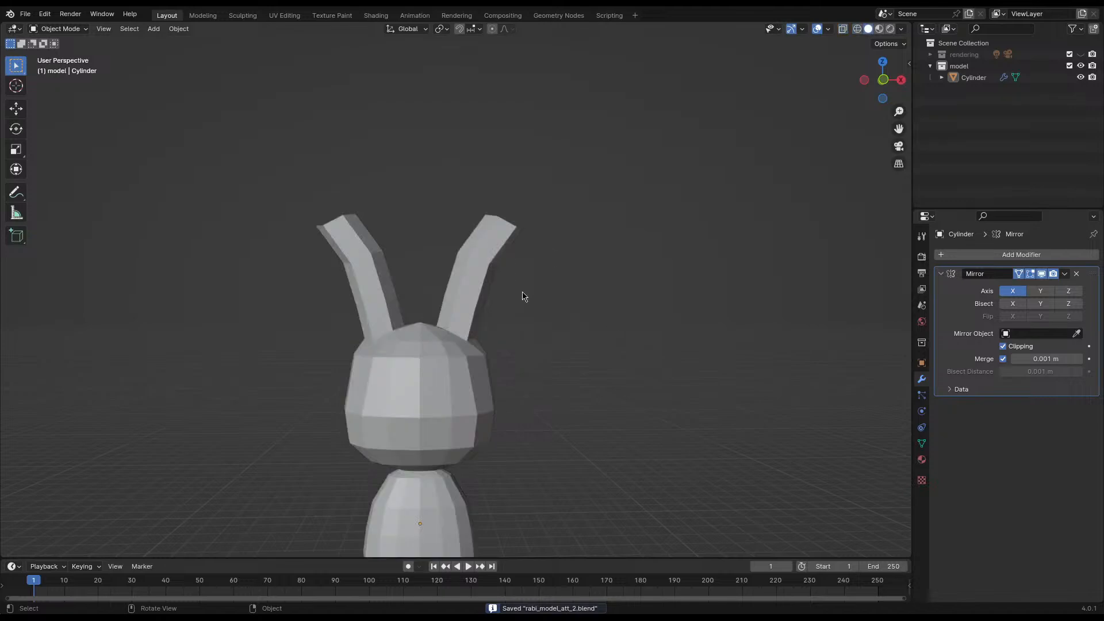
- Select the ears' three upper edge rings, leaving out the base ring, and scale them to about 0.515 along Y
{"action": "scroll", "coordinate": [524, 296], "scroll_direction": "down", "scroll_amount": 2}
{"action": "key", "text": "Tab"}
{"action": "middle_click_drag", "start_coordinate": [412, 323], "coordinate": [552, 364]}
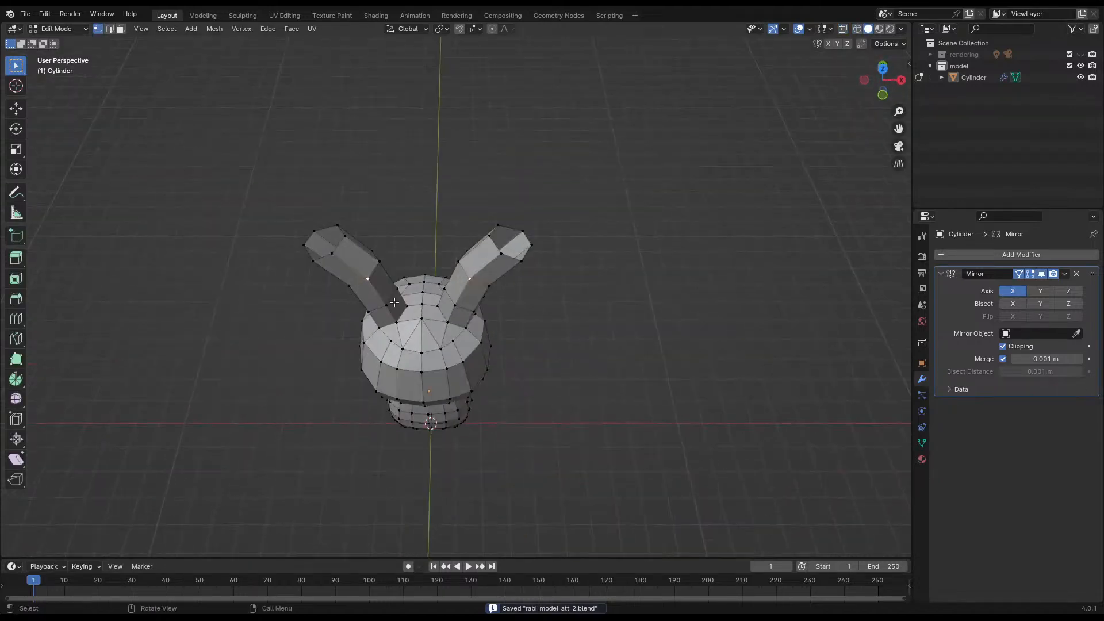
{"action": "left_click", "coordinate": [360, 282], "text": "alt+shift"}
{"action": "left_click", "coordinate": [316, 259], "text": "alt+shift"}
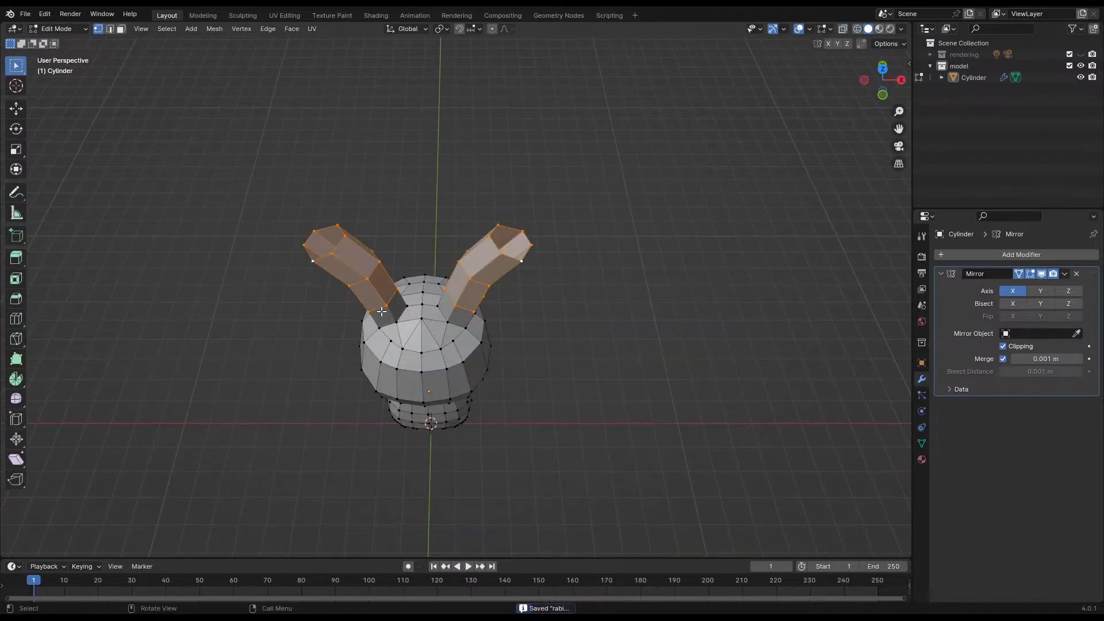
{"action": "middle_click_drag", "start_coordinate": [316, 259], "coordinate": [371, 263]}
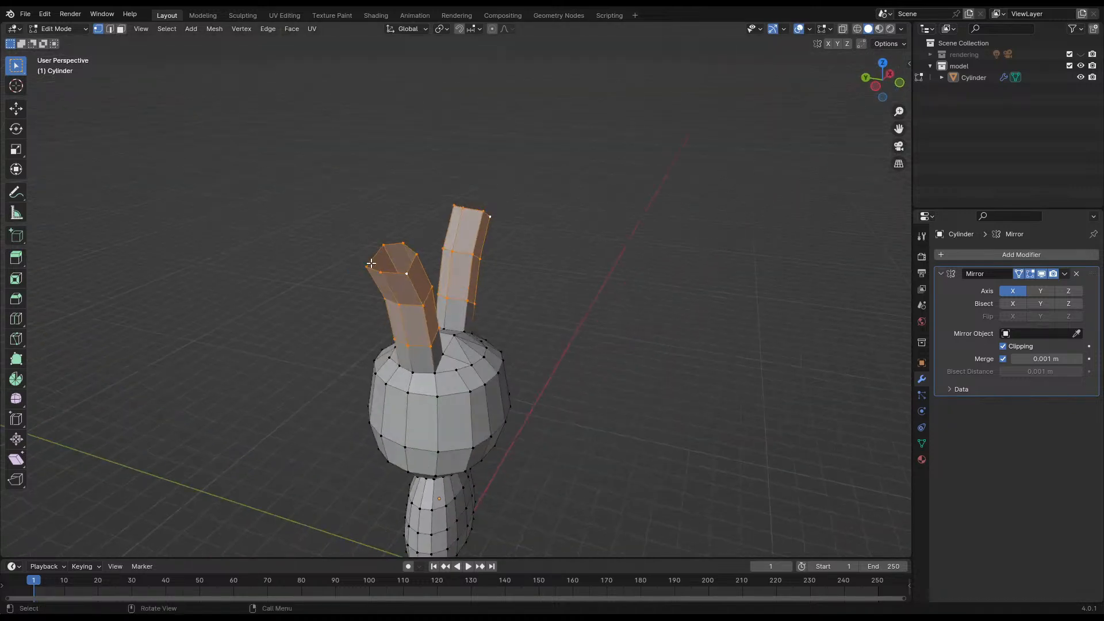
{"action": "key", "text": "s"}
{"action": "key", "text": "y"}
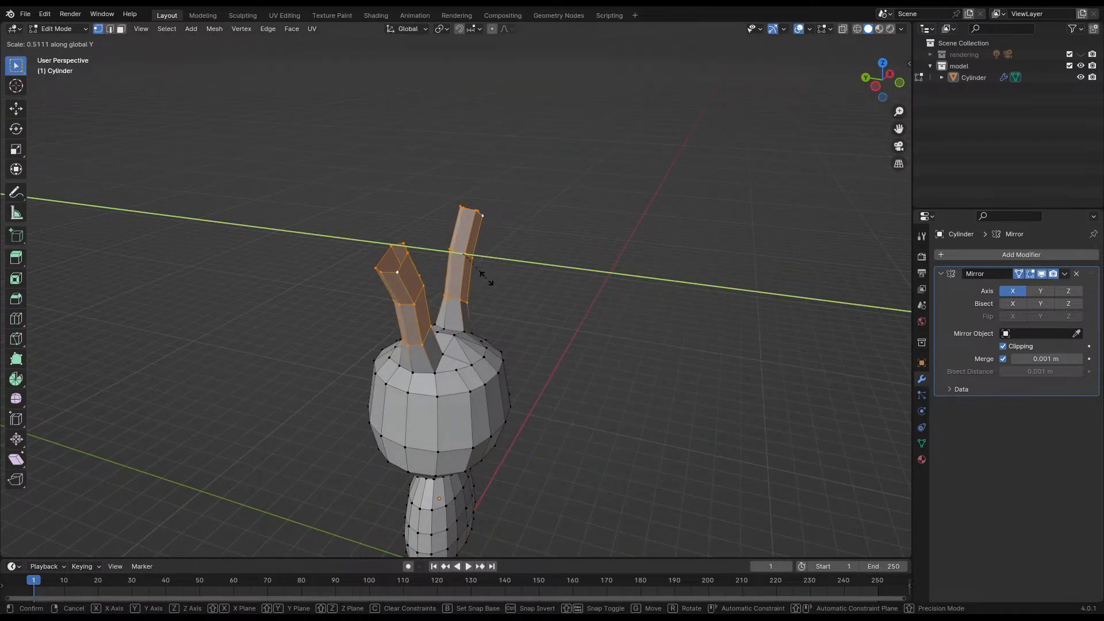
{"action": "left_click", "coordinate": [454, 320]}
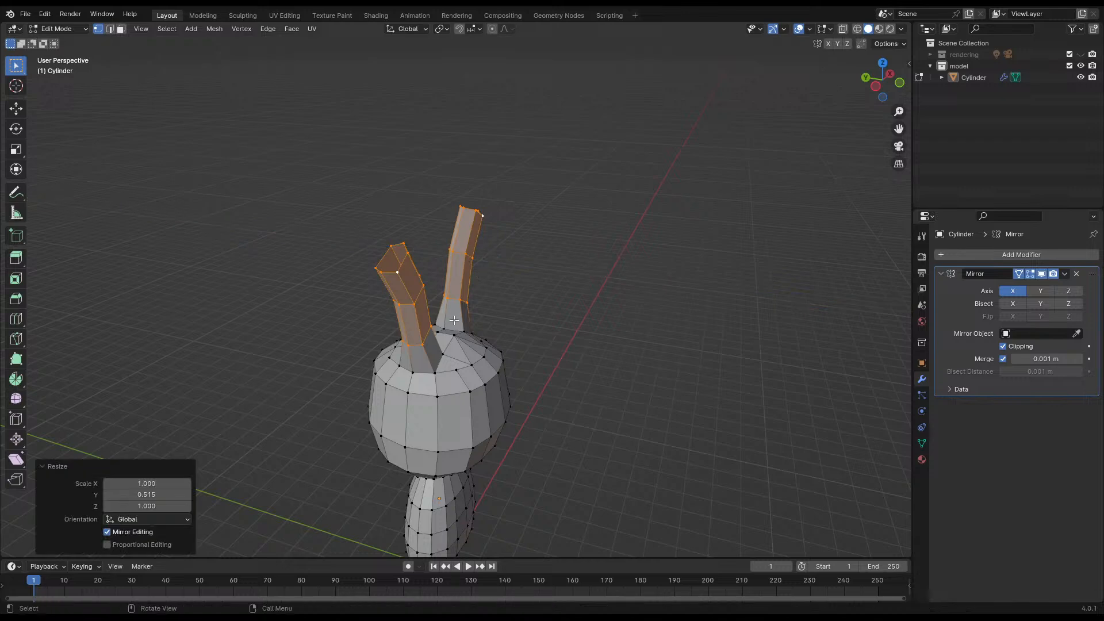
- Undo the ears' last Y scaling, select all their edge rings including the base, and scale them to about 0.368 along Y
{"action": "key", "text": "ctrl+z"}
{"action": "left_click", "coordinate": [421, 375], "text": "alt"}
{"action": "left_click", "coordinate": [420, 343], "text": "alt+shift"}
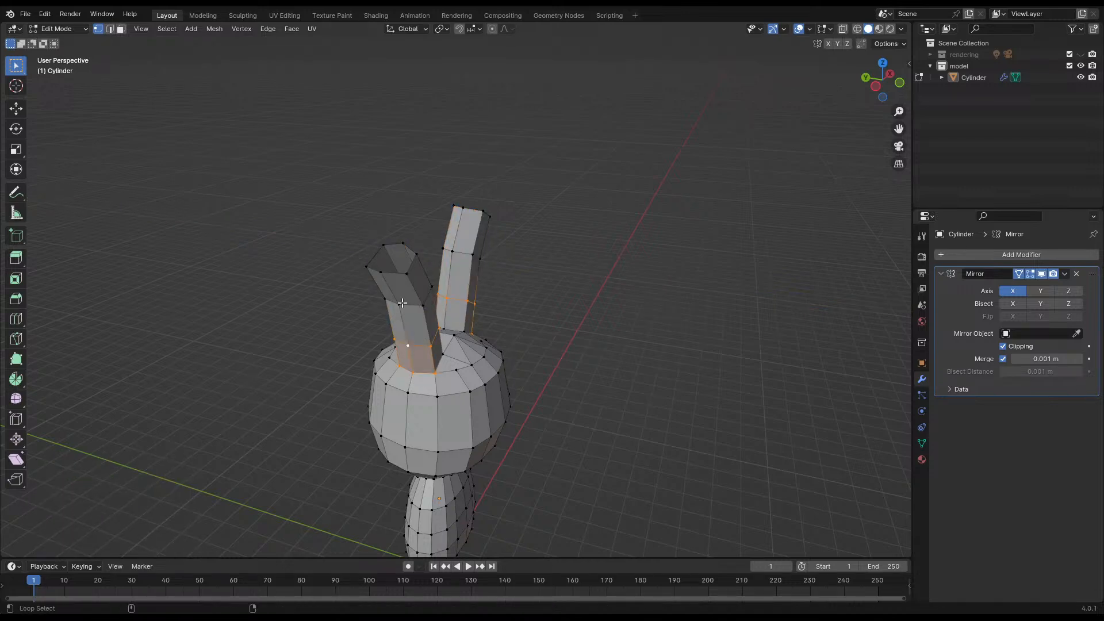
{"action": "left_click", "coordinate": [409, 304], "text": "alt+shift"}
{"action": "left_click", "coordinate": [390, 268], "text": "alt+shift"}
{"action": "left_click", "coordinate": [379, 258], "text": "alt+shift"}
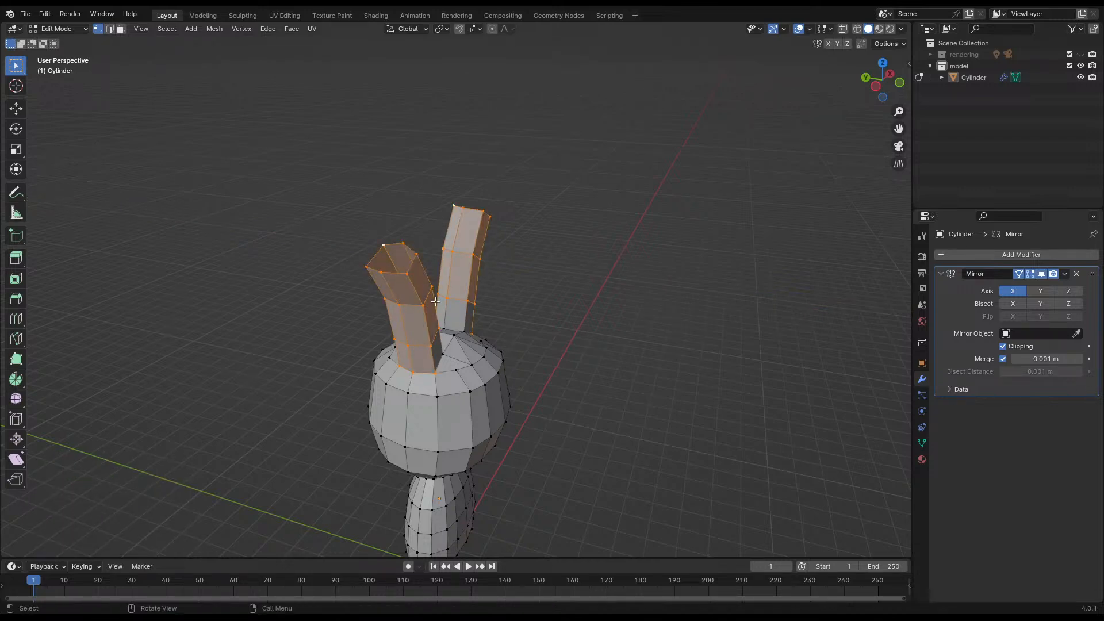
{"action": "middle_click_drag", "start_coordinate": [436, 301], "coordinate": [358, 323]}
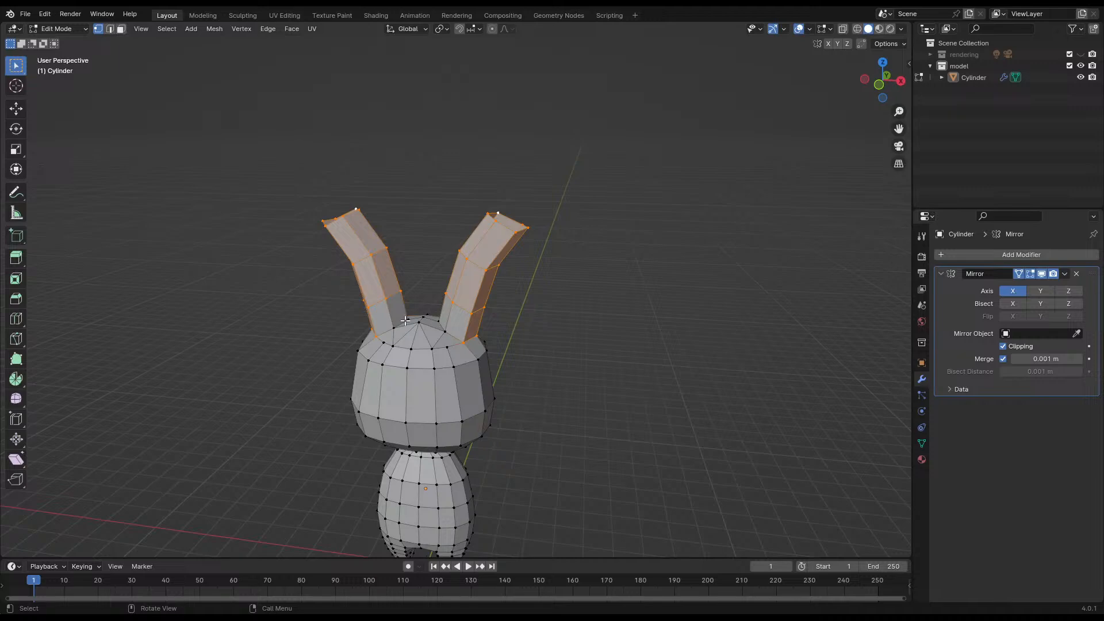
{"action": "middle_click_drag", "start_coordinate": [469, 315], "coordinate": [397, 320]}
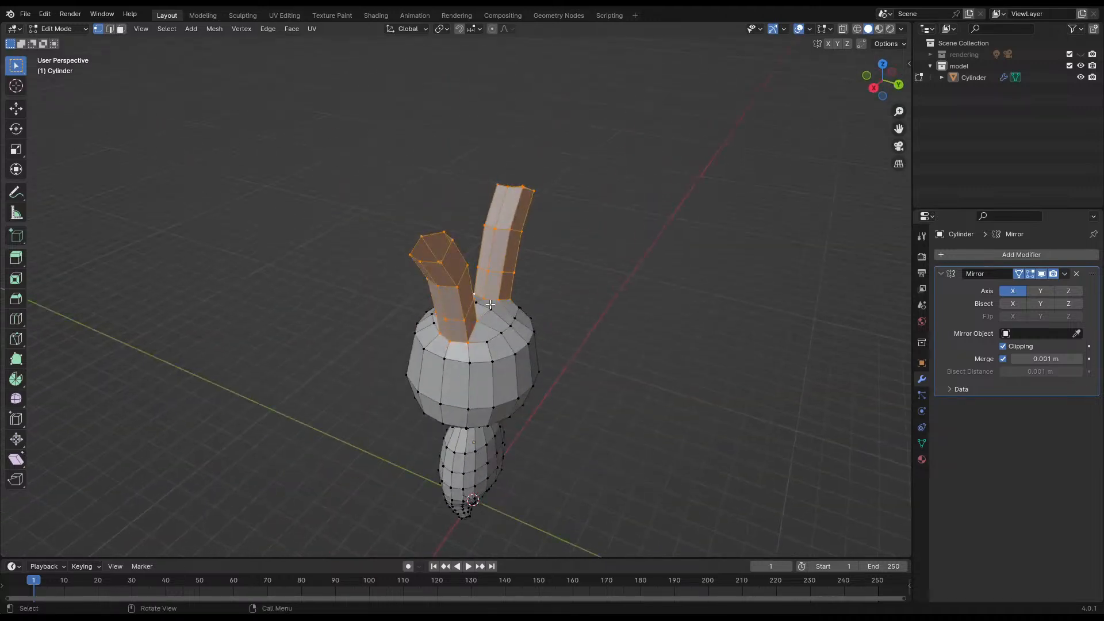
{"action": "middle_click_drag", "start_coordinate": [490, 304], "coordinate": [561, 302]}
{"action": "key", "text": "s"}
{"action": "key", "text": "y"}
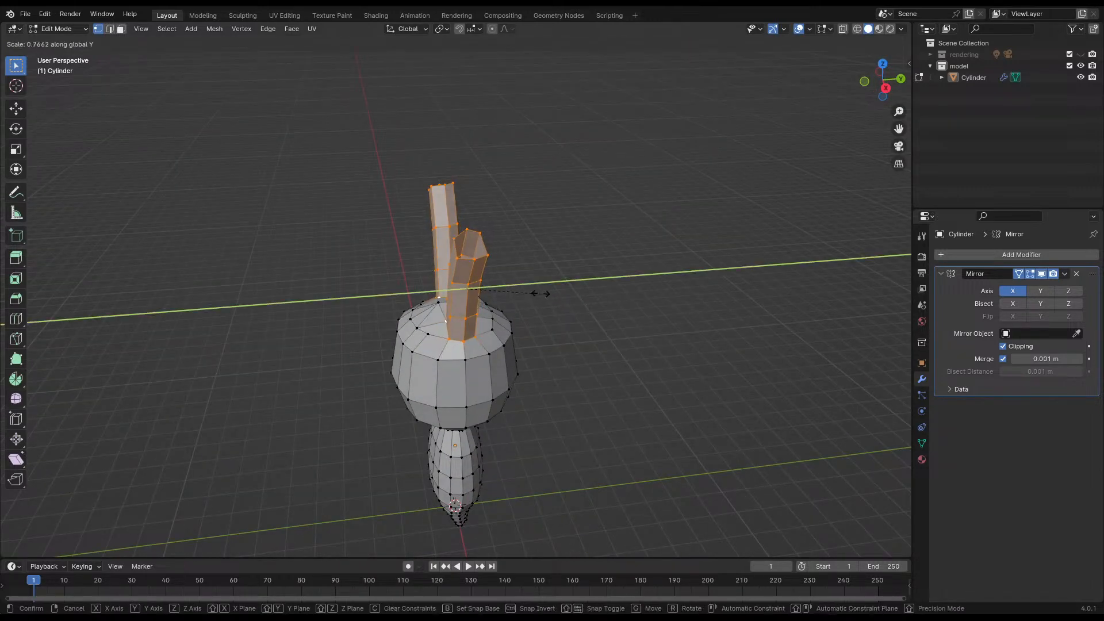
{"action": "left_click", "coordinate": [506, 299]}
- Move the ears' upper middle edge ring inward and slightly down to straighten the bend
{"action": "middle_click_drag", "start_coordinate": [419, 289], "coordinate": [499, 264]}
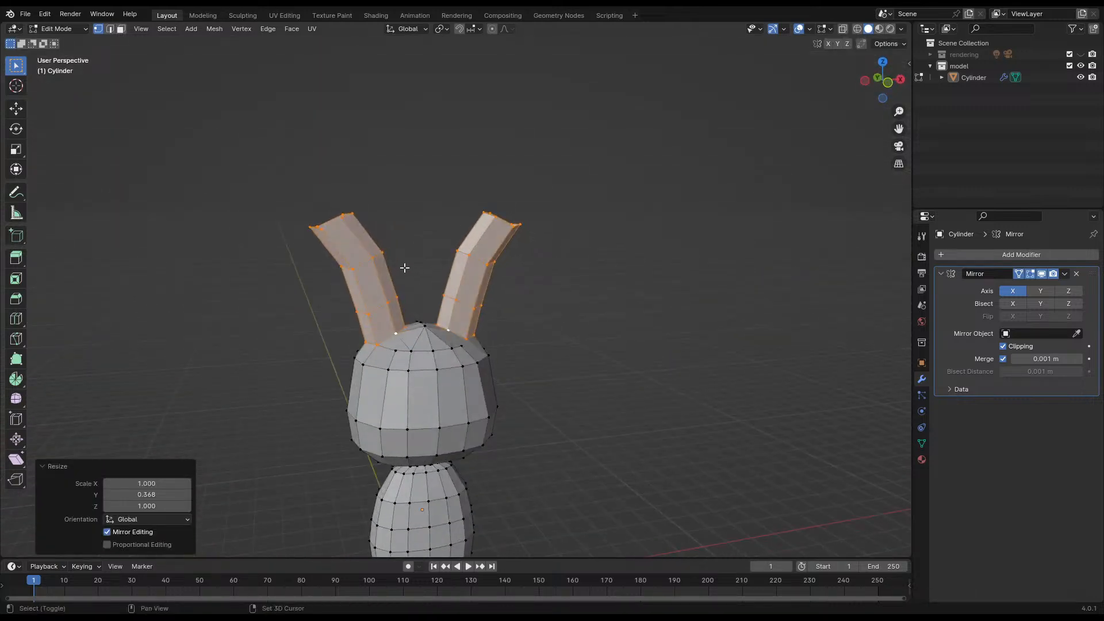
{"action": "middle_click_drag", "start_coordinate": [405, 268], "coordinate": [437, 299], "text": "shift"}
{"action": "left_click", "coordinate": [380, 290], "text": "alt"}
{"action": "key", "text": "g"}
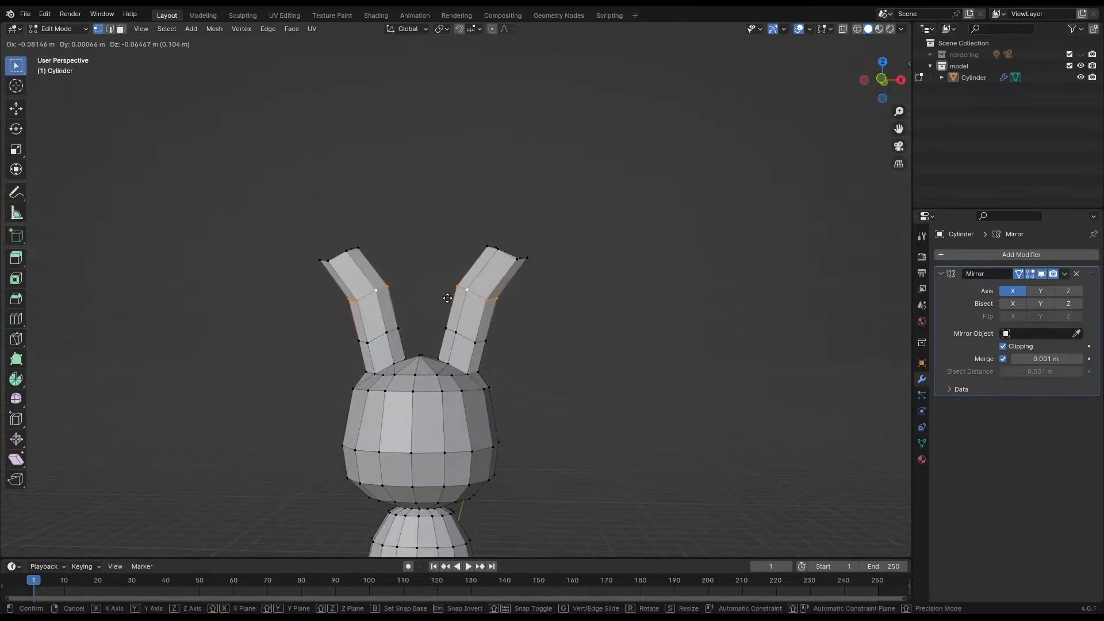
{"action": "left_click", "coordinate": [458, 305]}
- Move the ears' lower middle edge ring by about 0.08 m in X and -0.016 m in Z
{"action": "left_click", "coordinate": [457, 336], "text": "alt"}
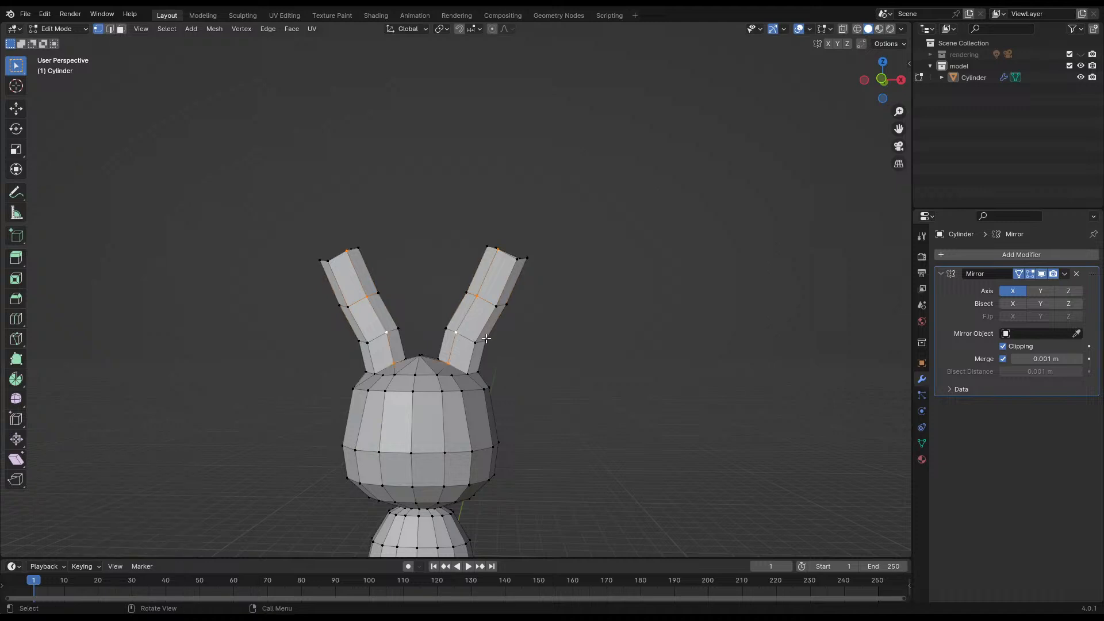
{"action": "left_click", "coordinate": [466, 339], "text": "alt"}
{"action": "key", "text": "g"}
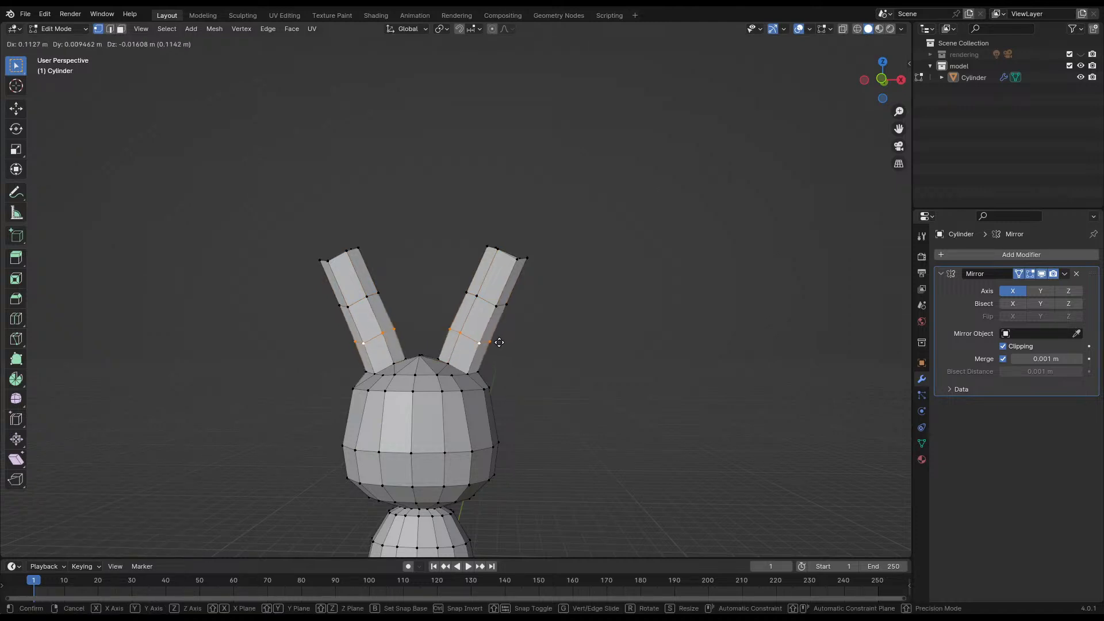
{"action": "left_click", "coordinate": [499, 342]}
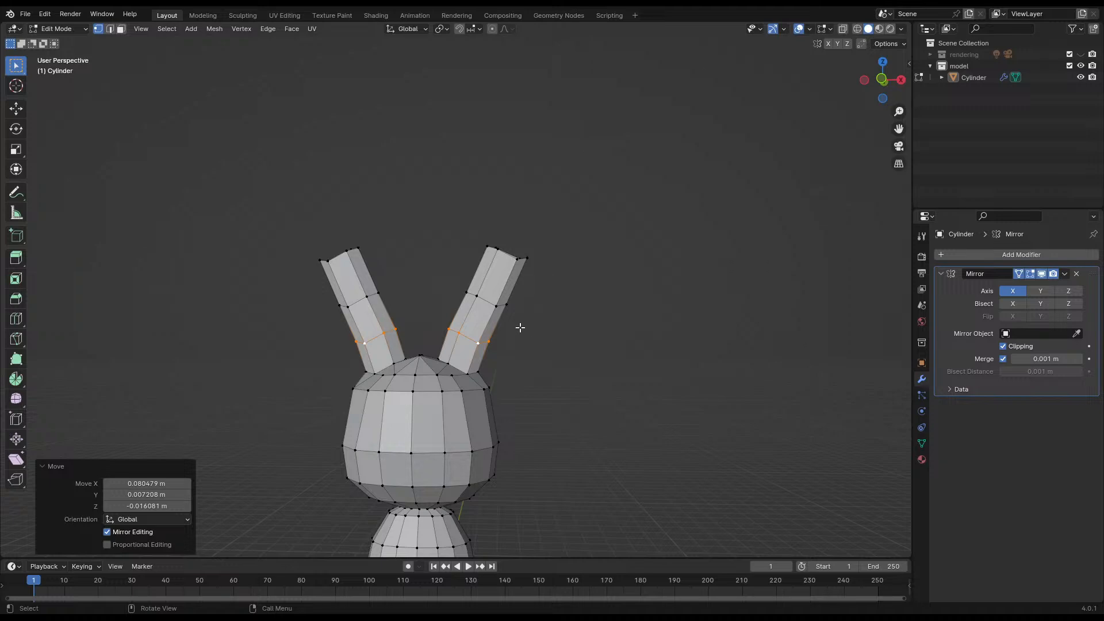
- Scale up the ears' upper edge rings to widen the ears above the lower middle ring
{"action": "middle_click_drag", "start_coordinate": [585, 334], "coordinate": [582, 309]}
{"action": "scroll", "coordinate": [444, 345], "scroll_direction": "up", "scroll_amount": 3}
{"action": "key", "text": "s"}
{"action": "left_click", "coordinate": [581, 333]}
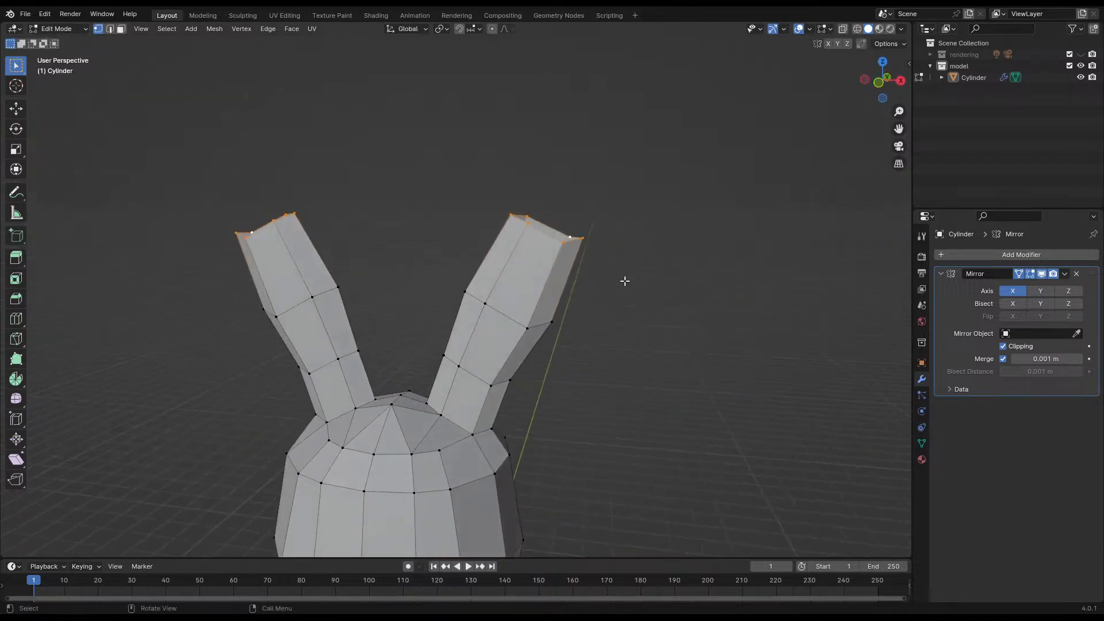
- Move the outermost vertex of the ear's open end by about -0.10 m X, -0.06 m Y and -0.26 m Z, and save the file
{"action": "left_click", "coordinate": [592, 238]}
{"action": "key", "text": "g"}
{"action": "right_click", "coordinate": [589, 243]}
{"action": "left_click", "coordinate": [580, 239]}
{"action": "key", "text": "g"}
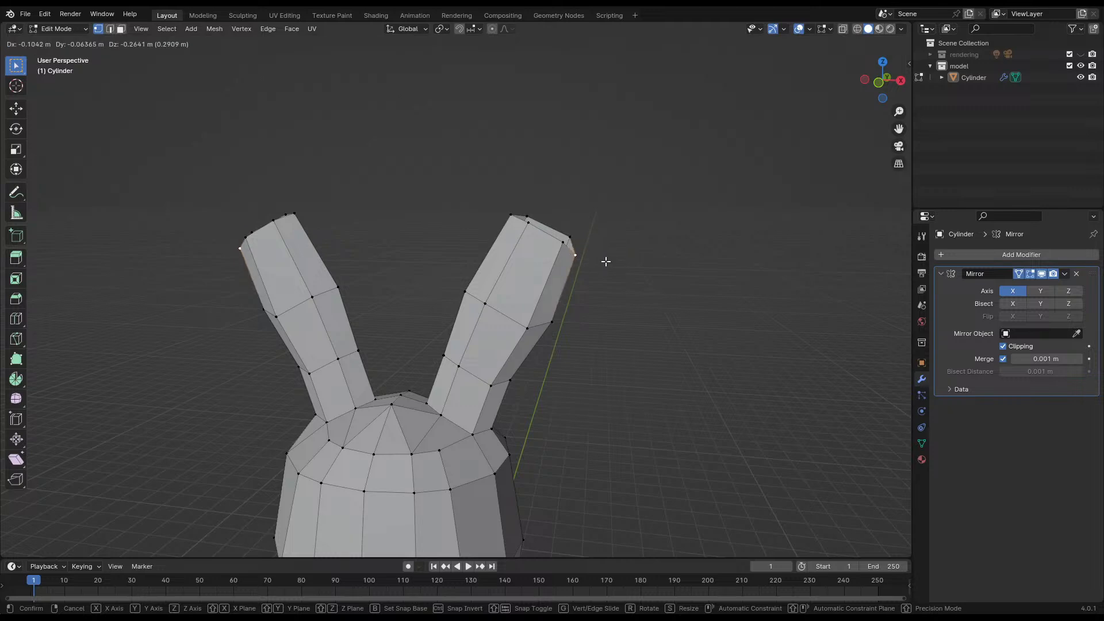
{"action": "left_click", "coordinate": [606, 262]}
{"action": "middle_click_drag", "start_coordinate": [578, 267], "coordinate": [566, 290]}
{"action": "key", "text": "ctrl+s"}
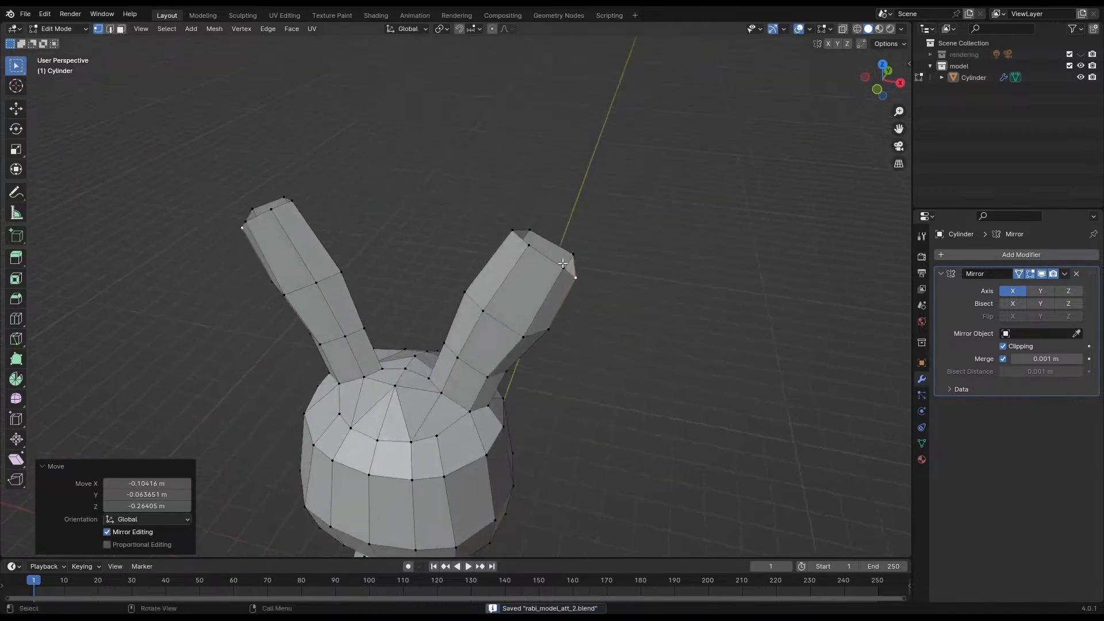
- Extrude the rear edge of the ear's open end about 0.14 m X, -0.36 m Y and 0.84 m Z, and shift it about 0.13 m in Y
{"action": "scroll", "coordinate": [563, 263], "scroll_direction": "up", "scroll_amount": 5}
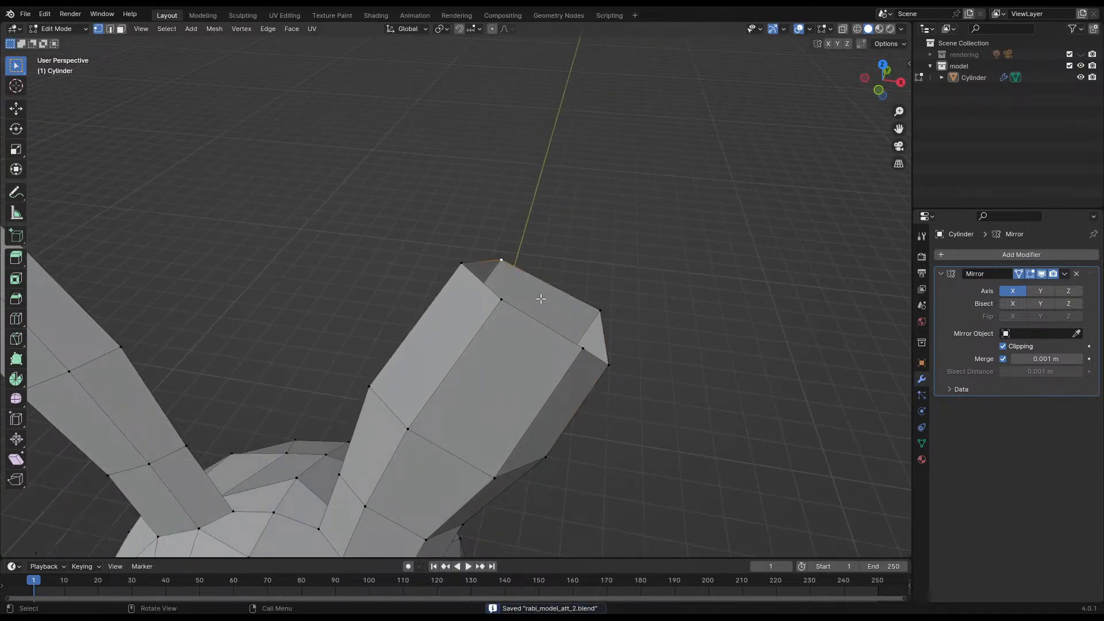
{"action": "middle_click_drag", "start_coordinate": [609, 332], "coordinate": [441, 296]}
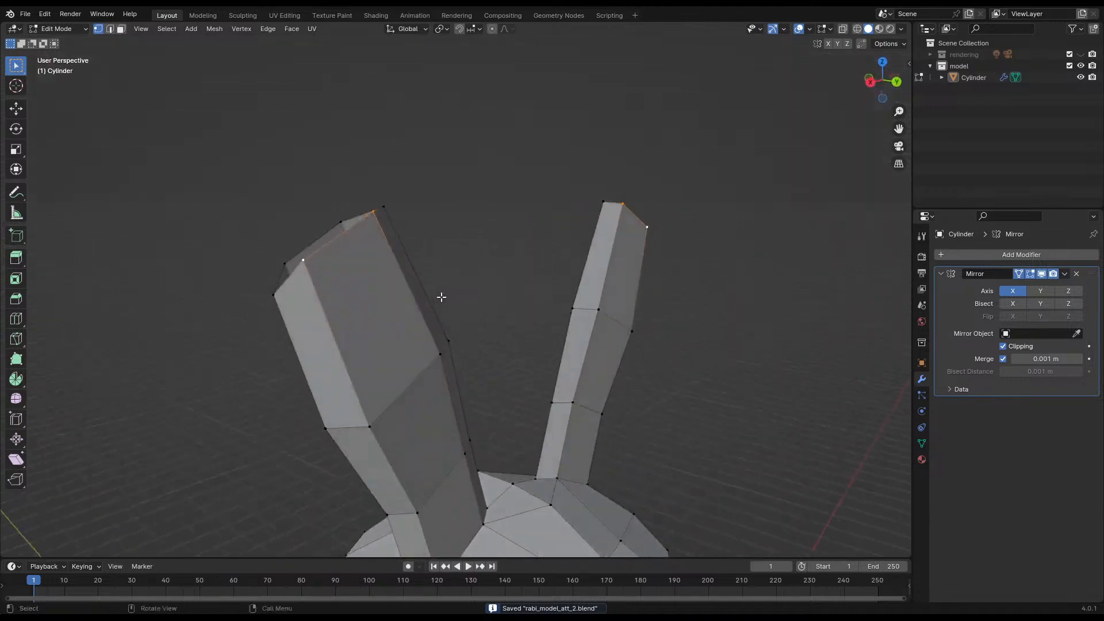
{"action": "key", "text": "e"}
{"action": "left_click", "coordinate": [426, 189]}
{"action": "middle_click_drag", "start_coordinate": [425, 189], "coordinate": [408, 212]}
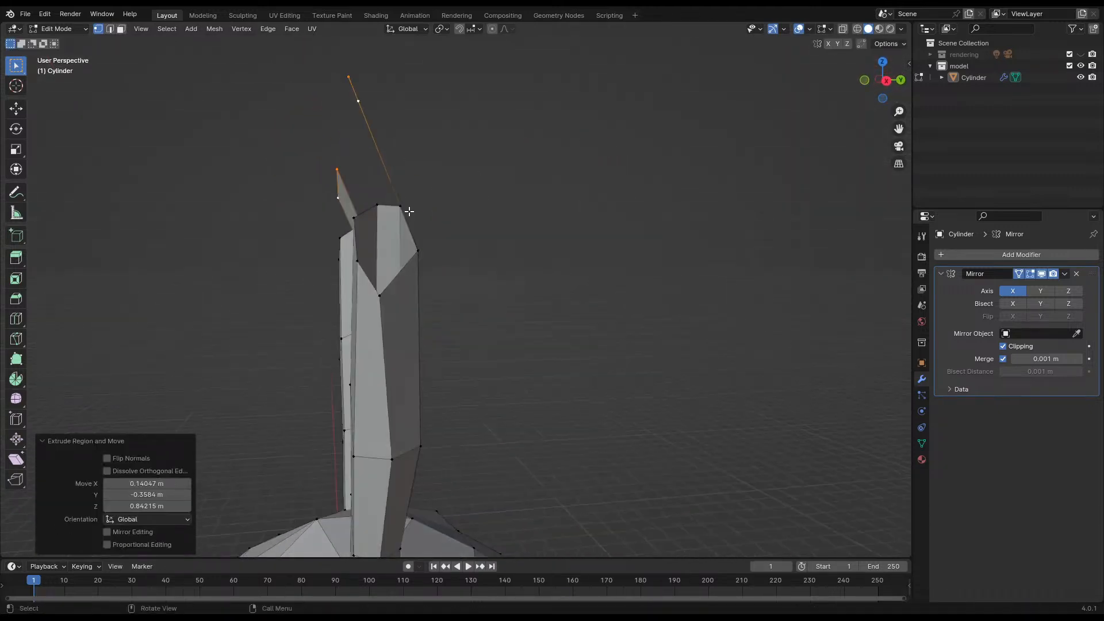
{"action": "key", "text": "g"}
{"action": "left_click", "coordinate": [446, 192]}
- Extrude the front edge of the ear's open end upward about 1 m and nudge it about -0.07 m in Y
{"action": "middle_click_drag", "start_coordinate": [348, 230], "coordinate": [448, 276]}
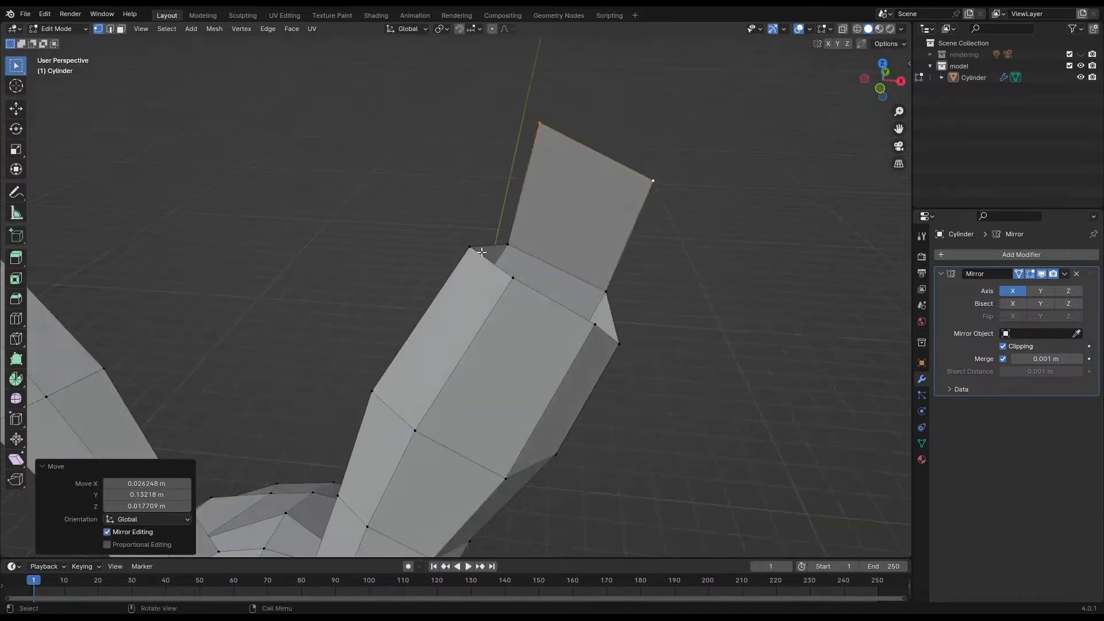
{"action": "left_click", "coordinate": [474, 245]}
{"action": "left_click", "coordinate": [508, 249], "text": "shift"}
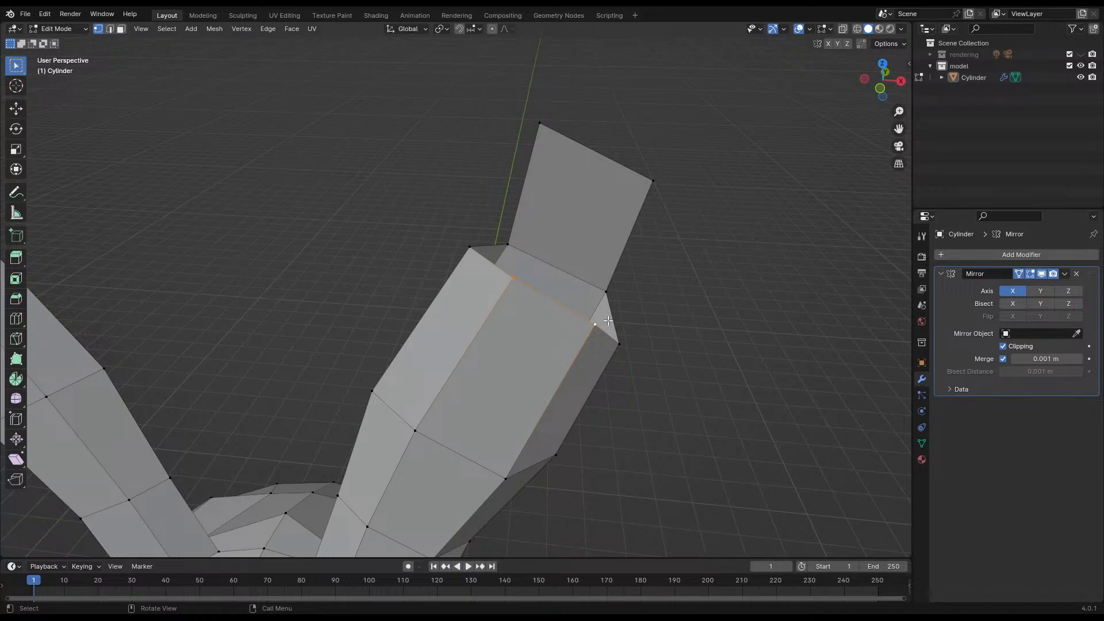
{"action": "middle_click_drag", "start_coordinate": [608, 320], "coordinate": [599, 297]}
{"action": "key", "text": "g"}
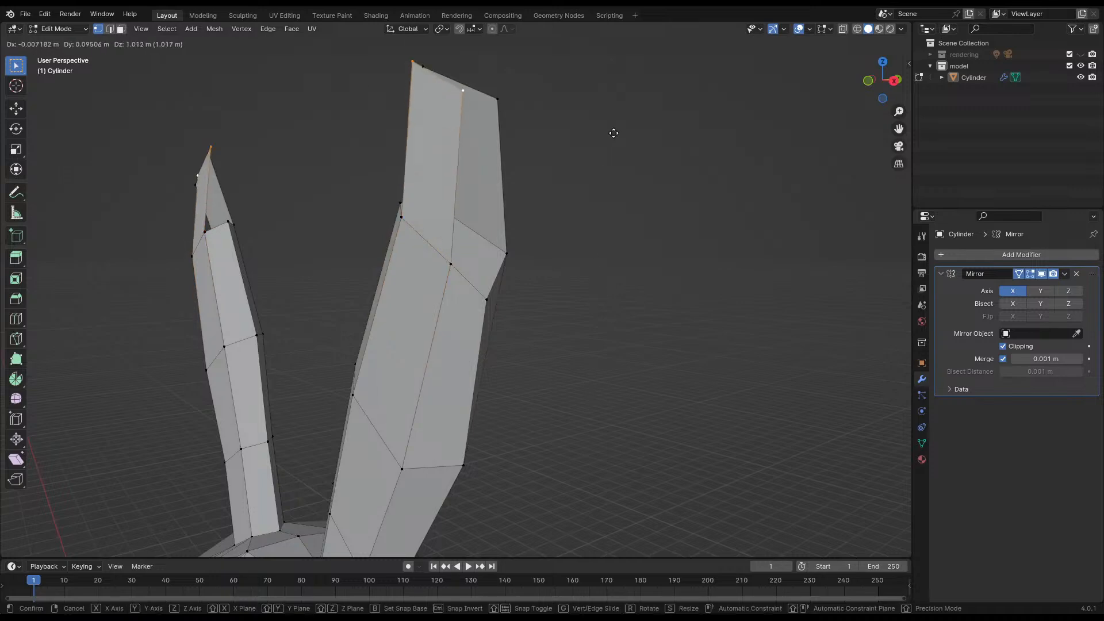
{"action": "left_click", "coordinate": [525, 161]}
{"action": "middle_click_drag", "start_coordinate": [525, 160], "coordinate": [521, 178]}
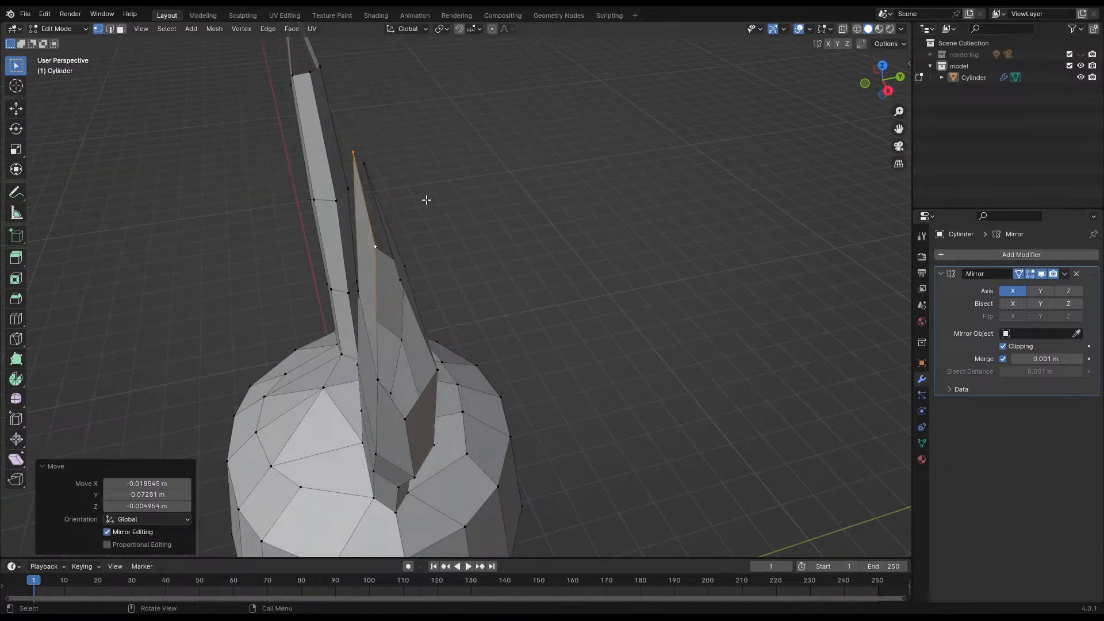
- Merge the front and rear vertices at the ear's extruded top into one inner and one outer tip vertex
{"action": "middle_click_drag", "start_coordinate": [426, 199], "coordinate": [446, 215]}
{"action": "left_click", "coordinate": [436, 244]}
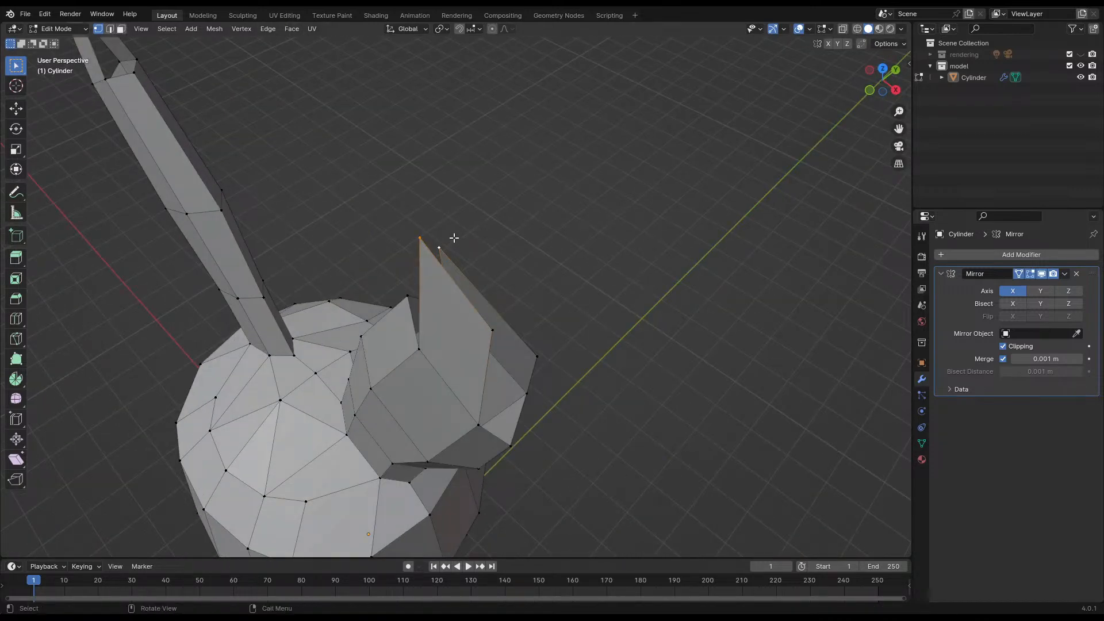
{"action": "key", "text": "m"}
{"action": "left_click", "coordinate": [456, 240]}
{"action": "left_click", "coordinate": [494, 329]}
{"action": "left_click", "coordinate": [542, 354], "text": "shift"}
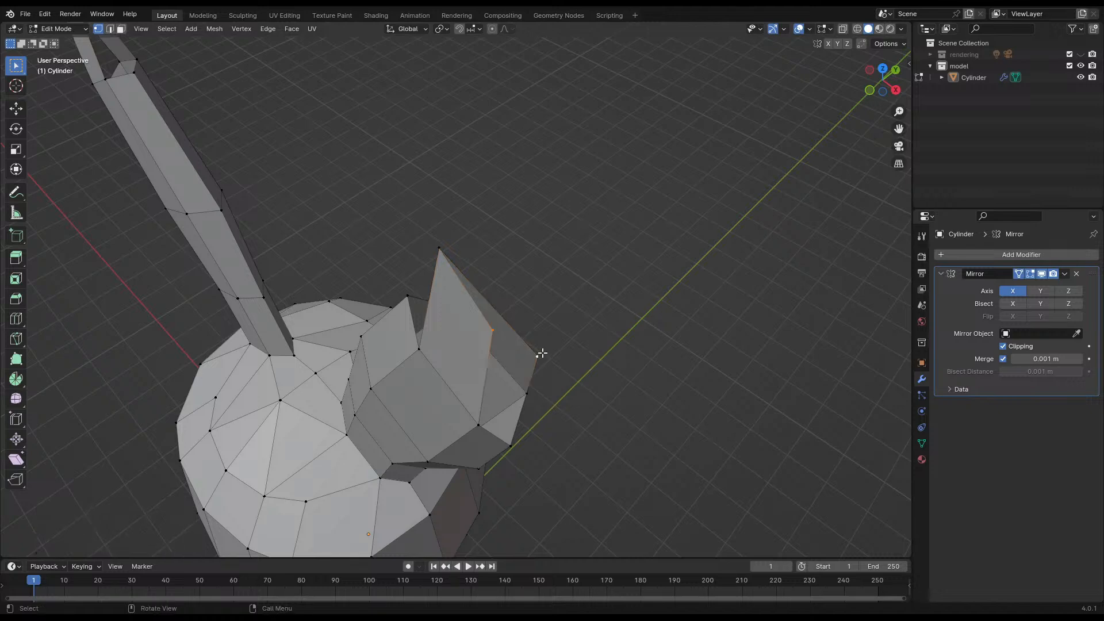
{"action": "key", "text": "m"}
{"action": "left_click", "coordinate": [543, 348]}
- Fill the gap on the inner side of the ear's tip with faces
{"action": "middle_click_drag", "start_coordinate": [544, 347], "coordinate": [494, 322]}
{"action": "left_click", "coordinate": [481, 326], "text": "shift"}
{"action": "left_click", "coordinate": [525, 253], "text": "shift"}
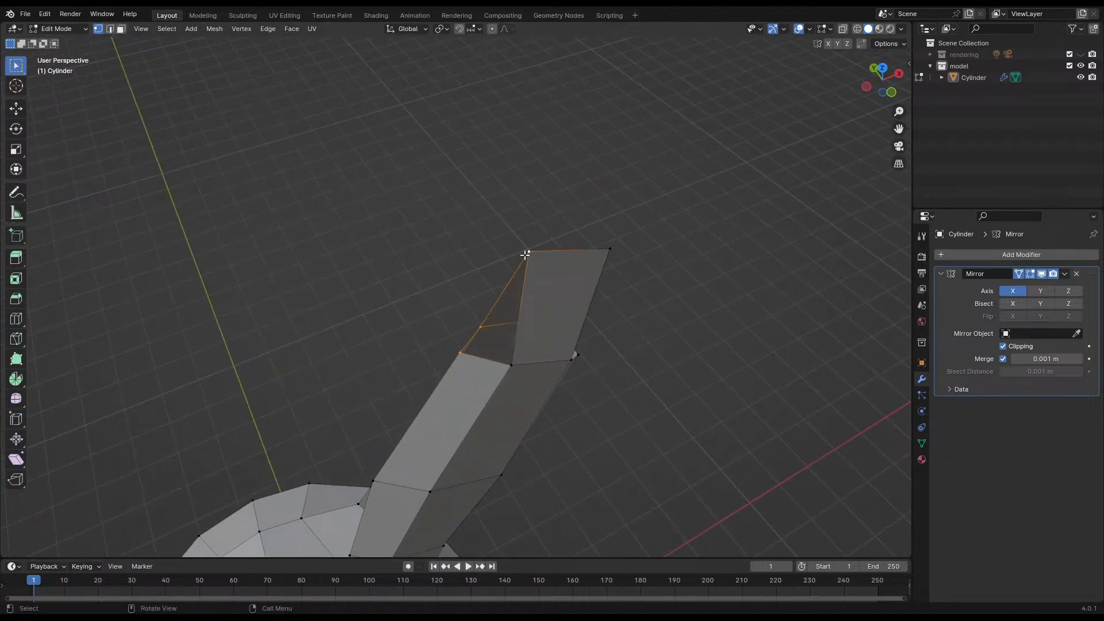
{"action": "left_click", "coordinate": [509, 355]}
{"action": "left_click", "coordinate": [526, 258], "text": "shift"}
{"action": "key", "text": "f"}
- Fill the gap on the outer side of the ear's tip with faces and save the file
{"action": "middle_click_drag", "start_coordinate": [584, 335], "coordinate": [478, 298]}
{"action": "left_click", "coordinate": [458, 246]}
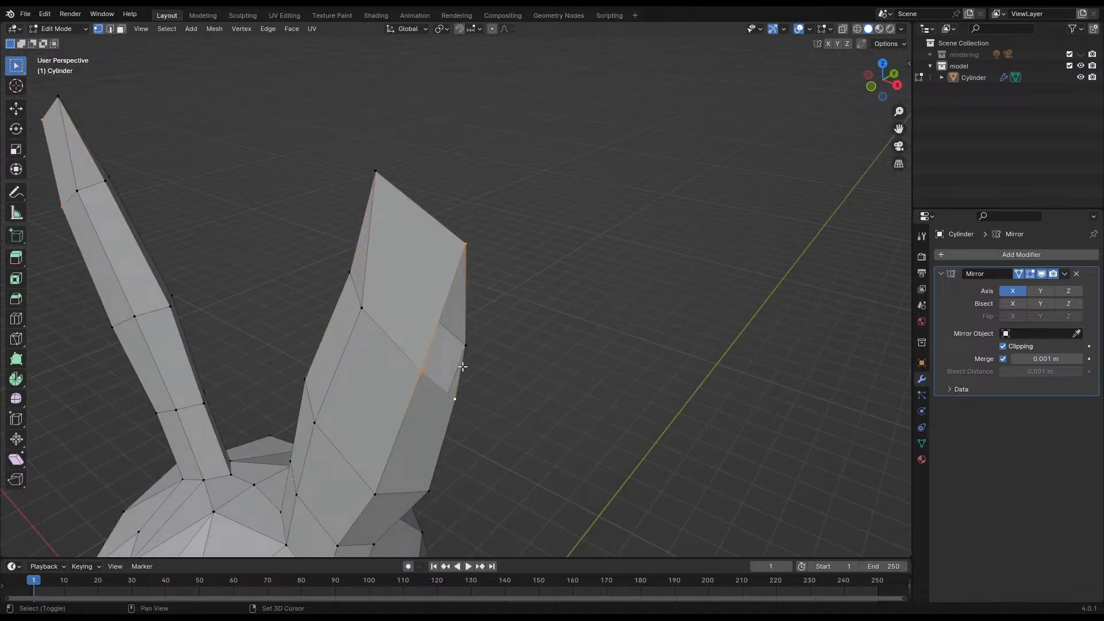
{"action": "middle_click_drag", "start_coordinate": [463, 366], "coordinate": [405, 242]}
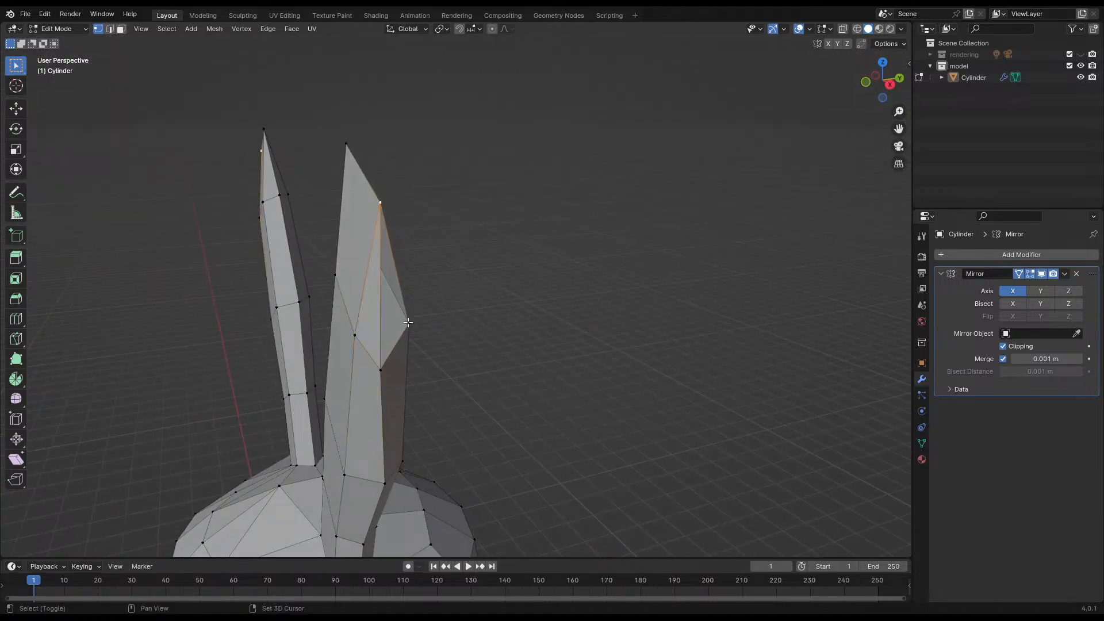
{"action": "key", "text": "f"}
{"action": "left_click", "coordinate": [536, 325]}
{"action": "middle_click_drag", "start_coordinate": [536, 325], "coordinate": [484, 283]}
- Round the ear's tip by moving its inner side vertex outward, lowering the inner tip vertex about 0.25 m and shifting the outer tip vertex
{"action": "scroll", "coordinate": [422, 328], "scroll_direction": "down", "scroll_amount": 4}
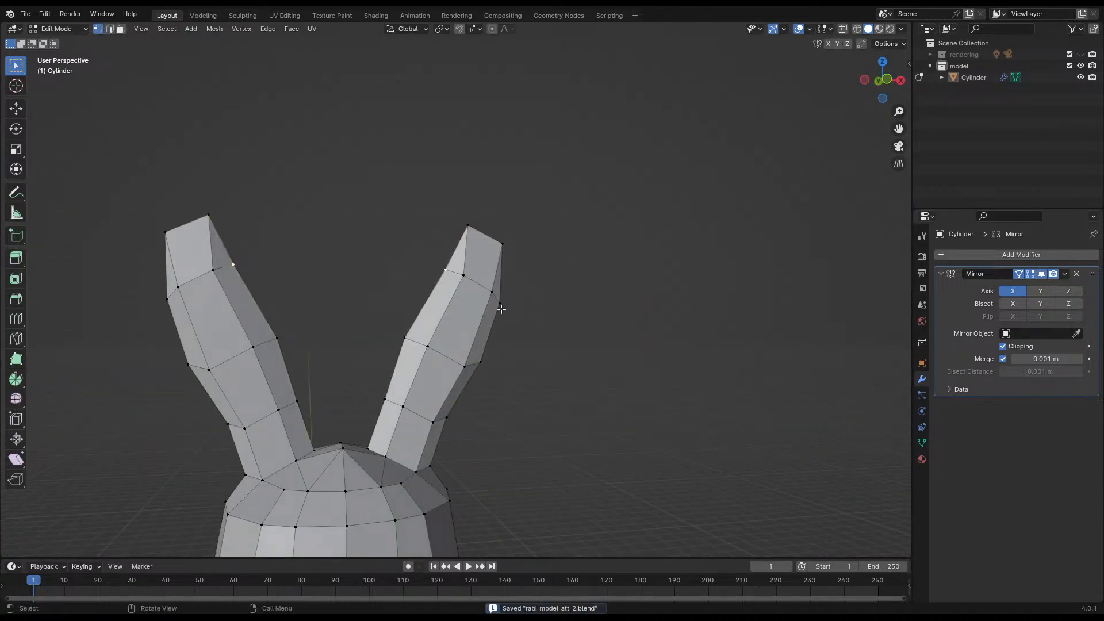
{"action": "key", "text": "g"}
{"action": "left_click", "coordinate": [487, 296]}
{"action": "left_click", "coordinate": [472, 233]}
{"action": "key", "text": "g"}
{"action": "left_click", "coordinate": [473, 248]}
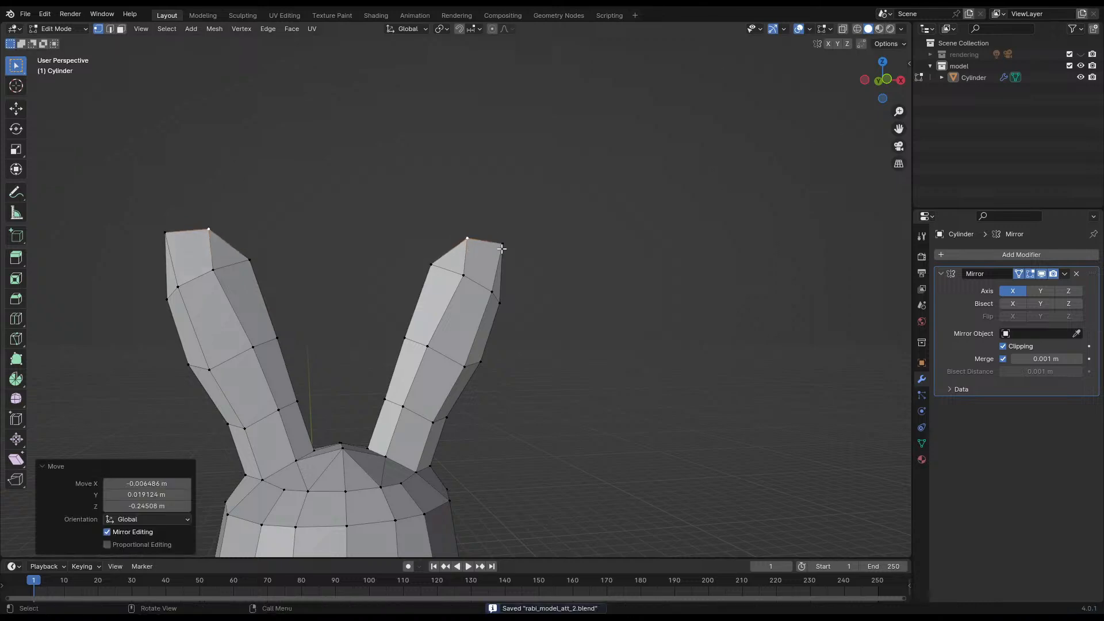
{"action": "key", "text": "g"}
{"action": "left_click", "coordinate": [495, 266]}
- Reposition vertices near the ear's tip from the side to refine its depth profile
{"action": "middle_click_drag", "start_coordinate": [495, 266], "coordinate": [396, 294]}
{"action": "left_click", "coordinate": [435, 279]}
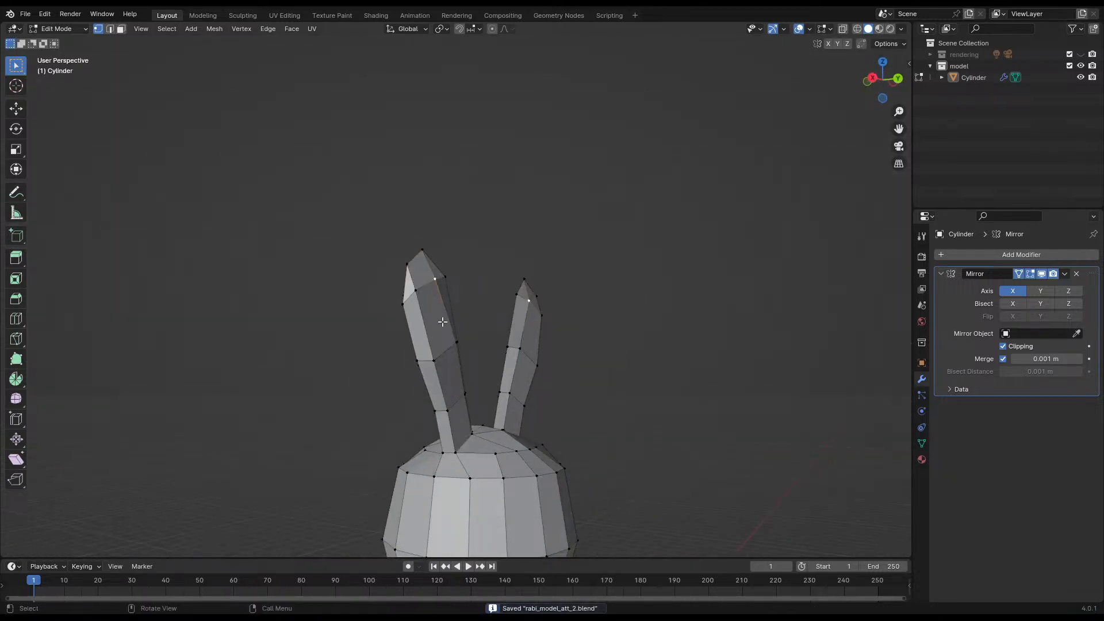
{"action": "middle_click_drag", "start_coordinate": [442, 322], "coordinate": [371, 384]}
{"action": "key", "text": "g"}
{"action": "left_click", "coordinate": [495, 320]}
{"action": "middle_click_drag", "start_coordinate": [495, 320], "coordinate": [556, 310]}
{"action": "key", "text": "g"}
{"action": "left_click", "coordinate": [527, 333]}
- Move the outer side vertex below the ear's tip about 0.14 m in Y and 0.05 m in Z, and save the file
{"action": "left_click", "coordinate": [428, 298]}
{"action": "key", "text": "g"}
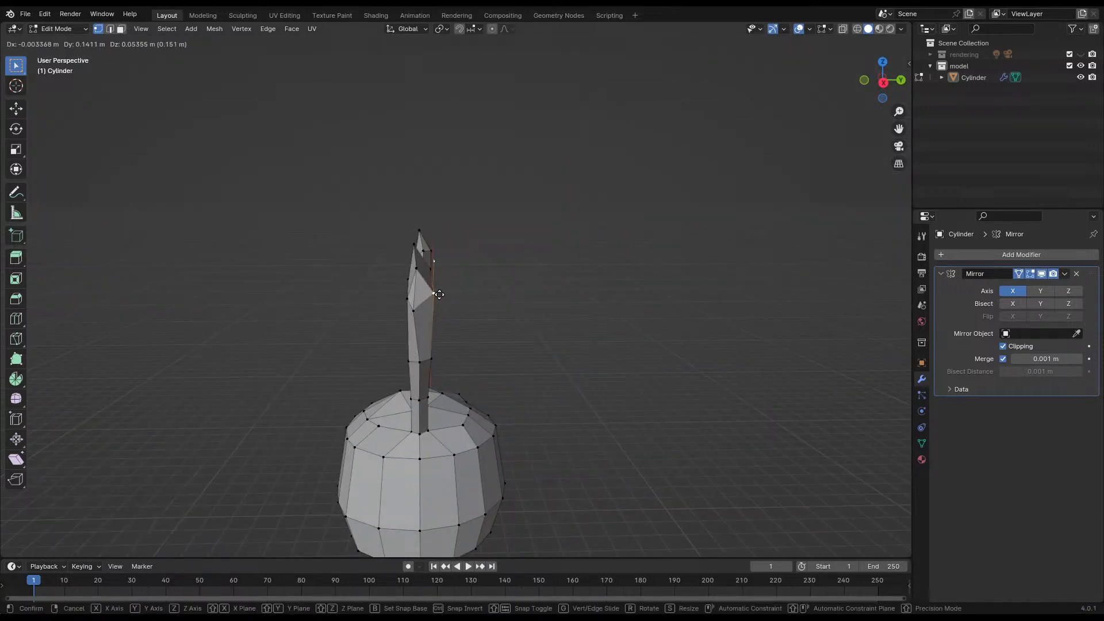
{"action": "left_click", "coordinate": [439, 294]}
{"action": "middle_click_drag", "start_coordinate": [439, 294], "coordinate": [530, 303]}
{"action": "key", "text": "ctrl+s"}
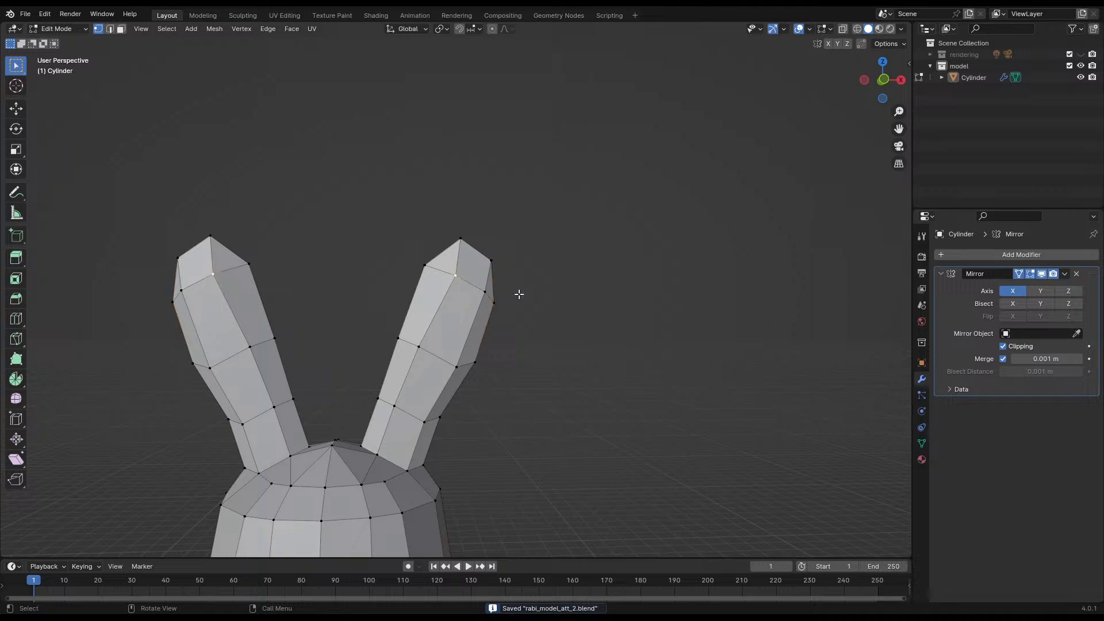
- Shift the two front vertices of the ring just below the ear's tip toward the head's centre line
{"action": "key", "text": "g"}
{"action": "left_click", "coordinate": [497, 290]}
{"action": "left_click", "coordinate": [486, 295]}
{"action": "key", "text": "g"}
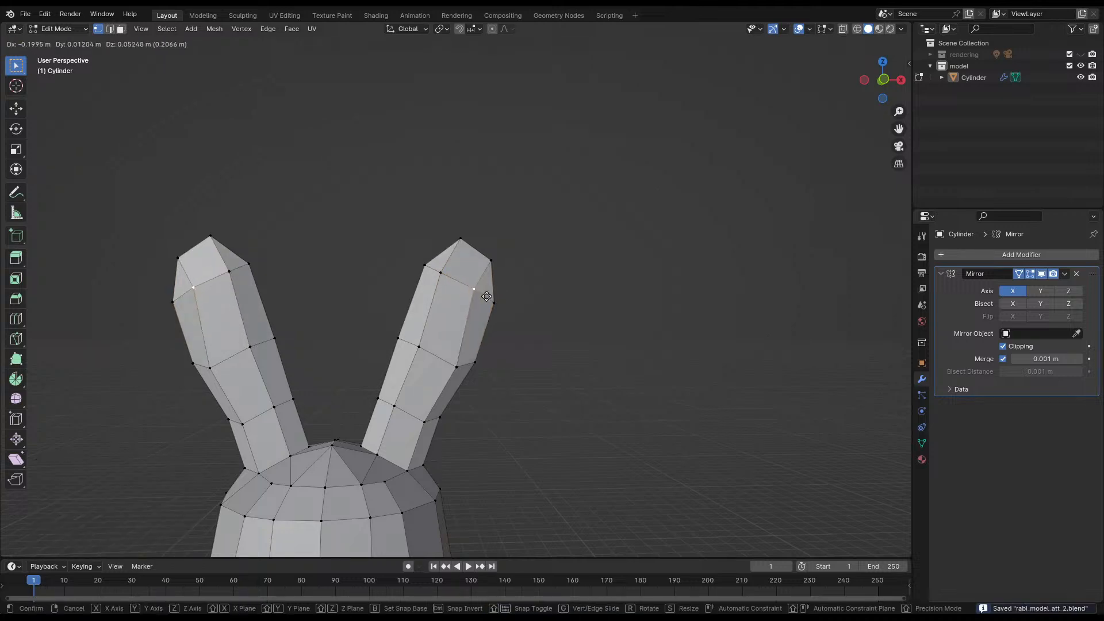
{"action": "left_click", "coordinate": [486, 296]}
- Adjust the two front vertices of the ear's upper middle ring, moving the inner one about -0.13 m in X
{"action": "left_click", "coordinate": [411, 345]}
{"action": "key", "text": "g"}
{"action": "left_click", "coordinate": [417, 349]}
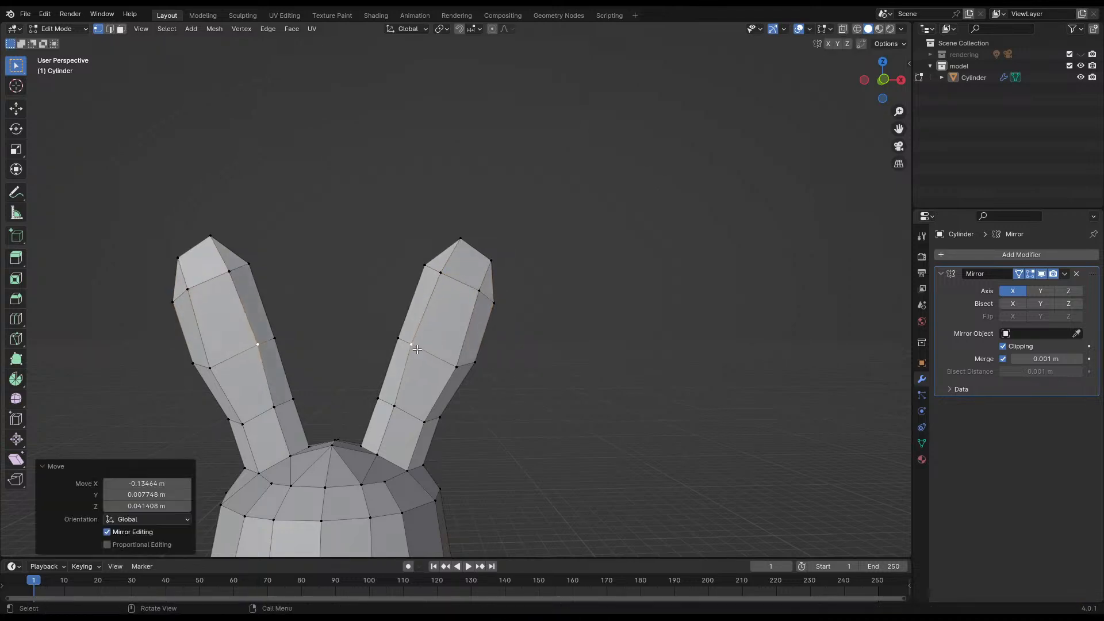
{"action": "key", "text": "g"}
{"action": "left_click", "coordinate": [468, 362]}
- Adjust the depth of the ear's upper middle ring vertices in side view
{"action": "middle_click_drag", "start_coordinate": [546, 358], "coordinate": [419, 365]}
{"action": "key", "text": "g"}
{"action": "left_click", "coordinate": [429, 364]}
{"action": "left_click", "coordinate": [422, 366]}
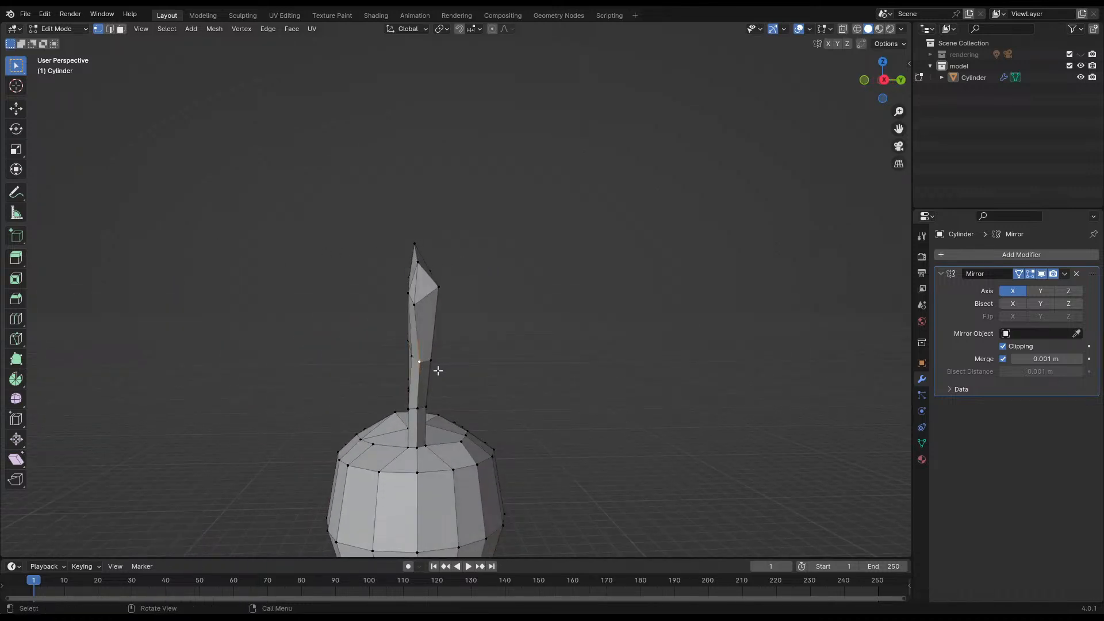
{"action": "key", "text": "g"}
{"action": "left_click", "coordinate": [433, 370]}
- Move the vertex on the ear's lower ring about -0.06 m in Y and 0.01 m in Z
{"action": "left_click", "coordinate": [415, 408]}
{"action": "key", "text": "g"}
{"action": "left_click", "coordinate": [421, 448]}
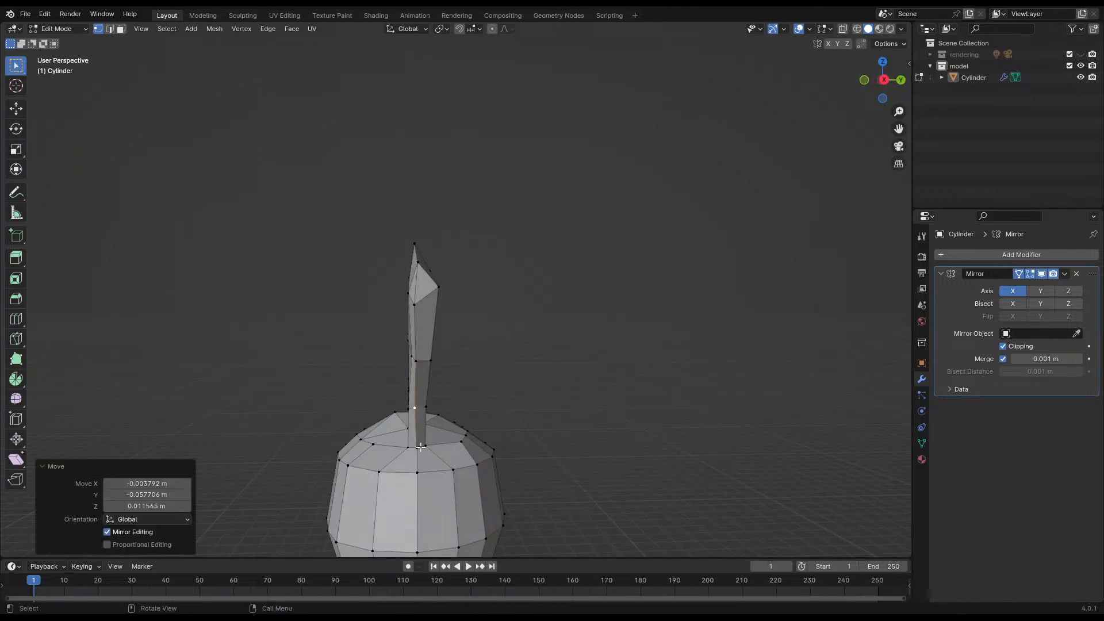
- Reposition the two inner vertices at the back of the ear's base where it meets the head
{"action": "left_click", "coordinate": [421, 447]}
{"action": "middle_click_drag", "start_coordinate": [492, 415], "coordinate": [583, 388]}
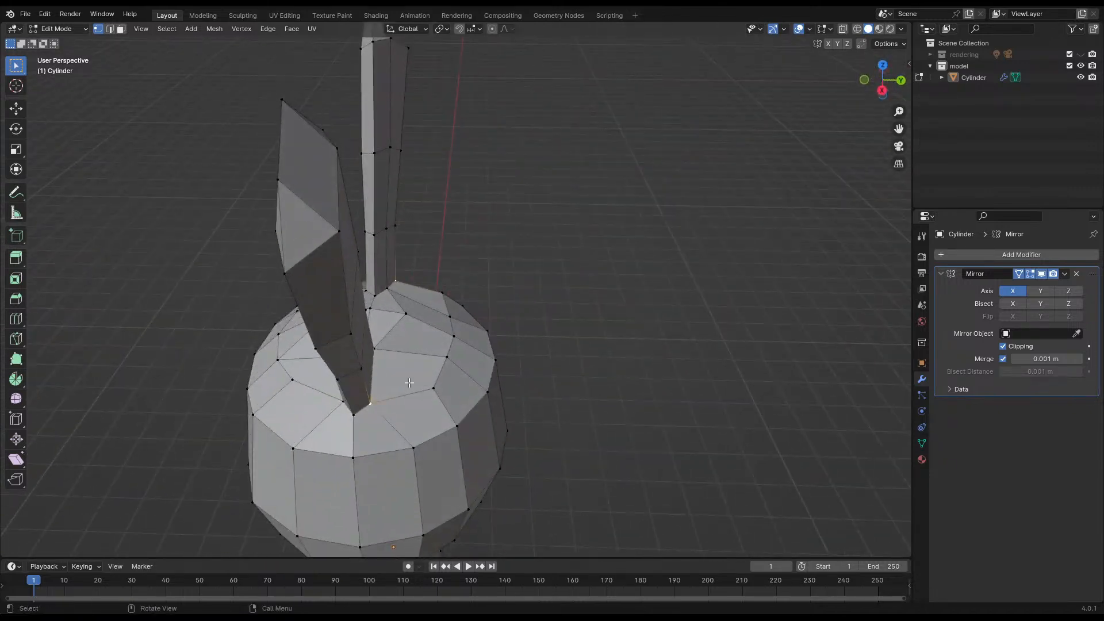
{"action": "middle_click_drag", "start_coordinate": [406, 379], "coordinate": [369, 366]}
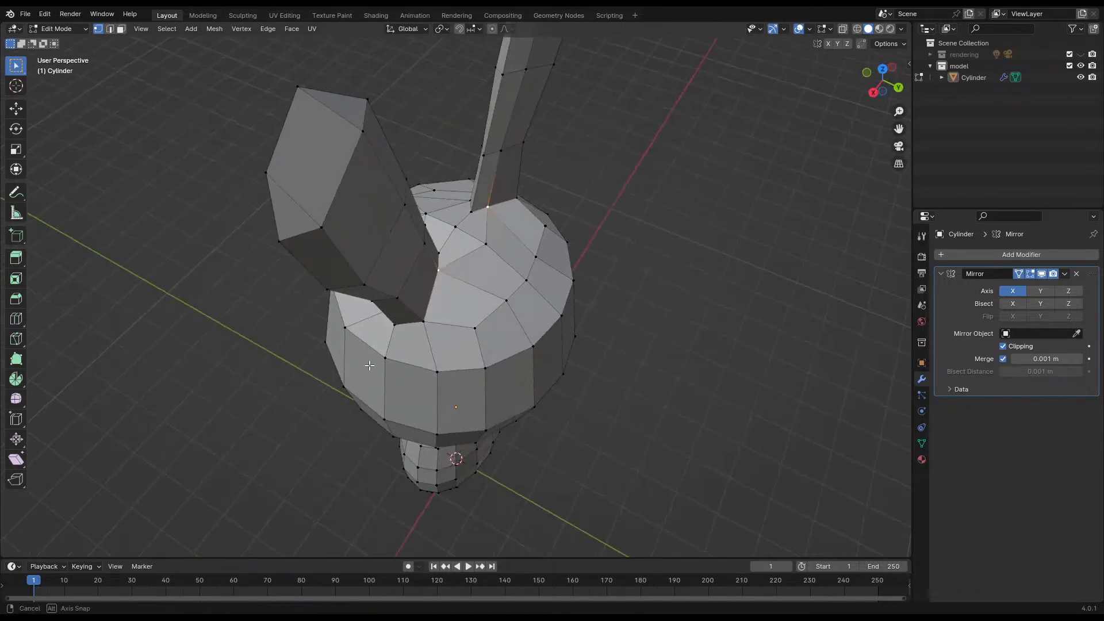
{"action": "key", "text": "g"}
{"action": "left_click", "coordinate": [468, 304]}
{"action": "left_click", "coordinate": [445, 255]}
{"action": "key", "text": "g"}
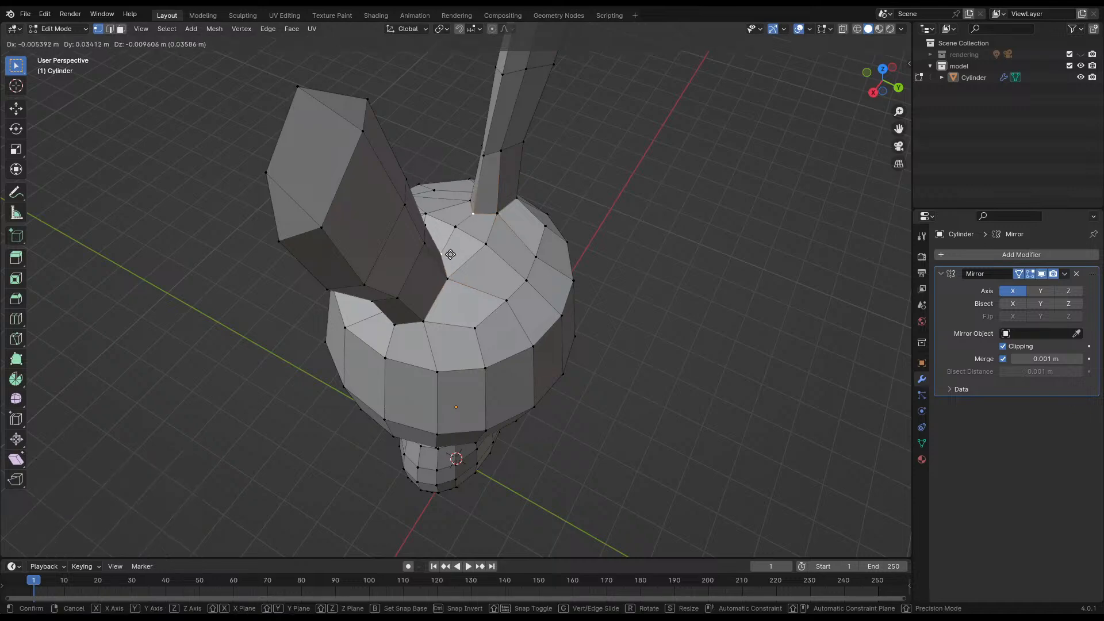
{"action": "left_click", "coordinate": [427, 273]}
- Adjust the back vertex of the ear's lower ring, shifting it about 0.07 m in Y
{"action": "middle_click_drag", "start_coordinate": [461, 281], "coordinate": [490, 297]}
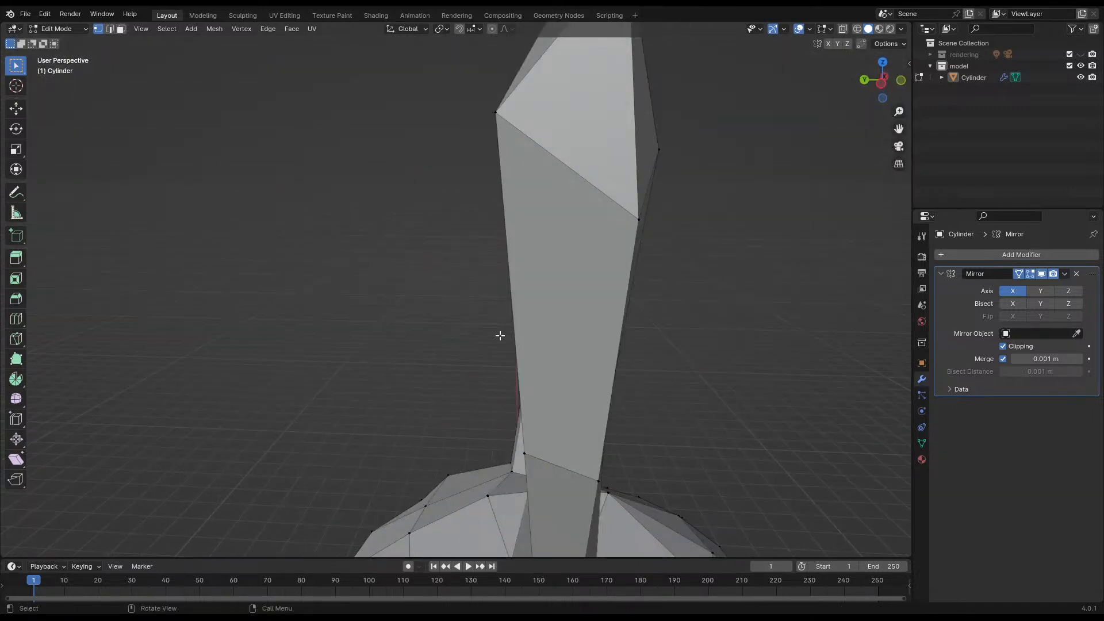
{"action": "middle_click_drag", "start_coordinate": [500, 335], "coordinate": [522, 335]}
{"action": "key", "text": "g"}
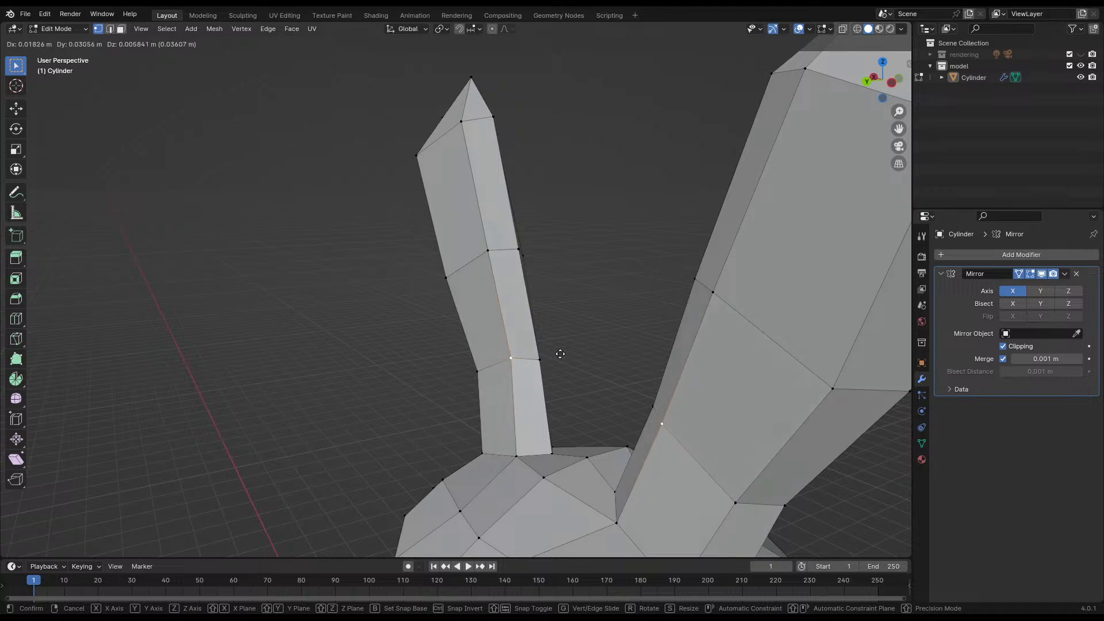
{"action": "left_click", "coordinate": [559, 353]}
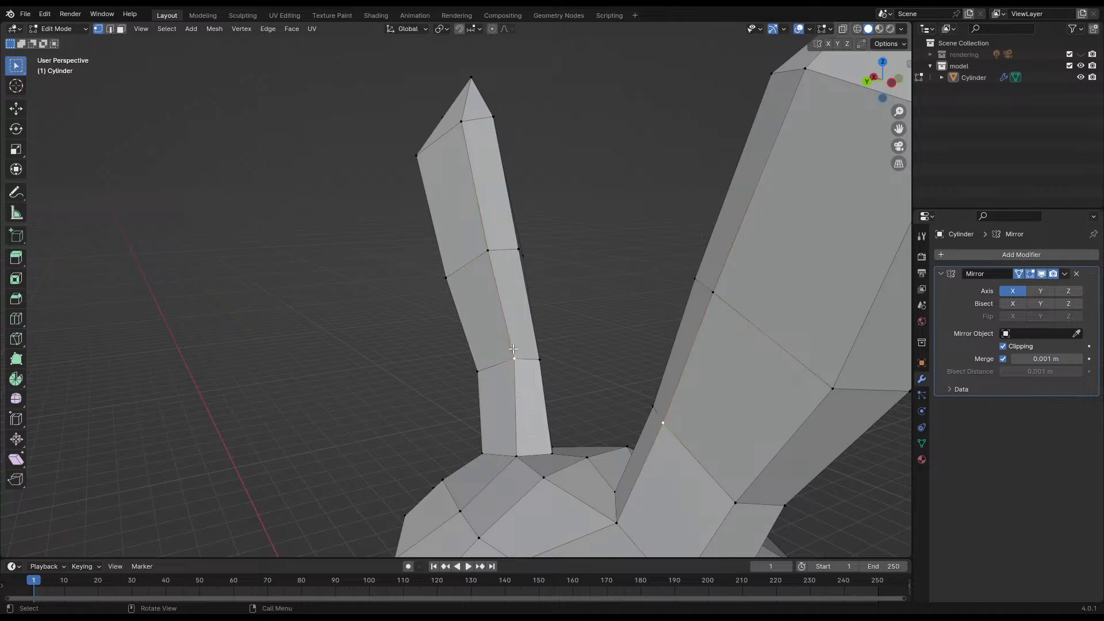
{"action": "middle_click_drag", "start_coordinate": [513, 348], "coordinate": [542, 380]}
{"action": "key", "text": "g"}
{"action": "left_click", "coordinate": [550, 383]}
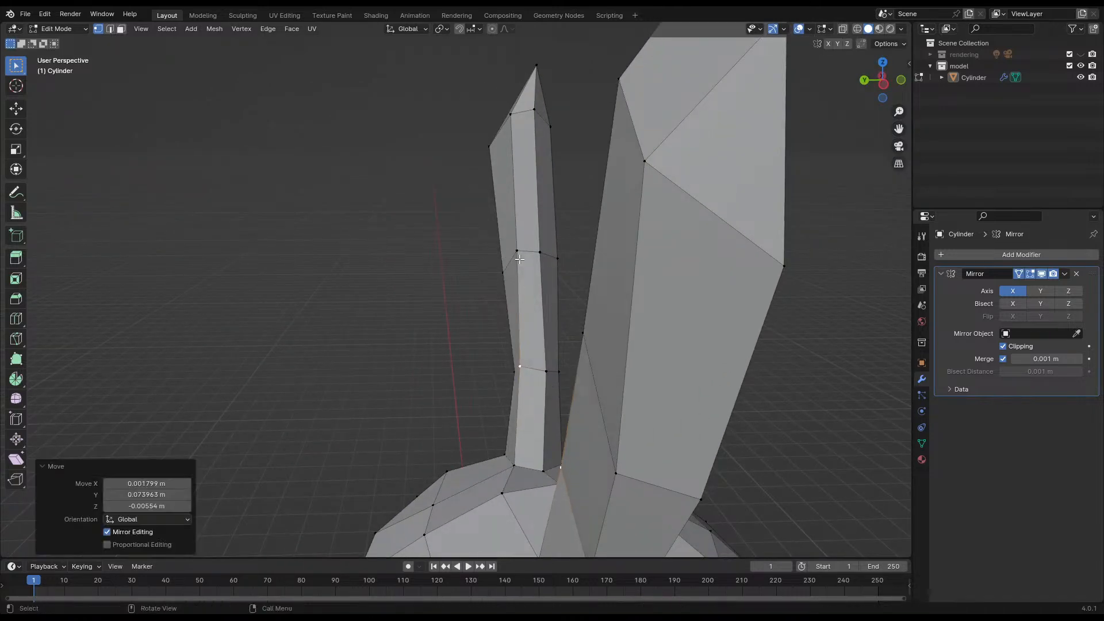
{"action": "left_click", "coordinate": [520, 257]}
{"action": "key", "text": "g"}
{"action": "right_click", "coordinate": [483, 305]}
- Save the file and check the ears from the front
{"action": "middle_click_drag", "start_coordinate": [386, 320], "coordinate": [654, 328]}
{"action": "key", "text": "ctrl+s"}
{"action": "scroll", "coordinate": [390, 360], "scroll_direction": "down", "scroll_amount": 4}
{"action": "middle_click_drag", "start_coordinate": [390, 359], "coordinate": [437, 372]}
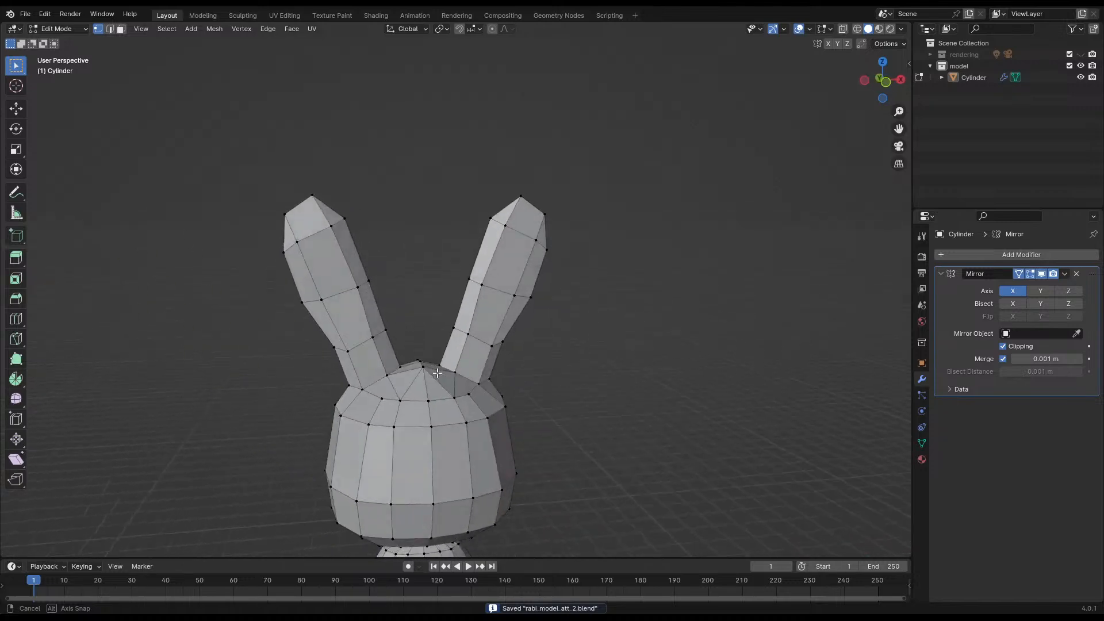
{"action": "scroll", "coordinate": [437, 372], "scroll_direction": "down", "scroll_amount": 5}
- Pull the ear's two outer base vertices toward the head's centre, moving the side one about -0.25 m in X and 0.06 m in Z
{"action": "scroll", "coordinate": [547, 353], "scroll_direction": "up", "scroll_amount": 10}
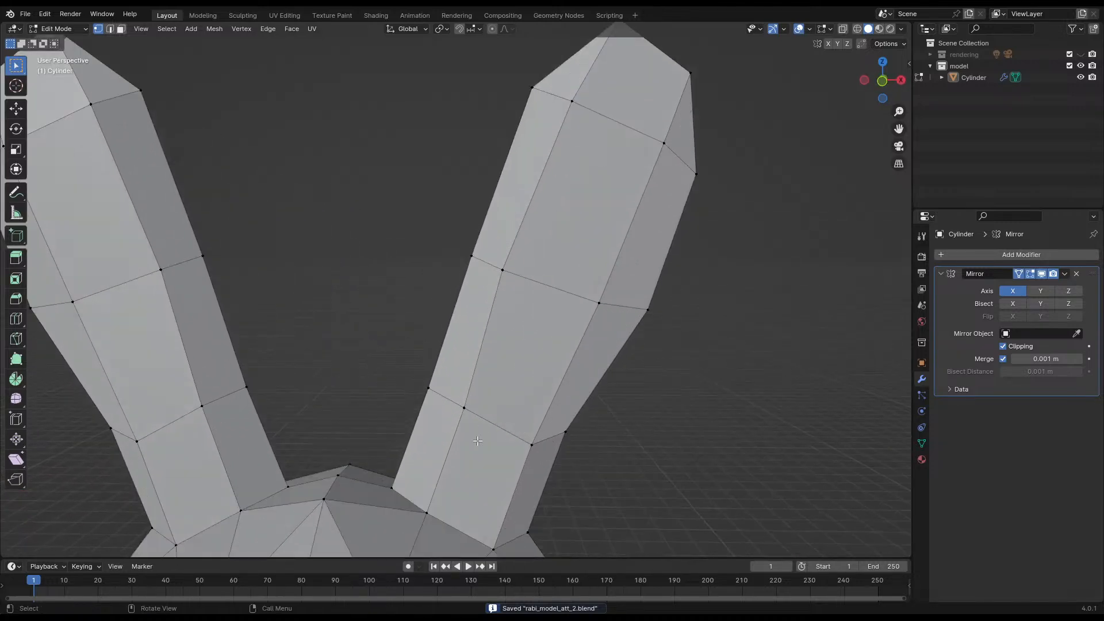
{"action": "scroll", "coordinate": [477, 440], "scroll_direction": "down", "scroll_amount": 3}
{"action": "left_click", "coordinate": [505, 398]}
{"action": "key", "text": "g"}
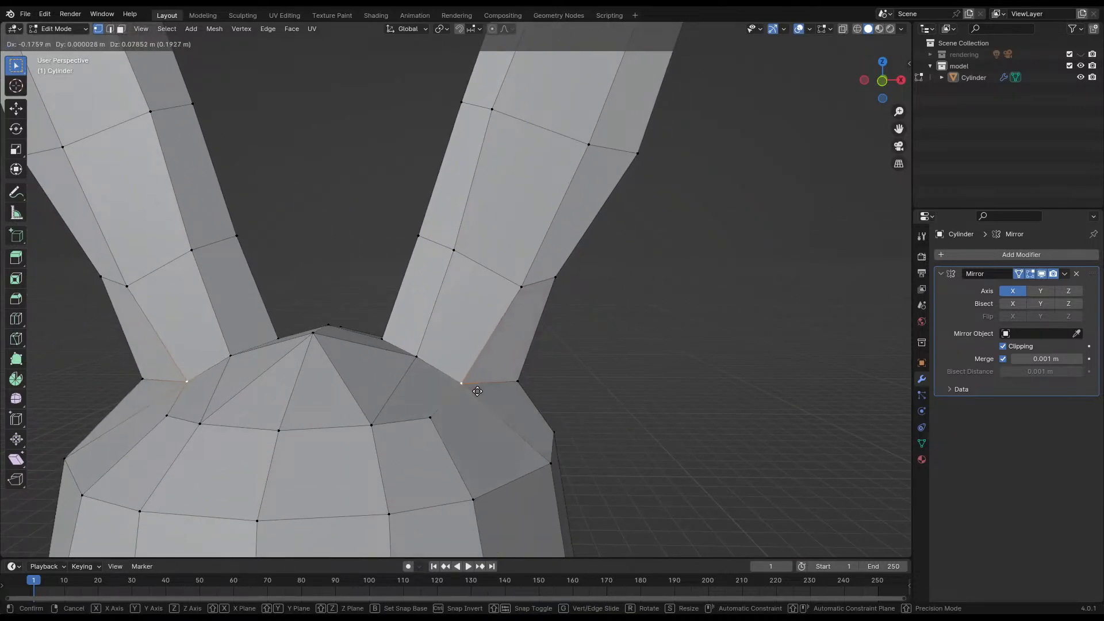
{"action": "left_click", "coordinate": [473, 391]}
{"action": "left_click", "coordinate": [515, 385]}
{"action": "key", "text": "g"}
{"action": "left_click", "coordinate": [507, 376]}
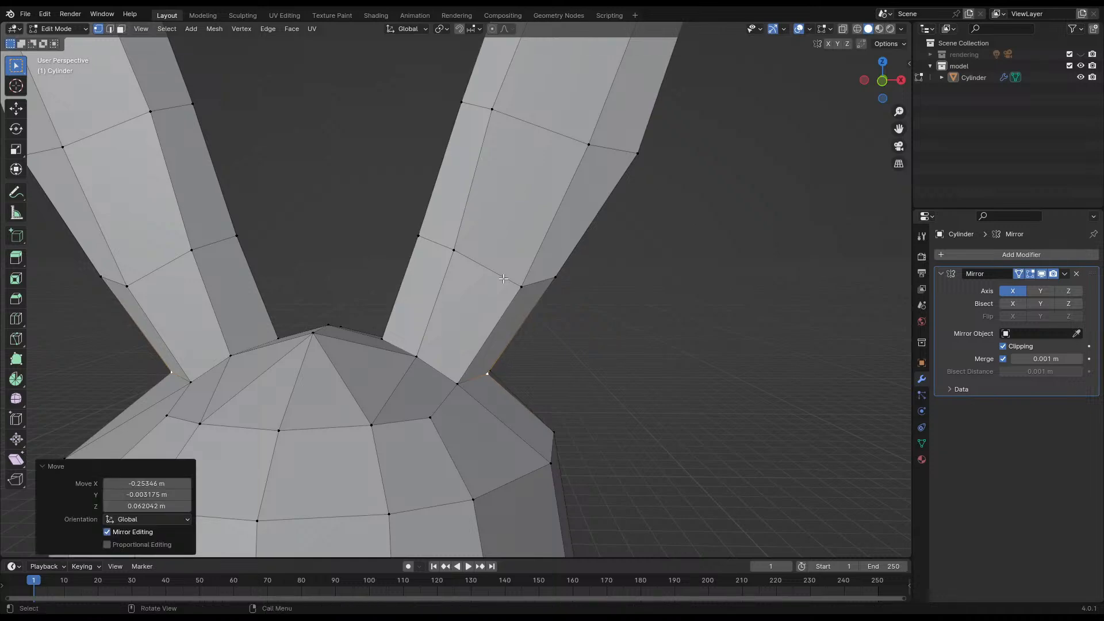
- Pull the two outer vertices of the ear's lower ring inward, moving the side one about -0.09 m in X and 0.04 m in Z
{"action": "left_click", "coordinate": [522, 288]}
{"action": "key", "text": "g"}
{"action": "left_click", "coordinate": [506, 274]}
{"action": "left_click", "coordinate": [558, 286]}
{"action": "key", "text": "g"}
{"action": "left_click", "coordinate": [551, 293]}
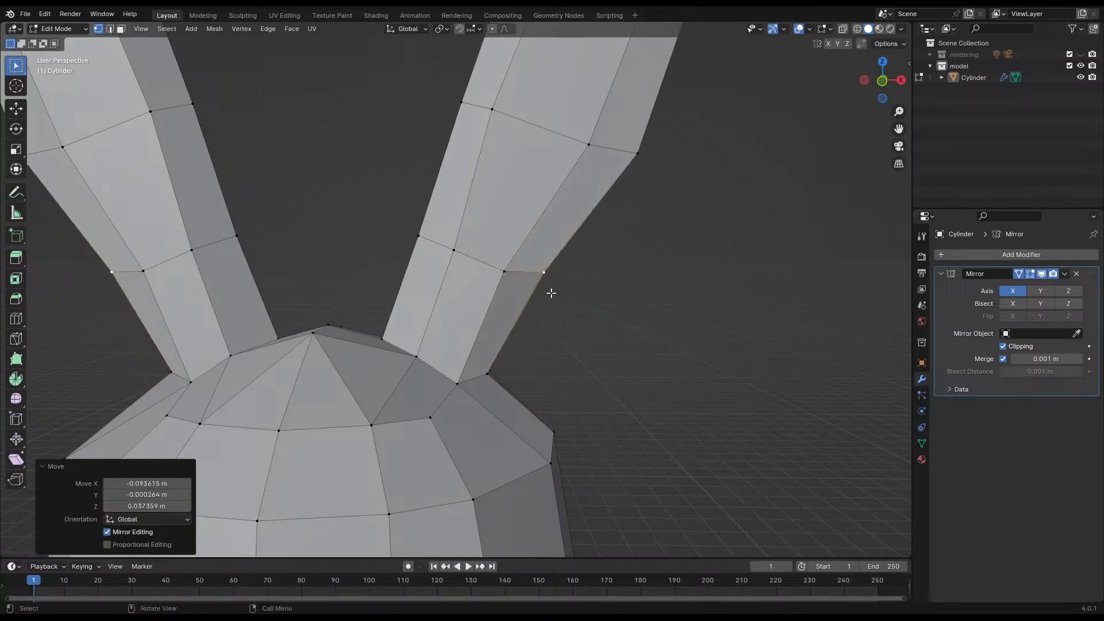
- Return to Object Mode, save the file and view the whole rabbit
{"action": "scroll", "coordinate": [537, 314], "scroll_direction": "down", "scroll_amount": 6}
{"action": "middle_click_drag", "start_coordinate": [537, 293], "coordinate": [549, 339], "text": "shift"}
{"action": "left_click", "coordinate": [528, 314]}
{"action": "key", "text": "Tab"}
{"action": "key", "text": "ctrl+s"}
{"action": "scroll", "coordinate": [408, 330], "scroll_direction": "up", "scroll_amount": 4}
{"action": "scroll", "coordinate": [471, 346], "scroll_direction": "down", "scroll_amount": 3}
{"action": "middle_click_drag", "start_coordinate": [470, 346], "coordinate": [387, 397]}
{"action": "middle_click_drag", "start_coordinate": [444, 395], "coordinate": [500, 338], "text": "shift"}
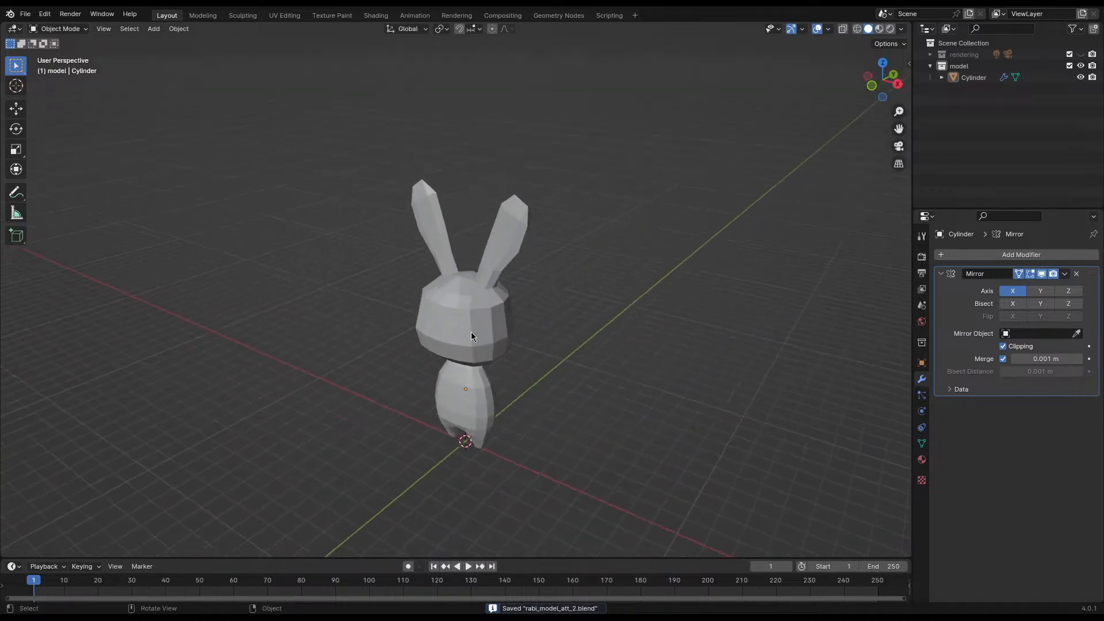
- Try smooth shading on the rabbit with Auto Smooth at 30°, and save the file
{"action": "left_click", "coordinate": [472, 333]}
{"action": "right_click", "coordinate": [472, 331]}
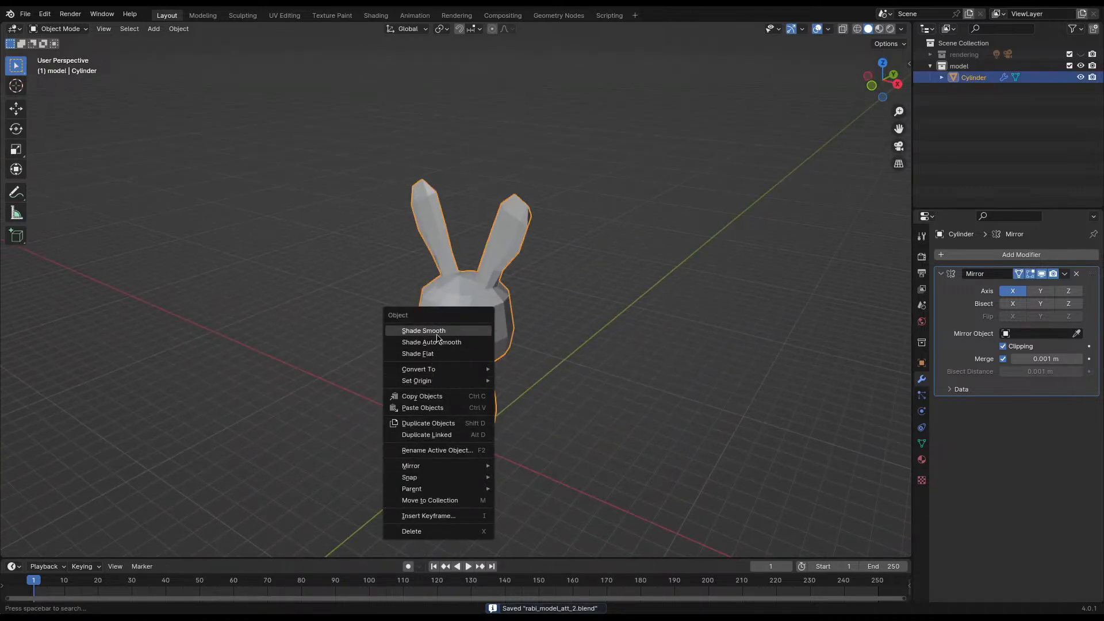
{"action": "left_click", "coordinate": [437, 335]}
{"action": "right_click", "coordinate": [467, 313]}
{"action": "left_click", "coordinate": [454, 322]}
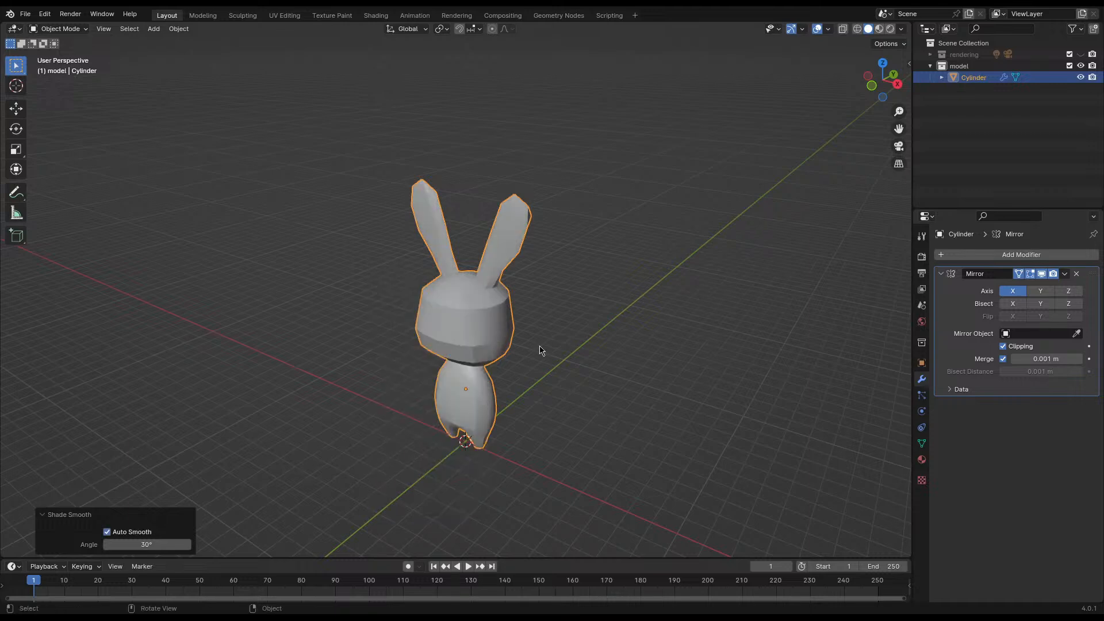
{"action": "left_click", "coordinate": [443, 374]}
{"action": "middle_click_drag", "start_coordinate": [442, 374], "coordinate": [467, 338]}
{"action": "right_click", "coordinate": [454, 315]}
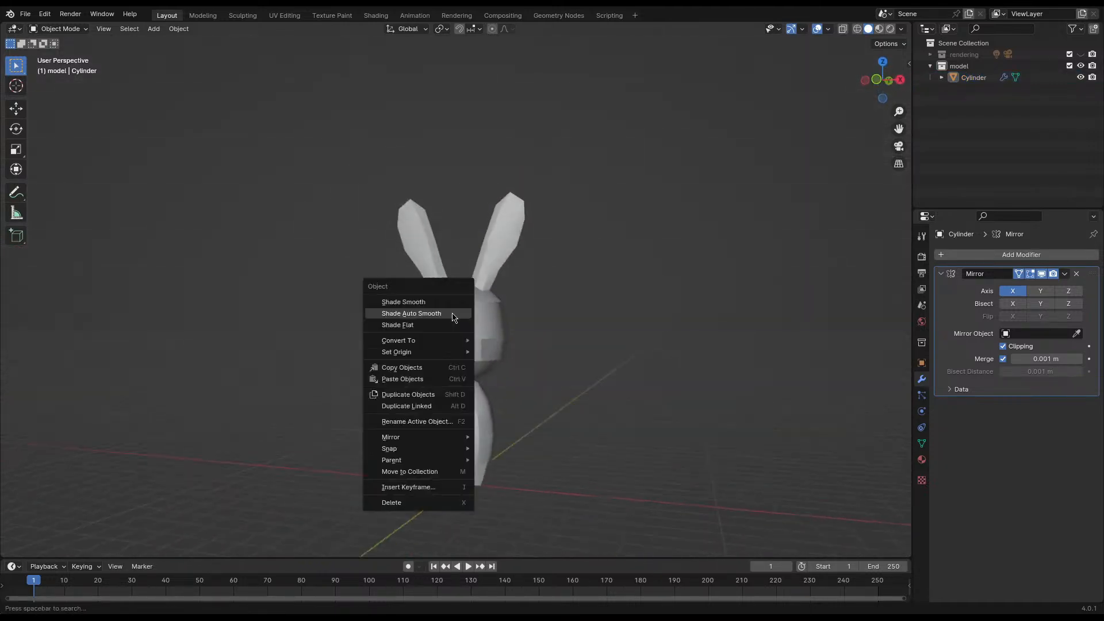
{"action": "left_click", "coordinate": [402, 324]}
{"action": "key", "text": "ctrl+s"}
- Examine the smooth-shaded head and ear mesh in Edit Mode from several angles
{"action": "scroll", "coordinate": [457, 320], "scroll_direction": "up", "scroll_amount": 4}
{"action": "key", "text": "Tab"}
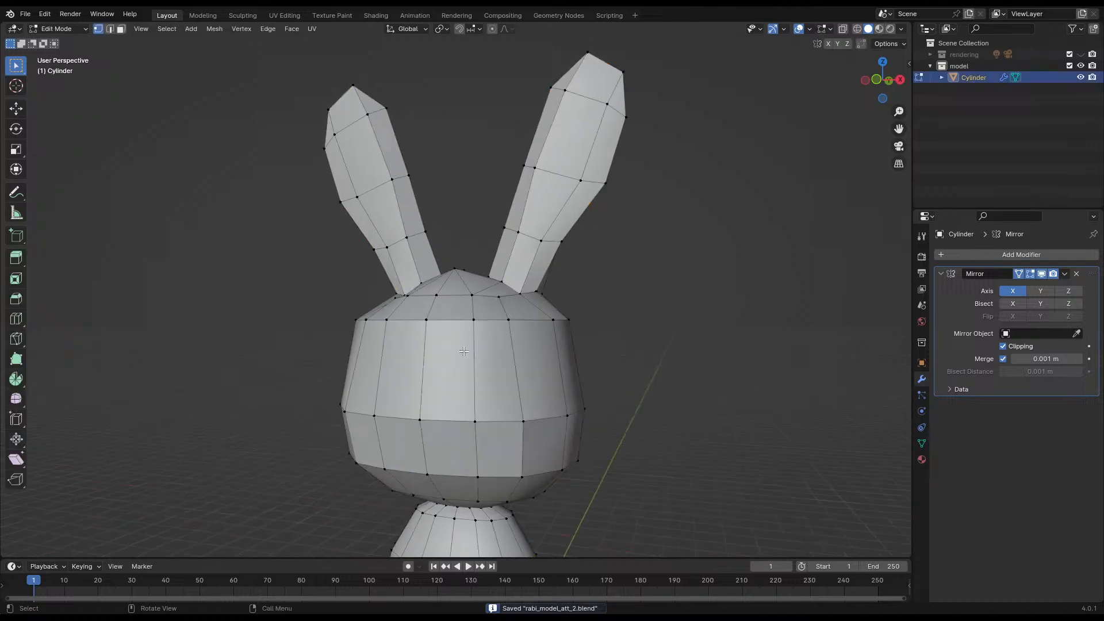
{"action": "middle_click_drag", "start_coordinate": [454, 354], "coordinate": [511, 372]}
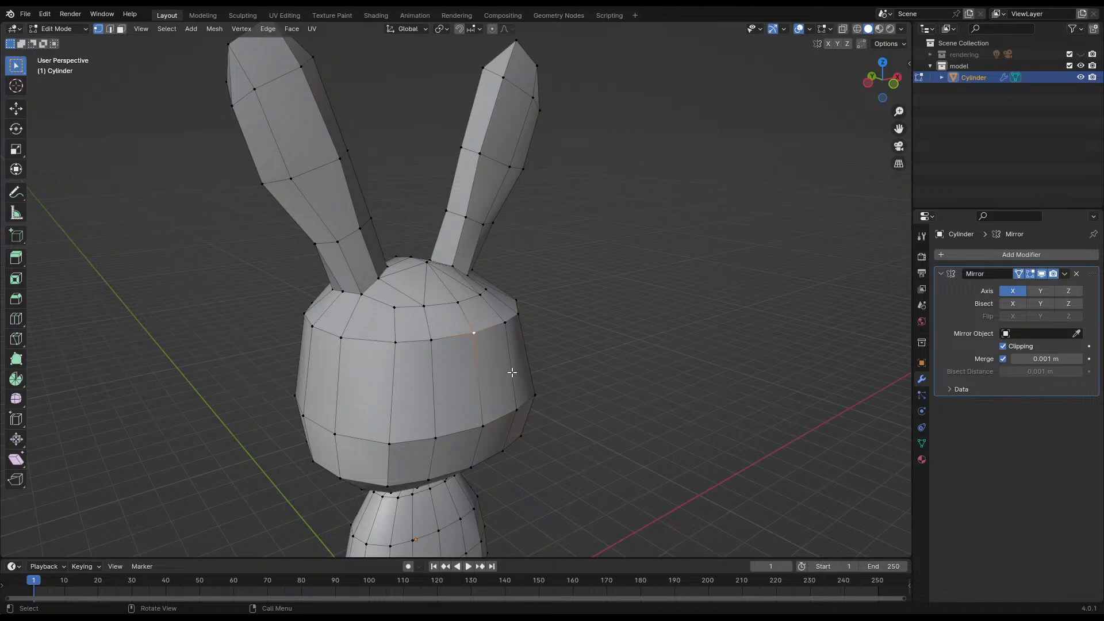
{"action": "left_click", "coordinate": [435, 307]}
{"action": "middle_click_drag", "start_coordinate": [467, 357], "coordinate": [394, 334]}
{"action": "scroll", "coordinate": [437, 351], "scroll_direction": "down", "scroll_amount": 4}
{"action": "middle_click_drag", "start_coordinate": [486, 374], "coordinate": [475, 328]}
{"action": "key", "text": "Tab"}
- Apply Shade Flat to the rabbit, deselect it and save the file
{"action": "right_click", "coordinate": [475, 328]}
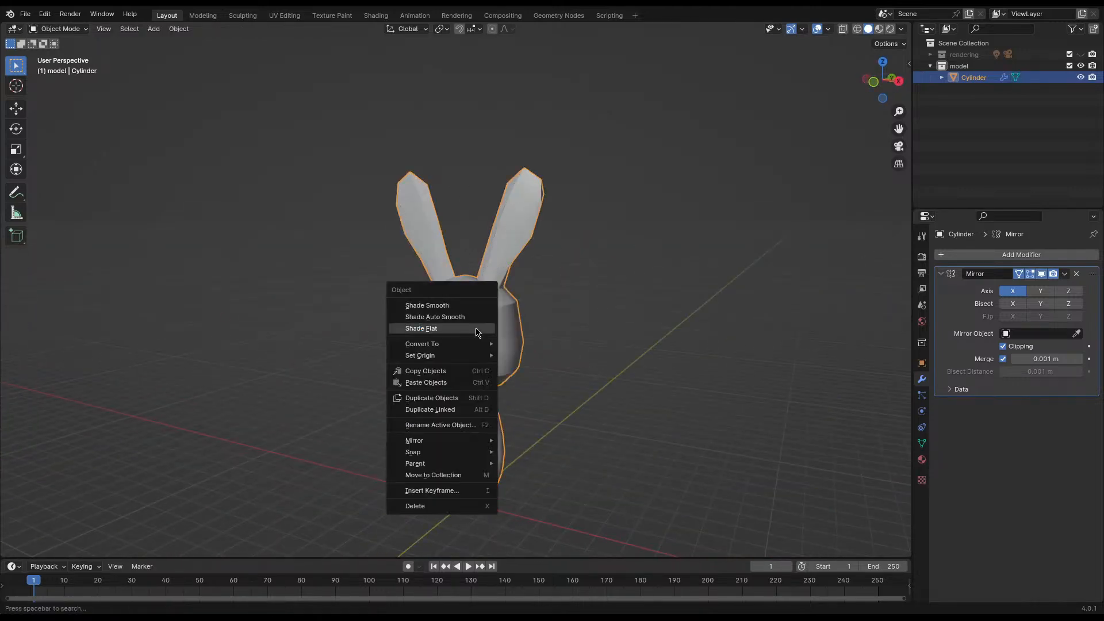
{"action": "left_click", "coordinate": [442, 329]}
{"action": "left_click", "coordinate": [540, 340]}
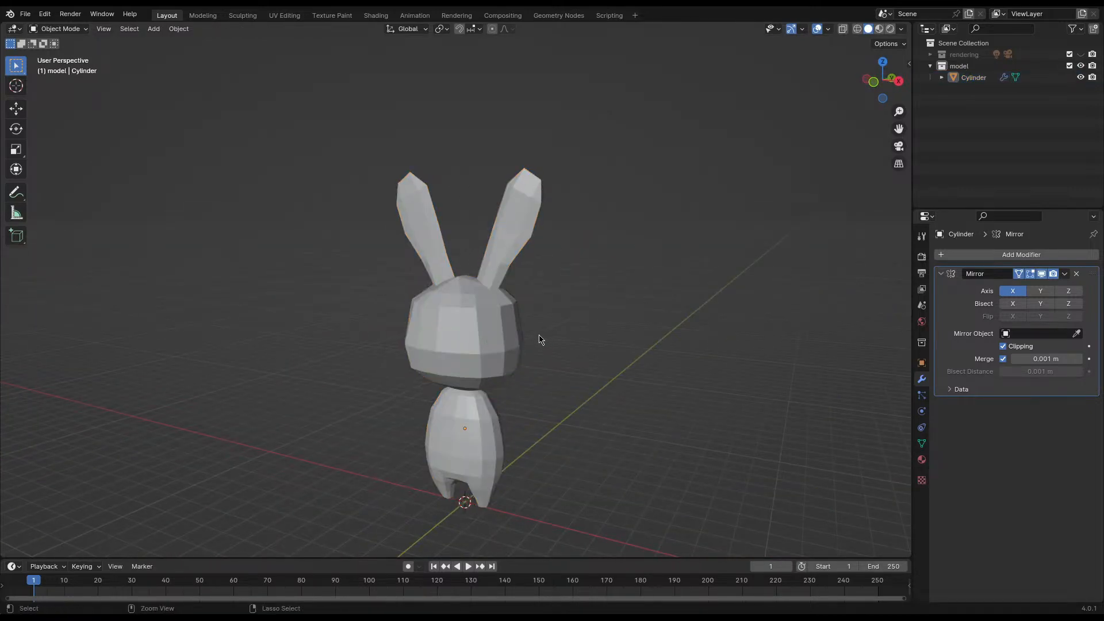
{"action": "key", "text": "ctrl+s"}
- In Edit Mode, shift the inner side vertex of the ear's base toward the head's centre line
{"action": "middle_click_drag", "start_coordinate": [541, 339], "coordinate": [502, 352]}
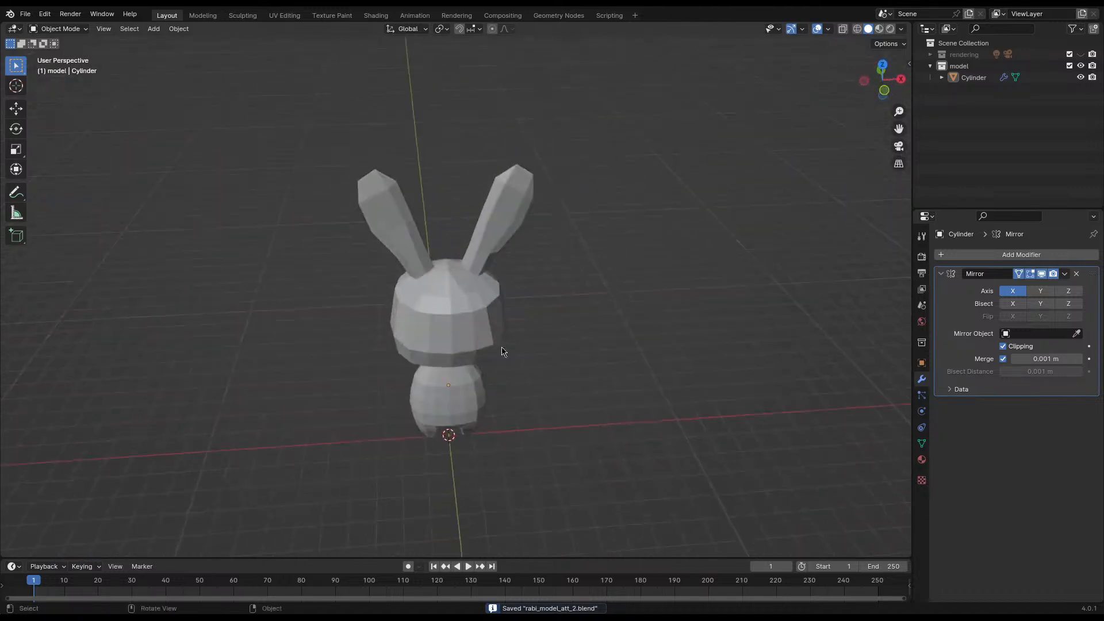
{"action": "left_click", "coordinate": [466, 299]}
{"action": "scroll", "coordinate": [467, 305], "scroll_direction": "up", "scroll_amount": 3}
{"action": "key", "text": "Tab"}
{"action": "middle_click_drag", "start_coordinate": [467, 304], "coordinate": [403, 256]}
{"action": "scroll", "coordinate": [396, 278], "scroll_direction": "up", "scroll_amount": 2}
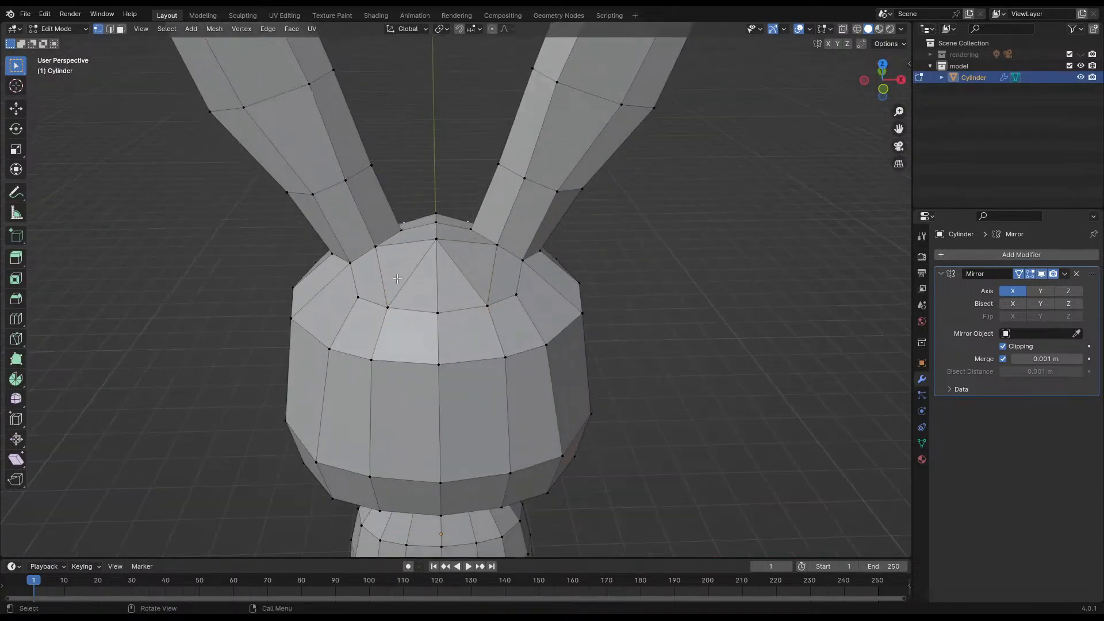
{"action": "scroll", "coordinate": [397, 278], "scroll_direction": "up", "scroll_amount": 4}
{"action": "key", "text": "g"}
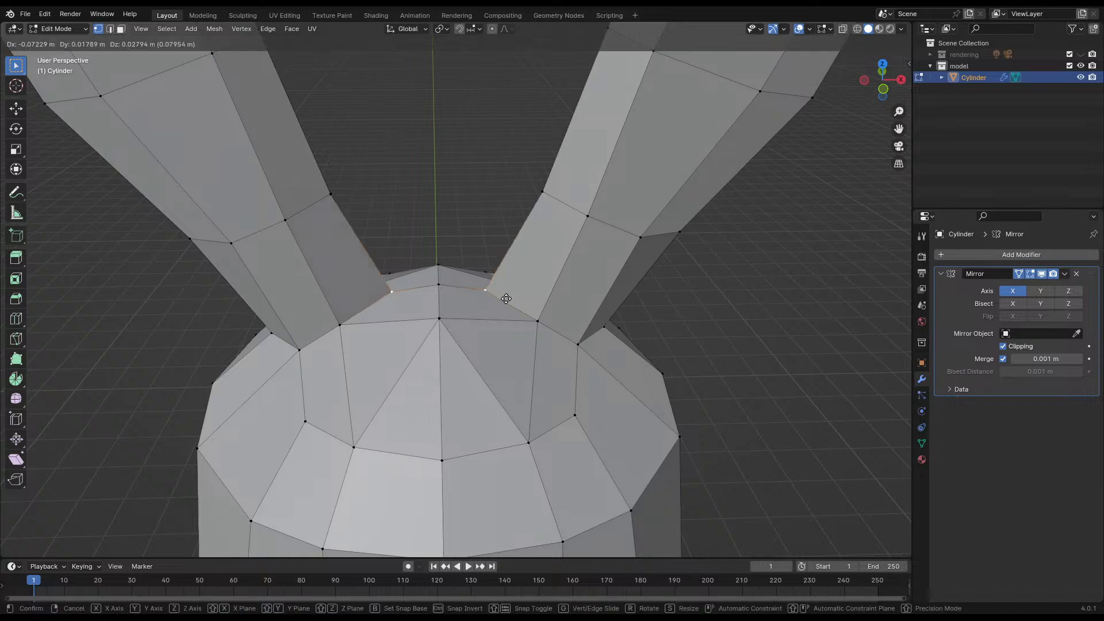
{"action": "left_click", "coordinate": [505, 297]}
- Move the inner side vertices of the ear's lower and upper middle rings about -0.09 m in X each, and save the file
{"action": "left_click", "coordinate": [553, 198]}
{"action": "key", "text": "g"}
{"action": "left_click", "coordinate": [545, 208]}
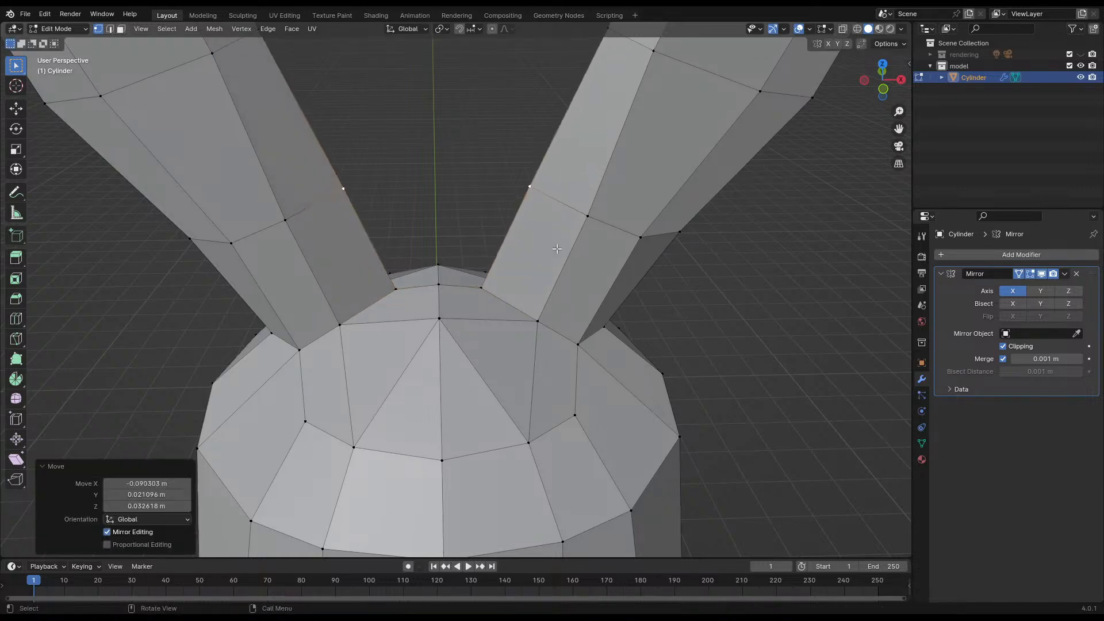
{"action": "scroll", "coordinate": [544, 209], "scroll_direction": "down", "scroll_amount": 3}
{"action": "middle_click_drag", "start_coordinate": [549, 213], "coordinate": [497, 353], "text": "shift"}
{"action": "left_click", "coordinate": [509, 267]}
{"action": "key", "text": "g"}
{"action": "left_click", "coordinate": [515, 263]}
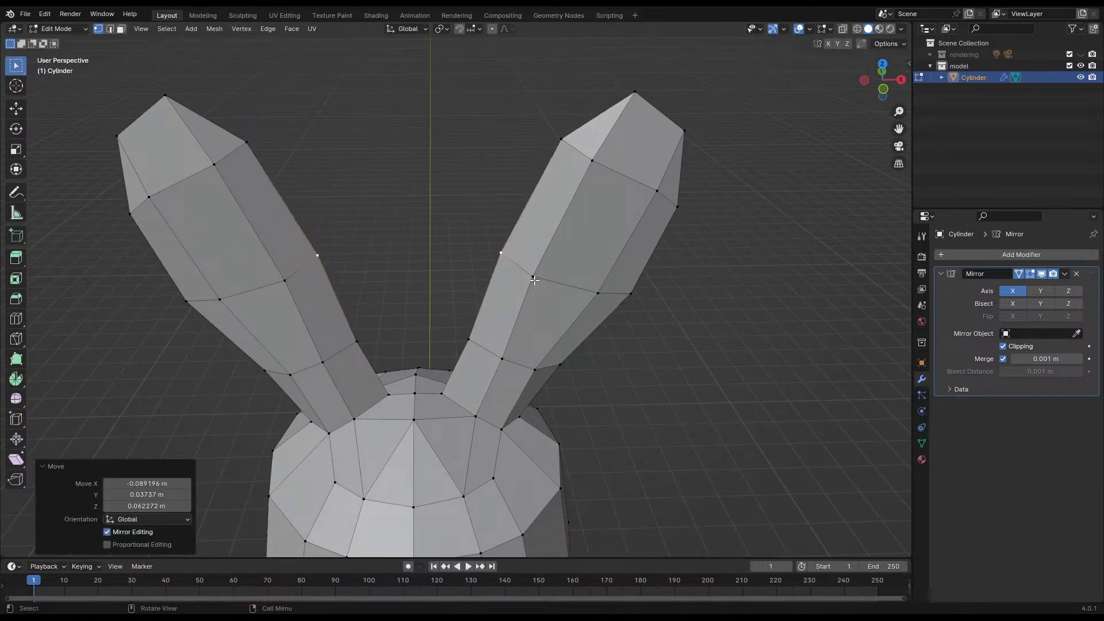
{"action": "middle_click_drag", "start_coordinate": [531, 283], "coordinate": [534, 216]}
{"action": "key", "text": "ctrl+s"}
- Shift the front inner vertex of the ear's lower ring toward the head's centre line
{"action": "left_click", "coordinate": [515, 355]}
{"action": "key", "text": "g"}
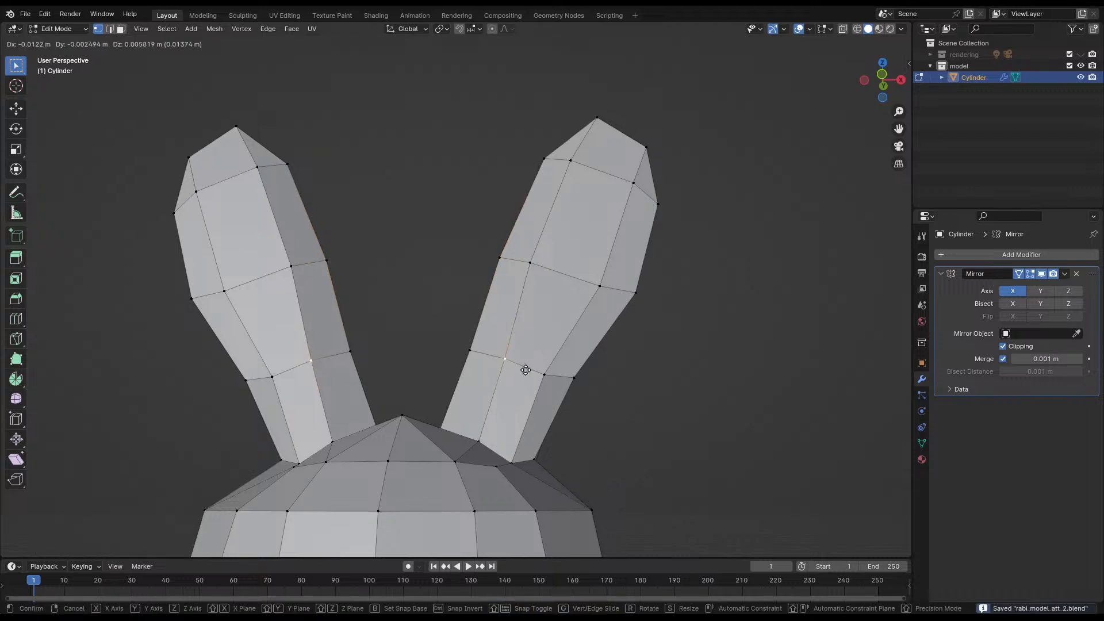
{"action": "left_click", "coordinate": [515, 368]}
- Adjust the height of the head's top centre vertices between the ears, moving them along Z only
{"action": "mouse_move", "coordinate": [412, 387]}
{"action": "middle_mouse_down"}
{"action": "mouse_move", "coordinate": [424, 426]}
{"action": "mouse_move", "coordinate": [422, 368]}
{"action": "middle_mouse_up"}
{"action": "left_click", "coordinate": [416, 426]}
{"action": "key", "text": "g"}
{"action": "key", "text": "z"}
{"action": "left_click", "coordinate": [437, 400]}
{"action": "key", "text": "g"}
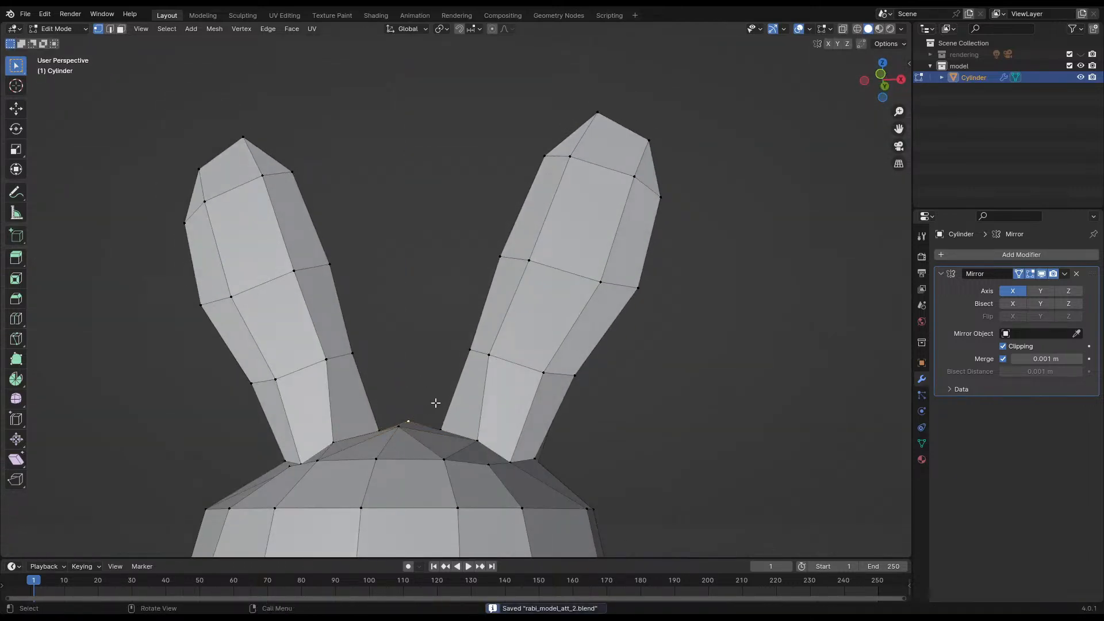
{"action": "key", "text": "z"}
{"action": "left_click", "coordinate": [452, 395]}
- Move the front inner vertex of the ear's base toward the head's centre line
{"action": "left_click", "coordinate": [426, 369]}
{"action": "scroll", "coordinate": [384, 388], "scroll_direction": "down", "scroll_amount": 3}
{"action": "middle_click_drag", "start_coordinate": [397, 381], "coordinate": [400, 433]}
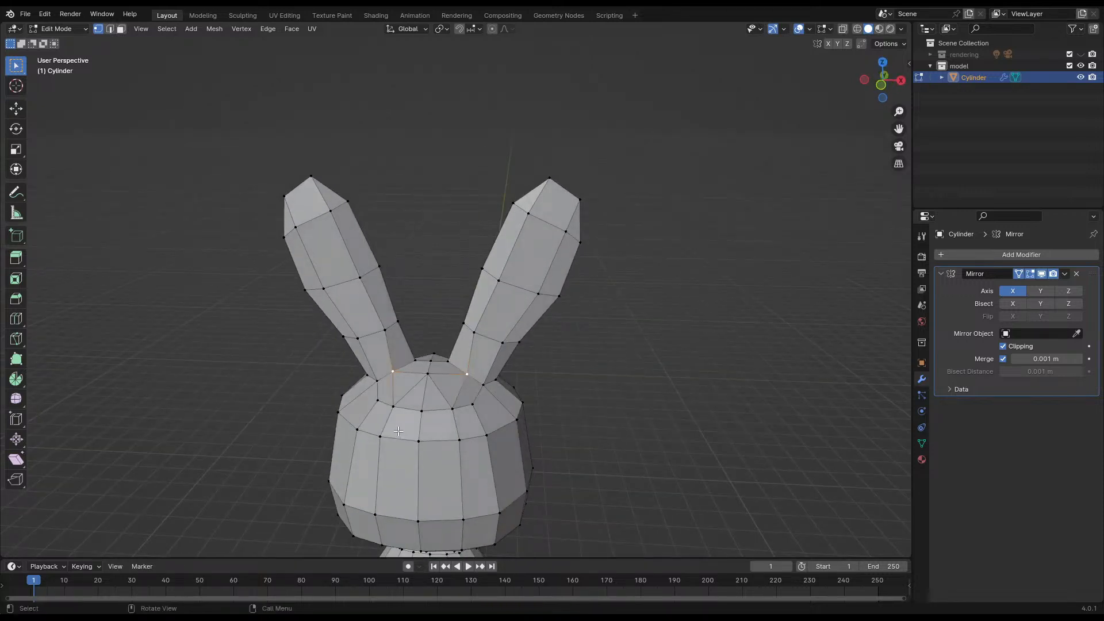
{"action": "scroll", "coordinate": [418, 397], "scroll_direction": "up", "scroll_amount": 4}
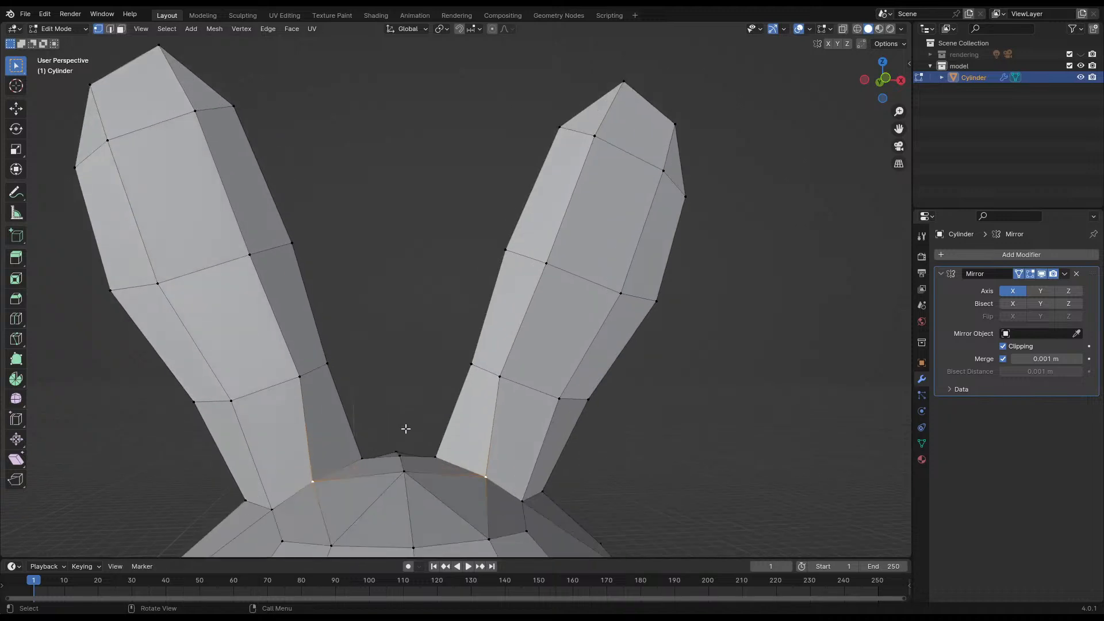
{"action": "scroll", "coordinate": [429, 443], "scroll_direction": "down", "scroll_amount": 2}
{"action": "scroll", "coordinate": [430, 454], "scroll_direction": "up", "scroll_amount": 5}
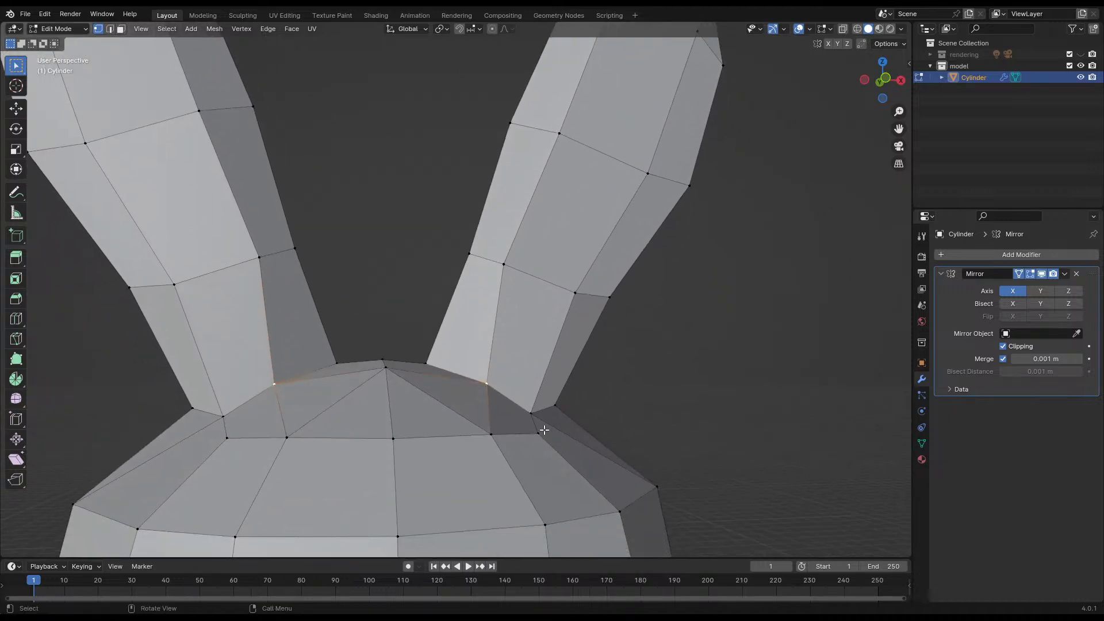
{"action": "key", "text": "g"}
{"action": "left_click", "coordinate": [520, 426]}
- Raise the front outer vertex of the ear's base about 0.09 m in Z and shift it about -0.13 m in X
{"action": "left_click", "coordinate": [224, 414]}
{"action": "key", "text": "g"}
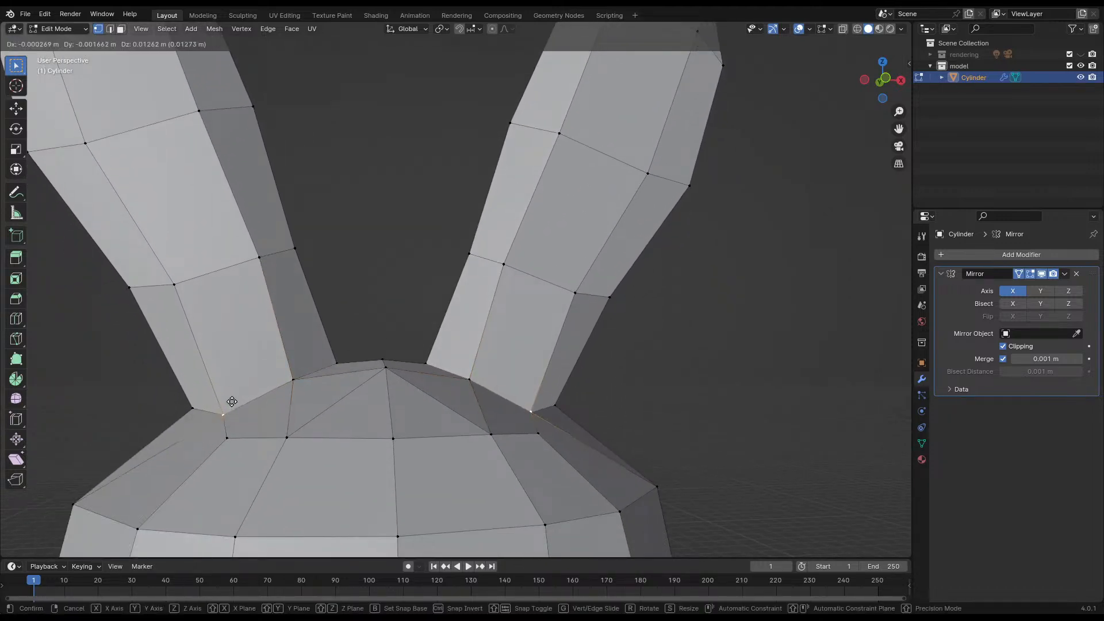
{"action": "left_click", "coordinate": [232, 393]}
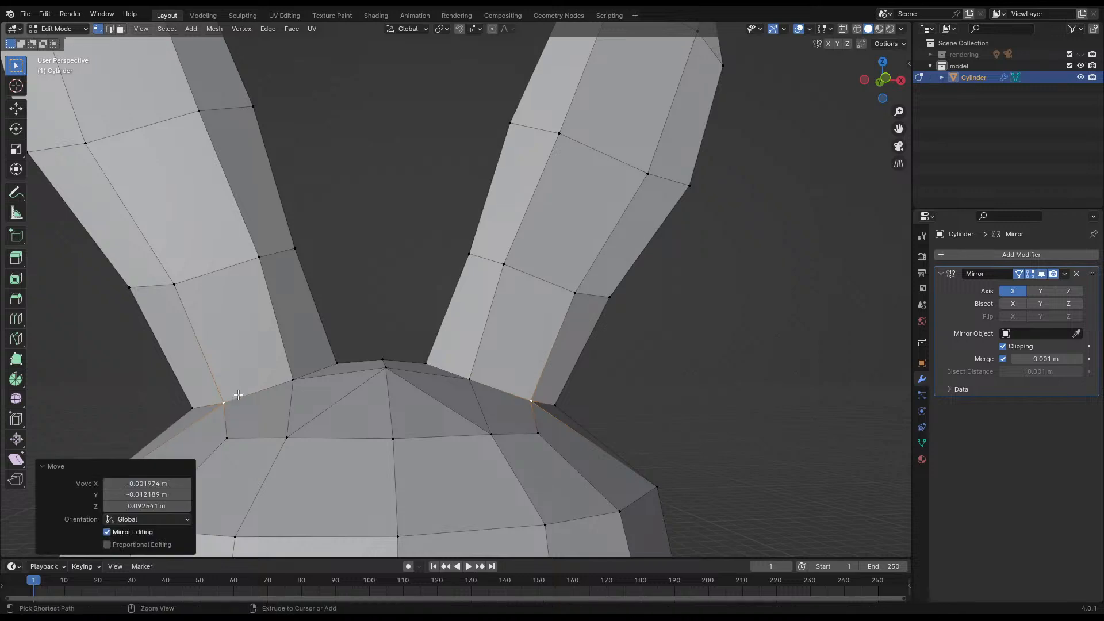
{"action": "left_click", "coordinate": [151, 373]}
{"action": "scroll", "coordinate": [173, 382], "scroll_direction": "down", "scroll_amount": 5}
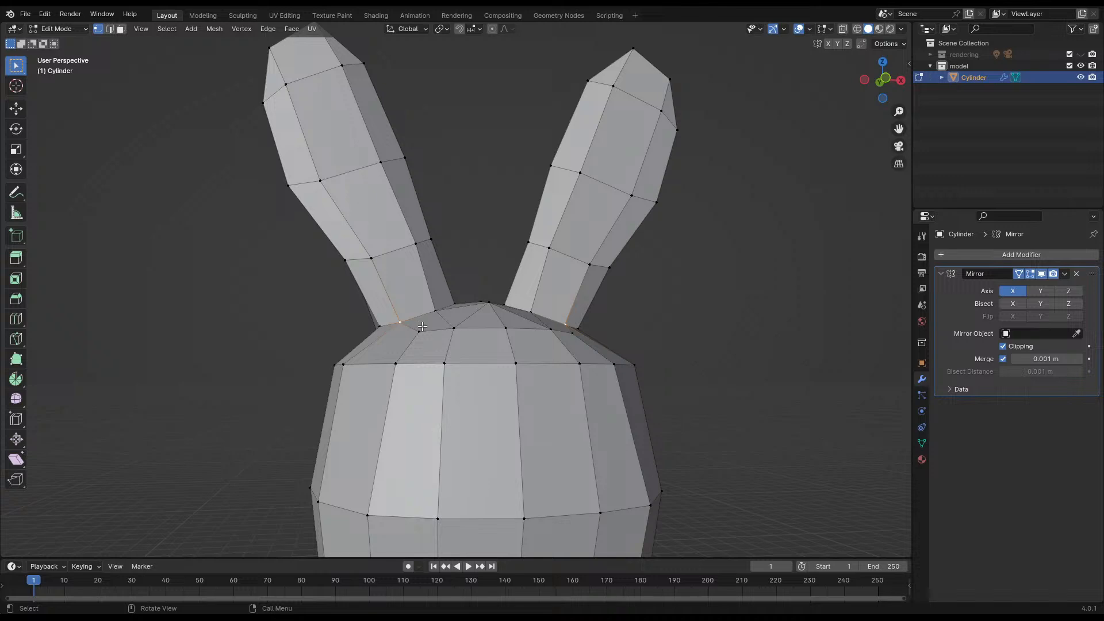
{"action": "middle_click_drag", "start_coordinate": [550, 319], "coordinate": [569, 334]}
{"action": "key", "text": "g"}
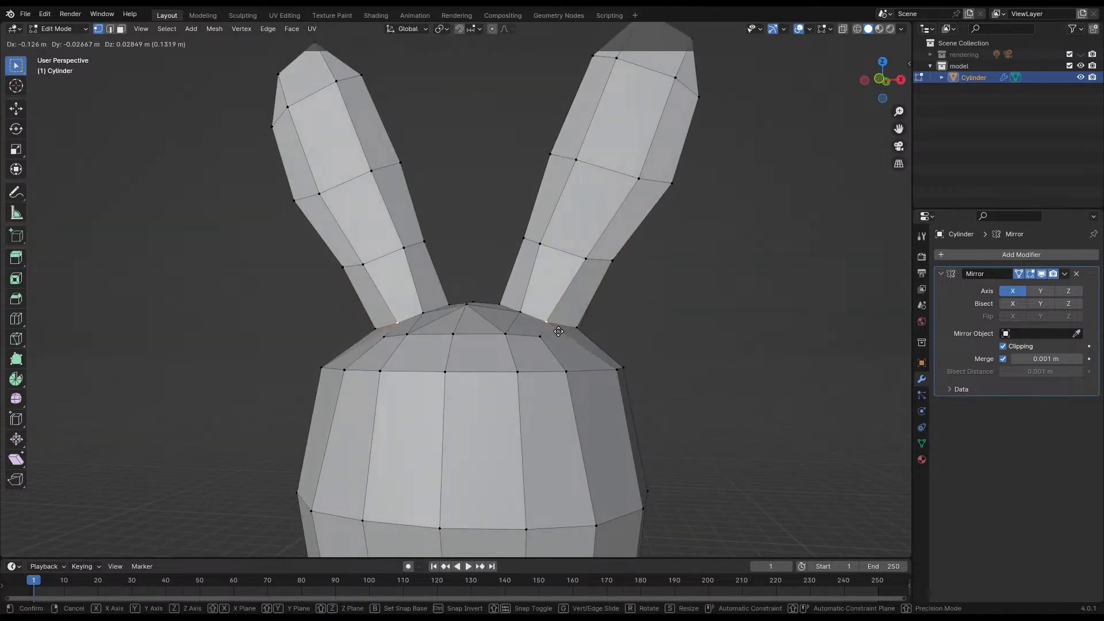
{"action": "left_click", "coordinate": [559, 331]}
- Move the inner vertex of the ear's base toward the centre line and the lower ring's inner vertex about -0.14 m in X
{"action": "middle_click_drag", "start_coordinate": [483, 304], "coordinate": [501, 315]}
{"action": "left_click", "coordinate": [505, 306]}
{"action": "key", "text": "g"}
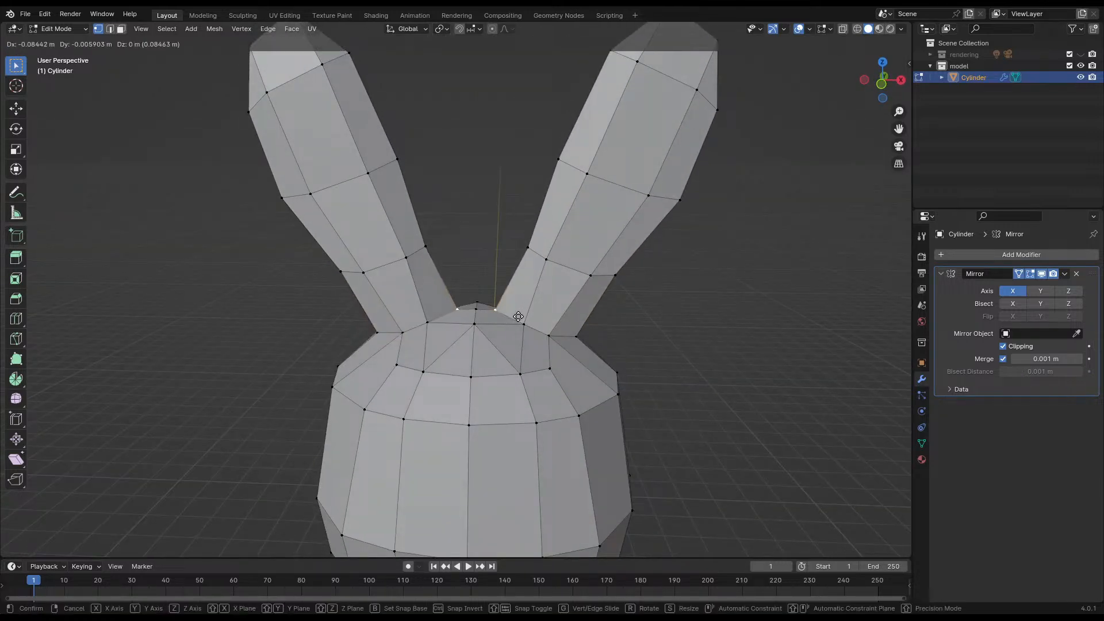
{"action": "left_click", "coordinate": [518, 317]}
{"action": "left_click", "coordinate": [532, 251]}
{"action": "key", "text": "g"}
{"action": "left_click", "coordinate": [523, 246]}
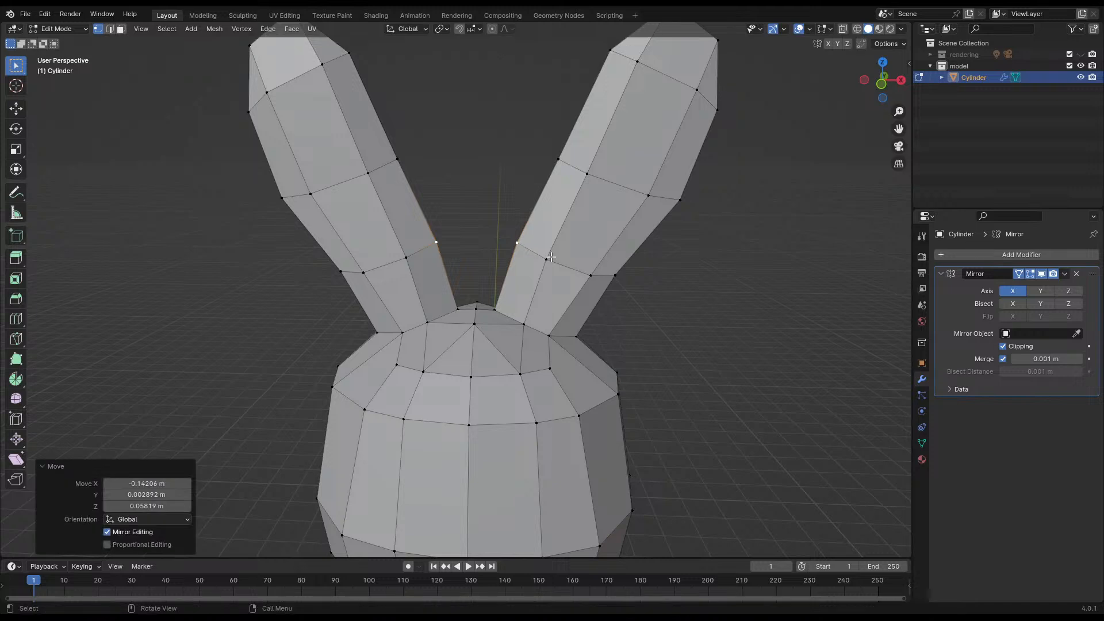
- Move the inner side vertices of the ear's upper middle and top rings toward the centre line, and save the file
{"action": "scroll", "coordinate": [550, 270], "scroll_direction": "down", "scroll_amount": 4}
{"action": "middle_click_drag", "start_coordinate": [544, 293], "coordinate": [544, 264]}
{"action": "left_click", "coordinate": [498, 227]}
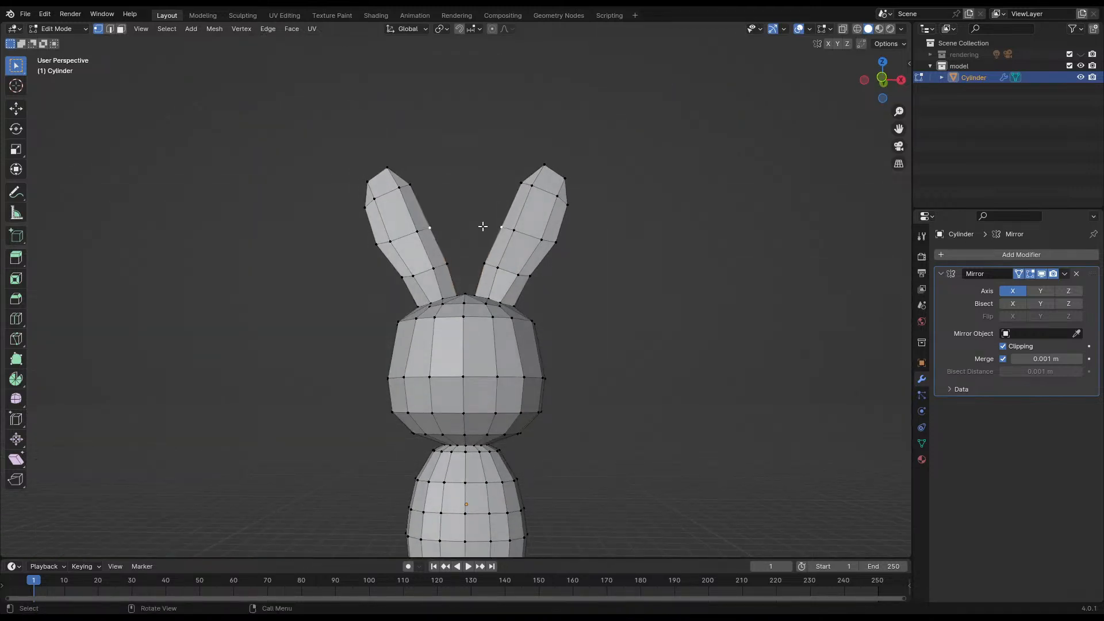
{"action": "key", "text": "g"}
{"action": "left_click", "coordinate": [520, 234]}
{"action": "left_click", "coordinate": [523, 191]}
{"action": "key", "text": "g"}
{"action": "left_click", "coordinate": [522, 192]}
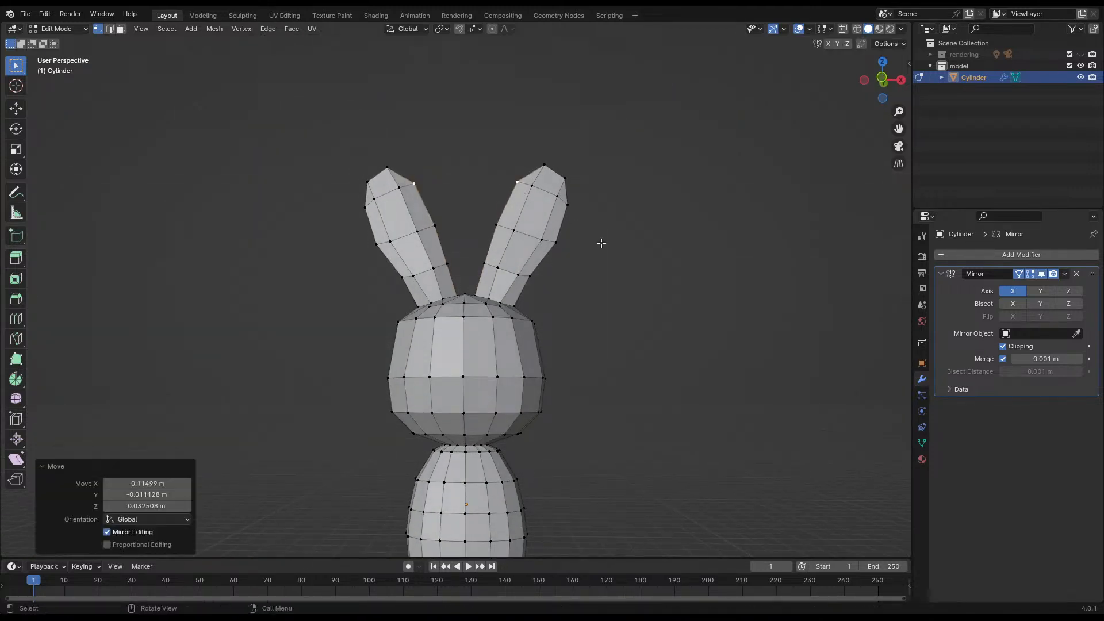
{"action": "key", "text": "Tab"}
{"action": "key", "text": "ctrl+s"}
- Check the ear bases where they join the head, and save the file
{"action": "middle_click_drag", "start_coordinate": [637, 327], "coordinate": [552, 362]}
{"action": "key", "text": "Tab"}
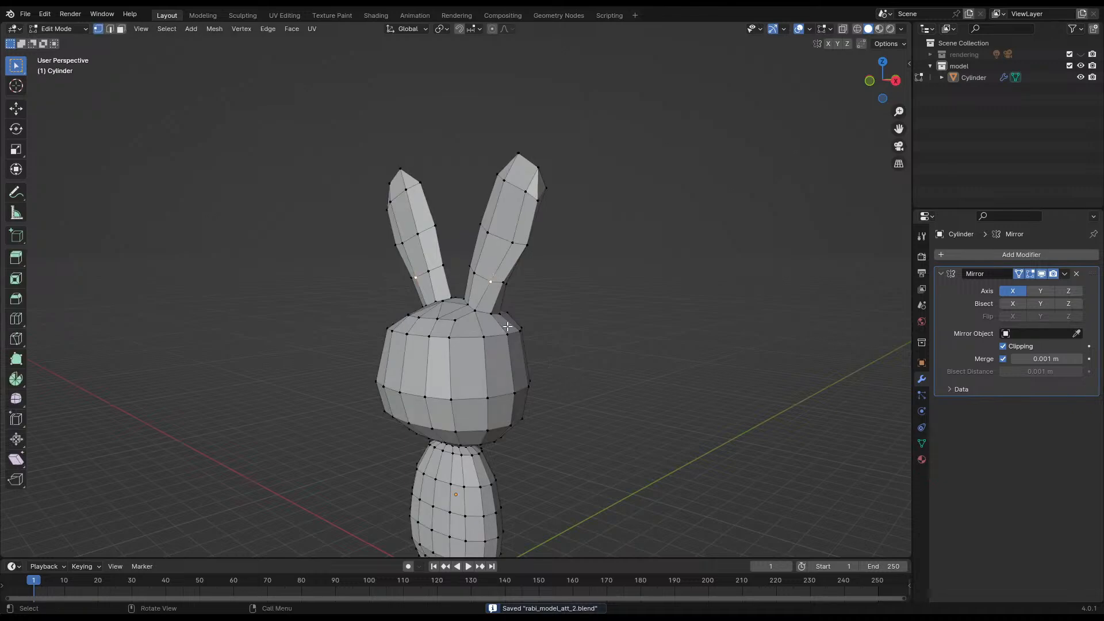
{"action": "middle_click_drag", "start_coordinate": [507, 327], "coordinate": [463, 322]}
{"action": "scroll", "coordinate": [485, 333], "scroll_direction": "up", "scroll_amount": 6}
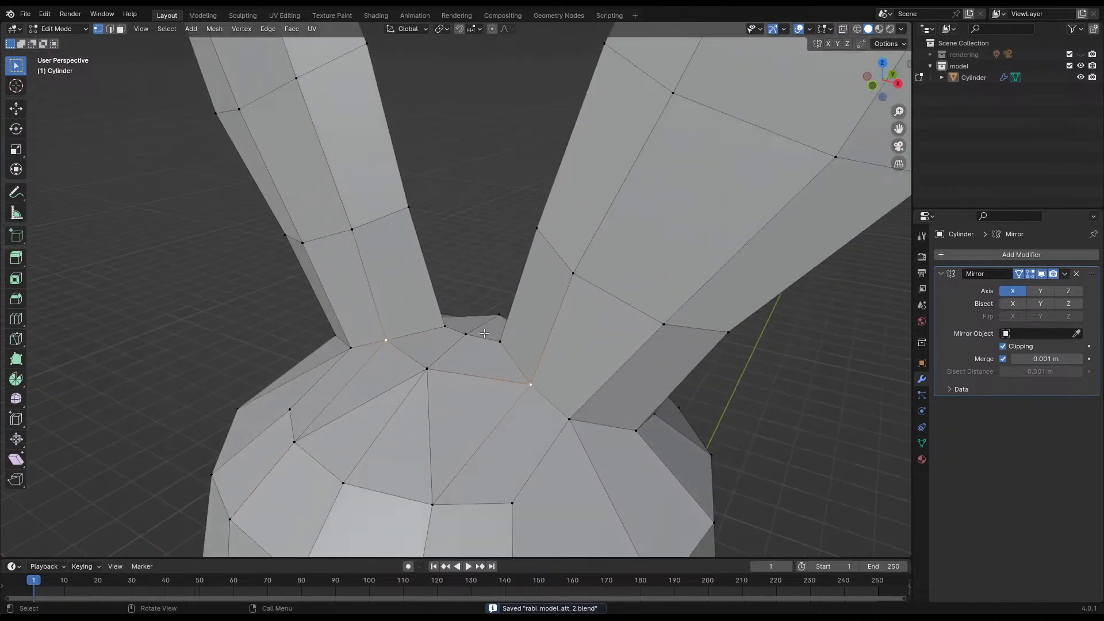
{"action": "scroll", "coordinate": [506, 351], "scroll_direction": "down", "scroll_amount": 8}
{"action": "middle_click_drag", "start_coordinate": [538, 305], "coordinate": [531, 359]}
{"action": "key", "text": "Tab"}
{"action": "key", "text": "ctrl+s"}
{"action": "key", "text": "Tab"}
- Select both ears and the top of the head through the mesh in wireframe shading, using circle select
{"action": "middle_click_drag", "start_coordinate": [539, 300], "coordinate": [580, 281]}
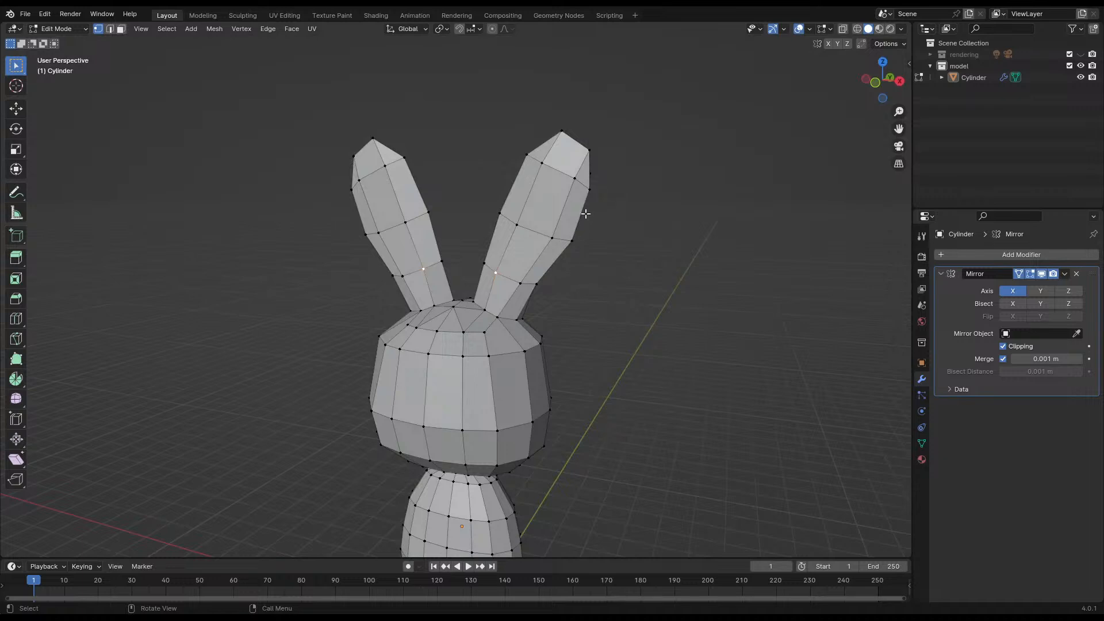
{"action": "key", "text": "z"}
{"action": "left_click", "coordinate": [503, 161]}
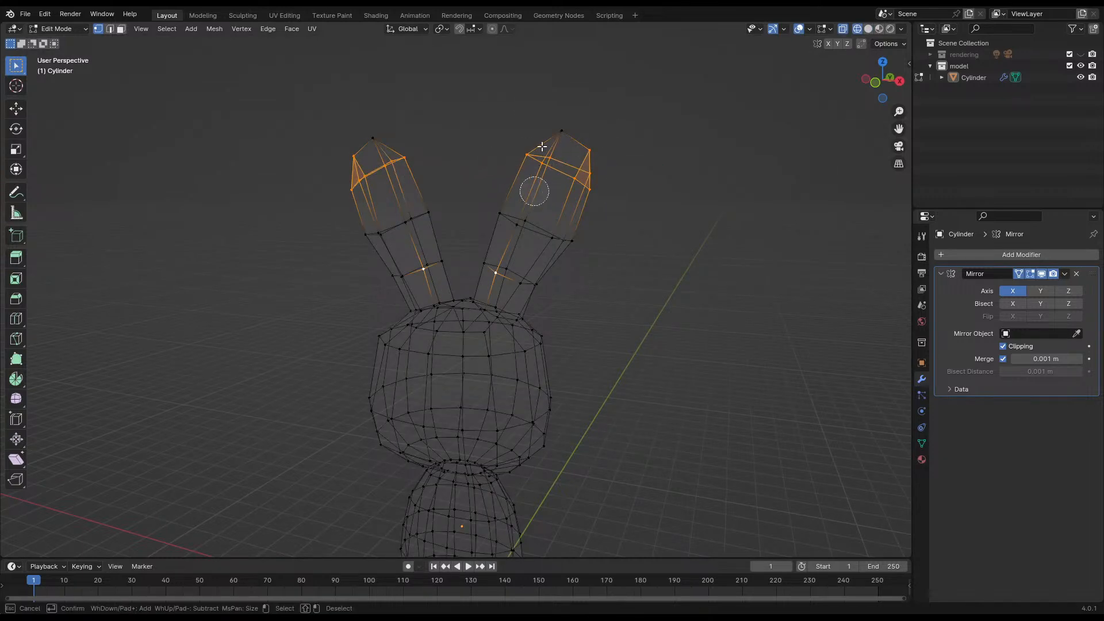
{"action": "scroll", "coordinate": [565, 210], "scroll_direction": "down", "scroll_amount": 12}
{"action": "mouse_move", "coordinate": [562, 209]}
{"action": "left_mouse_down"}
{"action": "mouse_move", "coordinate": [518, 202]}
{"action": "mouse_move", "coordinate": [533, 276]}
{"action": "mouse_move", "coordinate": [430, 285]}
{"action": "left_mouse_up"}
{"action": "key", "text": "Escape"}
{"action": "key", "text": "c"}
{"action": "scroll", "coordinate": [530, 225], "scroll_direction": "down", "scroll_amount": 6}
{"action": "scroll", "coordinate": [518, 227], "scroll_direction": "up", "scroll_amount": 10}
{"action": "middle_click_drag", "start_coordinate": [437, 282], "coordinate": [461, 286]}
{"action": "left_click_drag", "start_coordinate": [413, 292], "coordinate": [449, 292]}
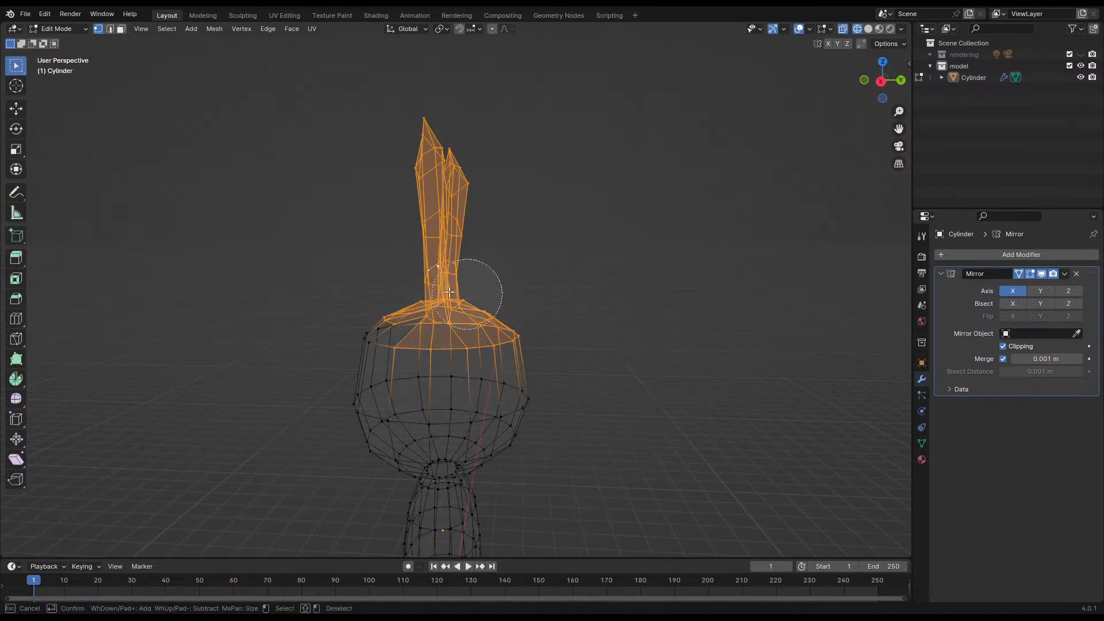
{"action": "mouse_move", "coordinate": [504, 294]}
{"action": "middle_mouse_down"}
{"action": "mouse_move", "coordinate": [542, 353]}
{"action": "mouse_move", "coordinate": [374, 365]}
{"action": "mouse_move", "coordinate": [611, 364]}
{"action": "mouse_move", "coordinate": [517, 353]}
{"action": "mouse_move", "coordinate": [523, 365]}
{"action": "mouse_move", "coordinate": [614, 333]}
{"action": "mouse_move", "coordinate": [614, 316]}
{"action": "mouse_move", "coordinate": [552, 312]}
{"action": "middle_mouse_up"}
{"action": "right_click", "coordinate": [619, 349]}
{"action": "key", "text": "c"}
{"action": "right_click", "coordinate": [563, 352]}
- Move the ears and head top along Y and tilt them about -10.5° in the side view
{"action": "key", "text": "g"}
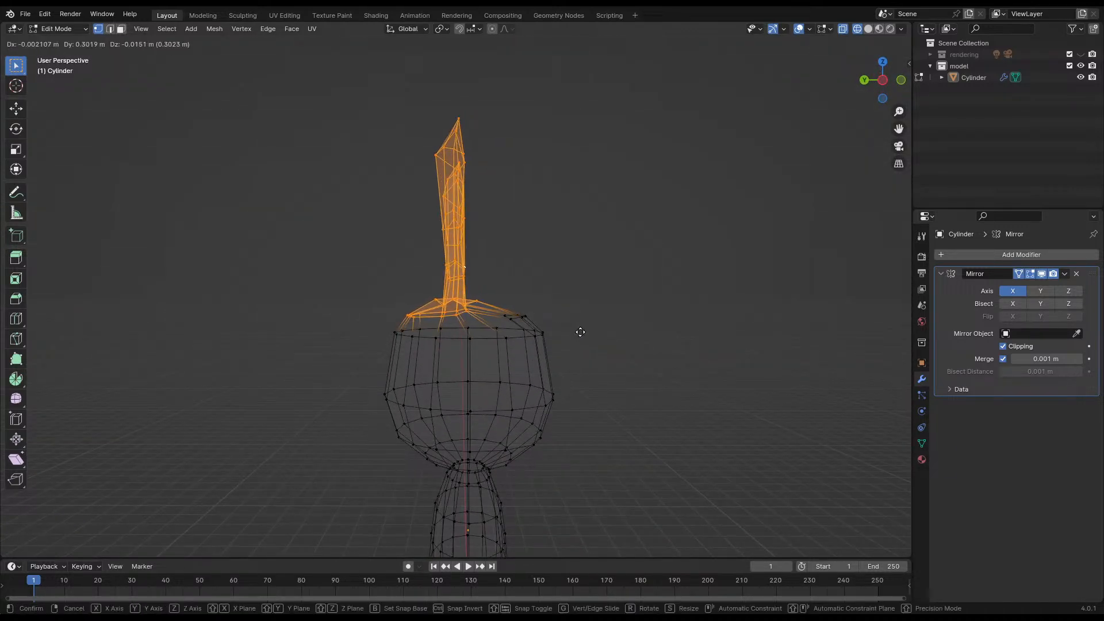
{"action": "left_click", "coordinate": [588, 332]}
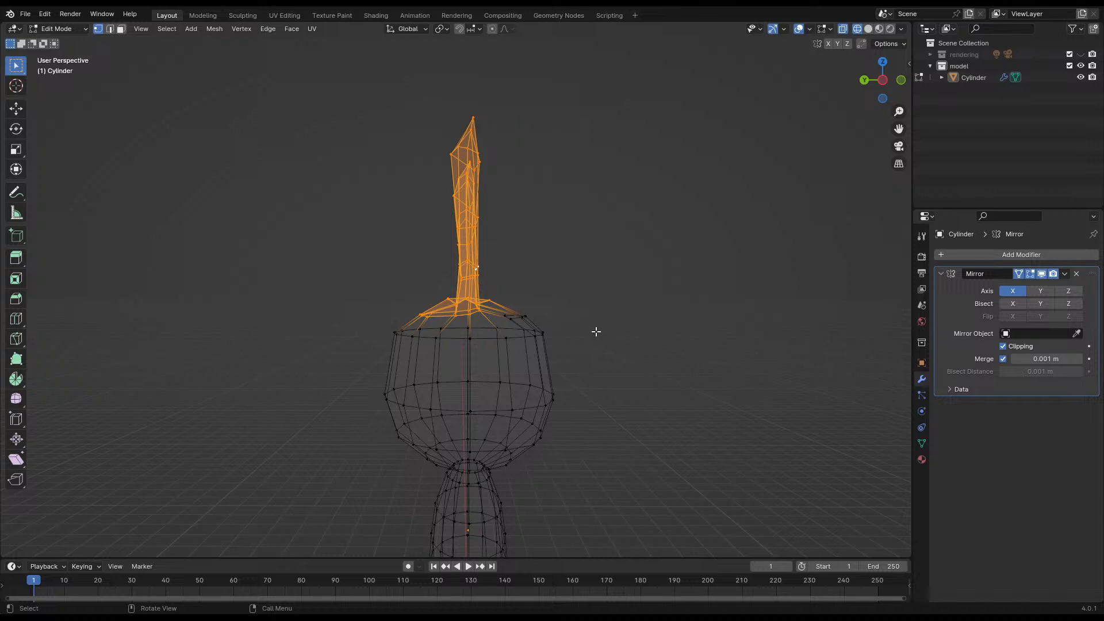
{"action": "key", "text": "r"}
{"action": "left_click", "coordinate": [597, 311]}
{"action": "key", "text": "g"}
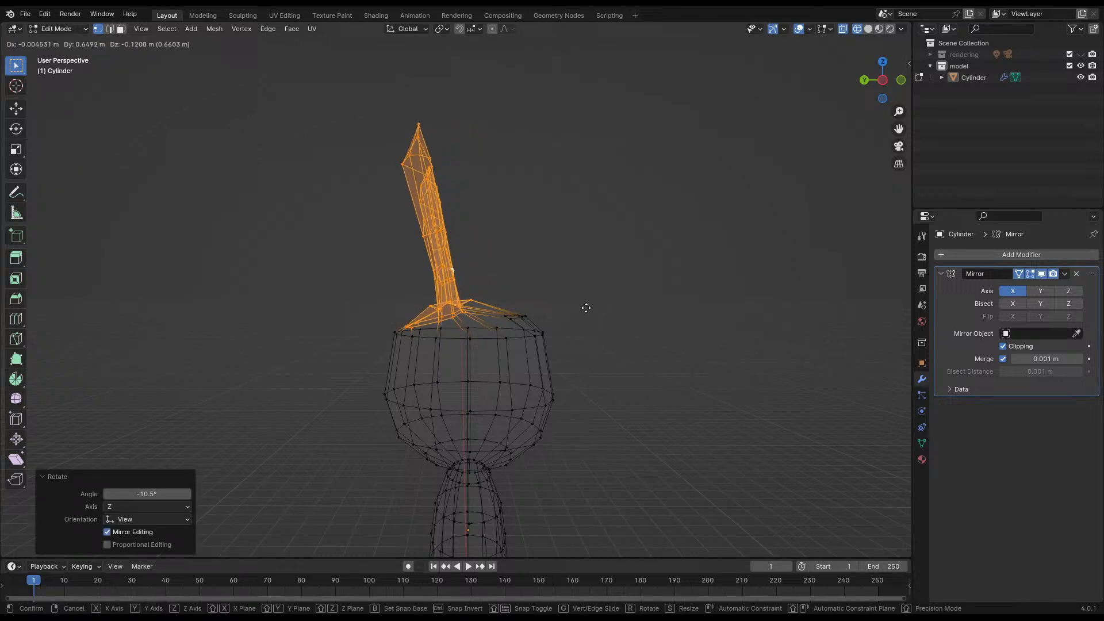
{"action": "left_click", "coordinate": [602, 307]}
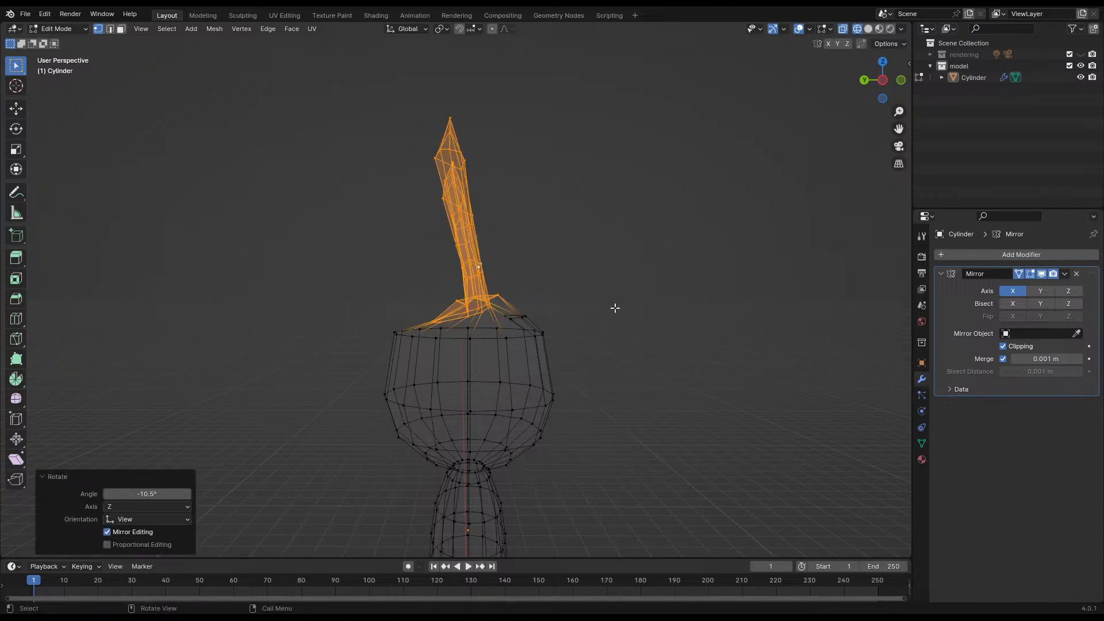
- Fine-tune the tilt of the ears and head top, and move them about 0.38 m in Y
{"action": "key", "text": "r"}
{"action": "left_click", "coordinate": [618, 322]}
{"action": "key", "text": "g"}
{"action": "left_click", "coordinate": [605, 324]}
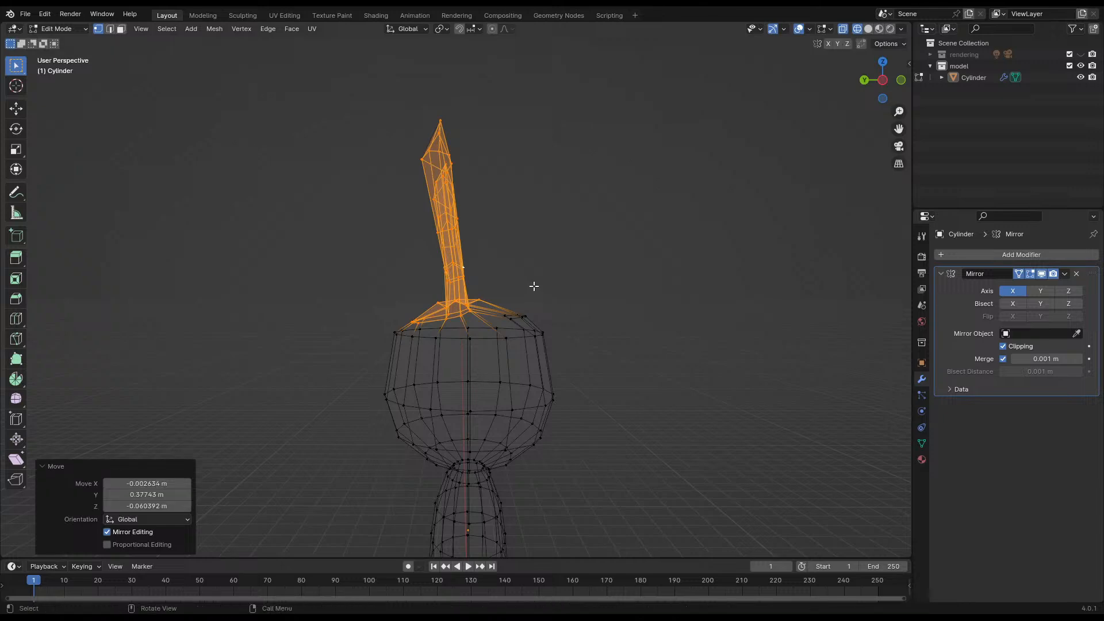
- Save the file in Object Mode and return the viewport to solid shading
{"action": "middle_click_drag", "start_coordinate": [533, 286], "coordinate": [599, 305]}
{"action": "left_click", "coordinate": [600, 305]}
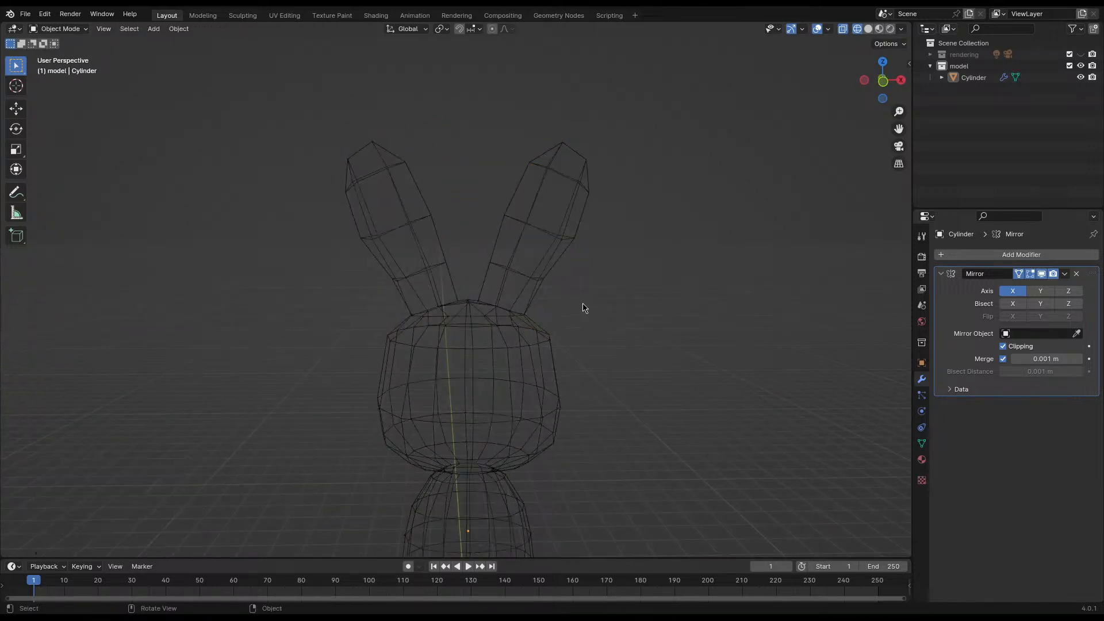
{"action": "key", "text": "Tab"}
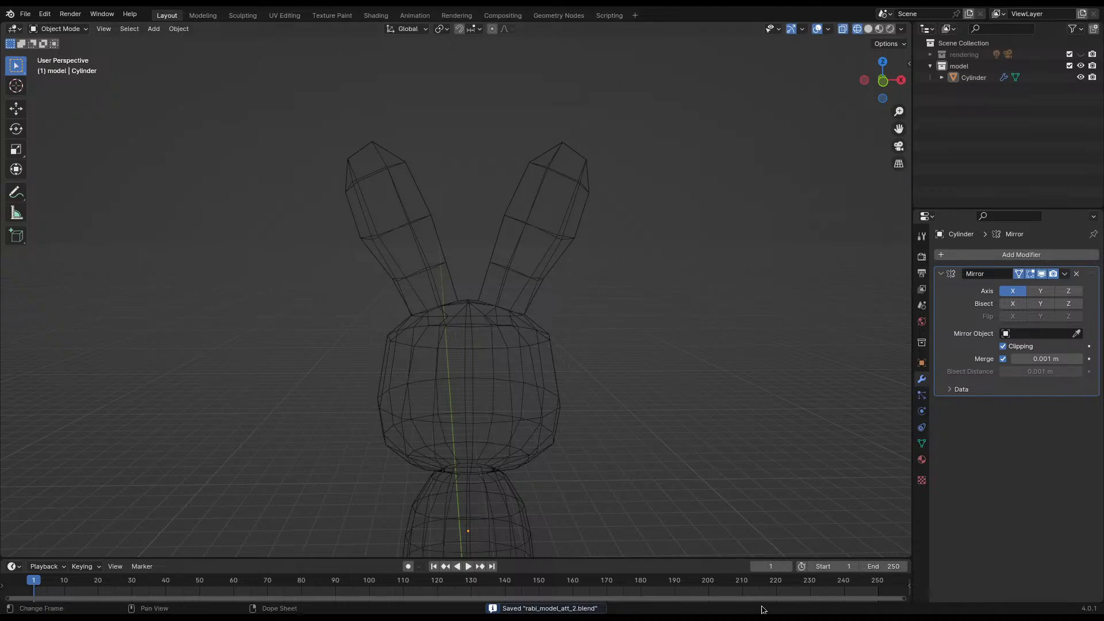
{"action": "middle_click_drag", "start_coordinate": [636, 327], "coordinate": [515, 311]}
{"action": "key", "text": "shift+z"}
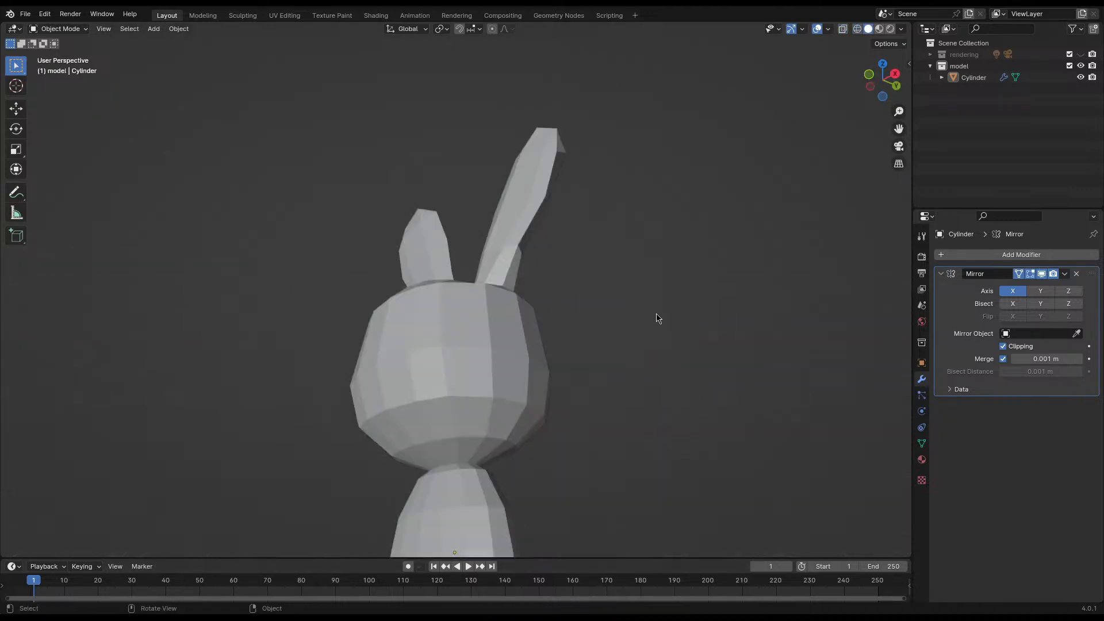
{"action": "middle_click_drag", "start_coordinate": [619, 344], "coordinate": [606, 405]}
- Try a knife cut straight across the front of the head's top, from the centre line to the side vertex, and save the file
{"action": "left_click", "coordinate": [470, 368]}
{"action": "key", "text": "Tab"}
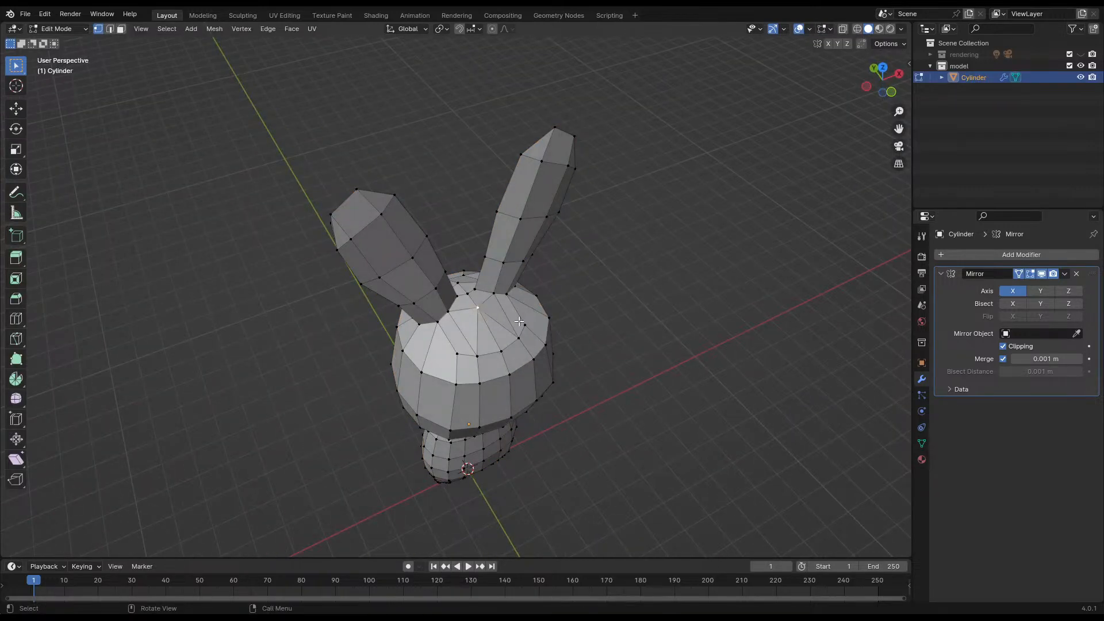
{"action": "middle_click_drag", "start_coordinate": [520, 321], "coordinate": [531, 368]}
{"action": "scroll", "coordinate": [434, 334], "scroll_direction": "up", "scroll_amount": 6}
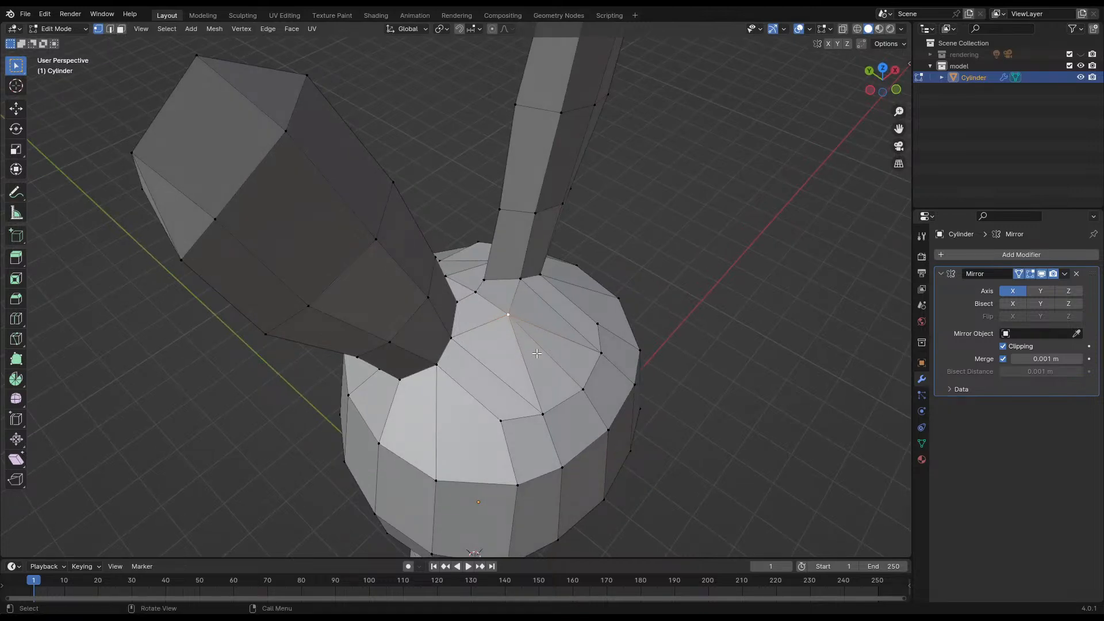
{"action": "middle_click_drag", "start_coordinate": [537, 353], "coordinate": [441, 371]}
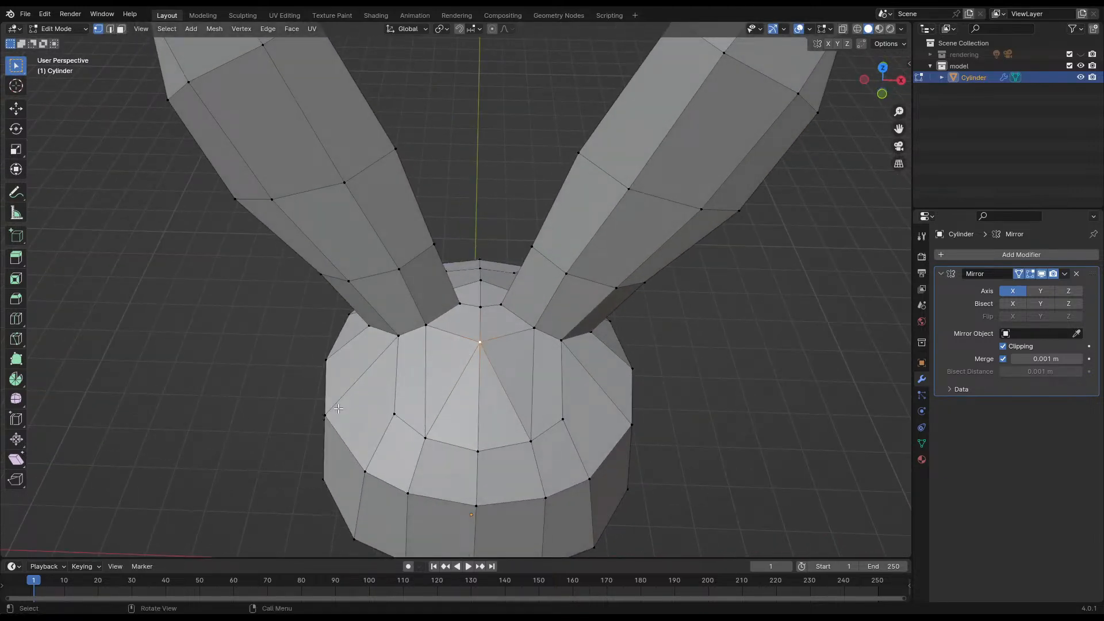
{"action": "key", "text": "k"}
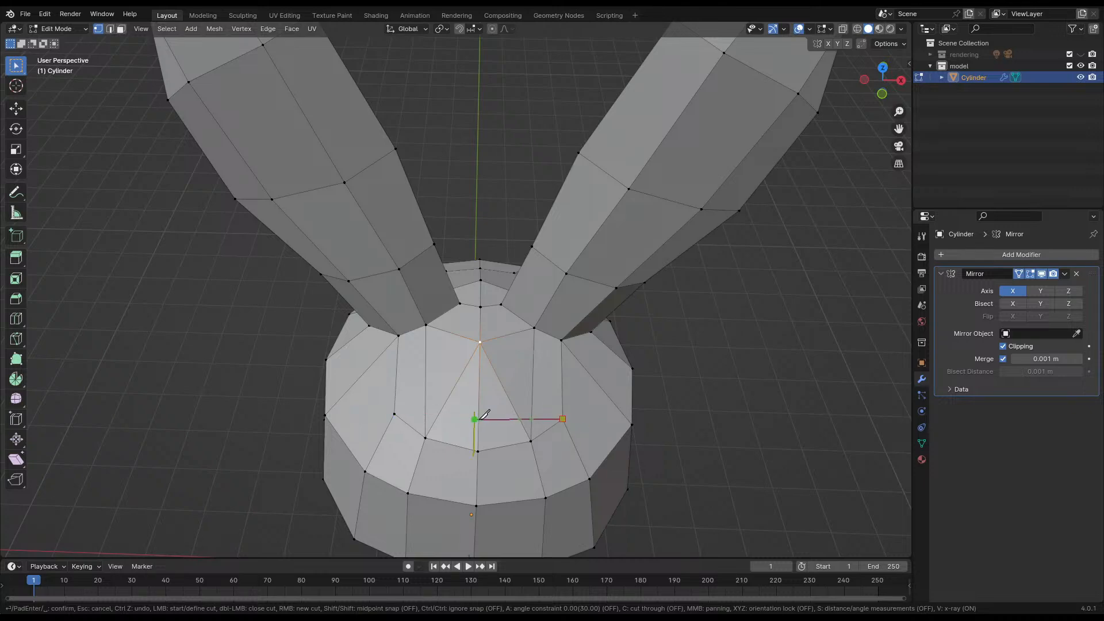
{"action": "left_click", "coordinate": [551, 418]}
{"action": "key", "text": "Return"}
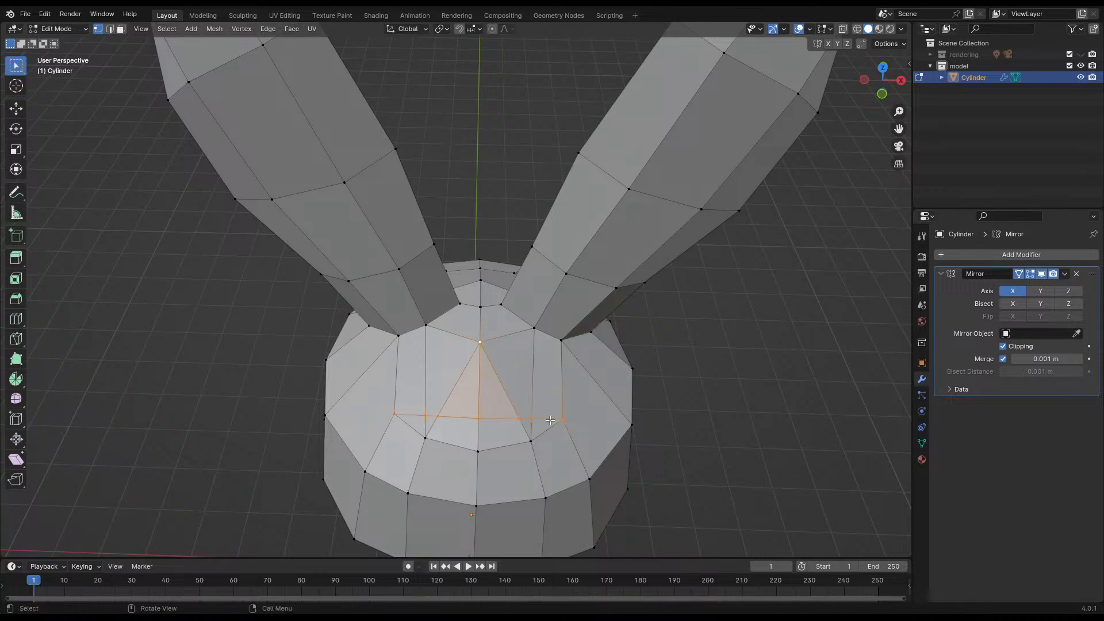
{"action": "scroll", "coordinate": [523, 415], "scroll_direction": "up", "scroll_amount": 2}
{"action": "key", "text": "ctrl+s"}
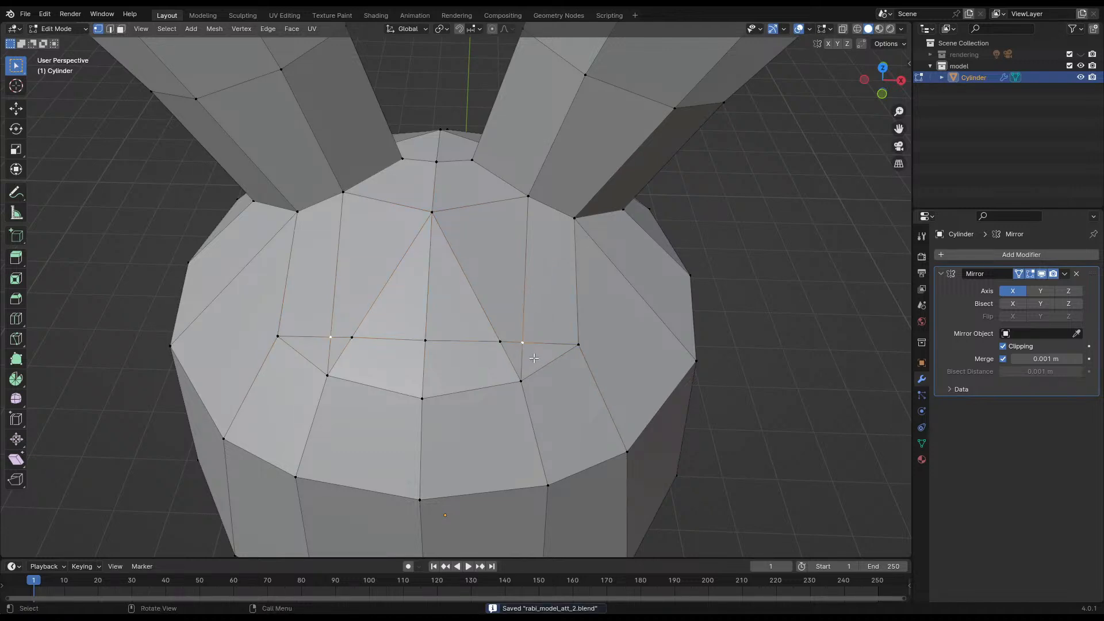
- Check the edges around the new cut and undo the knife cut on the head's top
{"action": "key", "text": "2"}
{"action": "left_click", "coordinate": [531, 359]}
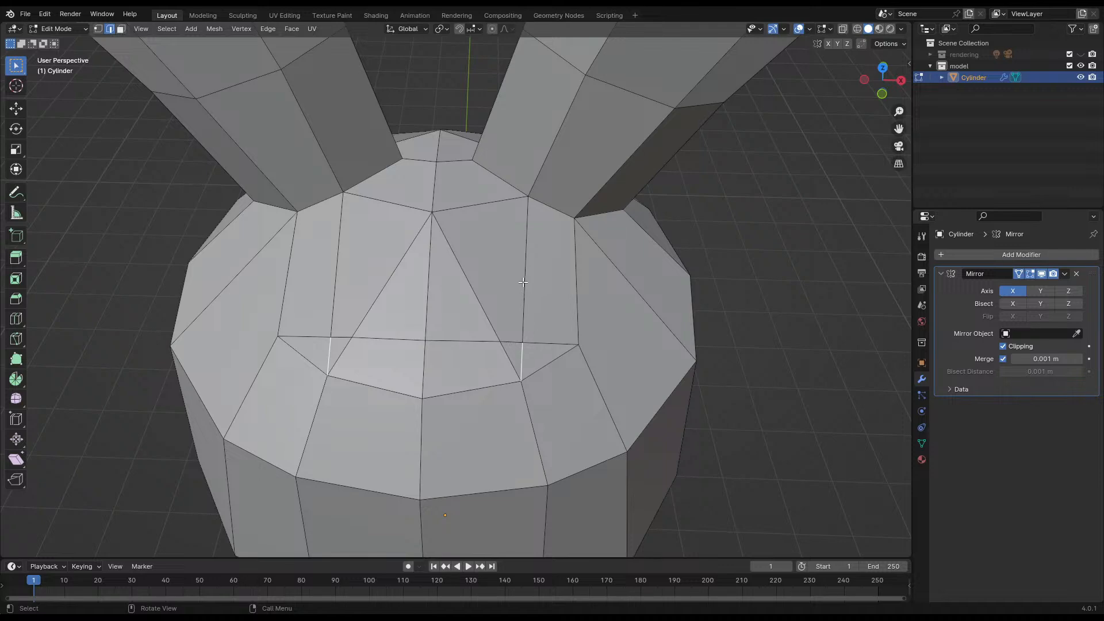
{"action": "left_click", "coordinate": [523, 282]}
{"action": "mouse_move", "coordinate": [523, 283]}
{"action": "middle_mouse_down"}
{"action": "mouse_move", "coordinate": [448, 284]}
{"action": "mouse_move", "coordinate": [552, 310]}
{"action": "mouse_move", "coordinate": [513, 281]}
{"action": "middle_mouse_up"}
{"action": "key", "text": "1"}
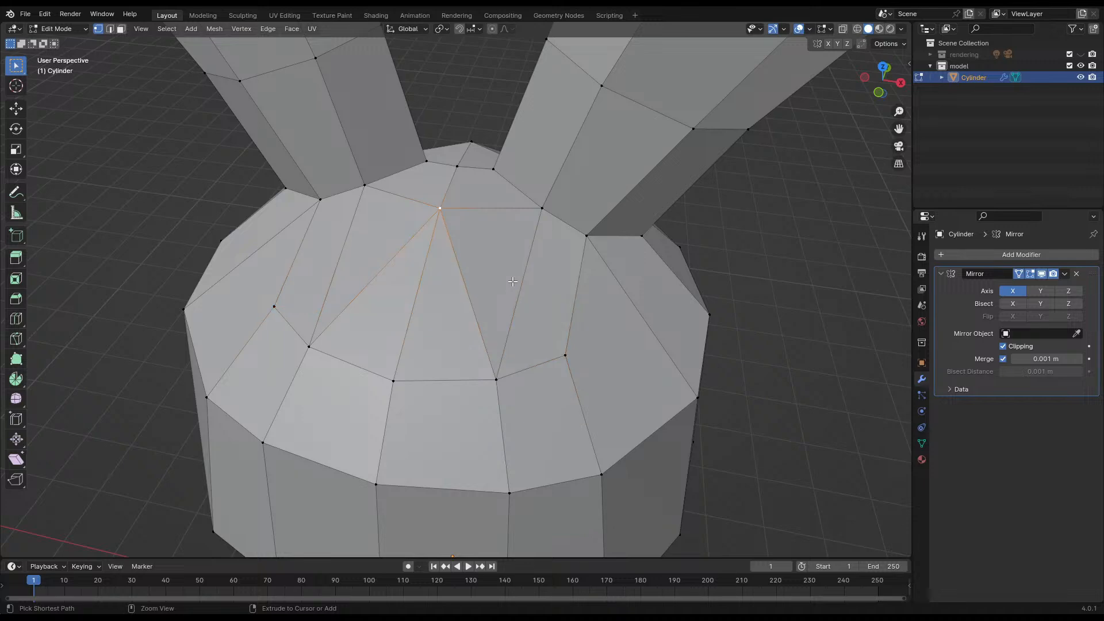
- Save the file and examine the whole rabbit from the front and side in Object Mode
{"action": "scroll", "coordinate": [513, 282], "scroll_direction": "down", "scroll_amount": 4}
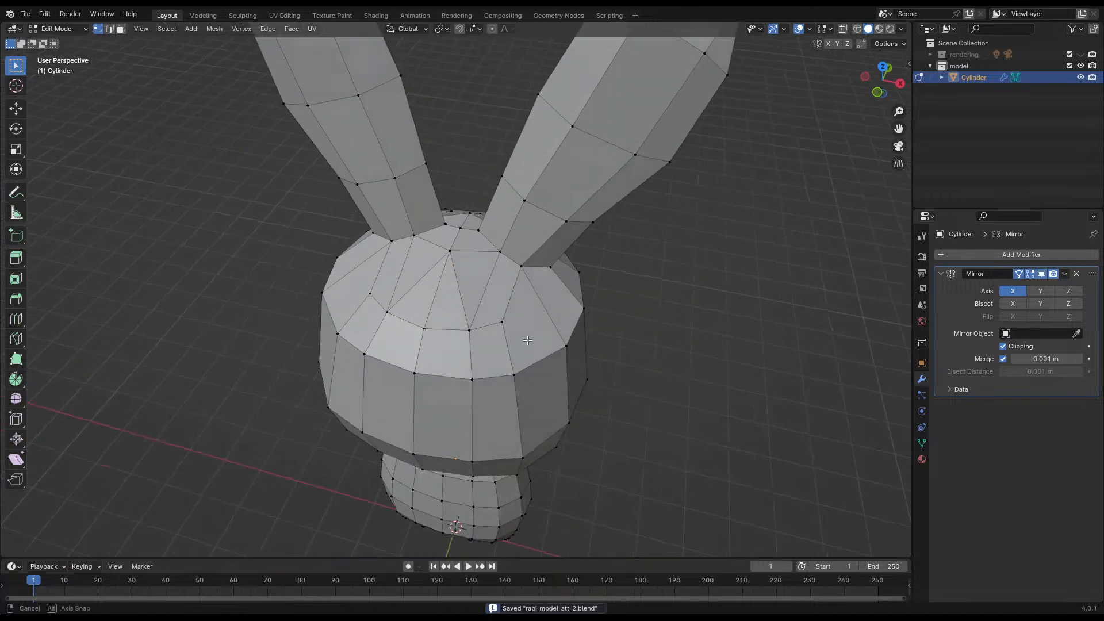
{"action": "middle_click_drag", "start_coordinate": [513, 281], "coordinate": [528, 314]}
{"action": "key", "text": "Tab"}
{"action": "left_click", "coordinate": [648, 338]}
{"action": "scroll", "coordinate": [574, 364], "scroll_direction": "down", "scroll_amount": 6}
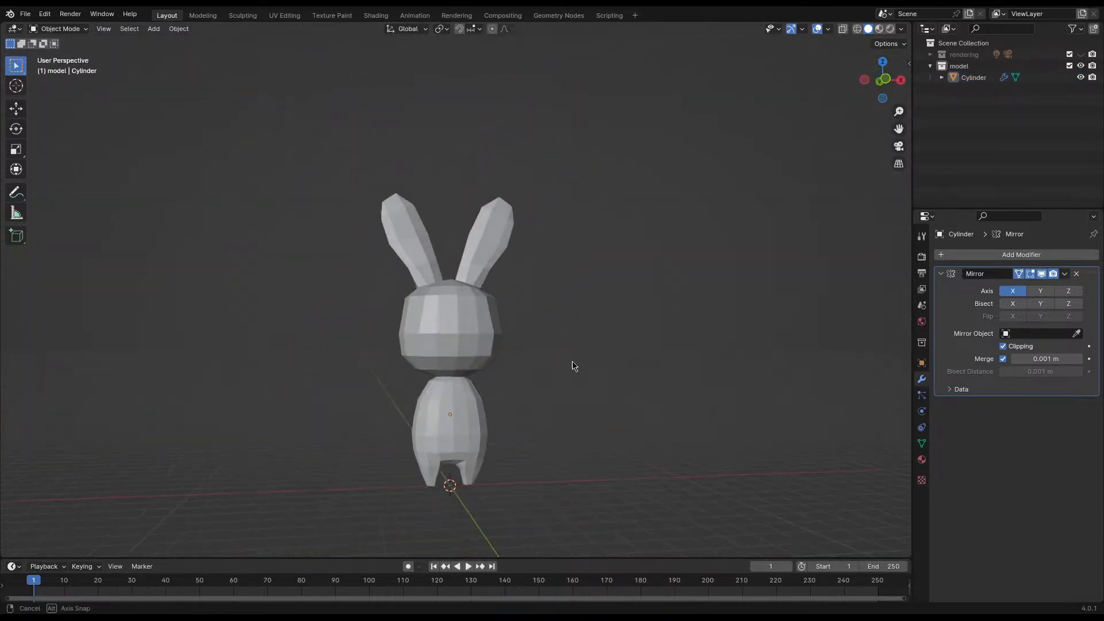
{"action": "middle_click_drag", "start_coordinate": [575, 365], "coordinate": [451, 336]}
{"action": "scroll", "coordinate": [514, 363], "scroll_direction": "up", "scroll_amount": 5}
{"action": "middle_click_drag", "start_coordinate": [514, 364], "coordinate": [444, 352]}
{"action": "scroll", "coordinate": [440, 356], "scroll_direction": "down", "scroll_amount": 4}
- Select the edge loop around the upper part of the head and shift it slightly along Y
{"action": "key", "text": "Tab"}
{"action": "left_click", "coordinate": [438, 297], "text": "alt"}
{"action": "key", "text": "g"}
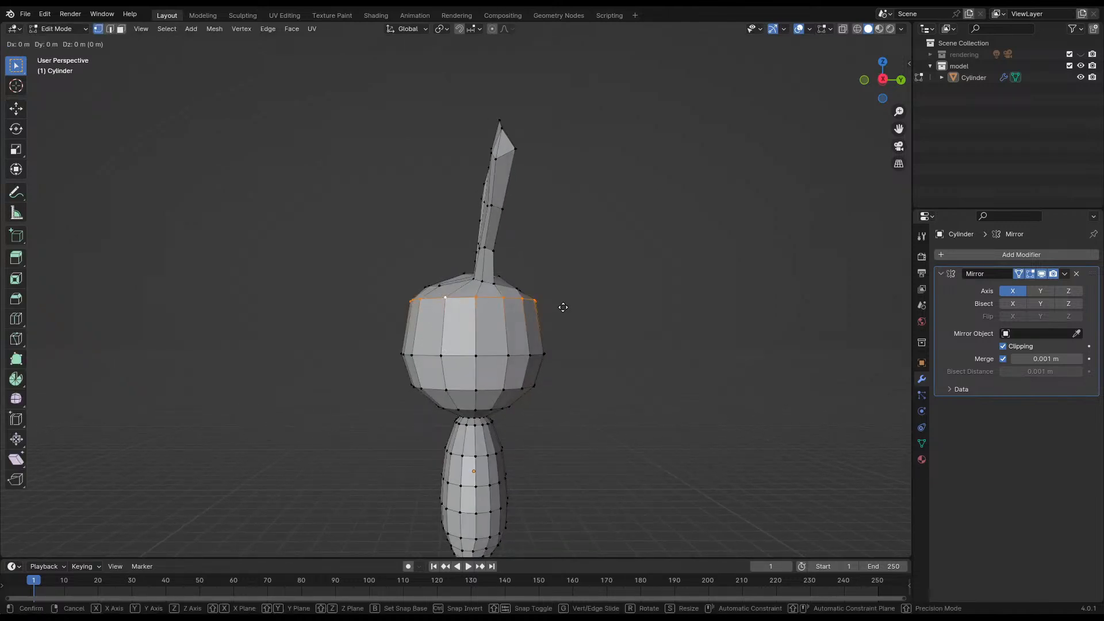
{"action": "key", "text": "y"}
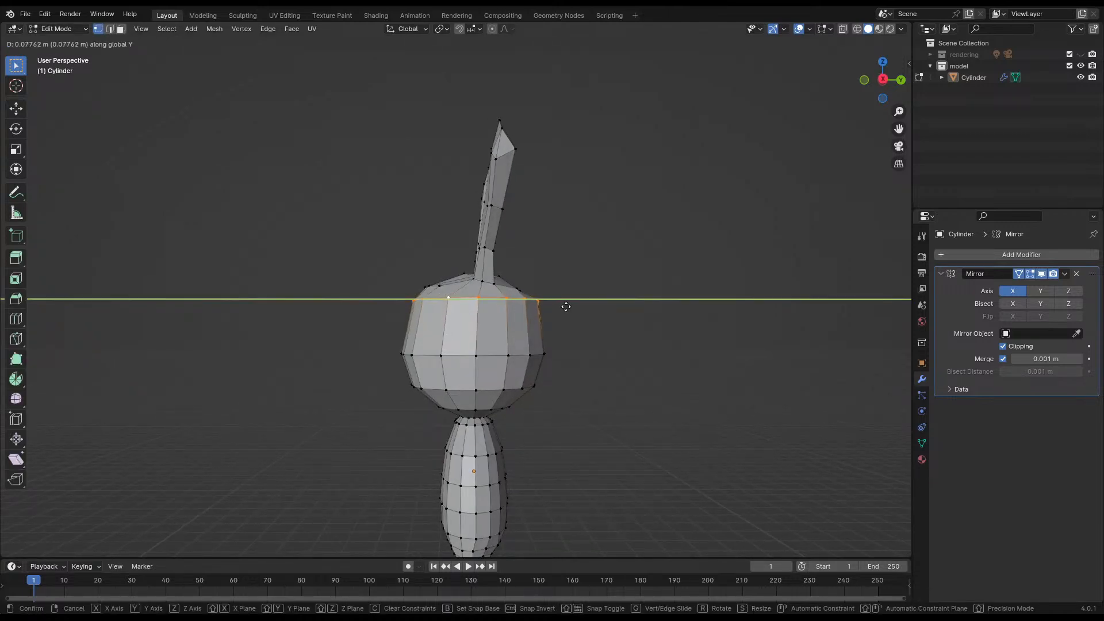
{"action": "left_click", "coordinate": [615, 295]}
- Lower the head's upper edge loop about 0.14 m along Z and scale it up slightly
{"action": "key", "text": "g"}
{"action": "key", "text": "z"}
{"action": "left_click", "coordinate": [614, 297]}
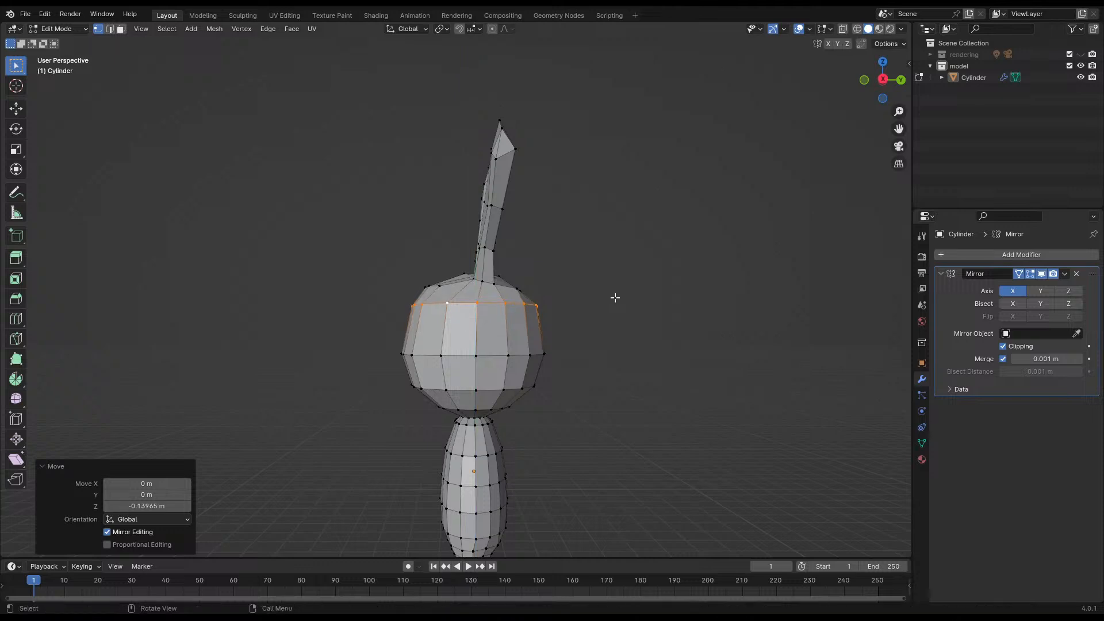
{"action": "key", "text": "s"}
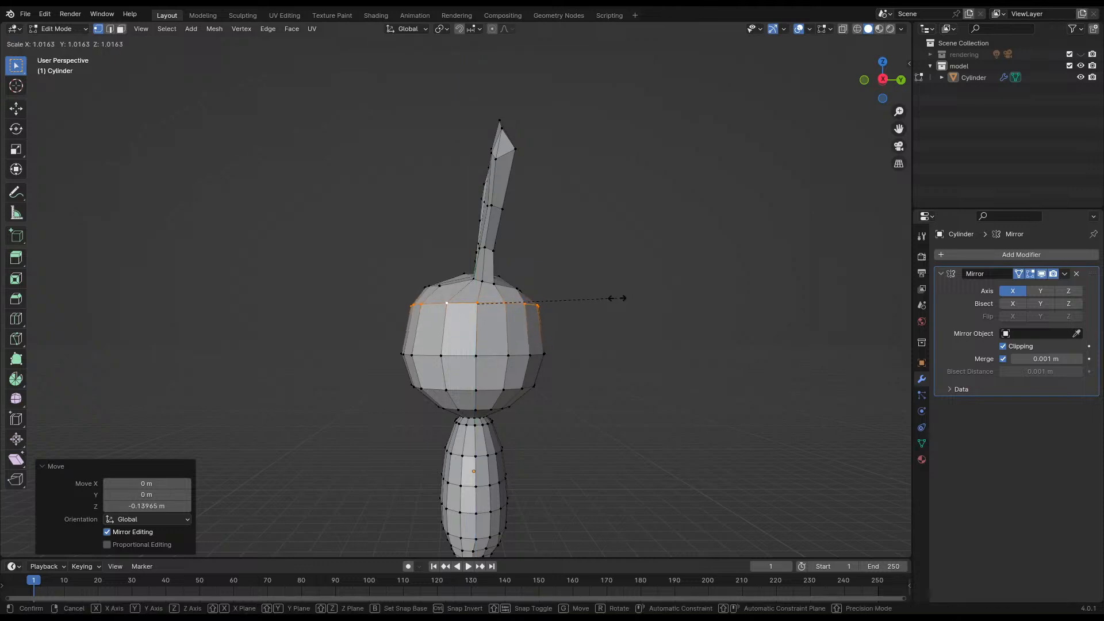
{"action": "left_click", "coordinate": [622, 298]}
- Save the file in Object Mode and examine the whole rabbit from the side and the front
{"action": "middle_click_drag", "start_coordinate": [623, 297], "coordinate": [546, 408]}
{"action": "key", "text": "Tab"}
{"action": "key", "text": "ctrl+s"}
{"action": "key", "text": "KP_3"}
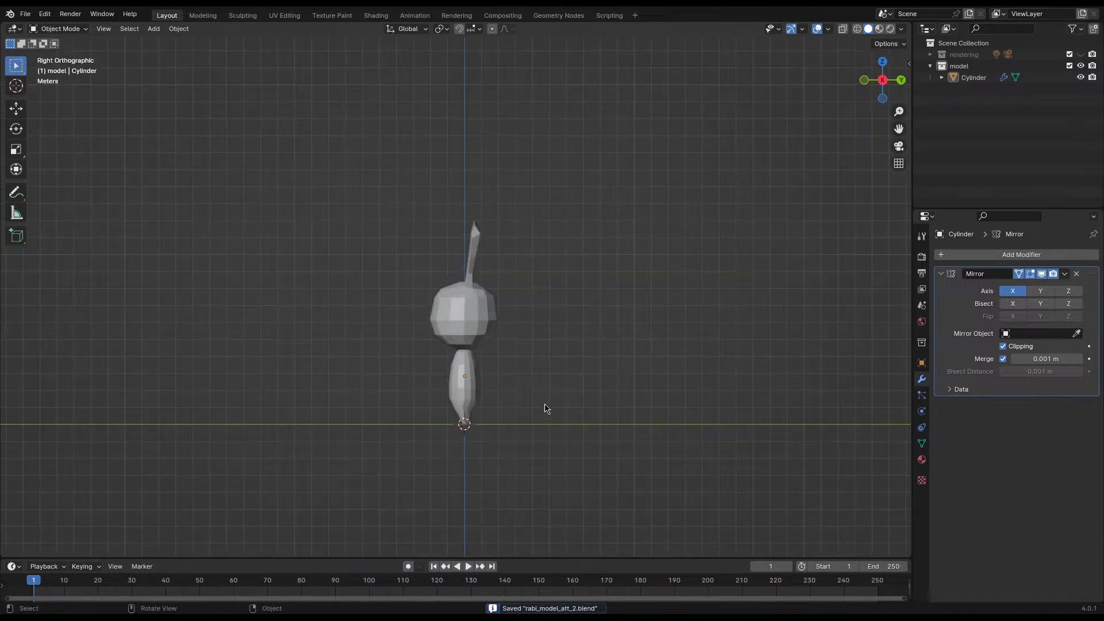
{"action": "scroll", "coordinate": [478, 381], "scroll_direction": "up", "scroll_amount": 5}
{"action": "middle_click_drag", "start_coordinate": [470, 445], "coordinate": [469, 323], "text": "shift"}
{"action": "middle_click_drag", "start_coordinate": [412, 366], "coordinate": [517, 374]}
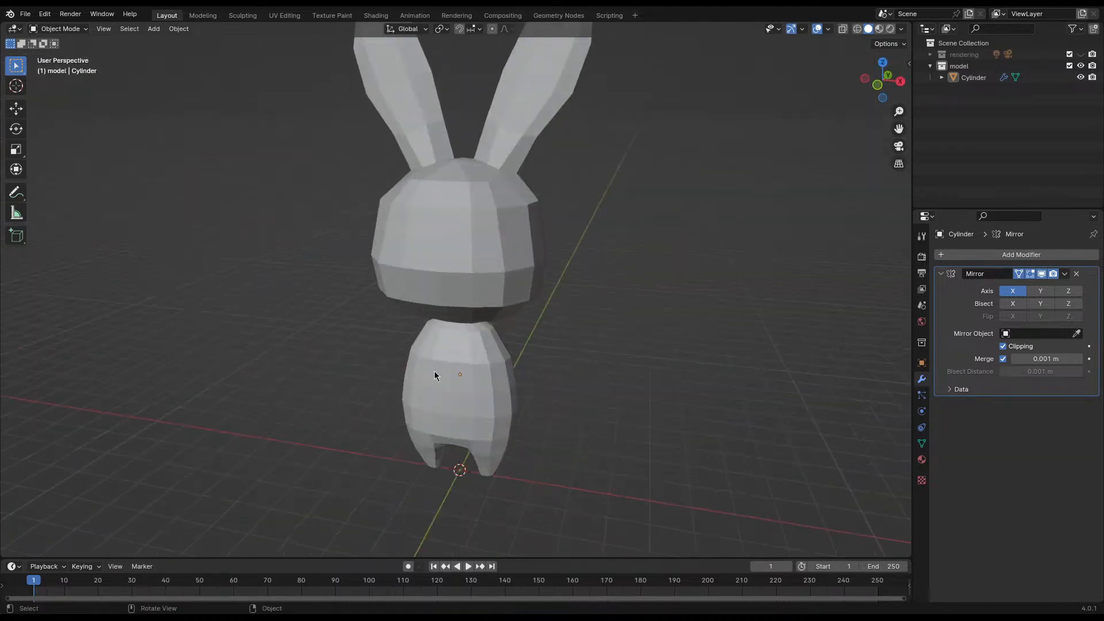
- Return to Edit Mode at the rabbit's legs and try to move a rear vertex of the foot's bottom edge
{"action": "scroll", "coordinate": [435, 371], "scroll_direction": "up", "scroll_amount": 5}
{"action": "key", "text": "Tab"}
{"action": "middle_click_drag", "start_coordinate": [435, 414], "coordinate": [546, 285]}
{"action": "scroll", "coordinate": [547, 285], "scroll_direction": "up", "scroll_amount": 5}
{"action": "key", "text": "ctrl+s"}
{"action": "middle_click_drag", "start_coordinate": [481, 308], "coordinate": [414, 344]}
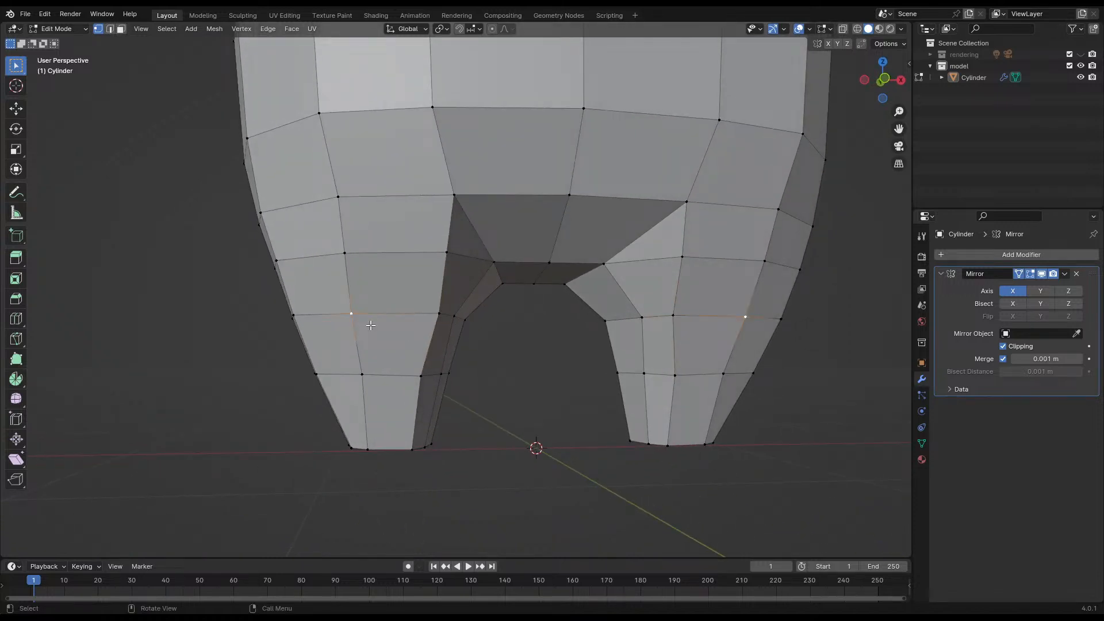
{"action": "middle_click_drag", "start_coordinate": [370, 325], "coordinate": [531, 379]}
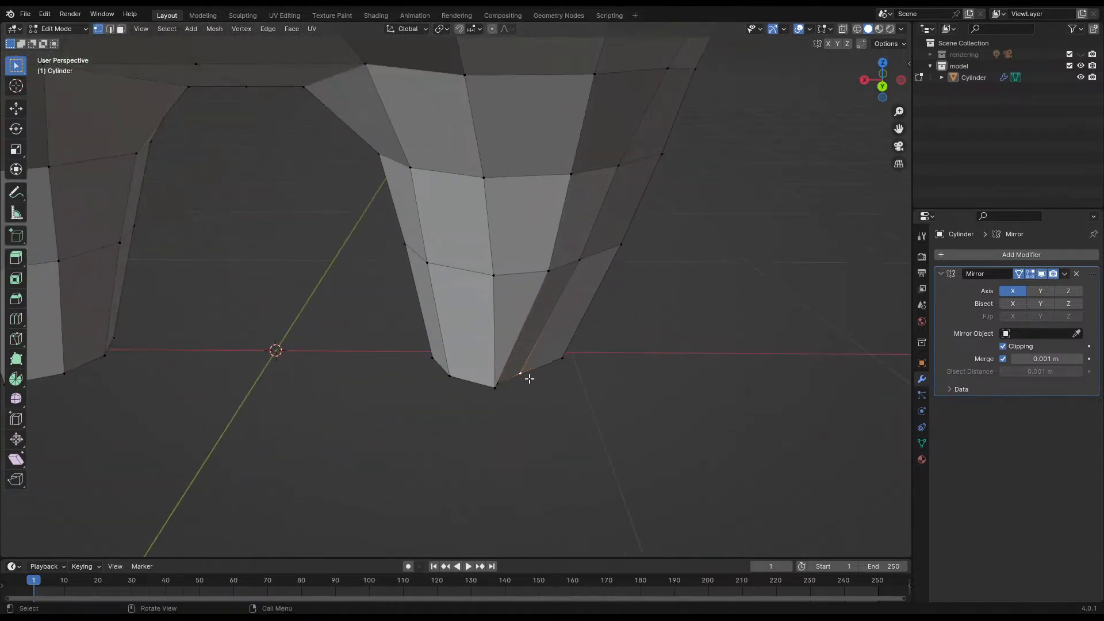
{"action": "key", "text": "g"}
{"action": "right_click", "coordinate": [544, 381]}
- Space out the vertices along the back of the foot's bottom edge, shifting one about 0.08 m along X, and save the file
{"action": "middle_click_drag", "start_coordinate": [342, 385], "coordinate": [675, 381], "text": "shift"}
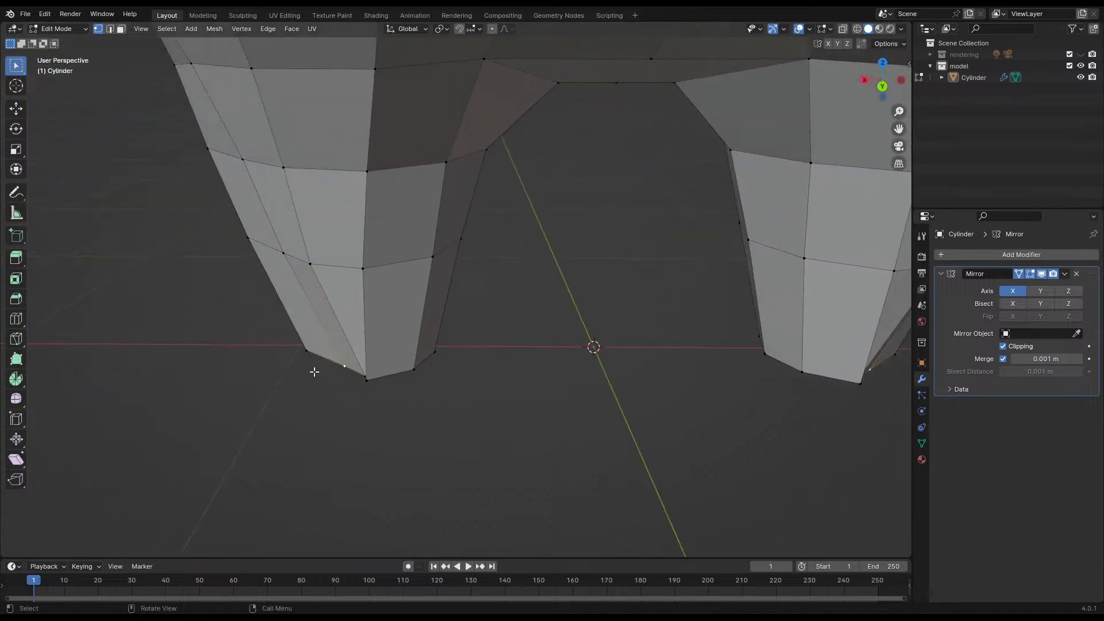
{"action": "key", "text": "g"}
{"action": "left_click", "coordinate": [321, 367]}
{"action": "left_click", "coordinate": [369, 382]}
{"action": "key", "text": "g"}
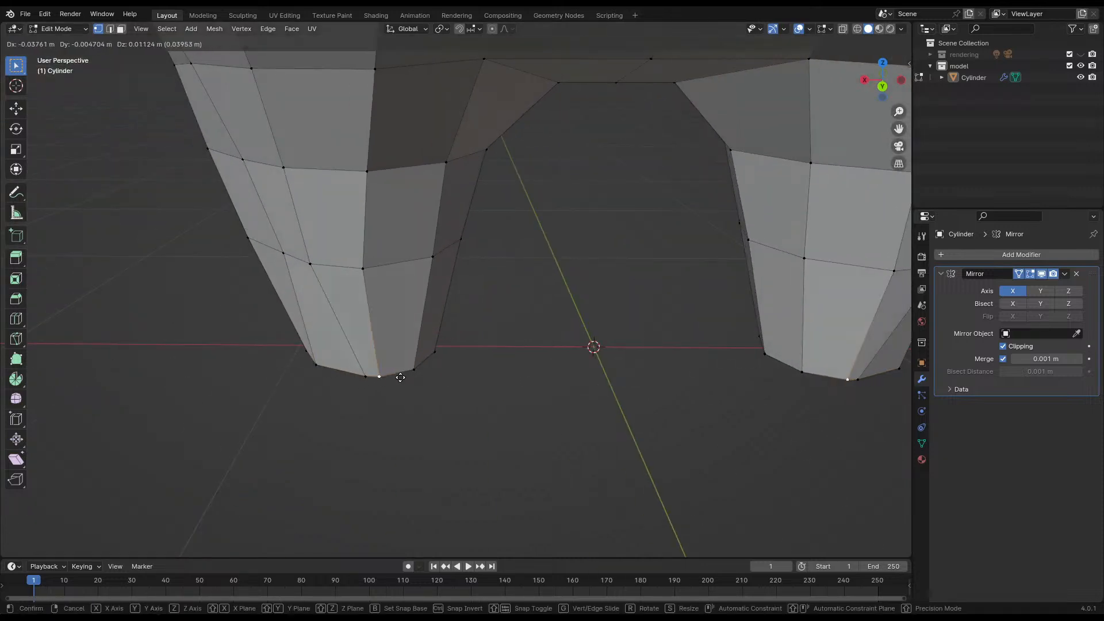
{"action": "left_click", "coordinate": [290, 399]}
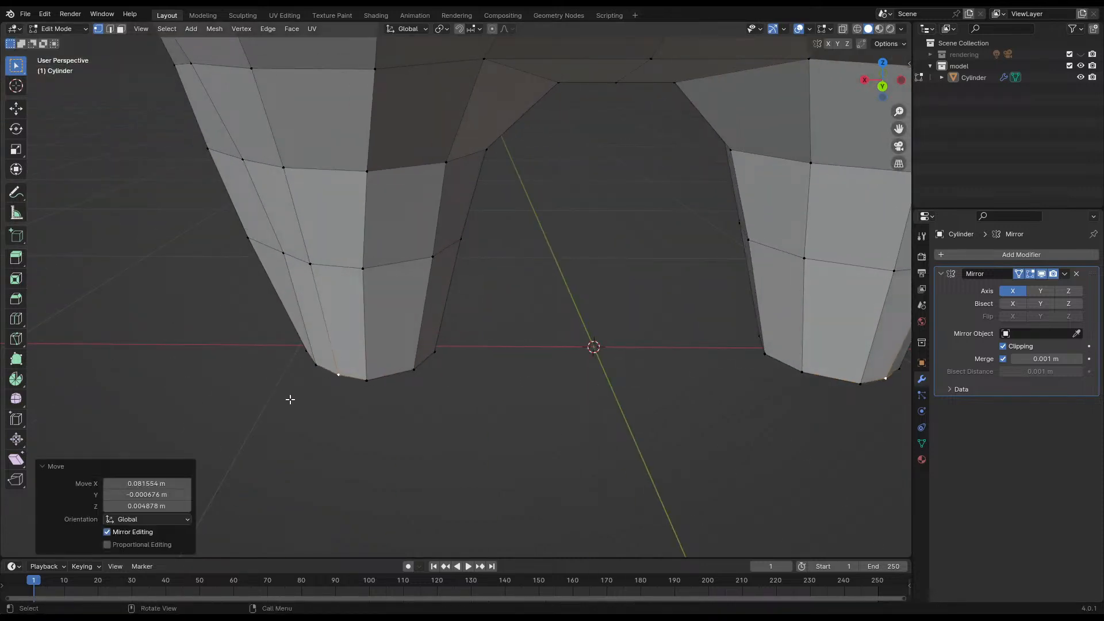
{"action": "middle_click_drag", "start_coordinate": [290, 399], "coordinate": [505, 374]}
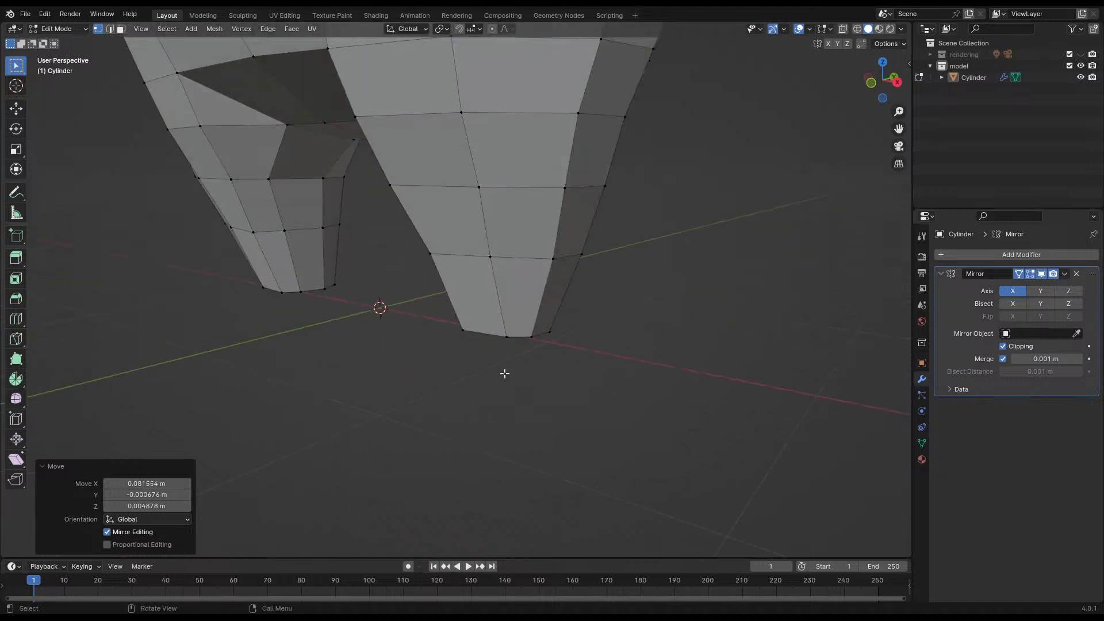
{"action": "key", "text": "ctrl+s"}
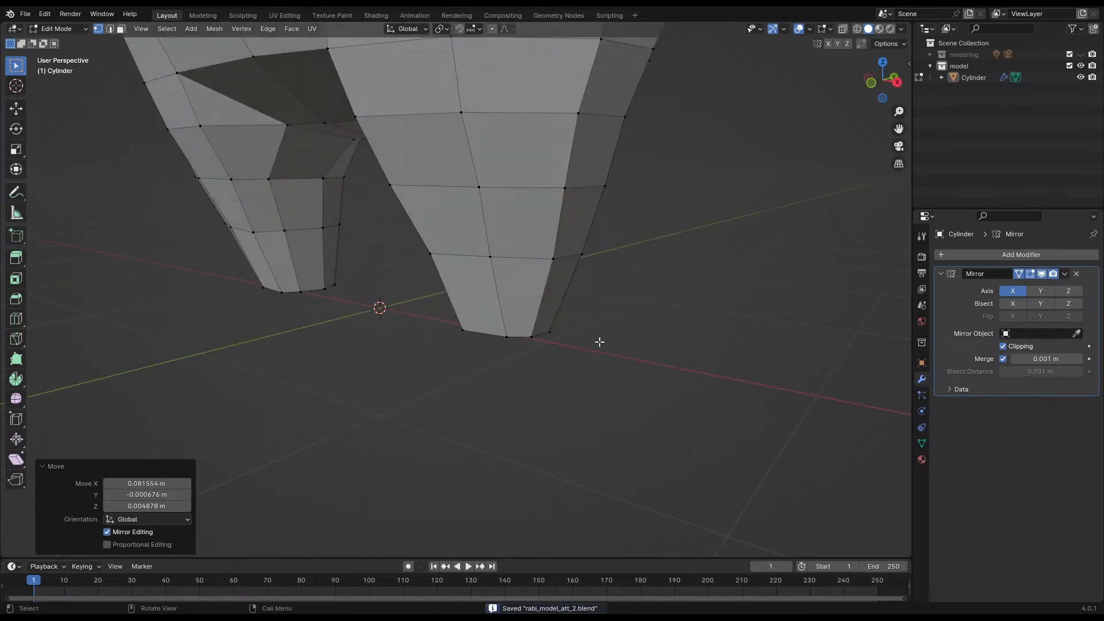
- Reposition two vertices on the outer back of the leg to even out its vertical edges
{"action": "middle_click_drag", "start_coordinate": [600, 341], "coordinate": [450, 329]}
{"action": "left_click", "coordinate": [413, 256]}
{"action": "middle_click_drag", "start_coordinate": [447, 290], "coordinate": [410, 299]}
{"action": "key", "text": "g"}
{"action": "left_click", "coordinate": [470, 294]}
{"action": "left_click", "coordinate": [357, 182]}
{"action": "key", "text": "g"}
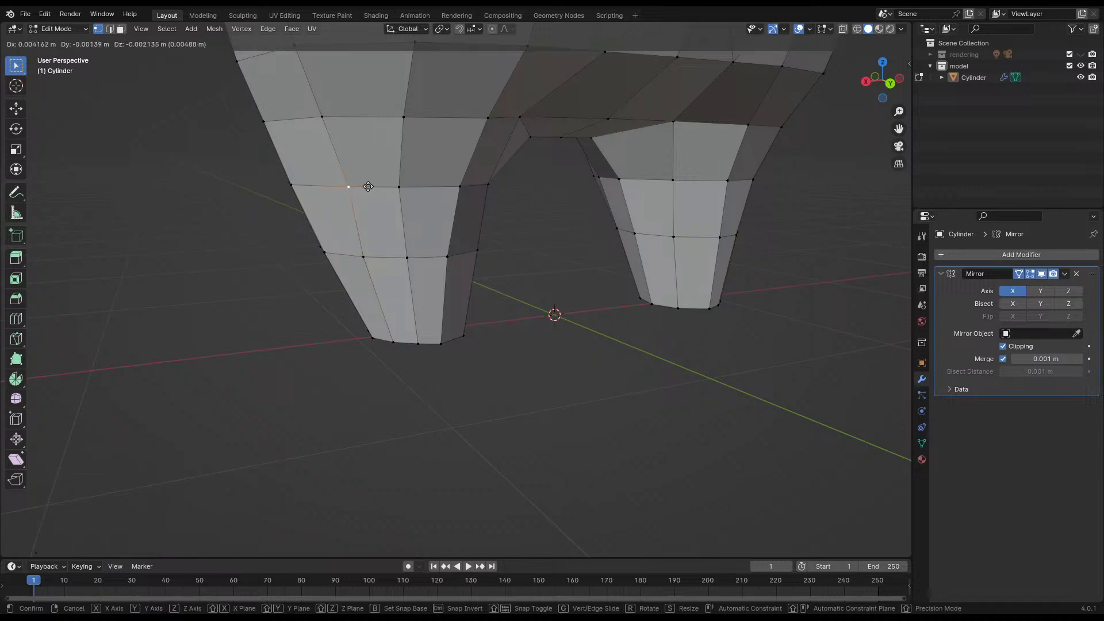
{"action": "left_click", "coordinate": [368, 189]}
- Save the file and nudge a further vertex in the leg's edge loops to smooth the leg's shape
{"action": "middle_click_drag", "start_coordinate": [446, 214], "coordinate": [416, 229]}
{"action": "key", "text": "ctrl+s"}
{"action": "key", "text": "g"}
{"action": "left_click", "coordinate": [434, 234]}
{"action": "middle_click_drag", "start_coordinate": [491, 249], "coordinate": [404, 242]}
{"action": "left_click", "coordinate": [389, 226]}
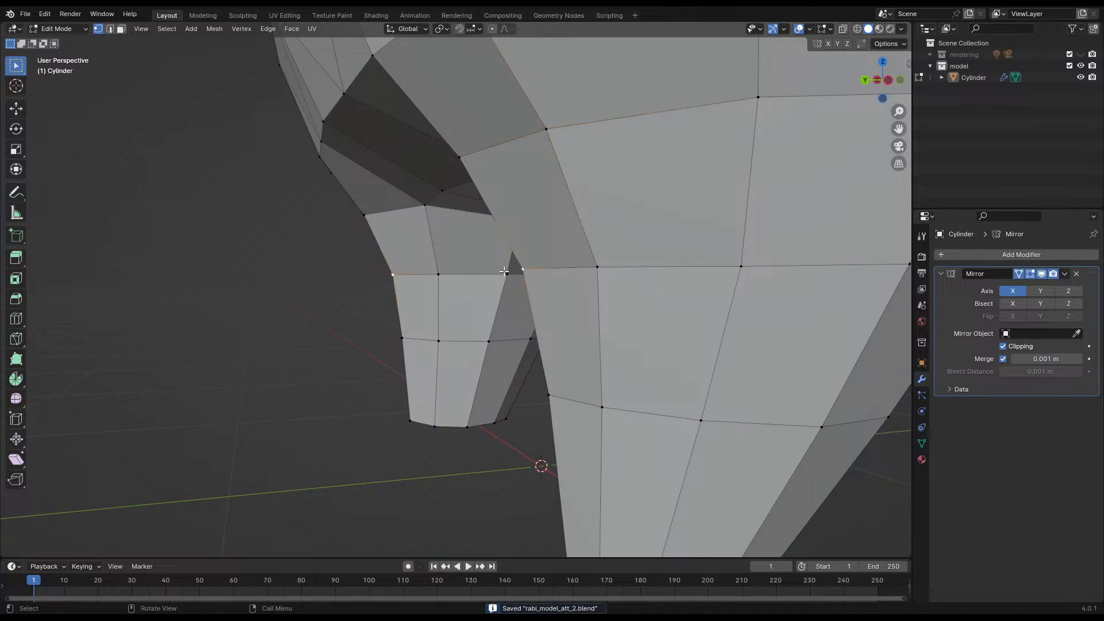
- Adjust the outer front vertices of the leg's two lower edge loops, shifting the upper one about 0.016 m outward along X
{"action": "middle_click_drag", "start_coordinate": [505, 271], "coordinate": [592, 303]}
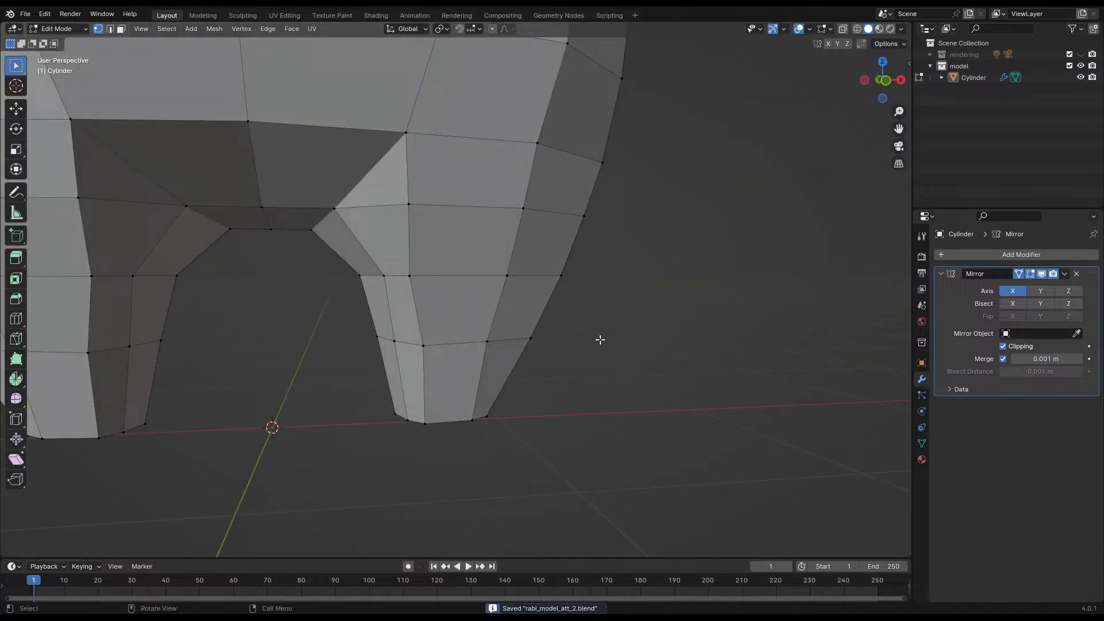
{"action": "scroll", "coordinate": [504, 329], "scroll_direction": "down", "scroll_amount": 4}
{"action": "middle_click_drag", "start_coordinate": [406, 332], "coordinate": [458, 342], "text": "shift"}
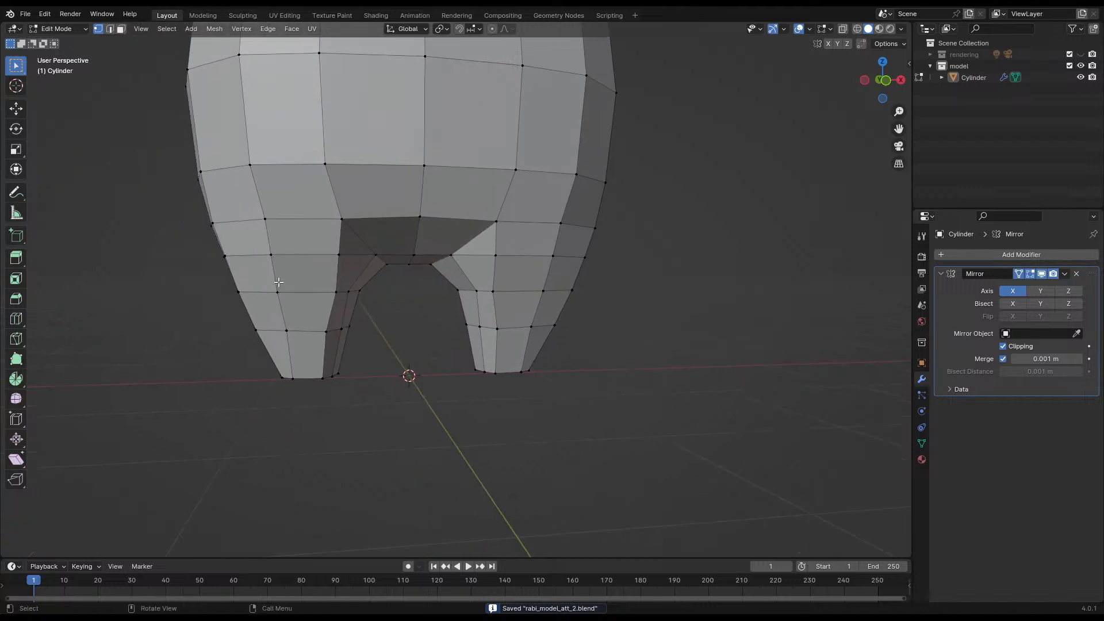
{"action": "left_click", "coordinate": [287, 338], "text": "alt"}
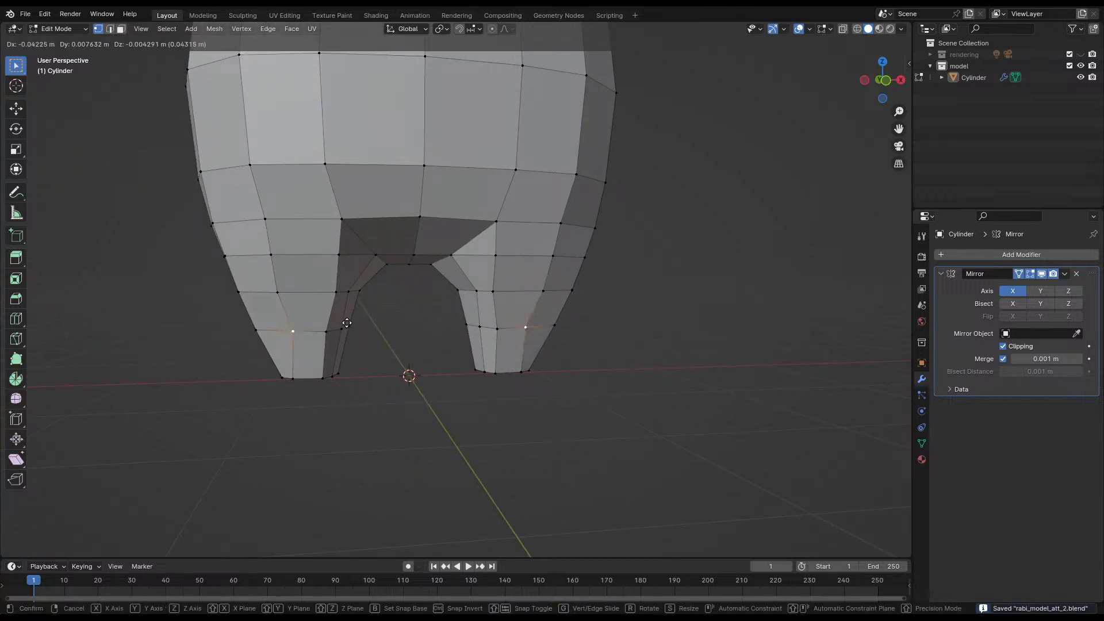
{"action": "key", "text": "g"}
{"action": "left_click", "coordinate": [560, 329]}
{"action": "left_click", "coordinate": [558, 282]}
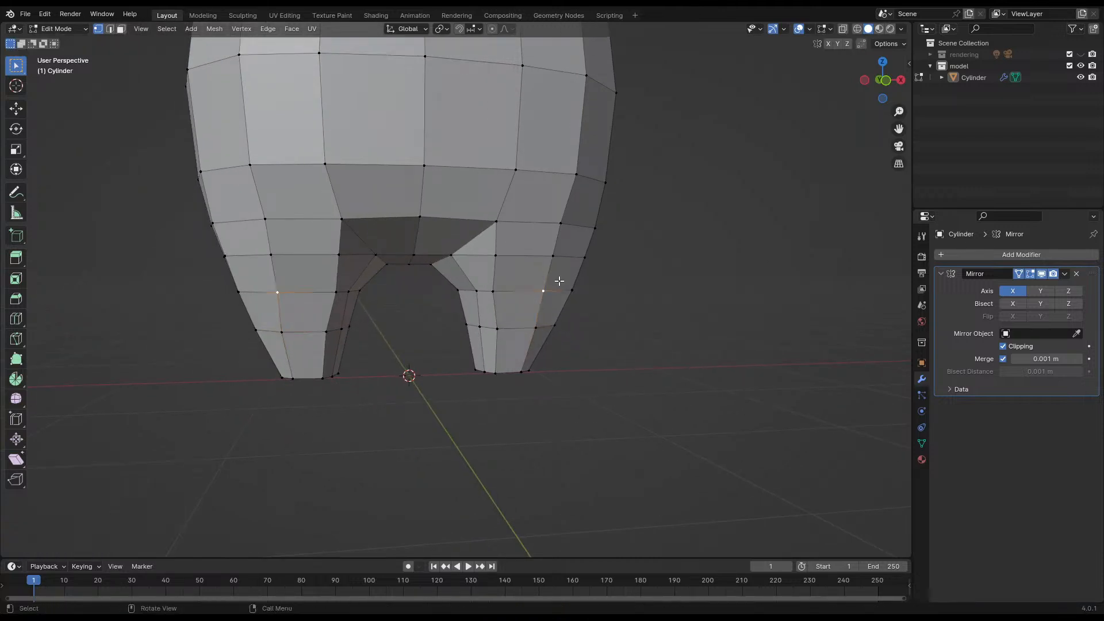
{"action": "key", "text": "g"}
{"action": "left_click", "coordinate": [561, 280]}
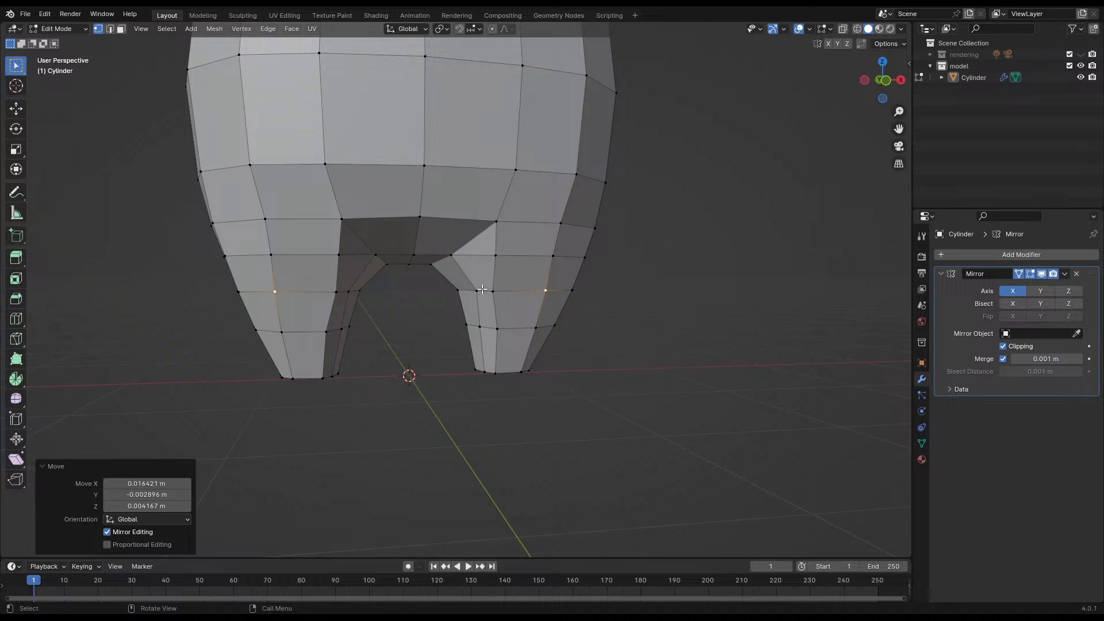
- Select the neighbouring vertices on the inner side of the leg and raise them about 0.06 m along Z
{"action": "left_click", "coordinate": [482, 289]}
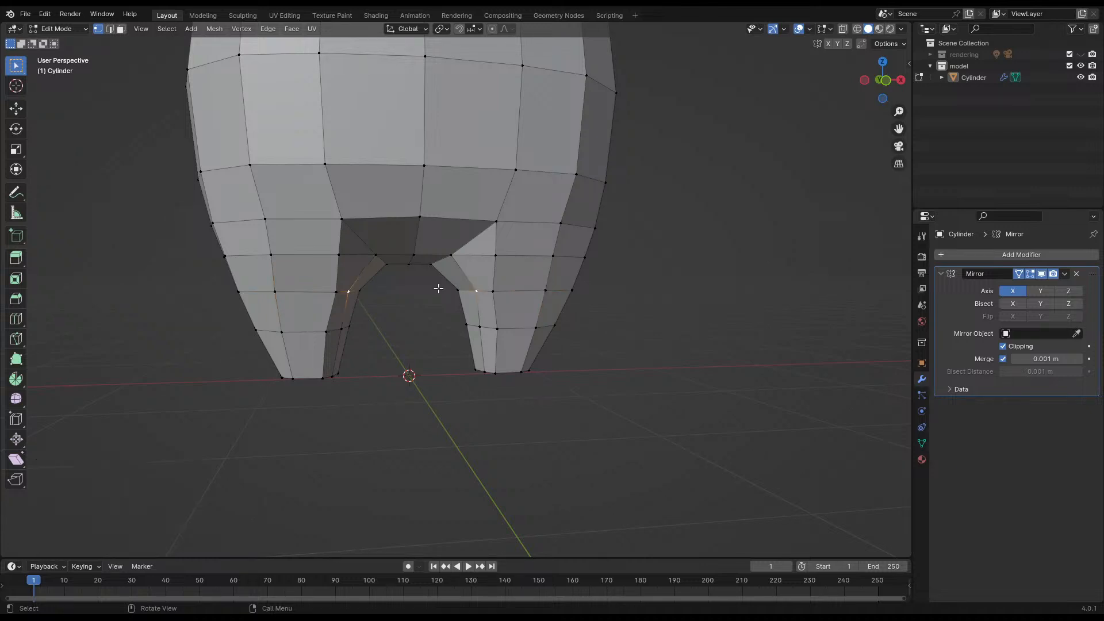
{"action": "scroll", "coordinate": [439, 288], "scroll_direction": "up", "scroll_amount": 4}
{"action": "mouse_move", "coordinate": [455, 294]}
{"action": "middle_mouse_down", "text": "shift"}
{"action": "mouse_move", "coordinate": [436, 295]}
{"action": "mouse_move", "coordinate": [477, 291]}
{"action": "mouse_move", "coordinate": [468, 303]}
{"action": "mouse_move", "coordinate": [532, 309]}
{"action": "mouse_move", "coordinate": [475, 288]}
{"action": "middle_mouse_up", "text": "shift"}
{"action": "left_click", "coordinate": [448, 293], "text": "shift"}
{"action": "key", "text": "g"}
{"action": "key", "text": "z"}
{"action": "left_click", "coordinate": [532, 291]}
- Readjust the height of the selected inner-leg vertices along Z
{"action": "scroll", "coordinate": [506, 298], "scroll_direction": "down", "scroll_amount": 2}
{"action": "scroll", "coordinate": [481, 304], "scroll_direction": "down", "scroll_amount": 3}
{"action": "key", "text": "g"}
{"action": "key", "text": "z"}
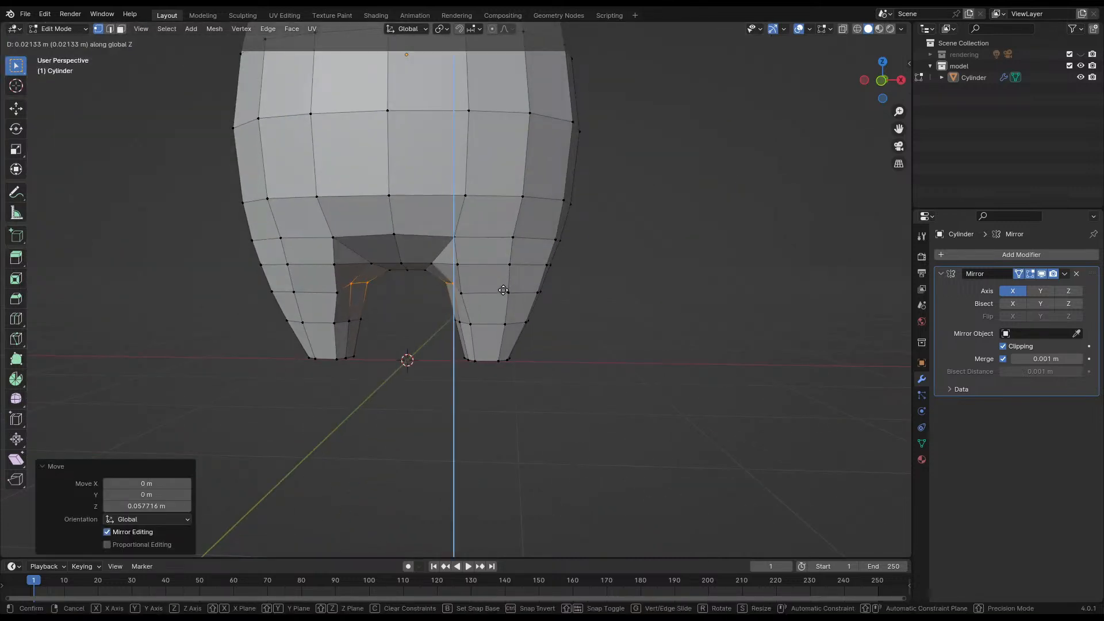
{"action": "left_click", "coordinate": [475, 286]}
- Extend the selection to the full edge loop around the upper leg and raise it along Z
{"action": "left_click", "coordinate": [478, 287]}
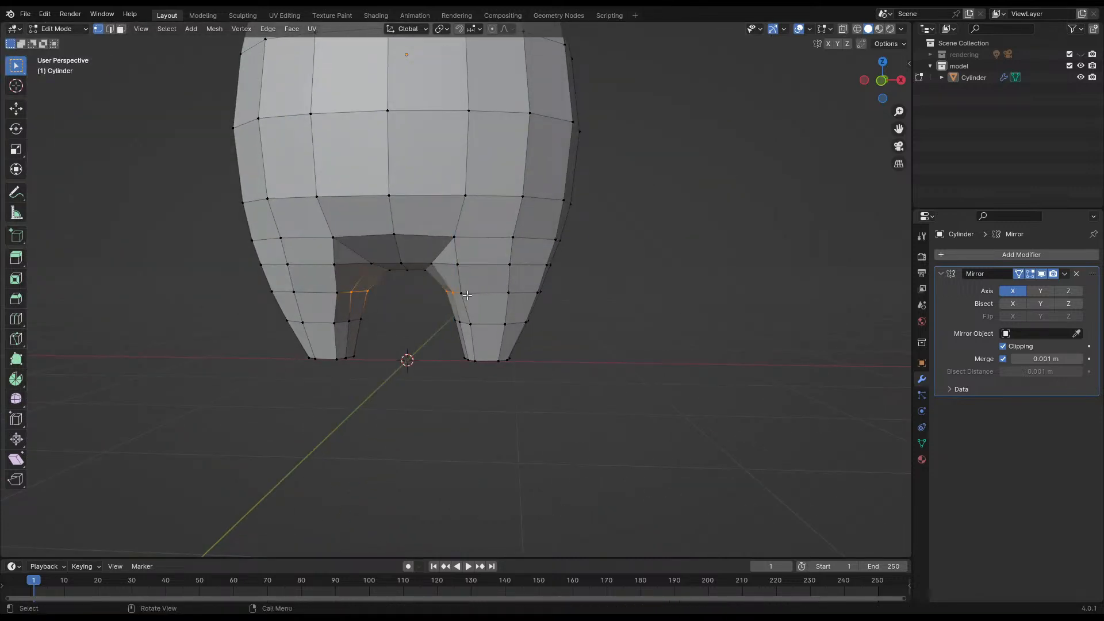
{"action": "middle_click_drag", "start_coordinate": [556, 297], "coordinate": [443, 297]}
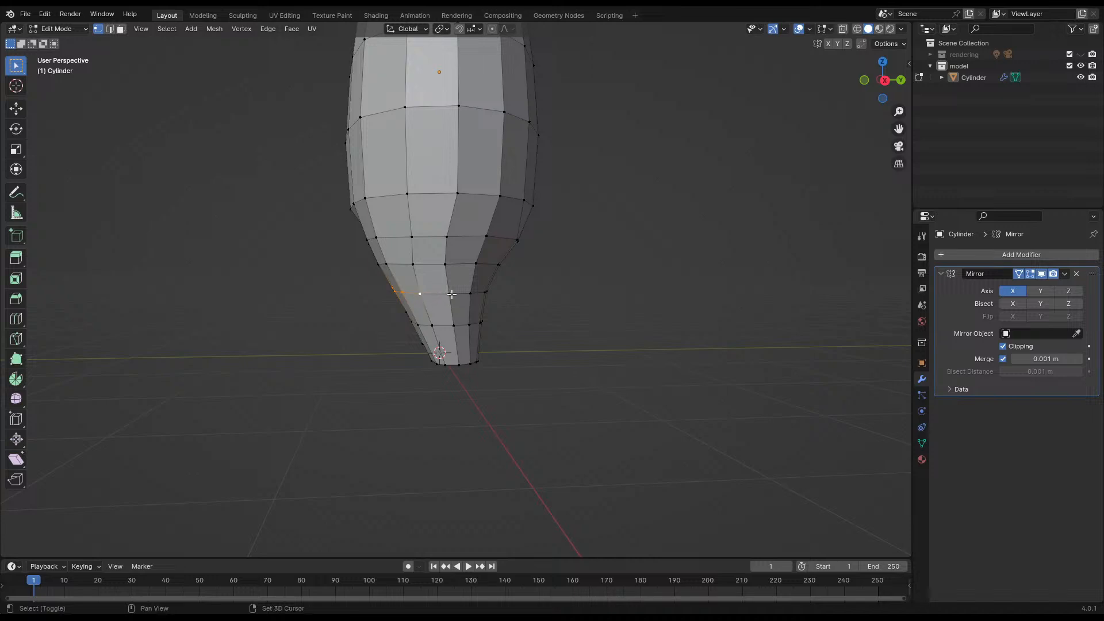
{"action": "middle_click_drag", "start_coordinate": [523, 296], "coordinate": [433, 297]}
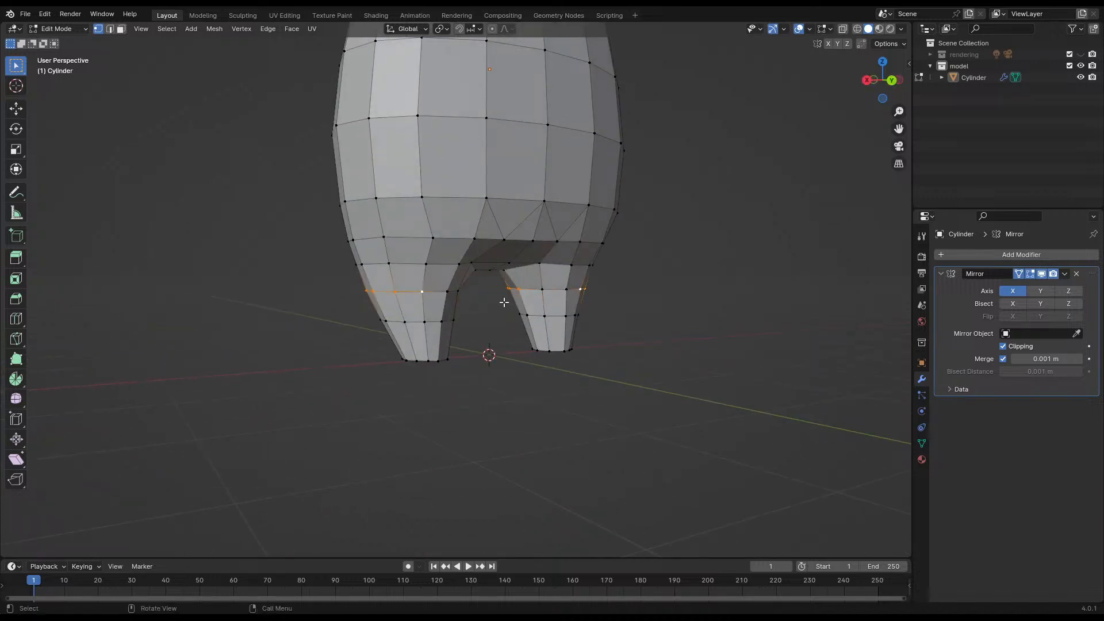
{"action": "middle_click_drag", "start_coordinate": [504, 302], "coordinate": [448, 308]}
{"action": "key", "text": "g"}
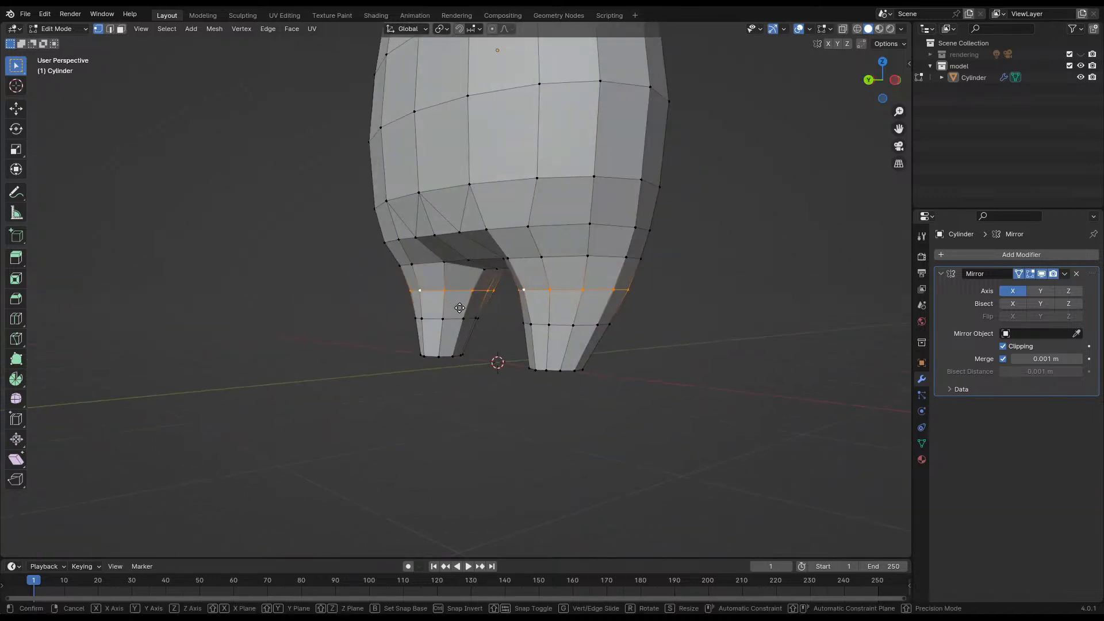
{"action": "key", "text": "z"}
{"action": "left_click", "coordinate": [595, 307]}
- Shift the upper leg loop about 0.02 m forward along Y and 0.01 m up, and save the file
{"action": "middle_click_drag", "start_coordinate": [595, 307], "coordinate": [572, 313]}
{"action": "key", "text": "g"}
{"action": "key", "text": "Escape"}
{"action": "key", "text": "g"}
{"action": "left_click", "coordinate": [551, 313]}
{"action": "key", "text": "ctrl+s"}
- Nudge the outer front vertex of the leg's lower edge loop about 0.02 m inward along X
{"action": "scroll", "coordinate": [572, 313], "scroll_direction": "down", "scroll_amount": 4}
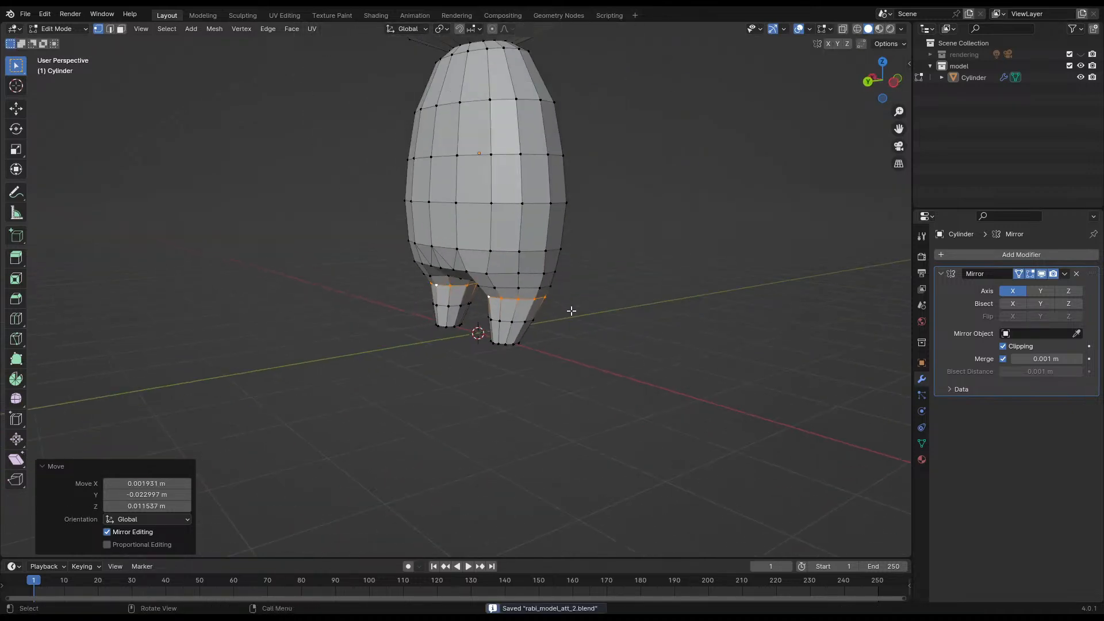
{"action": "left_click", "coordinate": [472, 269]}
{"action": "scroll", "coordinate": [471, 281], "scroll_direction": "up", "scroll_amount": 6}
{"action": "middle_click_drag", "start_coordinate": [473, 293], "coordinate": [589, 293]}
{"action": "middle_click_drag", "start_coordinate": [708, 296], "coordinate": [489, 322]}
{"action": "scroll", "coordinate": [476, 298], "scroll_direction": "down", "scroll_amount": 3}
{"action": "scroll", "coordinate": [517, 333], "scroll_direction": "up", "scroll_amount": 5}
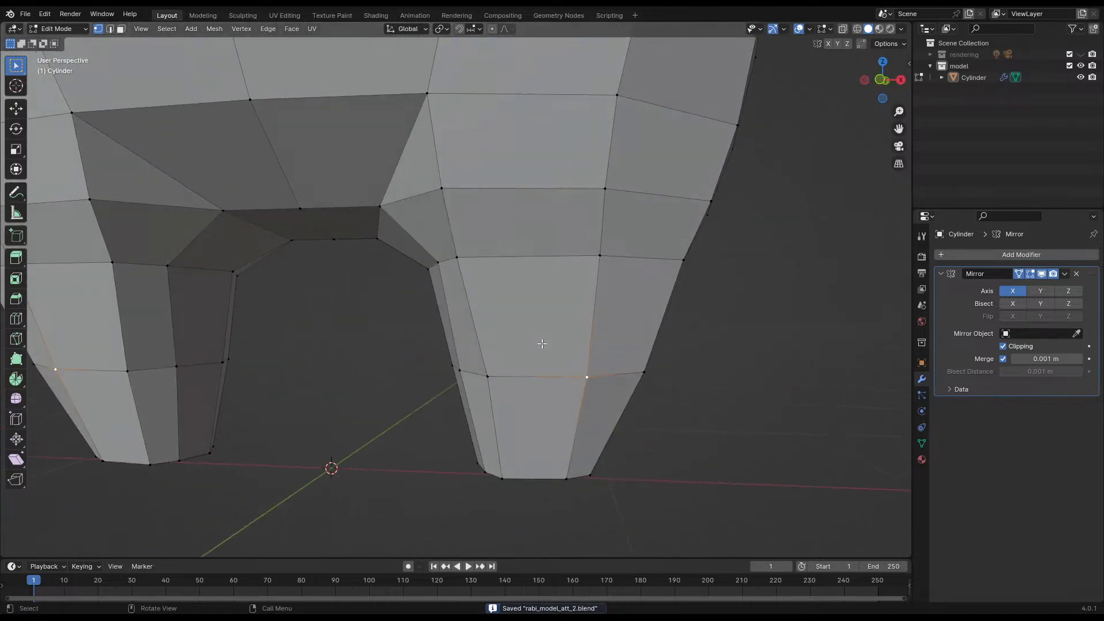
{"action": "key", "text": "g"}
{"action": "left_click", "coordinate": [636, 370]}
- Move the inner front vertex of the leg's lower loop about 0.03 m inward and 0.01 m up, and save the file
{"action": "middle_click_drag", "start_coordinate": [671, 382], "coordinate": [606, 380]}
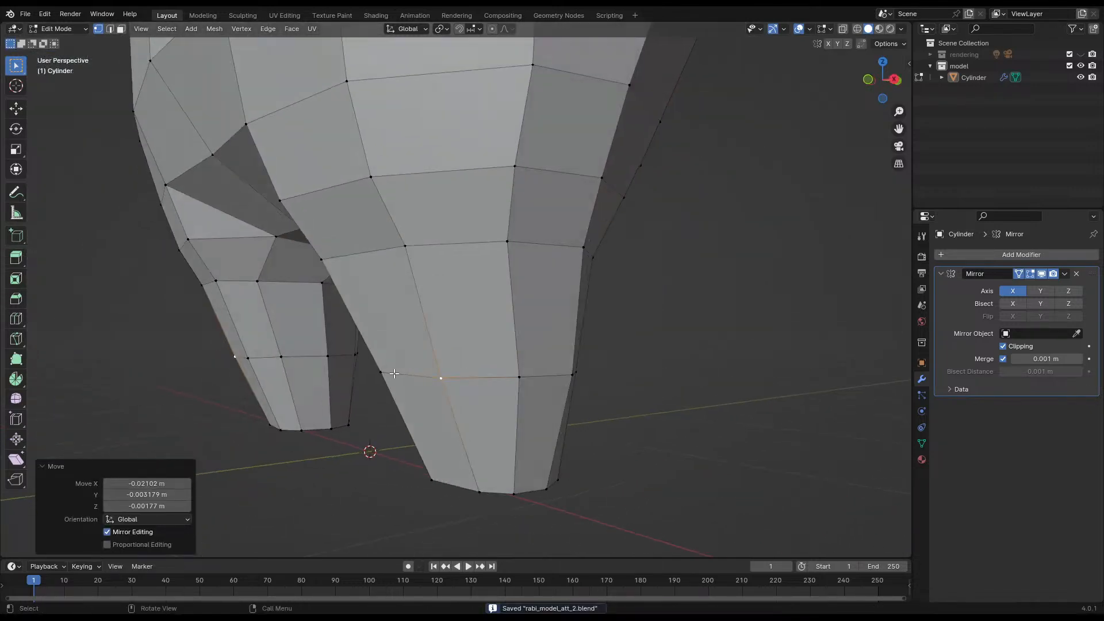
{"action": "middle_click_drag", "start_coordinate": [394, 373], "coordinate": [476, 378]}
{"action": "key", "text": "g"}
{"action": "left_click", "coordinate": [541, 386]}
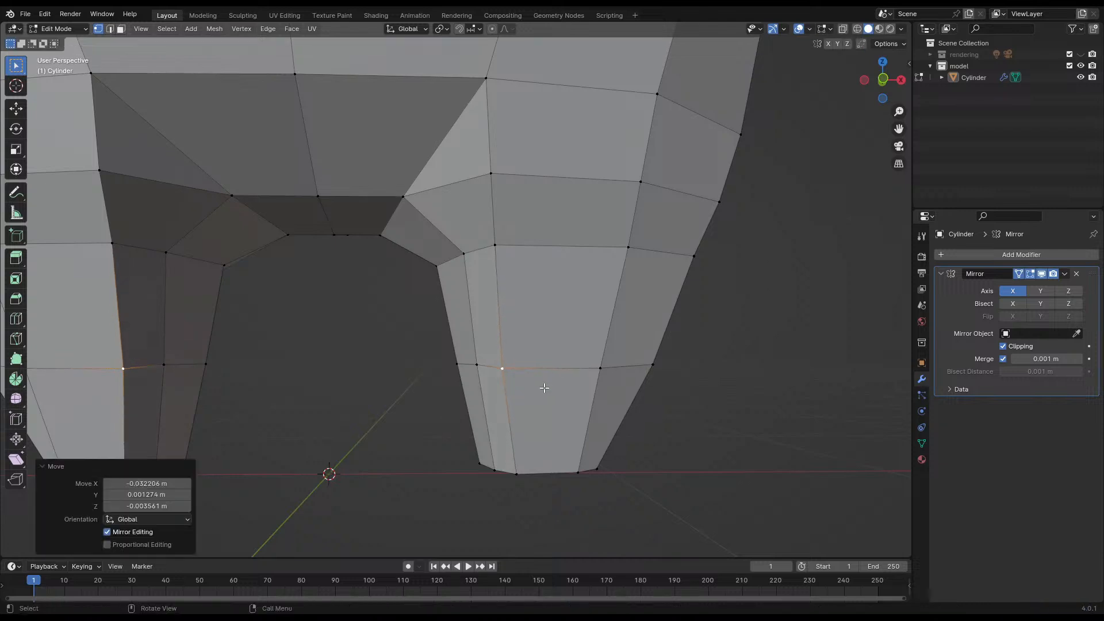
{"action": "key", "text": "g"}
{"action": "left_click", "coordinate": [512, 369]}
{"action": "key", "text": "ctrl+s"}
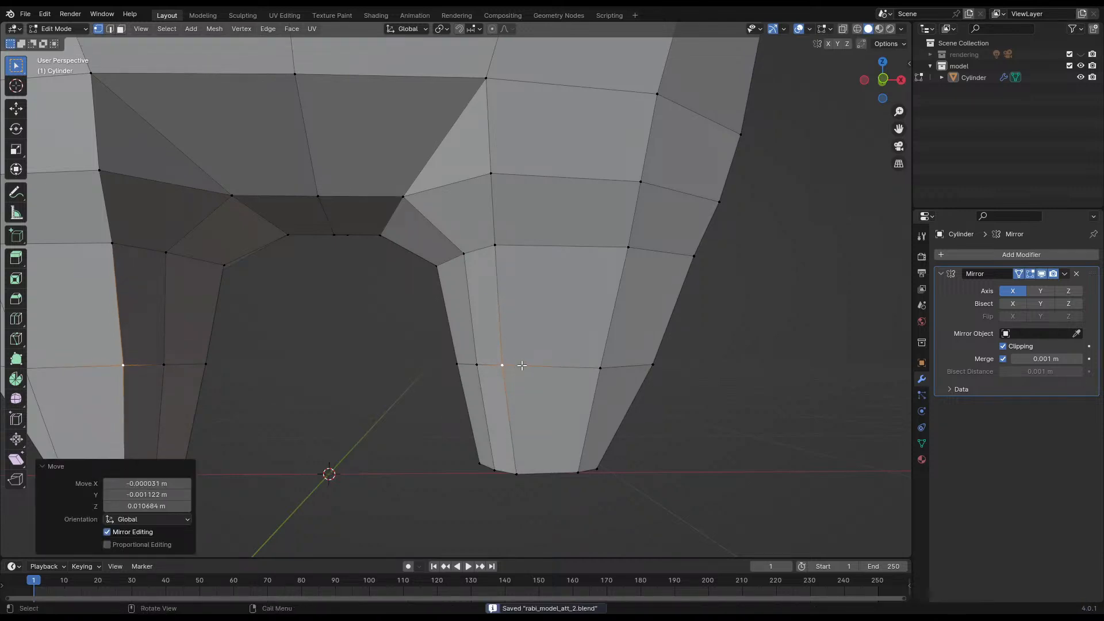
- Move the two vertices on the leg's inner front edge about 0.03 m outward along X and save the file
{"action": "middle_click_drag", "start_coordinate": [511, 370], "coordinate": [457, 368]}
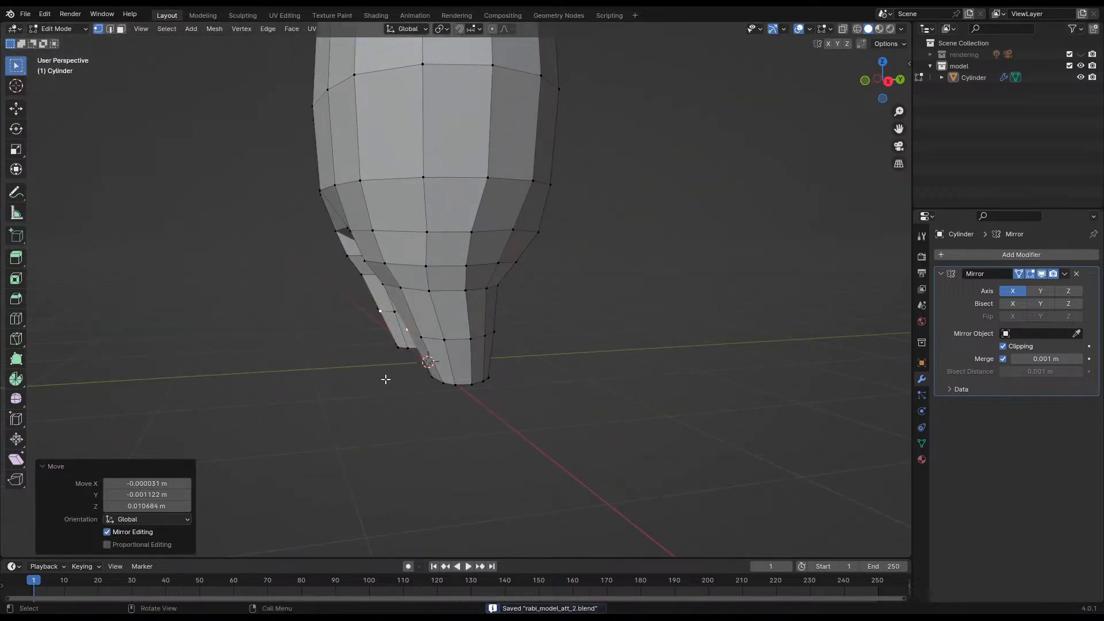
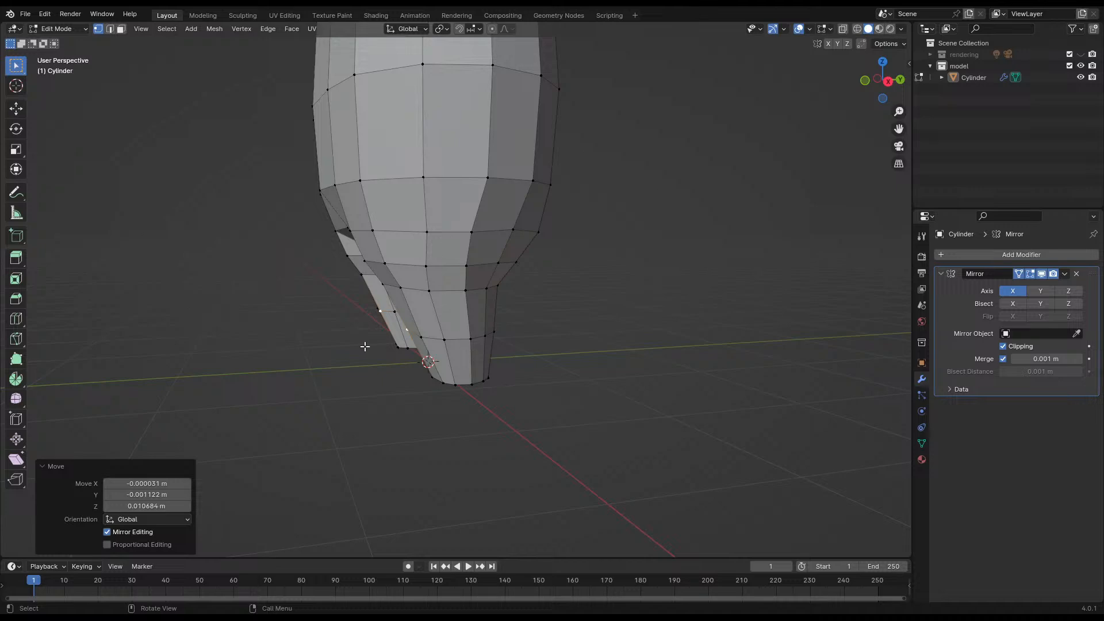
{"action": "middle_click_drag", "start_coordinate": [364, 346], "coordinate": [450, 345]}
{"action": "key", "text": "ctrl+s"}
{"action": "middle_click_drag", "start_coordinate": [545, 335], "coordinate": [489, 339]}
{"action": "middle_click_drag", "start_coordinate": [456, 306], "coordinate": [535, 282]}
{"action": "left_click", "coordinate": [496, 401], "text": "shift"}
{"action": "key", "text": "g"}
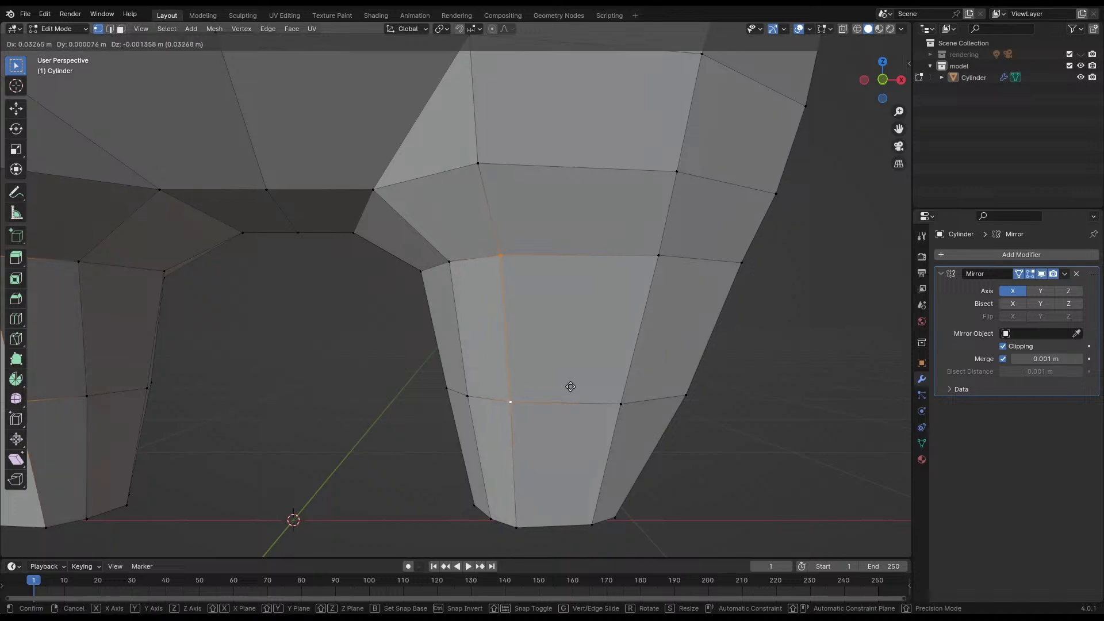
{"action": "left_click", "coordinate": [570, 385]}
{"action": "middle_click_drag", "start_coordinate": [569, 385], "coordinate": [565, 303]}
{"action": "key", "text": "ctrl+s"}
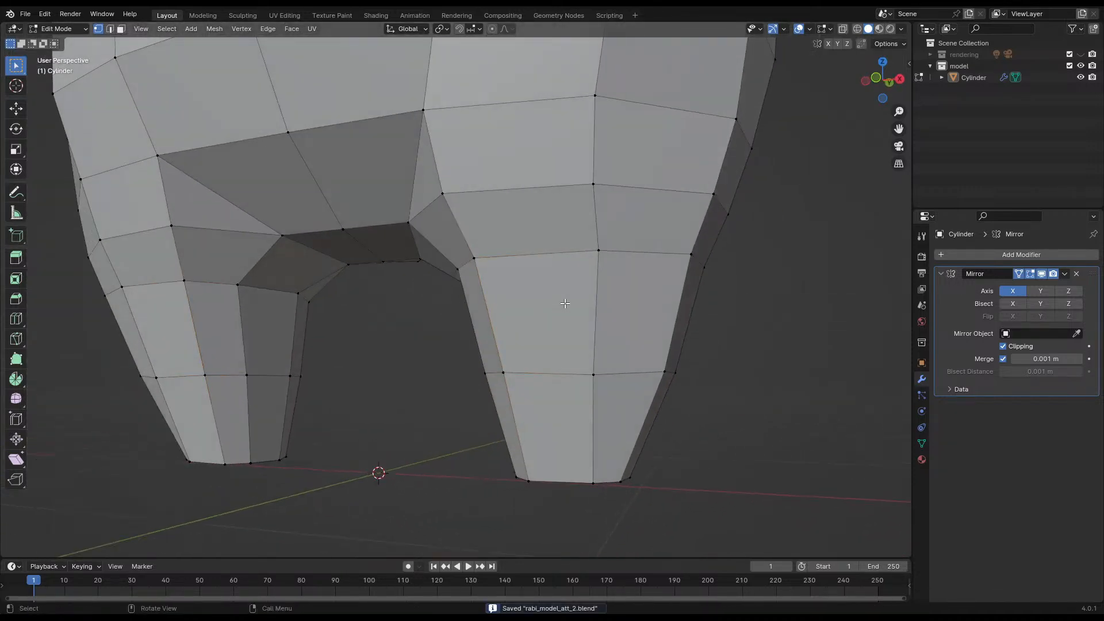
- Knife-cut two crossing diagonals between opposite corners of the large quad on the leg's front
{"action": "key", "text": "k"}
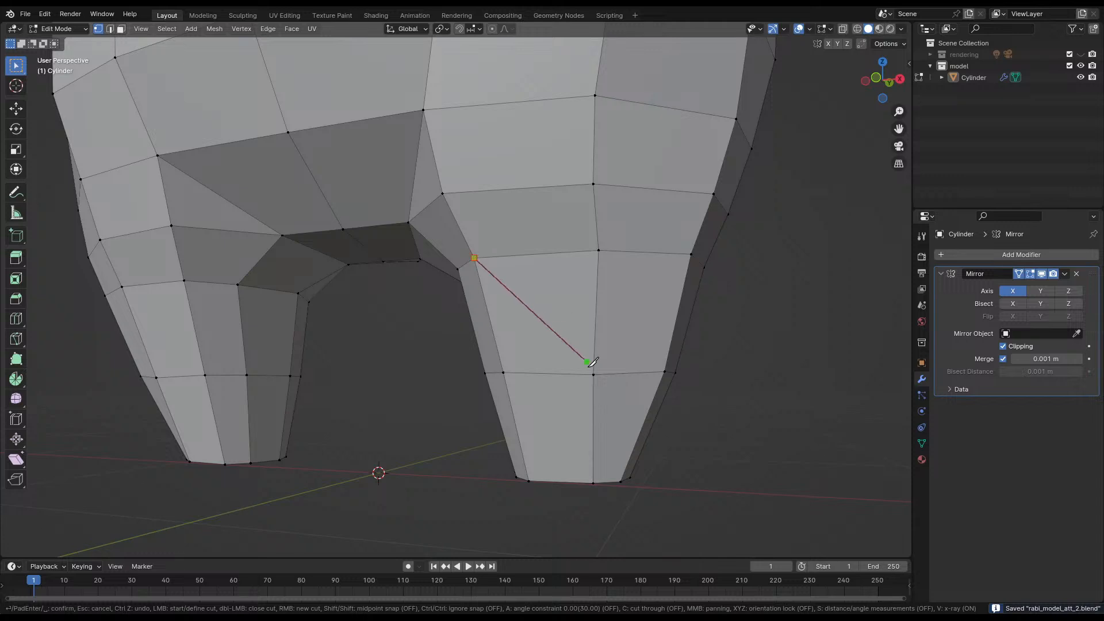
{"action": "left_click", "coordinate": [593, 374]}
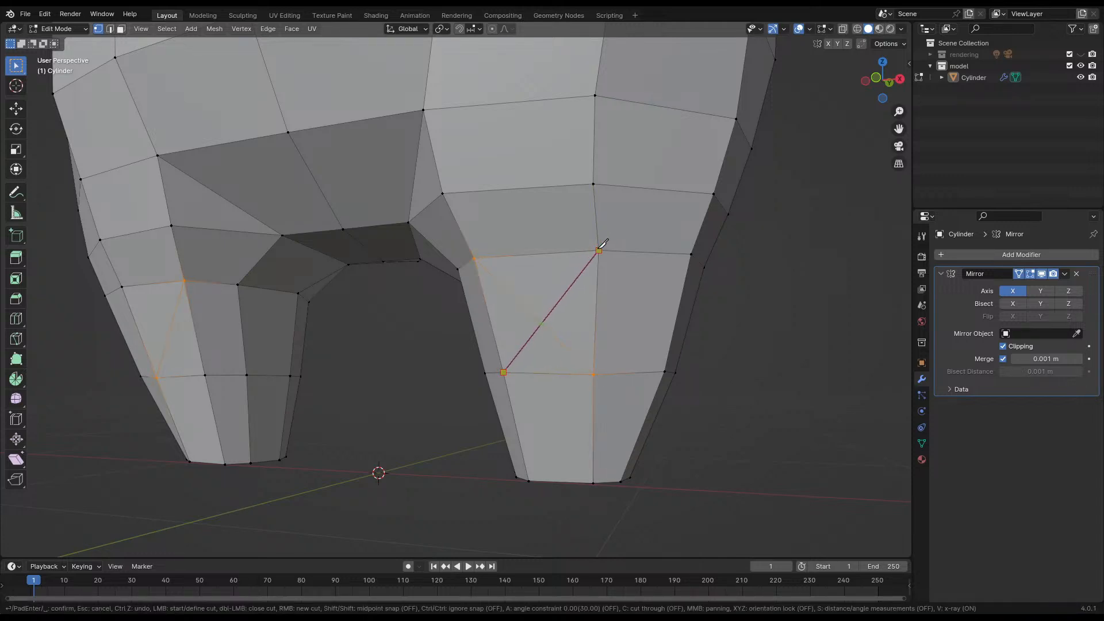
{"action": "left_click", "coordinate": [599, 250]}
{"action": "key", "text": "Return"}
- Pull the vertex where the diagonals cross on the leg's front about 0.04 m forward along Y
{"action": "left_click", "coordinate": [558, 317]}
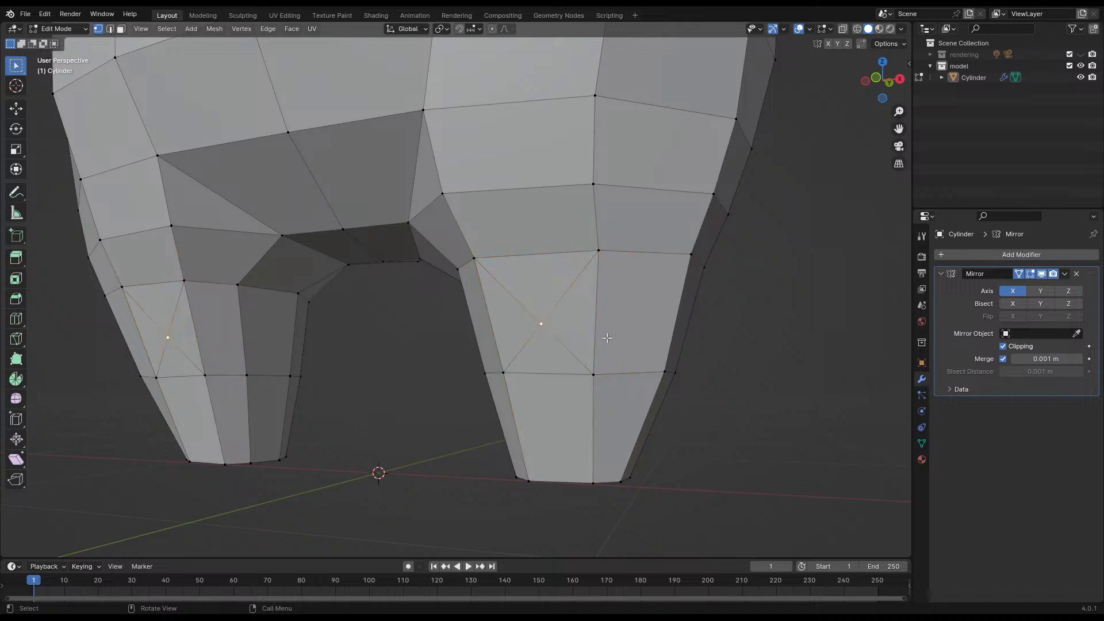
{"action": "middle_click_drag", "start_coordinate": [607, 338], "coordinate": [520, 340]}
{"action": "key", "text": "g"}
{"action": "left_click", "coordinate": [600, 328]}
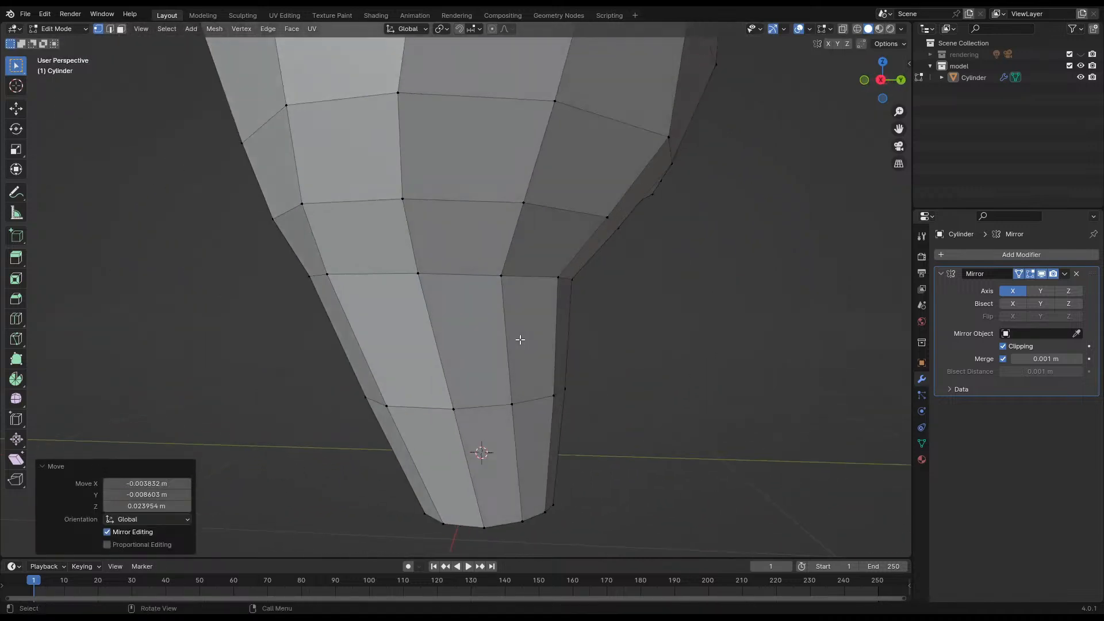
{"action": "key", "text": "g"}
{"action": "left_click", "coordinate": [503, 342]}
{"action": "middle_click_drag", "start_coordinate": [409, 336], "coordinate": [533, 274]}
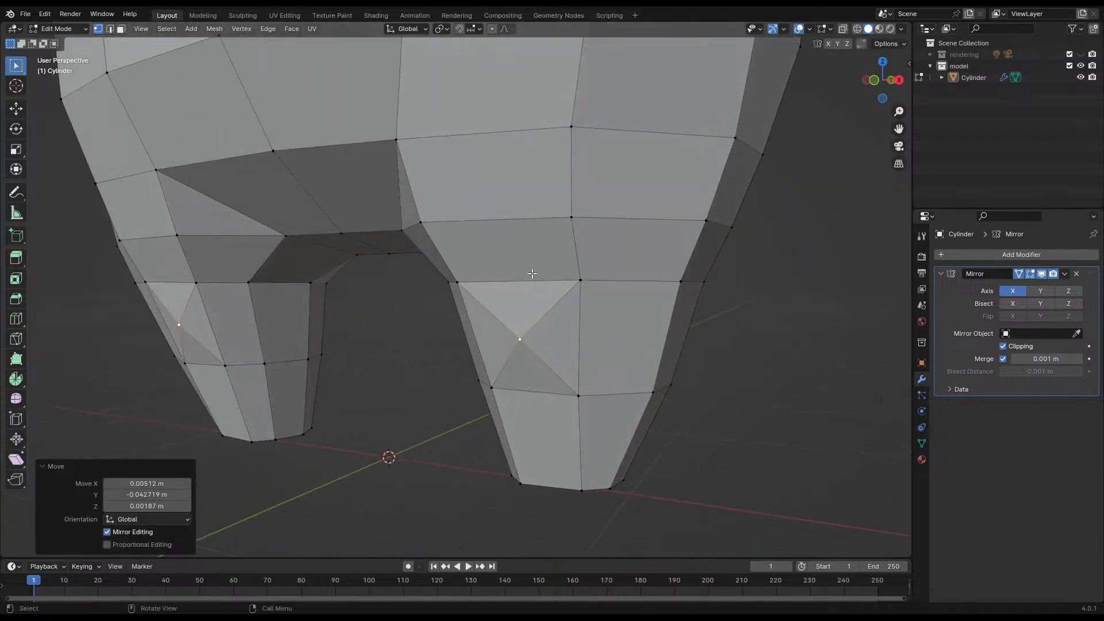
- Dissolve the horizontal edge directly above the crossed diagonals on the leg's front
{"action": "key", "text": "alt+a"}
{"action": "middle_click_drag", "start_coordinate": [615, 283], "coordinate": [551, 267]}
{"action": "key", "text": "2"}
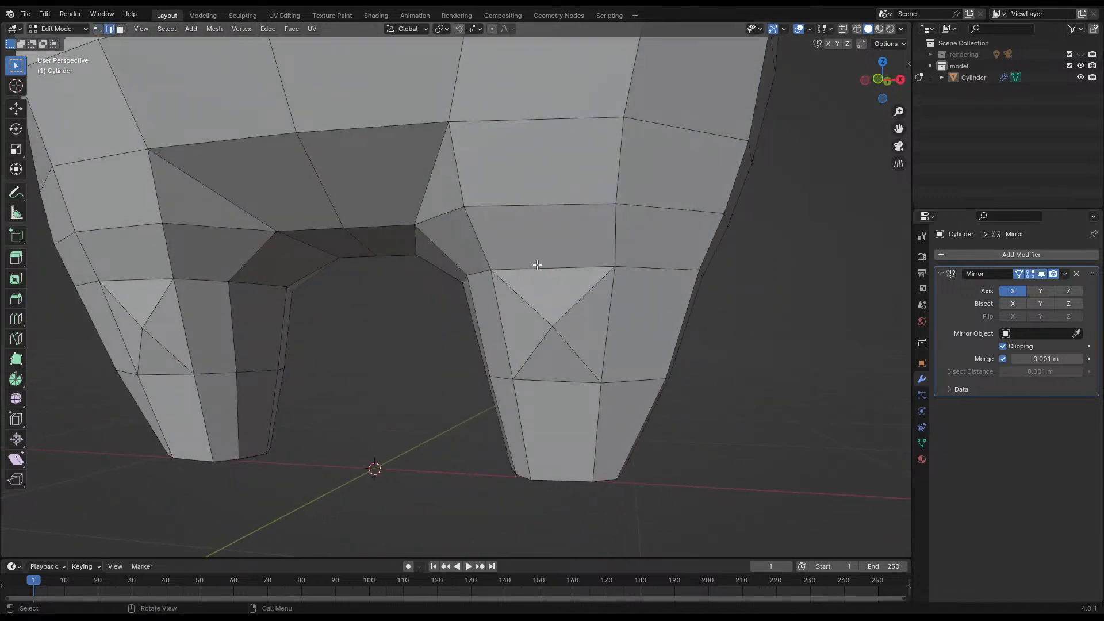
{"action": "left_click", "coordinate": [541, 268], "text": "alt"}
{"action": "key", "text": "x"}
{"action": "left_click", "coordinate": [498, 265]}
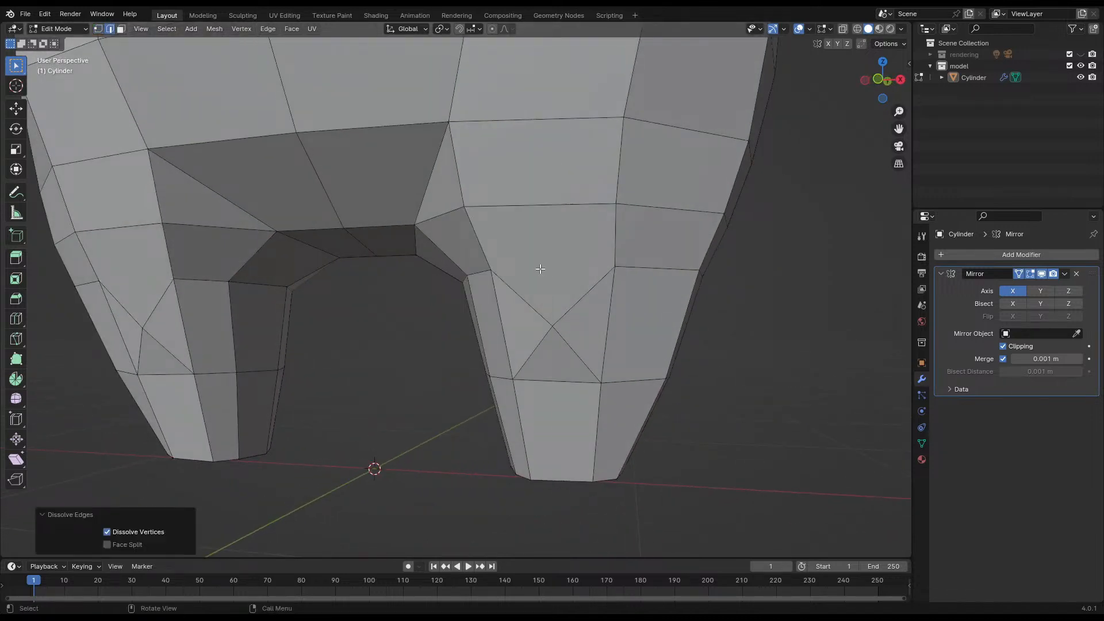
- Knife-cut pointed outlines around the crossed quad, running through the midpoints of the neighbouring upper, outer and inner edges
{"action": "key", "text": "k"}
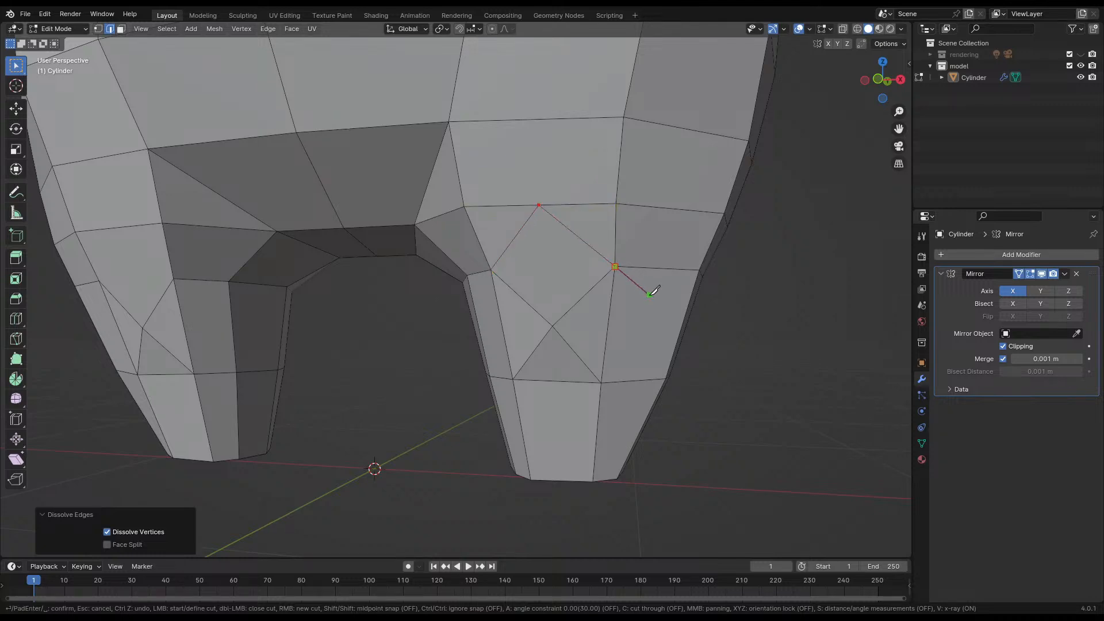
{"action": "left_click", "coordinate": [683, 324]}
{"action": "left_click", "coordinate": [513, 380]}
{"action": "key", "text": "Return"}
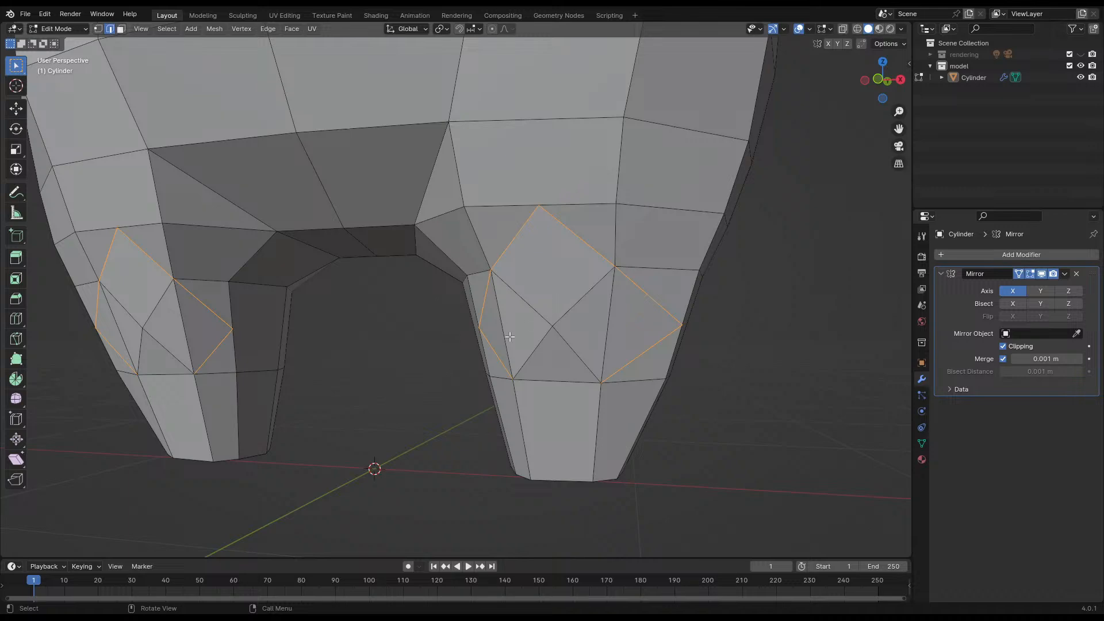
- Add a loop cut around the lowest section of the leg and save the file
{"action": "middle_click_drag", "start_coordinate": [509, 336], "coordinate": [516, 376]}
{"action": "key", "text": "ctrl+r"}
{"action": "left_click", "coordinate": [537, 402]}
{"action": "left_click", "coordinate": [536, 405]}
{"action": "key", "text": "ctrl+s"}
- Knife-cut a horizontal edge between the two upper corners of the crossed quad on the leg's front
{"action": "left_click", "coordinate": [699, 336]}
{"action": "middle_click_drag", "start_coordinate": [704, 364], "coordinate": [690, 368]}
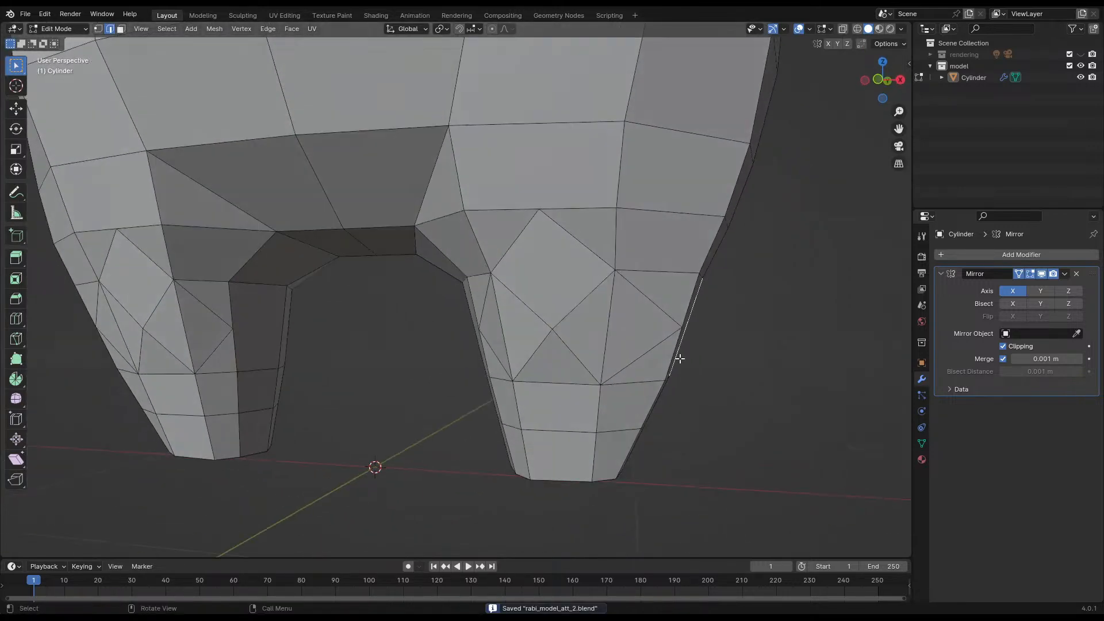
{"action": "key", "text": "k"}
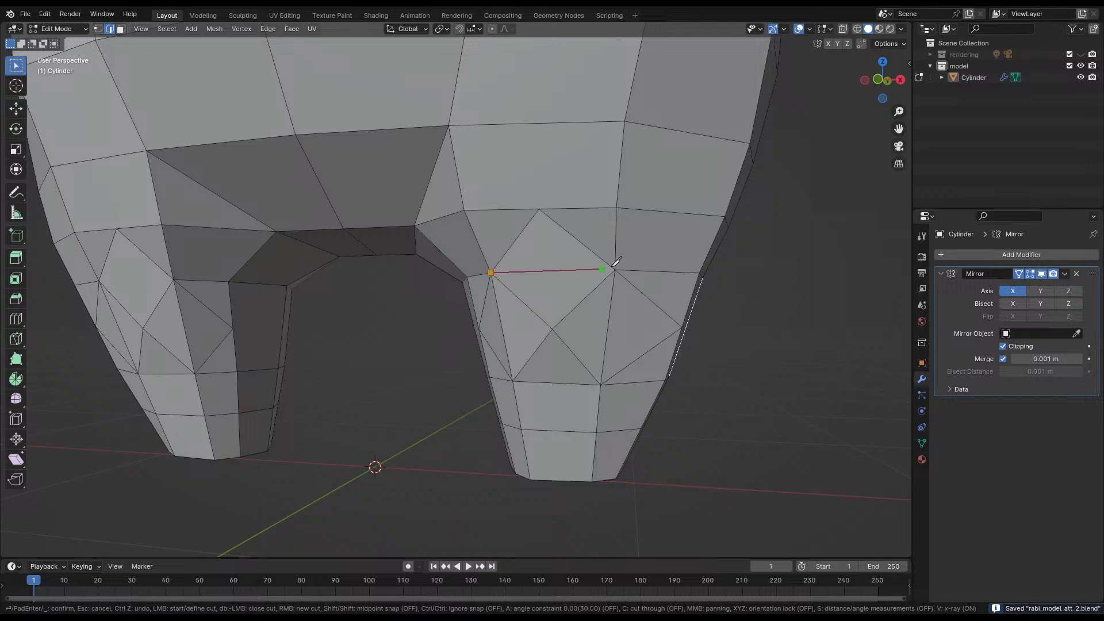
{"action": "left_click", "coordinate": [616, 270]}
{"action": "key", "text": "Return"}
- Knife-cut a V from the quad's lower corners down to the middle of the new lower loop, and save the file
{"action": "key", "text": "k"}
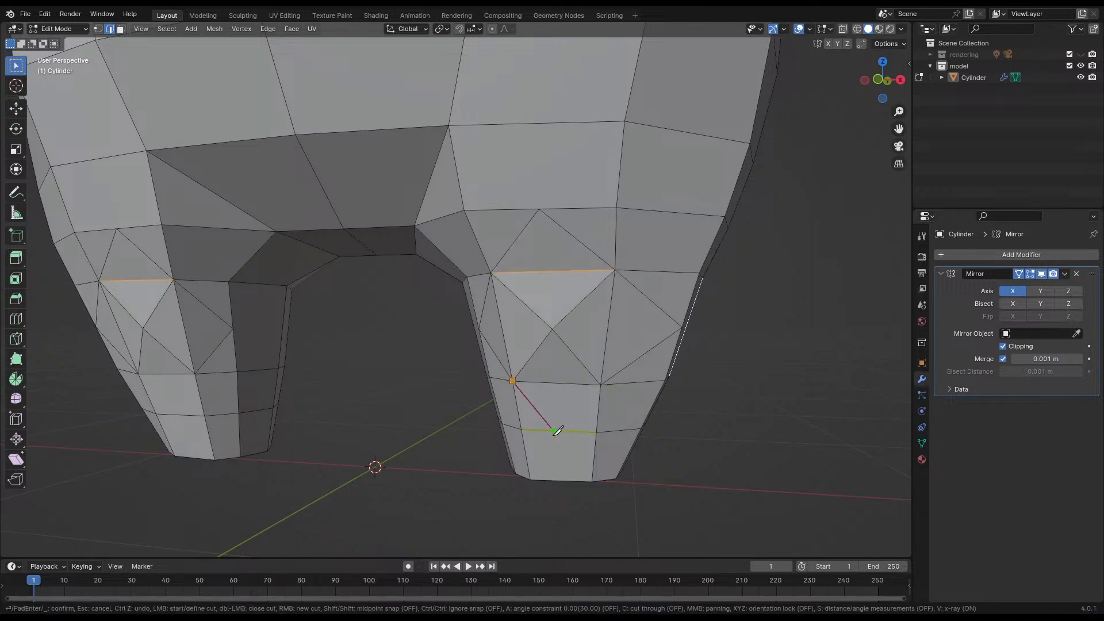
{"action": "left_click", "coordinate": [601, 385]}
{"action": "key", "text": "Return"}
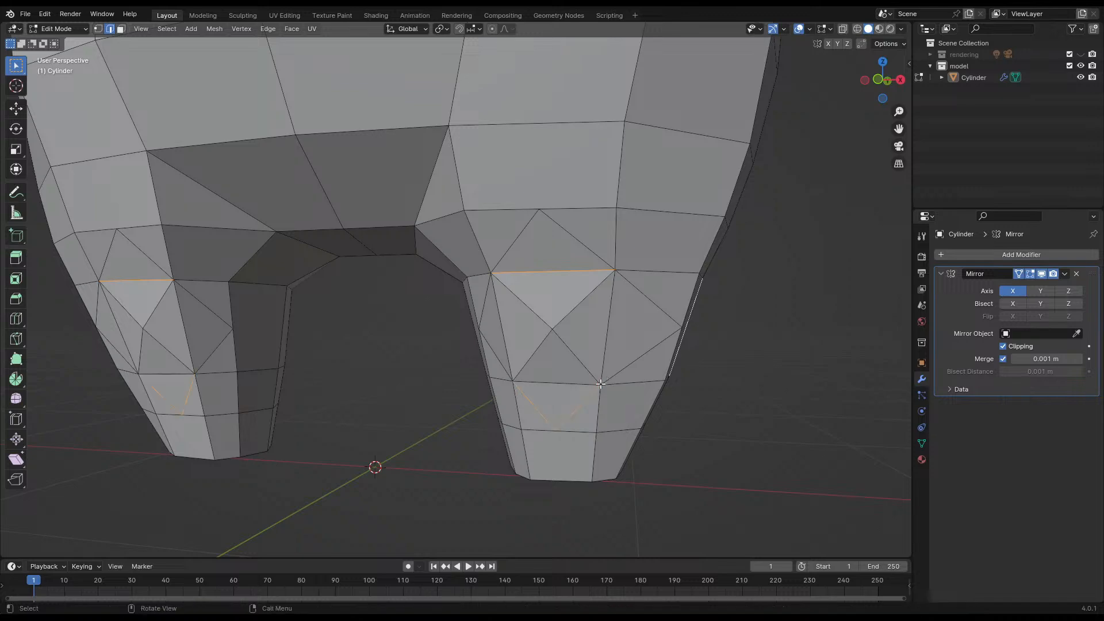
{"action": "middle_click_drag", "start_coordinate": [646, 330], "coordinate": [562, 369]}
{"action": "key", "text": "ctrl+s"}
- Circle-select the lower leg's vertices all around, try rotating and moving them, and undo both changes
{"action": "key", "text": "Tab"}
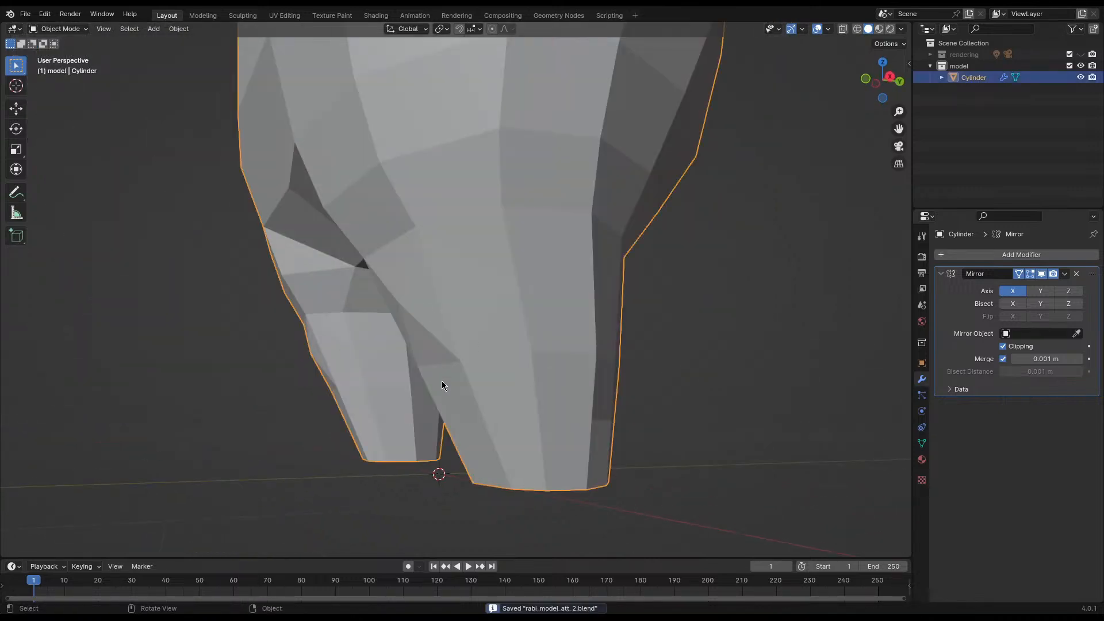
{"action": "middle_click_drag", "start_coordinate": [443, 387], "coordinate": [505, 364]}
{"action": "scroll", "coordinate": [597, 382], "scroll_direction": "down", "scroll_amount": 4}
{"action": "key", "text": "Tab"}
{"action": "key", "text": "1"}
{"action": "left_click", "coordinate": [493, 346]}
{"action": "key", "text": "c"}
{"action": "mouse_move", "coordinate": [505, 365]}
{"action": "left_mouse_down"}
{"action": "mouse_move", "coordinate": [527, 362]}
{"action": "mouse_move", "coordinate": [530, 399]}
{"action": "left_mouse_up"}
{"action": "right_click", "coordinate": [530, 399]}
{"action": "middle_click_drag", "start_coordinate": [431, 396], "coordinate": [567, 374]}
{"action": "key", "text": "c"}
{"action": "left_click_drag", "start_coordinate": [501, 376], "coordinate": [449, 378]}
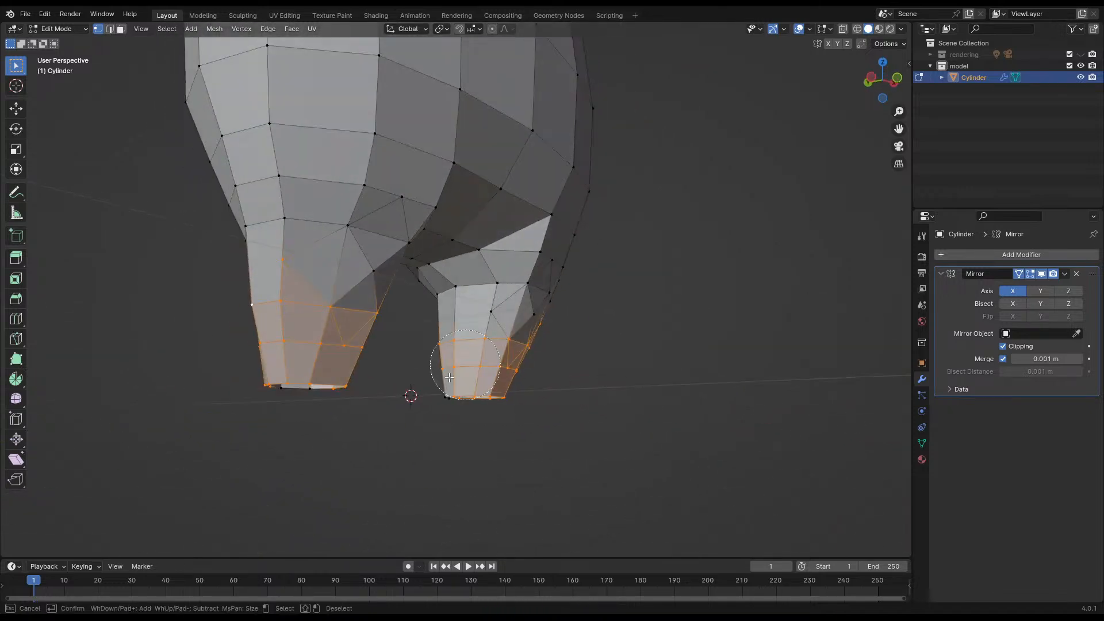
{"action": "right_click", "coordinate": [450, 377]}
{"action": "mouse_move", "coordinate": [540, 382]}
{"action": "middle_mouse_down"}
{"action": "mouse_move", "coordinate": [372, 382]}
{"action": "mouse_move", "coordinate": [485, 389]}
{"action": "mouse_move", "coordinate": [493, 374]}
{"action": "mouse_move", "coordinate": [520, 373]}
{"action": "middle_mouse_up"}
{"action": "key", "text": "c"}
{"action": "right_click", "coordinate": [459, 384]}
{"action": "key", "text": "c"}
{"action": "right_click", "coordinate": [498, 288]}
{"action": "middle_click_drag", "start_coordinate": [458, 336], "coordinate": [560, 363]}
{"action": "key", "text": "r"}
{"action": "left_click", "coordinate": [577, 328]}
{"action": "key", "text": "g"}
{"action": "left_click", "coordinate": [589, 364]}
{"action": "key", "text": "ctrl+z"}
{"action": "key", "text": "ctrl+z"}
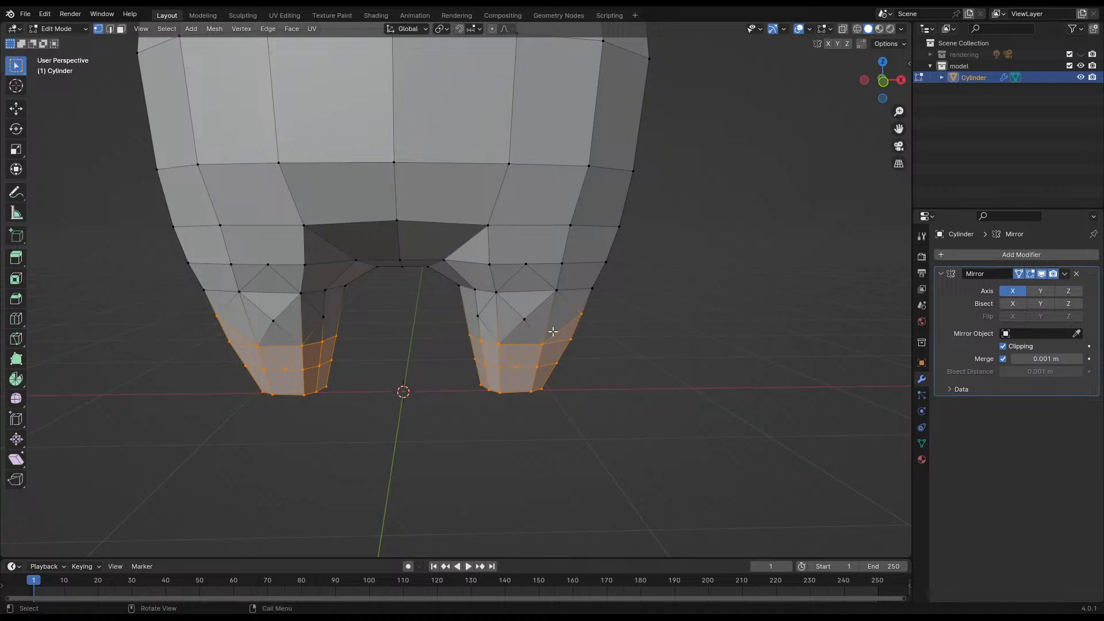
- Dissolve the four outer edges of the crossed quad on the leg's front
{"action": "scroll", "coordinate": [544, 335], "scroll_direction": "up", "scroll_amount": 6}
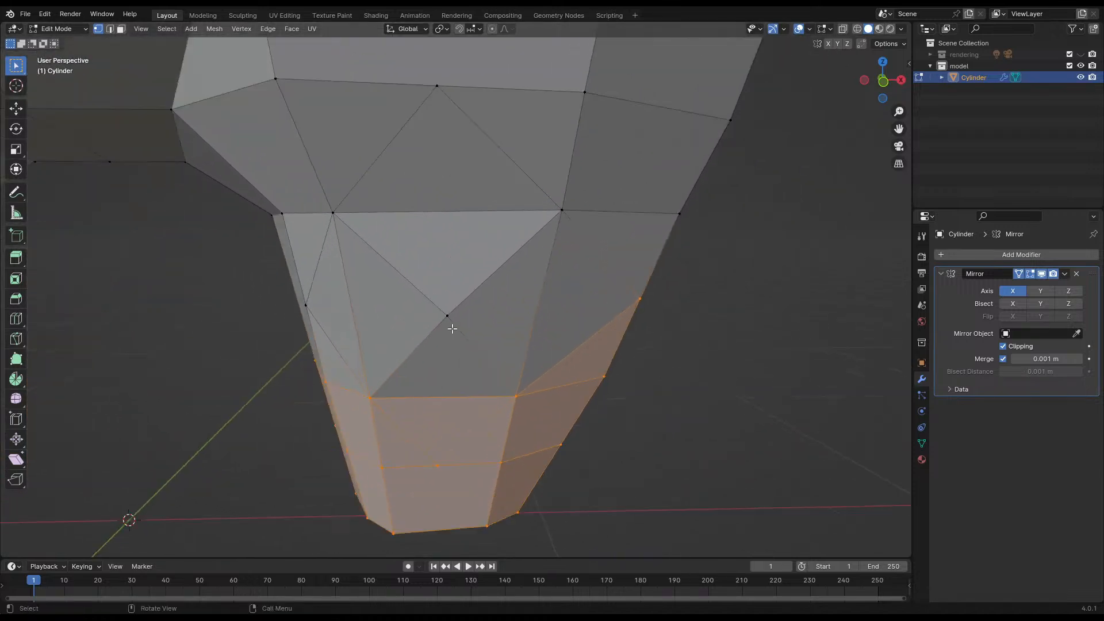
{"action": "left_click", "coordinate": [438, 307]}
{"action": "key", "text": "2"}
{"action": "left_click", "coordinate": [351, 302]}
{"action": "left_click", "coordinate": [432, 211]}
{"action": "left_click", "coordinate": [534, 313], "text": "shift"}
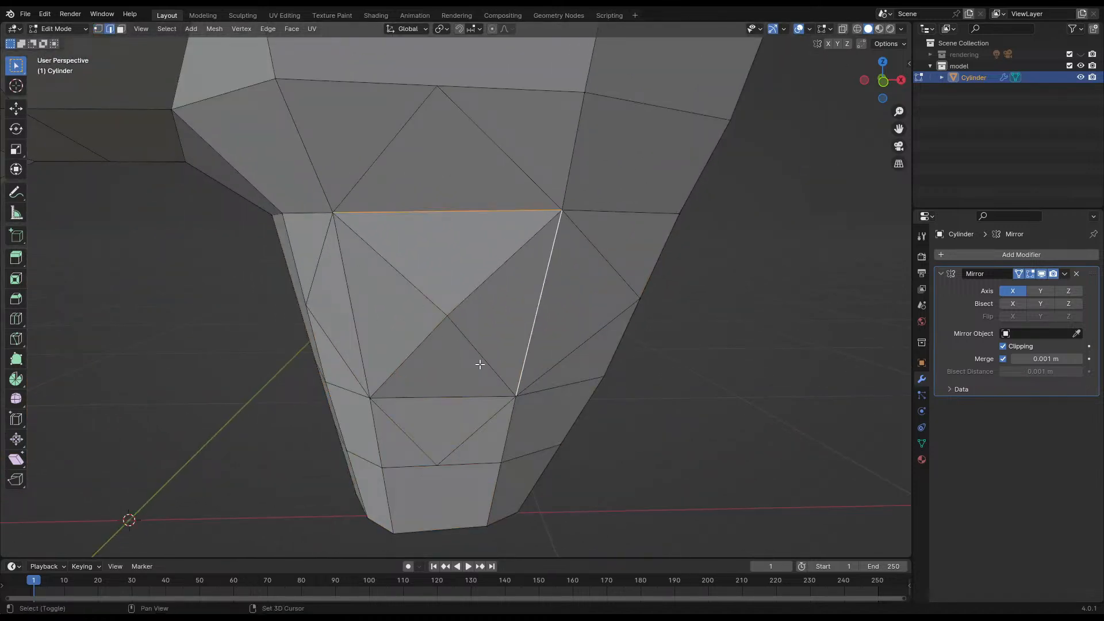
{"action": "left_click", "coordinate": [441, 399], "text": "shift"}
{"action": "left_click", "coordinate": [365, 322], "text": "shift"}
{"action": "key", "text": "x"}
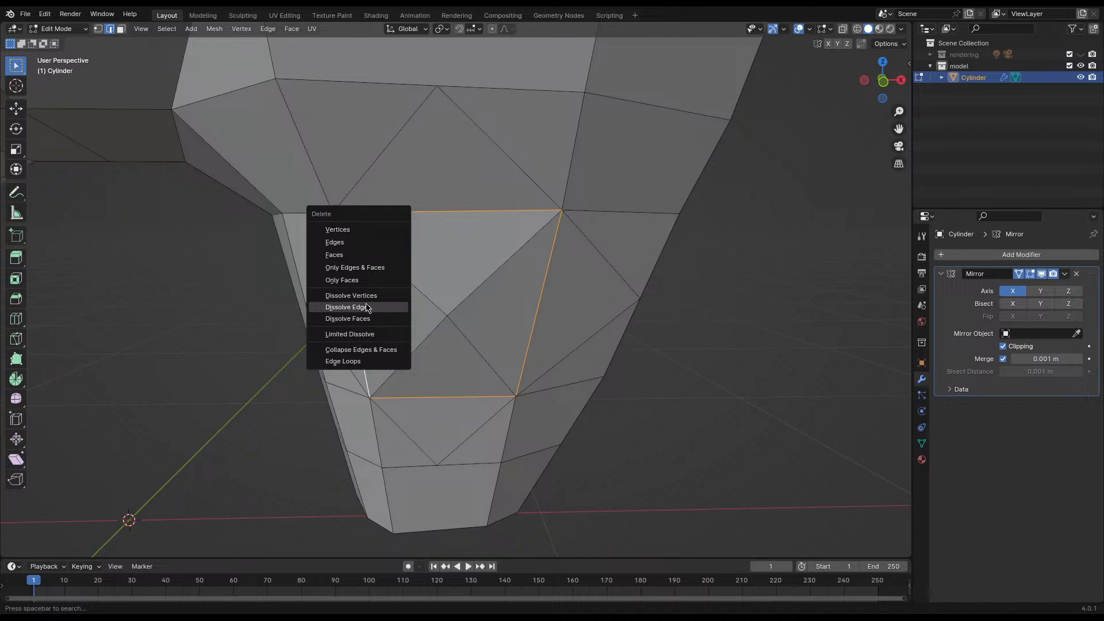
{"action": "left_click", "coordinate": [368, 308]}
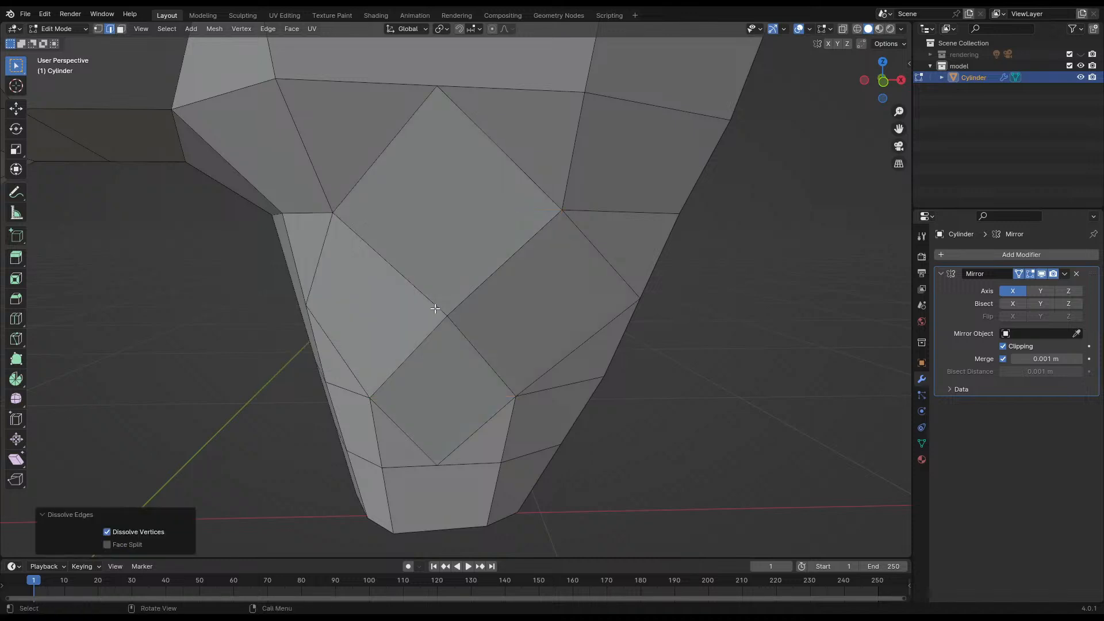
- Knife-cut edges from the front's central vertex to the upper, lower, inner and outer points around it, and save the file
{"action": "key", "text": "k"}
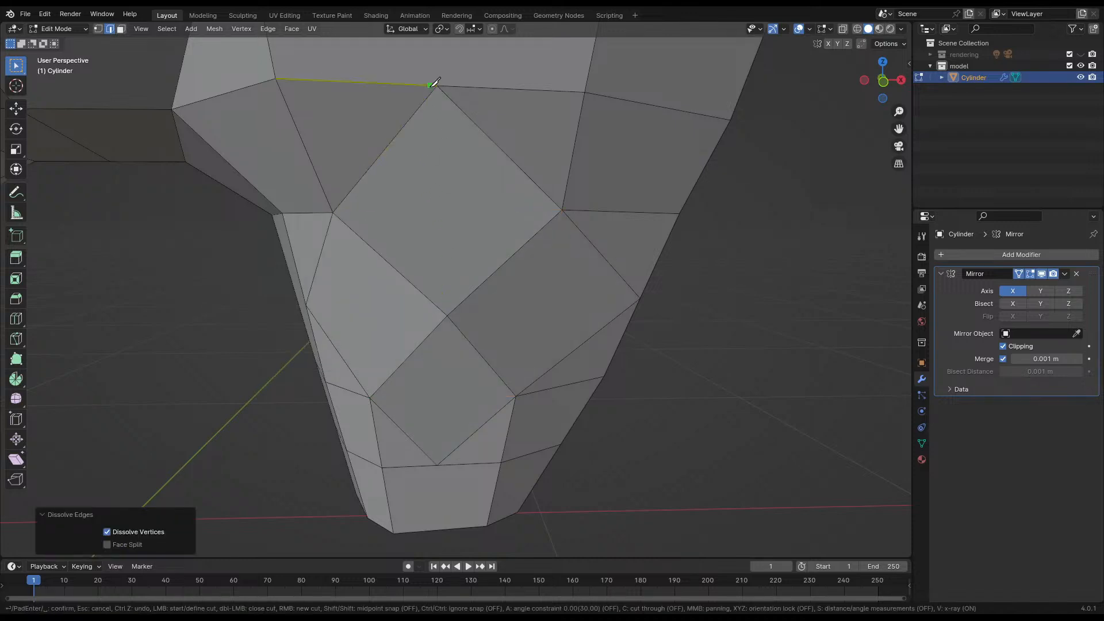
{"action": "left_click", "coordinate": [452, 315]}
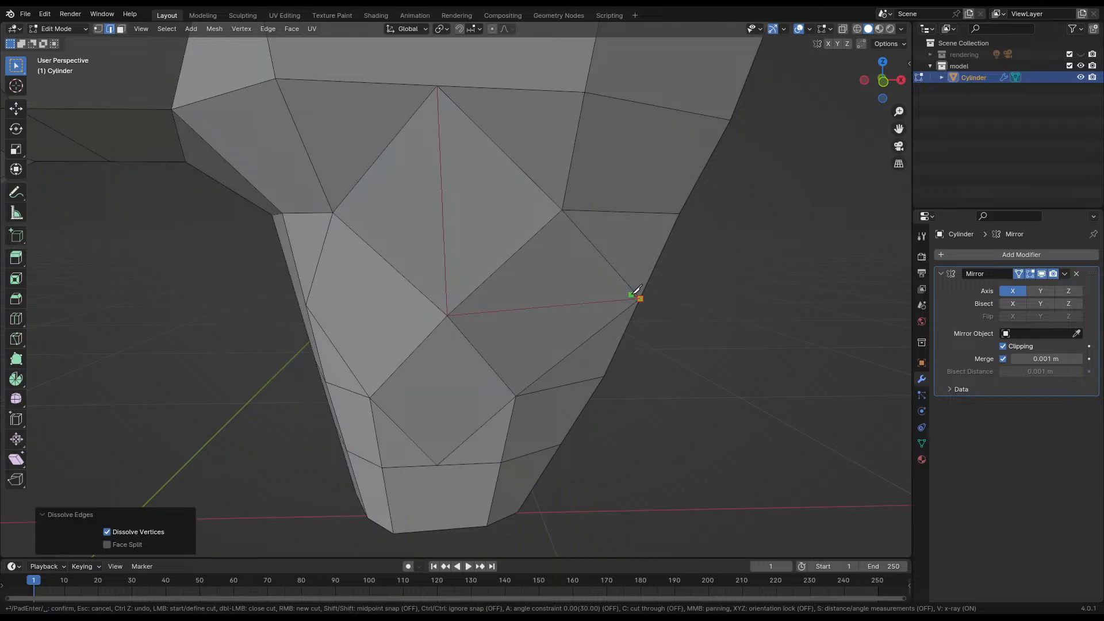
{"action": "left_click", "coordinate": [448, 316]}
{"action": "key", "text": "Return"}
{"action": "scroll", "coordinate": [578, 309], "scroll_direction": "down", "scroll_amount": 5}
{"action": "key", "text": "Tab"}
{"action": "left_click", "coordinate": [595, 295]}
{"action": "middle_click_drag", "start_coordinate": [550, 338], "coordinate": [495, 320]}
{"action": "key", "text": "ctrl+s"}
- Add one centred loop cut around the back of the leg, level with the front's central vertex
{"action": "left_click", "coordinate": [382, 320]}
{"action": "key", "text": "Tab"}
{"action": "middle_click_drag", "start_coordinate": [381, 320], "coordinate": [447, 312]}
{"action": "left_click", "coordinate": [468, 282]}
{"action": "key", "text": "1"}
{"action": "left_click", "coordinate": [415, 307]}
{"action": "scroll", "coordinate": [463, 299], "scroll_direction": "up", "scroll_amount": 4}
{"action": "key", "text": "ctrl+r"}
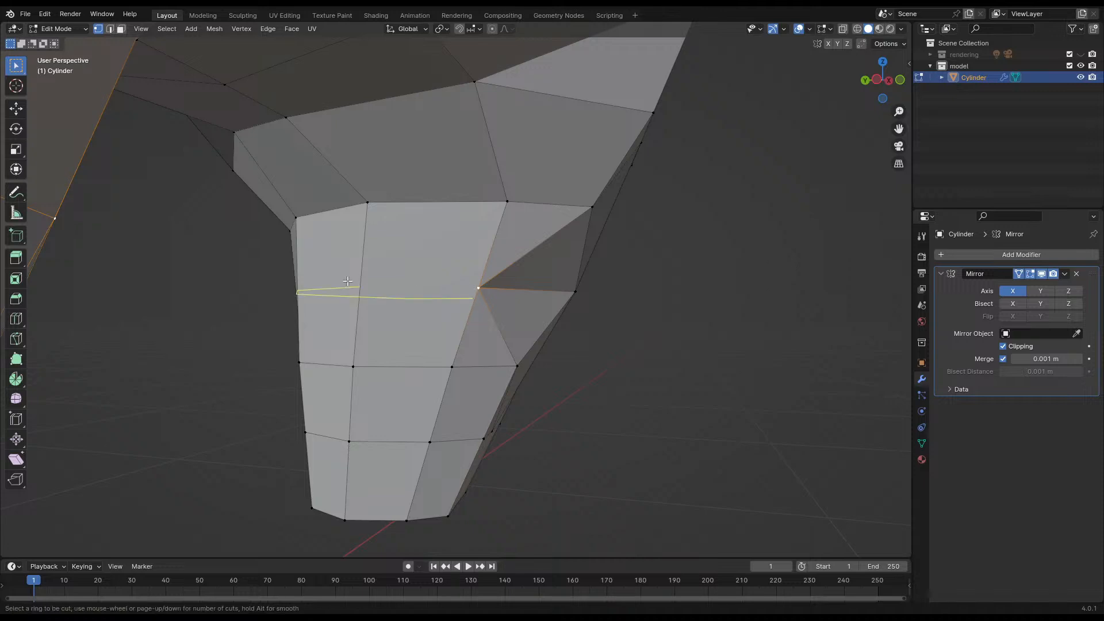
{"action": "left_click", "coordinate": [357, 291]}
{"action": "right_click", "coordinate": [361, 285]}
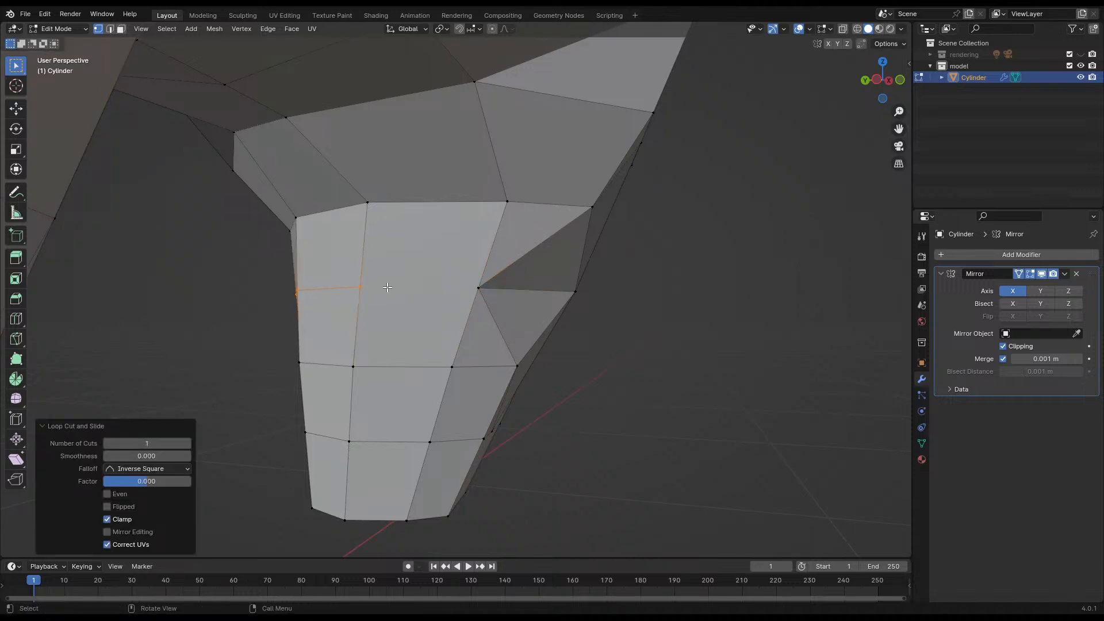
- Knife-cut both ends of the new loop to the side vertices of the front pattern, and save the file
{"action": "key", "text": "k"}
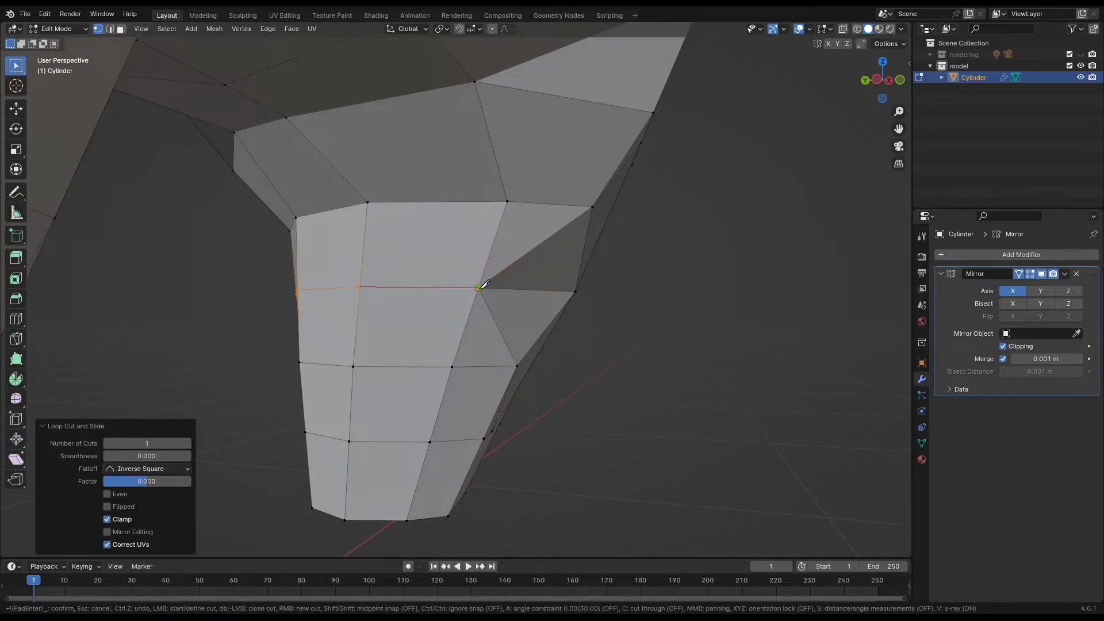
{"action": "key", "text": "Return"}
{"action": "middle_click_drag", "start_coordinate": [634, 291], "coordinate": [485, 320]}
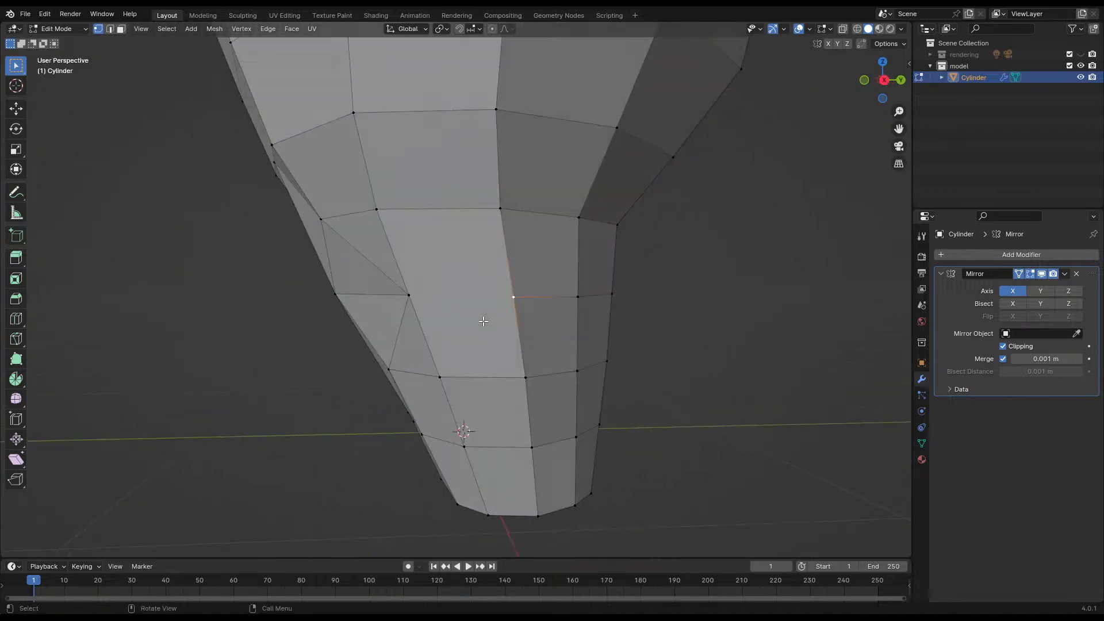
{"action": "key", "text": "k"}
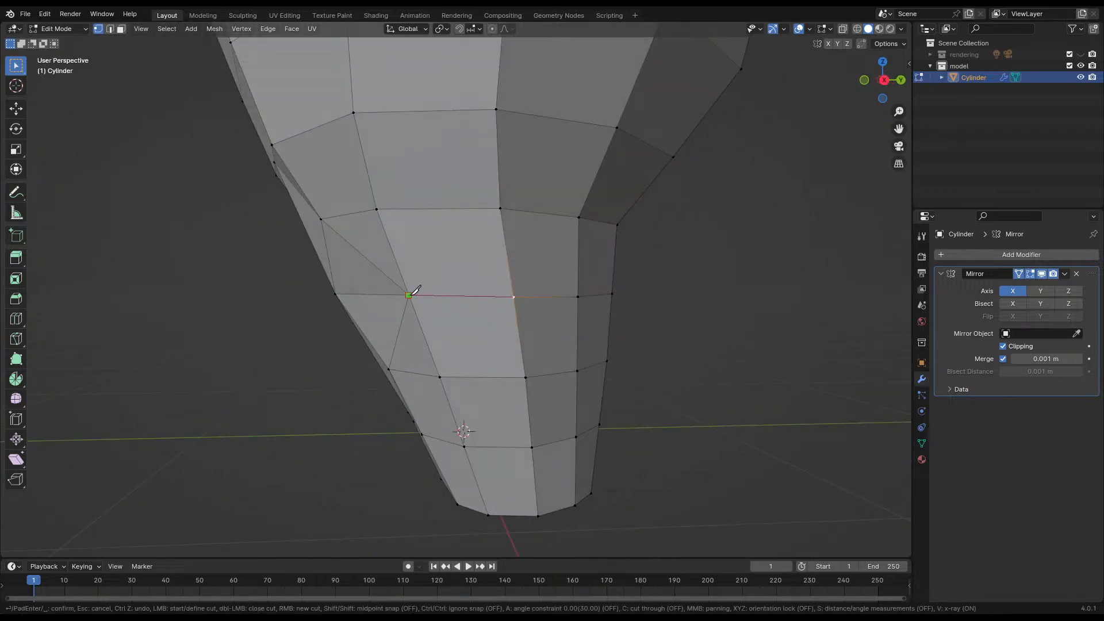
{"action": "key", "text": "Return"}
{"action": "key", "text": "Tab"}
{"action": "key", "text": "alt+a"}
{"action": "scroll", "coordinate": [444, 309], "scroll_direction": "down", "scroll_amount": 4}
{"action": "middle_click_drag", "start_coordinate": [444, 309], "coordinate": [471, 303]}
{"action": "key", "text": "ctrl+s"}
{"action": "left_click", "coordinate": [470, 302]}
- Knife-cut a closed four-sided outline through the corner vertices around the front's central vertex, and save the file
{"action": "scroll", "coordinate": [445, 284], "scroll_direction": "up", "scroll_amount": 3}
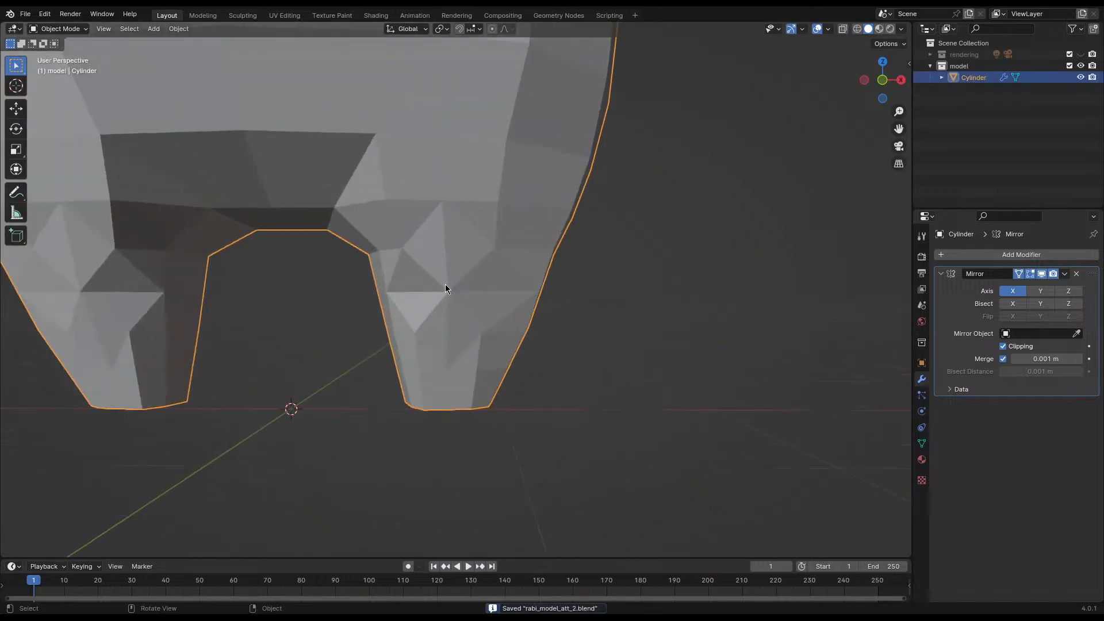
{"action": "key", "text": "Tab"}
{"action": "scroll", "coordinate": [431, 227], "scroll_direction": "up", "scroll_amount": 4}
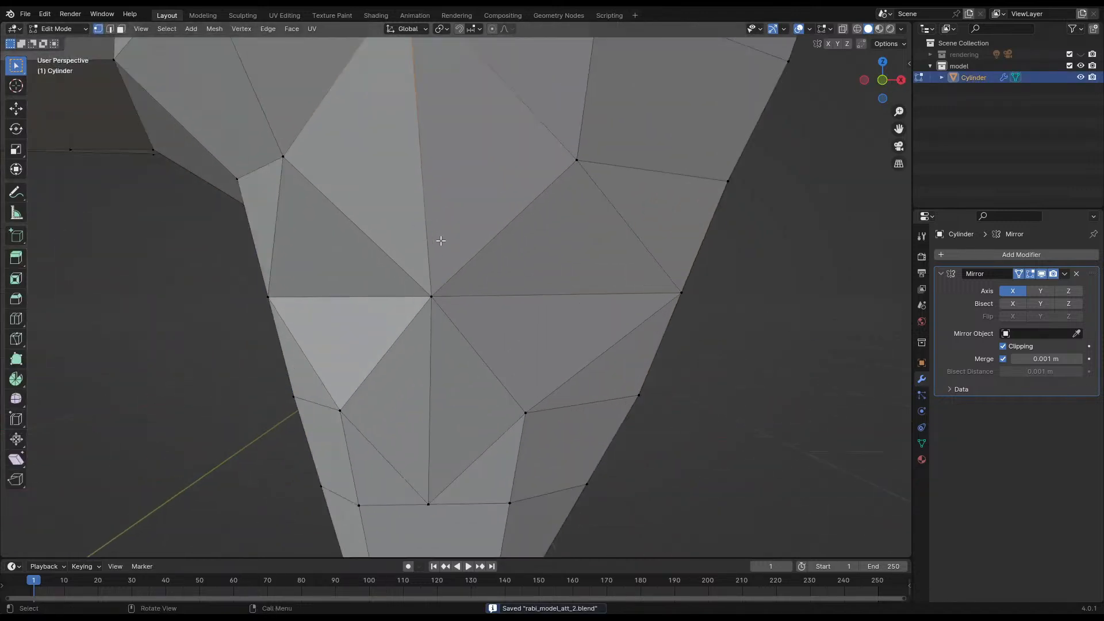
{"action": "scroll", "coordinate": [441, 241], "scroll_direction": "down", "scroll_amount": 3}
{"action": "middle_click_drag", "start_coordinate": [467, 215], "coordinate": [480, 273], "text": "shift"}
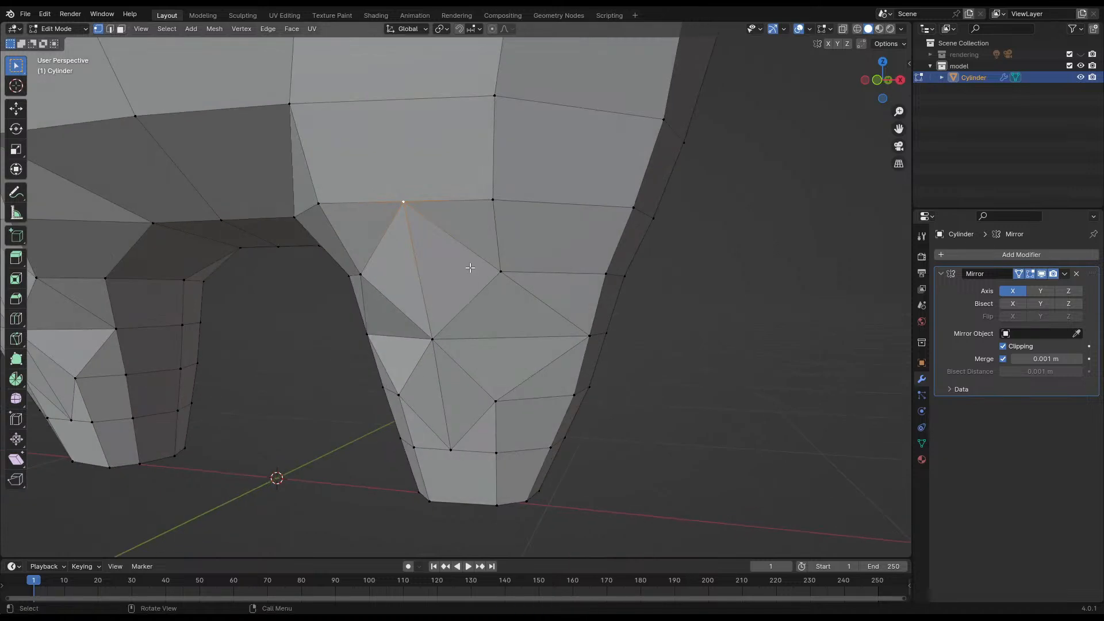
{"action": "key", "text": "k"}
{"action": "left_click", "coordinate": [361, 274]}
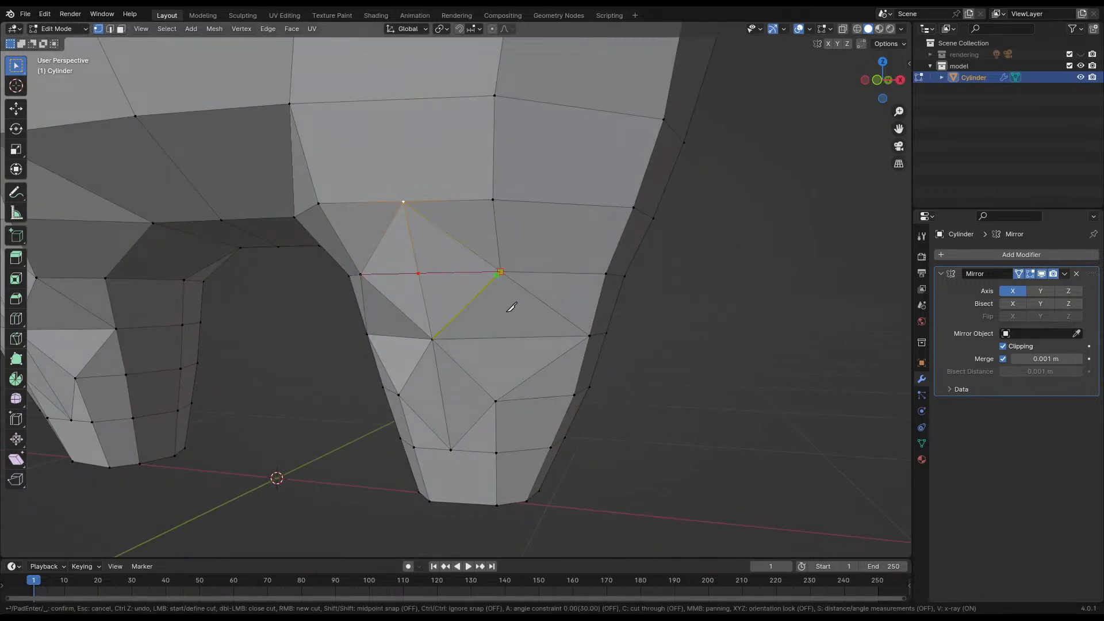
{"action": "left_click", "coordinate": [495, 401]}
{"action": "left_click", "coordinate": [400, 395]}
{"action": "middle_click_drag", "start_coordinate": [400, 396], "coordinate": [423, 366]}
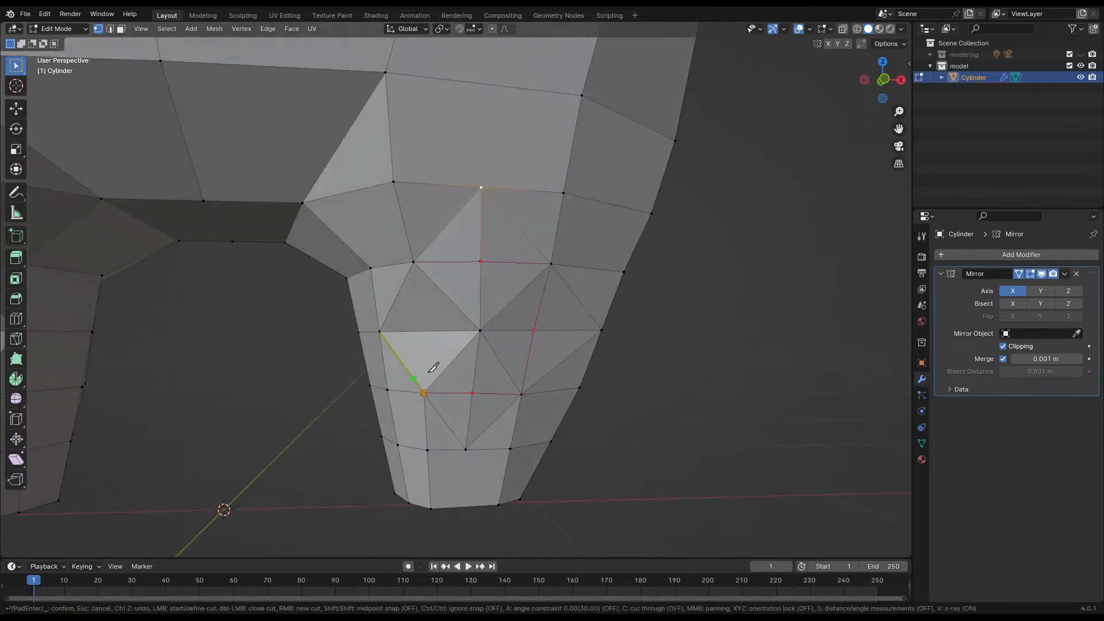
{"action": "left_click", "coordinate": [414, 262]}
{"action": "key", "text": "Return"}
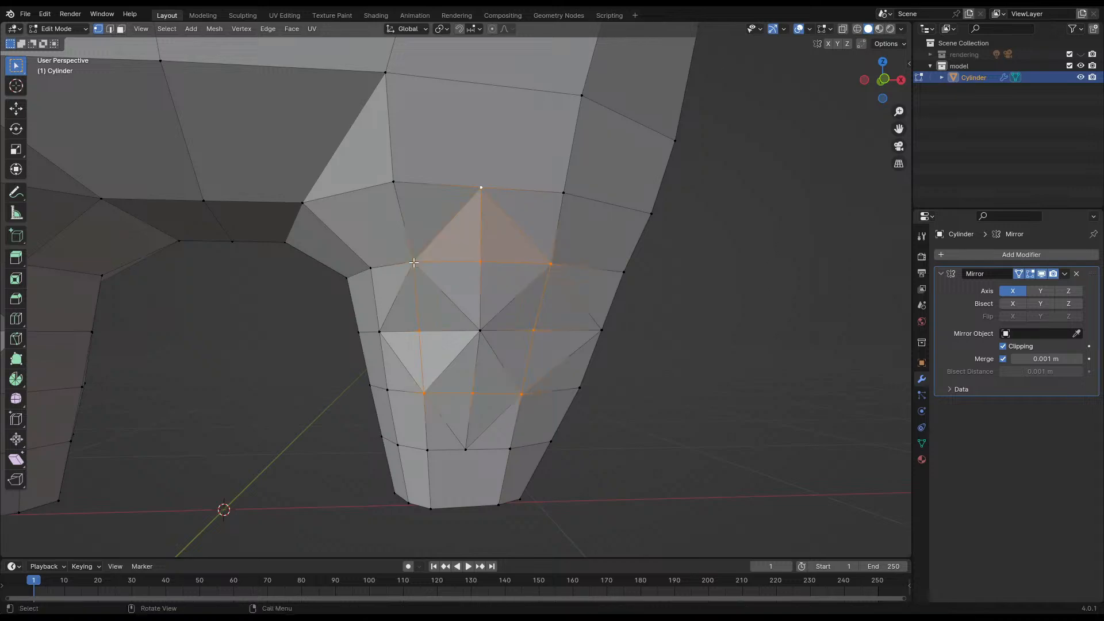
{"action": "key", "text": "alt+a"}
{"action": "middle_click_drag", "start_coordinate": [506, 265], "coordinate": [473, 274]}
{"action": "key", "text": "ctrl+s"}
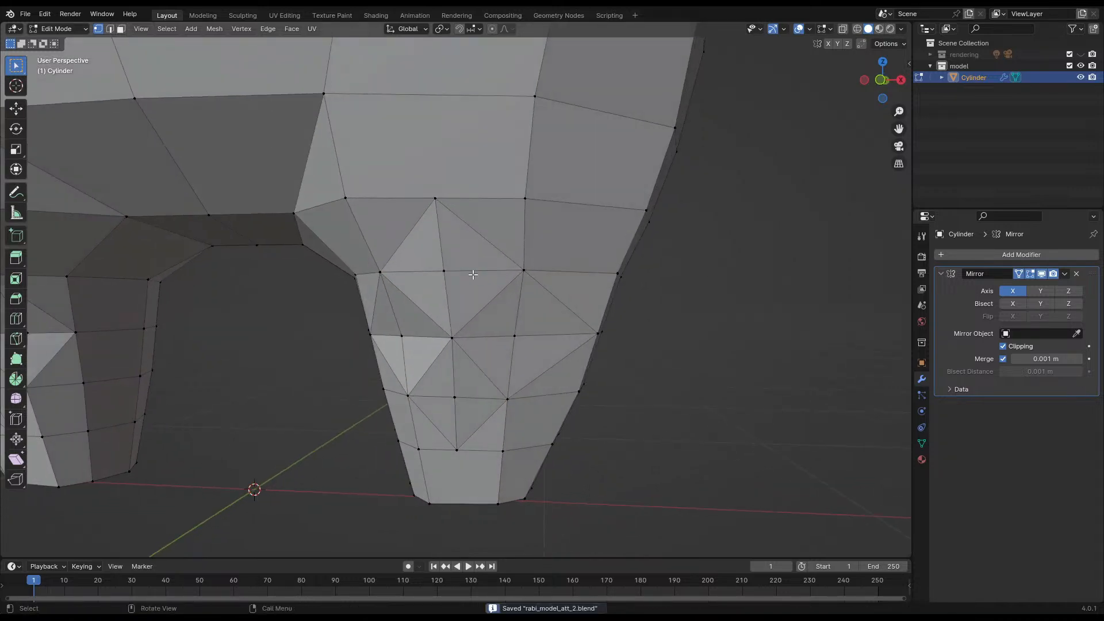
- Dissolve the two diagonal edges on the outer side of the leg, above and below the outer side vertex
{"action": "middle_click_drag", "start_coordinate": [561, 293], "coordinate": [525, 287]}
{"action": "key", "text": "2"}
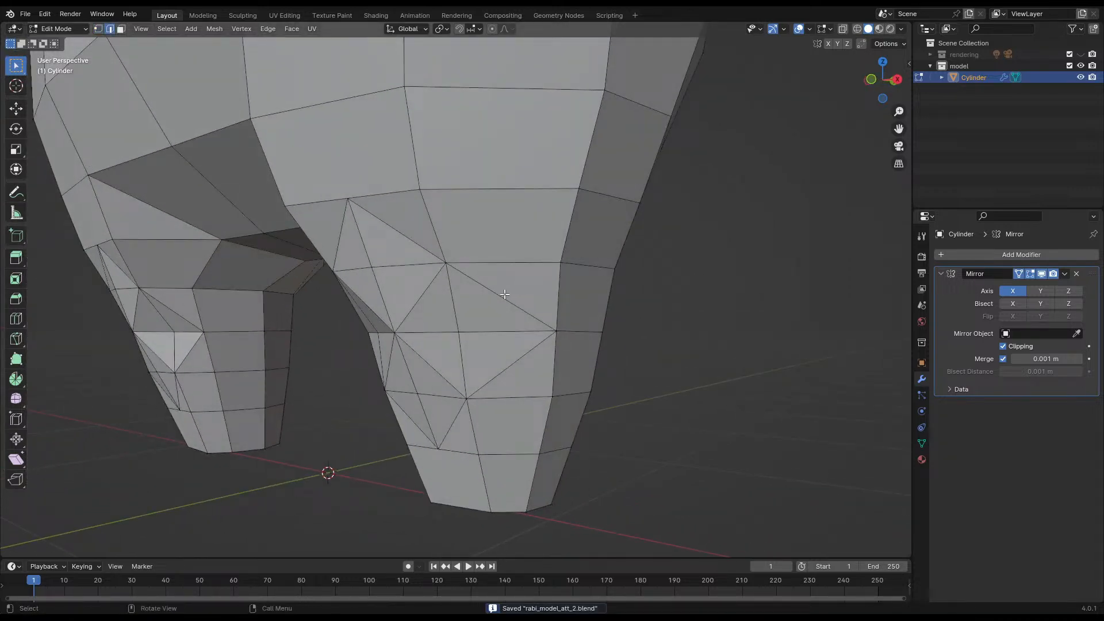
{"action": "middle_click_drag", "start_coordinate": [443, 321], "coordinate": [470, 320]}
{"action": "key", "text": "x"}
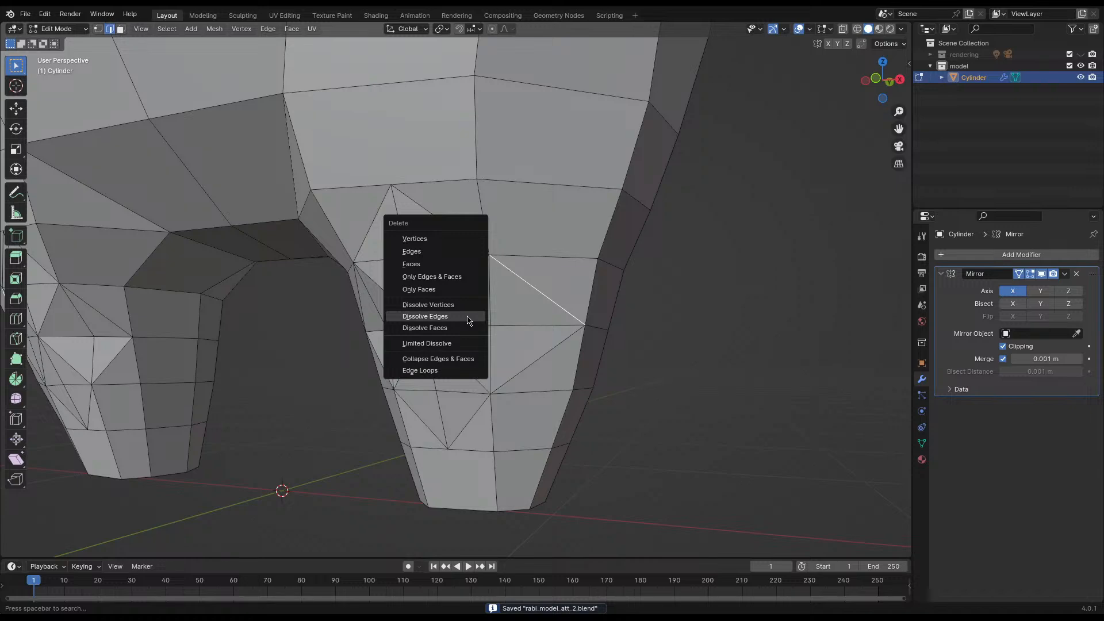
{"action": "left_click", "coordinate": [470, 320]}
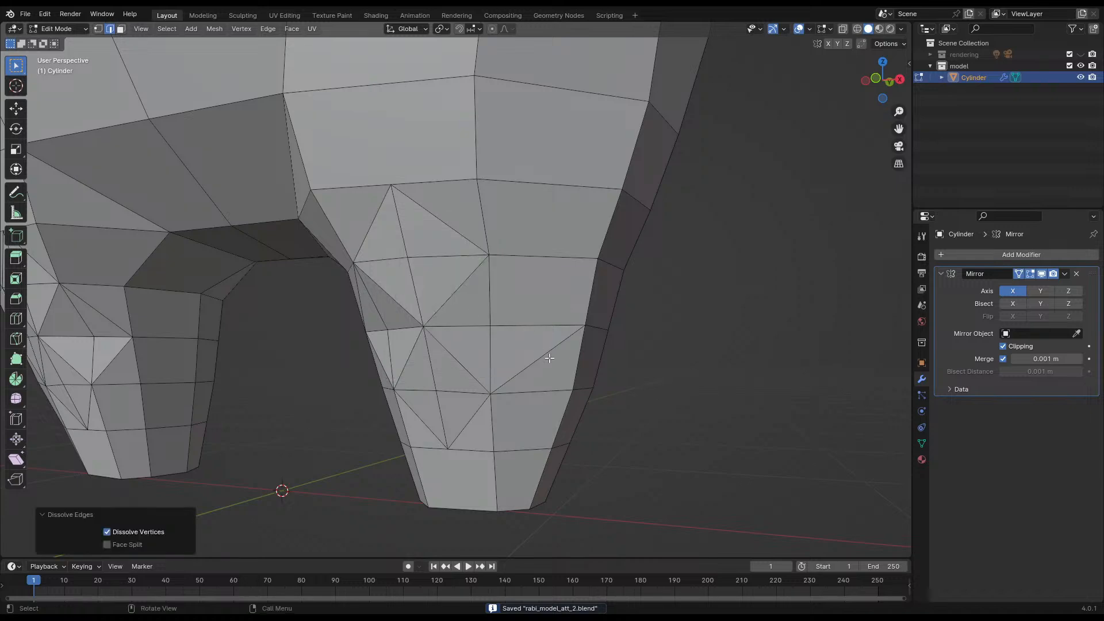
{"action": "left_click", "coordinate": [552, 354]}
{"action": "key", "text": "x"}
{"action": "left_click", "coordinate": [553, 357]}
- Dissolve the two diagonal edges that meet at the lowest vertex of the front pattern
{"action": "left_click", "coordinate": [463, 417]}
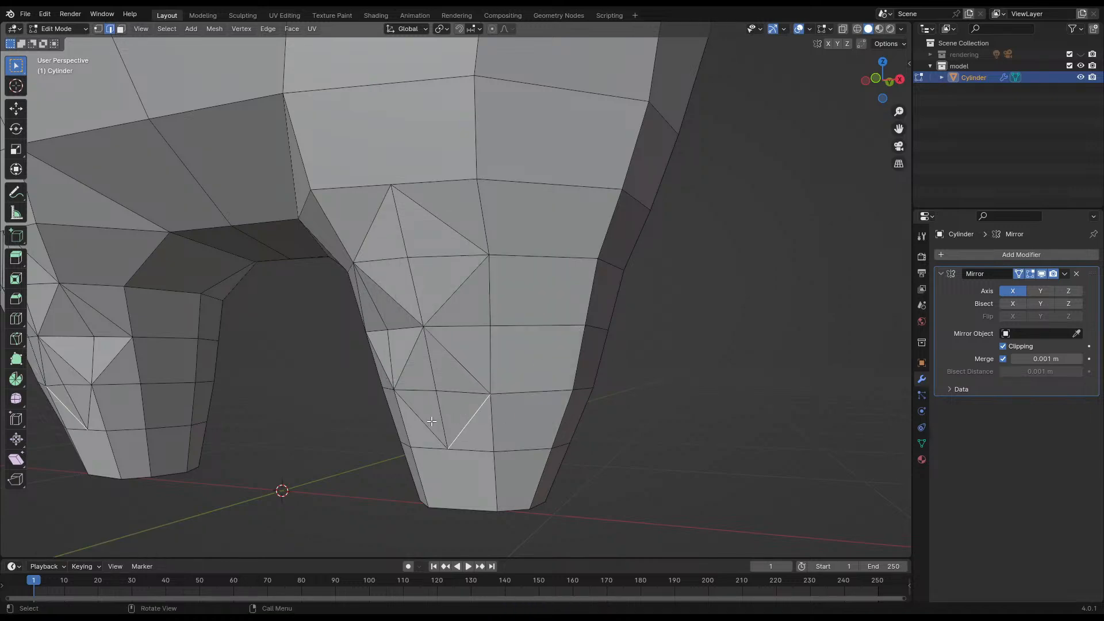
{"action": "left_click", "coordinate": [430, 422], "text": "shift"}
{"action": "key", "text": "x"}
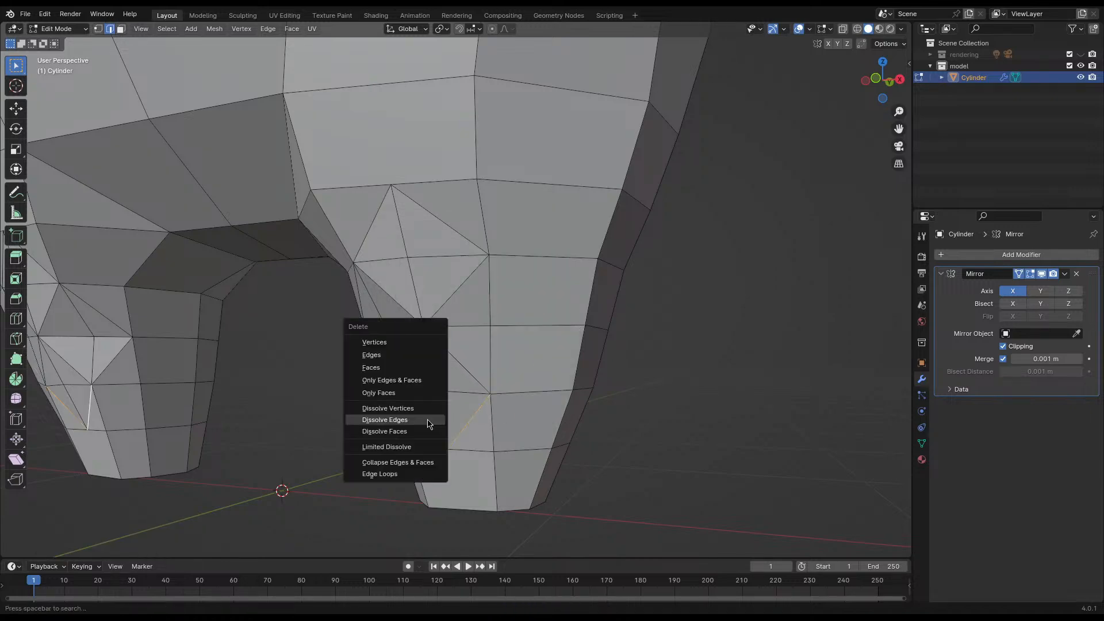
{"action": "left_click", "coordinate": [429, 420]}
- Dissolve the two diagonal edges on the inner side of the leg, above and below the inner side vertex
{"action": "middle_click_drag", "start_coordinate": [354, 398], "coordinate": [440, 383]}
{"action": "left_click", "coordinate": [436, 355]}
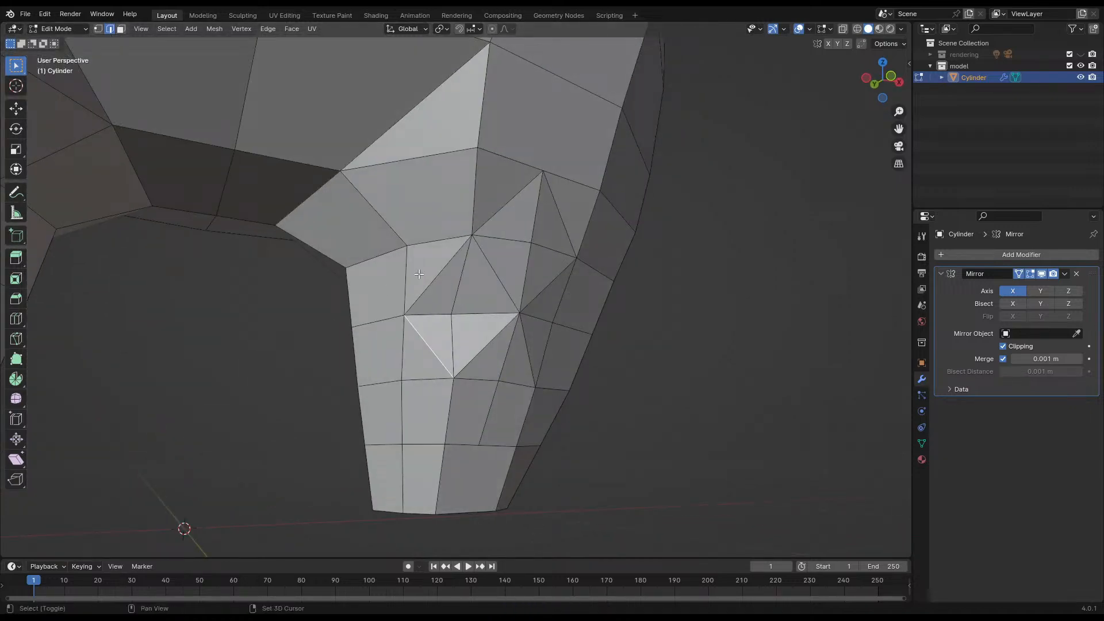
{"action": "key", "text": "x"}
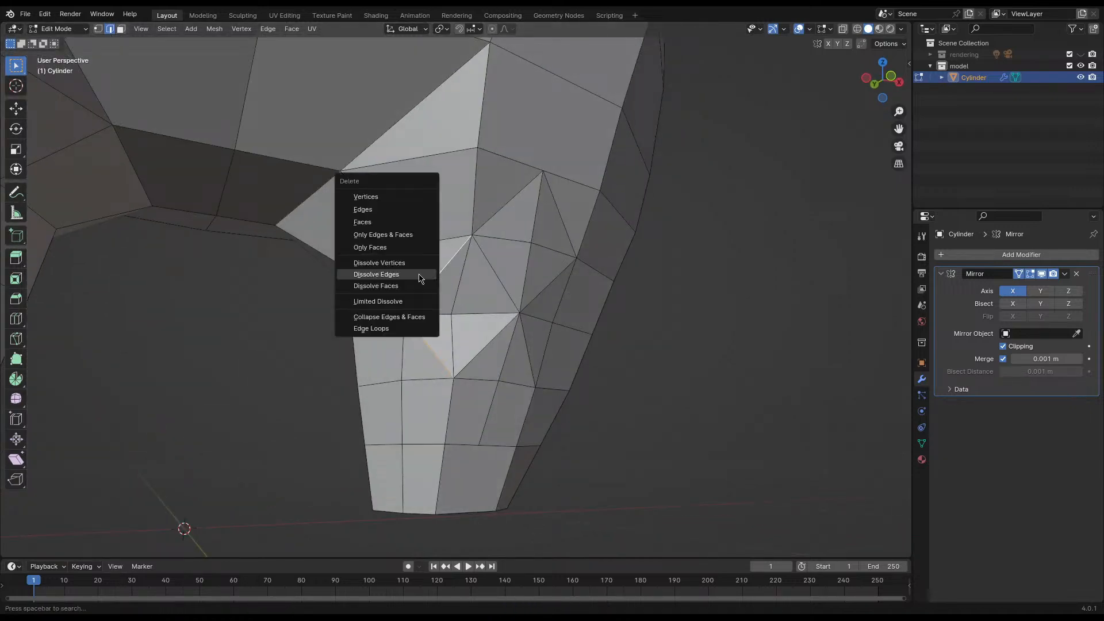
{"action": "left_click", "coordinate": [419, 276]}
- Save the file and dissolve the two diagonal edges that meet at the top vertex of the front pattern
{"action": "middle_click_drag", "start_coordinate": [419, 276], "coordinate": [438, 307]}
{"action": "left_click", "coordinate": [410, 214]}
{"action": "key", "text": "ctrl+s"}
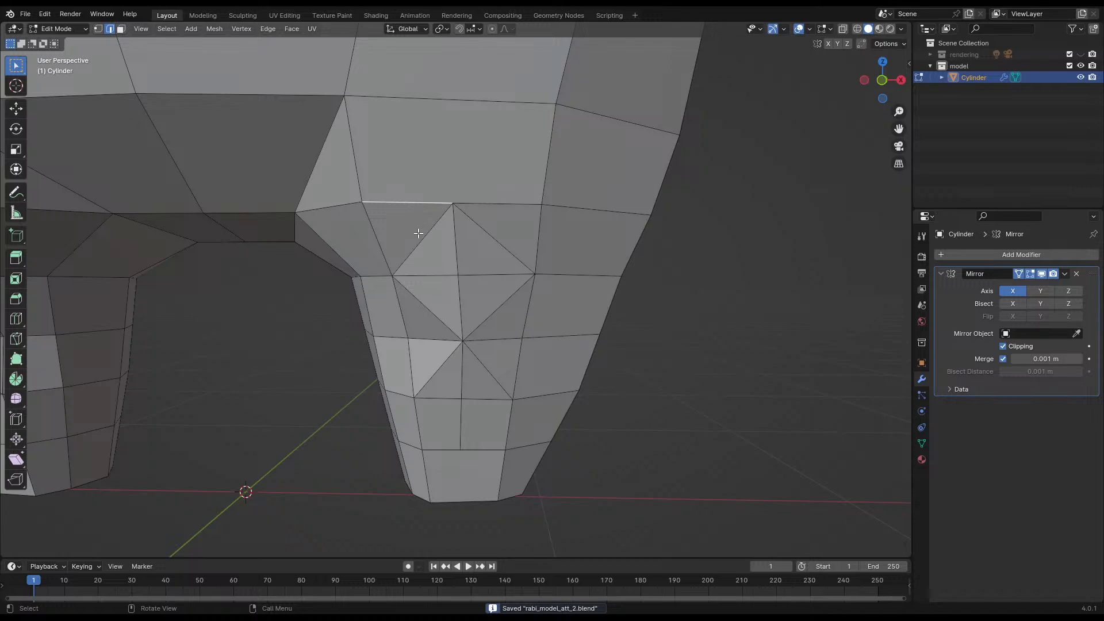
{"action": "left_click", "coordinate": [485, 231], "text": "shift"}
{"action": "key", "text": "x"}
{"action": "left_click", "coordinate": [485, 232]}
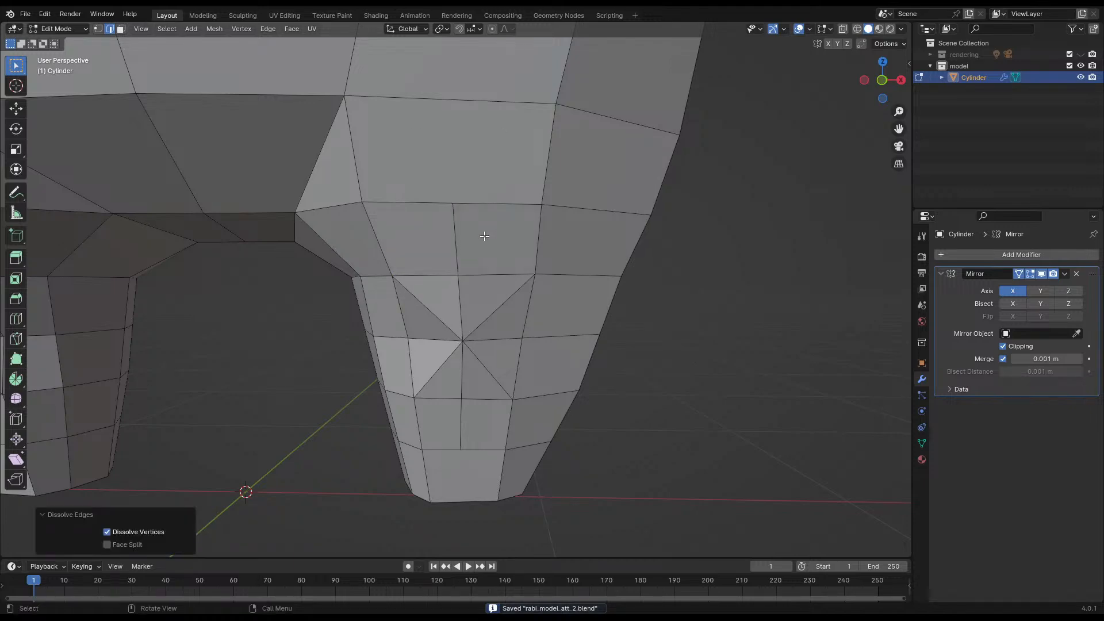
- Reposition vertices on the inner side of the leg to even out the edge flow, and save the file
{"action": "middle_click_drag", "start_coordinate": [485, 235], "coordinate": [477, 280]}
{"action": "middle_click_drag", "start_coordinate": [408, 300], "coordinate": [410, 360]}
{"action": "scroll", "coordinate": [444, 300], "scroll_direction": "down", "scroll_amount": 3}
{"action": "key", "text": "1"}
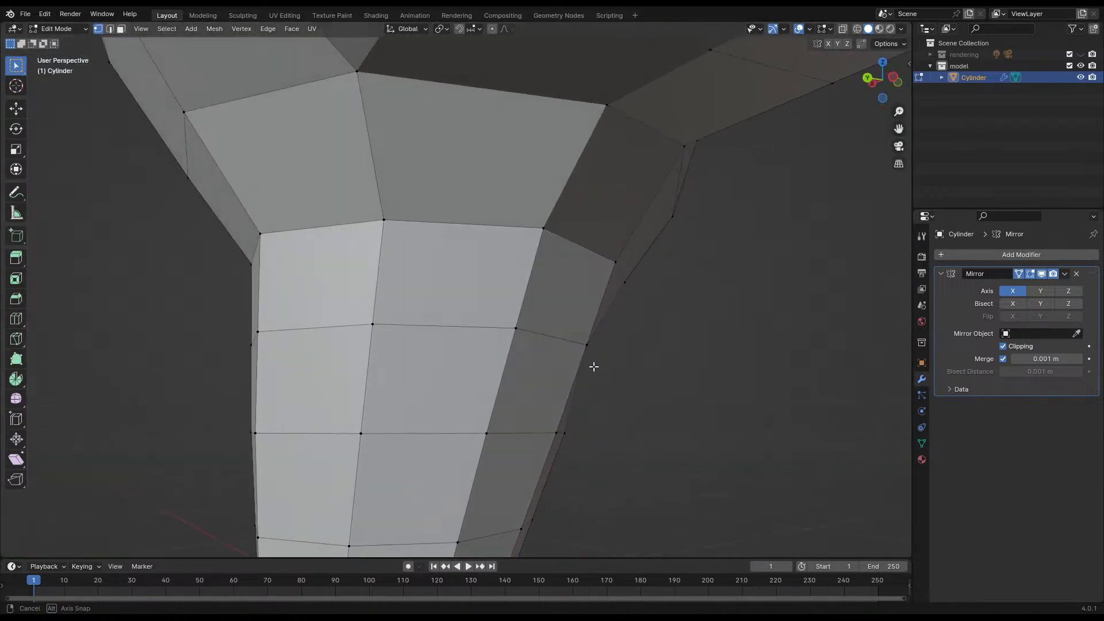
{"action": "key", "text": "g"}
{"action": "left_click", "coordinate": [628, 380]}
{"action": "key", "text": "g"}
{"action": "left_click", "coordinate": [641, 365]}
{"action": "key", "text": "ctrl+s"}
{"action": "left_click", "coordinate": [420, 322]}
{"action": "key", "text": "g"}
{"action": "left_click", "coordinate": [397, 364]}
- Shift the outer and inner upper corner vertices around the front's central vertex slightly, and save the file
{"action": "middle_click_drag", "start_coordinate": [310, 351], "coordinate": [441, 332]}
{"action": "left_click", "coordinate": [620, 238]}
{"action": "key", "text": "g"}
{"action": "left_click", "coordinate": [609, 251]}
{"action": "left_click", "coordinate": [397, 222]}
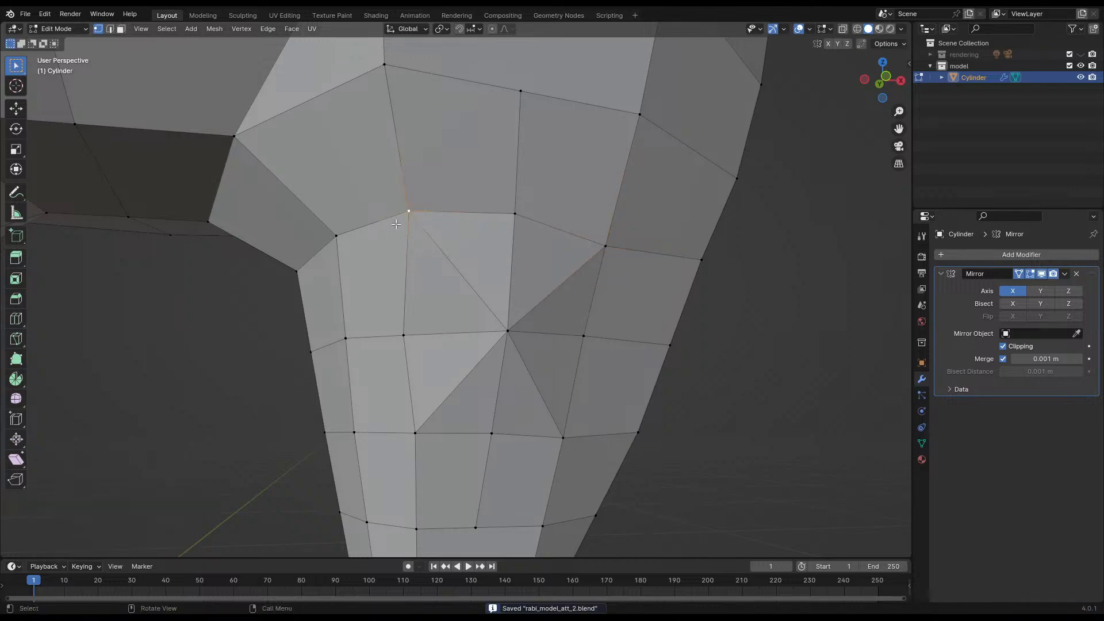
{"action": "key", "text": "g"}
{"action": "left_click", "coordinate": [413, 238]}
{"action": "middle_click_drag", "start_coordinate": [413, 238], "coordinate": [455, 309]}
{"action": "key", "text": "ctrl+s"}
- Examine the shape of the legs in Object Mode, both from a distance and close up
{"action": "key", "text": "Tab"}
{"action": "scroll", "coordinate": [544, 312], "scroll_direction": "down", "scroll_amount": 5}
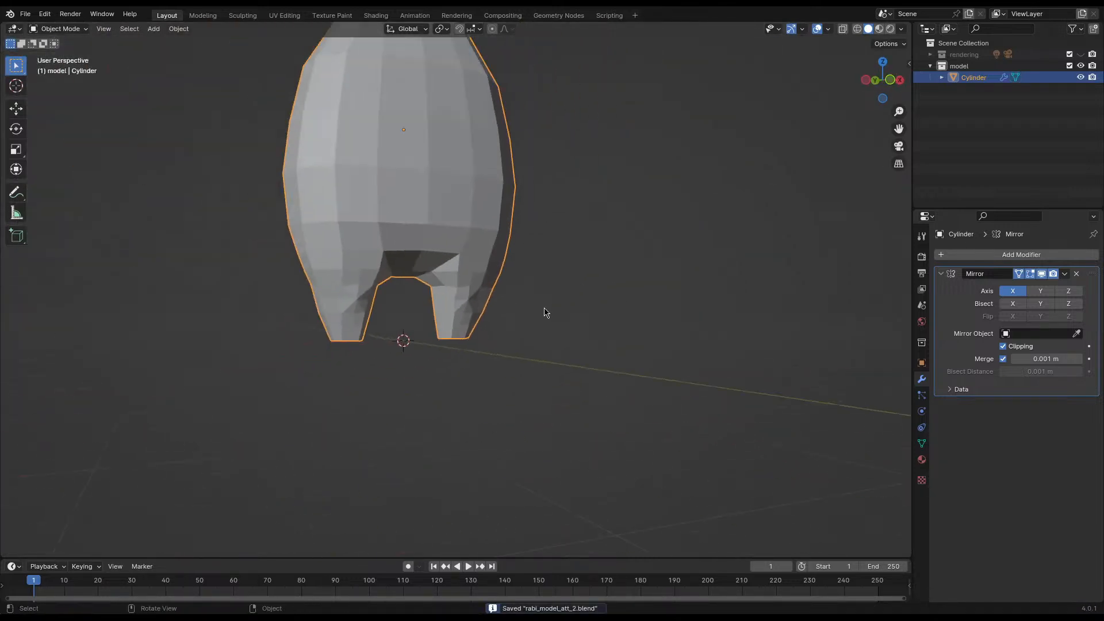
{"action": "middle_click_drag", "start_coordinate": [546, 312], "coordinate": [499, 318]}
{"action": "scroll", "coordinate": [454, 311], "scroll_direction": "up", "scroll_amount": 3}
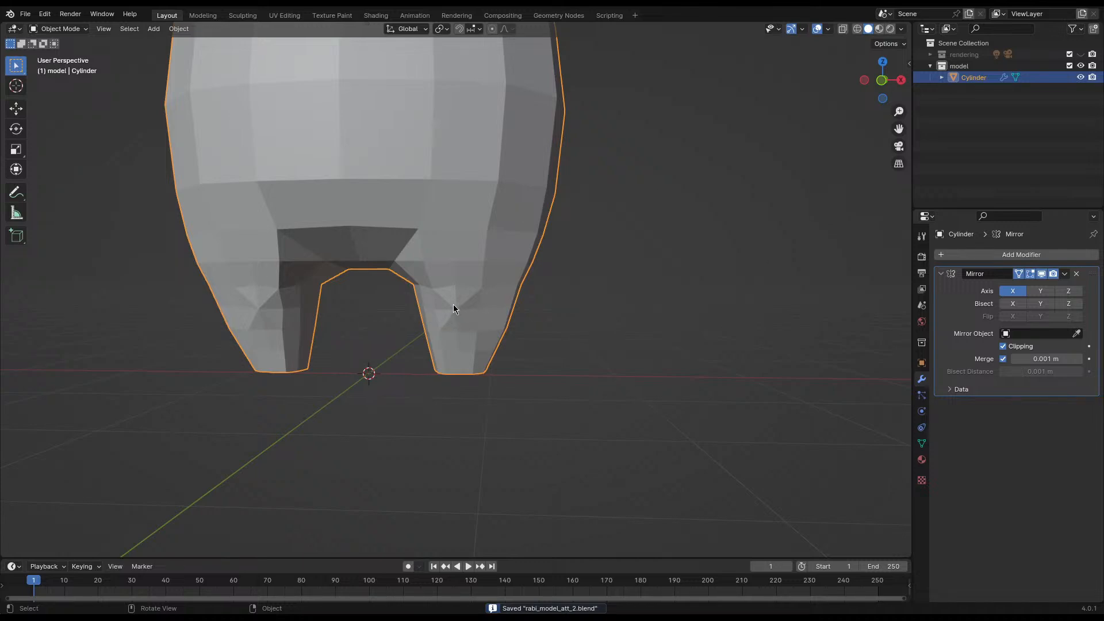
{"action": "scroll", "coordinate": [453, 305], "scroll_direction": "up", "scroll_amount": 4}
{"action": "middle_click_drag", "start_coordinate": [428, 337], "coordinate": [420, 309]}
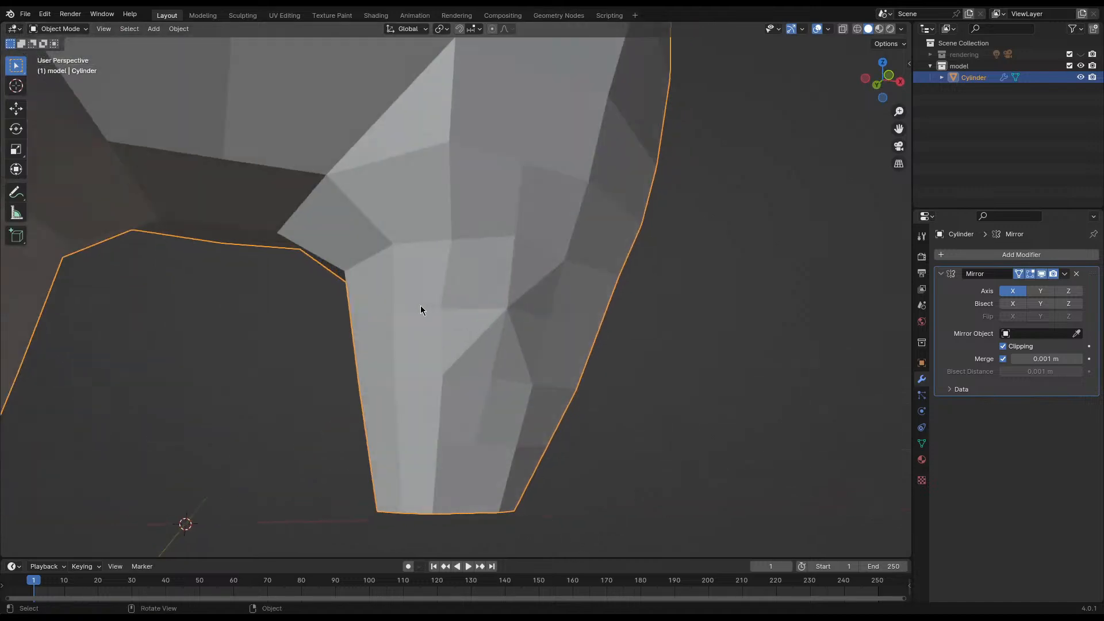
{"action": "scroll", "coordinate": [421, 309], "scroll_direction": "down", "scroll_amount": 7}
{"action": "middle_click_drag", "start_coordinate": [489, 225], "coordinate": [437, 238]}
{"action": "scroll", "coordinate": [445, 278], "scroll_direction": "down", "scroll_amount": 5}
- Add one centred loop cut around the upper torso and lower a torso edge loop about 0.32 m along Z
{"action": "key", "text": "Tab"}
{"action": "scroll", "coordinate": [540, 258], "scroll_direction": "up", "scroll_amount": 4}
{"action": "key", "text": "ctrl+r"}
{"action": "left_click", "coordinate": [521, 178]}
{"action": "right_click", "coordinate": [524, 175]}
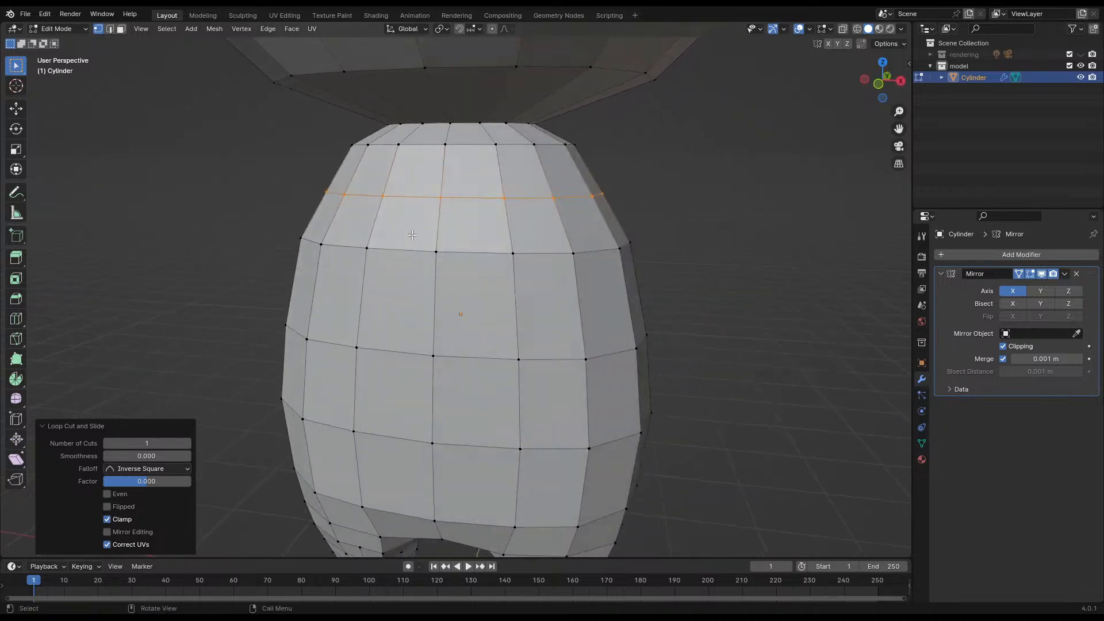
{"action": "scroll", "coordinate": [413, 235], "scroll_direction": "down", "scroll_amount": 5}
{"action": "key", "text": "g"}
{"action": "key", "text": "z"}
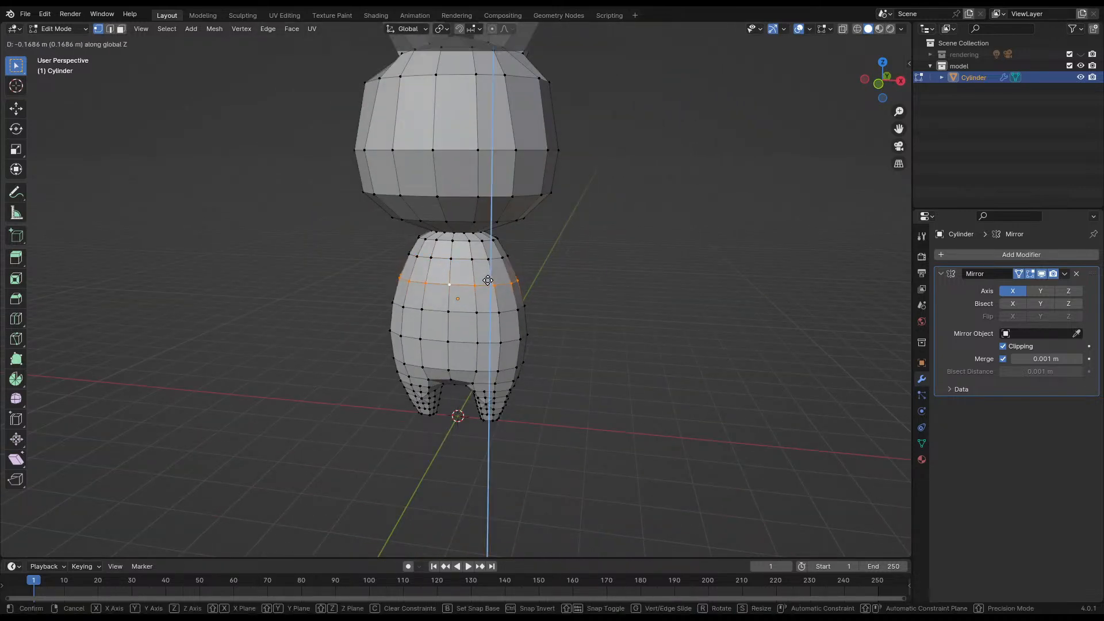
{"action": "left_click", "coordinate": [537, 290]}
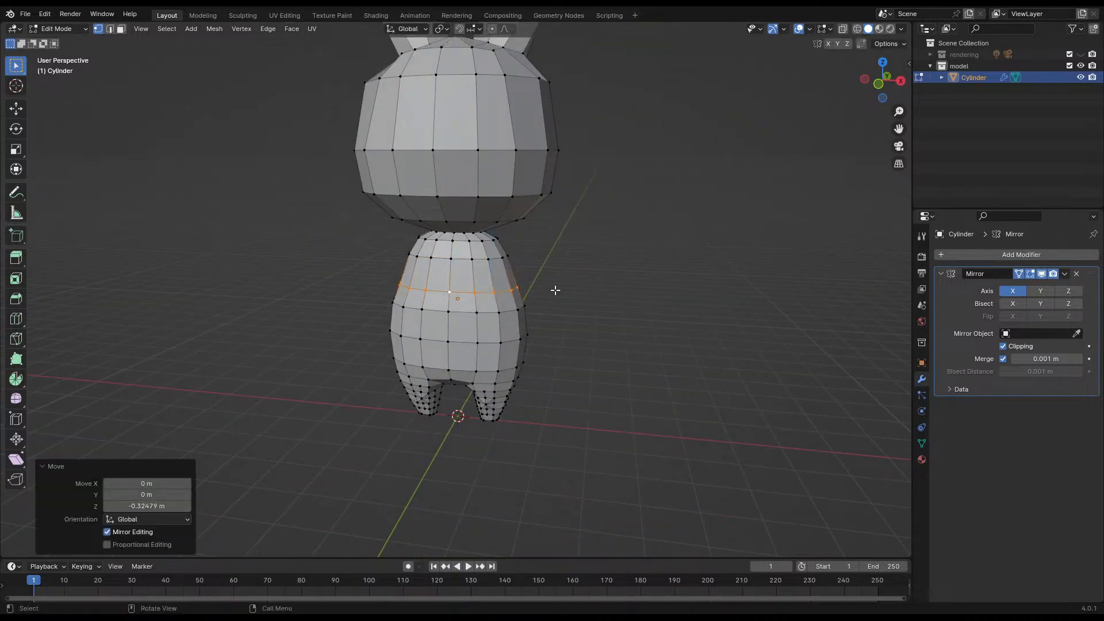
- Raise the selected torso loop about 0.09 m along Z and save the file
{"action": "middle_click_drag", "start_coordinate": [420, 295], "coordinate": [475, 283]}
{"action": "key", "text": "g"}
{"action": "key", "text": "z"}
{"action": "left_click", "coordinate": [431, 277]}
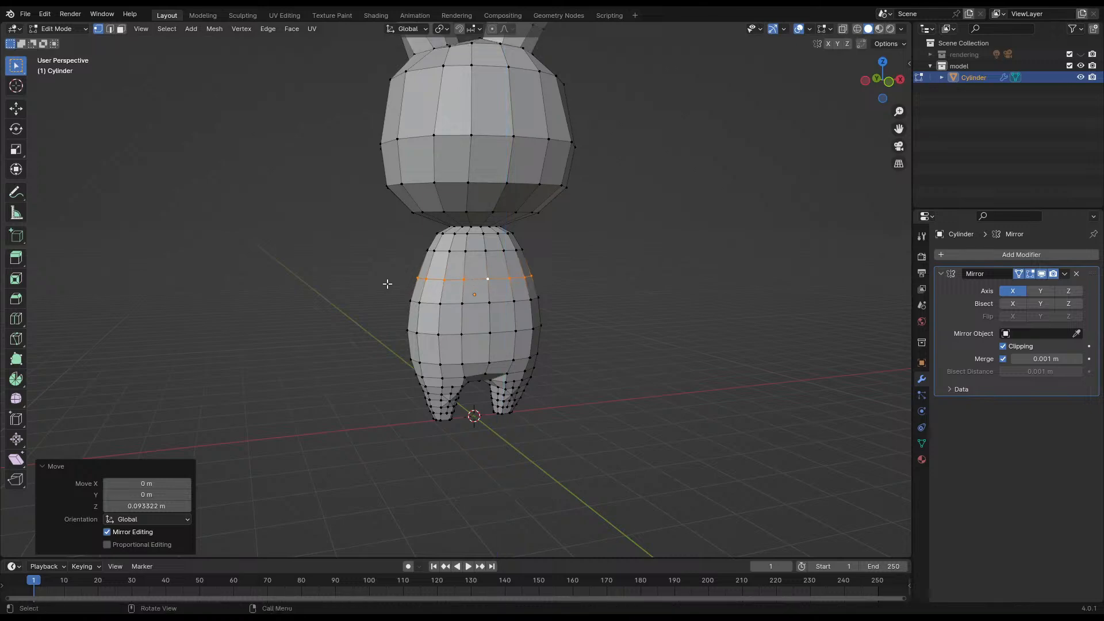
{"action": "scroll", "coordinate": [387, 283], "scroll_direction": "up", "scroll_amount": 4}
{"action": "middle_click_drag", "start_coordinate": [402, 282], "coordinate": [494, 282]}
{"action": "key", "text": "ctrl+s"}
{"action": "scroll", "coordinate": [494, 283], "scroll_direction": "up", "scroll_amount": 5}
{"action": "middle_click_drag", "start_coordinate": [544, 224], "coordinate": [377, 295], "text": "shift"}
{"action": "scroll", "coordinate": [495, 295], "scroll_direction": "down", "scroll_amount": 6}
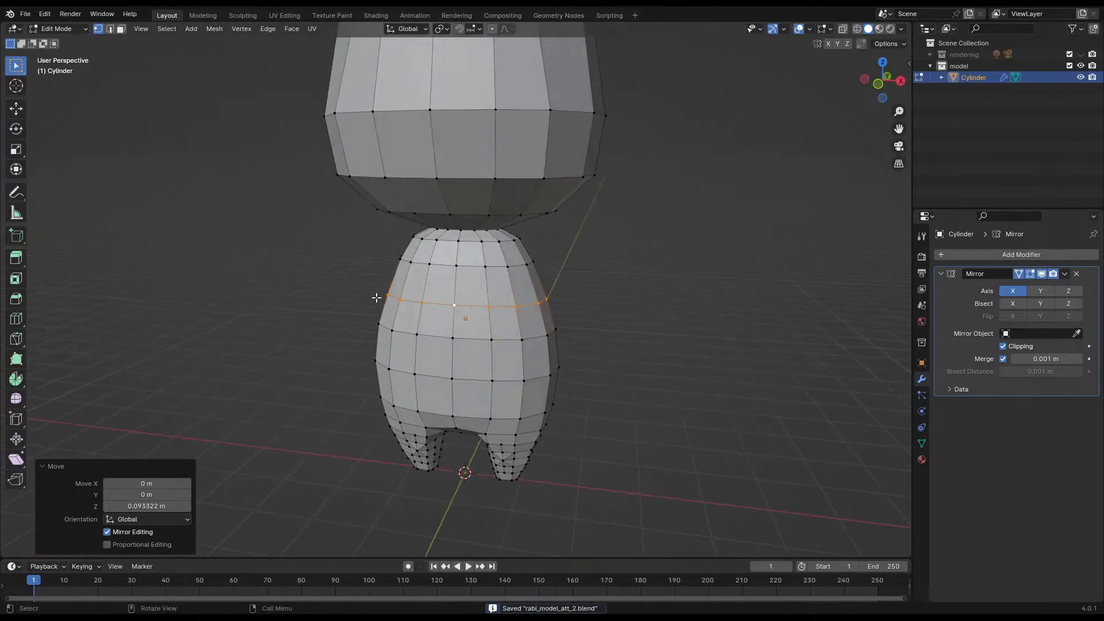
- Delete the block of four faces on the side of the upper torso to make an arm opening
{"action": "key", "text": "Tab"}
{"action": "middle_click_drag", "start_coordinate": [609, 278], "coordinate": [399, 288]}
{"action": "key", "text": "Tab"}
{"action": "scroll", "coordinate": [467, 263], "scroll_direction": "up", "scroll_amount": 6}
{"action": "key", "text": "2"}
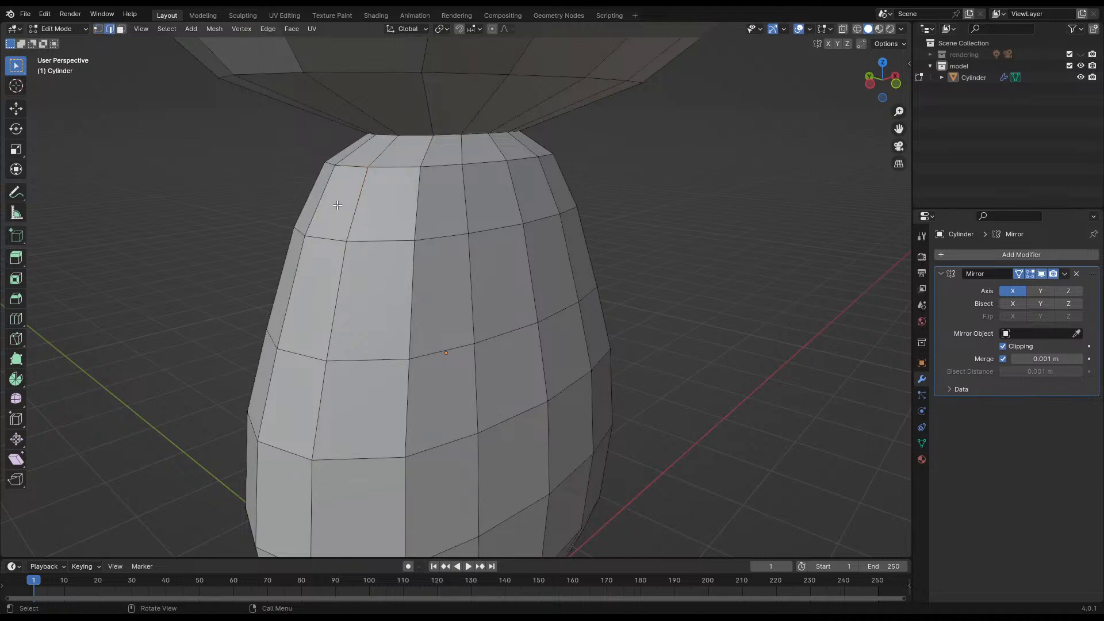
{"action": "key", "text": "3"}
{"action": "left_click", "coordinate": [338, 206]}
{"action": "left_click", "coordinate": [311, 290], "text": "shift"}
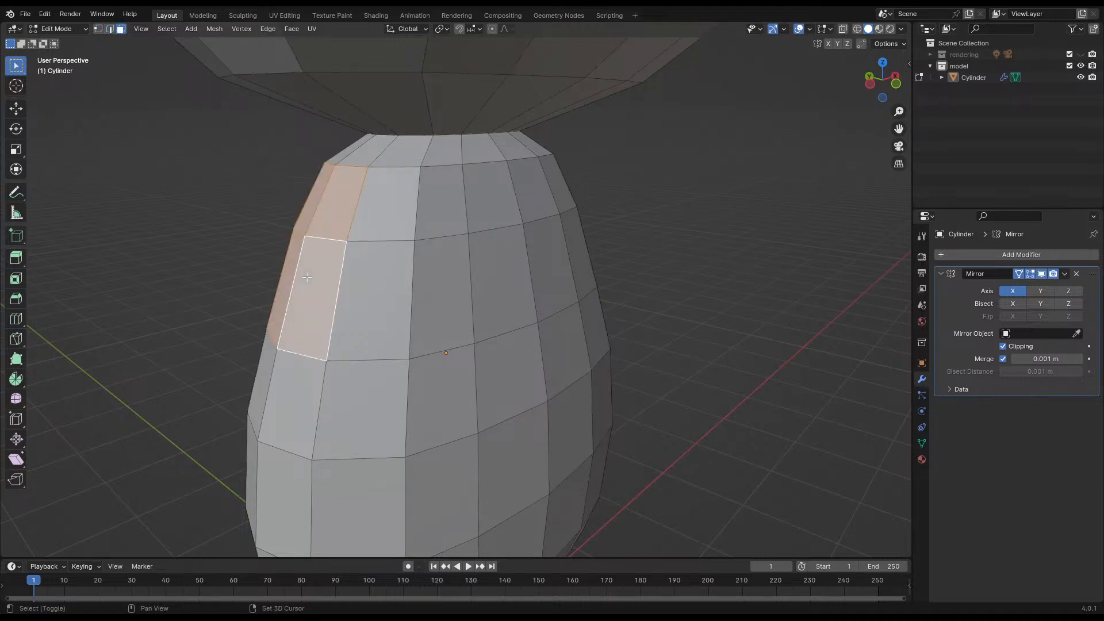
{"action": "key", "text": "x"}
{"action": "left_click", "coordinate": [250, 221]}
{"action": "middle_click_drag", "start_coordinate": [253, 225], "coordinate": [385, 190]}
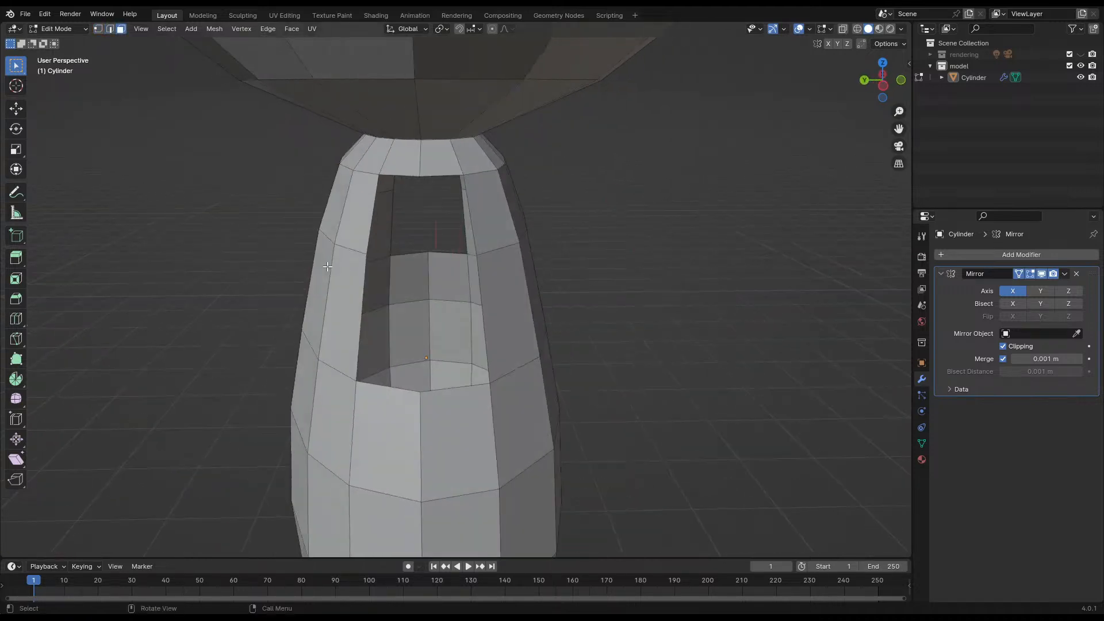
{"action": "key", "text": "Tab"}
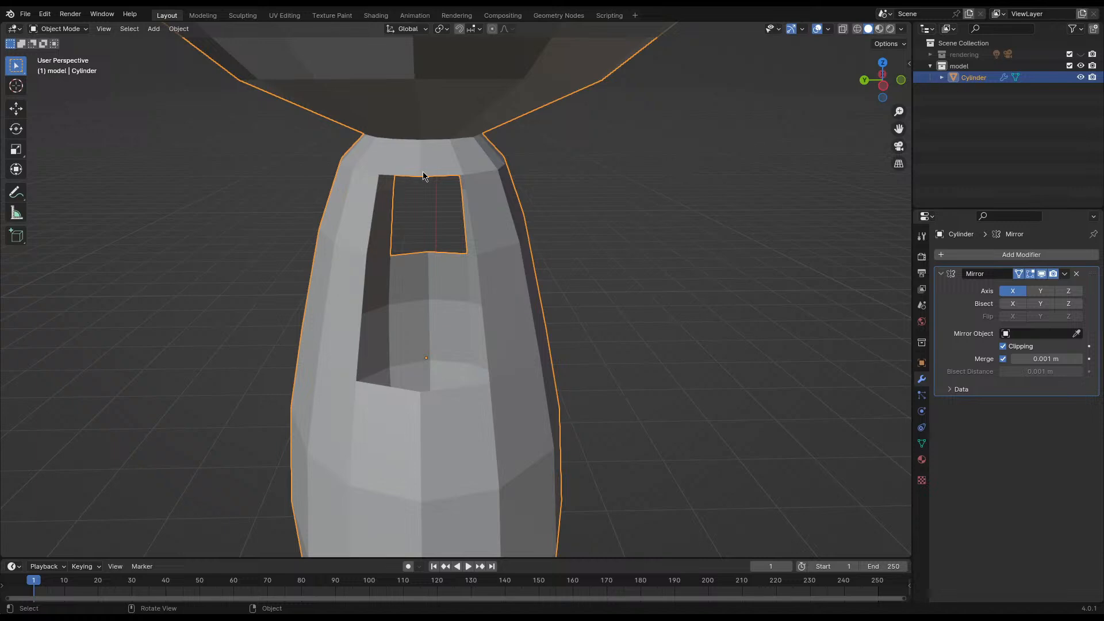
{"action": "key", "text": "Tab"}
- Extrude the arm opening's edge loop outward about 1.17 m in X and 0.18 m in Z, and scale it to 0.668 along Z
{"action": "middle_click_drag", "start_coordinate": [468, 242], "coordinate": [380, 180]}
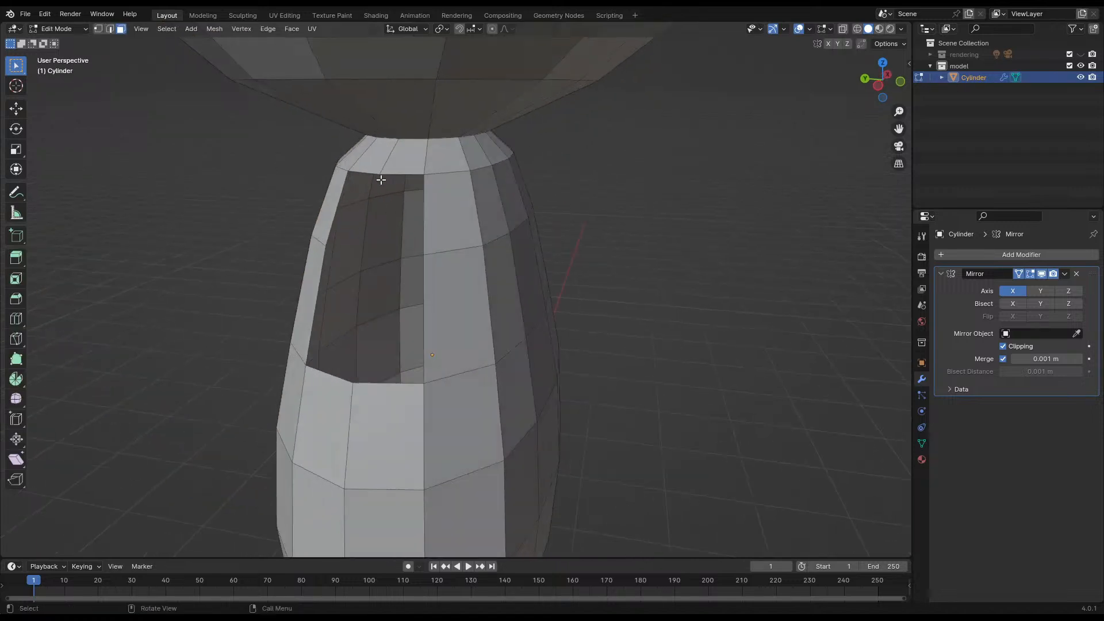
{"action": "left_click", "coordinate": [425, 204], "text": "alt"}
{"action": "scroll", "coordinate": [425, 204], "scroll_direction": "down", "scroll_amount": 6}
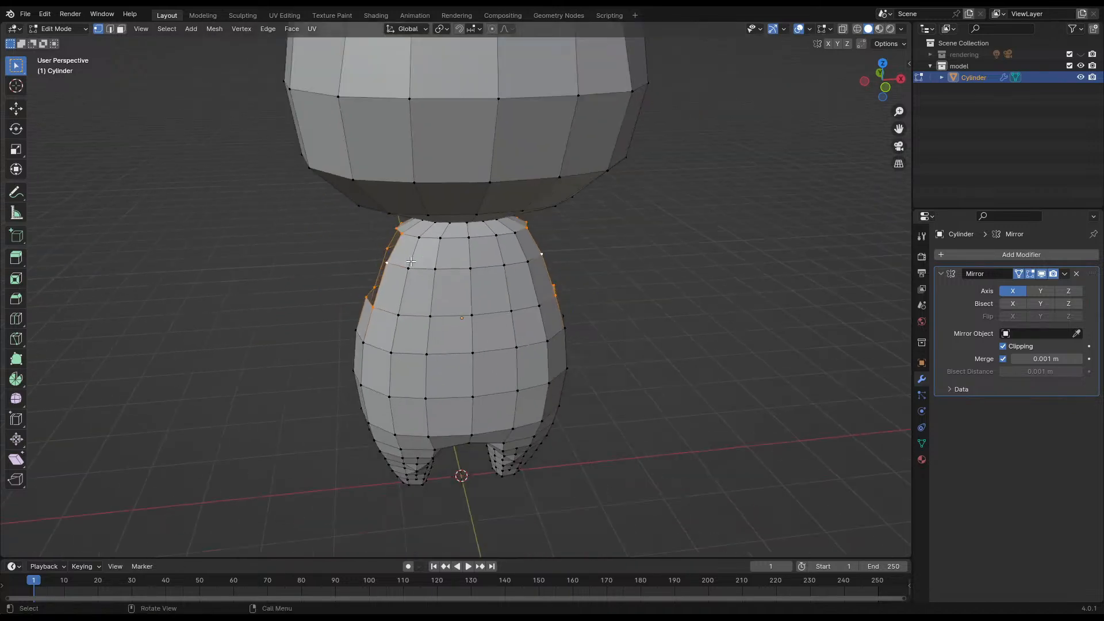
{"action": "middle_click_drag", "start_coordinate": [424, 272], "coordinate": [629, 314]}
{"action": "key", "text": "r"}
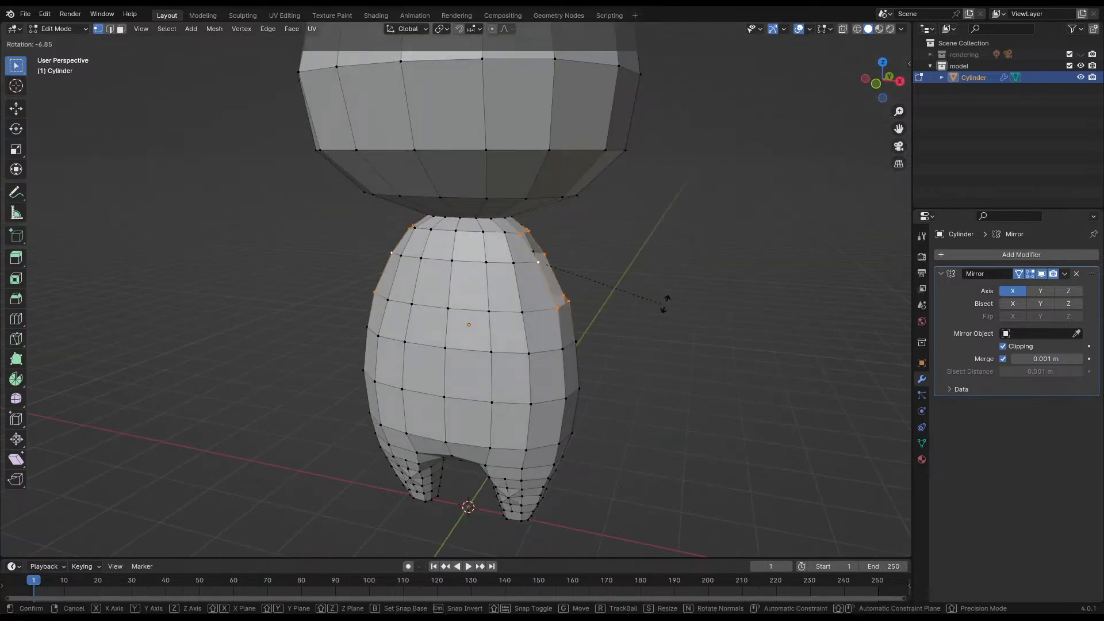
{"action": "left_click", "coordinate": [680, 332]}
{"action": "key", "text": "KP_1"}
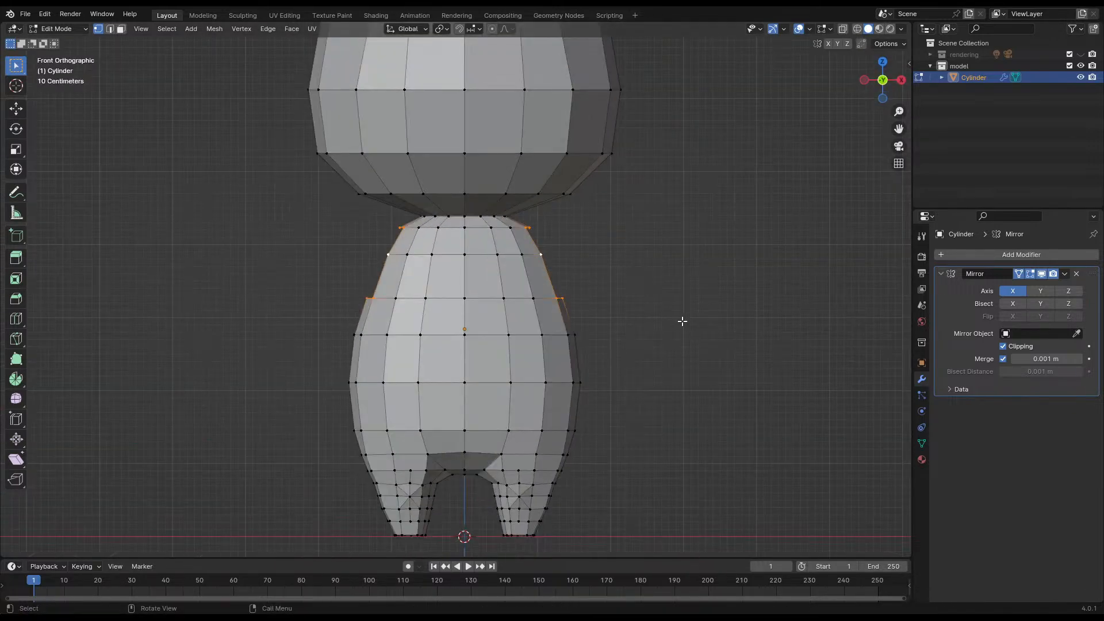
{"action": "key", "text": "e"}
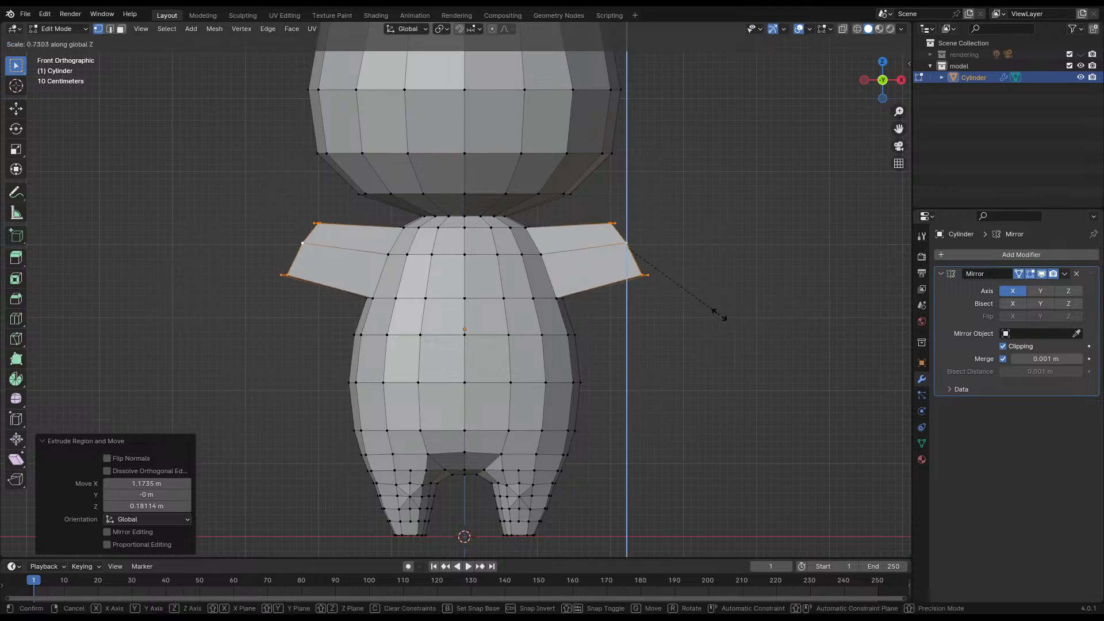
{"action": "left_click", "coordinate": [702, 315]}
- Try to straighten the arm's end loop with a 0° rotation about the X axis
{"action": "key", "text": "r"}
{"action": "key", "text": "x"}
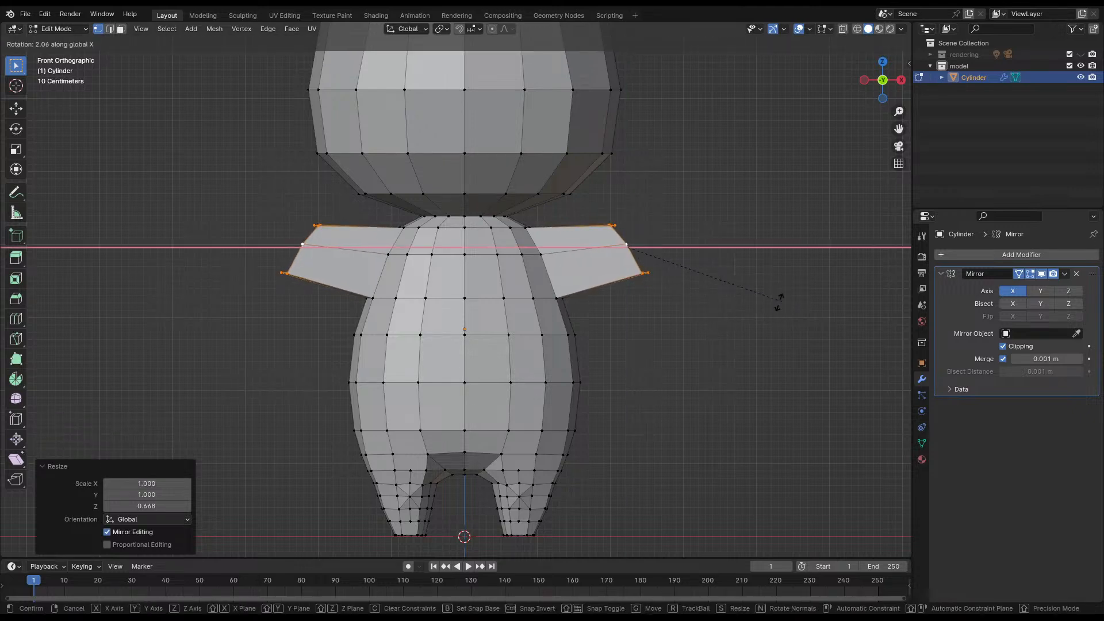
{"action": "key", "text": "0"}
{"action": "left_click", "coordinate": [697, 311]}
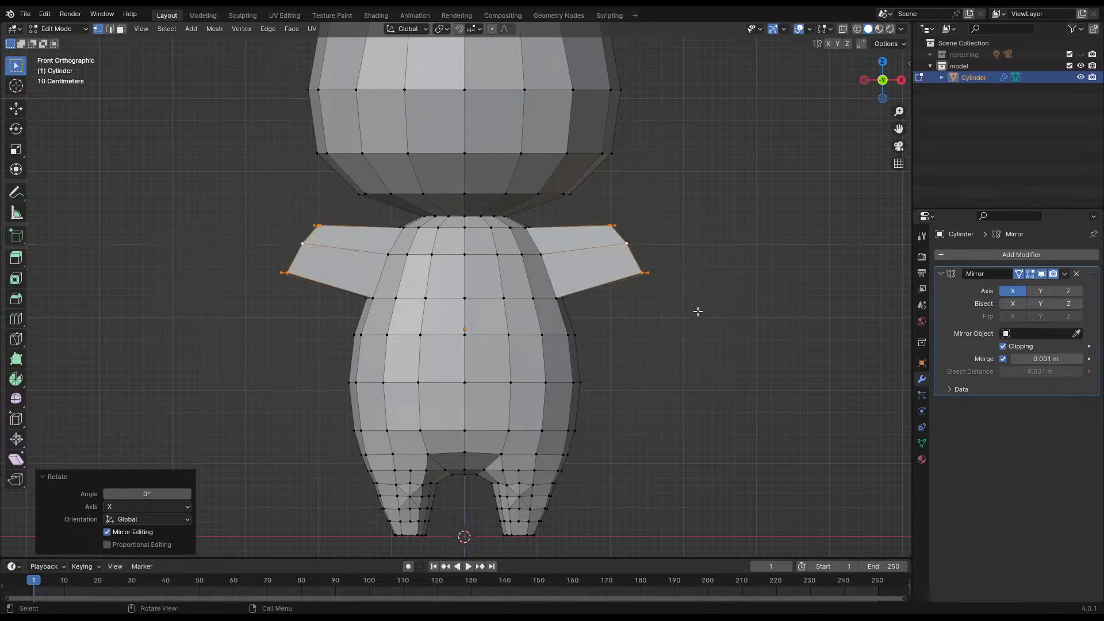
- Flatten the arm's end loop by scaling it to 0 along X, and move it about 0.67 m inward toward the torso
{"action": "key", "text": "s"}
{"action": "key", "text": "x"}
{"action": "key", "text": "0"}
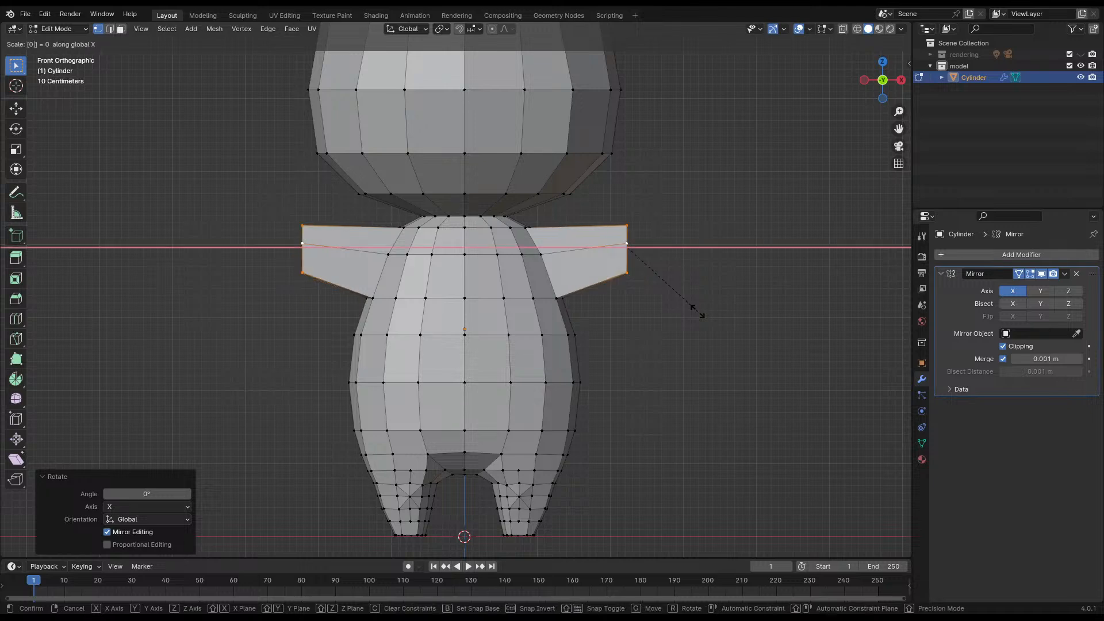
{"action": "left_click", "coordinate": [698, 311]}
{"action": "key", "text": "g"}
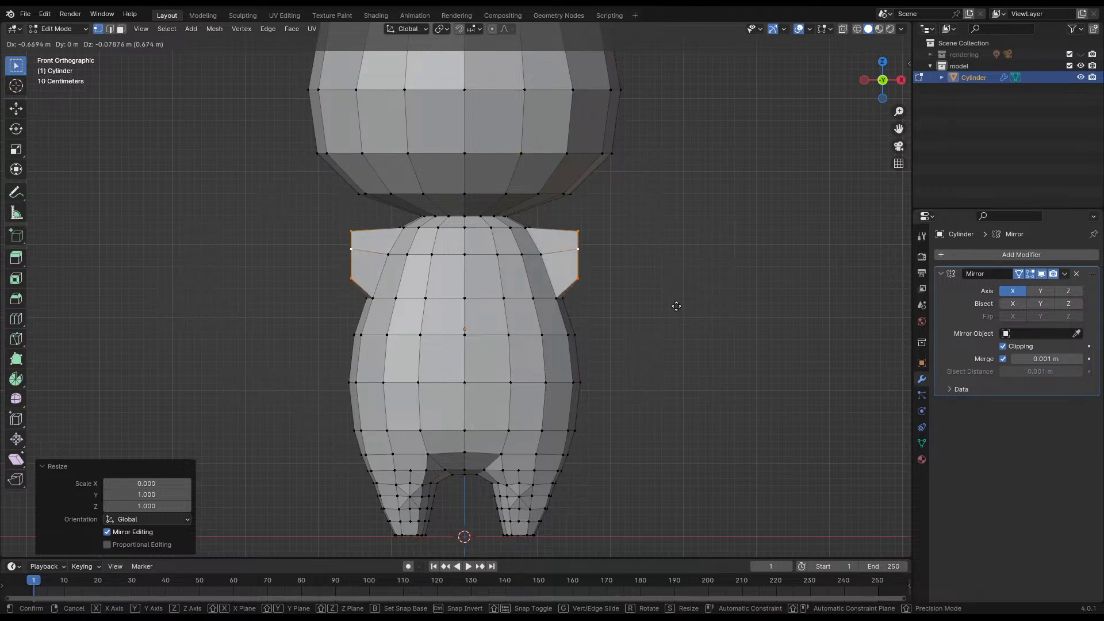
{"action": "left_click", "coordinate": [675, 308]}
- Raise the upper vertices where the arm joins the shoulder along Z, one after another
{"action": "middle_click_drag", "start_coordinate": [675, 308], "coordinate": [541, 235]}
{"action": "key", "text": "g"}
{"action": "key", "text": "z"}
{"action": "left_click", "coordinate": [606, 251]}
{"action": "left_click", "coordinate": [510, 231]}
{"action": "key", "text": "g"}
{"action": "key", "text": "z"}
{"action": "left_click", "coordinate": [577, 243]}
- Raise the front vertices of the torso's top row from the shoulder to the centre, the centre one about 0.09 m in Z, and save
{"action": "left_click", "coordinate": [504, 233]}
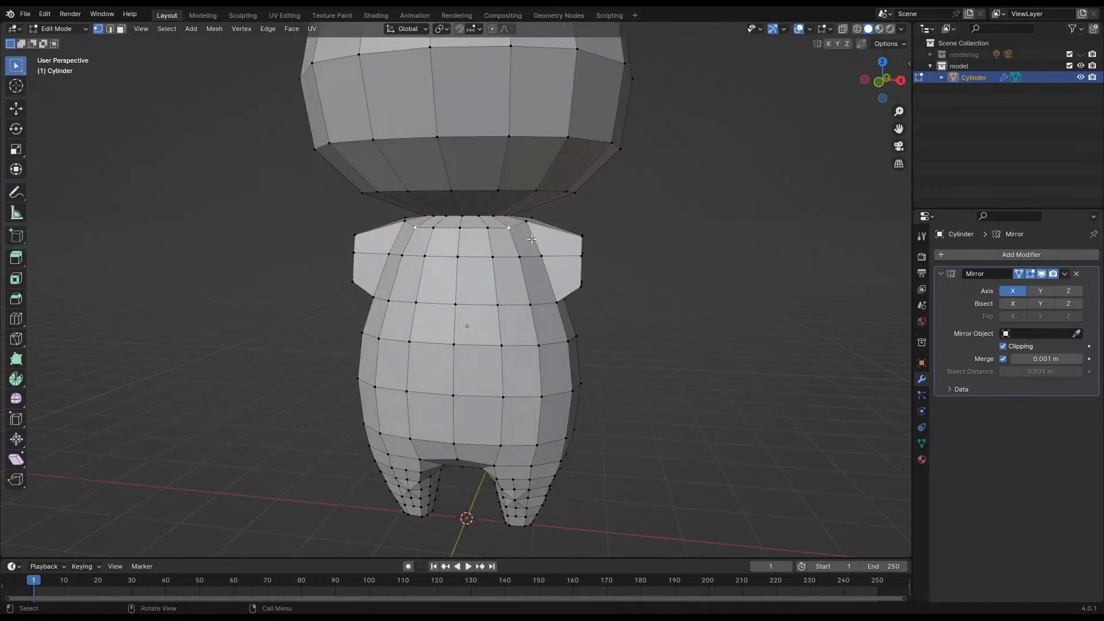
{"action": "key", "text": "KP_1"}
{"action": "scroll", "coordinate": [538, 234], "scroll_direction": "up", "scroll_amount": 3}
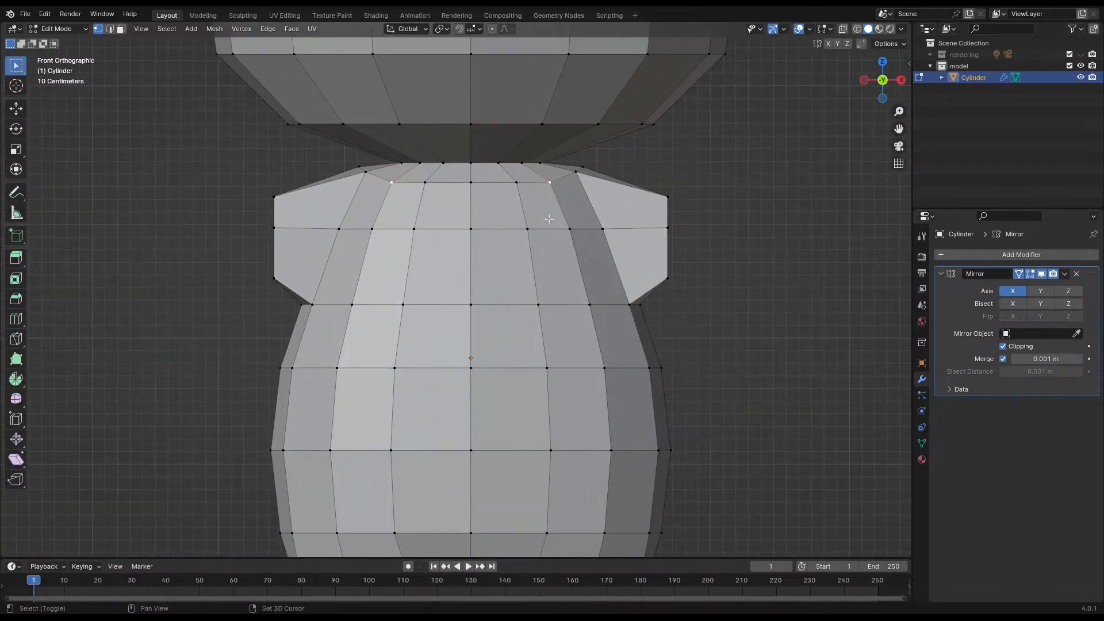
{"action": "middle_click_drag", "start_coordinate": [541, 229], "coordinate": [540, 251], "text": "shift"}
{"action": "key", "text": "g"}
{"action": "left_click", "coordinate": [607, 243]}
{"action": "left_click", "coordinate": [523, 213]}
{"action": "key", "text": "g"}
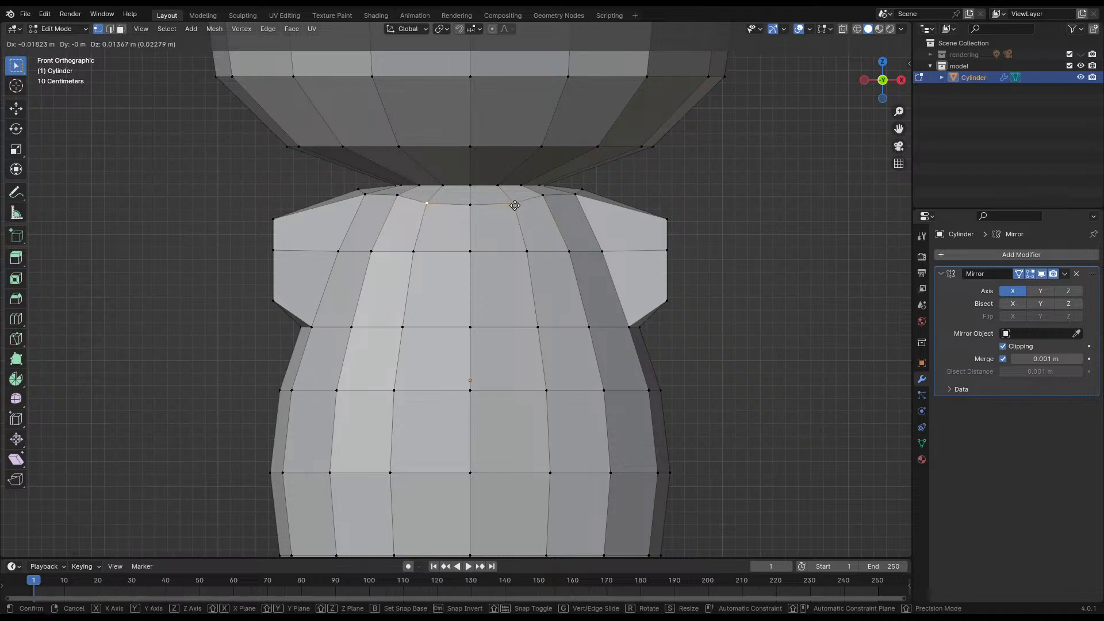
{"action": "left_click", "coordinate": [508, 195]}
{"action": "left_click", "coordinate": [482, 210]}
{"action": "key", "text": "g"}
{"action": "left_click", "coordinate": [483, 195]}
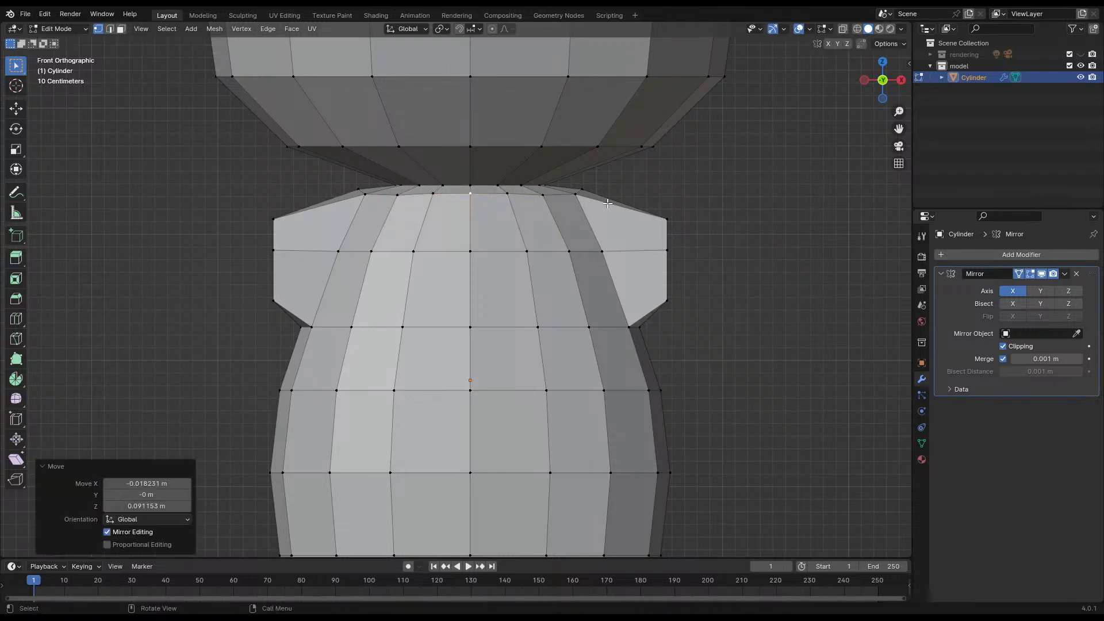
{"action": "key", "text": "ctrl+s"}
- Extrude the arm's end loop outward about 0.91 m in X and 0.03 m in Z
{"action": "middle_click_drag", "start_coordinate": [581, 224], "coordinate": [545, 260]}
{"action": "scroll", "coordinate": [531, 243], "scroll_direction": "down", "scroll_amount": 4}
{"action": "scroll", "coordinate": [572, 294], "scroll_direction": "up", "scroll_amount": 4}
{"action": "middle_click_drag", "start_coordinate": [560, 194], "coordinate": [488, 220]}
{"action": "left_click", "coordinate": [290, 198], "text": "alt"}
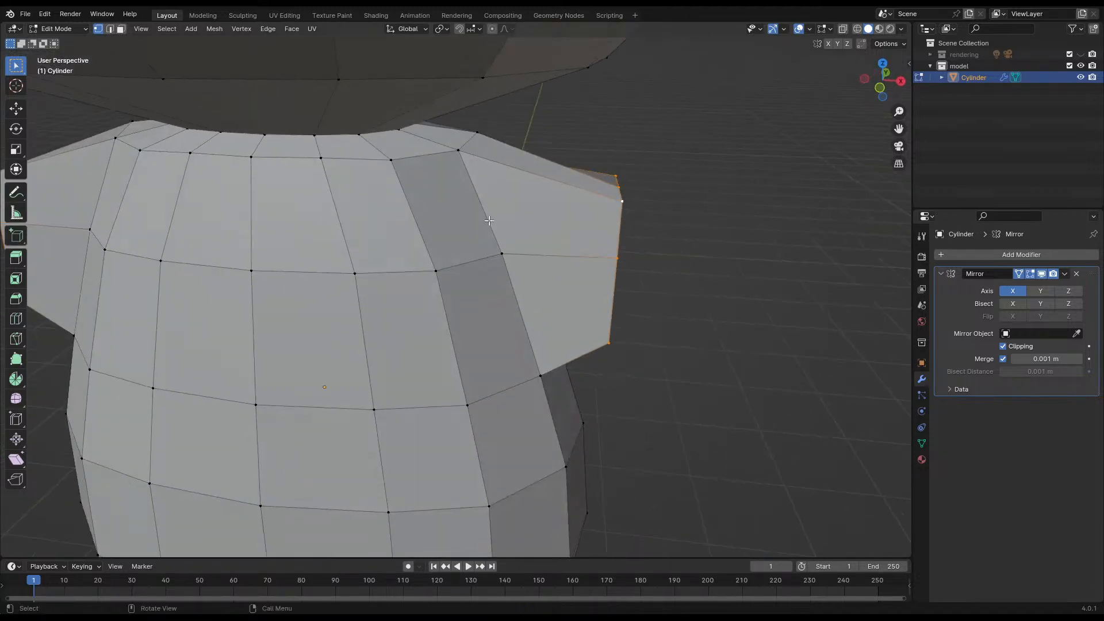
{"action": "key", "text": "KP_1"}
{"action": "scroll", "coordinate": [644, 217], "scroll_direction": "down", "scroll_amount": 5}
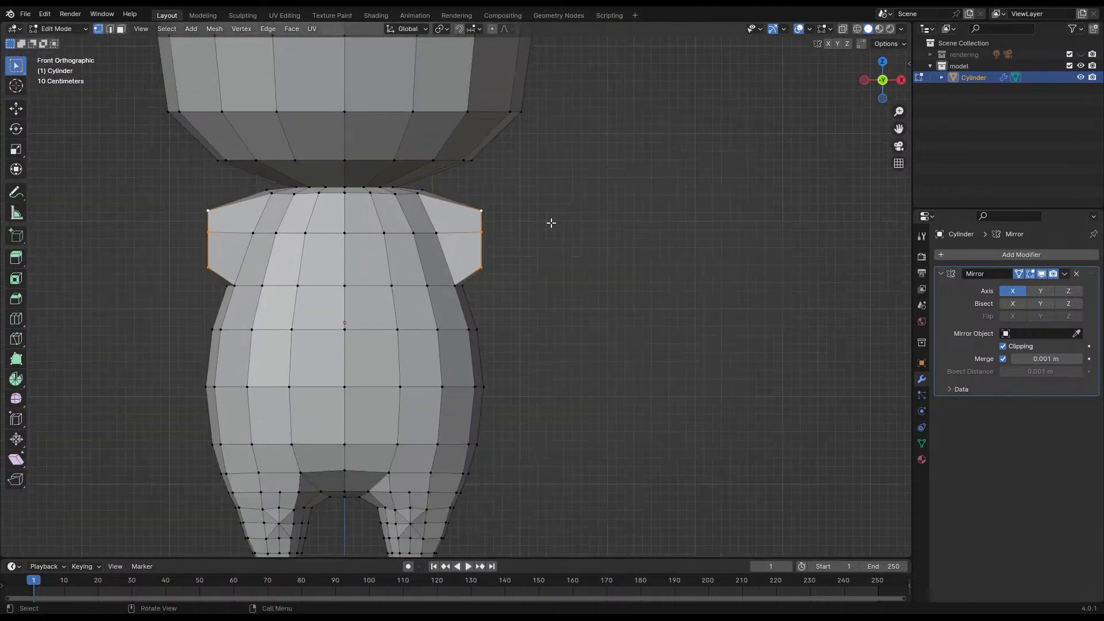
{"action": "key", "text": "e"}
{"action": "left_click", "coordinate": [618, 263]}
- Scale the arm's new end loop to 0.526 and move it about 0.07 m inward and 0.08 m down
{"action": "key", "text": "s"}
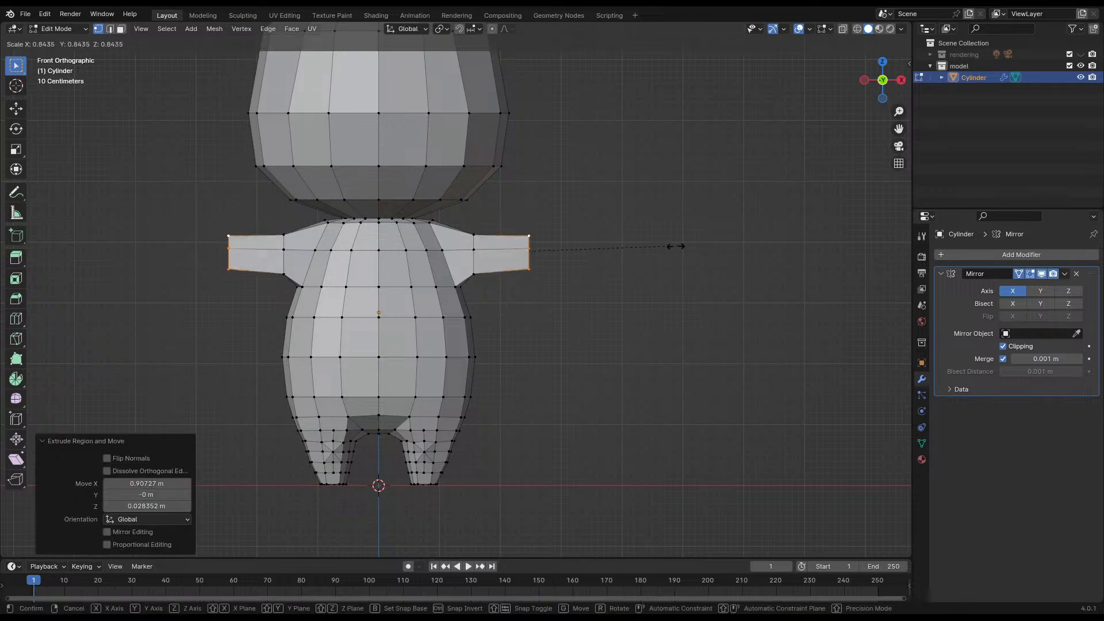
{"action": "left_click", "coordinate": [621, 249]}
{"action": "key", "text": "g"}
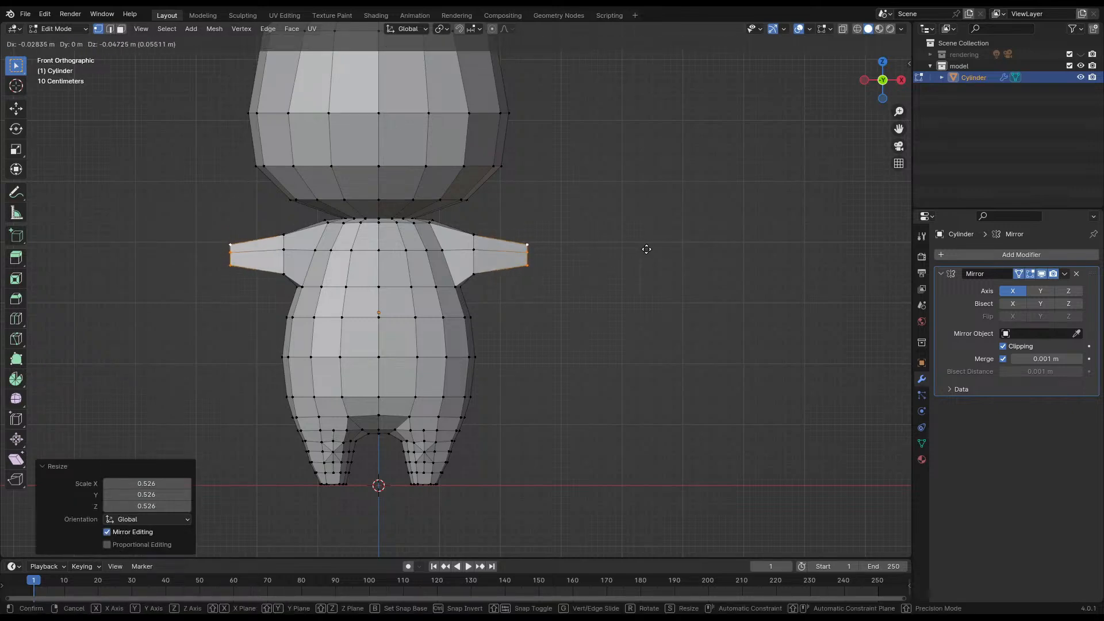
{"action": "left_click", "coordinate": [645, 250]}
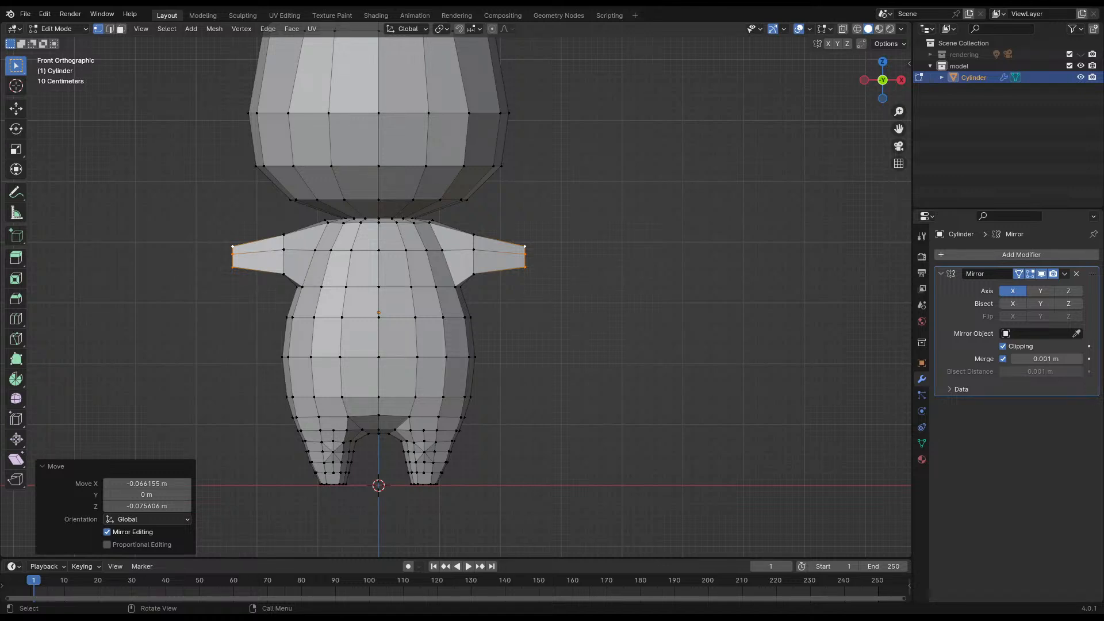
- Scale the arm's end loop by 1.846 and the preceding loop near the shoulder by about 1.27
{"action": "left_click", "coordinate": [617, 228]}
{"action": "key", "text": "ctrl+z"}
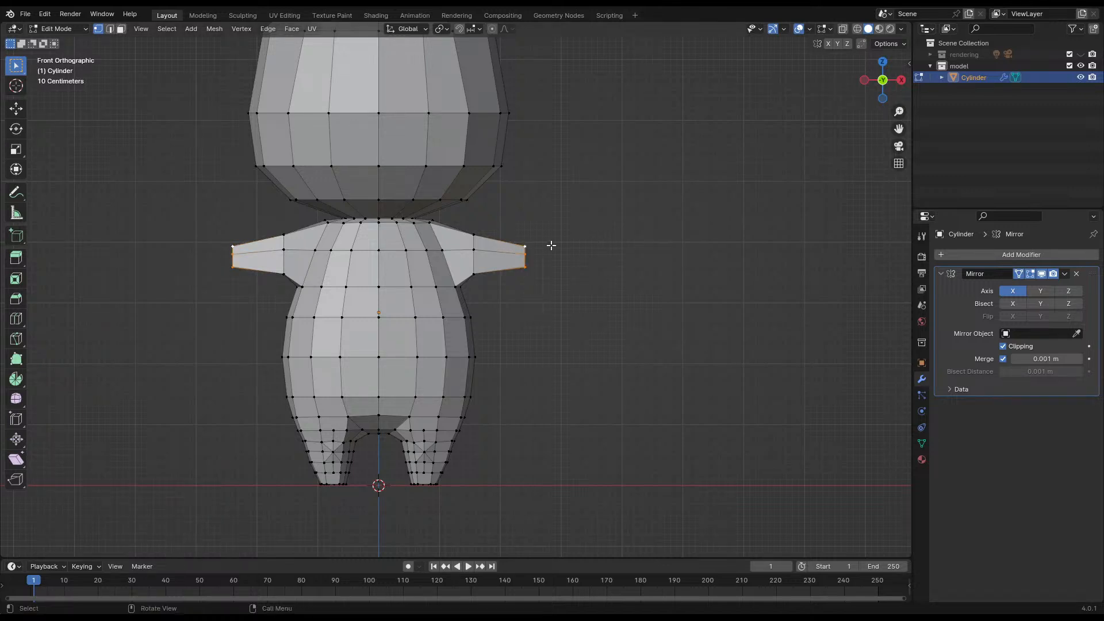
{"action": "key", "text": "s"}
{"action": "left_click", "coordinate": [696, 227]}
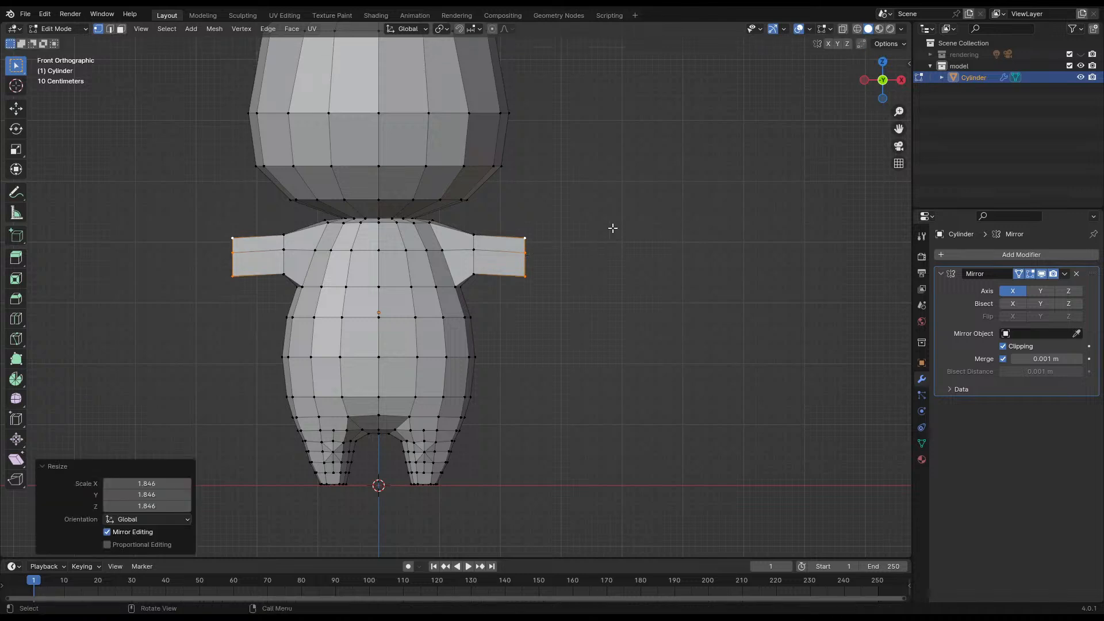
{"action": "left_click", "coordinate": [466, 264], "text": "alt"}
{"action": "key", "text": "s"}
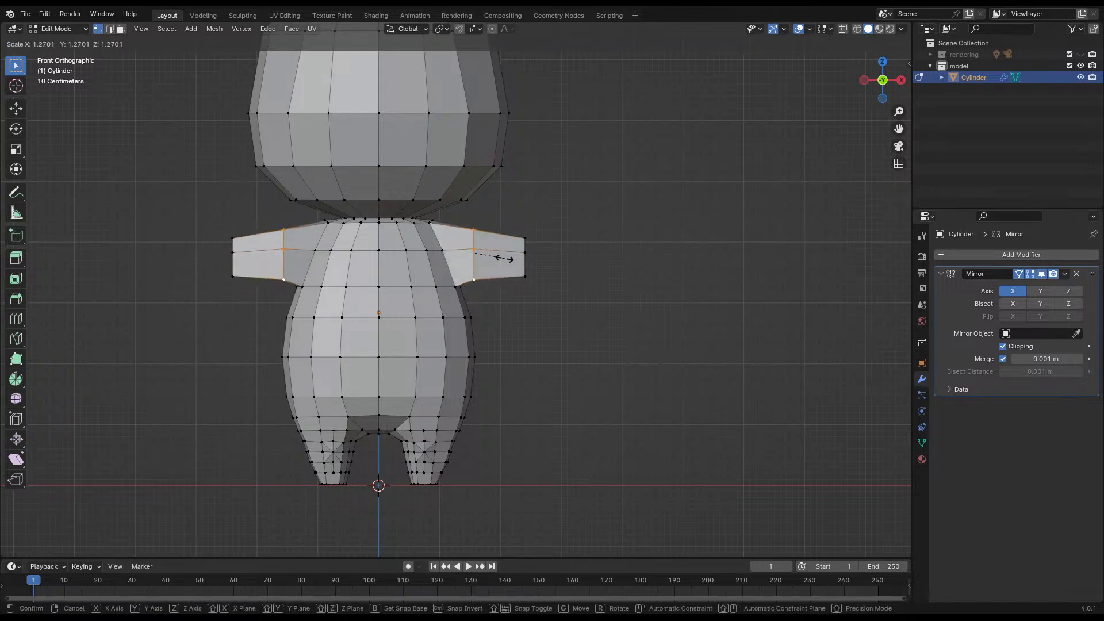
{"action": "left_click", "coordinate": [504, 258]}
- Scale the arm's end loop by 1.079 and extrude it about 0.84 m outward in X and 0.07 m down in Z
{"action": "left_click", "coordinate": [524, 257], "text": "alt"}
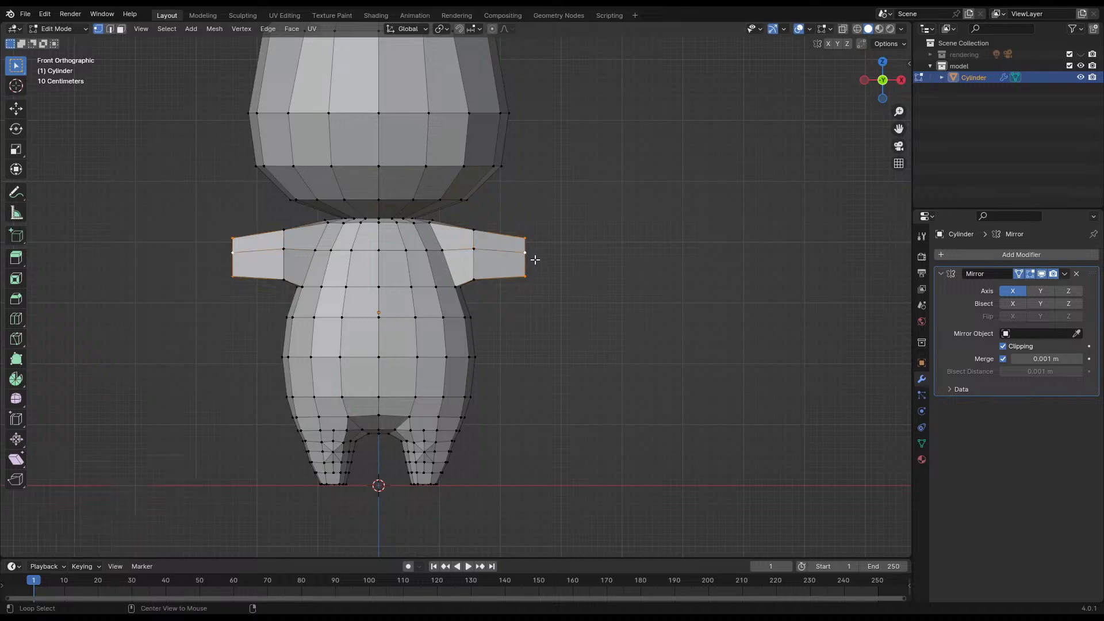
{"action": "key", "text": "s"}
{"action": "left_click", "coordinate": [579, 256]}
{"action": "key", "text": "e"}
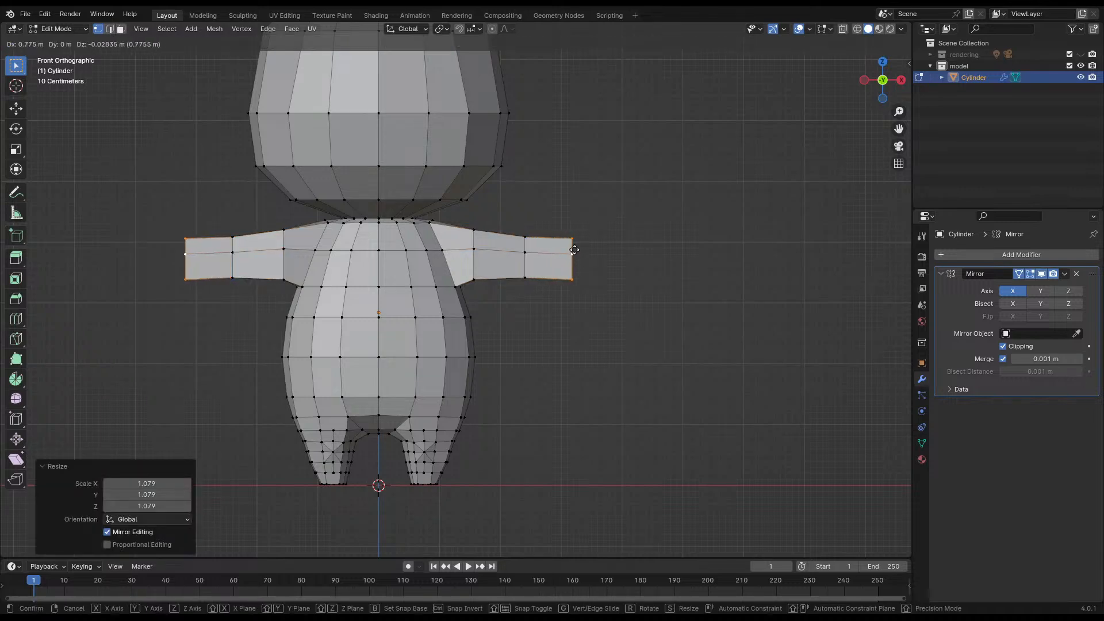
{"action": "left_click", "coordinate": [632, 260]}
- Scale the new end loop to 0.831, move it about 0.14 m inward, and rotate it 3.61° in the front view
{"action": "key", "text": "s"}
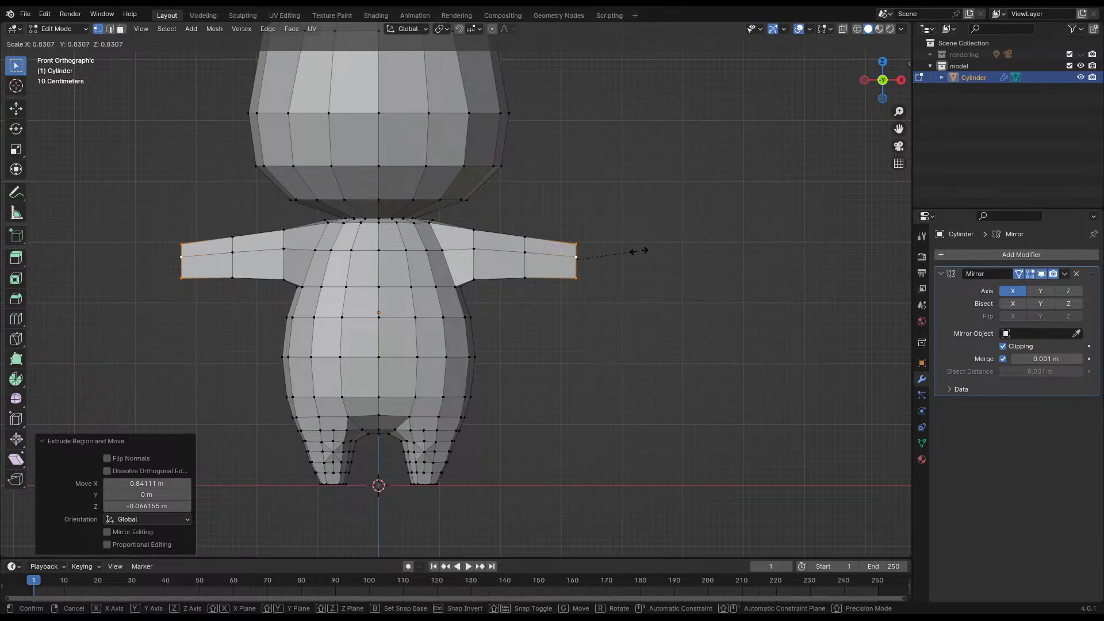
{"action": "left_click", "coordinate": [639, 251]}
{"action": "key", "text": "g"}
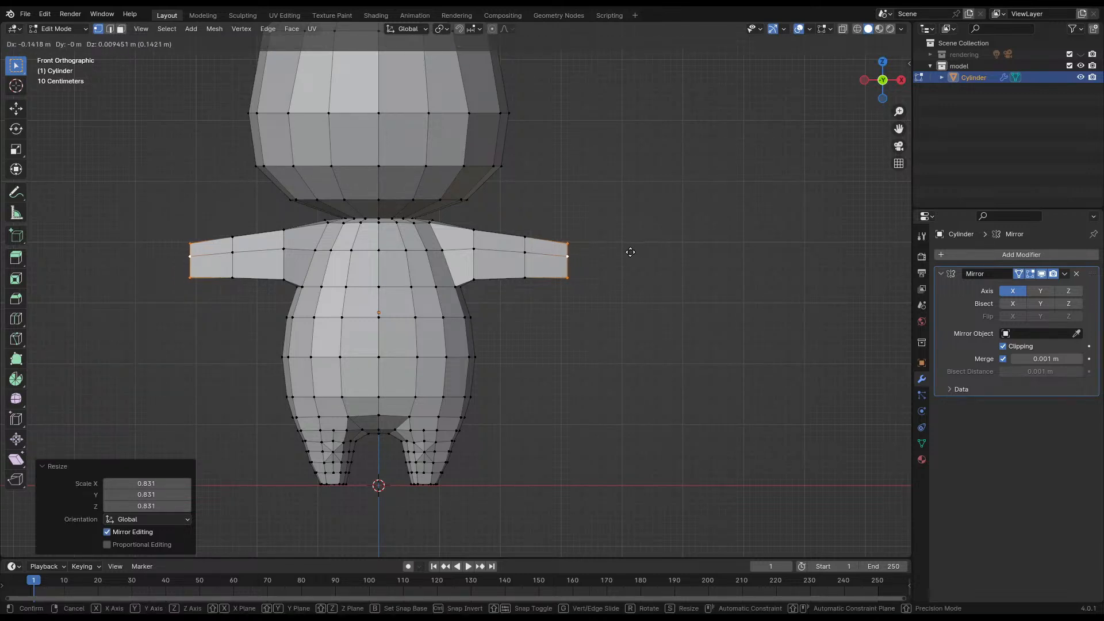
{"action": "left_click", "coordinate": [630, 252]}
{"action": "key", "text": "r"}
{"action": "left_click", "coordinate": [667, 257]}
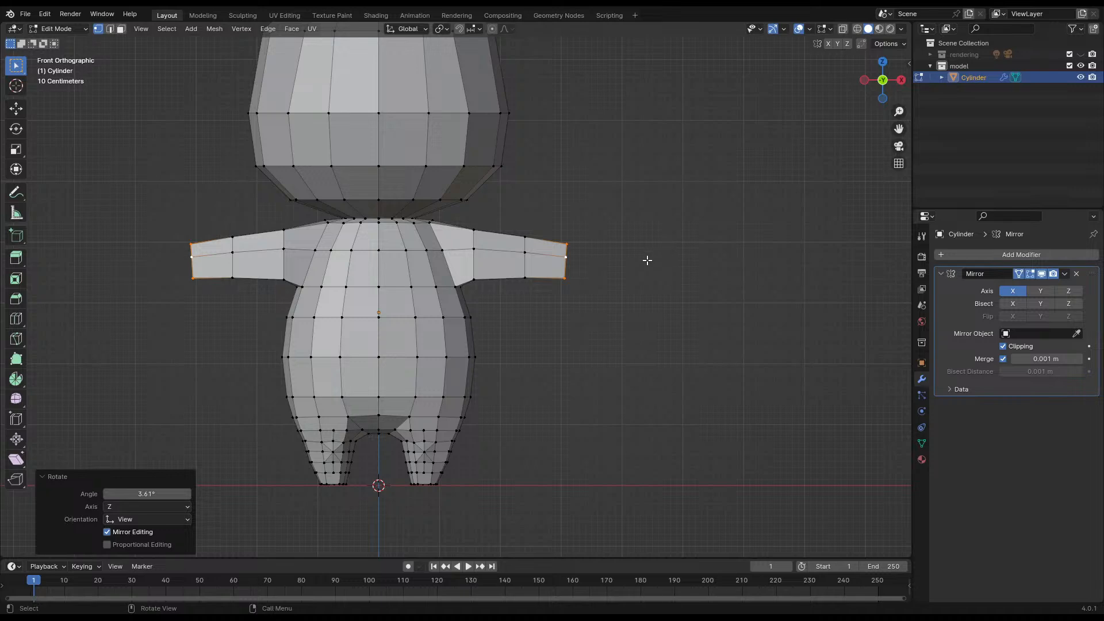
- Extrude the arm's end loop about 0.64 m in X and -0.07 m in Z, and extrude the opening's upper edges outward and downward
{"action": "key", "text": "e"}
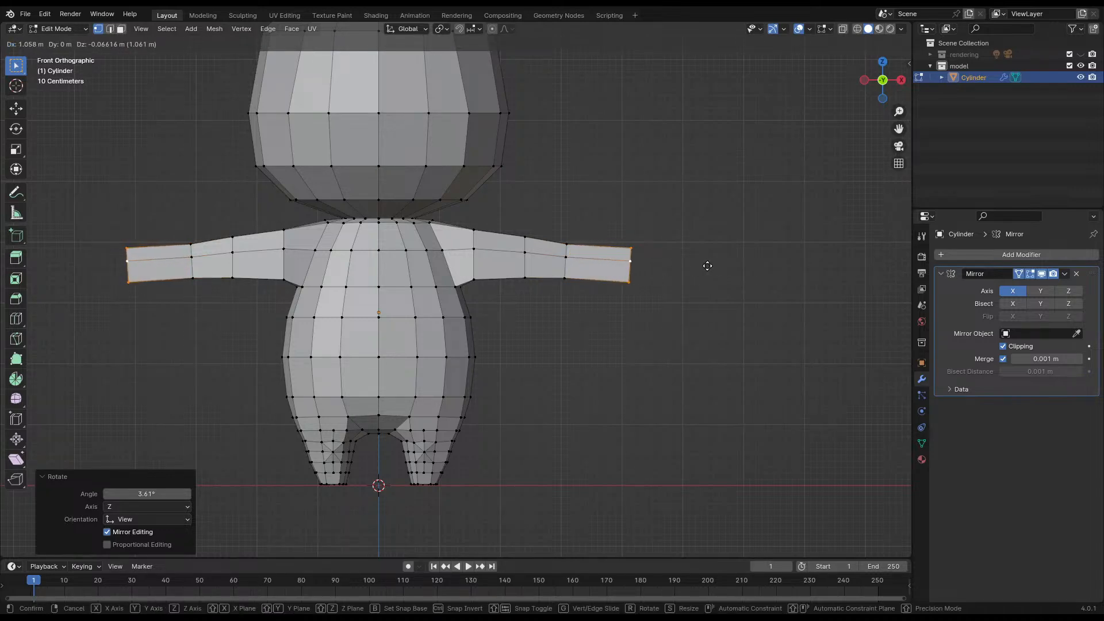
{"action": "left_click", "coordinate": [630, 263]}
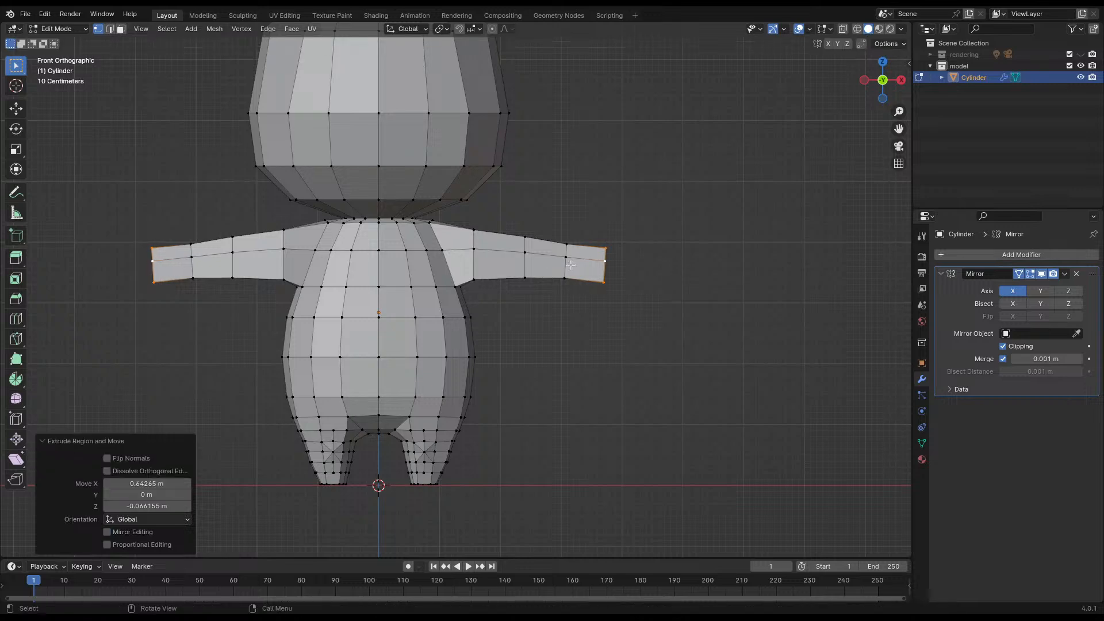
{"action": "middle_click_drag", "start_coordinate": [630, 264], "coordinate": [476, 269]}
{"action": "scroll", "coordinate": [549, 277], "scroll_direction": "up", "scroll_amount": 6}
{"action": "left_click", "coordinate": [611, 223]}
{"action": "scroll", "coordinate": [615, 225], "scroll_direction": "down", "scroll_amount": 2}
{"action": "middle_click_drag", "start_coordinate": [633, 224], "coordinate": [613, 234]}
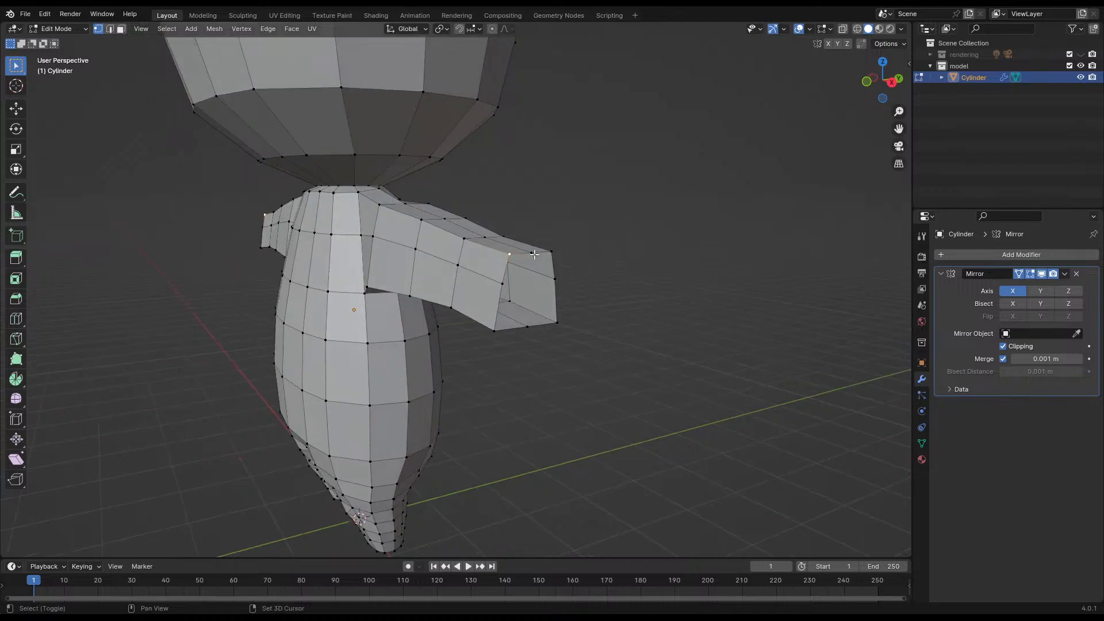
{"action": "middle_click_drag", "start_coordinate": [549, 250], "coordinate": [684, 261]}
{"action": "key", "text": "e"}
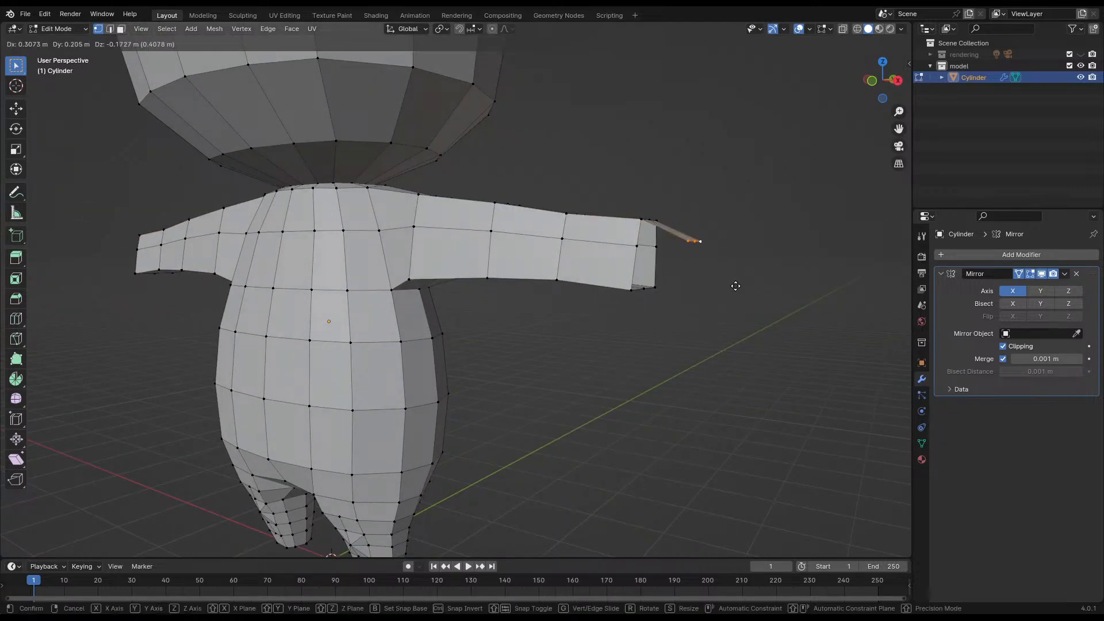
{"action": "left_click", "coordinate": [717, 284]}
- Extrude the opening's lower edges outward, then reposition them and rotate them 3.23° in the view
{"action": "left_click", "coordinate": [650, 288]}
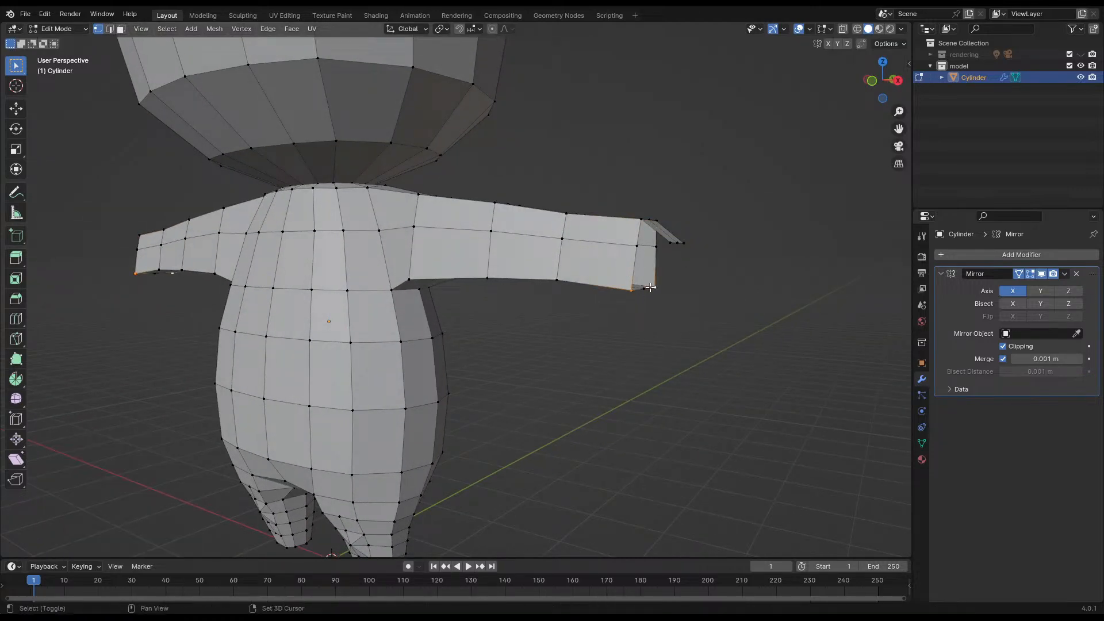
{"action": "key", "text": "e"}
{"action": "left_click", "coordinate": [751, 286]}
{"action": "middle_click_drag", "start_coordinate": [751, 286], "coordinate": [478, 325]}
{"action": "key", "text": "g"}
{"action": "left_click", "coordinate": [501, 296]}
{"action": "key", "text": "r"}
{"action": "left_click", "coordinate": [580, 387]}
{"action": "middle_click_drag", "start_coordinate": [533, 399], "coordinate": [592, 343]}
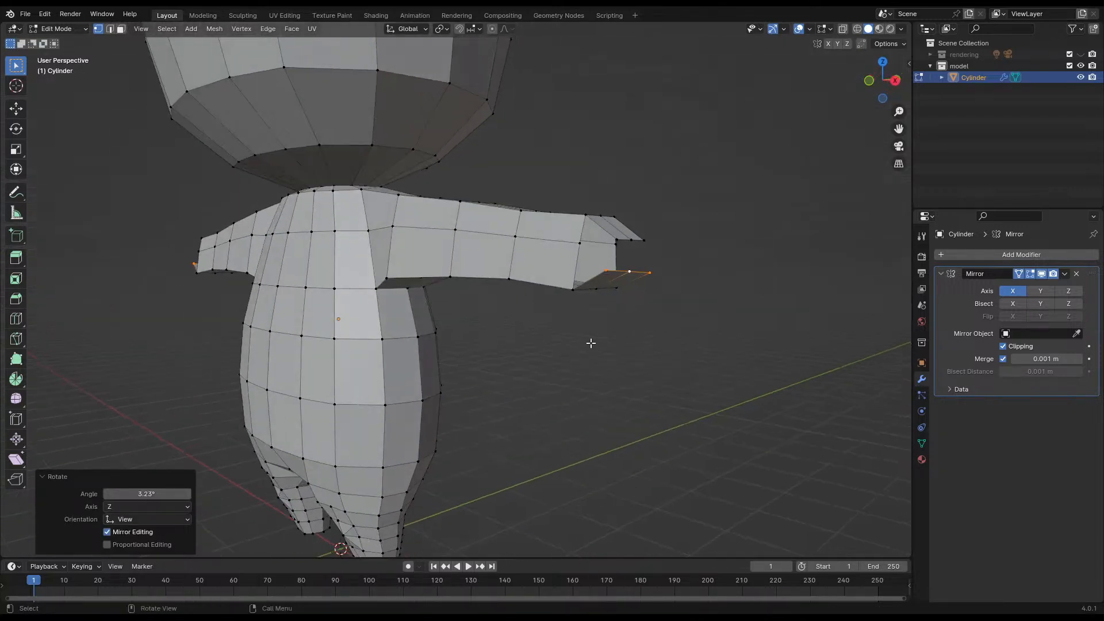
- Fill the triangular gap at the hand's upper front corner, between the upper flap and the arm's front side, with a face
{"action": "key", "text": "alt+a"}
{"action": "scroll", "coordinate": [662, 258], "scroll_direction": "up", "scroll_amount": 4}
{"action": "middle_click_drag", "start_coordinate": [661, 258], "coordinate": [468, 308]}
{"action": "middle_click_drag", "start_coordinate": [523, 342], "coordinate": [478, 330]}
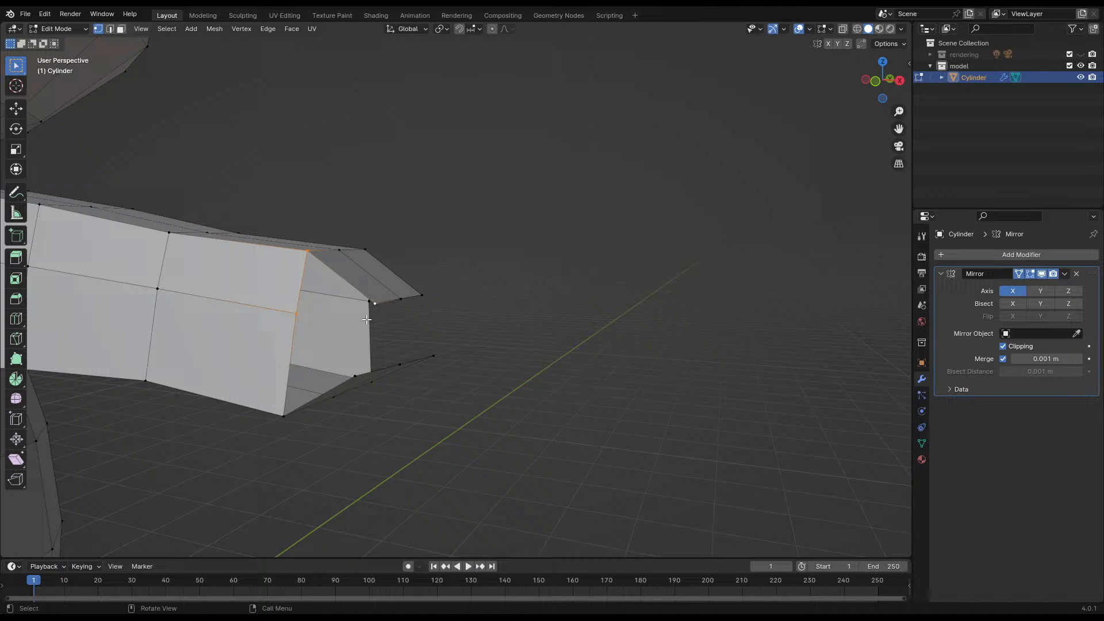
{"action": "middle_click_drag", "start_coordinate": [367, 319], "coordinate": [414, 317]}
{"action": "key", "text": "f"}
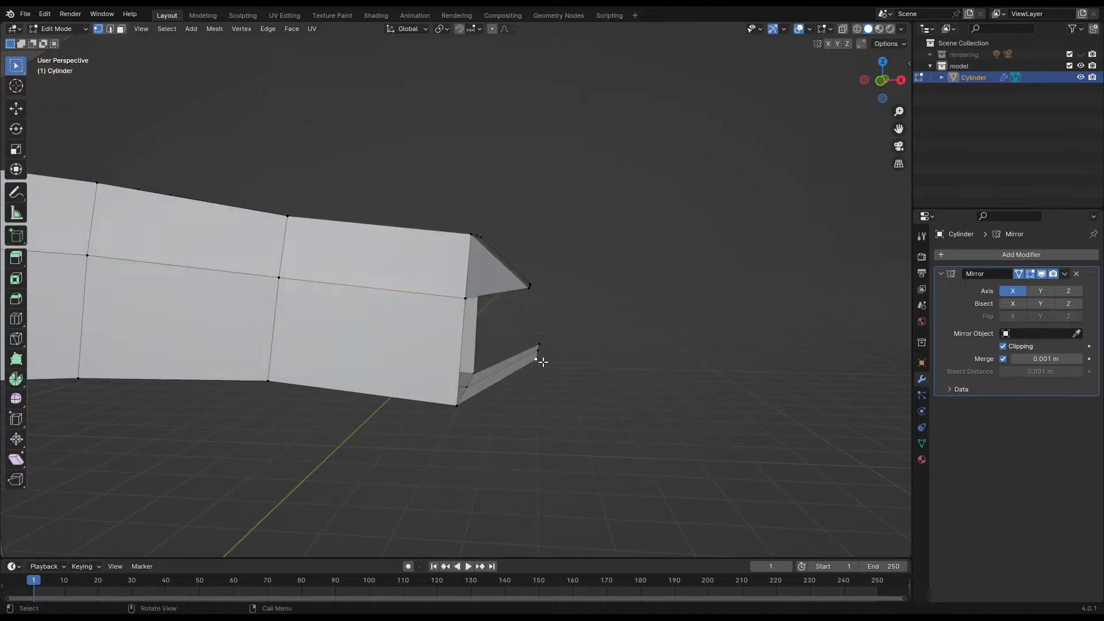
- Fill the hand's lower front corner with a face, and adjust the position of an edge loop on the arm
{"action": "middle_click_drag", "start_coordinate": [543, 362], "coordinate": [466, 357]}
{"action": "middle_click_drag", "start_coordinate": [325, 413], "coordinate": [311, 303]}
{"action": "left_click", "coordinate": [151, 292], "text": "alt"}
{"action": "key", "text": "g"}
{"action": "left_click", "coordinate": [269, 308]}
{"action": "left_click", "coordinate": [601, 275]}
{"action": "middle_click_drag", "start_coordinate": [598, 276], "coordinate": [561, 290]}
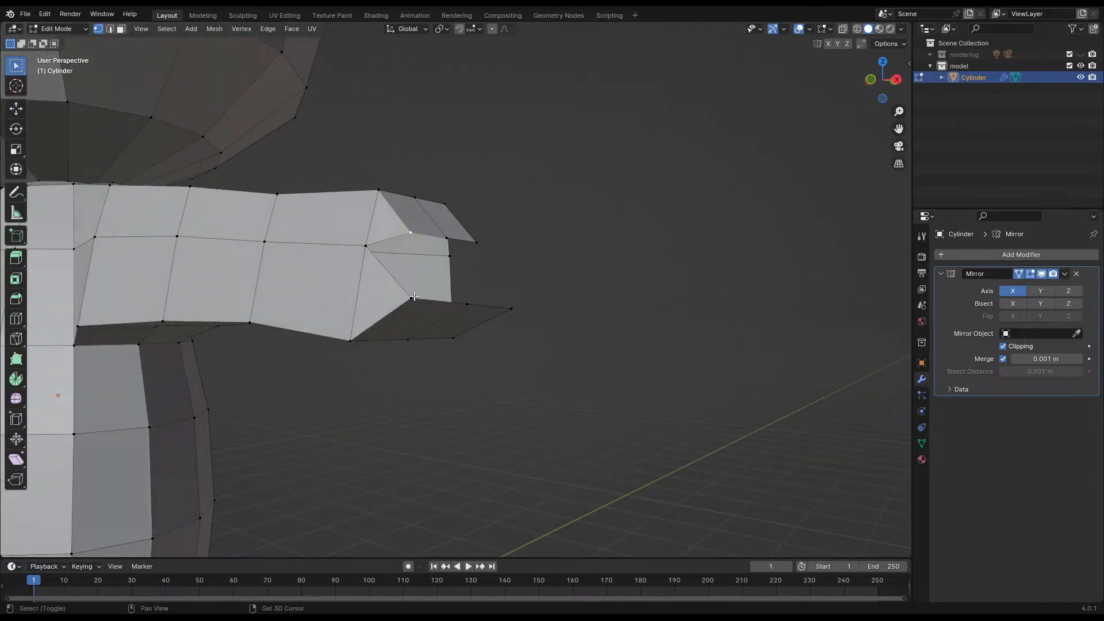
- Fill the remaining gap on the hand's front side and the triangular gap at its upper back corner with faces
{"action": "middle_click_drag", "start_coordinate": [364, 243], "coordinate": [520, 275]}
{"action": "middle_click_drag", "start_coordinate": [500, 287], "coordinate": [464, 271]}
{"action": "left_click", "coordinate": [432, 253]}
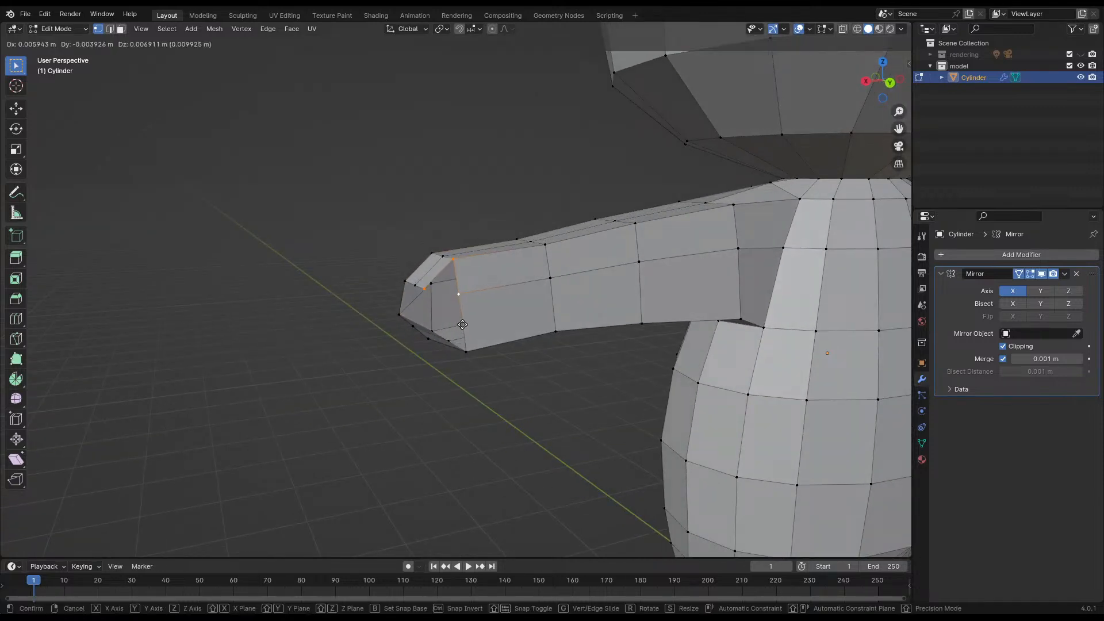
- Fill the lower back corner of the hand and the gap between the back corners with faces
{"action": "scroll", "coordinate": [485, 325], "scroll_direction": "up", "scroll_amount": 3}
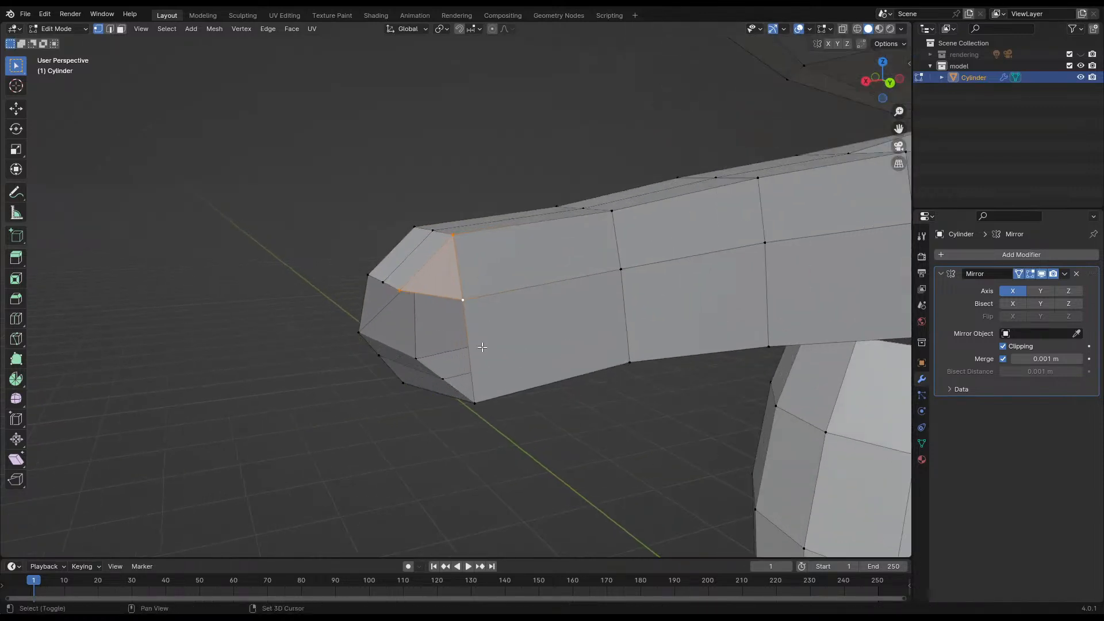
{"action": "middle_click_drag", "start_coordinate": [481, 348], "coordinate": [529, 284], "text": "shift"}
{"action": "left_click", "coordinate": [497, 330], "text": "shift"}
{"action": "key", "text": "f"}
{"action": "left_click", "coordinate": [455, 258]}
{"action": "left_click", "coordinate": [483, 341], "text": "shift"}
{"action": "key", "text": "f"}
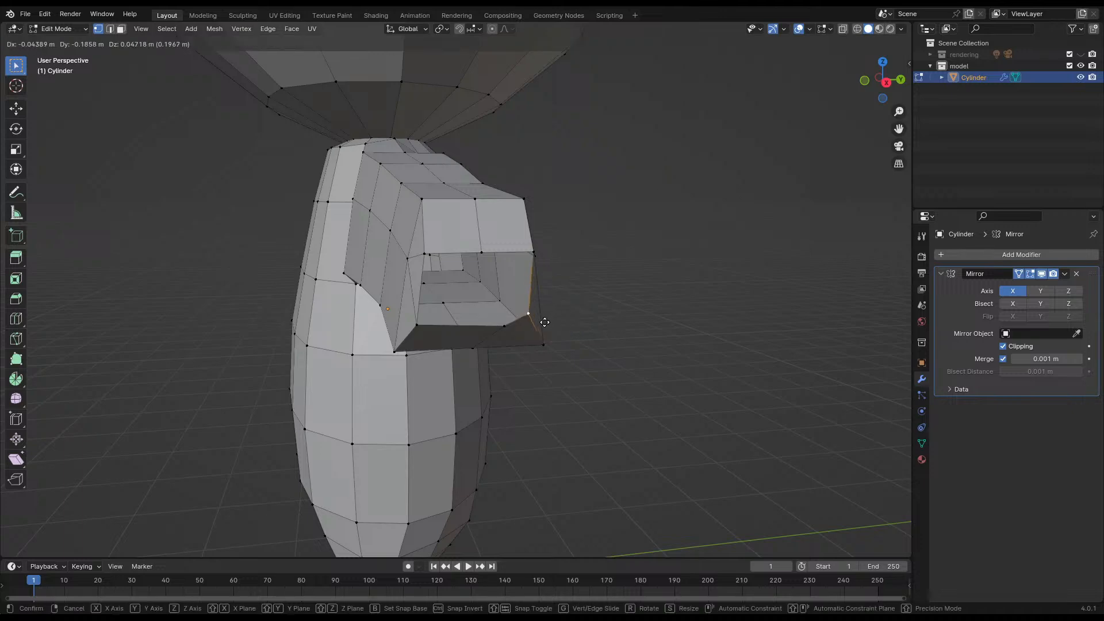
- Pull the vertices on the hand opening's back edge inward, the upper one about 0.05 m in Y, and raise the top middle vertex
{"action": "middle_click_drag", "start_coordinate": [546, 246], "coordinate": [523, 276]}
{"action": "key", "text": "g"}
{"action": "left_click", "coordinate": [525, 282]}
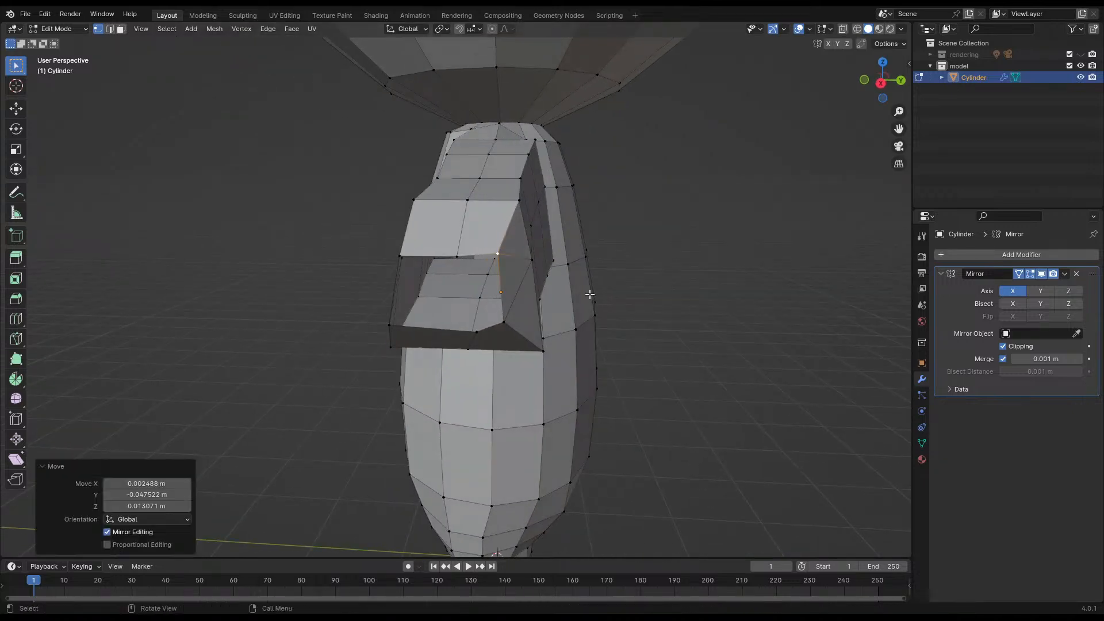
{"action": "middle_click_drag", "start_coordinate": [590, 295], "coordinate": [451, 323]}
{"action": "left_click", "coordinate": [443, 339]}
{"action": "middle_click_drag", "start_coordinate": [403, 271], "coordinate": [546, 295]}
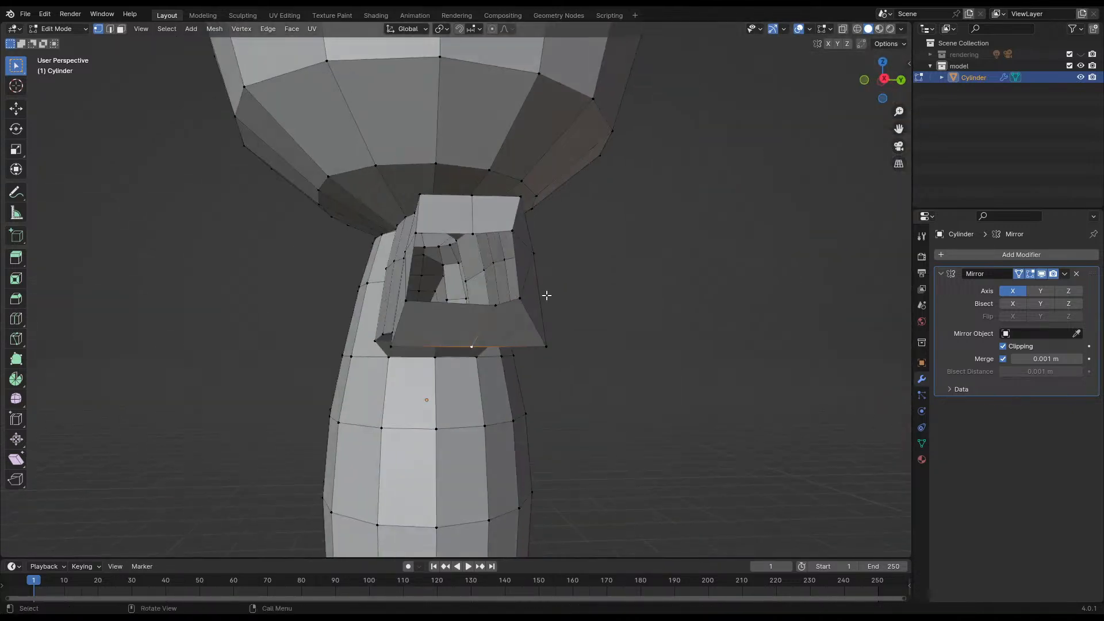
{"action": "left_click", "coordinate": [465, 228]}
{"action": "key", "text": "g"}
{"action": "left_click", "coordinate": [463, 201]}
{"action": "middle_click_drag", "start_coordinate": [463, 201], "coordinate": [396, 349]}
- Round the hand opening's front side, moving its lower corner vertex about 0.07 m inward in Y and 0.04 m up in Z
{"action": "left_click", "coordinate": [459, 267]}
{"action": "key", "text": "g"}
{"action": "left_click", "coordinate": [468, 261]}
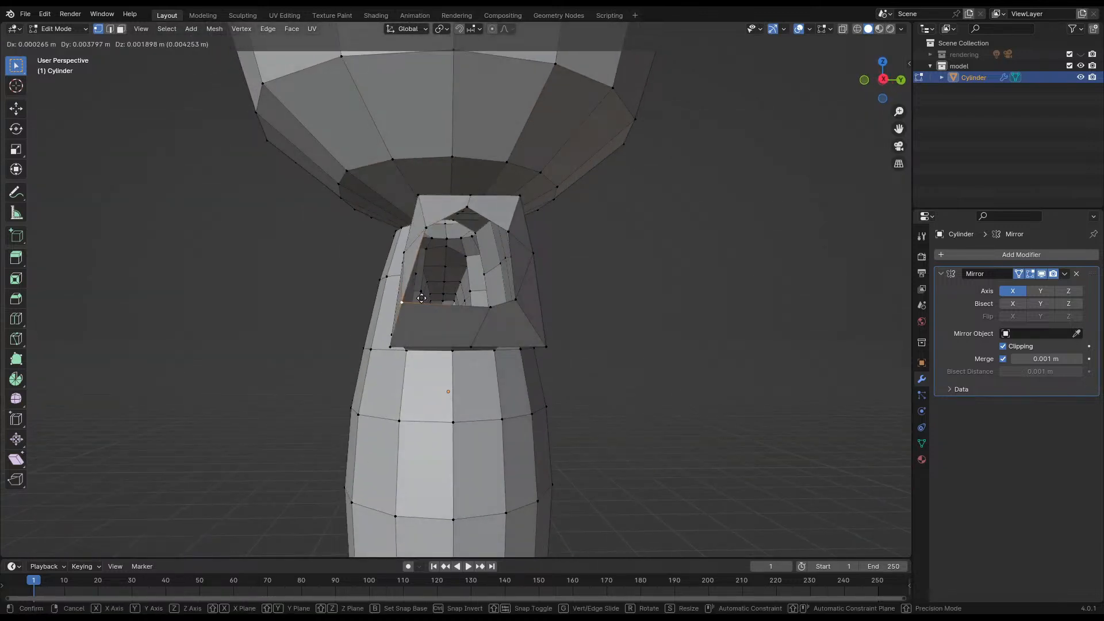
{"action": "left_click", "coordinate": [395, 350]}
{"action": "key", "text": "g"}
{"action": "left_click", "coordinate": [453, 290]}
{"action": "middle_click_drag", "start_coordinate": [454, 290], "coordinate": [427, 280]}
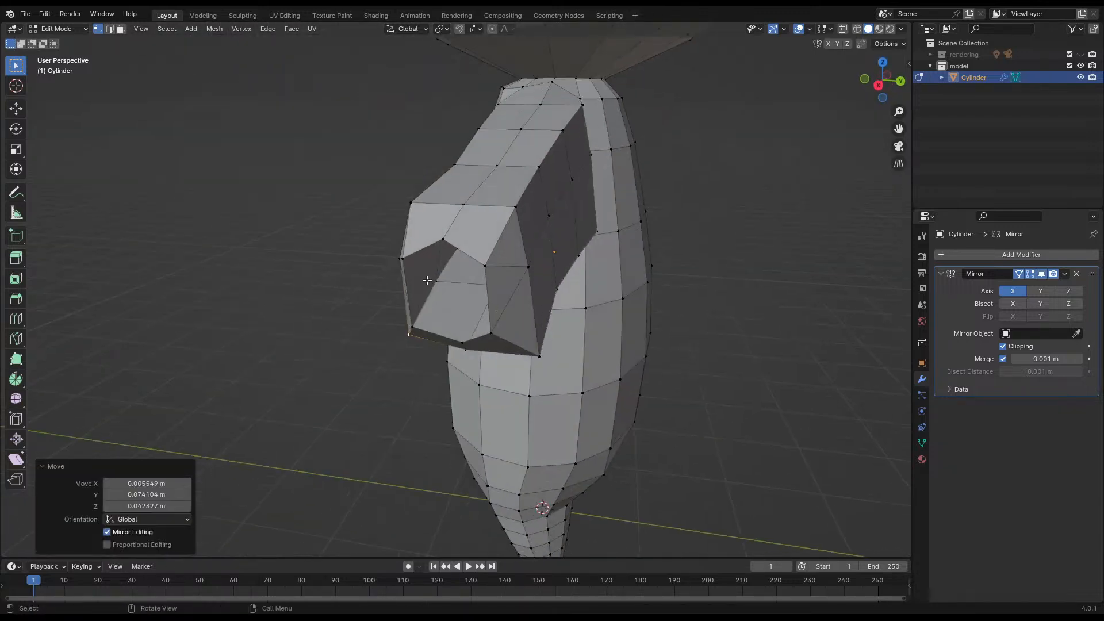
- Save the file and extrude the hand opening's edge loop about 0.22 m in X, 0.11 m in Y and -0.02 m in Z
{"action": "right_click", "coordinate": [412, 258]}
{"action": "middle_click_drag", "start_coordinate": [328, 192], "coordinate": [564, 249]}
{"action": "key", "text": "ctrl+s"}
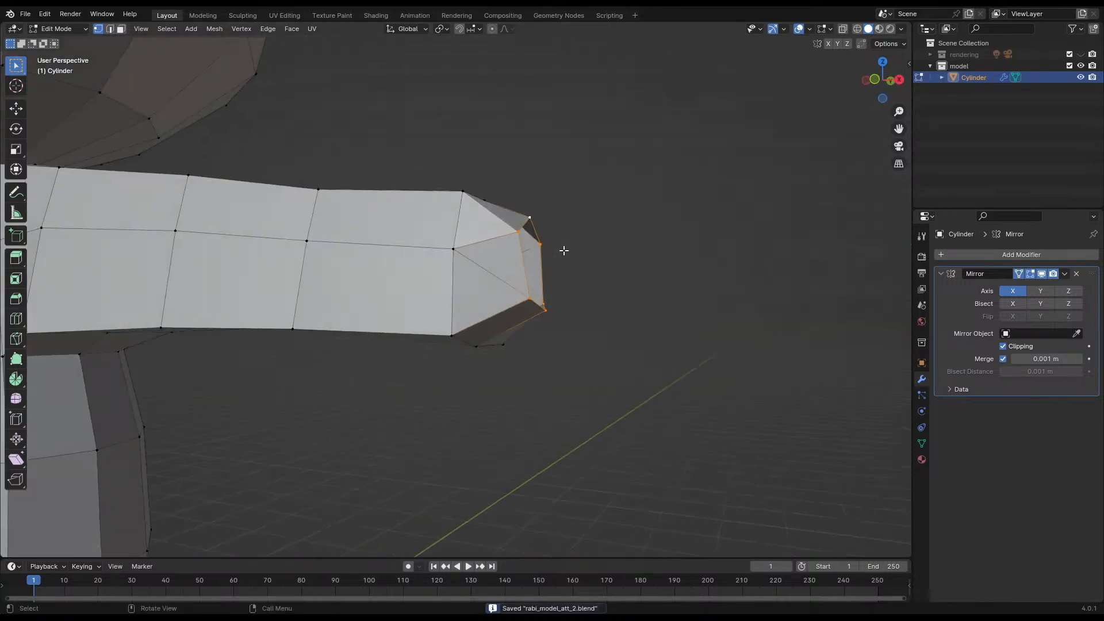
{"action": "key", "text": "e"}
{"action": "left_click", "coordinate": [523, 297]}
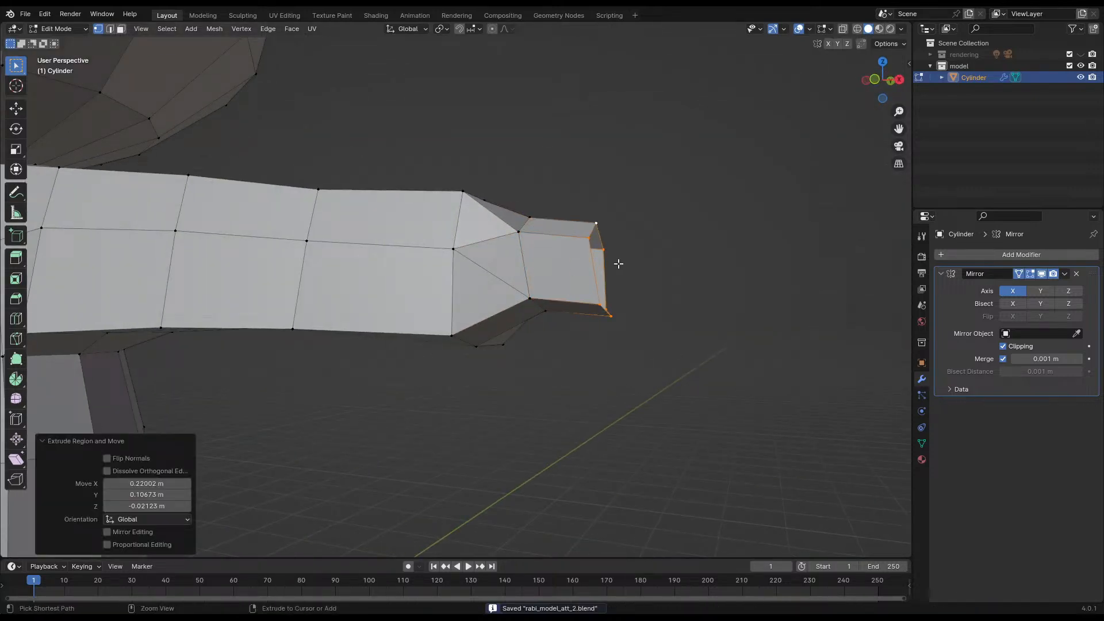
- Undo the last extrusion of the hand opening's edge loop
{"action": "key", "text": "ctrl+z"}
{"action": "middle_click_drag", "start_coordinate": [589, 256], "coordinate": [512, 258]}
- Try to close the hand opening with a single face
{"action": "key", "text": "f"}
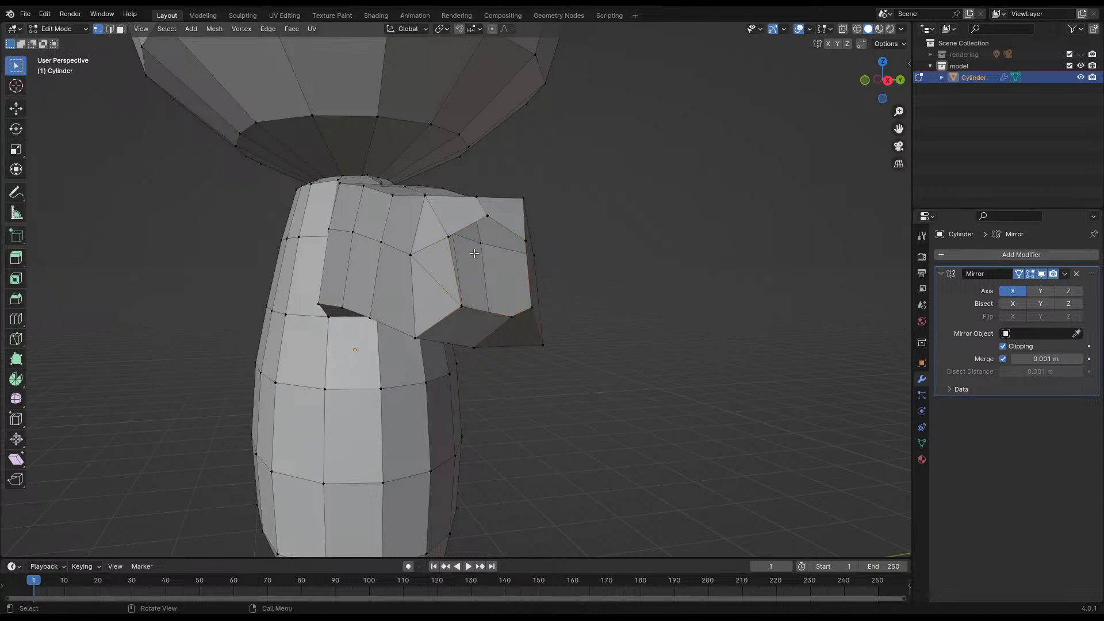
{"action": "left_click", "coordinate": [606, 230]}
{"action": "middle_click_drag", "start_coordinate": [606, 230], "coordinate": [563, 286]}
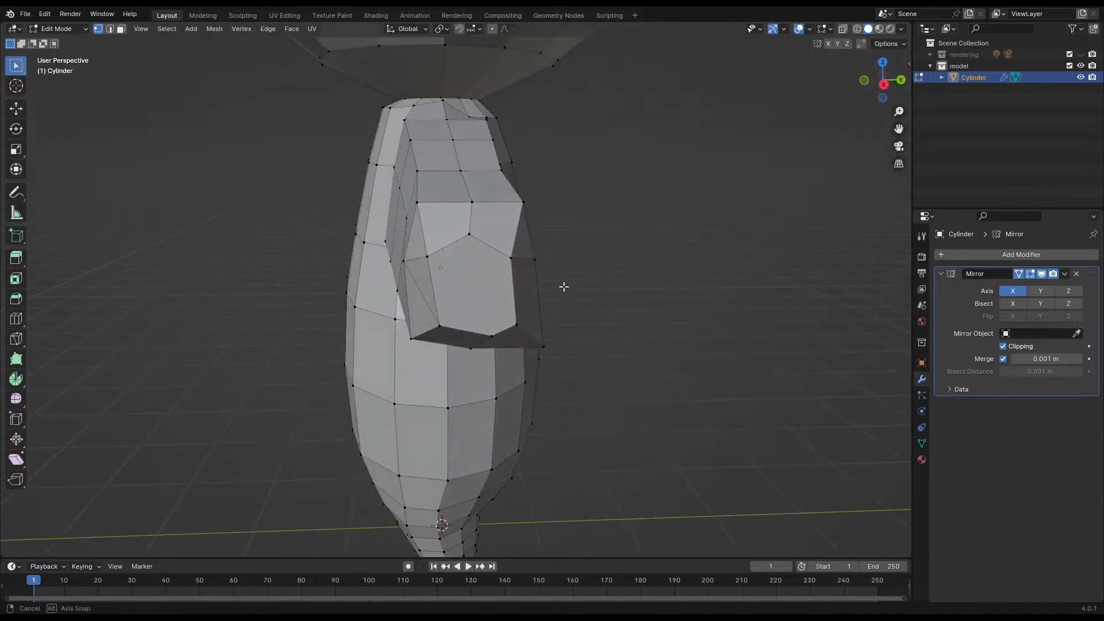
{"action": "left_click", "coordinate": [483, 256]}
{"action": "key", "text": "ctrl+z"}
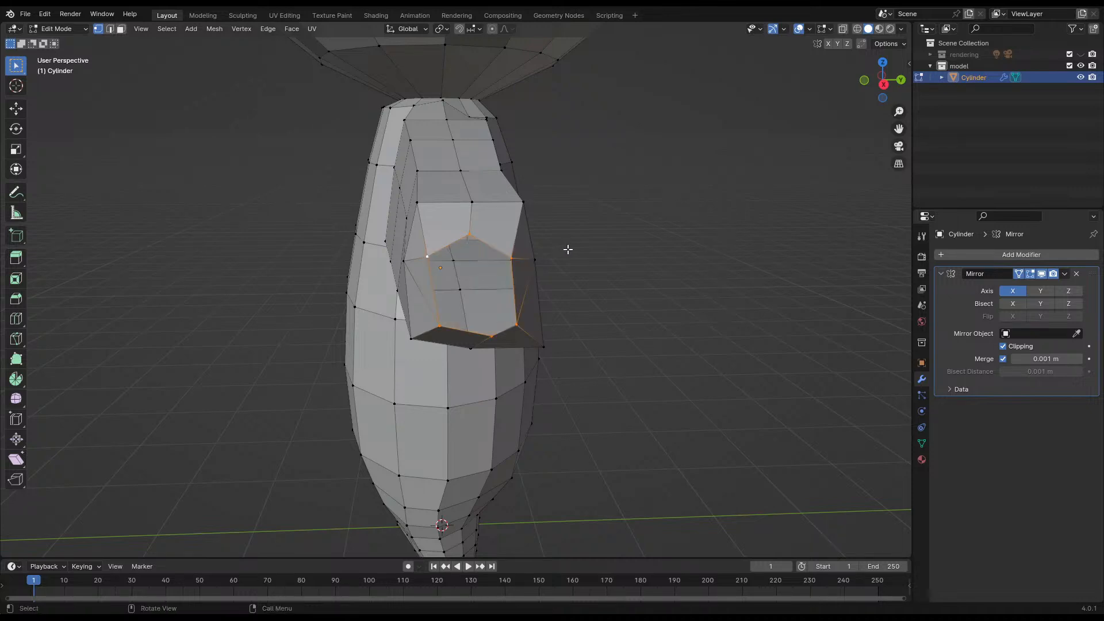
- Close the hand opening by extruding its edge loop in place, scaling it to about 0.58 and merging it at center
{"action": "key", "text": "e"}
{"action": "right_click", "coordinate": [586, 253]}
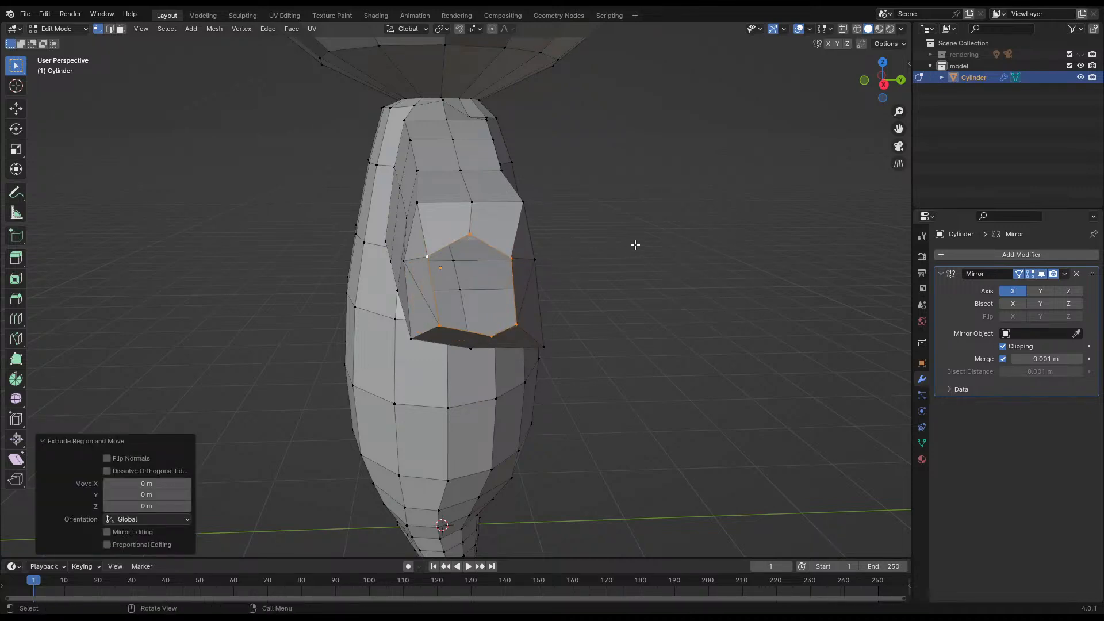
{"action": "key", "text": "s"}
{"action": "left_click", "coordinate": [574, 259]}
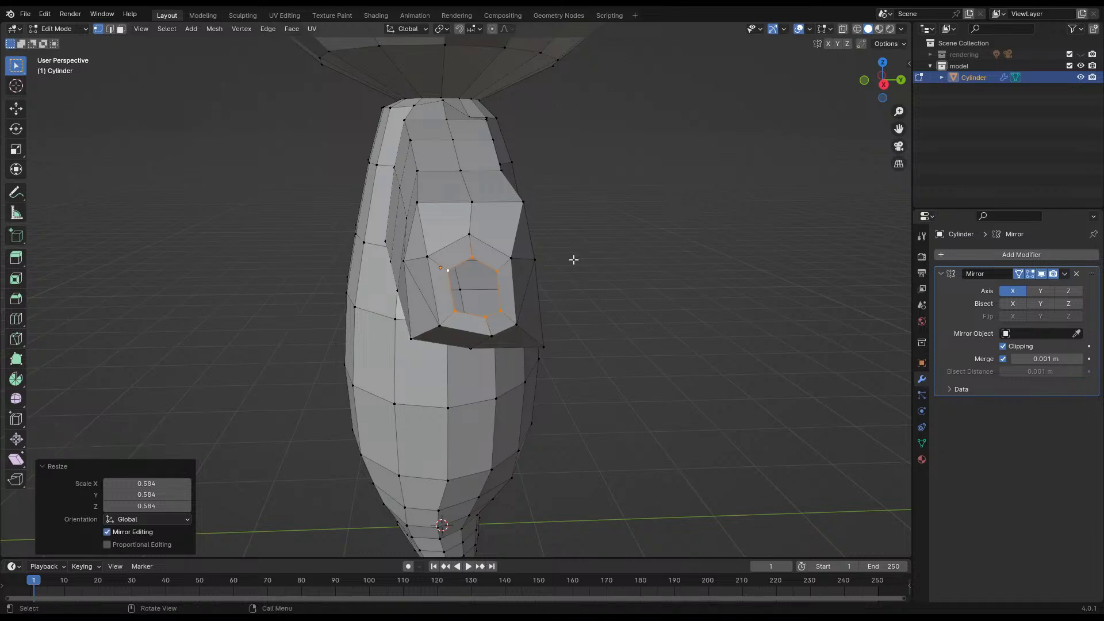
{"action": "key", "text": "m"}
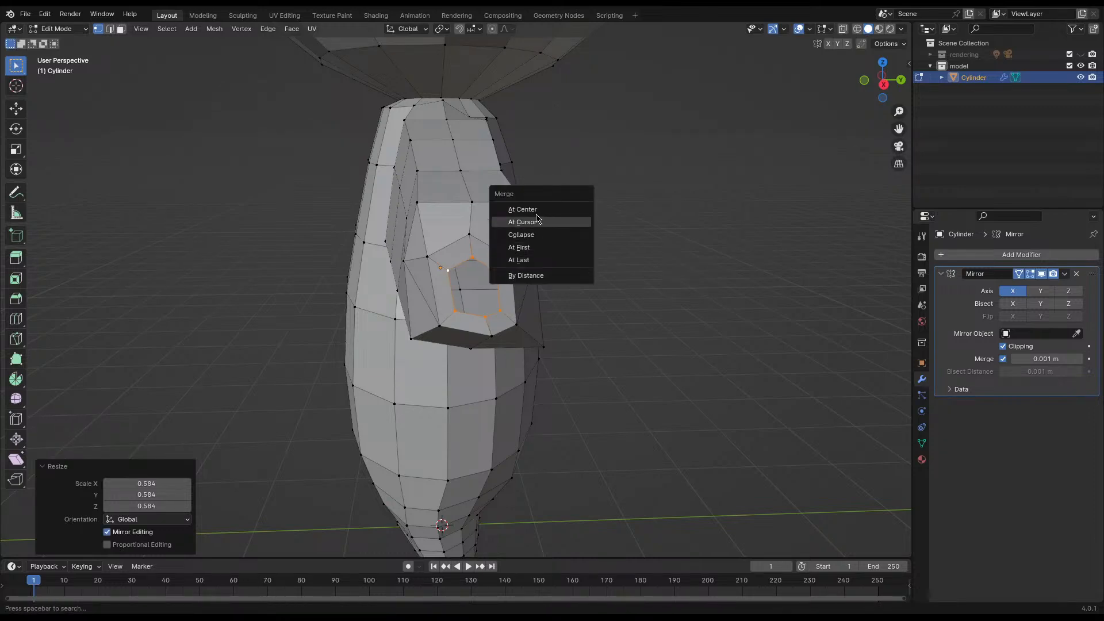
{"action": "left_click", "coordinate": [567, 220]}
- Push the hand's tip vertex about 0.06 m outward in X, and move the lower back vertex about -0.03 m in X and 0.03 m in Z
{"action": "middle_click_drag", "start_coordinate": [571, 288], "coordinate": [437, 295]}
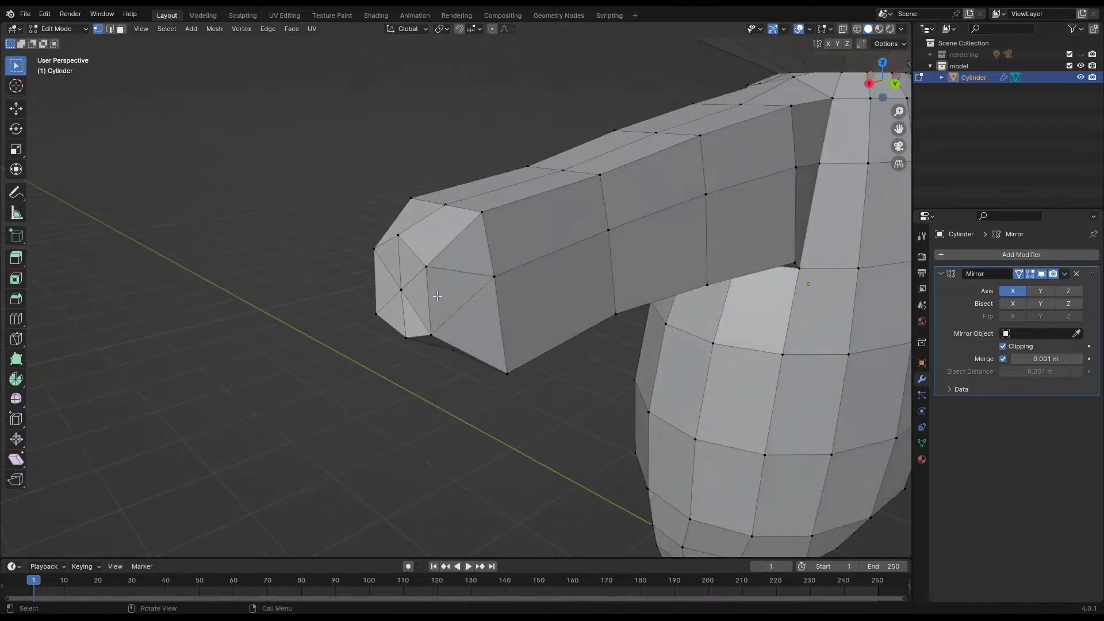
{"action": "key", "text": "g"}
{"action": "left_click", "coordinate": [521, 300]}
{"action": "middle_click_drag", "start_coordinate": [521, 300], "coordinate": [509, 255]}
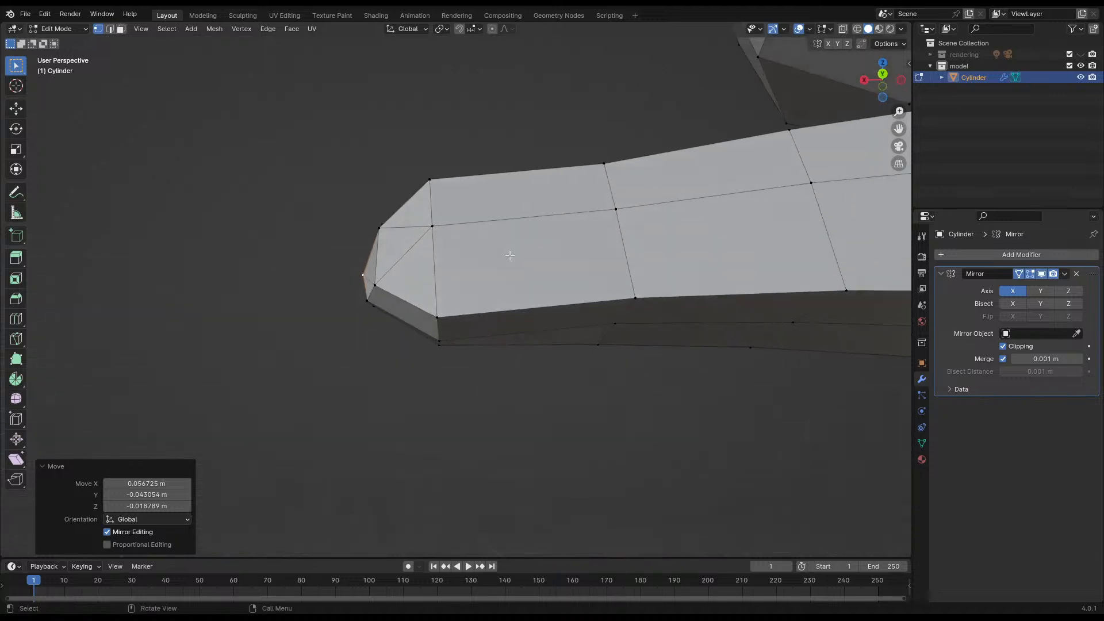
{"action": "left_click", "coordinate": [386, 280]}
{"action": "key", "text": "g"}
{"action": "left_click", "coordinate": [398, 296]}
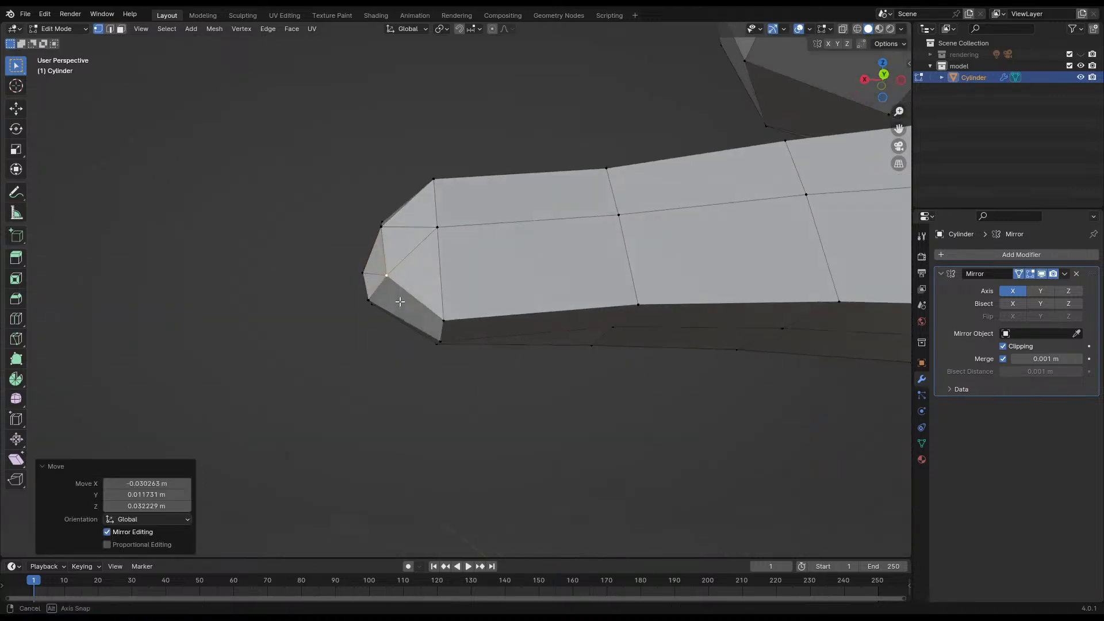
- Save the file and review the whole rabbit in Object Mode with nothing selected
{"action": "middle_click_drag", "start_coordinate": [399, 296], "coordinate": [559, 326]}
{"action": "key", "text": "ctrl+s"}
{"action": "scroll", "coordinate": [559, 327], "scroll_direction": "down", "scroll_amount": 4}
{"action": "key", "text": "Tab"}
{"action": "left_click", "coordinate": [594, 347]}
{"action": "scroll", "coordinate": [466, 345], "scroll_direction": "down", "scroll_amount": 6}
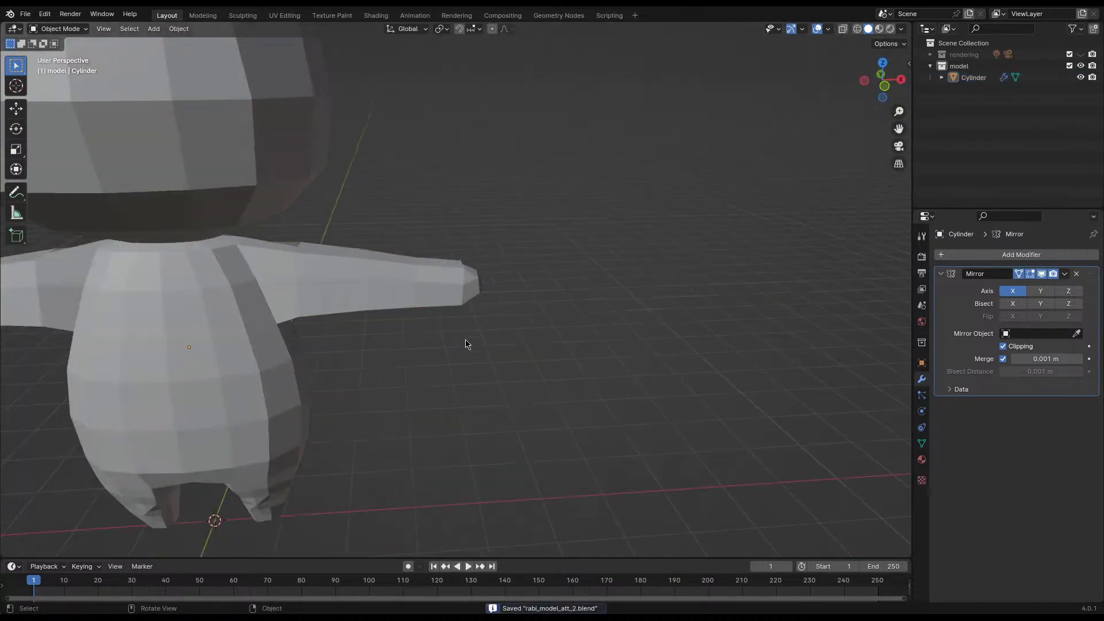
{"action": "middle_click_drag", "start_coordinate": [466, 345], "coordinate": [456, 390]}
{"action": "scroll", "coordinate": [478, 338], "scroll_direction": "down", "scroll_amount": 6}
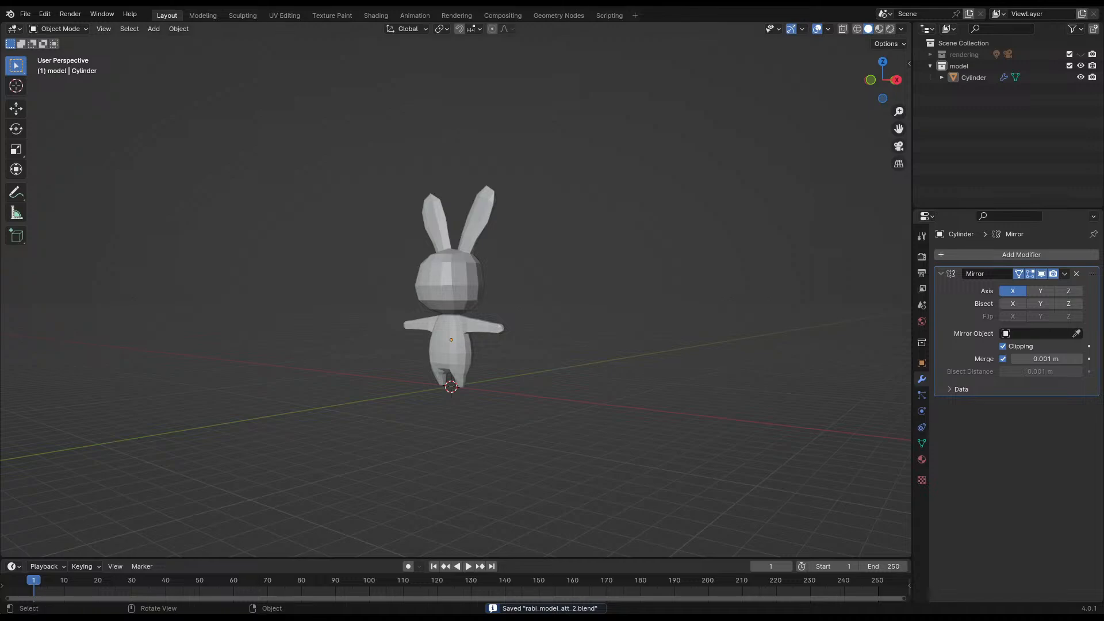
{"action": "scroll", "coordinate": [487, 345], "scroll_direction": "up", "scroll_amount": 6}
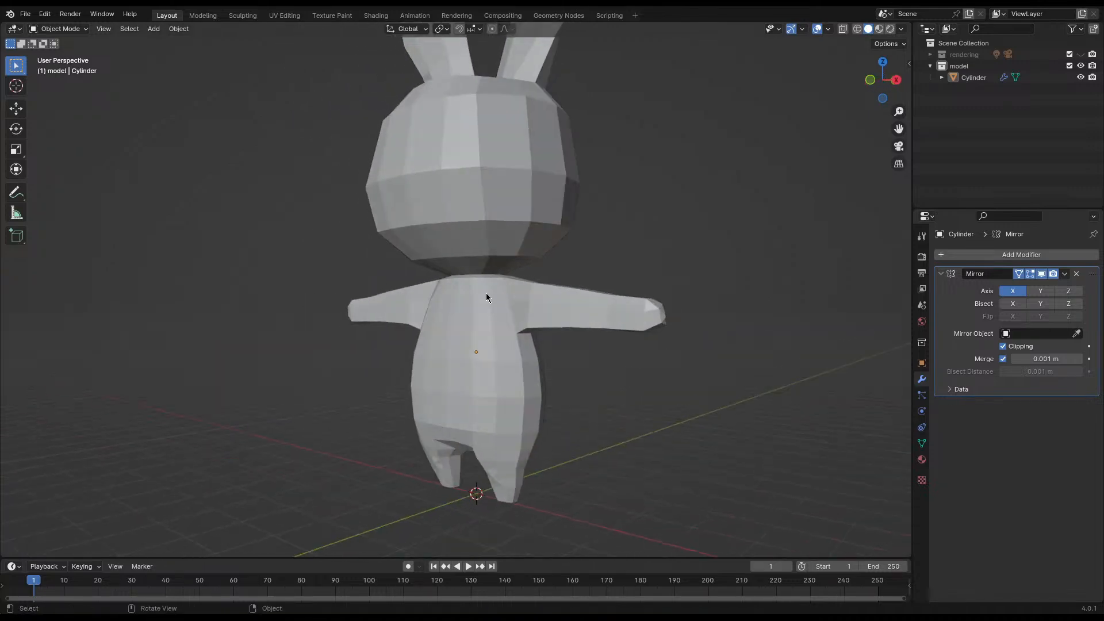
- In Edit Mode, move the body vertex in front of the arm's base forward along Y
{"action": "key", "text": "Tab"}
{"action": "middle_click_drag", "start_coordinate": [524, 305], "coordinate": [471, 349]}
{"action": "scroll", "coordinate": [476, 319], "scroll_direction": "up", "scroll_amount": 6}
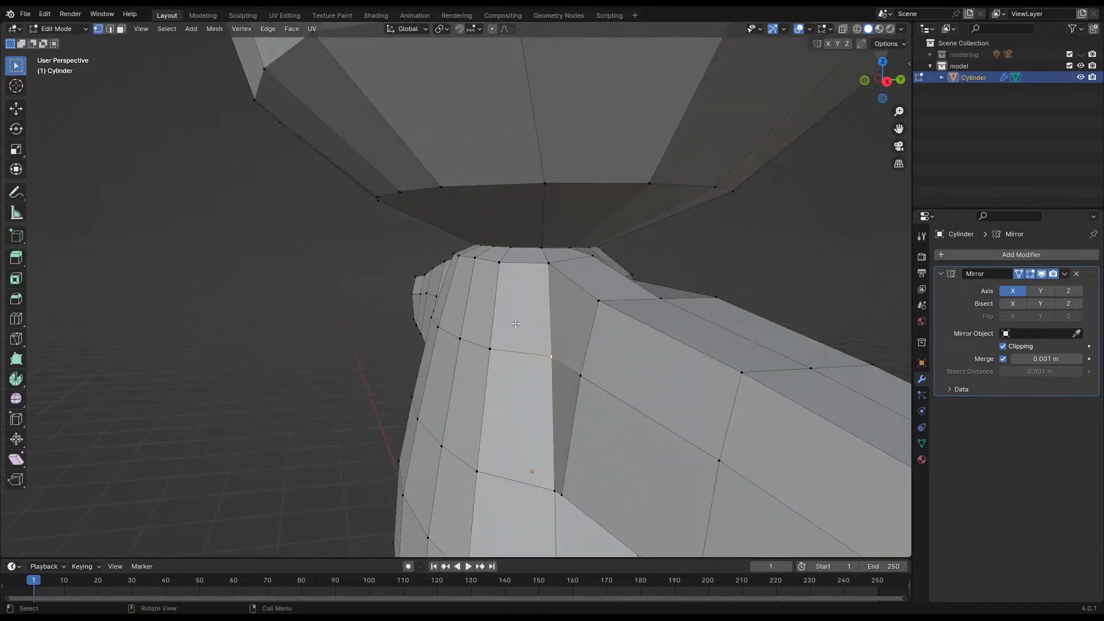
{"action": "key", "text": "g"}
{"action": "key", "text": "z"}
{"action": "key", "text": "y"}
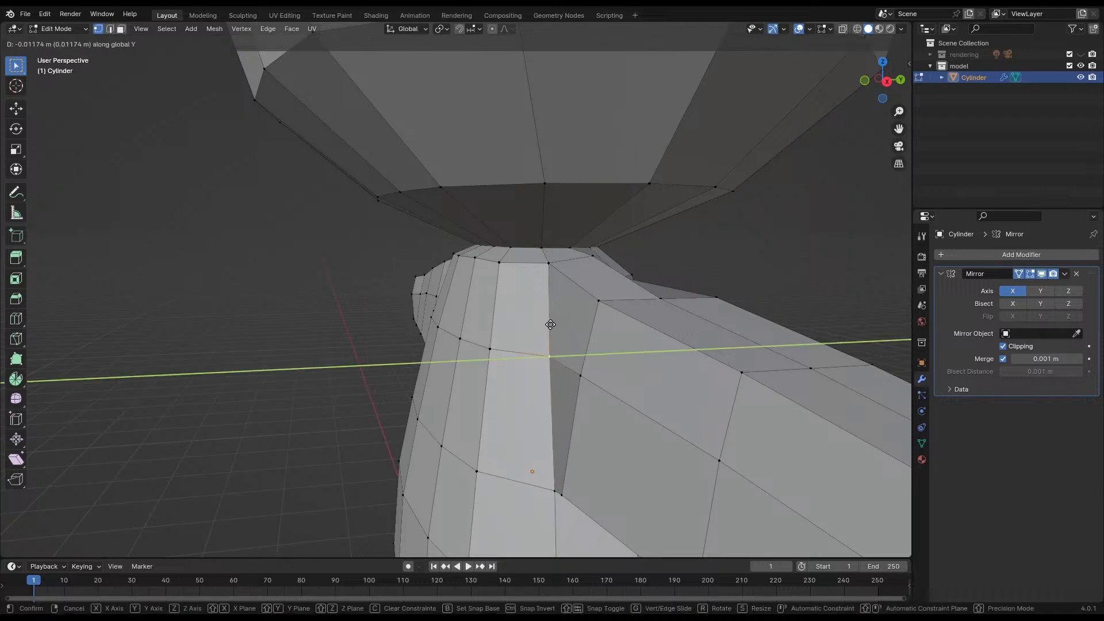
{"action": "left_click", "coordinate": [491, 339]}
- Shift the neighbouring upper chest vertices to even the spacing, the last about -0.08 m in X, -0.02 m in Y and -0.01 m in Z
{"action": "key", "text": "g"}
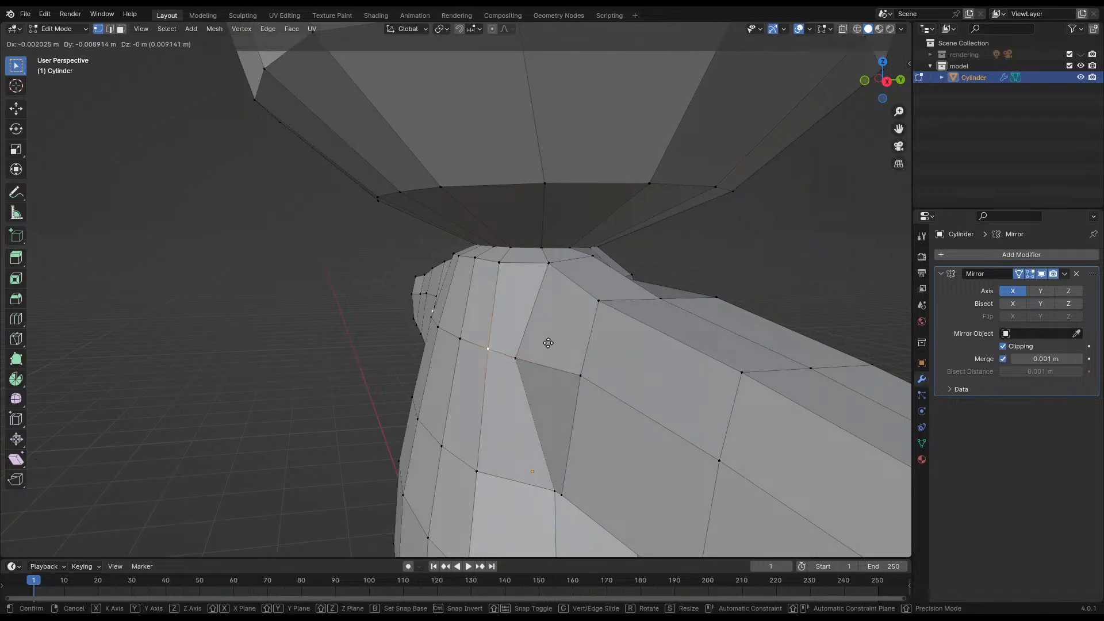
{"action": "left_click", "coordinate": [546, 343]}
{"action": "middle_click_drag", "start_coordinate": [547, 343], "coordinate": [636, 337]}
{"action": "left_click", "coordinate": [509, 340]}
{"action": "key", "text": "g"}
{"action": "left_click", "coordinate": [613, 340]}
{"action": "middle_click_drag", "start_coordinate": [713, 352], "coordinate": [628, 353]}
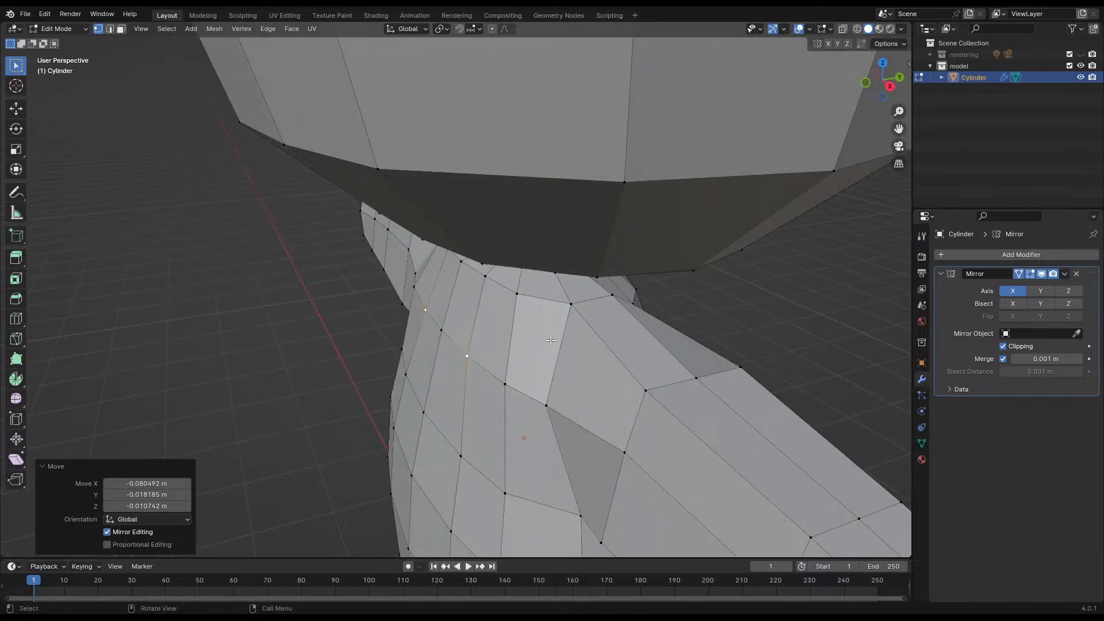
- Check the reshaped chest in Object Mode and save the file
{"action": "scroll", "coordinate": [550, 341], "scroll_direction": "down", "scroll_amount": 8}
{"action": "middle_click_drag", "start_coordinate": [506, 403], "coordinate": [598, 372]}
{"action": "key", "text": "Tab"}
{"action": "left_click", "coordinate": [598, 373]}
{"action": "key", "text": "ctrl+s"}
{"action": "middle_click_drag", "start_coordinate": [506, 375], "coordinate": [557, 402]}
- Adjust the top front vertices of the shoulder in Edit Mode, lowering one about 0.04 m in Z and moving it about -0.01 m in Y
{"action": "key", "text": "Tab"}
{"action": "middle_click_drag", "start_coordinate": [423, 311], "coordinate": [345, 326]}
{"action": "scroll", "coordinate": [480, 299], "scroll_direction": "up", "scroll_amount": 5}
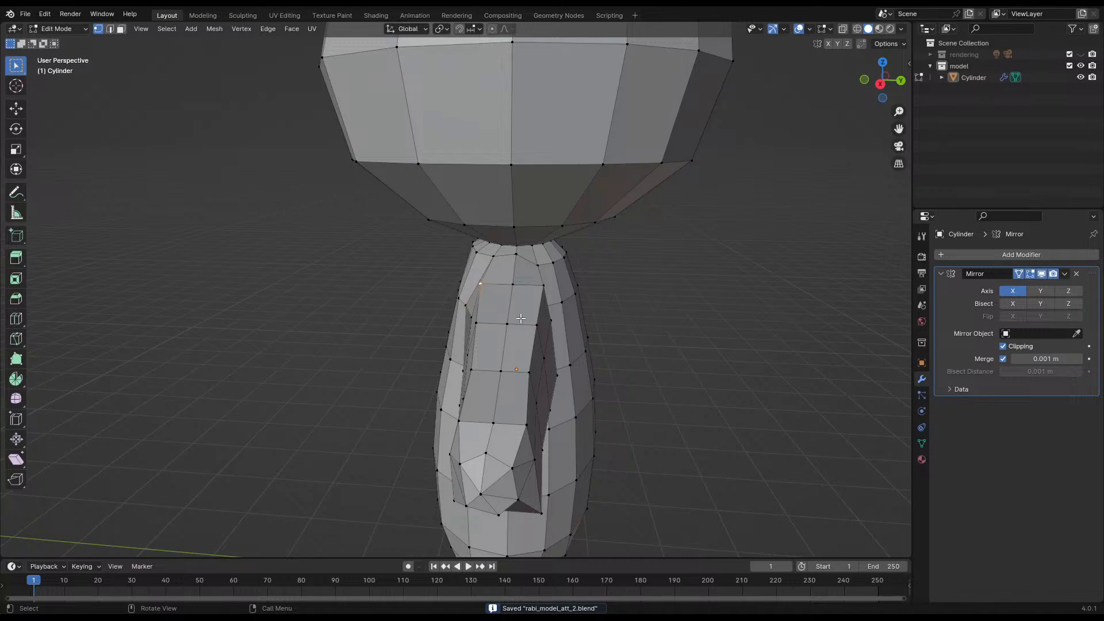
{"action": "middle_click_drag", "start_coordinate": [520, 319], "coordinate": [542, 295]}
{"action": "key", "text": "g"}
{"action": "left_click", "coordinate": [553, 300]}
{"action": "left_click", "coordinate": [534, 249]}
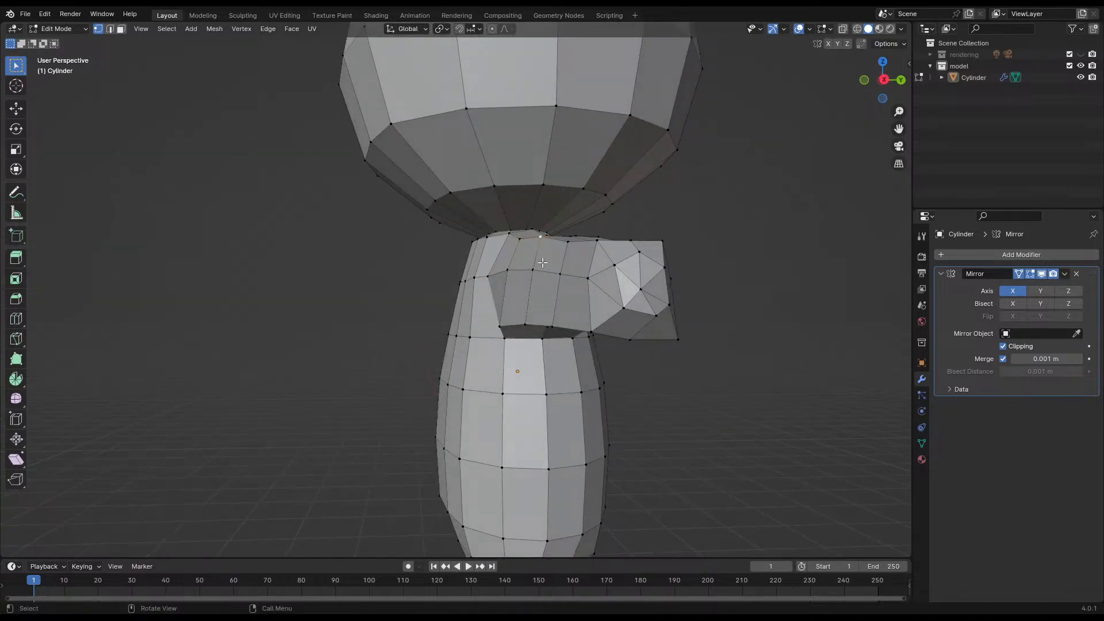
{"action": "key", "text": "g"}
{"action": "left_click", "coordinate": [580, 269]}
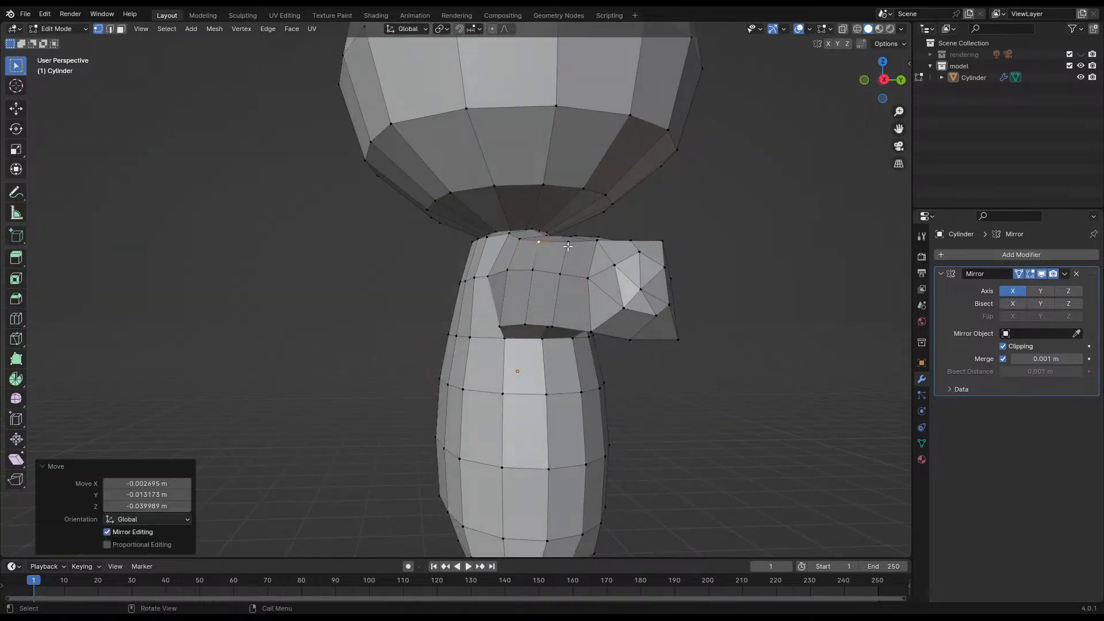
- Save the file and move the top back vertex of the arm's base about 0.02 m back in Y and 0.02 m up in Z
{"action": "middle_click_drag", "start_coordinate": [580, 269], "coordinate": [527, 259]}
{"action": "key", "text": "ctrl+s"}
{"action": "key", "text": "g"}
{"action": "left_click", "coordinate": [552, 268]}
{"action": "left_click", "coordinate": [525, 258]}
{"action": "key", "text": "g"}
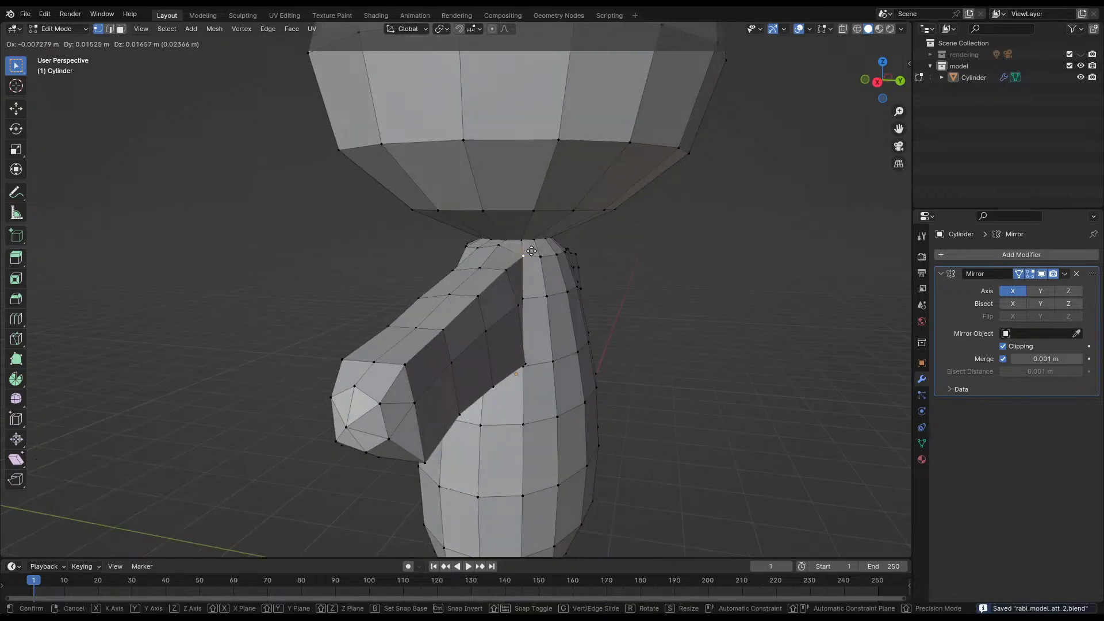
{"action": "left_click", "coordinate": [531, 251]}
- Reposition the vertices around the back of the neck base slightly backward to smooth the shoulder
{"action": "key", "text": "g"}
{"action": "left_click", "coordinate": [558, 248]}
{"action": "key", "text": "g"}
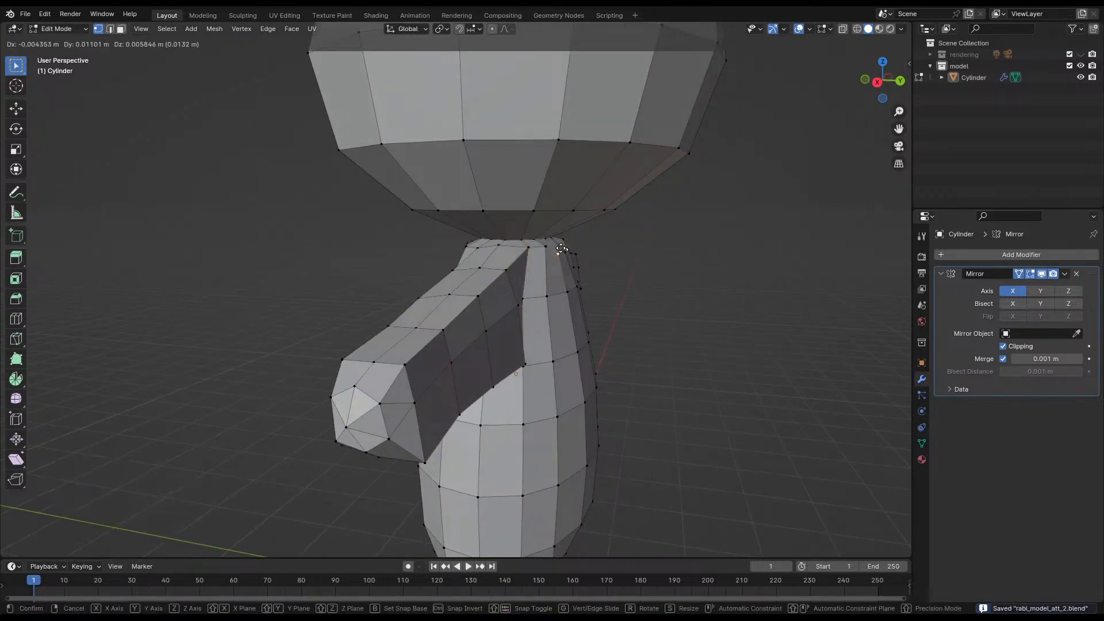
{"action": "left_click", "coordinate": [561, 249]}
{"action": "middle_click_drag", "start_coordinate": [562, 241], "coordinate": [525, 265]}
{"action": "left_click", "coordinate": [571, 246]}
{"action": "key", "text": "g"}
{"action": "left_click", "coordinate": [570, 244]}
- Save the file and inspect the whole rabbit's proportions in Object Mode
{"action": "key", "text": "ctrl+s"}
{"action": "key", "text": "Tab"}
{"action": "scroll", "coordinate": [524, 265], "scroll_direction": "down", "scroll_amount": 6}
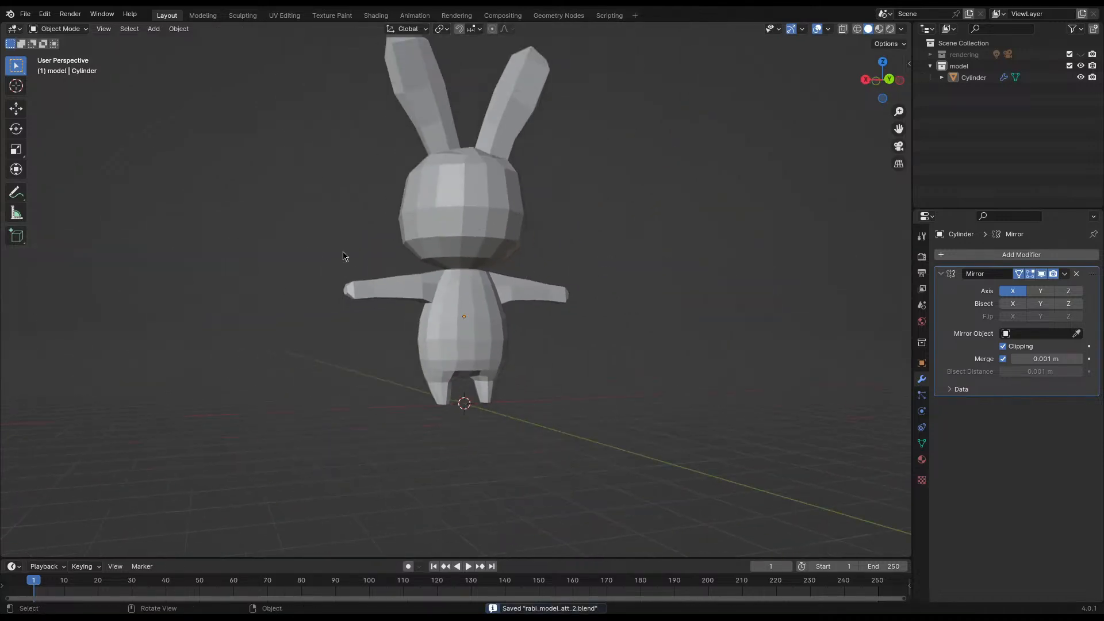
{"action": "middle_click_drag", "start_coordinate": [343, 256], "coordinate": [478, 313]}
{"action": "scroll", "coordinate": [477, 312], "scroll_direction": "up", "scroll_amount": 3}
{"action": "middle_click_drag", "start_coordinate": [544, 297], "coordinate": [517, 325]}
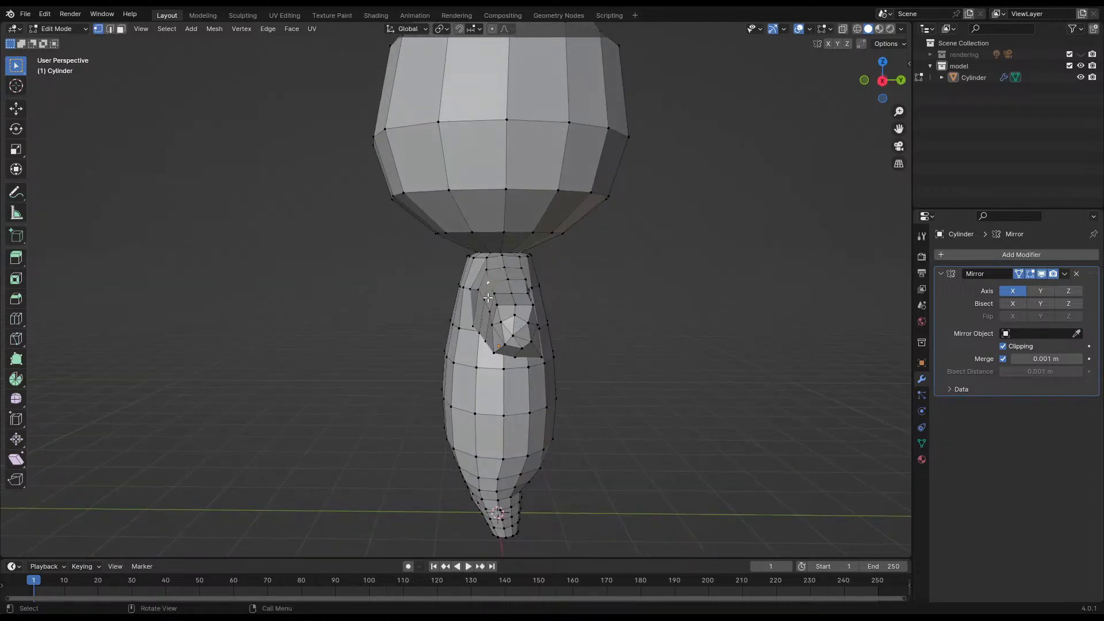
- Select the arm's lower front edge vertices and move them about 0.07 m in Y and 0.04 m in Z in the right side view
{"action": "scroll", "coordinate": [493, 305], "scroll_direction": "up", "scroll_amount": 6}
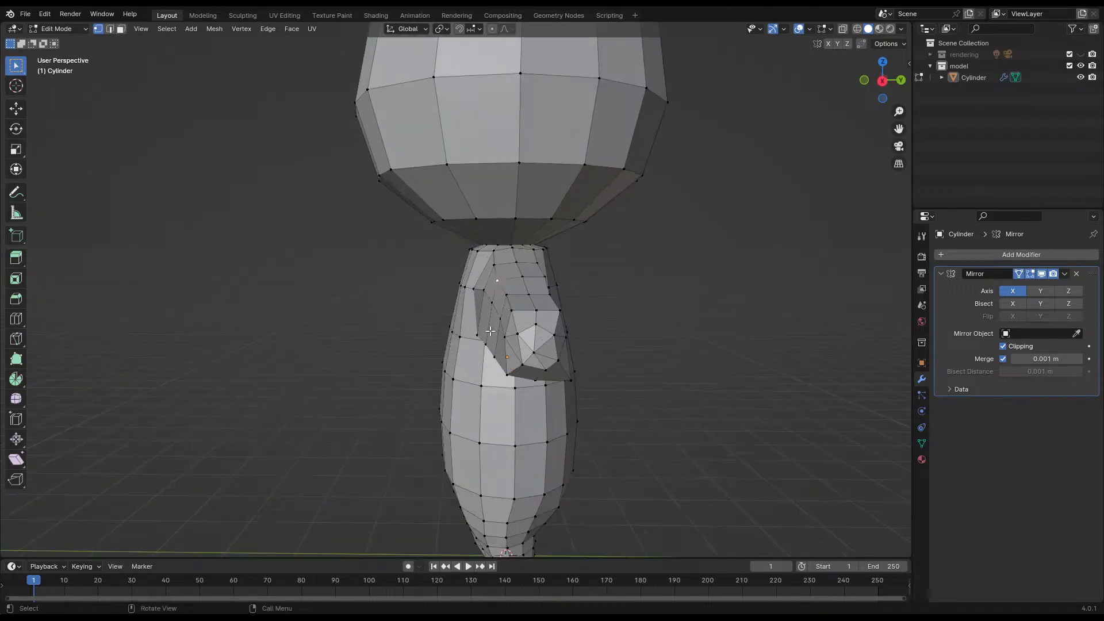
{"action": "scroll", "coordinate": [478, 295], "scroll_direction": "down", "scroll_amount": 4}
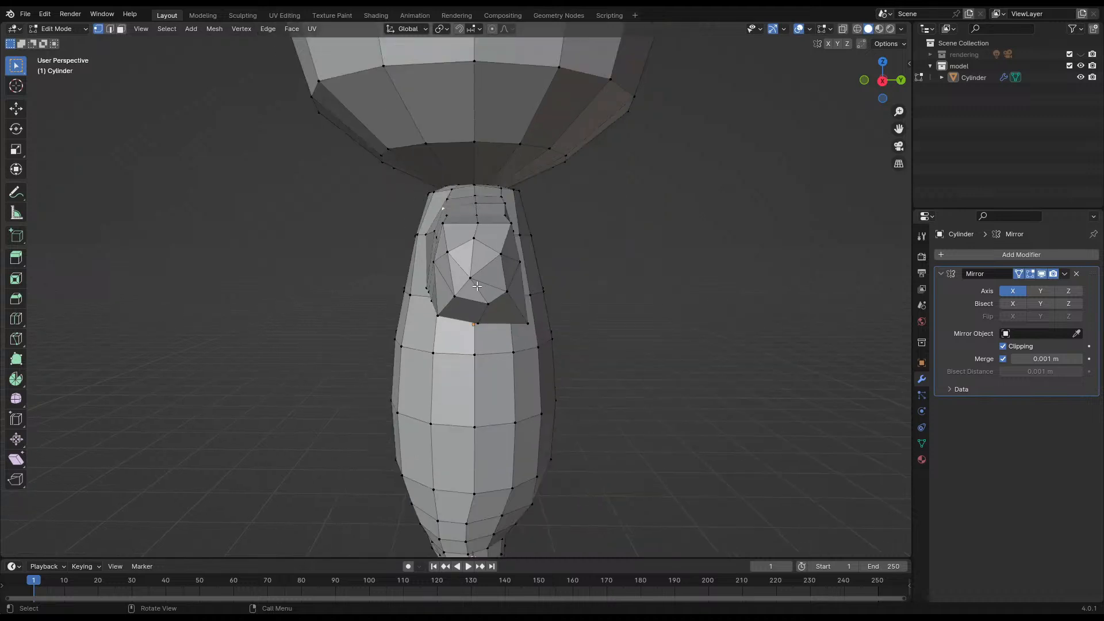
{"action": "middle_click_drag", "start_coordinate": [478, 295], "coordinate": [484, 315]}
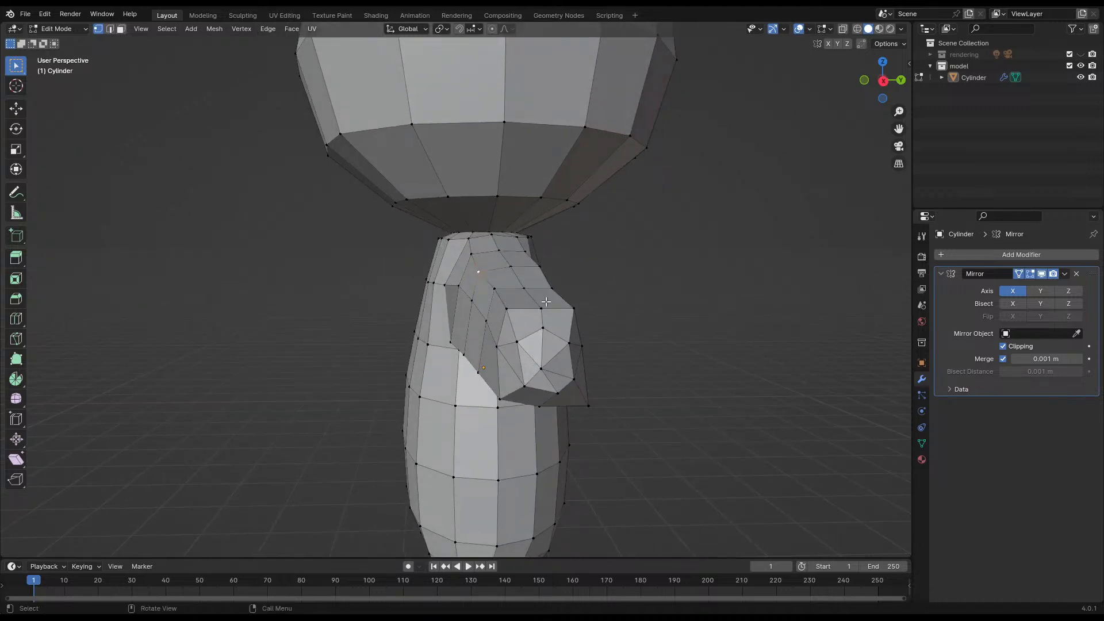
{"action": "middle_click_drag", "start_coordinate": [493, 381], "coordinate": [535, 328]}
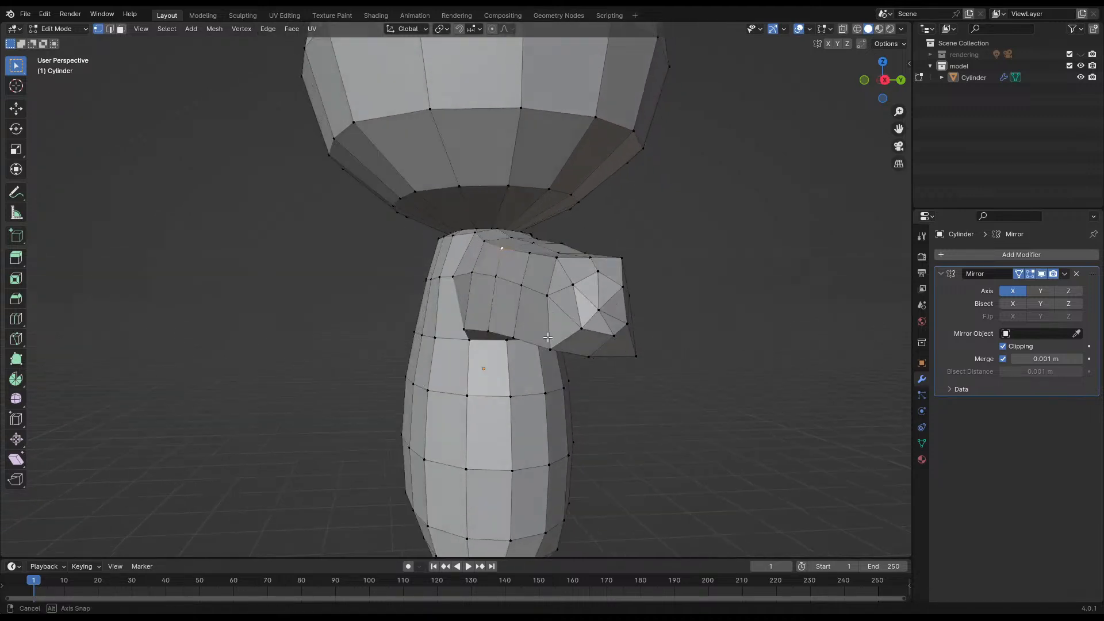
{"action": "scroll", "coordinate": [567, 310], "scroll_direction": "up", "scroll_amount": 3}
{"action": "scroll", "coordinate": [740, 245], "scroll_direction": "down", "scroll_amount": 4}
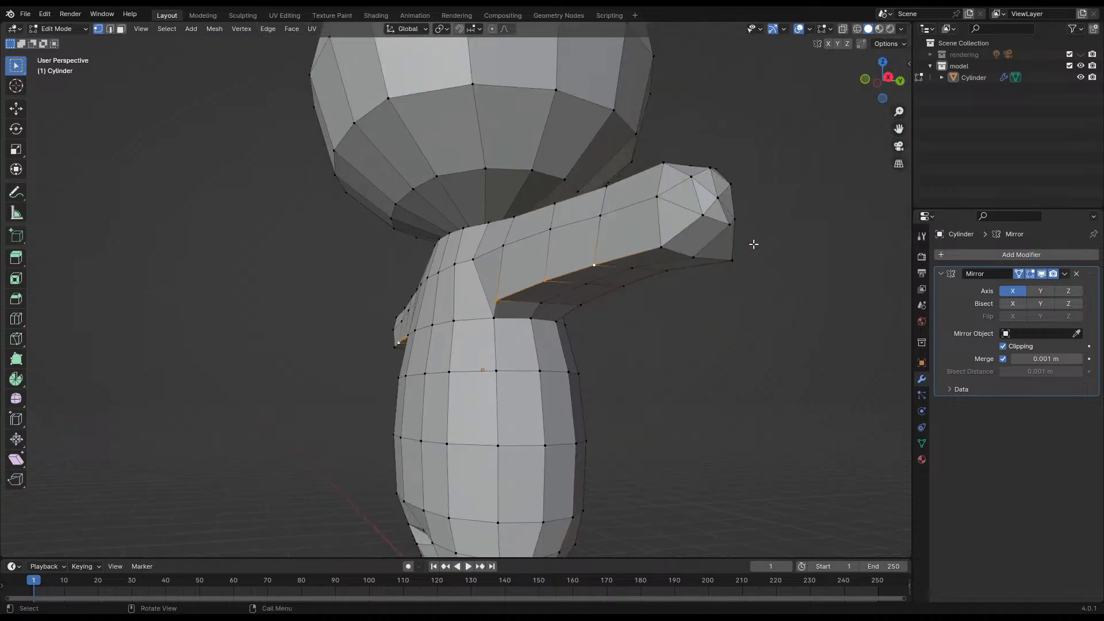
{"action": "key", "text": "KP_3"}
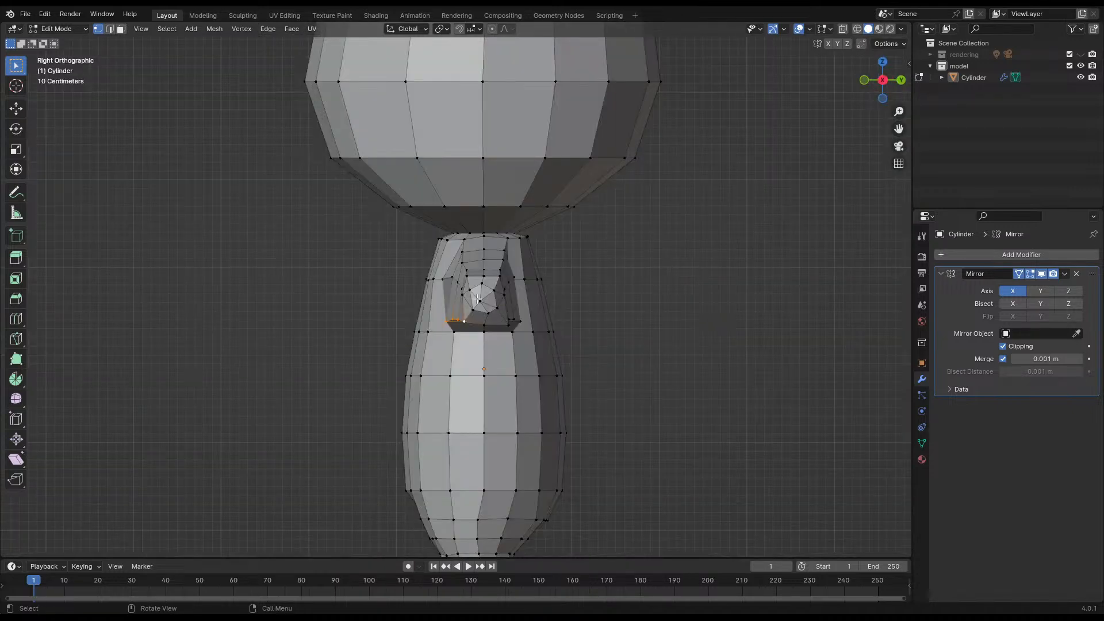
{"action": "scroll", "coordinate": [435, 338], "scroll_direction": "up", "scroll_amount": 3}
{"action": "key", "text": "g"}
{"action": "left_click", "coordinate": [514, 338]}
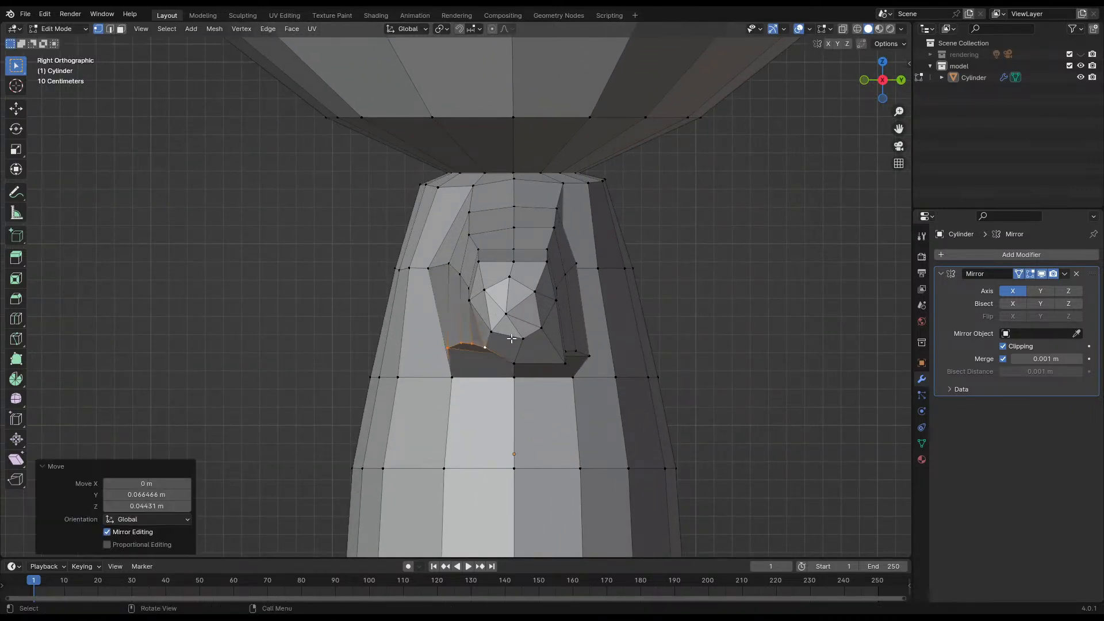
- Reposition the lower front edge vertices of the arm individually, moving one about 0.05 m in Y and -0.06 m in Z
{"action": "key", "text": "g"}
{"action": "left_click", "coordinate": [498, 343]}
{"action": "left_click", "coordinate": [472, 343]}
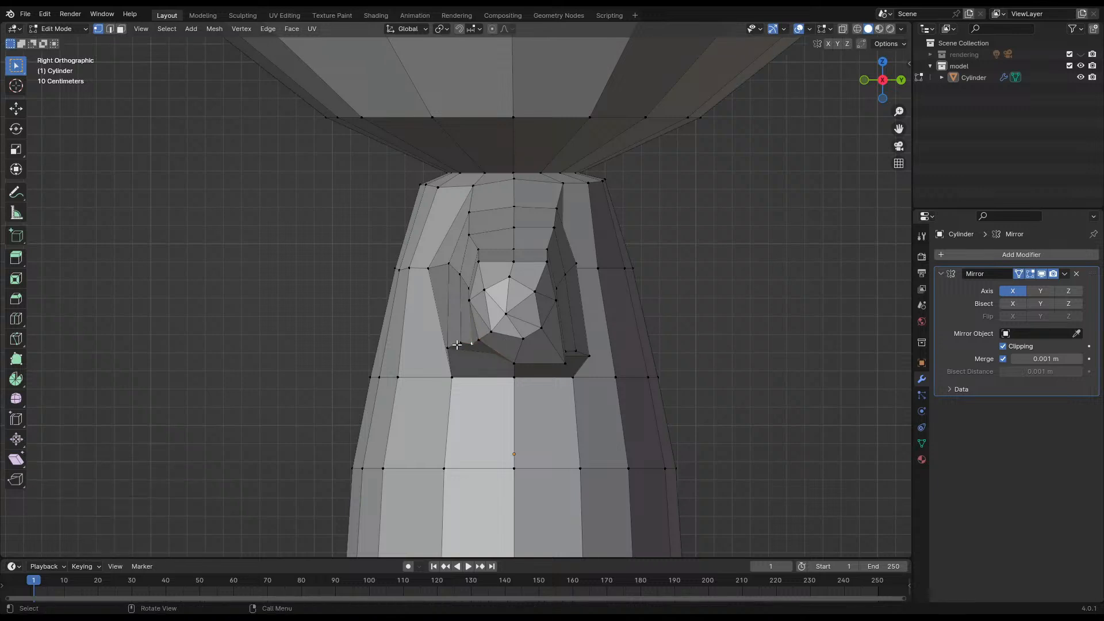
{"action": "key", "text": "g"}
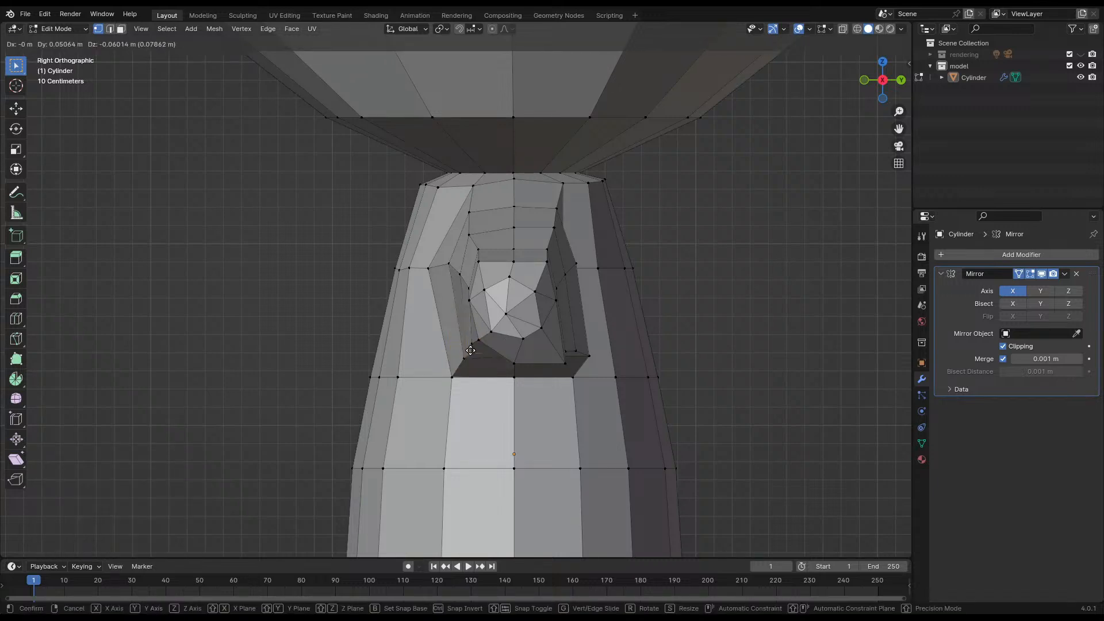
{"action": "left_click", "coordinate": [470, 351]}
{"action": "left_click", "coordinate": [473, 345]}
{"action": "key", "text": "g"}
{"action": "left_click", "coordinate": [476, 348]}
- Raise the middle and rear vertices of the arm's lower edge in the right view, the rear about -0.06 m in Y and 0.12 m in Z, and save
{"action": "left_click", "coordinate": [520, 362]}
{"action": "key", "text": "g"}
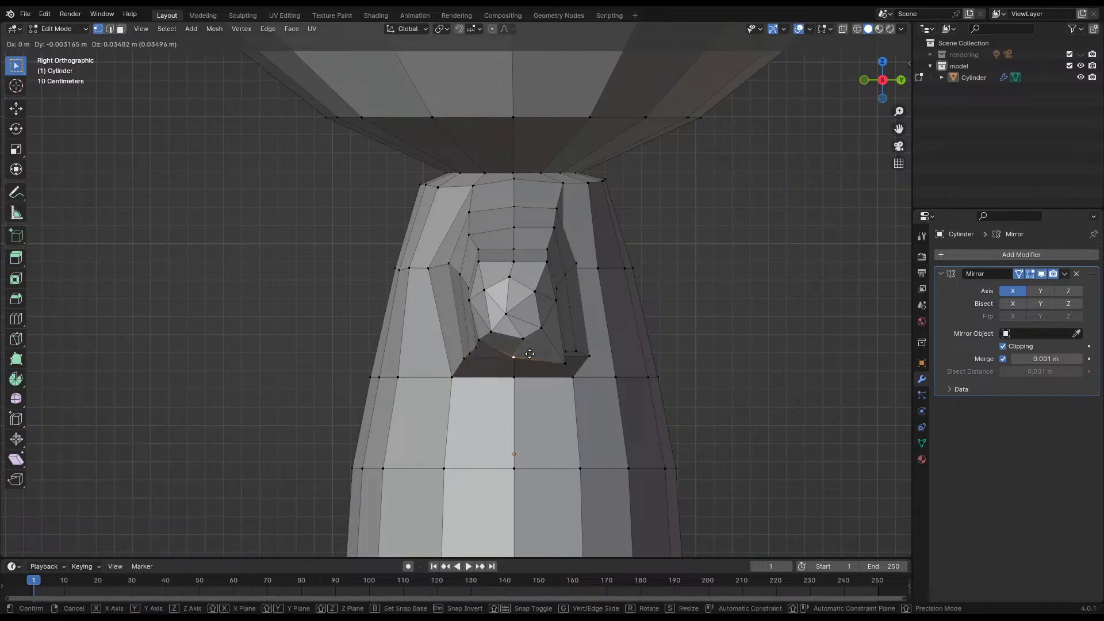
{"action": "left_click", "coordinate": [534, 350]}
{"action": "key", "text": "g"}
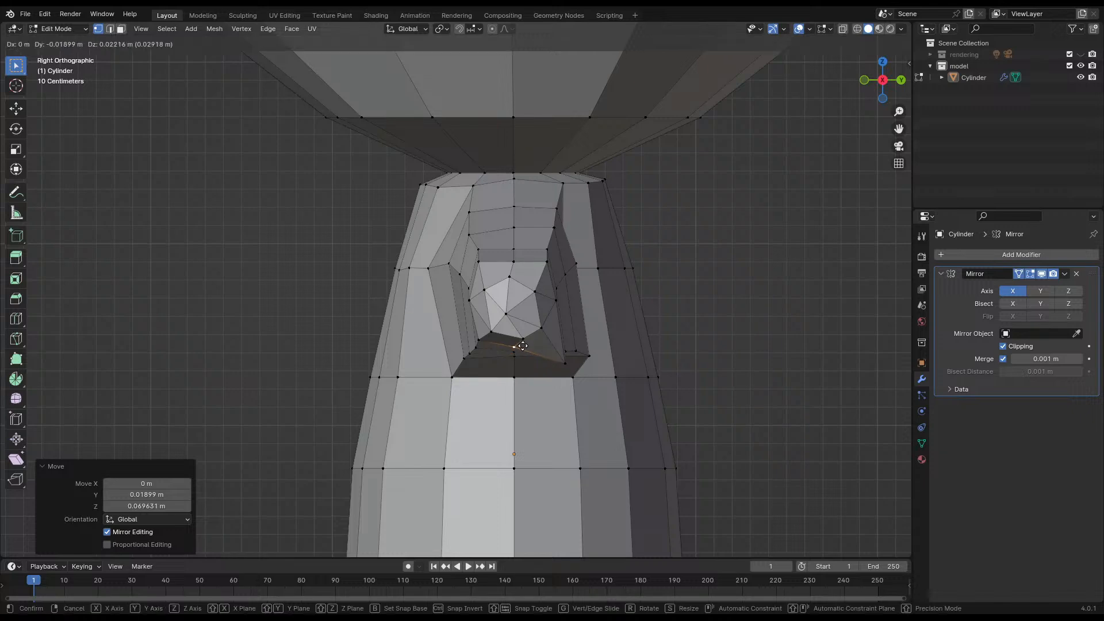
{"action": "left_click", "coordinate": [522, 344]}
{"action": "left_click", "coordinate": [555, 357]}
{"action": "key", "text": "g"}
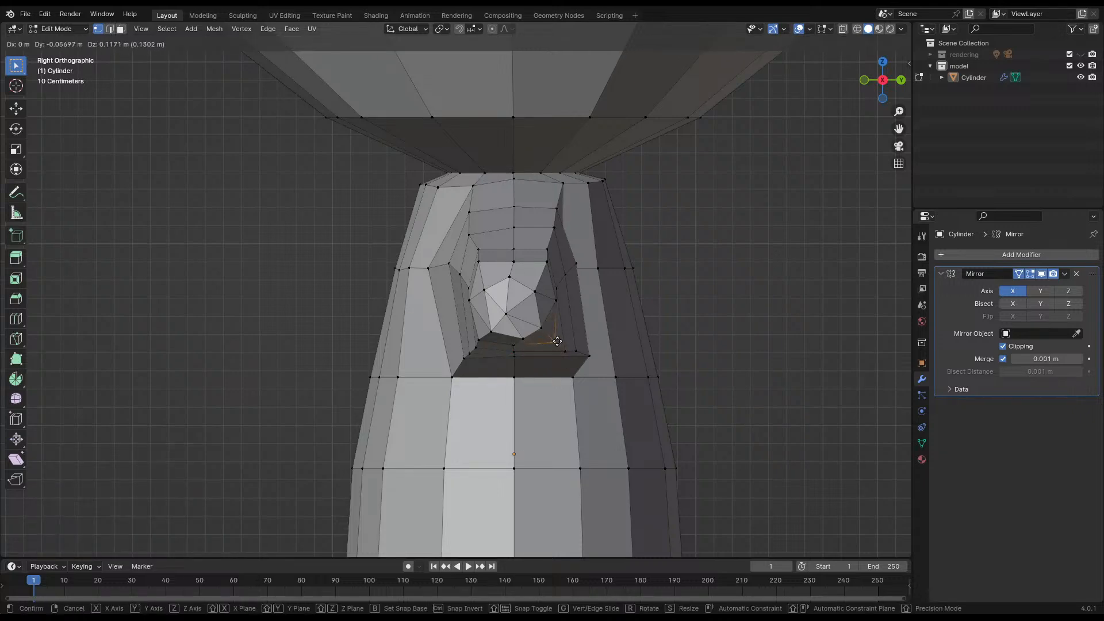
{"action": "left_click", "coordinate": [557, 341]}
{"action": "middle_click_drag", "start_coordinate": [557, 342], "coordinate": [362, 320]}
{"action": "scroll", "coordinate": [454, 335], "scroll_direction": "down", "scroll_amount": 4}
{"action": "key", "text": "ctrl+s"}
- Reposition the vertices on the arm's underside near the armpit and save the file
{"action": "left_click", "coordinate": [498, 282]}
{"action": "scroll", "coordinate": [518, 320], "scroll_direction": "up", "scroll_amount": 3}
{"action": "key", "text": "g"}
{"action": "left_click", "coordinate": [584, 312]}
{"action": "key", "text": "g"}
{"action": "left_click", "coordinate": [587, 352]}
{"action": "key", "text": "g"}
{"action": "left_click", "coordinate": [552, 364]}
{"action": "key", "text": "ctrl+s"}
- Even out the rear lower edge of the arm, moving its last vertex about -0.05 m in Y and 0.02 m in Z, and save
{"action": "key", "text": "g"}
{"action": "left_click", "coordinate": [303, 312]}
{"action": "key", "text": "g"}
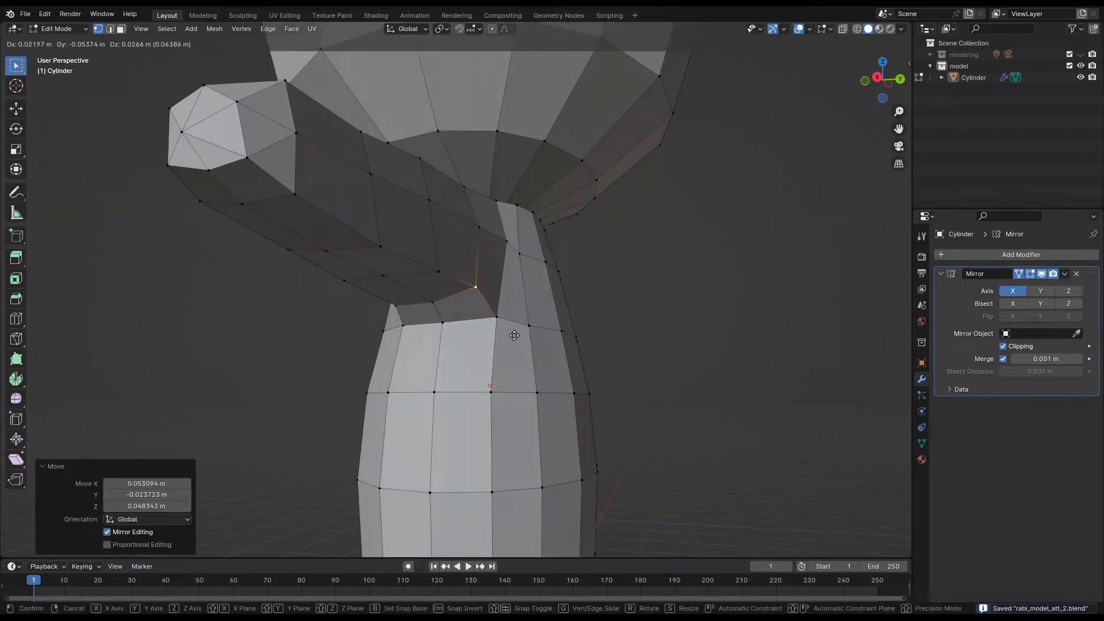
{"action": "left_click", "coordinate": [516, 334]}
{"action": "middle_click_drag", "start_coordinate": [517, 334], "coordinate": [584, 312]}
{"action": "key", "text": "g"}
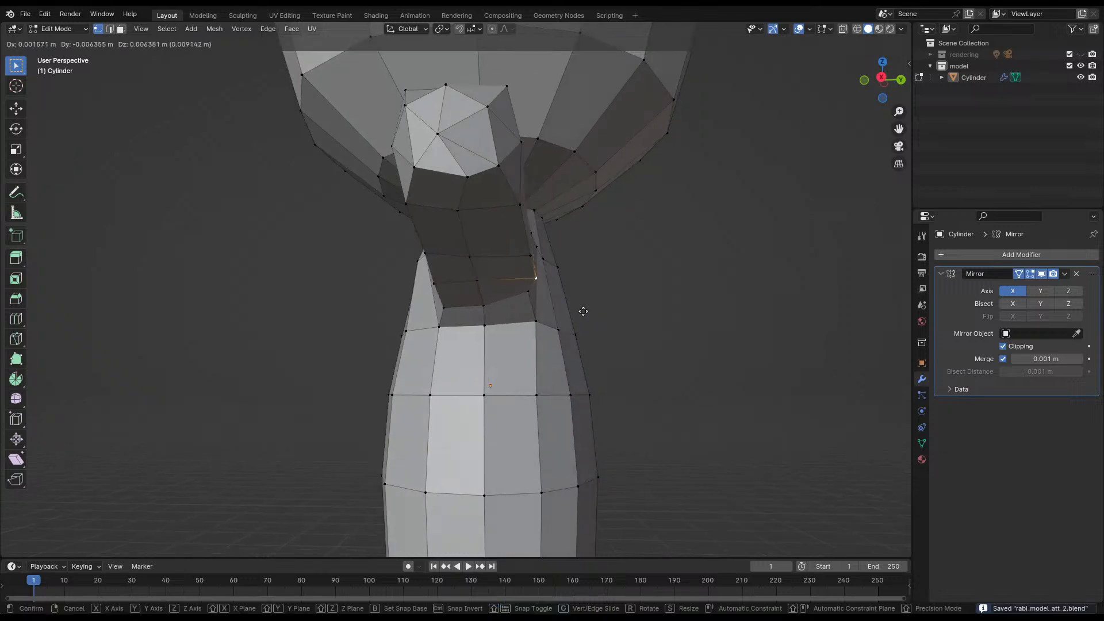
{"action": "left_click", "coordinate": [574, 308]}
{"action": "left_click", "coordinate": [536, 257]}
{"action": "key", "text": "g"}
{"action": "left_click", "coordinate": [563, 263]}
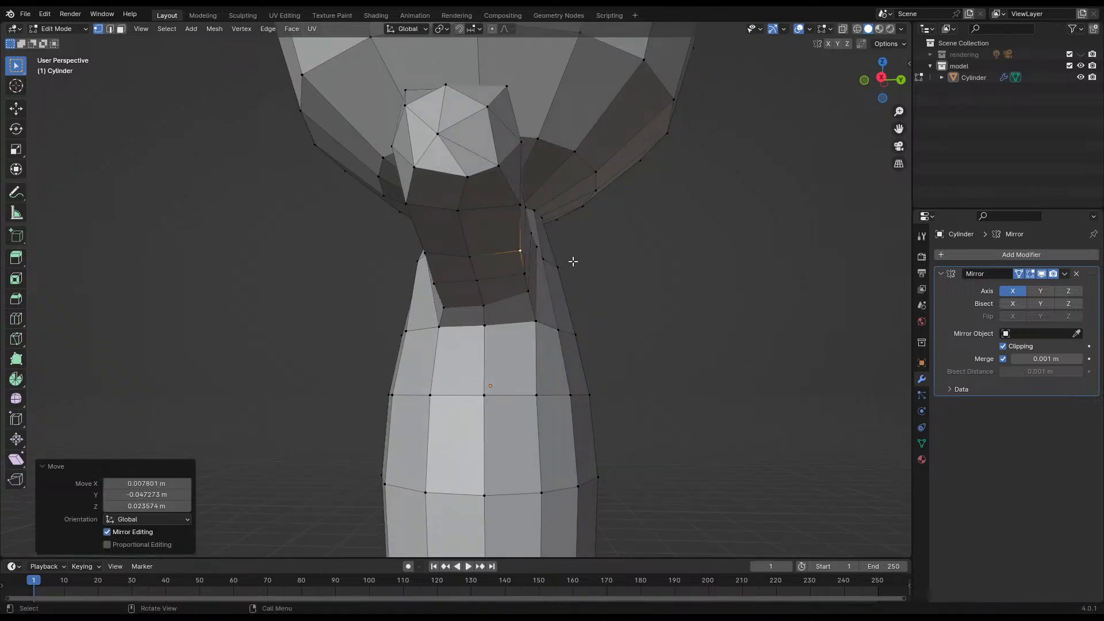
{"action": "middle_click_drag", "start_coordinate": [572, 262], "coordinate": [547, 300]}
{"action": "key", "text": "ctrl+s"}
{"action": "middle_click_drag", "start_coordinate": [449, 377], "coordinate": [524, 292]}
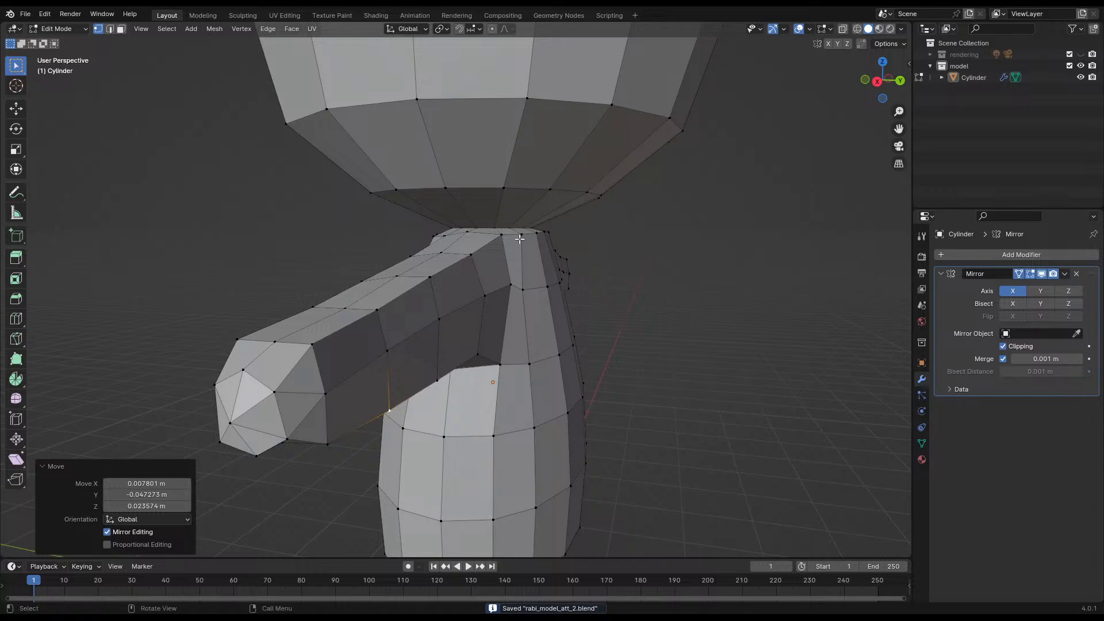
{"action": "left_click", "coordinate": [544, 233]}
{"action": "middle_click_drag", "start_coordinate": [547, 253], "coordinate": [483, 259]}
{"action": "key", "text": "c"}
{"action": "left_click", "coordinate": [516, 257]}
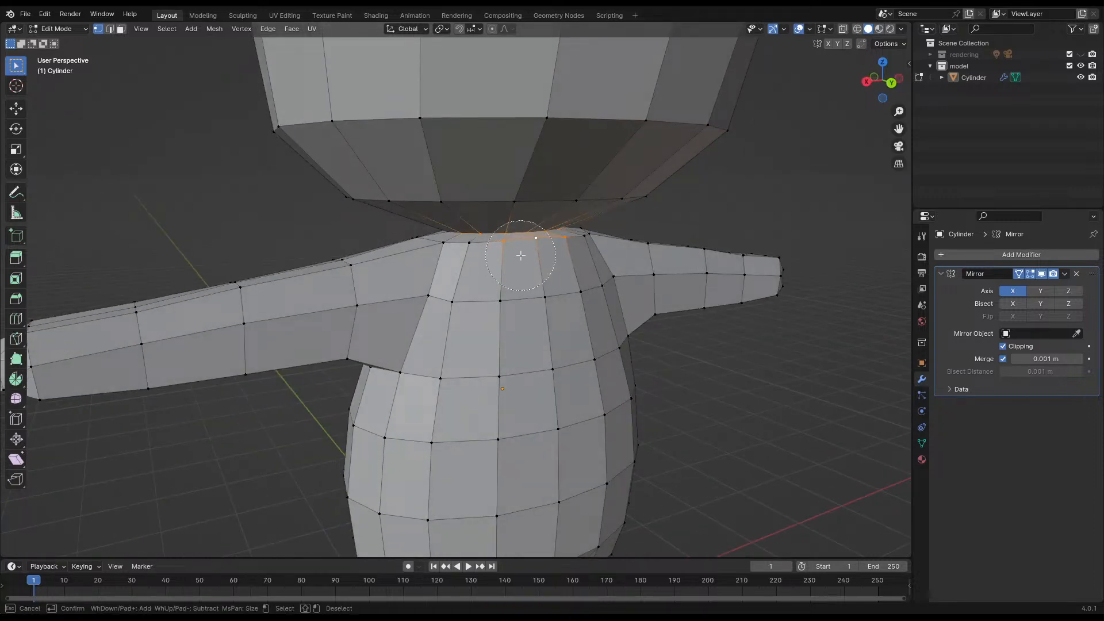
{"action": "scroll", "coordinate": [532, 257], "scroll_direction": "down", "scroll_amount": 4}
{"action": "scroll", "coordinate": [533, 258], "scroll_direction": "up", "scroll_amount": 6}
{"action": "mouse_move", "coordinate": [460, 226]}
{"action": "left_mouse_down", "text": "shift"}
{"action": "mouse_move", "coordinate": [545, 224]}
{"action": "mouse_move", "coordinate": [511, 240]}
{"action": "left_mouse_up", "text": "shift"}
{"action": "key", "text": "Escape"}
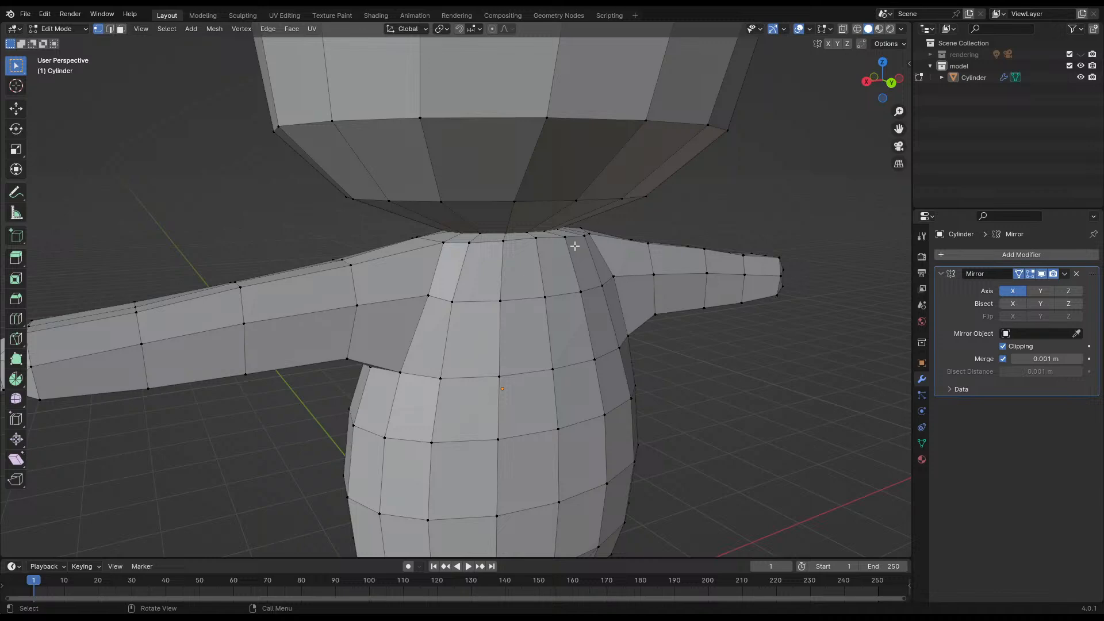
- Move the rear top shoulder vertex outward toward the arm, finishing with a shift of about 0.13 m in X and 0.02 m in Z
{"action": "left_click", "coordinate": [446, 245]}
{"action": "middle_click_drag", "start_coordinate": [447, 245], "coordinate": [510, 247]}
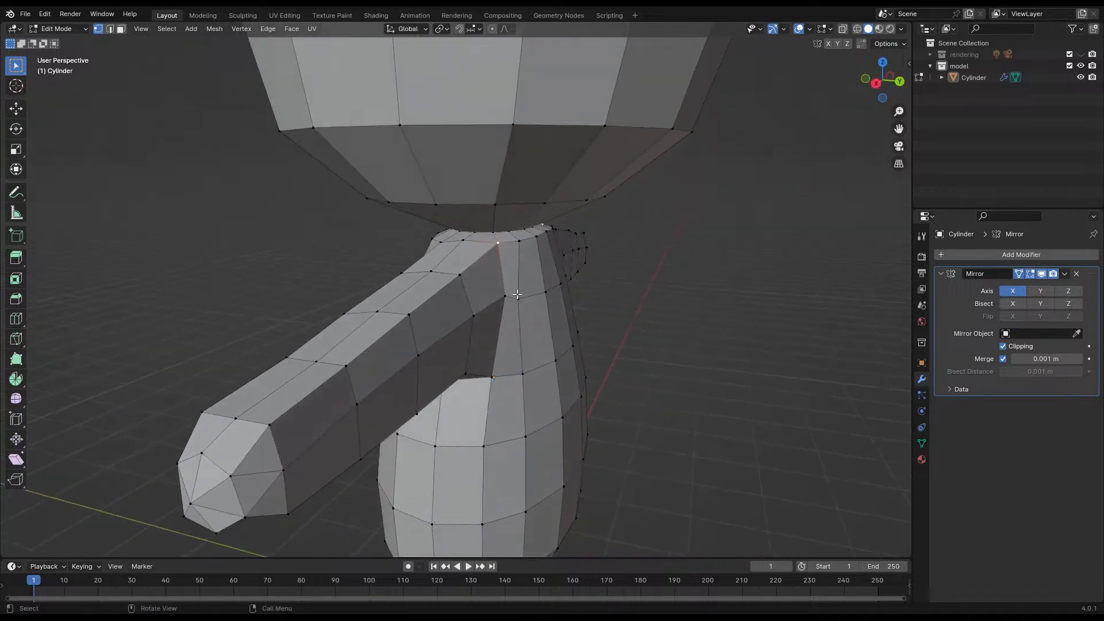
{"action": "key", "text": "g"}
{"action": "left_click", "coordinate": [518, 274]}
{"action": "middle_click_drag", "start_coordinate": [525, 292], "coordinate": [491, 297]}
{"action": "key", "text": "g"}
{"action": "left_click", "coordinate": [419, 288]}
{"action": "key", "text": "g"}
{"action": "left_click", "coordinate": [459, 291]}
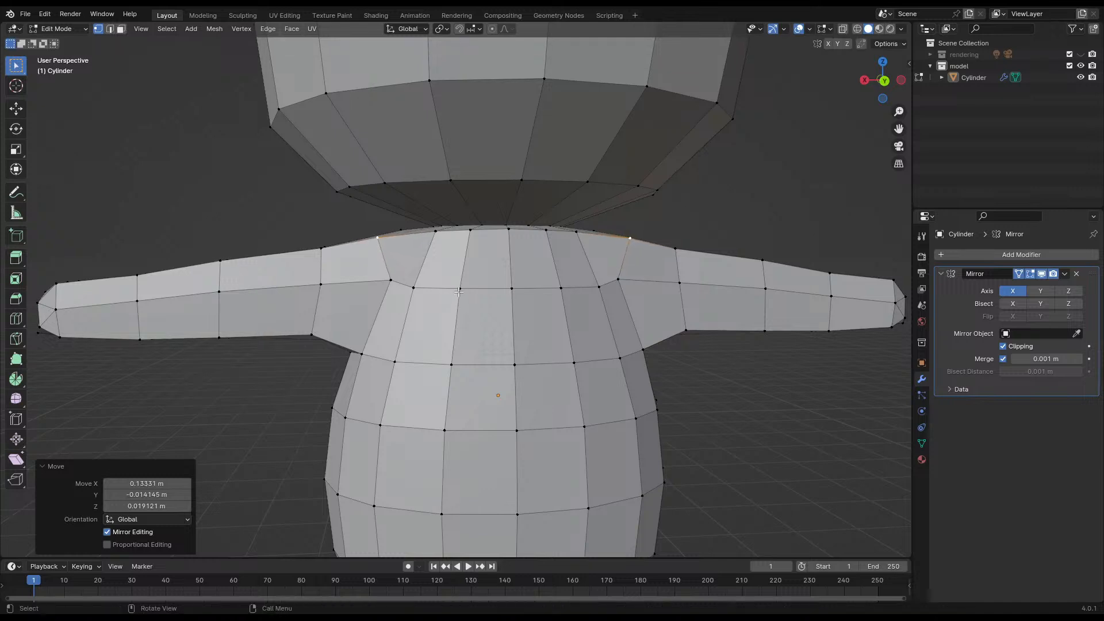
- Move the rear vertex at the arm joint outward and raise the armpit vertex about 0.05 m in Z
{"action": "left_click", "coordinate": [392, 292]}
{"action": "key", "text": "g"}
{"action": "left_click", "coordinate": [420, 289]}
{"action": "left_click", "coordinate": [359, 353]}
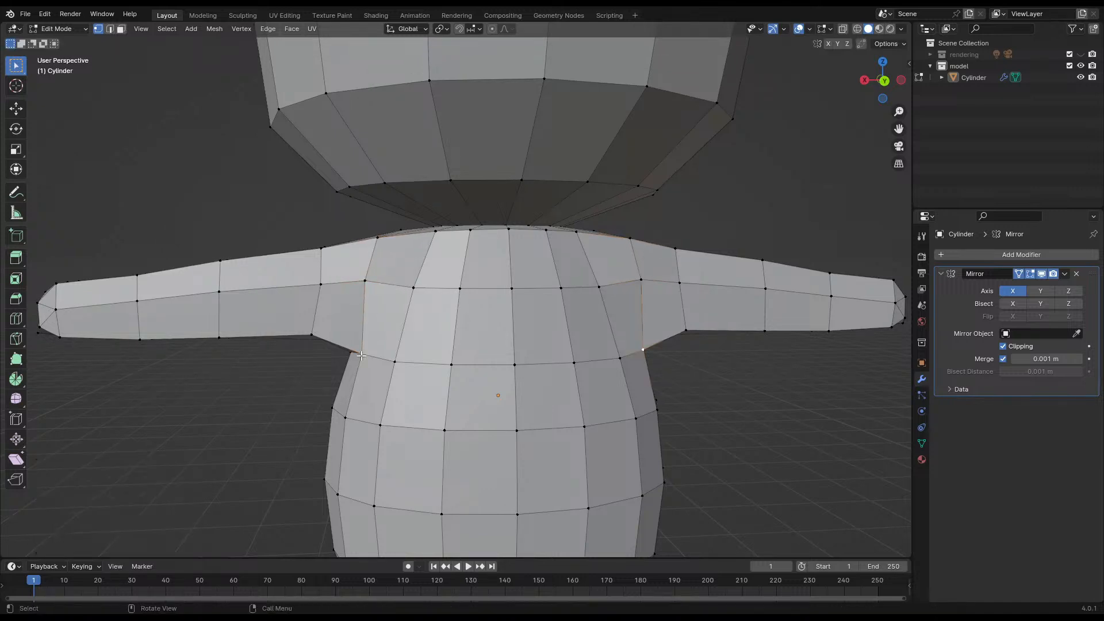
{"action": "key", "text": "g"}
{"action": "left_click", "coordinate": [377, 350]}
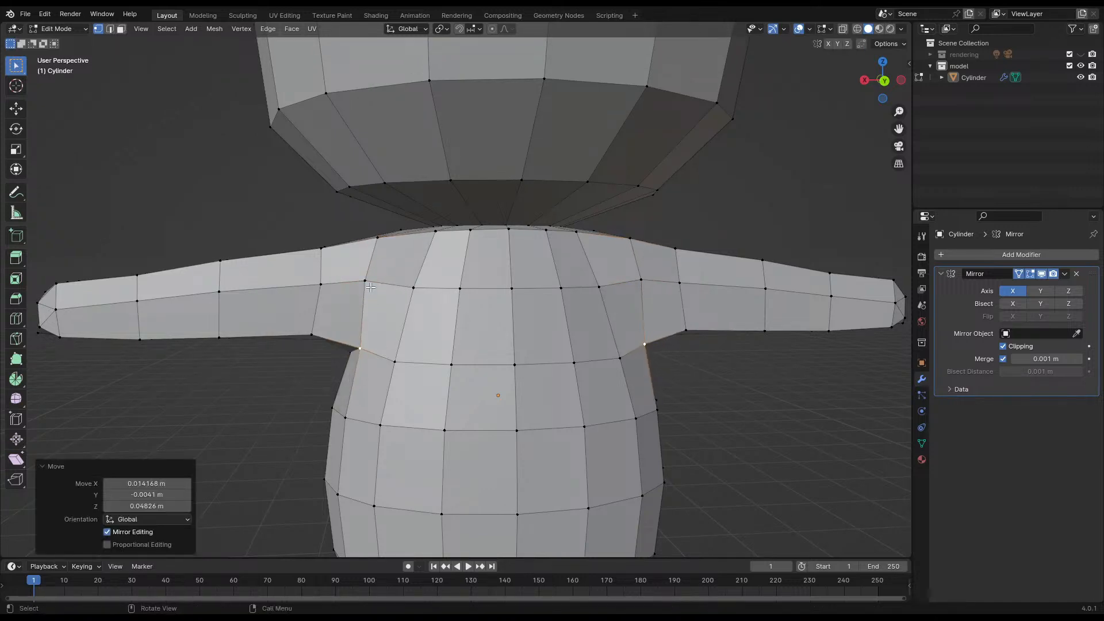
- Bring the rear arm-joint vertex and the shoulder-top vertex slightly inward, the latter about -0.07 m in X, and save the file
{"action": "left_click", "coordinate": [376, 283]}
{"action": "key", "text": "g"}
{"action": "left_click", "coordinate": [378, 230]}
{"action": "left_click", "coordinate": [378, 232]}
{"action": "key", "text": "g"}
{"action": "left_click", "coordinate": [353, 272]}
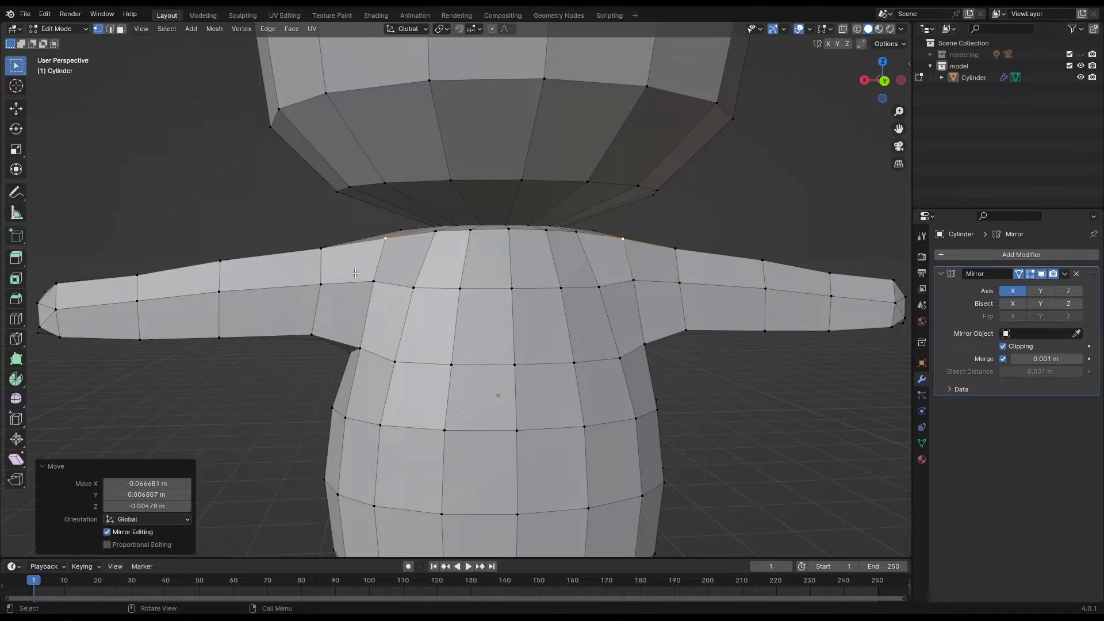
{"action": "middle_click_drag", "start_coordinate": [353, 273], "coordinate": [423, 291]}
{"action": "key", "text": "ctrl+s"}
- Check the body in Object Mode from the front and reposition the front vertex where the arm meets the chest
{"action": "middle_click_drag", "start_coordinate": [426, 248], "coordinate": [561, 267]}
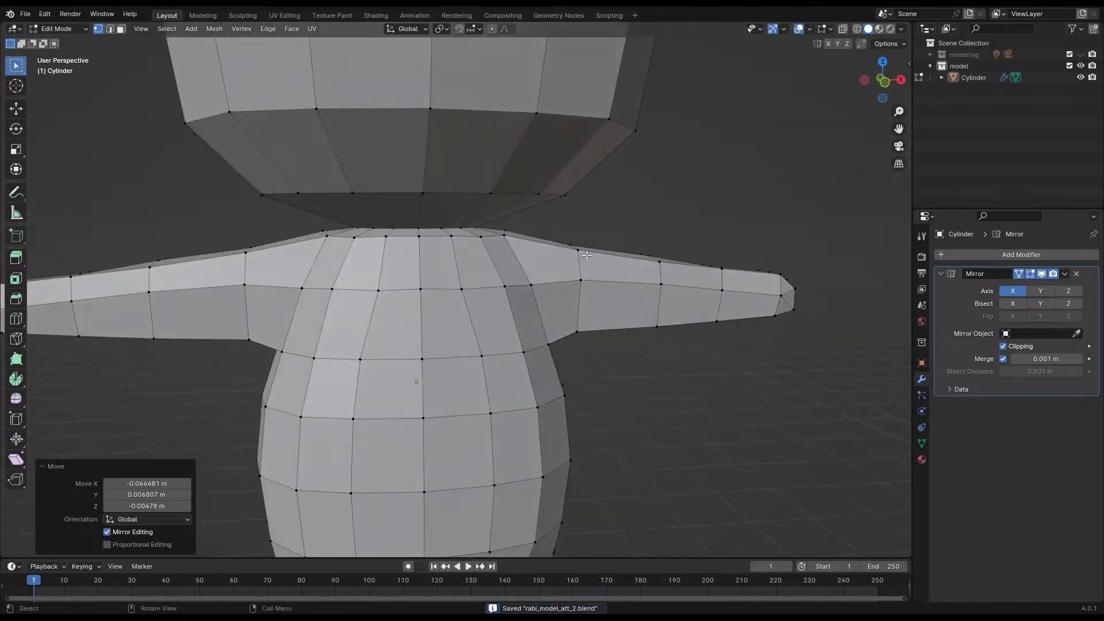
{"action": "scroll", "coordinate": [560, 267], "scroll_direction": "down", "scroll_amount": 3}
{"action": "key", "text": "Tab"}
{"action": "middle_click_drag", "start_coordinate": [559, 346], "coordinate": [591, 340]}
{"action": "key", "text": "Tab"}
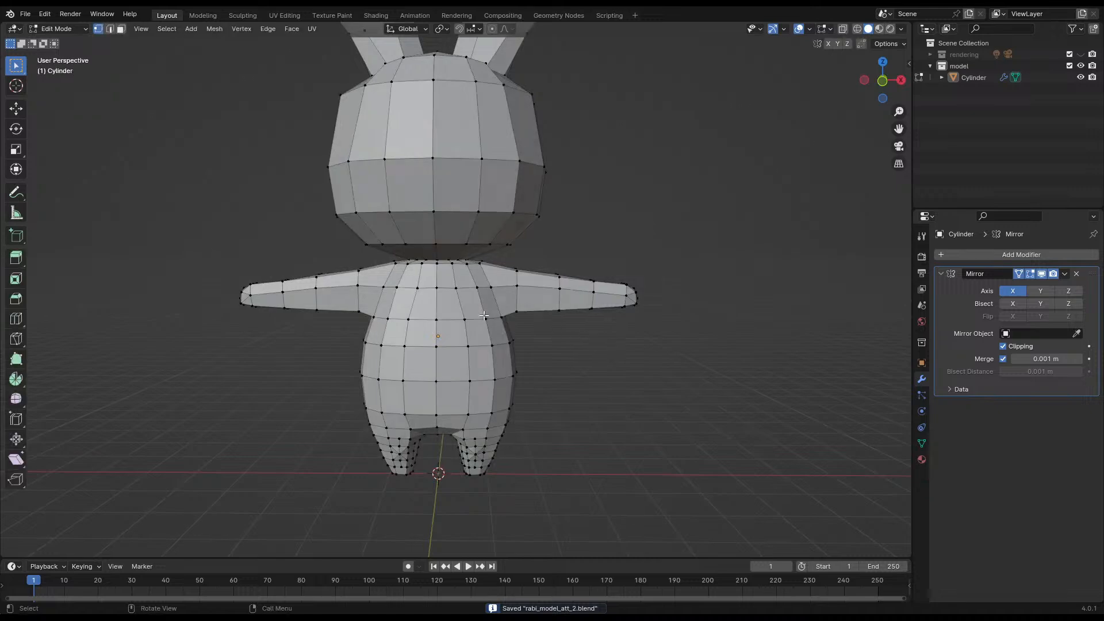
{"action": "scroll", "coordinate": [379, 349], "scroll_direction": "up", "scroll_amount": 4}
{"action": "middle_click_drag", "start_coordinate": [380, 349], "coordinate": [361, 291]}
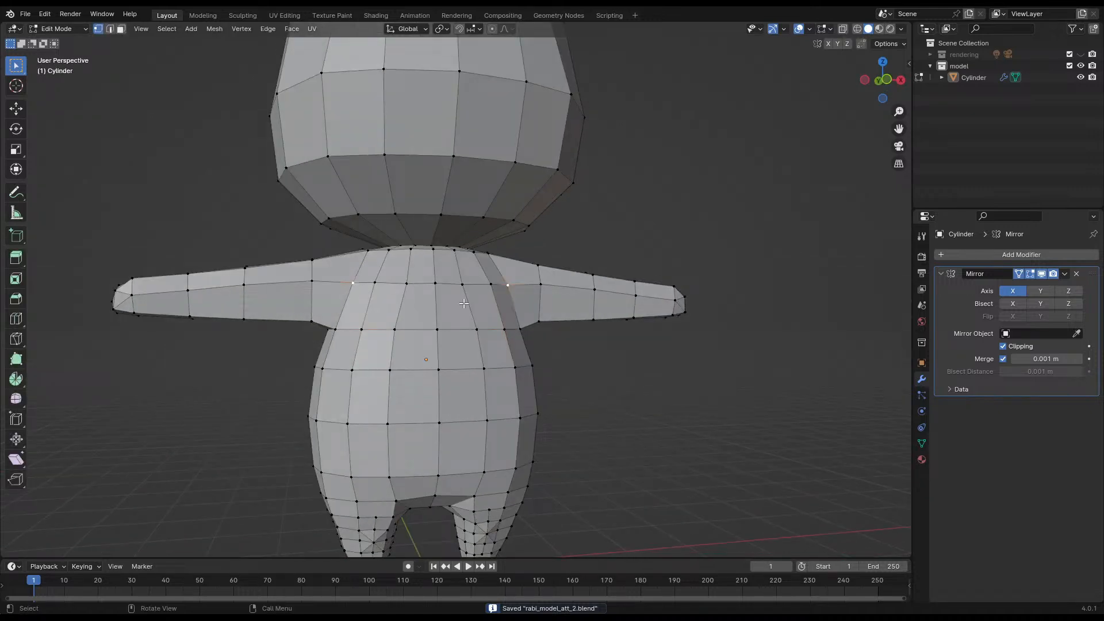
{"action": "key", "text": "g"}
{"action": "left_click", "coordinate": [555, 293]}
- Reposition the adjacent upper chest vertex to even the spacing beside the arm joint
{"action": "middle_click_drag", "start_coordinate": [481, 326], "coordinate": [450, 339]}
{"action": "left_click", "coordinate": [485, 294]}
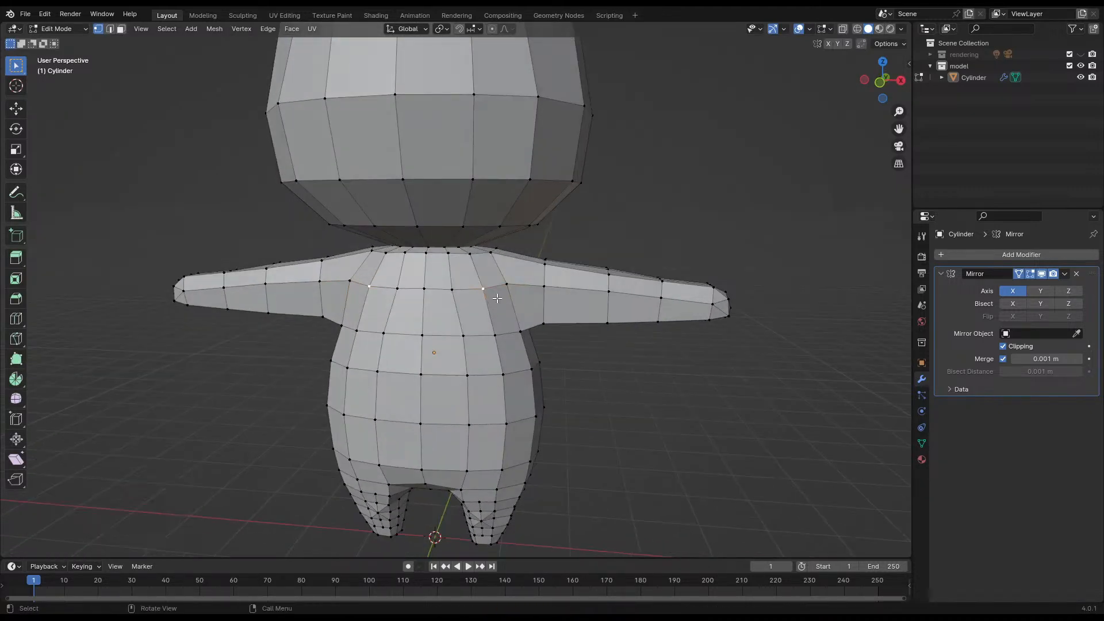
{"action": "key", "text": "g"}
{"action": "left_click", "coordinate": [487, 295]}
{"action": "key", "text": "g"}
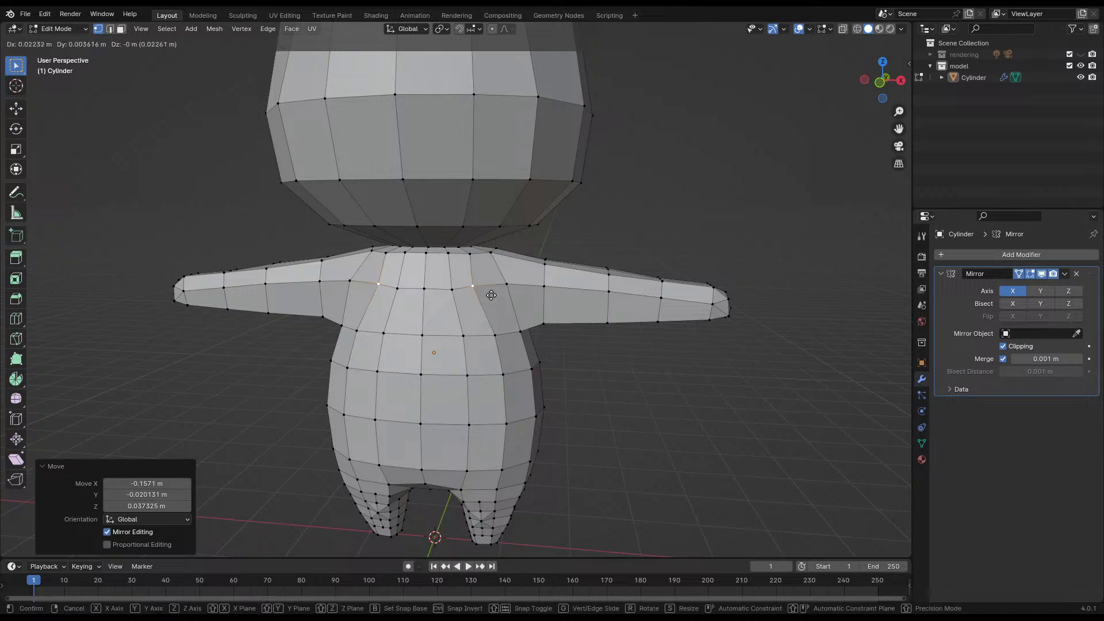
{"action": "left_click", "coordinate": [499, 294]}
- Raise the upper chest vertex beside the centre about 0.04 m and the centre one about 0.07 m in Z, saving in between
{"action": "left_click", "coordinate": [454, 292]}
{"action": "key", "text": "g"}
{"action": "left_click", "coordinate": [457, 288]}
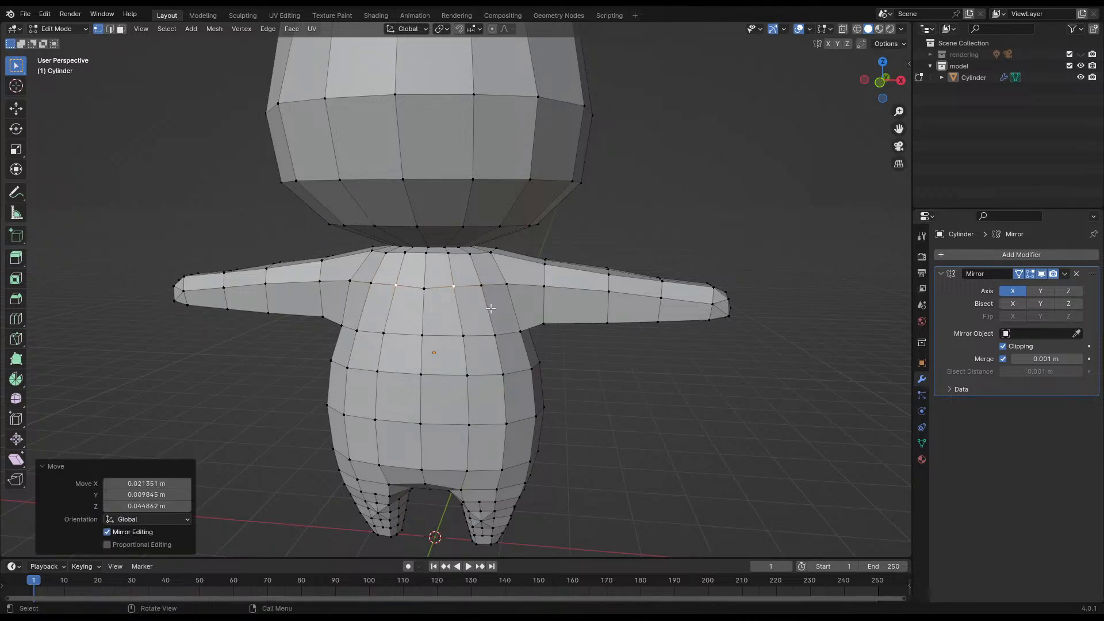
{"action": "key", "text": "ctrl+s"}
{"action": "left_click", "coordinate": [424, 286]}
{"action": "middle_click_drag", "start_coordinate": [452, 301], "coordinate": [463, 303]}
{"action": "key", "text": "g"}
{"action": "left_click", "coordinate": [464, 299]}
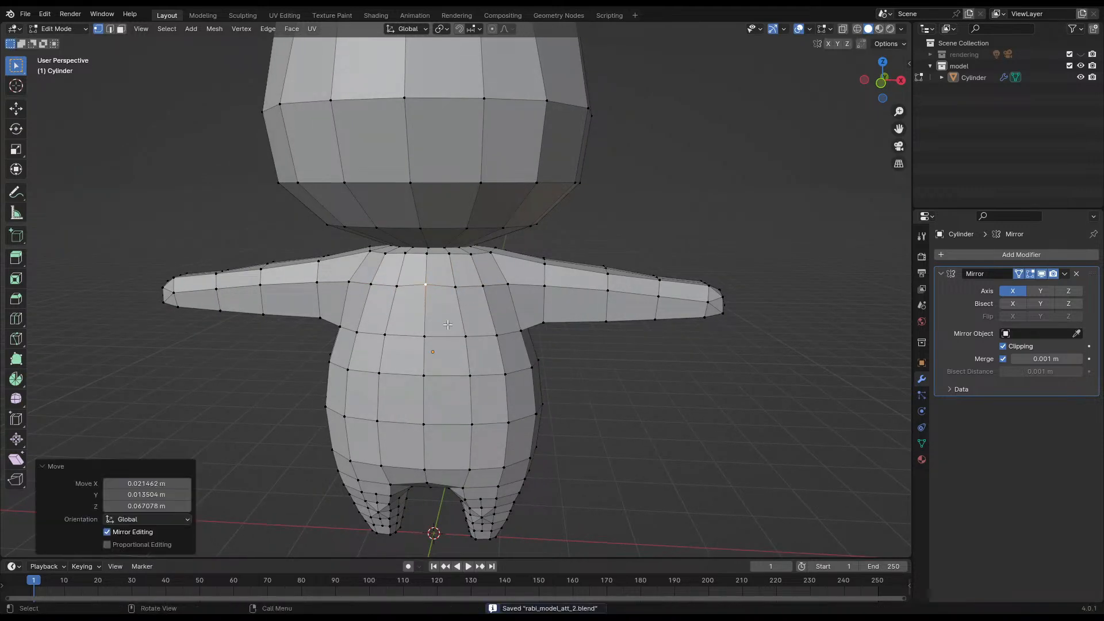
- Scale the horizontal edge loop around the belly to 1.114 along Y and shift it slightly down along Z
{"action": "middle_click_drag", "start_coordinate": [401, 318], "coordinate": [345, 370]}
{"action": "scroll", "coordinate": [532, 343], "scroll_direction": "down", "scroll_amount": 3}
{"action": "scroll", "coordinate": [446, 345], "scroll_direction": "up", "scroll_amount": 4}
{"action": "scroll", "coordinate": [420, 386], "scroll_direction": "down", "scroll_amount": 3}
{"action": "left_click", "coordinate": [456, 382], "text": "alt"}
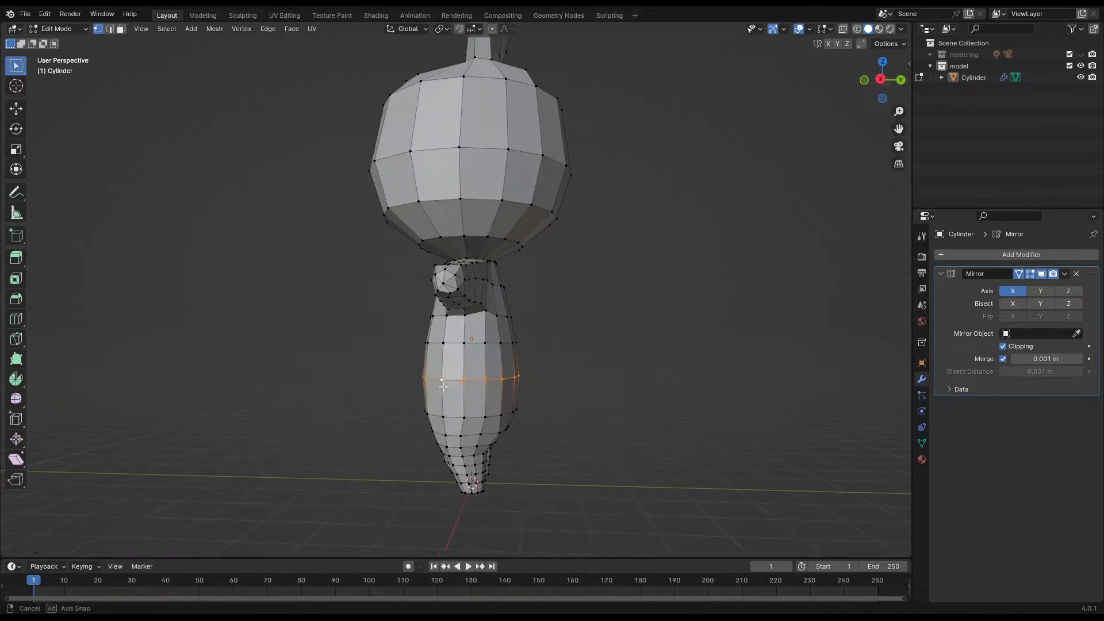
{"action": "key", "text": "x"}
{"action": "key", "text": "Escape"}
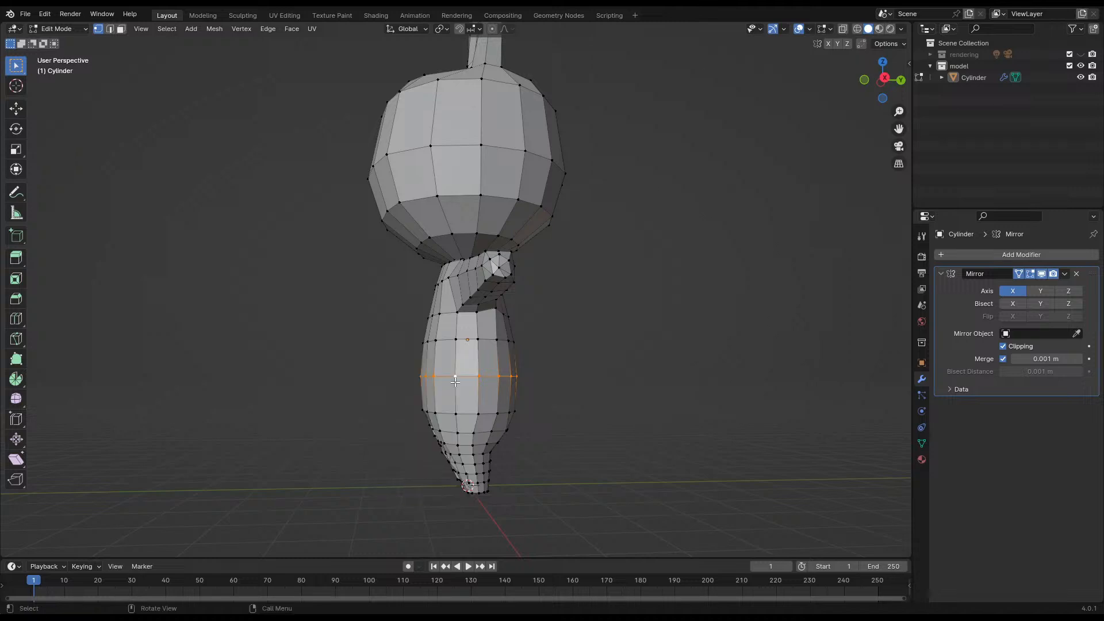
{"action": "key", "text": "s"}
{"action": "key", "text": "y"}
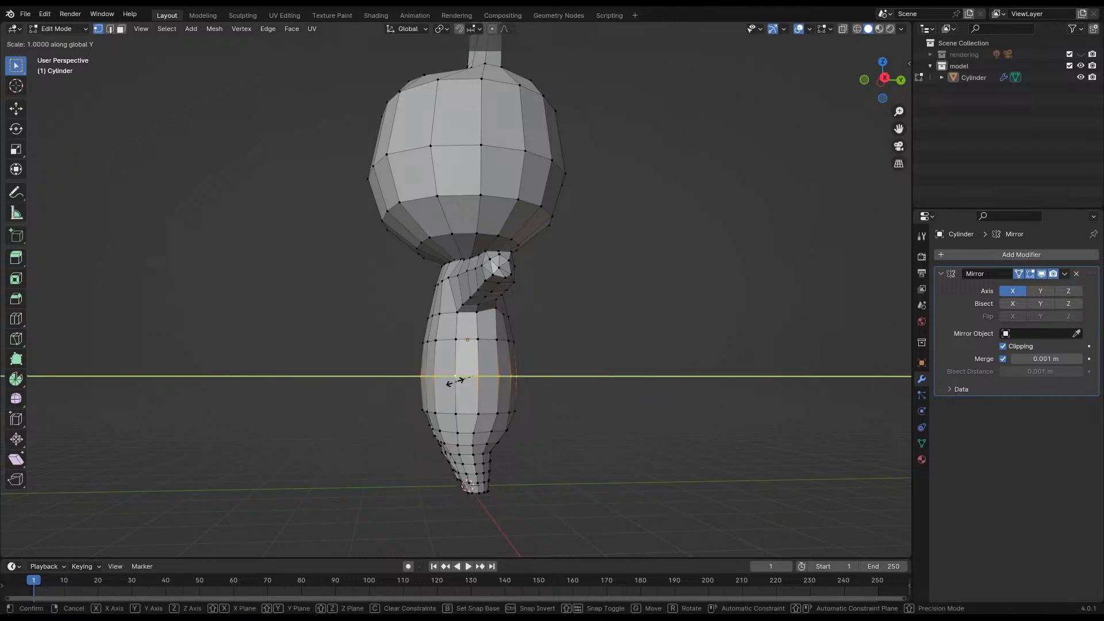
{"action": "left_click", "coordinate": [453, 384]}
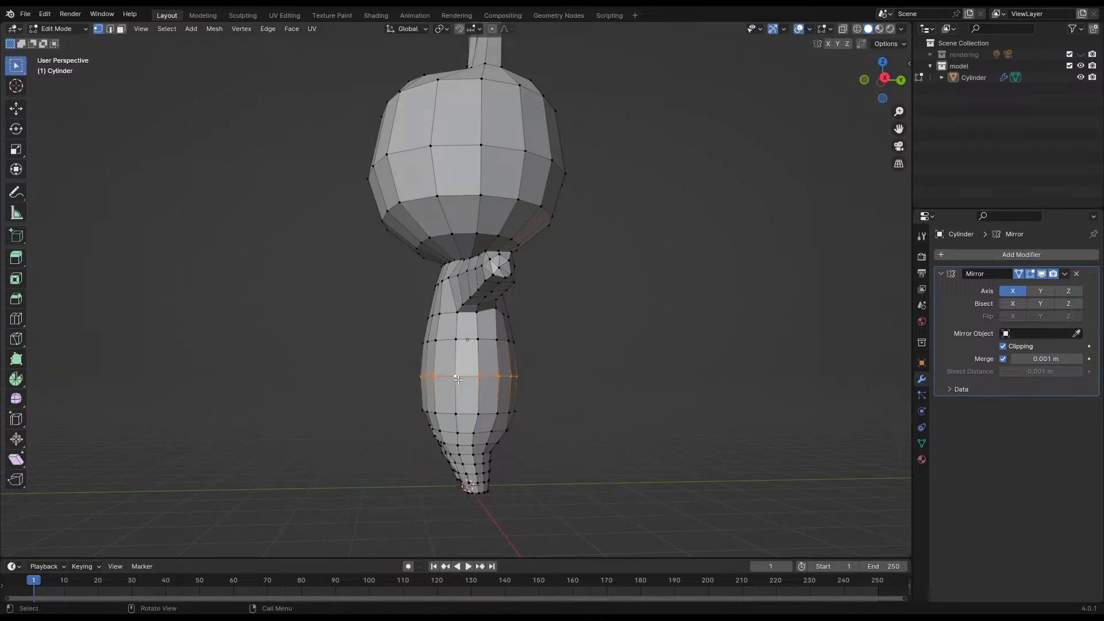
{"action": "key", "text": "s"}
{"action": "key", "text": "y"}
{"action": "left_click", "coordinate": [494, 378]}
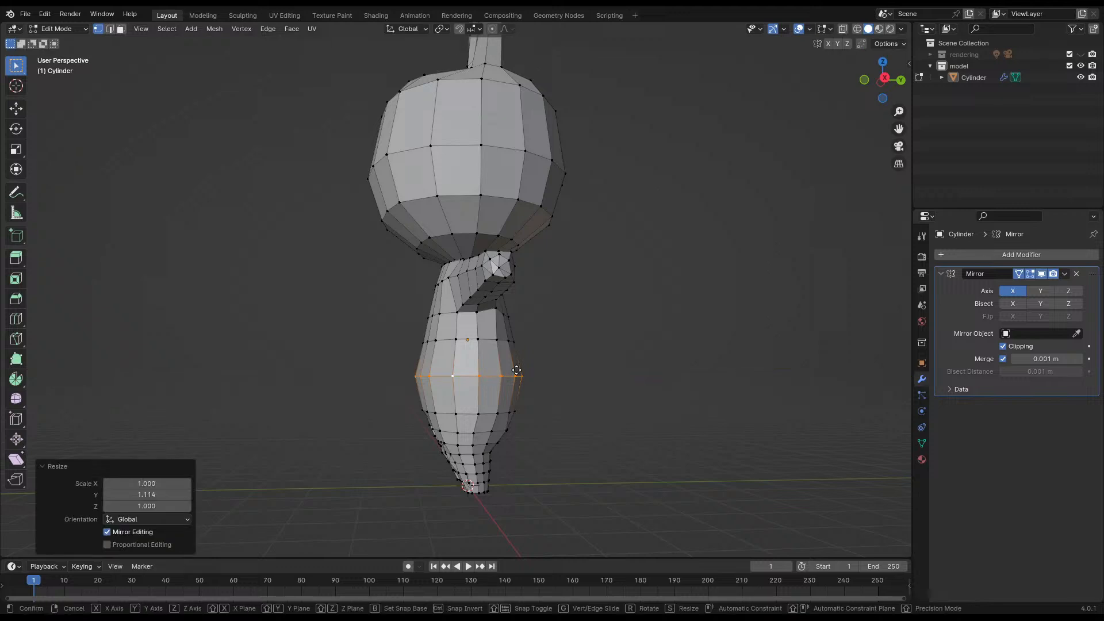
{"action": "key", "text": "g"}
{"action": "key", "text": "z"}
{"action": "left_click", "coordinate": [510, 377]}
- Move the edge loop above the belly down about 0.19 m in Z and widen it slightly along Y
{"action": "left_click", "coordinate": [495, 340], "text": "alt"}
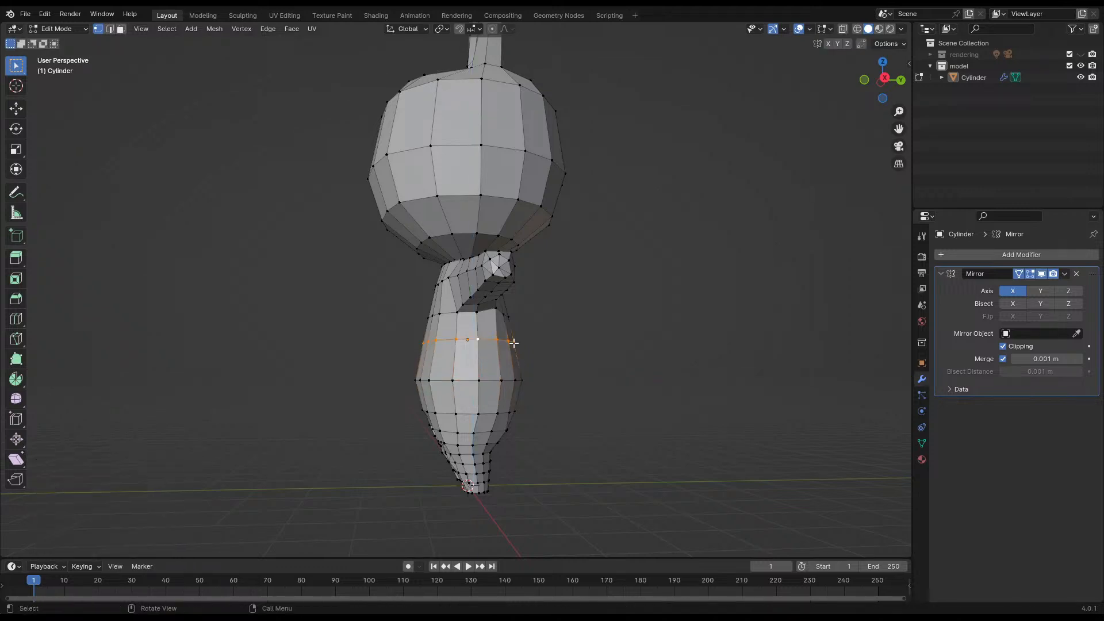
{"action": "key", "text": "g"}
{"action": "left_click", "coordinate": [513, 353]}
{"action": "key", "text": "s"}
{"action": "key", "text": "y"}
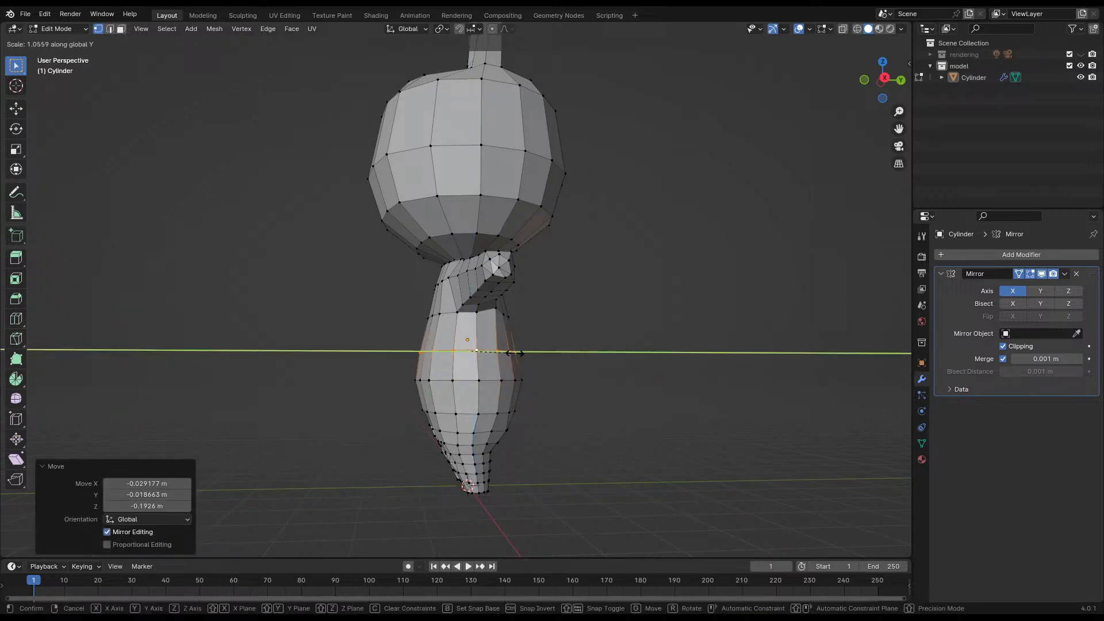
{"action": "left_click", "coordinate": [513, 354]}
{"action": "middle_click_drag", "start_coordinate": [537, 352], "coordinate": [481, 340]}
- Scale the front part of the chest edge loop below the arms along Y, shift it along Y, and save the file
{"action": "left_click", "coordinate": [443, 314], "text": "alt"}
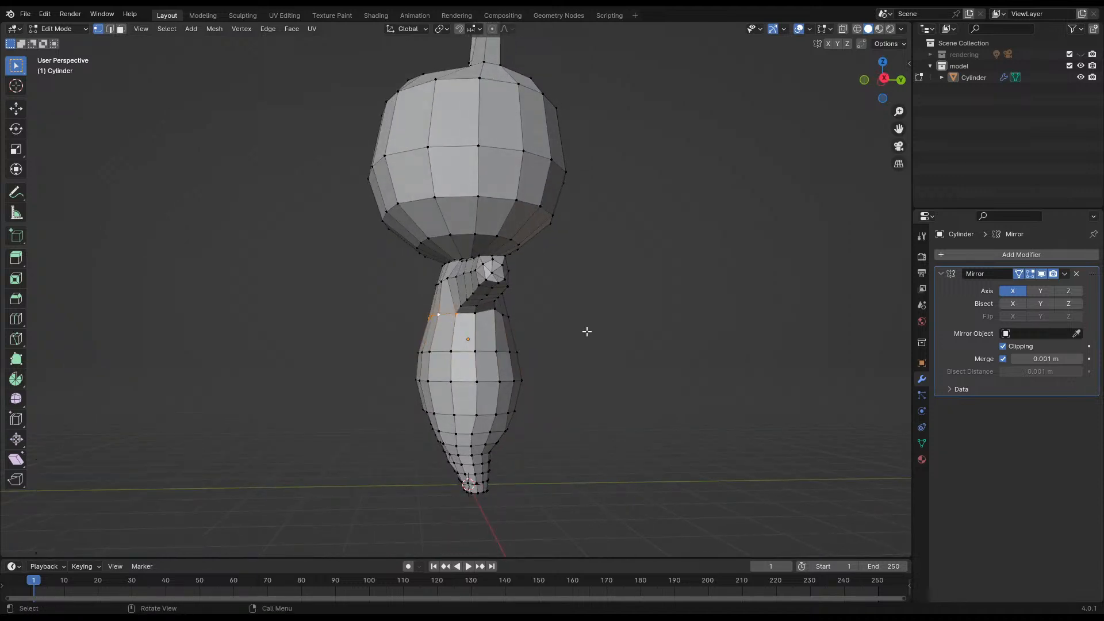
{"action": "key", "text": "s"}
{"action": "key", "text": "y"}
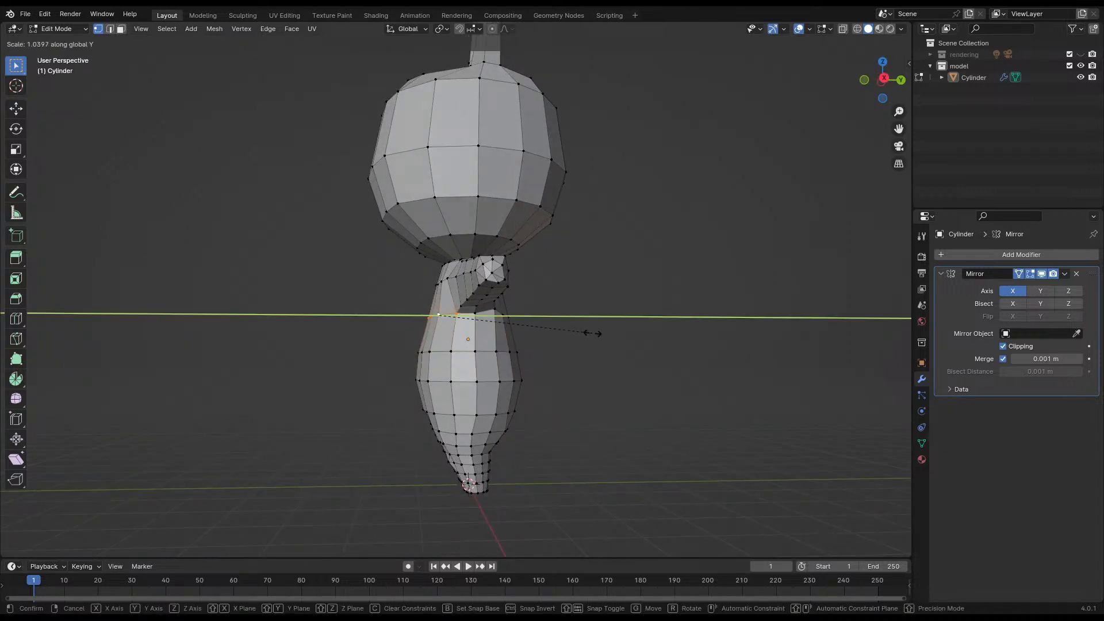
{"action": "left_click", "coordinate": [598, 334]}
{"action": "middle_click_drag", "start_coordinate": [598, 335], "coordinate": [537, 330]}
{"action": "key", "text": "g"}
{"action": "key", "text": "y"}
{"action": "left_click", "coordinate": [571, 337]}
{"action": "key", "text": "ctrl+s"}
- Examine the reshaped torso mesh from the front and sides for uneven edge loops
{"action": "middle_click_drag", "start_coordinate": [462, 339], "coordinate": [416, 337]}
{"action": "key", "text": "Tab"}
{"action": "key", "text": "Tab"}
{"action": "scroll", "coordinate": [472, 333], "scroll_direction": "up", "scroll_amount": 5}
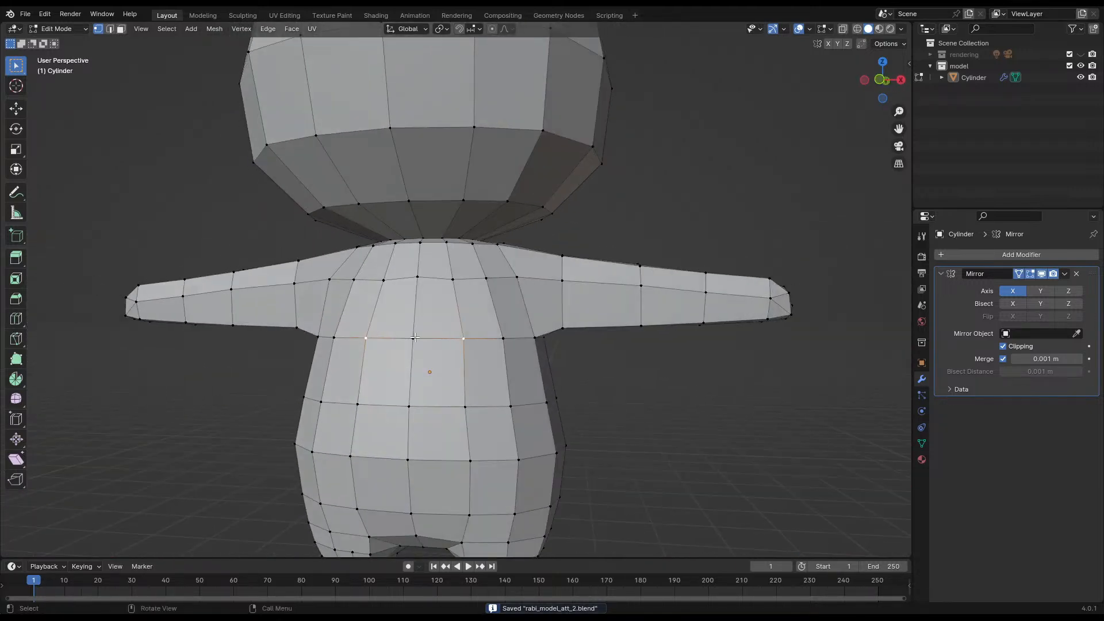
{"action": "scroll", "coordinate": [378, 310], "scroll_direction": "down", "scroll_amount": 3}
{"action": "middle_click_drag", "start_coordinate": [369, 448], "coordinate": [457, 357], "text": "shift"}
{"action": "scroll", "coordinate": [439, 412], "scroll_direction": "up", "scroll_amount": 3}
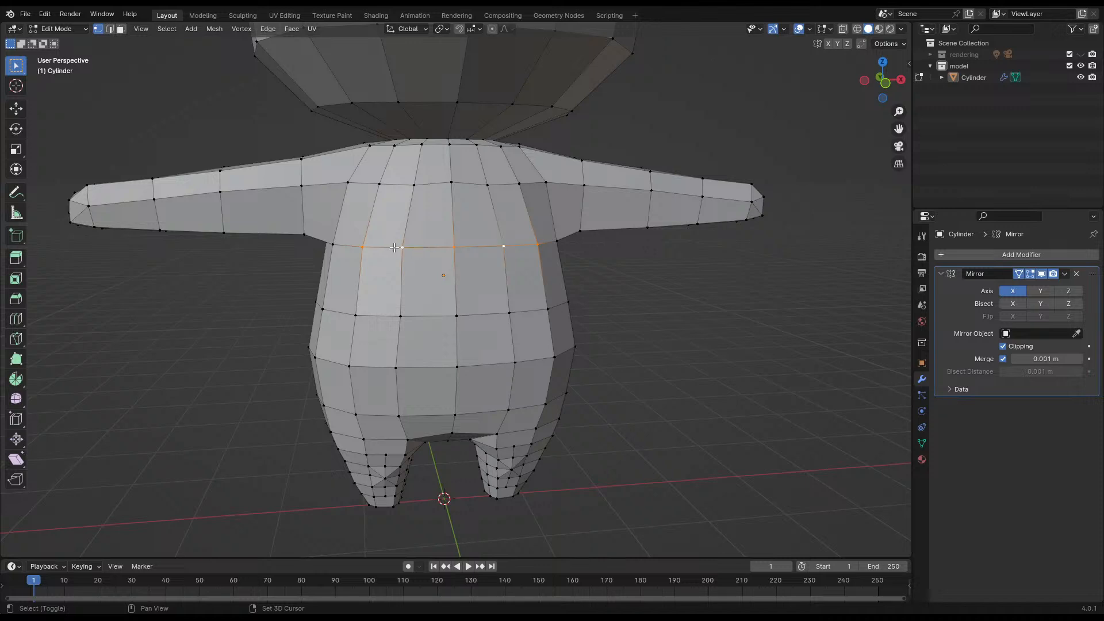
{"action": "middle_click_drag", "start_coordinate": [453, 238], "coordinate": [371, 306]}
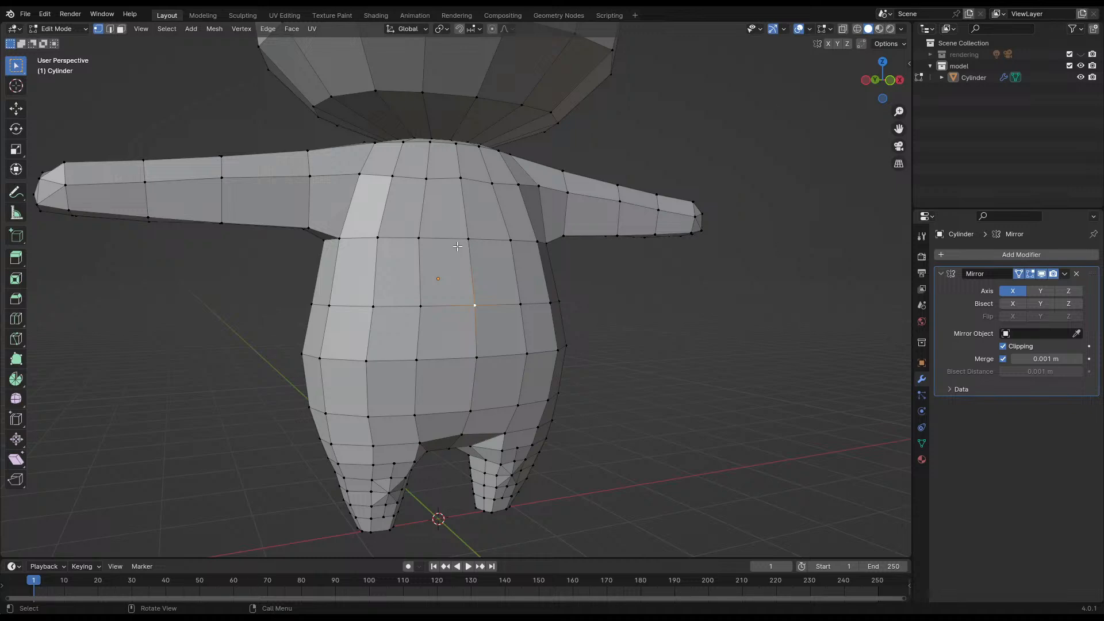
{"action": "scroll", "coordinate": [457, 246], "scroll_direction": "down", "scroll_amount": 3}
{"action": "middle_click_drag", "start_coordinate": [457, 246], "coordinate": [552, 298]}
- Inspect the whole rabbit in Object Mode and examine the mesh between the legs up close in Edit Mode
{"action": "key", "text": "Tab"}
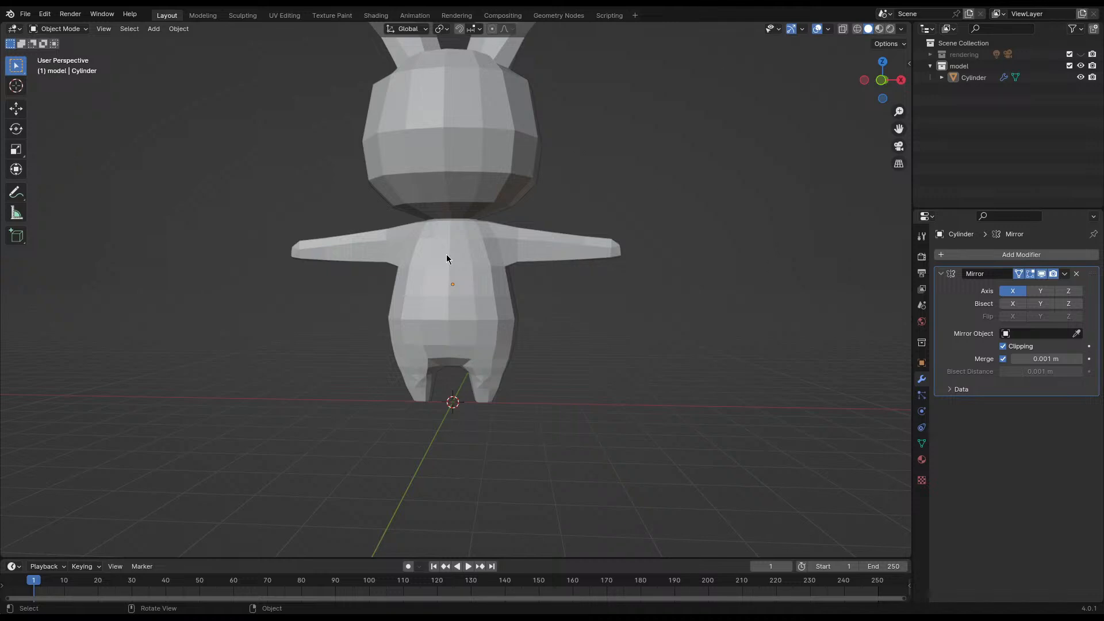
{"action": "middle_click_drag", "start_coordinate": [373, 293], "coordinate": [591, 360]}
{"action": "left_click", "coordinate": [522, 368]}
{"action": "middle_click_drag", "start_coordinate": [522, 368], "coordinate": [505, 316]}
{"action": "middle_click_drag", "start_coordinate": [308, 346], "coordinate": [471, 323]}
{"action": "key", "text": "Tab"}
{"action": "scroll", "coordinate": [525, 341], "scroll_direction": "up", "scroll_amount": 4}
{"action": "middle_click_drag", "start_coordinate": [628, 351], "coordinate": [457, 377]}
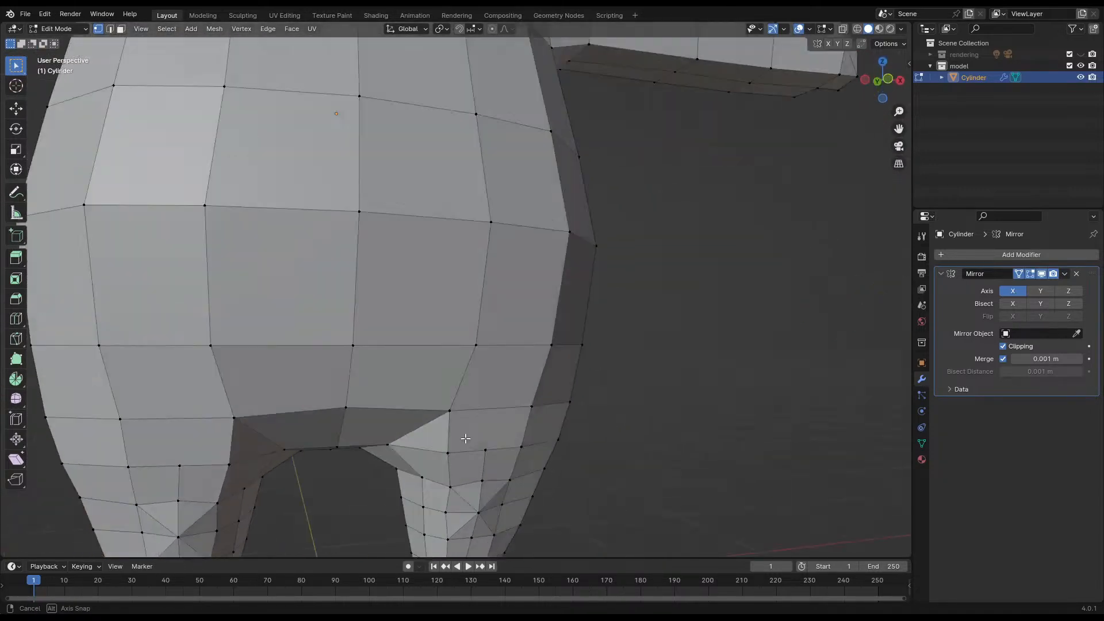
- Reposition the front vertices of the arm near the shoulder to even out the edges where it meets the torso
{"action": "scroll", "coordinate": [454, 373], "scroll_direction": "down", "scroll_amount": 4}
{"action": "key", "text": "Tab"}
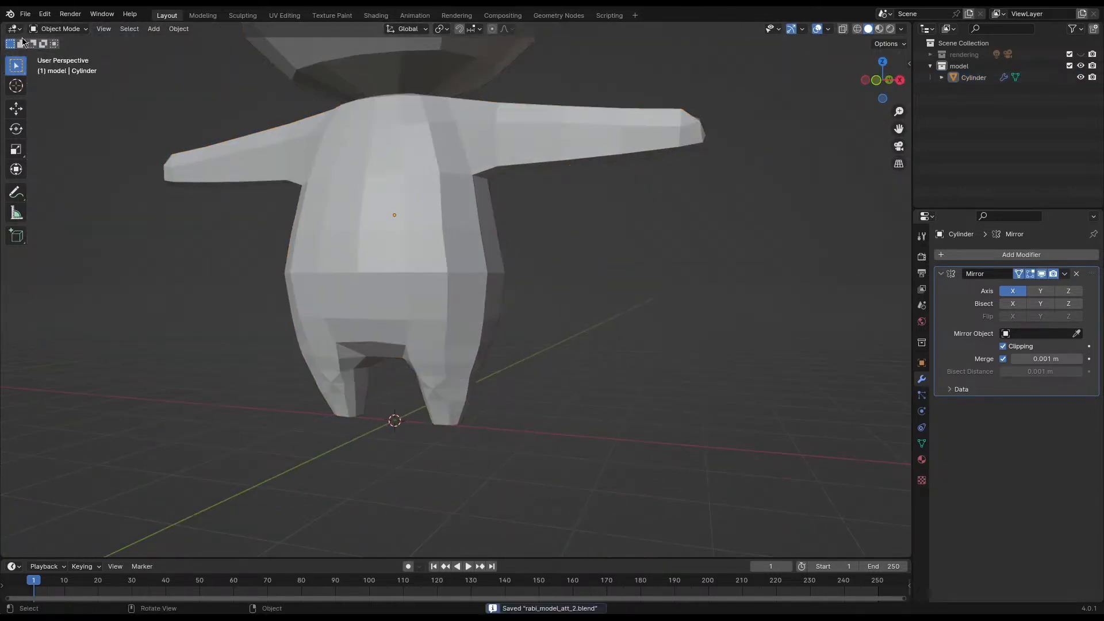
{"action": "middle_click_drag", "start_coordinate": [211, 207], "coordinate": [320, 278]}
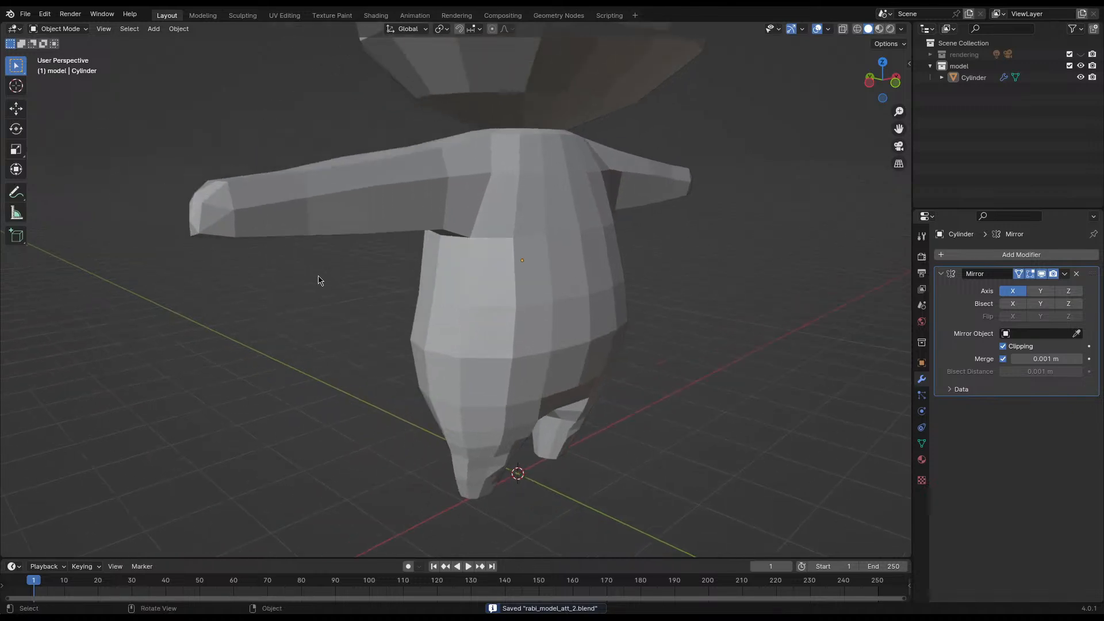
{"action": "left_click", "coordinate": [411, 245]}
{"action": "mouse_move", "coordinate": [411, 245]}
{"action": "middle_mouse_down"}
{"action": "mouse_move", "coordinate": [323, 227]}
{"action": "mouse_move", "coordinate": [420, 239]}
{"action": "middle_mouse_up"}
{"action": "key", "text": "Tab"}
{"action": "key", "text": "g"}
{"action": "left_click", "coordinate": [574, 231]}
{"action": "left_click", "coordinate": [540, 163]}
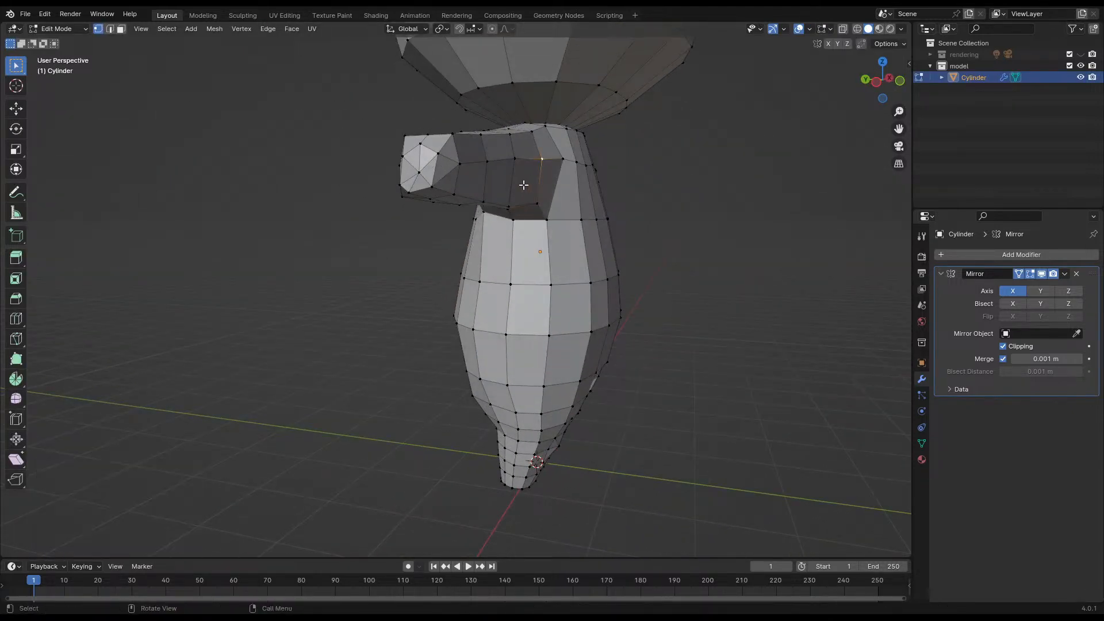
{"action": "key", "text": "g"}
{"action": "left_click", "coordinate": [527, 229]}
- Even out the arm's underside vertices, lowering the one nearest the armpit about 0.06 m in Z
{"action": "middle_click_drag", "start_coordinate": [527, 228], "coordinate": [361, 242]}
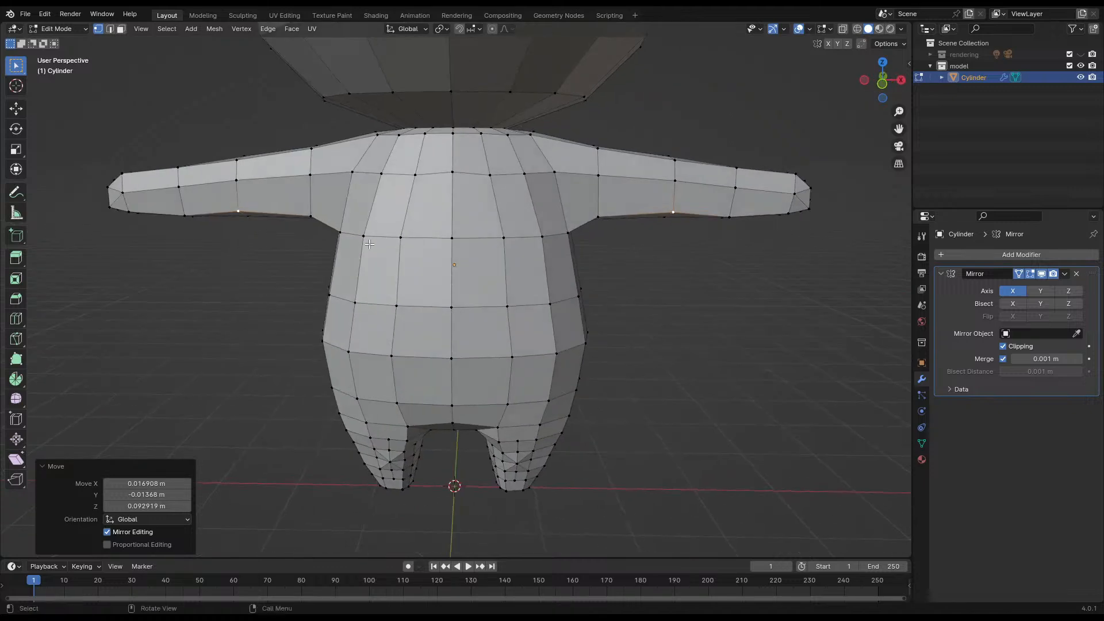
{"action": "key", "text": "g"}
{"action": "left_click", "coordinate": [361, 242]}
{"action": "left_click", "coordinate": [311, 216]}
{"action": "key", "text": "g"}
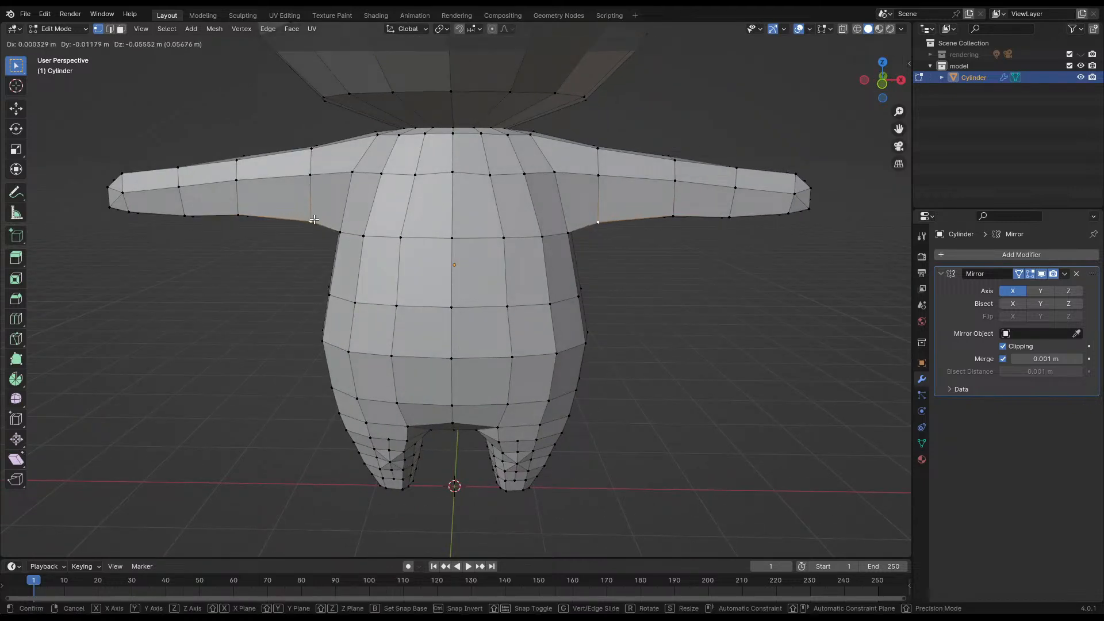
{"action": "left_click", "coordinate": [314, 219]}
{"action": "middle_click_drag", "start_coordinate": [313, 219], "coordinate": [504, 177]}
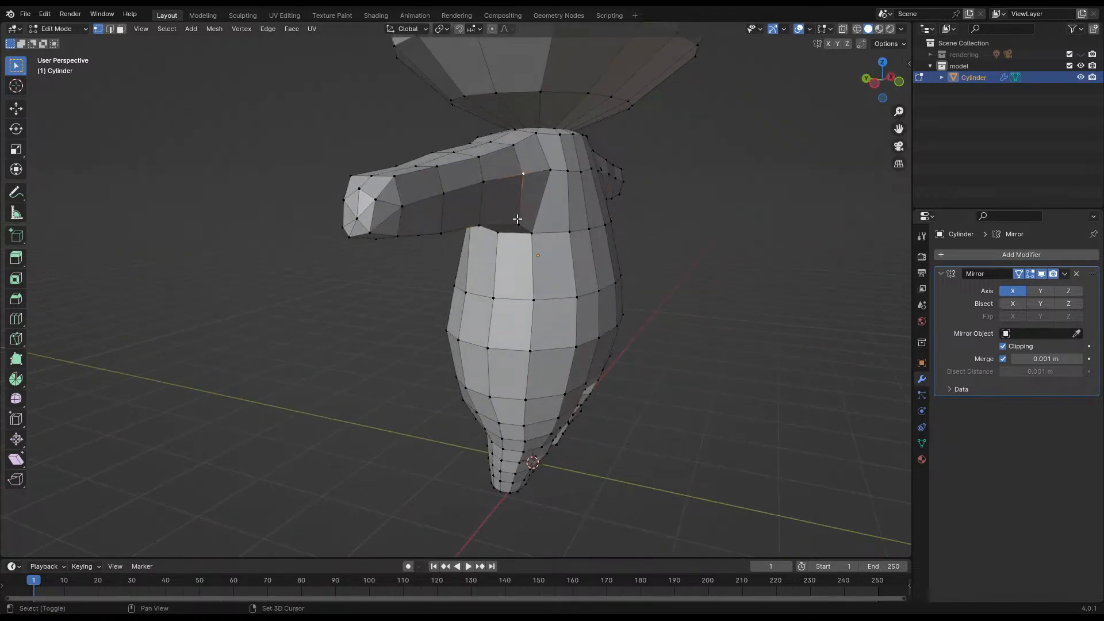
- Reposition the vertices along the arm's upper edge near the shoulder to smooth its line, and save the file
{"action": "middle_click_drag", "start_coordinate": [517, 219], "coordinate": [453, 263]}
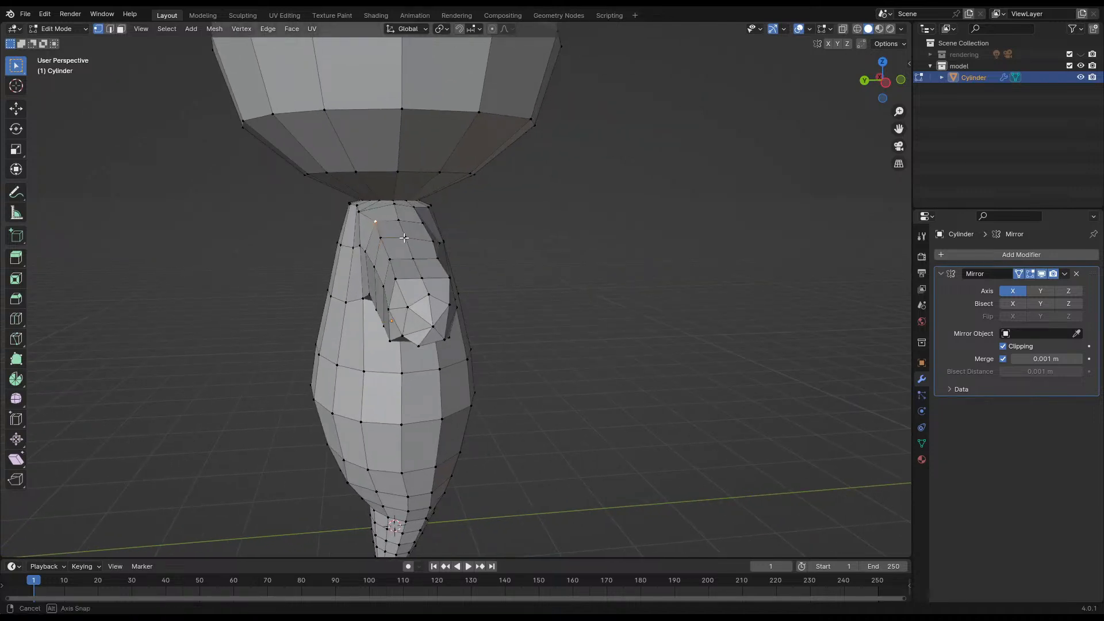
{"action": "middle_click_drag", "start_coordinate": [404, 237], "coordinate": [401, 224]}
{"action": "key", "text": "g"}
{"action": "left_click", "coordinate": [384, 212]}
{"action": "key", "text": "g"}
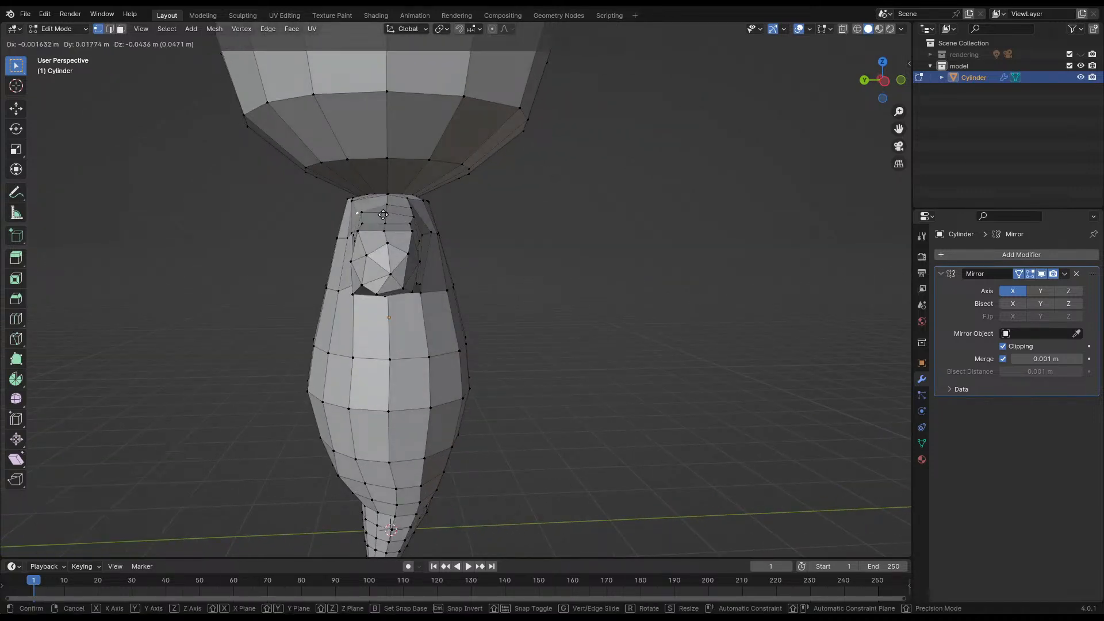
{"action": "left_click", "coordinate": [383, 214]}
{"action": "key", "text": "g"}
{"action": "left_click", "coordinate": [382, 222]}
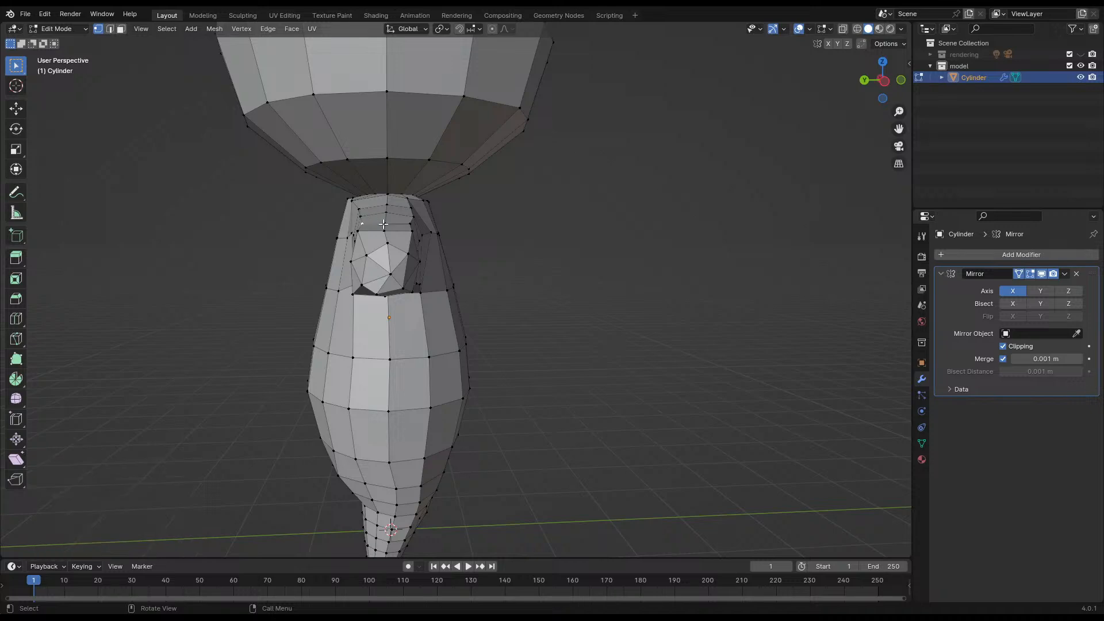
{"action": "key", "text": "g"}
{"action": "left_click", "coordinate": [378, 225]}
{"action": "middle_click_drag", "start_coordinate": [438, 247], "coordinate": [377, 254]}
{"action": "key", "text": "ctrl+s"}
- Inspect the whole body in Object Mode and examine the chest and armpit mesh up close in Edit Mode
{"action": "middle_click_drag", "start_coordinate": [225, 229], "coordinate": [155, 230]}
{"action": "scroll", "coordinate": [380, 247], "scroll_direction": "down", "scroll_amount": 4}
{"action": "key", "text": "Tab"}
{"action": "left_click", "coordinate": [535, 301]}
{"action": "middle_click_drag", "start_coordinate": [535, 301], "coordinate": [466, 302]}
{"action": "scroll", "coordinate": [431, 278], "scroll_direction": "up", "scroll_amount": 5}
{"action": "scroll", "coordinate": [466, 297], "scroll_direction": "up", "scroll_amount": 3}
{"action": "key", "text": "Tab"}
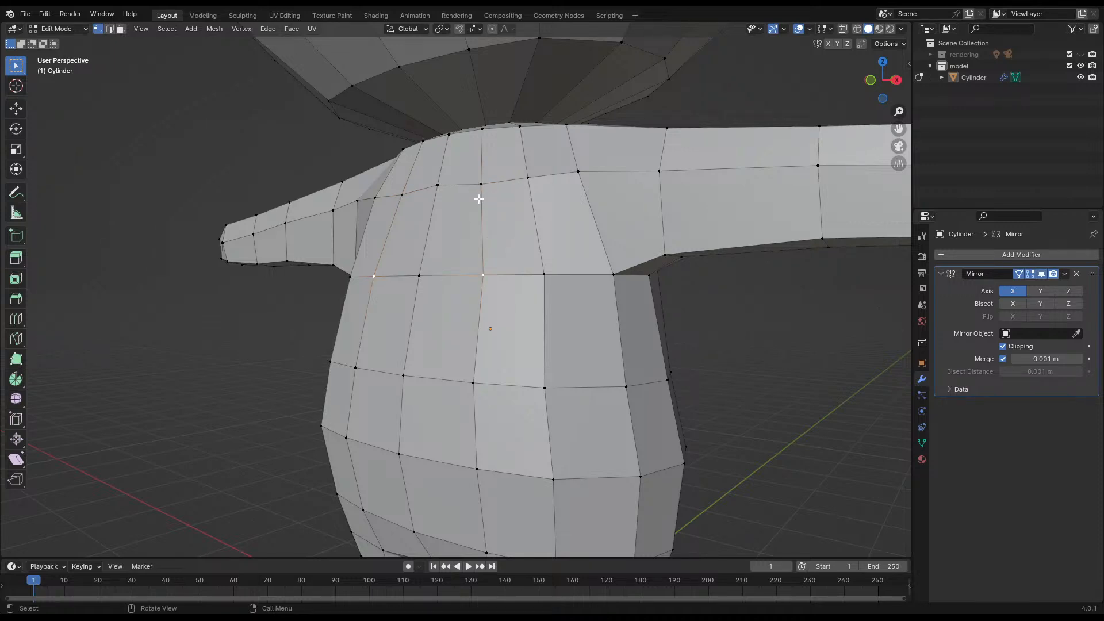
{"action": "left_click", "coordinate": [482, 184], "text": "shift"}
{"action": "key", "text": "Tab"}
{"action": "scroll", "coordinate": [546, 309], "scroll_direction": "down", "scroll_amount": 5}
{"action": "mouse_move", "coordinate": [562, 303]}
{"action": "middle_mouse_down"}
{"action": "mouse_move", "coordinate": [510, 320]}
{"action": "mouse_move", "coordinate": [529, 296]}
{"action": "mouse_move", "coordinate": [587, 320]}
{"action": "mouse_move", "coordinate": [526, 274]}
{"action": "mouse_move", "coordinate": [575, 299]}
{"action": "middle_mouse_up"}
- Move the torso's front armpit vertex up and slightly inward to meet the arm's lower edge, and save the file
{"action": "key", "text": "Tab"}
{"action": "key", "text": "g"}
{"action": "key", "text": "z"}
{"action": "left_click", "coordinate": [607, 319]}
{"action": "key", "text": "g"}
{"action": "left_click", "coordinate": [579, 297]}
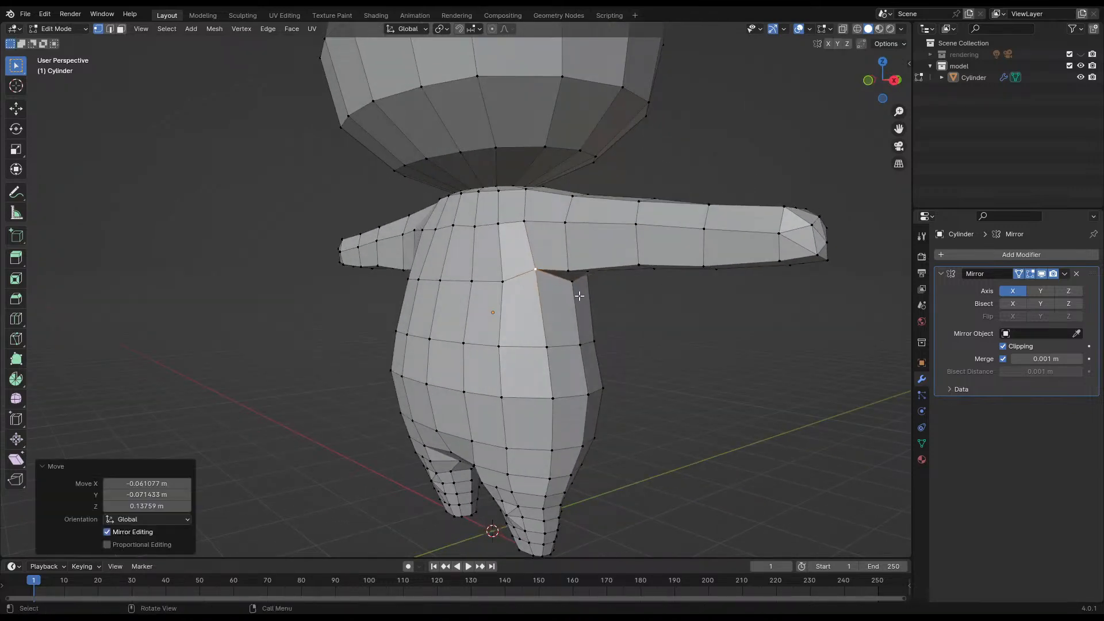
{"action": "key", "text": "g"}
{"action": "left_click", "coordinate": [581, 299]}
{"action": "key", "text": "ctrl+s"}
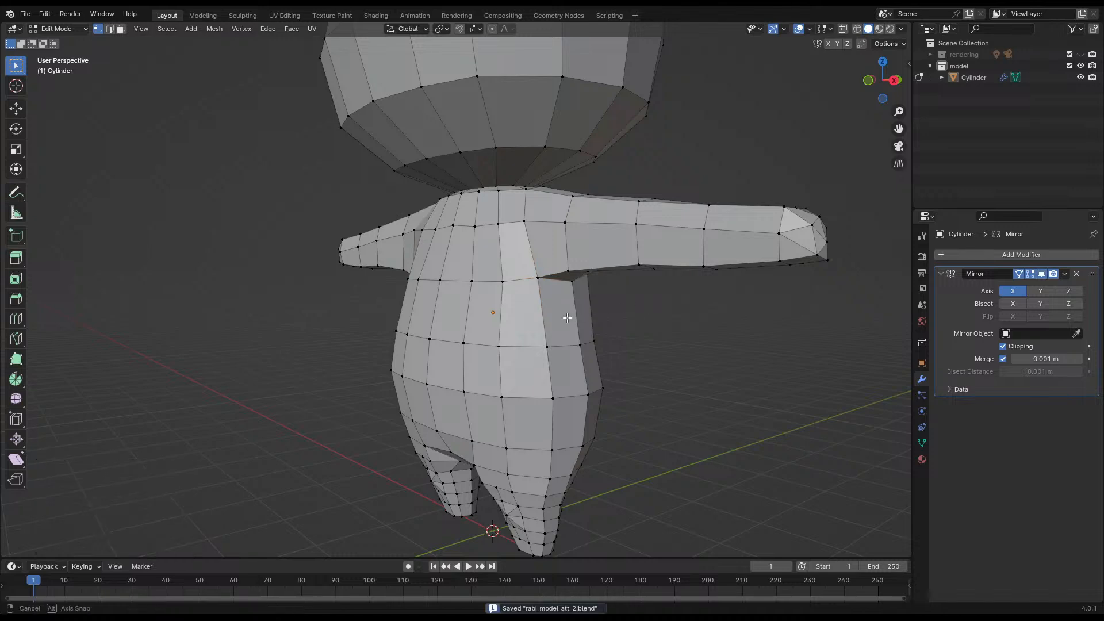
- Reposition the torso vertex directly under the arm and check the armpit from the side and front
{"action": "middle_click_drag", "start_coordinate": [648, 305], "coordinate": [585, 350]}
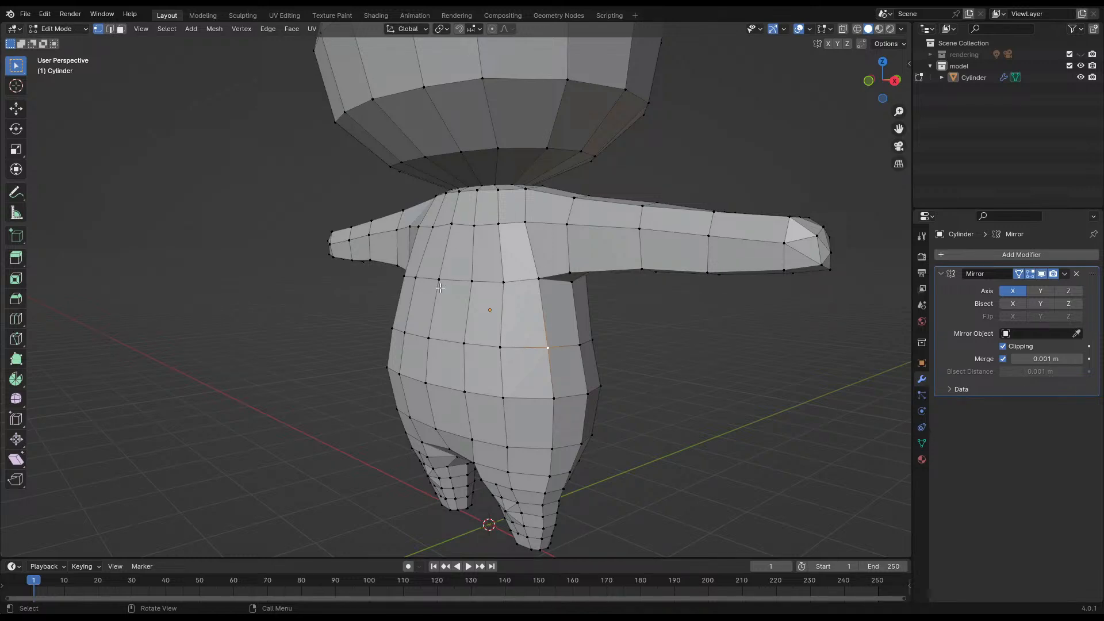
{"action": "scroll", "coordinate": [509, 305], "scroll_direction": "up", "scroll_amount": 4}
{"action": "middle_click_drag", "start_coordinate": [508, 305], "coordinate": [546, 280]}
{"action": "key", "text": "g"}
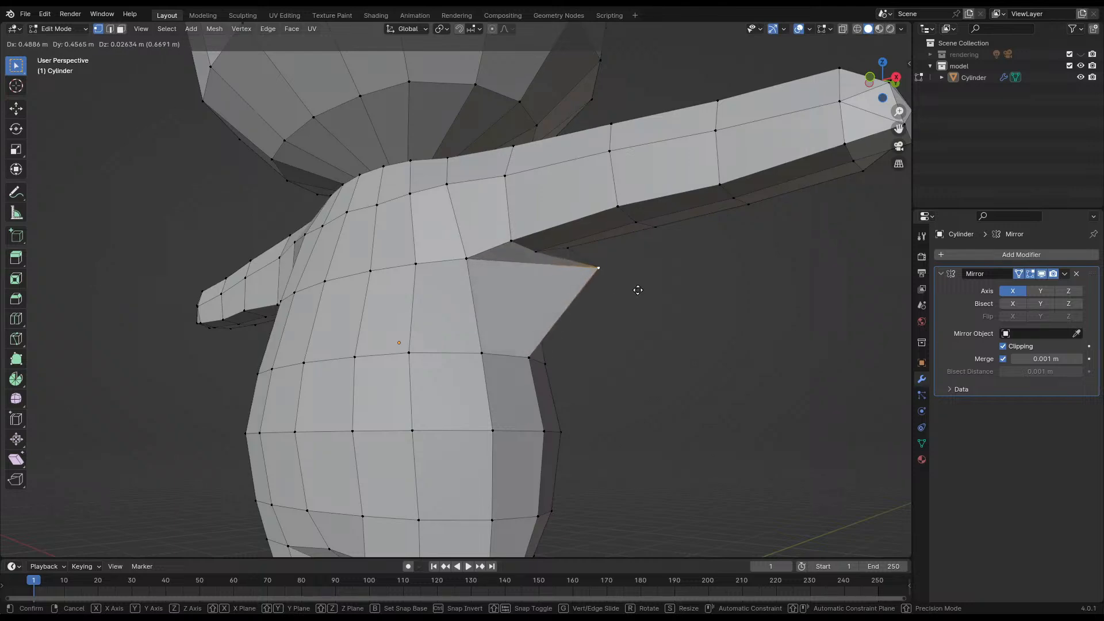
{"action": "left_click", "coordinate": [582, 276]}
{"action": "middle_click_drag", "start_coordinate": [581, 276], "coordinate": [492, 307]}
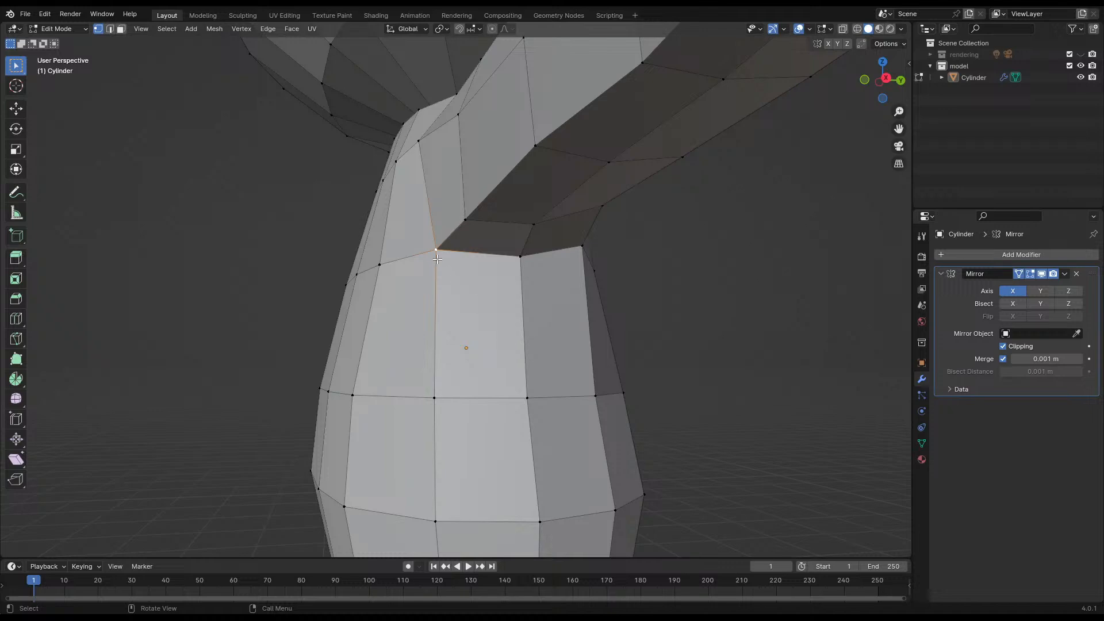
{"action": "middle_click_drag", "start_coordinate": [457, 309], "coordinate": [517, 326]}
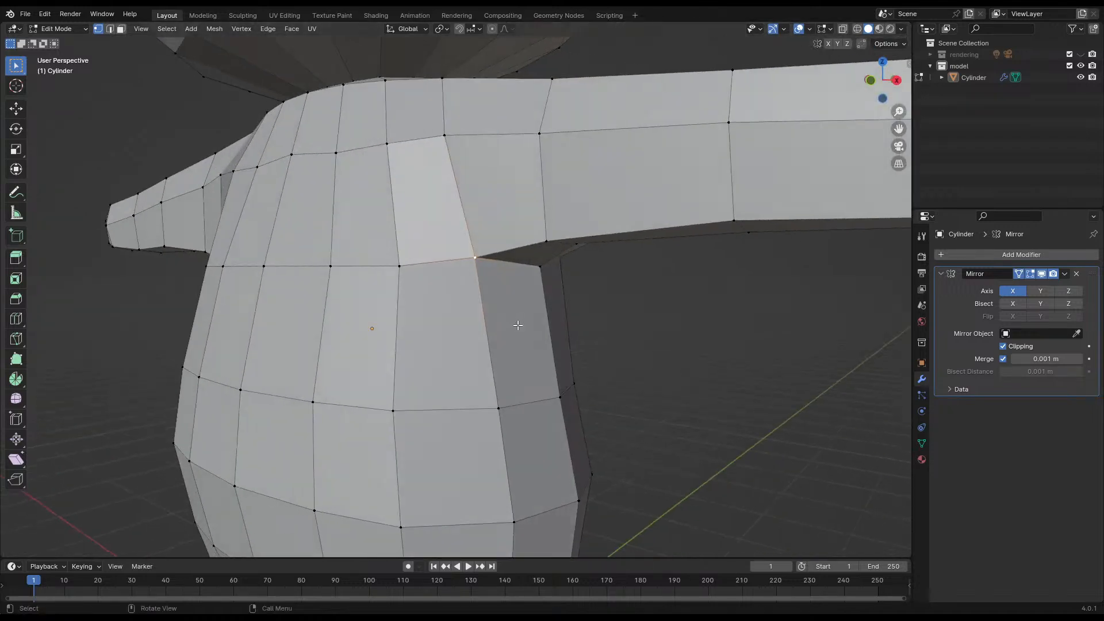
{"action": "scroll", "coordinate": [455, 352], "scroll_direction": "down", "scroll_amount": 3}
{"action": "middle_click_drag", "start_coordinate": [428, 351], "coordinate": [485, 357]}
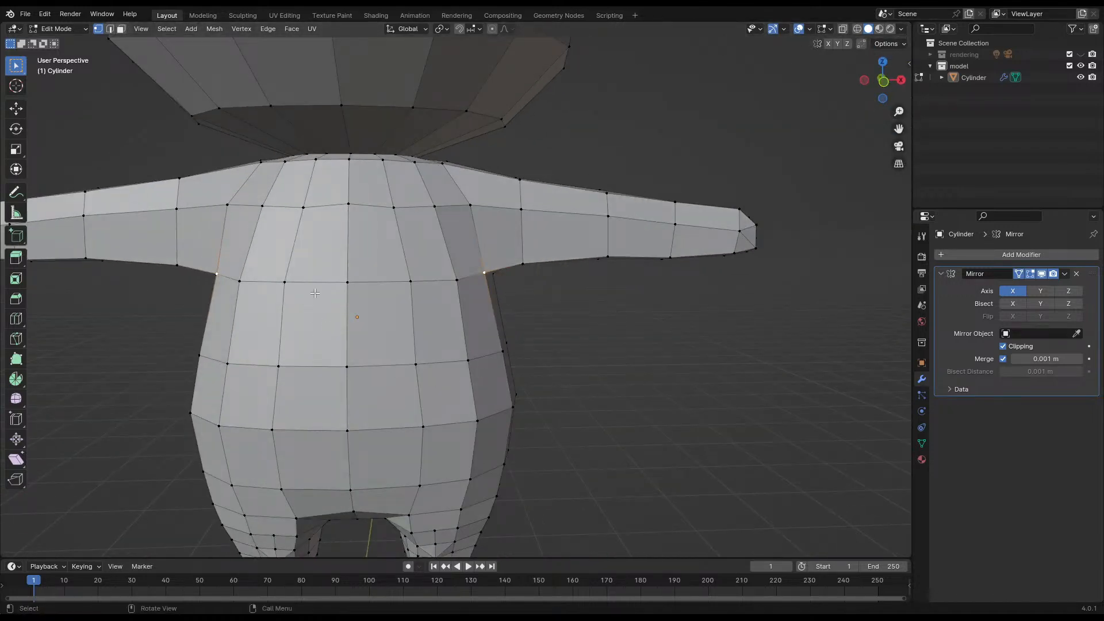
{"action": "left_click", "coordinate": [355, 296]}
{"action": "left_click", "coordinate": [348, 203], "text": "shift"}
{"action": "mouse_move", "coordinate": [380, 272]}
{"action": "middle_mouse_down"}
{"action": "mouse_move", "coordinate": [284, 264]}
{"action": "mouse_move", "coordinate": [276, 247]}
{"action": "mouse_move", "coordinate": [396, 296]}
{"action": "mouse_move", "coordinate": [377, 250]}
{"action": "middle_mouse_up"}
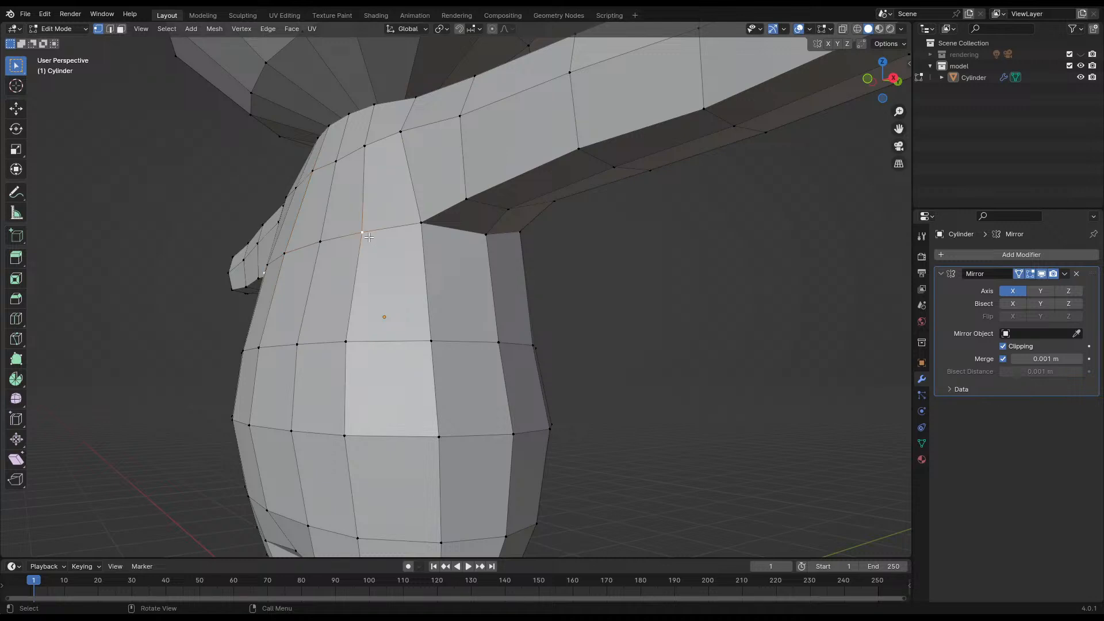
{"action": "key", "text": "k"}
{"action": "left_click", "coordinate": [361, 231]}
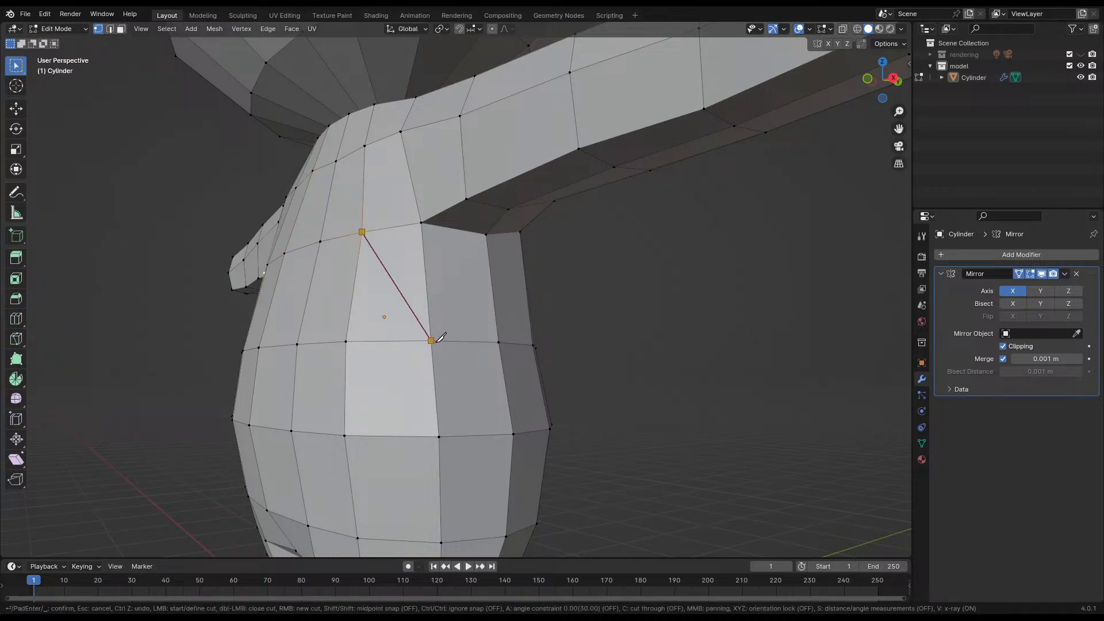
{"action": "right_click", "coordinate": [423, 282]}
{"action": "key", "text": "Escape"}
- Add a centred horizontal loop cut around the upper torso just below the armpits
{"action": "key", "text": "ctrl+r"}
{"action": "left_click", "coordinate": [501, 290]}
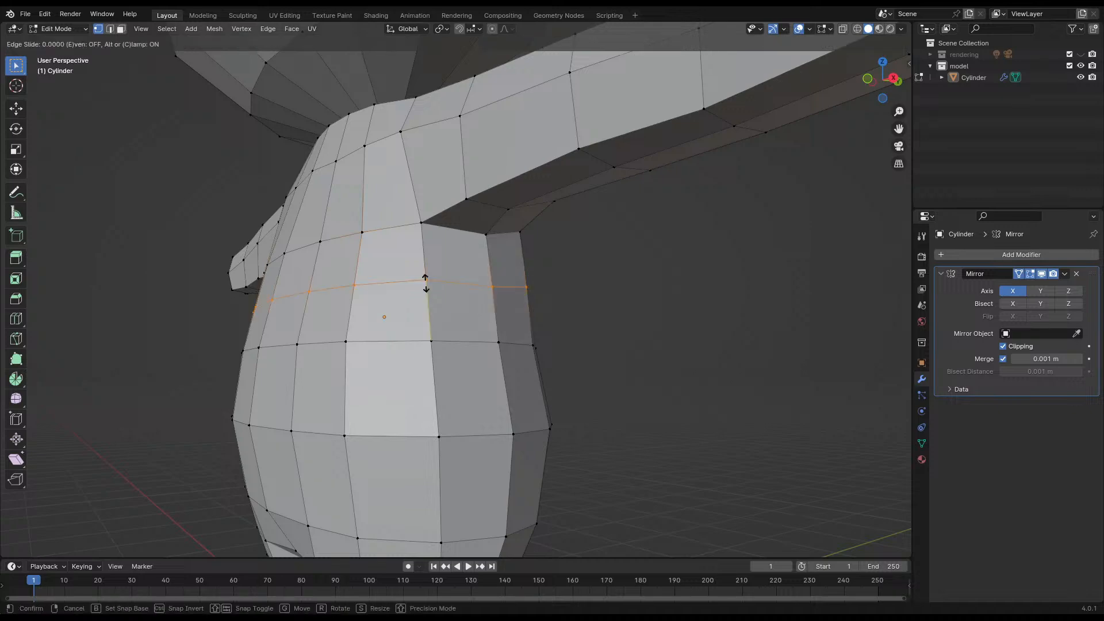
{"action": "right_click", "coordinate": [507, 294]}
{"action": "left_click", "coordinate": [432, 271]}
{"action": "middle_click_drag", "start_coordinate": [508, 293], "coordinate": [450, 307]}
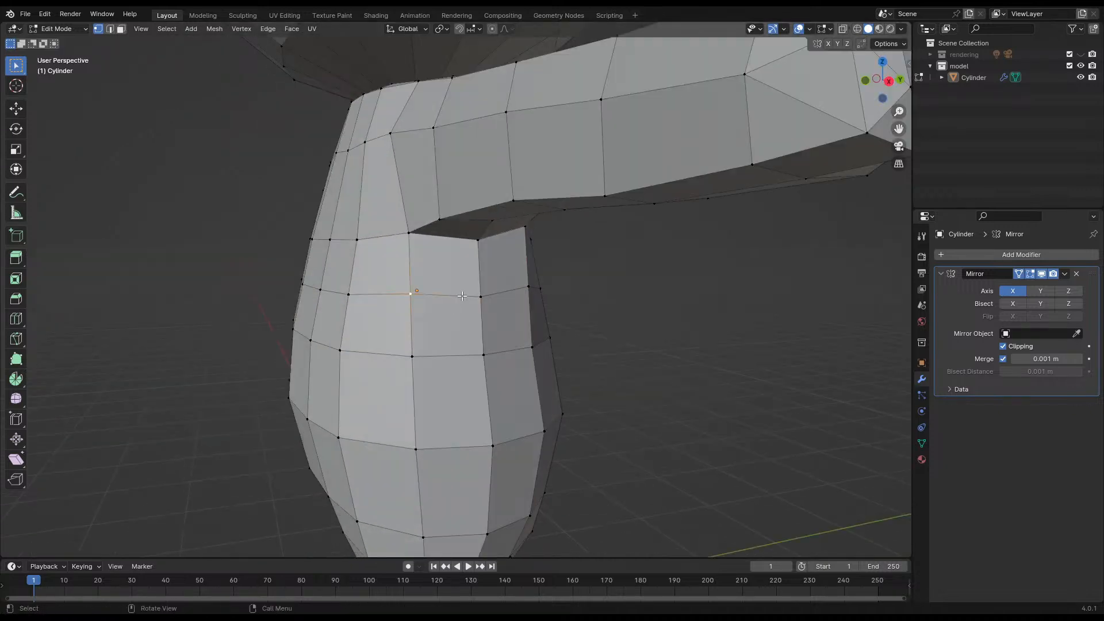
- Knife-cut two diagonal edges on the front of the torso, meeting at the new loop's vertex below the armpit
{"action": "key", "text": "l"}
{"action": "left_click", "coordinate": [371, 248]}
{"action": "key", "text": "k"}
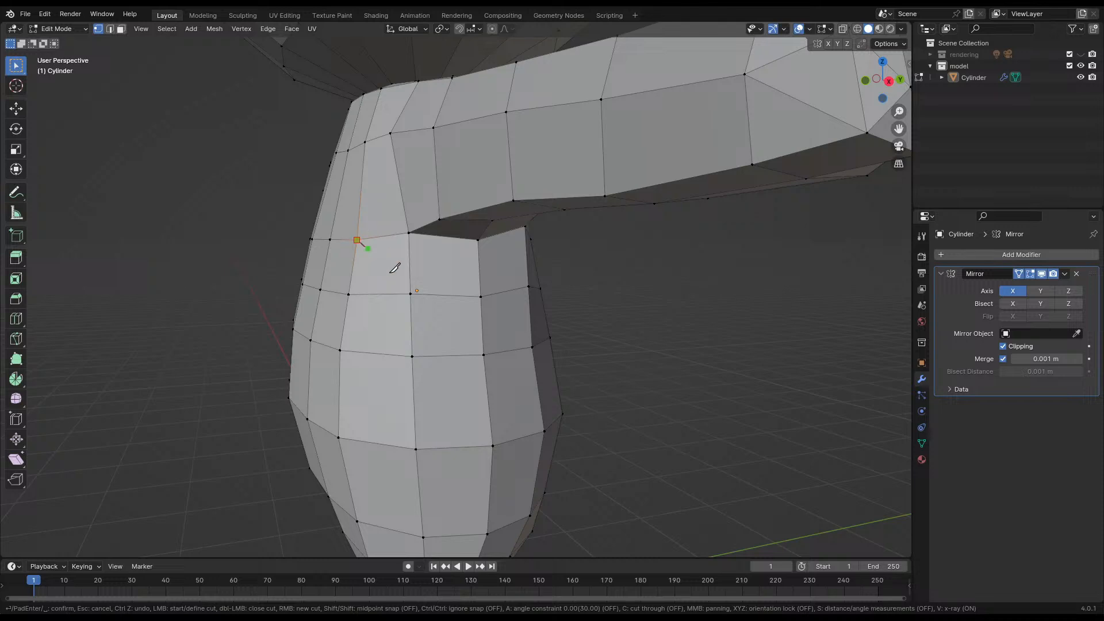
{"action": "left_click", "coordinate": [412, 293]}
{"action": "middle_click_drag", "start_coordinate": [448, 297], "coordinate": [403, 293]}
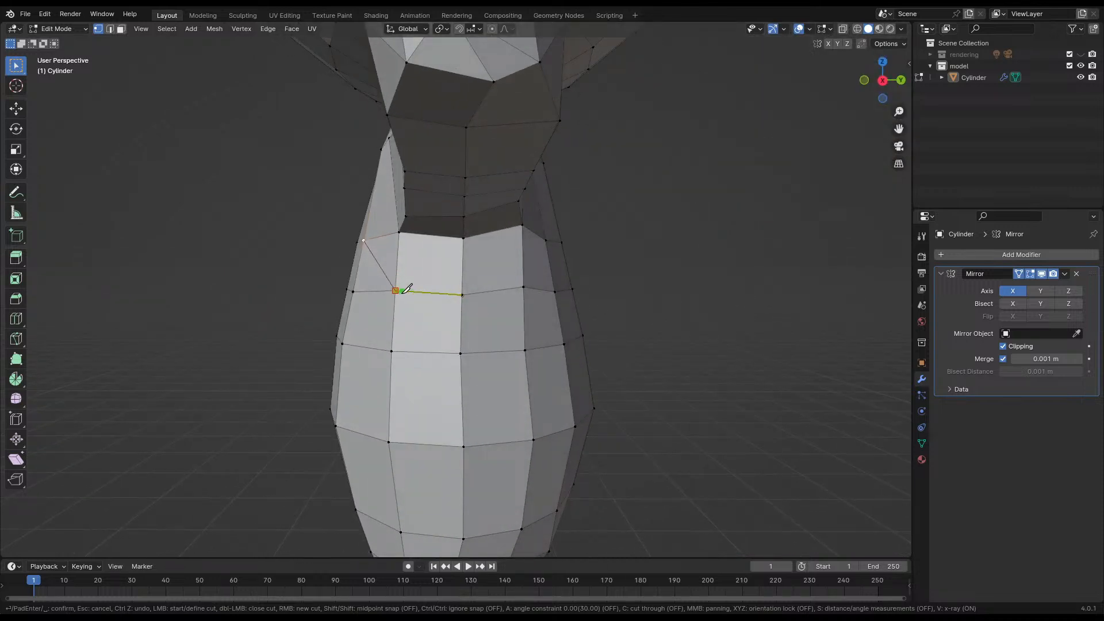
{"action": "left_click", "coordinate": [343, 343]}
{"action": "key", "text": "Return"}
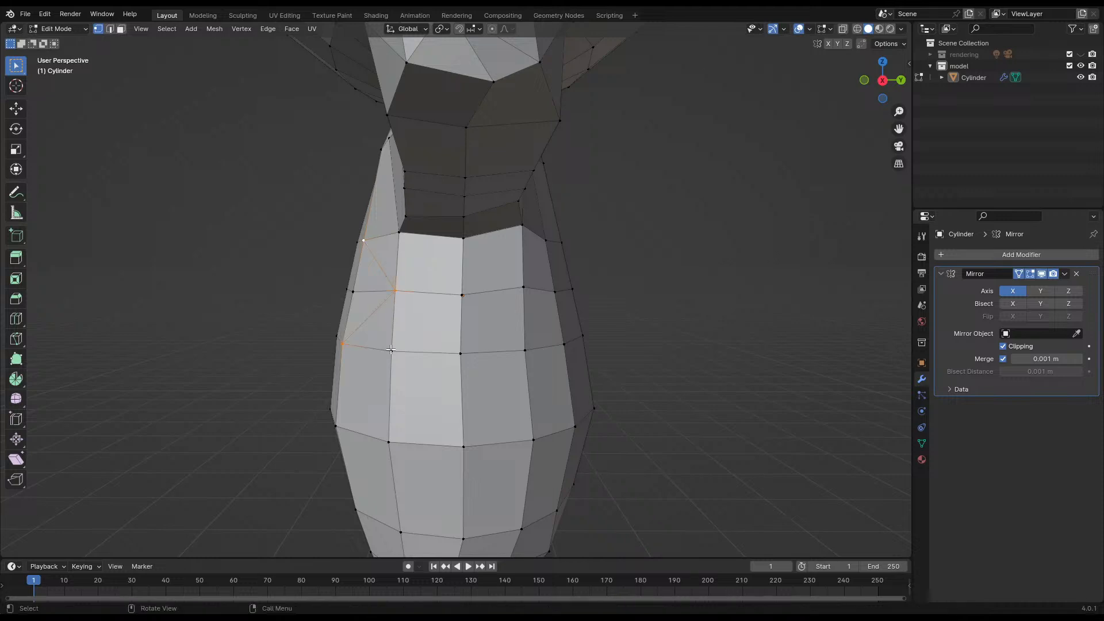
- Knife-cut two matching diagonal edges on the back of the torso below the armpit, and save the file
{"action": "middle_click_drag", "start_coordinate": [555, 254], "coordinate": [514, 271]}
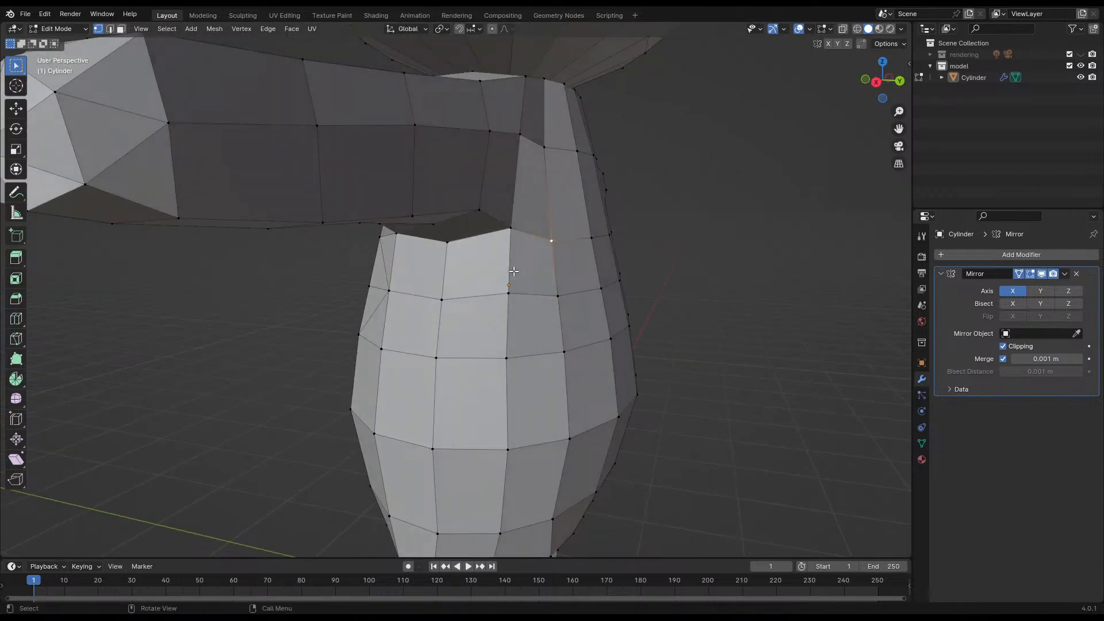
{"action": "key", "text": "k"}
{"action": "left_click", "coordinate": [552, 240]}
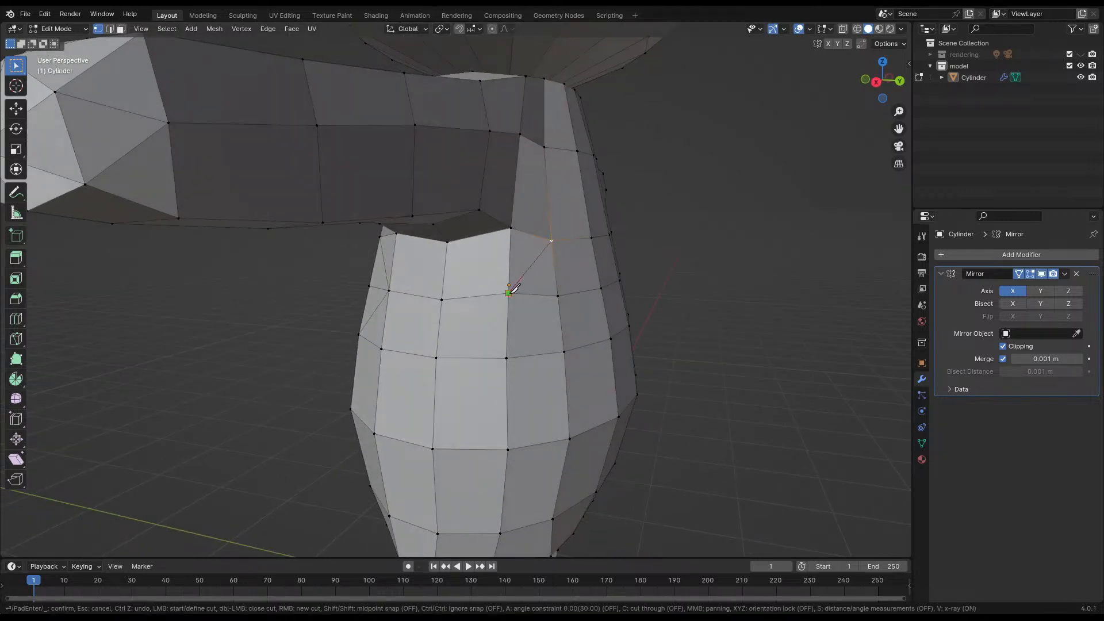
{"action": "left_click", "coordinate": [509, 293]}
{"action": "key", "text": "Return"}
{"action": "key", "text": "k"}
{"action": "left_click", "coordinate": [508, 293]}
{"action": "left_click", "coordinate": [565, 351]}
{"action": "key", "text": "Return"}
{"action": "left_click", "coordinate": [446, 302]}
{"action": "middle_click_drag", "start_coordinate": [411, 356], "coordinate": [469, 299]}
{"action": "key", "text": "ctrl+s"}
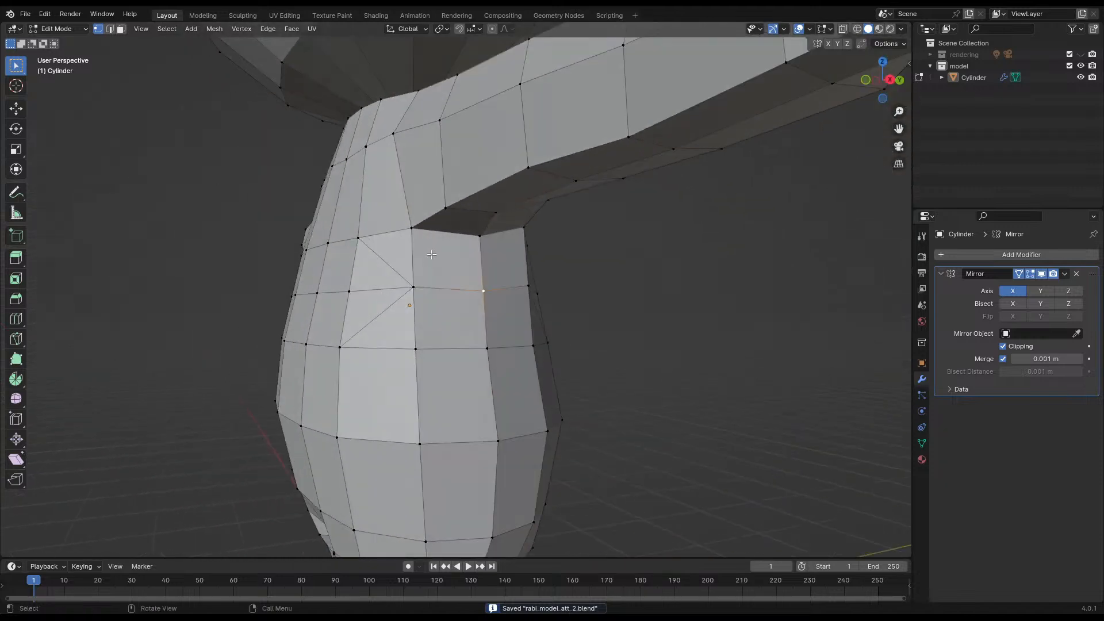
- Knife-cut an edge over the top of the shoulder, from the front shoulder vertex to the matching one at the back
{"action": "middle_click_drag", "start_coordinate": [432, 254], "coordinate": [494, 255]}
{"action": "key", "text": "k"}
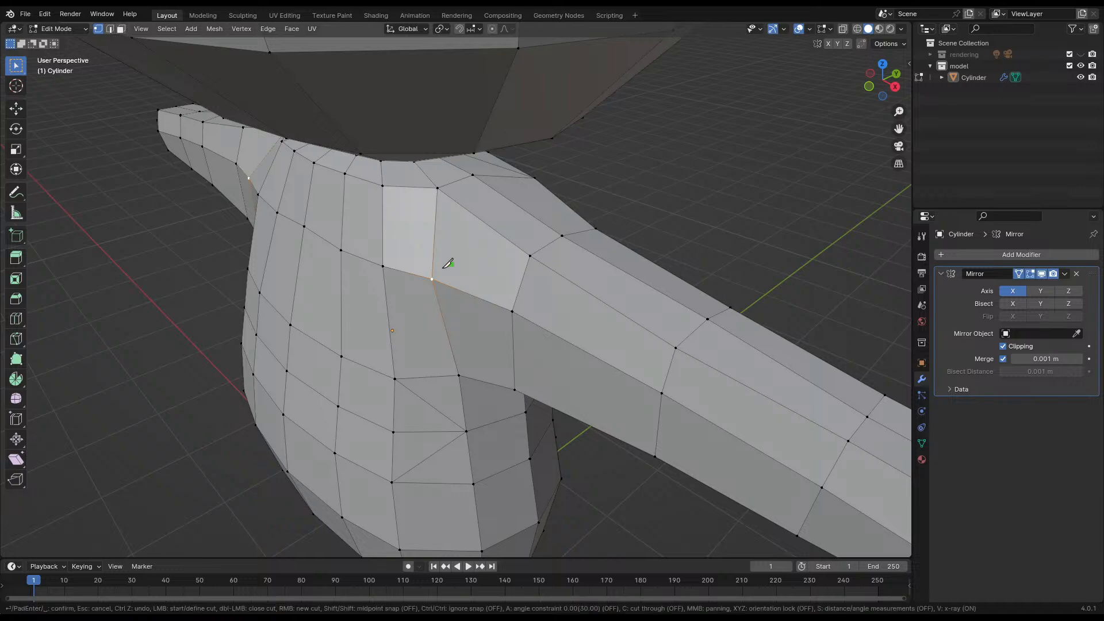
{"action": "left_click", "coordinate": [432, 279]}
{"action": "left_click", "coordinate": [469, 211]}
{"action": "middle_click_drag", "start_coordinate": [504, 229], "coordinate": [416, 228]}
{"action": "left_click", "coordinate": [418, 229]}
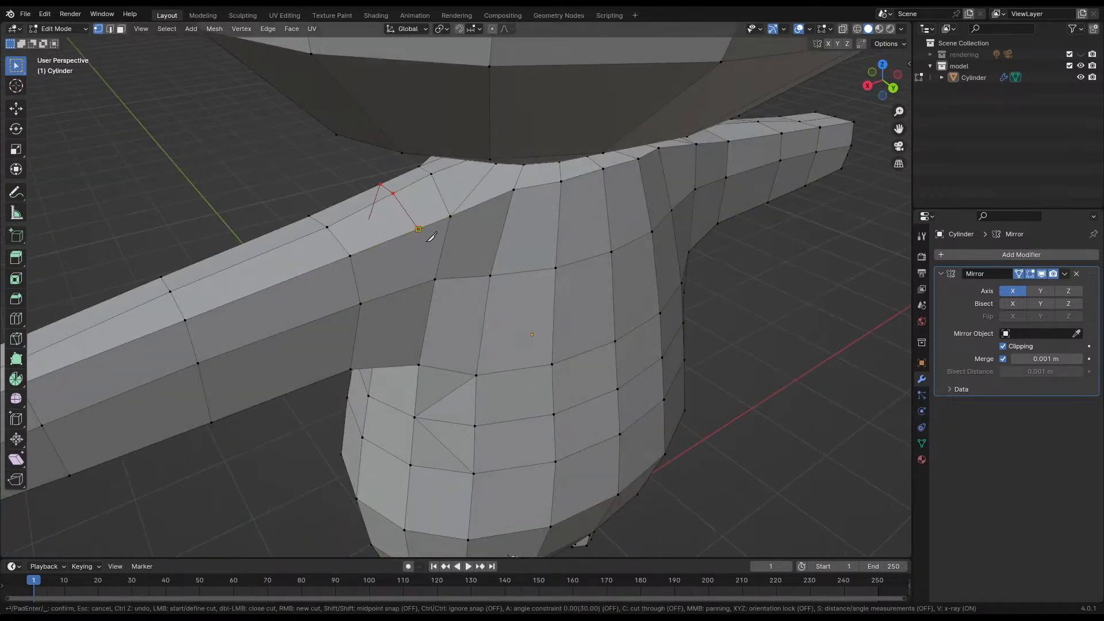
{"action": "left_click", "coordinate": [436, 279]}
{"action": "key", "text": "Return"}
- Adjust the vertices at the back of the shoulder beside the neck to smooth the new edge flow, and save the file
{"action": "key", "text": "Tab"}
{"action": "left_click", "coordinate": [480, 292]}
{"action": "key", "text": "Tab"}
{"action": "middle_click_drag", "start_coordinate": [481, 292], "coordinate": [437, 261]}
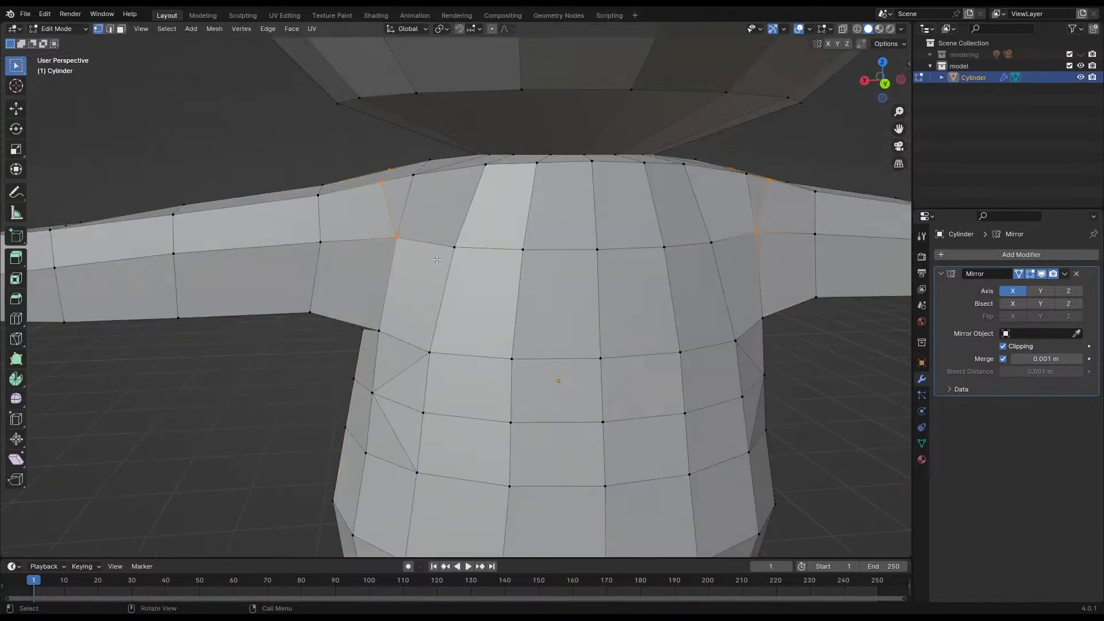
{"action": "left_click", "coordinate": [413, 177]}
{"action": "key", "text": "ctrl+s"}
{"action": "mouse_move", "coordinate": [402, 229]}
{"action": "middle_mouse_down"}
{"action": "mouse_move", "coordinate": [458, 232]}
{"action": "mouse_move", "coordinate": [383, 221]}
{"action": "middle_mouse_up"}
{"action": "key", "text": "g"}
{"action": "left_click", "coordinate": [466, 196]}
{"action": "key", "text": "g"}
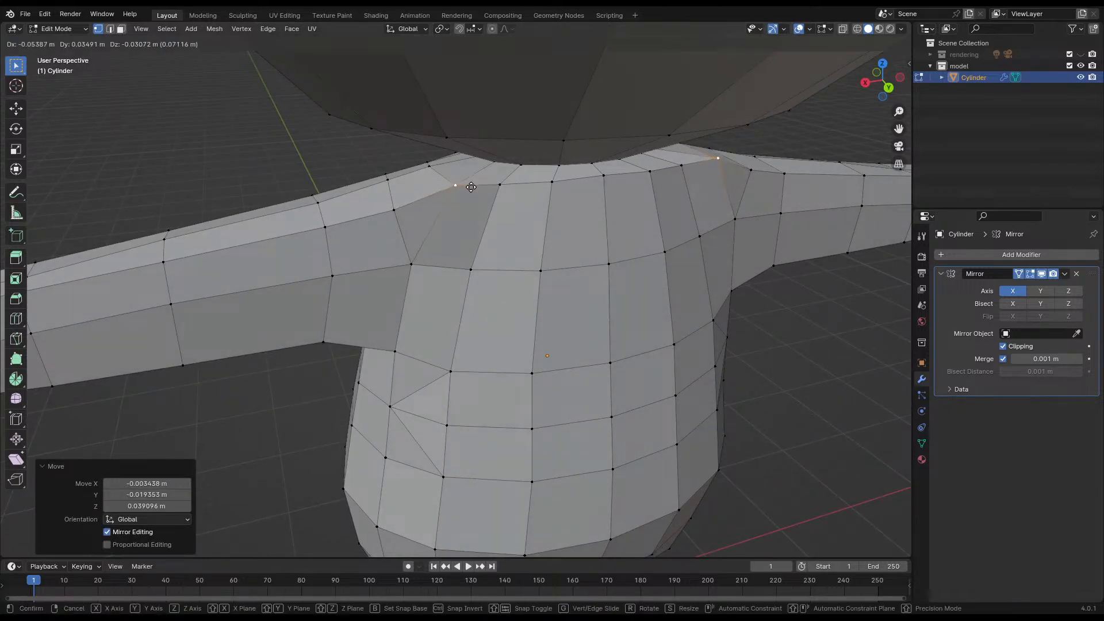
{"action": "left_click", "coordinate": [527, 197]}
{"action": "key", "text": "ctrl+s"}
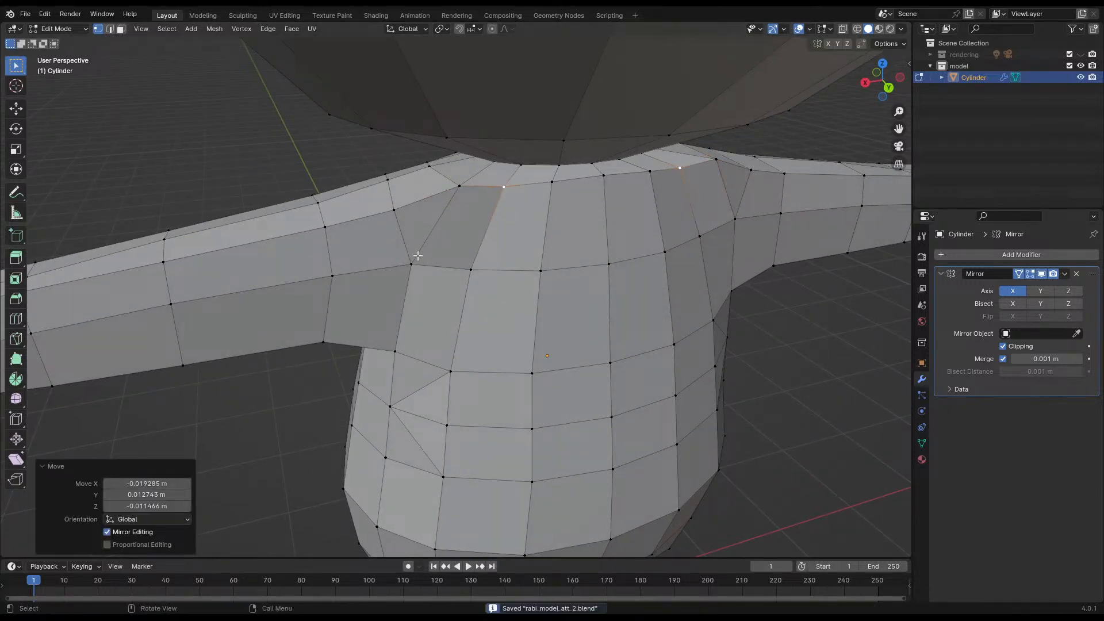
- Move the vertex at the back of the arm joint about 0.055 m in X and 0.028 m in Z
{"action": "middle_click_drag", "start_coordinate": [423, 228], "coordinate": [431, 261]}
{"action": "key", "text": "g"}
{"action": "left_click", "coordinate": [405, 260]}
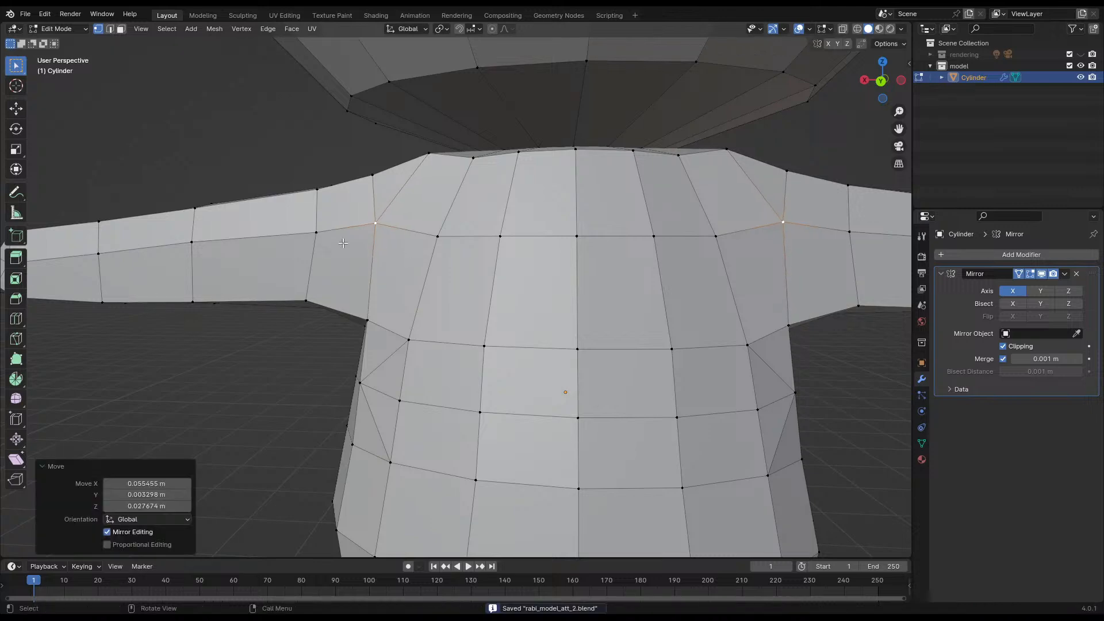
{"action": "middle_click_drag", "start_coordinate": [352, 260], "coordinate": [471, 275]}
{"action": "left_click", "coordinate": [406, 240]}
- Inspect the whole rabbit in Object Mode from the side and front, and save the file
{"action": "scroll", "coordinate": [314, 302], "scroll_direction": "down", "scroll_amount": 3}
{"action": "scroll", "coordinate": [575, 278], "scroll_direction": "down", "scroll_amount": 4}
{"action": "key", "text": "Tab"}
{"action": "left_click", "coordinate": [576, 278]}
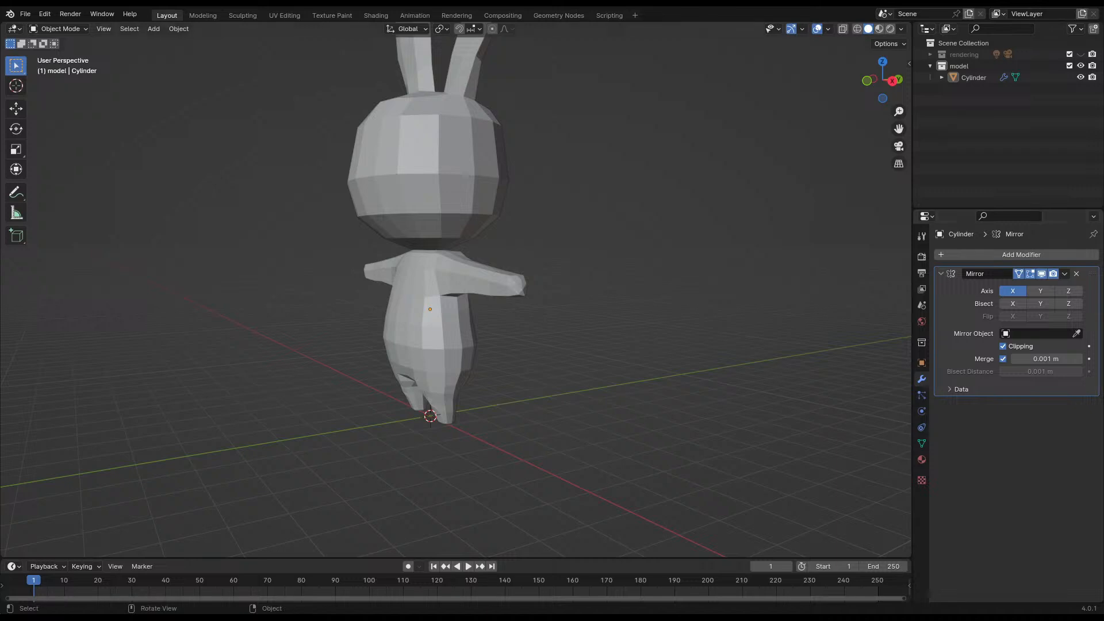
{"action": "middle_click_drag", "start_coordinate": [577, 234], "coordinate": [600, 287]}
{"action": "scroll", "coordinate": [600, 288], "scroll_direction": "up", "scroll_amount": 2}
{"action": "scroll", "coordinate": [599, 288], "scroll_direction": "up", "scroll_amount": 2}
{"action": "scroll", "coordinate": [388, 267], "scroll_direction": "down", "scroll_amount": 4}
{"action": "middle_click_drag", "start_coordinate": [464, 313], "coordinate": [408, 467]}
{"action": "key", "text": "ctrl+s"}
{"action": "middle_click_drag", "start_coordinate": [292, 289], "coordinate": [339, 347], "text": "shift"}
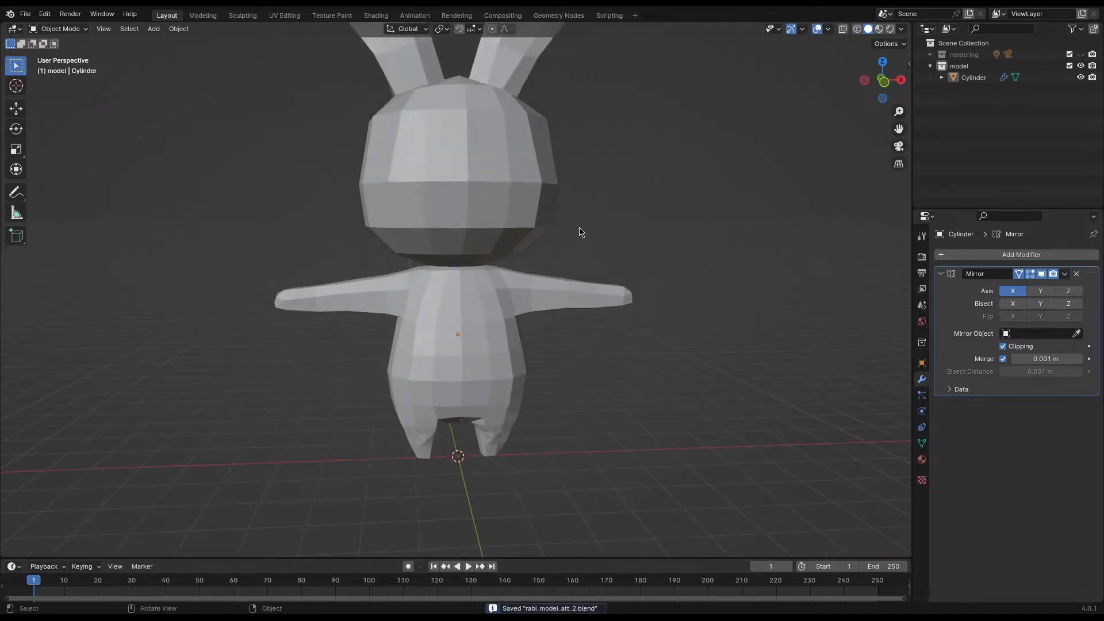
- Add a single-bone armature at the world origin between the rabbit's feet, working in front view
{"action": "key", "text": "KP_1"}
{"action": "scroll", "coordinate": [496, 235], "scroll_direction": "down", "scroll_amount": 4}
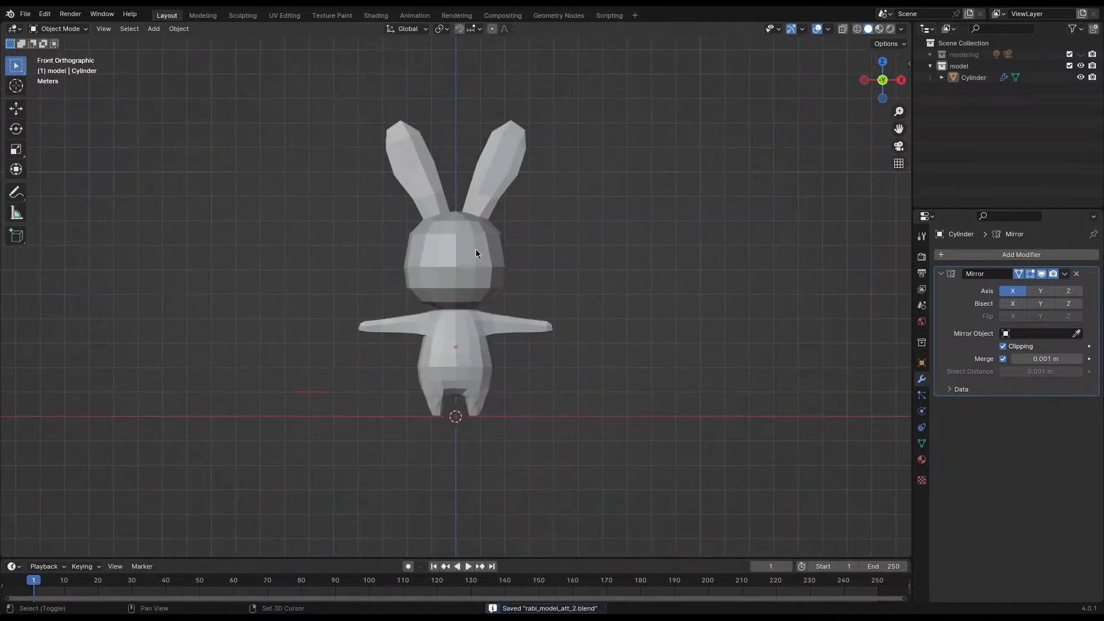
{"action": "scroll", "coordinate": [483, 276], "scroll_direction": "up", "scroll_amount": 6}
{"action": "scroll", "coordinate": [480, 316], "scroll_direction": "down", "scroll_amount": 3}
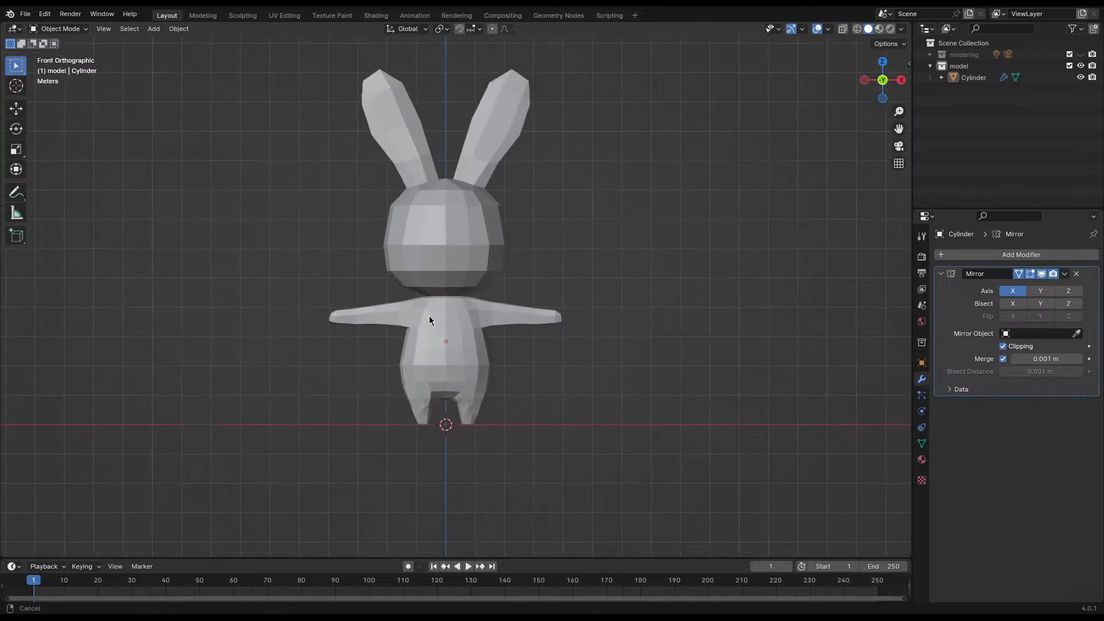
{"action": "scroll", "coordinate": [434, 345], "scroll_direction": "up", "scroll_amount": 5}
{"action": "scroll", "coordinate": [439, 383], "scroll_direction": "down", "scroll_amount": 2}
{"action": "scroll", "coordinate": [401, 409], "scroll_direction": "up", "scroll_amount": 3}
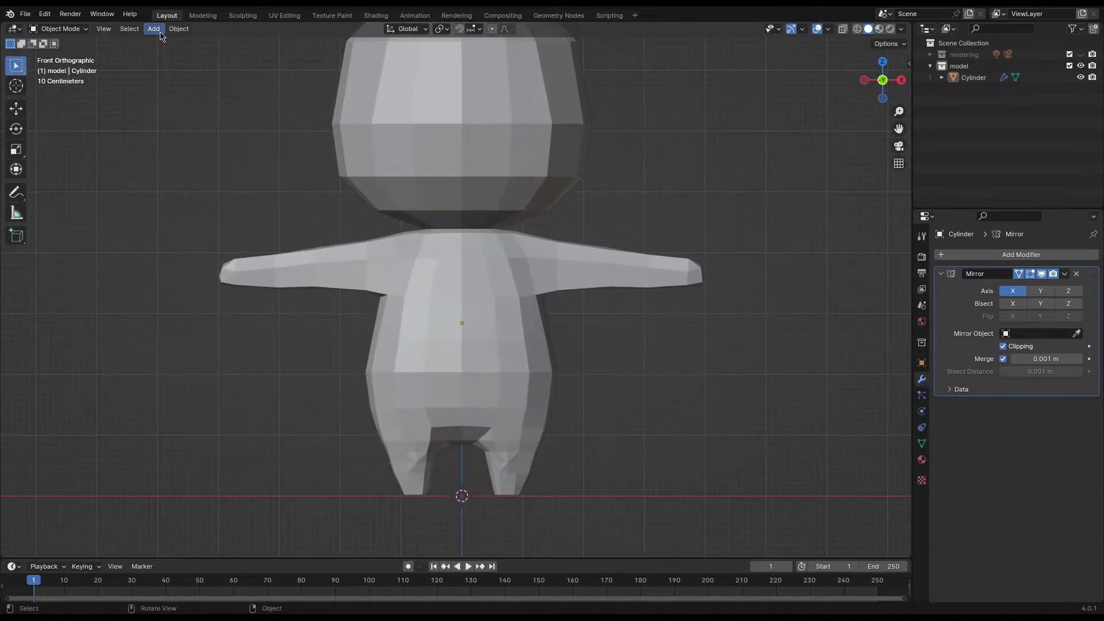
{"action": "left_click", "coordinate": [154, 28]}
{"action": "left_click", "coordinate": [176, 126]}
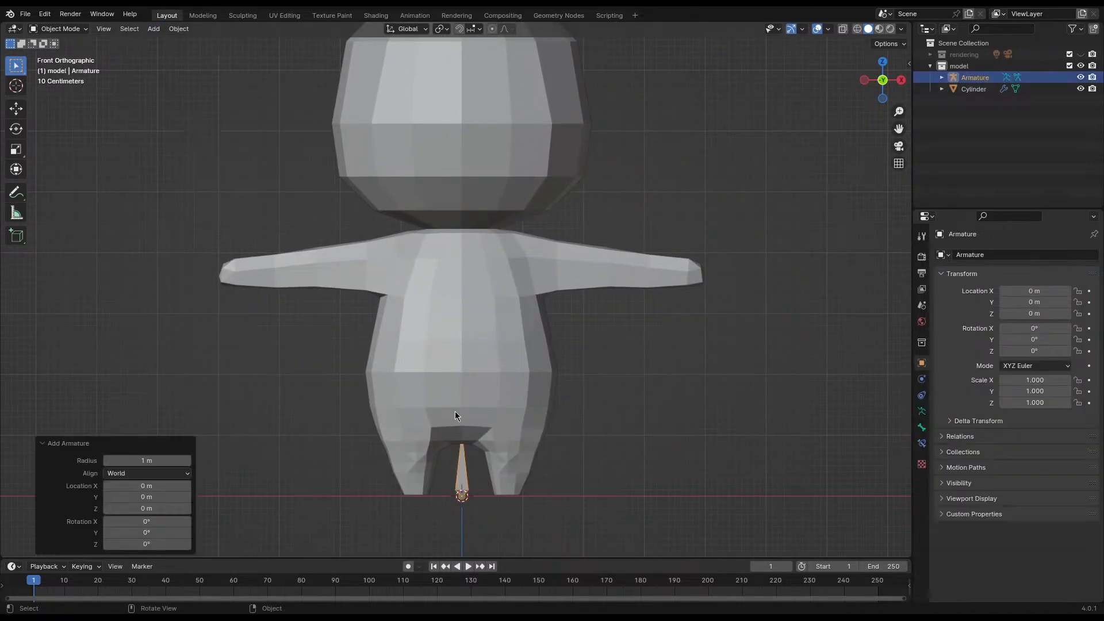
- Move the armature up about 0.964 m along Z to the crotch of the rabbit
{"action": "key", "text": "g"}
{"action": "key", "text": "z"}
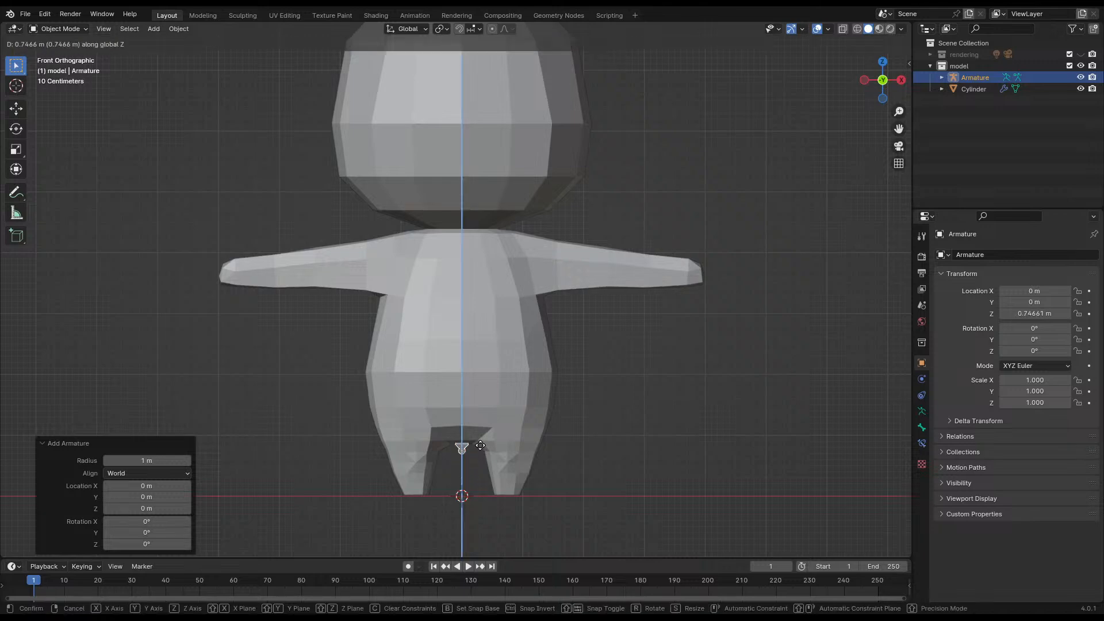
{"action": "left_click", "coordinate": [482, 438]}
- Enable In Front in the armature's viewport display settings so the bone shows through the body mesh
{"action": "left_click", "coordinate": [922, 443]}
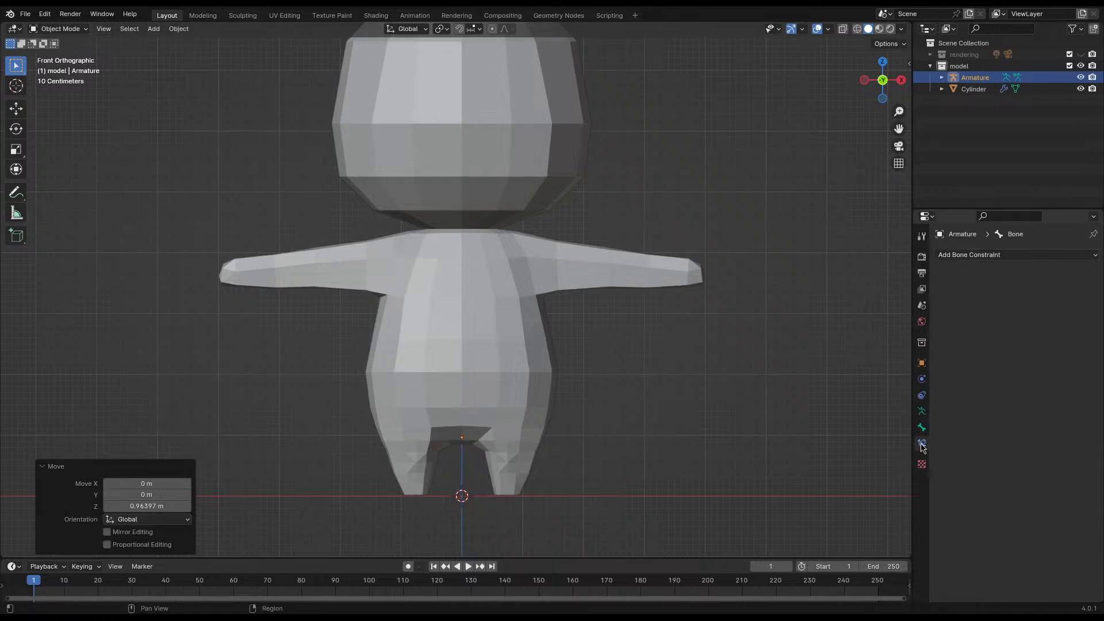
{"action": "left_click", "coordinate": [922, 428]}
{"action": "left_click", "coordinate": [943, 322]}
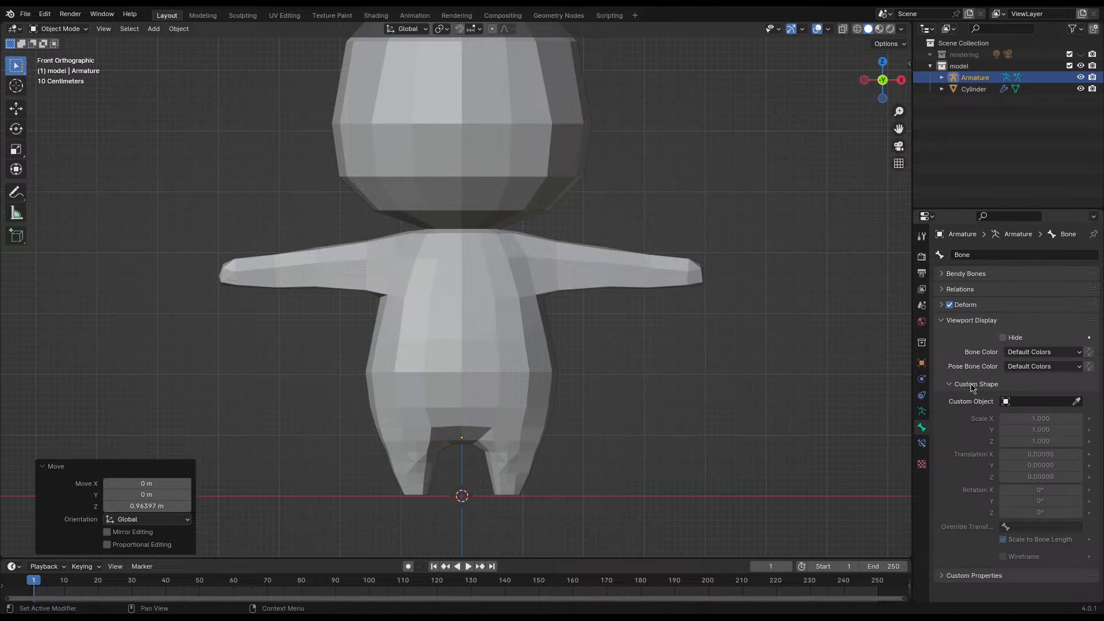
{"action": "left_click", "coordinate": [1035, 352]}
{"action": "left_click", "coordinate": [975, 320]}
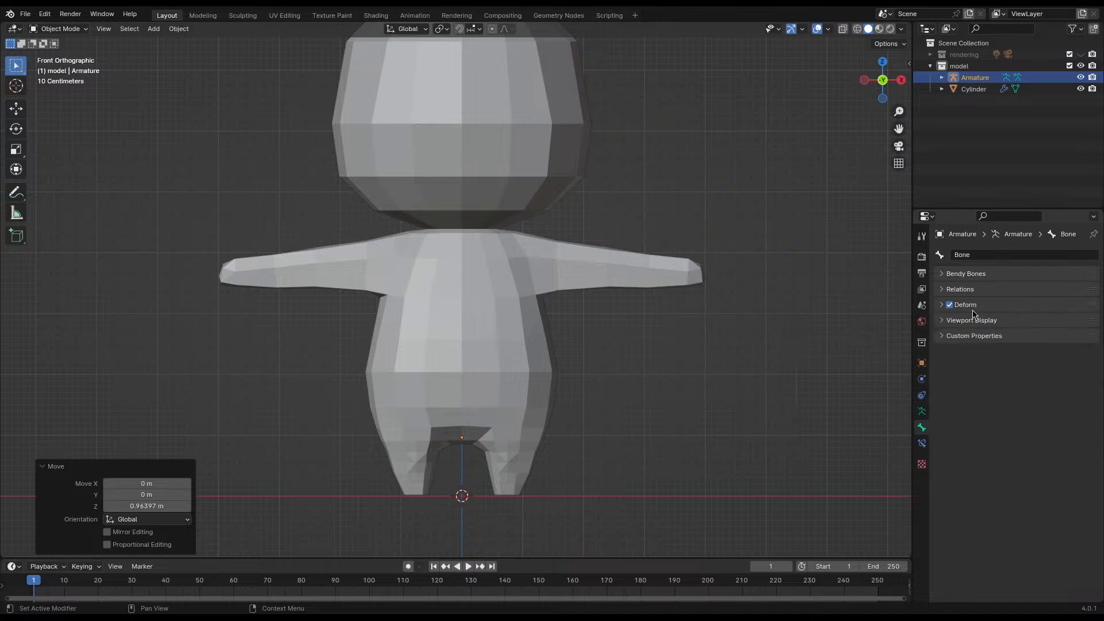
{"action": "left_click", "coordinate": [975, 321]}
{"action": "left_click", "coordinate": [921, 411]}
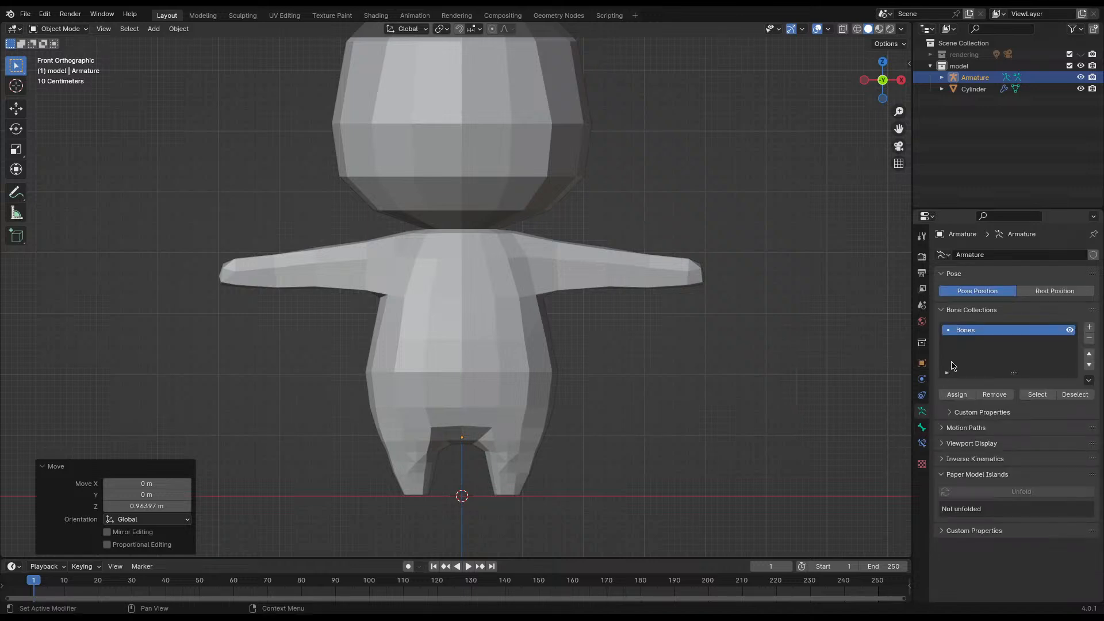
{"action": "left_click", "coordinate": [969, 444]}
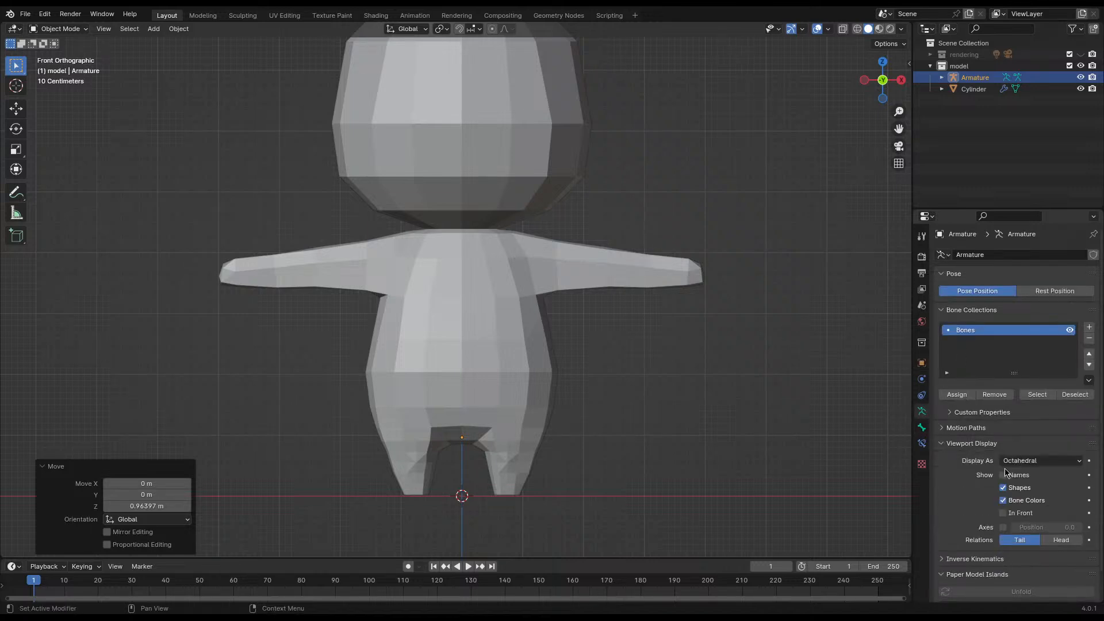
{"action": "left_click", "coordinate": [1004, 514]}
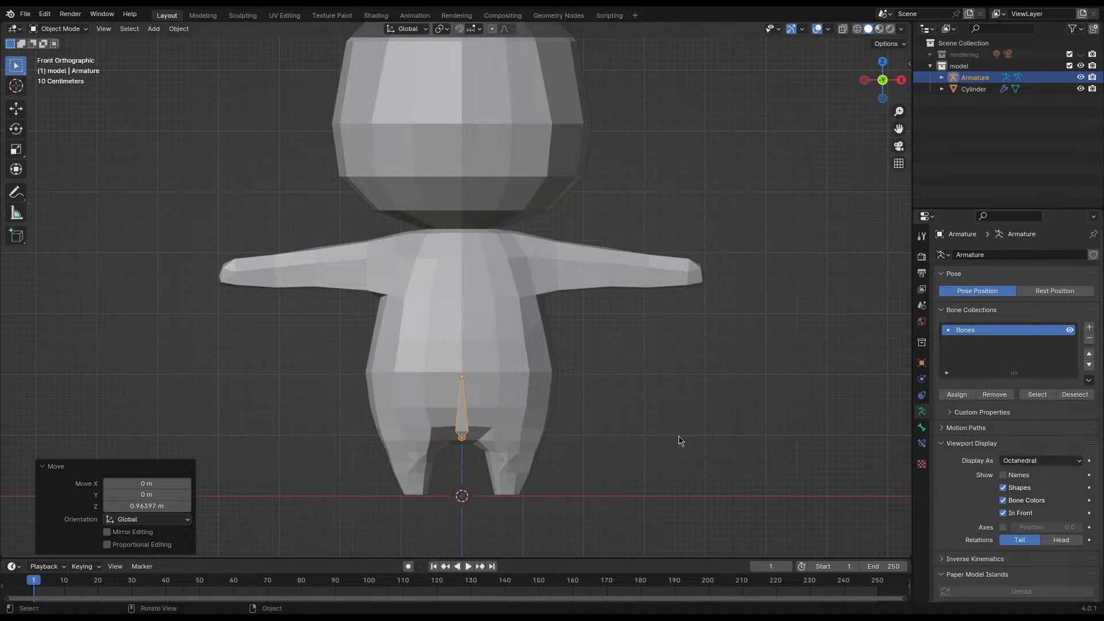
- Check the bone from the side, and undo the In Front setting and the armature's upward move
{"action": "scroll", "coordinate": [495, 374], "scroll_direction": "up", "scroll_amount": 4}
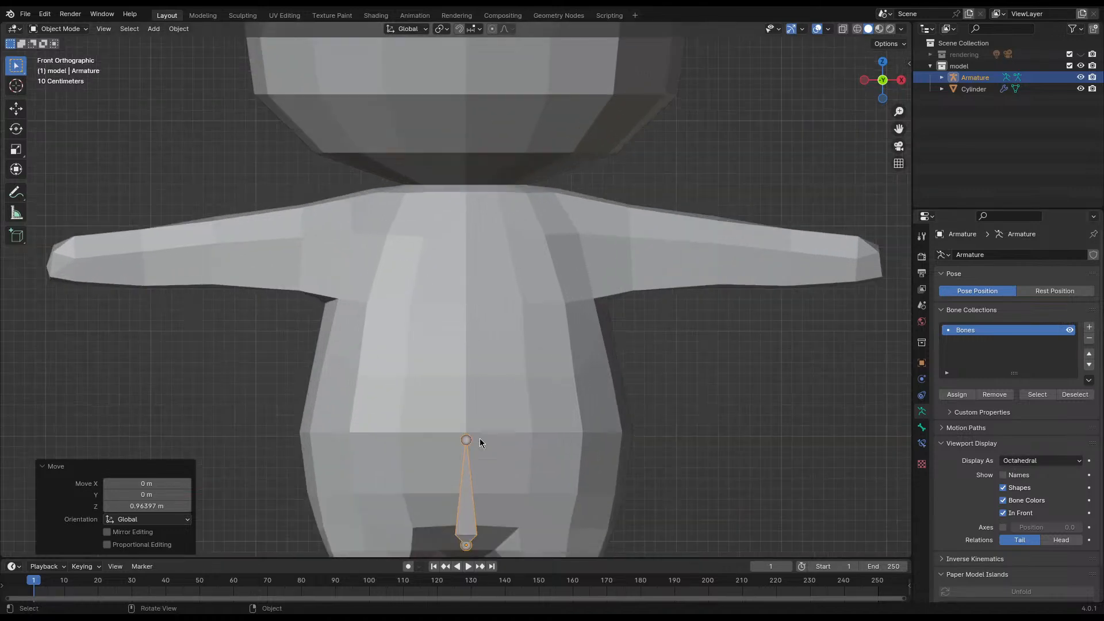
{"action": "middle_click_drag", "start_coordinate": [607, 449], "coordinate": [538, 454]}
{"action": "key", "text": "KP_3"}
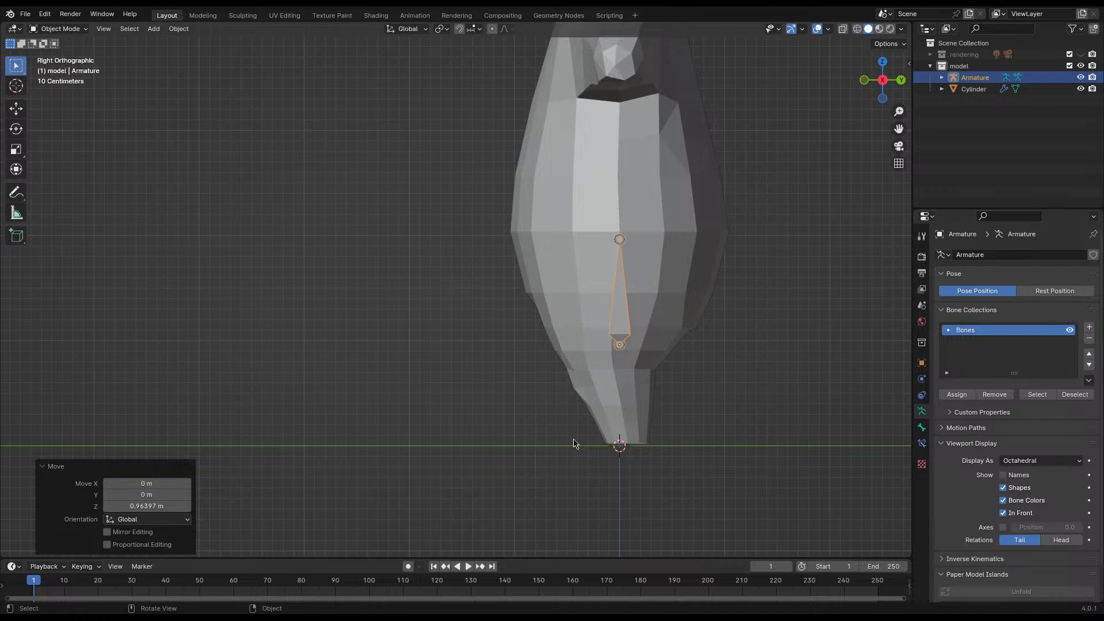
{"action": "key", "text": "ctrl+z"}
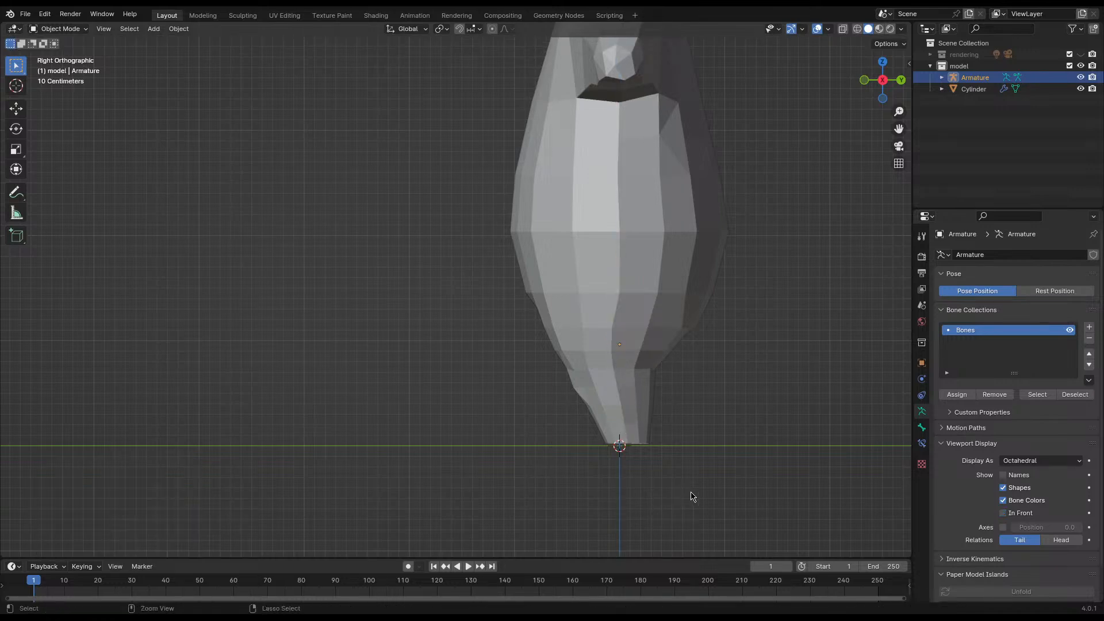
{"action": "middle_click_drag", "start_coordinate": [621, 464], "coordinate": [536, 406]}
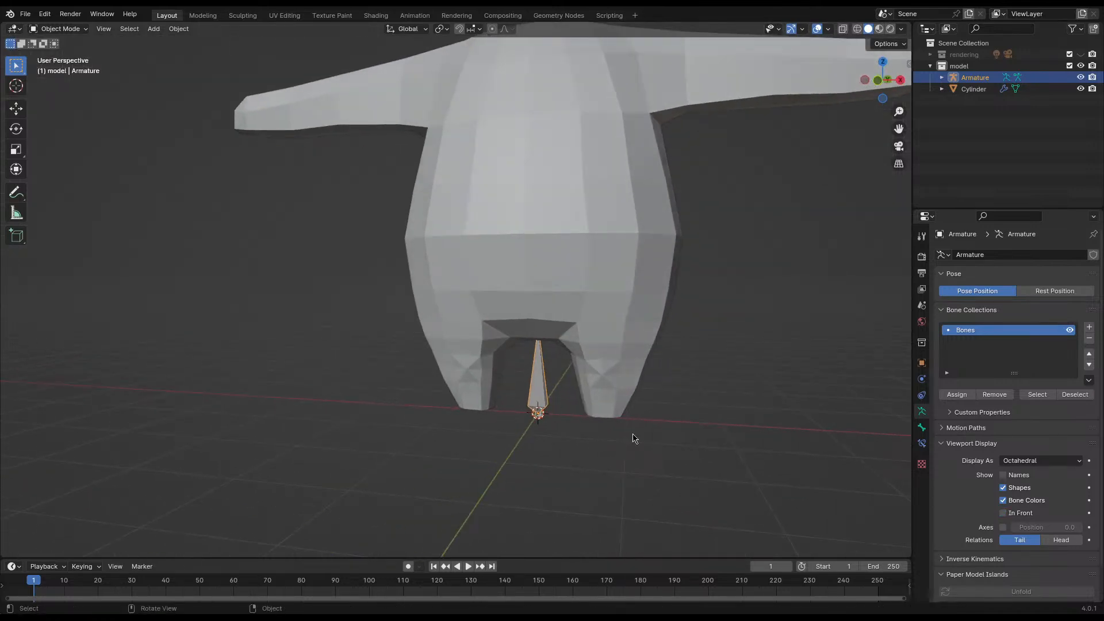
{"action": "key", "text": "r"}
{"action": "right_click", "coordinate": [645, 449]}
{"action": "middle_click_drag", "start_coordinate": [601, 444], "coordinate": [654, 411]}
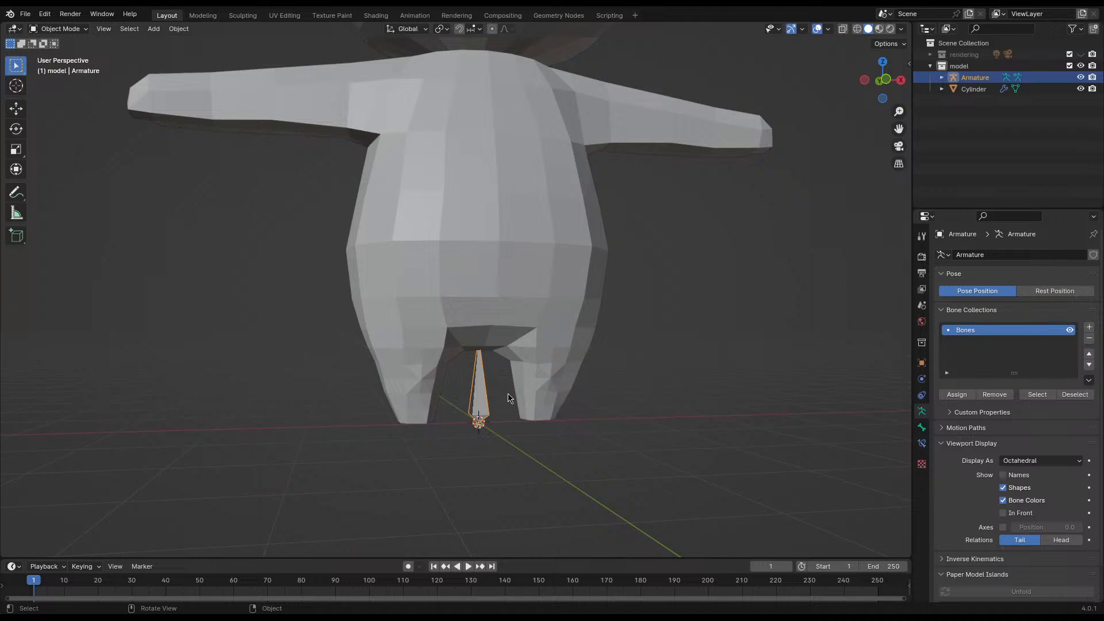
- In Edit Mode, shorten the armature's bone by lowering its tip about 0.52 m along Z
{"action": "key", "text": "Tab"}
{"action": "key", "text": "g"}
{"action": "key", "text": "z"}
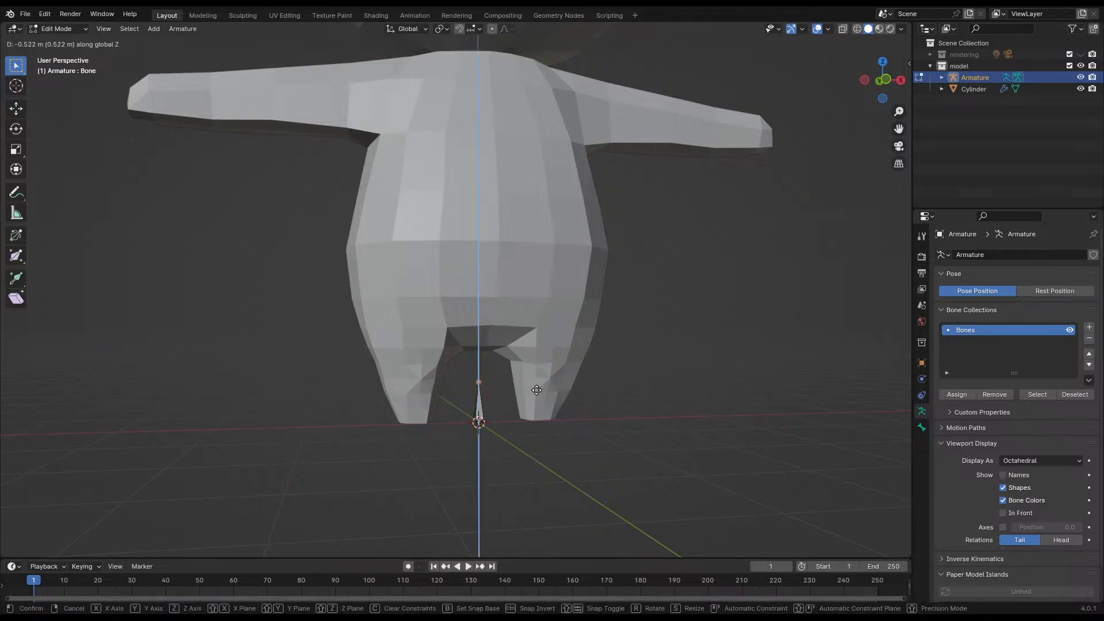
- Lower the bone's tip about 0.52 m along global Z, collapse the Transform readout beside the viewport and save the file
{"action": "left_click", "coordinate": [537, 390]}
{"action": "key", "text": "Tab"}
{"action": "key", "text": "n"}
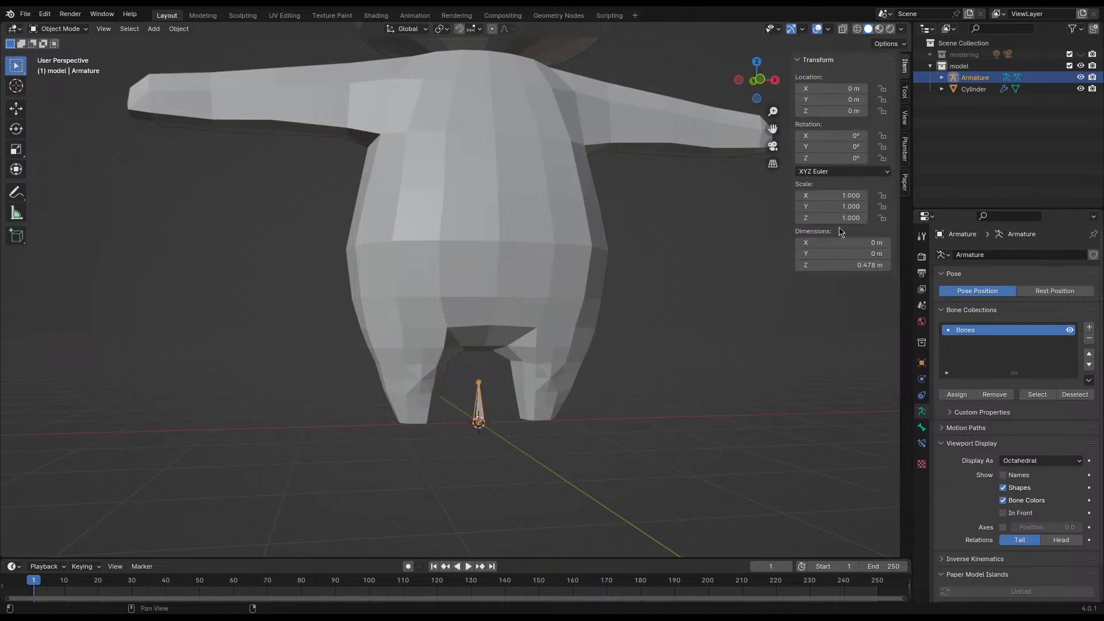
{"action": "left_click", "coordinate": [483, 386]}
{"action": "left_click", "coordinate": [799, 60]}
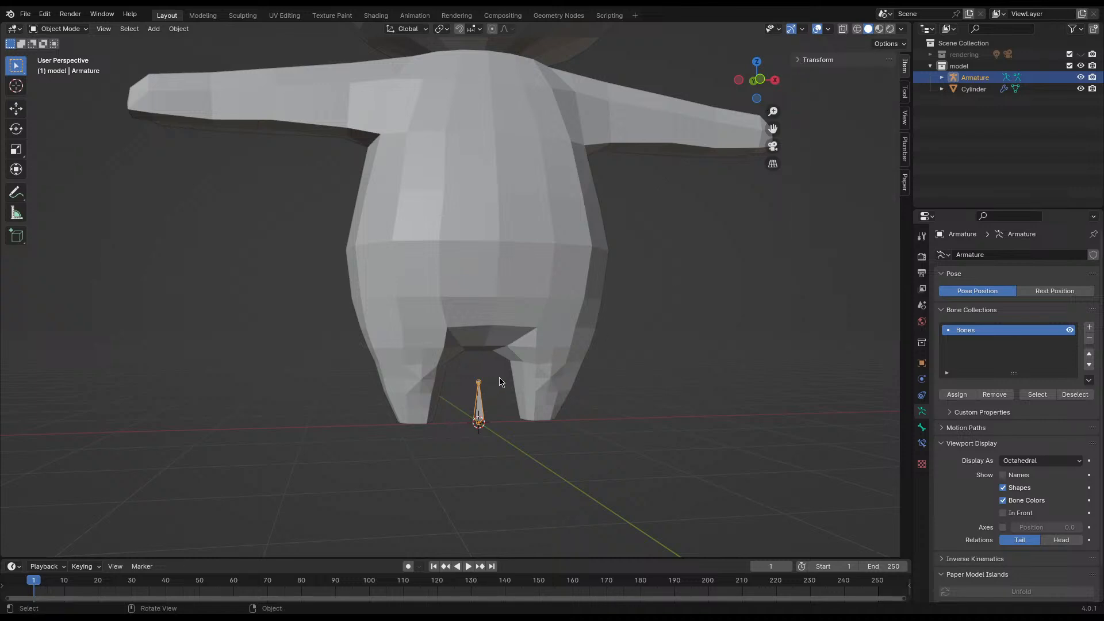
{"action": "key", "text": "ctrl+s"}
{"action": "key", "text": "Tab"}
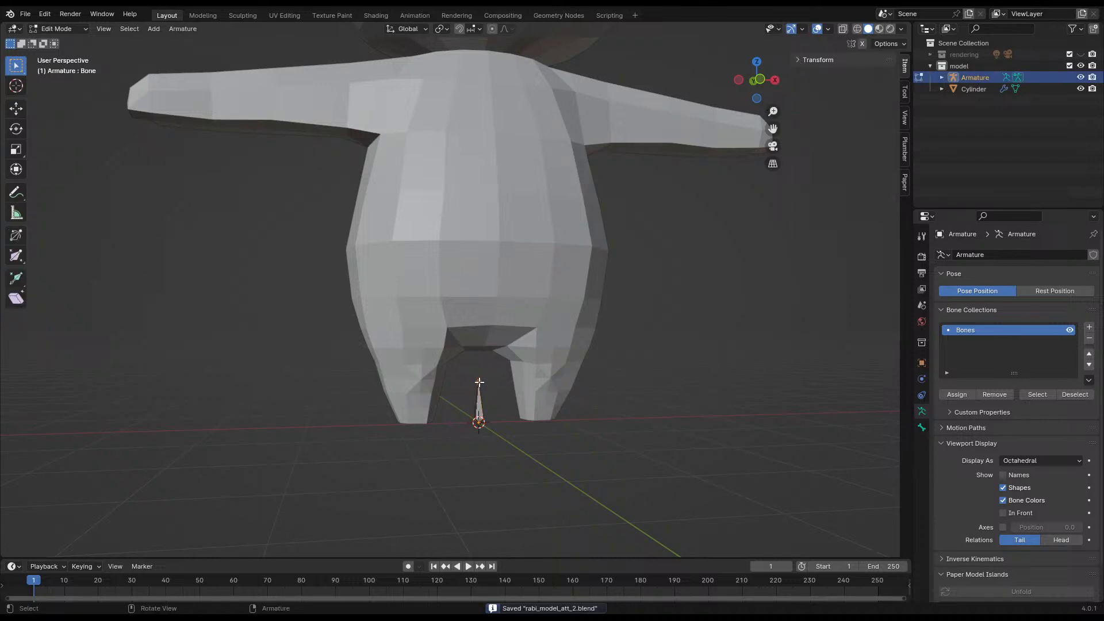
{"action": "key", "text": "e"}
{"action": "key", "text": "z"}
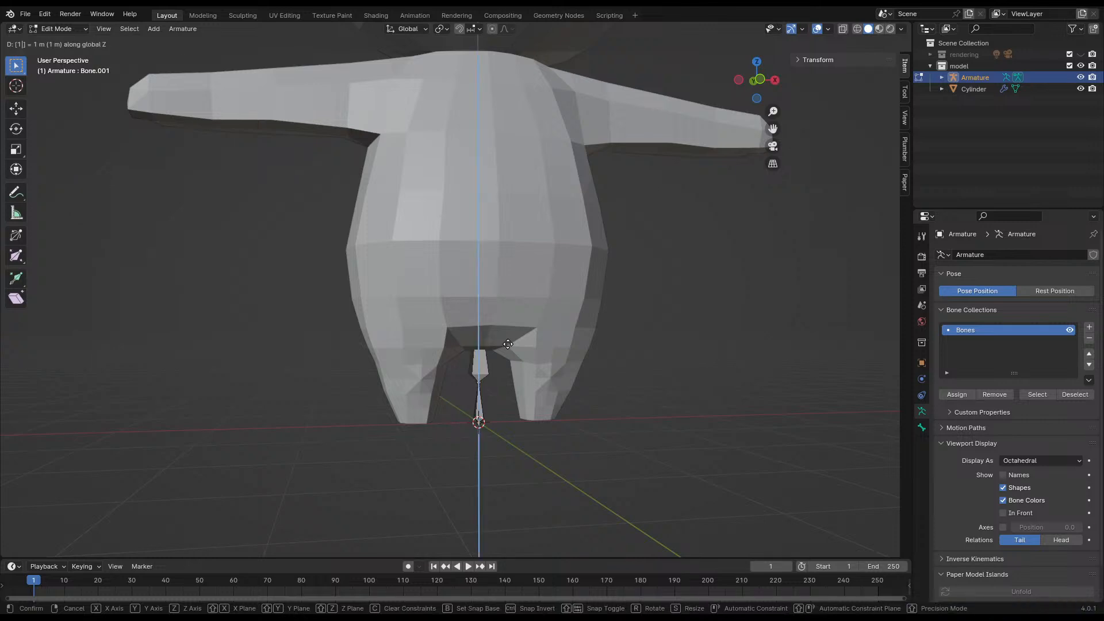
{"action": "right_click", "coordinate": [508, 344]}
- Switch to the front view, leave edit mode and bring up the bone's properties
{"action": "key", "text": "KP_1"}
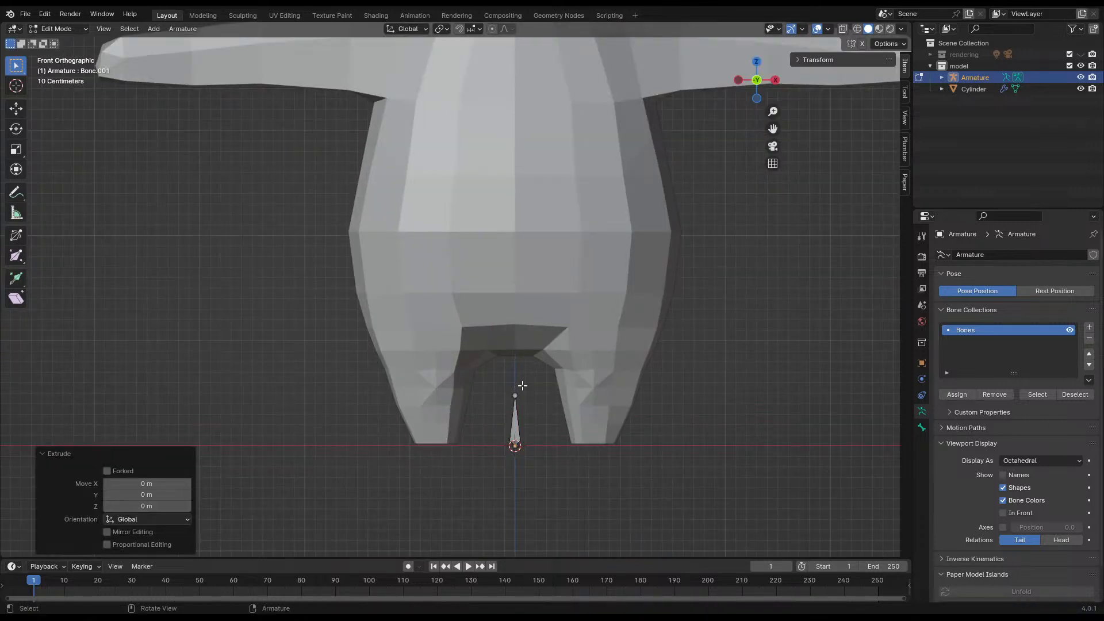
{"action": "left_click", "coordinate": [522, 393]}
{"action": "key", "text": "Tab"}
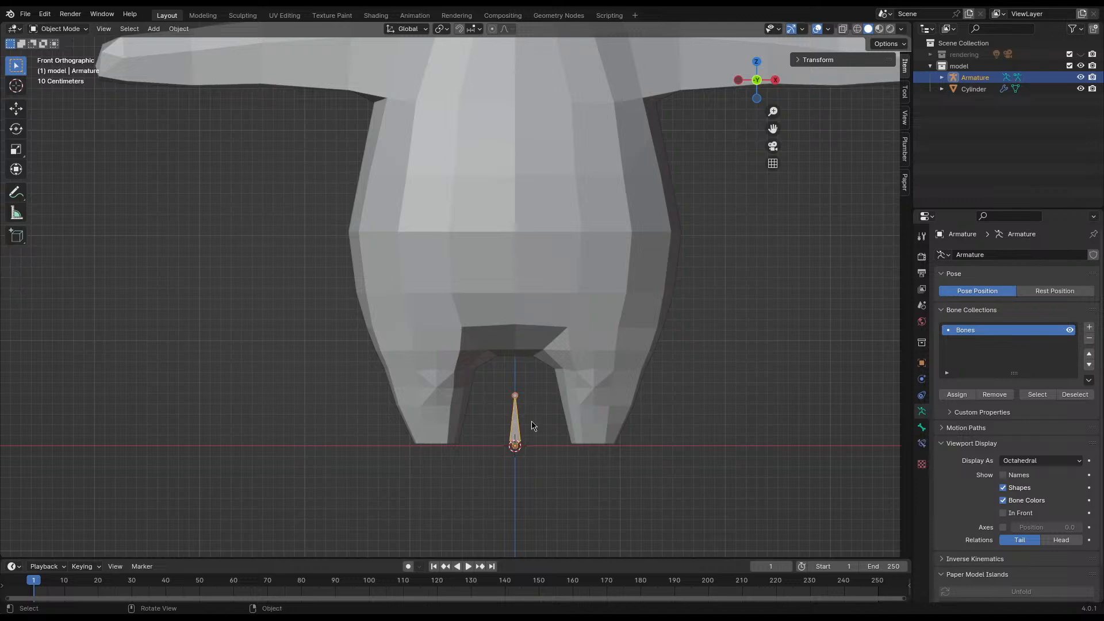
{"action": "left_click", "coordinate": [922, 443]}
{"action": "left_click", "coordinate": [921, 427]}
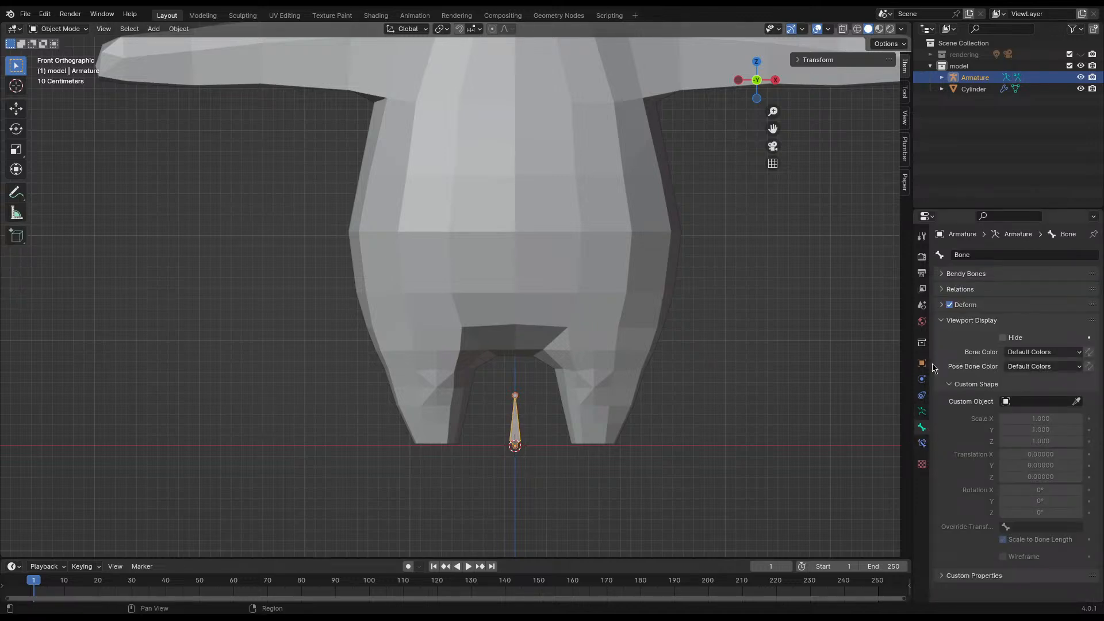
{"action": "left_click", "coordinate": [953, 272]}
{"action": "left_click", "coordinate": [953, 272]}
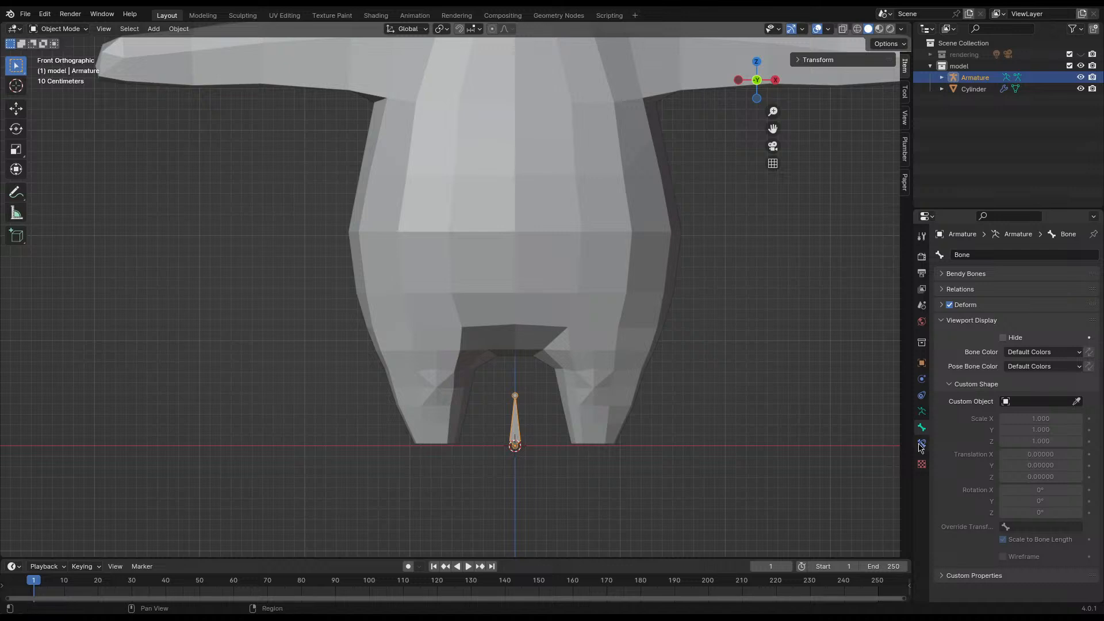
- Collapse the bone's Viewport Display settings, rename the bone root and save the file
{"action": "left_click", "coordinate": [921, 444]}
{"action": "left_click", "coordinate": [921, 427]}
{"action": "left_click", "coordinate": [952, 322]}
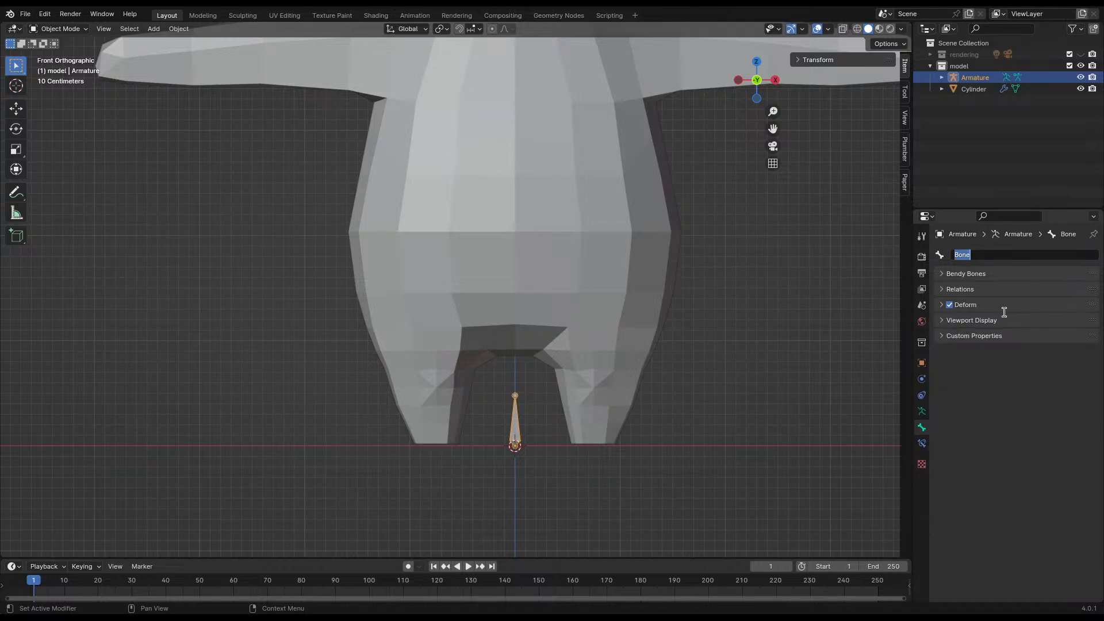
{"action": "type", "text": "root"}
{"action": "key", "text": "Return"}
{"action": "key", "text": "ctrl+s"}
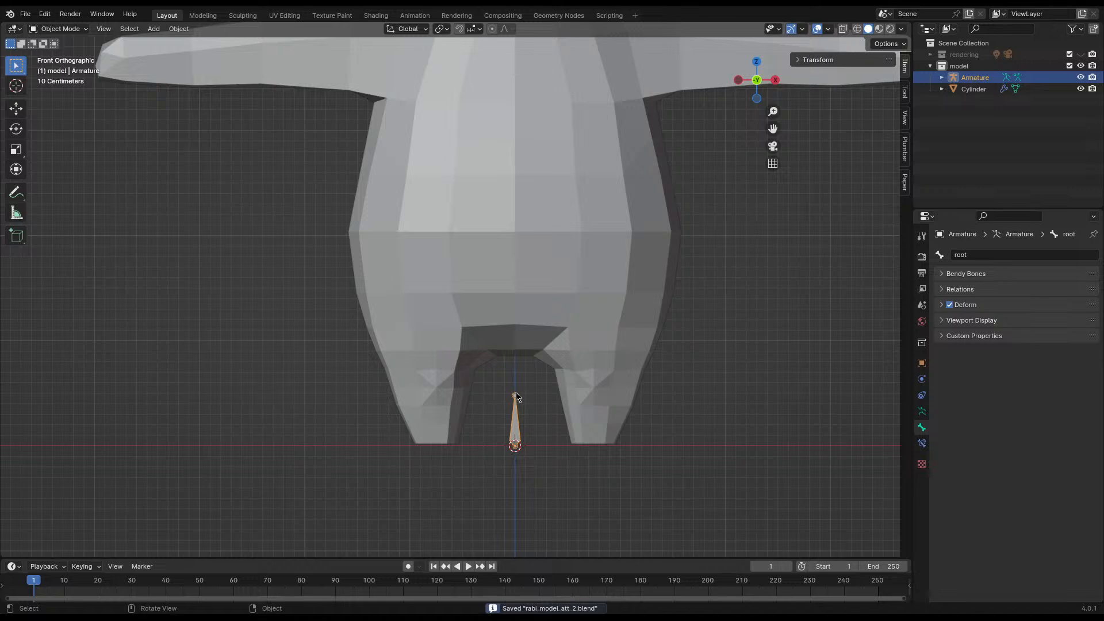
- Extrude a second bone about 0.67 m straight up along global Z from the root bone's tip
{"action": "key", "text": "Tab"}
{"action": "key", "text": "e"}
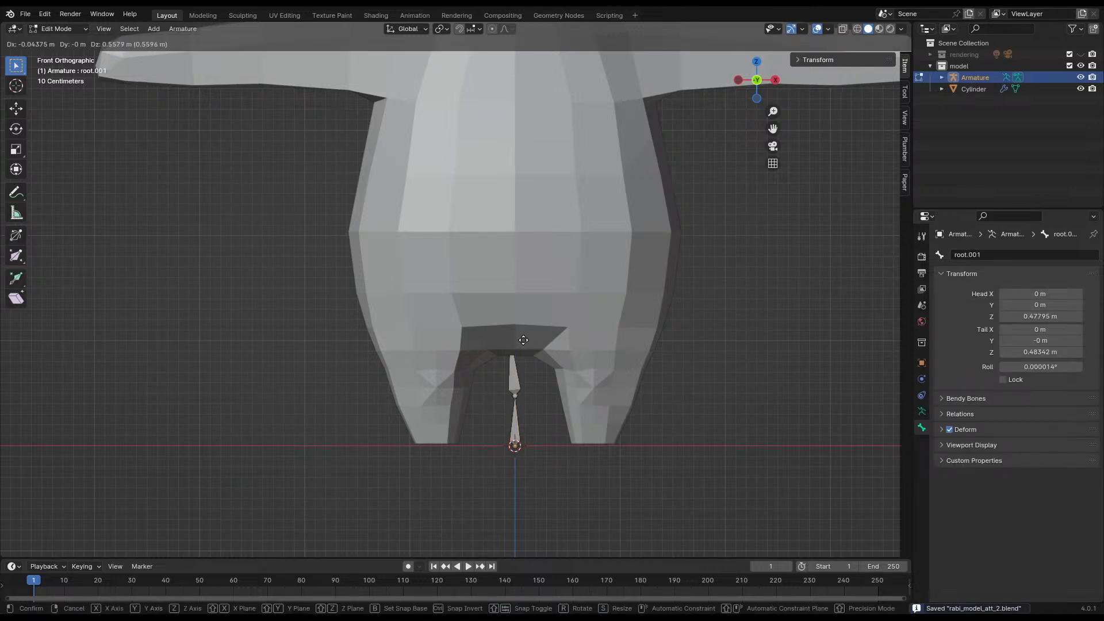
{"action": "key", "text": "z"}
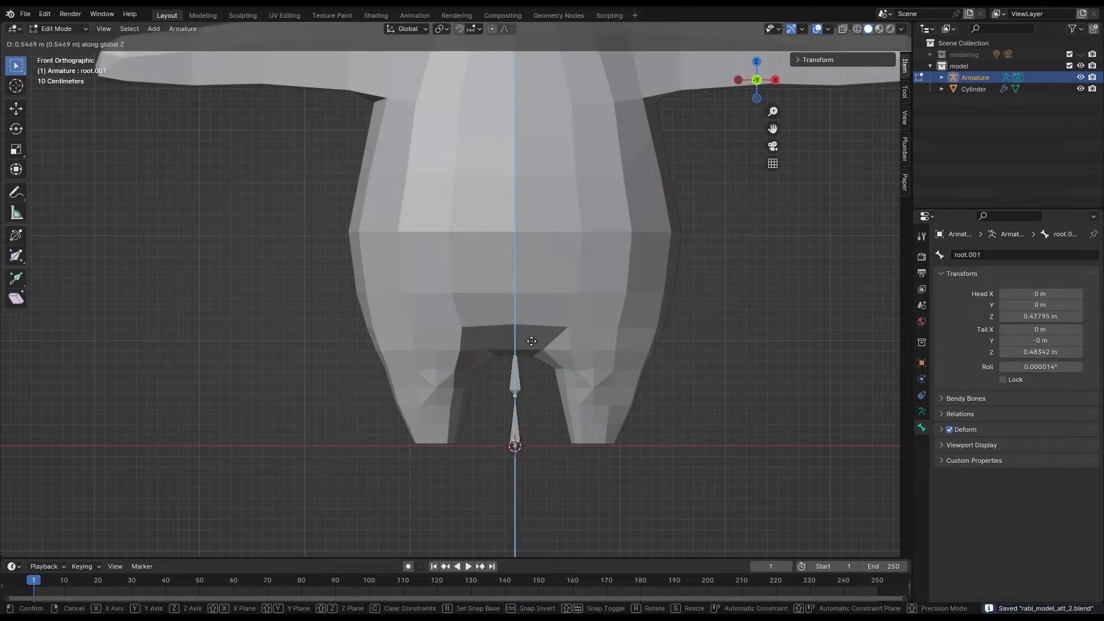
{"action": "left_click", "coordinate": [534, 328]}
{"action": "left_click", "coordinate": [520, 396]}
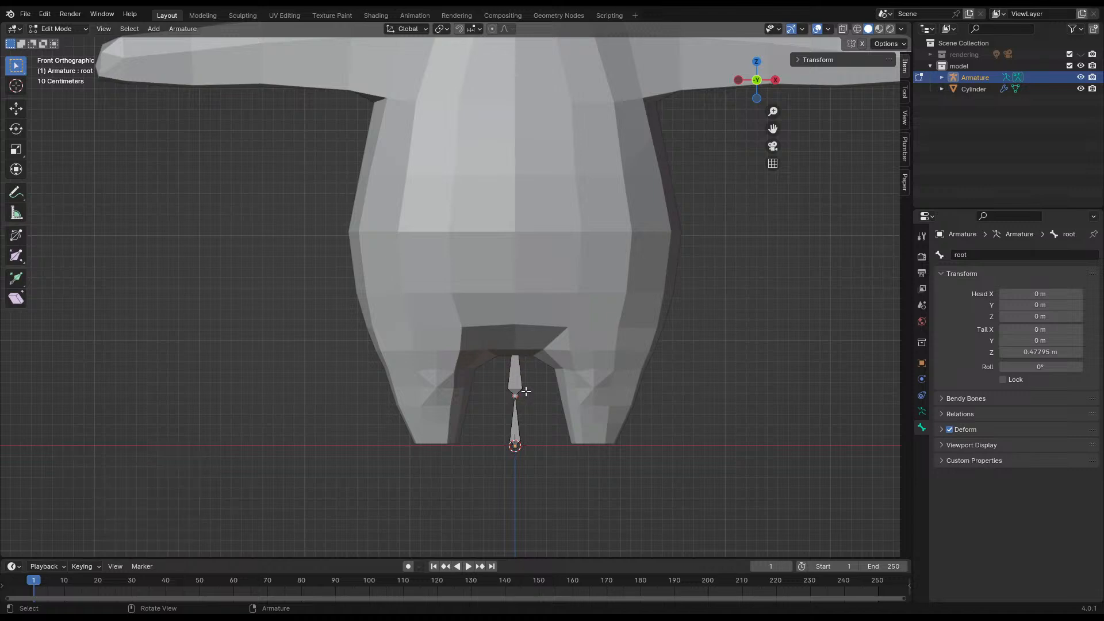
{"action": "key", "text": "g"}
{"action": "right_click", "coordinate": [524, 366]}
- Split the upper bone off from the root bone with the Split command
{"action": "left_click", "coordinate": [520, 382]}
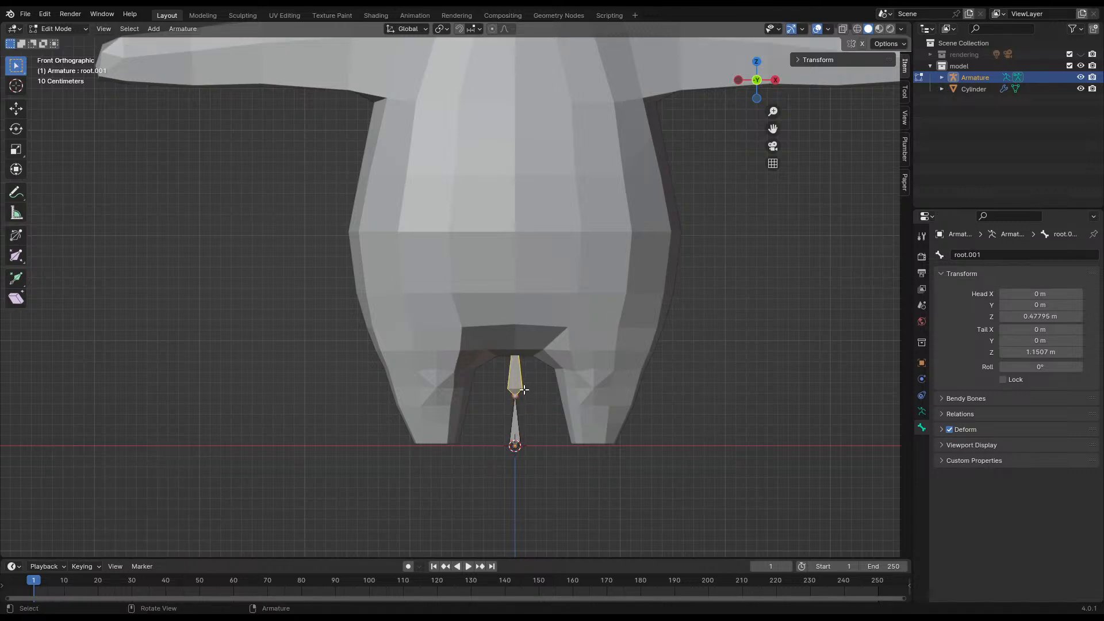
{"action": "left_click", "coordinate": [527, 393]}
{"action": "left_click", "coordinate": [522, 379]}
{"action": "key", "text": "F3"}
{"action": "type", "text": "deta"}
{"action": "key", "text": "BackSpace"}
{"action": "key", "text": "BackSpace"}
{"action": "key", "text": "BackSpace"}
{"action": "key", "text": "BackSpace"}
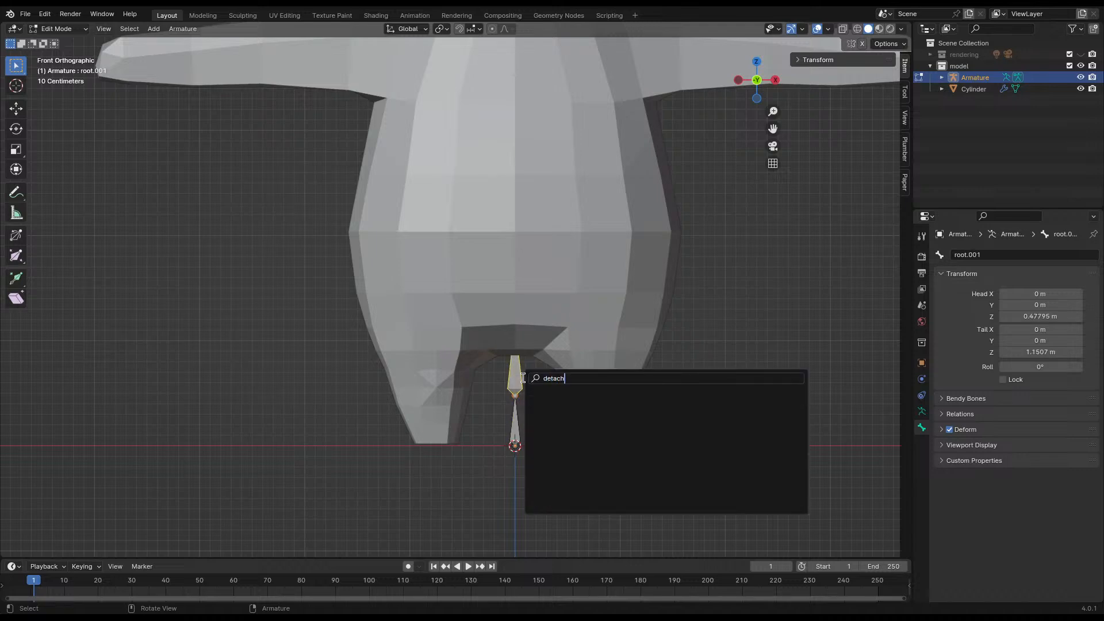
{"action": "type", "text": "split"}
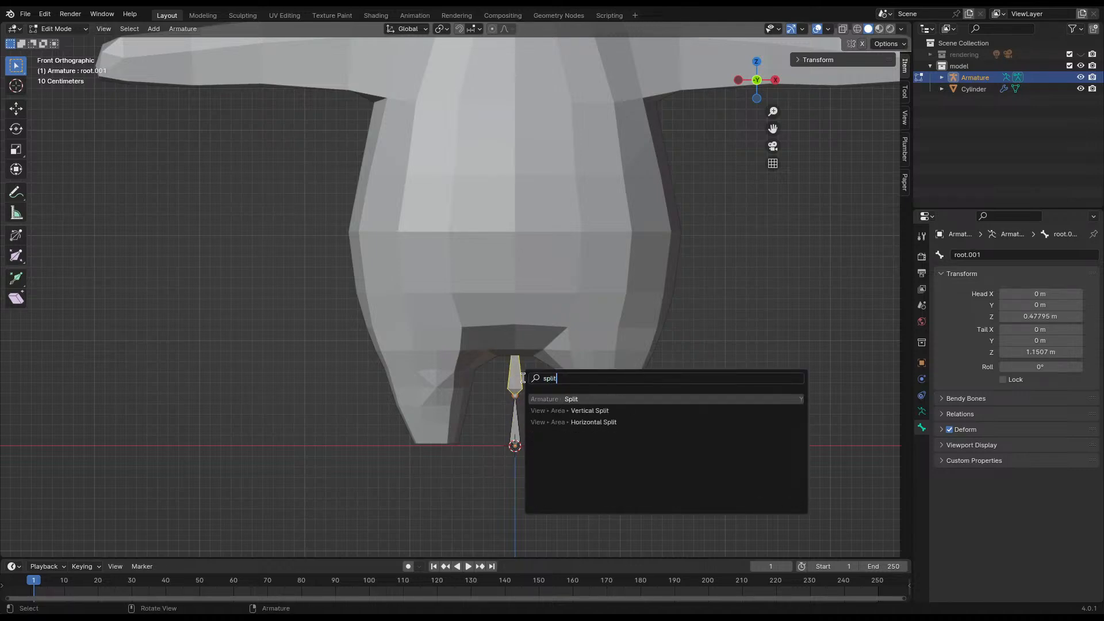
{"action": "key", "text": "Return"}
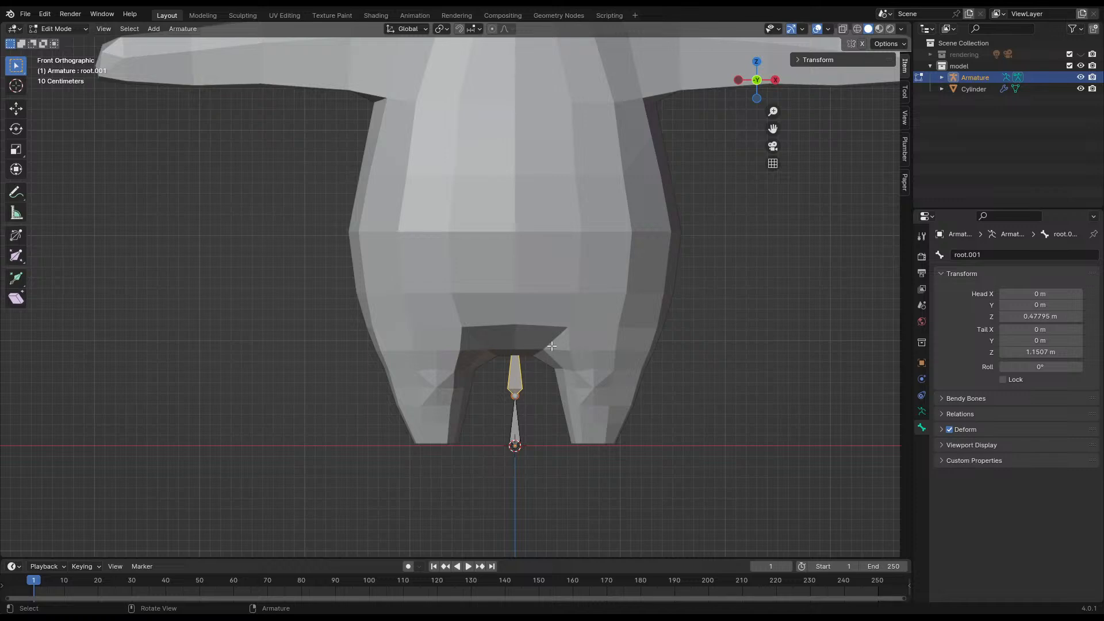
- Move the separated upper bone up about 0.47 m along global Z and return to object mode
{"action": "key", "text": "g"}
{"action": "key", "text": "z"}
{"action": "left_click", "coordinate": [532, 324]}
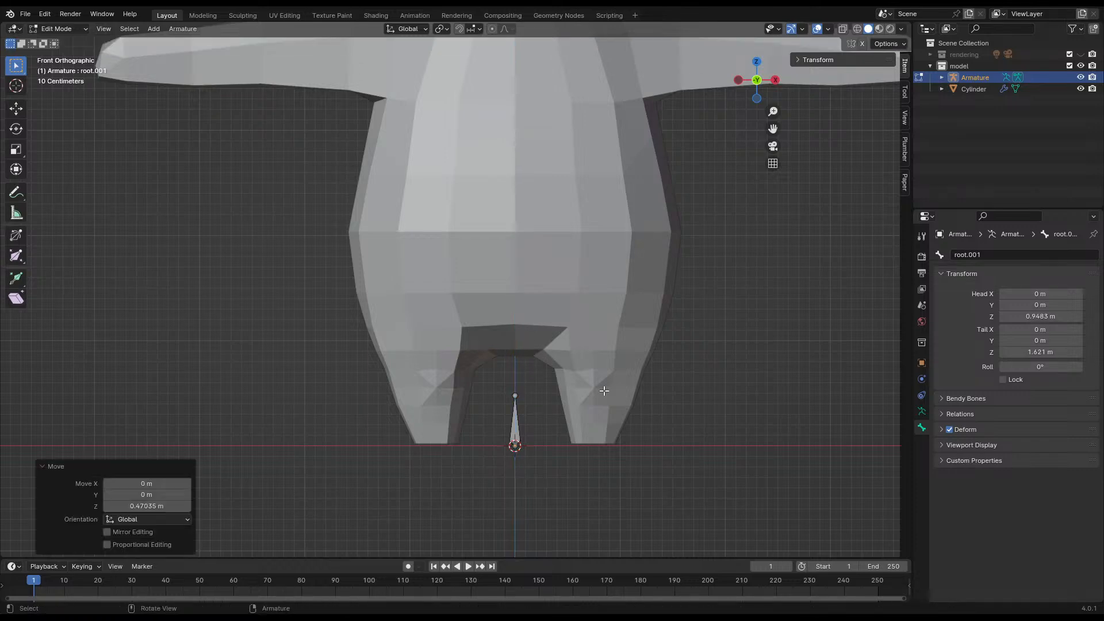
{"action": "middle_click_drag", "start_coordinate": [604, 391], "coordinate": [592, 411]}
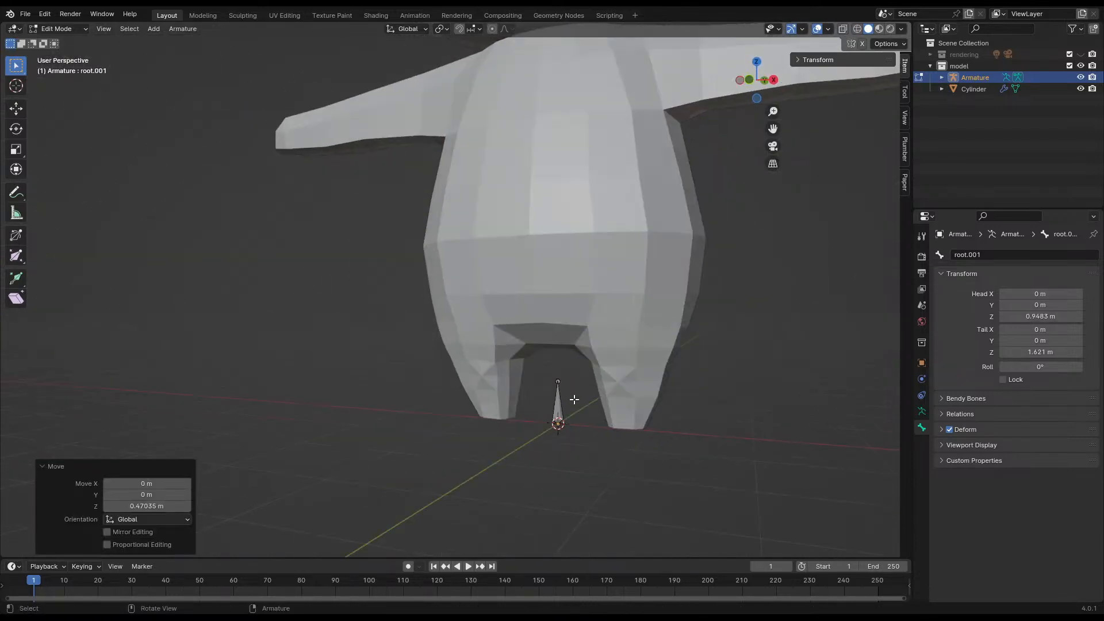
{"action": "key", "text": "Tab"}
- Expand the armature hierarchy down to its bones and check the entries root and root.001 in turn
{"action": "left_click", "coordinate": [942, 77]}
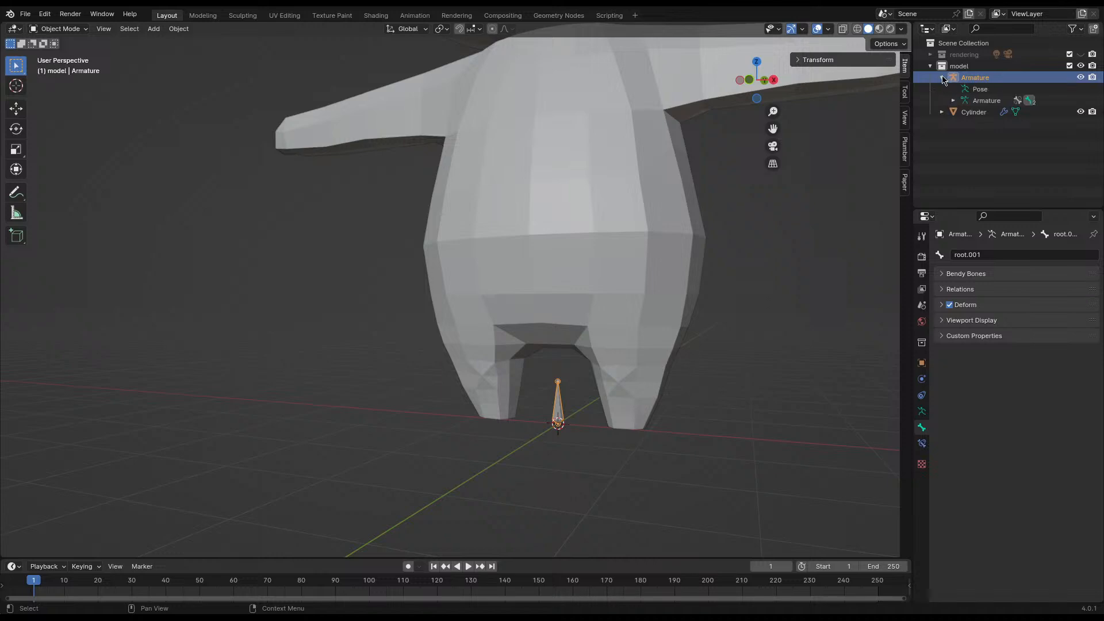
{"action": "left_click", "coordinate": [953, 100]}
{"action": "left_click", "coordinate": [990, 112]}
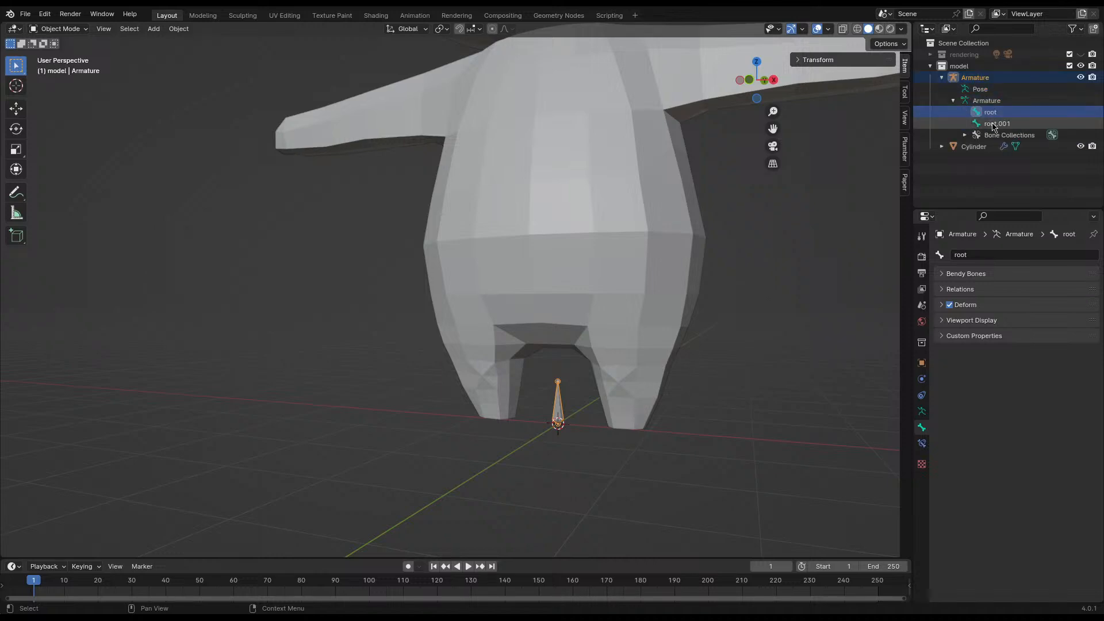
{"action": "left_click", "coordinate": [993, 125]}
{"action": "left_click", "coordinate": [990, 112]}
{"action": "left_click", "coordinate": [993, 125]}
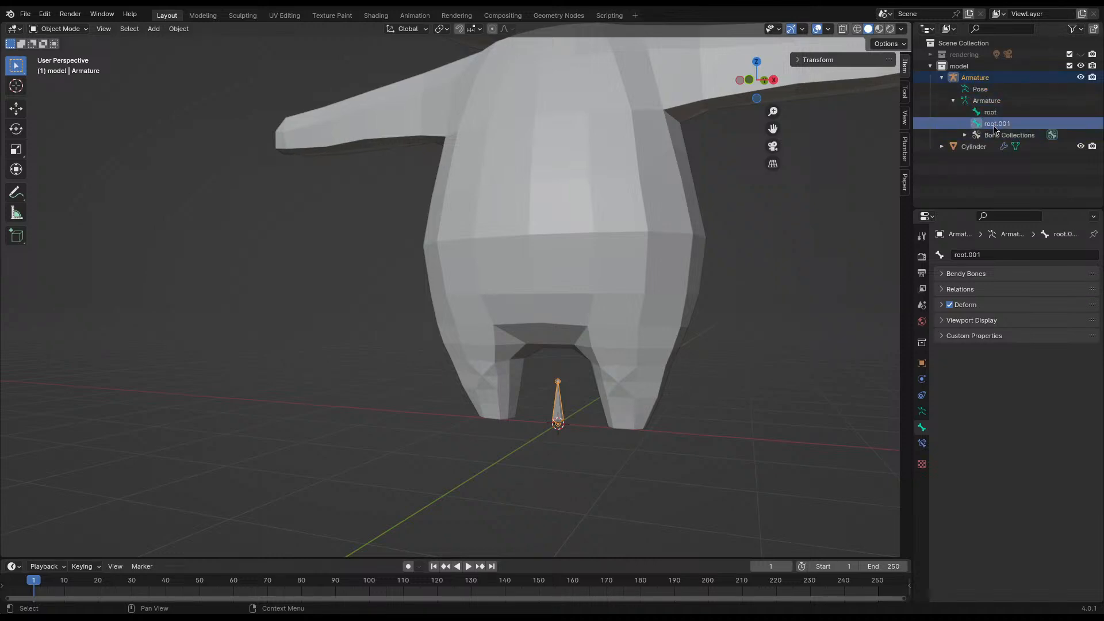
- Set the armature to display In Front so its bones show through the body mesh
{"action": "left_click", "coordinate": [986, 100]}
{"action": "left_click", "coordinate": [922, 411]}
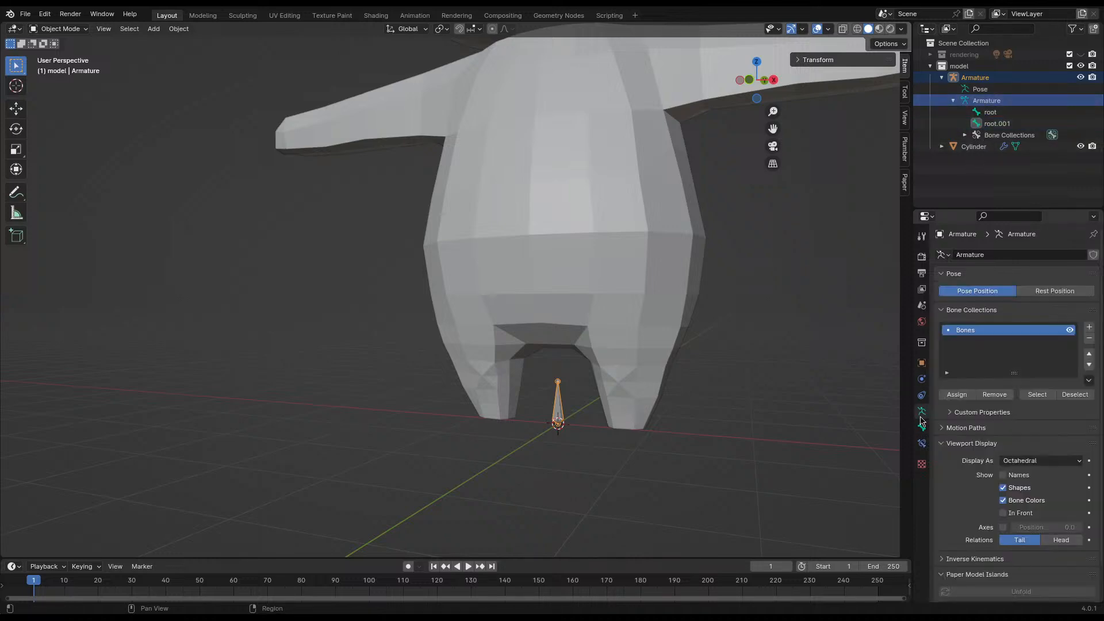
{"action": "left_click", "coordinate": [1003, 513]}
{"action": "left_click", "coordinate": [667, 365]}
{"action": "middle_click_drag", "start_coordinate": [690, 365], "coordinate": [661, 328]}
{"action": "left_click", "coordinate": [610, 326]}
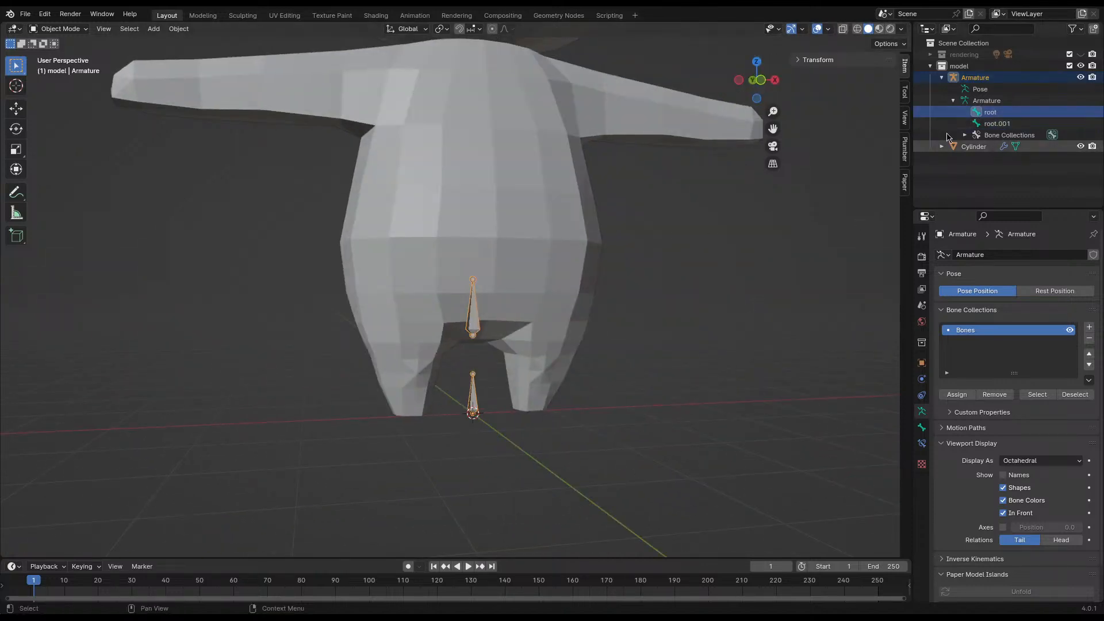
{"action": "left_click", "coordinate": [990, 112]}
{"action": "middle_click_drag", "start_coordinate": [564, 302], "coordinate": [511, 309]}
{"action": "left_click", "coordinate": [553, 379]}
{"action": "middle_click_drag", "start_coordinate": [588, 377], "coordinate": [537, 378]}
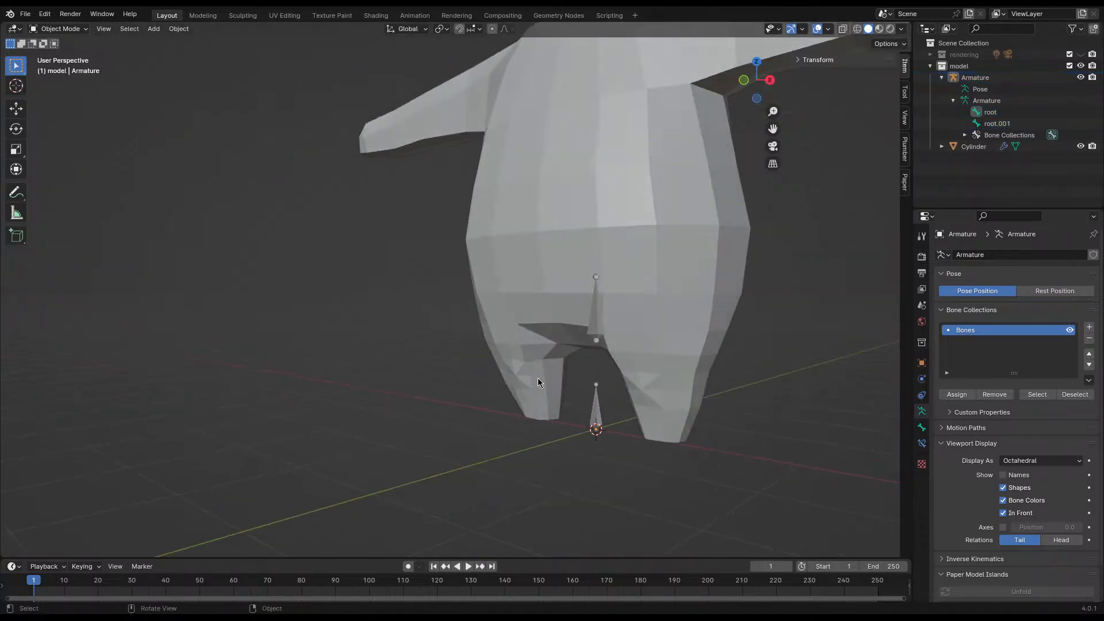
{"action": "left_click", "coordinate": [596, 392]}
{"action": "key", "text": "r"}
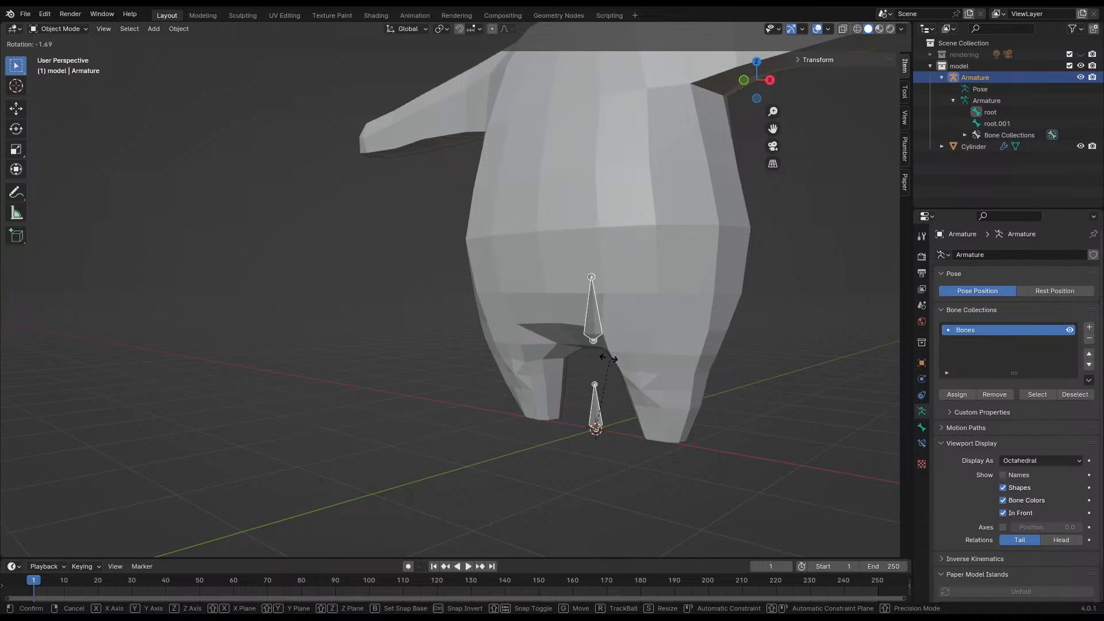
{"action": "left_click", "coordinate": [606, 378]}
- Select the armature again, switch to the right view and enter edit mode
{"action": "middle_click_drag", "start_coordinate": [606, 378], "coordinate": [567, 333]}
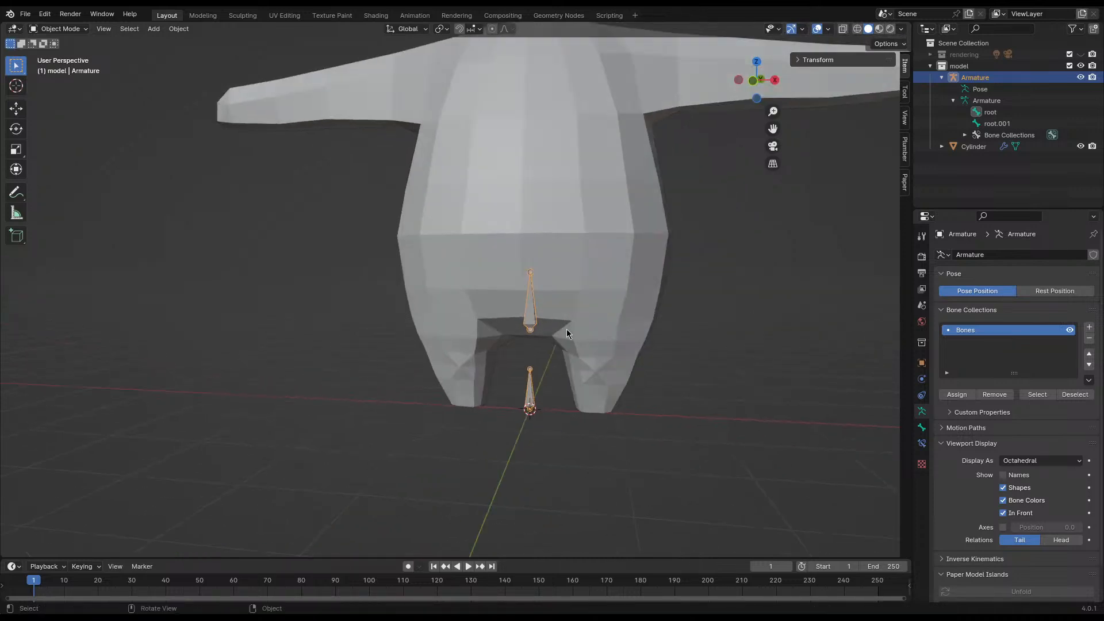
{"action": "left_click", "coordinate": [530, 270]}
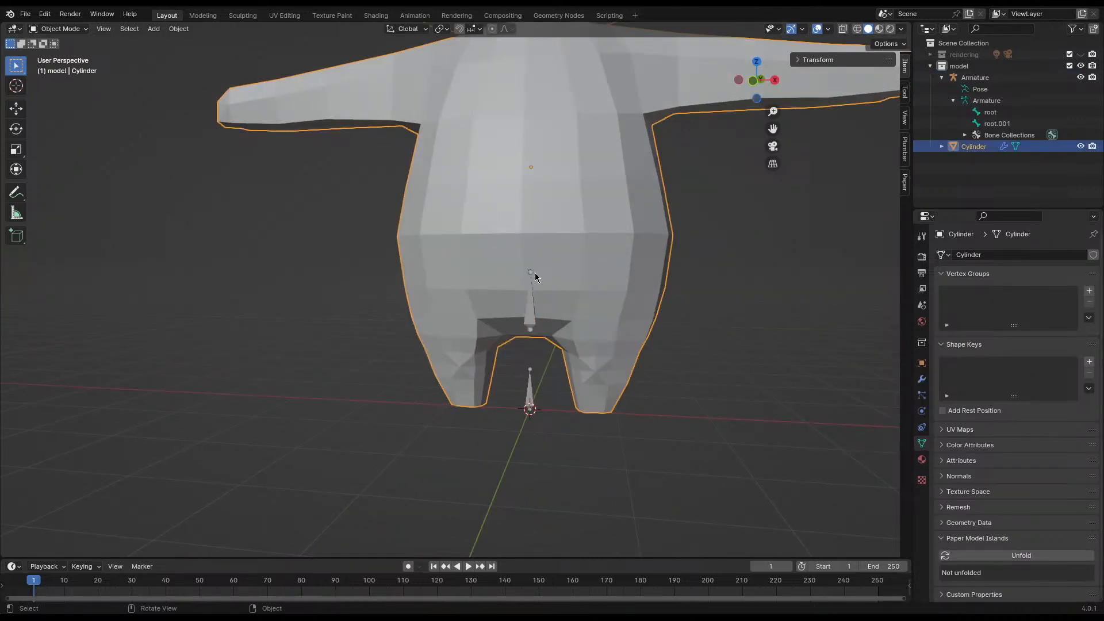
{"action": "left_click", "coordinate": [532, 276]}
{"action": "middle_click_drag", "start_coordinate": [532, 276], "coordinate": [581, 352]}
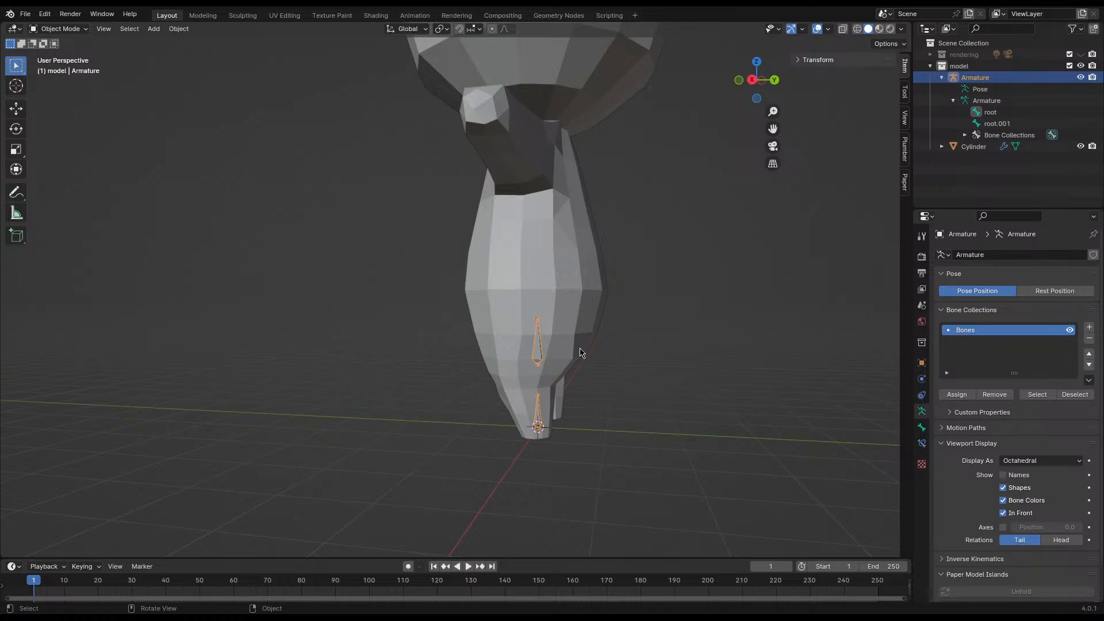
{"action": "key", "text": "KP_3"}
{"action": "key", "text": "Tab"}
{"action": "key", "text": "Tab"}
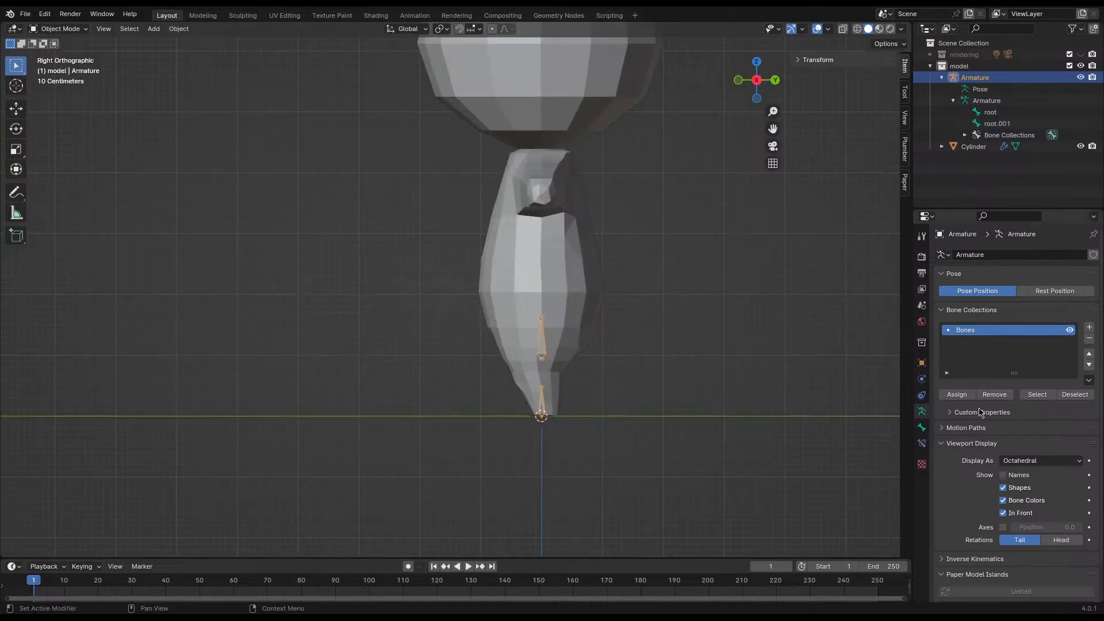
{"action": "scroll", "coordinate": [979, 413], "scroll_direction": "down", "scroll_amount": 2}
{"action": "scroll", "coordinate": [977, 412], "scroll_direction": "up", "scroll_amount": 2}
{"action": "scroll", "coordinate": [540, 341], "scroll_direction": "up", "scroll_amount": 4}
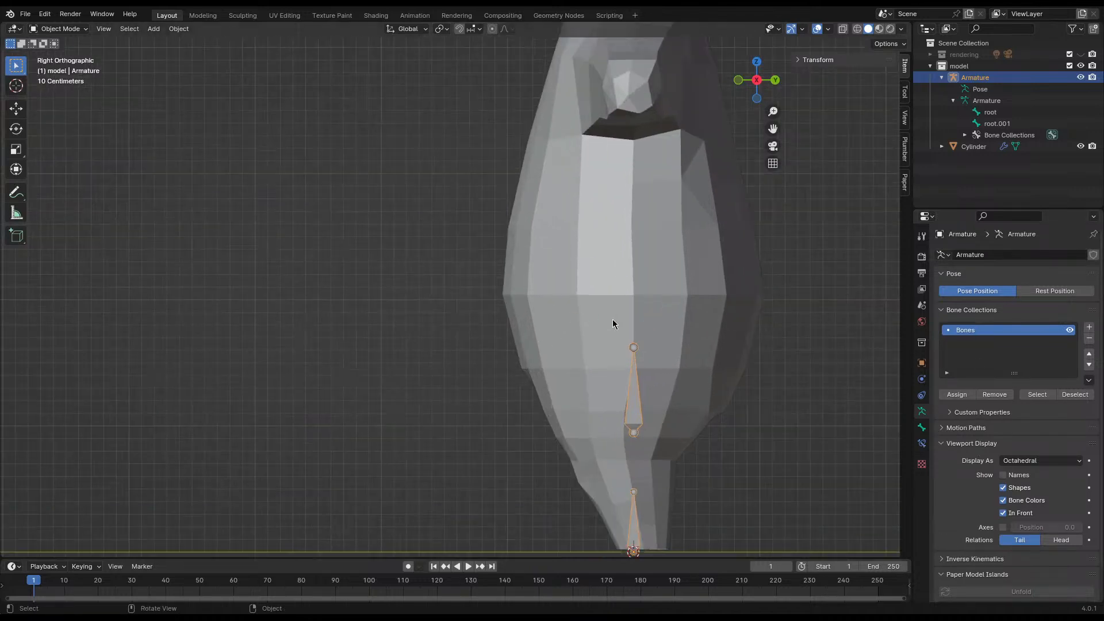
{"action": "key", "text": "Tab"}
{"action": "scroll", "coordinate": [637, 366], "scroll_direction": "down", "scroll_amount": 3}
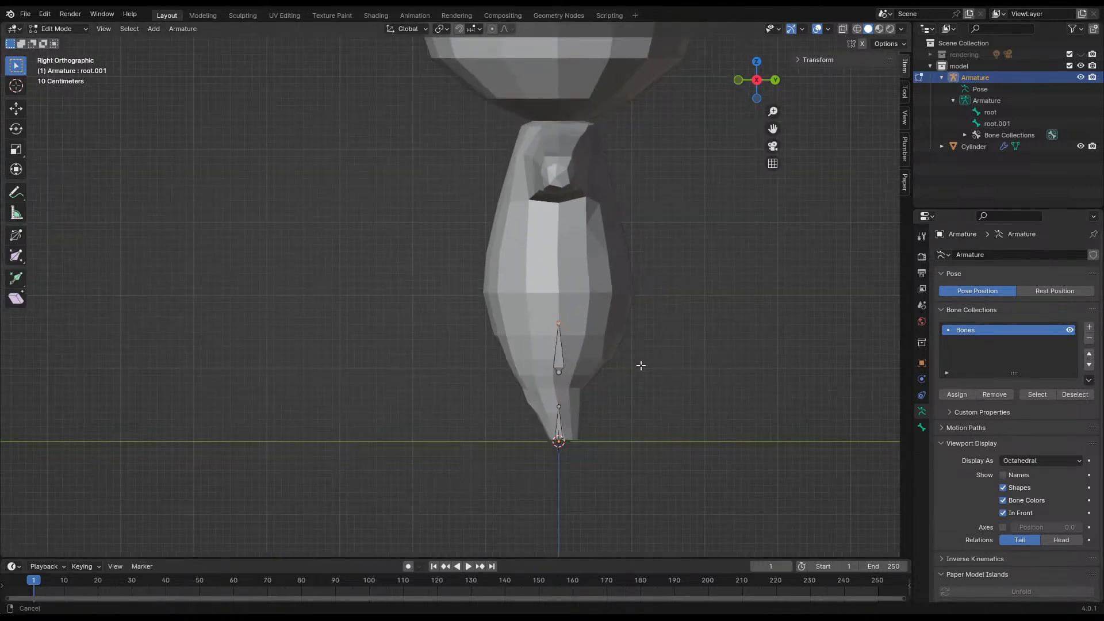
{"action": "key", "text": "g"}
{"action": "key", "text": "z"}
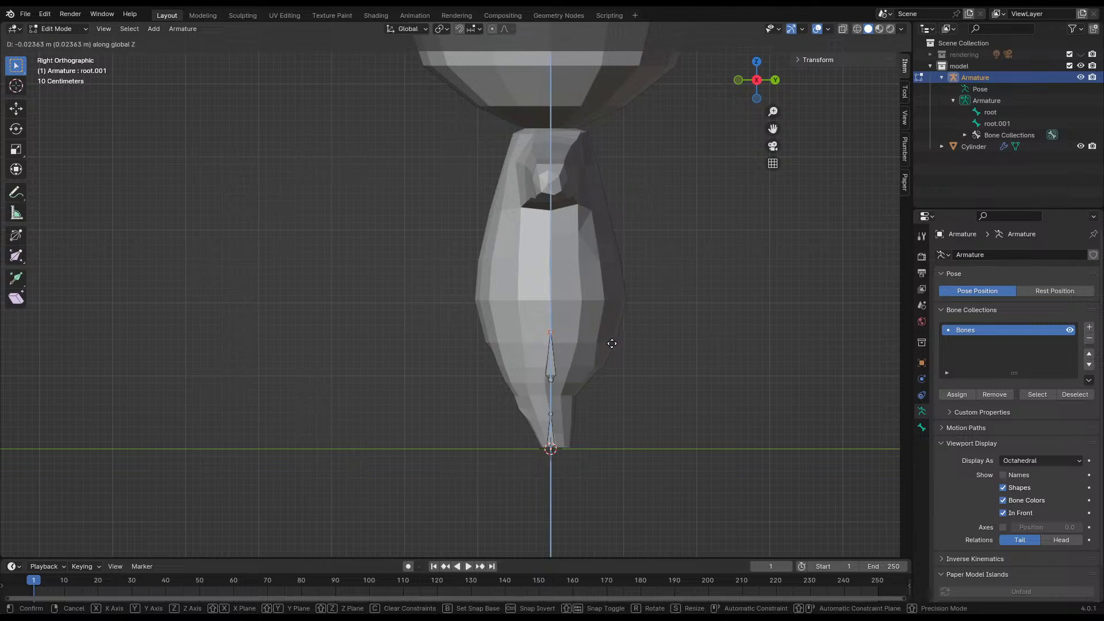
{"action": "right_click", "coordinate": [610, 342]}
- Move the upper bone's tip slightly toward the character's back along global Y
{"action": "key", "text": "g"}
{"action": "key", "text": "y"}
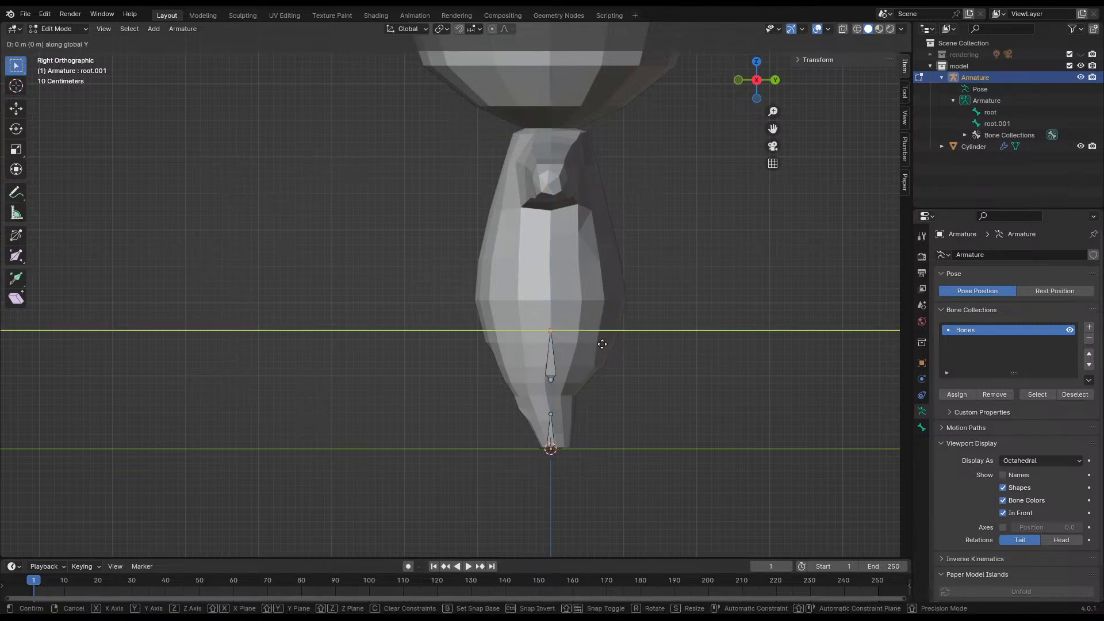
{"action": "left_click", "coordinate": [615, 345]}
- Move the upper bone's base joint slightly toward the back along global Y and raise it slightly along global Z
{"action": "left_click", "coordinate": [552, 380]}
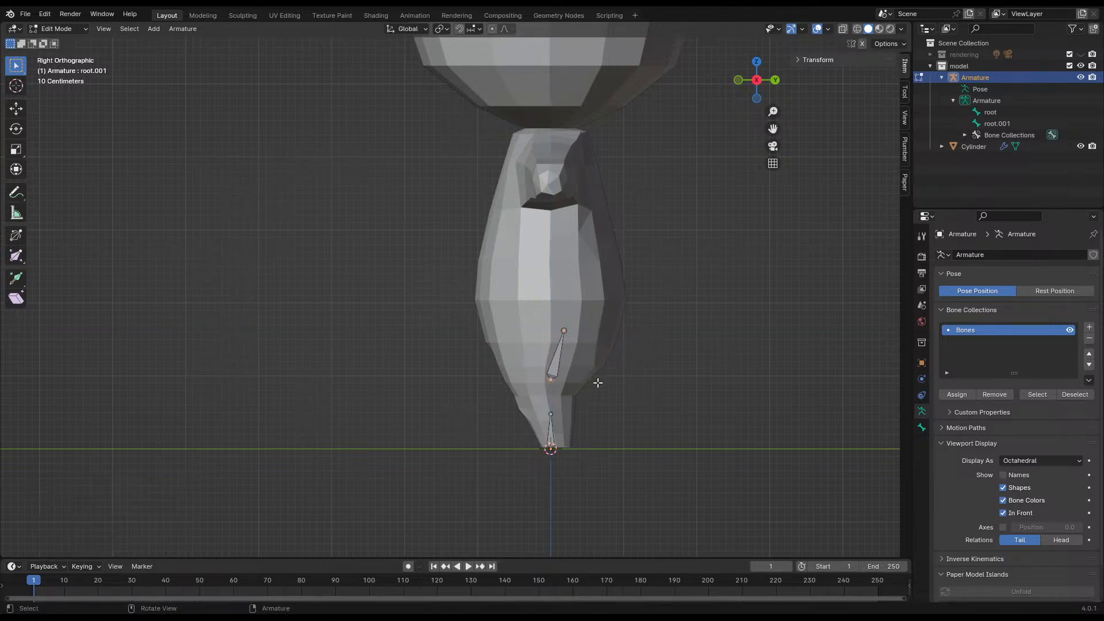
{"action": "key", "text": "g"}
{"action": "key", "text": "y"}
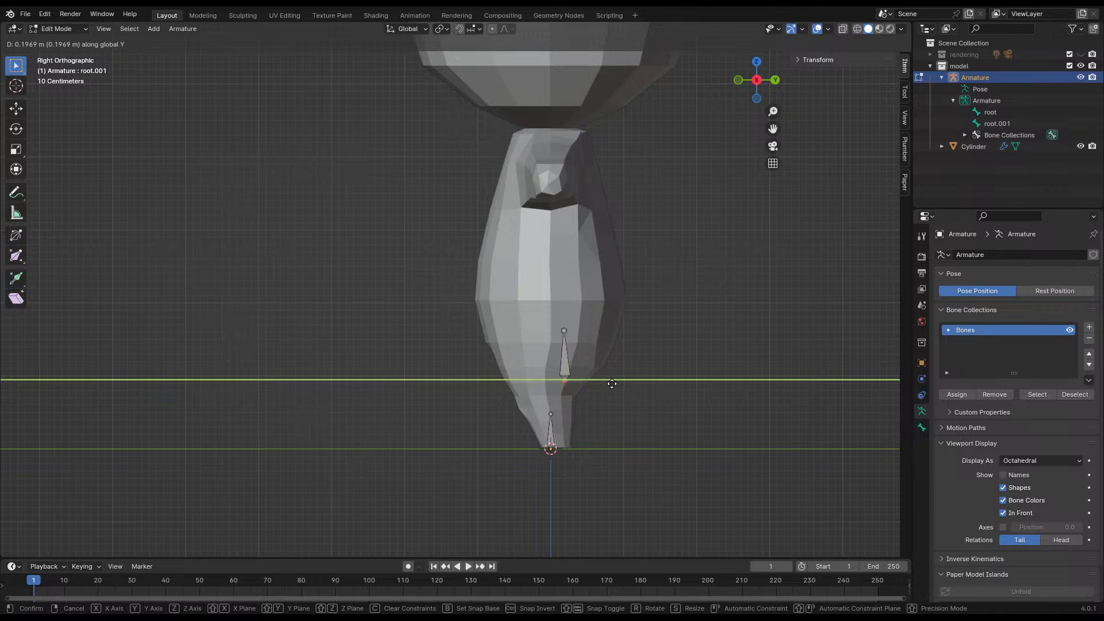
{"action": "left_click", "coordinate": [605, 383]}
{"action": "middle_click_drag", "start_coordinate": [622, 388], "coordinate": [624, 362]}
{"action": "key", "text": "g"}
{"action": "key", "text": "z"}
{"action": "left_click", "coordinate": [559, 350]}
{"action": "left_click", "coordinate": [511, 298]}
{"action": "key", "text": "g"}
{"action": "left_click", "coordinate": [646, 357]}
{"action": "key", "text": "g"}
{"action": "left_click", "coordinate": [616, 356]}
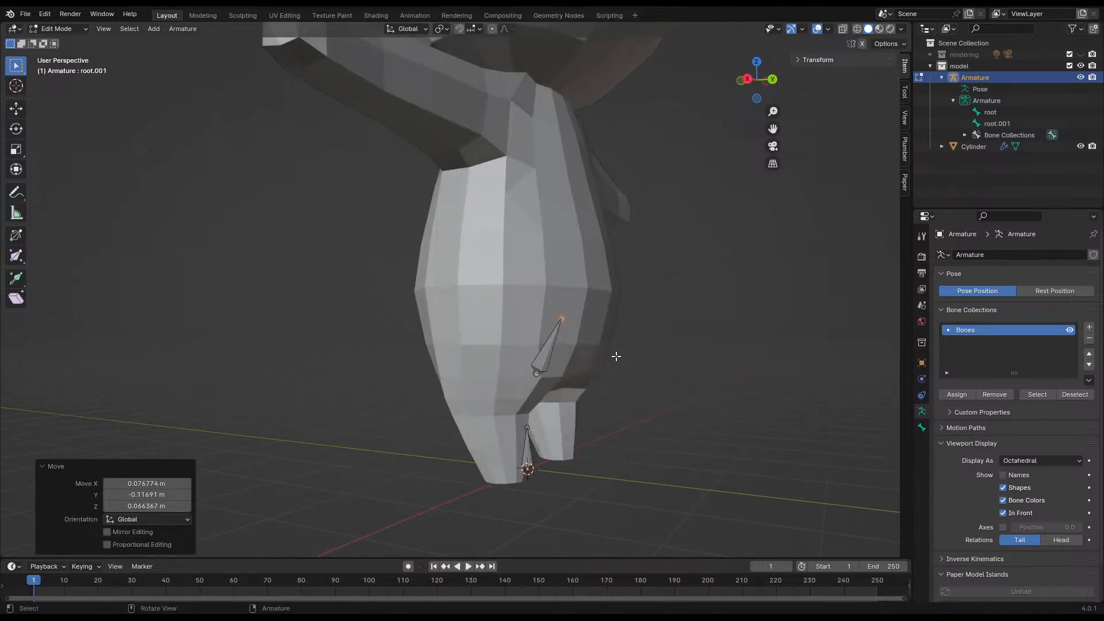
{"action": "key", "text": "ctrl+z"}
- In the front view, raise the upper bone's tip about 0.04 m along global Z
{"action": "key", "text": "KP_3"}
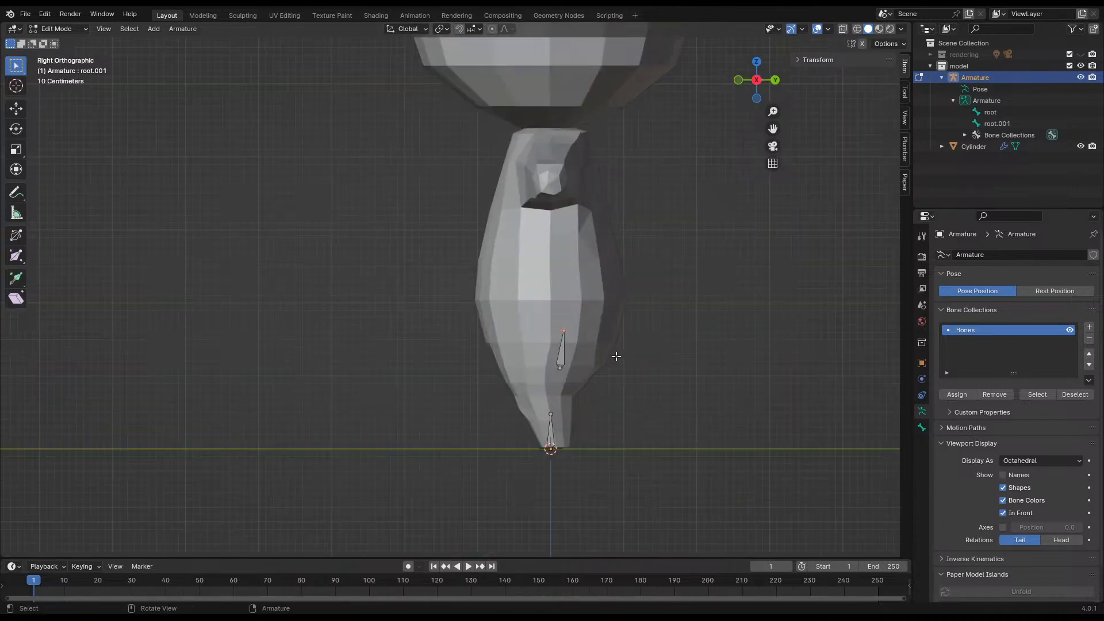
{"action": "key", "text": "KP_1"}
{"action": "scroll", "coordinate": [542, 366], "scroll_direction": "up", "scroll_amount": 5}
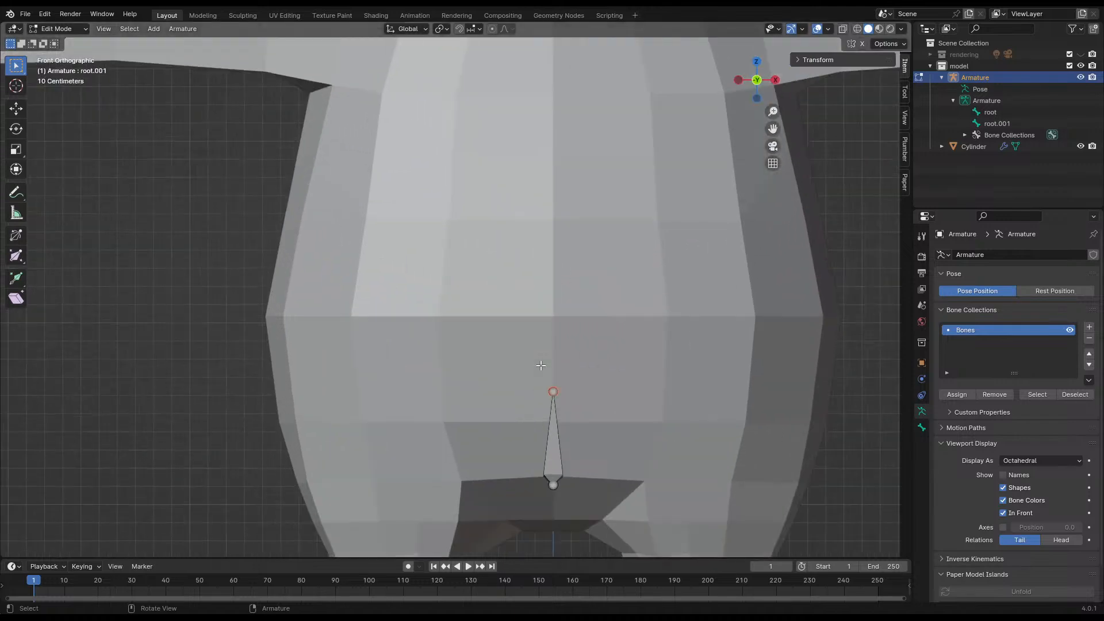
{"action": "key", "text": "g"}
{"action": "key", "text": "z"}
{"action": "left_click", "coordinate": [601, 368]}
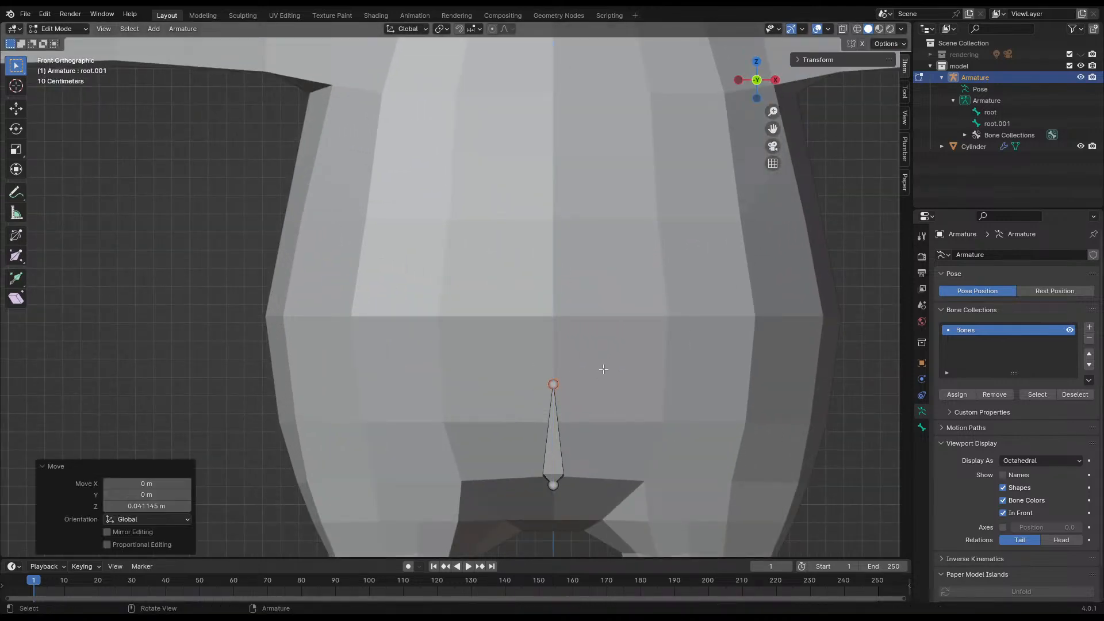
- Extrude two more bones straight up the torso along global Z, about 0.79 m and about 1.64 m long
{"action": "key", "text": "e"}
{"action": "key", "text": "z"}
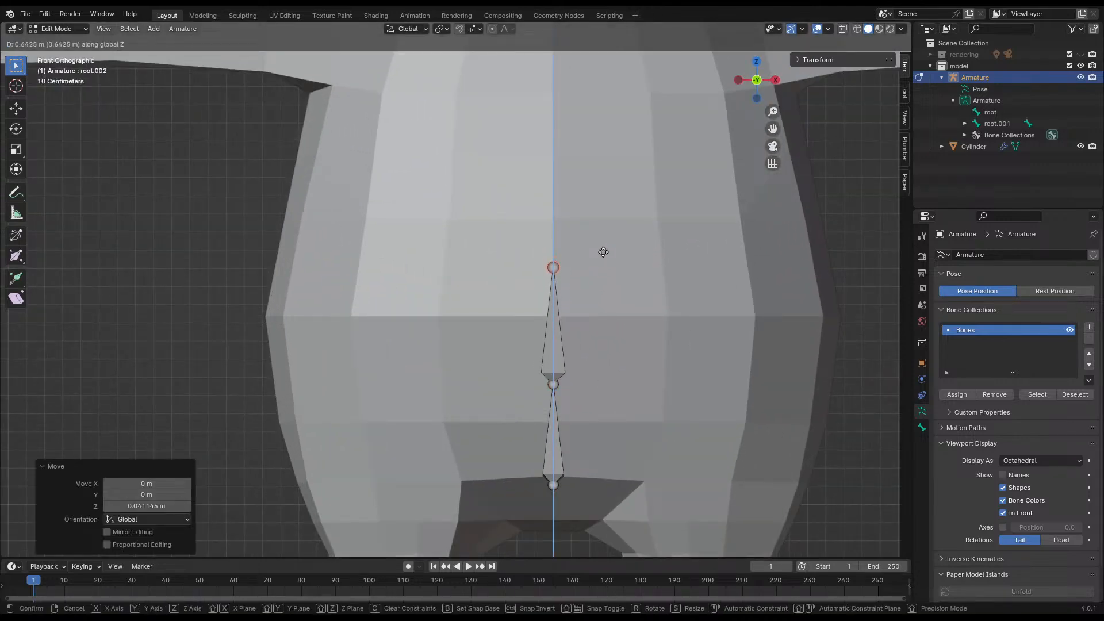
{"action": "left_click", "coordinate": [606, 247]}
{"action": "scroll", "coordinate": [592, 288], "scroll_direction": "down", "scroll_amount": 3}
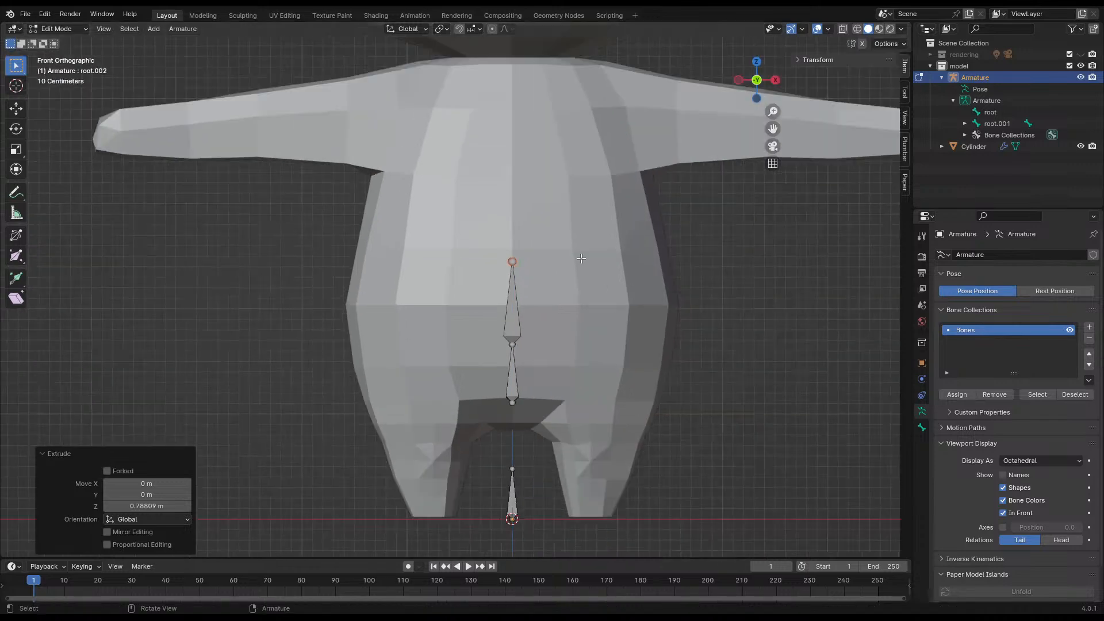
{"action": "key", "text": "e"}
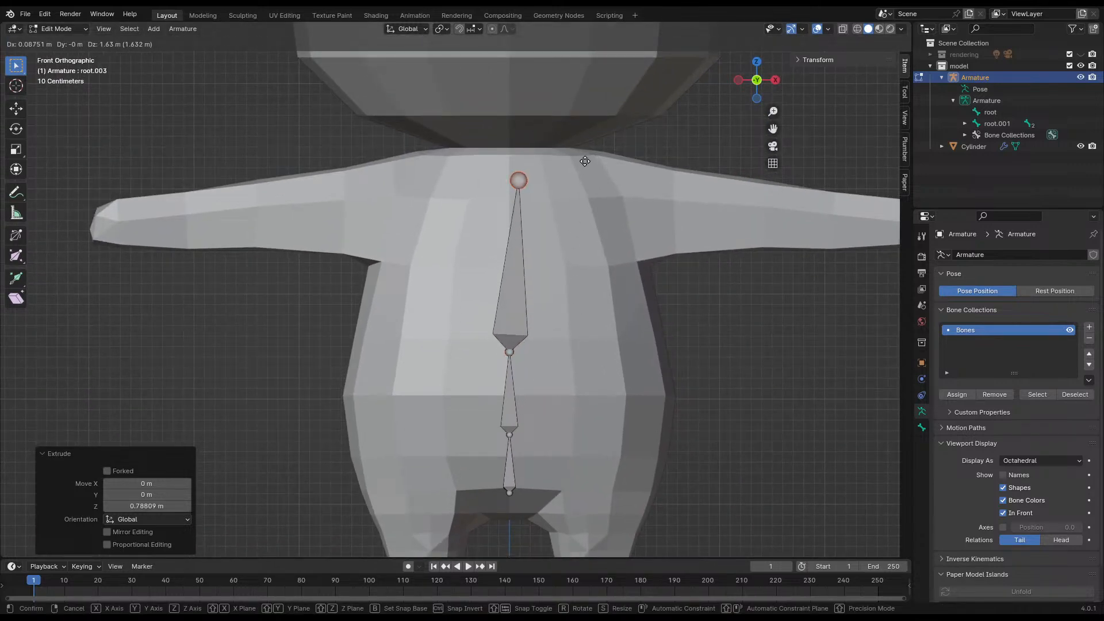
{"action": "key", "text": "z"}
{"action": "left_click", "coordinate": [581, 158]}
{"action": "key", "text": "KP_3"}
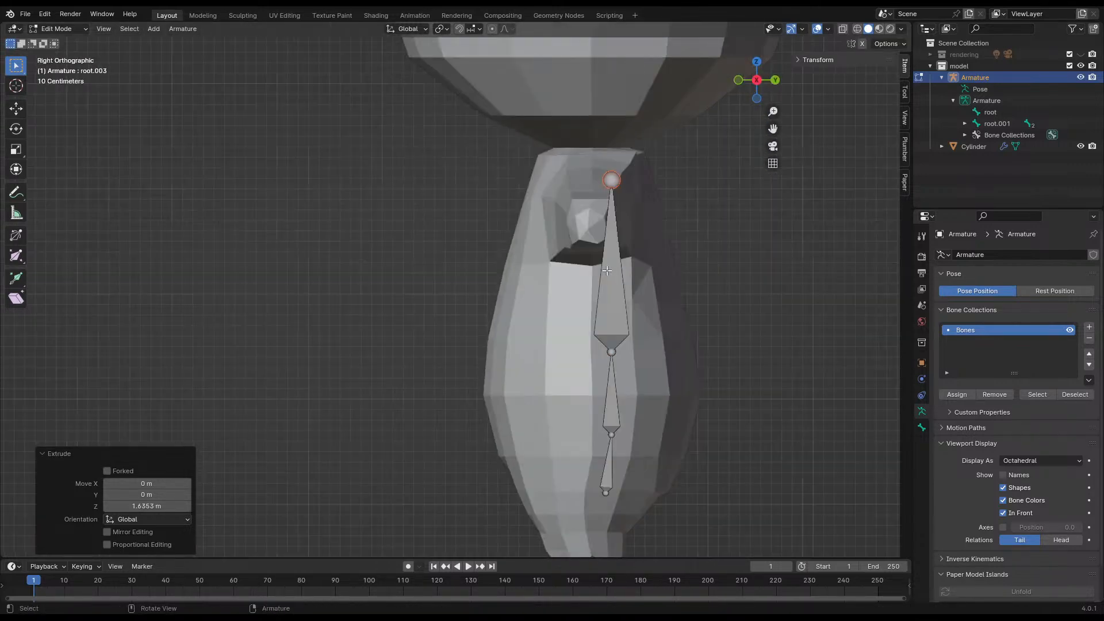
{"action": "left_click", "coordinate": [612, 352]}
{"action": "key", "text": "g"}
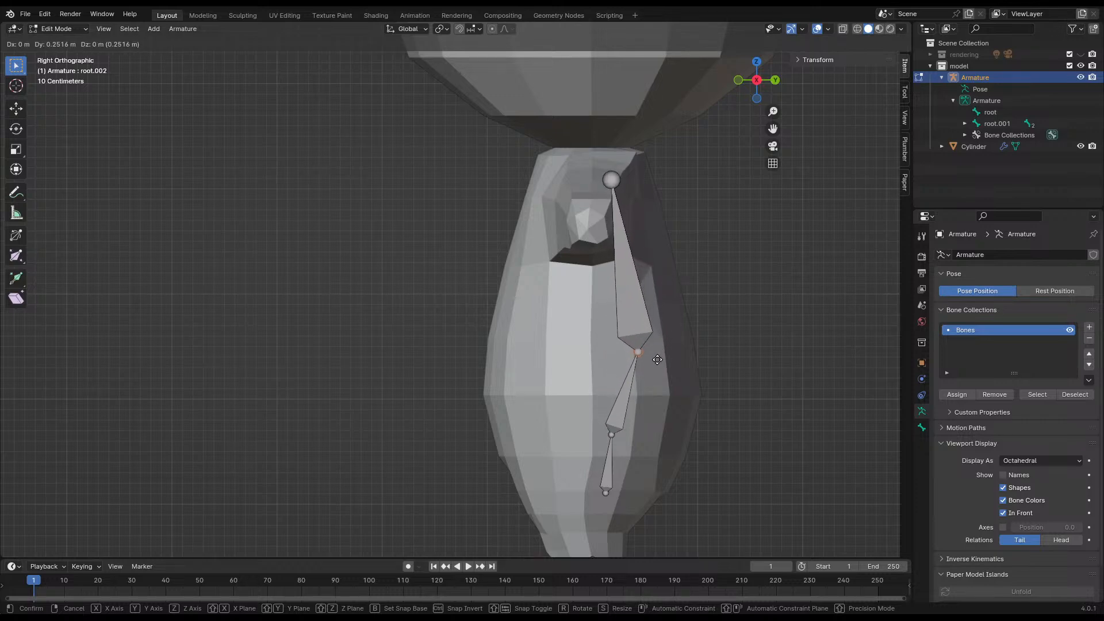
{"action": "key", "text": "Escape"}
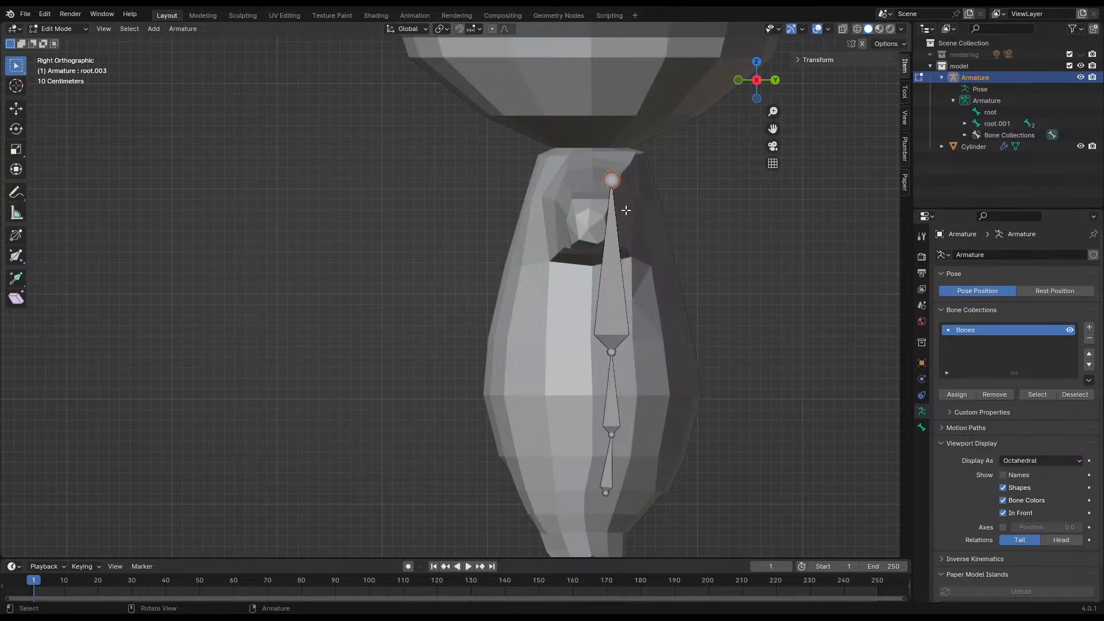
- Lower the top bone's tip and shift it toward the back, and move the joint below it about 0.16 m back and 0.05 m down
{"action": "key", "text": "g"}
{"action": "left_click", "coordinate": [654, 319]}
{"action": "left_click", "coordinate": [612, 363]}
{"action": "left_click", "coordinate": [617, 348]}
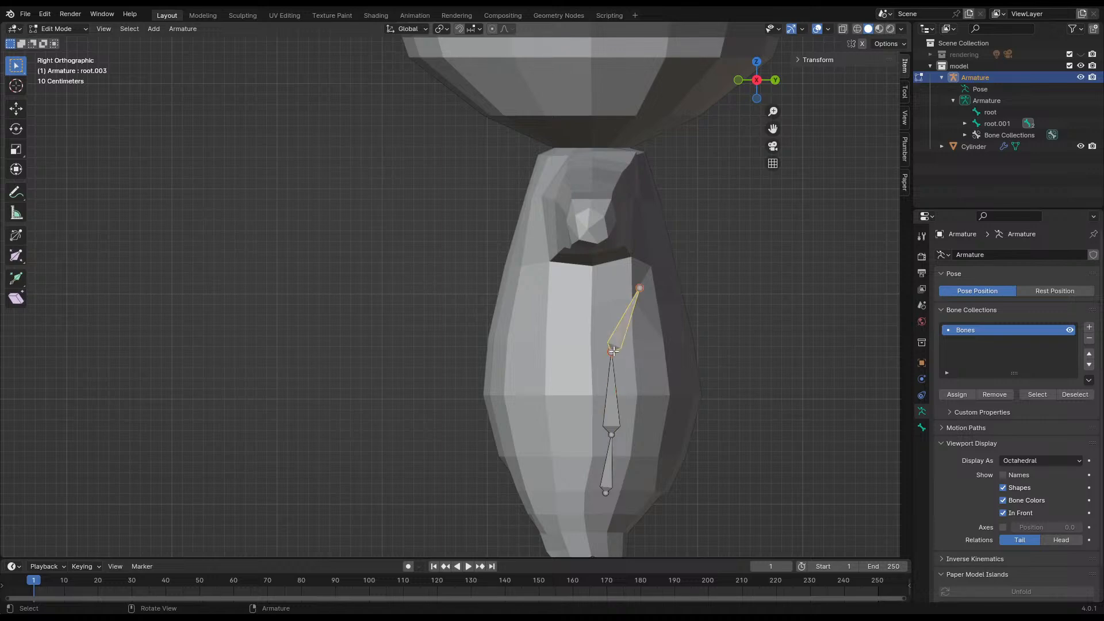
{"action": "left_click", "coordinate": [613, 351]}
{"action": "key", "text": "g"}
{"action": "left_click", "coordinate": [629, 357]}
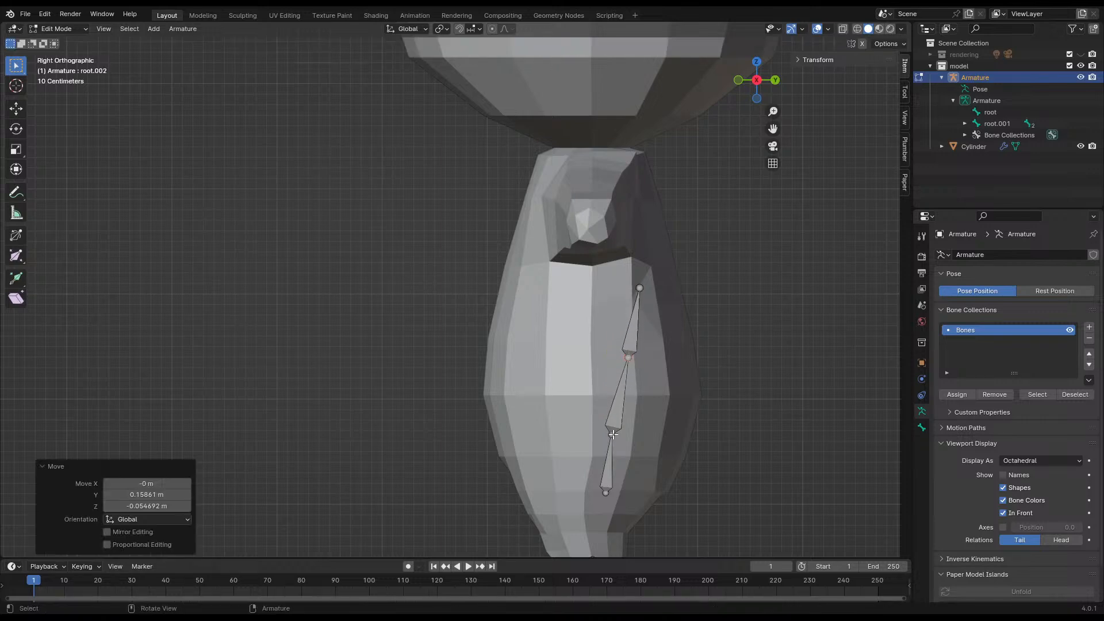
- Shift the lowest connected spine joint slightly toward the back, and move the top tip about 0.13 m forward and 0.16 m up
{"action": "left_click", "coordinate": [613, 434]}
{"action": "key", "text": "g"}
{"action": "left_click", "coordinate": [620, 434]}
{"action": "left_click", "coordinate": [640, 289]}
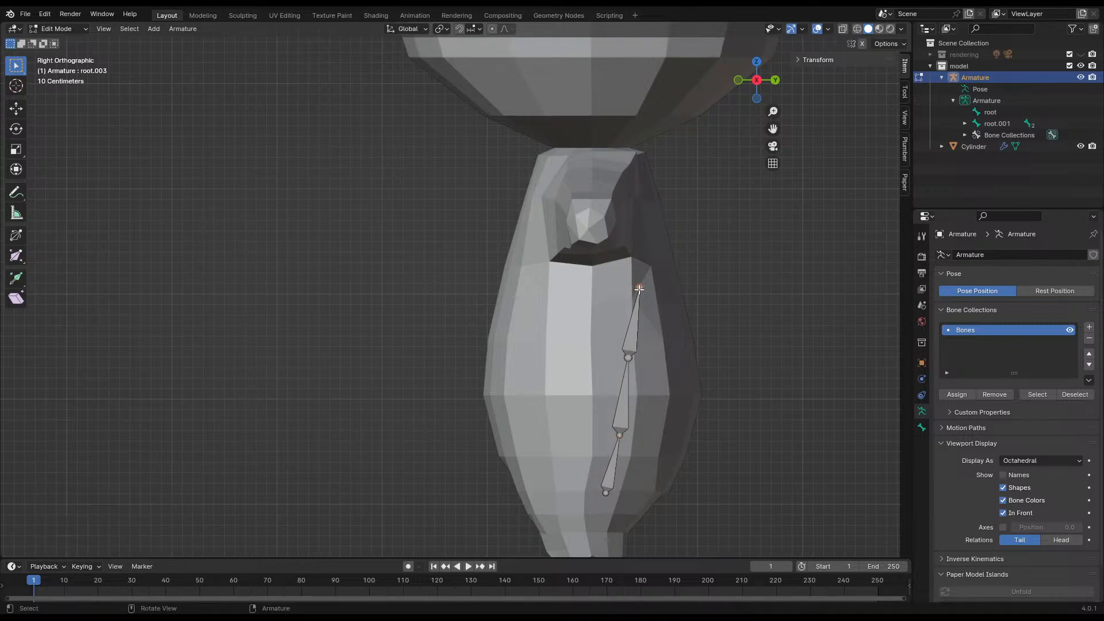
{"action": "key", "text": "g"}
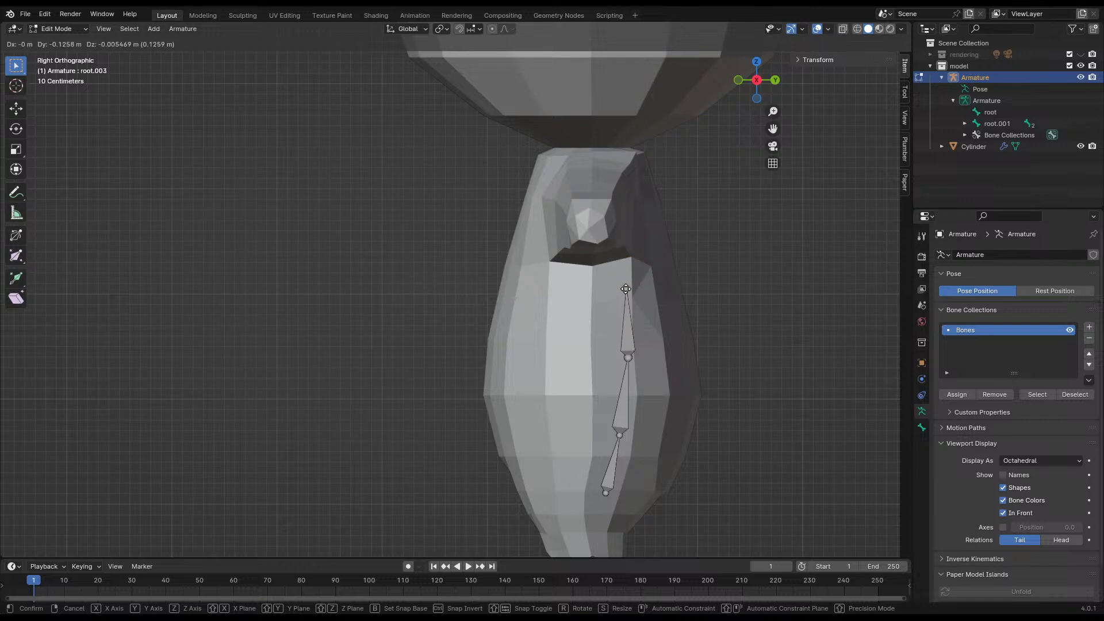
{"action": "left_click", "coordinate": [626, 271]}
- Extrude a chest bone about 1.04 m upward from the top tip to just below the neck
{"action": "key", "text": "e"}
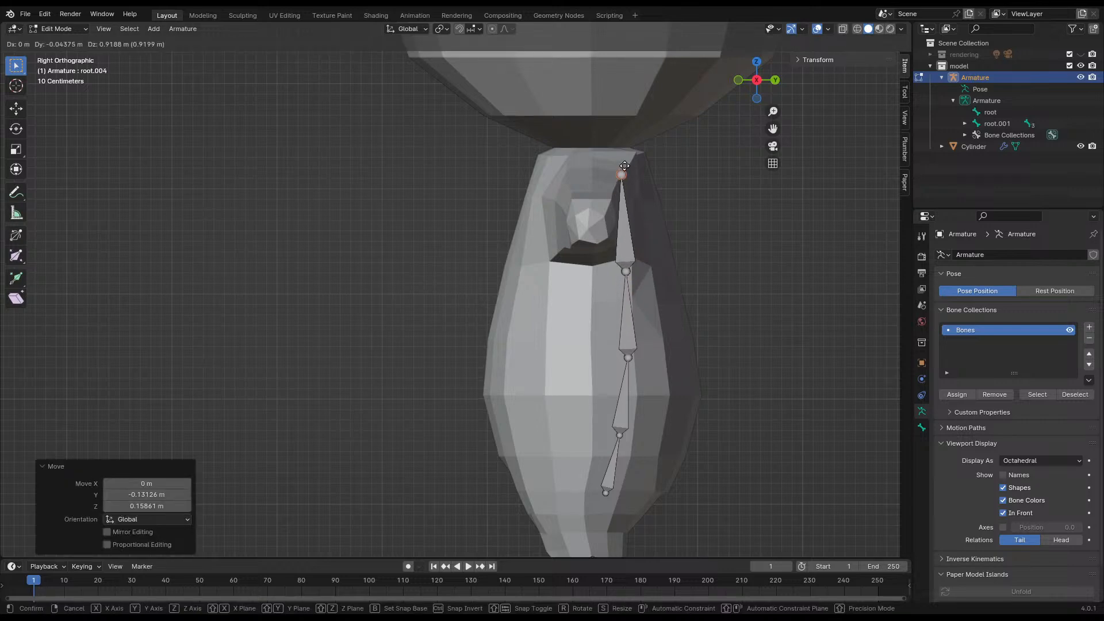
{"action": "left_click", "coordinate": [624, 167]}
{"action": "scroll", "coordinate": [539, 243], "scroll_direction": "down", "scroll_amount": 4}
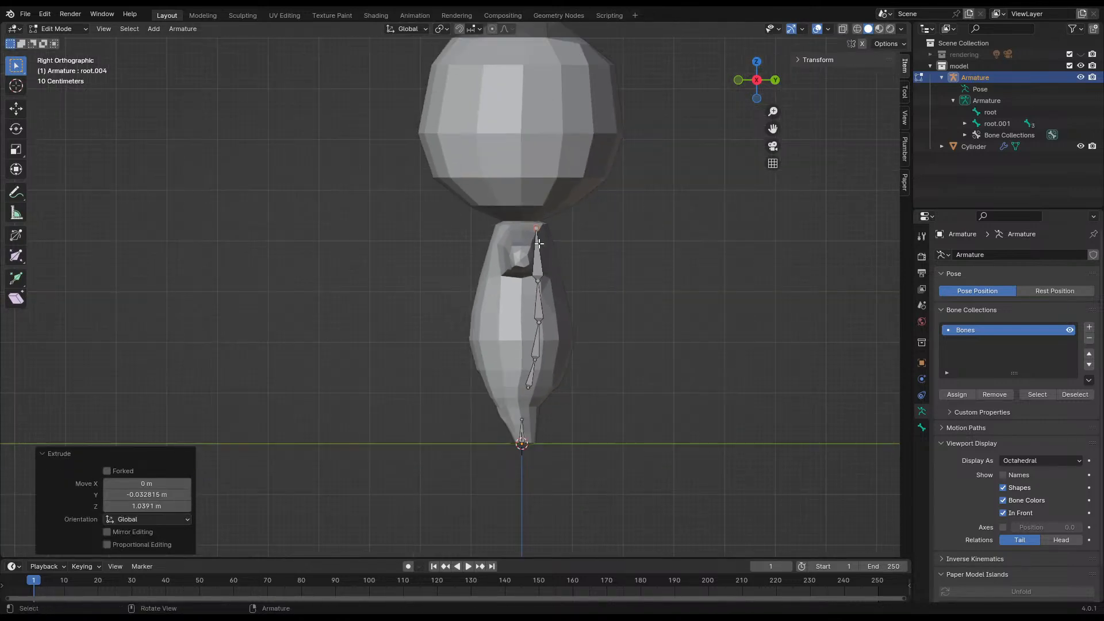
{"action": "key", "text": "KP_1"}
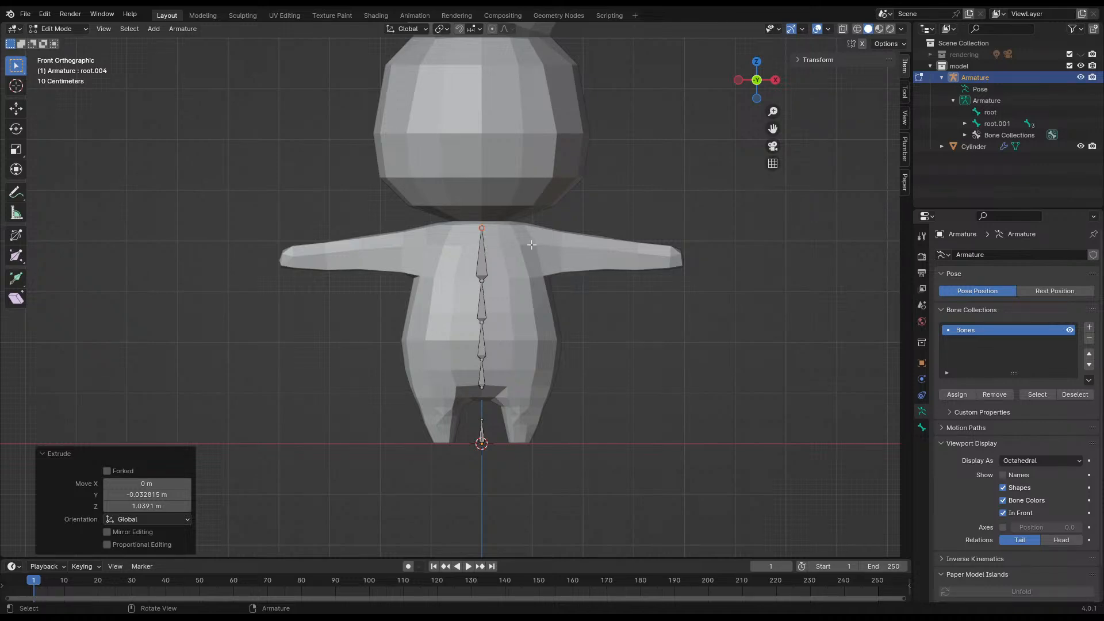
{"action": "key", "text": "KP_3"}
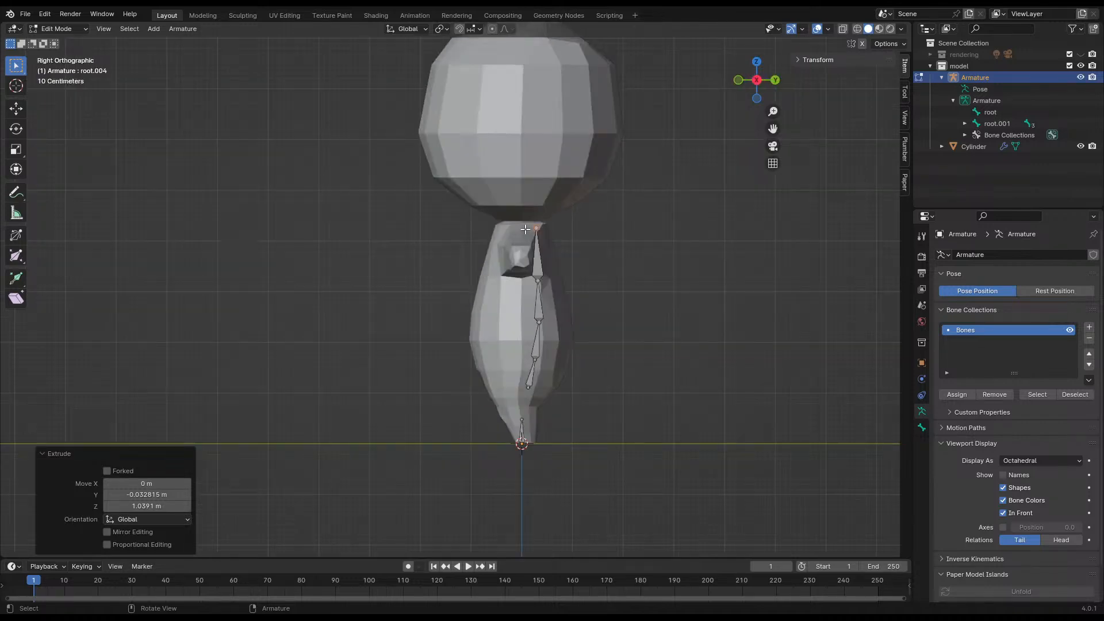
- Move the chest bone's tip about 0.1 m forward and 0.08 m up to the neck, and save the file
{"action": "scroll", "coordinate": [525, 229], "scroll_direction": "up", "scroll_amount": 5}
{"action": "key", "text": "g"}
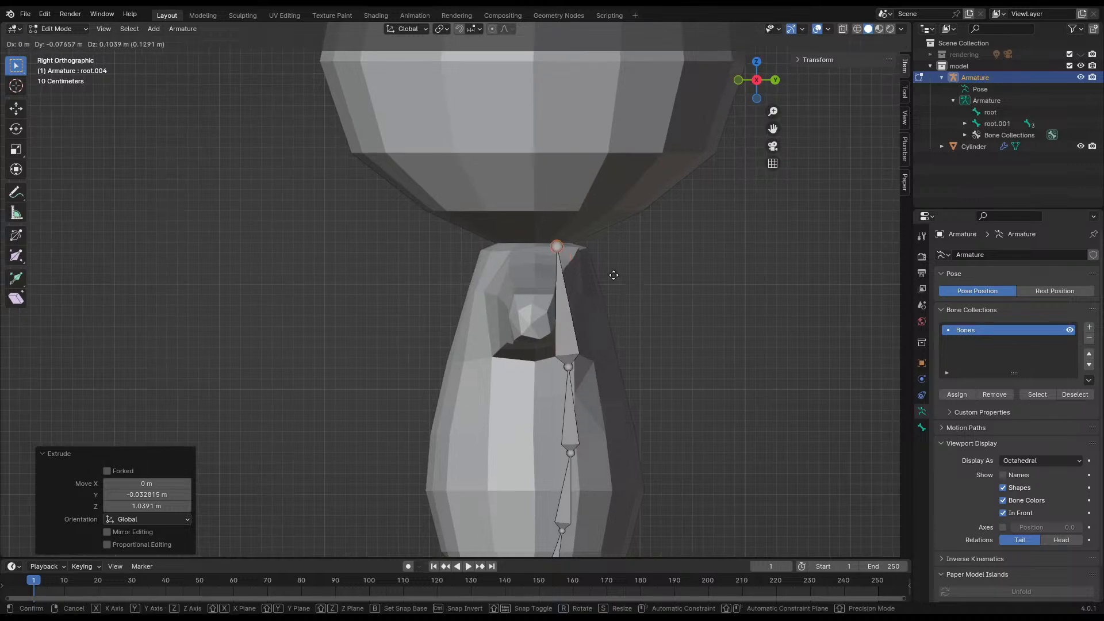
{"action": "left_click", "coordinate": [612, 275]}
{"action": "key", "text": "ctrl+s"}
- Extrude a head bone about 3.59 m upward from the neck to near the top of the head, and save the file
{"action": "scroll", "coordinate": [541, 271], "scroll_direction": "down", "scroll_amount": 3}
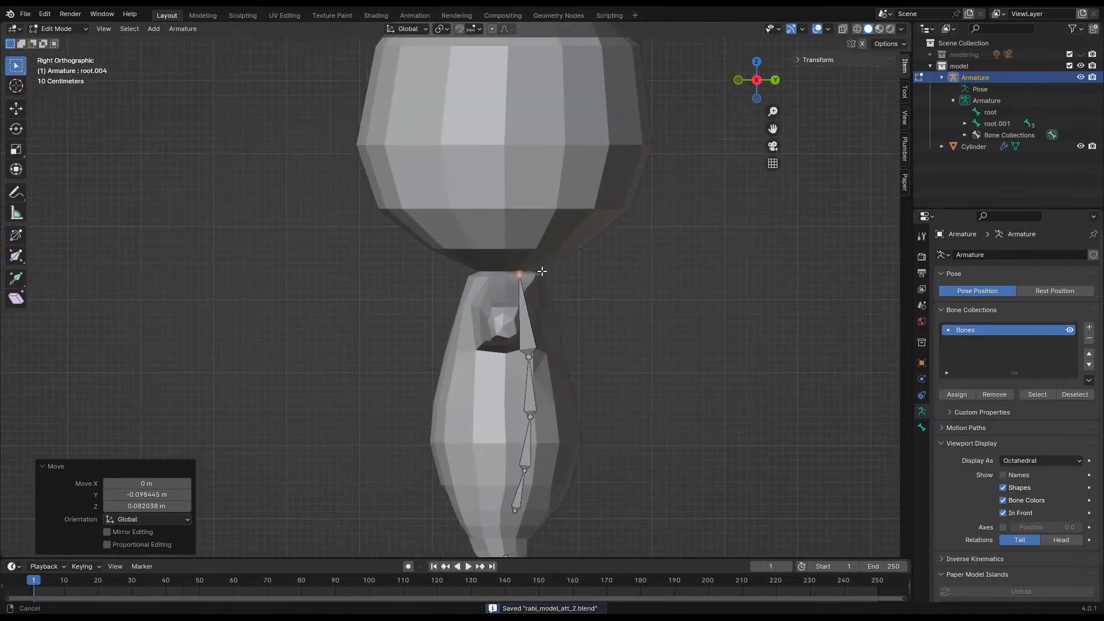
{"action": "middle_click_drag", "start_coordinate": [541, 271], "coordinate": [527, 328], "text": "shift"}
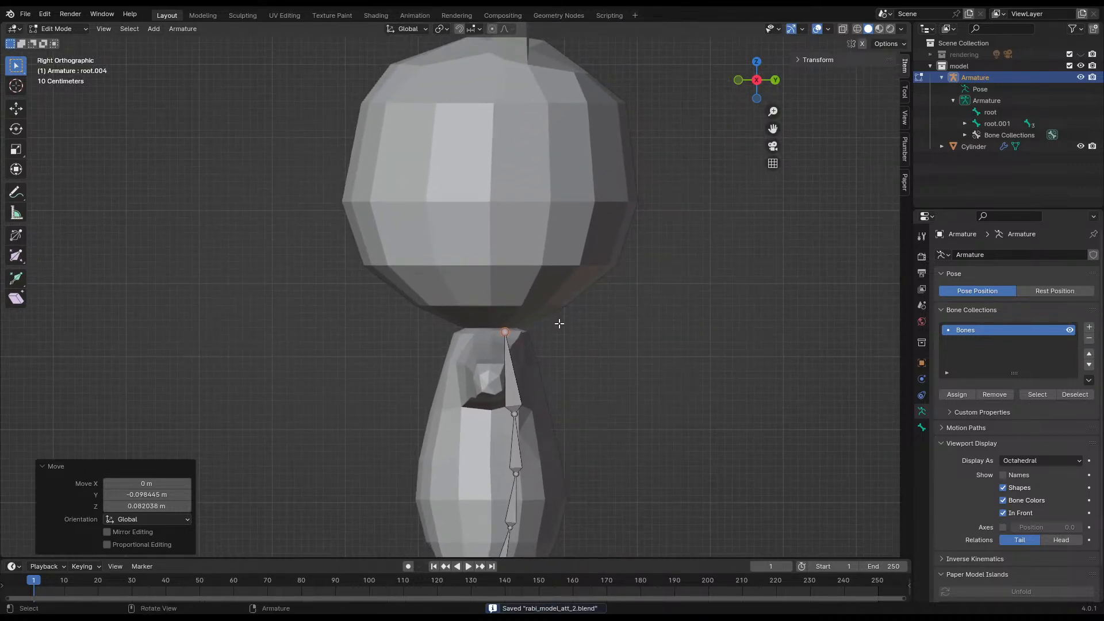
{"action": "key", "text": "e"}
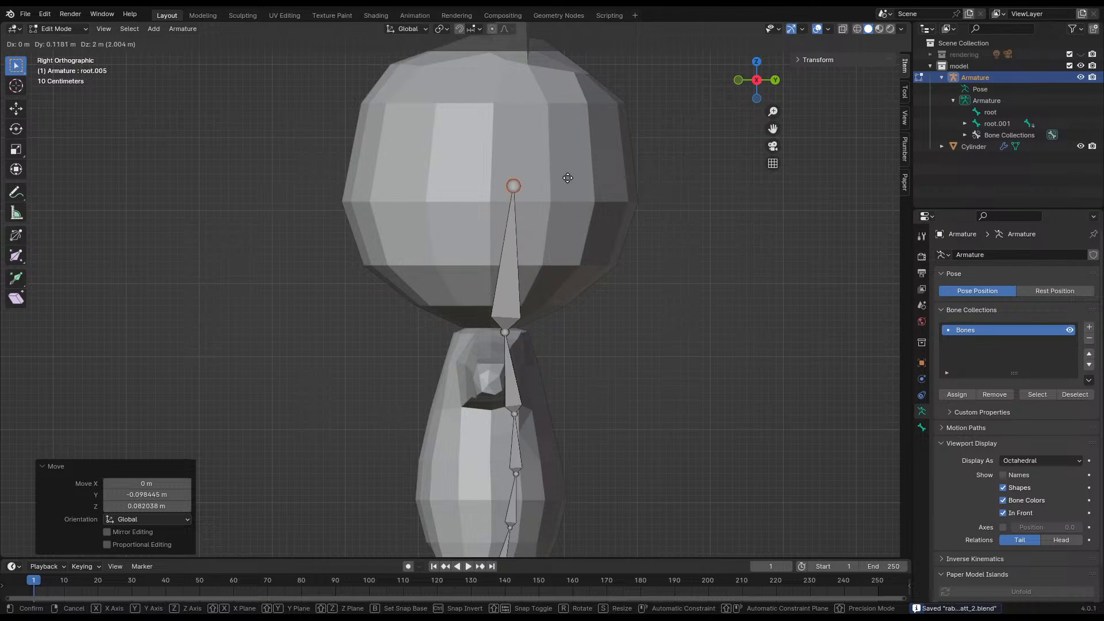
{"action": "left_click", "coordinate": [560, 62]}
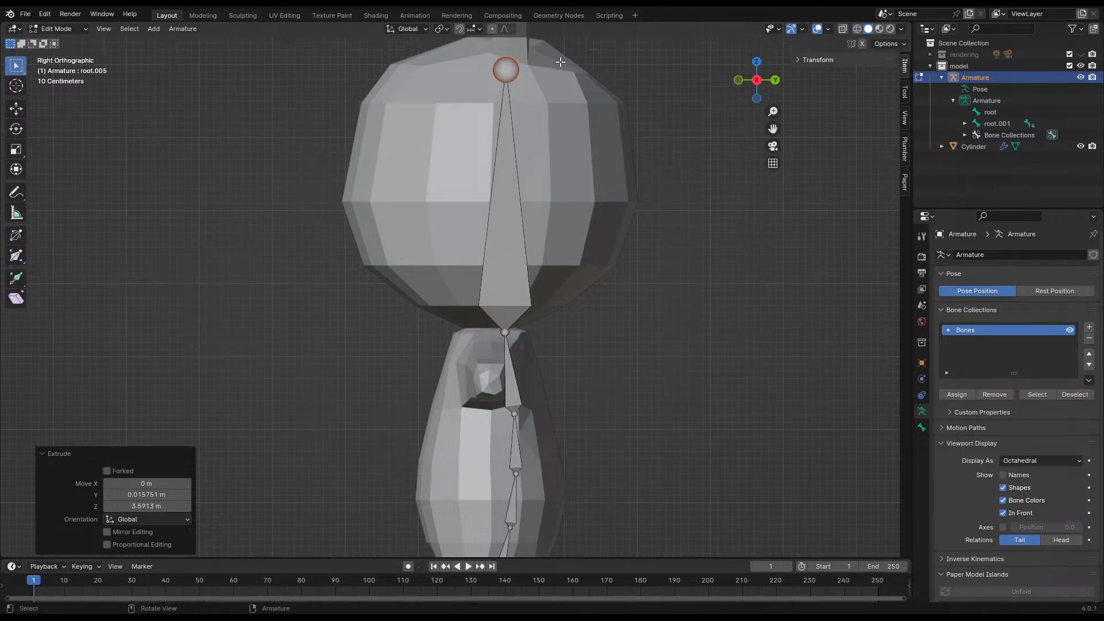
{"action": "scroll", "coordinate": [456, 162], "scroll_direction": "down", "scroll_amount": 4}
{"action": "middle_click_drag", "start_coordinate": [456, 161], "coordinate": [587, 231], "text": "shift"}
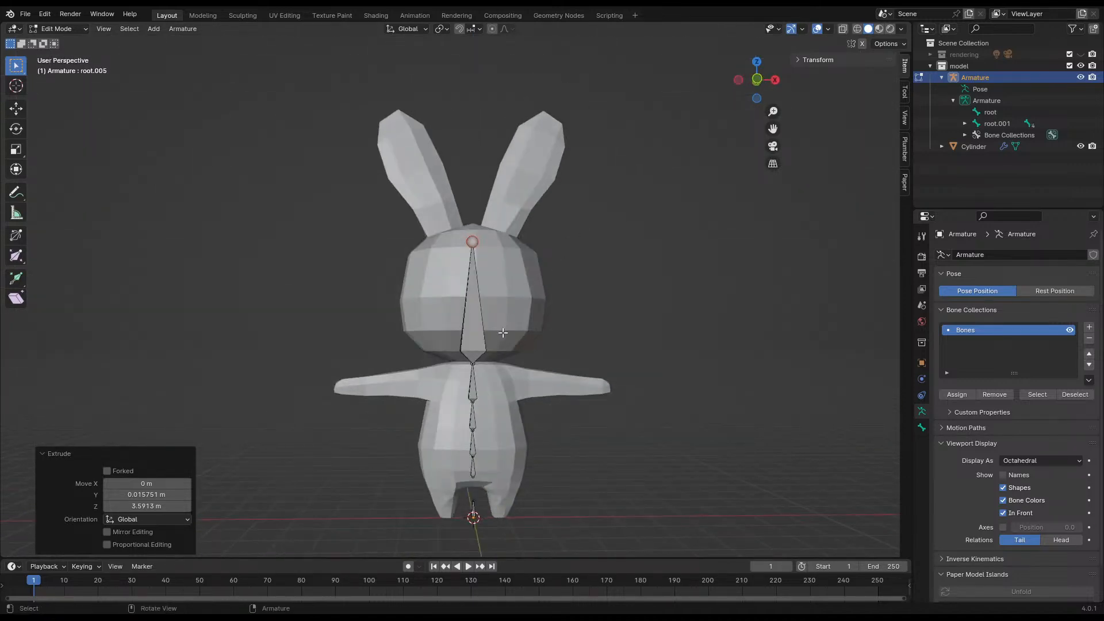
{"action": "middle_click_drag", "start_coordinate": [495, 242], "coordinate": [499, 263]}
{"action": "scroll", "coordinate": [497, 221], "scroll_direction": "up", "scroll_amount": 3}
{"action": "middle_click_drag", "start_coordinate": [497, 220], "coordinate": [484, 269], "text": "shift"}
{"action": "scroll", "coordinate": [484, 269], "scroll_direction": "down", "scroll_amount": 4}
{"action": "key", "text": "ctrl+s"}
- Select the lowest body bone, root.001, and rename it body 1
{"action": "scroll", "coordinate": [484, 269], "scroll_direction": "up", "scroll_amount": 5}
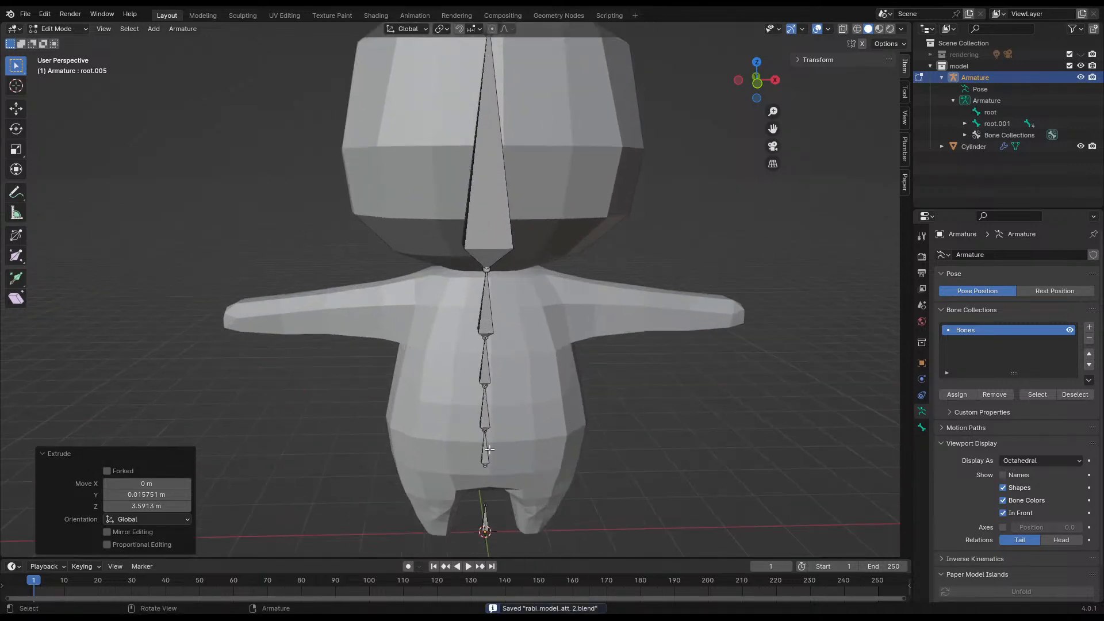
{"action": "key", "text": "Tab"}
{"action": "key", "text": "Tab"}
{"action": "left_click", "coordinate": [485, 452]}
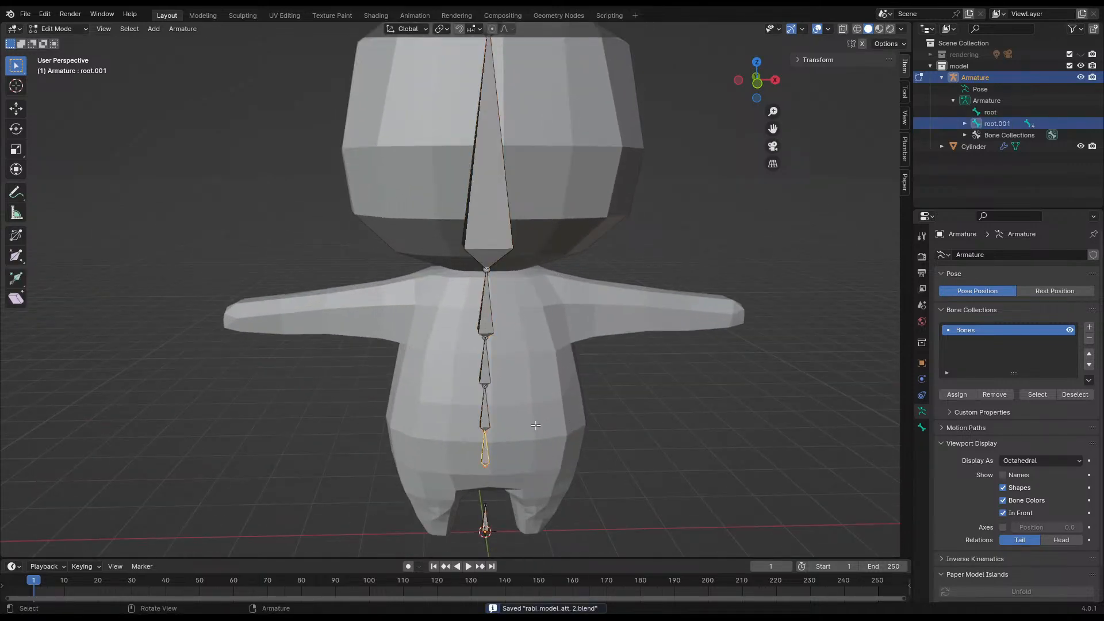
{"action": "double_click", "coordinate": [995, 124]}
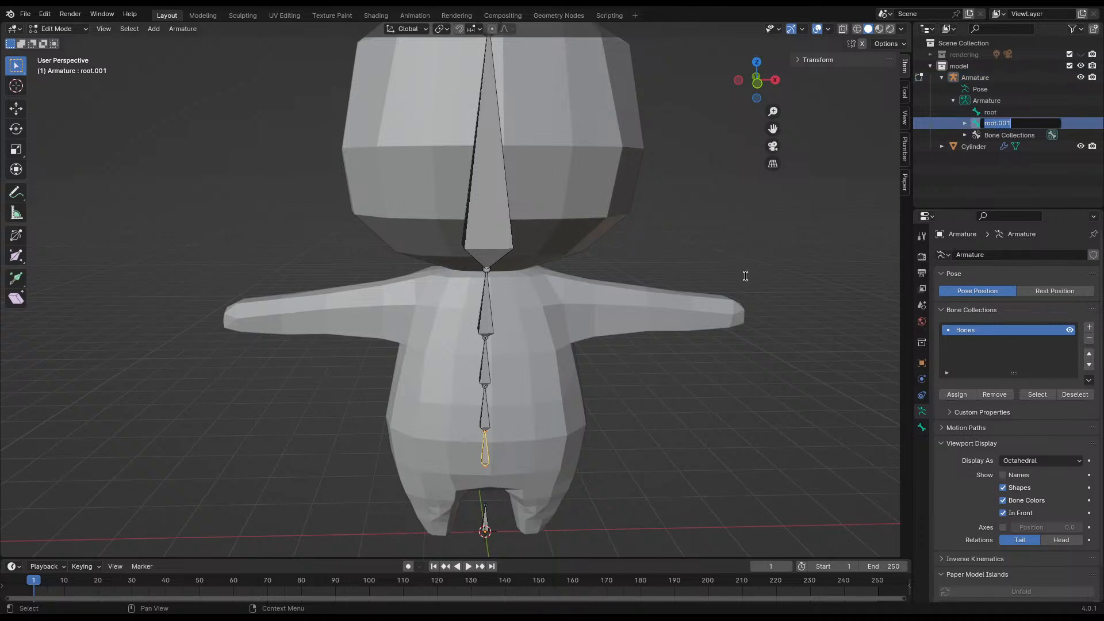
{"action": "type", "text": "body 1"}
{"action": "key", "text": "Return"}
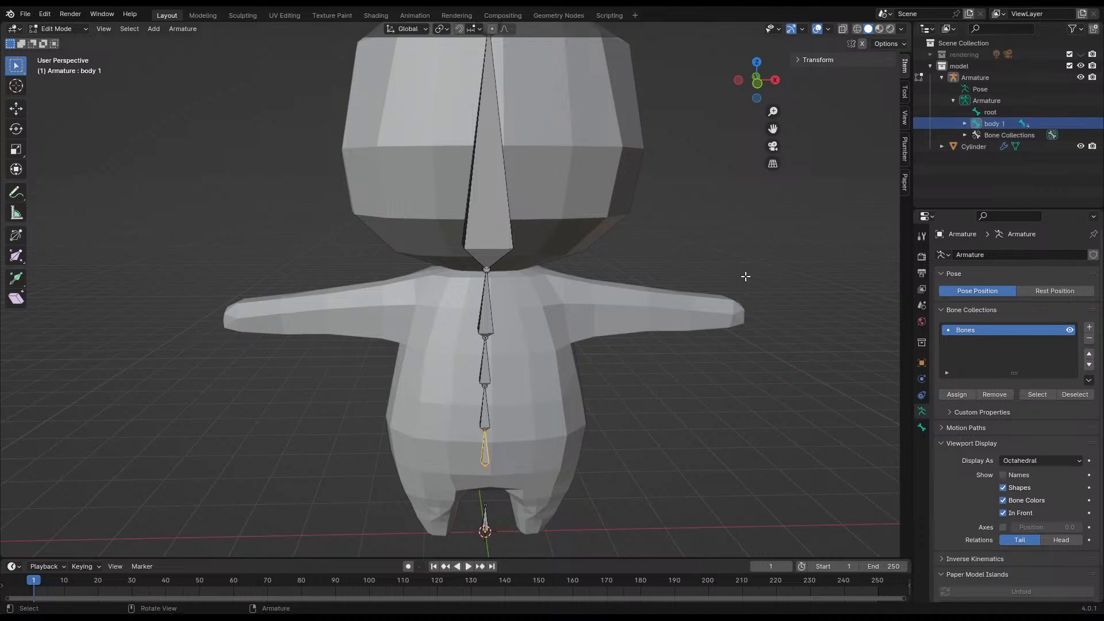
- Select the second body bone and check it against the hierarchy entries root and body 1
{"action": "left_click", "coordinate": [477, 416]}
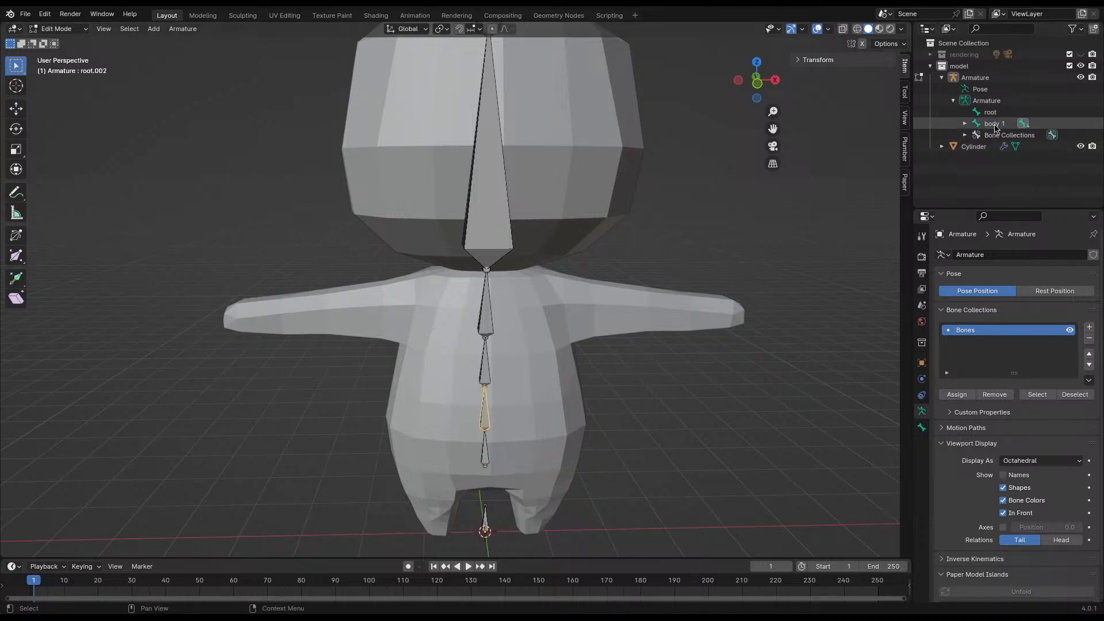
{"action": "double_click", "coordinate": [995, 124]}
{"action": "left_click", "coordinate": [480, 414]}
{"action": "left_click", "coordinate": [486, 413]}
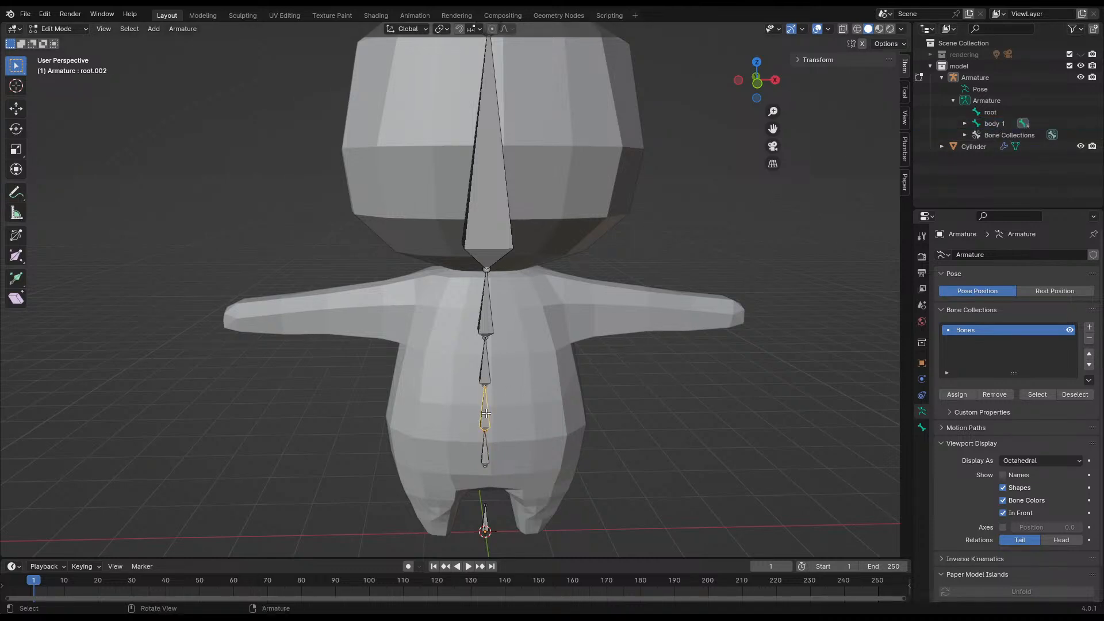
{"action": "left_click", "coordinate": [1000, 124]}
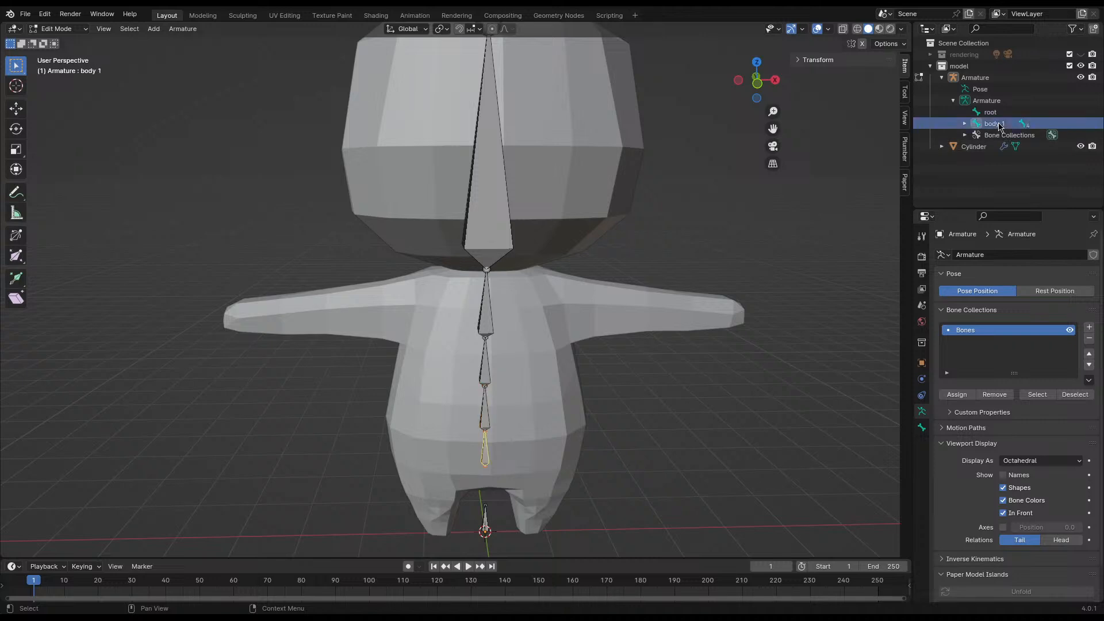
{"action": "left_click", "coordinate": [990, 113]}
{"action": "left_click", "coordinate": [992, 123]}
- Rename the bone body 1 as skeleton and save the file
{"action": "double_click", "coordinate": [990, 122]}
{"action": "type", "text": "skeleton"}
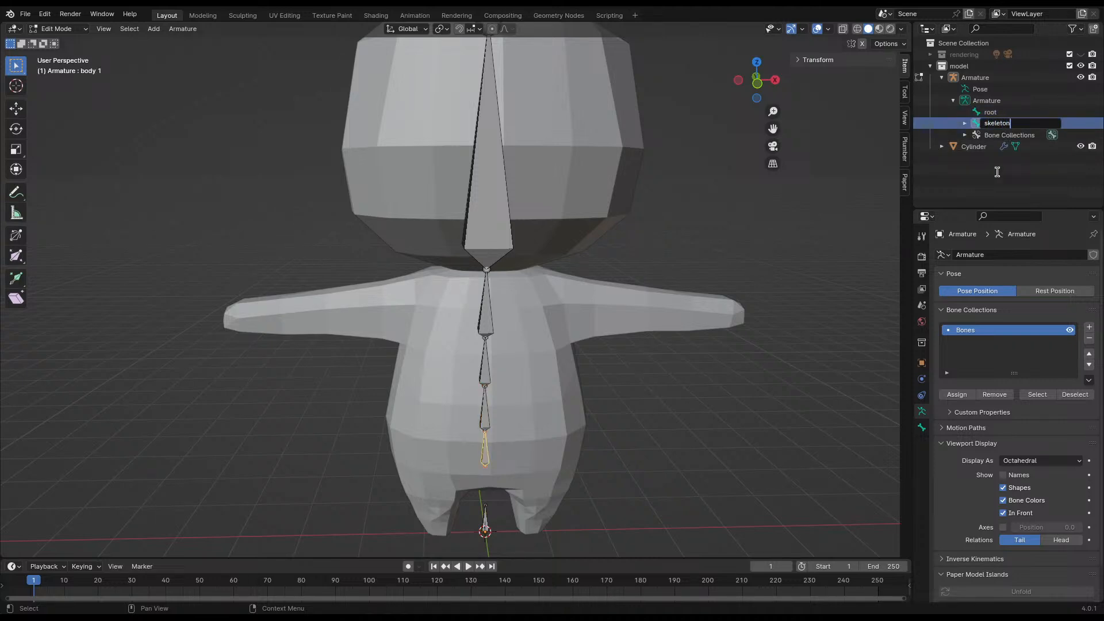
{"action": "key", "text": "Return"}
{"action": "key", "text": "ctrl+s"}
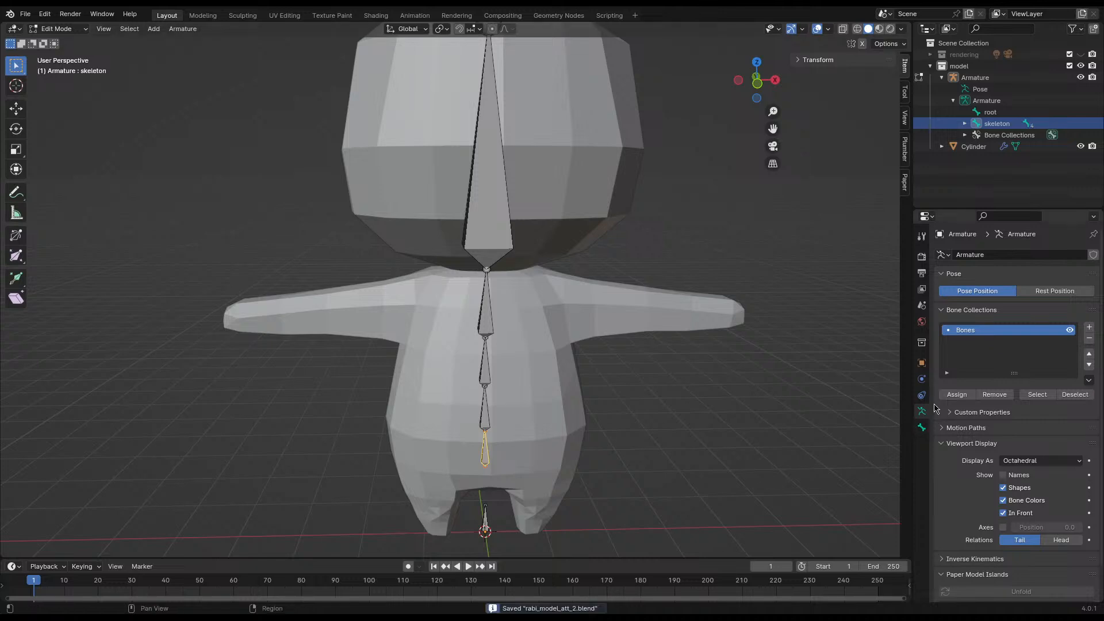
- Rename the lowest body bone from skeleton to body 1 and the bone above it to body 2
{"action": "left_click", "coordinate": [921, 427]}
{"action": "left_click", "coordinate": [992, 255]}
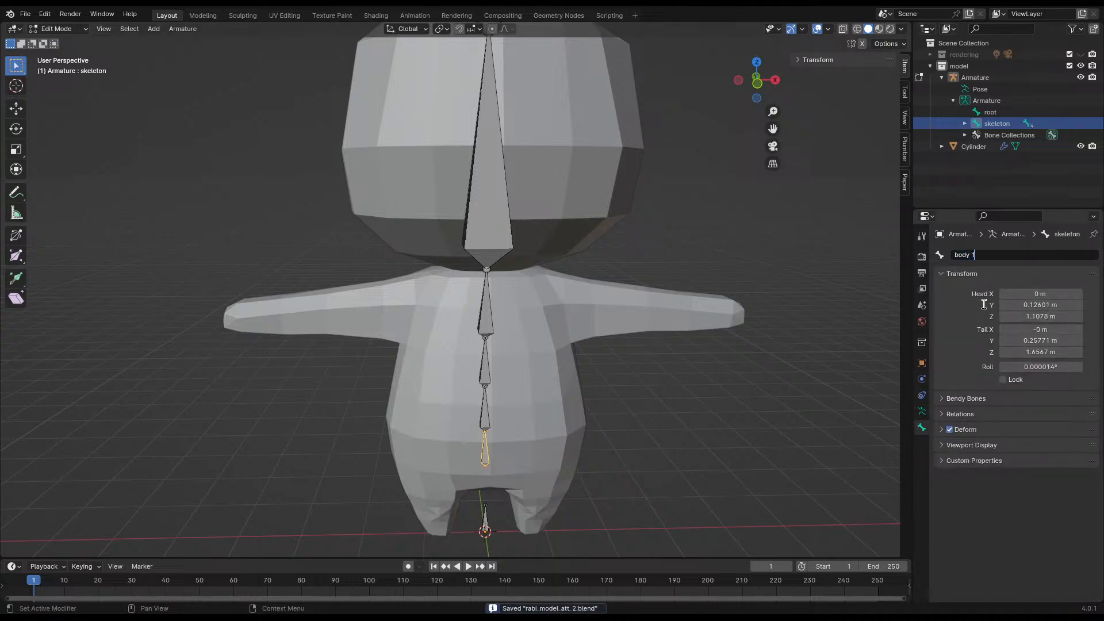
{"action": "key", "text": "Return"}
{"action": "key", "text": "bracketright"}
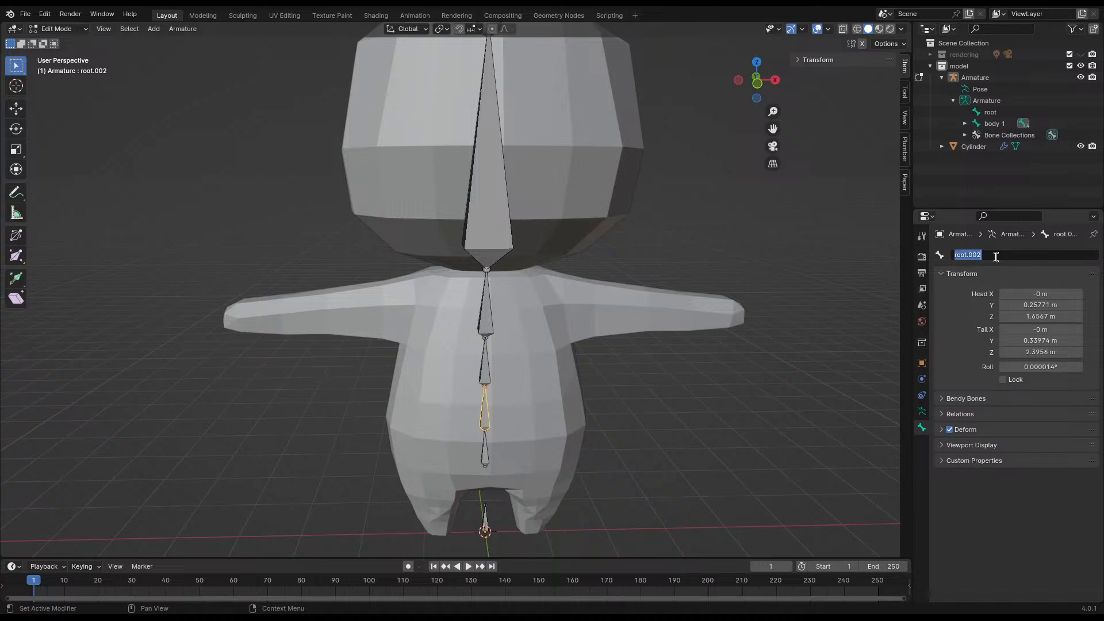
{"action": "left_click", "coordinate": [996, 256]}
{"action": "type", "text": "body 2"}
{"action": "key", "text": "Return"}
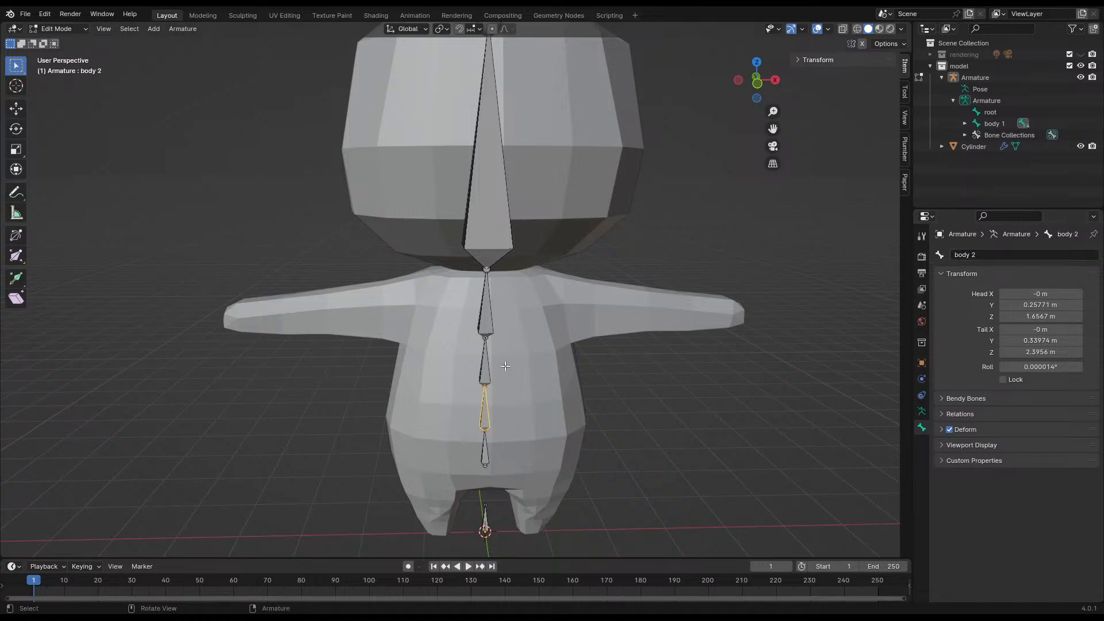
- Rename the next two bones up the spine as body 3 and body 4
{"action": "key", "text": "bracketright"}
{"action": "left_click", "coordinate": [984, 255]}
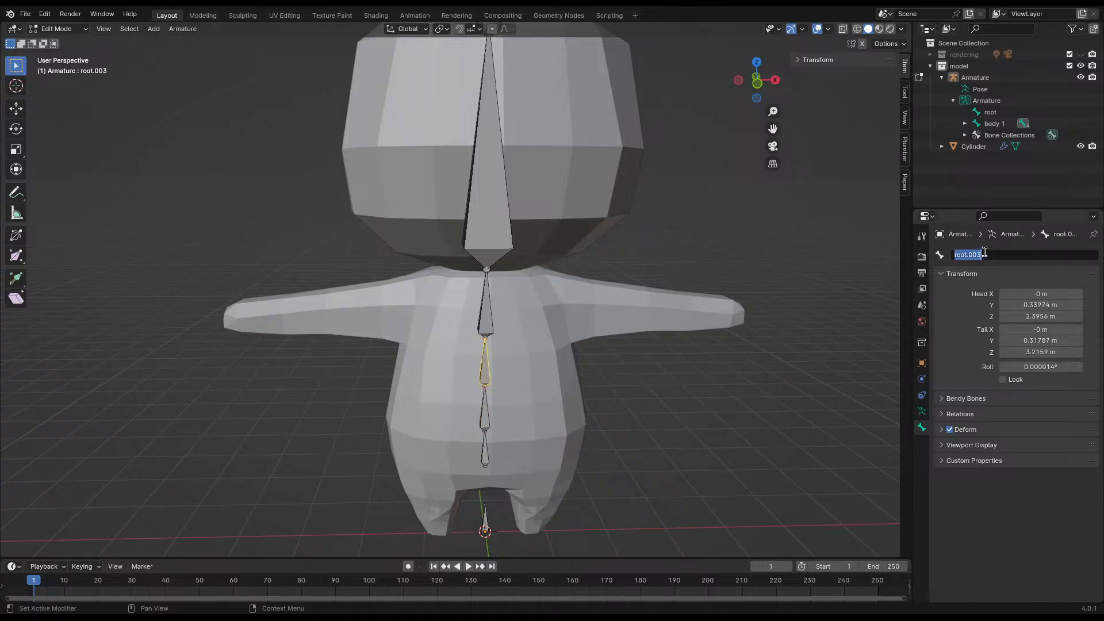
{"action": "type", "text": "body 3"}
{"action": "key", "text": "Return"}
{"action": "key", "text": "bracketright"}
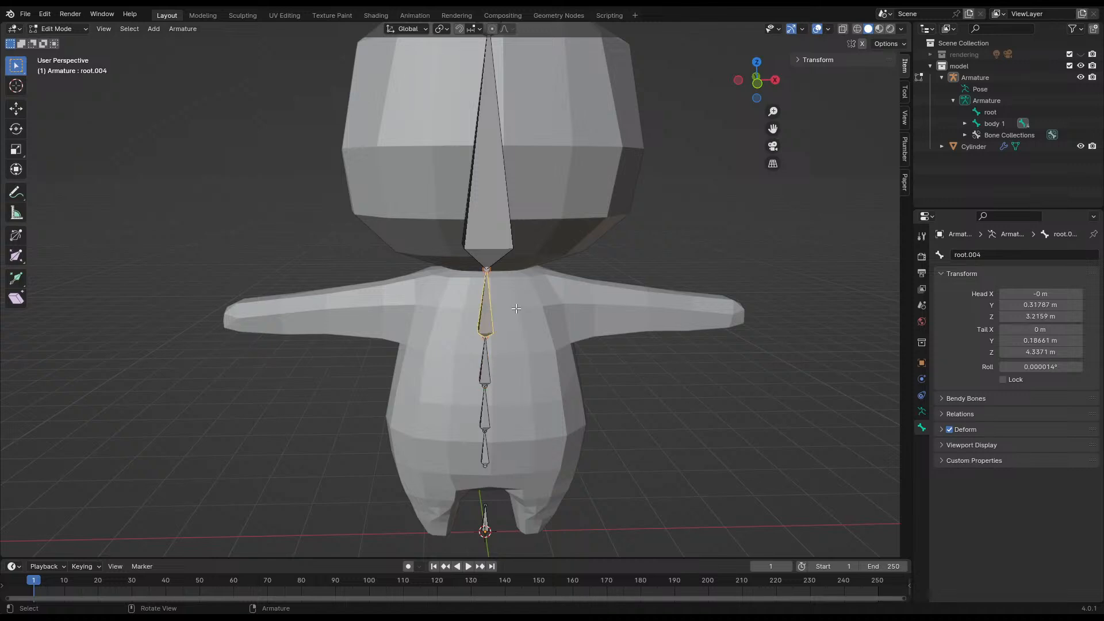
{"action": "left_click", "coordinate": [987, 253]}
{"action": "type", "text": "body 4"}
{"action": "key", "text": "Return"}
- Save the file, rename the large bone inside the head as head, and deselect it
{"action": "key", "text": "bracketright"}
{"action": "key", "text": "ctrl+s"}
{"action": "middle_click_drag", "start_coordinate": [637, 280], "coordinate": [551, 277]}
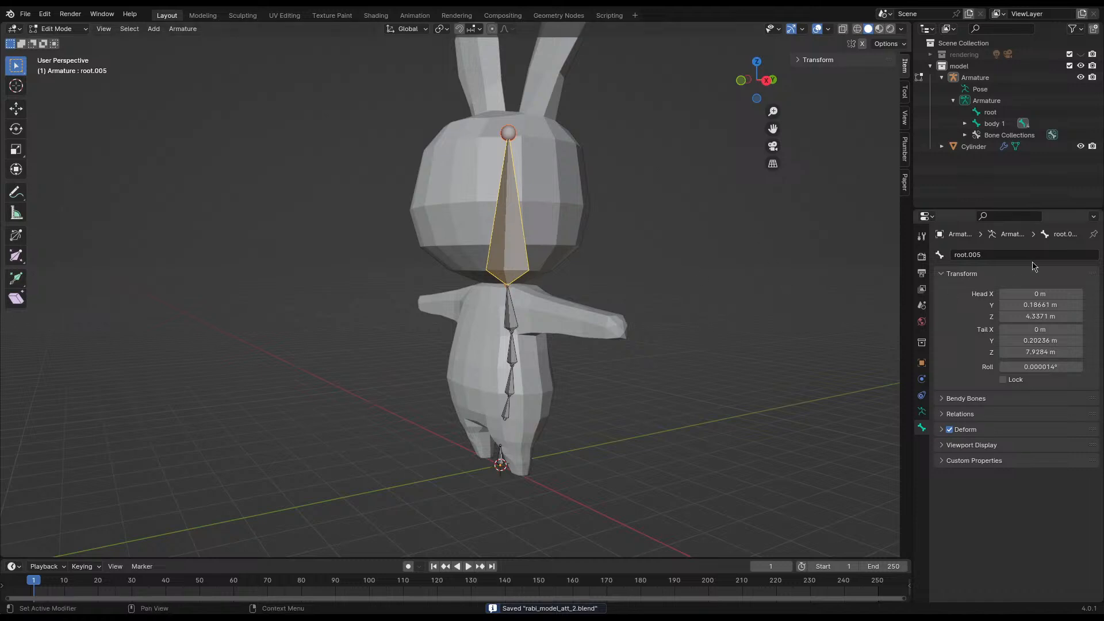
{"action": "left_click", "coordinate": [1010, 250]}
{"action": "type", "text": "head"}
{"action": "key", "text": "Return"}
{"action": "left_click", "coordinate": [656, 271]}
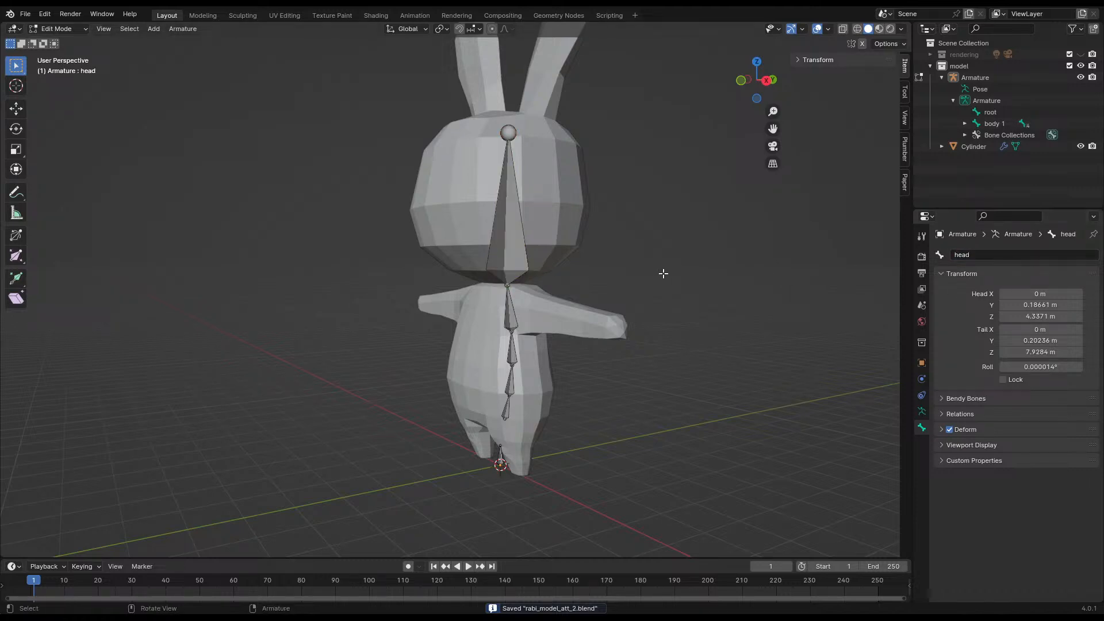
- Extrude a shoulder bone about 0.89 m from the neck joint toward the character's left arm in the front view
{"action": "middle_click_drag", "start_coordinate": [657, 272], "coordinate": [537, 281]}
{"action": "scroll", "coordinate": [495, 318], "scroll_direction": "up", "scroll_amount": 2}
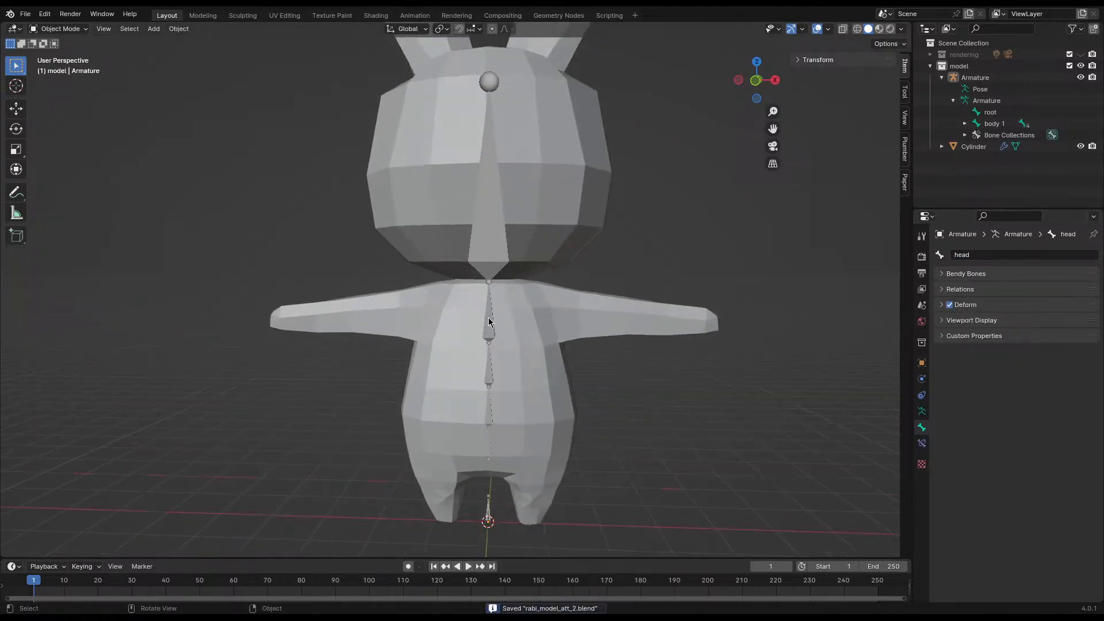
{"action": "scroll", "coordinate": [474, 296], "scroll_direction": "up", "scroll_amount": 3}
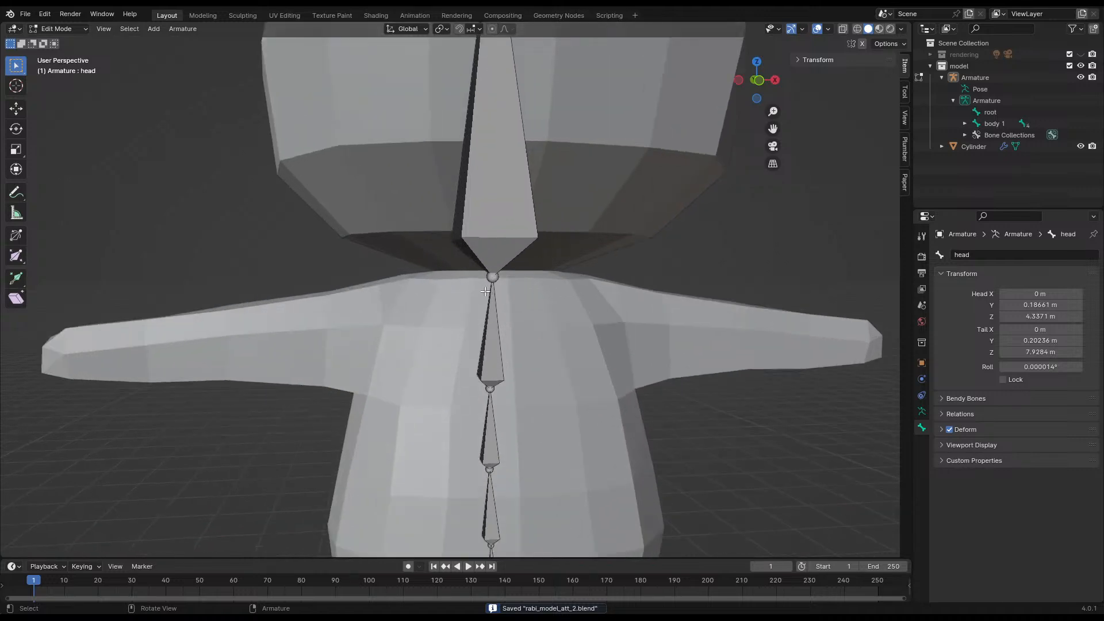
{"action": "left_click", "coordinate": [492, 276]}
{"action": "middle_click_drag", "start_coordinate": [564, 312], "coordinate": [472, 269]}
{"action": "key", "text": "KP_1"}
{"action": "key", "text": "e"}
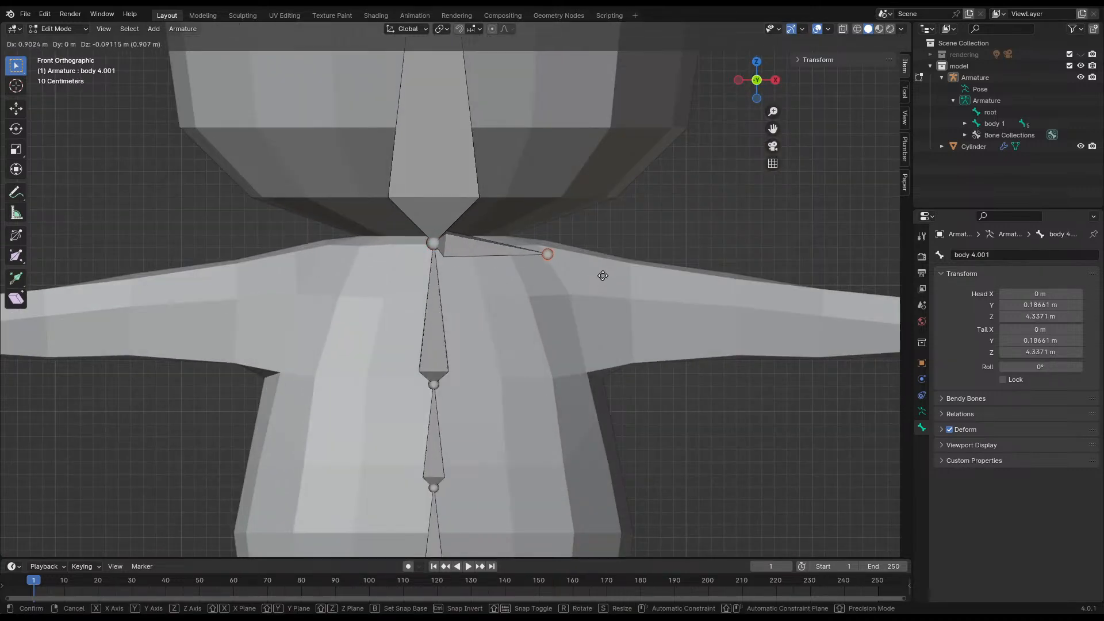
{"action": "left_click", "coordinate": [601, 275]}
- Move the shoulder bone's tip about 0.07 m outward and 0.08 m forward in the top view, and select the bone
{"action": "key", "text": "KP_7"}
{"action": "key", "text": "g"}
{"action": "left_click", "coordinate": [624, 254]}
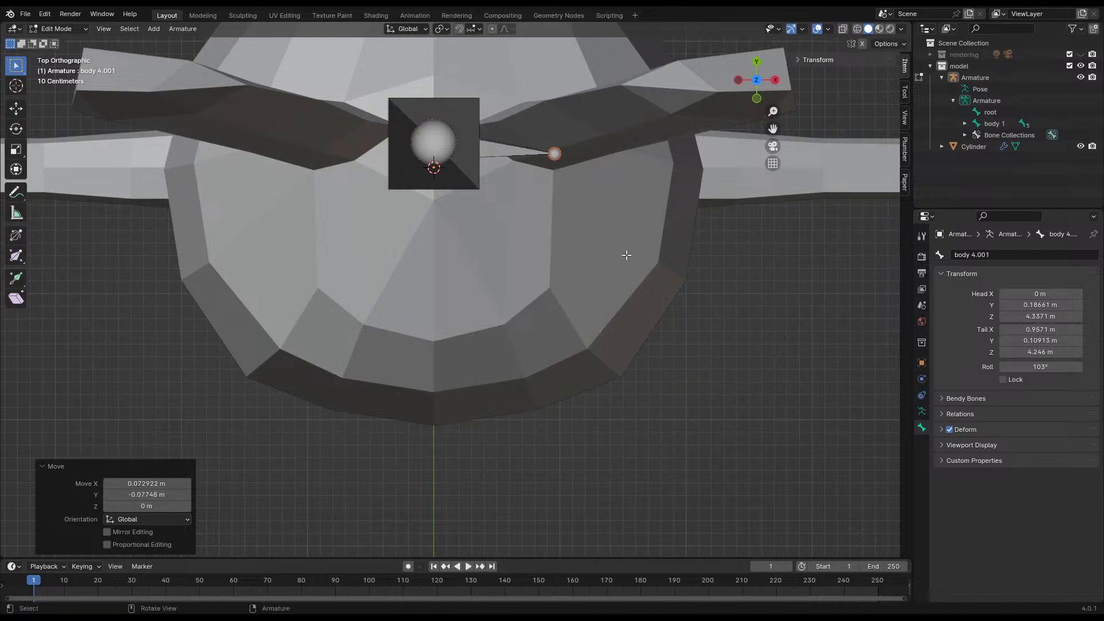
{"action": "middle_click_drag", "start_coordinate": [624, 254], "coordinate": [607, 221]}
{"action": "left_click", "coordinate": [580, 238]}
{"action": "middle_click_drag", "start_coordinate": [521, 272], "coordinate": [555, 270]}
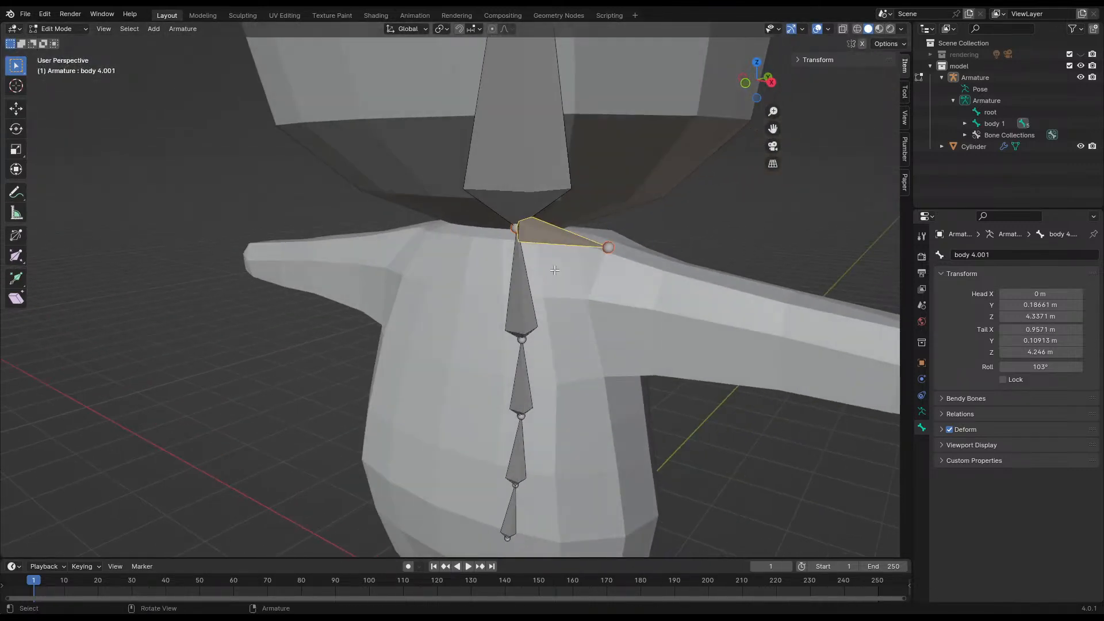
- Rename the new shoulder bone as shoulder L
{"action": "key", "text": "KP_1"}
{"action": "left_click", "coordinate": [1009, 255]}
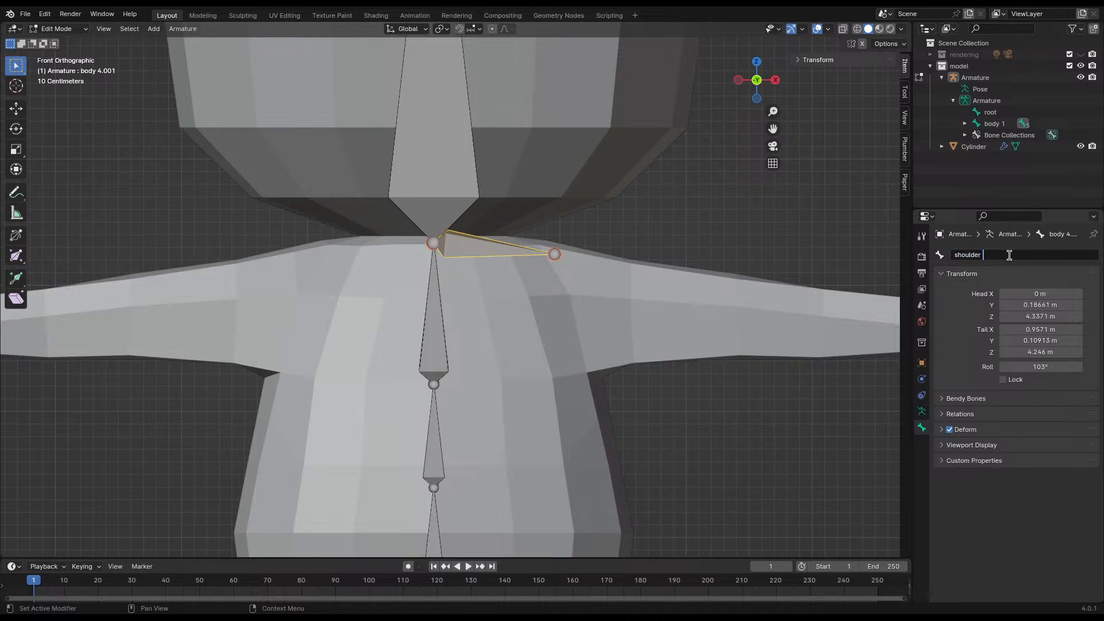
{"action": "type", "text": "shoulder L"}
{"action": "key", "text": "Return"}
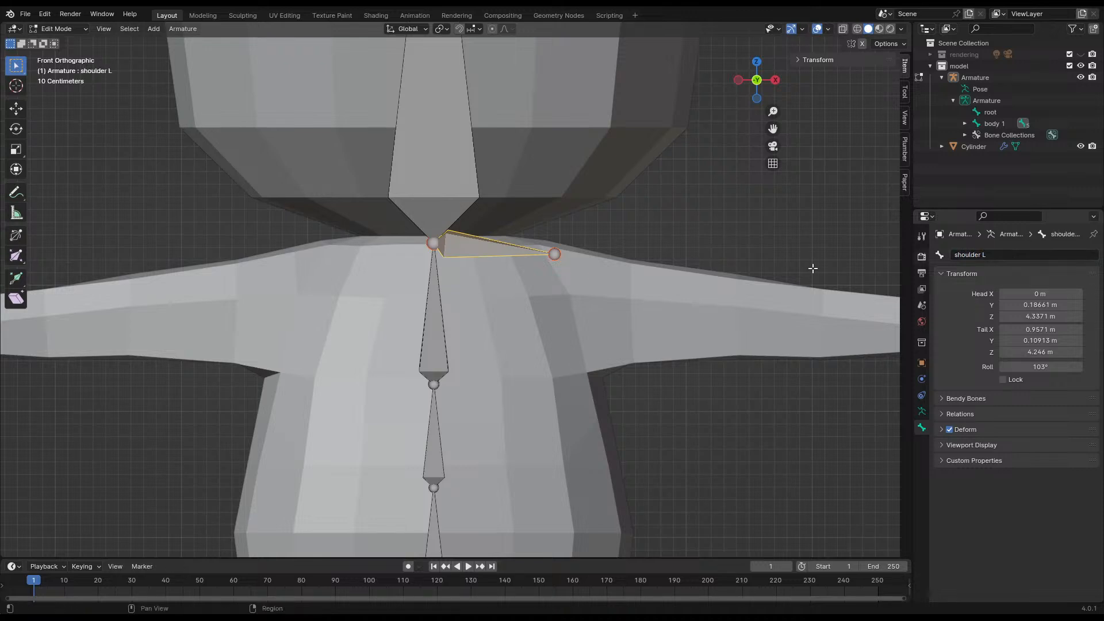
- Rename the shoulder bone as L shoulder
{"action": "left_click", "coordinate": [995, 255]}
{"action": "type", "text": "L shoulder"}
{"action": "key", "text": "Return"}
- Lower the tip of the L shoulder bone about 0.26 m along the Z axis and save the file
{"action": "scroll", "coordinate": [451, 245], "scroll_direction": "down", "scroll_amount": 2}
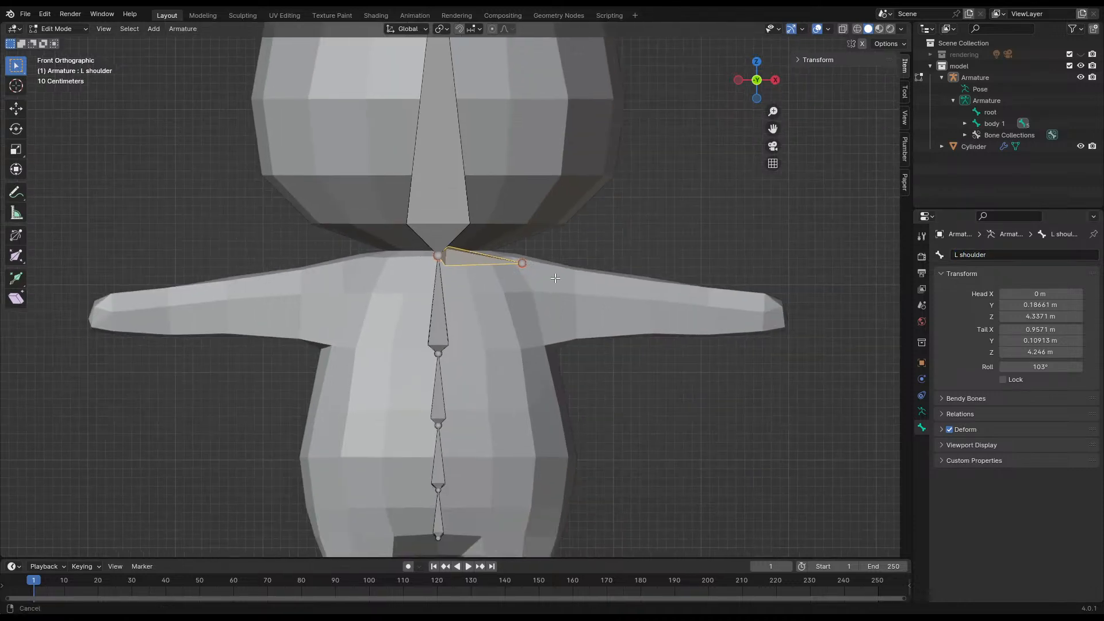
{"action": "left_click", "coordinate": [511, 239]}
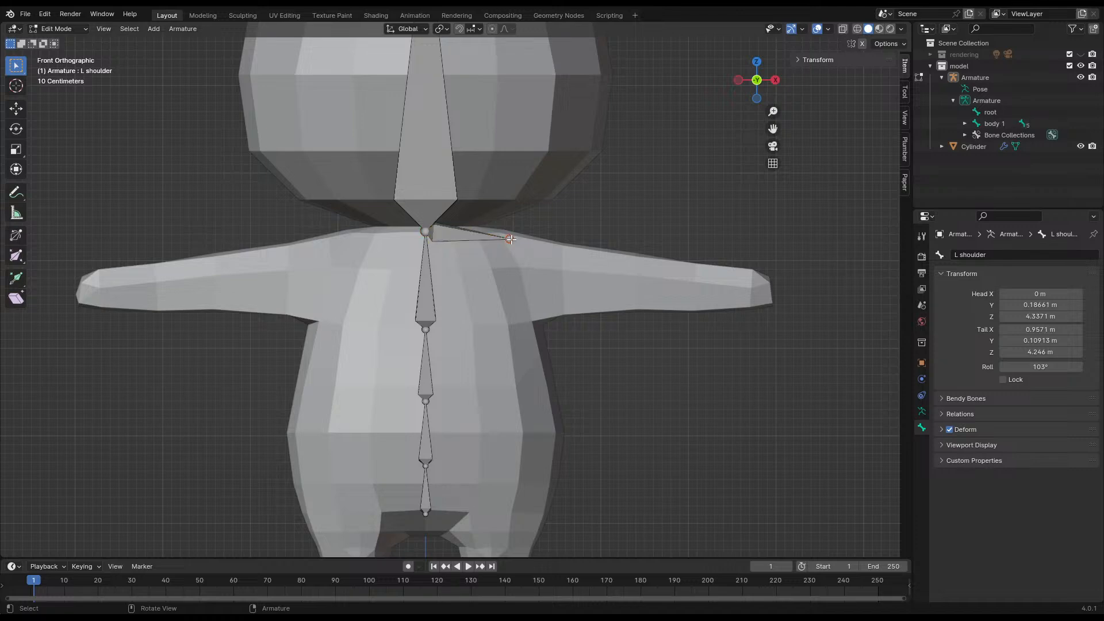
{"action": "key", "text": "g"}
{"action": "key", "text": "z"}
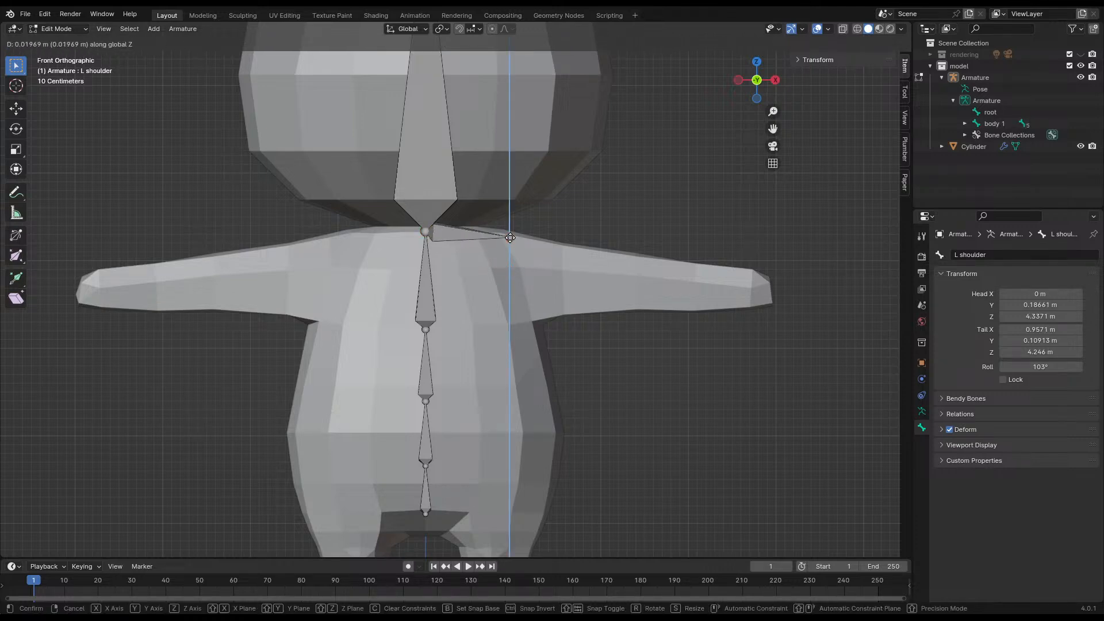
{"action": "left_click", "coordinate": [510, 260]}
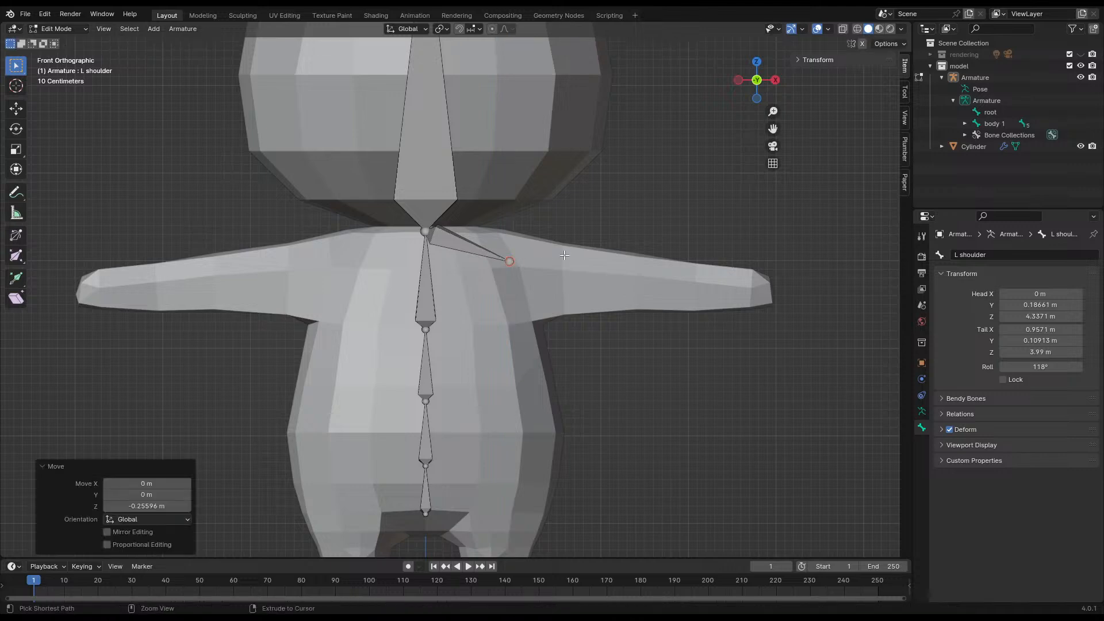
{"action": "key", "text": "ctrl+s"}
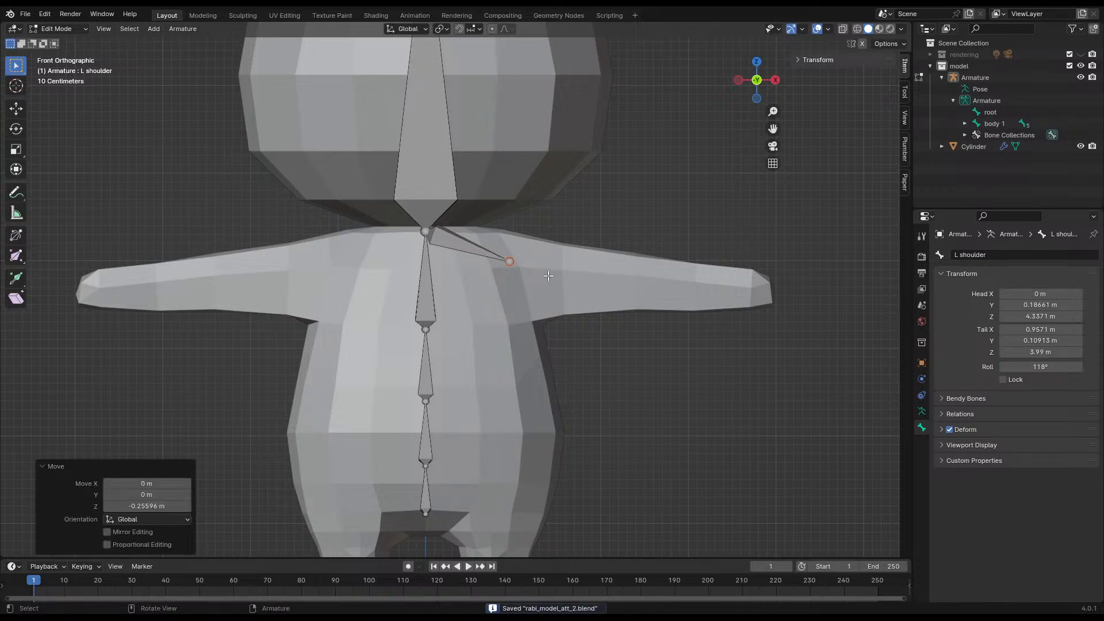
- Extrude upper arm, forearm and hand bones about 1.2, 1.21 and 0.49 m long from the shoulder tip along the left arm, and save
{"action": "key", "text": "e"}
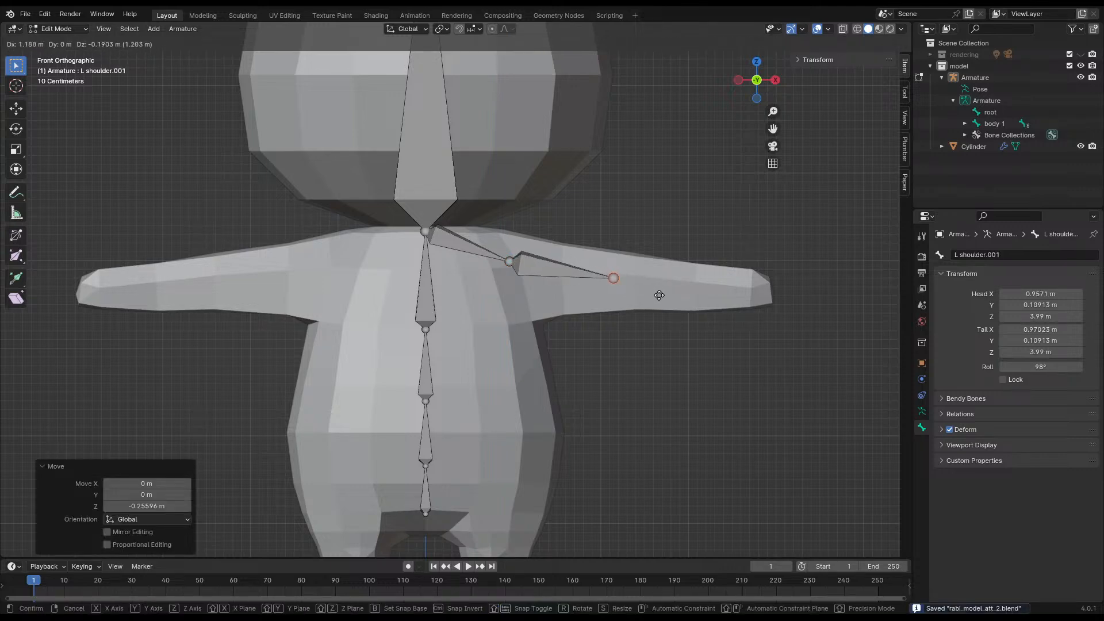
{"action": "left_click", "coordinate": [659, 295]}
{"action": "key", "text": "e"}
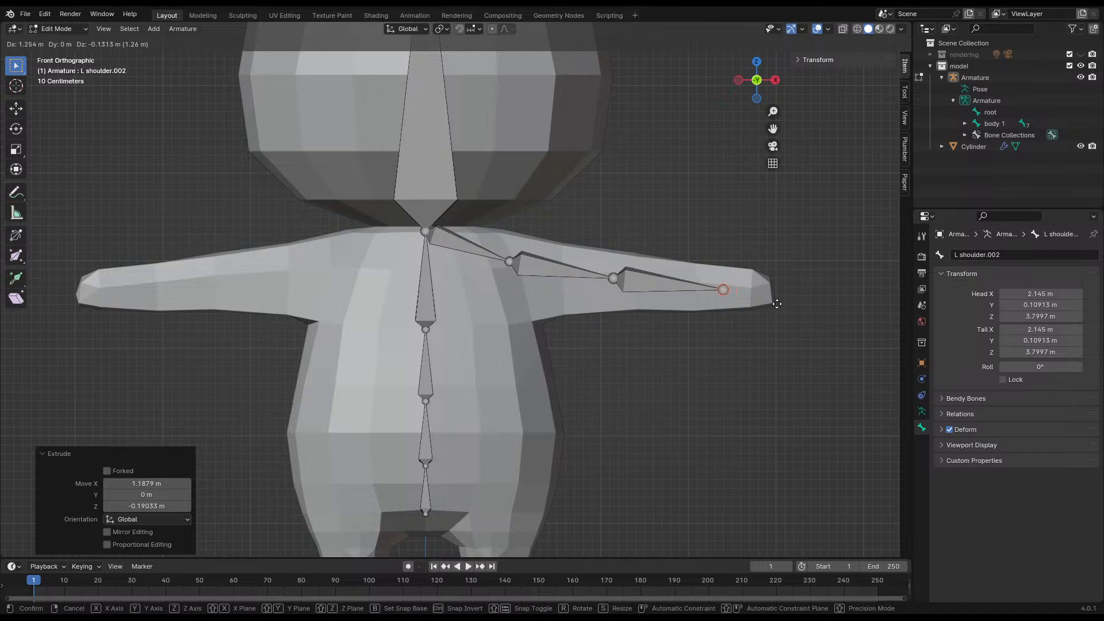
{"action": "left_click", "coordinate": [776, 303]}
{"action": "key", "text": "e"}
{"action": "left_click", "coordinate": [801, 304]}
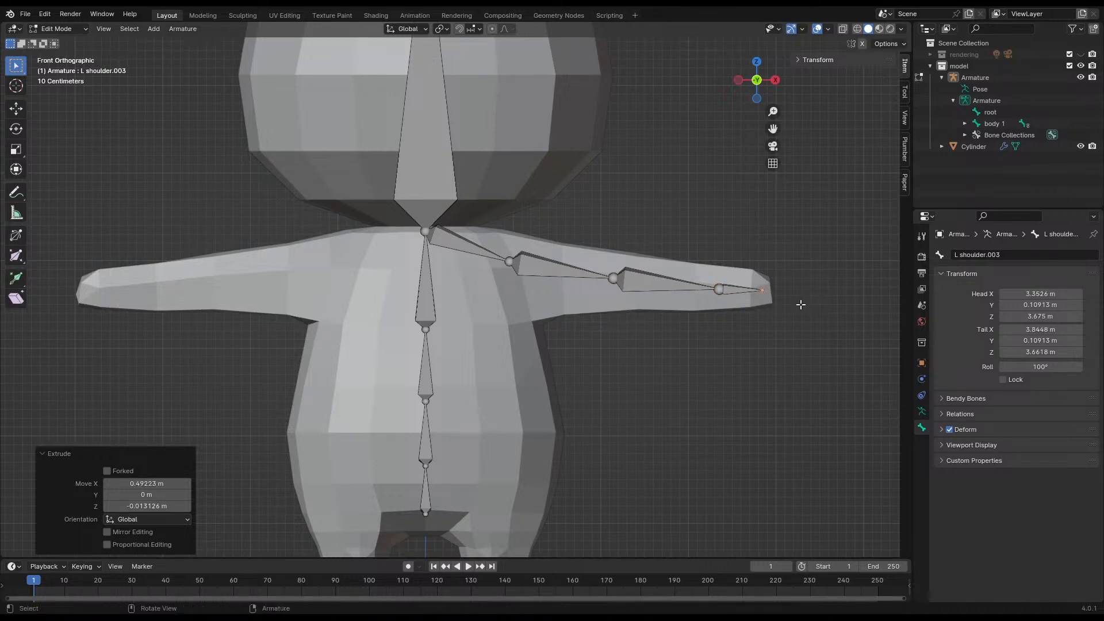
{"action": "left_click", "coordinate": [556, 262]}
{"action": "key", "text": "ctrl+s"}
{"action": "scroll", "coordinate": [505, 244], "scroll_direction": "down", "scroll_amount": 4}
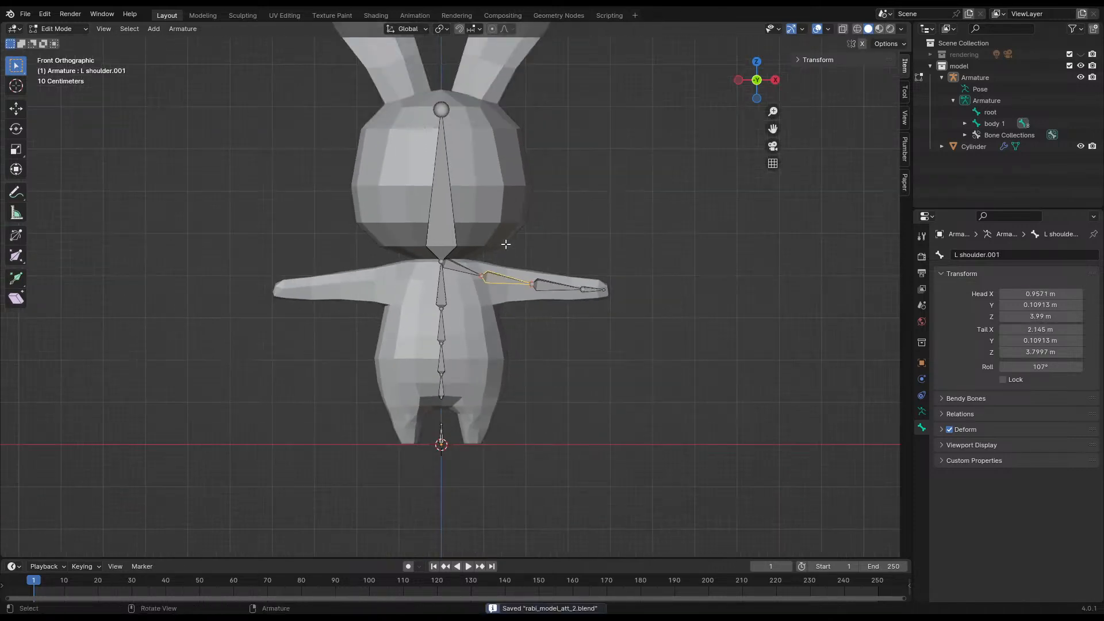
{"action": "middle_click_drag", "start_coordinate": [505, 244], "coordinate": [492, 392], "text": "shift"}
{"action": "left_click", "coordinate": [434, 253]}
{"action": "key", "text": "e"}
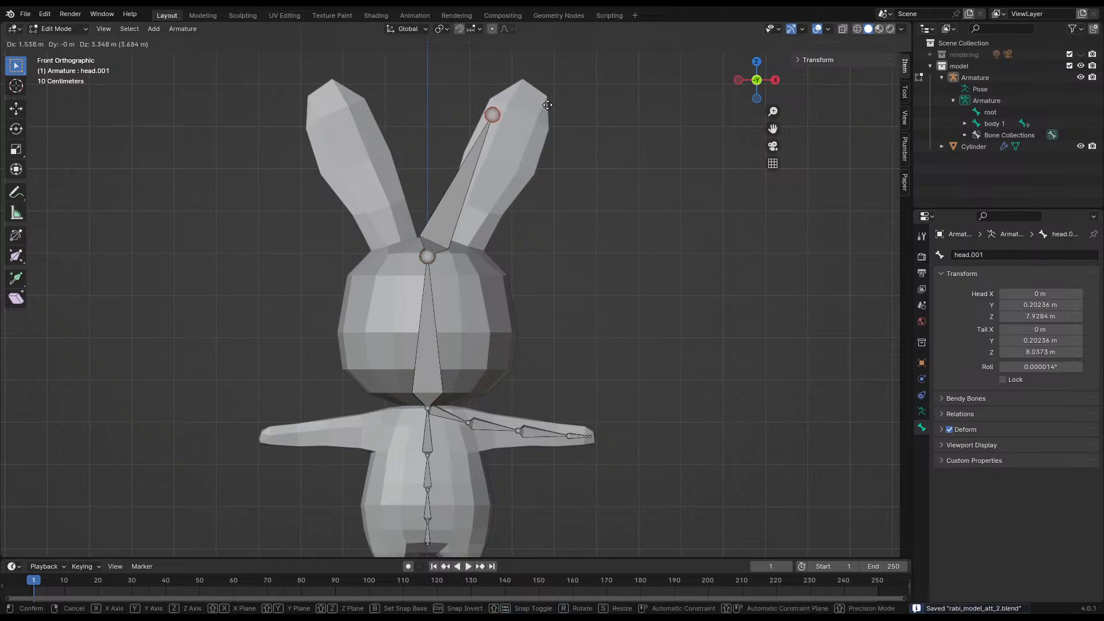
{"action": "right_click", "coordinate": [446, 228]}
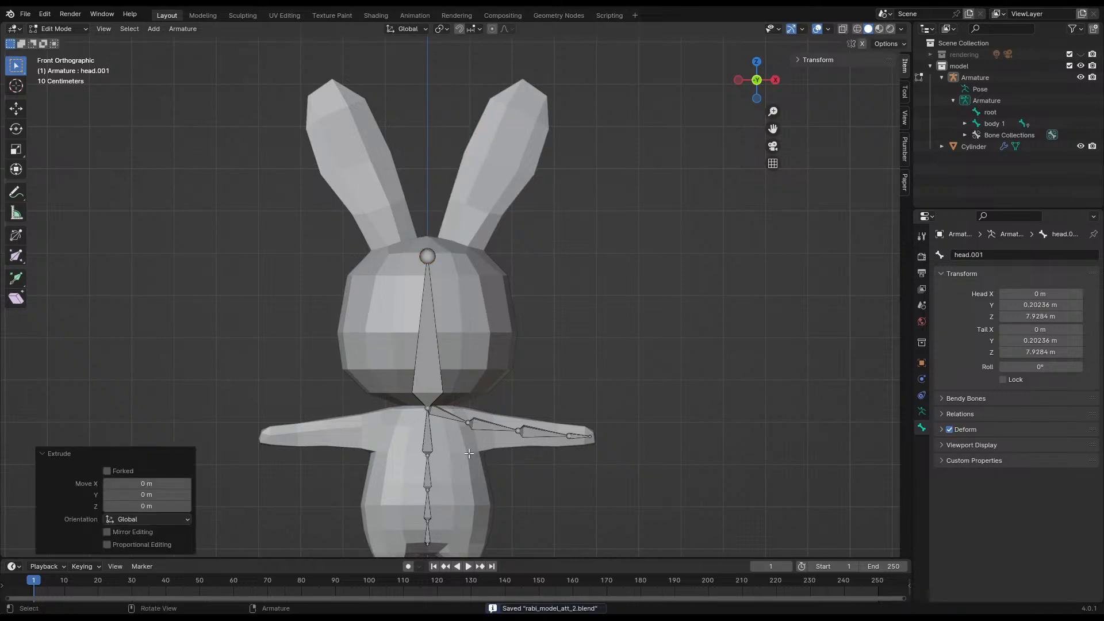
- Split the upper arm, forearm and hand bones of the left arm off from the L shoulder bone
{"action": "scroll", "coordinate": [469, 453], "scroll_direction": "up", "scroll_amount": 4}
{"action": "middle_click_drag", "start_coordinate": [493, 486], "coordinate": [507, 183], "text": "shift"}
{"action": "scroll", "coordinate": [512, 311], "scroll_direction": "up", "scroll_amount": 2}
{"action": "left_click", "coordinate": [561, 271]}
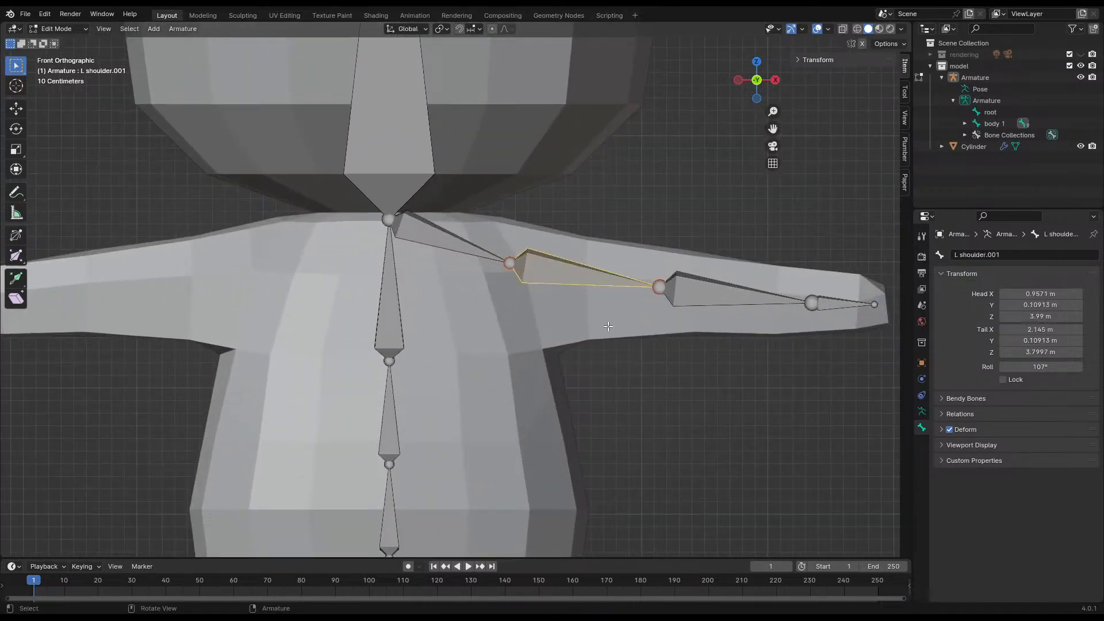
{"action": "middle_click_drag", "start_coordinate": [608, 326], "coordinate": [525, 317], "text": "shift"}
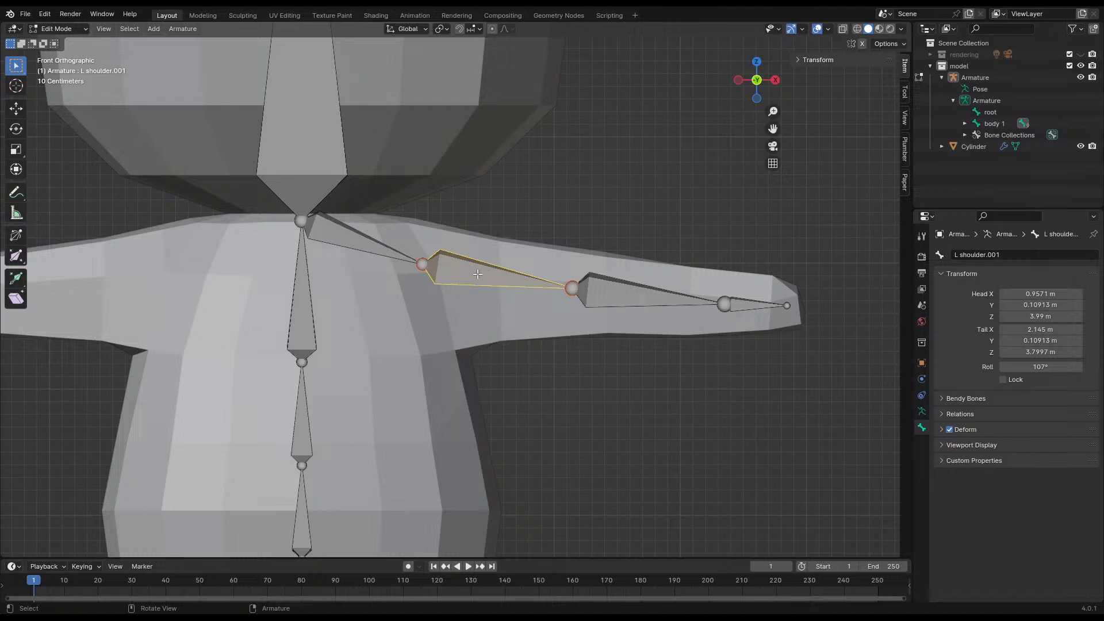
{"action": "left_click", "coordinate": [420, 265]}
{"action": "left_click", "coordinate": [630, 297], "text": "shift"}
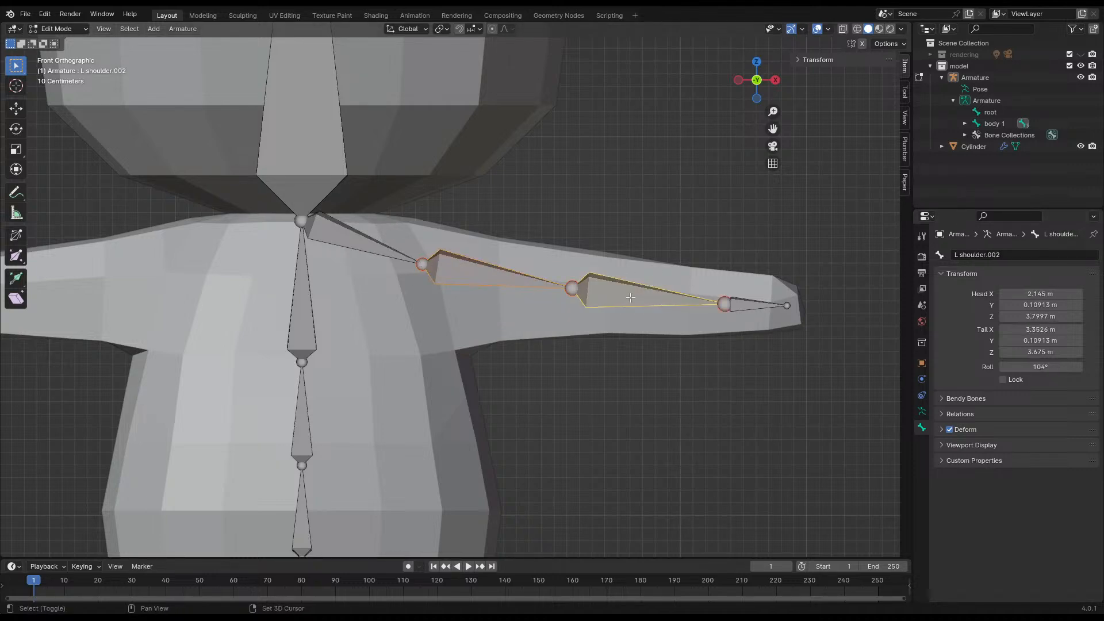
{"action": "left_click", "coordinate": [738, 305], "text": "shift"}
{"action": "key", "text": "F3"}
{"action": "type", "text": "separa"}
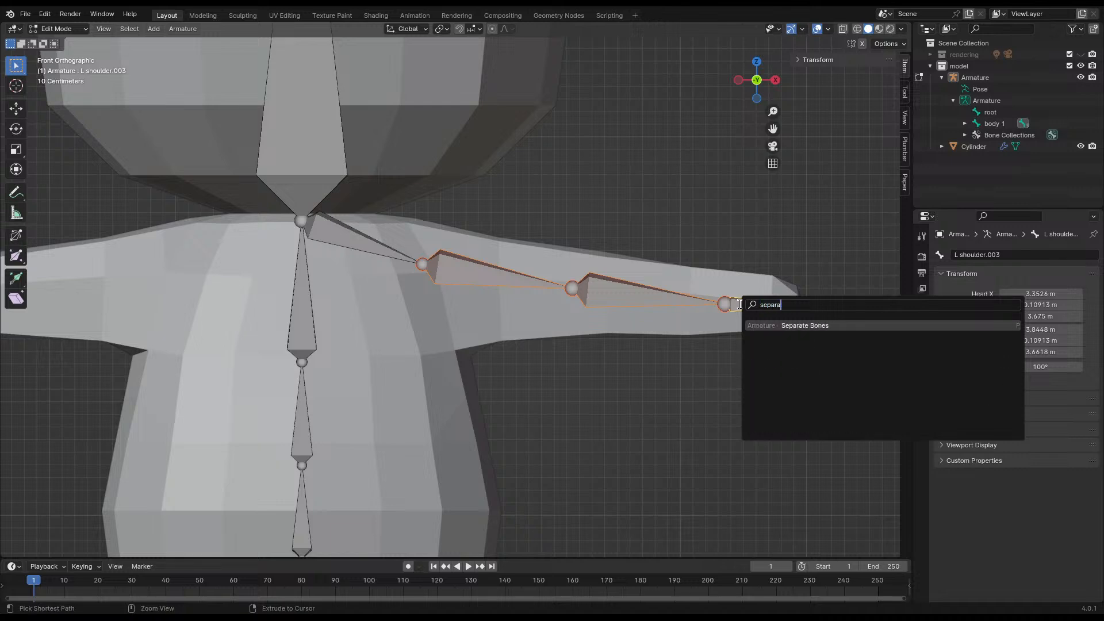
{"action": "key", "text": "ctrl+BackSpace"}
{"action": "type", "text": "split"}
{"action": "key", "text": "Return"}
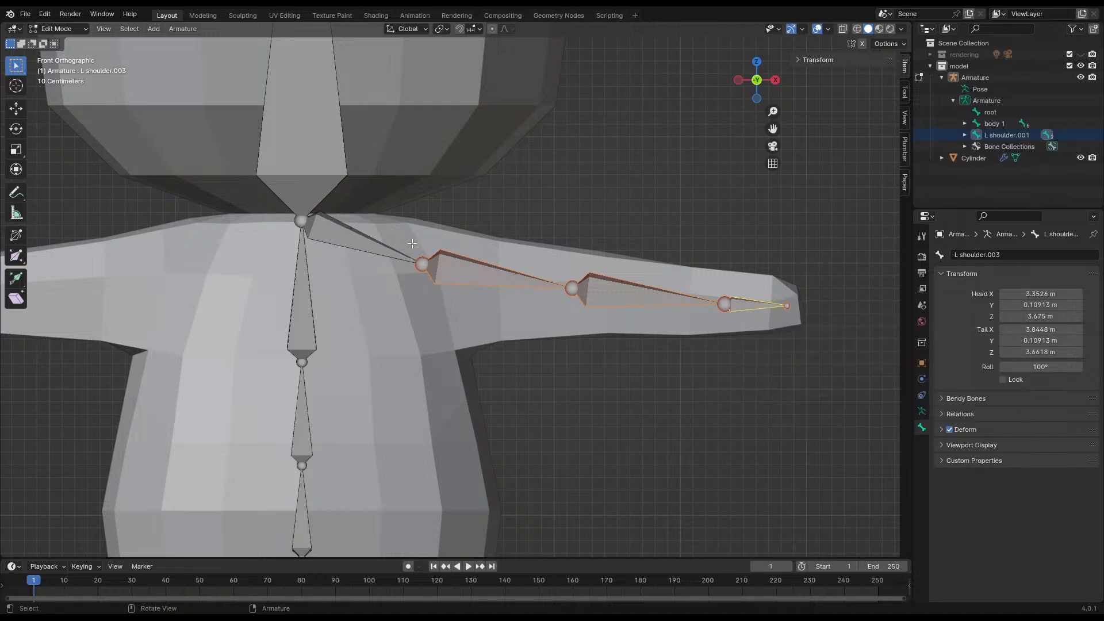
- Move the base joint of the split-off upper arm bone about 0.08 m down from the shoulder tip
{"action": "left_click", "coordinate": [378, 248]}
{"action": "left_click", "coordinate": [420, 270]}
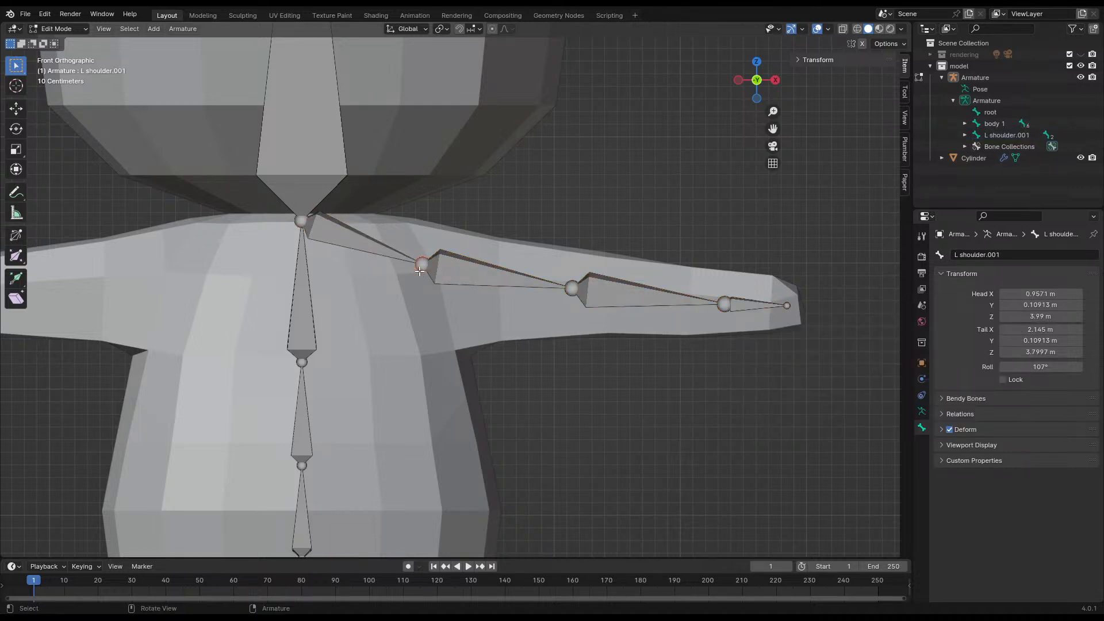
{"action": "key", "text": "g"}
{"action": "left_click", "coordinate": [485, 294]}
- Raise the tip of the L shoulder bone about 0.25 m, away from the arm chain
{"action": "left_click", "coordinate": [433, 262]}
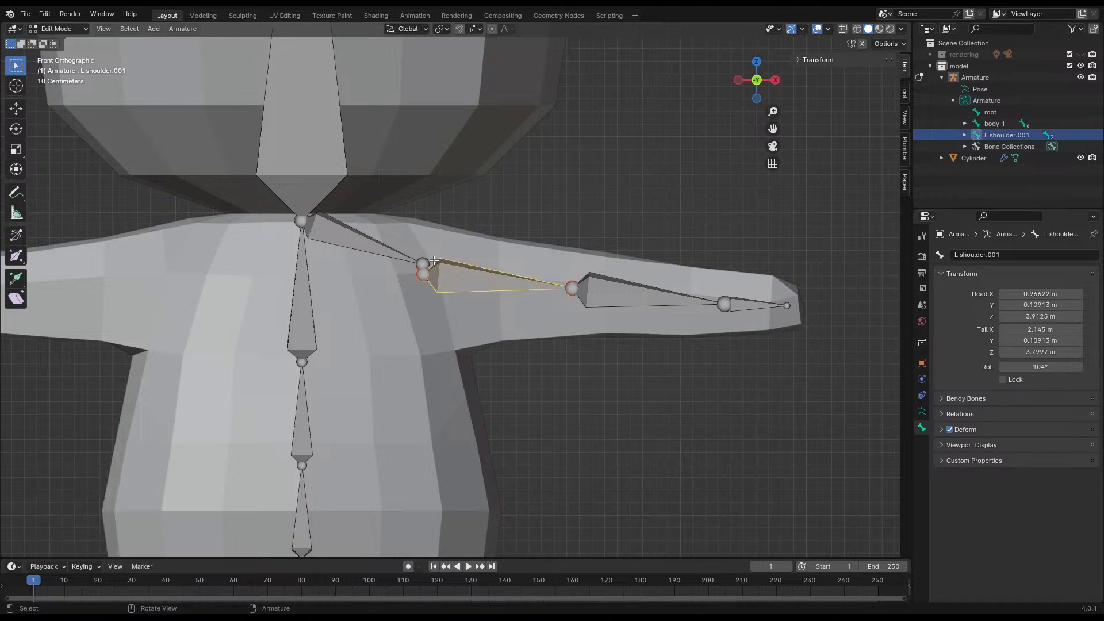
{"action": "left_click", "coordinate": [428, 262]}
{"action": "key", "text": "g"}
{"action": "left_click", "coordinate": [442, 233]}
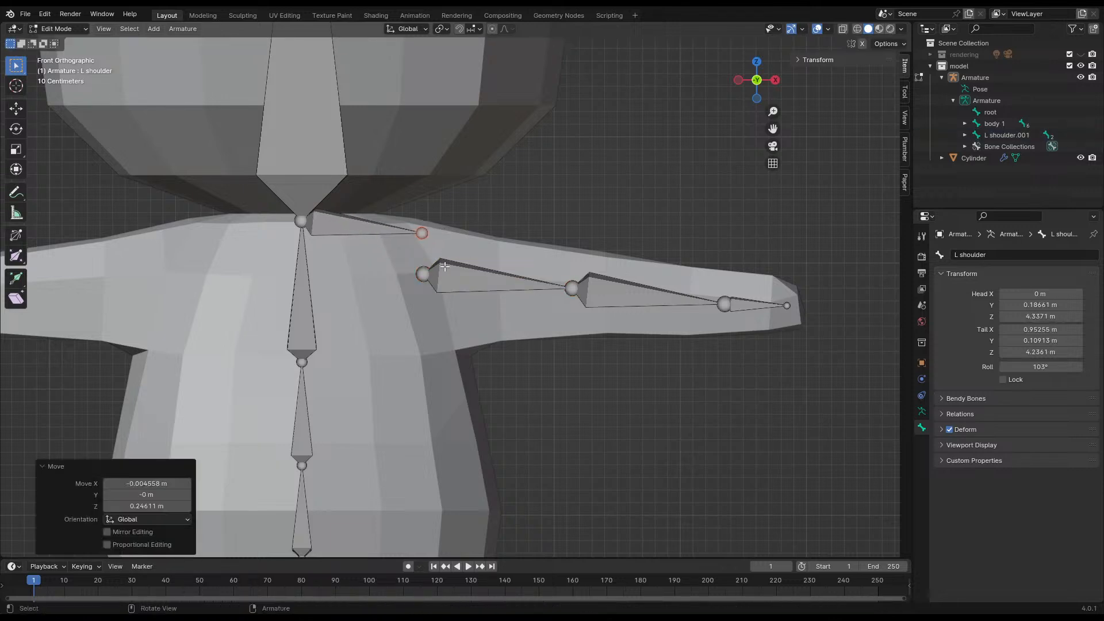
- Save the file and rename the split-off upper arm bone as left arm
{"action": "left_click", "coordinate": [439, 273]}
{"action": "key", "text": "ctrl+s"}
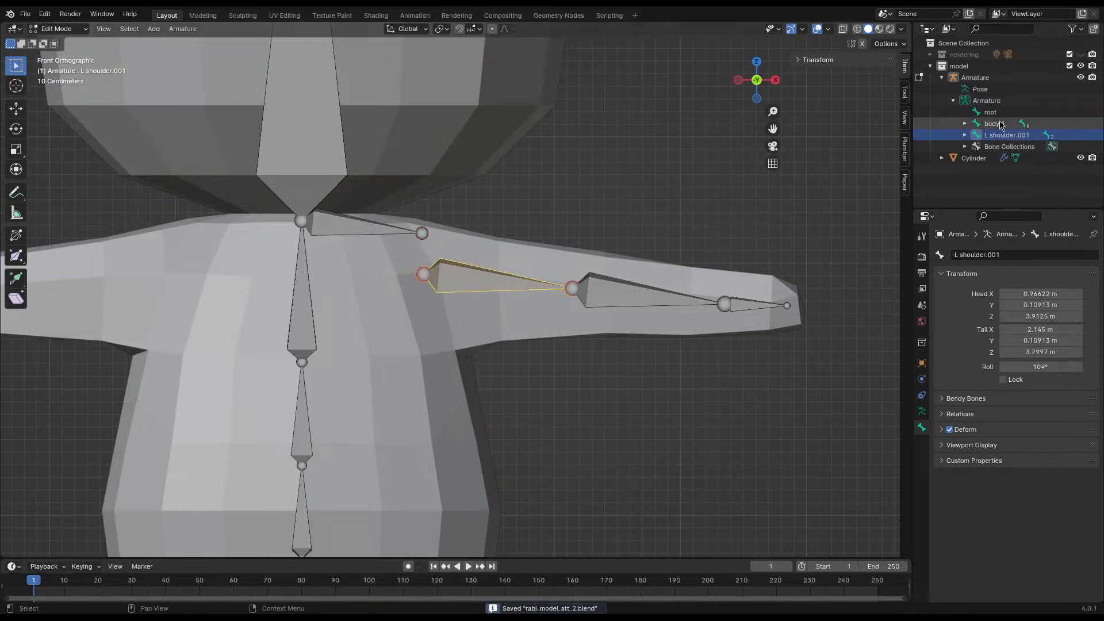
{"action": "left_click", "coordinate": [997, 124]}
{"action": "double_click", "coordinate": [1000, 135]}
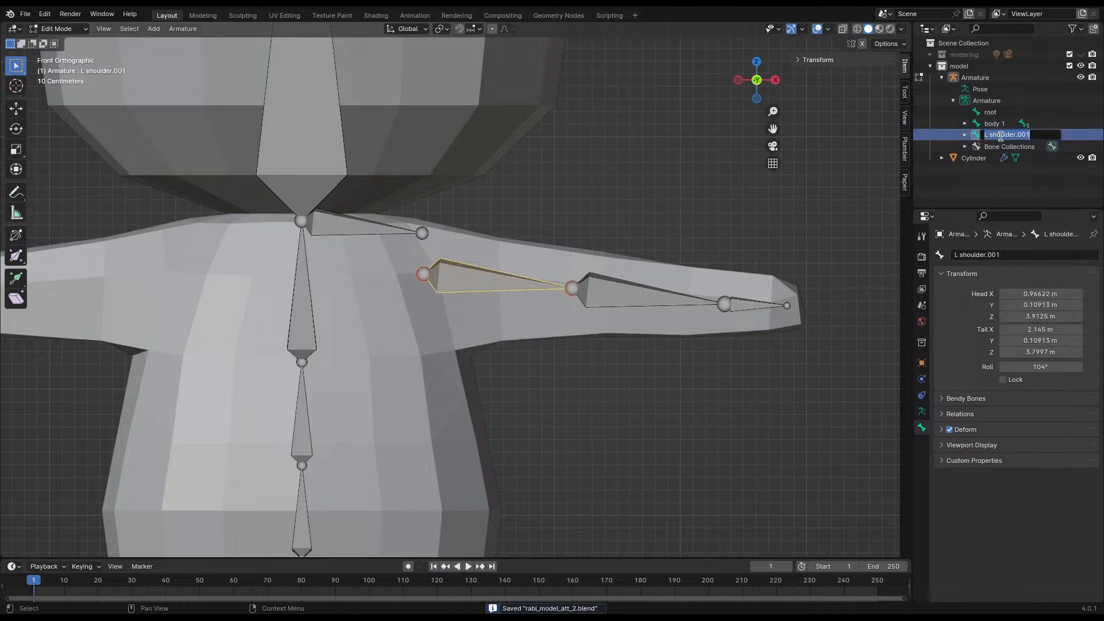
{"action": "type", "text": "left ar,"}
{"action": "key", "text": "Return"}
{"action": "double_click", "coordinate": [1003, 135]}
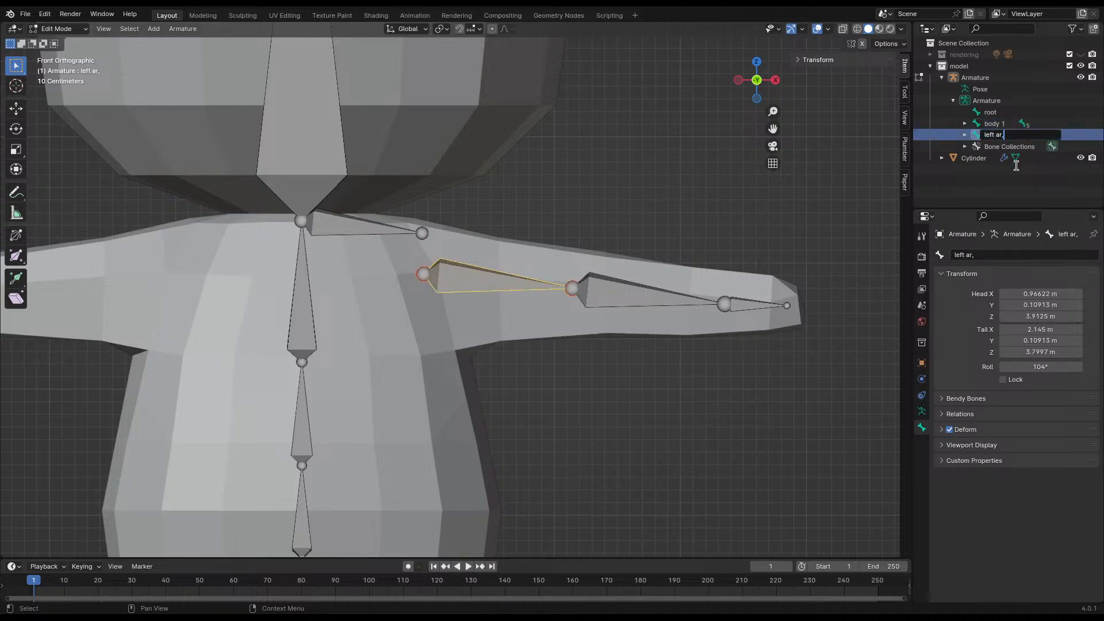
{"action": "type", "text": "left arm"}
{"action": "key", "text": "Return"}
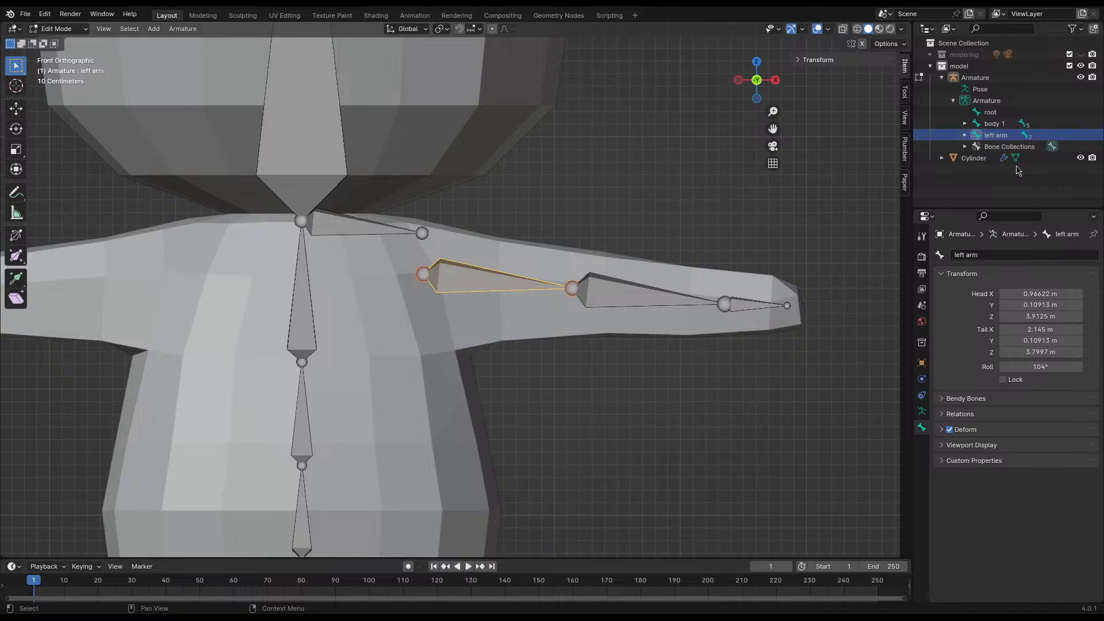
- Rename the body 1 bone as body and save the file
{"action": "double_click", "coordinate": [992, 122]}
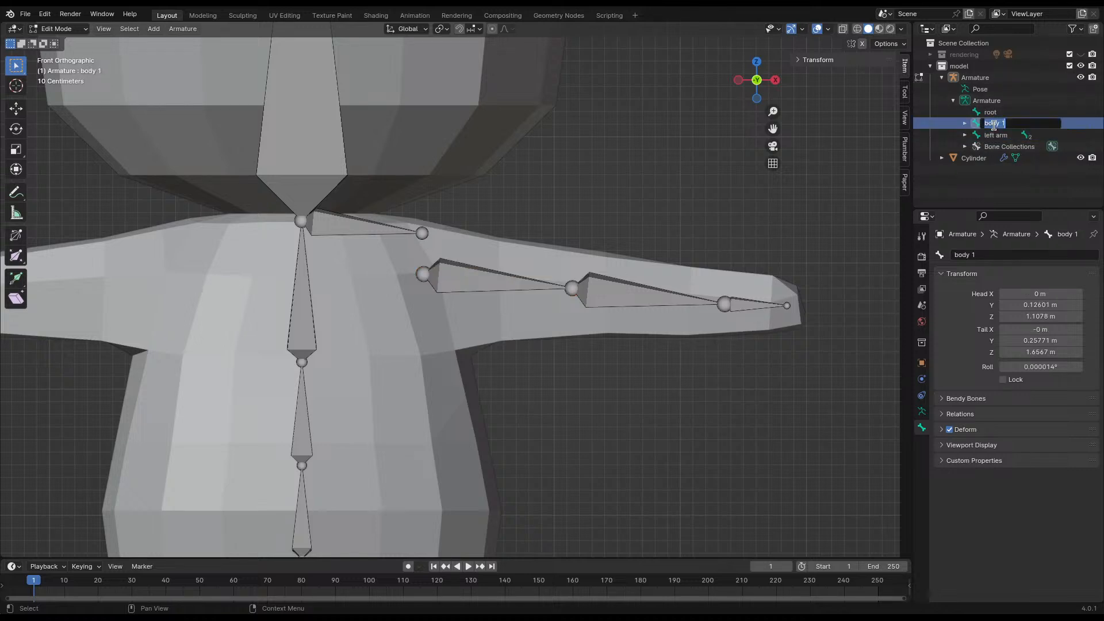
{"action": "left_click", "coordinate": [776, 219]}
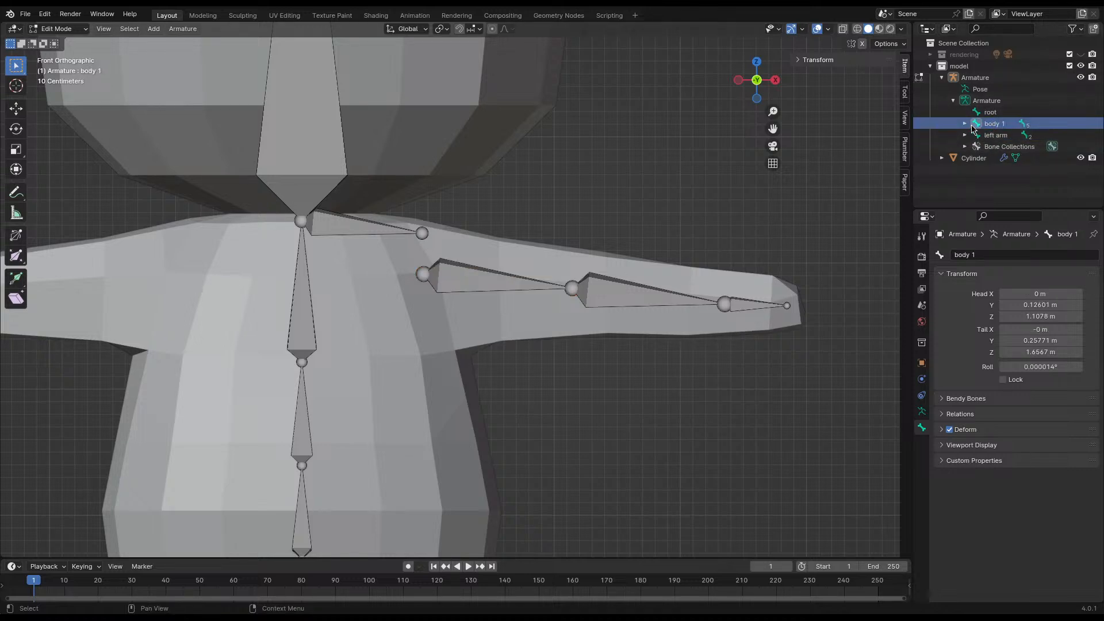
{"action": "double_click", "coordinate": [1003, 124]}
{"action": "key", "text": "Return"}
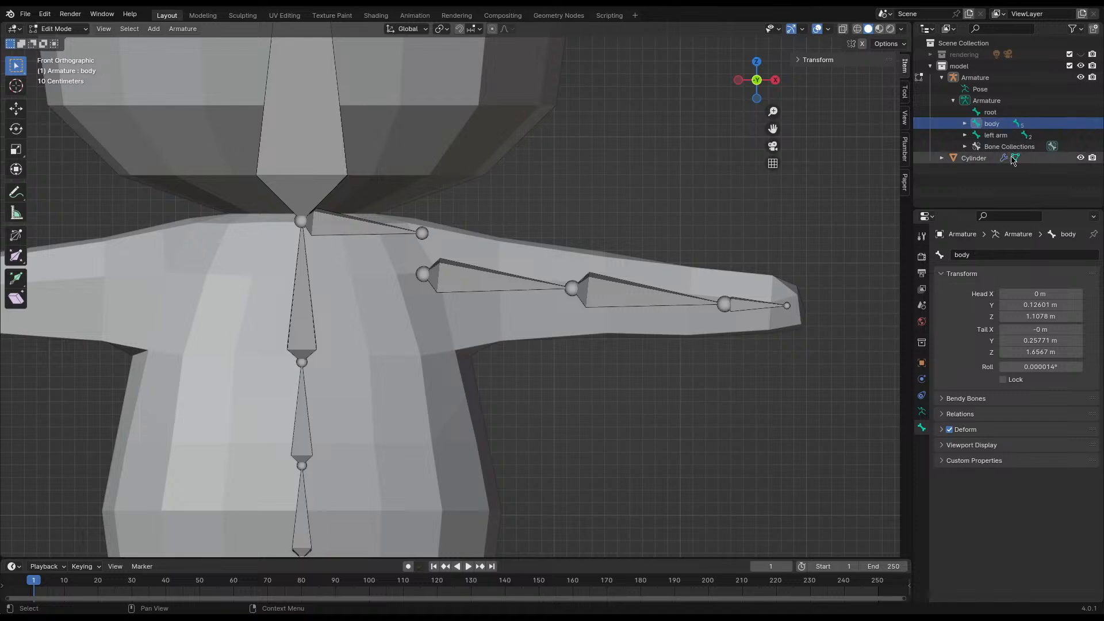
{"action": "left_click", "coordinate": [995, 135]}
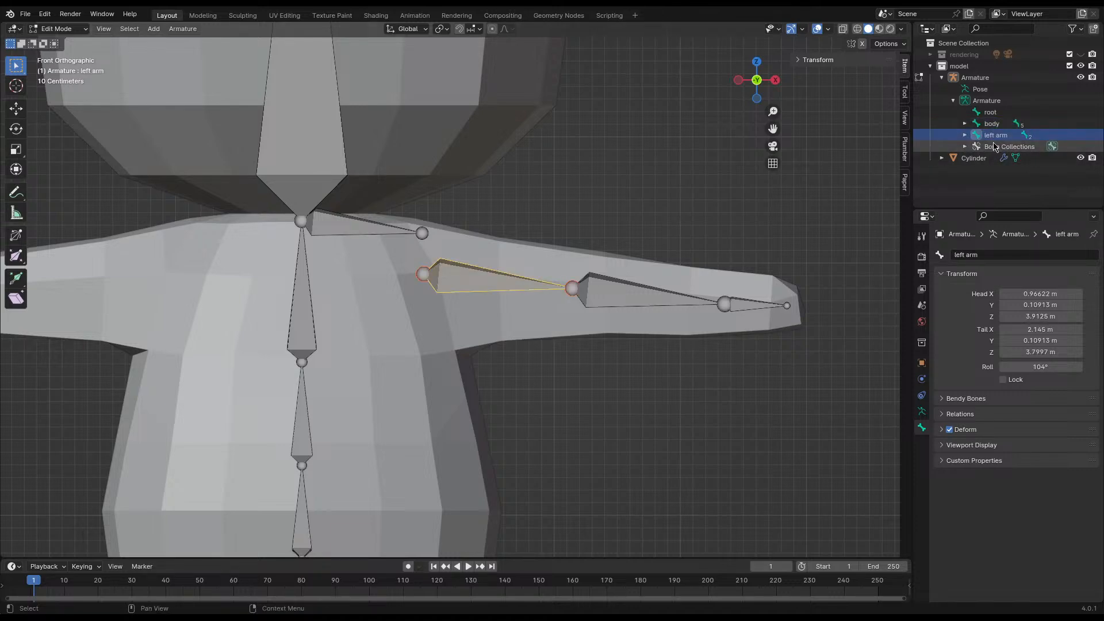
{"action": "key", "text": "ctrl+s"}
- Rename the forearm bone, the middle bone of the left arm chain, as L forearm
{"action": "left_click", "coordinate": [638, 289]}
{"action": "left_click", "coordinate": [766, 299]}
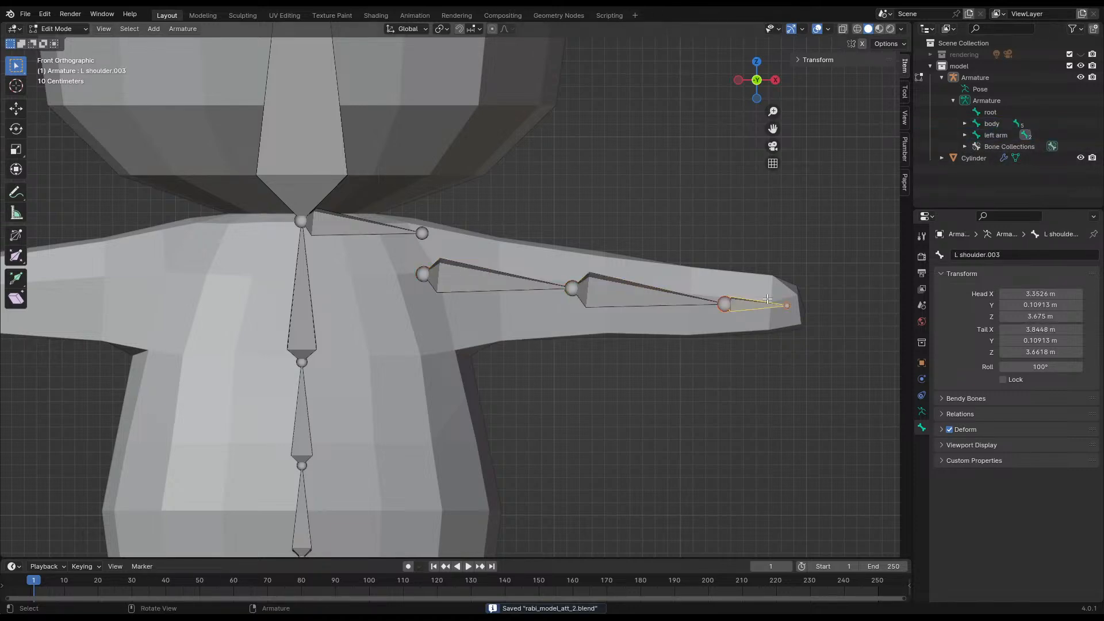
{"action": "left_click", "coordinate": [661, 297]}
{"action": "left_click", "coordinate": [528, 289]}
{"action": "left_click", "coordinate": [679, 305]}
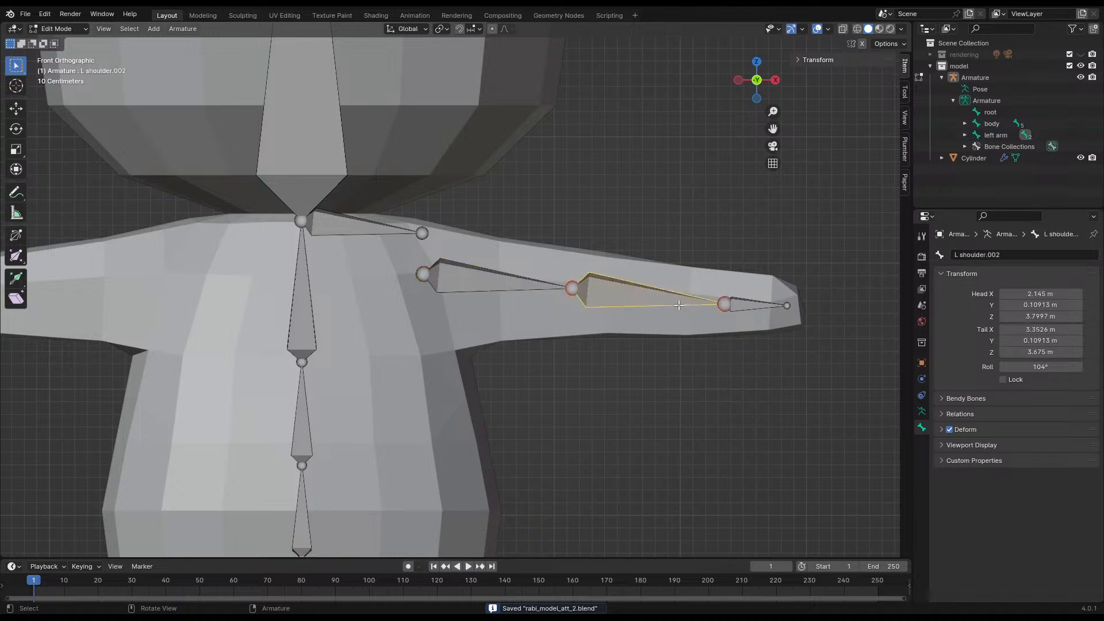
{"action": "left_click", "coordinate": [530, 282]}
{"action": "left_click", "coordinate": [654, 296]}
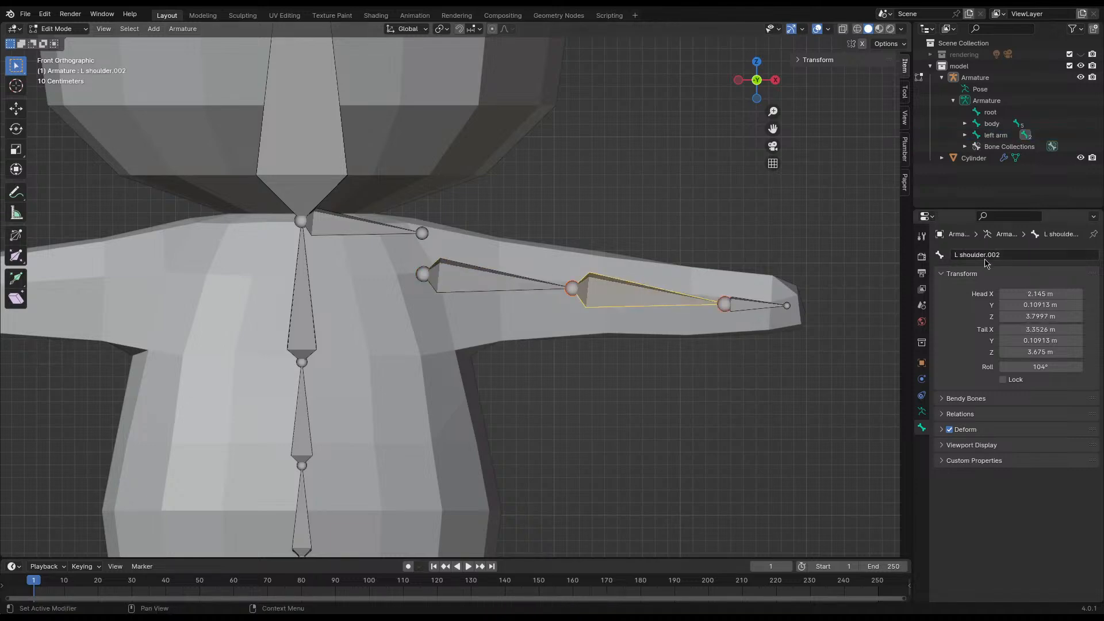
{"action": "left_click", "coordinate": [995, 258]}
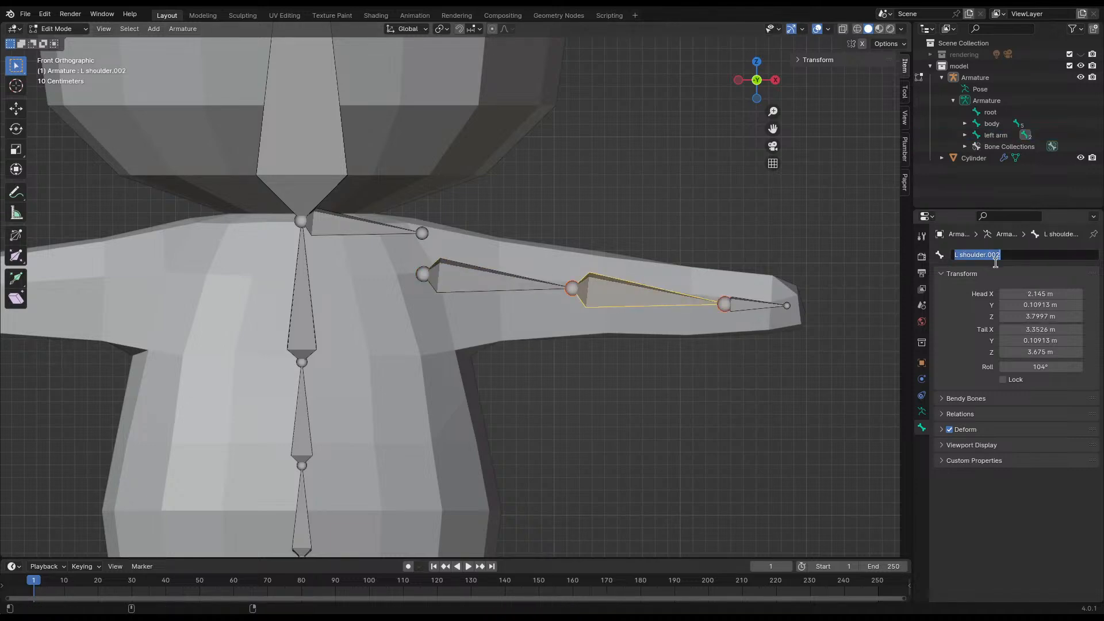
{"action": "type", "text": "L fore"}
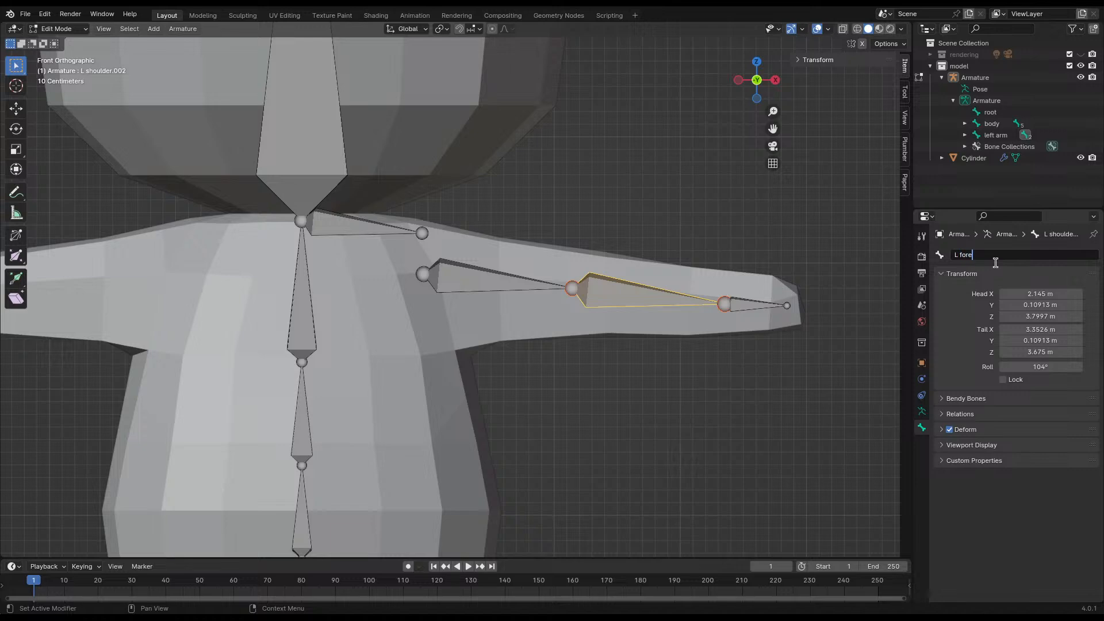
{"action": "type", "text": "arm"}
{"action": "key", "text": "Return"}
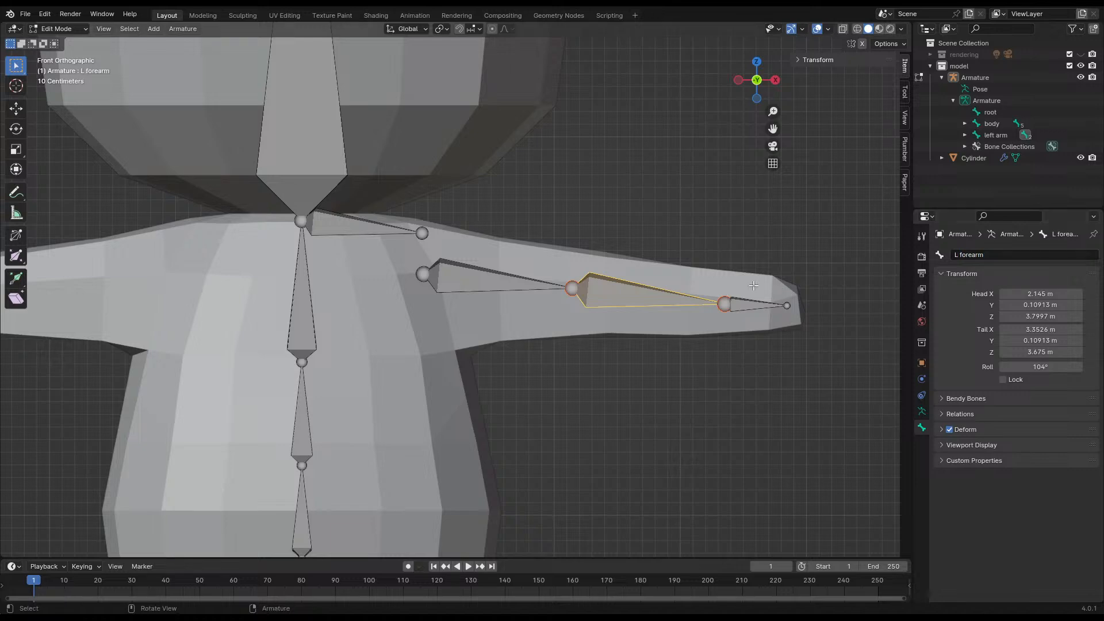
- Rename the hand bone at the end of the left arm chain as L hand and save the file
{"action": "left_click", "coordinate": [738, 308]}
{"action": "left_click", "coordinate": [979, 257]}
{"action": "left_click", "coordinate": [972, 256]}
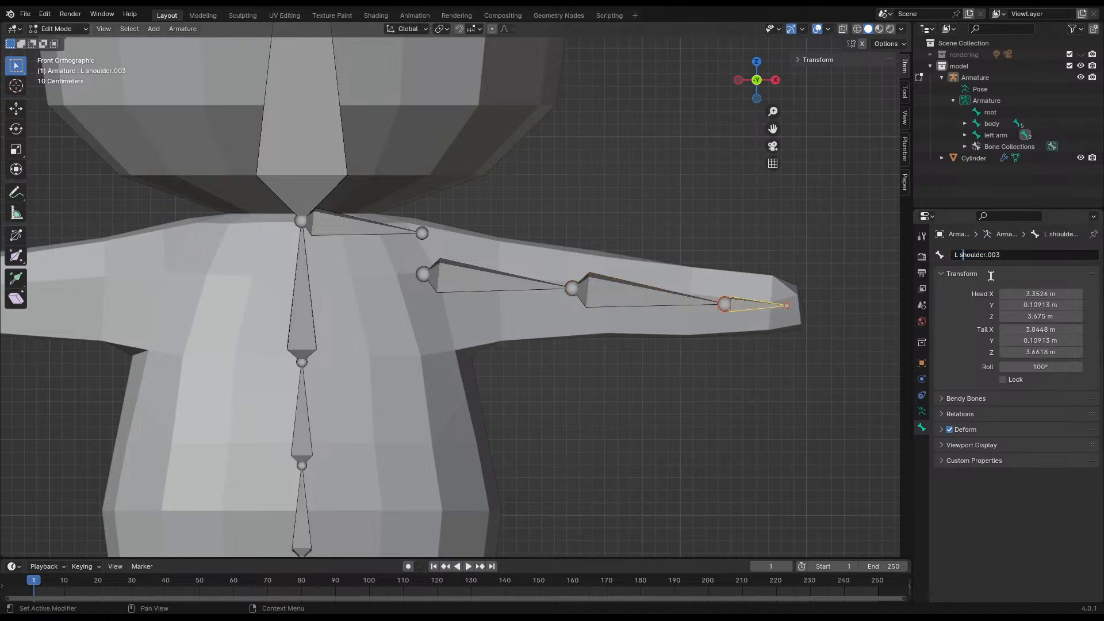
{"action": "key", "text": "shift+End"}
{"action": "key", "text": "Delete"}
{"action": "key", "text": "Return"}
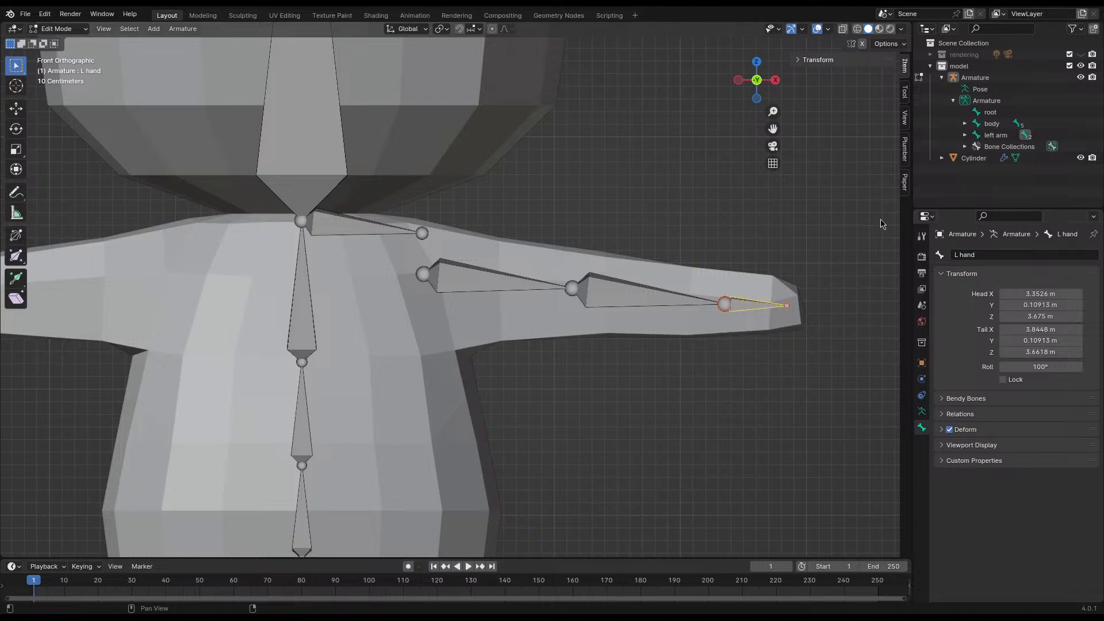
{"action": "left_click", "coordinate": [646, 177]}
{"action": "key", "text": "ctrl+s"}
- Extrude a bone about 2.98 m long from the head bone's tip toward the left ear and split it off
{"action": "scroll", "coordinate": [592, 259], "scroll_direction": "down", "scroll_amount": 6}
{"action": "middle_click_drag", "start_coordinate": [530, 265], "coordinate": [527, 356], "text": "shift"}
{"action": "left_click", "coordinate": [401, 206]}
{"action": "key", "text": "e"}
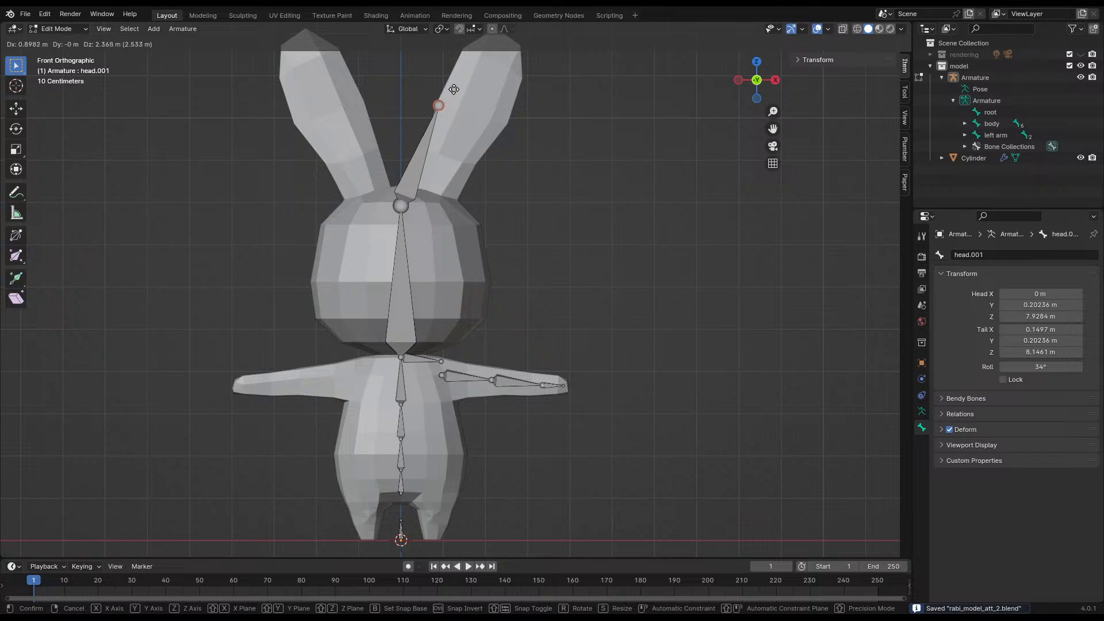
{"action": "left_click", "coordinate": [463, 78]}
{"action": "left_click", "coordinate": [429, 185]}
{"action": "key", "text": "F3"}
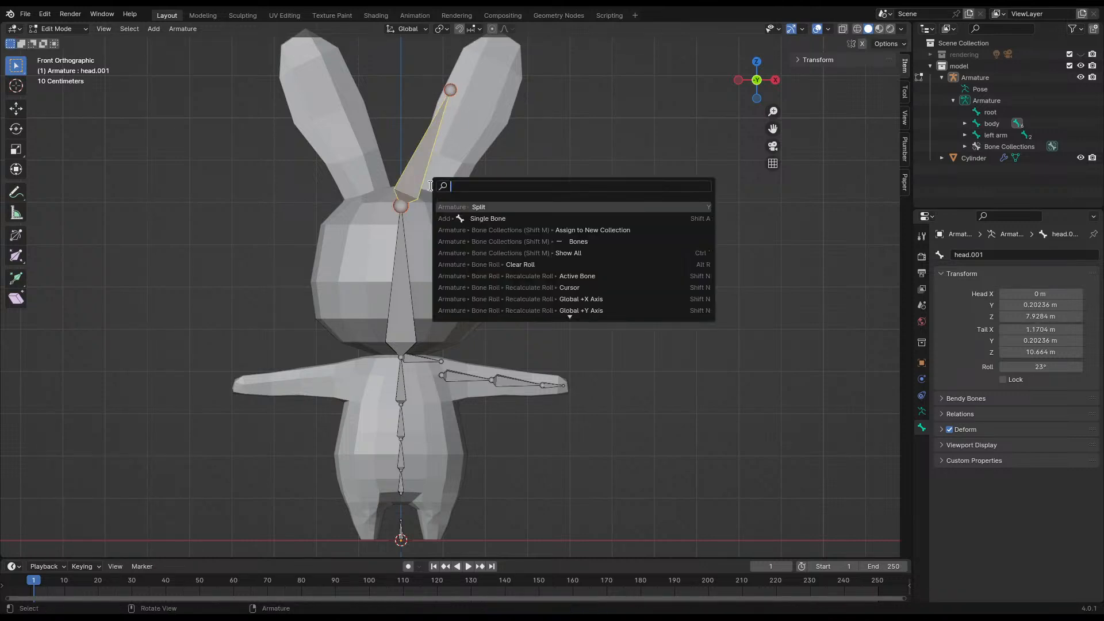
{"action": "key", "text": "Return"}
- Move the split-off bone to the base of the left ear, raise its tip close to the ear's end, and save
{"action": "key", "text": "g"}
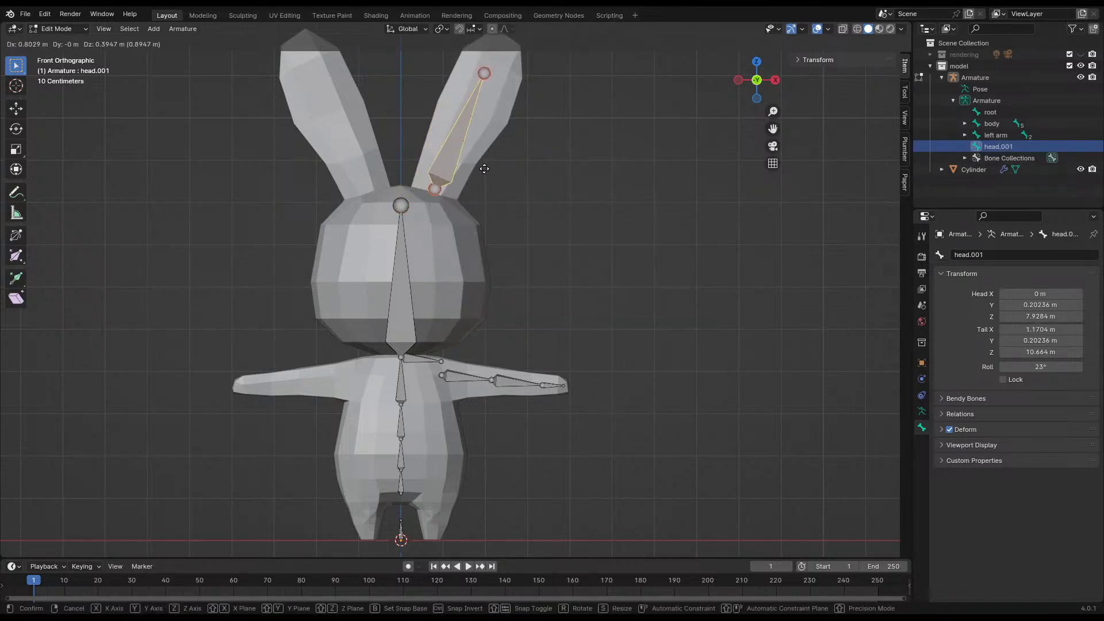
{"action": "left_click", "coordinate": [486, 171]}
{"action": "middle_click_drag", "start_coordinate": [505, 138], "coordinate": [502, 264], "text": "shift"}
{"action": "left_click", "coordinate": [483, 189]}
{"action": "key", "text": "g"}
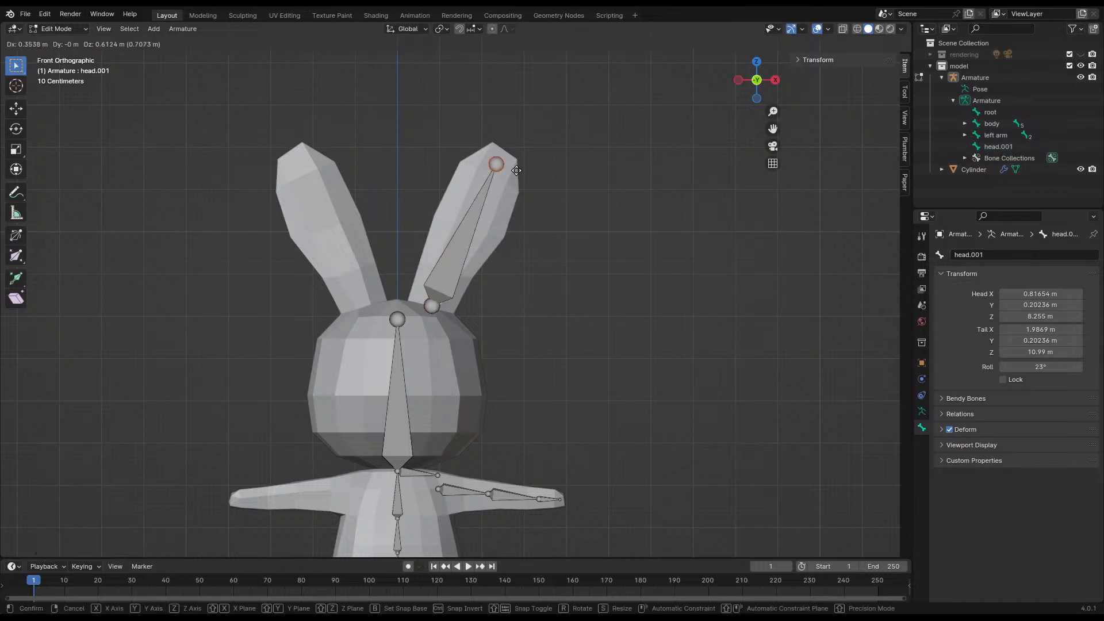
{"action": "left_click", "coordinate": [517, 170]}
{"action": "left_click", "coordinate": [603, 238]}
{"action": "middle_click_drag", "start_coordinate": [603, 238], "coordinate": [525, 181]}
{"action": "key", "text": "ctrl+s"}
- Lower the ear bone's tip into the lower part of the left ear, at about Z 9.44 m, and save
{"action": "key", "text": "g"}
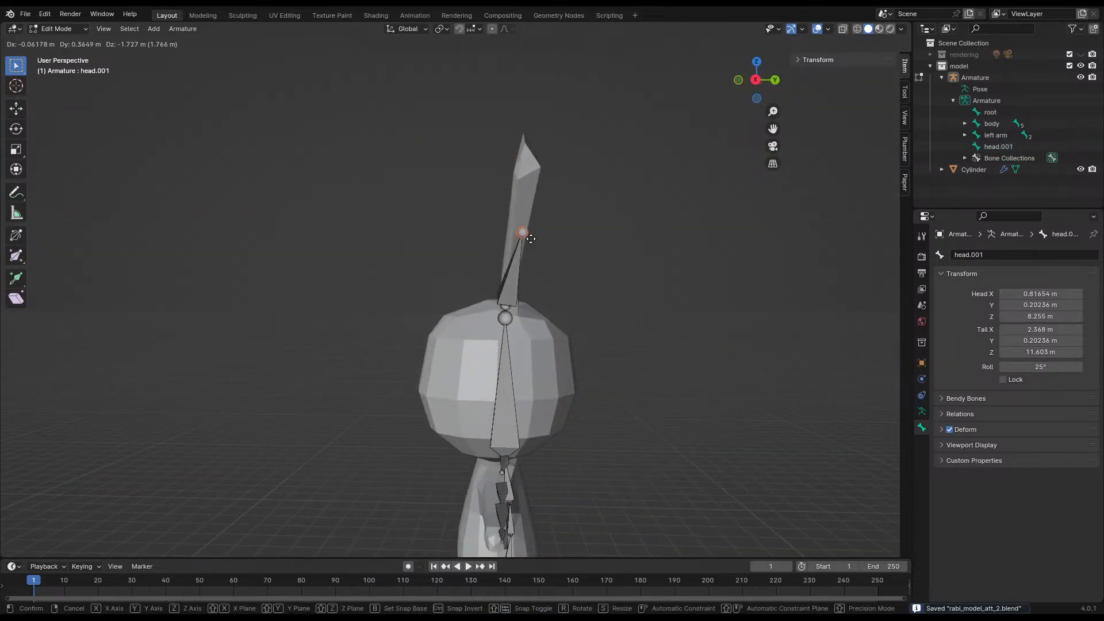
{"action": "left_click", "coordinate": [521, 244]}
{"action": "middle_click_drag", "start_coordinate": [521, 245], "coordinate": [571, 278]}
{"action": "key", "text": "g"}
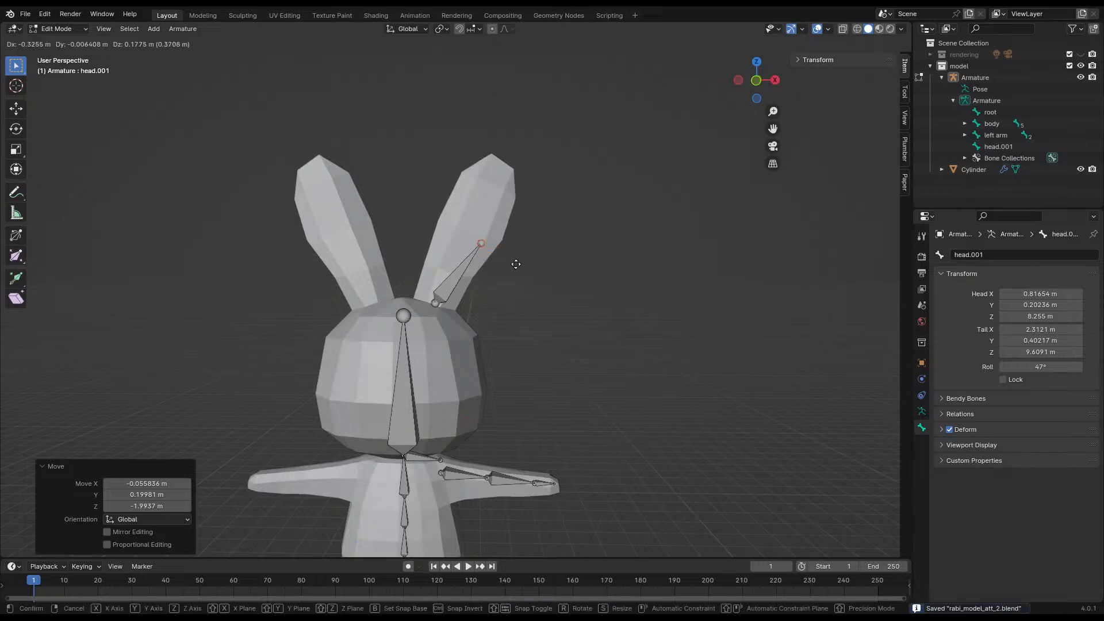
{"action": "left_click", "coordinate": [500, 264]}
{"action": "middle_click_drag", "start_coordinate": [500, 264], "coordinate": [408, 238]}
{"action": "scroll", "coordinate": [471, 235], "scroll_direction": "up", "scroll_amount": 4}
{"action": "middle_click_drag", "start_coordinate": [597, 223], "coordinate": [517, 264], "text": "shift"}
{"action": "key", "text": "g"}
{"action": "left_click", "coordinate": [531, 264]}
{"action": "scroll", "coordinate": [534, 256], "scroll_direction": "down", "scroll_amount": 2}
{"action": "key", "text": "ctrl+s"}
- Extrude two more bones, about 1.06 and 1.4 m long, from the ear bone up toward the ear's end
{"action": "key", "text": "e"}
{"action": "left_click", "coordinate": [530, 203]}
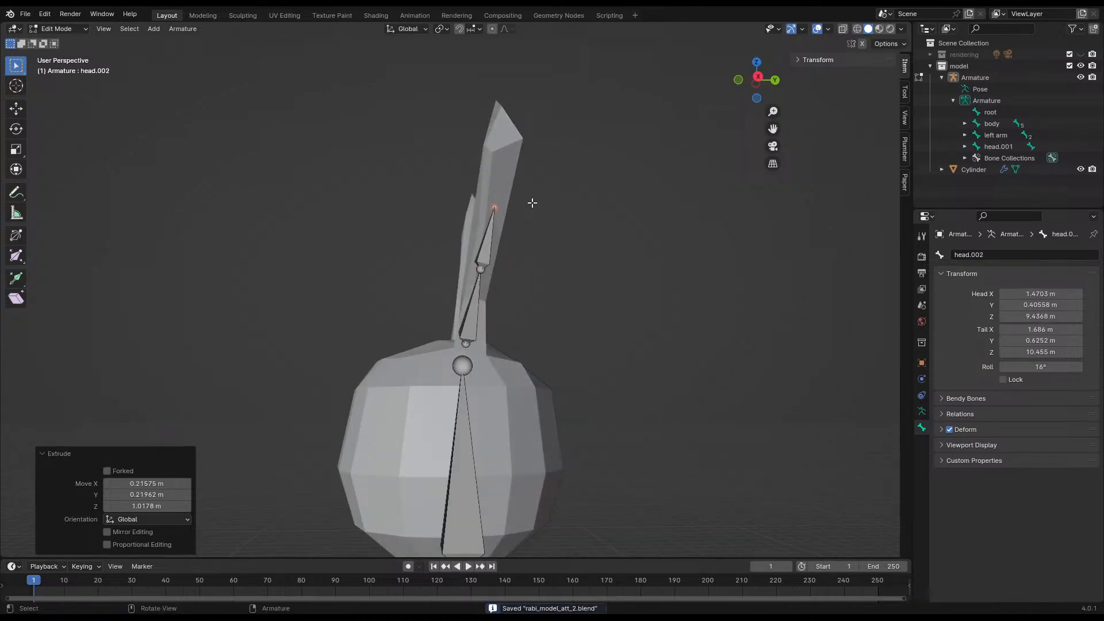
{"action": "key", "text": "e"}
{"action": "left_click", "coordinate": [537, 118]}
{"action": "middle_click_drag", "start_coordinate": [537, 118], "coordinate": [592, 215]}
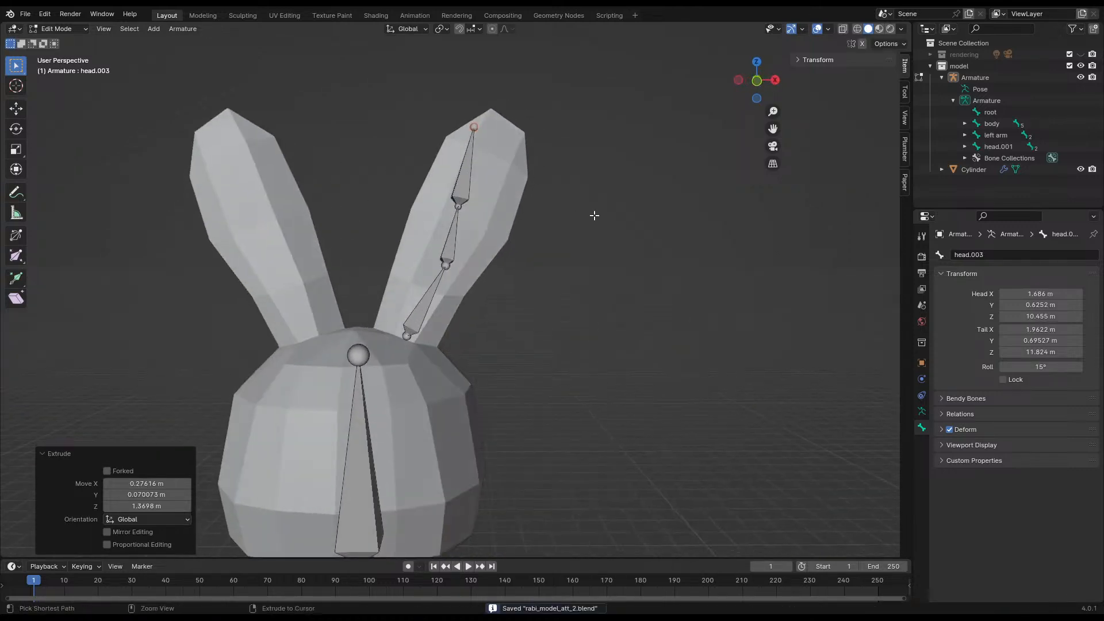
- Shift the upper joint of the ear chain about 0.25 m outward and its end tip about 0.52 m outward
{"action": "left_click", "coordinate": [490, 205]}
{"action": "key", "text": "g"}
{"action": "left_click", "coordinate": [504, 211]}
{"action": "left_click", "coordinate": [474, 127]}
{"action": "key", "text": "g"}
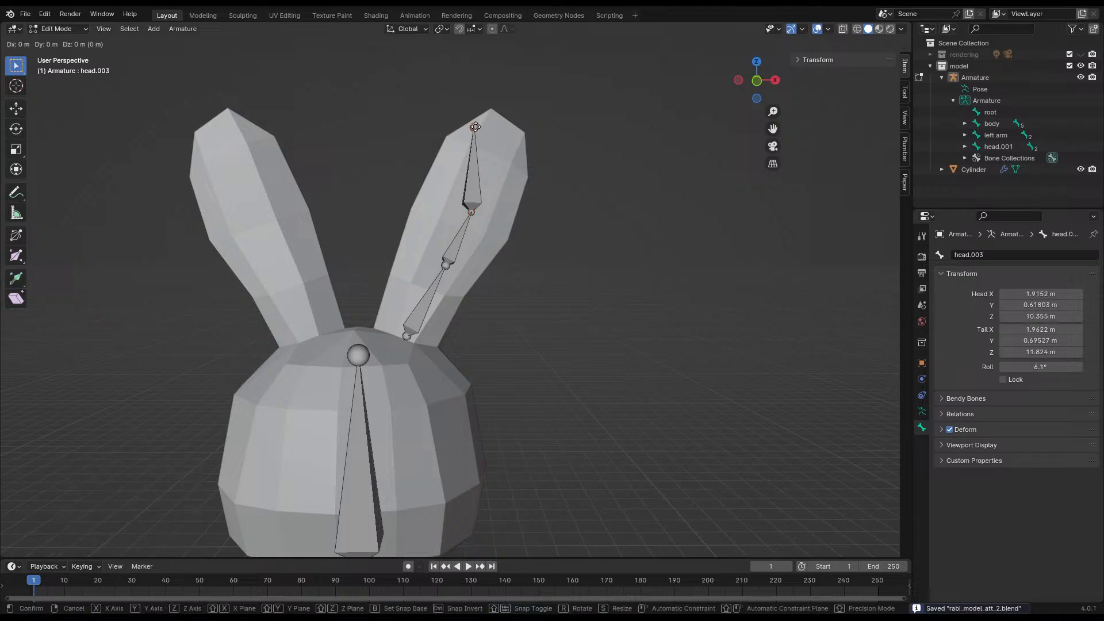
{"action": "left_click", "coordinate": [504, 132]}
- Raise the ear chain's upper joint slightly, lower its lower joint about 0.1 m, and save
{"action": "middle_click_drag", "start_coordinate": [552, 219], "coordinate": [463, 198]}
{"action": "left_click", "coordinate": [498, 207]}
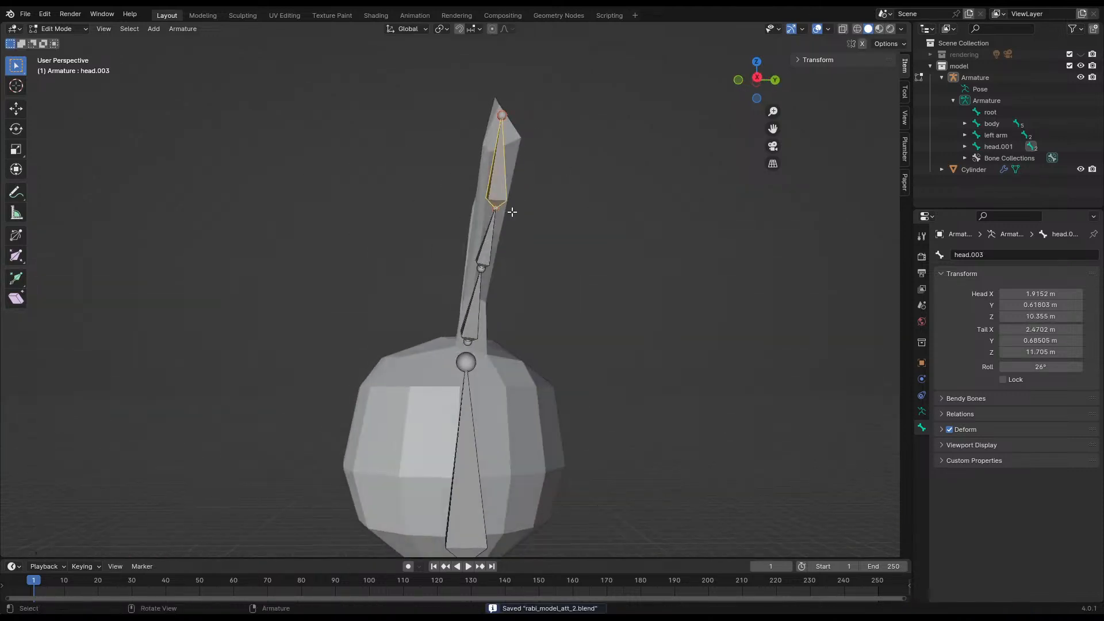
{"action": "key", "text": "g"}
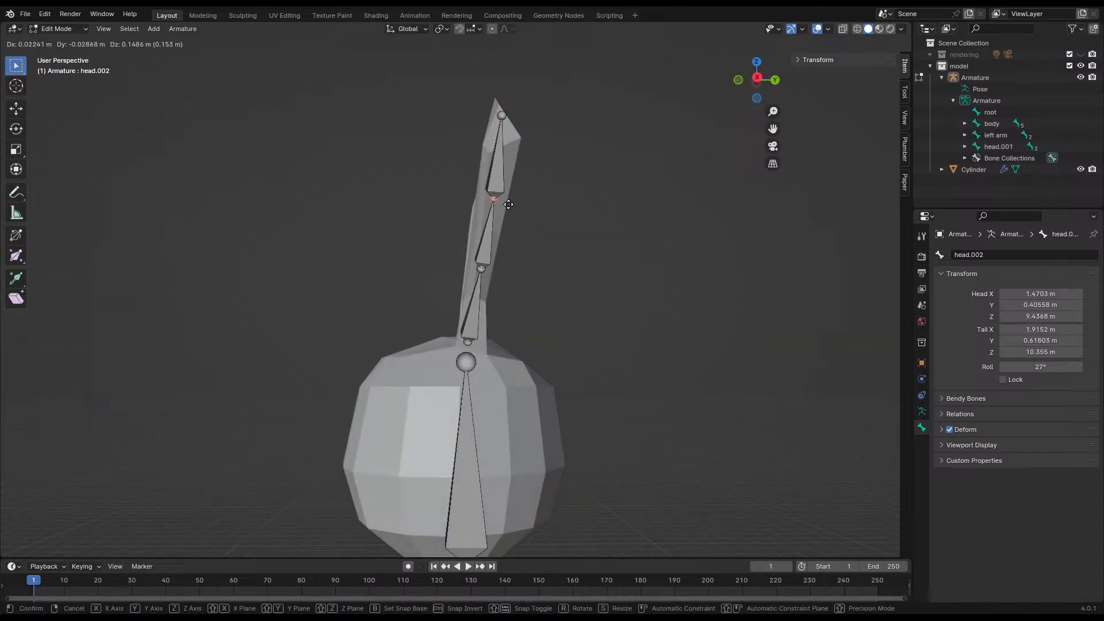
{"action": "left_click", "coordinate": [508, 206]}
{"action": "left_click", "coordinate": [482, 269]}
{"action": "key", "text": "g"}
{"action": "left_click", "coordinate": [484, 272]}
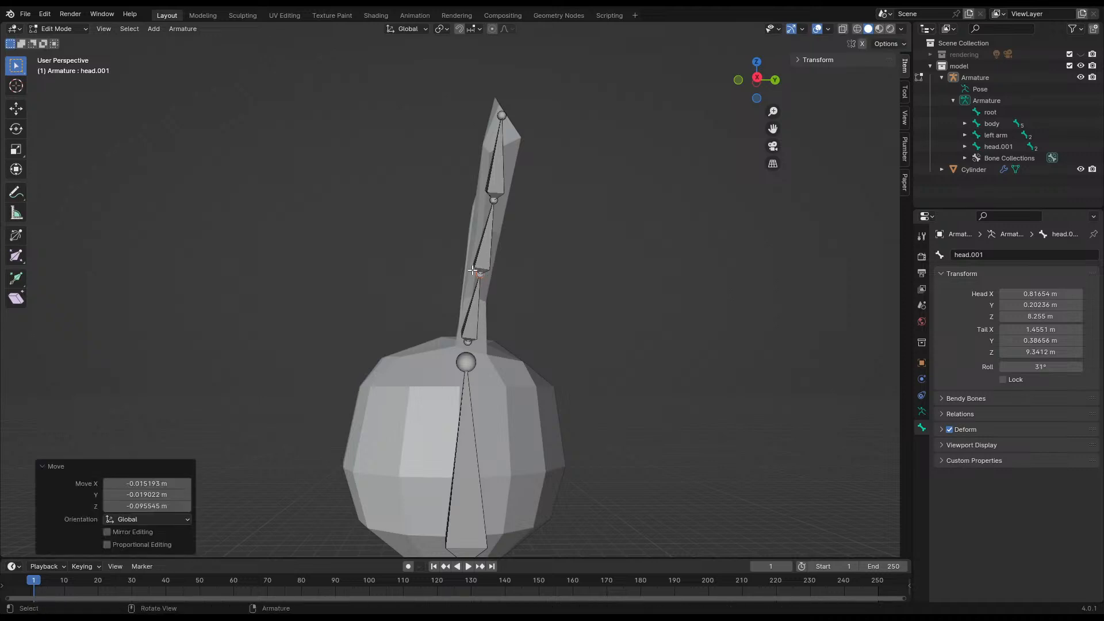
{"action": "middle_click_drag", "start_coordinate": [484, 272], "coordinate": [567, 264]}
{"action": "key", "text": "ctrl+s"}
- Switch to Object Mode and examine how the bones sit inside the body and legs
{"action": "scroll", "coordinate": [520, 287], "scroll_direction": "down", "scroll_amount": 5}
{"action": "key", "text": "Tab"}
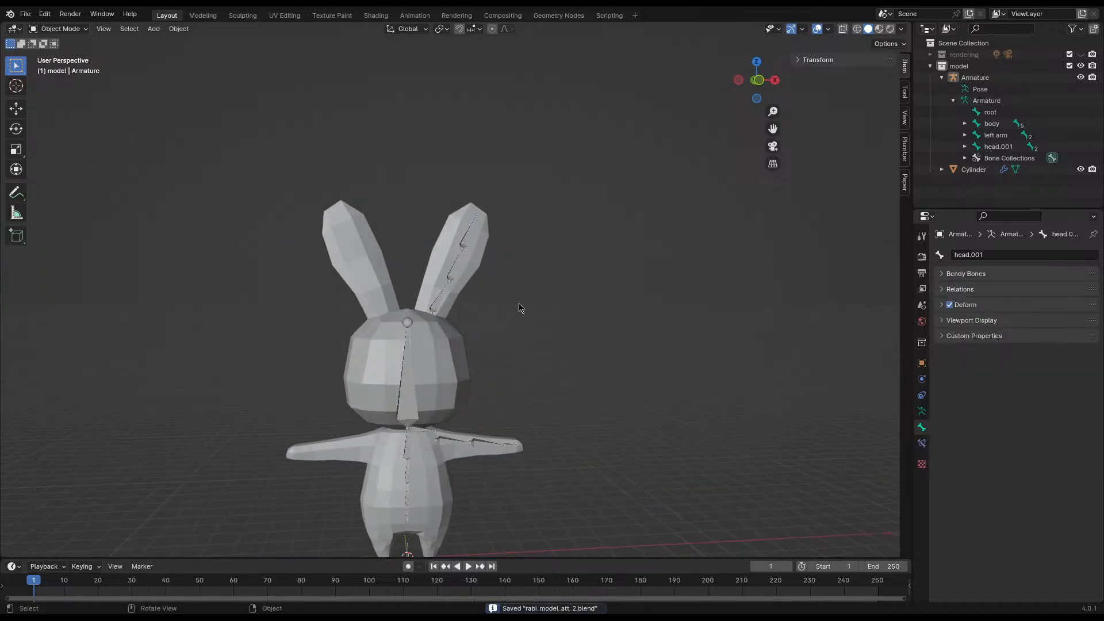
{"action": "middle_click_drag", "start_coordinate": [503, 369], "coordinate": [573, 256], "text": "shift"}
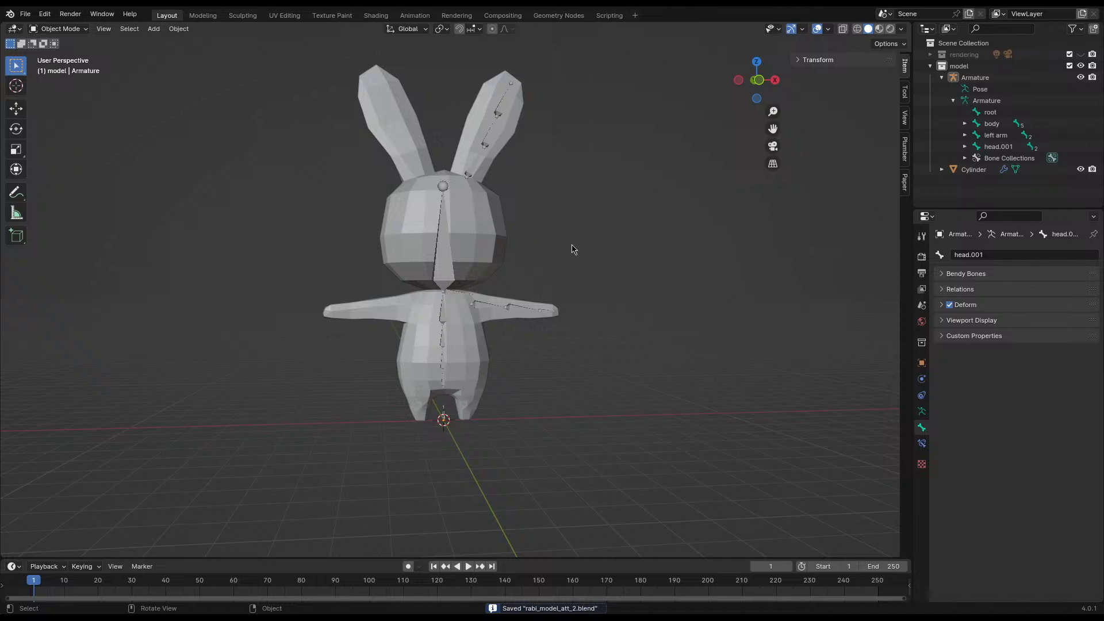
{"action": "middle_click_drag", "start_coordinate": [572, 249], "coordinate": [532, 363]}
{"action": "scroll", "coordinate": [533, 362], "scroll_direction": "up", "scroll_amount": 4}
{"action": "middle_click_drag", "start_coordinate": [480, 447], "coordinate": [406, 286], "text": "shift"}
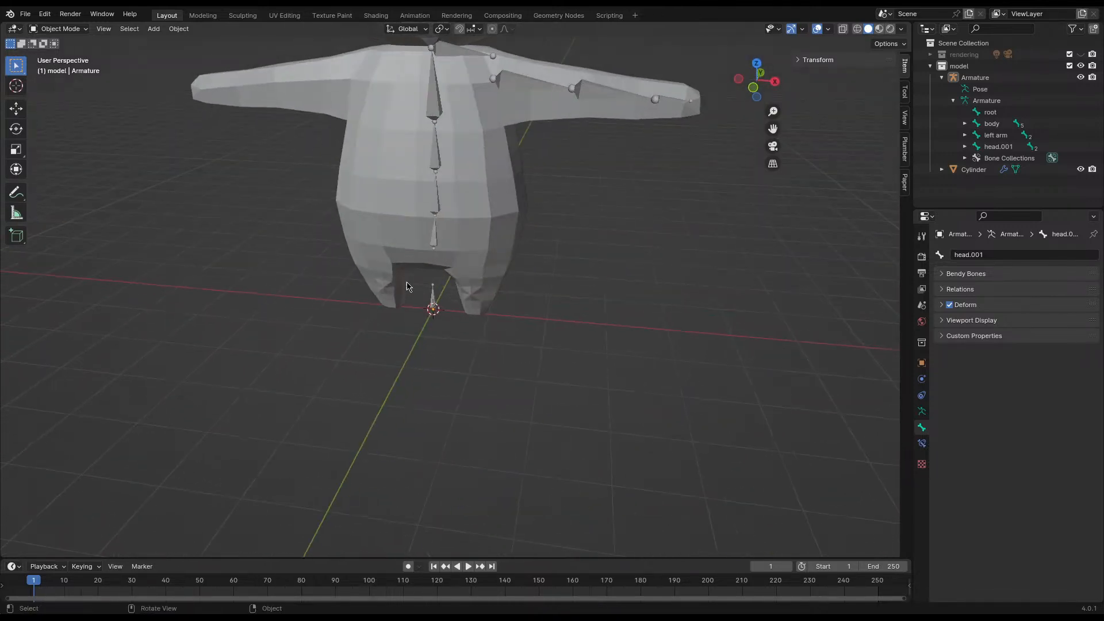
{"action": "scroll", "coordinate": [445, 266], "scroll_direction": "up", "scroll_amount": 3}
{"action": "middle_click_drag", "start_coordinate": [481, 248], "coordinate": [390, 234]}
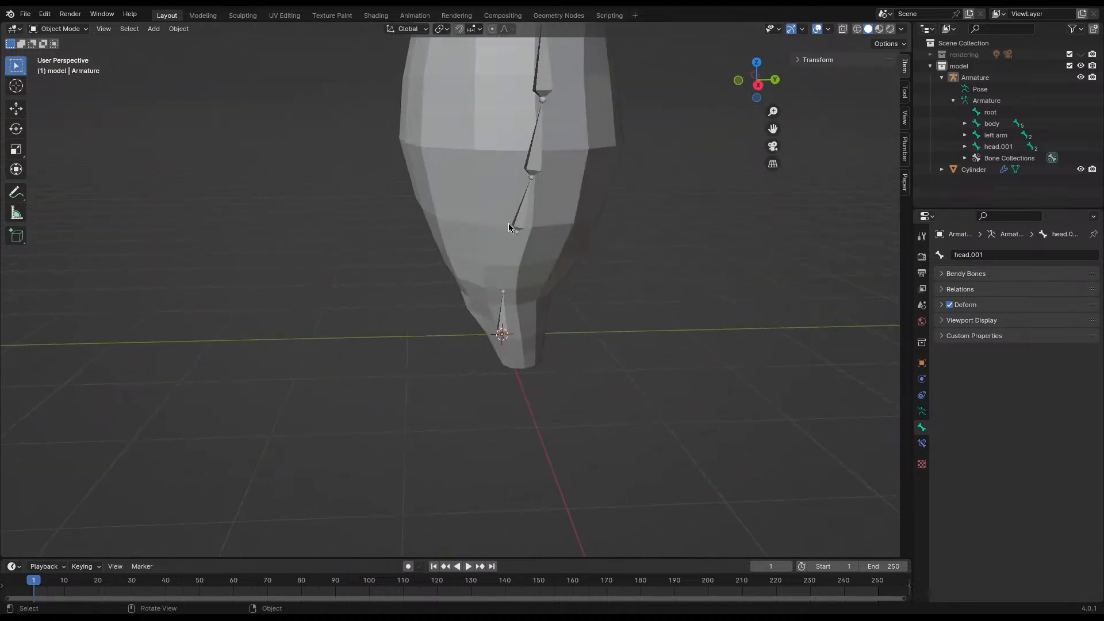
- Select the armature, return it to Edit Mode, and select the root bone between the legs
{"action": "left_click", "coordinate": [508, 223]}
{"action": "left_click", "coordinate": [517, 228]}
{"action": "middle_click_drag", "start_coordinate": [482, 243], "coordinate": [436, 239]}
{"action": "left_click", "coordinate": [437, 238]}
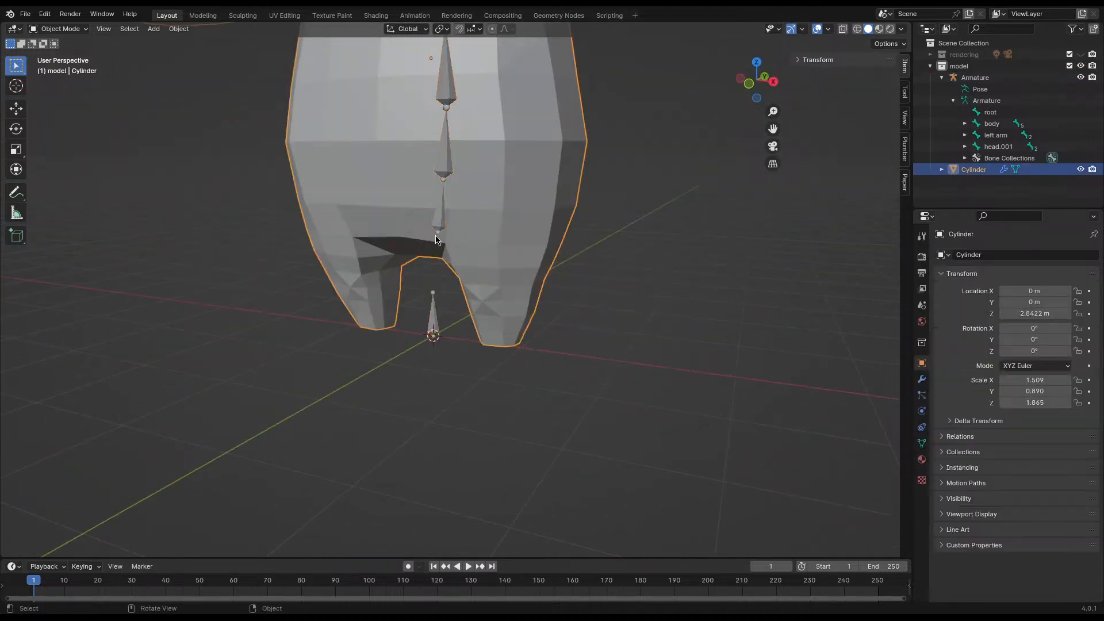
{"action": "left_click", "coordinate": [439, 238]}
{"action": "left_click", "coordinate": [440, 238]}
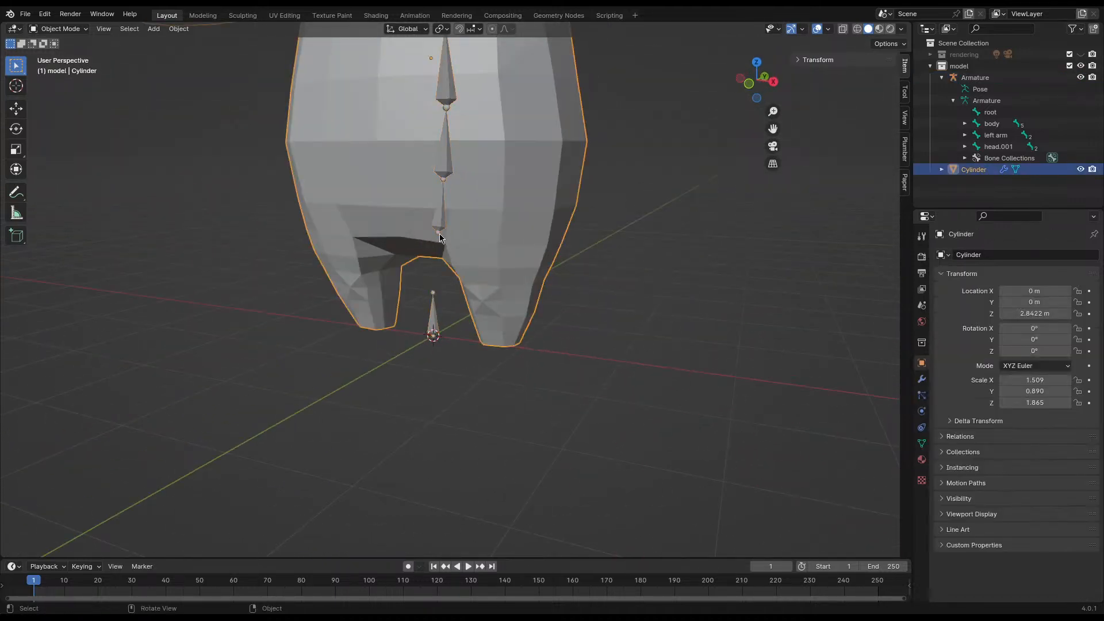
{"action": "left_click", "coordinate": [436, 299]}
{"action": "key", "text": "Tab"}
{"action": "left_click", "coordinate": [433, 295]}
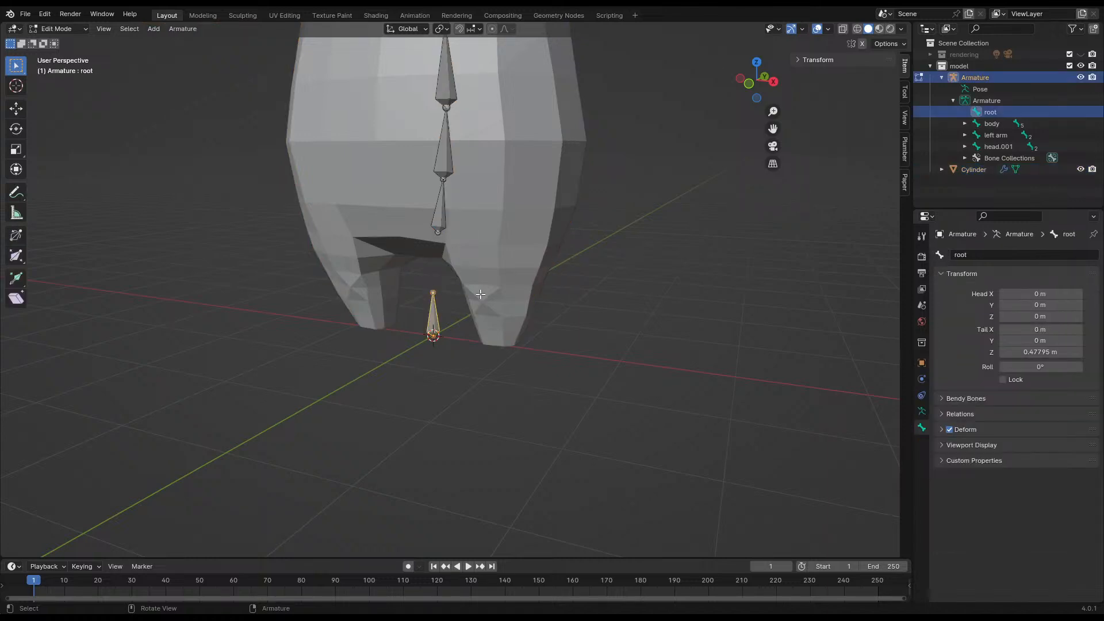
- Extrude a bone about 0.78 m sideways from the root bone's tip toward the right-hand leg
{"action": "left_click", "coordinate": [436, 289]}
{"action": "scroll", "coordinate": [429, 322], "scroll_direction": "up", "scroll_amount": 4}
{"action": "middle_click_drag", "start_coordinate": [429, 322], "coordinate": [536, 268]}
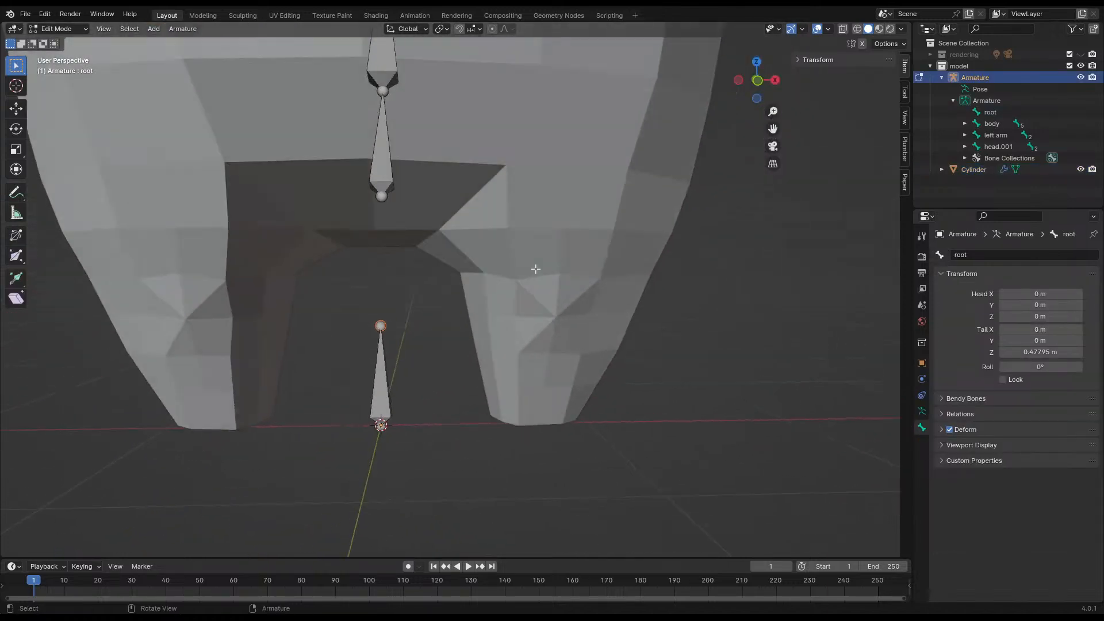
{"action": "scroll", "coordinate": [425, 241], "scroll_direction": "down", "scroll_amount": 2}
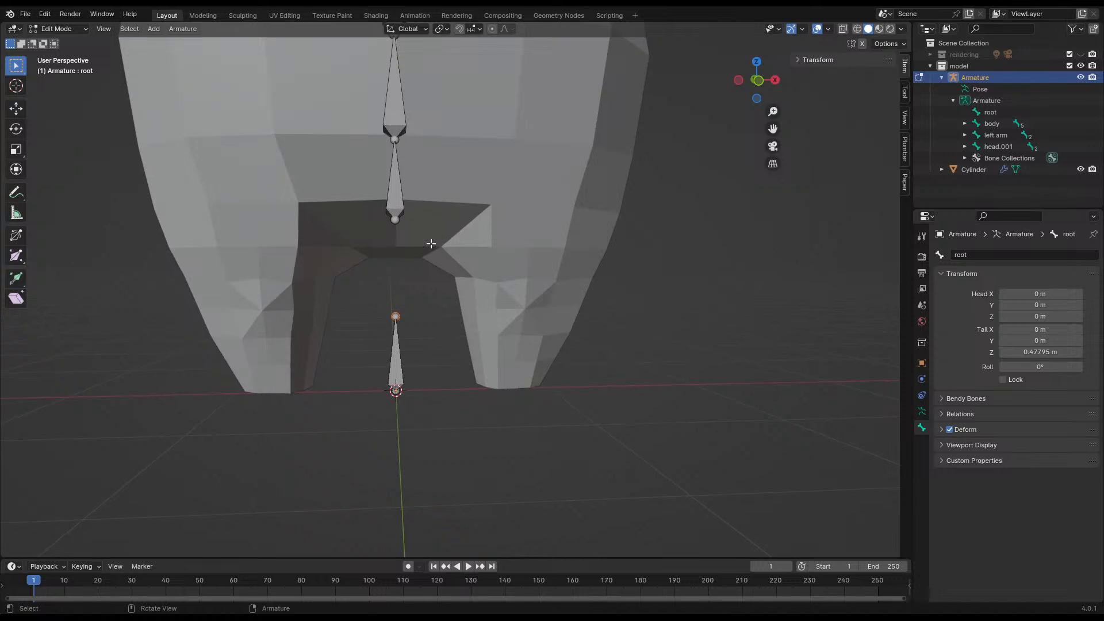
{"action": "key", "text": "e"}
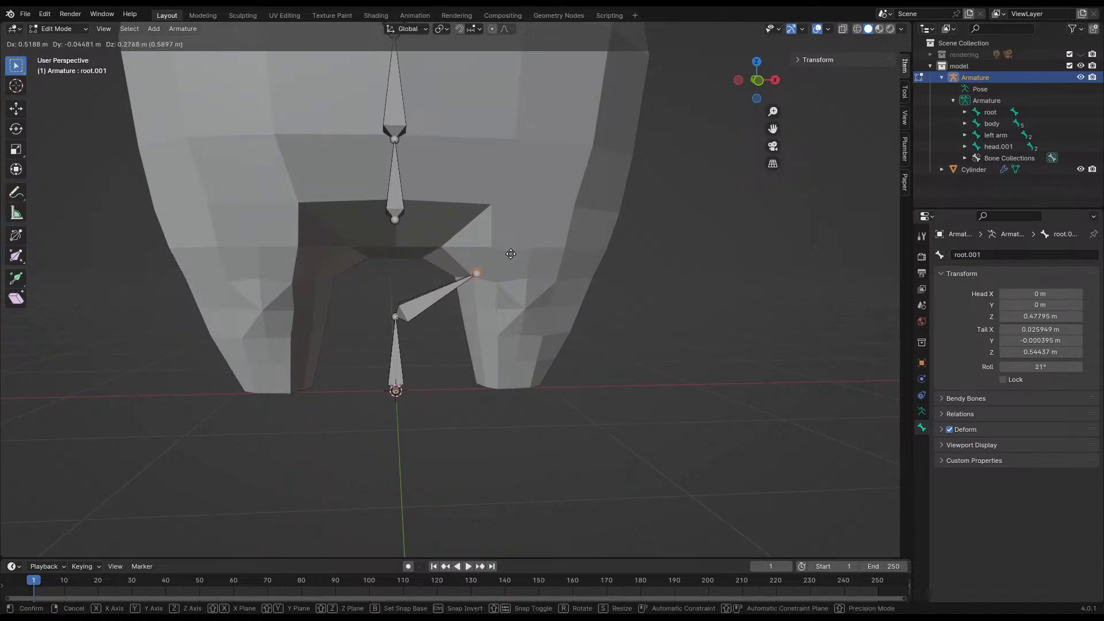
{"action": "left_click", "coordinate": [552, 296]}
- Split the new sideways bone off from the root bone
{"action": "left_click", "coordinate": [446, 315]}
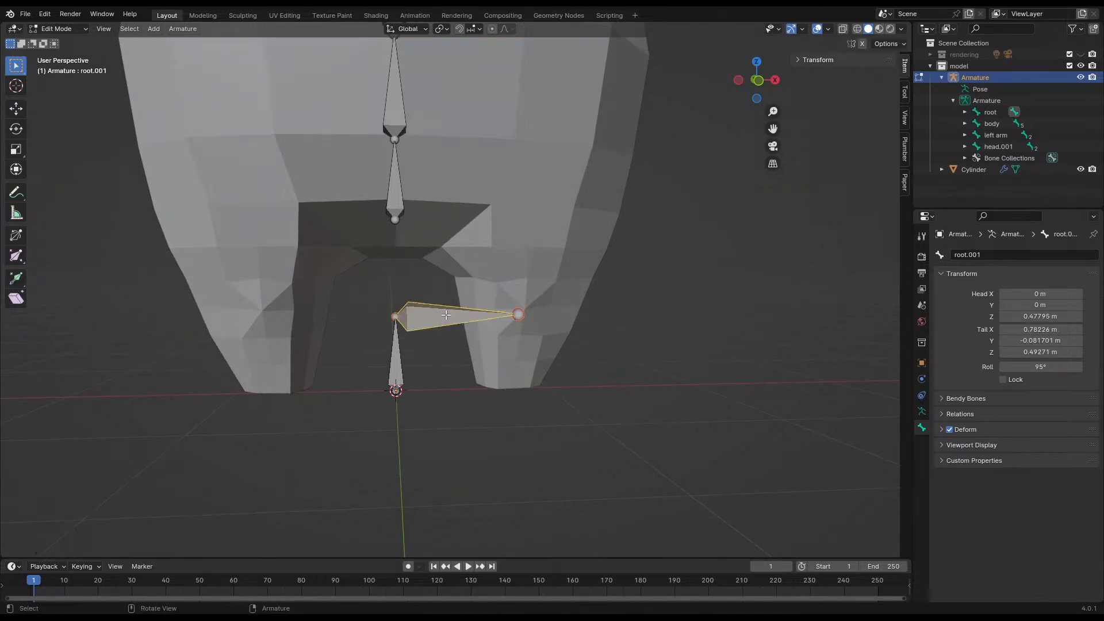
{"action": "key", "text": "F3"}
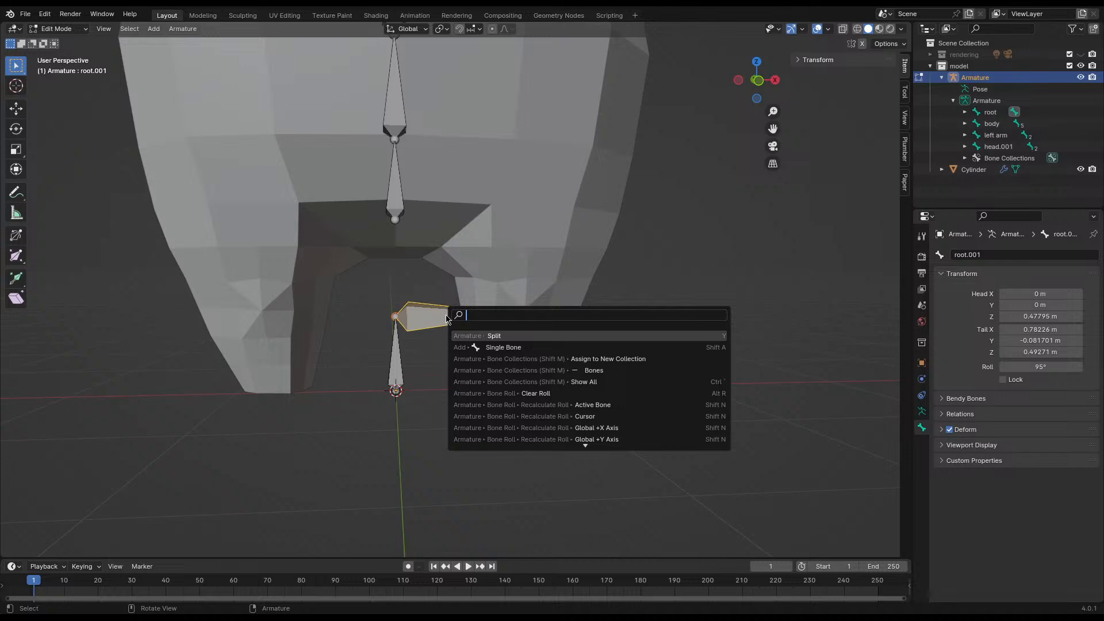
{"action": "key", "text": "Return"}
{"action": "key", "text": "g"}
{"action": "right_click", "coordinate": [465, 239]}
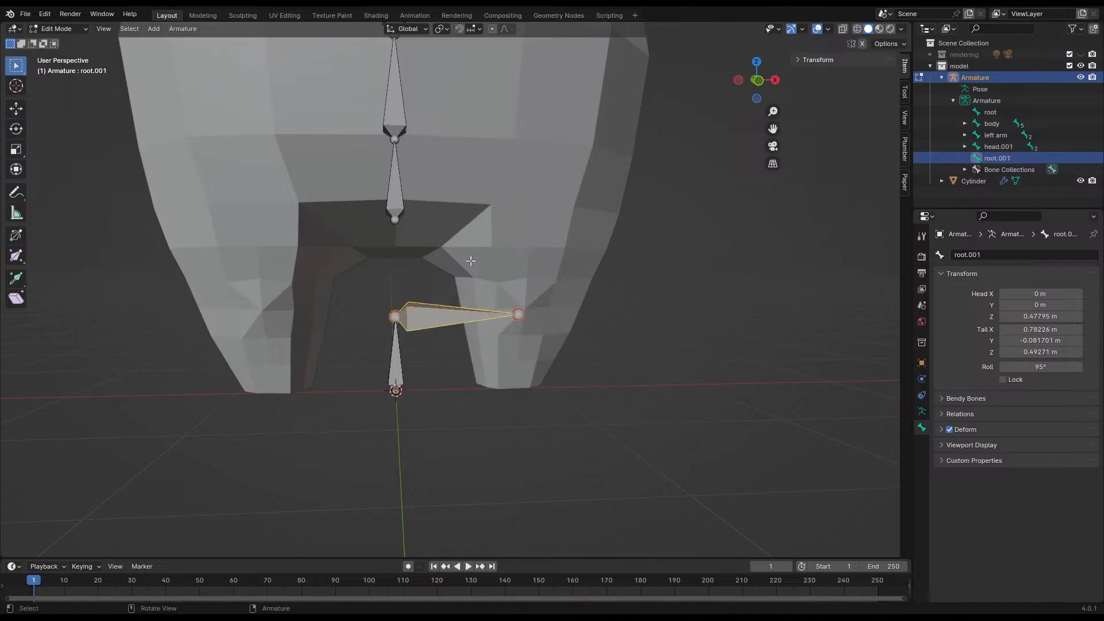
{"action": "key", "text": "Tab"}
{"action": "key", "text": "Tab"}
- Move the split bone up about 0.62 m, then shift it about 0.06 m back toward the lowest body joint in the side view
{"action": "key", "text": "g"}
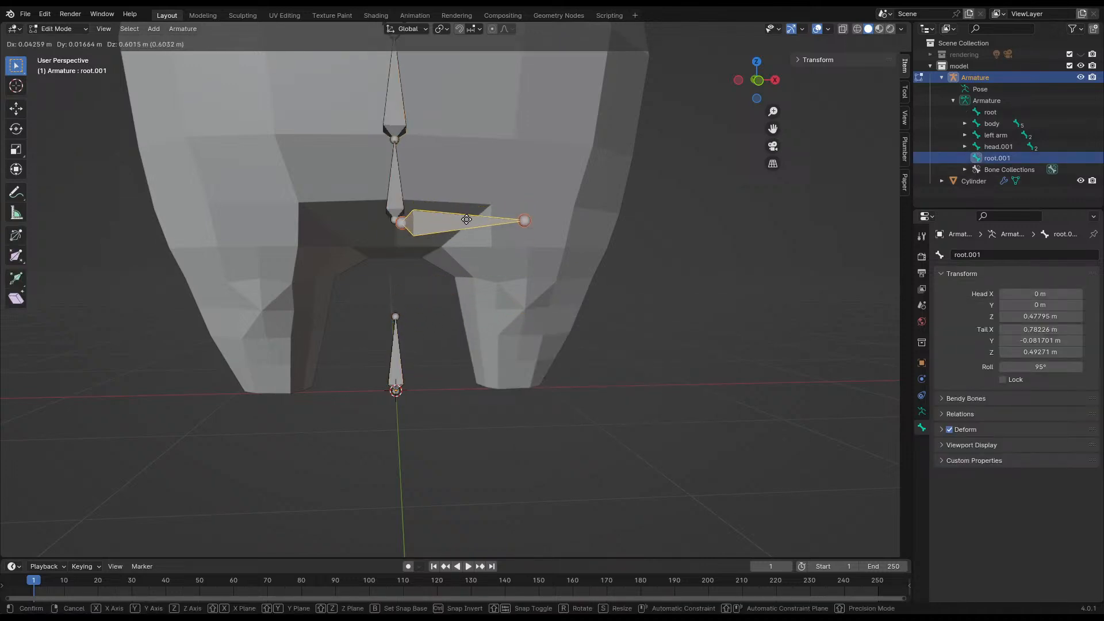
{"action": "left_click", "coordinate": [467, 219]}
{"action": "key", "text": "KP_3"}
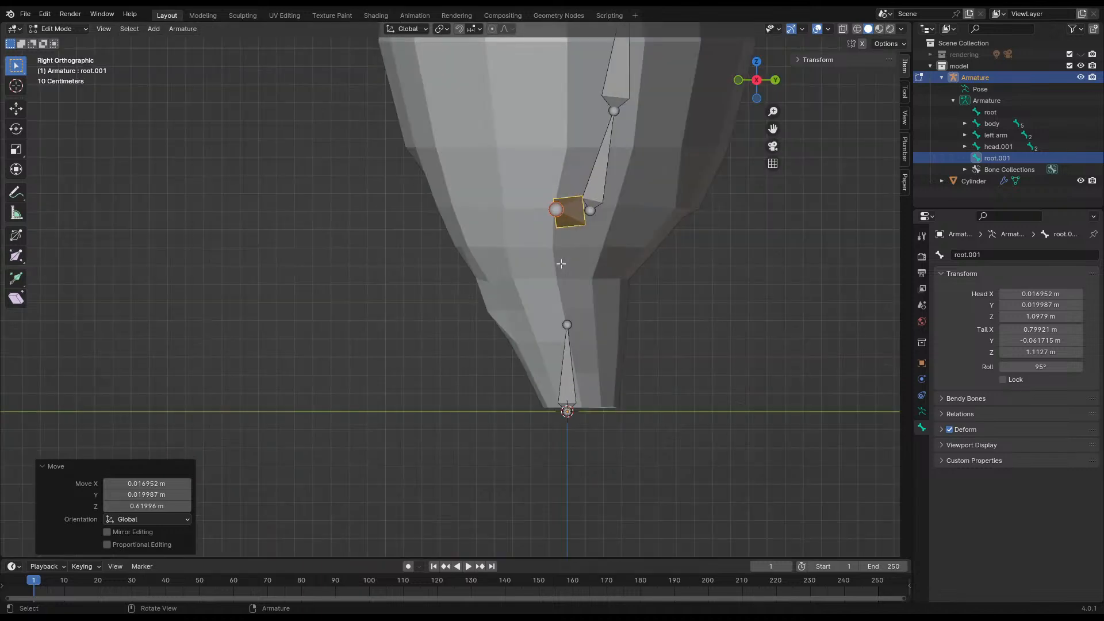
{"action": "key", "text": "g"}
{"action": "left_click", "coordinate": [593, 244]}
- Raise the sideways hip bone about 0.16 m further beside the lower body bone, and select its outer tip
{"action": "middle_click_drag", "start_coordinate": [592, 244], "coordinate": [654, 236]}
{"action": "scroll", "coordinate": [502, 251], "scroll_direction": "down", "scroll_amount": 3}
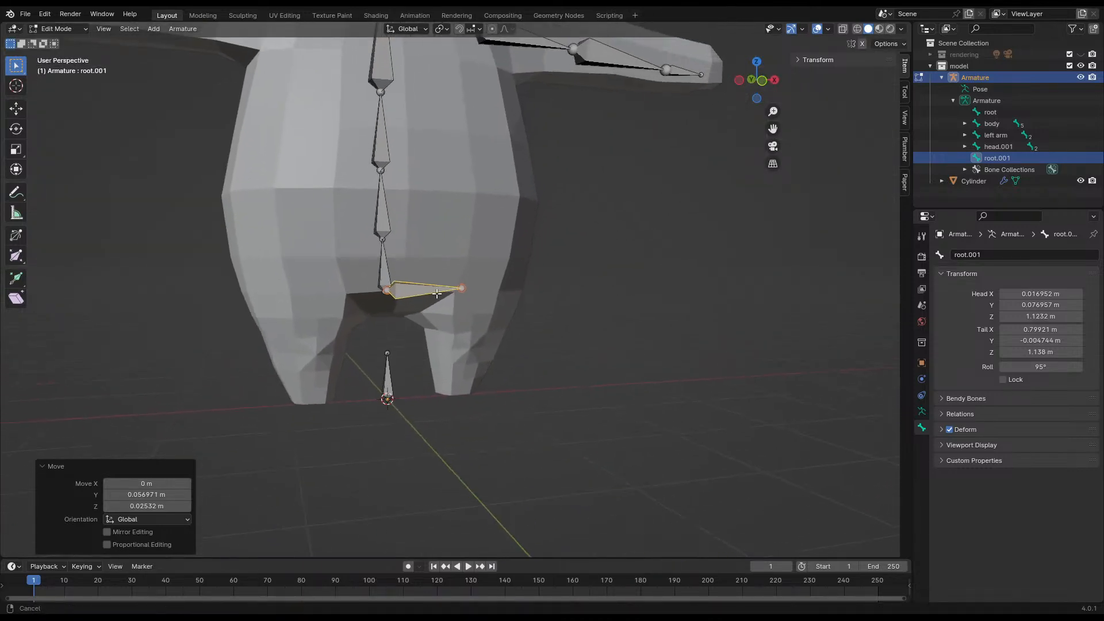
{"action": "key", "text": "g"}
{"action": "left_click", "coordinate": [475, 291]}
{"action": "left_click", "coordinate": [463, 275]}
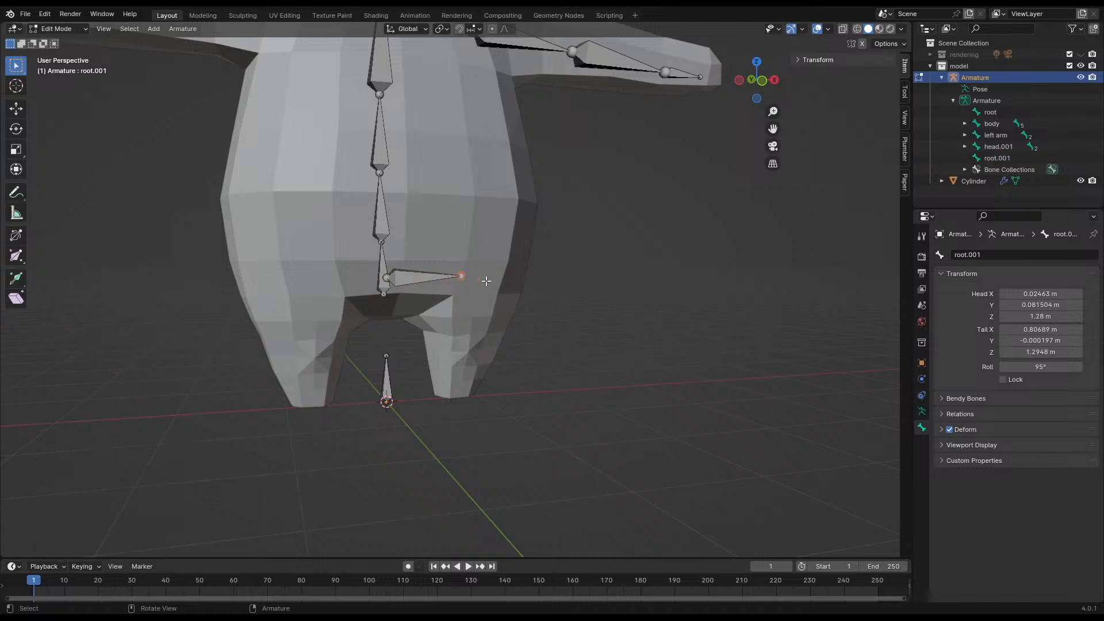
- Try moving the upper joints of the body 2 and body bones upward freehand in front view, and undo the lower move
{"action": "key", "text": "KP_1"}
{"action": "left_click", "coordinate": [398, 228]}
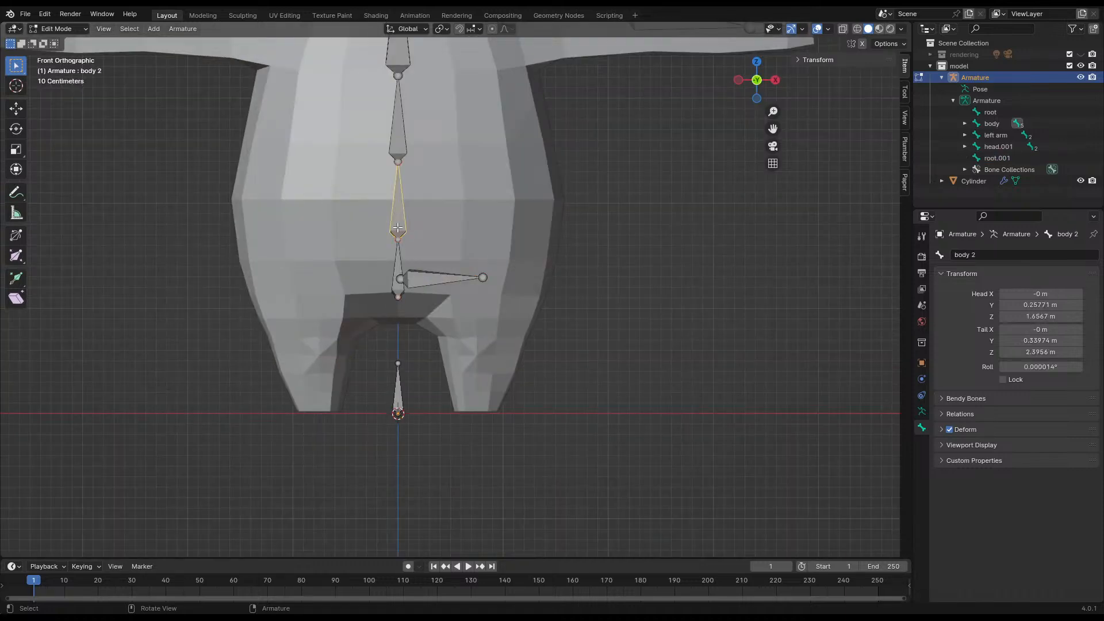
{"action": "left_click", "coordinate": [398, 162]}
{"action": "key", "text": "g"}
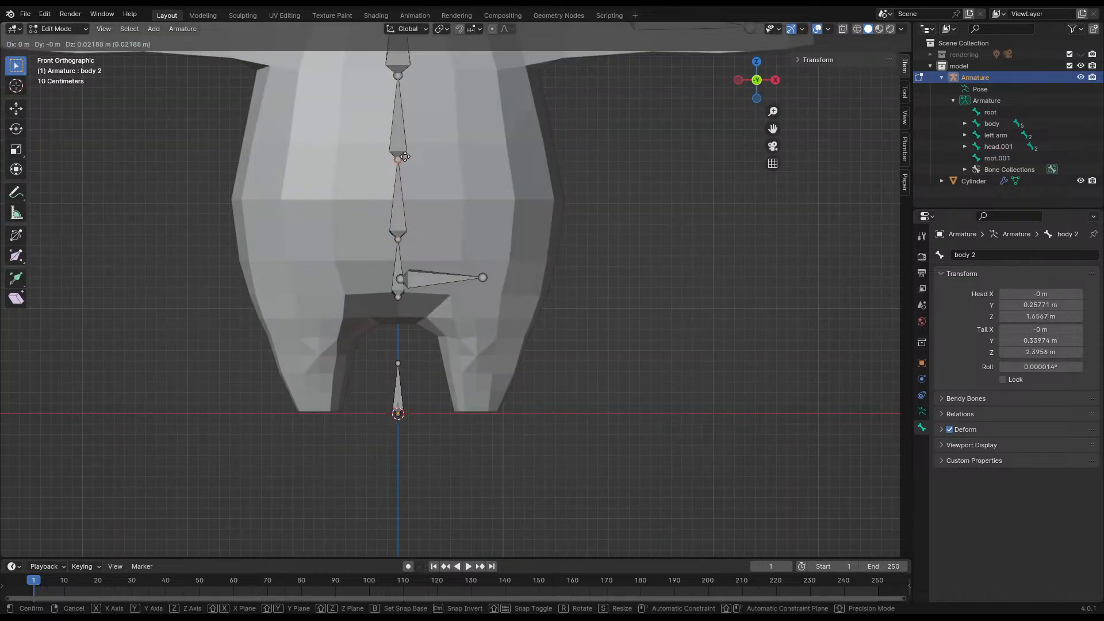
{"action": "left_click", "coordinate": [403, 146]}
{"action": "left_click", "coordinate": [401, 239]}
{"action": "key", "text": "g"}
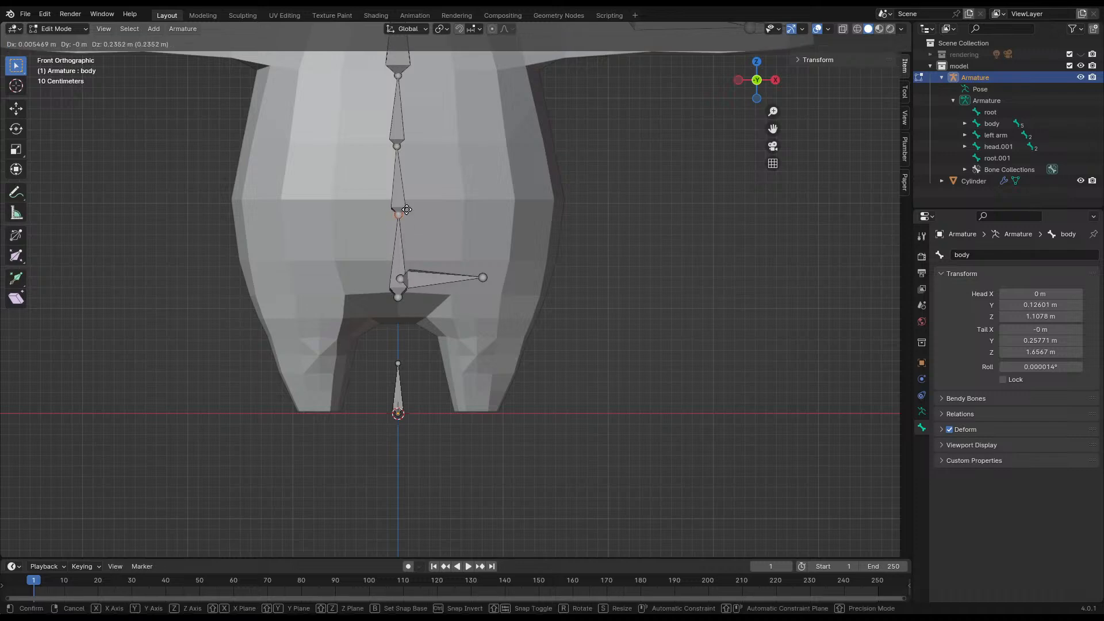
{"action": "left_click", "coordinate": [402, 214]}
{"action": "left_click", "coordinate": [396, 298]}
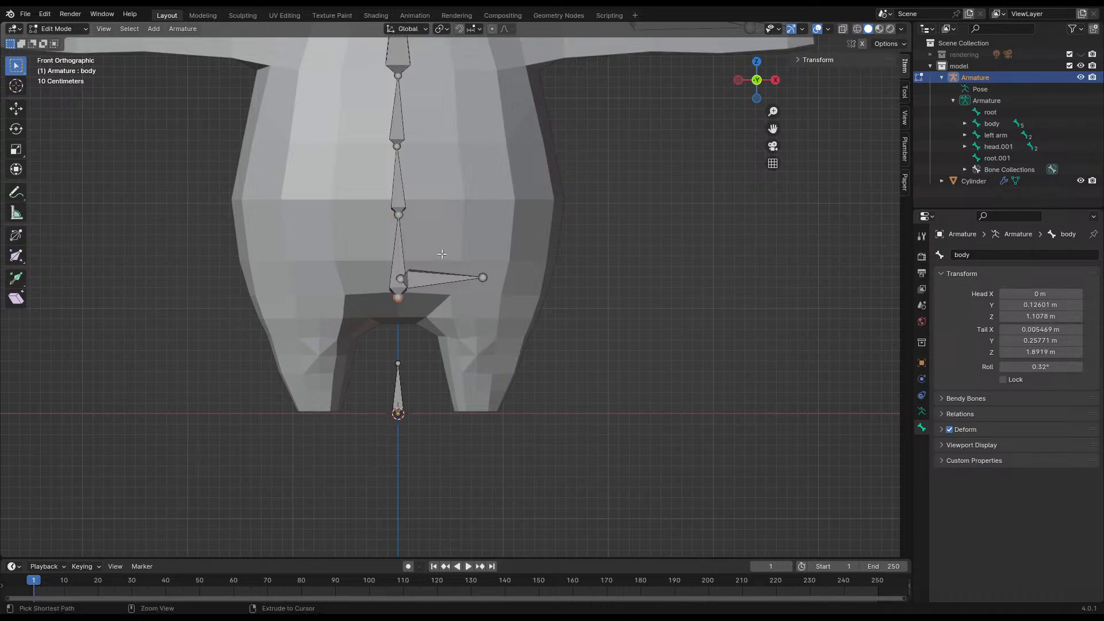
{"action": "key", "text": "ctrl+z"}
{"action": "key", "text": "ctrl+z"}
- Try raising the body bone's upper joint about 0.21 m along Z, and undo the spine joint moves
{"action": "middle_click_drag", "start_coordinate": [424, 173], "coordinate": [429, 255], "text": "shift"}
{"action": "left_click", "coordinate": [411, 164], "text": "shift"}
{"action": "left_click", "coordinate": [403, 232]}
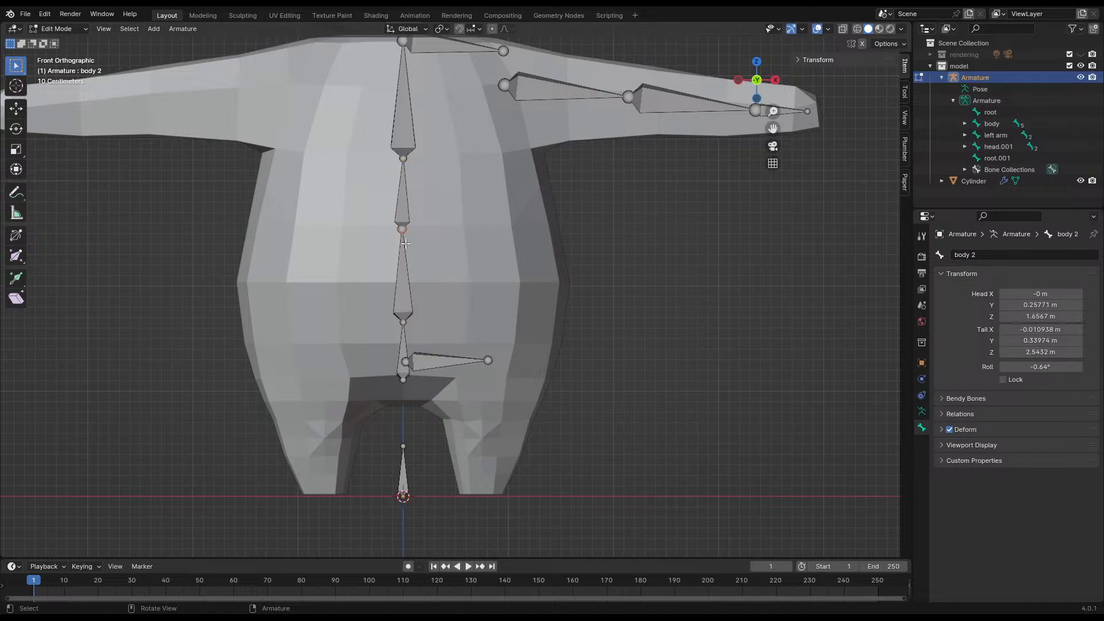
{"action": "left_click", "coordinate": [408, 324]}
{"action": "key", "text": "g"}
{"action": "key", "text": "z"}
{"action": "left_click", "coordinate": [408, 302]}
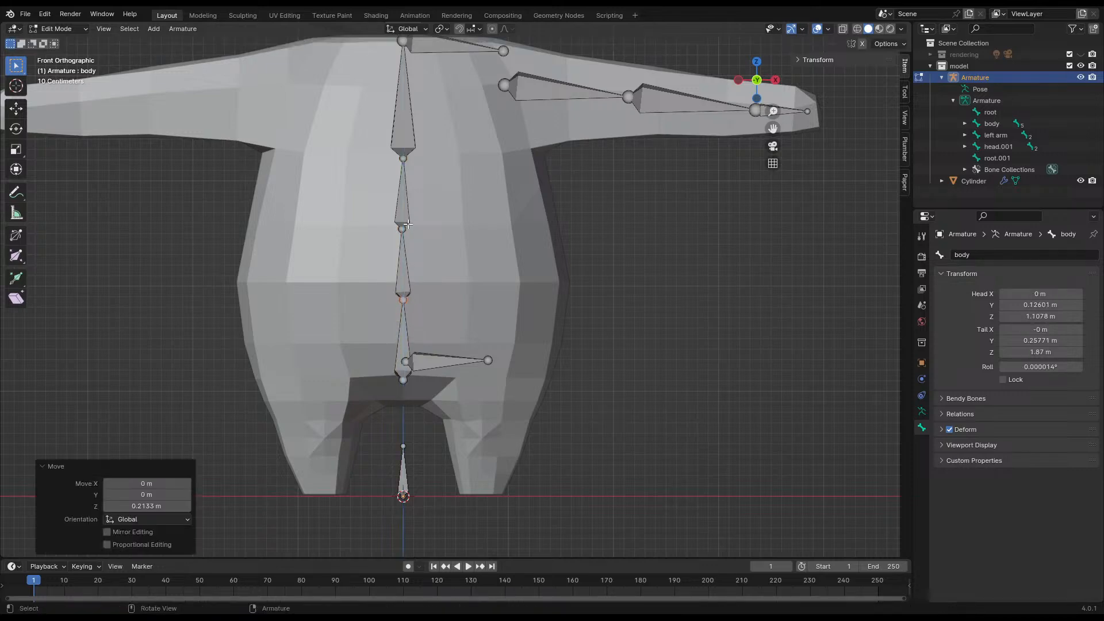
{"action": "key", "text": "ctrl+z"}
{"action": "key", "text": "ctrl+z"}
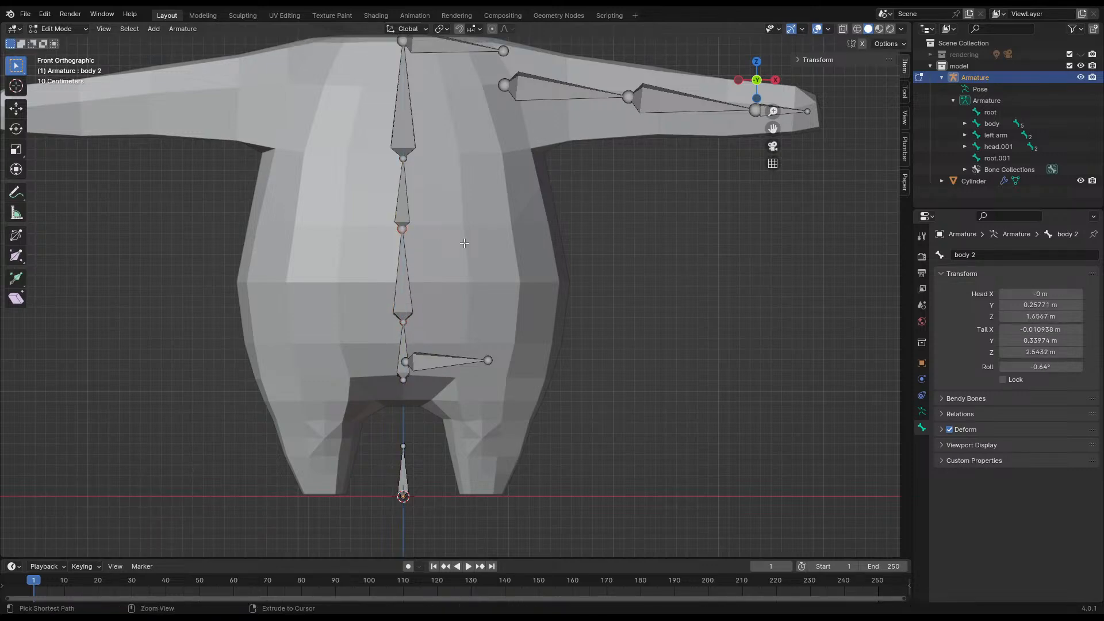
- Raise the body 2 bone's upper joint about 0.15 m along Z
{"action": "key", "text": "g"}
{"action": "key", "text": "z"}
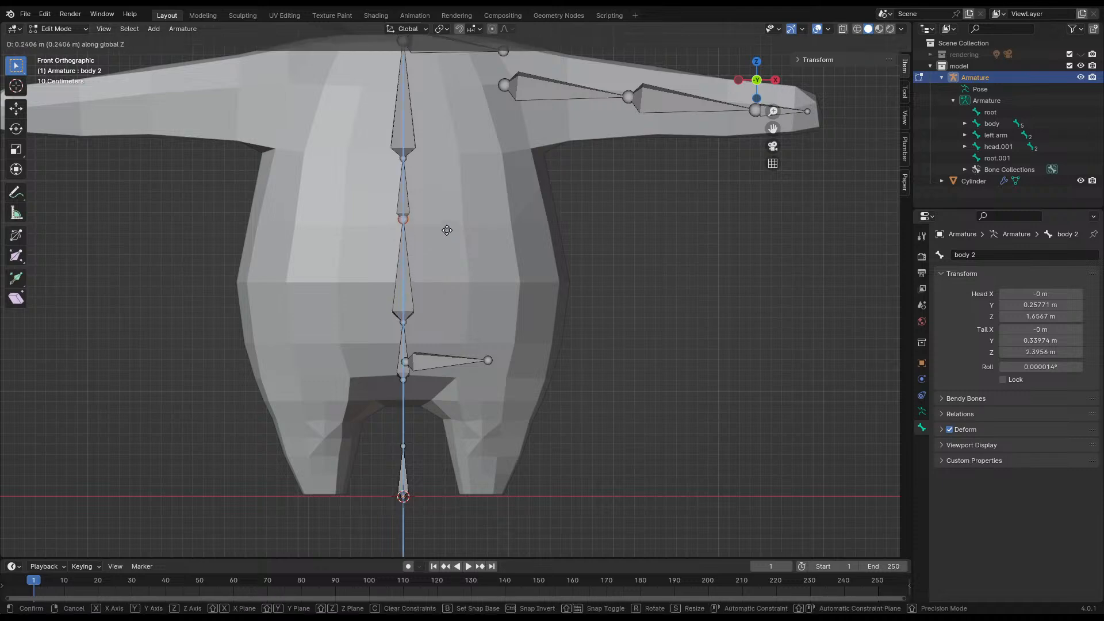
{"action": "left_click", "coordinate": [447, 240]}
{"action": "left_click", "coordinate": [409, 143]}
{"action": "key", "text": "g"}
{"action": "key", "text": "z"}
{"action": "right_click", "coordinate": [412, 163]}
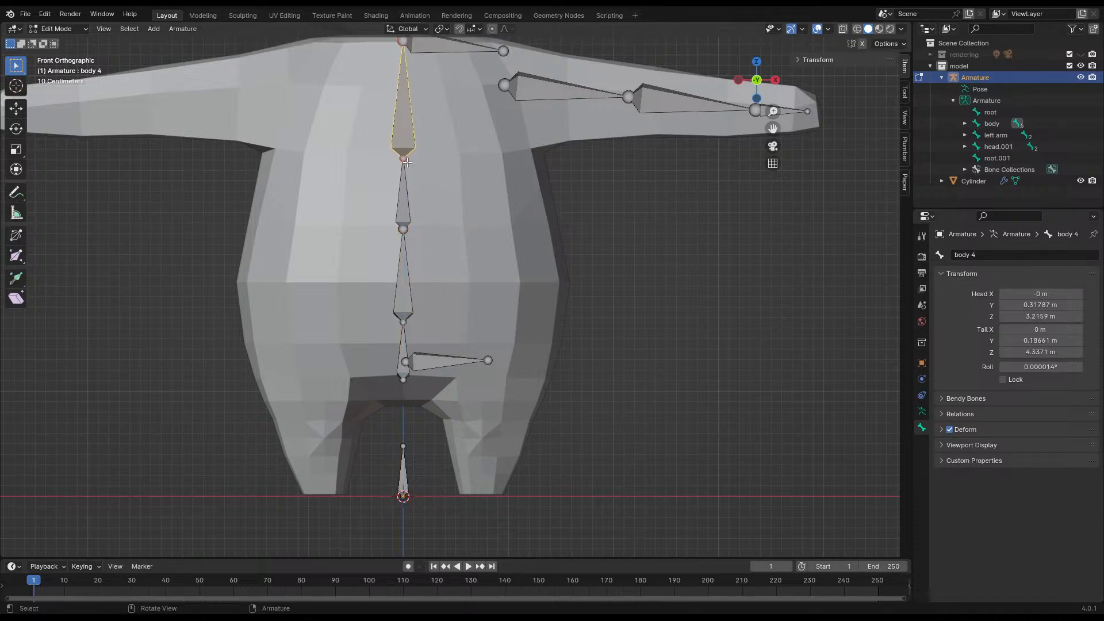
- Raise the joint between the body 3 and body 4 bones about 0.21 m along Z
{"action": "left_click", "coordinate": [404, 159]}
{"action": "key", "text": "g"}
{"action": "key", "text": "z"}
{"action": "left_click", "coordinate": [439, 167]}
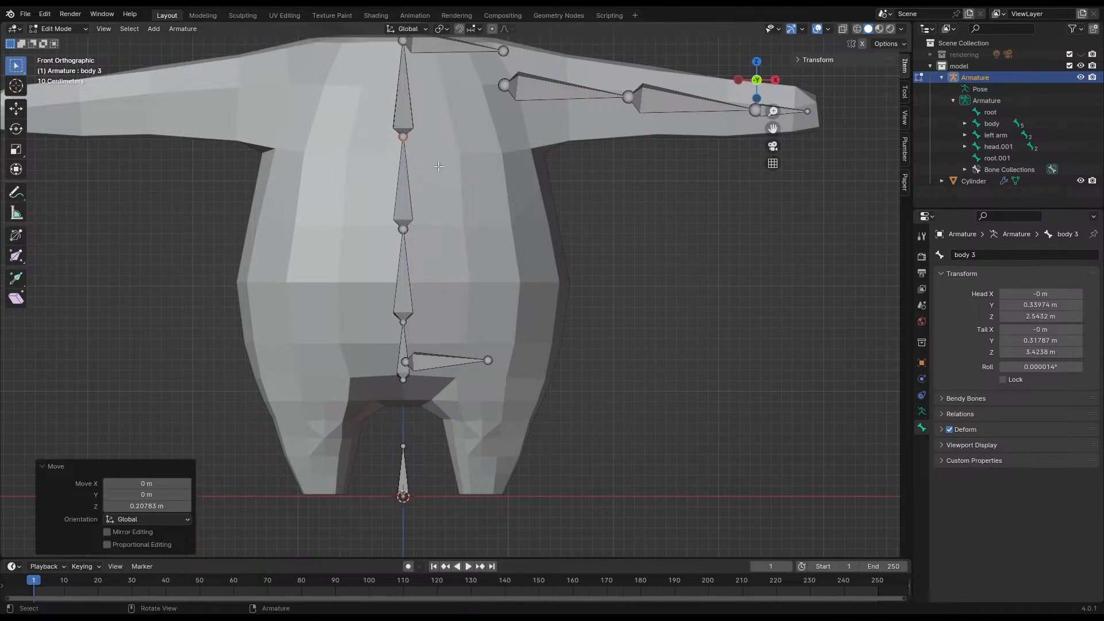
- Raise the body bone's upper joint about 0.14 m and its lower end about 0.2 m along Z
{"action": "left_click", "coordinate": [408, 316]}
{"action": "key", "text": "g"}
{"action": "key", "text": "z"}
{"action": "left_click", "coordinate": [443, 301]}
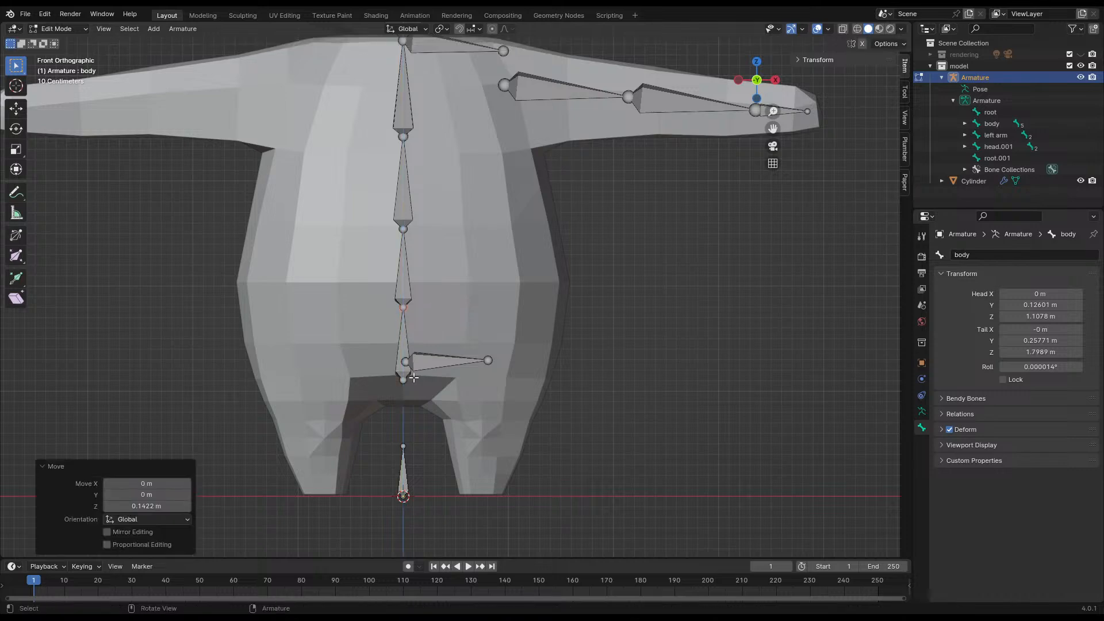
{"action": "left_click", "coordinate": [406, 380]}
{"action": "key", "text": "g"}
{"action": "key", "text": "z"}
{"action": "left_click", "coordinate": [410, 349]}
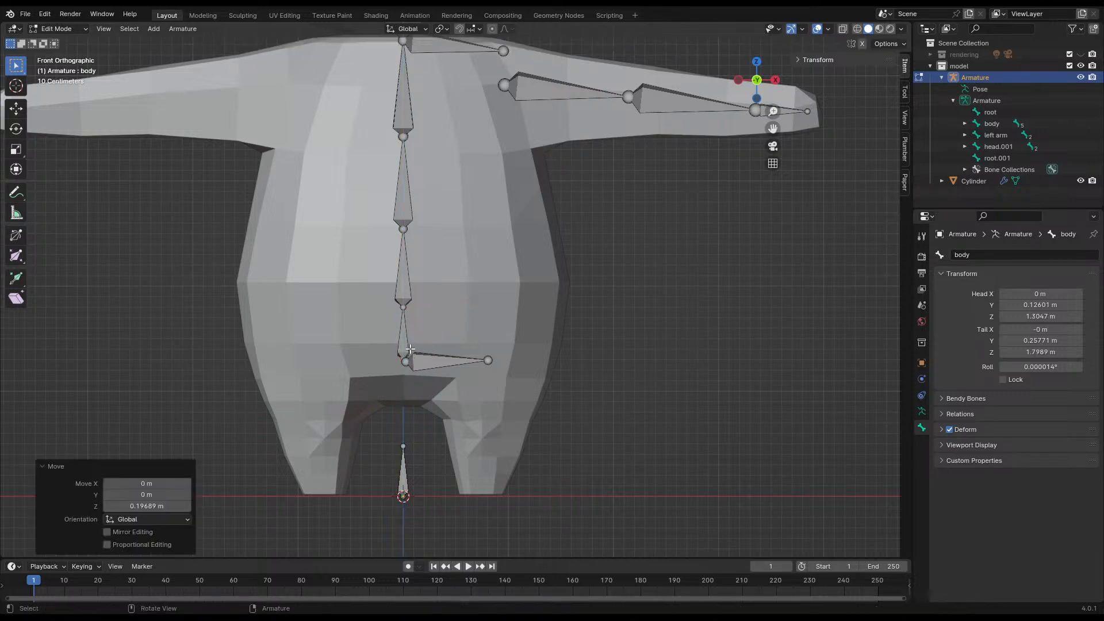
- Raise the body bone's upper joint another 0.14 m or so, the body 2 bone's upper joint about 0.12 m along Z, and save
{"action": "left_click", "coordinate": [404, 312]}
{"action": "left_click", "coordinate": [405, 307]}
{"action": "key", "text": "g"}
{"action": "key", "text": "z"}
{"action": "left_click", "coordinate": [427, 287]}
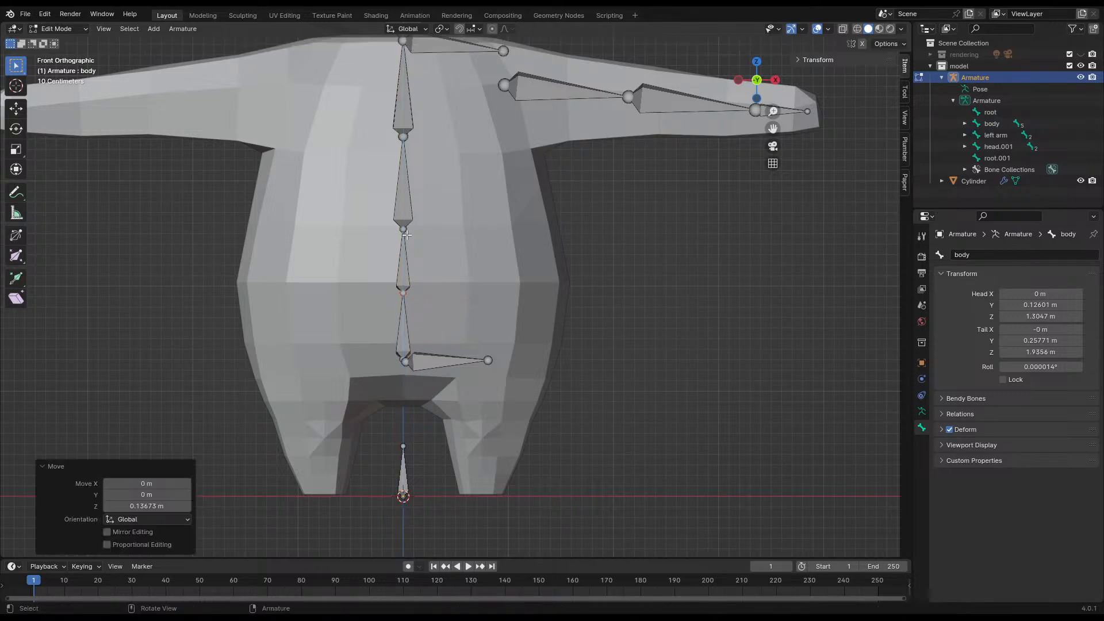
{"action": "left_click", "coordinate": [407, 235]}
{"action": "key", "text": "g"}
{"action": "key", "text": "z"}
{"action": "left_click", "coordinate": [435, 222]}
{"action": "left_click", "coordinate": [478, 211]}
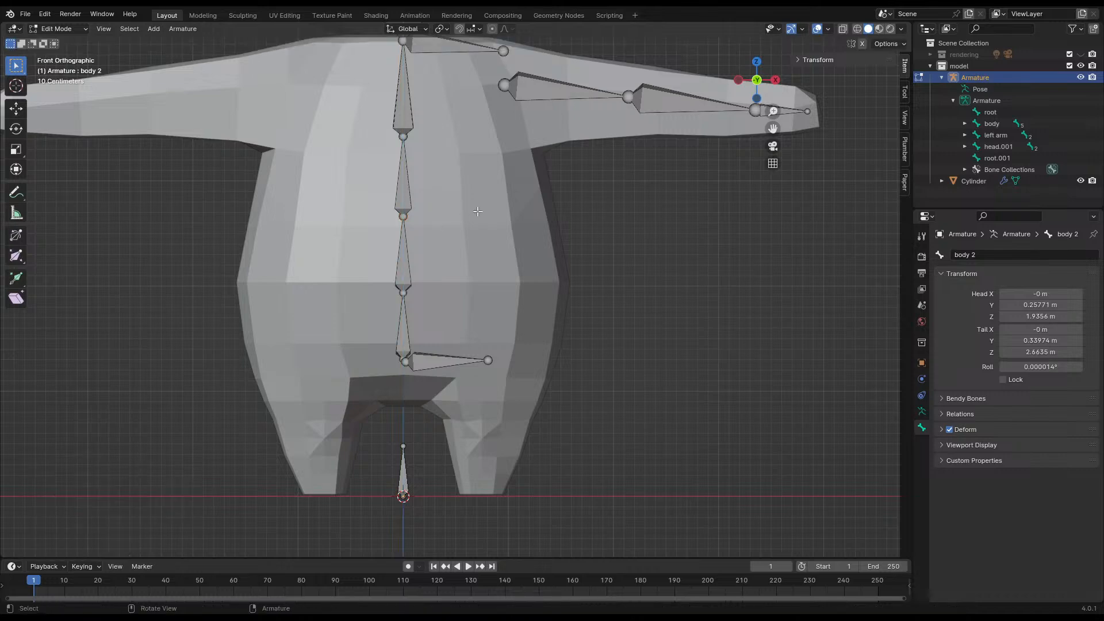
{"action": "key", "text": "ctrl+s"}
- Switch to Object Mode and examine how the spine and hip bones sit inside the body
{"action": "key", "text": "Tab"}
{"action": "middle_click_drag", "start_coordinate": [611, 303], "coordinate": [710, 316]}
{"action": "scroll", "coordinate": [443, 320], "scroll_direction": "up", "scroll_amount": 4}
{"action": "middle_click_drag", "start_coordinate": [501, 381], "coordinate": [473, 283], "text": "shift"}
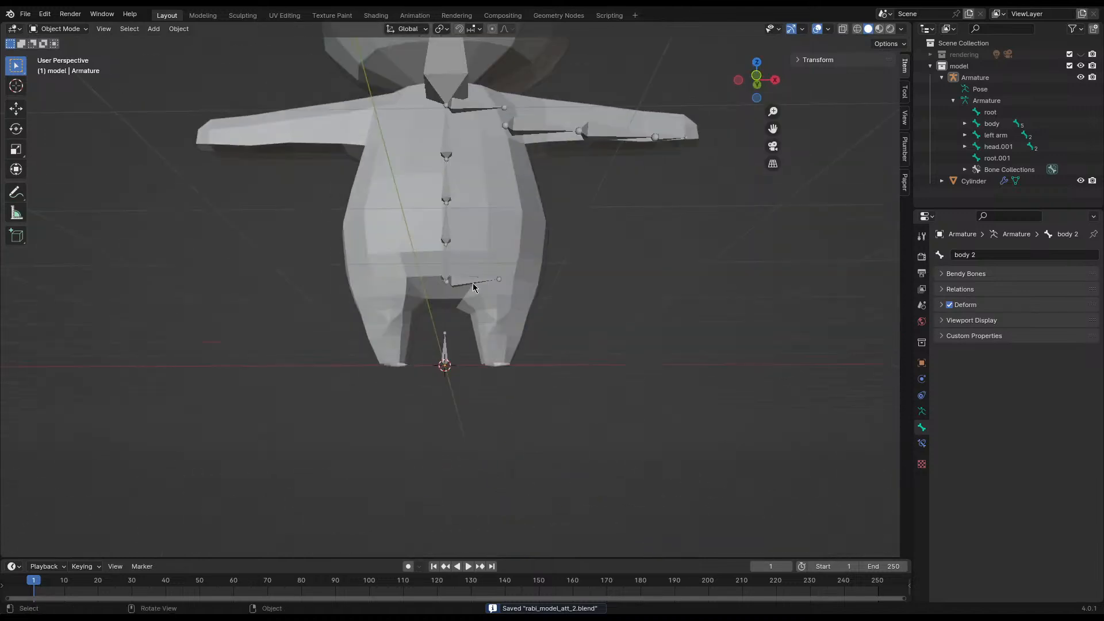
- Return the armature to Edit Mode and extrude two leg bones down from the hip bone's outer tip, about 0.7 m and 0.55 m long
{"action": "left_click", "coordinate": [473, 283]}
{"action": "scroll", "coordinate": [474, 287], "scroll_direction": "up", "scroll_amount": 5}
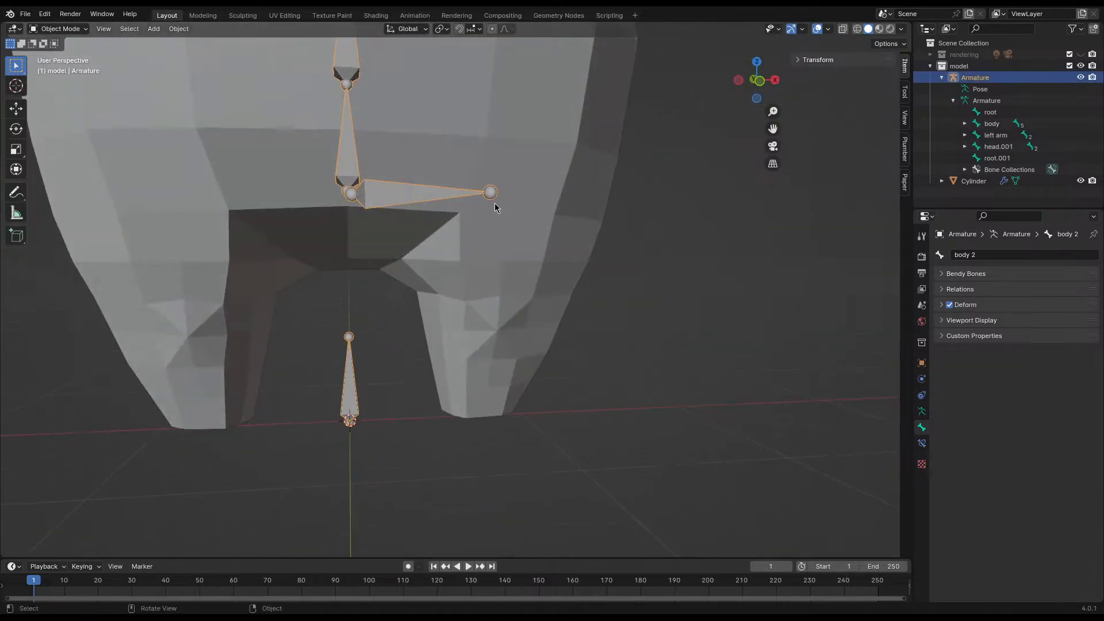
{"action": "key", "text": "Tab"}
{"action": "left_click", "coordinate": [489, 192]}
{"action": "middle_click_drag", "start_coordinate": [542, 261], "coordinate": [506, 261]}
{"action": "key", "text": "KP_1"}
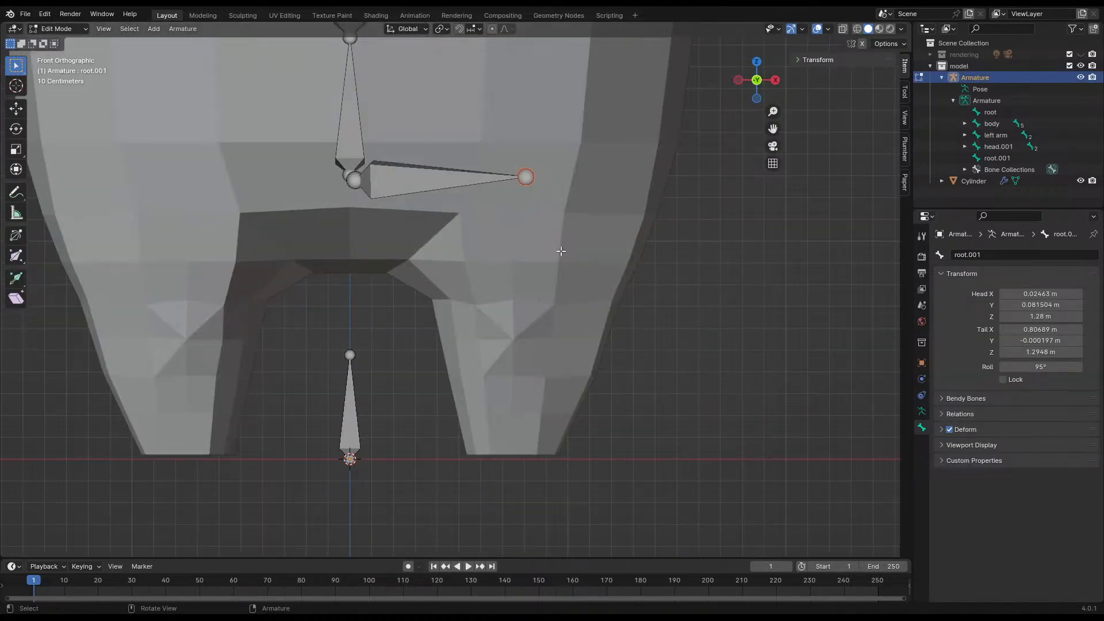
{"action": "scroll", "coordinate": [560, 251], "scroll_direction": "up", "scroll_amount": 1}
{"action": "middle_click_drag", "start_coordinate": [574, 280], "coordinate": [529, 291], "text": "shift"}
{"action": "key", "text": "e"}
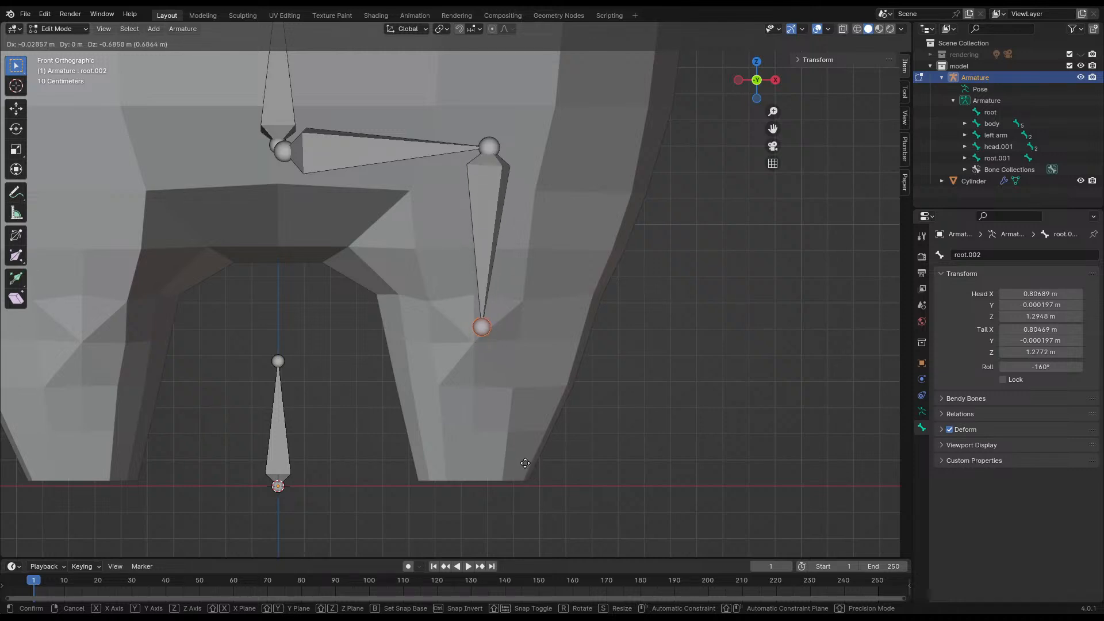
{"action": "left_click", "coordinate": [524, 466]}
{"action": "key", "text": "e"}
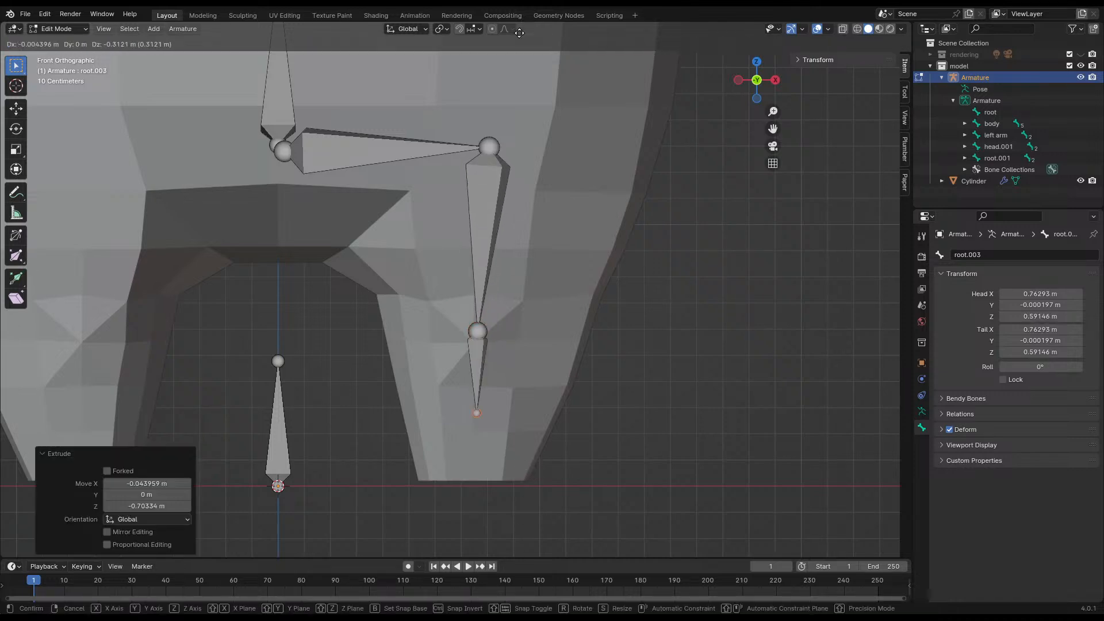
{"action": "left_click", "coordinate": [519, 69]}
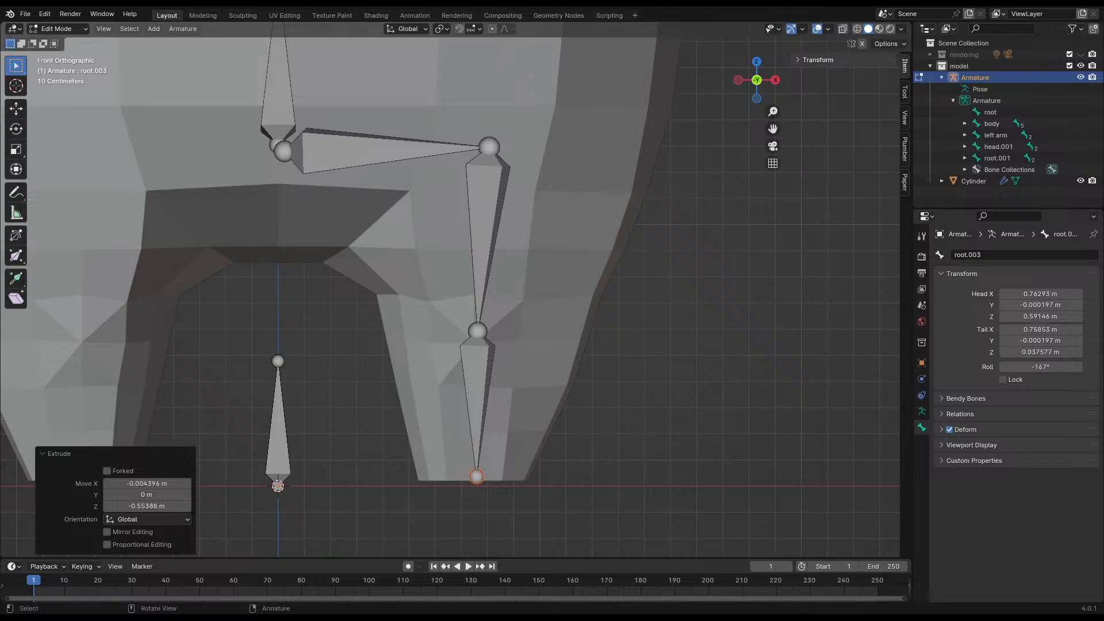
- Move the hip bone's outer joint about 0.09 m down and 0.04 m inward above the knee, and save
{"action": "scroll", "coordinate": [478, 276], "scroll_direction": "down", "scroll_amount": 5}
{"action": "left_click", "coordinate": [468, 306]}
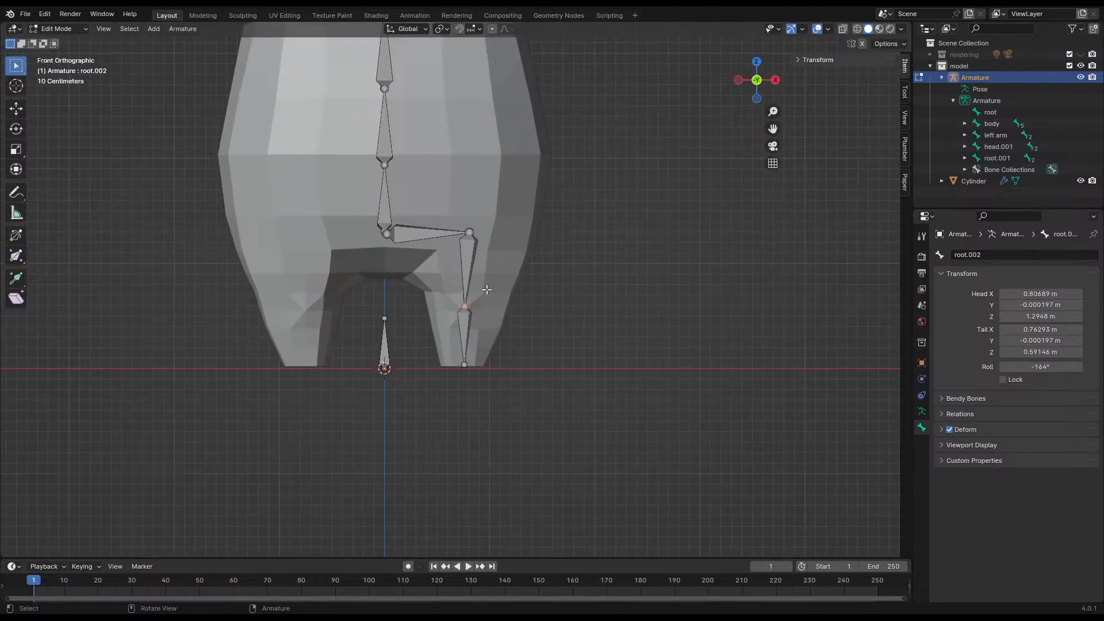
{"action": "left_click", "coordinate": [470, 232]}
{"action": "left_click_drag", "start_coordinate": [474, 231], "coordinate": [470, 240]}
{"action": "key", "text": "ctrl+s"}
- Rename the sideways hip bone as pelvis
{"action": "left_click", "coordinate": [410, 243]}
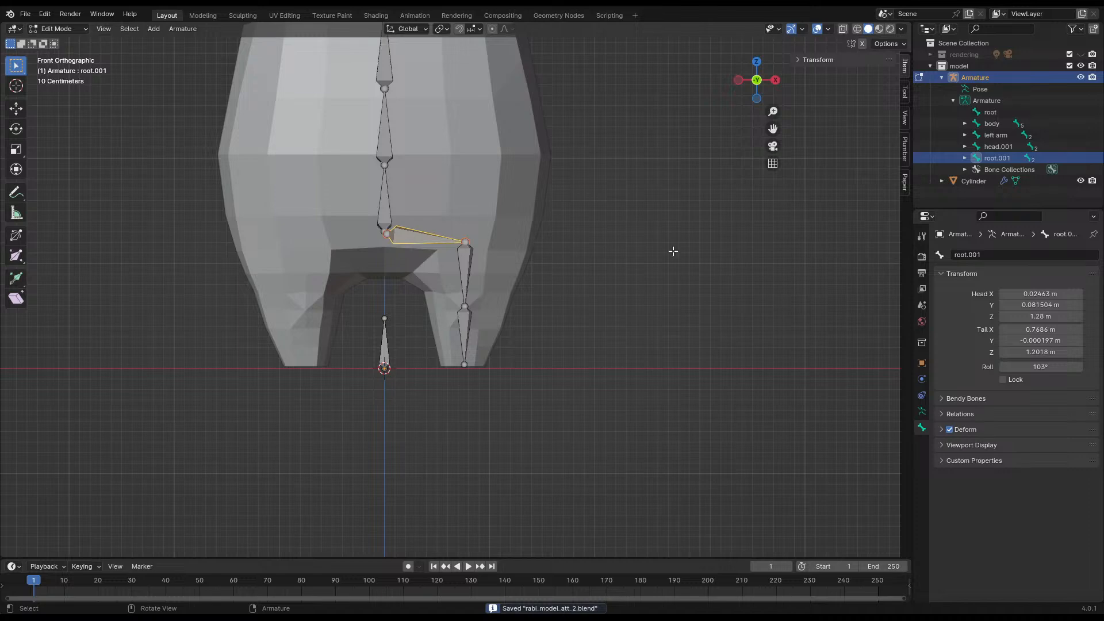
{"action": "double_click", "coordinate": [997, 159]}
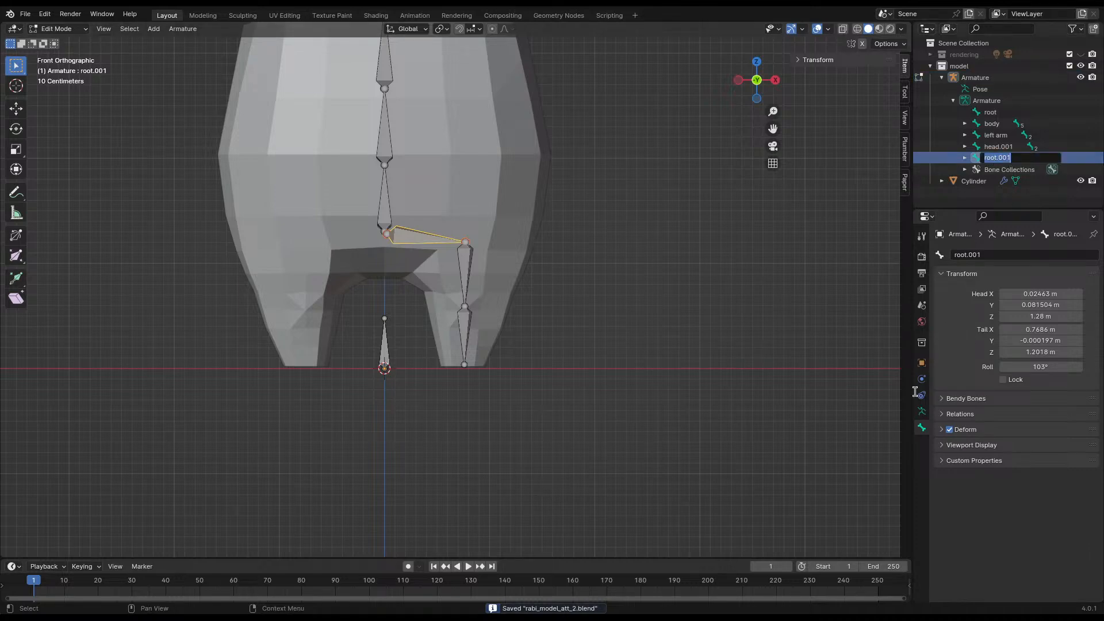
{"action": "left_click", "coordinate": [921, 412]}
{"action": "left_click", "coordinate": [922, 412]}
{"action": "left_click", "coordinate": [922, 427]}
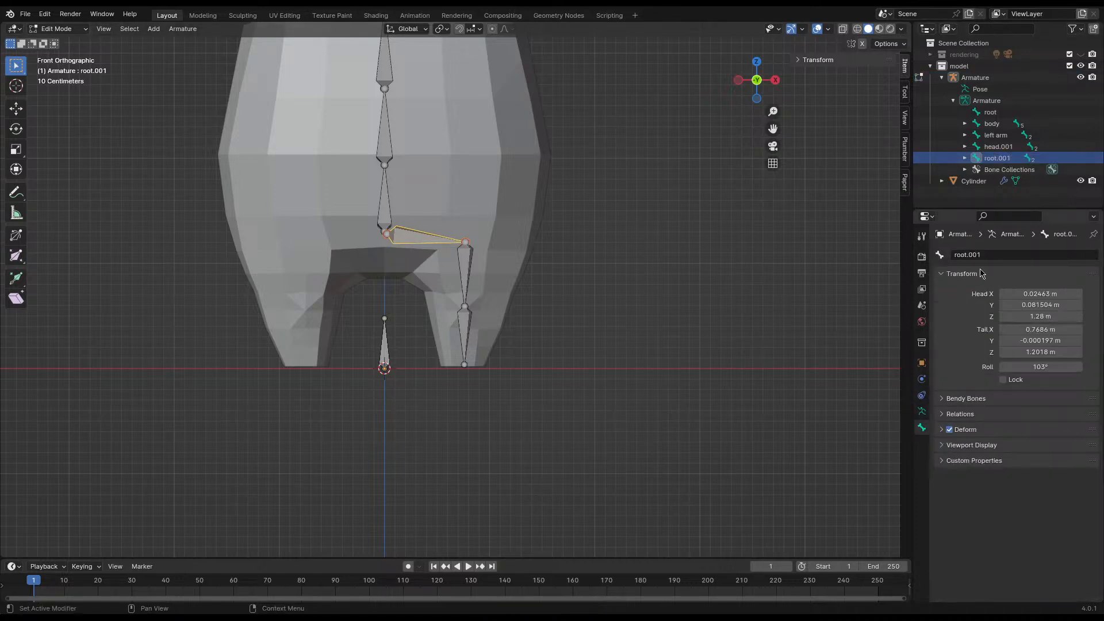
{"action": "left_click", "coordinate": [1003, 255]}
{"action": "type", "text": "pelvis"}
{"action": "key", "text": "Return"}
- Rename the pelvis bone as L pelvis
{"action": "left_click", "coordinate": [1007, 255]}
{"action": "key", "text": "Home"}
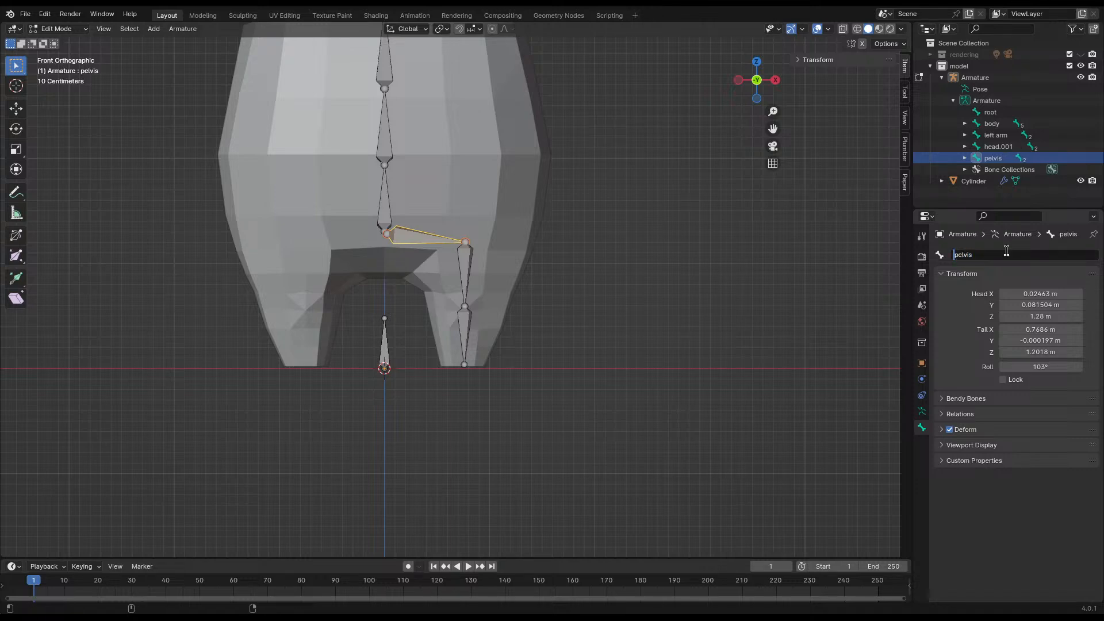
{"action": "type", "text": "L"}
{"action": "key", "text": "Return"}
- Rename the upper leg bone as L thigh and the lower leg bone as L leg
{"action": "left_click", "coordinate": [468, 271]}
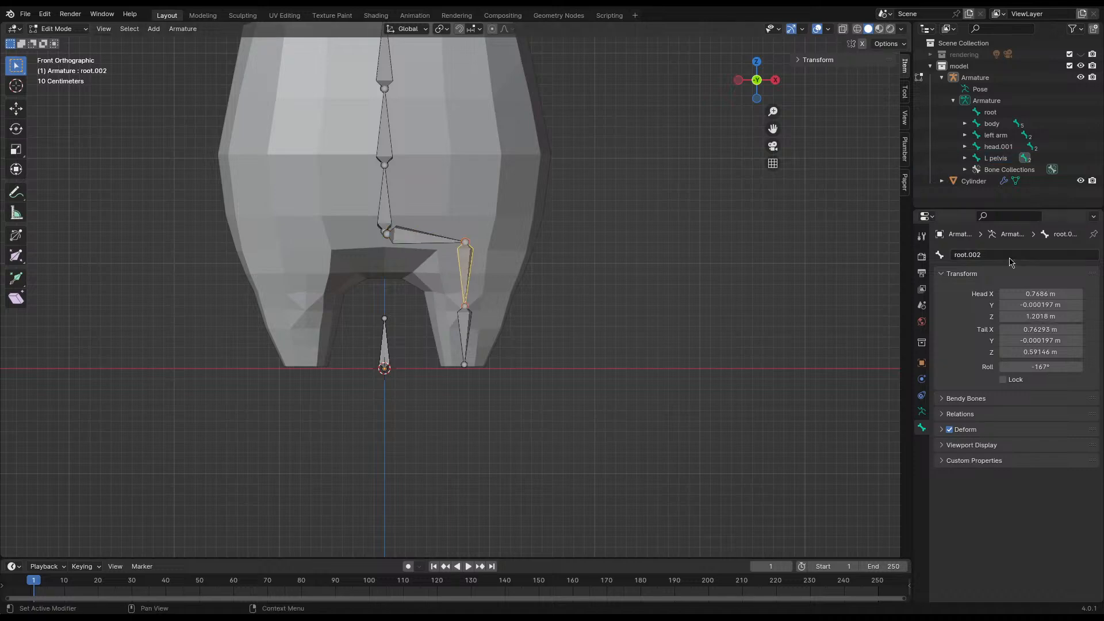
{"action": "left_click", "coordinate": [1007, 255]}
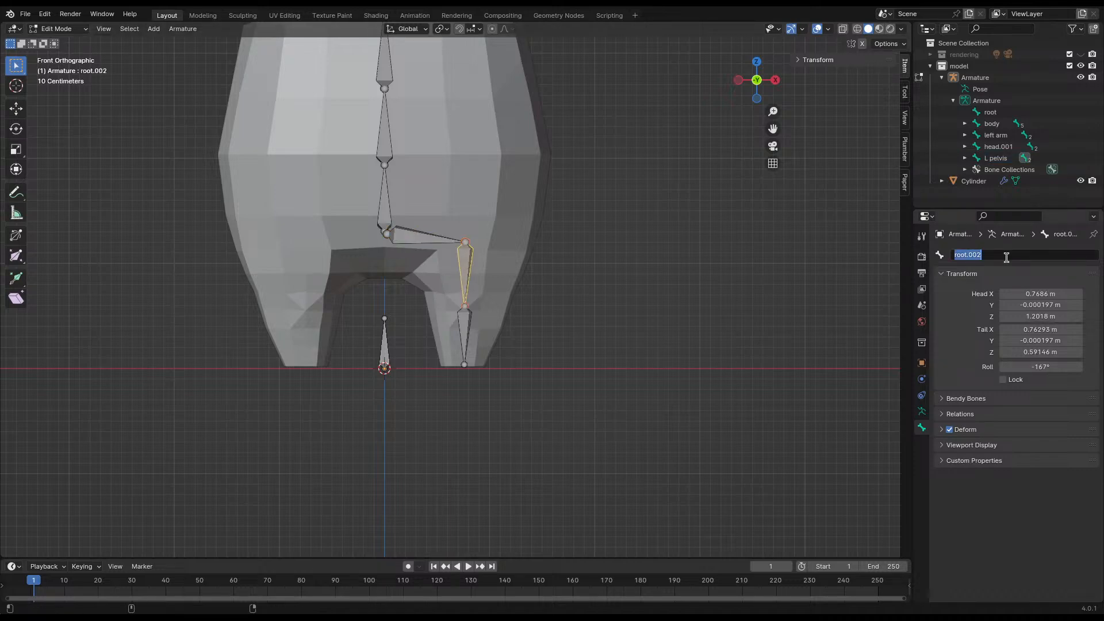
{"action": "type", "text": "L thigh"}
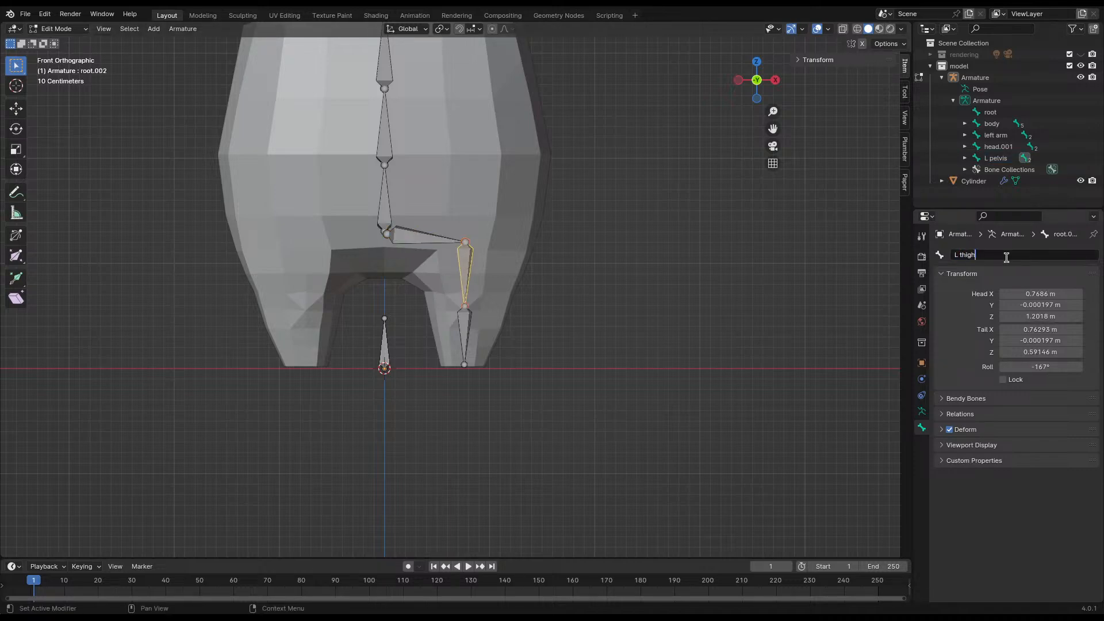
{"action": "key", "text": "Return"}
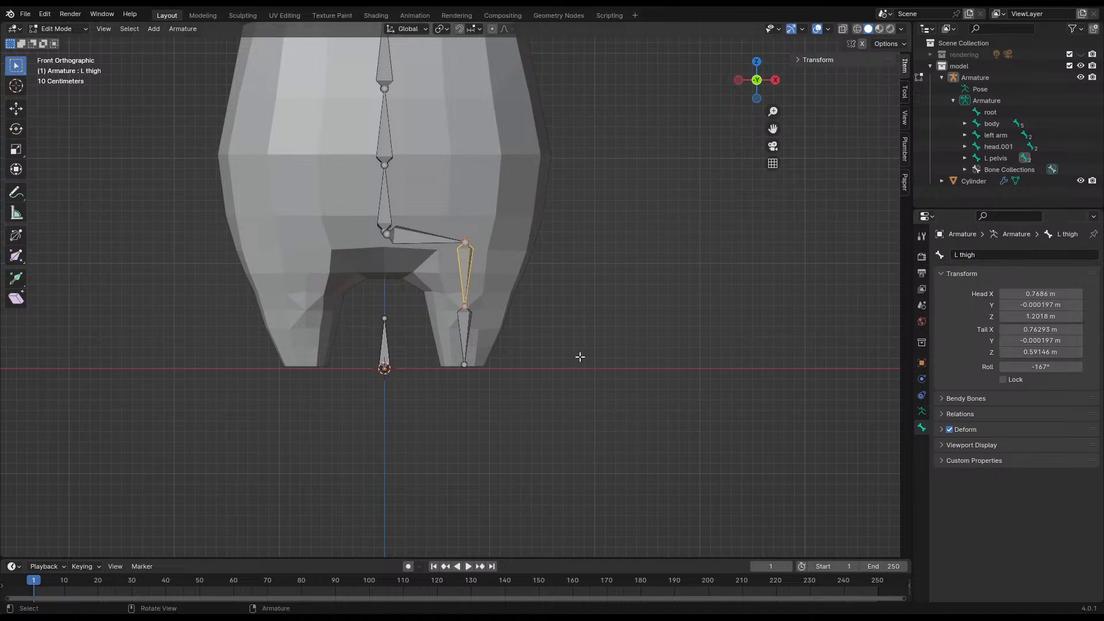
{"action": "left_click", "coordinate": [457, 323]}
{"action": "left_click", "coordinate": [1000, 263]}
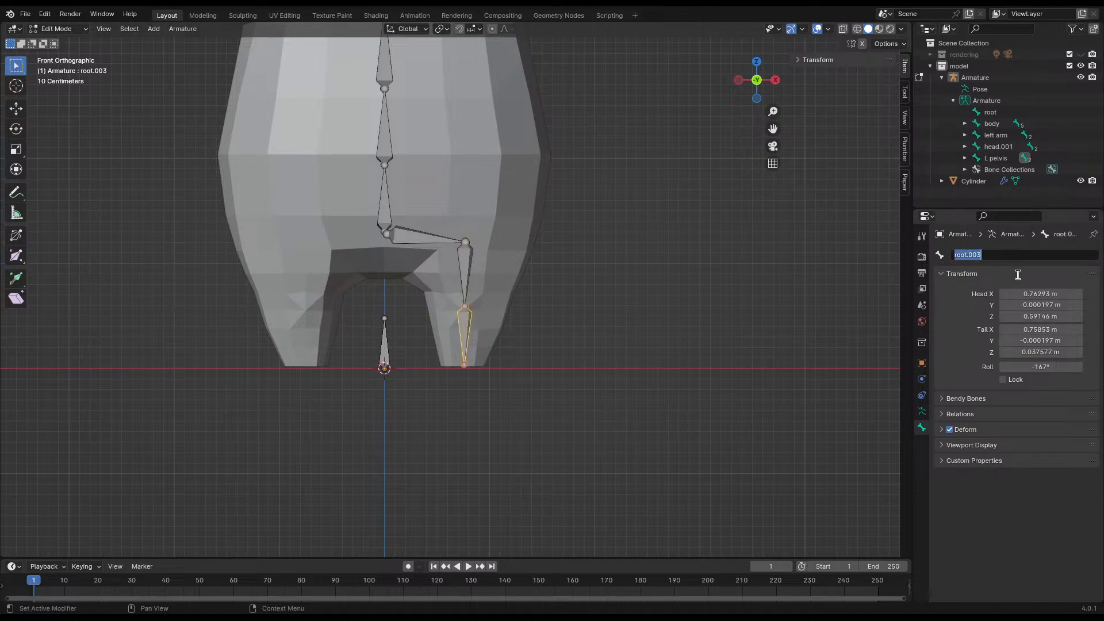
{"action": "type", "text": "L leg"}
{"action": "key", "text": "Return"}
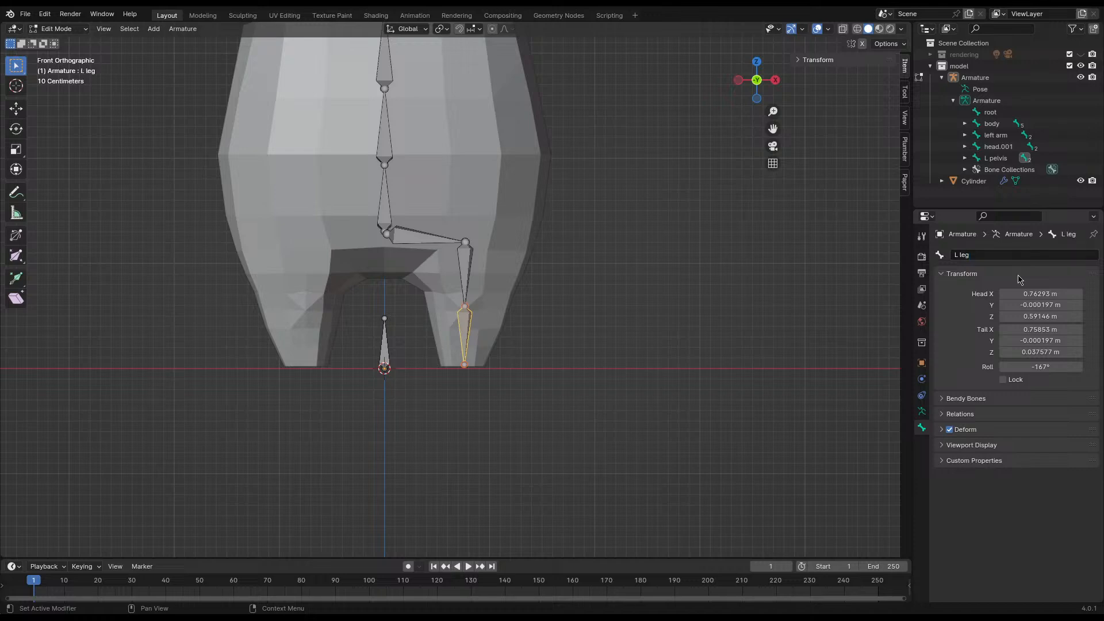
- Move the knee joint between the thigh and leg bones about 0.016 m down and 0.005 m inward, and save
{"action": "left_click", "coordinate": [466, 306]}
{"action": "key", "text": "g"}
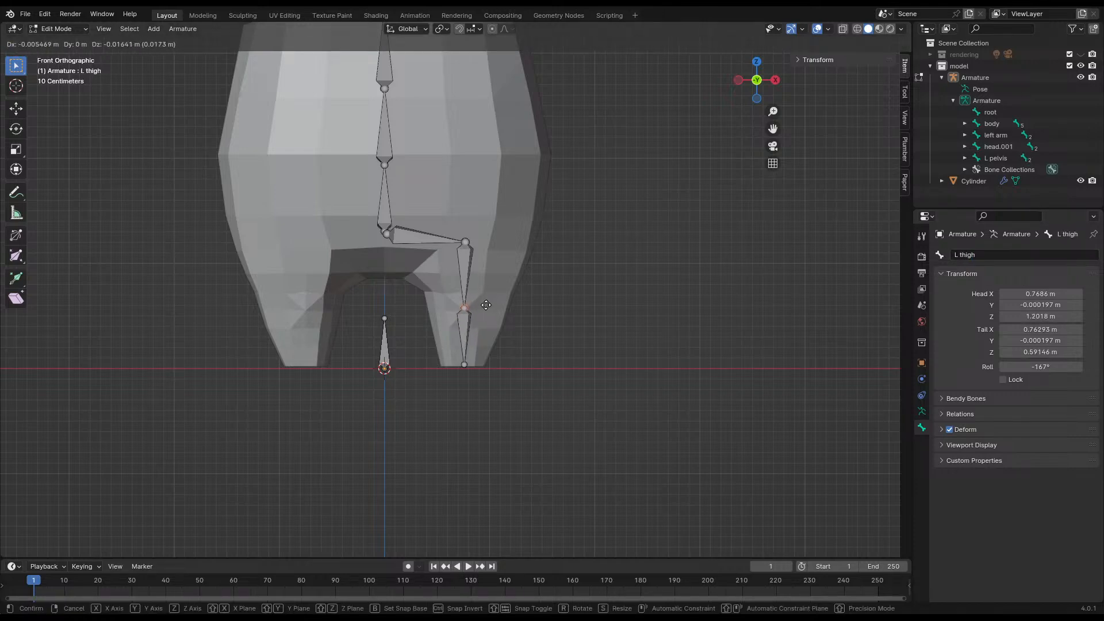
{"action": "left_click", "coordinate": [486, 305]}
{"action": "middle_click_drag", "start_coordinate": [601, 291], "coordinate": [509, 298]}
{"action": "key", "text": "ctrl+s"}
- In the right side view, move the knee joint about 0.11 m forward and 0.01 m down
{"action": "key", "text": "KP_3"}
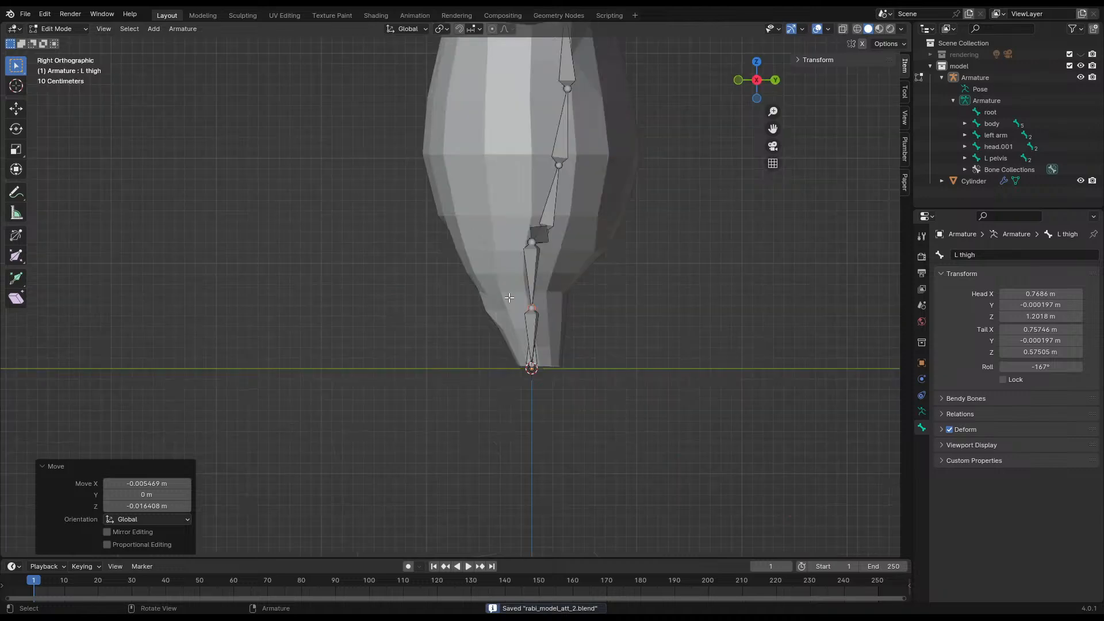
{"action": "scroll", "coordinate": [566, 315], "scroll_direction": "up", "scroll_amount": 2}
{"action": "key", "text": "g"}
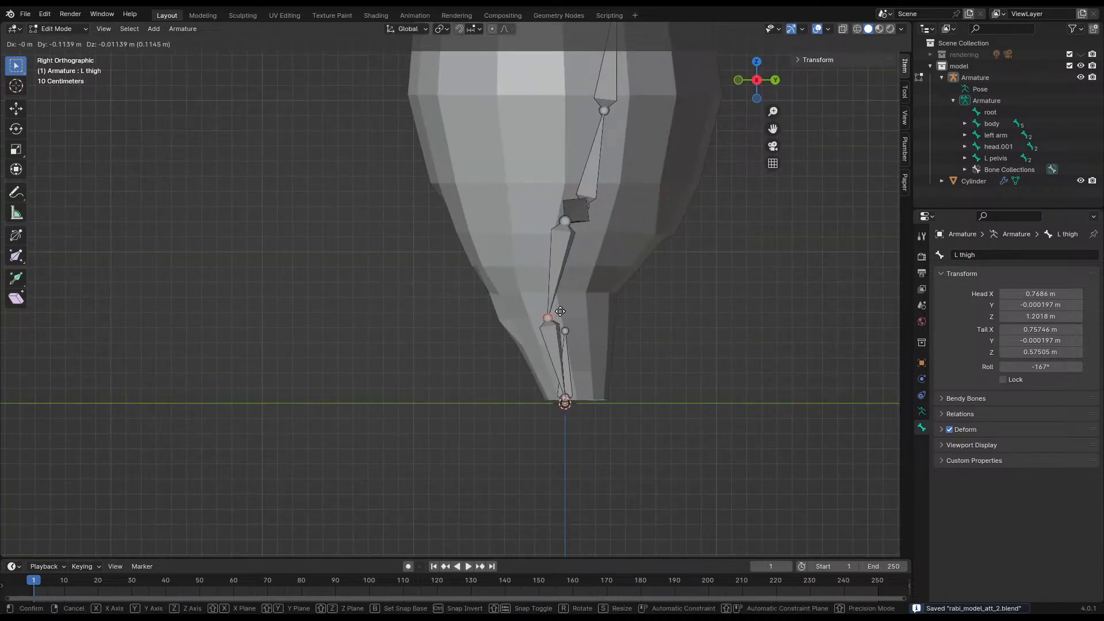
{"action": "left_click", "coordinate": [561, 312]}
{"action": "scroll", "coordinate": [604, 292], "scroll_direction": "down", "scroll_amount": 5}
{"action": "scroll", "coordinate": [609, 292], "scroll_direction": "down", "scroll_amount": 2}
{"action": "key", "text": "Tab"}
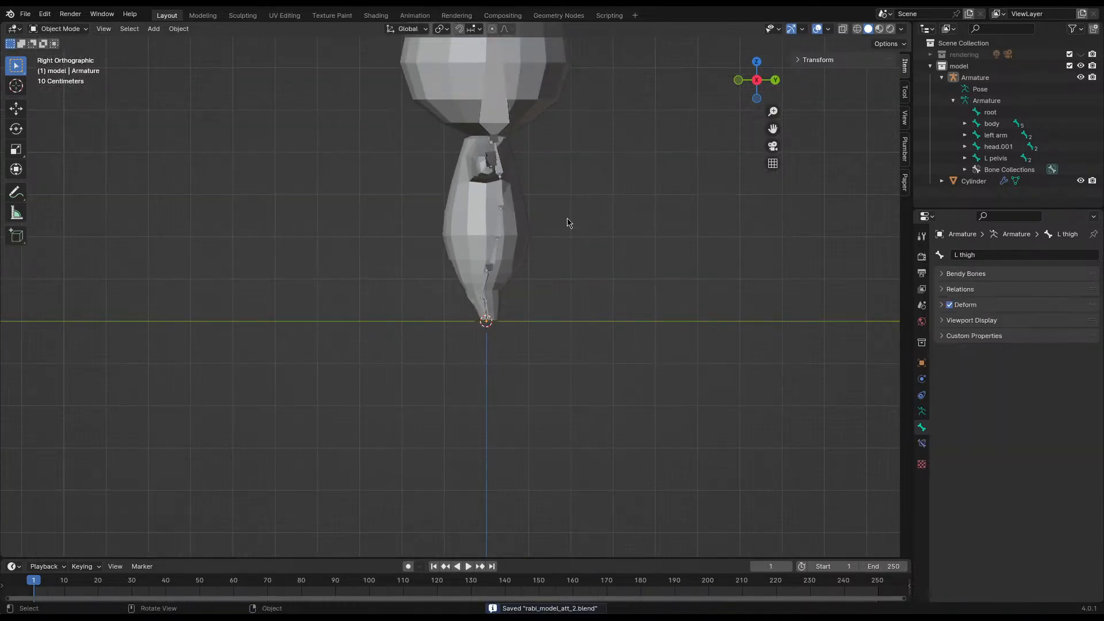
{"action": "middle_click_drag", "start_coordinate": [581, 229], "coordinate": [488, 266]}
{"action": "scroll", "coordinate": [432, 270], "scroll_direction": "down", "scroll_amount": 3}
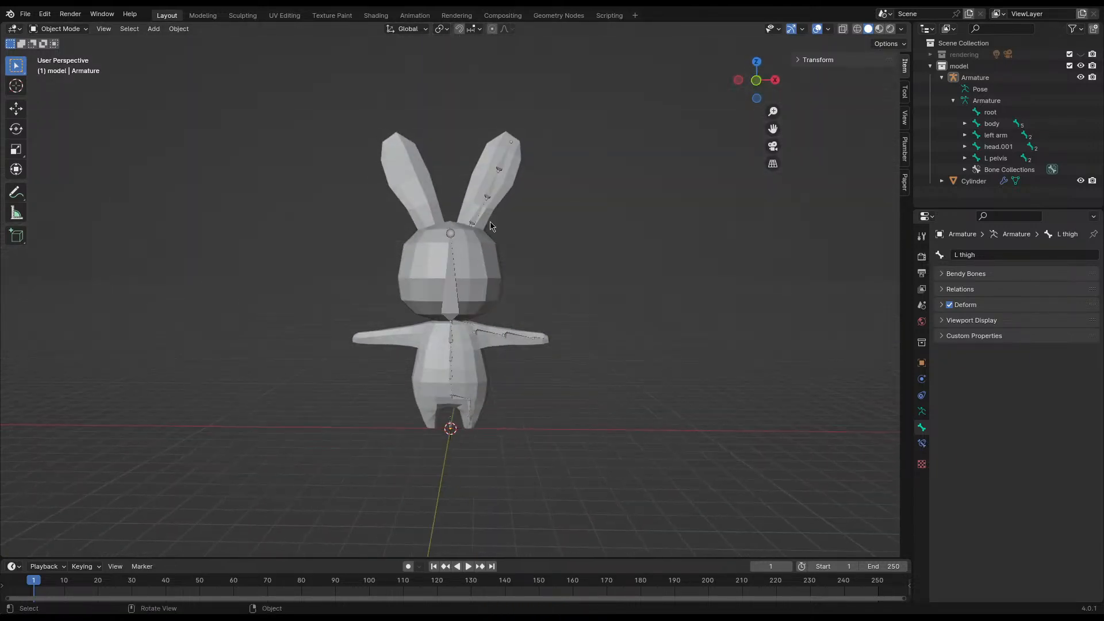
{"action": "left_click", "coordinate": [492, 188]}
{"action": "key", "text": "F3"}
{"action": "type", "text": "mirror"}
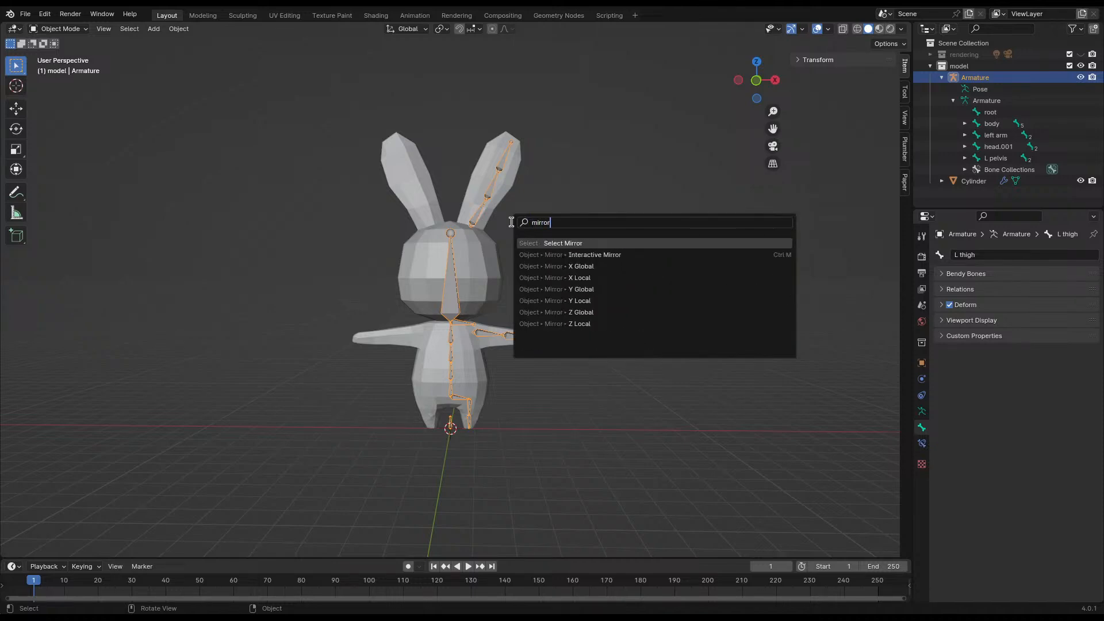
{"action": "key", "text": "Down"}
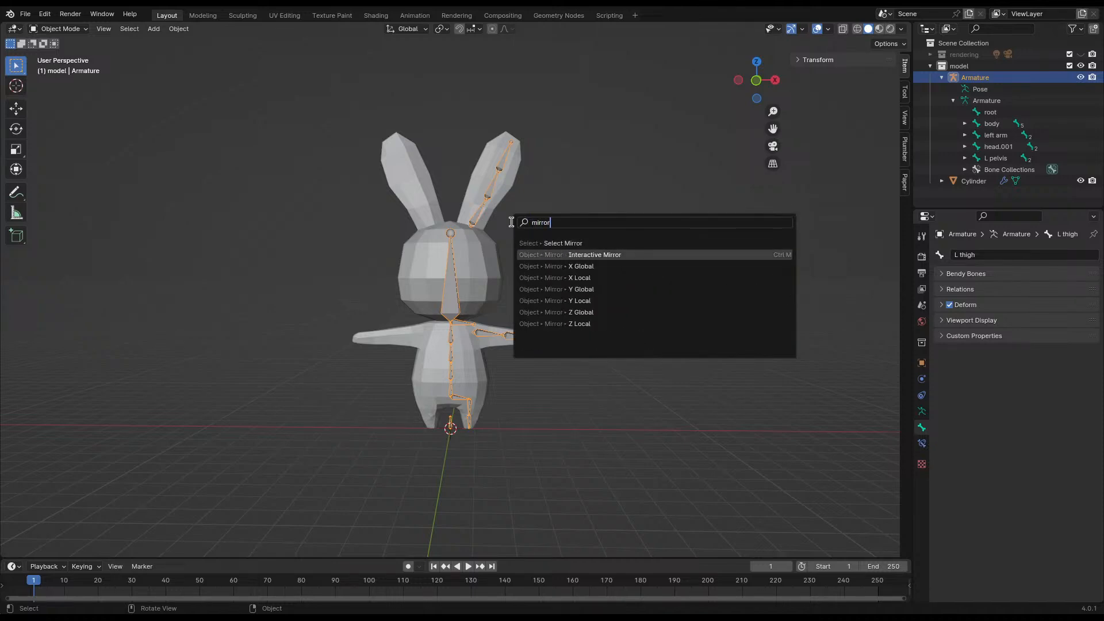
{"action": "key", "text": "Up"}
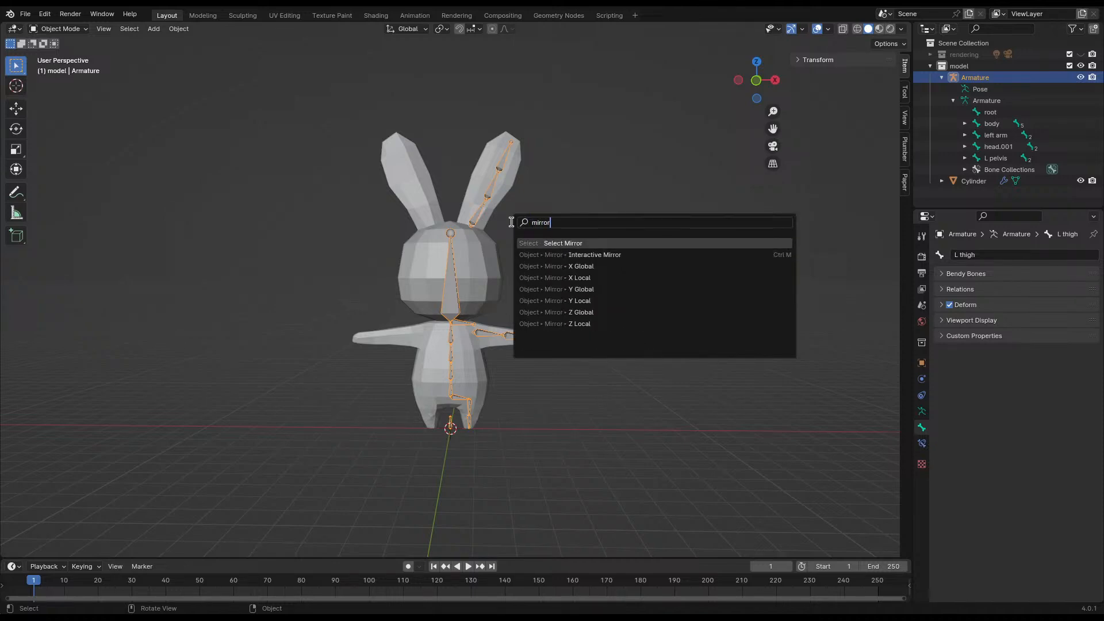
{"action": "key", "text": "Escape"}
{"action": "key", "text": "Tab"}
- Circle-select the left ear, arm and leg bones and search the commands for mirror
{"action": "key", "text": "c"}
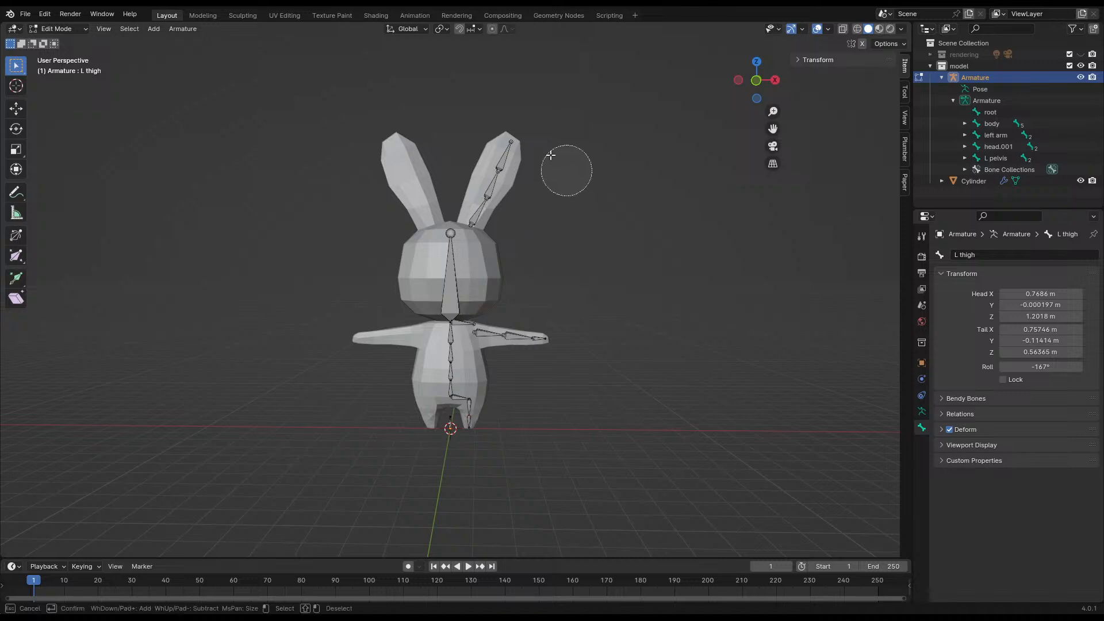
{"action": "mouse_move", "coordinate": [567, 168]}
{"action": "left_mouse_down"}
{"action": "mouse_move", "coordinate": [497, 184]}
{"action": "mouse_move", "coordinate": [510, 278]}
{"action": "mouse_move", "coordinate": [490, 341]}
{"action": "mouse_move", "coordinate": [489, 319]}
{"action": "mouse_move", "coordinate": [501, 374]}
{"action": "mouse_move", "coordinate": [487, 413]}
{"action": "left_mouse_up"}
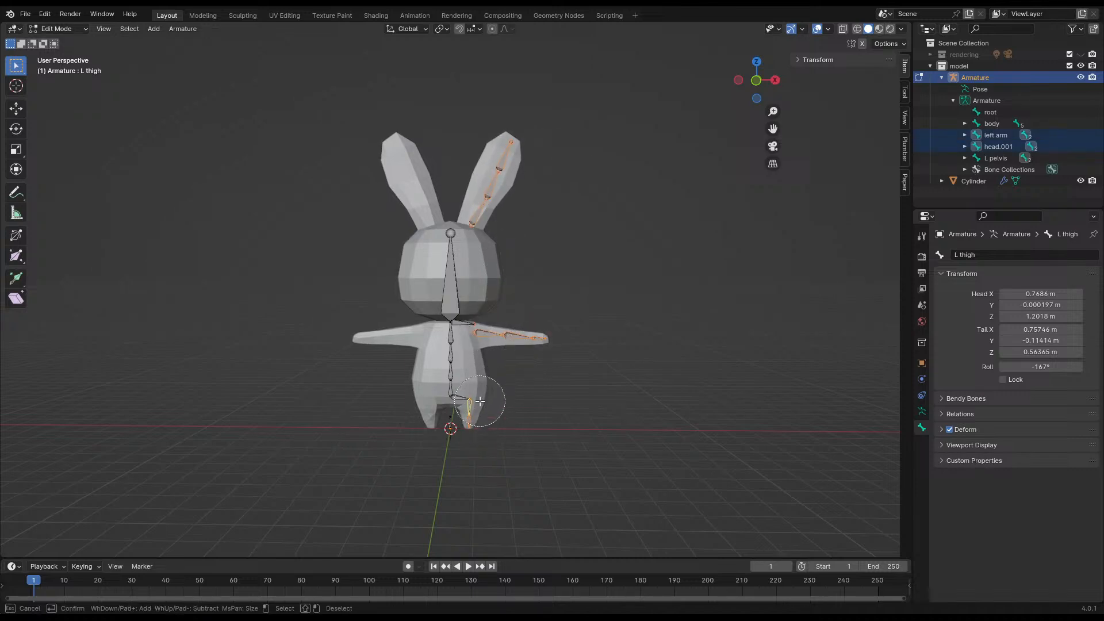
{"action": "key", "text": "Escape"}
{"action": "key", "text": "F3"}
{"action": "type", "text": "mirror"}
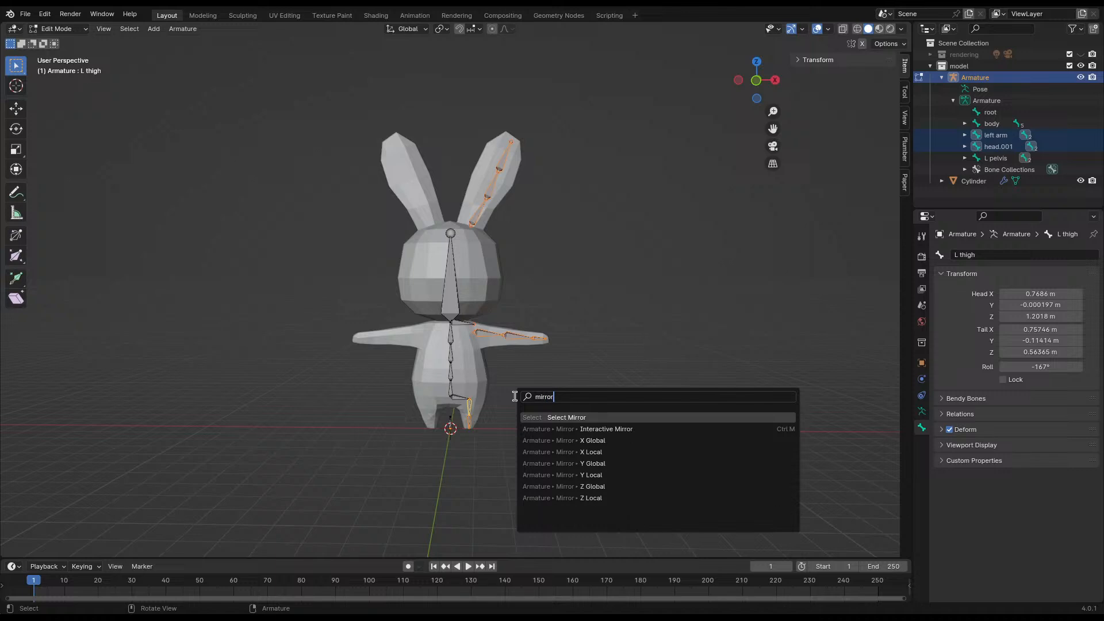
{"action": "key", "text": "ctrl+a"}
{"action": "key", "text": "BackSpace"}
{"action": "key", "text": "Escape"}
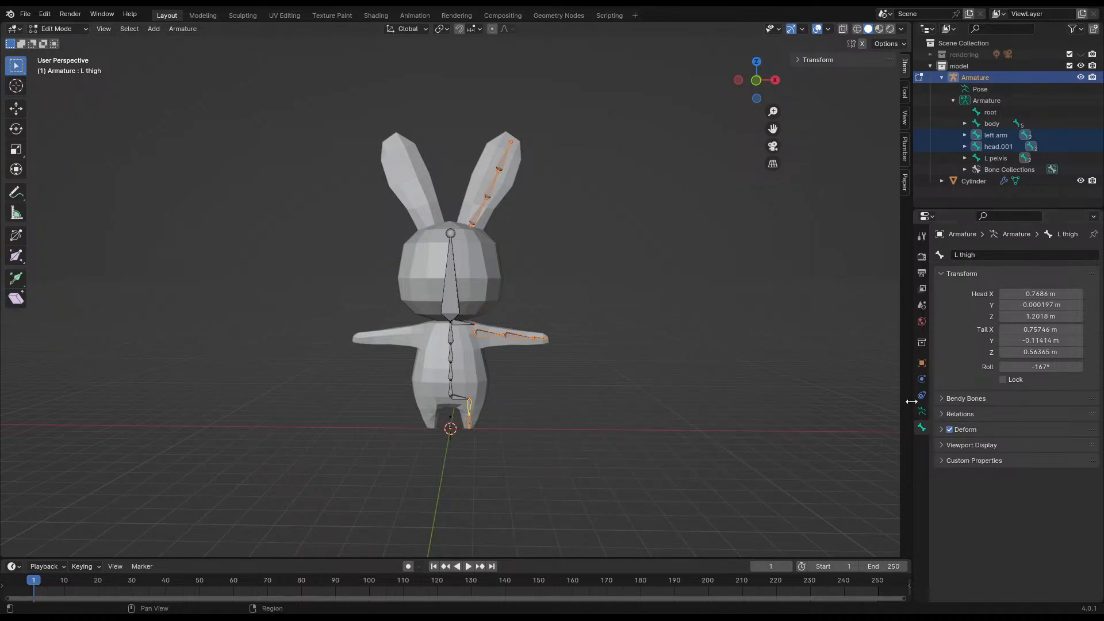
- Examine the armature's pose, bone collection and display settings and the list of available object constraints
{"action": "left_click", "coordinate": [921, 412]}
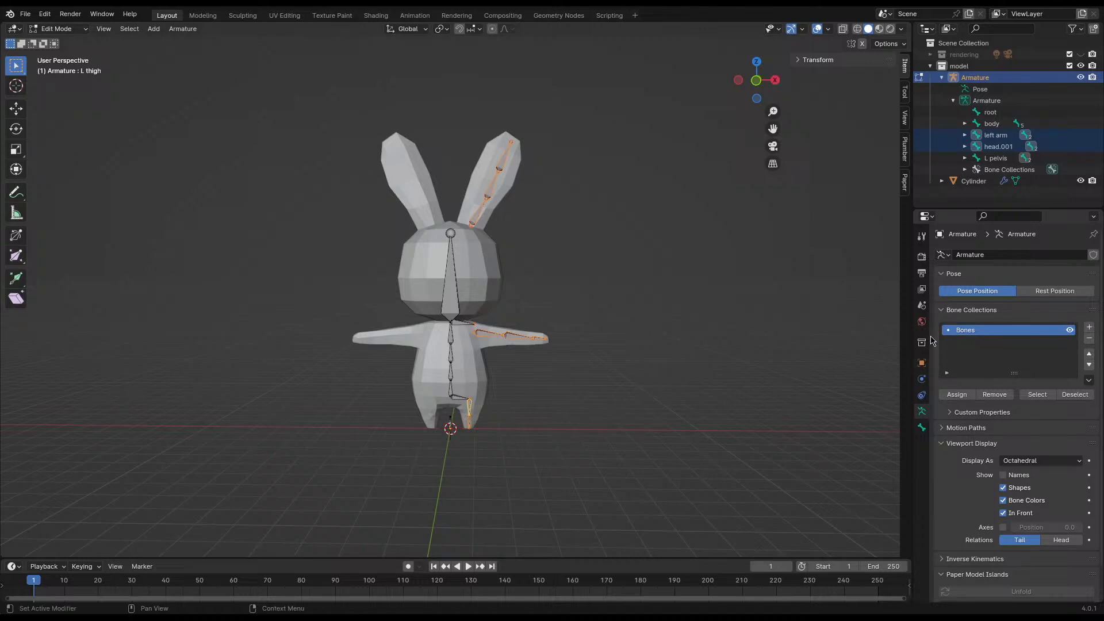
{"action": "scroll", "coordinate": [934, 342], "scroll_direction": "down", "scroll_amount": 2}
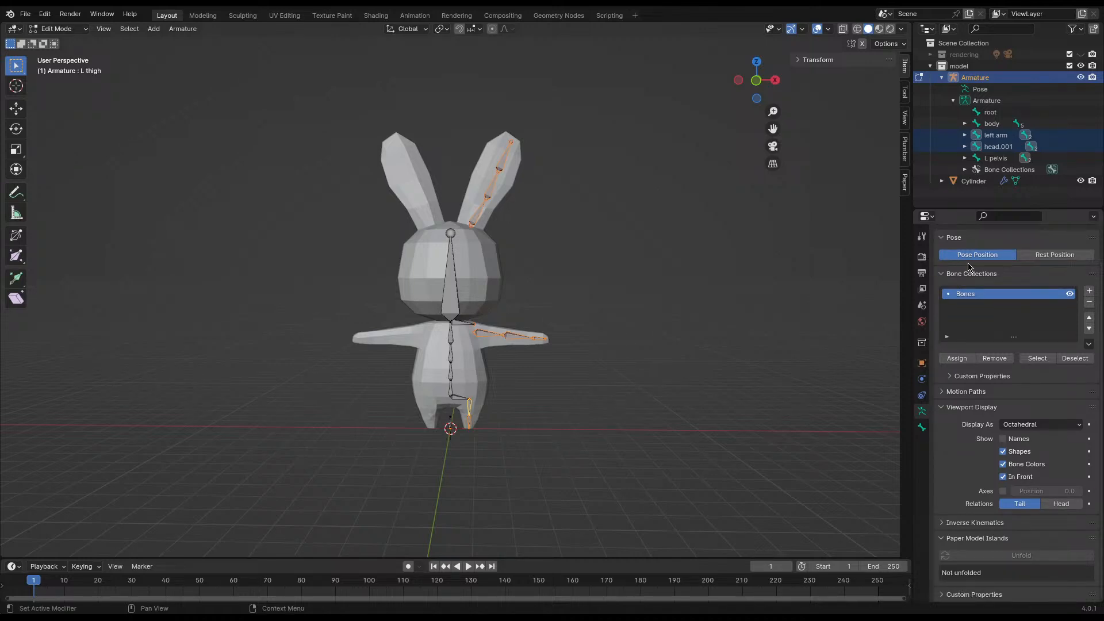
{"action": "left_click", "coordinate": [1040, 257]}
{"action": "left_click", "coordinate": [1001, 256]}
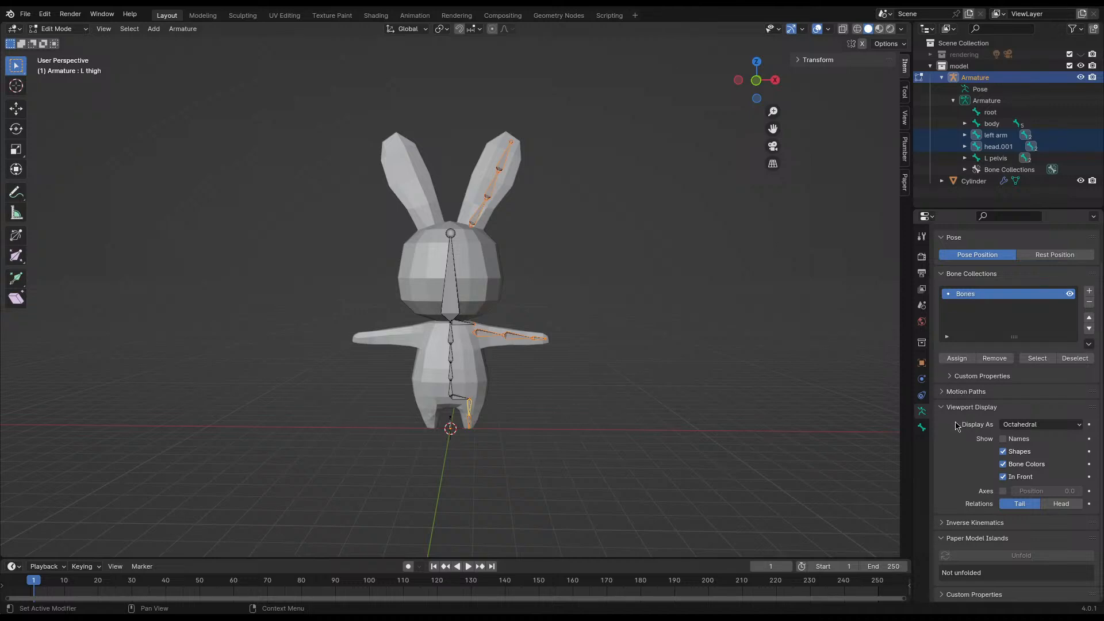
{"action": "left_click", "coordinate": [923, 394]}
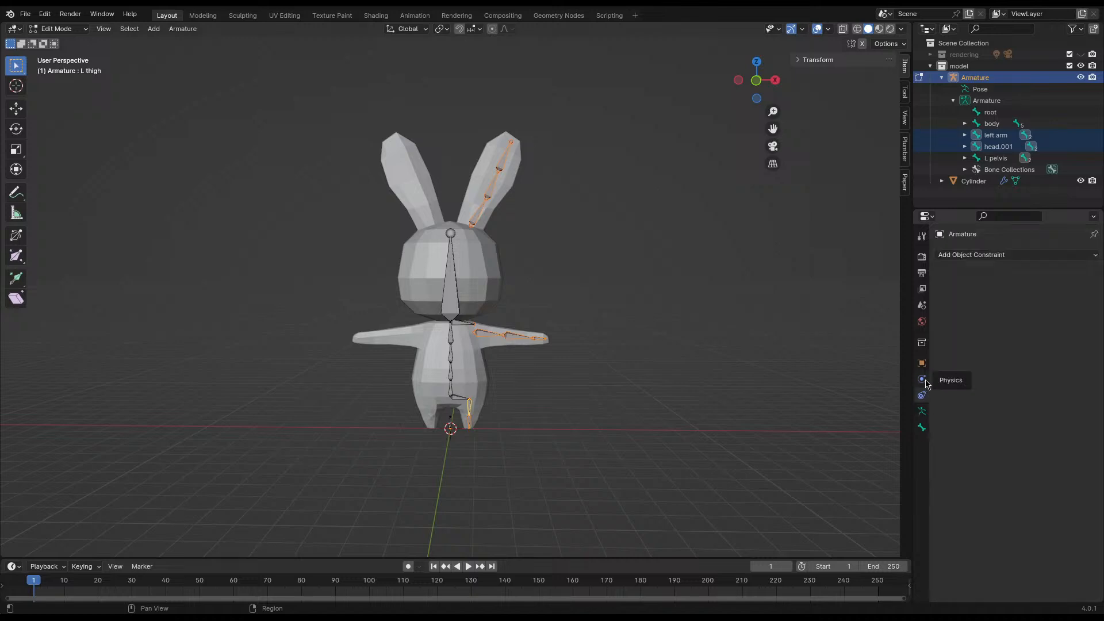
{"action": "left_click", "coordinate": [996, 258]}
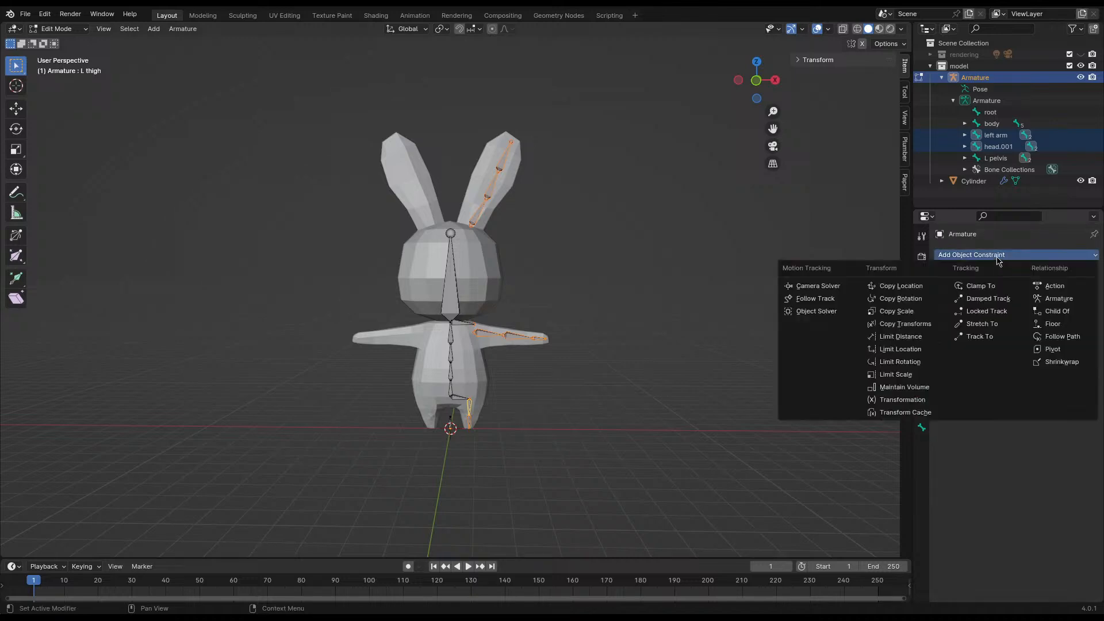
{"action": "left_click", "coordinate": [998, 259]}
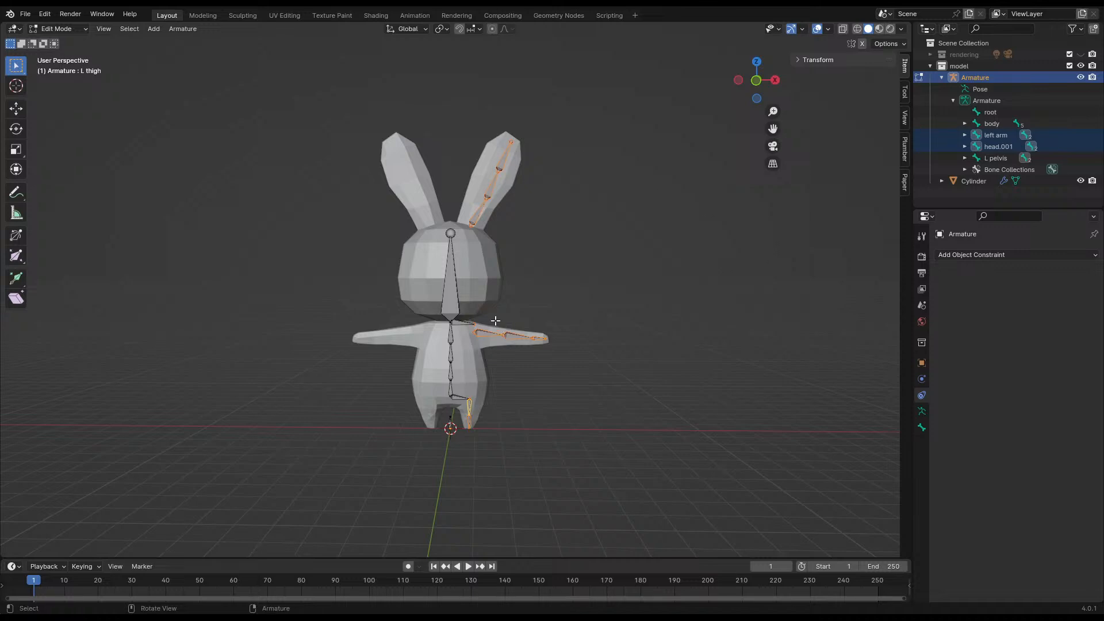
- Add the left shoulder and pelvis bones to the selection and try to duplicate the selected bones by copying and pasting
{"action": "left_click", "coordinate": [464, 325], "text": "shift"}
{"action": "left_click", "coordinate": [460, 407], "text": "shift"}
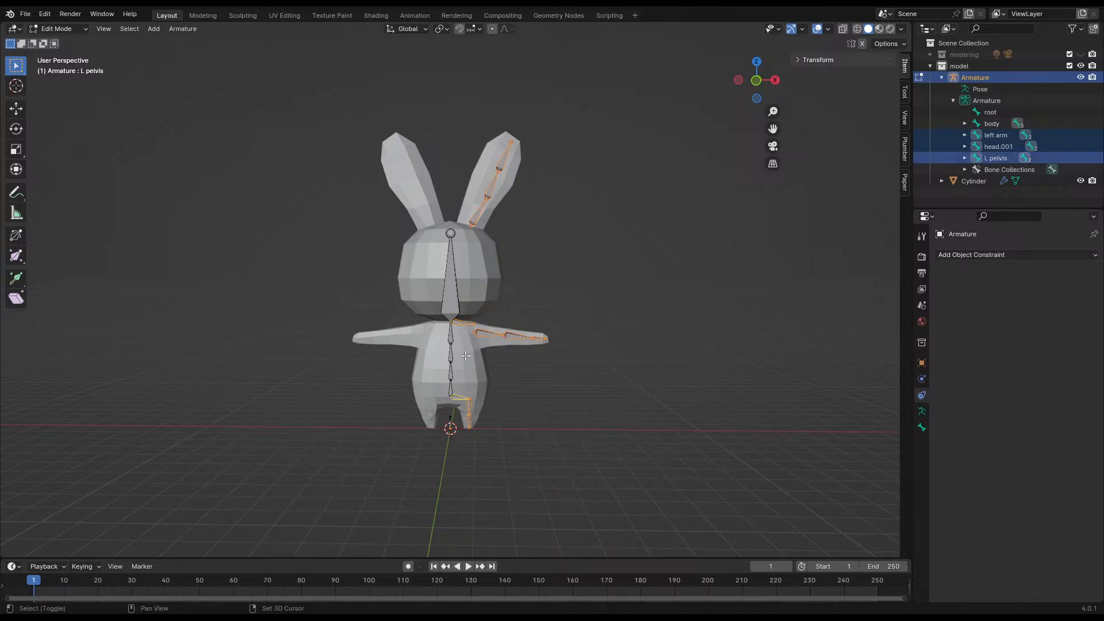
{"action": "key", "text": "ctrl+c"}
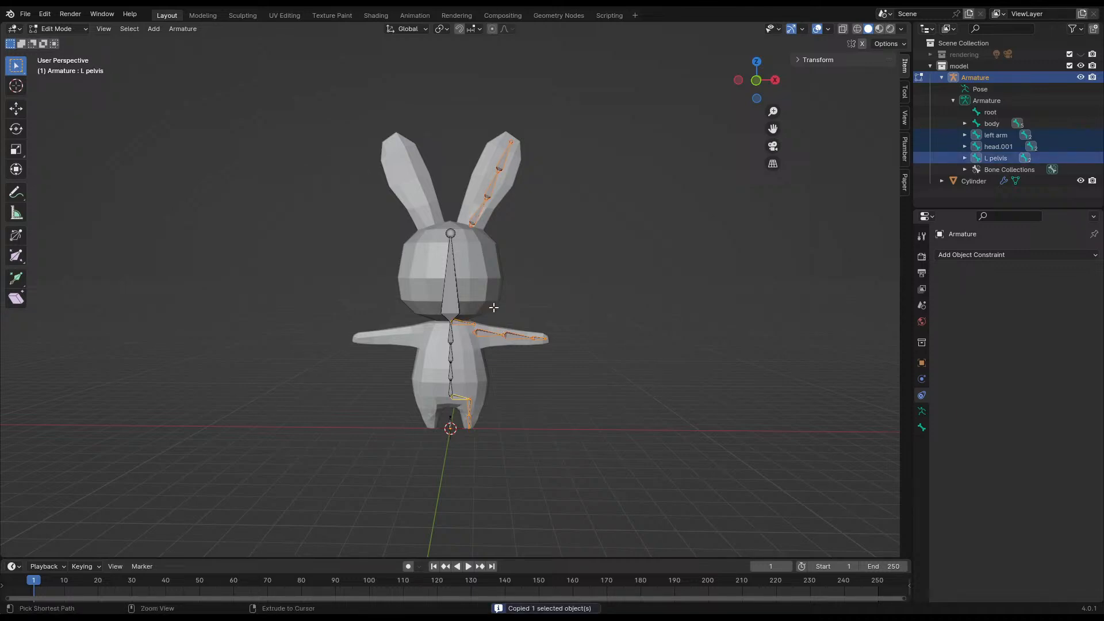
{"action": "key", "text": "ctrl+v"}
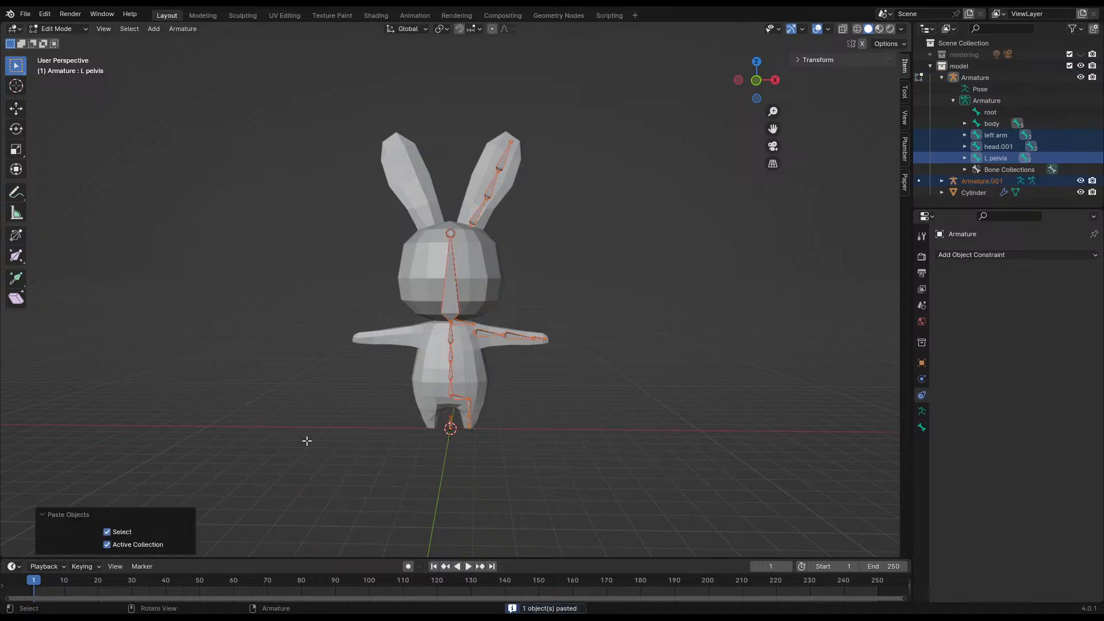
{"action": "left_click", "coordinate": [631, 264]}
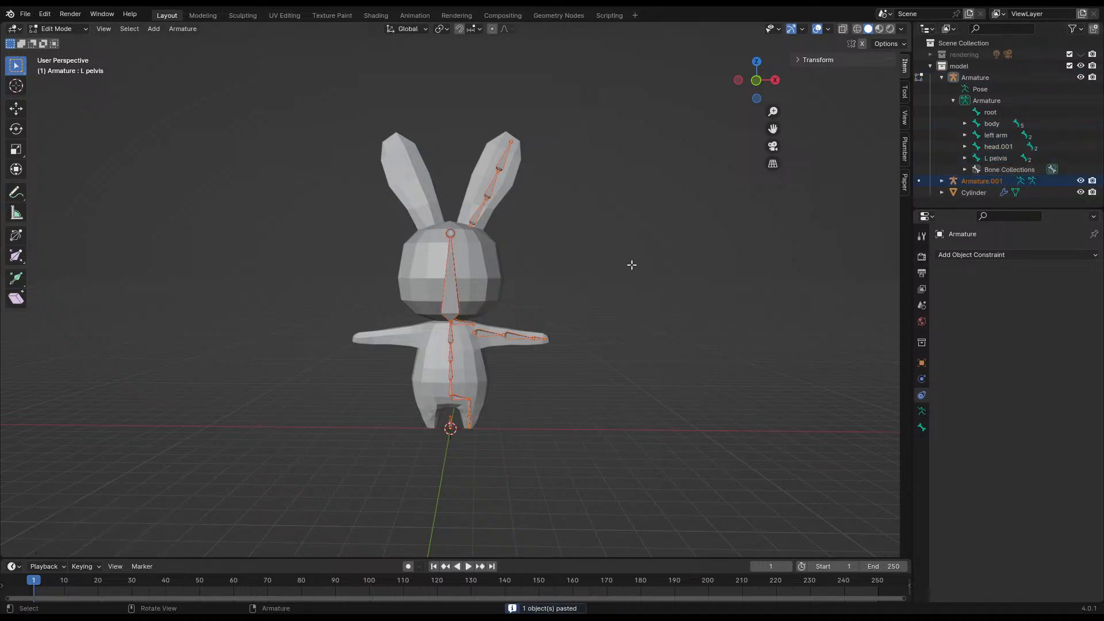
- Undo the pasted armature copy and the selection of the left-side bones
{"action": "key", "text": "ctrl+z"}
{"action": "key", "text": "ctrl+z"}
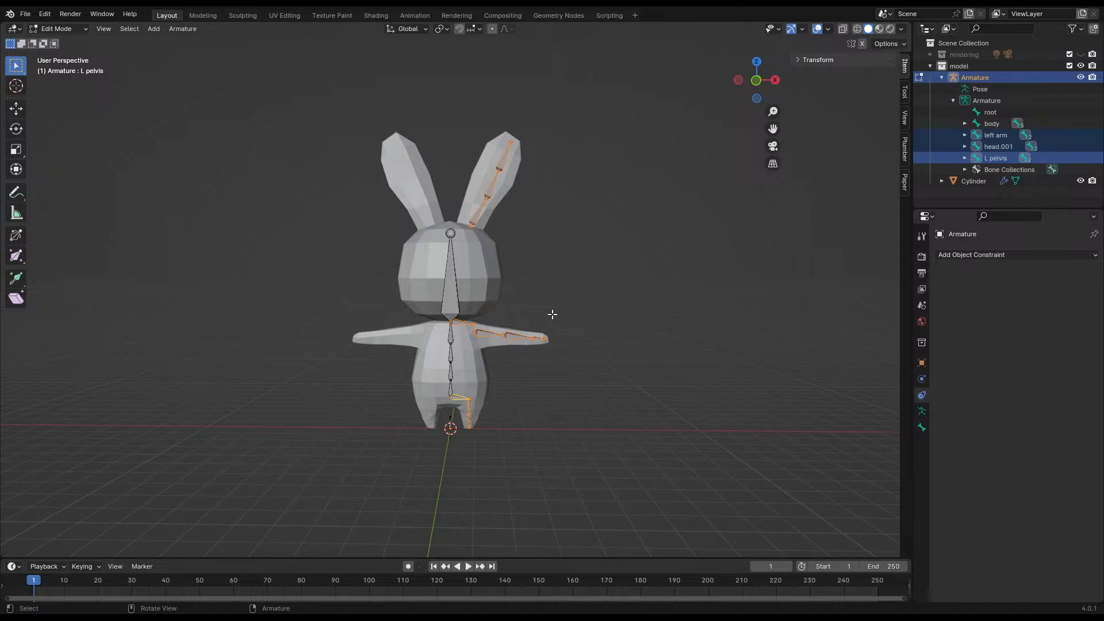
{"action": "key", "text": "ctrl+z"}
{"action": "key", "text": "ctrl+z"}
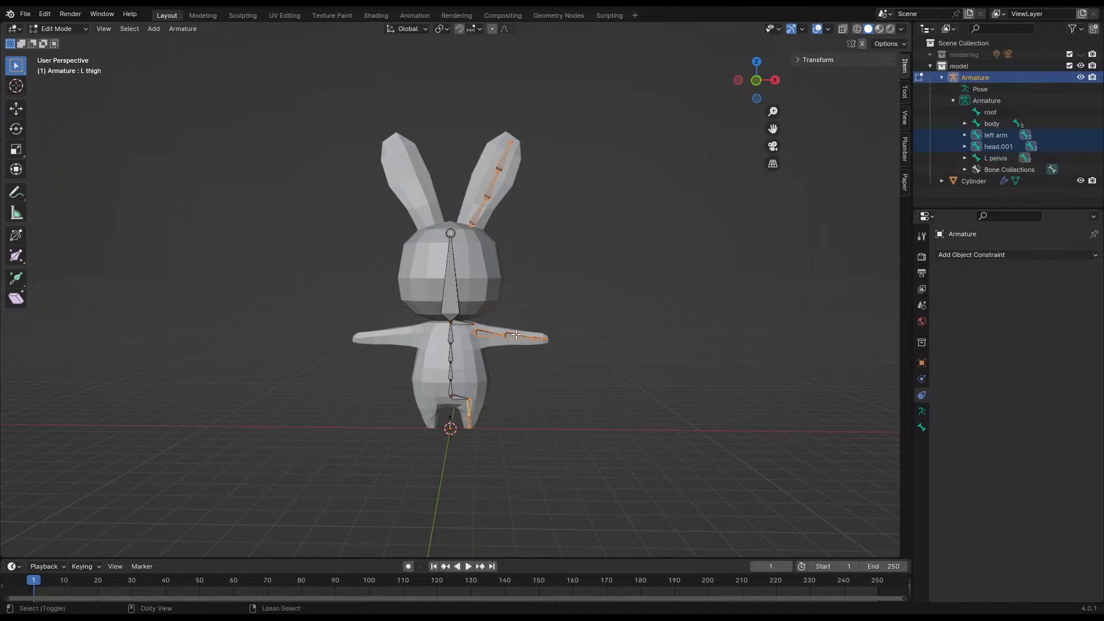
{"action": "key", "text": "ctrl+shift+z"}
{"action": "key", "text": "ctrl+shift+z"}
{"action": "key", "text": "ctrl+z"}
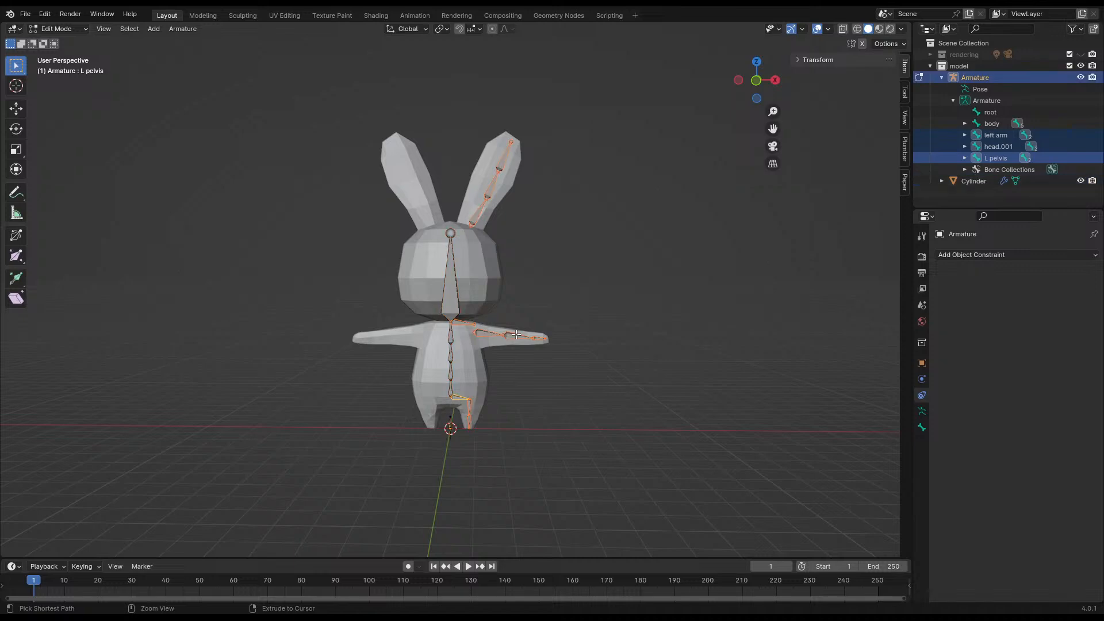
{"action": "key", "text": "ctrl+z"}
{"action": "key", "text": "ctrl+z"}
- Rename the L pelvis bone to "L hip" and save the file
{"action": "key", "text": "ctrl+s"}
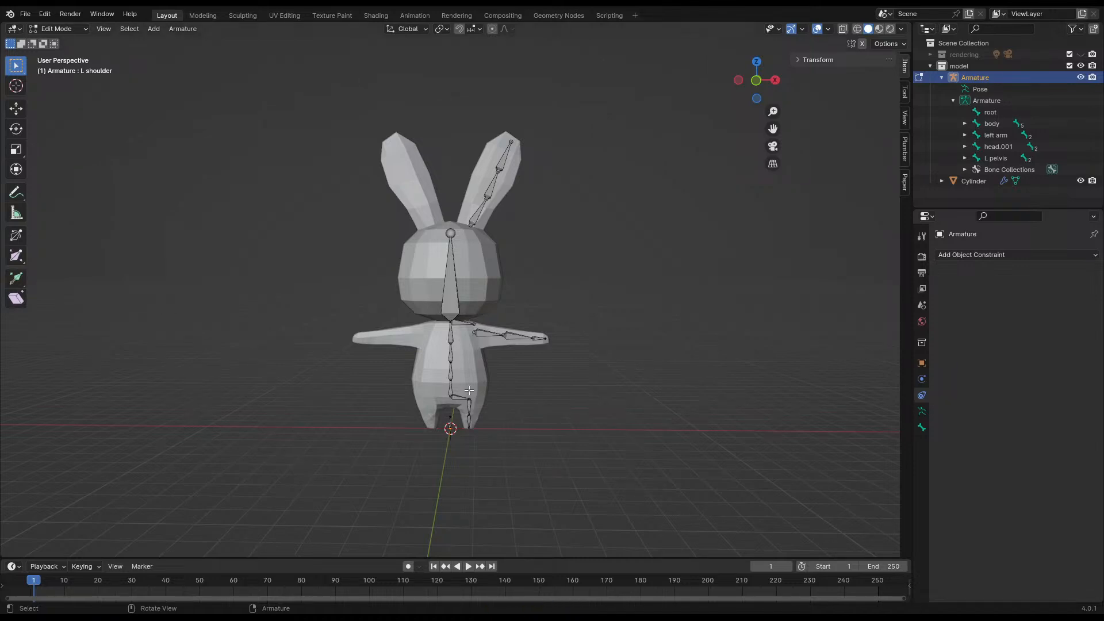
{"action": "scroll", "coordinate": [469, 390], "scroll_direction": "up", "scroll_amount": 8}
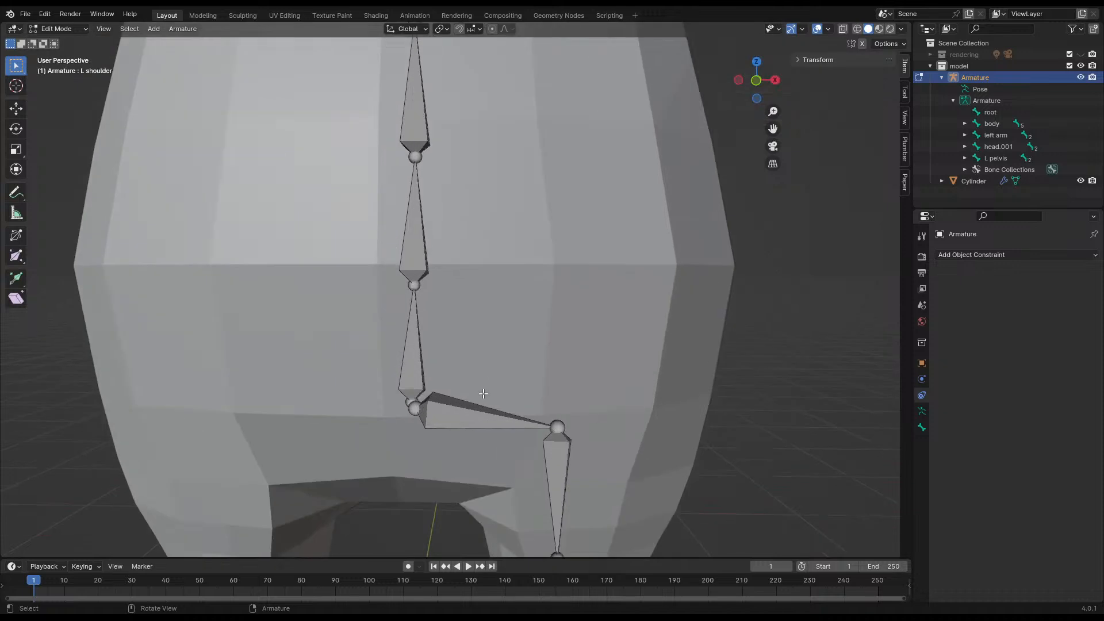
{"action": "left_click", "coordinate": [471, 422]}
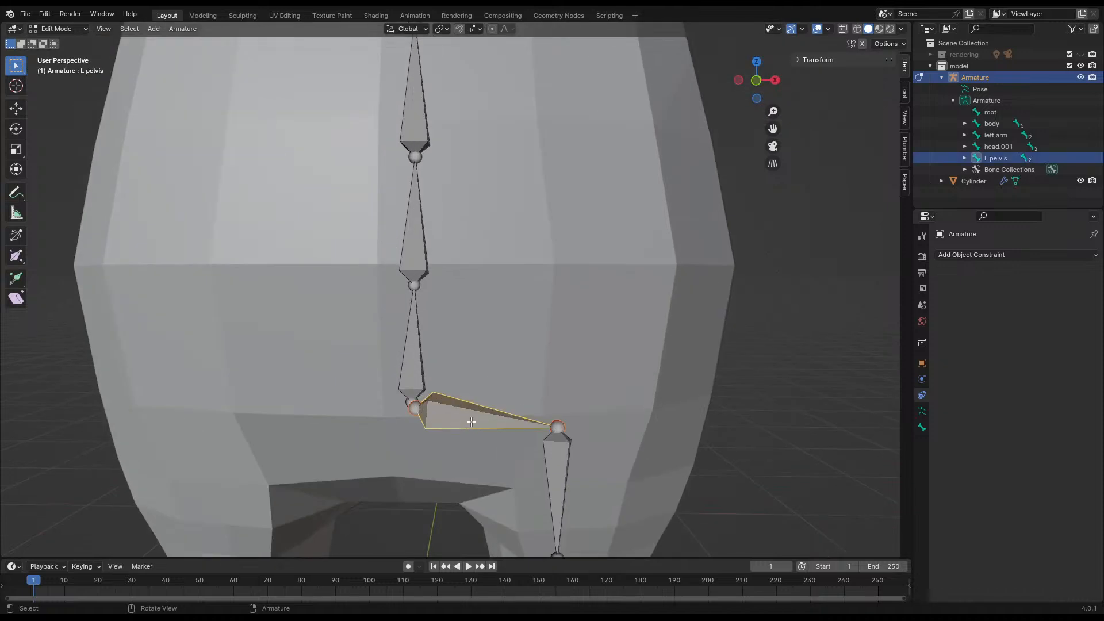
{"action": "left_click", "coordinate": [922, 427]}
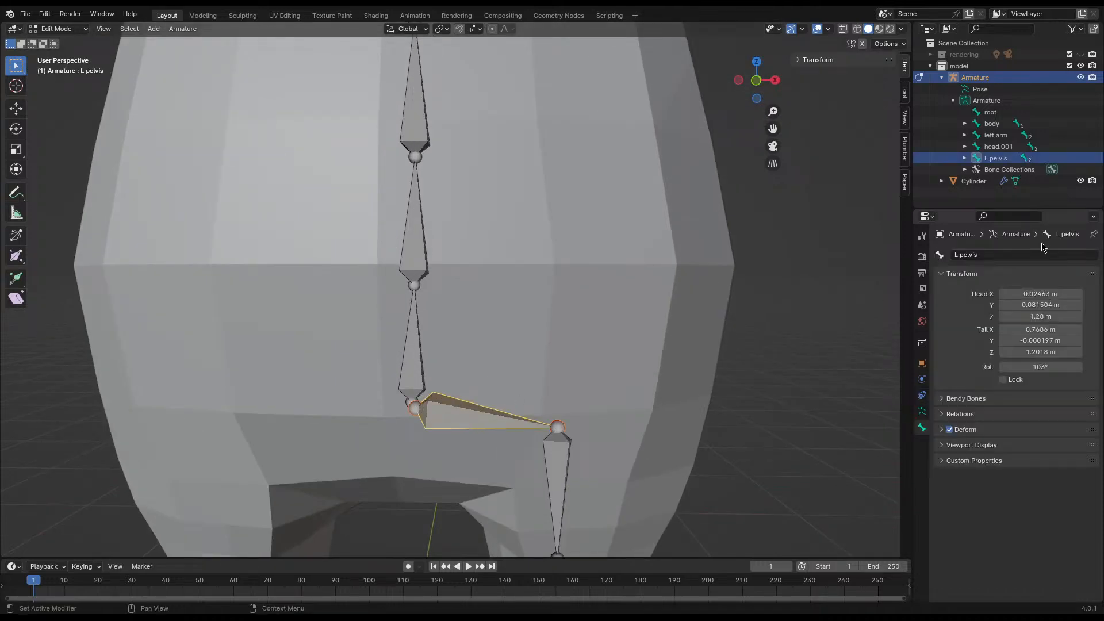
{"action": "left_click", "coordinate": [922, 411]}
{"action": "left_click", "coordinate": [922, 428]}
{"action": "left_click", "coordinate": [998, 255]}
{"action": "double_click", "coordinate": [997, 255]}
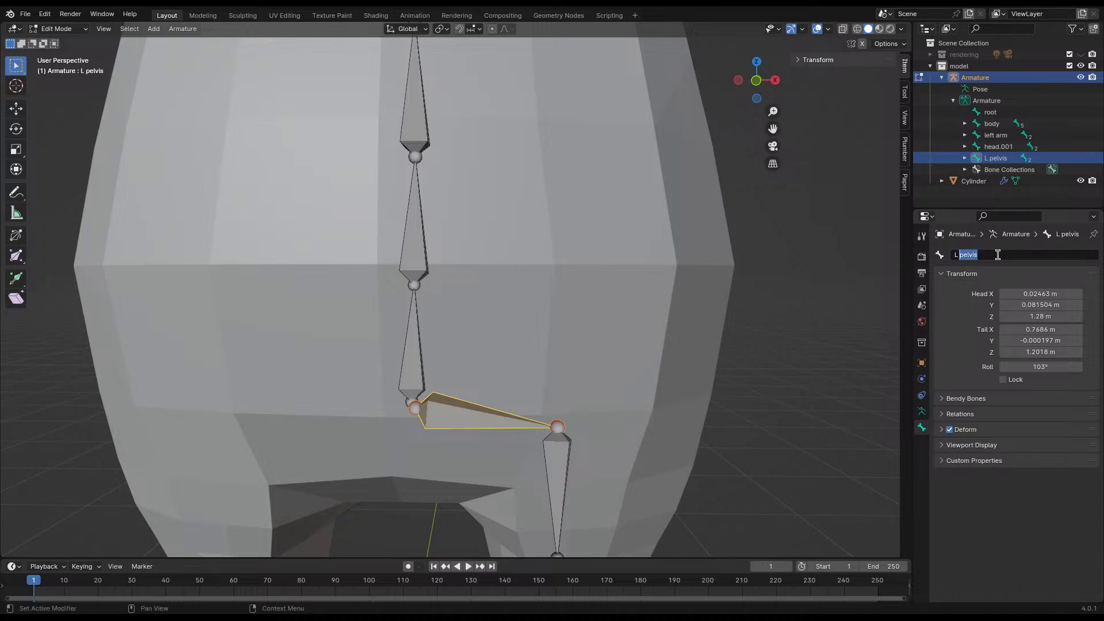
{"action": "type", "text": "hip"}
{"action": "key", "text": "Return"}
{"action": "left_click", "coordinate": [661, 267]}
{"action": "key", "text": "ctrl+s"}
{"action": "scroll", "coordinate": [547, 266], "scroll_direction": "down", "scroll_amount": 5}
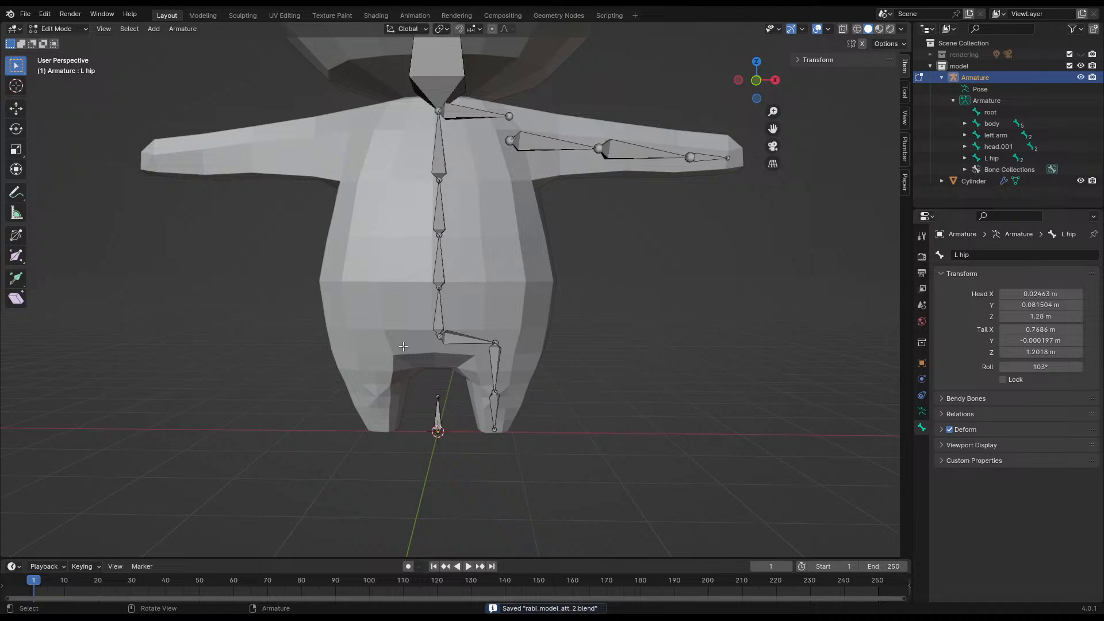
- Try to symmetrize the armature with no bones selected
{"action": "left_click", "coordinate": [469, 337]}
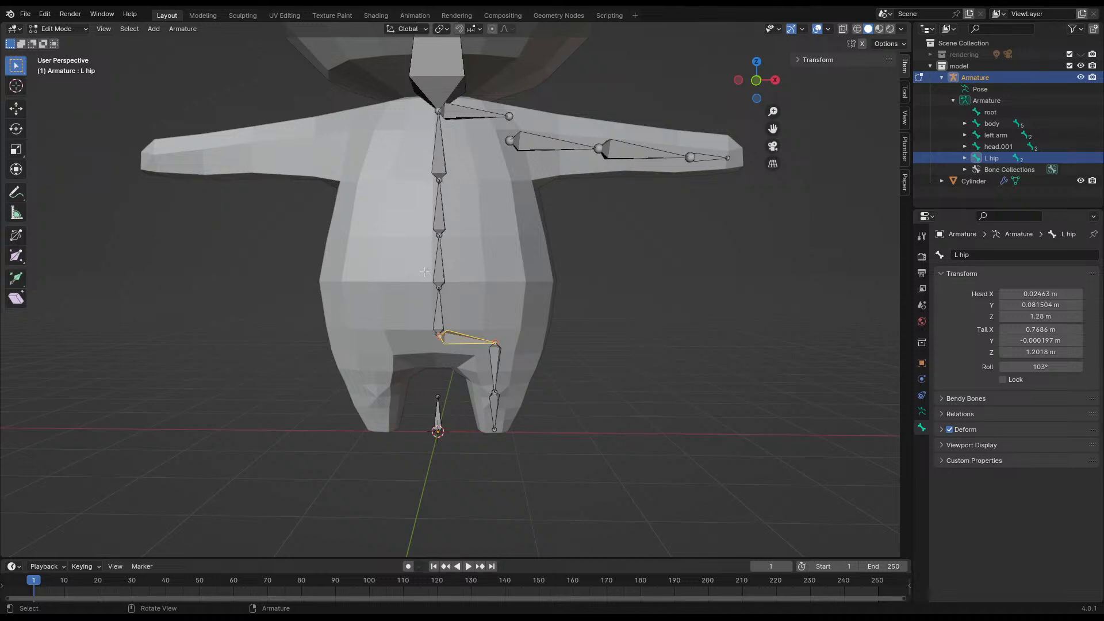
{"action": "middle_click_drag", "start_coordinate": [424, 272], "coordinate": [550, 303]}
{"action": "left_click", "coordinate": [551, 301]}
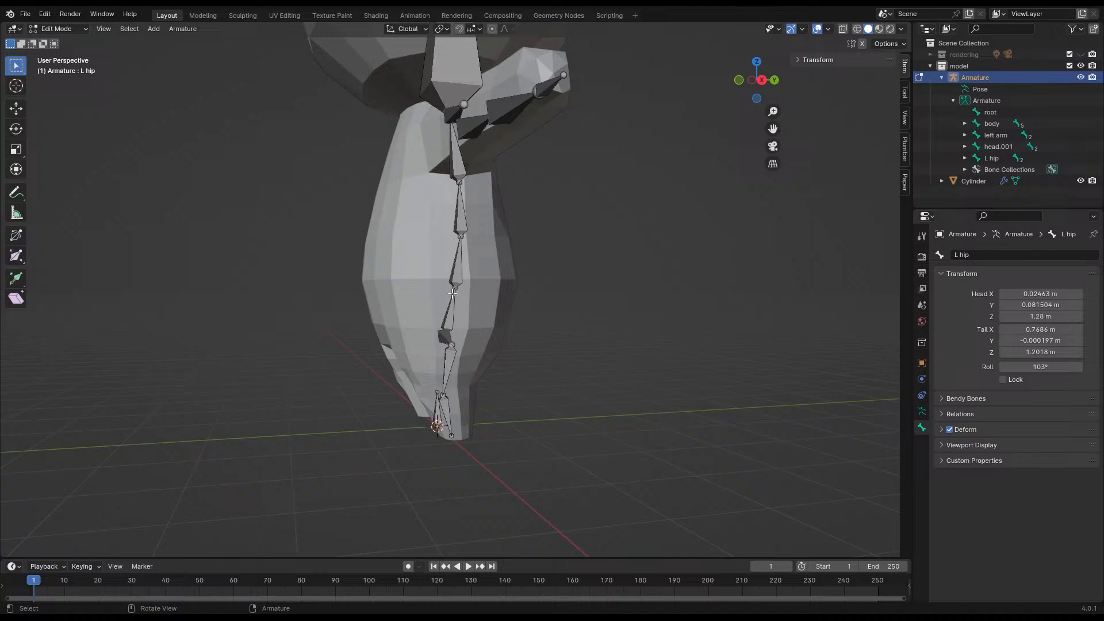
{"action": "middle_click_drag", "start_coordinate": [453, 293], "coordinate": [631, 288]}
{"action": "key", "text": "ctrl+s"}
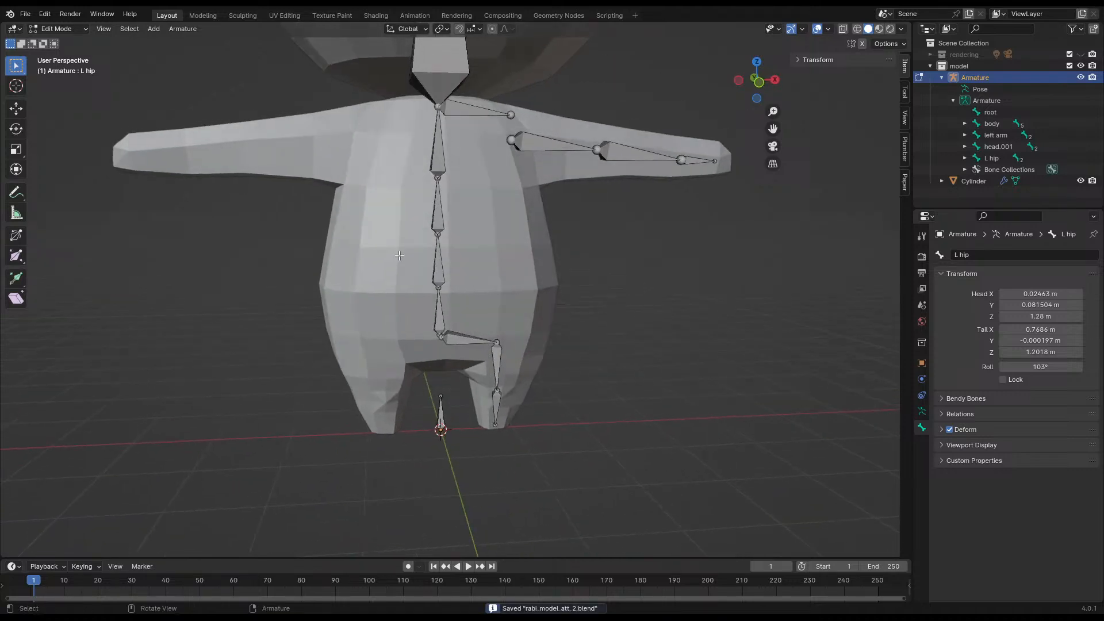
{"action": "left_click", "coordinate": [183, 29]}
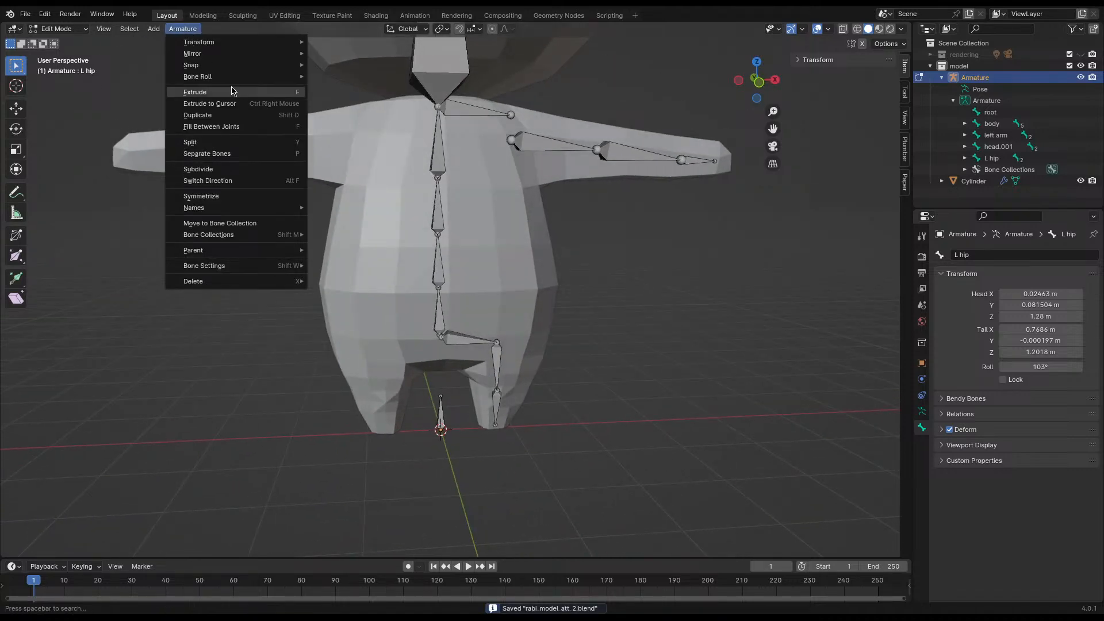
{"action": "mouse_move", "coordinate": [218, 82]}
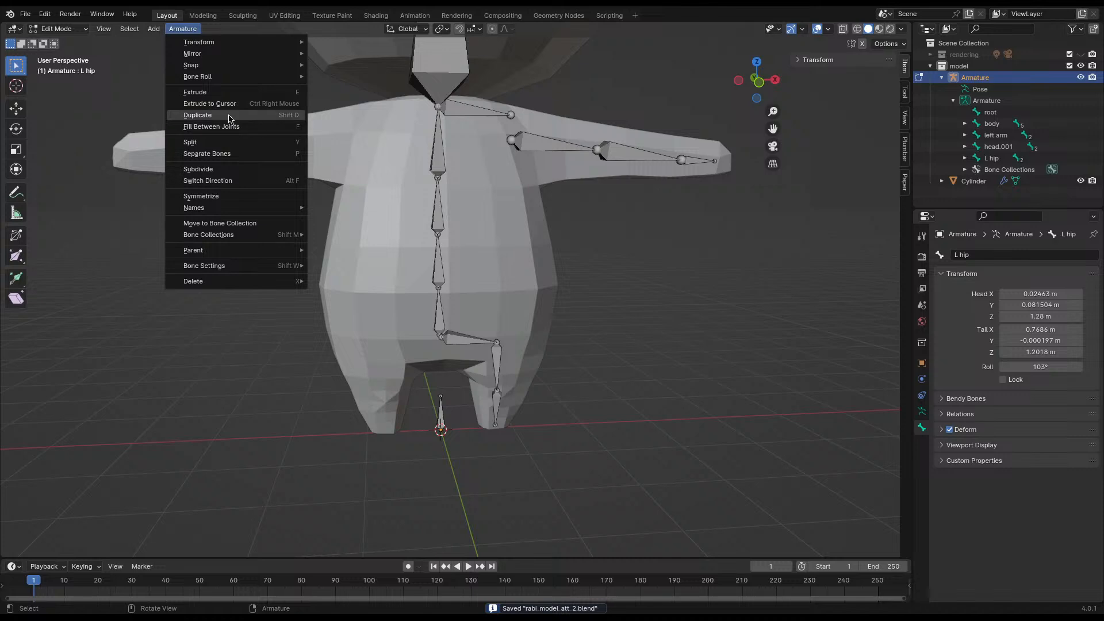
{"action": "left_click", "coordinate": [234, 198]}
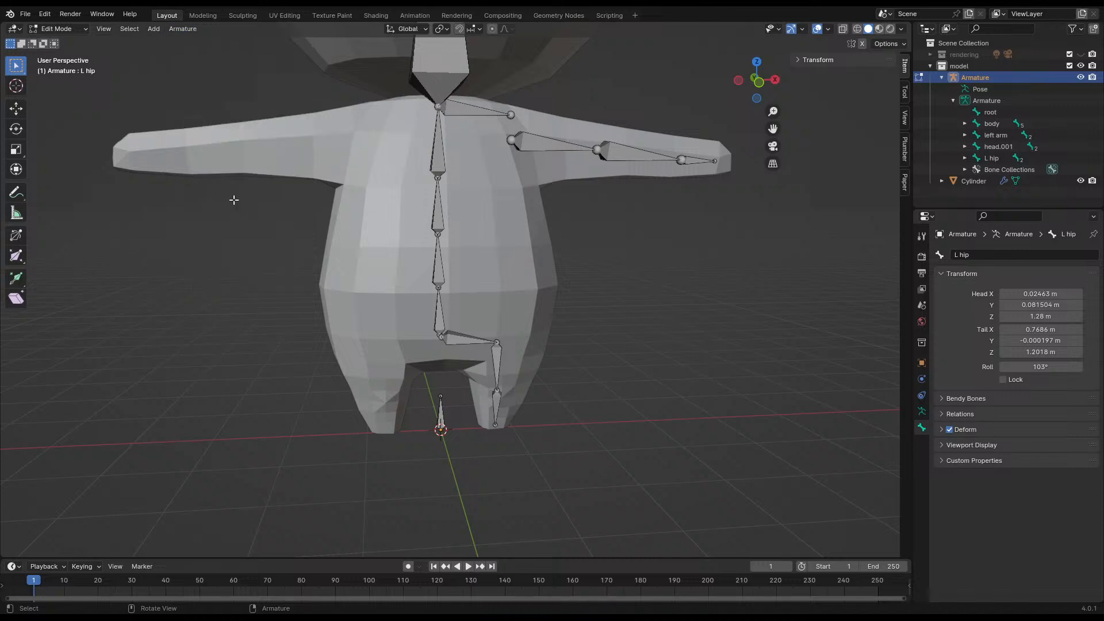
- Select all bones of the armature and symmetrize them to create the opposite-side arm, shoulder, hip and leg bones
{"action": "scroll", "coordinate": [397, 258], "scroll_direction": "down", "scroll_amount": 3}
{"action": "middle_click_drag", "start_coordinate": [397, 258], "coordinate": [438, 250]}
{"action": "left_click", "coordinate": [441, 213]}
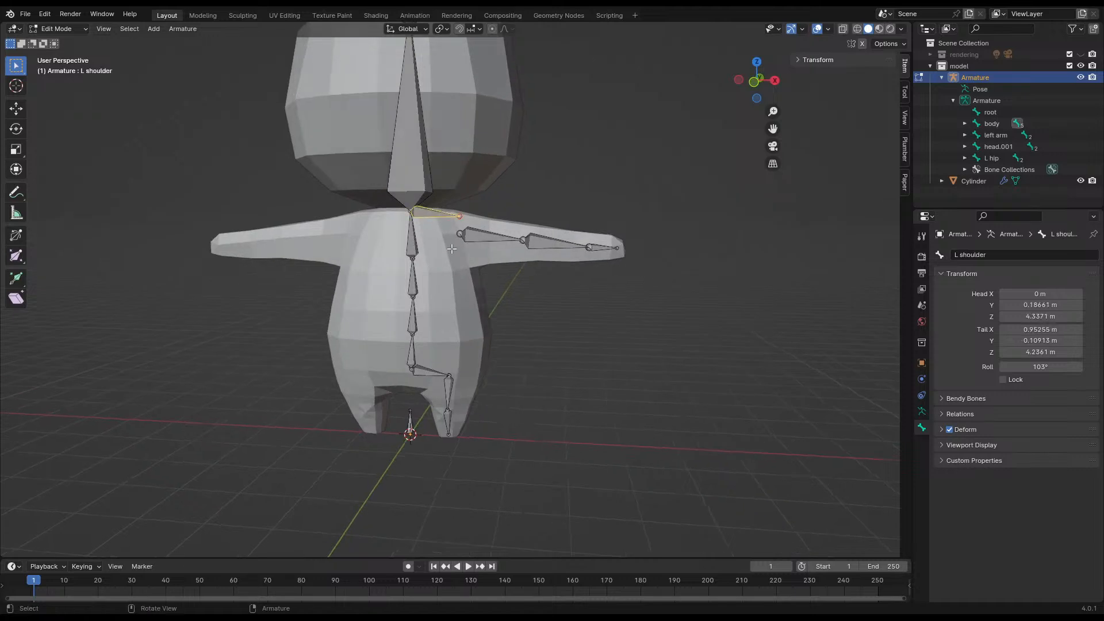
{"action": "scroll", "coordinate": [452, 245], "scroll_direction": "down", "scroll_amount": 3}
{"action": "key", "text": "c"}
{"action": "left_click_drag", "start_coordinate": [476, 118], "coordinate": [501, 48]}
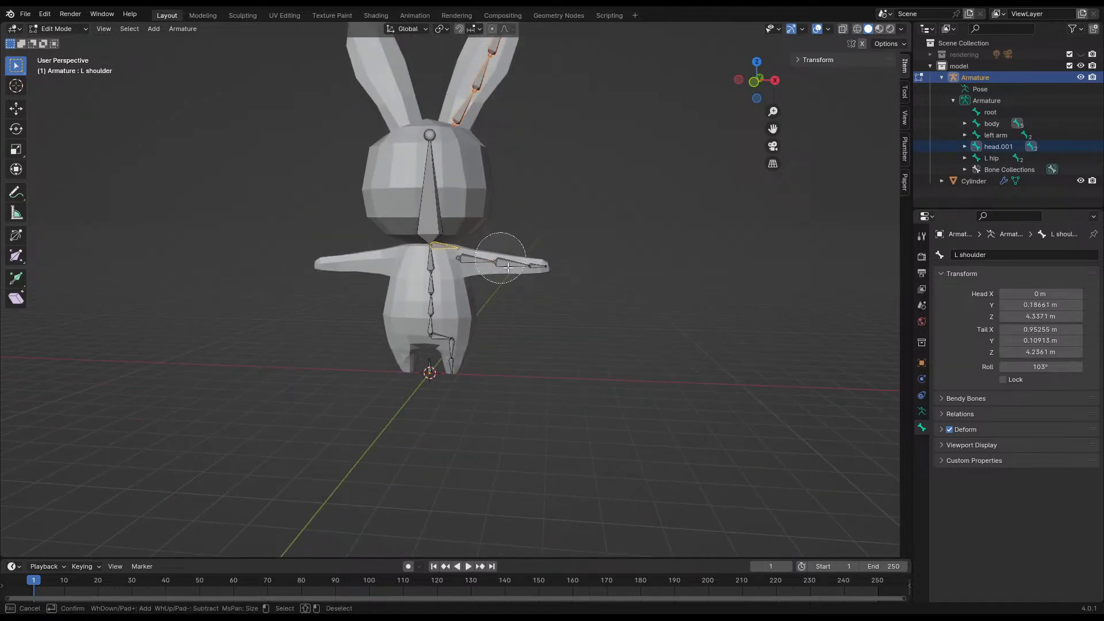
{"action": "mouse_move", "coordinate": [501, 256]}
{"action": "left_mouse_down"}
{"action": "mouse_move", "coordinate": [482, 280]}
{"action": "mouse_move", "coordinate": [549, 267]}
{"action": "left_mouse_up"}
{"action": "mouse_move", "coordinate": [469, 349]}
{"action": "left_mouse_down"}
{"action": "mouse_move", "coordinate": [444, 364]}
{"action": "mouse_move", "coordinate": [436, 168]}
{"action": "mouse_move", "coordinate": [527, 246]}
{"action": "left_mouse_up"}
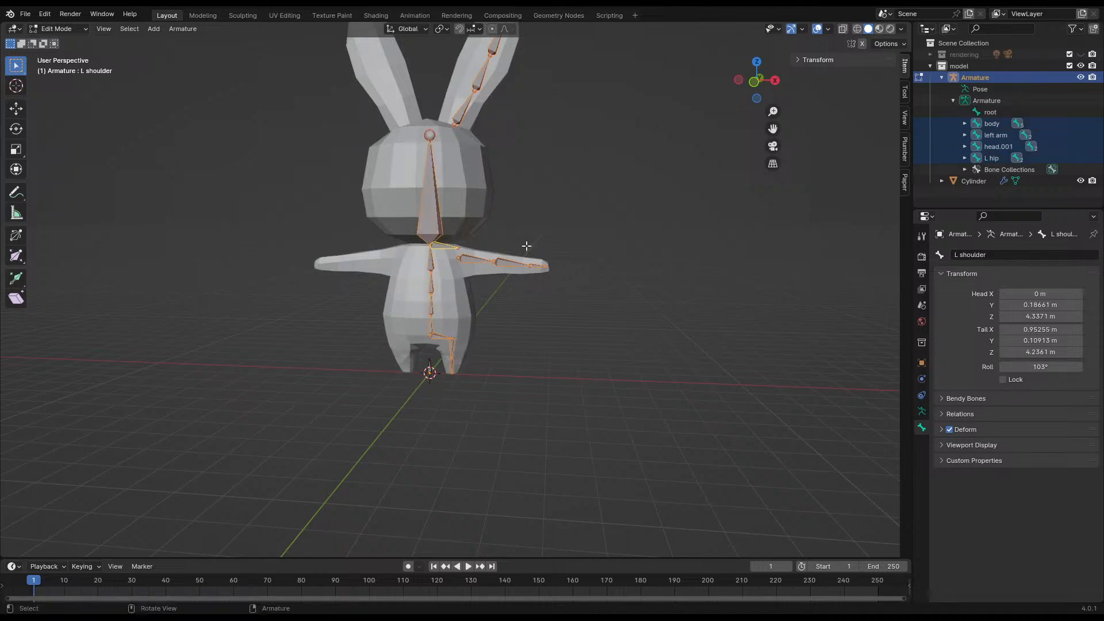
{"action": "left_click", "coordinate": [182, 28]}
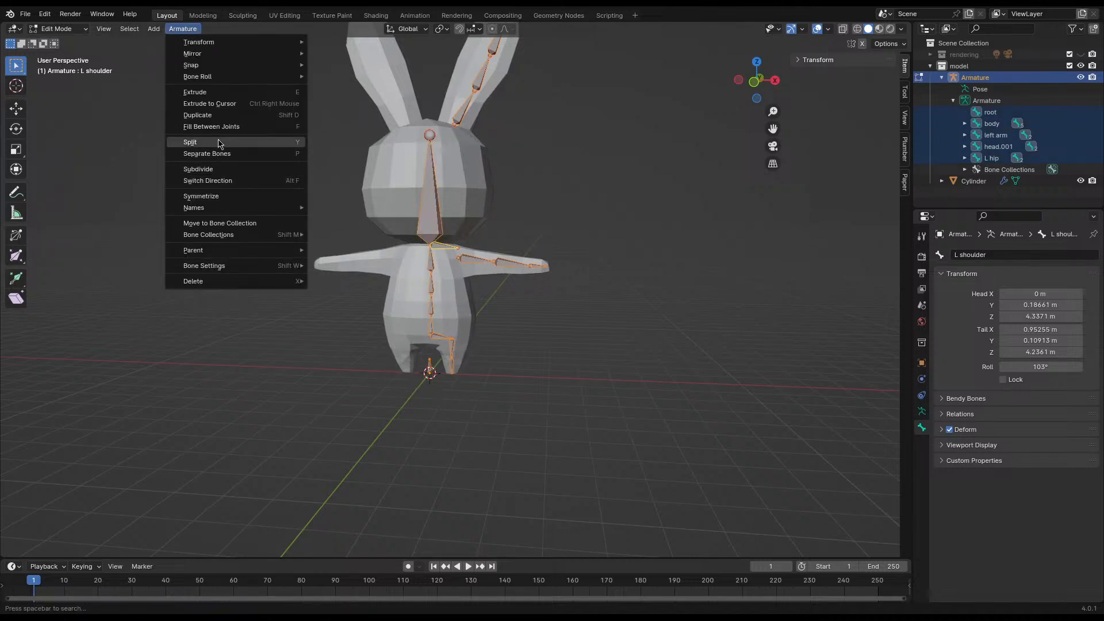
{"action": "left_click", "coordinate": [202, 196]}
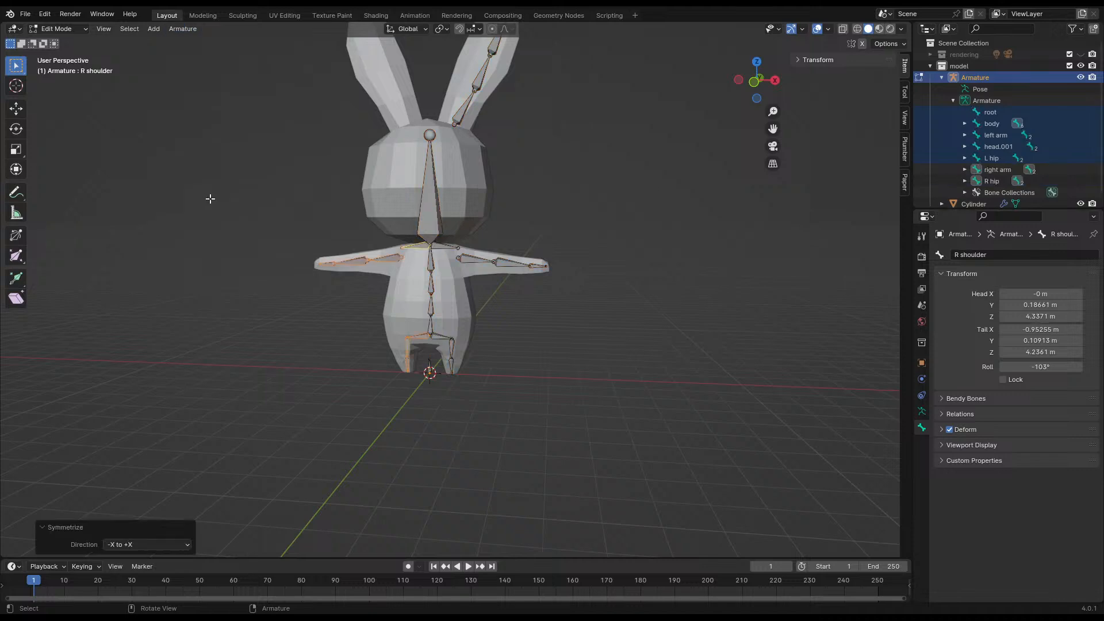
- Check the mirrored right shoulder and right hip bones, then save the file and leave Edit Mode
{"action": "middle_click_drag", "start_coordinate": [344, 263], "coordinate": [269, 401]}
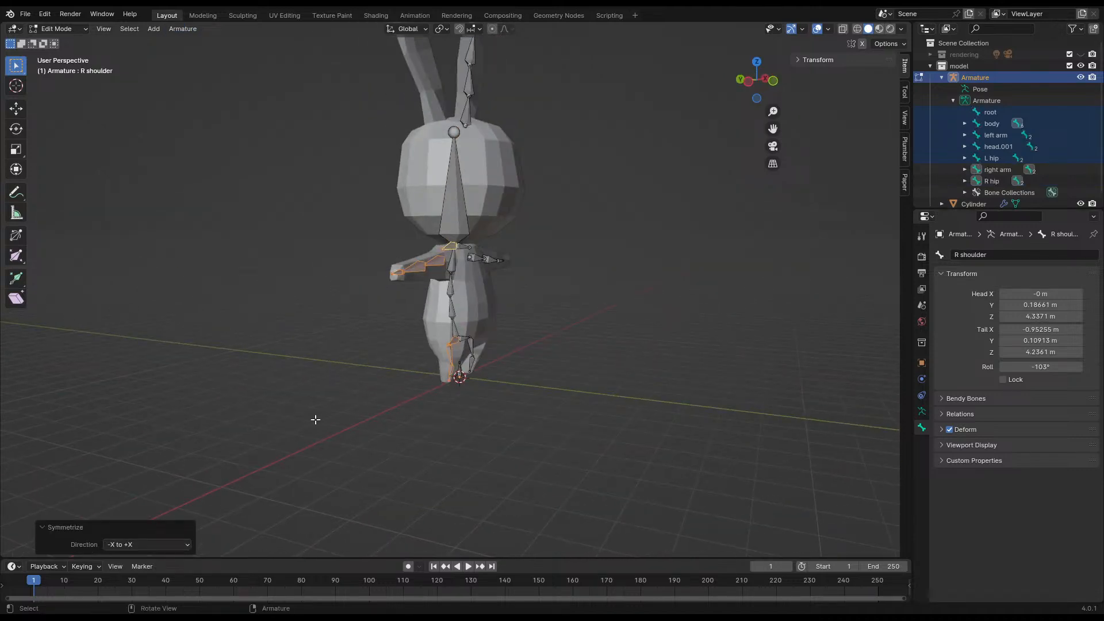
{"action": "middle_click_drag", "start_coordinate": [435, 391], "coordinate": [443, 346]}
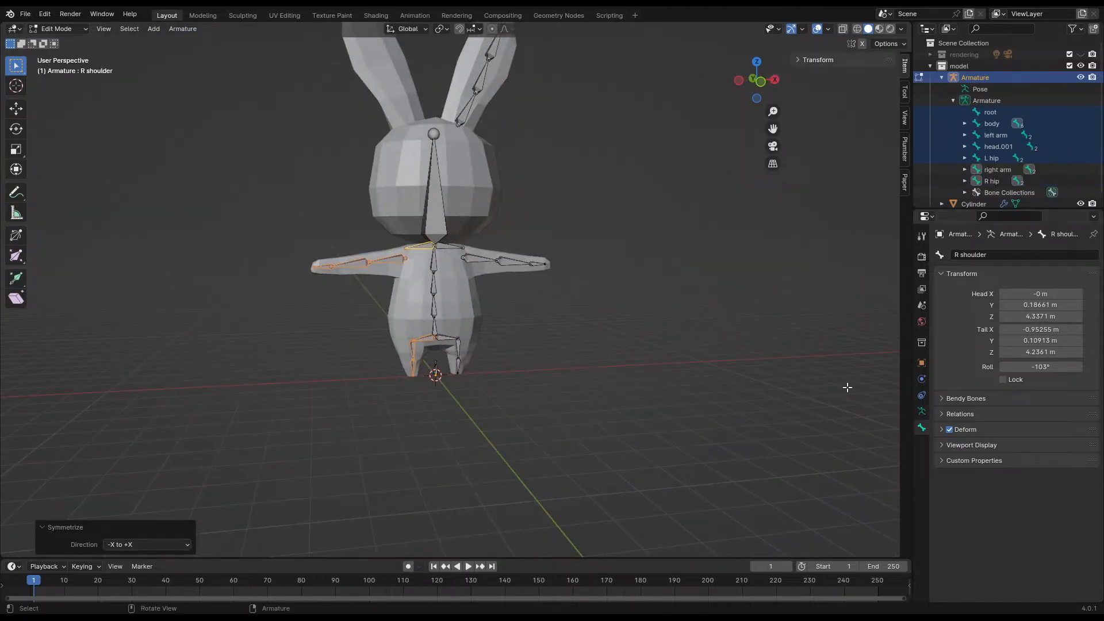
{"action": "left_click", "coordinate": [423, 249]}
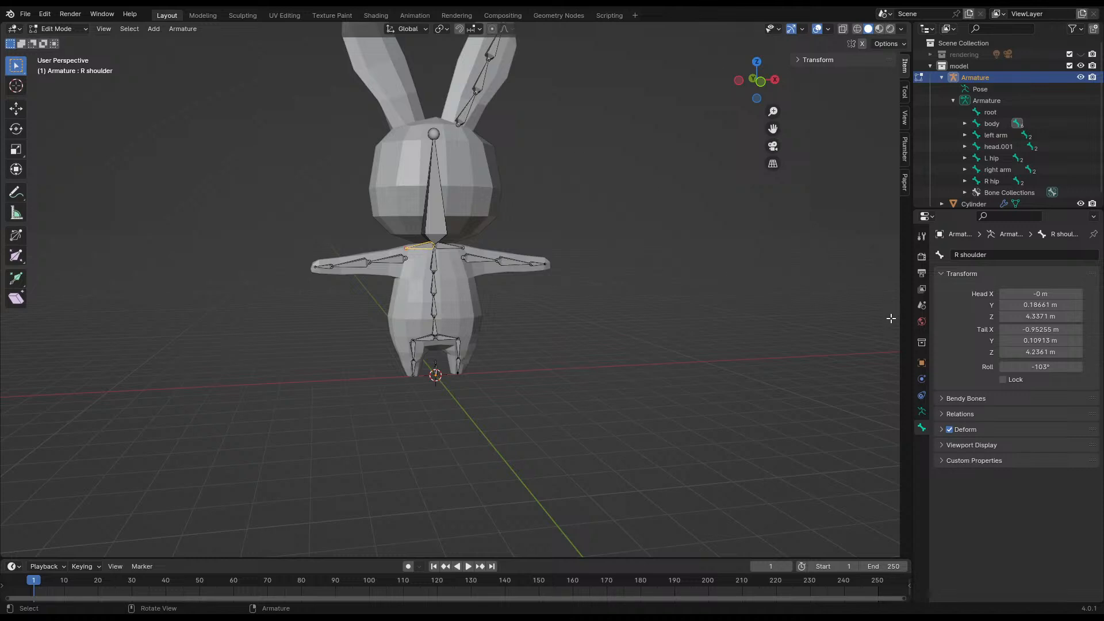
{"action": "left_click", "coordinate": [426, 333]}
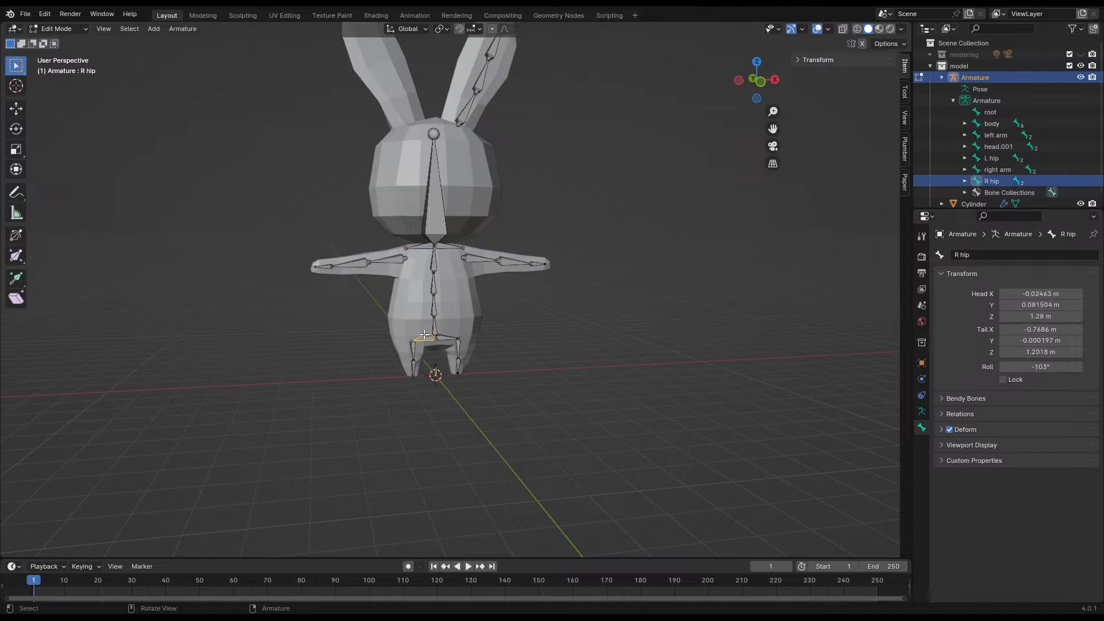
{"action": "key", "text": "ctrl+s"}
{"action": "key", "text": "Tab"}
{"action": "left_click", "coordinate": [472, 327]}
{"action": "middle_click_drag", "start_coordinate": [528, 360], "coordinate": [454, 353]}
{"action": "key", "text": "ctrl+Tab"}
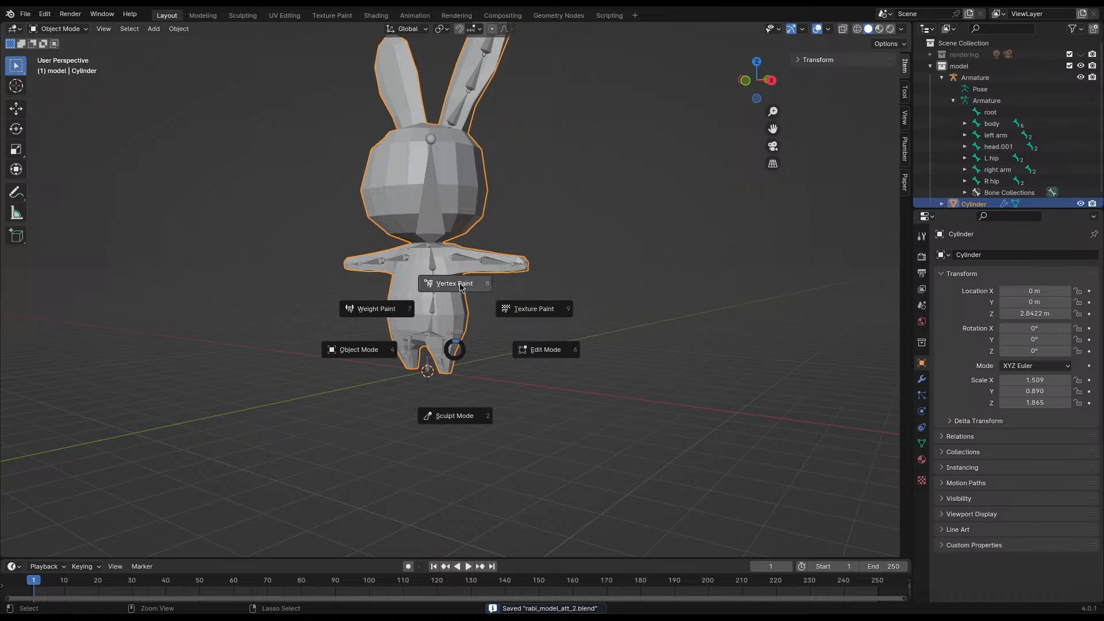
{"action": "left_click", "coordinate": [578, 232]}
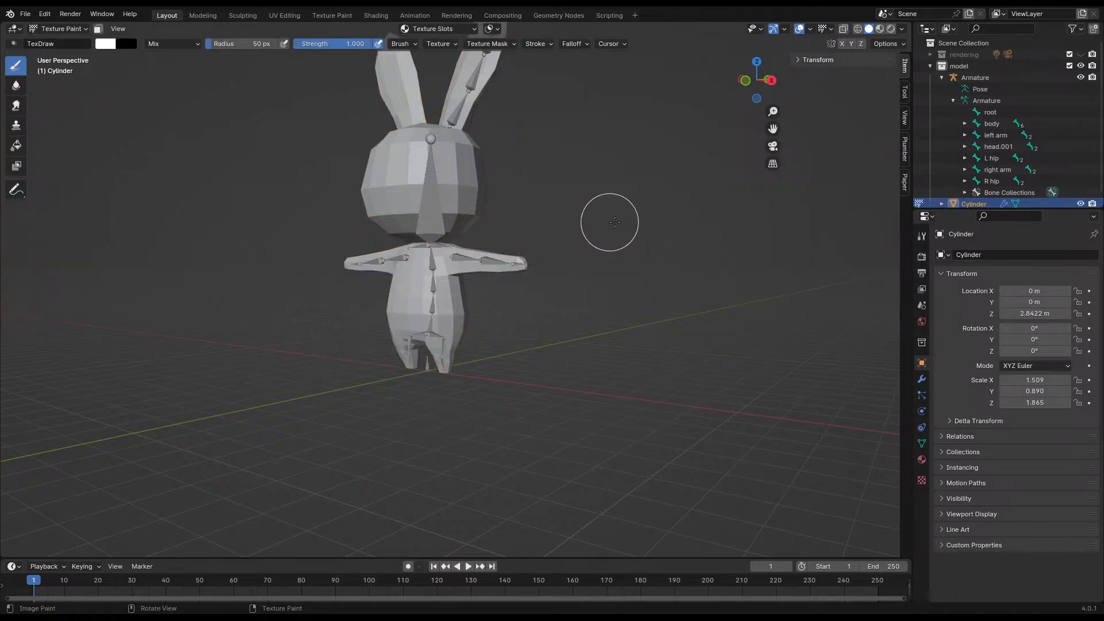
{"action": "key", "text": "ctrl+Tab"}
{"action": "left_click", "coordinate": [572, 164]}
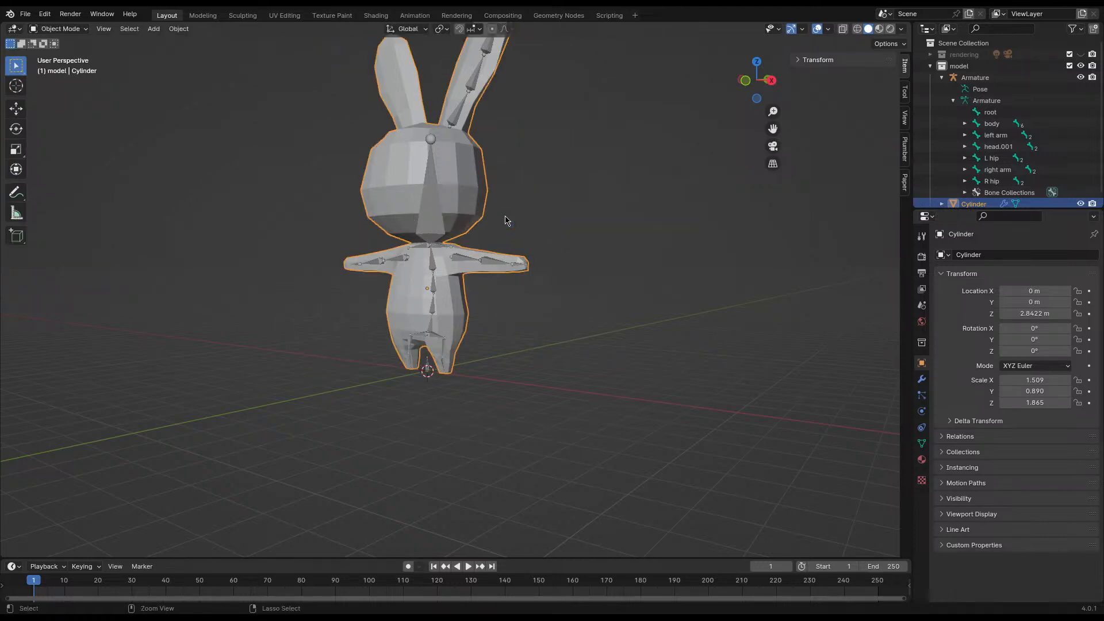
- Switch the armature to Pose Mode and test the rotation of the right hip bone without keeping it
{"action": "left_click", "coordinate": [438, 209]}
{"action": "key", "text": "ctrl+Tab"}
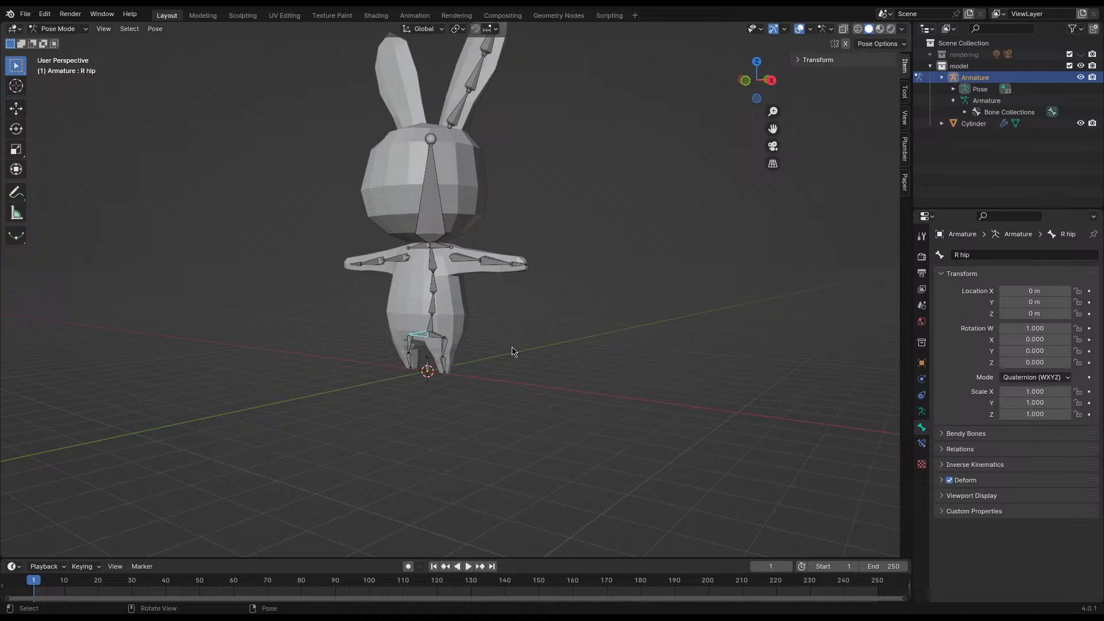
{"action": "scroll", "coordinate": [422, 380], "scroll_direction": "up", "scroll_amount": 4}
{"action": "scroll", "coordinate": [422, 379], "scroll_direction": "up", "scroll_amount": 1}
{"action": "middle_click_drag", "start_coordinate": [437, 391], "coordinate": [498, 374]}
{"action": "middle_click_drag", "start_coordinate": [326, 369], "coordinate": [485, 399]}
{"action": "key", "text": "r"}
{"action": "key", "text": "Escape"}
{"action": "key", "text": "r"}
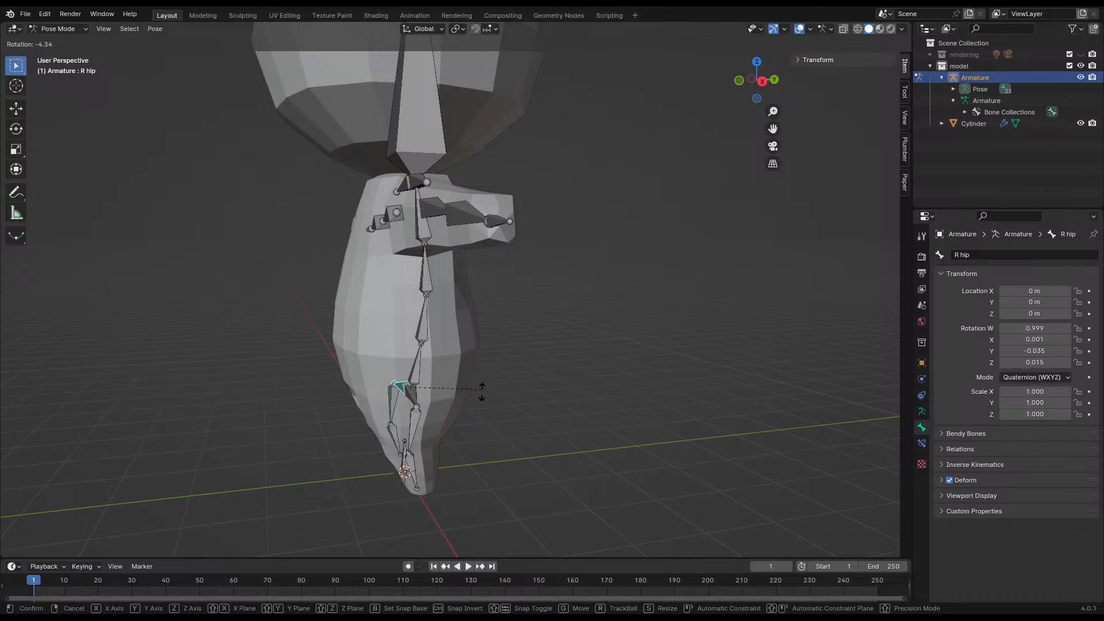
{"action": "key", "text": "Escape"}
- Test the rotation of the left leg and left thigh bones without keeping it
{"action": "left_click", "coordinate": [405, 413]}
{"action": "key", "text": "r"}
{"action": "key", "text": "Escape"}
{"action": "middle_click_drag", "start_coordinate": [397, 455], "coordinate": [408, 469]}
{"action": "key", "text": "r"}
{"action": "key", "text": "Escape"}
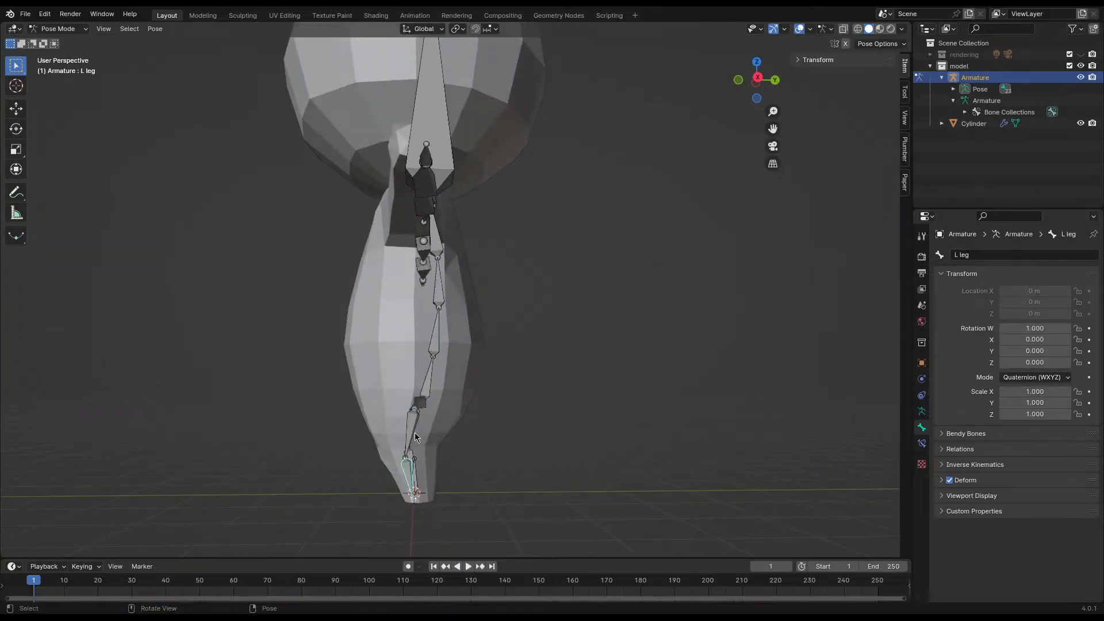
{"action": "key", "text": "r"}
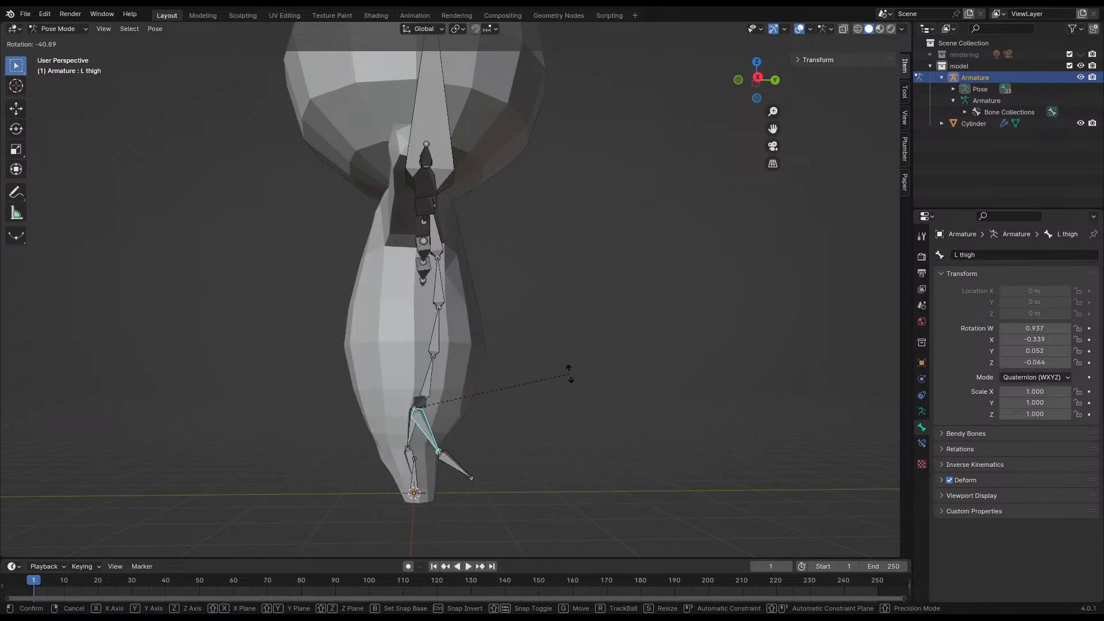
{"action": "key", "text": "Escape"}
- Test the rotation of the left forearm bone without keeping it, and select the left hand bone
{"action": "middle_click_drag", "start_coordinate": [419, 337], "coordinate": [549, 340]}
{"action": "left_click", "coordinate": [493, 207]}
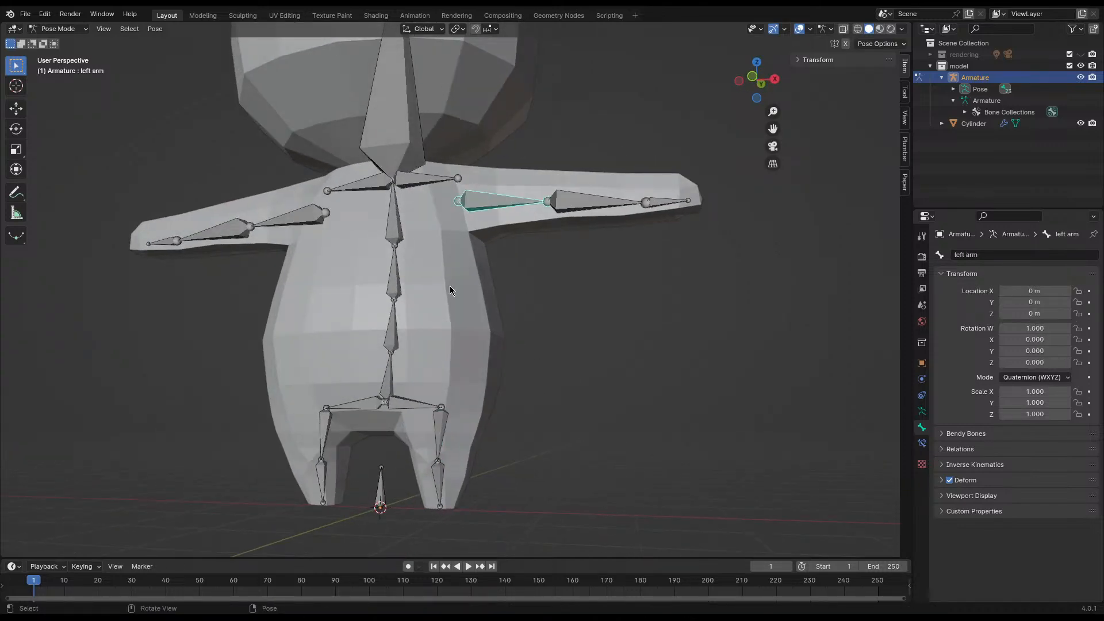
{"action": "middle_click_drag", "start_coordinate": [450, 285], "coordinate": [425, 344]}
{"action": "scroll", "coordinate": [514, 290], "scroll_direction": "down", "scroll_amount": 3}
{"action": "left_click", "coordinate": [499, 259]}
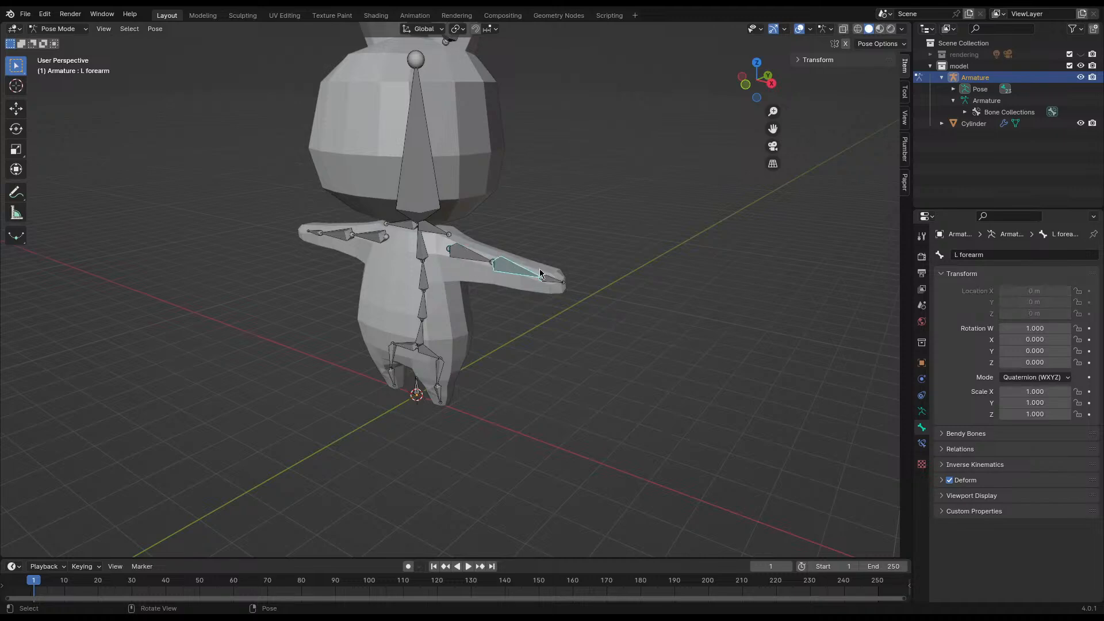
{"action": "middle_click_drag", "start_coordinate": [539, 269], "coordinate": [521, 322]}
{"action": "key", "text": "r"}
{"action": "right_click", "coordinate": [483, 325]}
{"action": "left_click", "coordinate": [528, 339]}
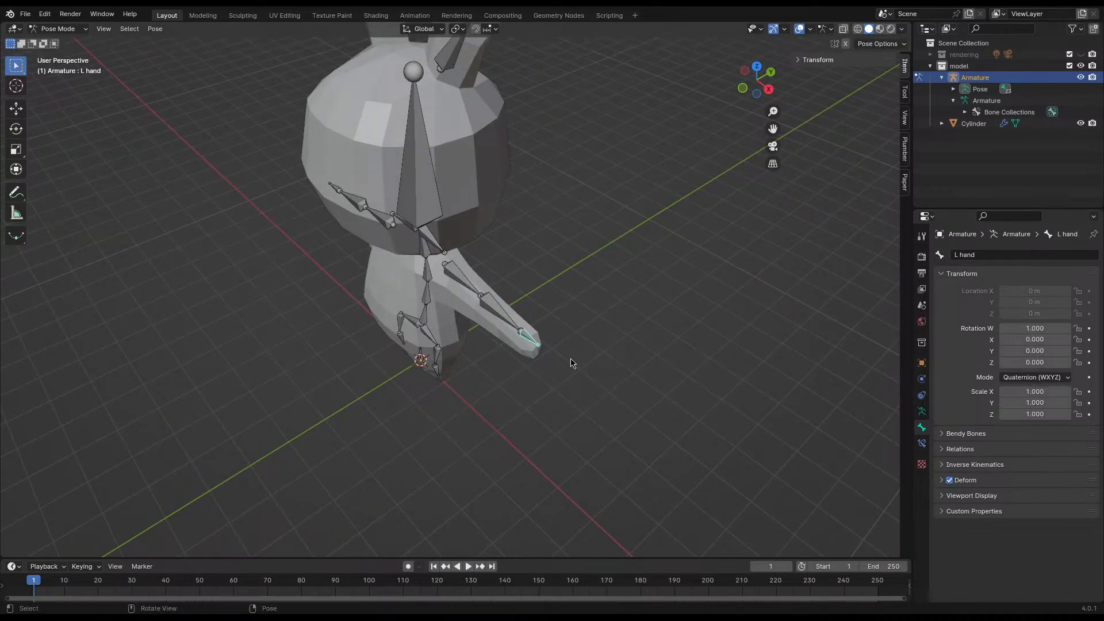
{"action": "middle_click_drag", "start_coordinate": [375, 384], "coordinate": [499, 312]}
- Return the armature to Edit Mode with no bones selected and save the file
{"action": "key", "text": "Tab"}
{"action": "left_click", "coordinate": [499, 311]}
{"action": "key", "text": "ctrl+s"}
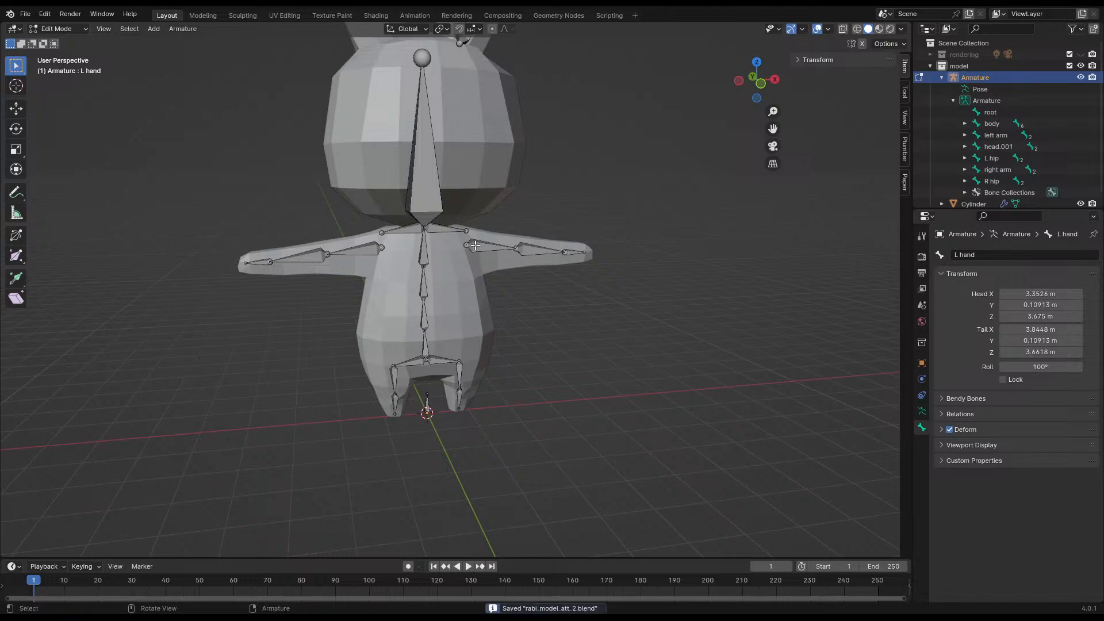
{"action": "middle_click_drag", "start_coordinate": [475, 246], "coordinate": [499, 359]}
{"action": "middle_click_drag", "start_coordinate": [509, 409], "coordinate": [495, 320], "text": "shift"}
- Select the left arm bone and save a backup copy of the file as rabi_model_att_2_bck_01.blend
{"action": "key", "text": "Tab"}
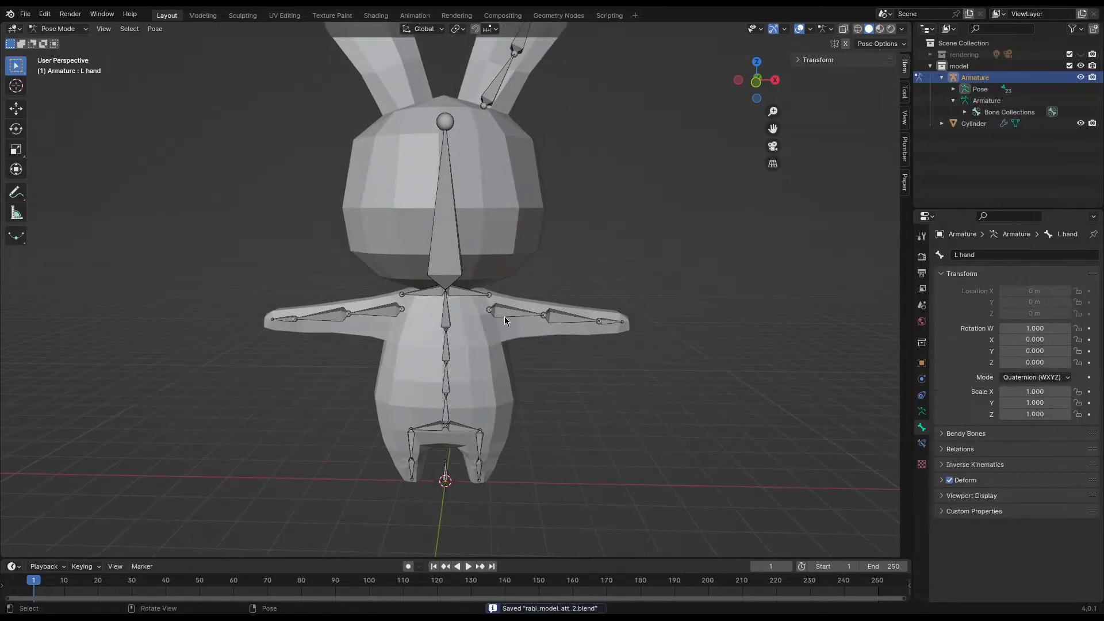
{"action": "left_click", "coordinate": [512, 316]}
{"action": "key", "text": "Tab"}
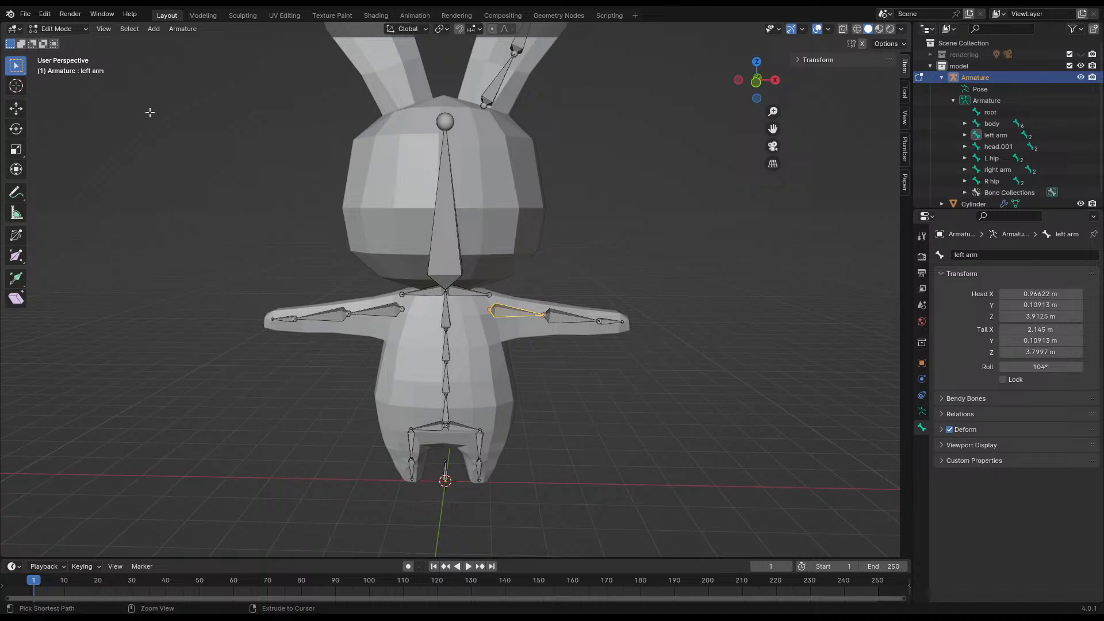
{"action": "key", "text": "ctrl+s"}
{"action": "left_click", "coordinate": [26, 13]}
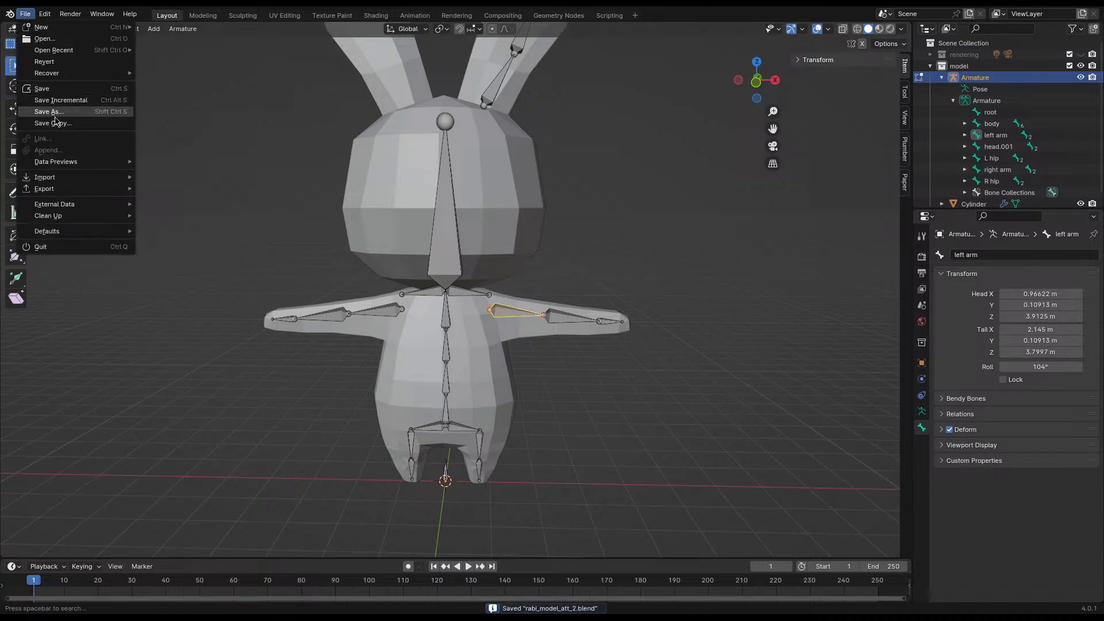
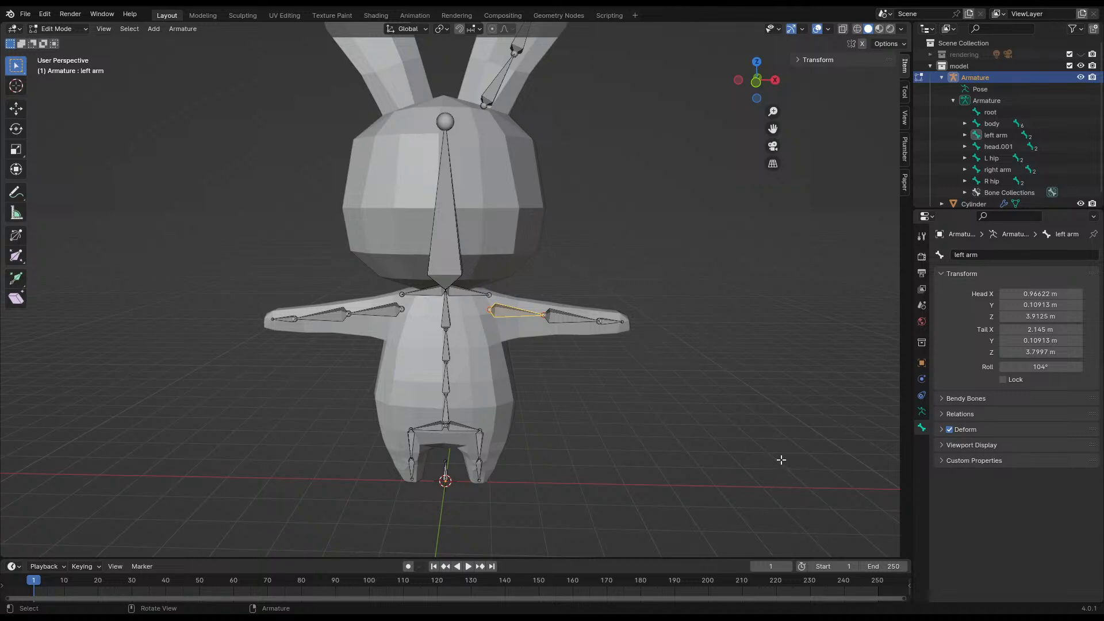
{"action": "key", "text": "ctrl+s"}
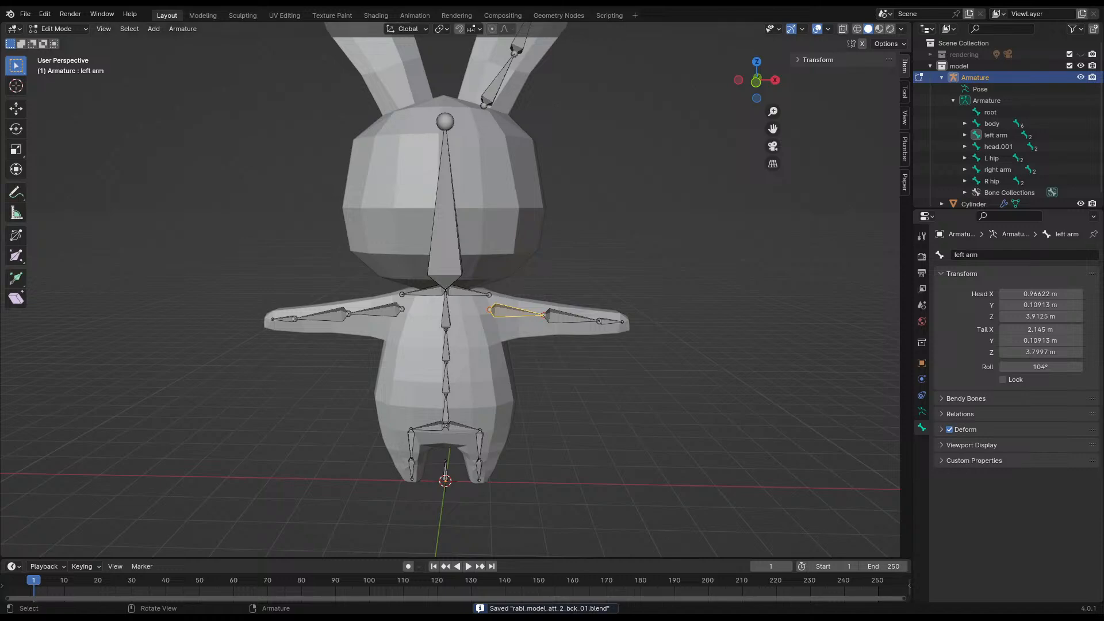
- Switch the armature to Object Mode and select it together with the rabbit mesh, keeping the mesh active
{"action": "key", "text": "alt+a"}
{"action": "middle_click_drag", "start_coordinate": [572, 353], "coordinate": [469, 334]}
{"action": "key", "text": "ctrl+Tab"}
{"action": "left_click", "coordinate": [431, 311]}
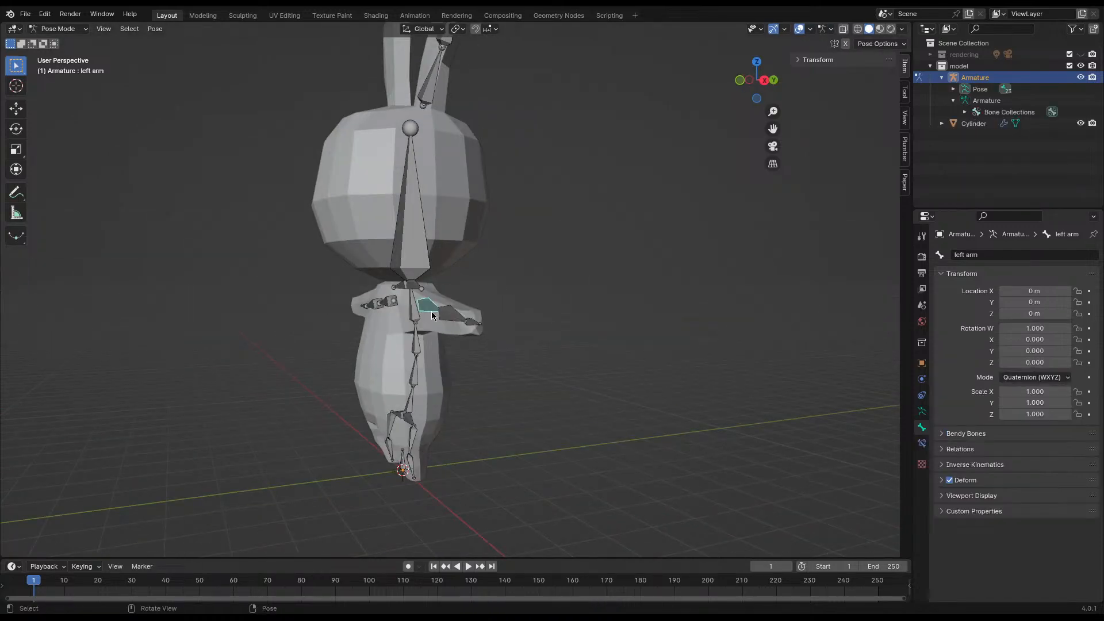
{"action": "middle_click_drag", "start_coordinate": [368, 337], "coordinate": [470, 337]}
{"action": "key", "text": "Tab"}
{"action": "key", "text": "ctrl+Tab"}
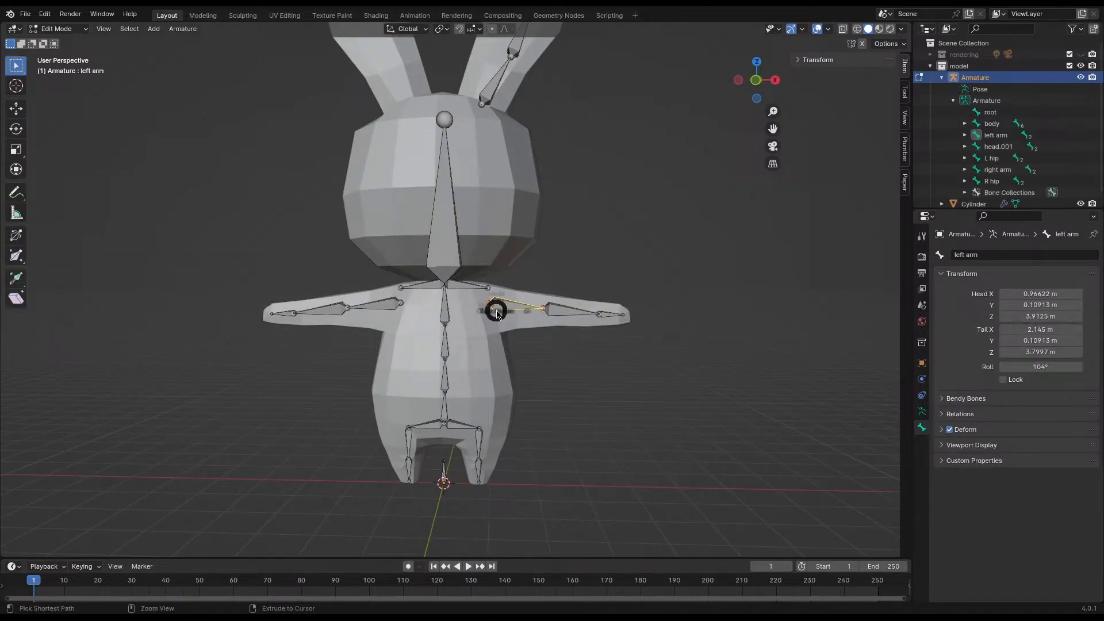
{"action": "left_click", "coordinate": [400, 311]}
{"action": "left_click", "coordinate": [506, 248], "text": "shift"}
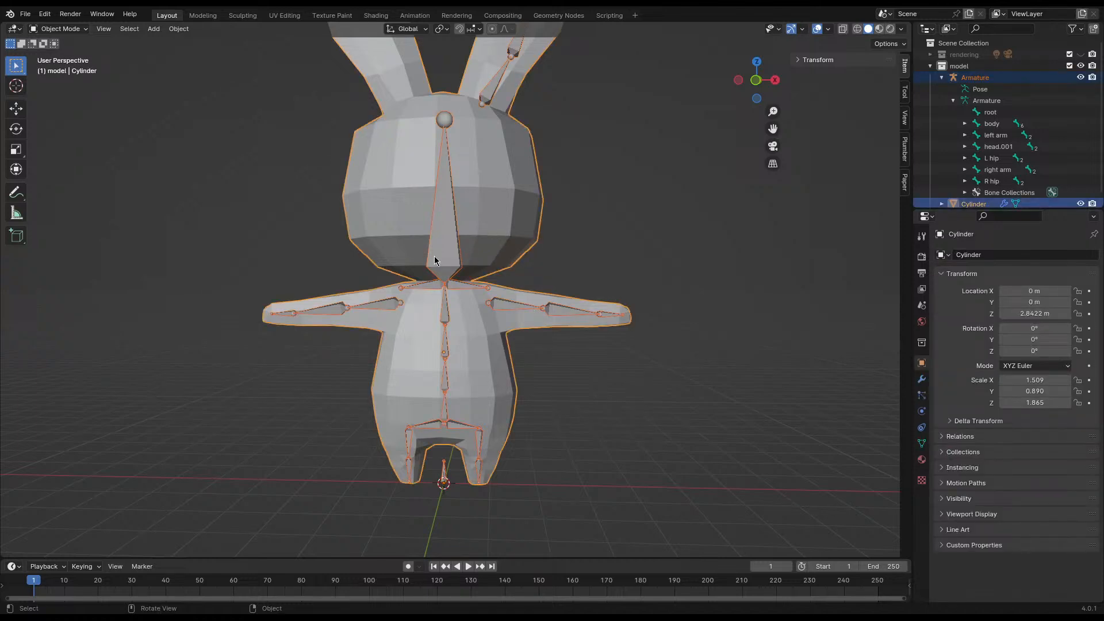
- Try to parent the selected armature and rabbit mesh using With Automatic Weights
{"action": "key", "text": "F3"}
{"action": "type", "text": "make parent"}
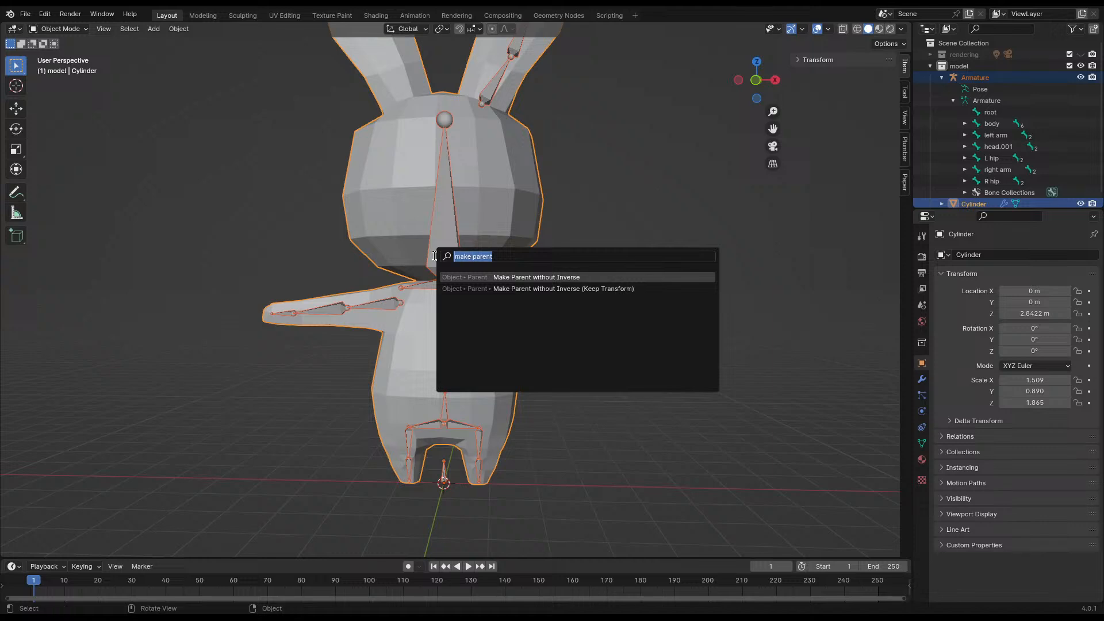
{"action": "type", "text": "pare"}
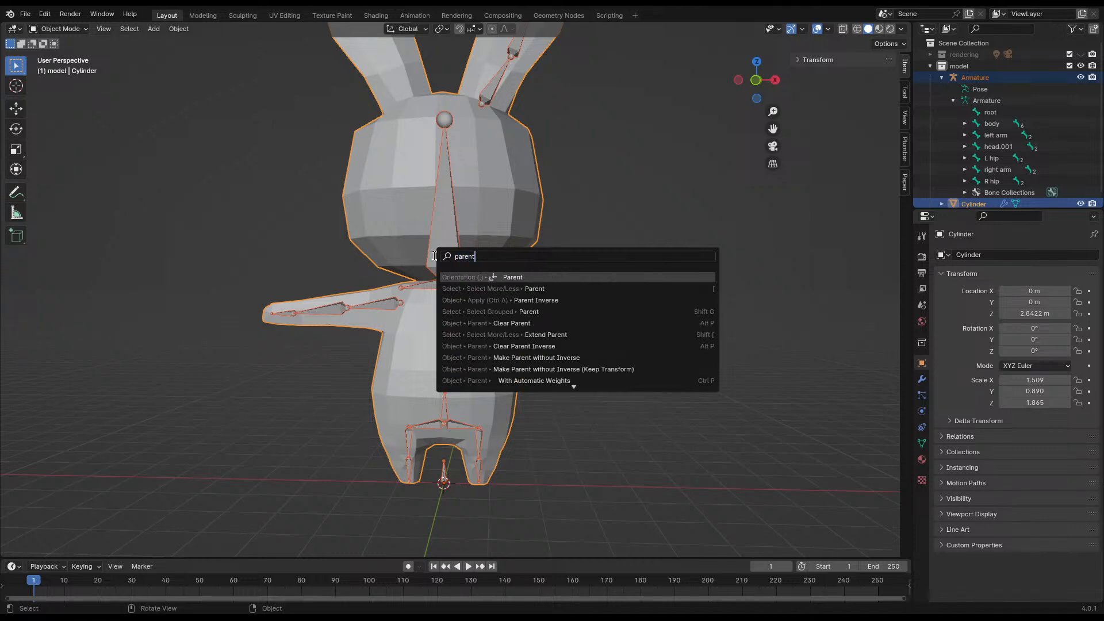
{"action": "type", "text": "nt"}
{"action": "key", "text": "Down"}
{"action": "key", "text": "Down"}
{"action": "key", "text": "Down"}
{"action": "key", "text": "Down"}
{"action": "key", "text": "Down"}
{"action": "key", "text": "Down"}
{"action": "key", "text": "Down"}
{"action": "key", "text": "Down"}
{"action": "key", "text": "Down"}
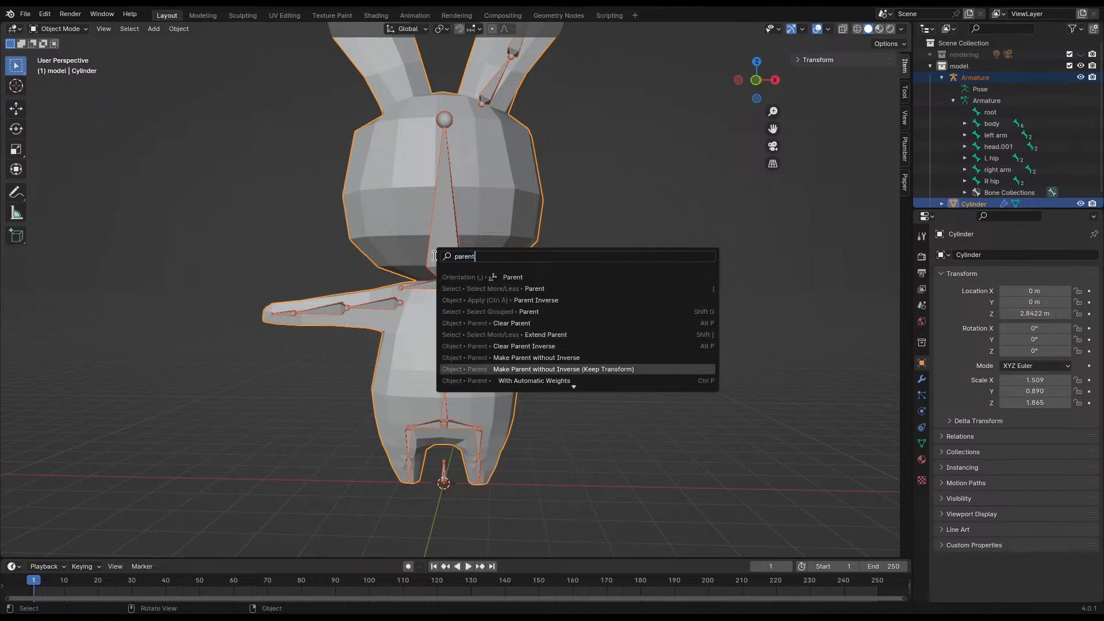
{"action": "key", "text": "Return"}
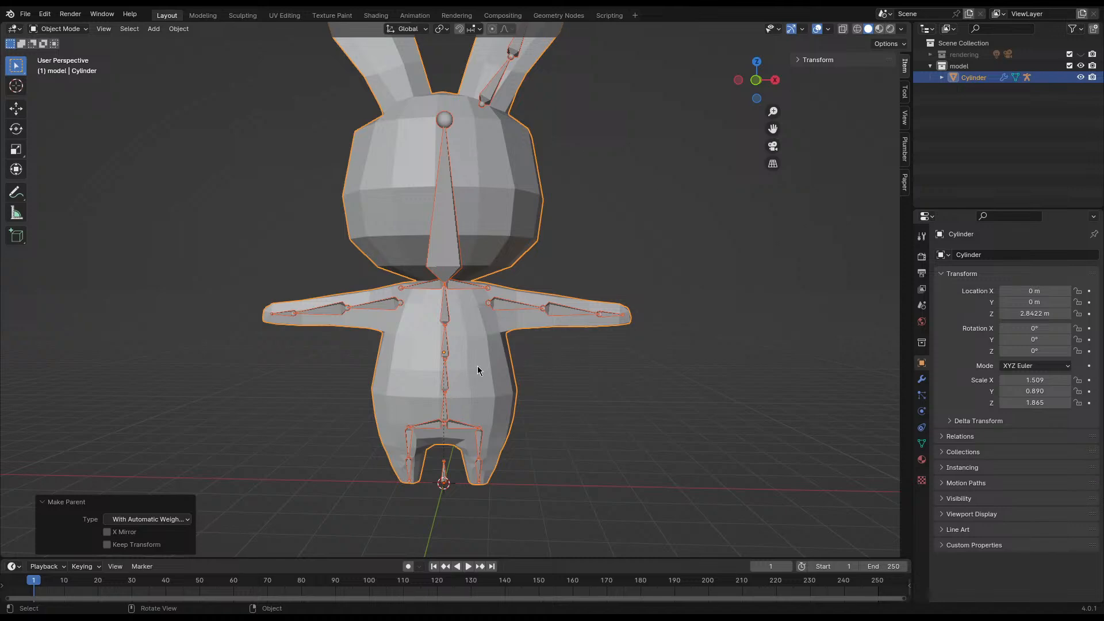
- Put the armature in Pose Mode and test the rotation of the left arm bone without keeping it
{"action": "left_click", "coordinate": [264, 388]}
{"action": "left_click", "coordinate": [513, 325]}
{"action": "middle_click_drag", "start_coordinate": [538, 375], "coordinate": [478, 352]}
{"action": "key", "text": "Tab"}
{"action": "key", "text": "Tab"}
{"action": "left_click", "coordinate": [489, 329]}
{"action": "key", "text": "ctrl+Tab"}
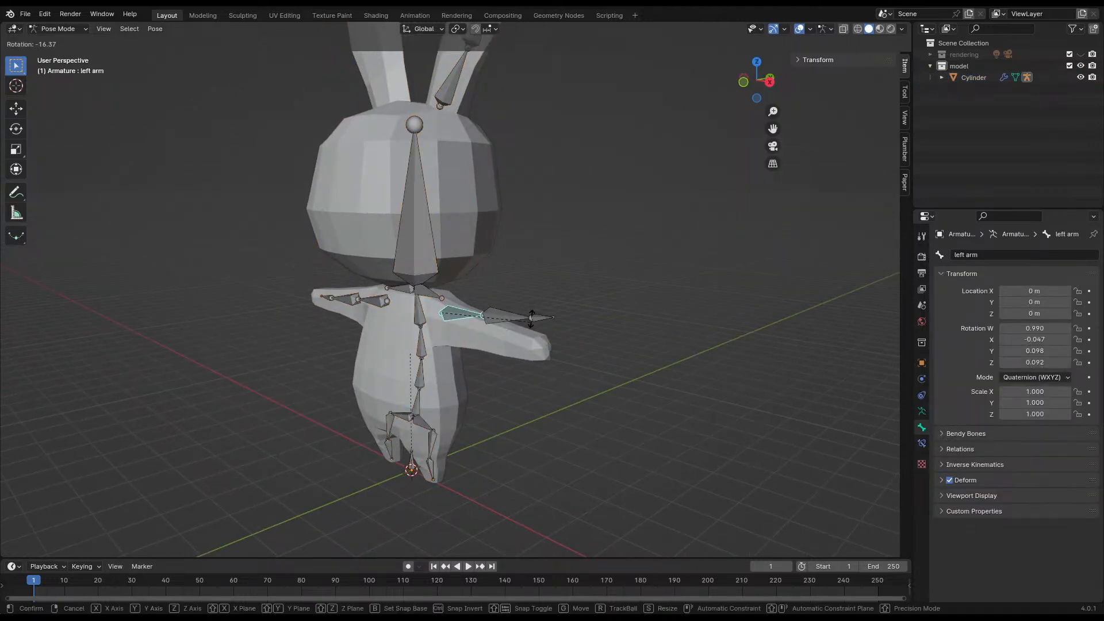
{"action": "key", "text": "r"}
{"action": "right_click", "coordinate": [516, 356]}
{"action": "middle_click_drag", "start_coordinate": [463, 382], "coordinate": [512, 339]}
{"action": "key", "text": "r"}
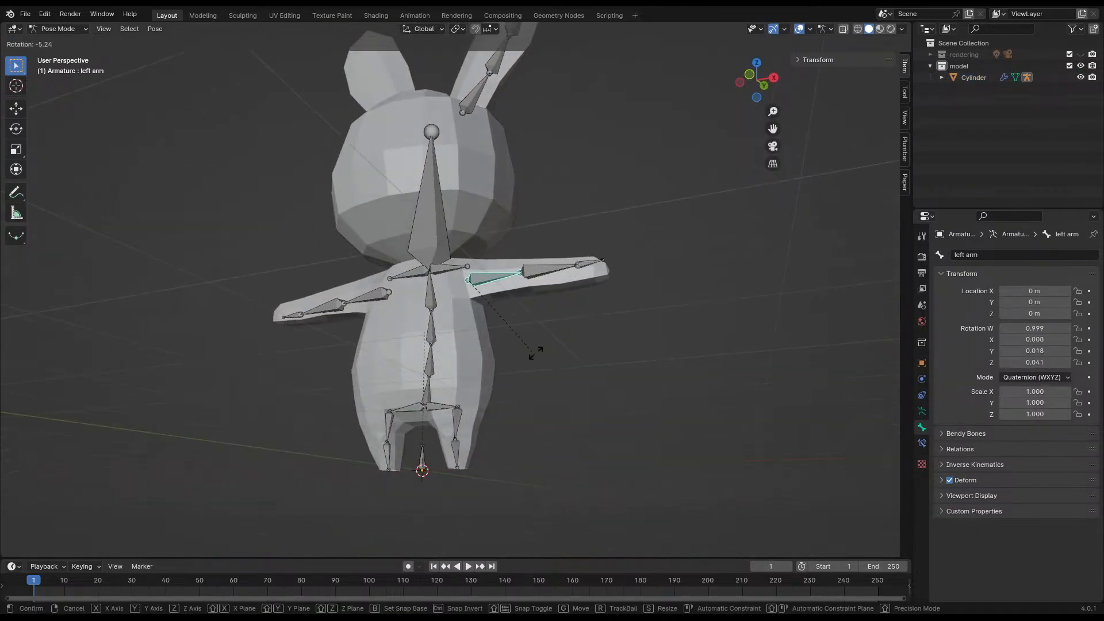
{"action": "right_click", "coordinate": [555, 322]}
- Test the rotation of the right arm and right shoulder bones without keeping it, and return to Edit Mode with the left arm bone selected
{"action": "left_click", "coordinate": [383, 300]}
{"action": "key", "text": "r"}
{"action": "right_click", "coordinate": [389, 298]}
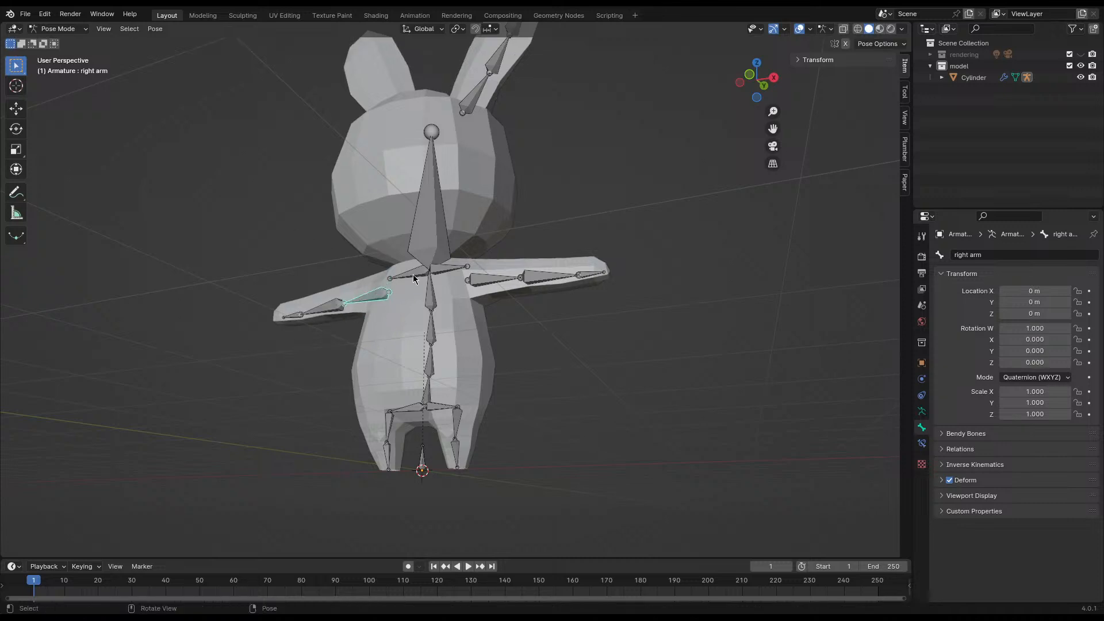
{"action": "left_click", "coordinate": [407, 274]}
{"action": "key", "text": "r"}
{"action": "right_click", "coordinate": [405, 344]}
{"action": "left_click", "coordinate": [492, 280]}
{"action": "middle_click_drag", "start_coordinate": [495, 322], "coordinate": [470, 355]}
{"action": "key", "text": "Tab"}
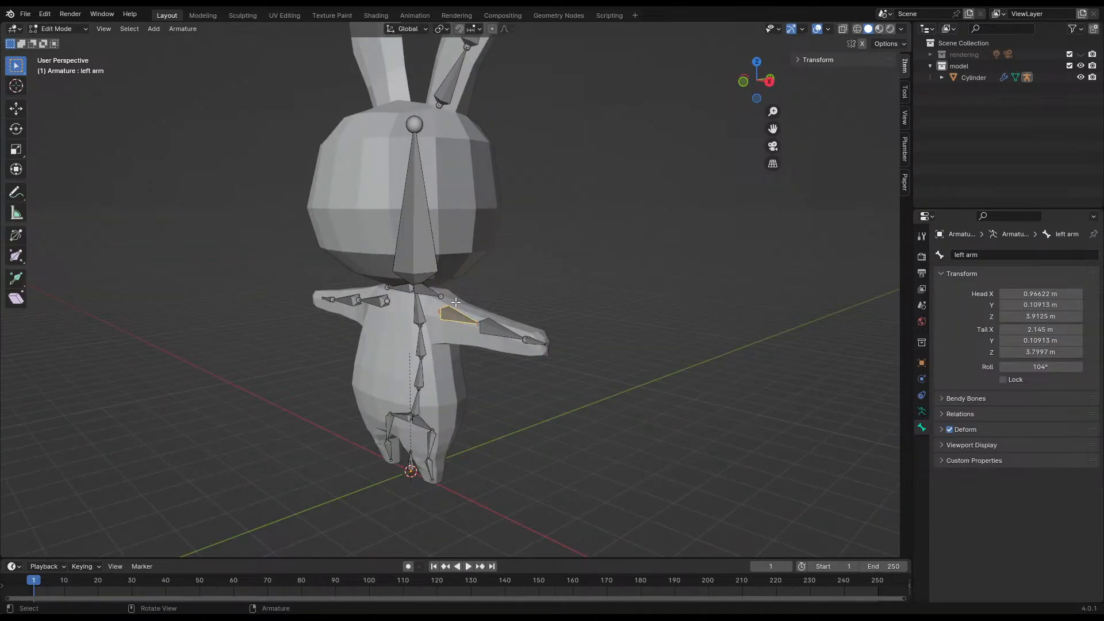
- Undo the mode changes, selections and parenting back to the separate armature and rabbit mesh
{"action": "key", "text": "ctrl+z"}
{"action": "key", "text": "ctrl+z"}
{"action": "key", "text": "ctrl+z"}
{"action": "key", "text": "ctrl+z"}
{"action": "key", "text": "ctrl+z"}
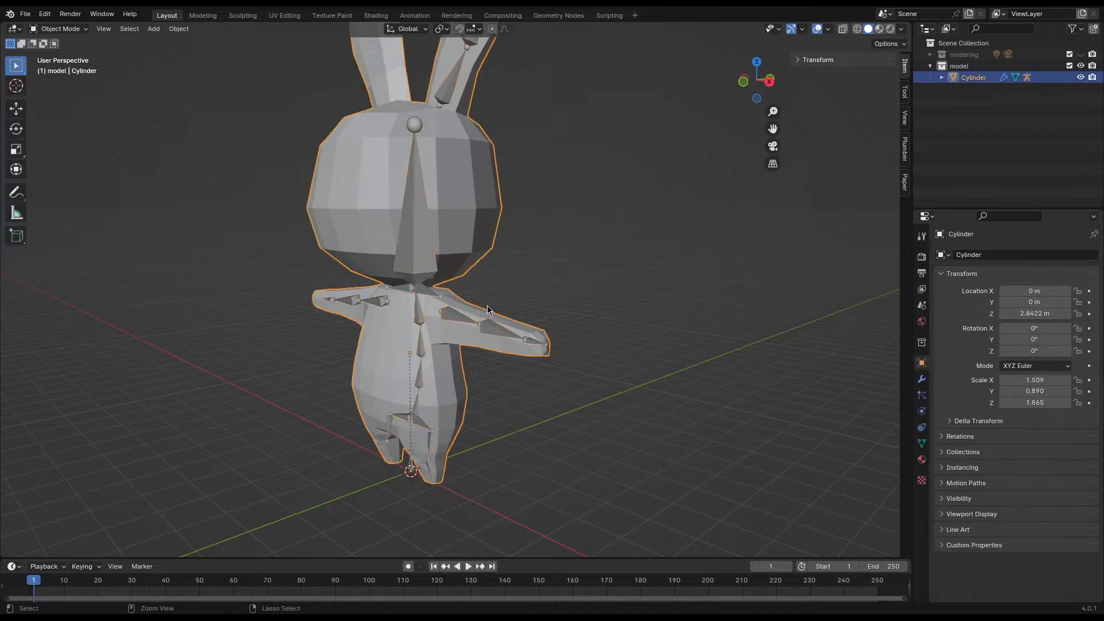
{"action": "key", "text": "ctrl+z"}
{"action": "key", "text": "ctrl+z"}
{"action": "key", "text": "ctrl+z"}
{"action": "key", "text": "ctrl+z"}
{"action": "key", "text": "ctrl+z"}
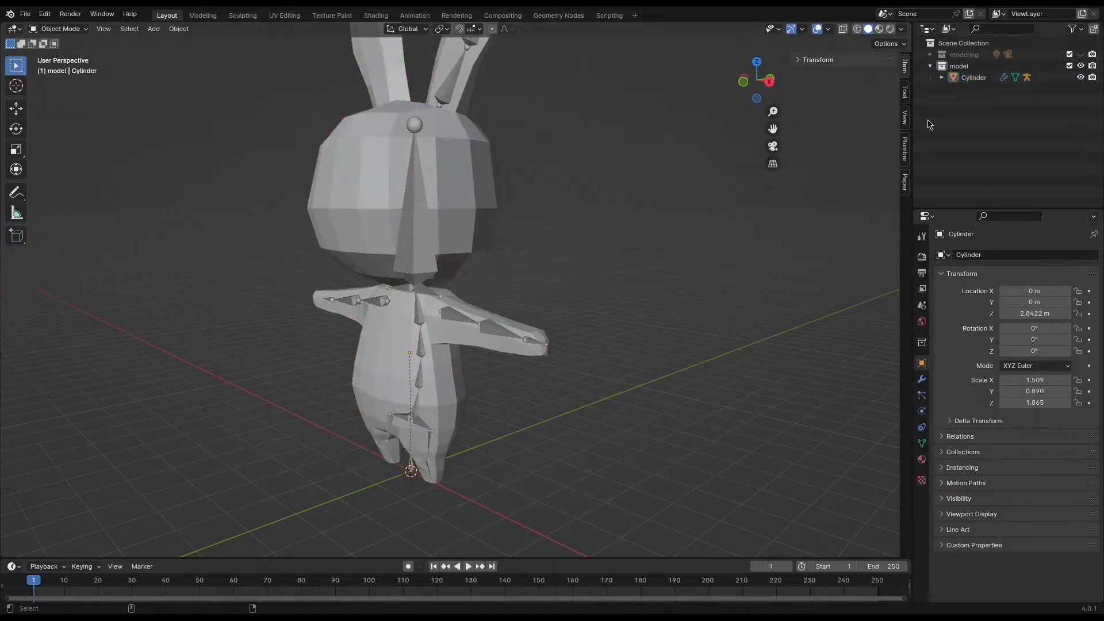
{"action": "key", "text": "ctrl+z"}
- Collapse the armature's hierarchy in the outliner, select the rabbit mesh and save the file
{"action": "left_click", "coordinate": [953, 101]}
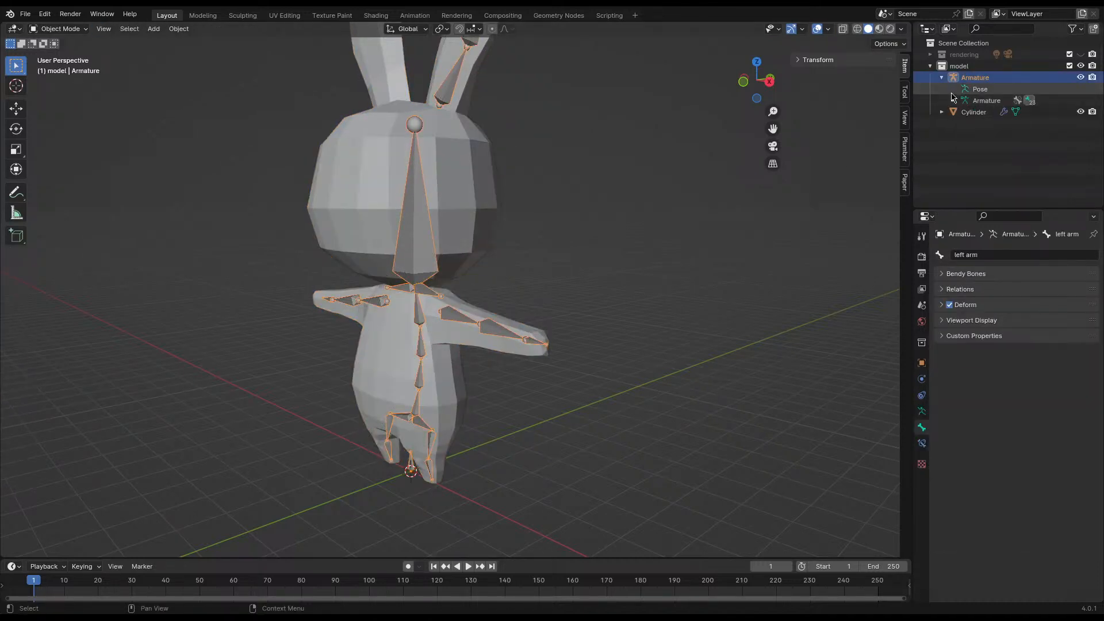
{"action": "left_click", "coordinate": [942, 77]}
{"action": "left_click", "coordinate": [574, 234]}
{"action": "middle_click_drag", "start_coordinate": [574, 234], "coordinate": [490, 179]}
{"action": "left_click", "coordinate": [490, 179]}
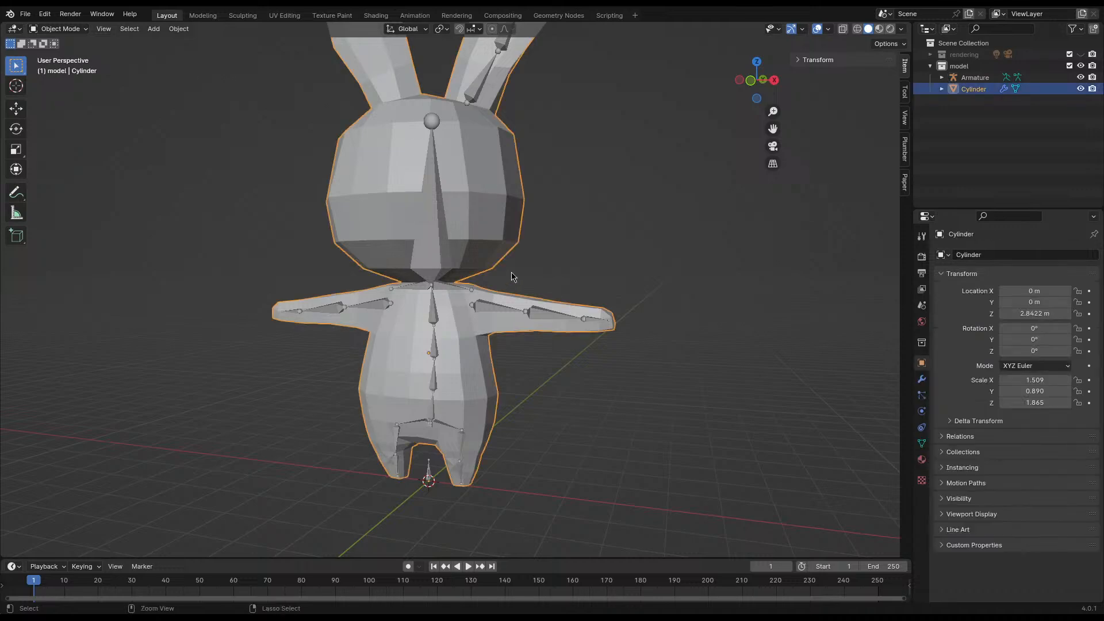
{"action": "key", "text": "ctrl+s"}
- Apply the Mirror modifier on the rabbit mesh in Object Mode
{"action": "key", "text": "Tab"}
{"action": "middle_click_drag", "start_coordinate": [435, 230], "coordinate": [500, 252]}
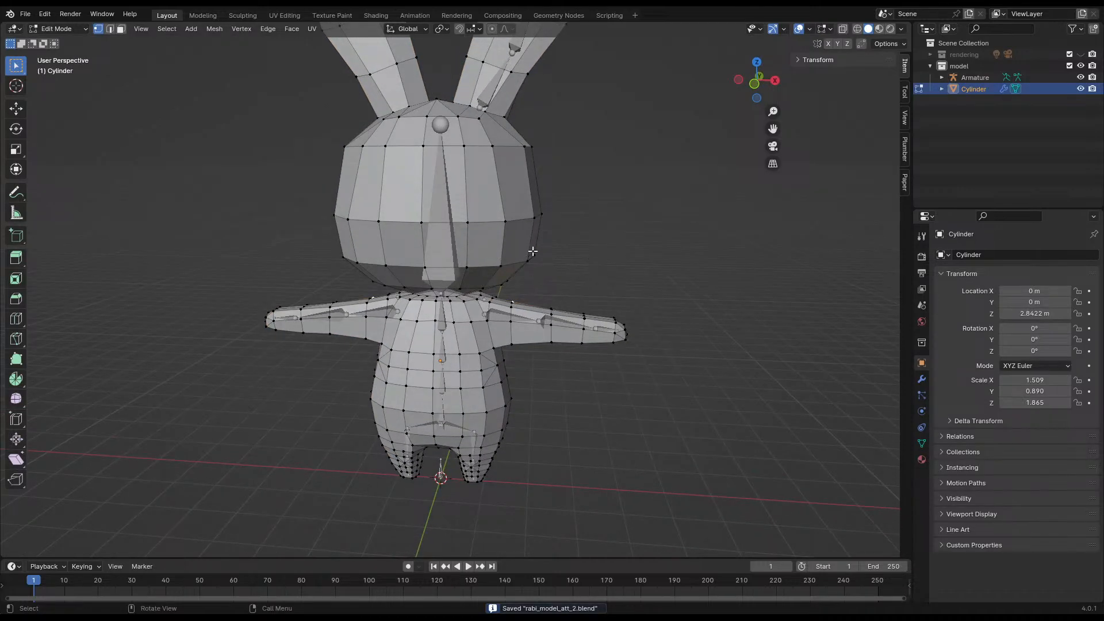
{"action": "left_click", "coordinate": [921, 378]}
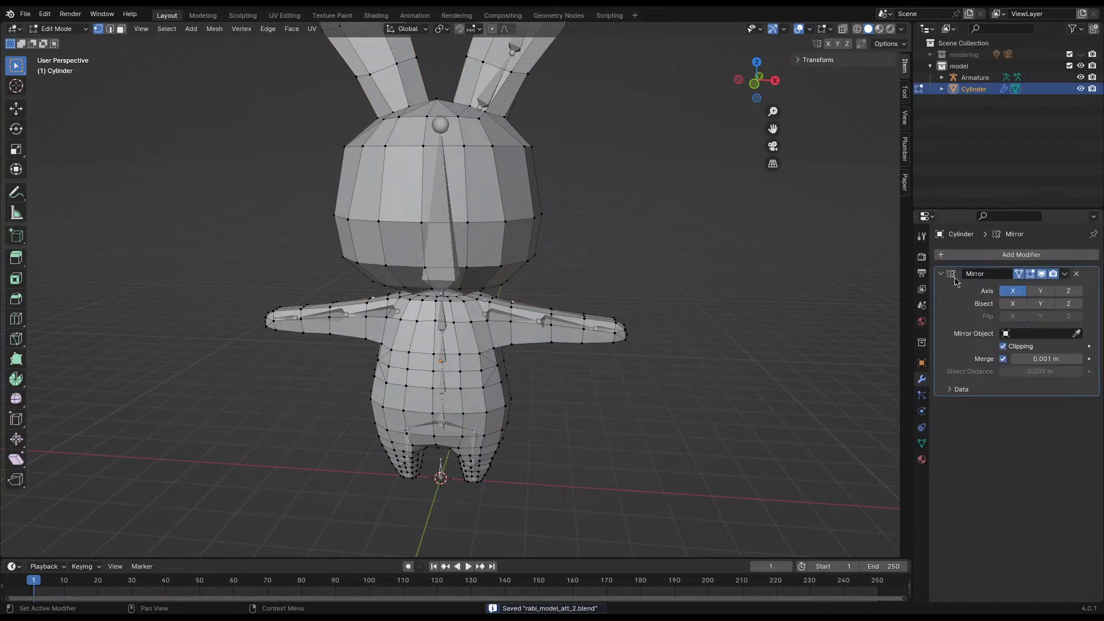
{"action": "left_click", "coordinate": [1065, 274]}
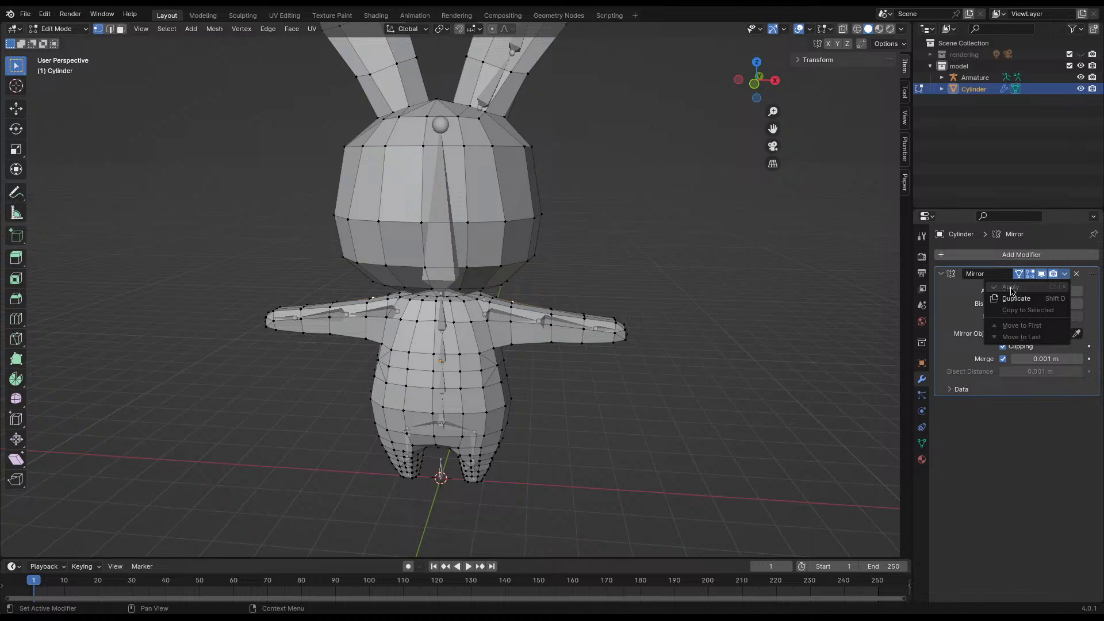
{"action": "key", "text": "Tab"}
{"action": "left_click", "coordinate": [1065, 274]}
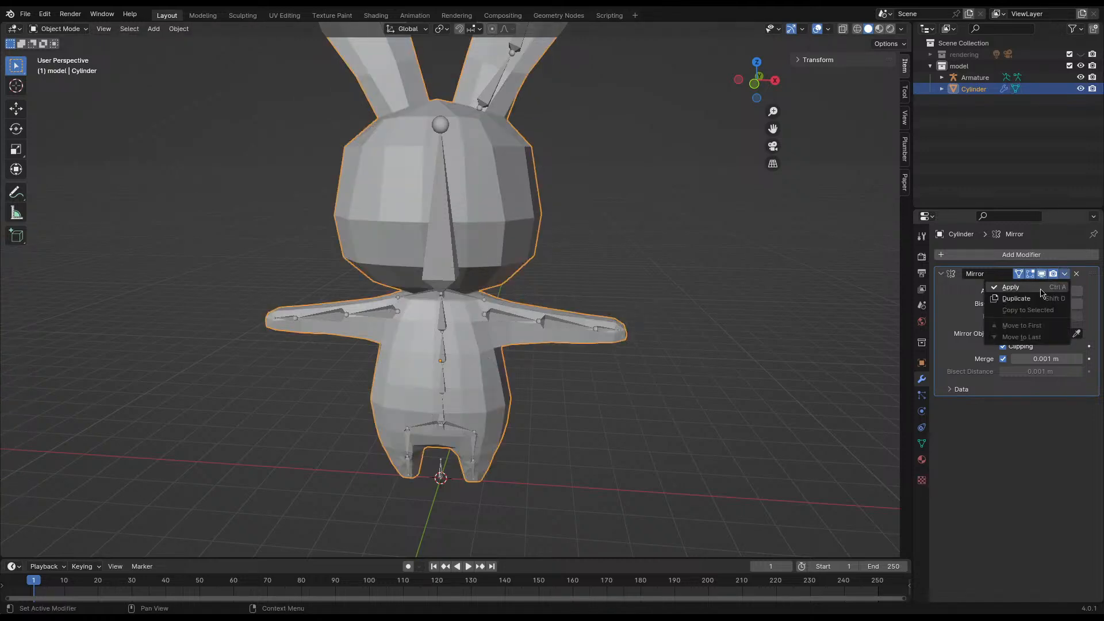
{"action": "left_click", "coordinate": [1052, 286]}
- Test moving a single head vertex in Edit Mode without keeping it, and return to Object Mode
{"action": "key", "text": "Tab"}
{"action": "key", "text": "g"}
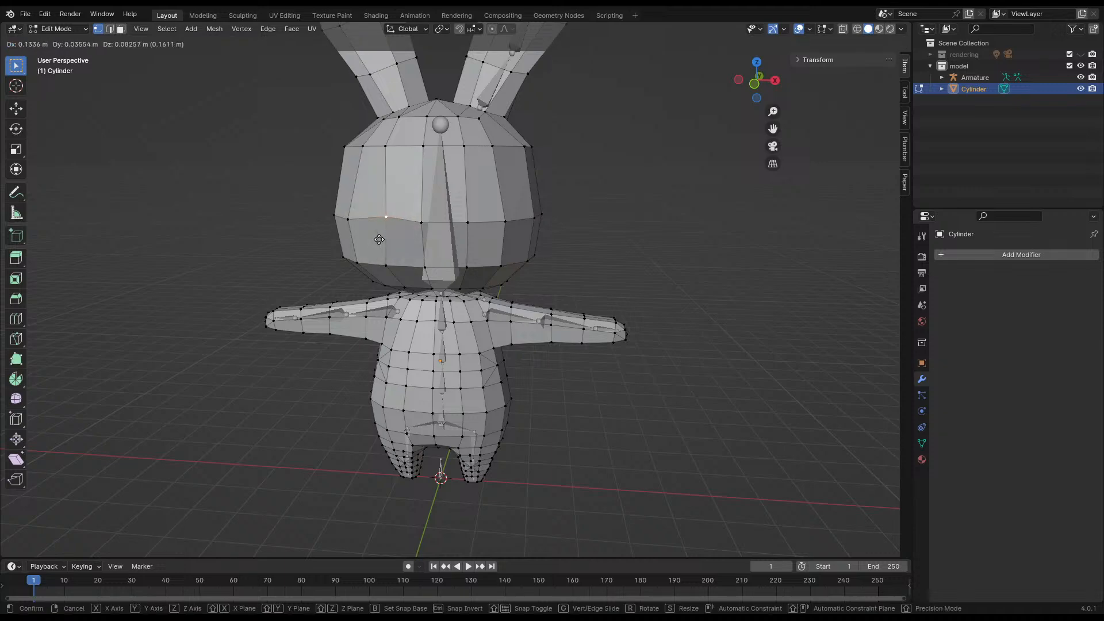
{"action": "right_click", "coordinate": [395, 250]}
{"action": "middle_click_drag", "start_coordinate": [522, 292], "coordinate": [472, 271]}
{"action": "key", "text": "Tab"}
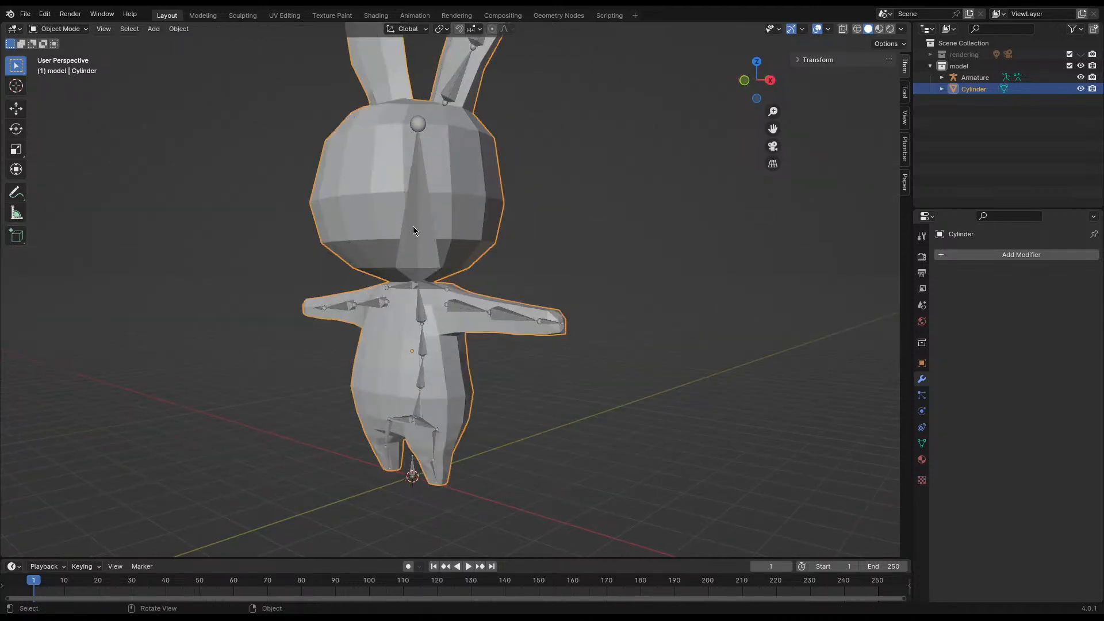
- Select the armature and the rabbit mesh with the mesh active, and parent them With Automatic Weights with X Mirror enabled
{"action": "left_click", "coordinate": [419, 240]}
{"action": "left_click", "coordinate": [456, 200], "text": "shift"}
{"action": "middle_click_drag", "start_coordinate": [455, 200], "coordinate": [459, 257]}
{"action": "key", "text": "F3"}
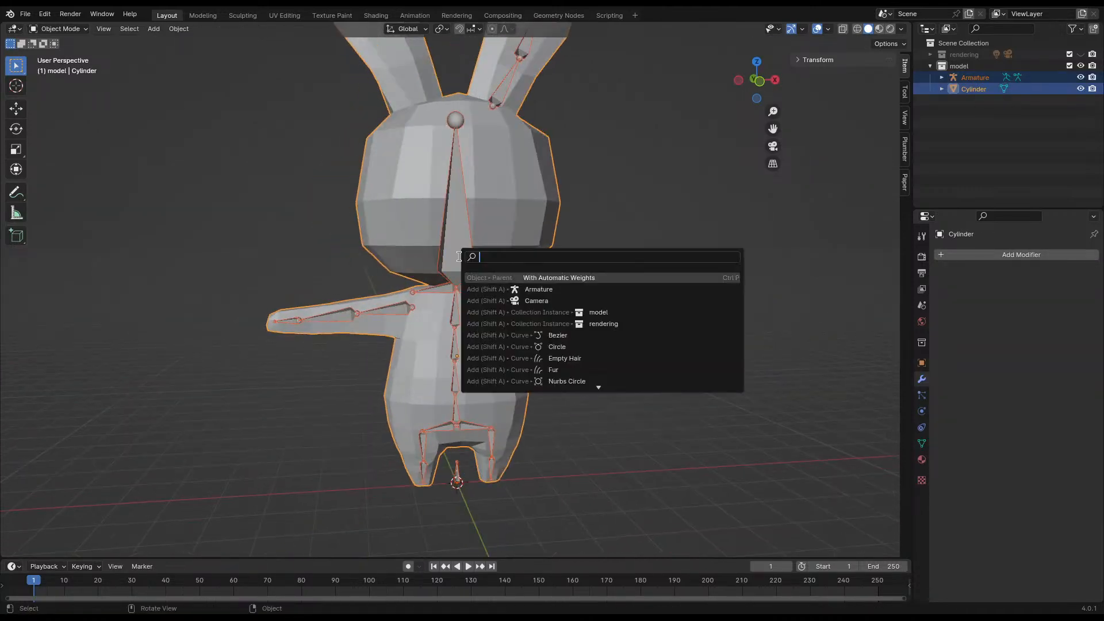
{"action": "key", "text": "Return"}
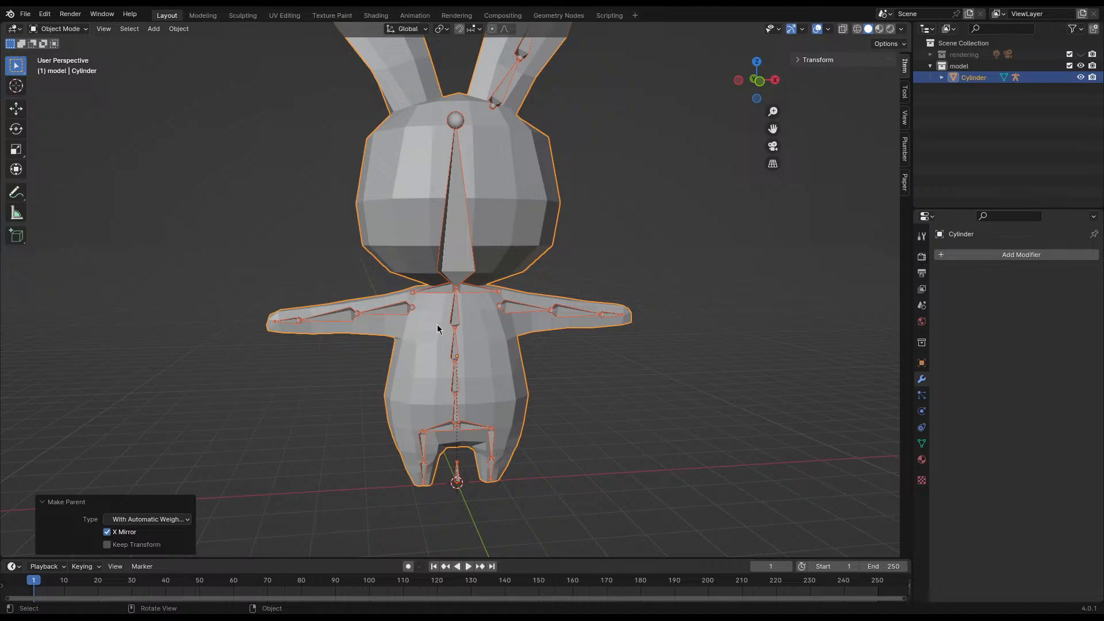
- Switch the rabbit mesh to Weight Paint mode and examine the weights around the arm and body bones
{"action": "middle_click_drag", "start_coordinate": [470, 274], "coordinate": [463, 304]}
{"action": "key", "text": "ctrl+Tab"}
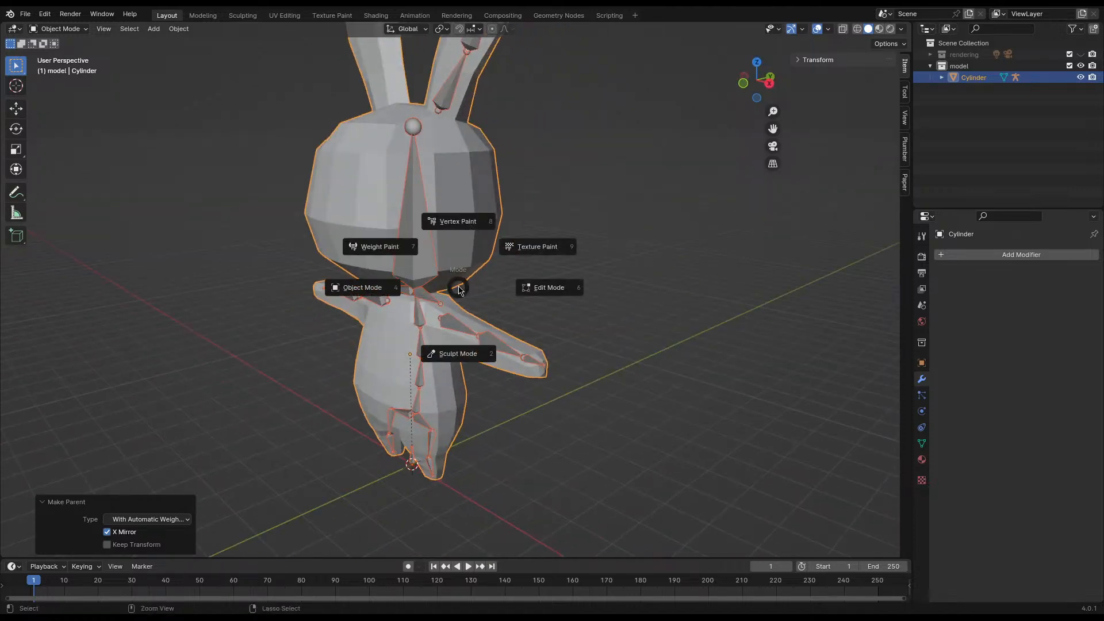
{"action": "left_click", "coordinate": [465, 226]}
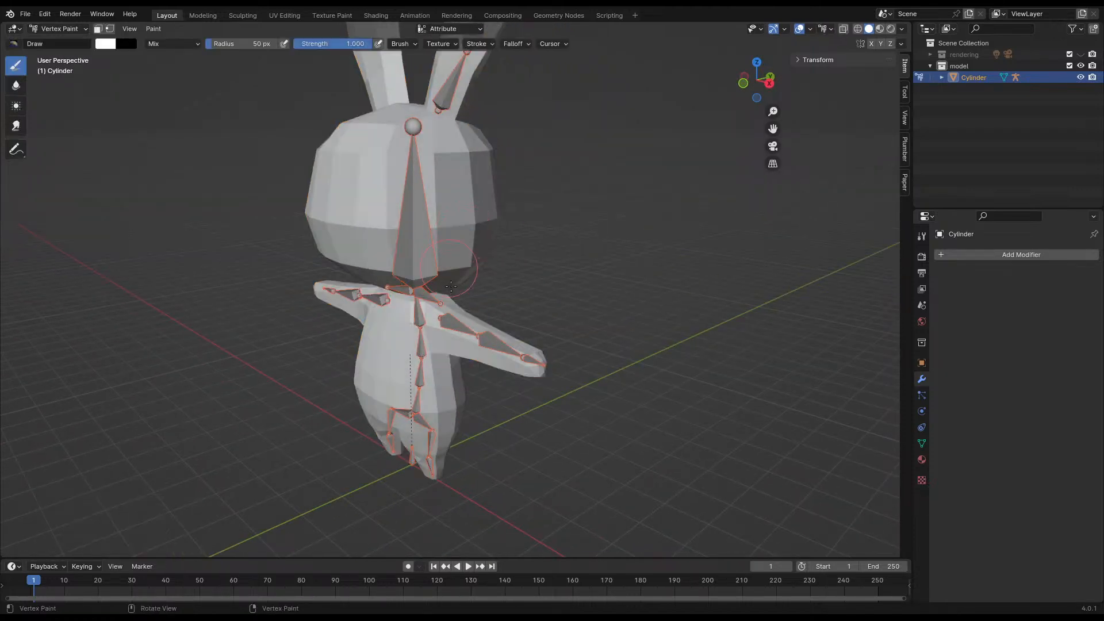
{"action": "key", "text": "ctrl+Tab"}
{"action": "left_click", "coordinate": [364, 241]}
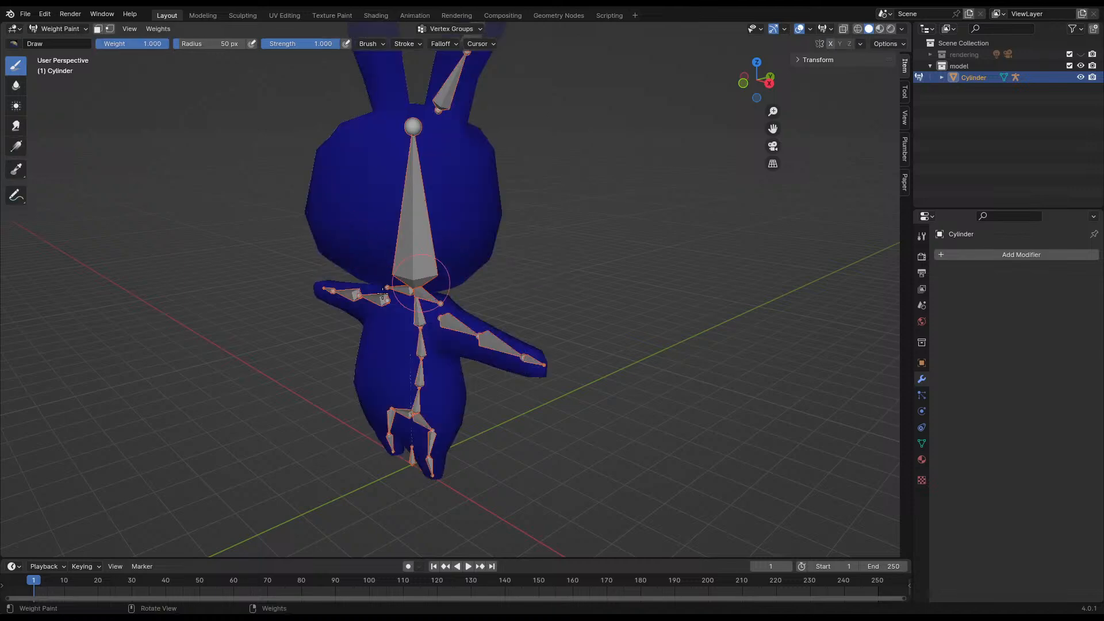
{"action": "mouse_move", "coordinate": [365, 242]}
{"action": "middle_mouse_down"}
{"action": "mouse_move", "coordinate": [480, 309]}
{"action": "mouse_move", "coordinate": [495, 279]}
{"action": "mouse_move", "coordinate": [403, 313]}
{"action": "mouse_move", "coordinate": [391, 374]}
{"action": "mouse_move", "coordinate": [504, 364]}
{"action": "mouse_move", "coordinate": [510, 352]}
{"action": "mouse_move", "coordinate": [411, 393]}
{"action": "middle_mouse_up"}
{"action": "scroll", "coordinate": [510, 353], "scroll_direction": "down", "scroll_amount": 3}
{"action": "scroll", "coordinate": [407, 394], "scroll_direction": "up", "scroll_amount": 6}
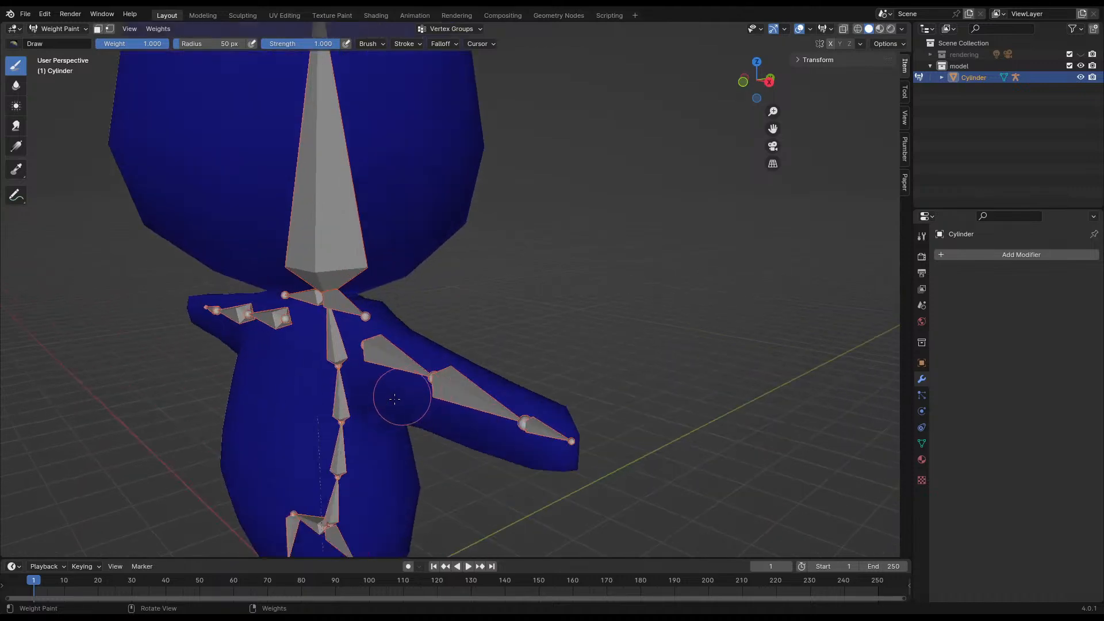
{"action": "middle_click_drag", "start_coordinate": [481, 344], "coordinate": [477, 320]}
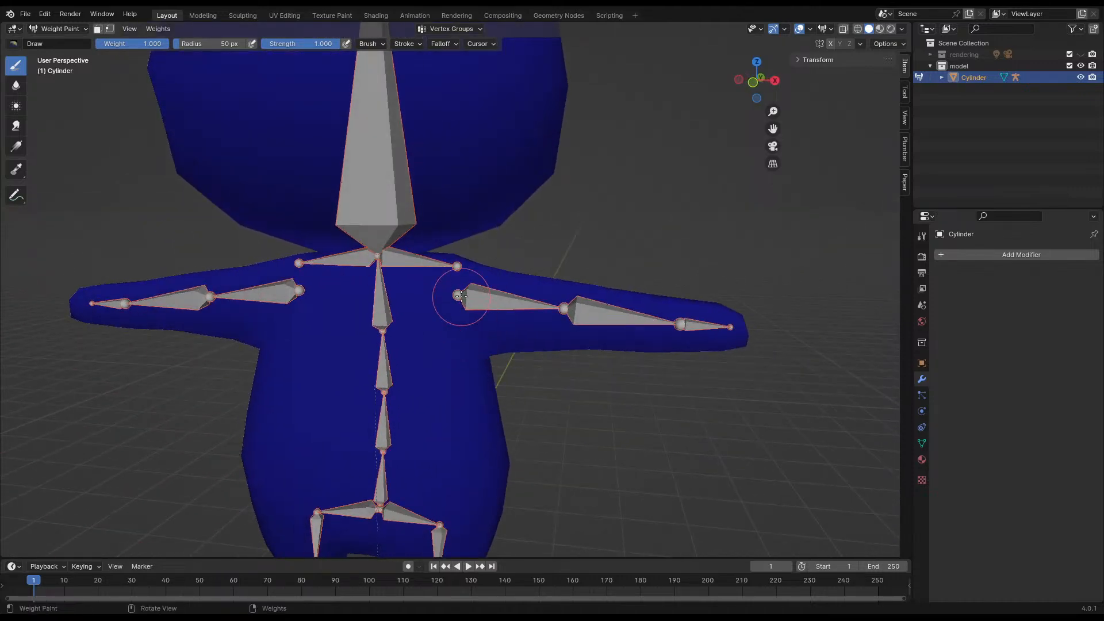
- Leave Weight Paint on the rabbit mesh, select the armature and put it in Pose Mode
{"action": "key", "text": "Tab"}
{"action": "key", "text": "Tab"}
{"action": "scroll", "coordinate": [323, 340], "scroll_direction": "down", "scroll_amount": 4}
{"action": "middle_click_drag", "start_coordinate": [323, 340], "coordinate": [301, 343]}
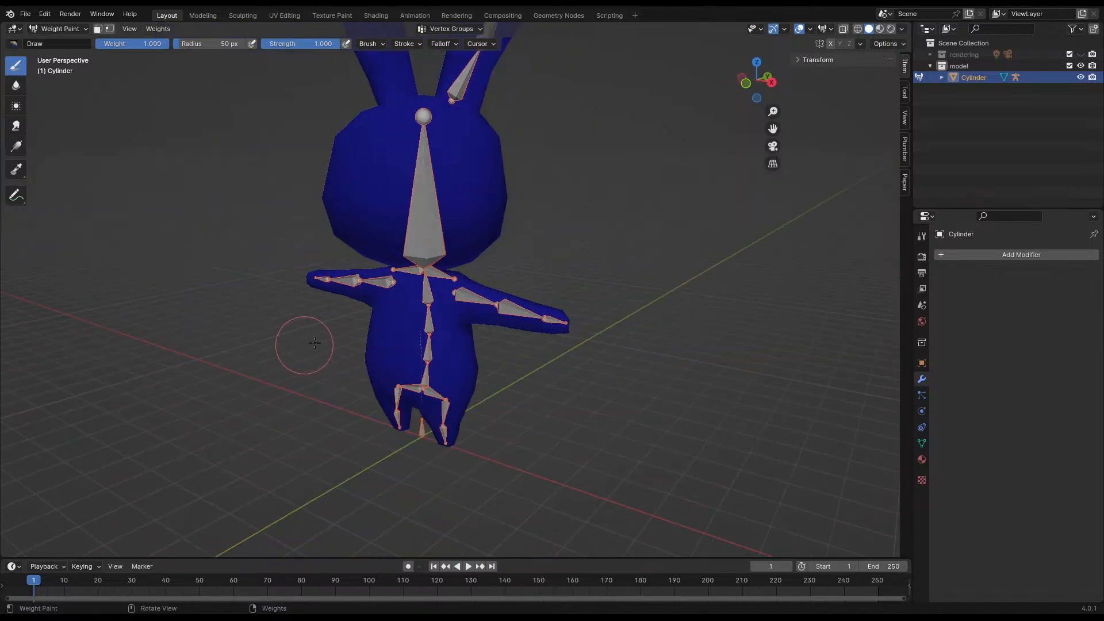
{"action": "key", "text": "Tab"}
{"action": "key", "text": "ctrl+Tab"}
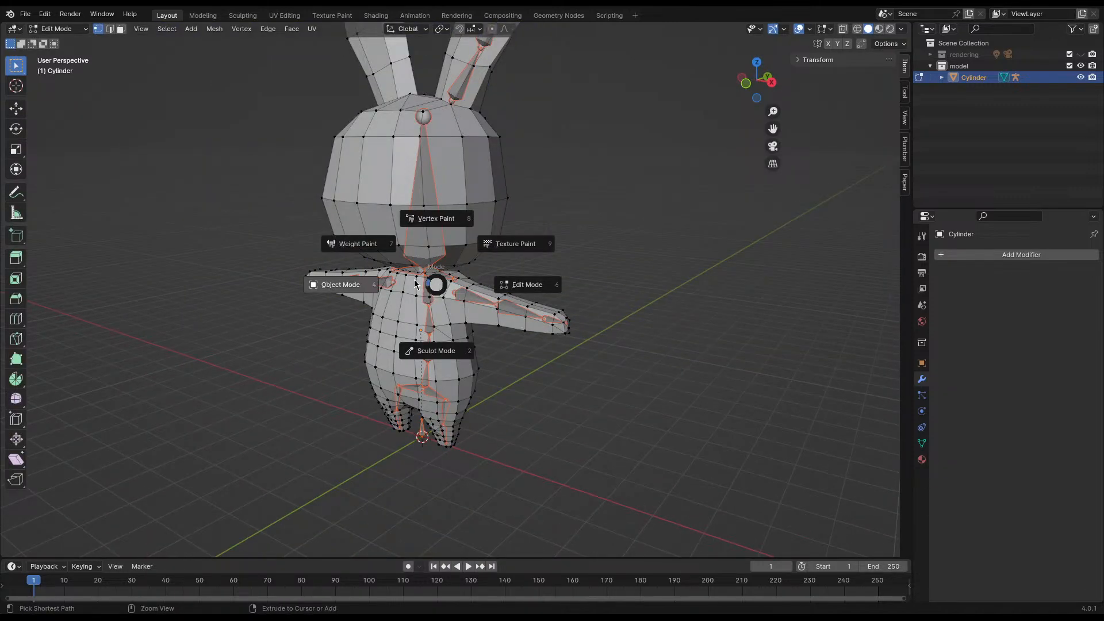
{"action": "left_click", "coordinate": [416, 283]}
{"action": "left_click", "coordinate": [441, 257]}
{"action": "key", "text": "ctrl+Tab"}
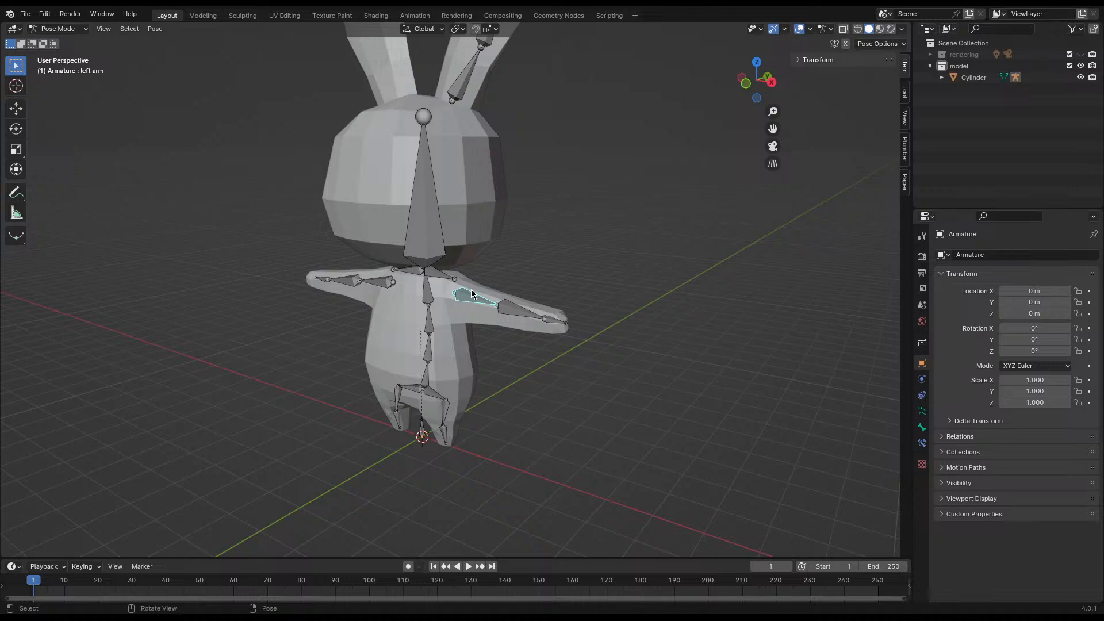
- Test rotating the left forearm bone and the uppermost body bone in Pose Mode, cancelling each rotation
{"action": "left_click", "coordinate": [539, 323]}
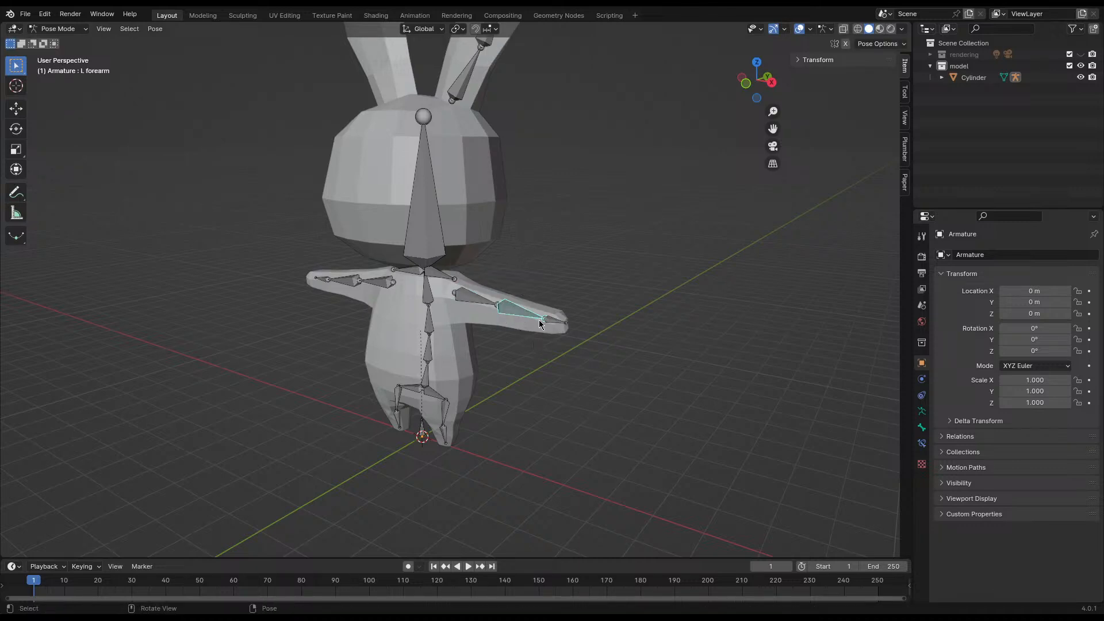
{"action": "key", "text": "r"}
{"action": "right_click", "coordinate": [544, 345]}
{"action": "middle_click_drag", "start_coordinate": [545, 348], "coordinate": [457, 349]}
{"action": "left_click", "coordinate": [444, 314]}
{"action": "key", "text": "r"}
{"action": "right_click", "coordinate": [395, 364]}
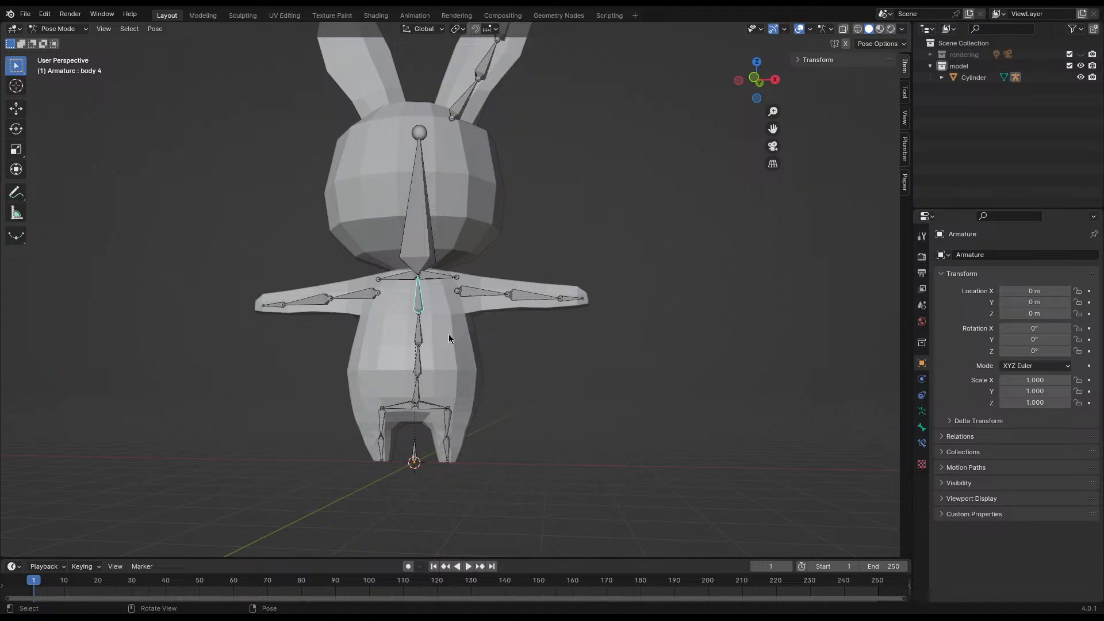
- Select the left shoulder and head bones in Edit Mode, and return the armature to Object Mode
{"action": "key", "text": "Tab"}
{"action": "left_click", "coordinate": [442, 278]}
{"action": "key", "text": "ctrl+Tab"}
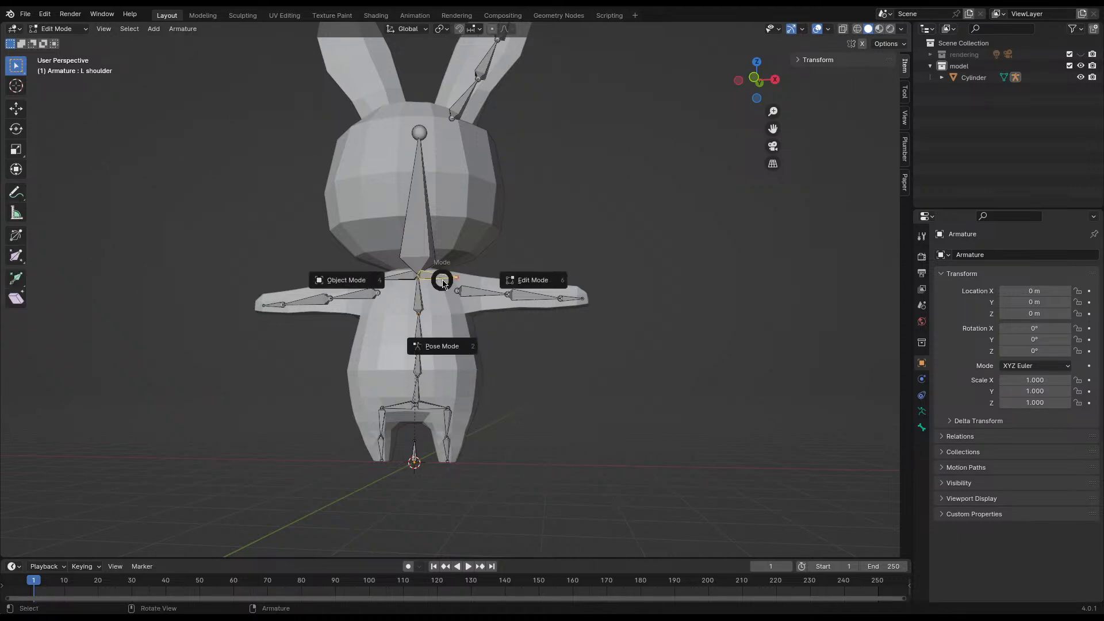
{"action": "left_click", "coordinate": [431, 283]}
{"action": "key", "text": "Tab"}
{"action": "left_click", "coordinate": [460, 240]}
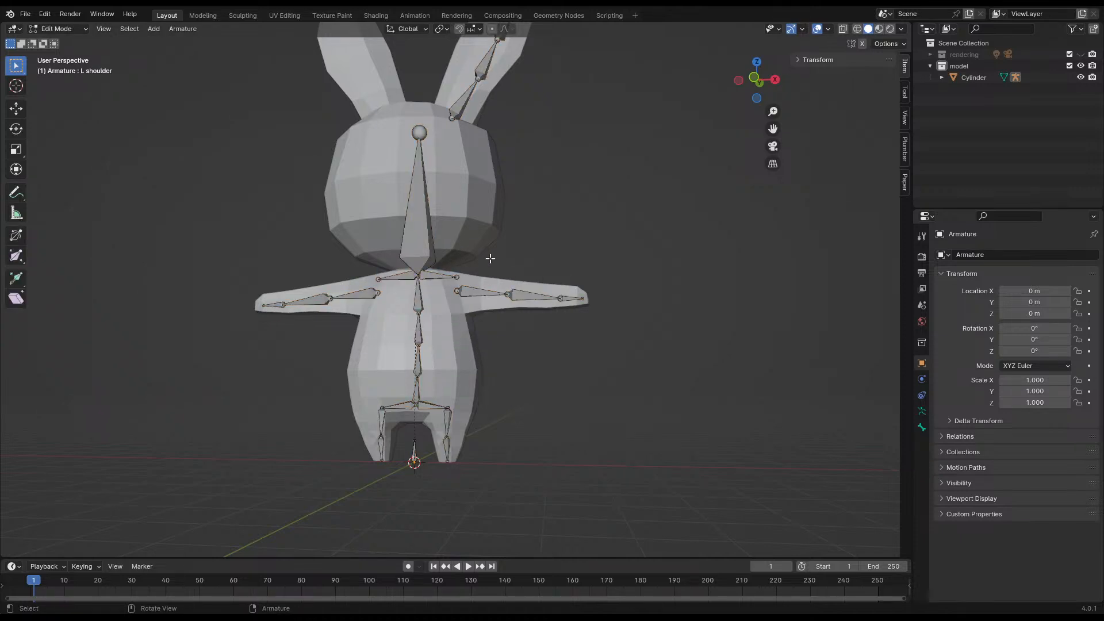
{"action": "left_click", "coordinate": [426, 253]}
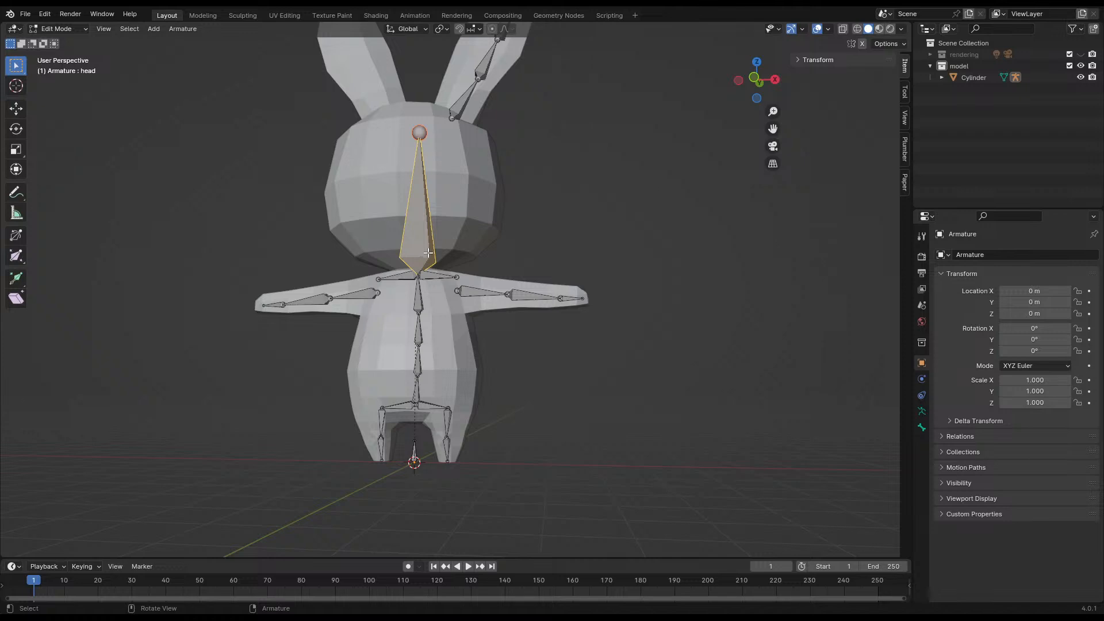
{"action": "key", "text": "ctrl+Tab"}
{"action": "left_click", "coordinate": [359, 259]}
{"action": "key", "text": "Tab"}
{"action": "left_click", "coordinate": [454, 227]}
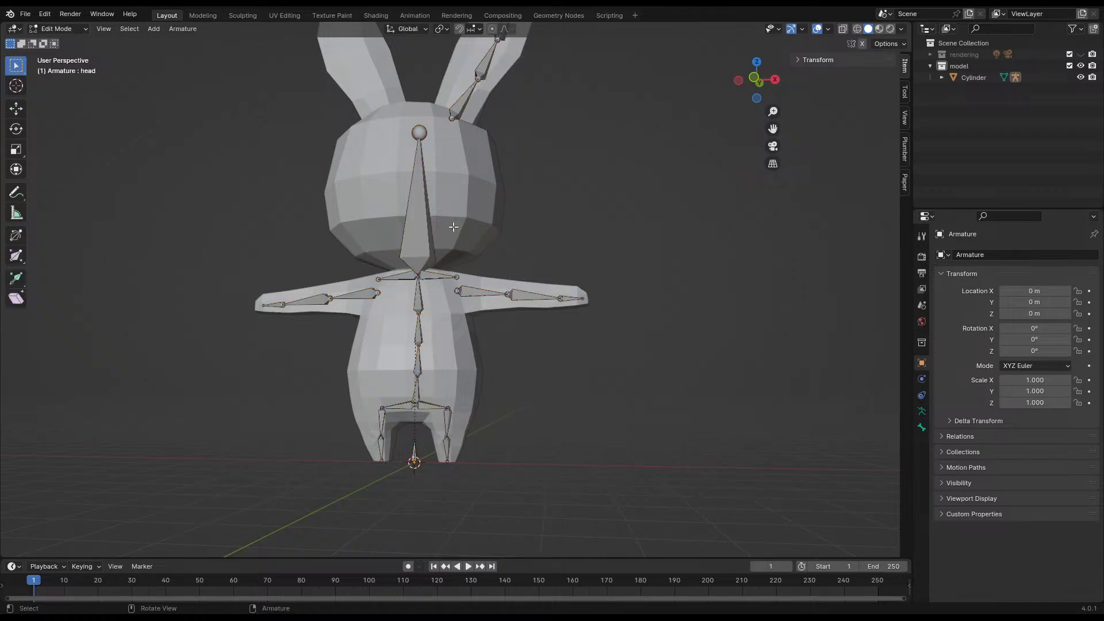
{"action": "key", "text": "Tab"}
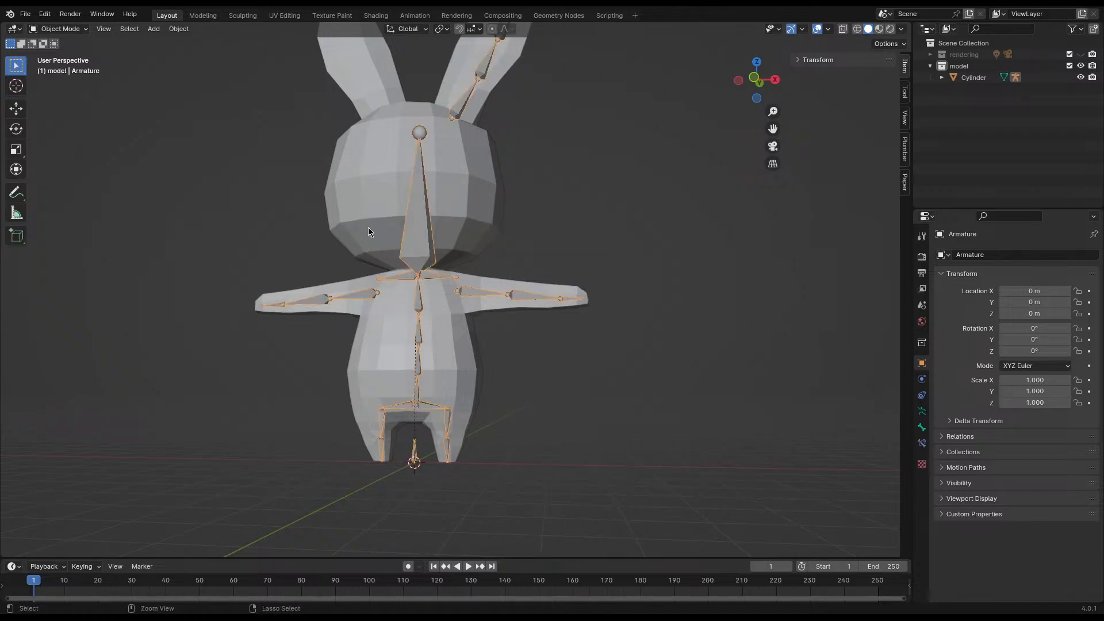
- Try to parent the rabbit mesh to the armature With Automatic Weights, with the armature as active object
{"action": "left_click", "coordinate": [460, 222]}
{"action": "key", "text": "Tab"}
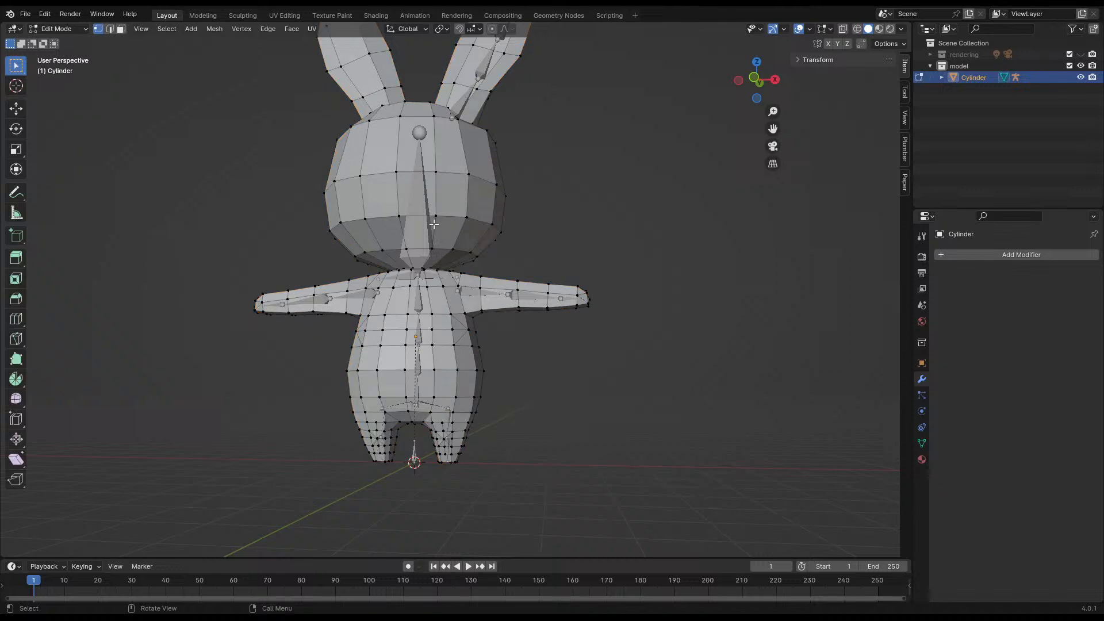
{"action": "key", "text": "Tab"}
{"action": "key", "text": "ctrl+Tab"}
{"action": "left_click", "coordinate": [395, 227]}
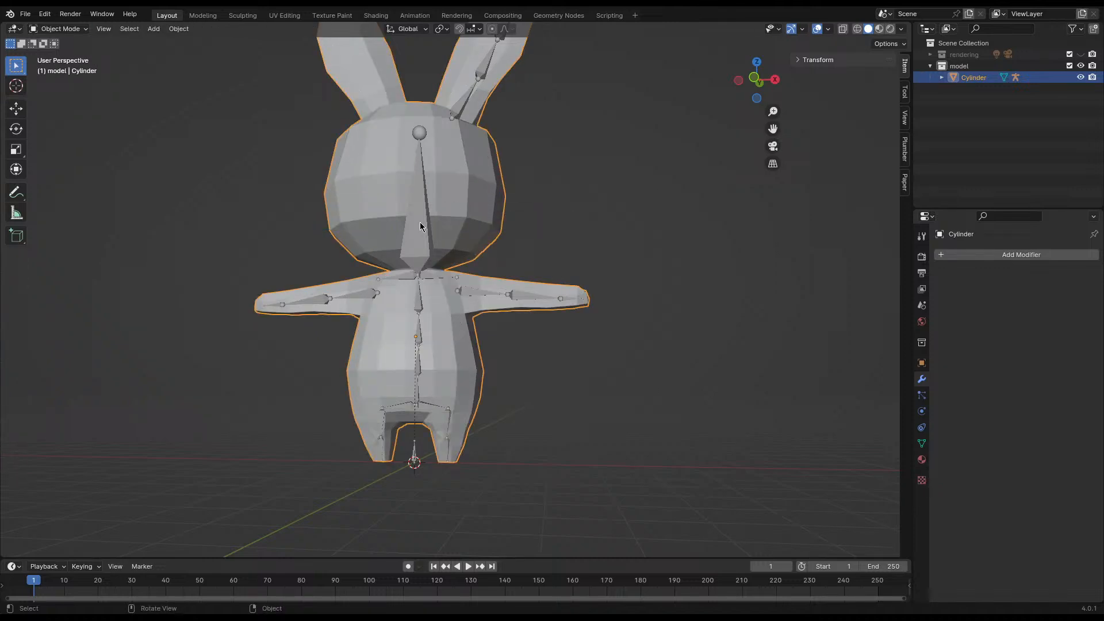
{"action": "left_click", "coordinate": [420, 222], "text": "shift"}
{"action": "key", "text": "F3"}
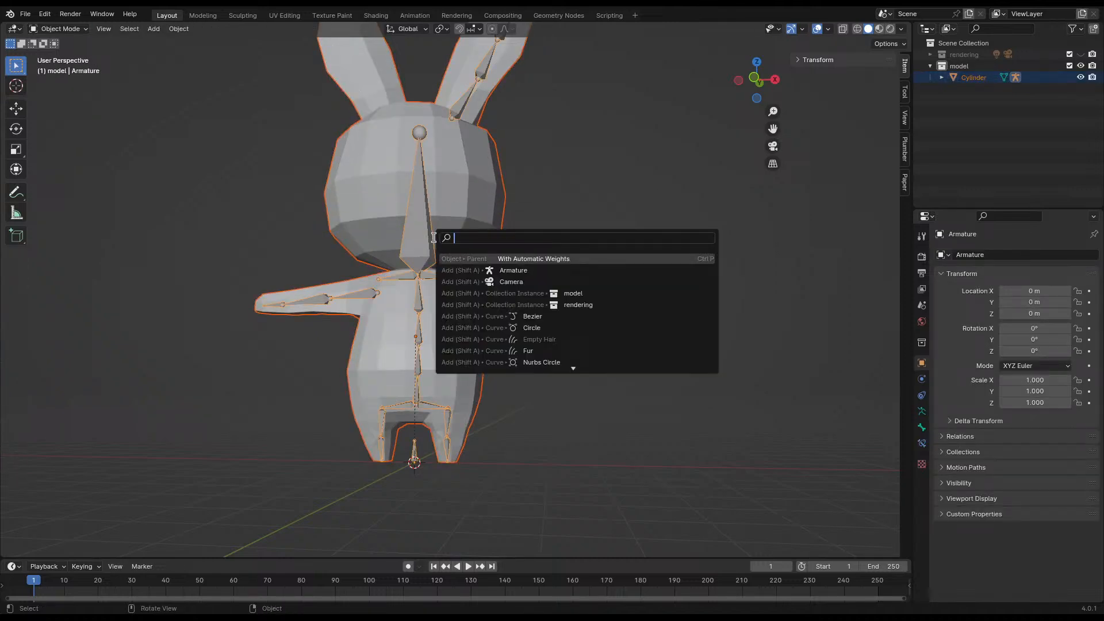
{"action": "key", "text": "Return"}
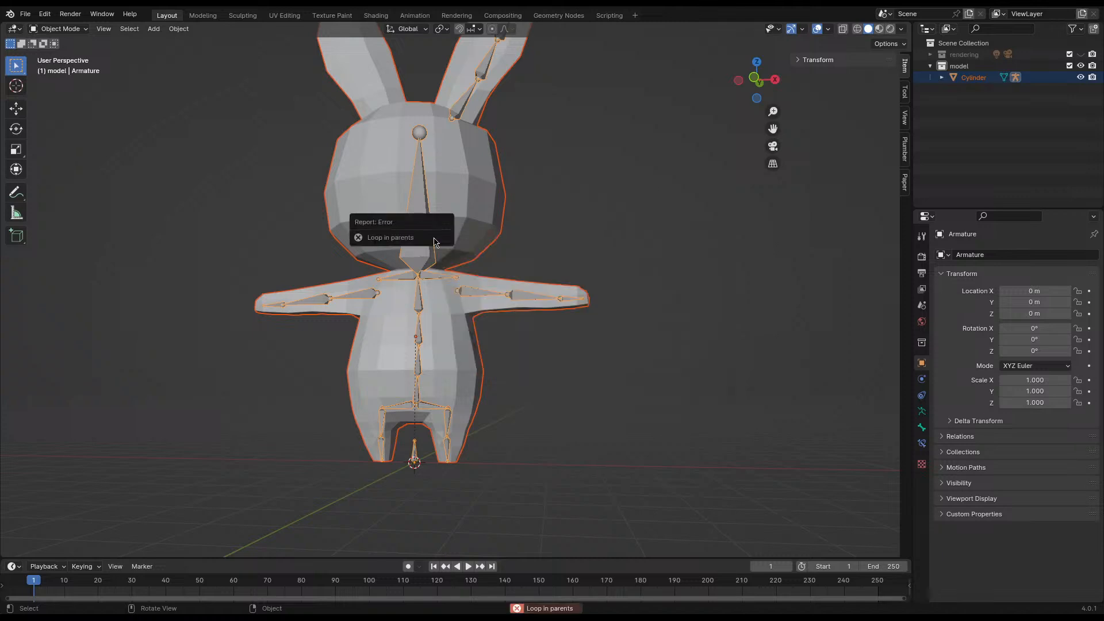
{"action": "left_click", "coordinate": [562, 268]}
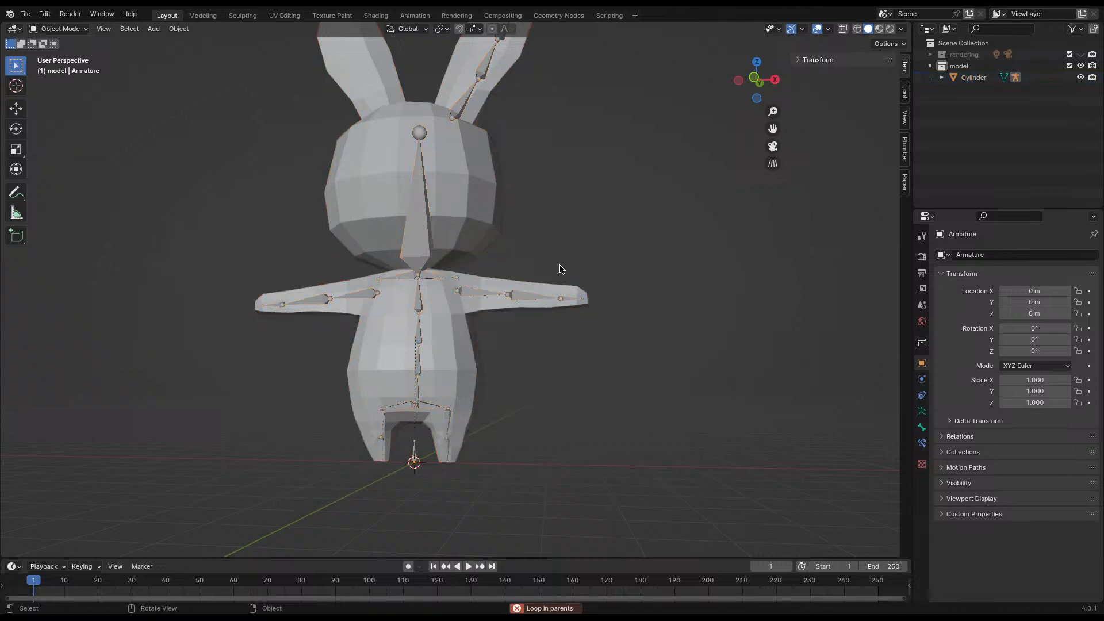
- Undo the recent mode changes and the earlier parenting, back to the separate armature and rabbit mesh in Object Mode
{"action": "middle_click_drag", "start_coordinate": [562, 268], "coordinate": [527, 264]}
{"action": "key", "text": "ctrl+z"}
{"action": "key", "text": "ctrl+z"}
{"action": "key", "text": "ctrl+z"}
{"action": "key", "text": "ctrl+z"}
{"action": "key", "text": "ctrl+z"}
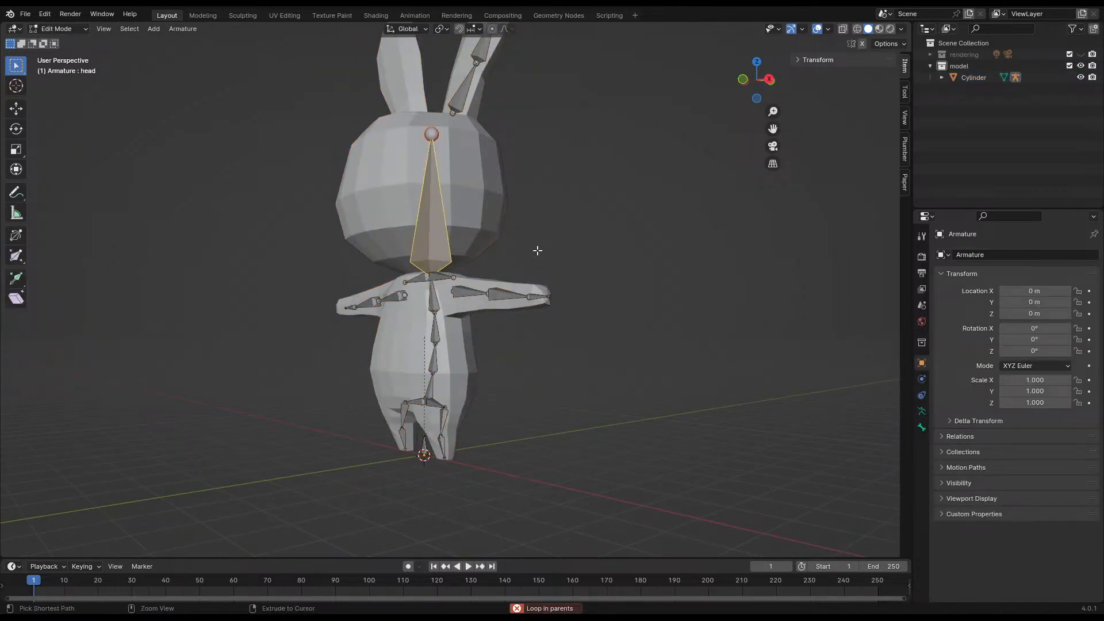
{"action": "key", "text": "ctrl+z"}
{"action": "key", "text": "ctrl+z"}
{"action": "key", "text": "ctrl+z"}
{"action": "key", "text": "ctrl+z"}
{"action": "key", "text": "ctrl+z"}
{"action": "key", "text": "ctrl+z"}
{"action": "key", "text": "ctrl+z"}
{"action": "key", "text": "ctrl+z"}
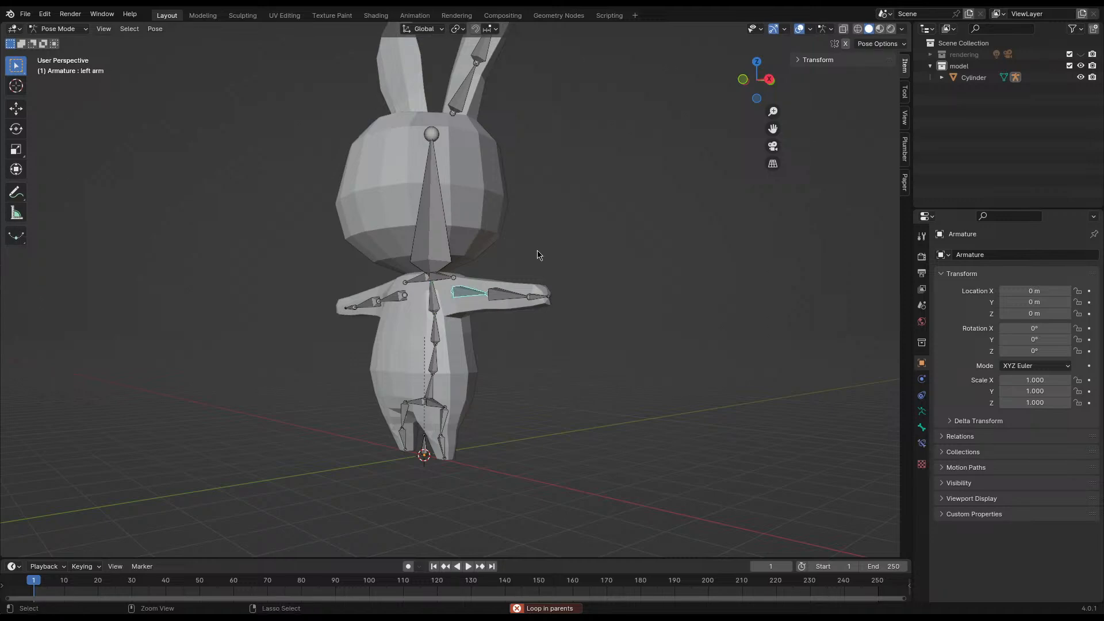
{"action": "key", "text": "ctrl+z"}
{"action": "key", "text": "ctrl+z"}
{"action": "key", "text": "ctrl+z"}
{"action": "key", "text": "ctrl+z"}
{"action": "key", "text": "ctrl+z"}
{"action": "key", "text": "ctrl+z"}
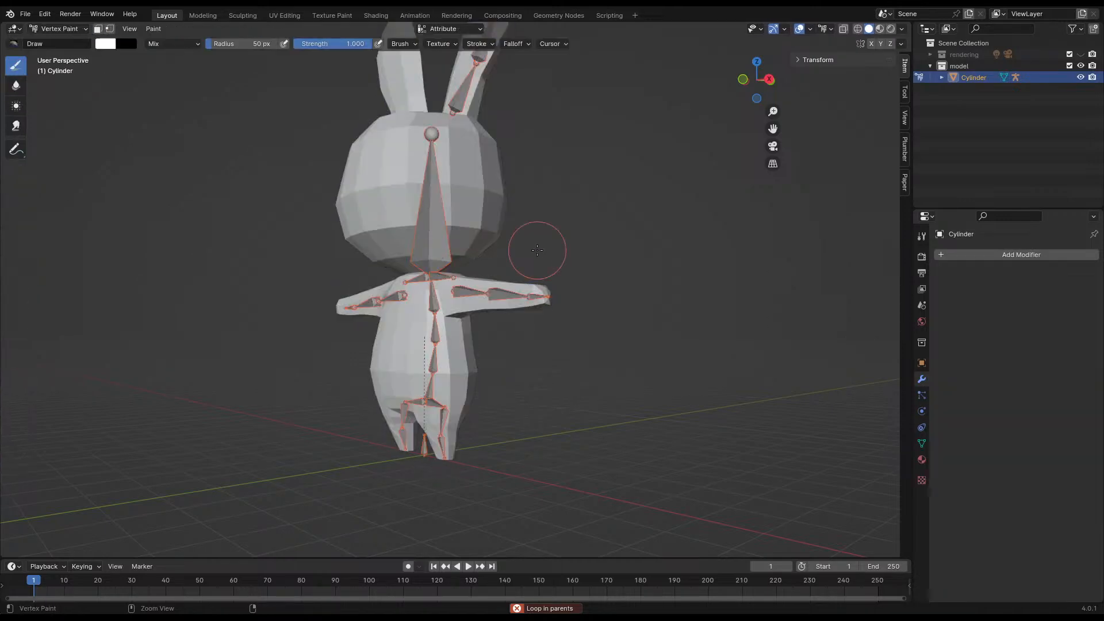
{"action": "left_click", "coordinate": [421, 248]}
{"action": "left_click", "coordinate": [490, 224], "text": "shift"}
{"action": "middle_click_drag", "start_coordinate": [411, 262], "coordinate": [463, 275]}
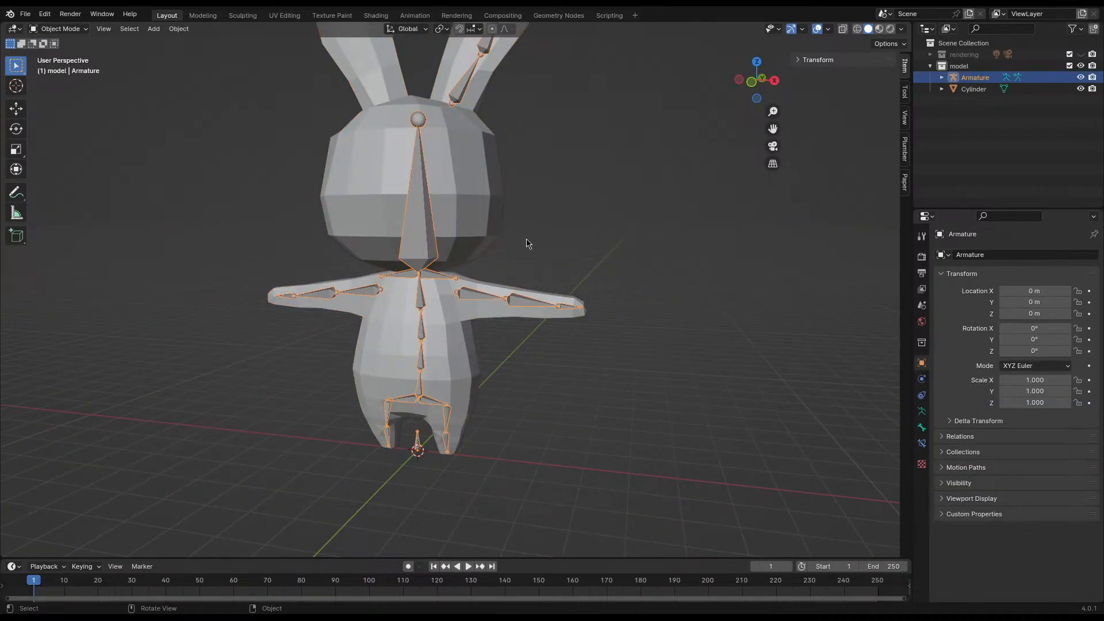
- Select the rabbit mesh and the armature with the armature active, and parent them With Automatic Weights
{"action": "middle_click_drag", "start_coordinate": [425, 225], "coordinate": [513, 227]}
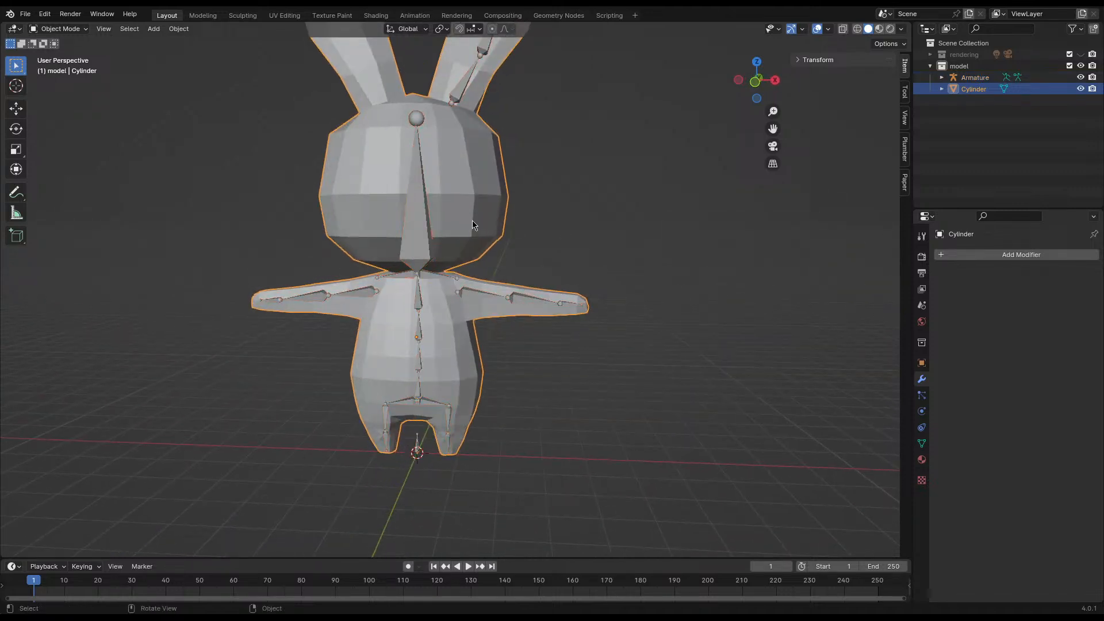
{"action": "left_click", "coordinate": [421, 229], "text": "shift"}
{"action": "key", "text": "F3"}
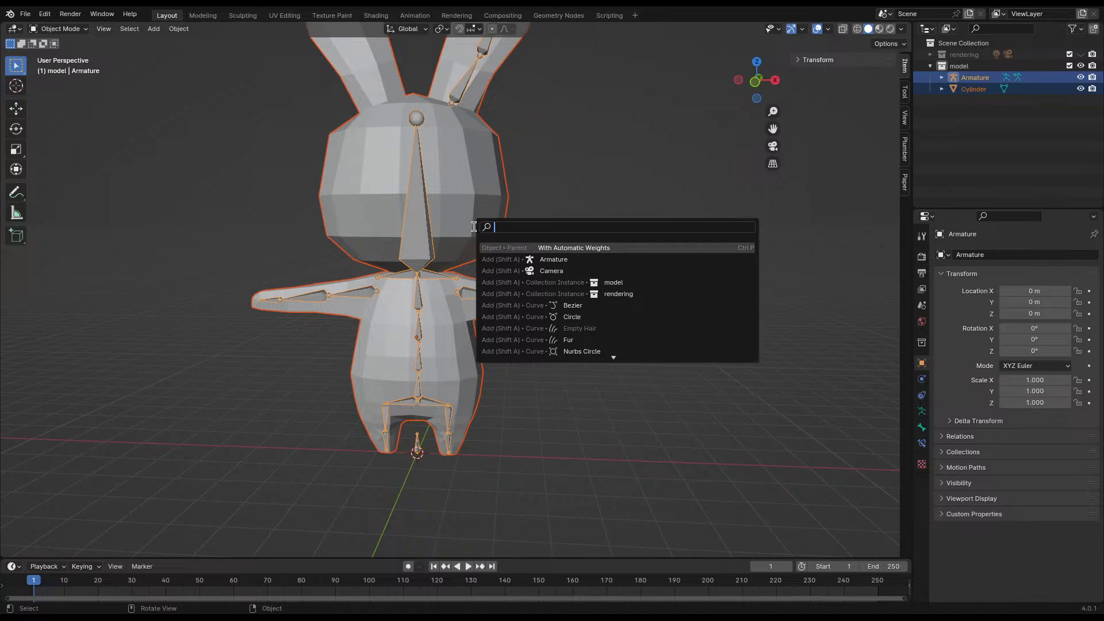
{"action": "key", "text": "Return"}
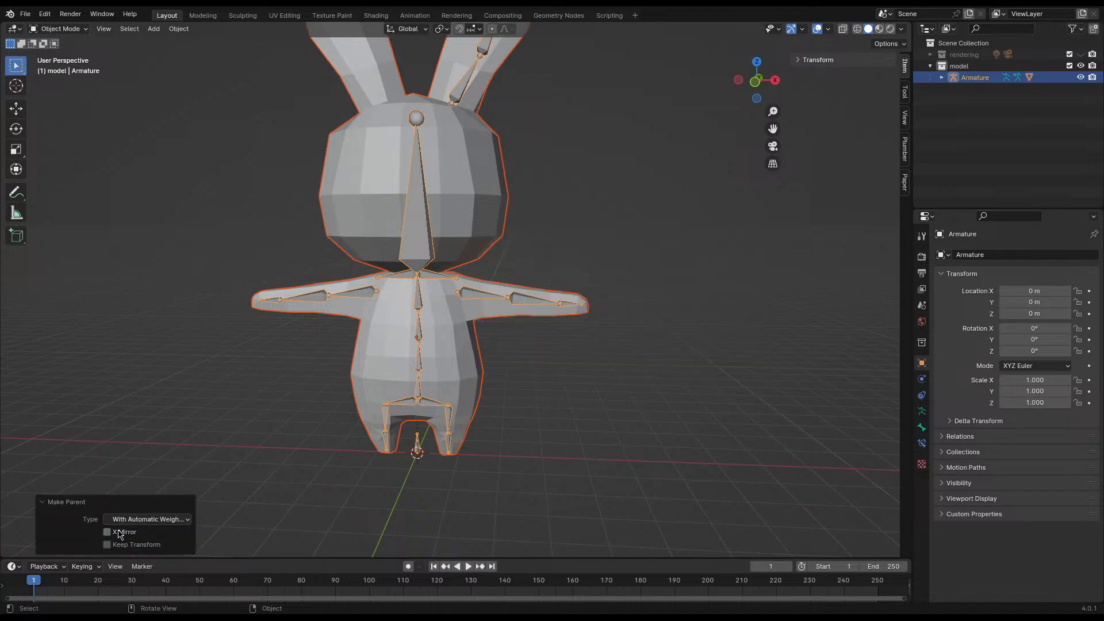
{"action": "left_click", "coordinate": [148, 521]}
{"action": "left_click", "coordinate": [467, 447]}
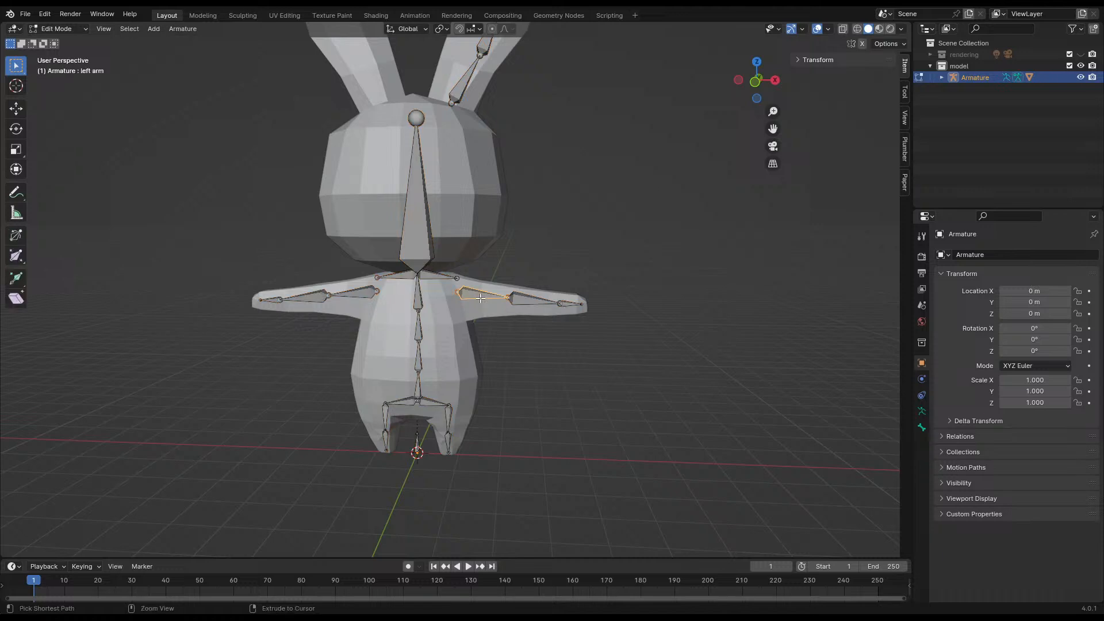
- Switch the armature to Pose Mode and test rotating the left arm and left forearm bones, cancelling each rotation
{"action": "key", "text": "ctrl+Tab"}
{"action": "key", "text": "r"}
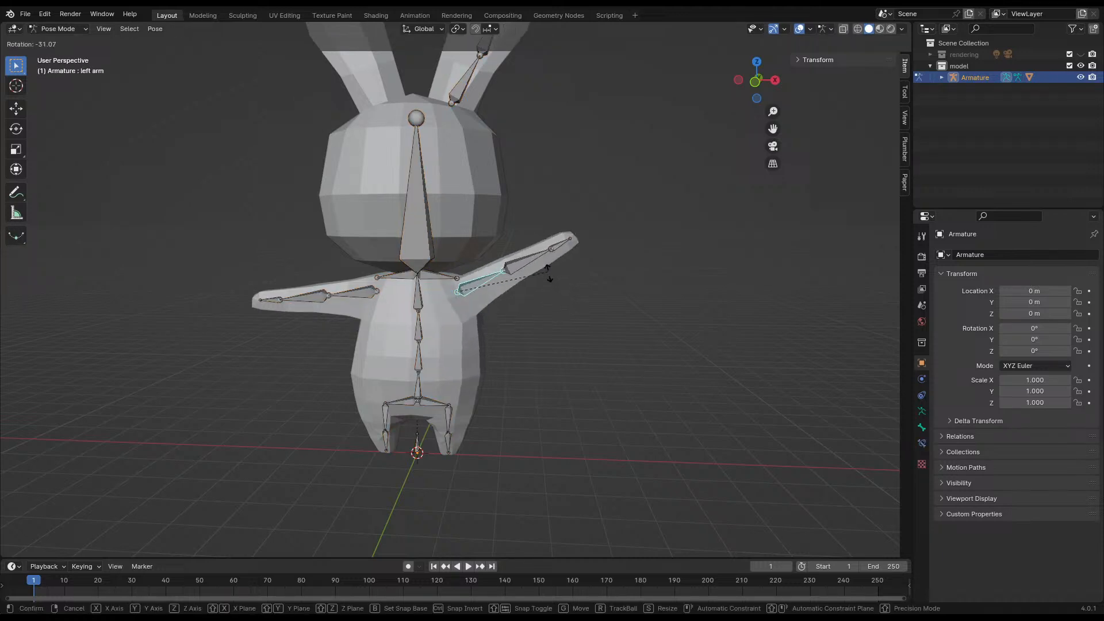
{"action": "key", "text": "Escape"}
{"action": "left_click", "coordinate": [526, 290]}
{"action": "key", "text": "r"}
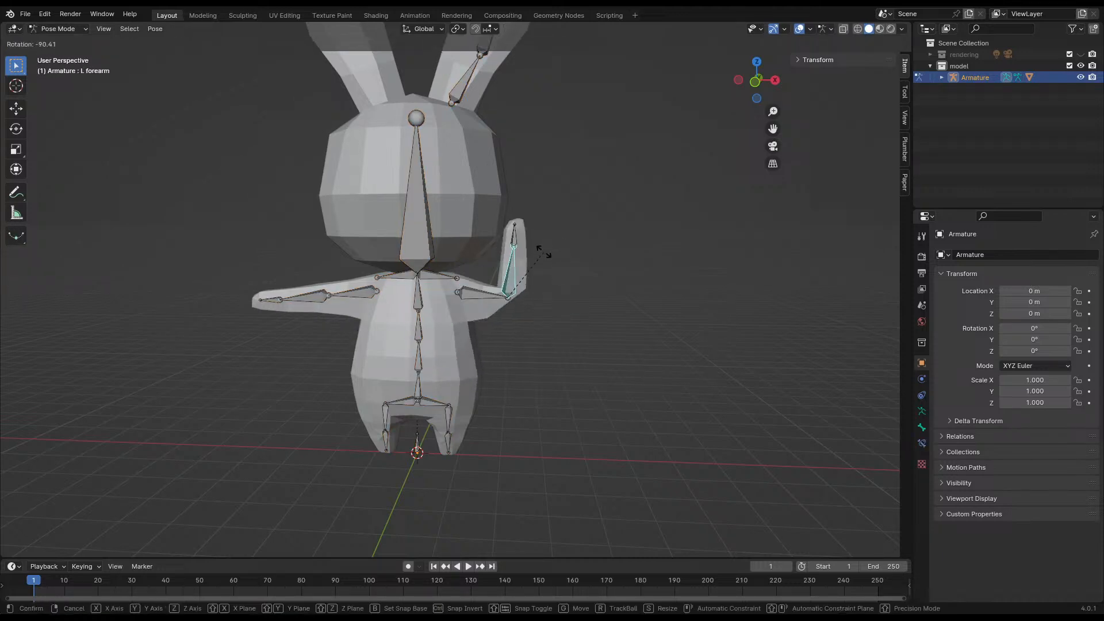
{"action": "key", "text": "Escape"}
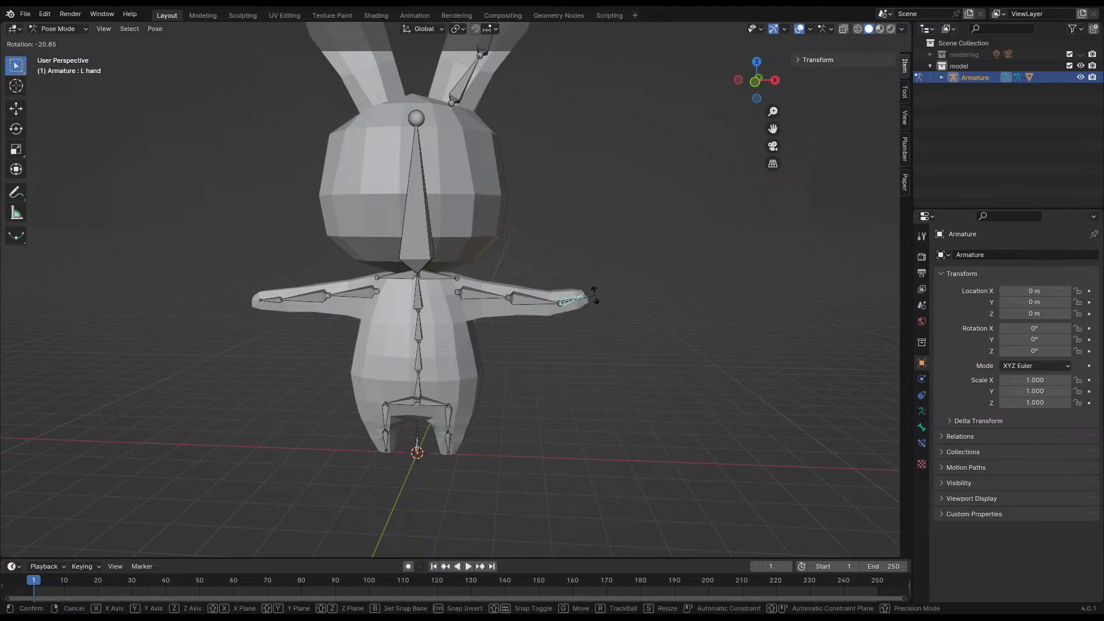
- Rotate the left hand bone, the left forearm about 61.7° and the left arm about 52.4° to bend the arm forward
{"action": "left_click", "coordinate": [613, 310]}
{"action": "middle_click_drag", "start_coordinate": [613, 311], "coordinate": [484, 366]}
{"action": "key", "text": "r"}
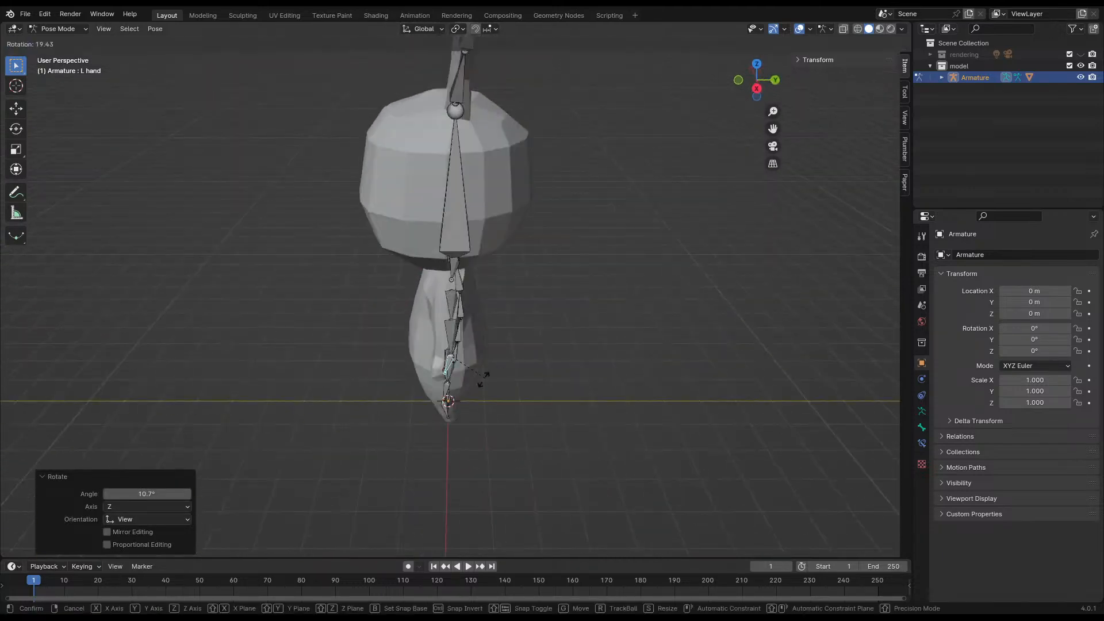
{"action": "left_click", "coordinate": [452, 332]}
{"action": "key", "text": "r"}
{"action": "left_click", "coordinate": [443, 335]}
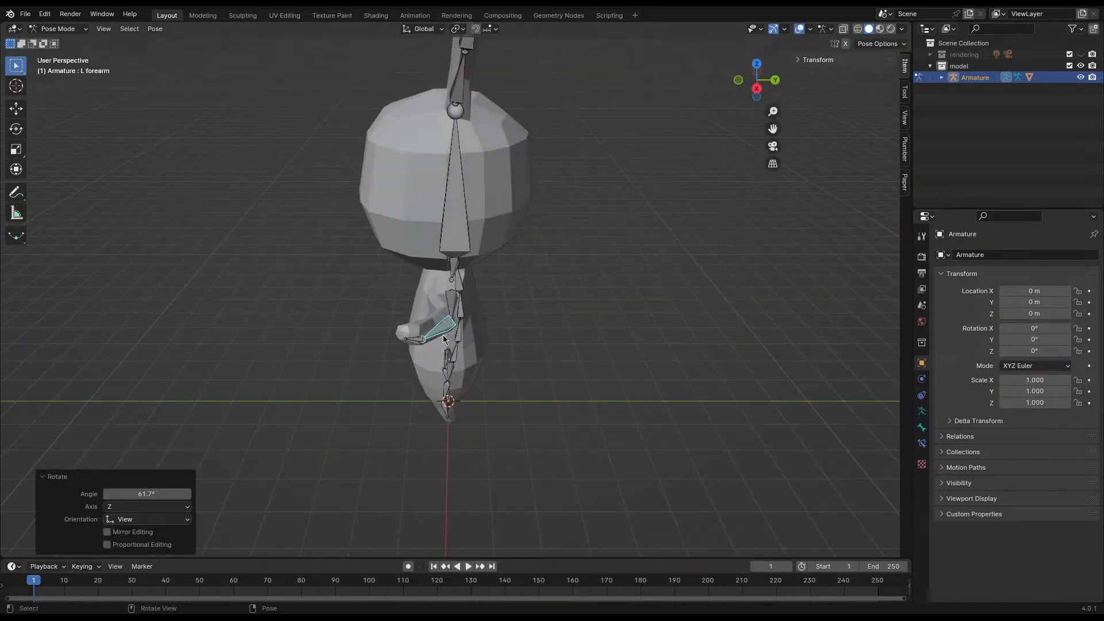
{"action": "left_click", "coordinate": [452, 306]}
{"action": "left_click", "coordinate": [452, 326]}
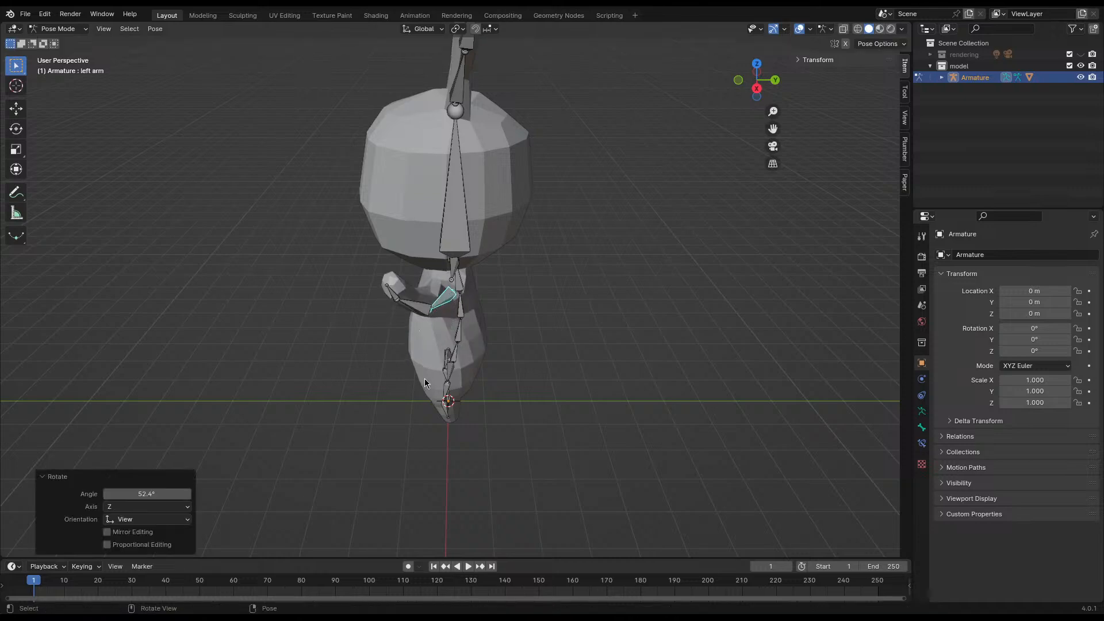
- Refine the left arm's pose with further bone rotations, including the left forearm by about -34.7°
{"action": "middle_click_drag", "start_coordinate": [452, 326], "coordinate": [502, 335]}
{"action": "left_click", "coordinate": [506, 315]}
{"action": "middle_click_drag", "start_coordinate": [418, 341], "coordinate": [512, 298]}
{"action": "left_click", "coordinate": [514, 271]}
{"action": "middle_click_drag", "start_coordinate": [530, 361], "coordinate": [483, 402]}
{"action": "key", "text": "r"}
{"action": "left_click", "coordinate": [540, 316]}
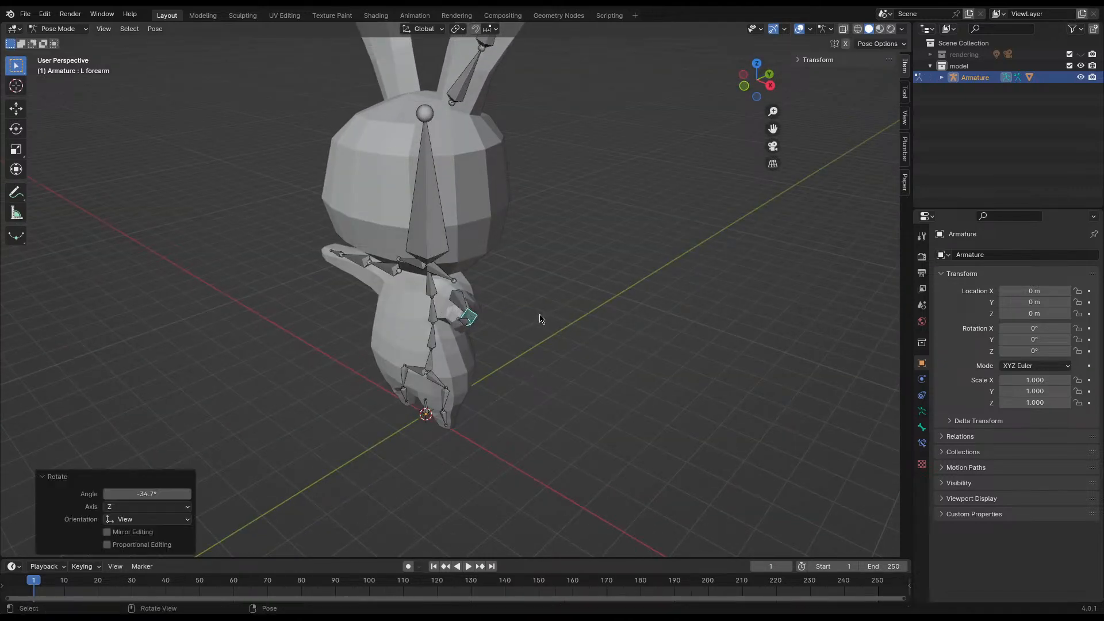
{"action": "left_click", "coordinate": [508, 330]}
{"action": "middle_click_drag", "start_coordinate": [508, 330], "coordinate": [409, 451]}
{"action": "key", "text": "r"}
{"action": "left_click", "coordinate": [414, 419]}
- Rotate the left thigh bone about -45.8° to test the leg's deformation
{"action": "left_click", "coordinate": [453, 422]}
{"action": "scroll", "coordinate": [408, 454], "scroll_direction": "up", "scroll_amount": 4}
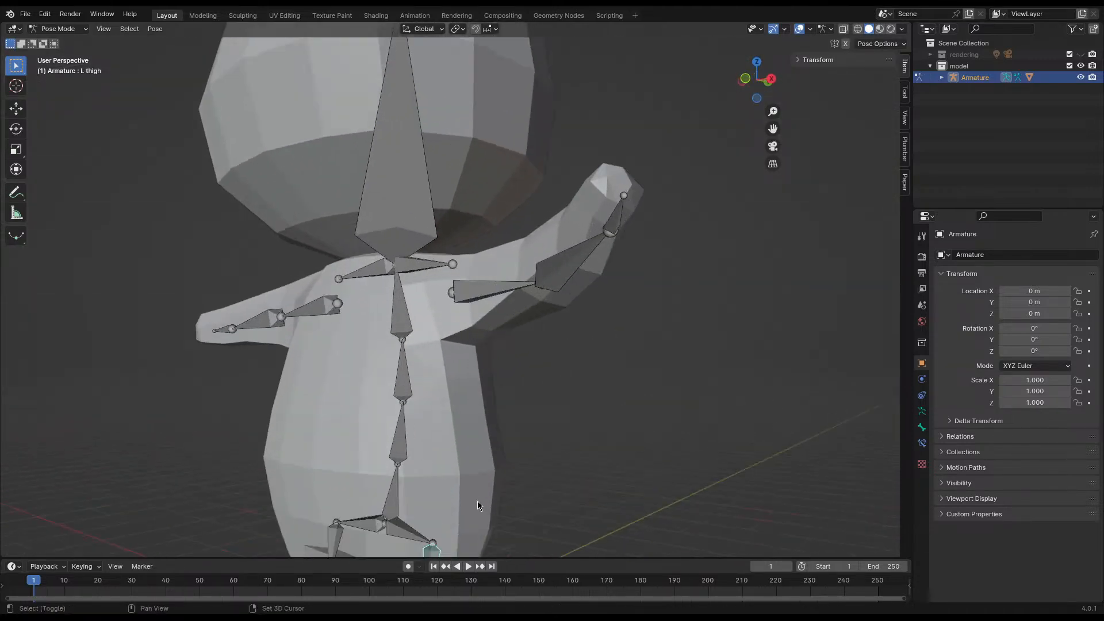
{"action": "middle_click_drag", "start_coordinate": [477, 502], "coordinate": [487, 341], "text": "shift"}
{"action": "scroll", "coordinate": [394, 439], "scroll_direction": "up", "scroll_amount": 1}
{"action": "key", "text": "r"}
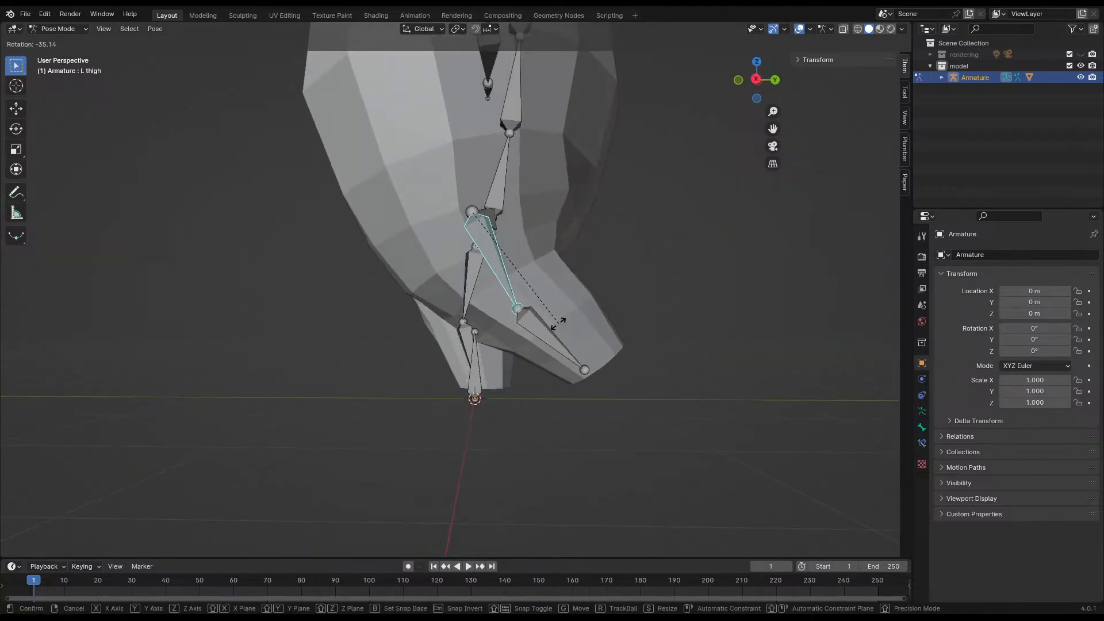
{"action": "left_click", "coordinate": [596, 320]}
- Rotate the left leg bone upward at the knee to test the lower leg's deformation
{"action": "scroll", "coordinate": [508, 280], "scroll_direction": "down", "scroll_amount": 4}
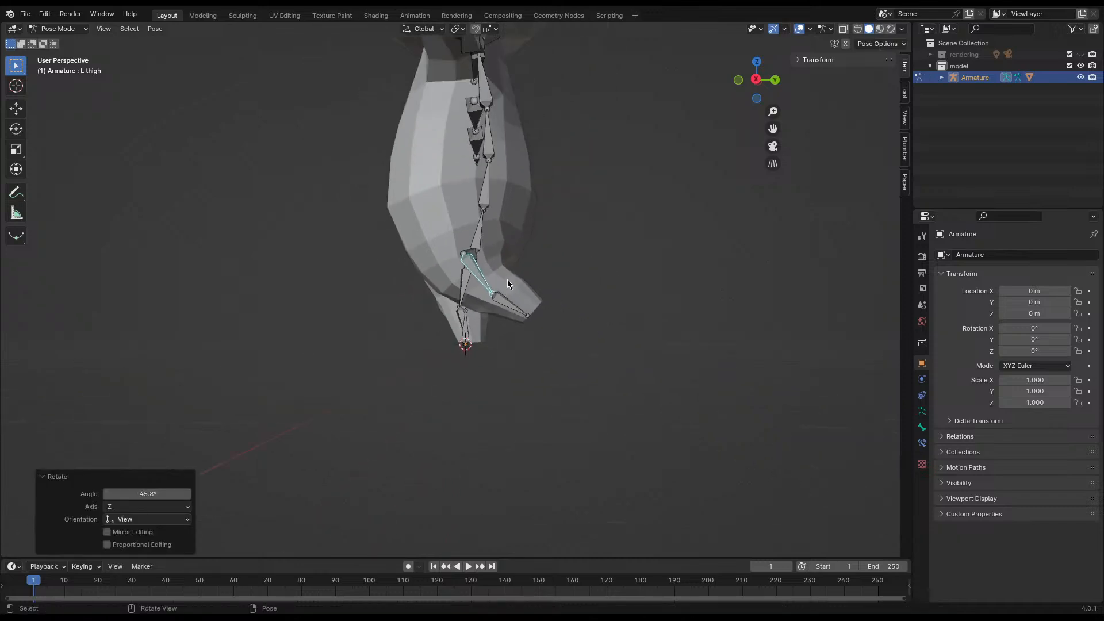
{"action": "middle_click_drag", "start_coordinate": [516, 288], "coordinate": [552, 295]}
{"action": "mouse_move", "coordinate": [493, 322]}
{"action": "middle_mouse_down"}
{"action": "mouse_move", "coordinate": [385, 301]}
{"action": "mouse_move", "coordinate": [326, 318]}
{"action": "mouse_move", "coordinate": [380, 347]}
{"action": "mouse_move", "coordinate": [493, 304]}
{"action": "middle_mouse_up"}
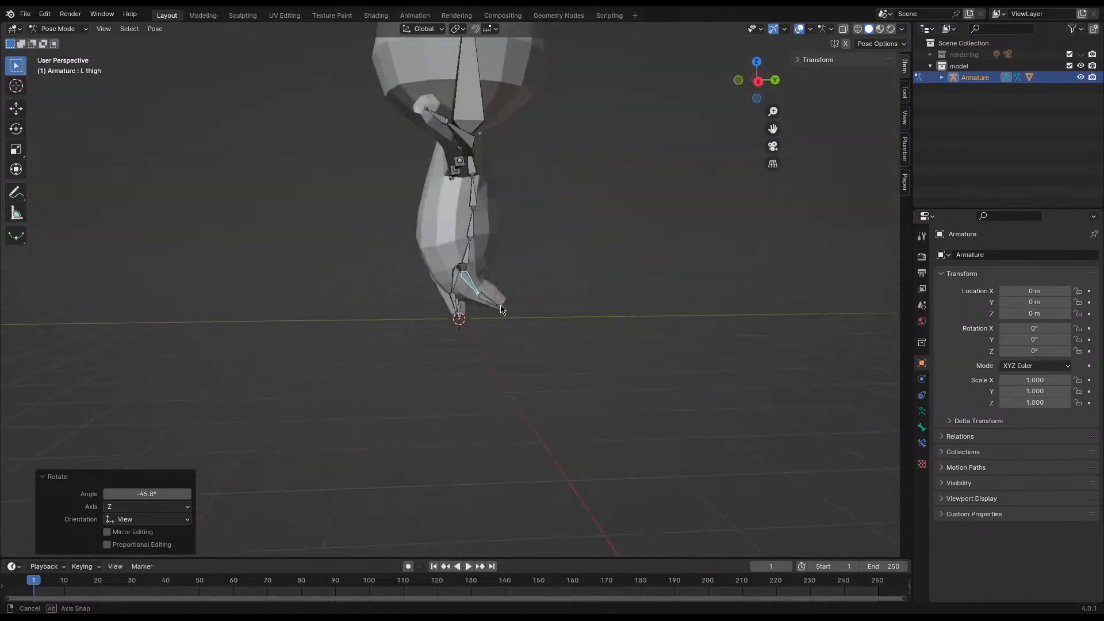
{"action": "left_click", "coordinate": [493, 304]}
{"action": "scroll", "coordinate": [480, 324], "scroll_direction": "up", "scroll_amount": 5}
{"action": "middle_click_drag", "start_coordinate": [502, 357], "coordinate": [532, 316]}
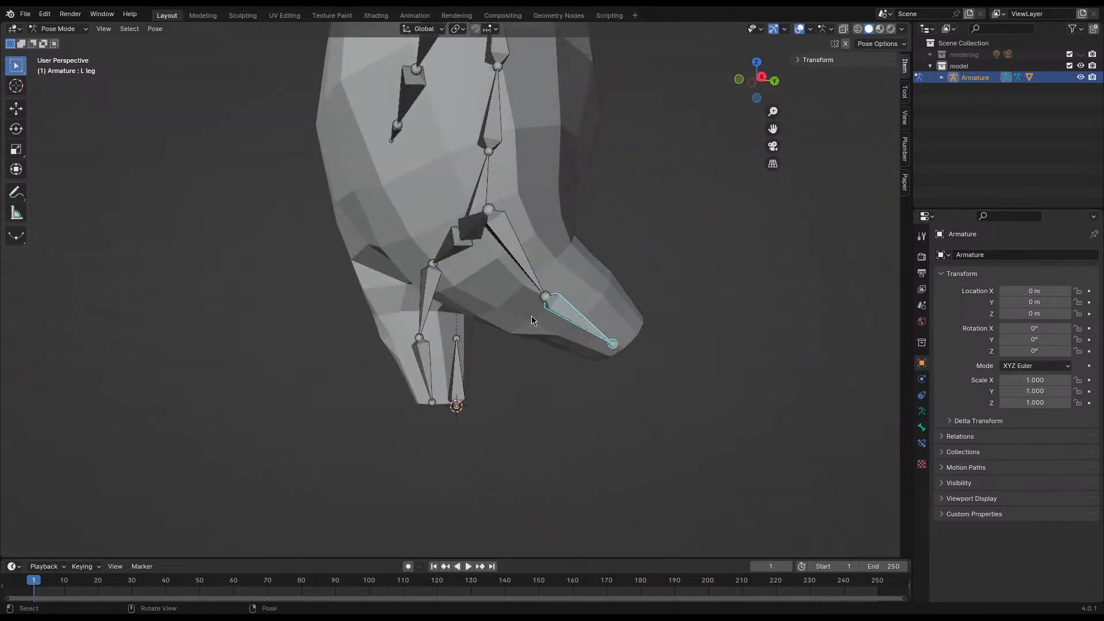
{"action": "key", "text": "r"}
{"action": "left_click", "coordinate": [644, 232]}
- Compare the bent left leg with its rest shape by toggling between Pose Mode and Edit Mode
{"action": "middle_click_drag", "start_coordinate": [632, 236], "coordinate": [585, 329]}
{"action": "key", "text": "Tab"}
{"action": "middle_click_drag", "start_coordinate": [490, 396], "coordinate": [604, 257]}
{"action": "key", "text": "Tab"}
{"action": "middle_click_drag", "start_coordinate": [561, 310], "coordinate": [443, 401]}
{"action": "scroll", "coordinate": [537, 299], "scroll_direction": "up", "scroll_amount": 3}
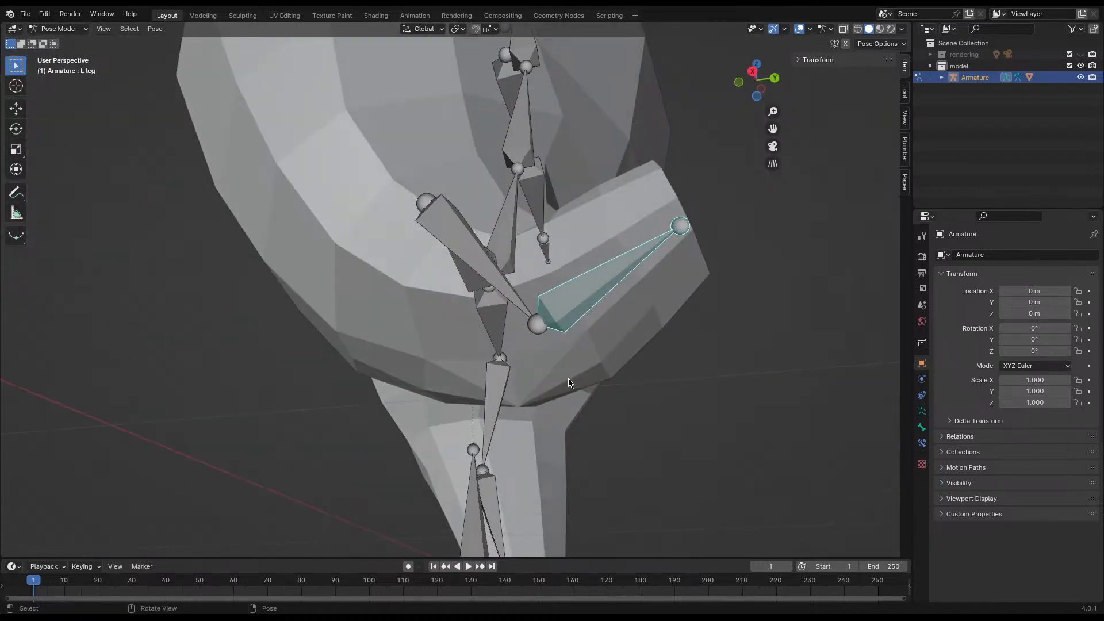
{"action": "middle_click_drag", "start_coordinate": [568, 382], "coordinate": [603, 400]}
{"action": "key", "text": "Tab"}
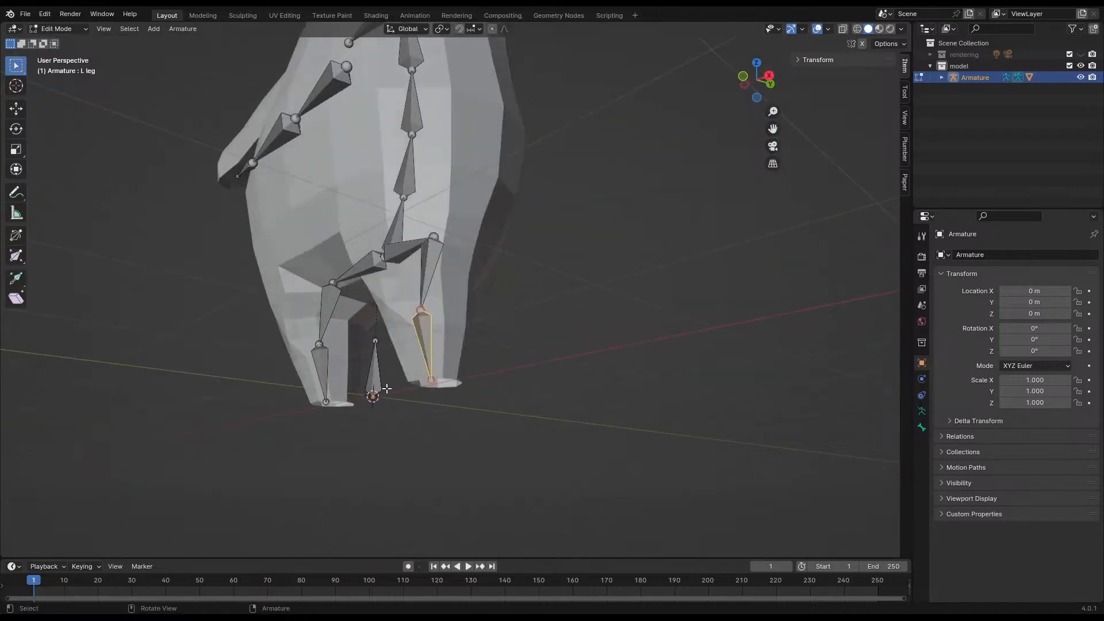
{"action": "middle_click_drag", "start_coordinate": [386, 389], "coordinate": [438, 395]}
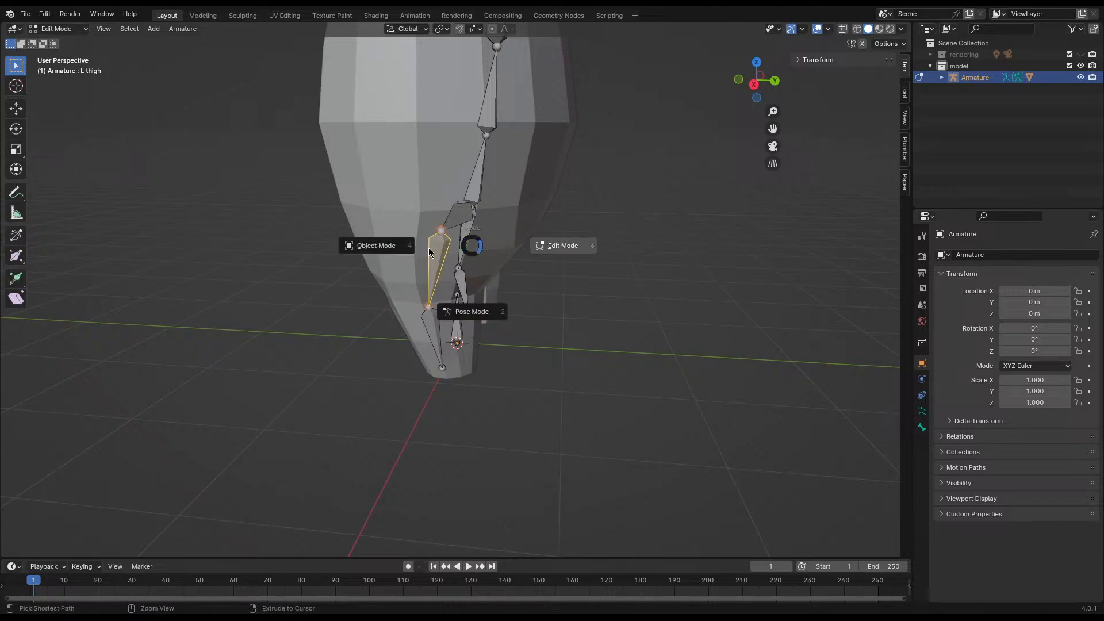
- Return to Pose Mode and rotate the left hip bone about -30° as seen from above
{"action": "left_click", "coordinate": [460, 310]}
{"action": "middle_click_drag", "start_coordinate": [433, 302], "coordinate": [489, 308]}
{"action": "left_click", "coordinate": [415, 212]}
{"action": "middle_click_drag", "start_coordinate": [418, 247], "coordinate": [402, 361]}
{"action": "key", "text": "r"}
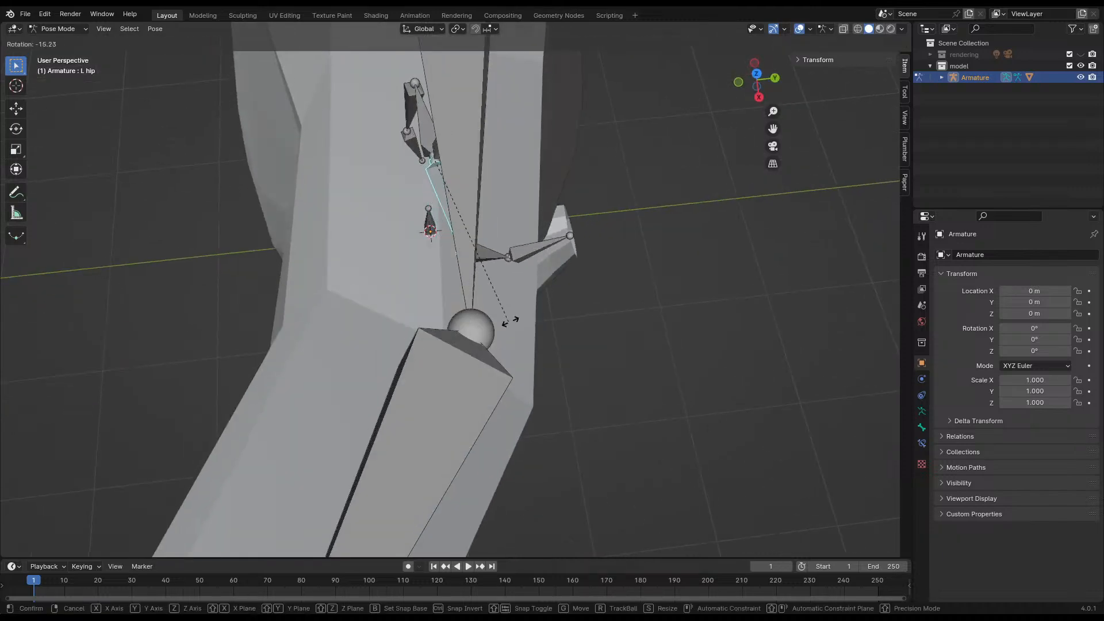
{"action": "left_click", "coordinate": [479, 346]}
{"action": "middle_click_drag", "start_coordinate": [478, 346], "coordinate": [343, 241]}
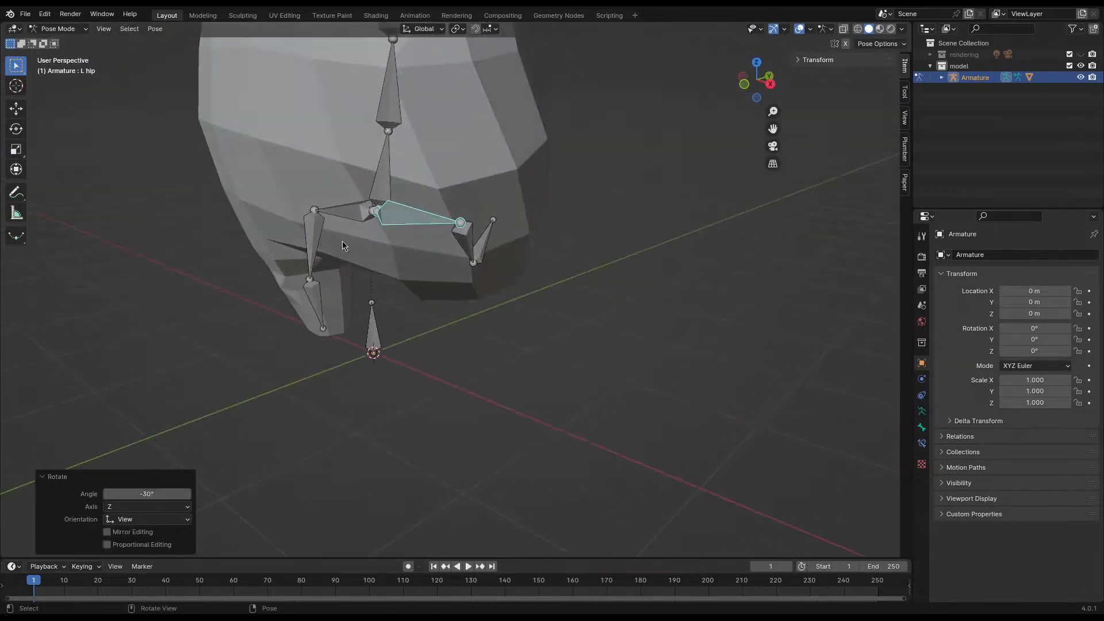
- Rotate the right hip bone as seen from above
{"action": "left_click", "coordinate": [344, 212]}
{"action": "middle_click_drag", "start_coordinate": [329, 305], "coordinate": [510, 386]}
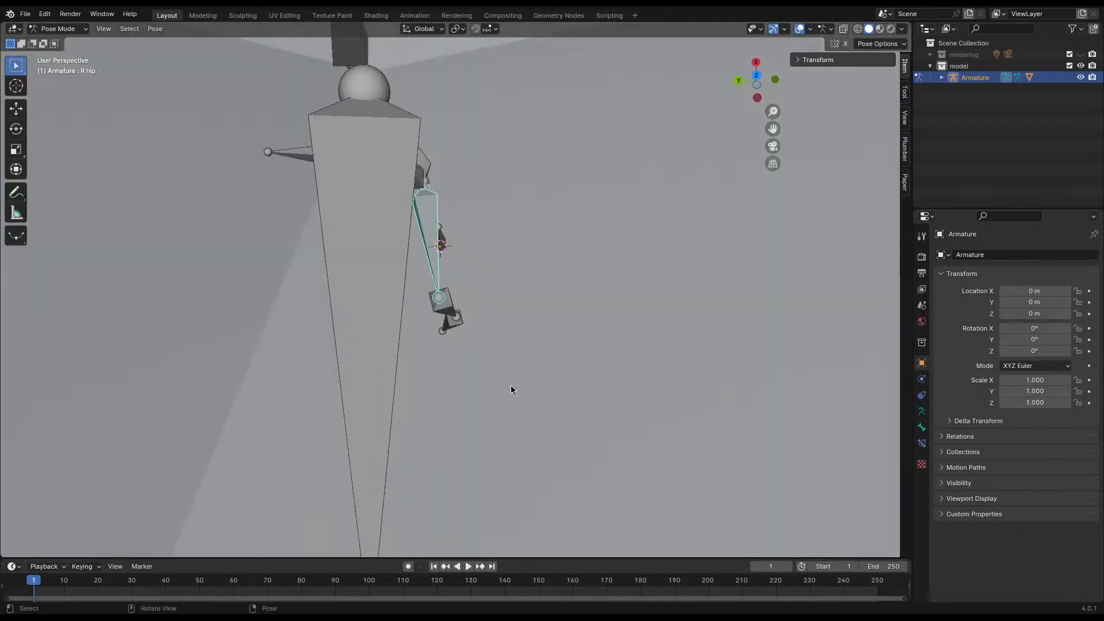
{"action": "key", "text": "r"}
{"action": "left_click", "coordinate": [596, 310]}
{"action": "mouse_move", "coordinate": [596, 310]}
{"action": "middle_mouse_down"}
{"action": "mouse_move", "coordinate": [444, 288]}
{"action": "mouse_move", "coordinate": [407, 327]}
{"action": "mouse_move", "coordinate": [578, 301]}
{"action": "middle_mouse_up"}
- Rotate the right thigh bone about -33.1° from the side and -12.5° from the back, adding small rotations from other angles
{"action": "left_click", "coordinate": [511, 241]}
{"action": "key", "text": "r"}
{"action": "left_click", "coordinate": [590, 253]}
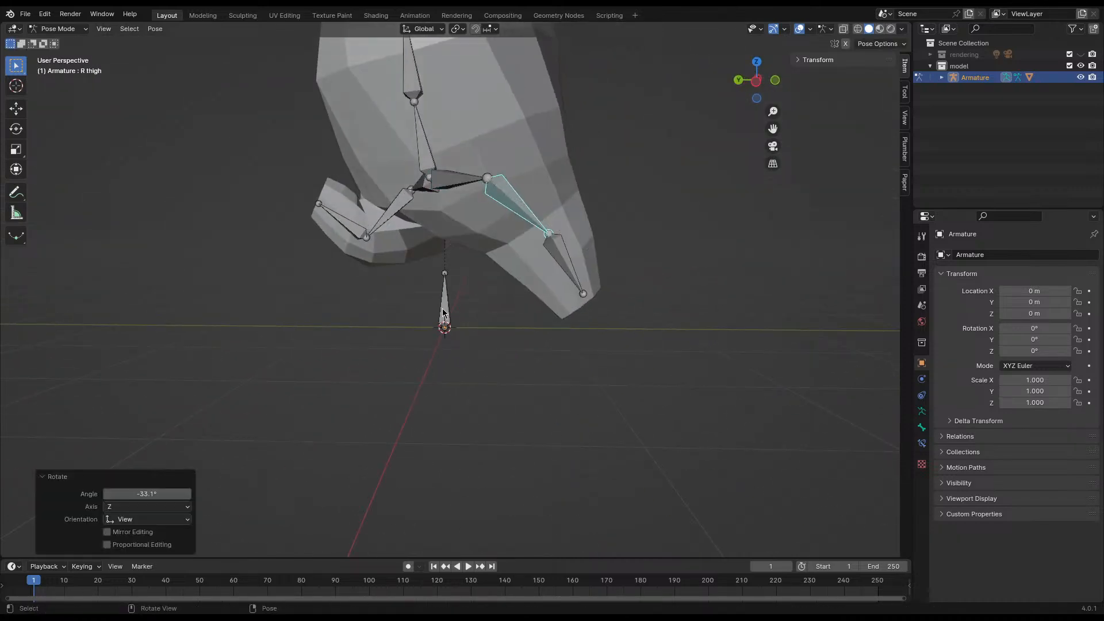
{"action": "middle_click_drag", "start_coordinate": [444, 313], "coordinate": [569, 306]}
{"action": "key", "text": "r"}
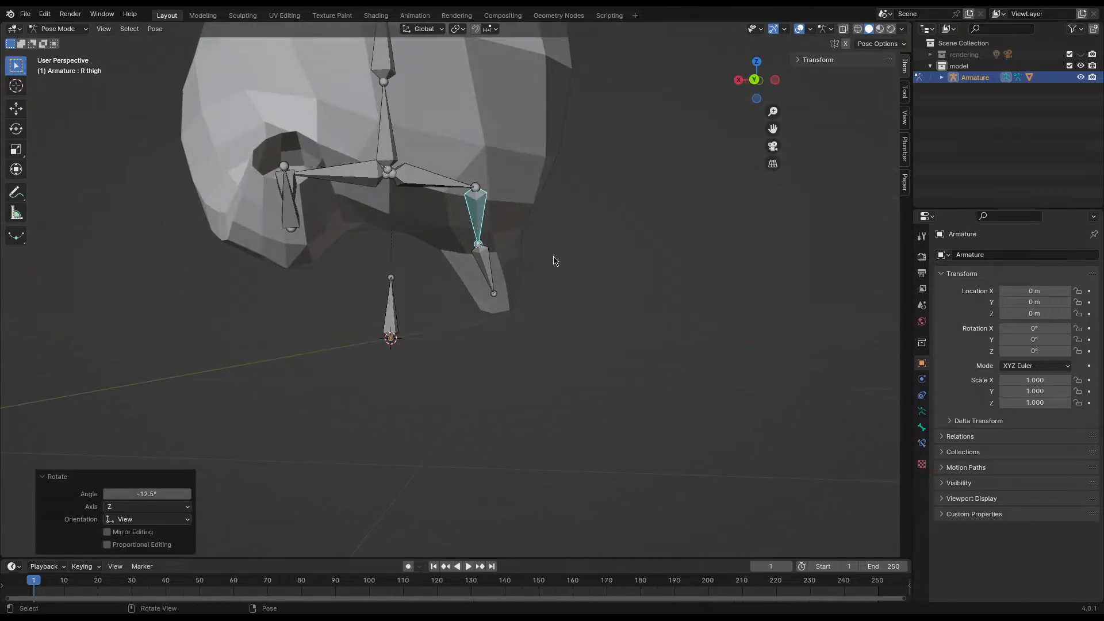
{"action": "middle_click_drag", "start_coordinate": [554, 260], "coordinate": [507, 266]}
{"action": "key", "text": "r"}
{"action": "left_click", "coordinate": [550, 251]}
{"action": "middle_click_drag", "start_coordinate": [635, 314], "coordinate": [532, 276]}
{"action": "key", "text": "r"}
{"action": "left_click", "coordinate": [569, 352]}
- Refine the right thigh bone's pose with another rotation, cancelling the first attempt
{"action": "left_click", "coordinate": [446, 262]}
{"action": "scroll", "coordinate": [497, 236], "scroll_direction": "up", "scroll_amount": 4}
{"action": "key", "text": "r"}
{"action": "right_click", "coordinate": [489, 249]}
{"action": "key", "text": "r"}
{"action": "key", "text": "r"}
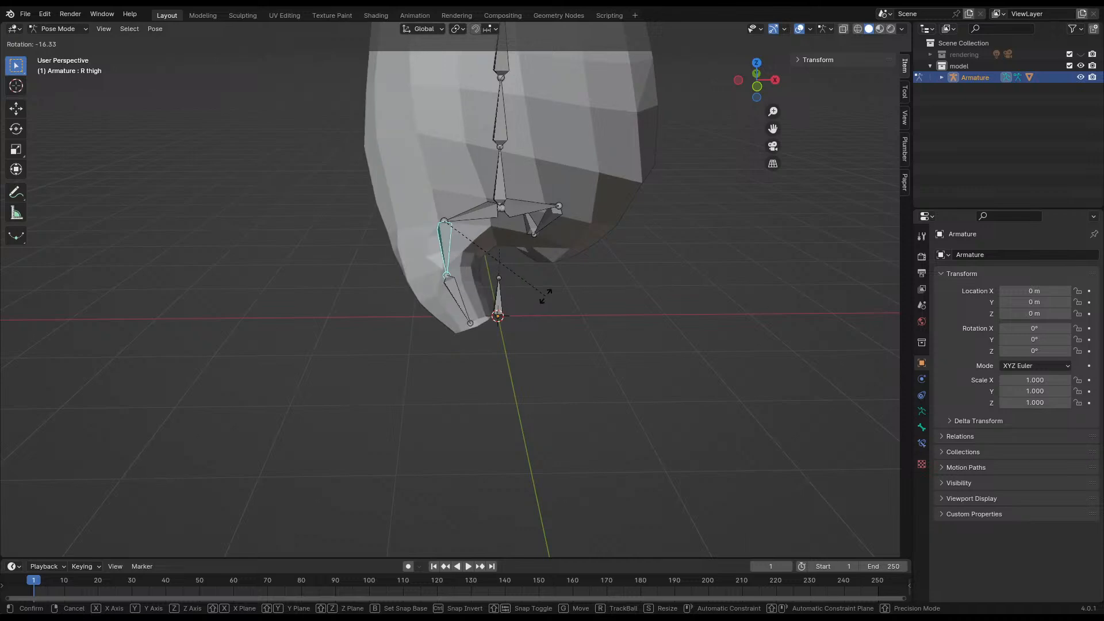
{"action": "left_click", "coordinate": [536, 299]}
- Rotate the right leg bone about 34° to bend the lower leg
{"action": "middle_click_drag", "start_coordinate": [460, 315], "coordinate": [451, 365]}
{"action": "left_click", "coordinate": [483, 268]}
{"action": "key", "text": "r"}
{"action": "left_click", "coordinate": [421, 335]}
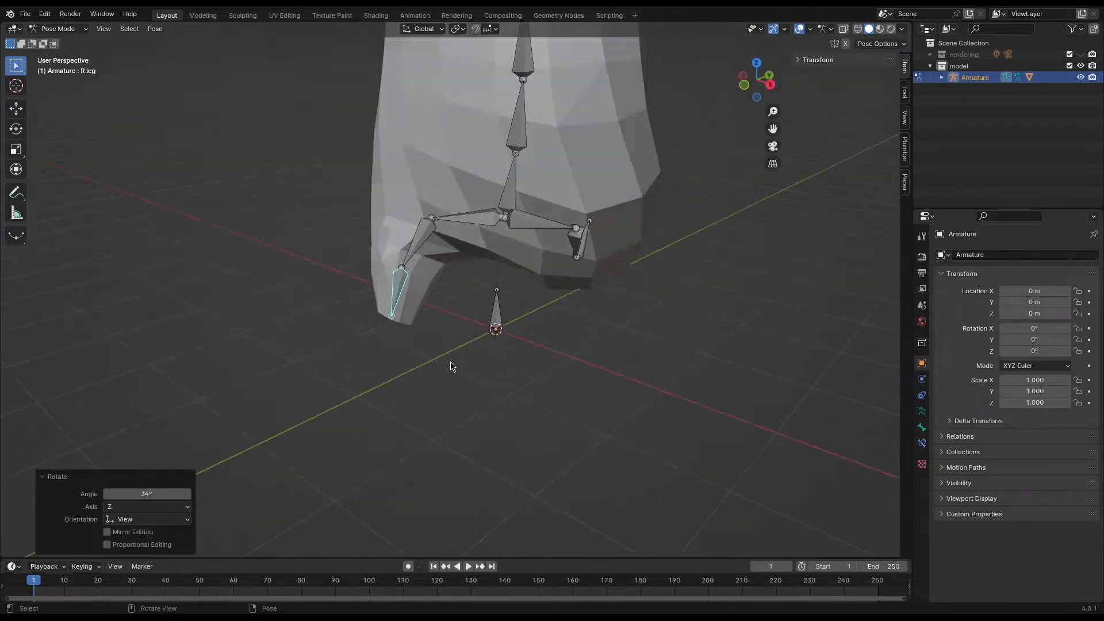
- Examine the deformation of both posed legs and the body from several sides, selecting the thigh bones
{"action": "left_click", "coordinate": [418, 241]}
{"action": "middle_click_drag", "start_coordinate": [435, 322], "coordinate": [697, 377]}
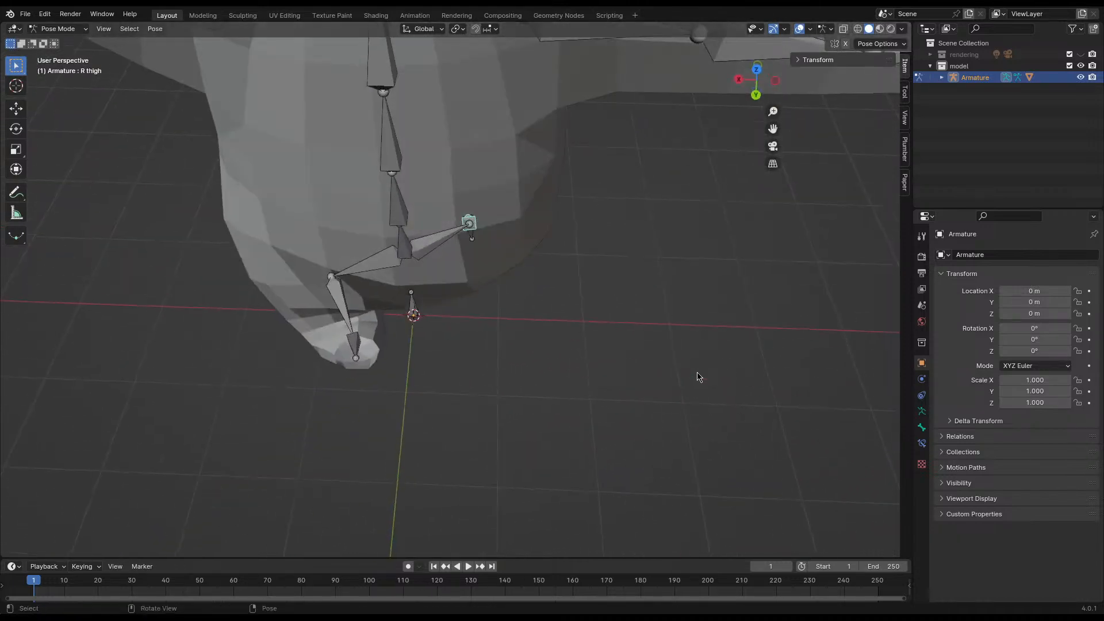
{"action": "left_click", "coordinate": [635, 350]}
{"action": "middle_click_drag", "start_coordinate": [626, 360], "coordinate": [397, 278]}
{"action": "left_click", "coordinate": [419, 275]}
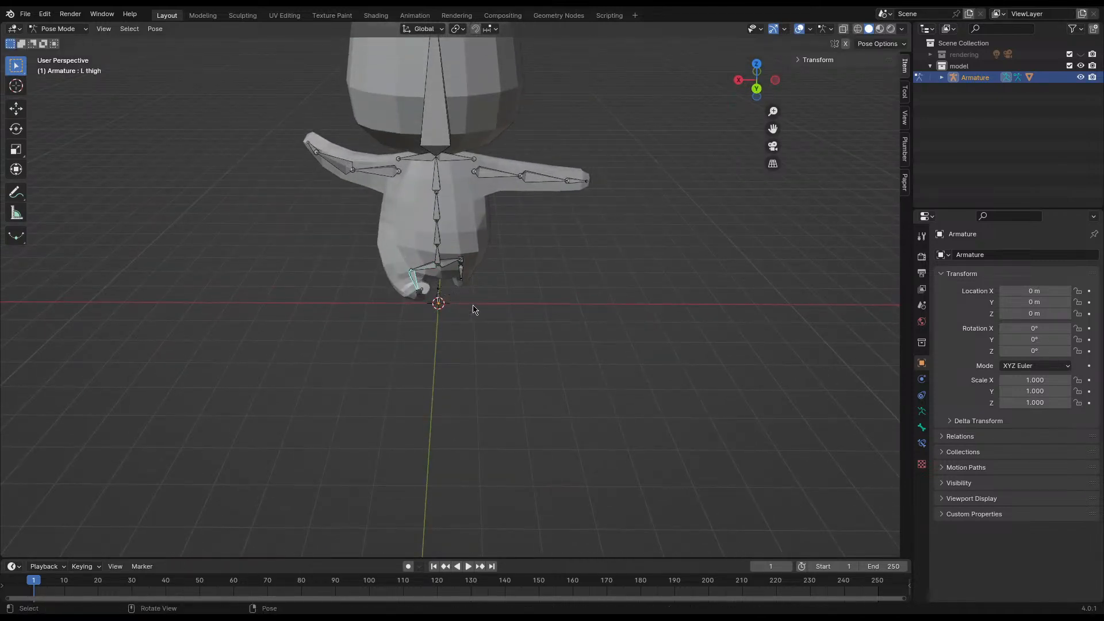
{"action": "middle_click_drag", "start_coordinate": [413, 282], "coordinate": [559, 268]}
{"action": "middle_click_drag", "start_coordinate": [470, 313], "coordinate": [513, 329]}
{"action": "key", "text": "ctrl+Tab"}
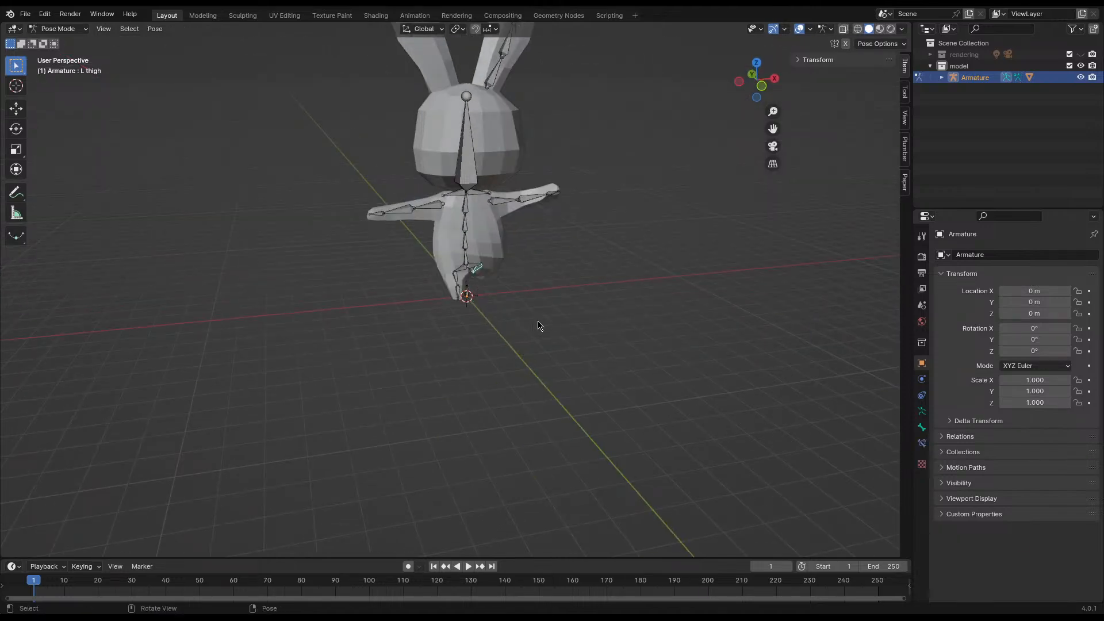
{"action": "middle_click_drag", "start_coordinate": [581, 312], "coordinate": [506, 311]}
{"action": "scroll", "coordinate": [503, 174], "scroll_direction": "up", "scroll_amount": 4}
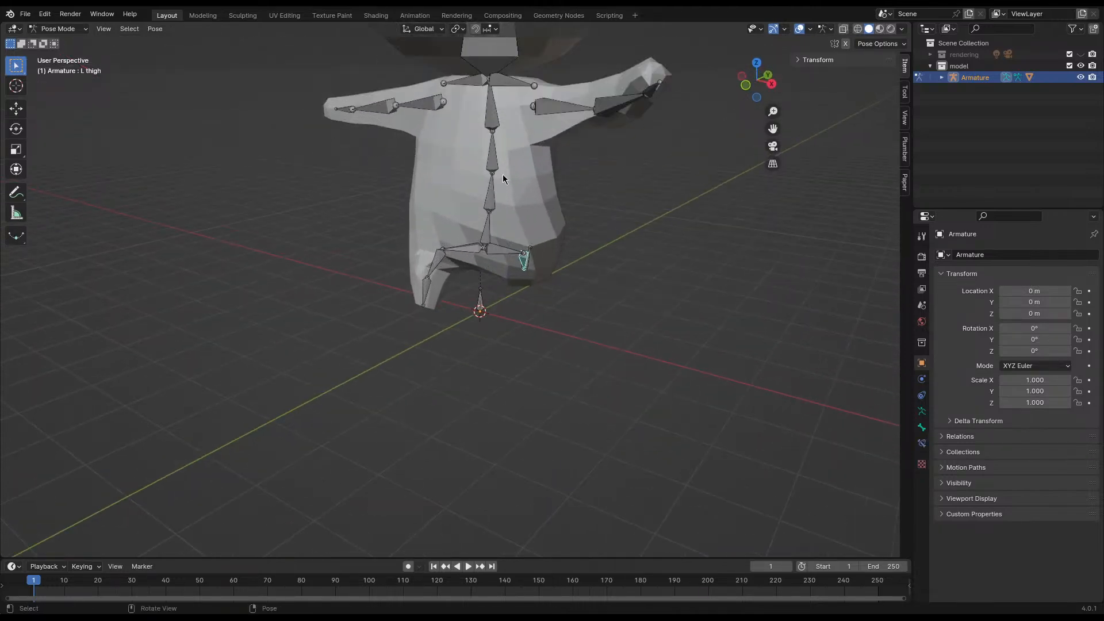
- Test rotating the left shoulder bone to check whether the arm follows it, cancelling the rotation
{"action": "left_click", "coordinate": [502, 174]}
{"action": "scroll", "coordinate": [511, 202], "scroll_direction": "up", "scroll_amount": 4}
{"action": "middle_click_drag", "start_coordinate": [529, 141], "coordinate": [460, 296], "text": "shift"}
{"action": "scroll", "coordinate": [459, 296], "scroll_direction": "down", "scroll_amount": 4}
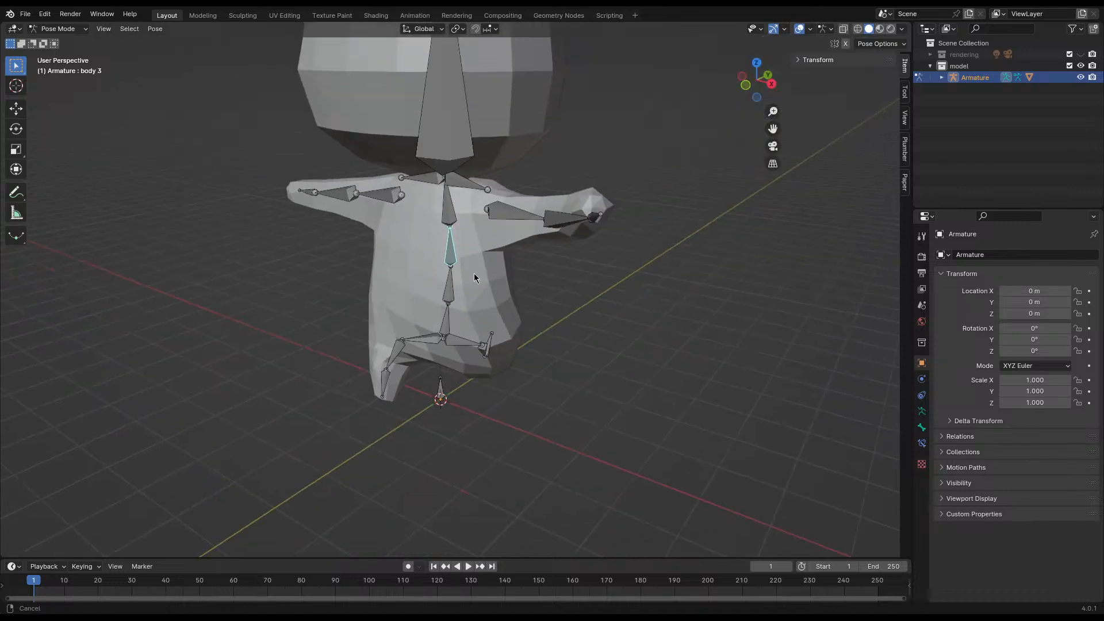
{"action": "middle_click_drag", "start_coordinate": [464, 194], "coordinate": [549, 349], "text": "shift"}
{"action": "left_click", "coordinate": [441, 278]}
{"action": "key", "text": "r"}
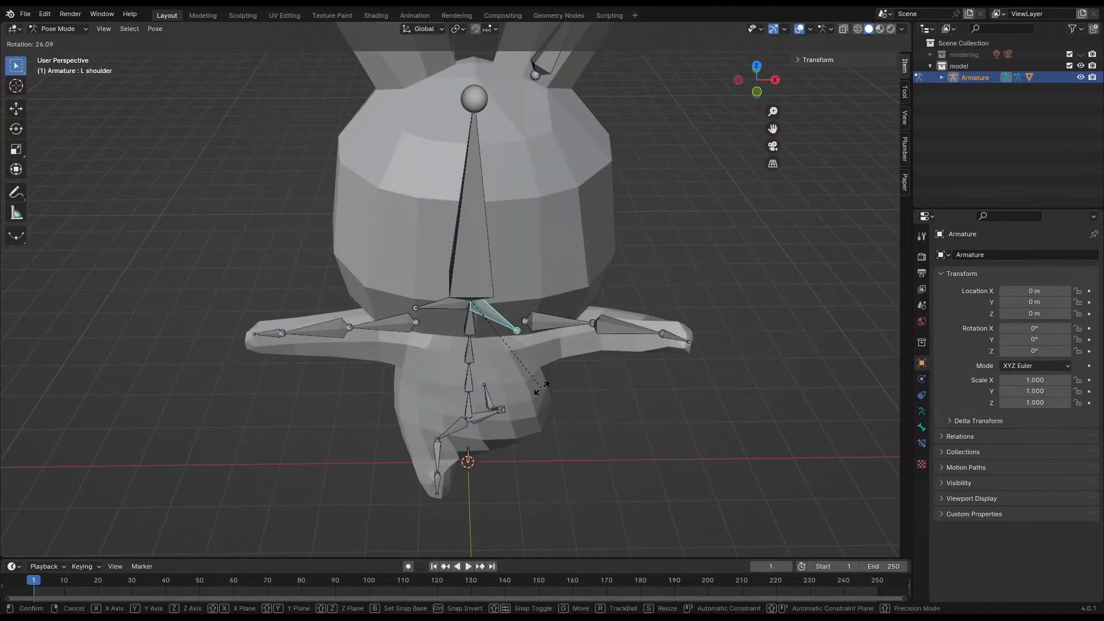
{"action": "key", "text": "Escape"}
{"action": "middle_click_drag", "start_coordinate": [474, 350], "coordinate": [557, 345]}
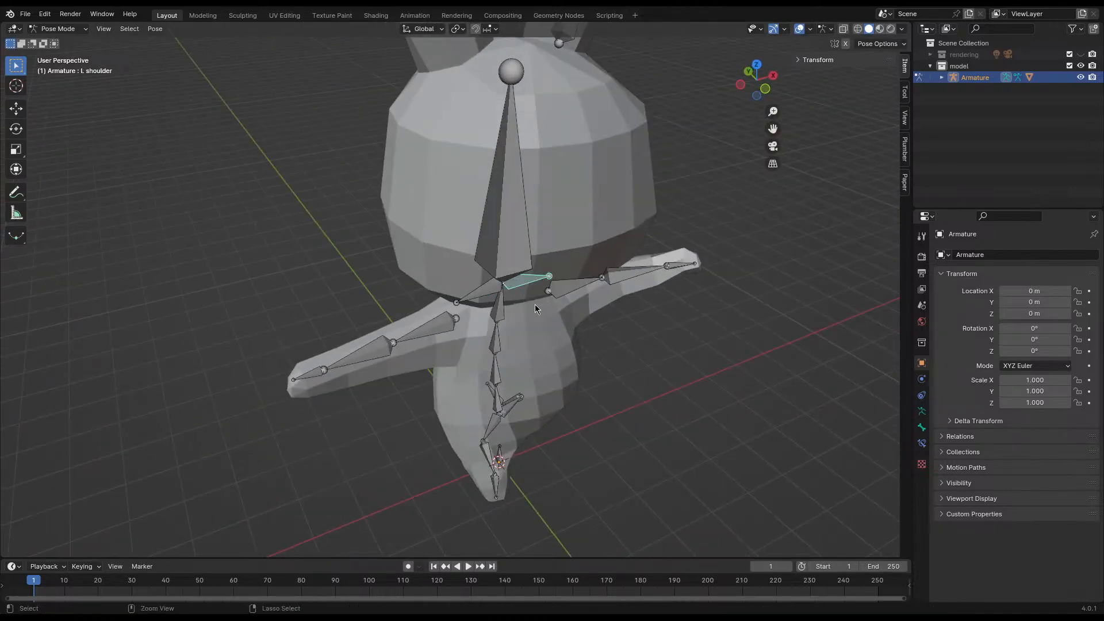
- In Edit Mode, parent the left arm bone to the left shoulder bone with Keep Offset and save the file
{"action": "left_click", "coordinate": [563, 288]}
{"action": "middle_click_drag", "start_coordinate": [563, 287], "coordinate": [514, 316]}
{"action": "key", "text": "Tab"}
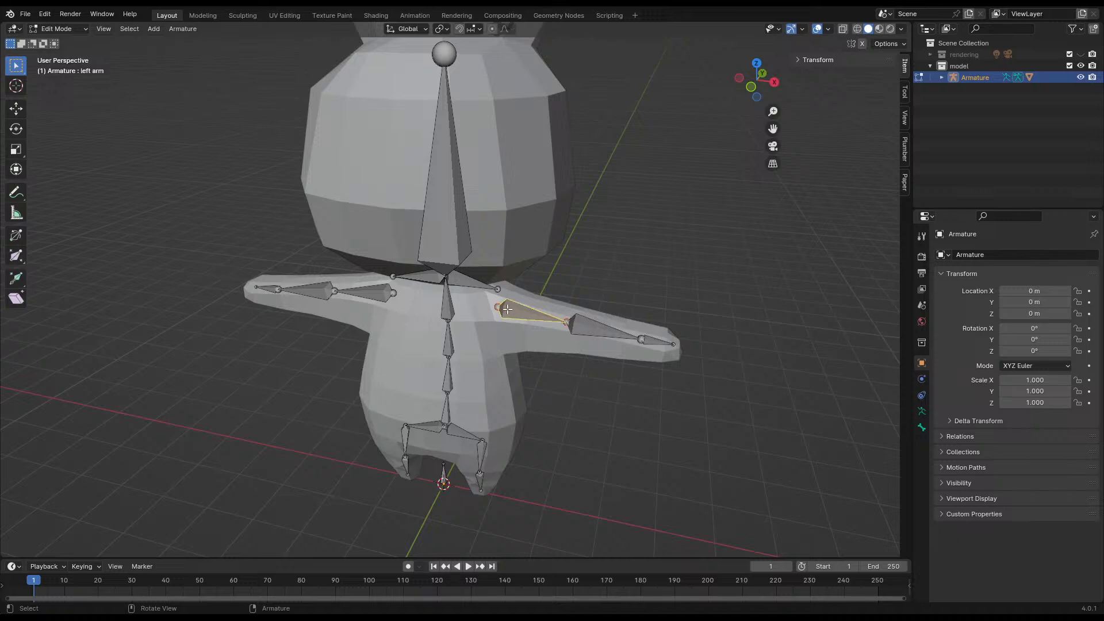
{"action": "key", "text": "Tab"}
{"action": "key", "text": "Tab"}
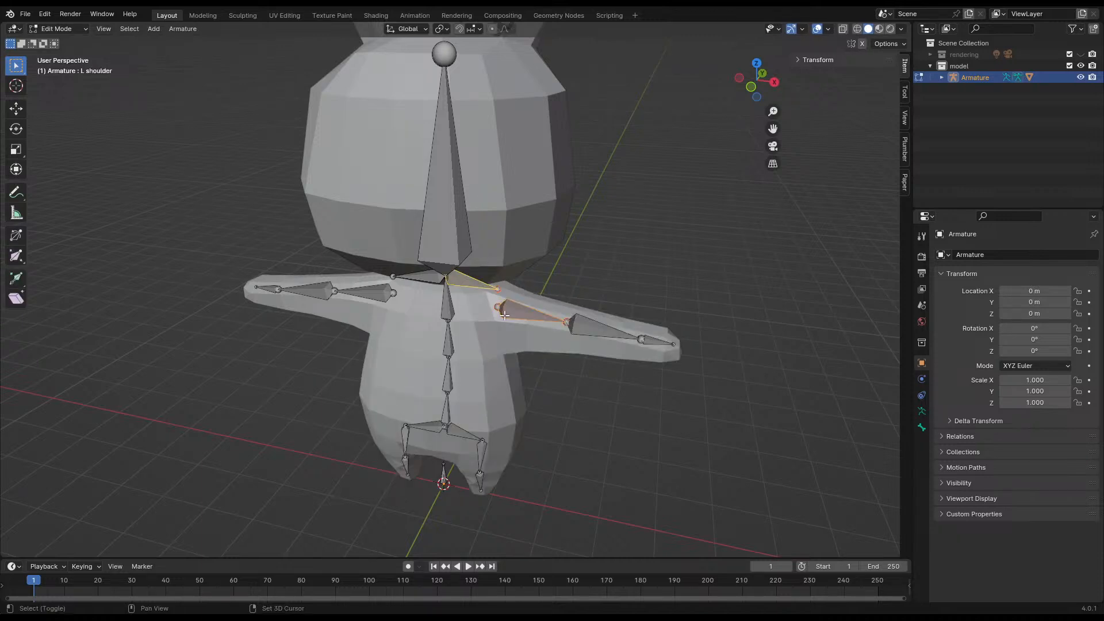
{"action": "key", "text": "F3"}
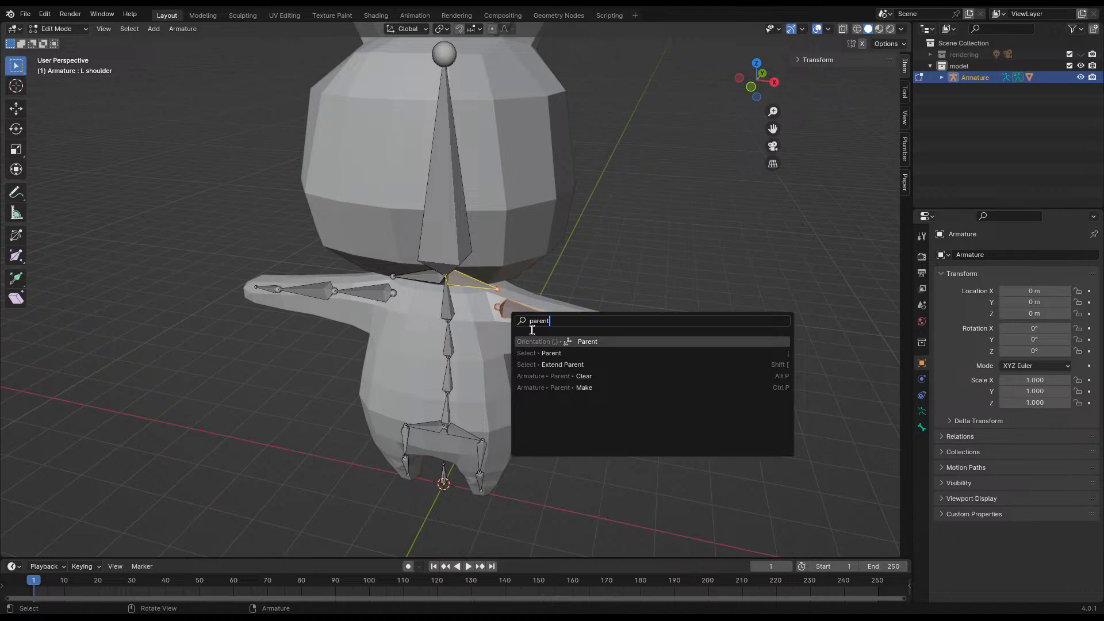
{"action": "left_click", "coordinate": [585, 390]}
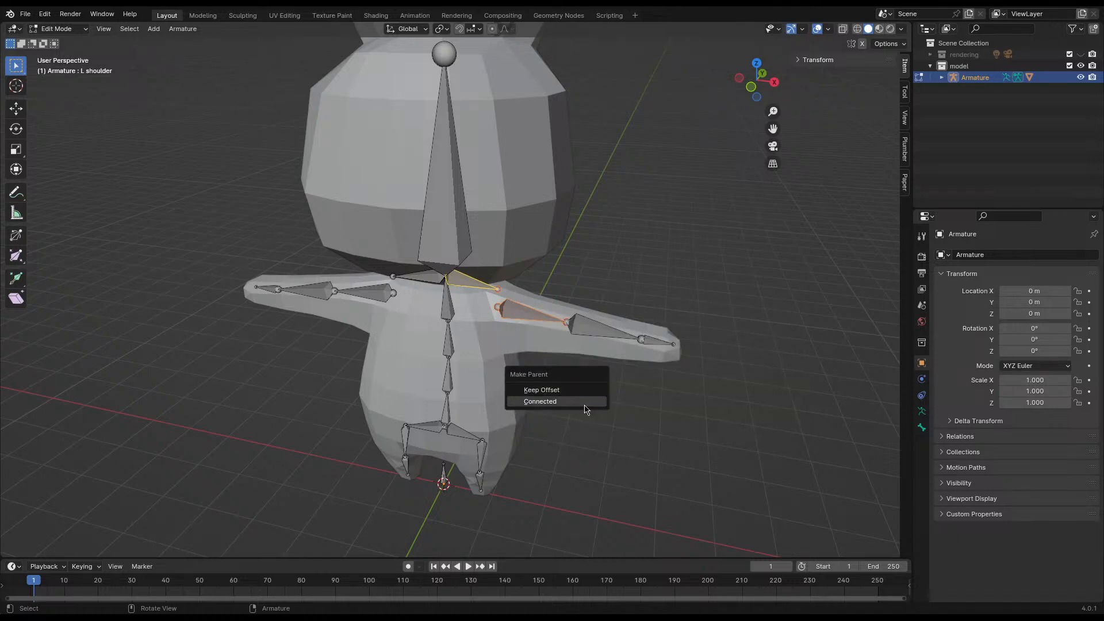
{"action": "left_click", "coordinate": [544, 391]}
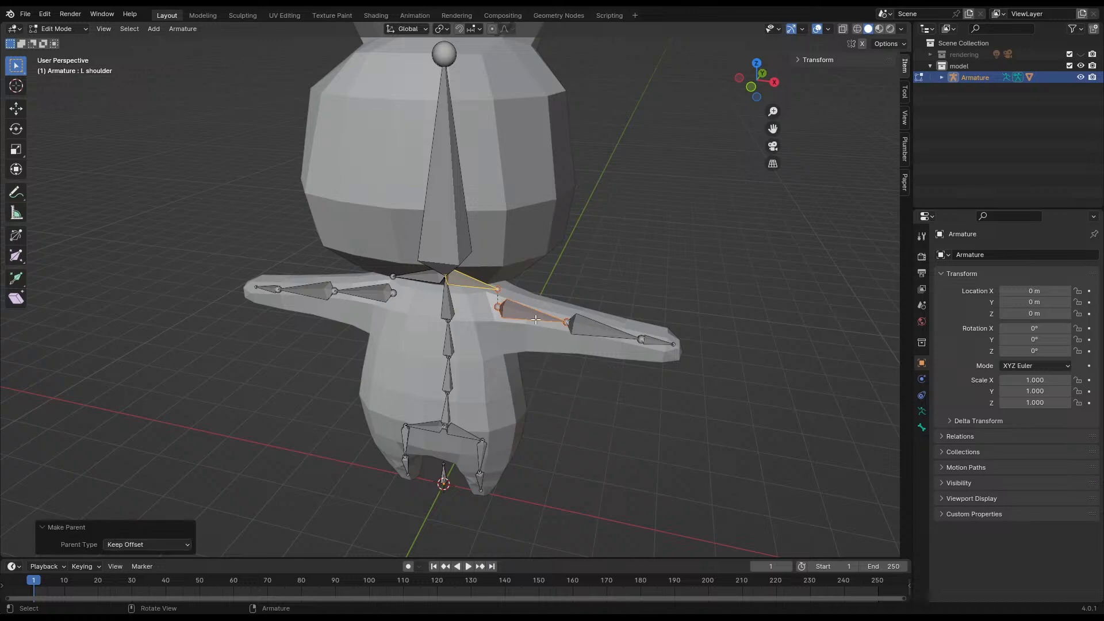
{"action": "scroll", "coordinate": [473, 433], "scroll_direction": "up", "scroll_amount": 8}
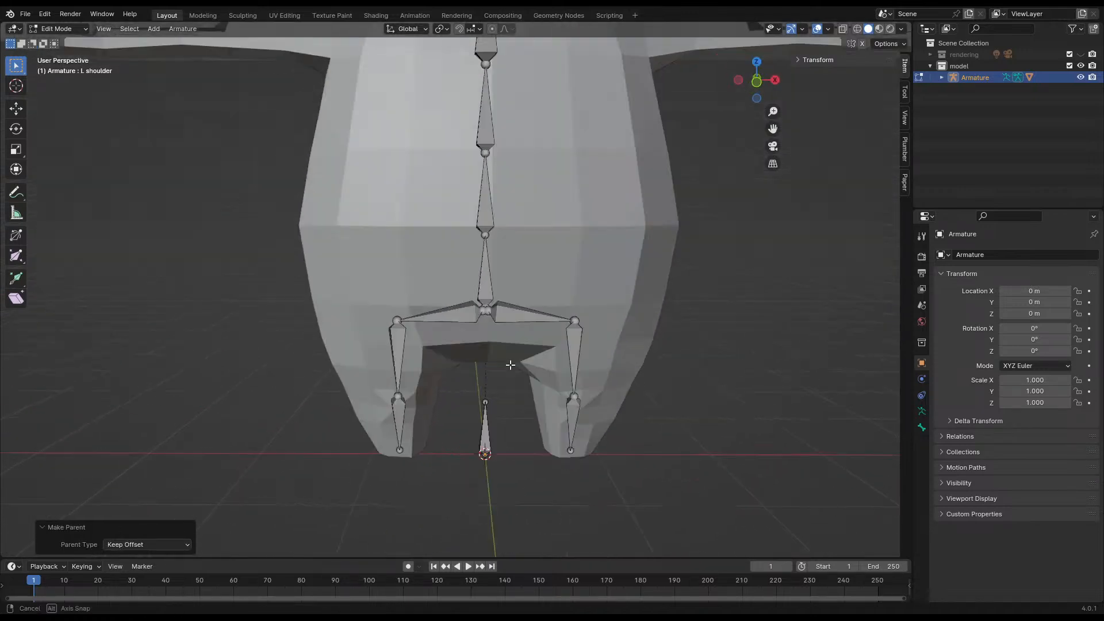
{"action": "scroll", "coordinate": [559, 336], "scroll_direction": "down", "scroll_amount": 5}
{"action": "scroll", "coordinate": [518, 333], "scroll_direction": "up", "scroll_amount": 3}
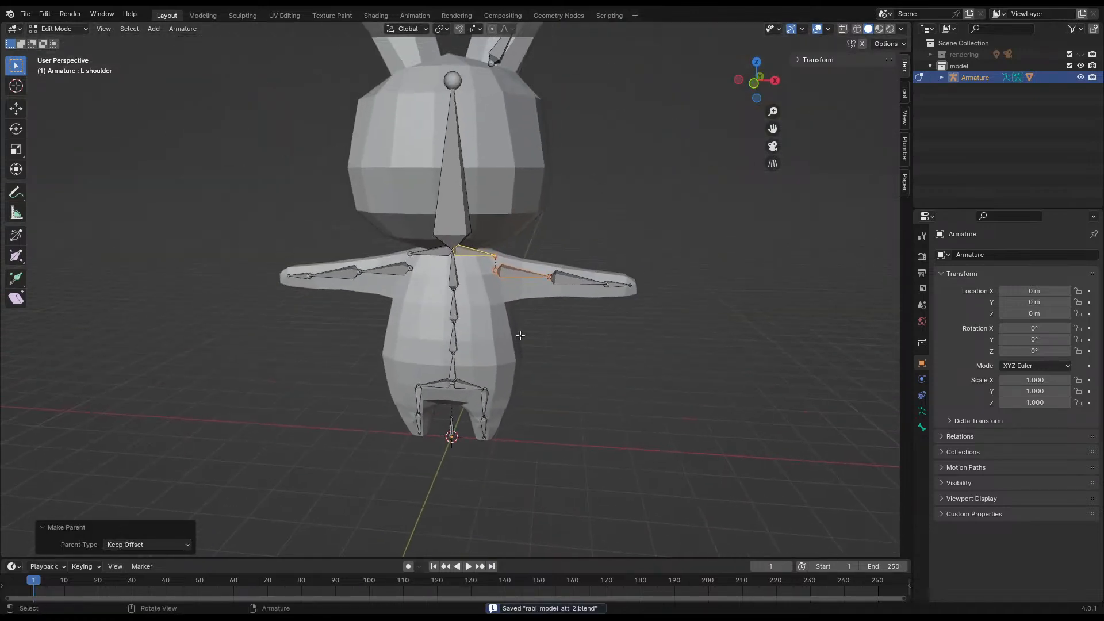
- In Pose Mode, rotate the left shoulder bone about -22.7° and 33° from different views to test the parented arm
{"action": "key", "text": "ctrl+Tab"}
{"action": "left_click", "coordinate": [487, 251]}
{"action": "key", "text": "r"}
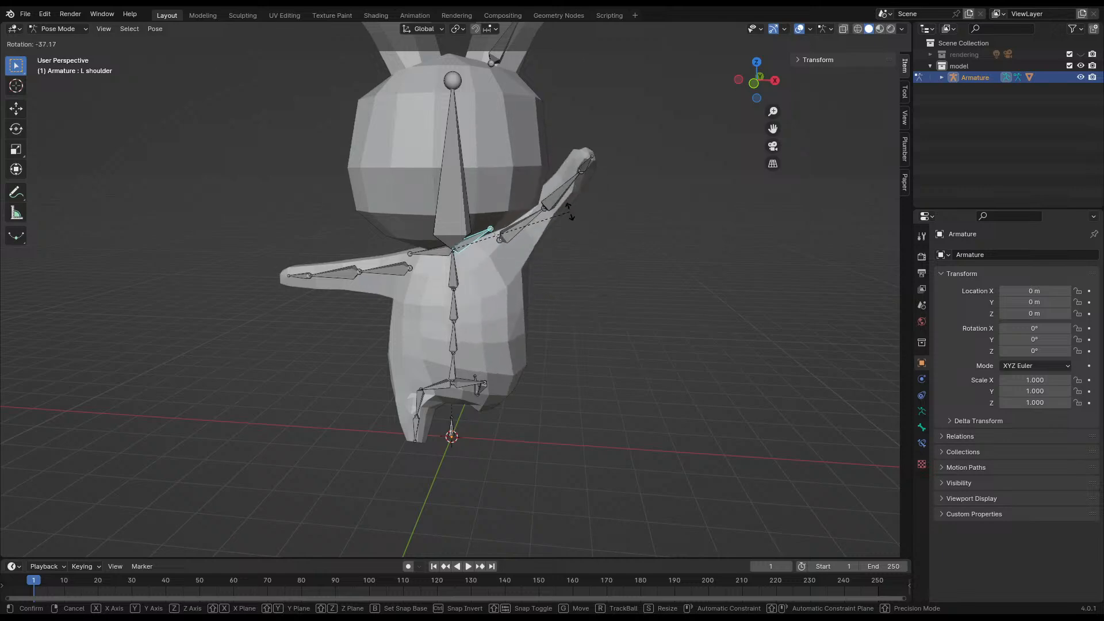
{"action": "right_click", "coordinate": [549, 252]}
{"action": "mouse_move", "coordinate": [548, 252]}
{"action": "middle_mouse_down"}
{"action": "mouse_move", "coordinate": [516, 277]}
{"action": "mouse_move", "coordinate": [503, 249]}
{"action": "mouse_move", "coordinate": [565, 244]}
{"action": "mouse_move", "coordinate": [549, 260]}
{"action": "middle_mouse_up"}
{"action": "key", "text": "r"}
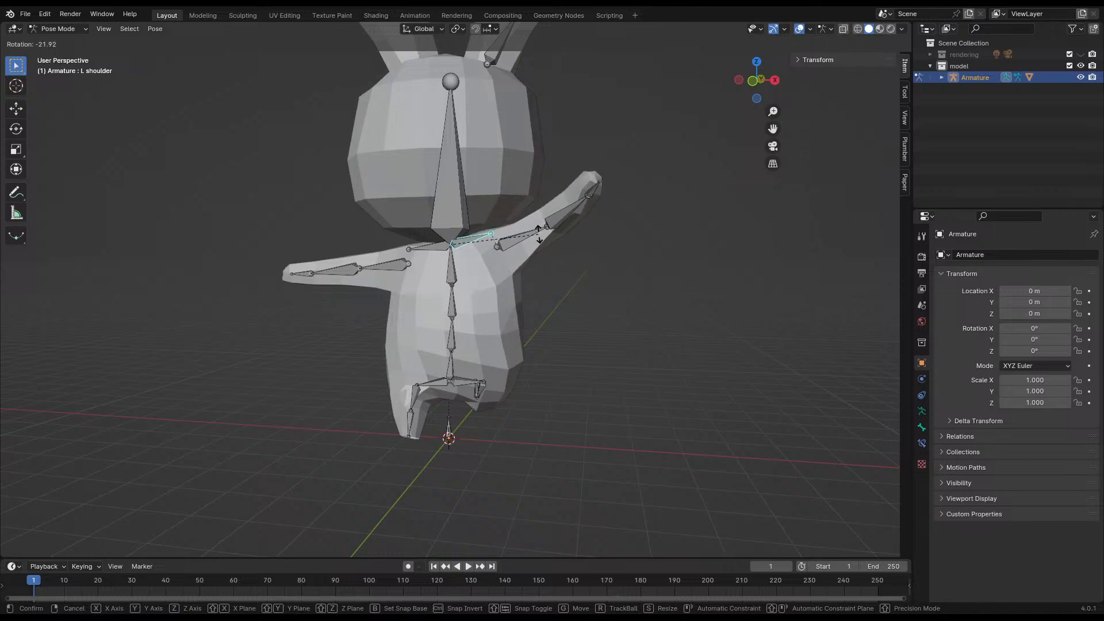
{"action": "left_click", "coordinate": [592, 284]}
{"action": "middle_click_drag", "start_coordinate": [591, 284], "coordinate": [529, 379]}
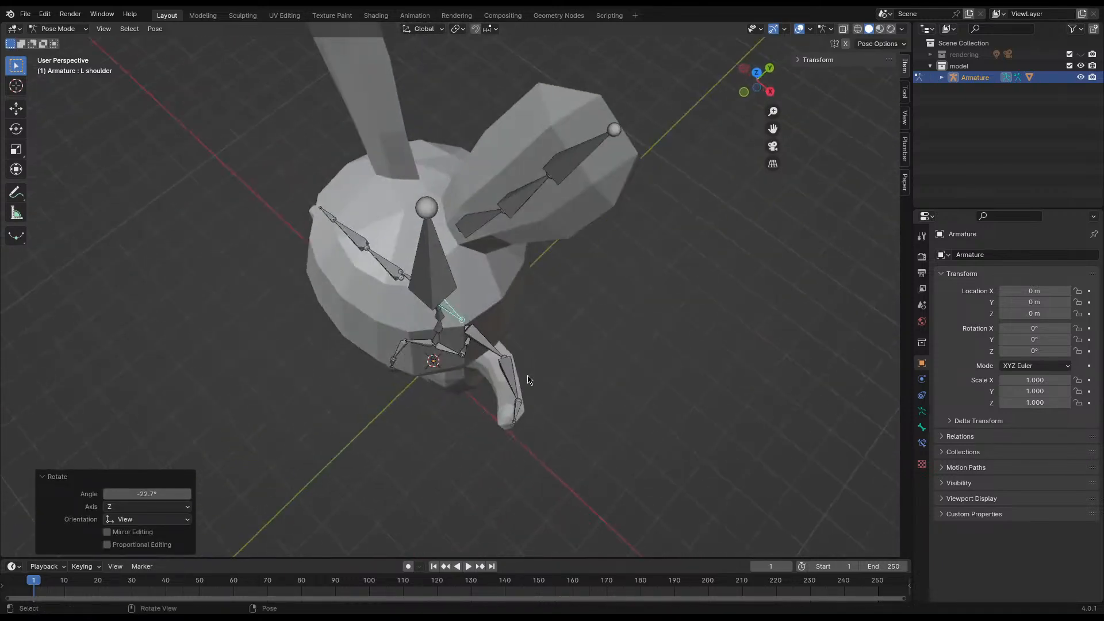
{"action": "middle_click_drag", "start_coordinate": [457, 405], "coordinate": [369, 272]}
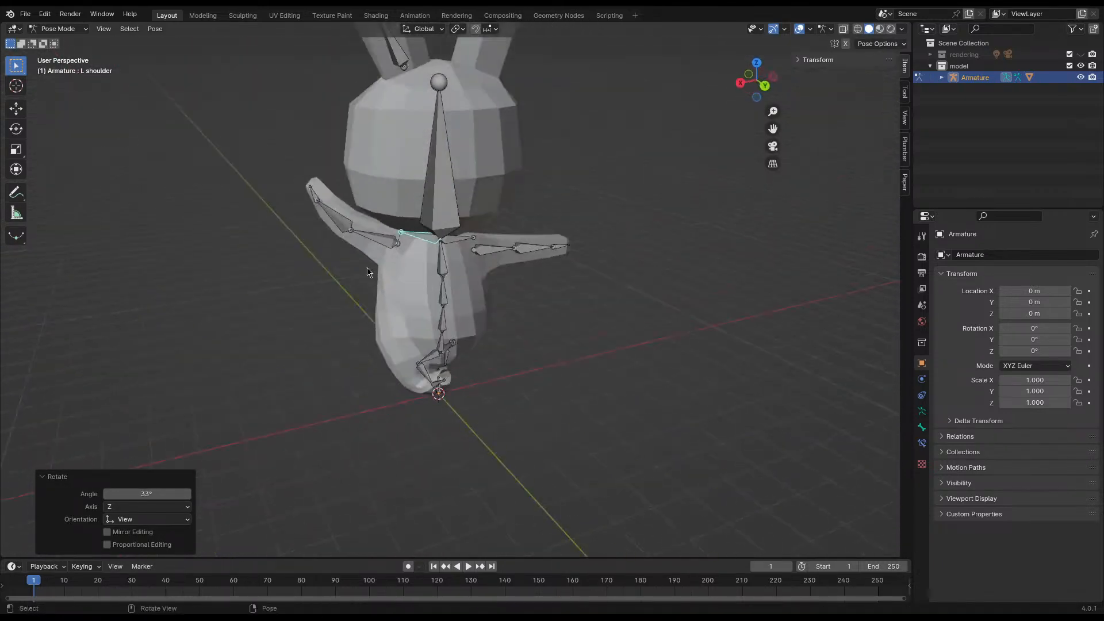
- Test rotating the right shoulder bone to check whether the right arm follows it
{"action": "left_click", "coordinate": [465, 242]}
{"action": "middle_click_drag", "start_coordinate": [465, 242], "coordinate": [555, 328]}
{"action": "key", "text": "r"}
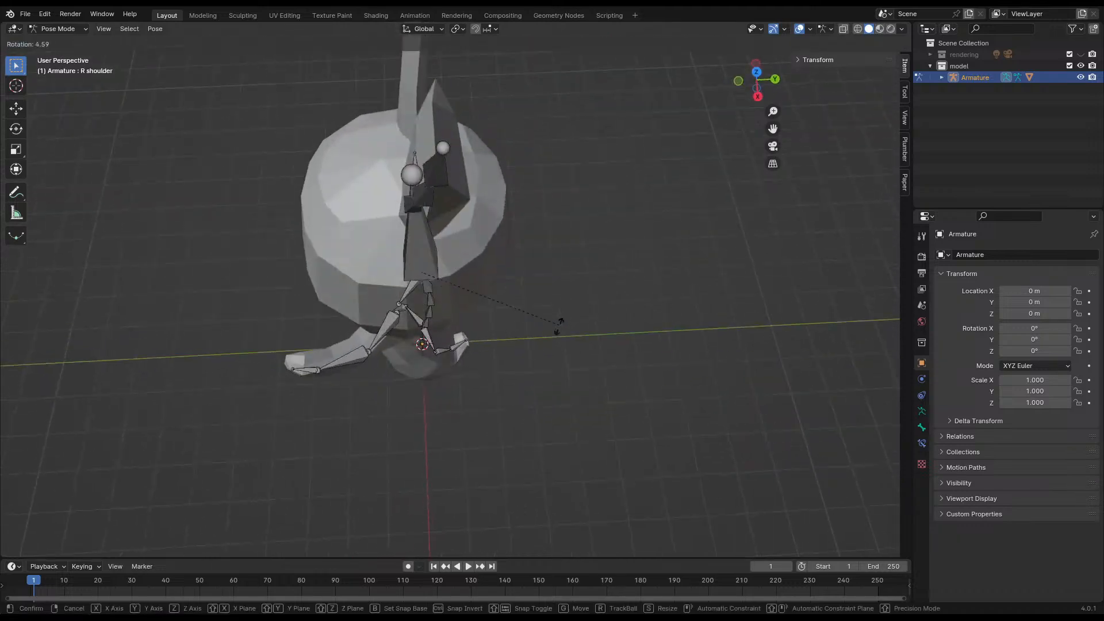
{"action": "middle_click_drag", "start_coordinate": [571, 389], "coordinate": [322, 288]}
{"action": "left_click", "coordinate": [523, 264]}
- In Edit Mode, parent the right arm bone to the right shoulder bone with Keep Offset
{"action": "left_click", "coordinate": [464, 250]}
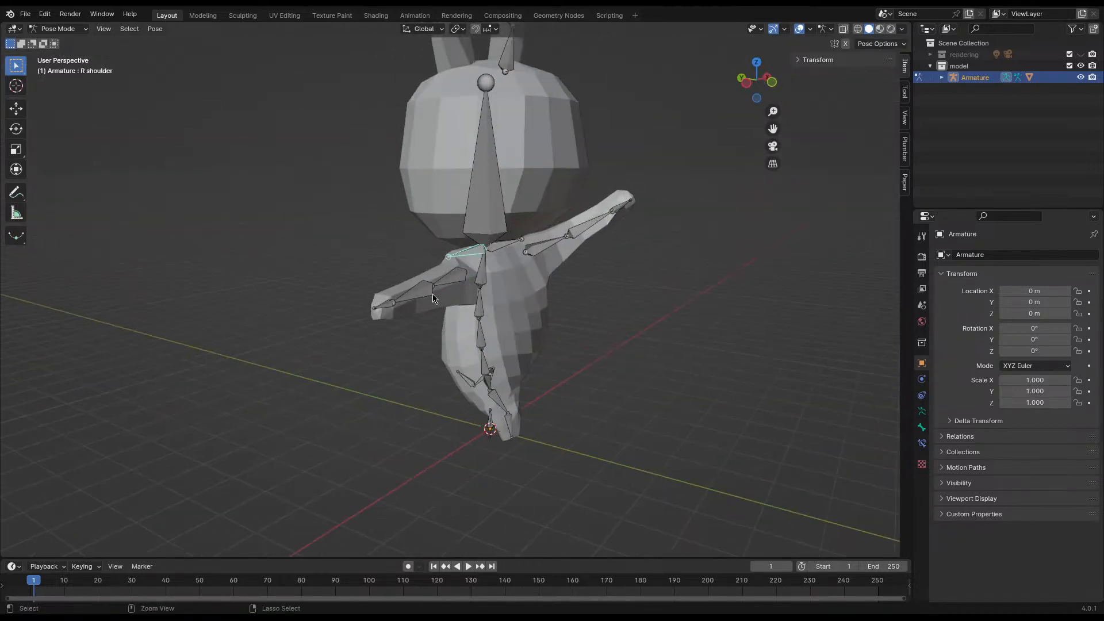
{"action": "middle_click_drag", "start_coordinate": [547, 299], "coordinate": [486, 295]}
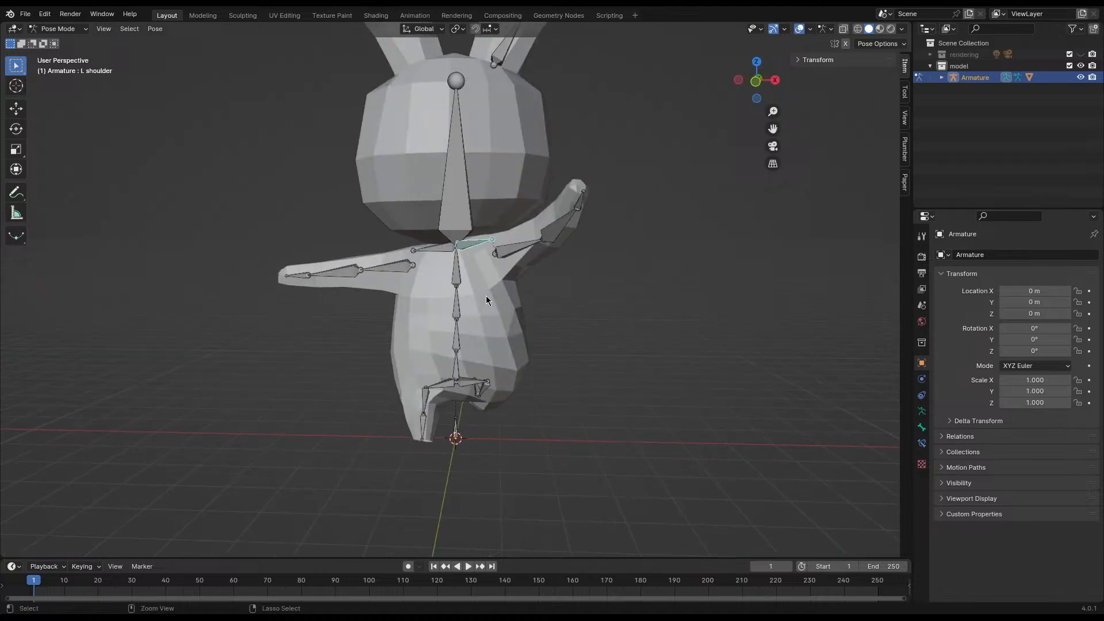
{"action": "key", "text": "Tab"}
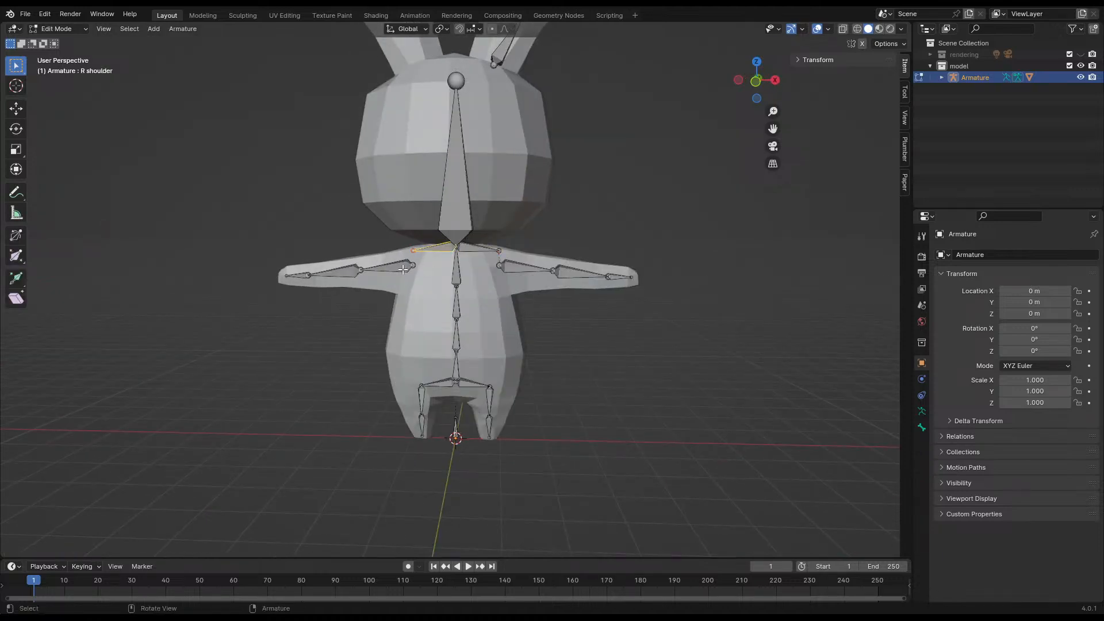
{"action": "left_click", "coordinate": [402, 268]}
{"action": "left_click", "coordinate": [434, 248], "text": "shift"}
{"action": "key", "text": "F3"}
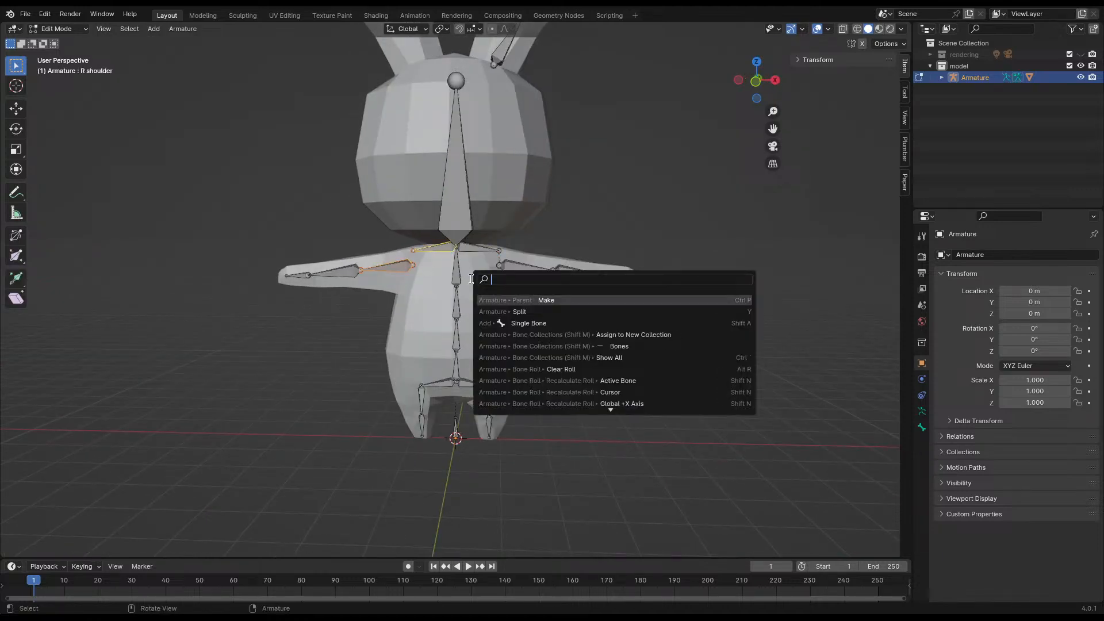
{"action": "key", "text": "Return"}
{"action": "left_click", "coordinate": [471, 279]}
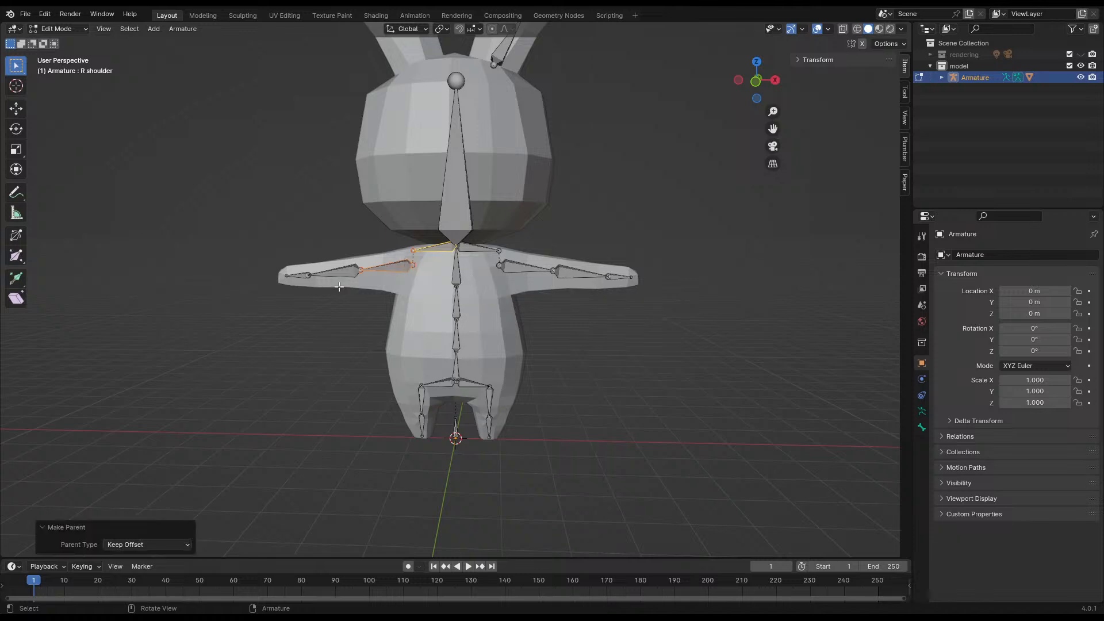
- In Pose Mode, rotate the right shoulder bone about 34.7°, -39.6° and -24.7° from different views to test the parented arm
{"action": "key", "text": "Tab"}
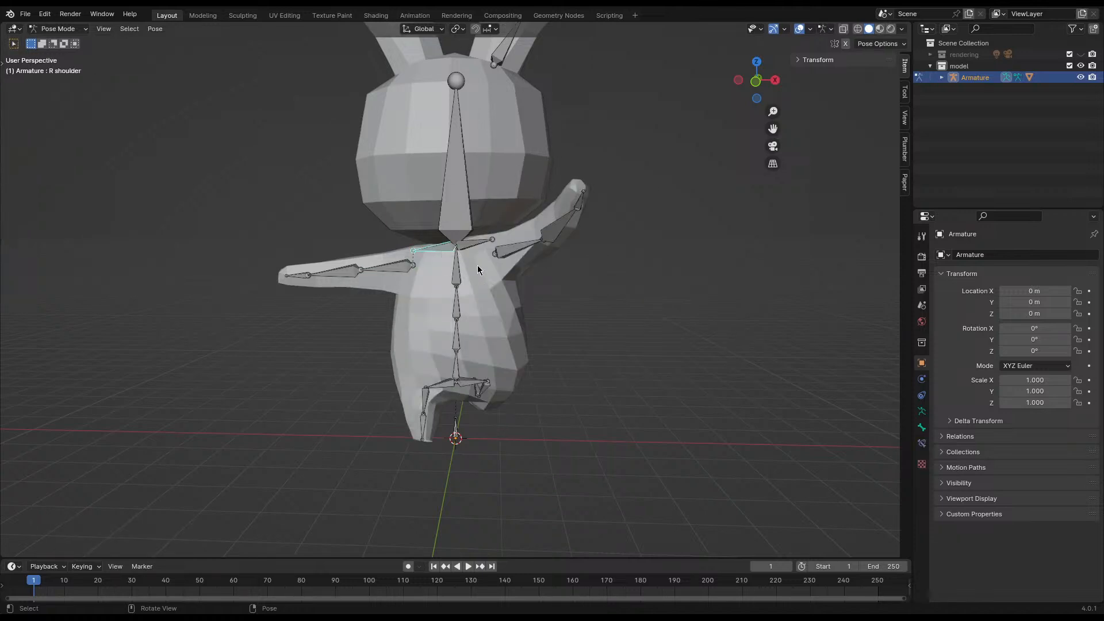
{"action": "right_click", "coordinate": [477, 265]}
{"action": "left_click", "coordinate": [452, 263]}
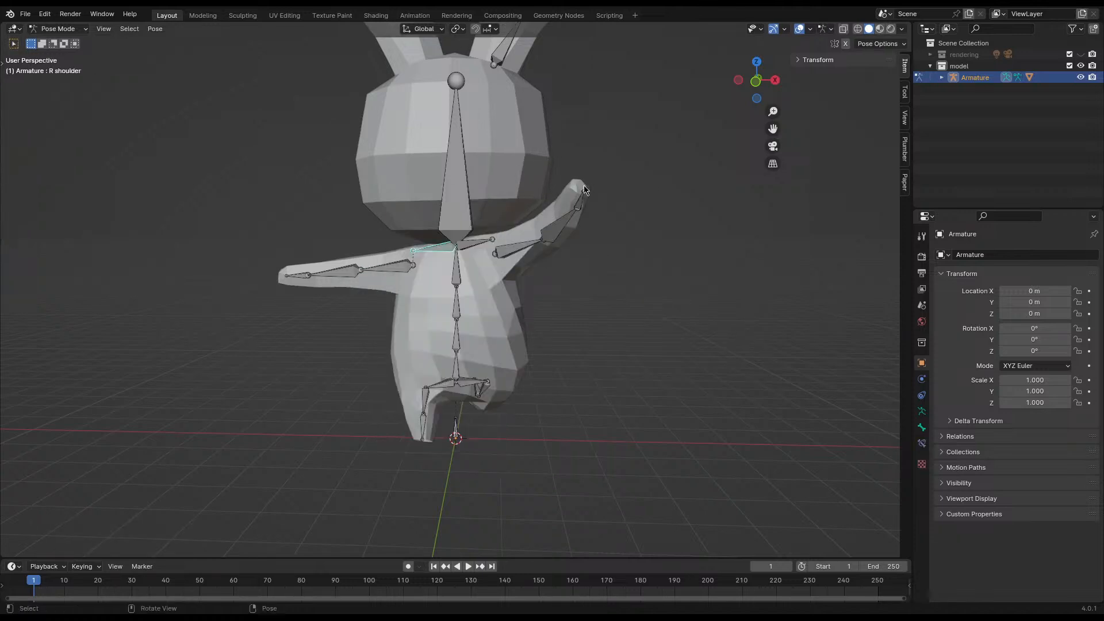
{"action": "left_click", "coordinate": [446, 252]}
{"action": "middle_click_drag", "start_coordinate": [415, 261], "coordinate": [483, 252]}
{"action": "key", "text": "r"}
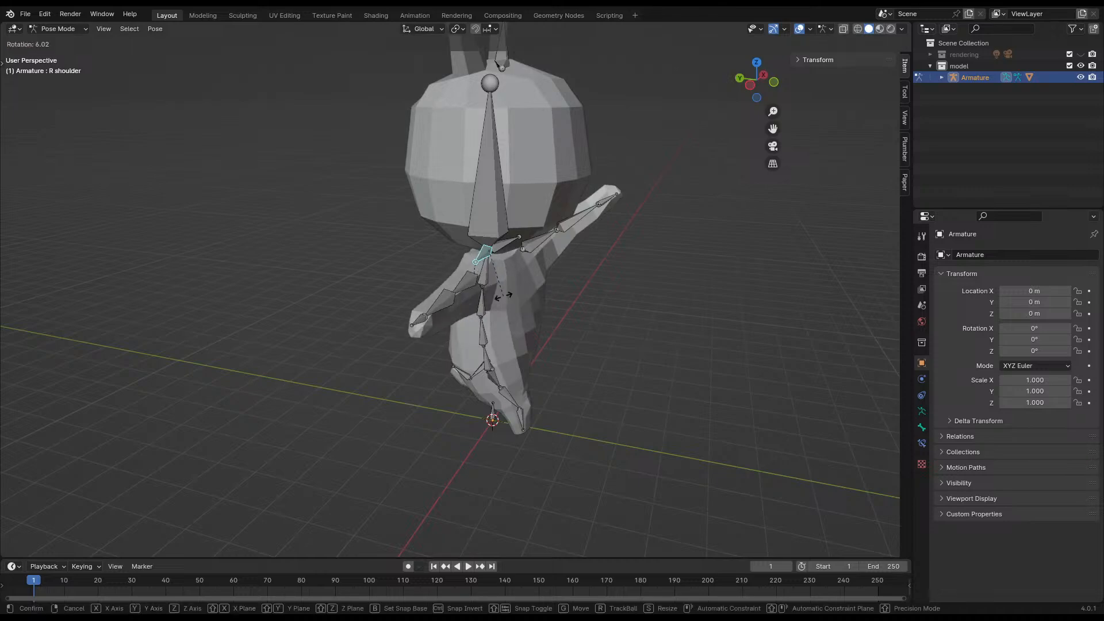
{"action": "left_click", "coordinate": [479, 296]}
{"action": "middle_click_drag", "start_coordinate": [530, 301], "coordinate": [571, 268]}
{"action": "key", "text": "r"}
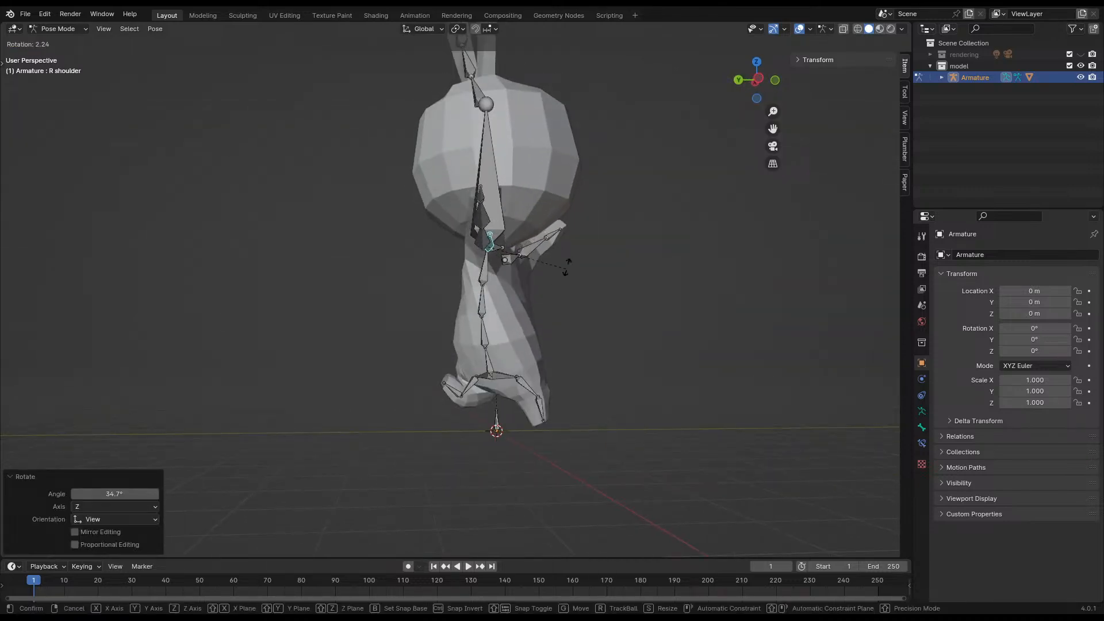
{"action": "left_click", "coordinate": [582, 204]}
{"action": "middle_click_drag", "start_coordinate": [609, 205], "coordinate": [520, 222]}
{"action": "key", "text": "r"}
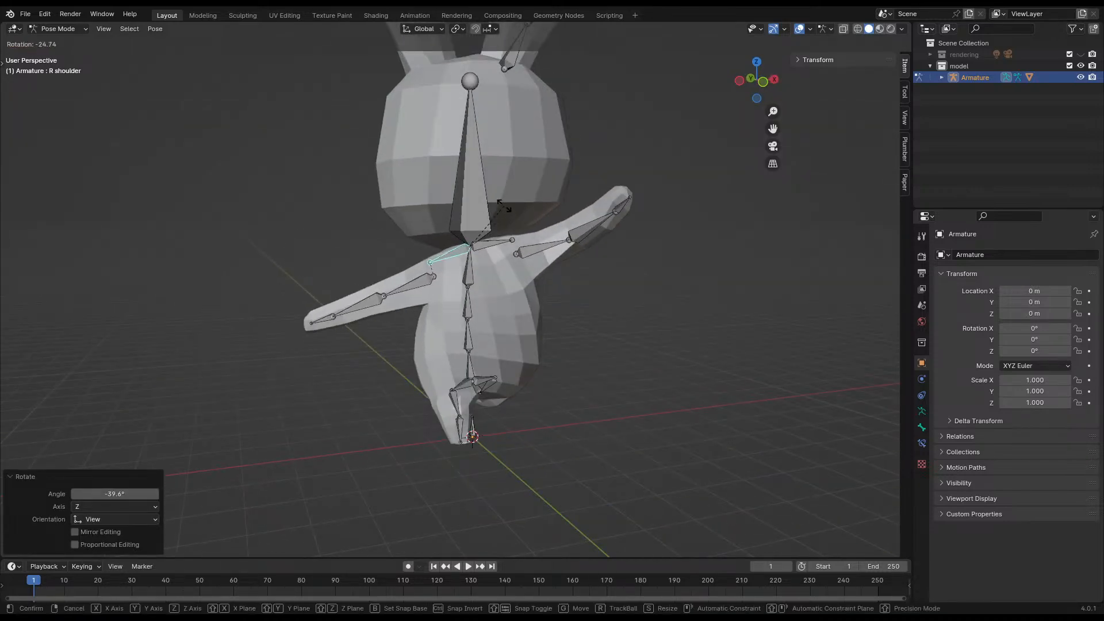
{"action": "left_click", "coordinate": [503, 206]}
- Rotate the right arm bone about -10.7° and -26.6°, and the right shoulder bone about 23.5°
{"action": "middle_click_drag", "start_coordinate": [473, 268], "coordinate": [606, 340]}
{"action": "left_click", "coordinate": [457, 284]}
{"action": "key", "text": "r"}
{"action": "left_click", "coordinate": [560, 308]}
{"action": "key", "text": "r"}
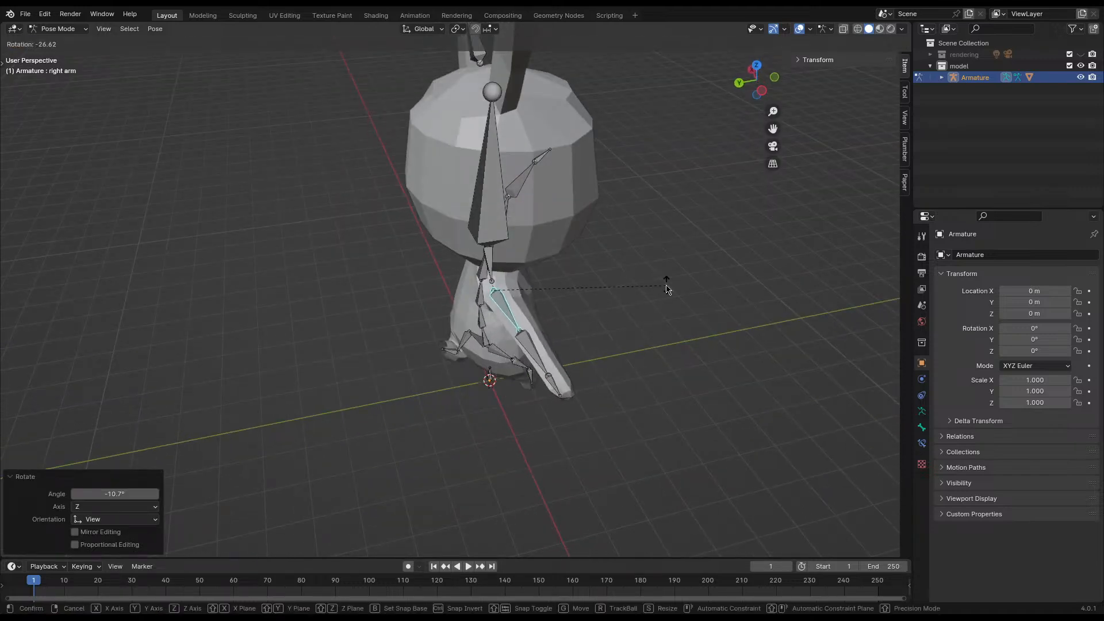
{"action": "left_click", "coordinate": [667, 289]}
{"action": "left_click", "coordinate": [485, 262]}
{"action": "key", "text": "r"}
{"action": "left_click", "coordinate": [530, 303]}
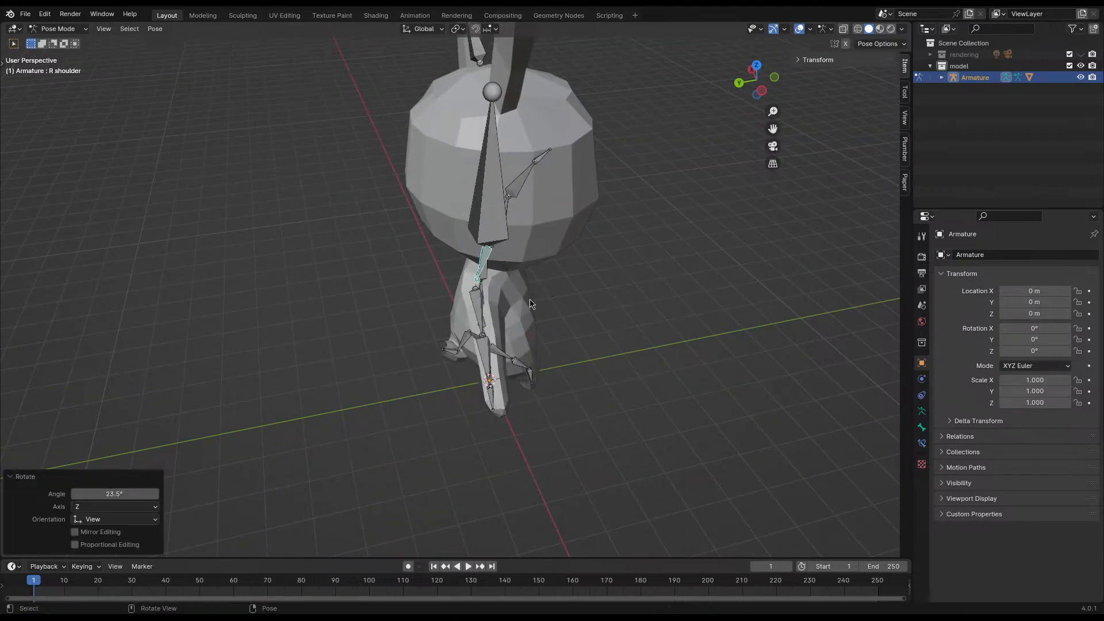
- Bend the right forearm bone by rotating it about -72.1° in the view from above
{"action": "middle_click_drag", "start_coordinate": [597, 330], "coordinate": [633, 365]}
{"action": "left_click", "coordinate": [352, 309]}
{"action": "key", "text": "r"}
{"action": "left_click", "coordinate": [559, 282]}
{"action": "key", "text": "ctrl+z"}
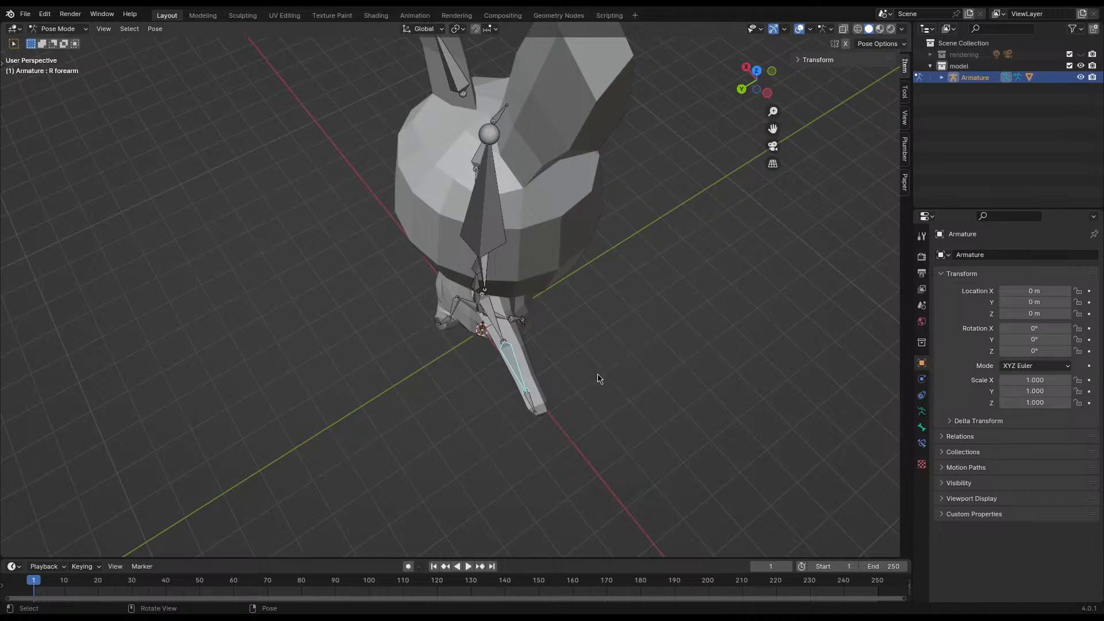
{"action": "key", "text": "r"}
{"action": "left_click", "coordinate": [583, 269]}
{"action": "middle_click_drag", "start_coordinate": [616, 374], "coordinate": [451, 283]}
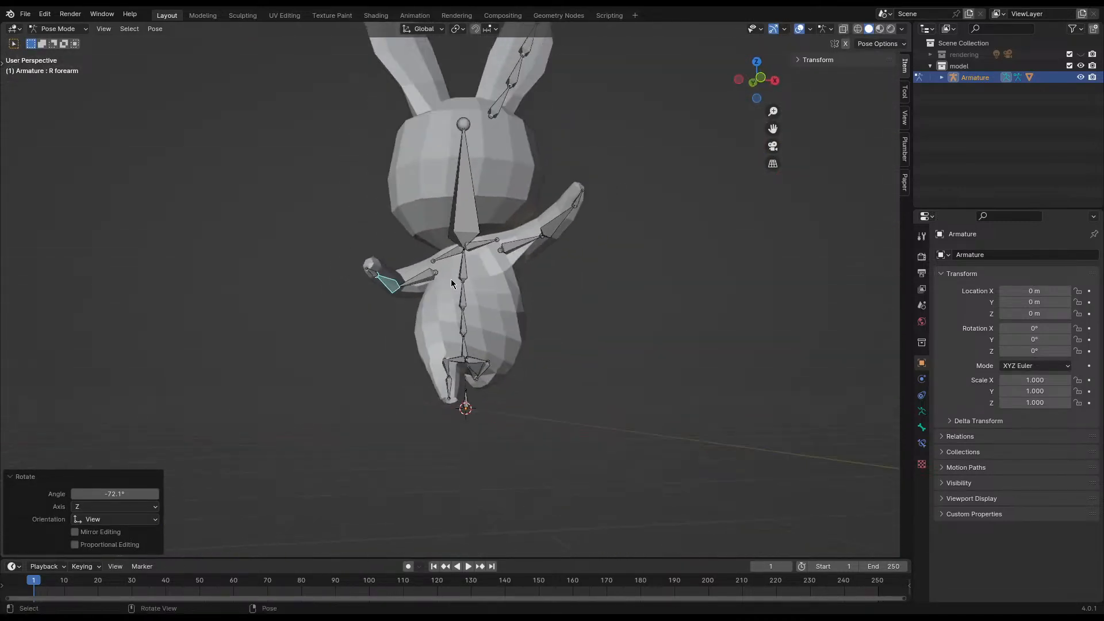
- Switch the viewport to Rendered shading and enable the rendering collection
{"action": "scroll", "coordinate": [567, 266], "scroll_direction": "down", "scroll_amount": 5}
{"action": "mouse_move", "coordinate": [567, 266]}
{"action": "middle_mouse_down"}
{"action": "mouse_move", "coordinate": [505, 333]}
{"action": "mouse_move", "coordinate": [525, 311]}
{"action": "middle_mouse_up"}
{"action": "key", "text": "z"}
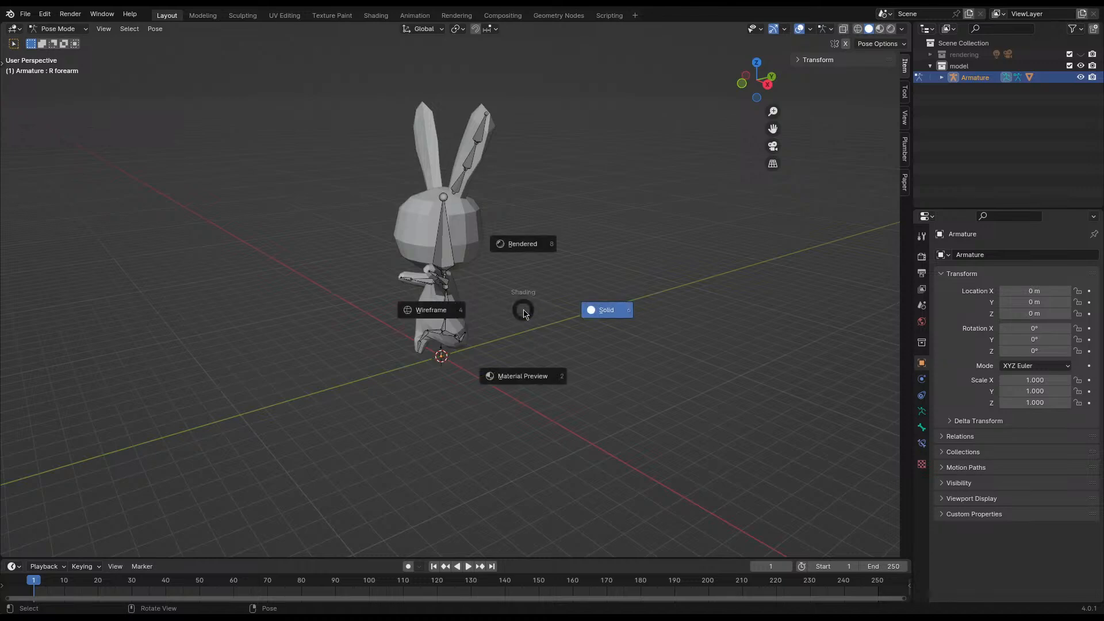
{"action": "left_click", "coordinate": [1082, 56]}
{"action": "left_click", "coordinate": [1081, 54]}
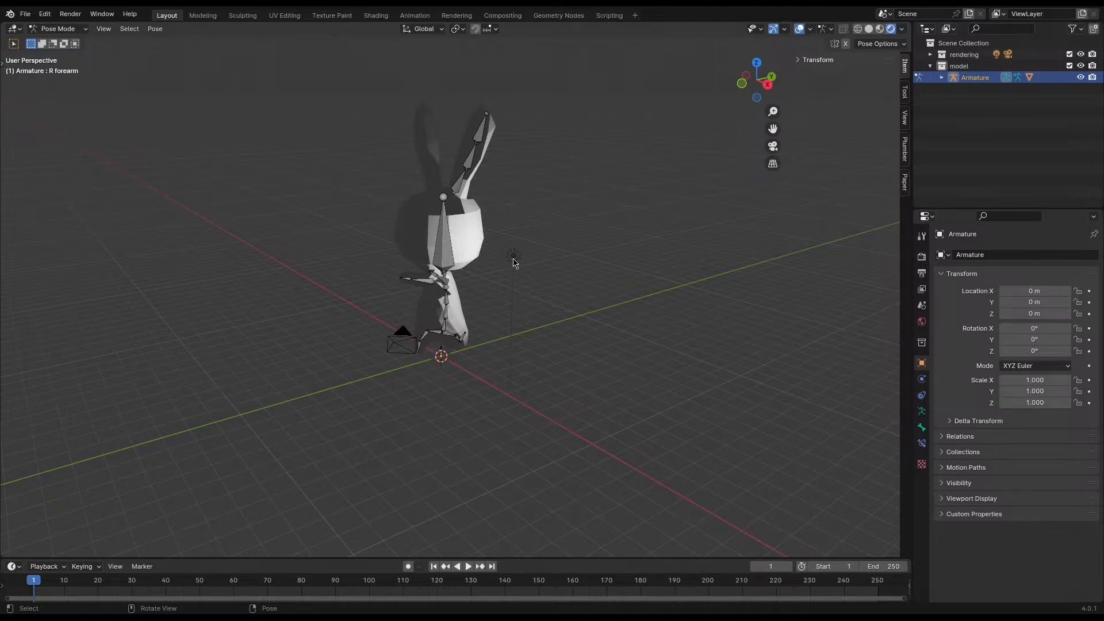
{"action": "middle_click_drag", "start_coordinate": [513, 262], "coordinate": [544, 267]}
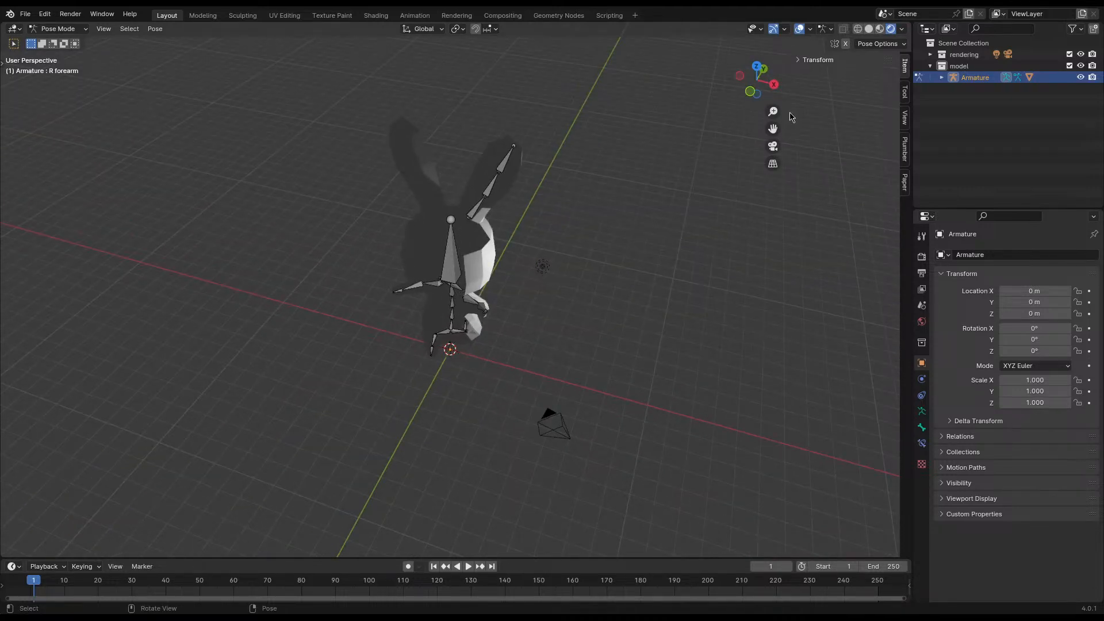
- Expand the rendering collection to reach its light and switch from Pose Mode to Object Mode
{"action": "left_click", "coordinate": [954, 54]}
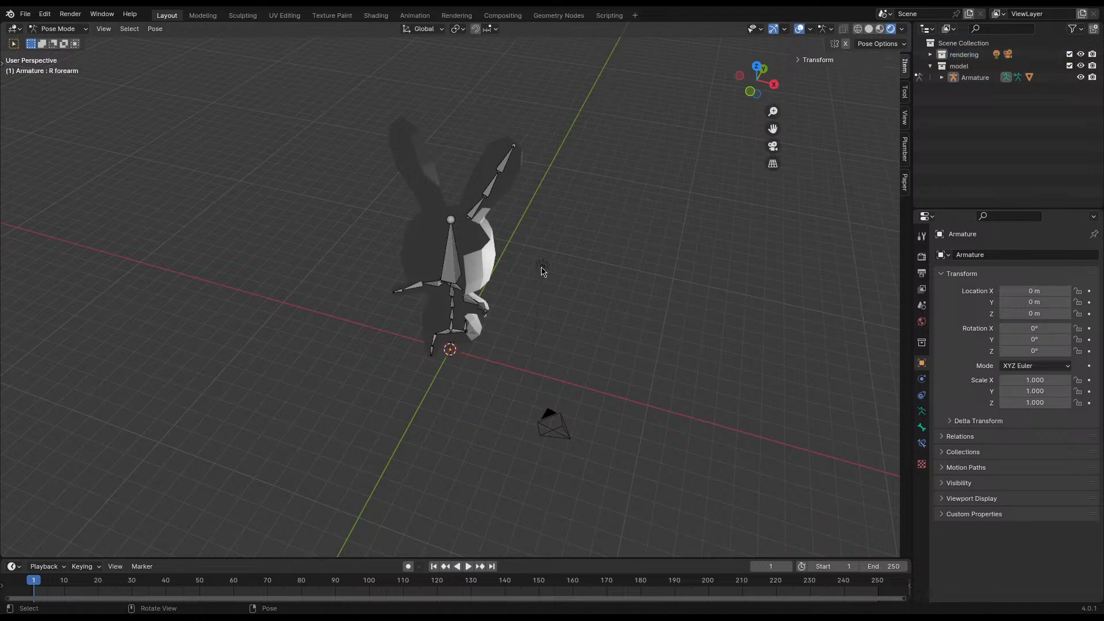
{"action": "left_click", "coordinate": [930, 55]}
{"action": "left_click", "coordinate": [969, 78]}
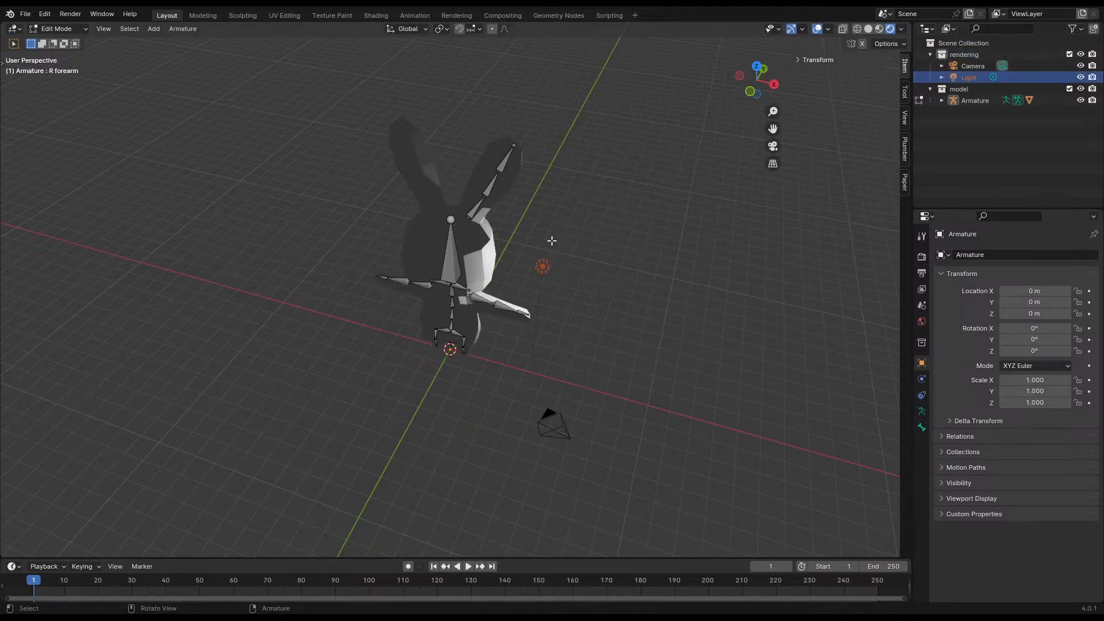
{"action": "key", "text": "ctrl+Tab"}
{"action": "left_click", "coordinate": [520, 253]}
{"action": "key", "text": "ctrl+Tab"}
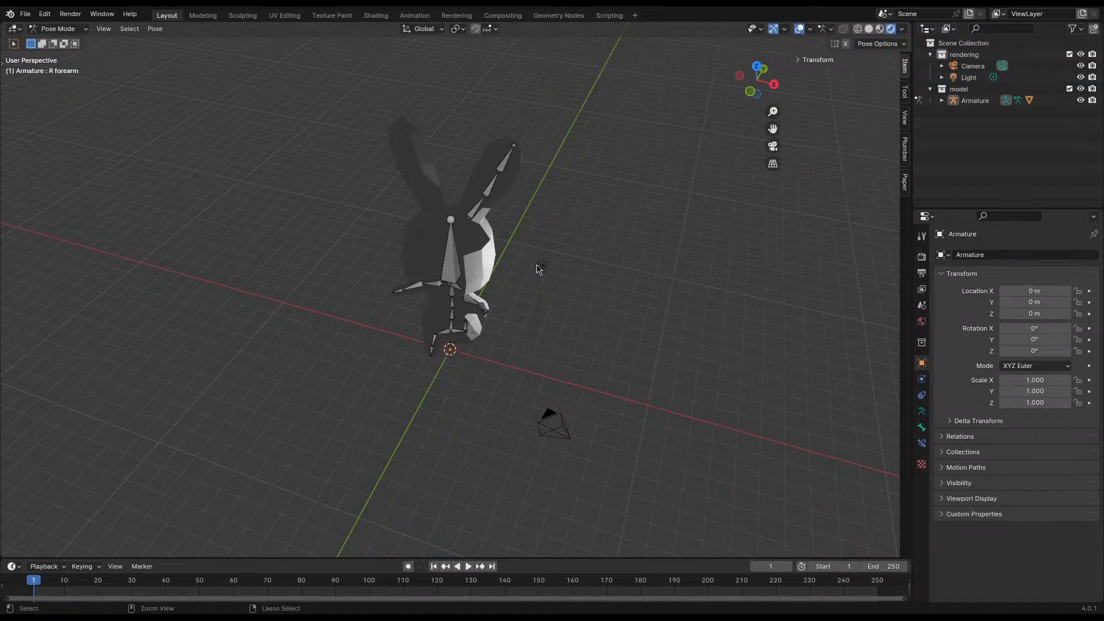
{"action": "key", "text": "ctrl+Tab"}
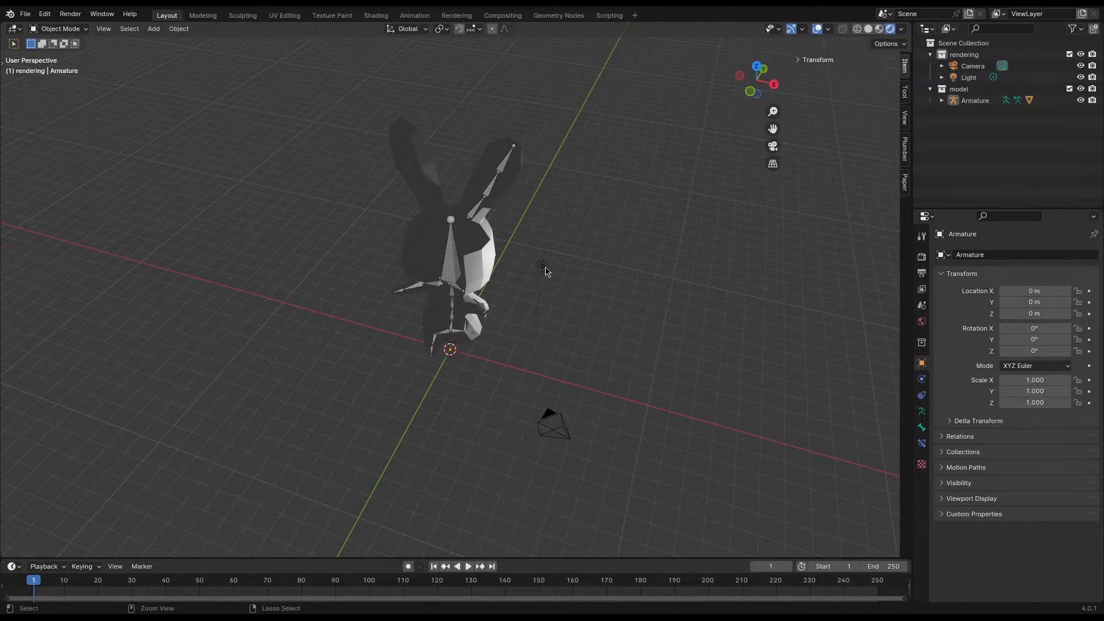
- Move the light up and to the front side of the rabbit, to about X -9.3 m, Y -4.8 m, Z 10.4 m
{"action": "left_click", "coordinate": [542, 268]}
{"action": "key", "text": "g"}
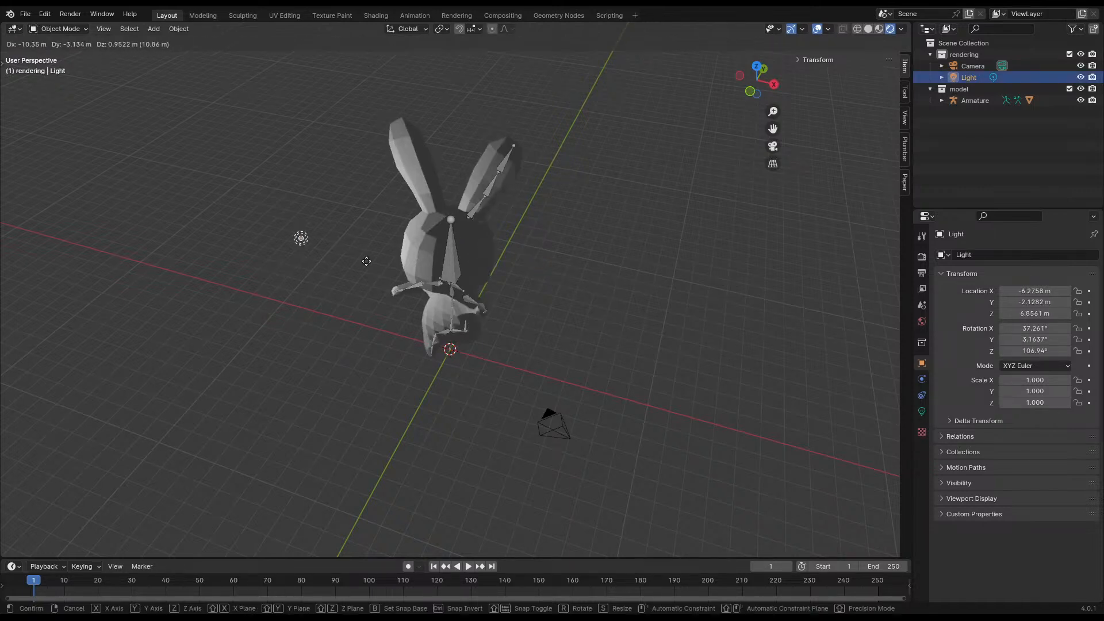
{"action": "left_click", "coordinate": [365, 263]}
{"action": "middle_click_drag", "start_coordinate": [364, 264], "coordinate": [482, 287]}
{"action": "key", "text": "g"}
{"action": "left_click", "coordinate": [410, 228]}
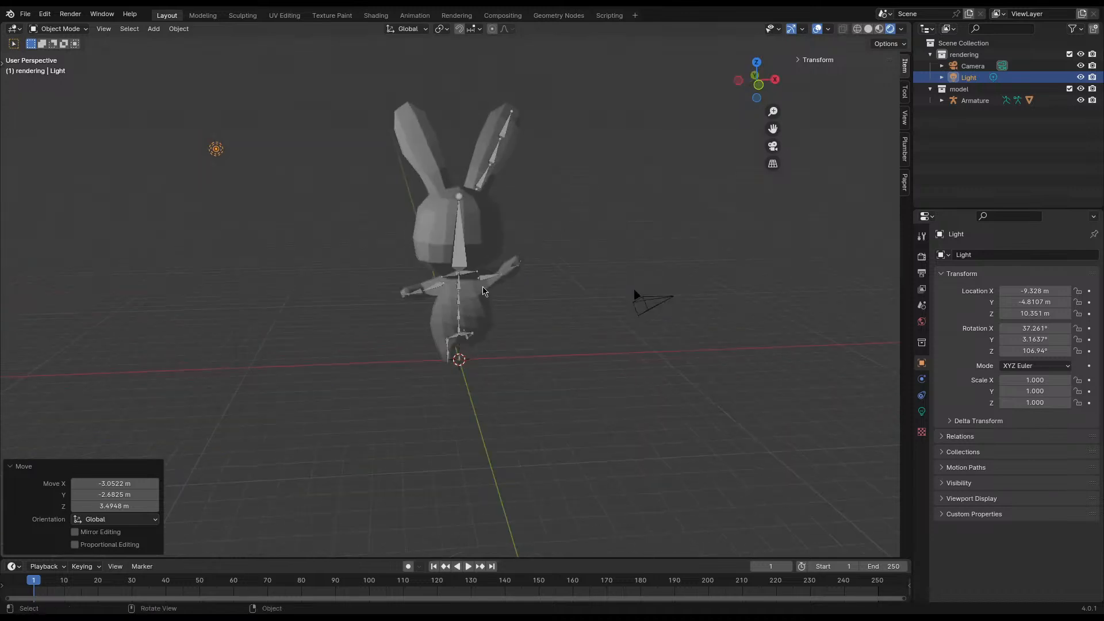
- Raise the light's power to 2688 W and change its type to Spot
{"action": "left_click", "coordinate": [921, 411]}
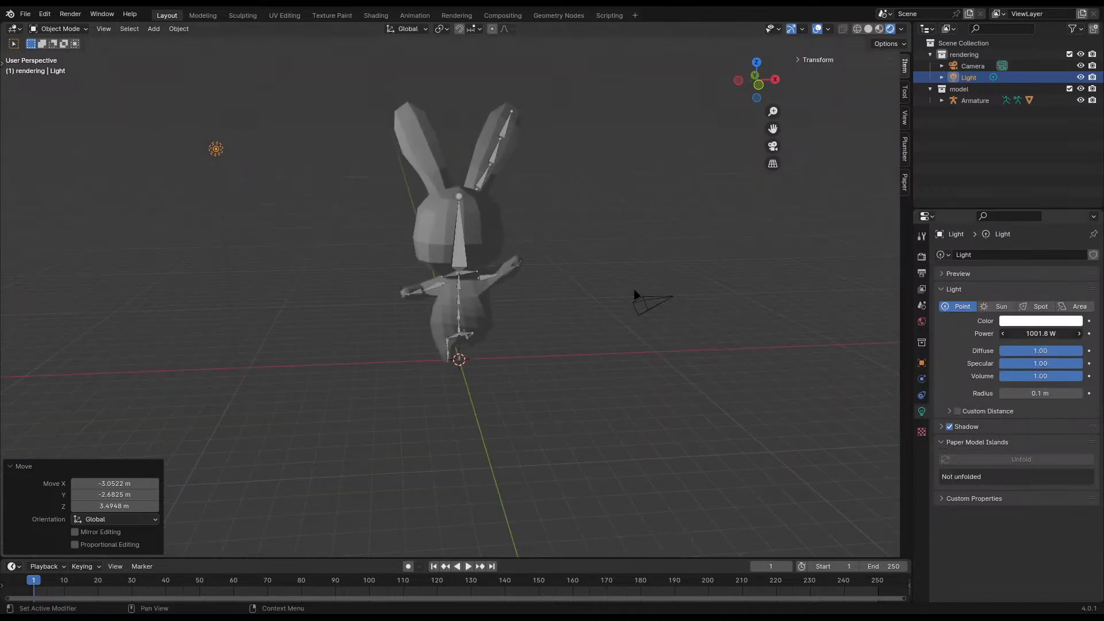
{"action": "mouse_move", "coordinate": [1040, 333]}
{"action": "left_mouse_down"}
{"action": "mouse_move", "coordinate": [1030, 334]}
{"action": "mouse_move", "coordinate": [1055, 333]}
{"action": "left_mouse_up"}
{"action": "left_click", "coordinate": [998, 306]}
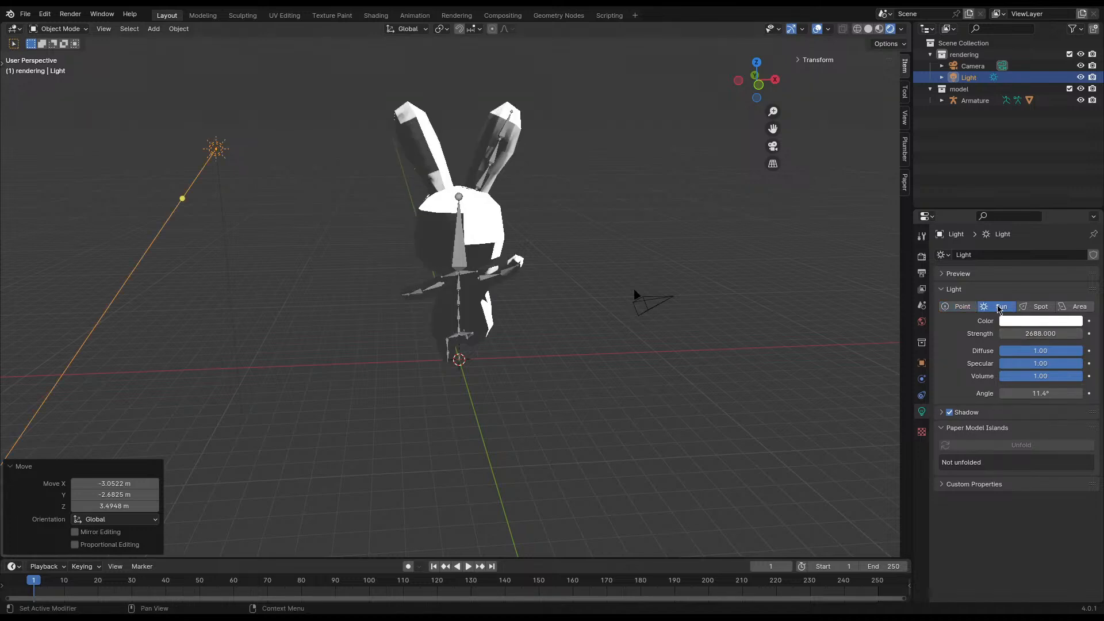
{"action": "left_click", "coordinate": [1037, 306]}
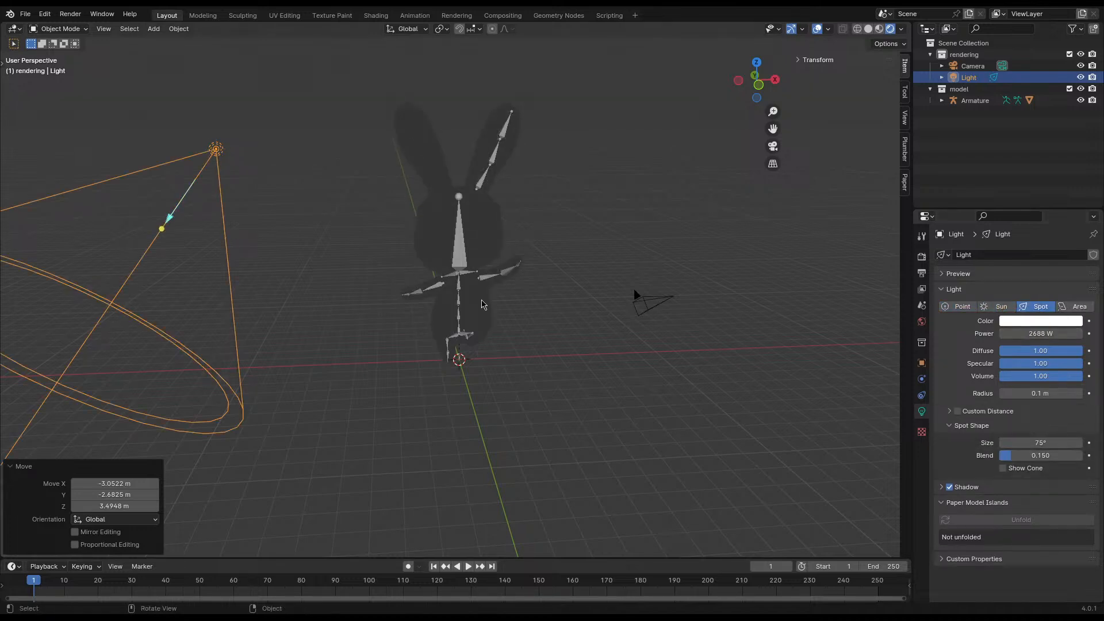
- Move the spotlight to the other side of the rabbit and adjust its direction
{"action": "key", "text": "g"}
{"action": "left_click", "coordinate": [765, 58]}
{"action": "middle_click_drag", "start_coordinate": [443, 217], "coordinate": [608, 183]}
{"action": "left_click_drag", "start_coordinate": [519, 239], "coordinate": [476, 239]}
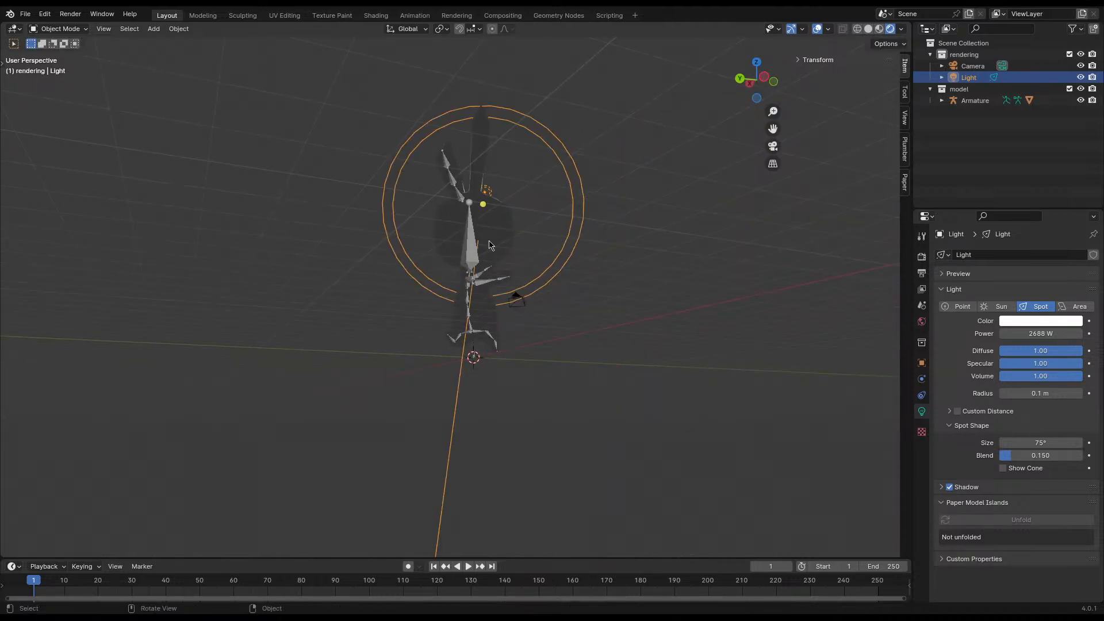
{"action": "middle_click_drag", "start_coordinate": [489, 245], "coordinate": [387, 279]}
- Move the spotlight about -7.2 m along Y and 3.2 m up in front of the rabbit, and aim it at the body
{"action": "key", "text": "g"}
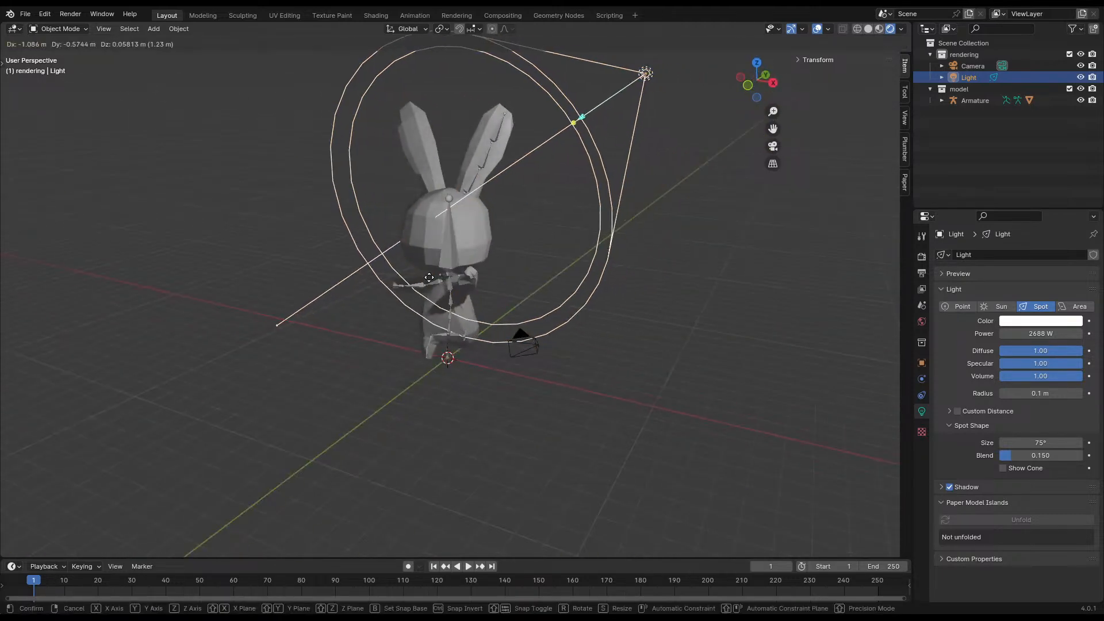
{"action": "left_click", "coordinate": [439, 203]}
{"action": "middle_click_drag", "start_coordinate": [448, 196], "coordinate": [601, 230]}
{"action": "key", "text": "g"}
{"action": "left_click", "coordinate": [684, 96]}
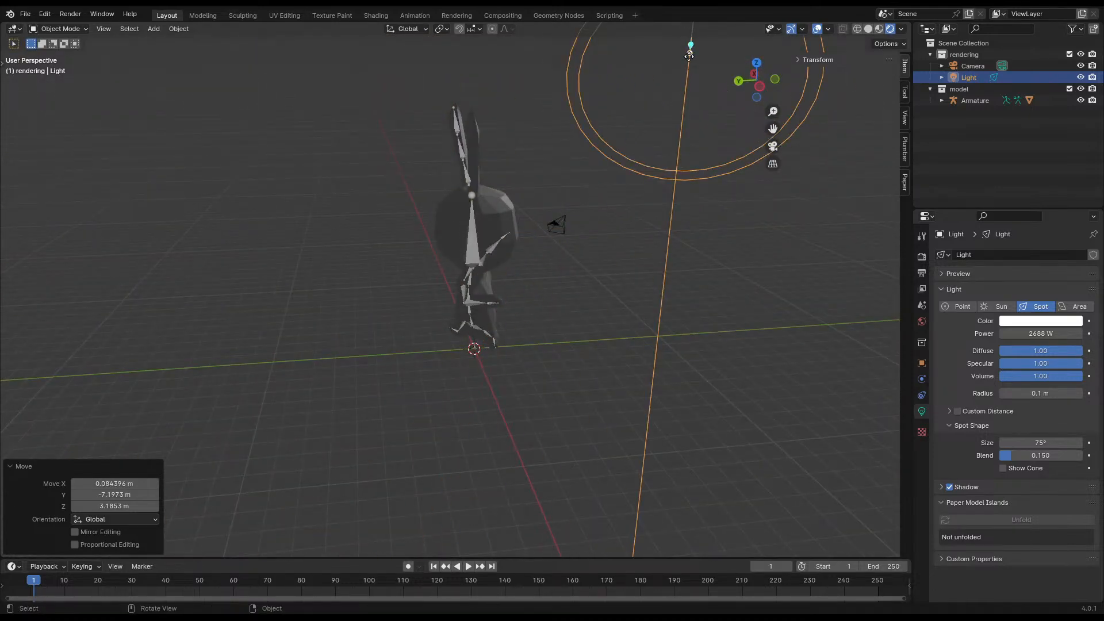
{"action": "left_click_drag", "start_coordinate": [690, 53], "coordinate": [477, 296]}
{"action": "middle_click_drag", "start_coordinate": [681, 152], "coordinate": [544, 165]}
- Set the spotlight's power to 10000 W
{"action": "scroll", "coordinate": [541, 212], "scroll_direction": "down", "scroll_amount": 4}
{"action": "left_click_drag", "start_coordinate": [1037, 333], "coordinate": [1081, 333]}
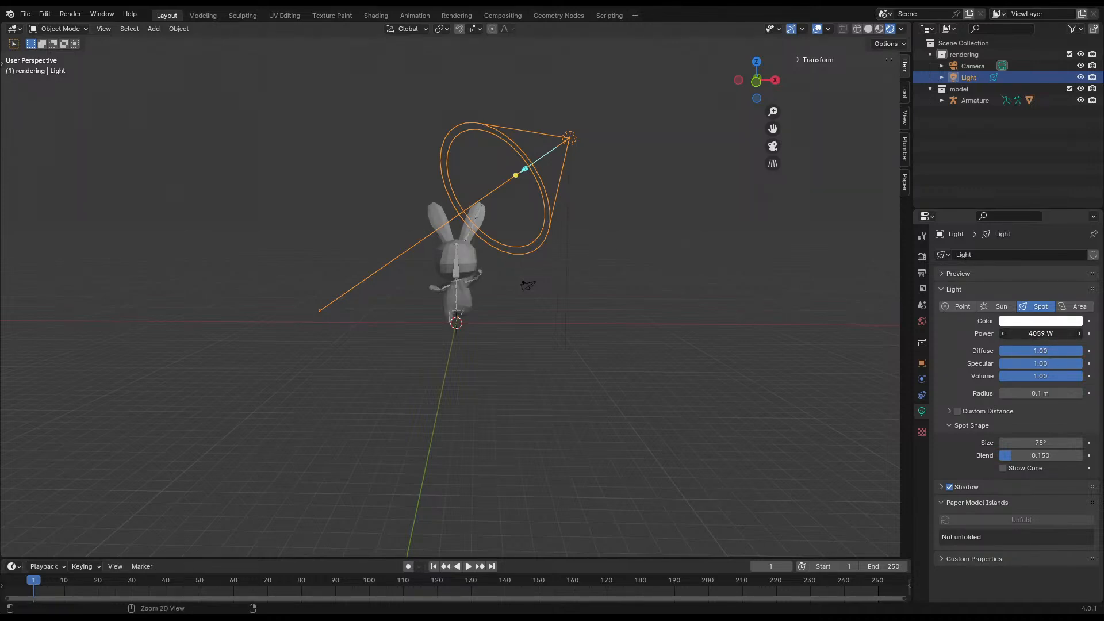
{"action": "left_click", "coordinate": [1048, 333]}
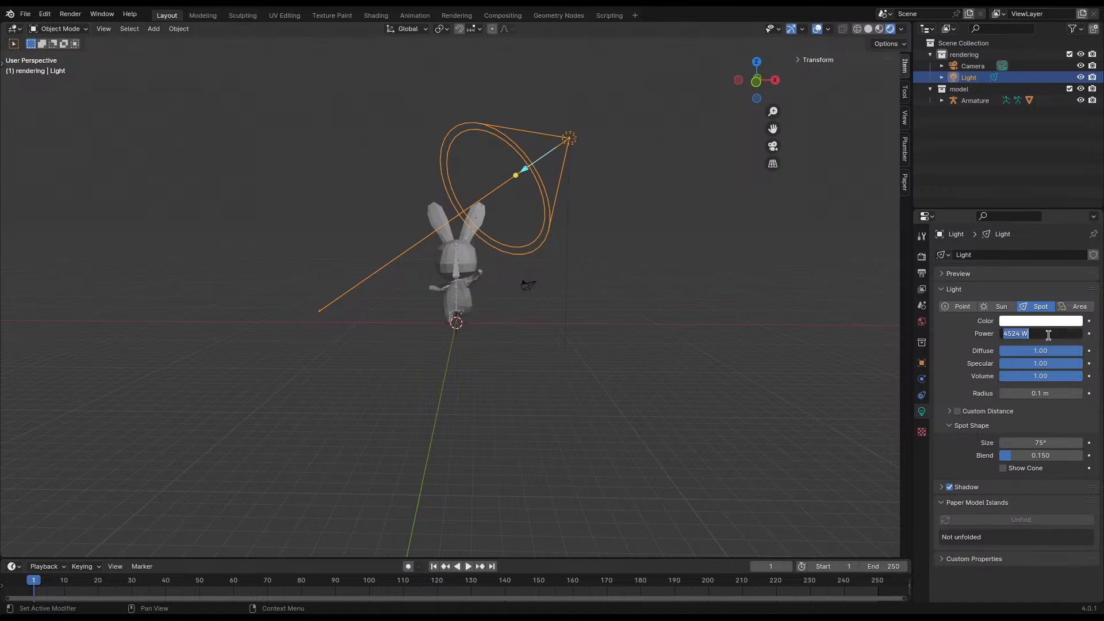
{"action": "type", "text": "10000"}
{"action": "key", "text": "Return"}
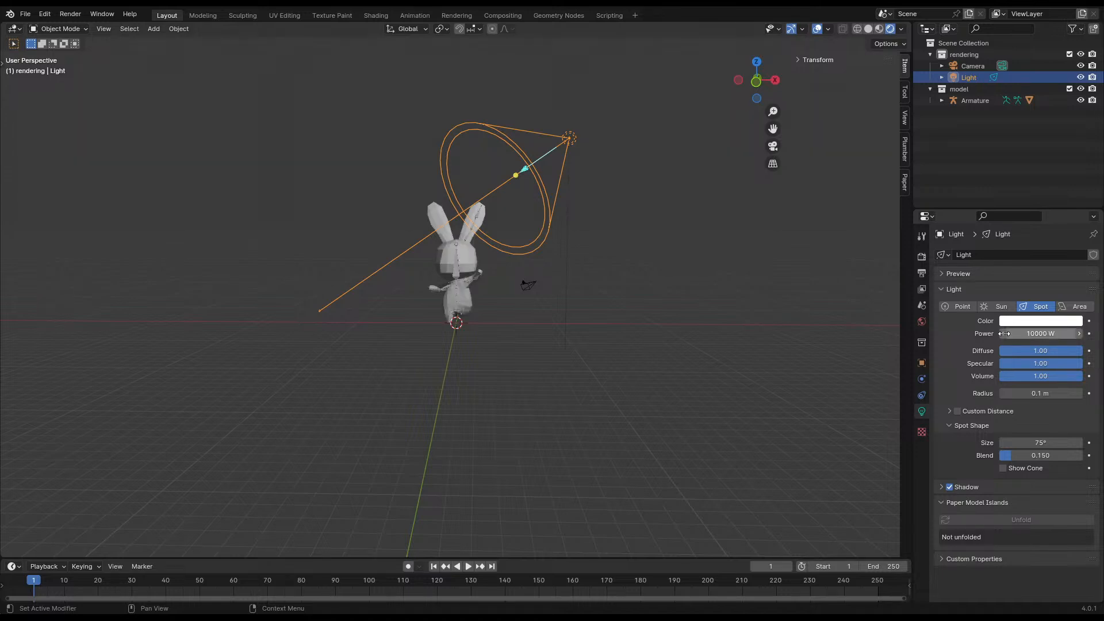
- Examine the lit rabbit and its leg bones up close from several angles
{"action": "left_click_drag", "start_coordinate": [499, 296], "coordinate": [473, 315]}
{"action": "scroll", "coordinate": [473, 315], "scroll_direction": "up", "scroll_amount": 6}
{"action": "left_click", "coordinate": [582, 241]}
{"action": "middle_click_drag", "start_coordinate": [581, 243], "coordinate": [536, 226]}
{"action": "scroll", "coordinate": [457, 340], "scroll_direction": "up", "scroll_amount": 5}
{"action": "middle_click_drag", "start_coordinate": [500, 316], "coordinate": [367, 326]}
{"action": "scroll", "coordinate": [458, 313], "scroll_direction": "up", "scroll_amount": 4}
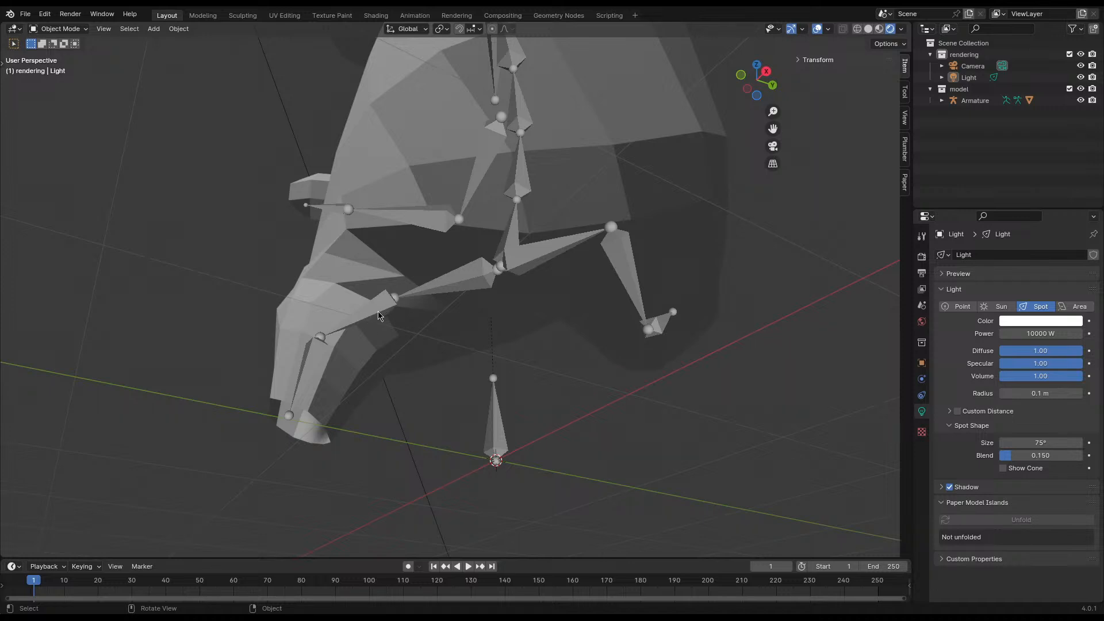
{"action": "middle_click_drag", "start_coordinate": [370, 279], "coordinate": [531, 368]}
{"action": "scroll", "coordinate": [435, 315], "scroll_direction": "up", "scroll_amount": 4}
- Try rotating the head bone in the armature's Pose Mode from the side and from an angled view
{"action": "left_click", "coordinate": [502, 326]}
{"action": "key", "text": "ctrl+Tab"}
{"action": "left_click", "coordinate": [531, 368]}
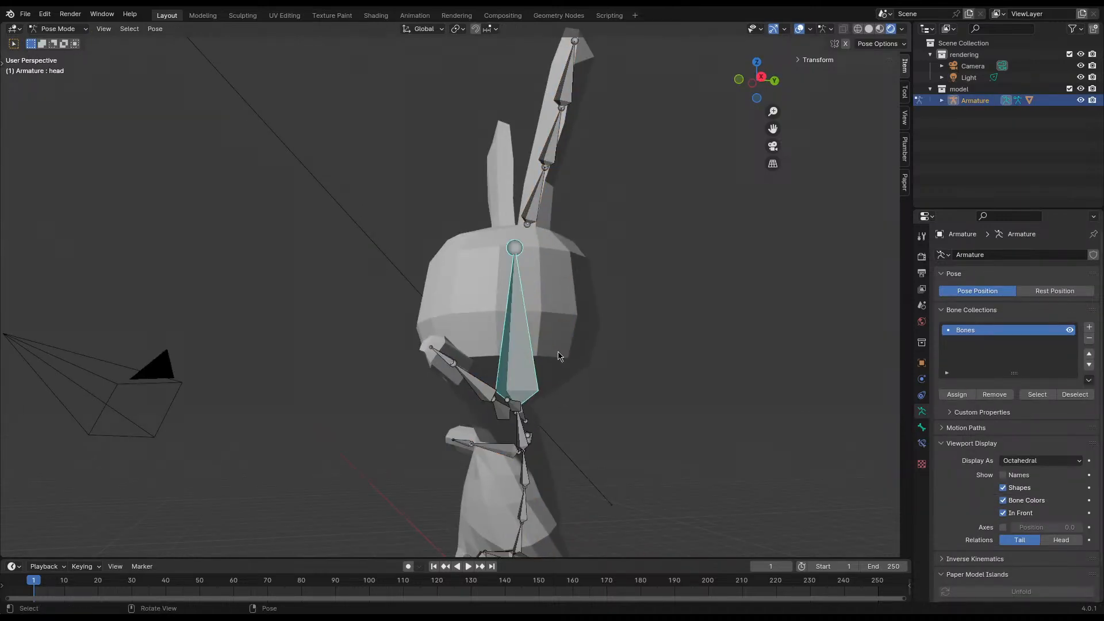
{"action": "key", "text": "r"}
{"action": "key", "text": "Escape"}
{"action": "key", "text": "KP_3"}
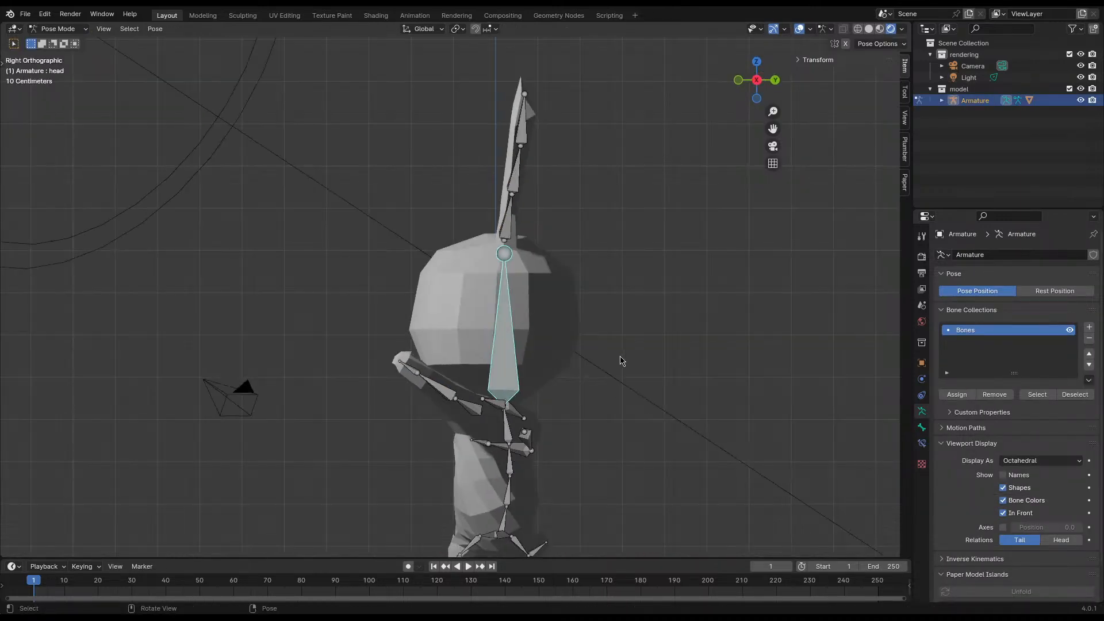
{"action": "key", "text": "r"}
{"action": "right_click", "coordinate": [626, 406]}
{"action": "middle_click_drag", "start_coordinate": [475, 322], "coordinate": [567, 336]}
{"action": "key", "text": "r"}
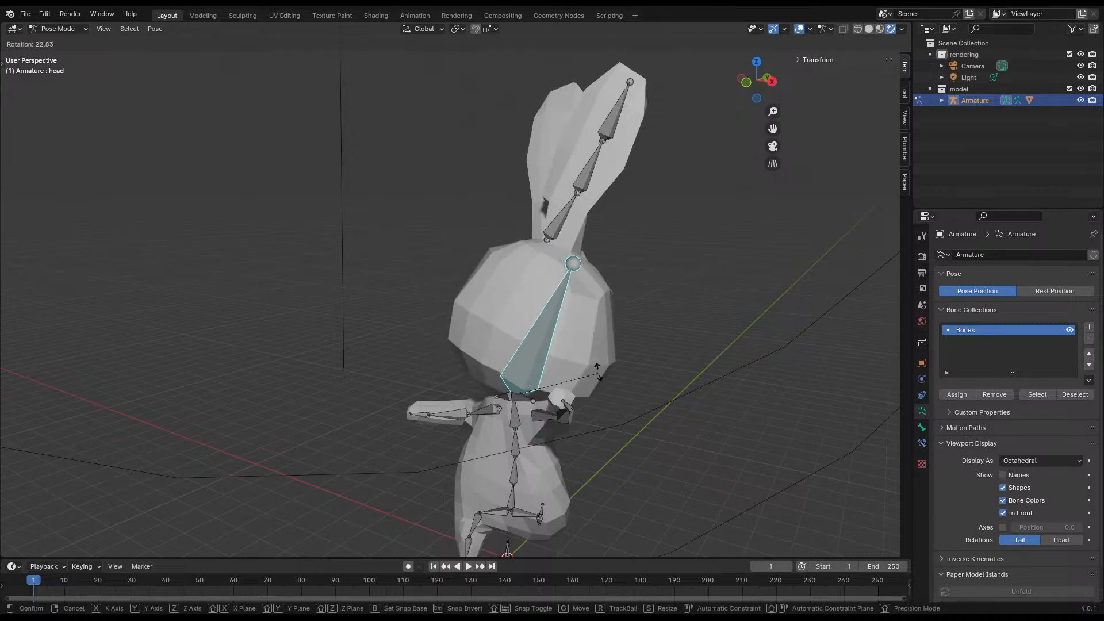
{"action": "right_click", "coordinate": [666, 347]}
- Select the base of the lowest ear bone in Edit Mode, return the armature to Pose Mode and save the file
{"action": "key", "text": "Tab"}
{"action": "middle_click_drag", "start_coordinate": [666, 347], "coordinate": [650, 270]}
{"action": "left_click", "coordinate": [527, 250]}
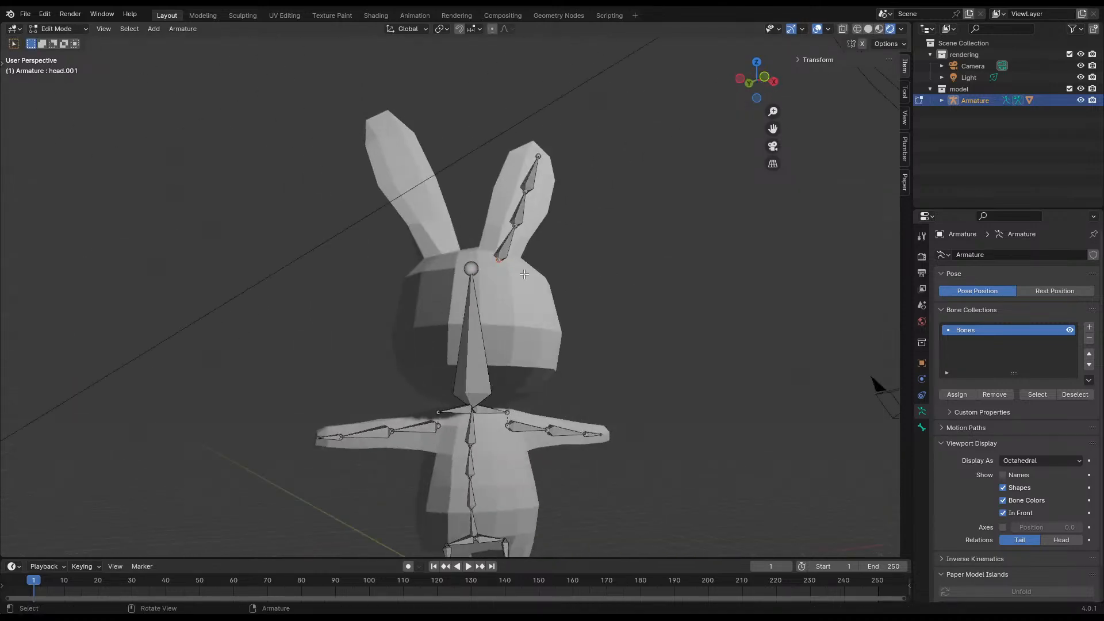
{"action": "scroll", "coordinate": [524, 274], "scroll_direction": "down", "scroll_amount": 3}
{"action": "middle_click_drag", "start_coordinate": [506, 287], "coordinate": [478, 305]}
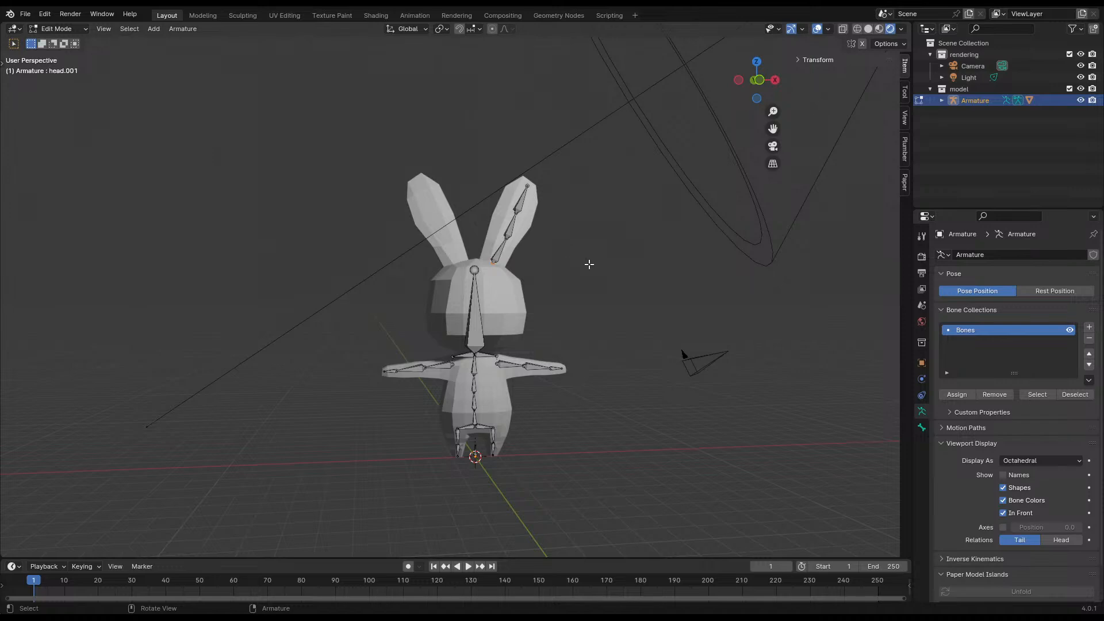
{"action": "key", "text": "ctrl+Tab"}
{"action": "middle_click_drag", "start_coordinate": [640, 333], "coordinate": [503, 314]}
{"action": "key", "text": "ctrl+s"}
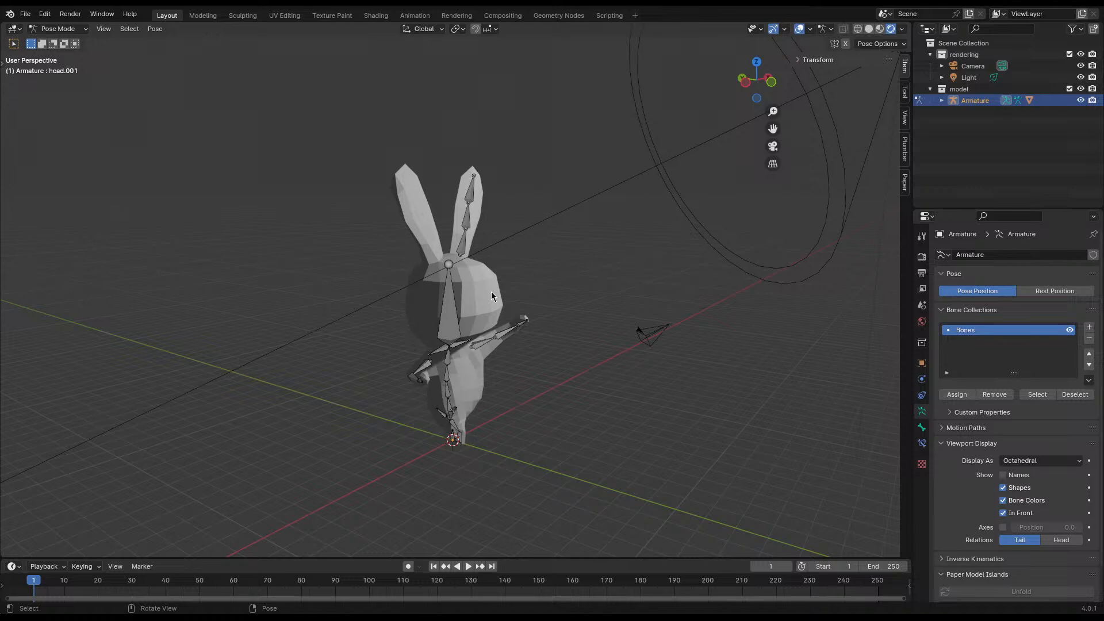
- Turn off the armature's In Front display so the bones are hidden inside the mesh, and save the file
{"action": "middle_click_drag", "start_coordinate": [491, 291], "coordinate": [444, 276]}
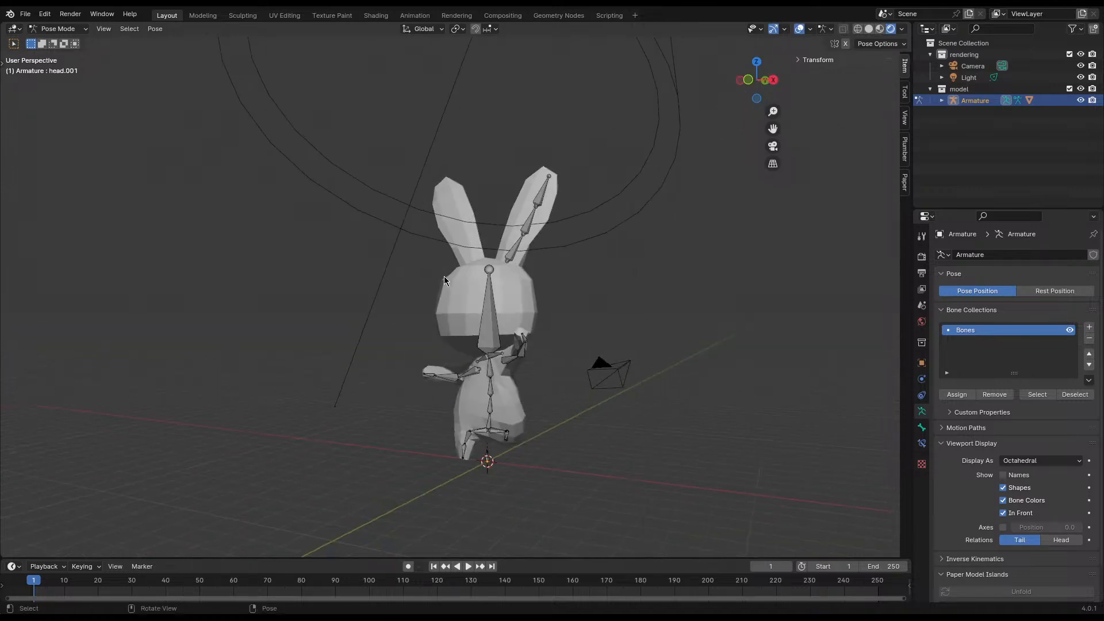
{"action": "mouse_move", "coordinate": [555, 281]}
{"action": "middle_mouse_down"}
{"action": "mouse_move", "coordinate": [575, 276]}
{"action": "mouse_move", "coordinate": [565, 270]}
{"action": "middle_mouse_up"}
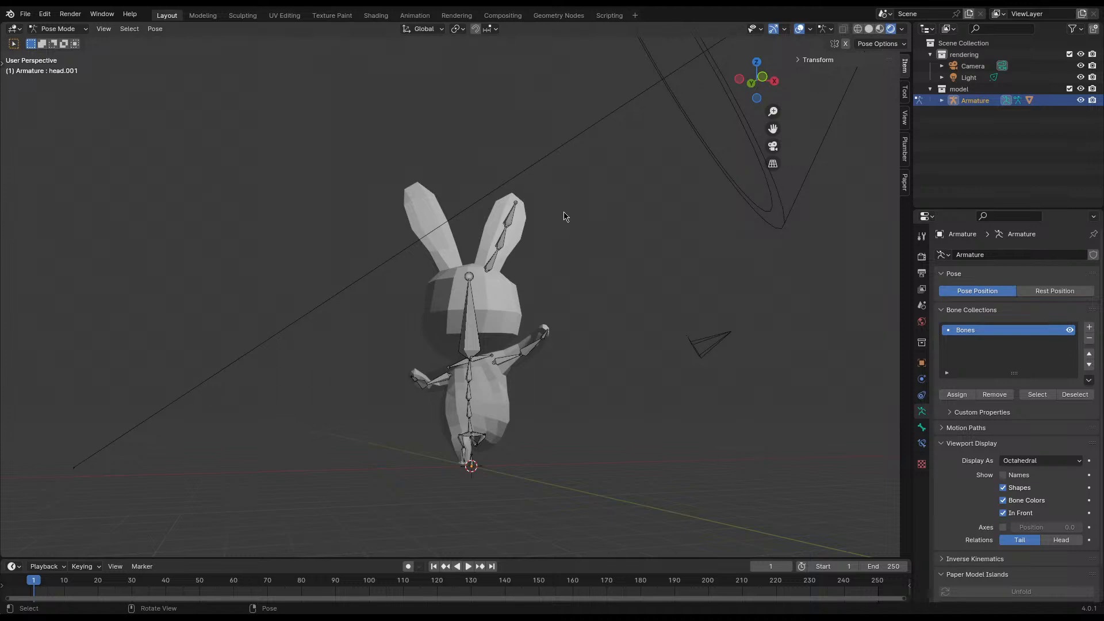
{"action": "middle_click_drag", "start_coordinate": [565, 216], "coordinate": [466, 225]}
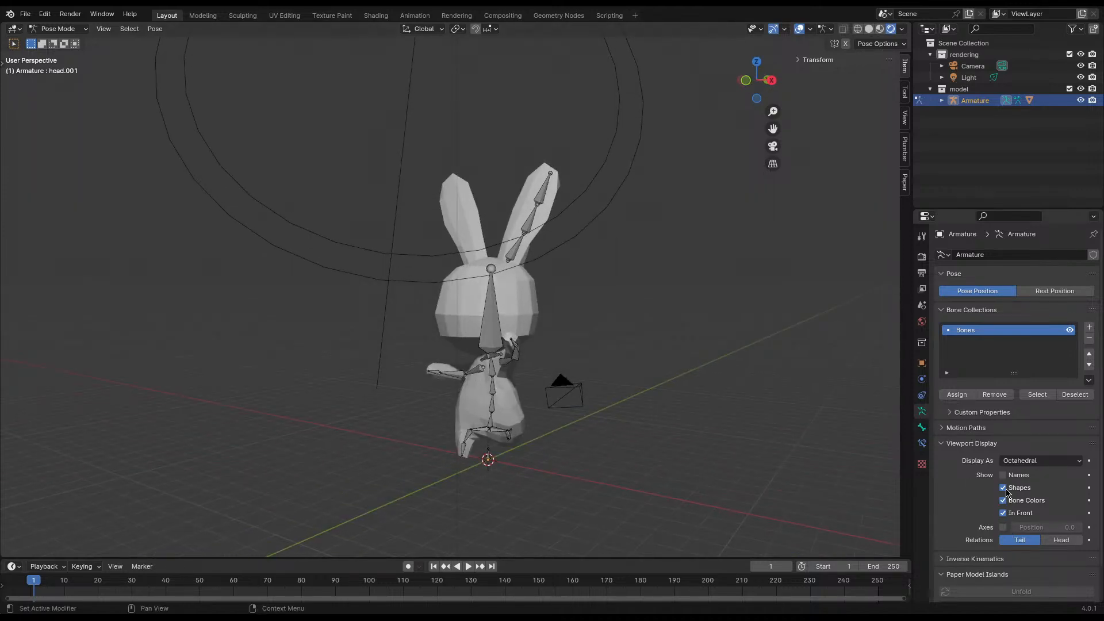
{"action": "left_click", "coordinate": [1003, 513]}
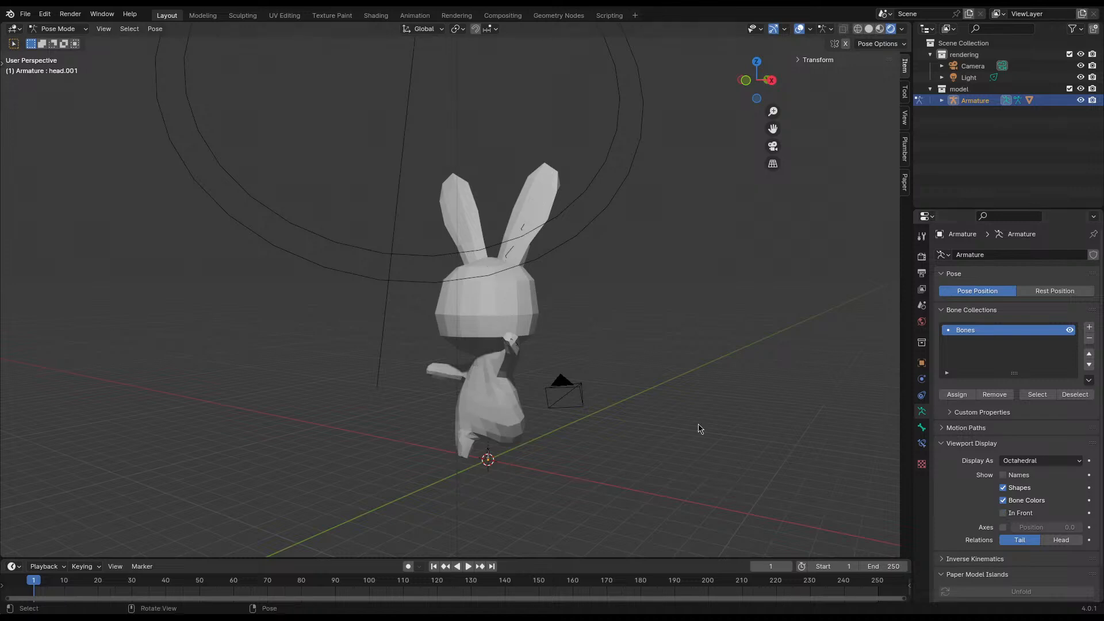
{"action": "middle_click_drag", "start_coordinate": [459, 368], "coordinate": [517, 387]}
{"action": "key", "text": "ctrl+s"}
- Apply Shade Smooth to the rabbit mesh in Object Mode and save the file
{"action": "scroll", "coordinate": [500, 343], "scroll_direction": "up", "scroll_amount": 1}
{"action": "scroll", "coordinate": [500, 343], "scroll_direction": "up", "scroll_amount": 3}
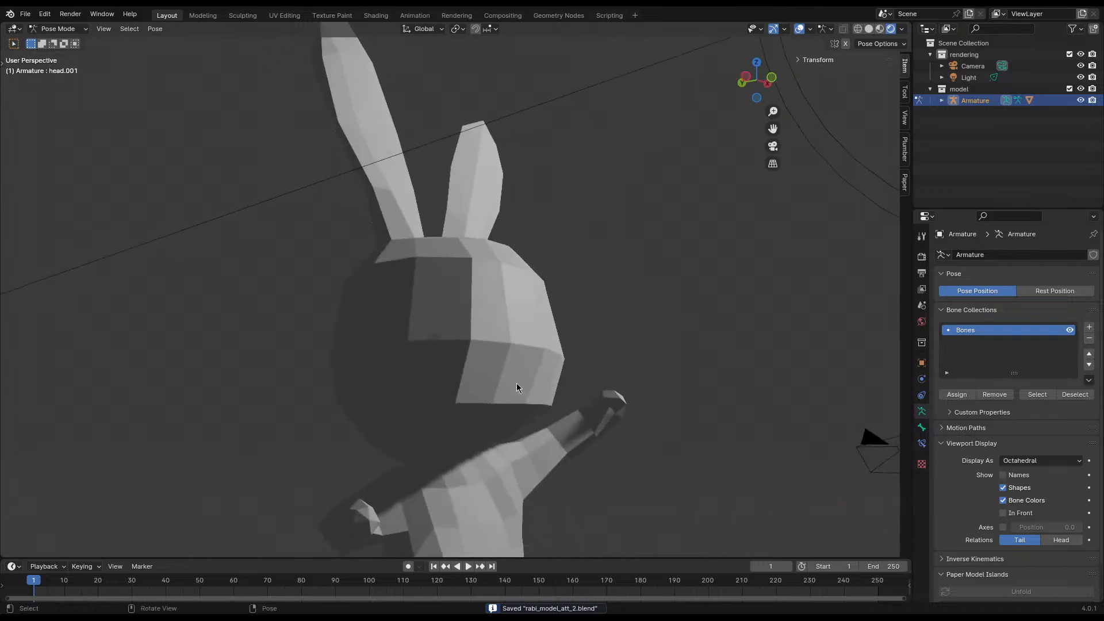
{"action": "scroll", "coordinate": [518, 387], "scroll_direction": "down", "scroll_amount": 5}
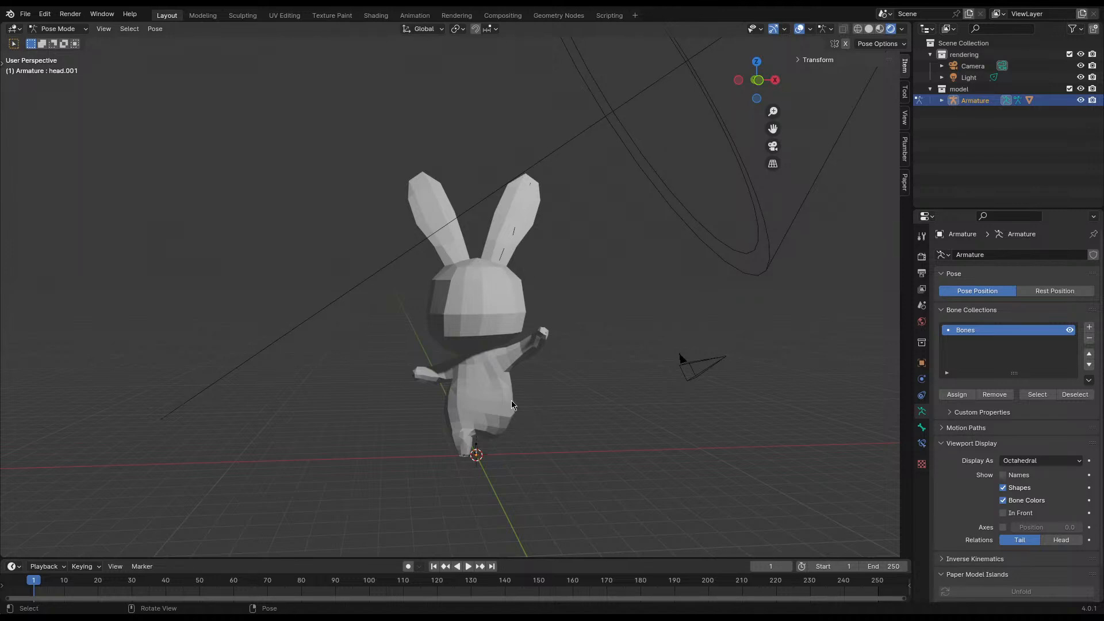
{"action": "middle_click_drag", "start_coordinate": [552, 375], "coordinate": [483, 349]}
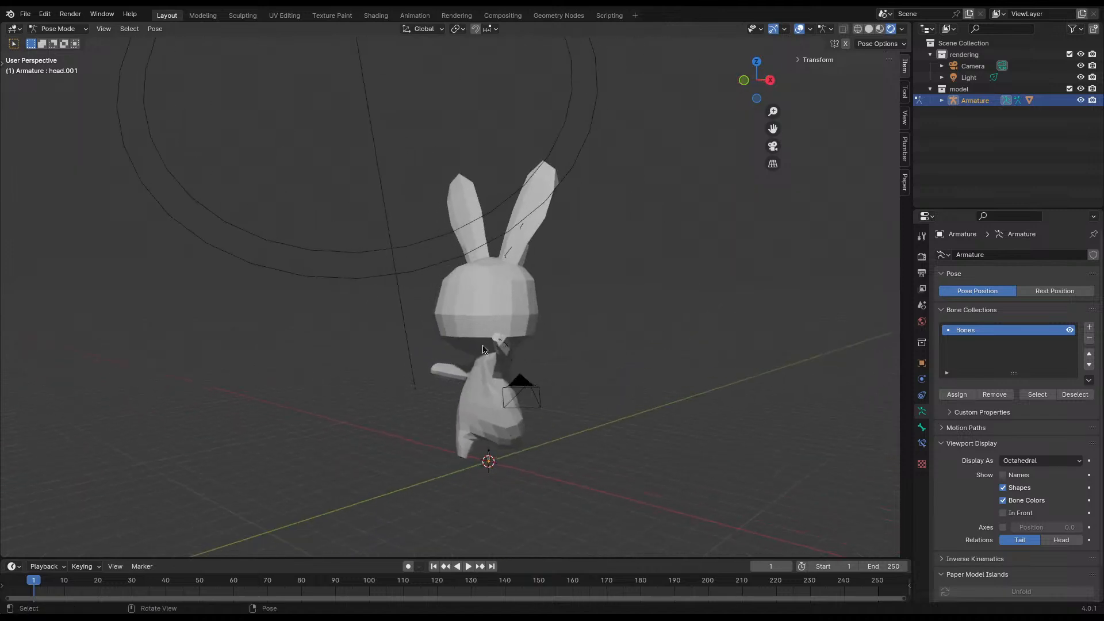
{"action": "left_click", "coordinate": [483, 349]}
{"action": "right_click", "coordinate": [483, 349]}
{"action": "key", "text": "ctrl+Tab"}
{"action": "left_click", "coordinate": [520, 315]}
{"action": "right_click", "coordinate": [487, 316]}
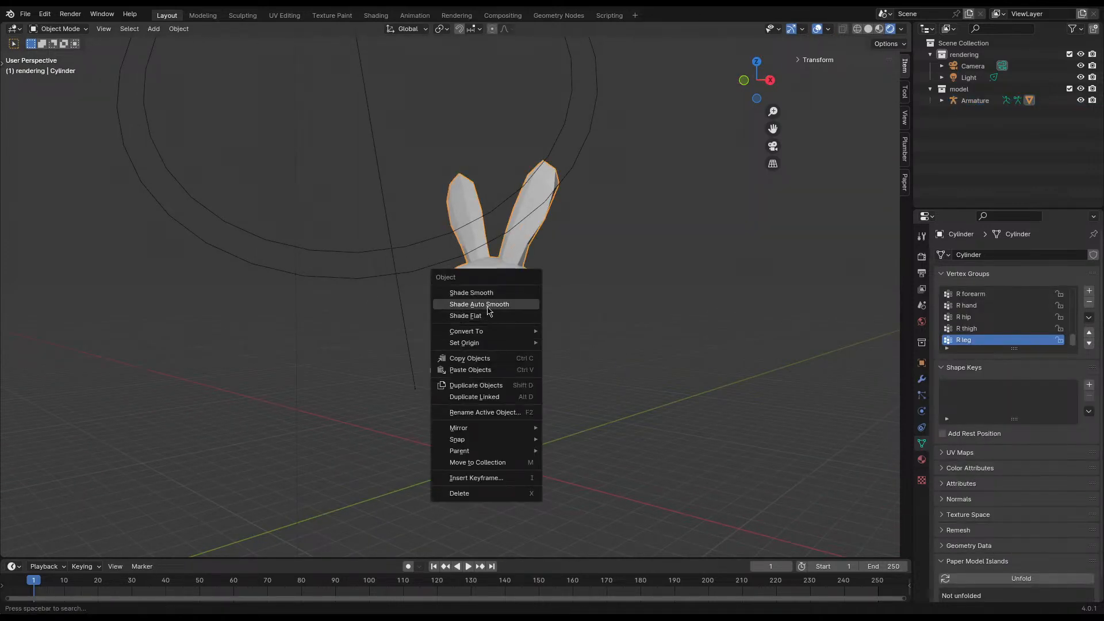
{"action": "left_click", "coordinate": [478, 293]}
{"action": "middle_click_drag", "start_coordinate": [527, 293], "coordinate": [550, 408]}
{"action": "key", "text": "ctrl+s"}
- Select the camera in place of the rabbit mesh and save the file
{"action": "scroll", "coordinate": [526, 364], "scroll_direction": "up", "scroll_amount": 5}
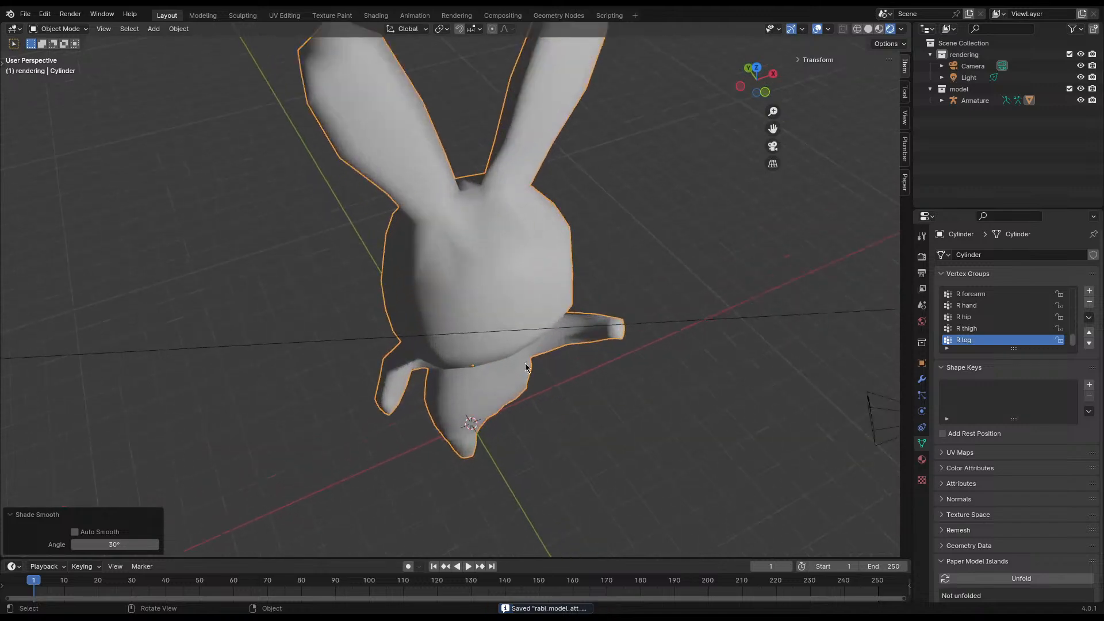
{"action": "scroll", "coordinate": [526, 363], "scroll_direction": "down", "scroll_amount": 5}
{"action": "middle_click_drag", "start_coordinate": [526, 364], "coordinate": [500, 402]}
{"action": "middle_click_drag", "start_coordinate": [567, 437], "coordinate": [510, 406]}
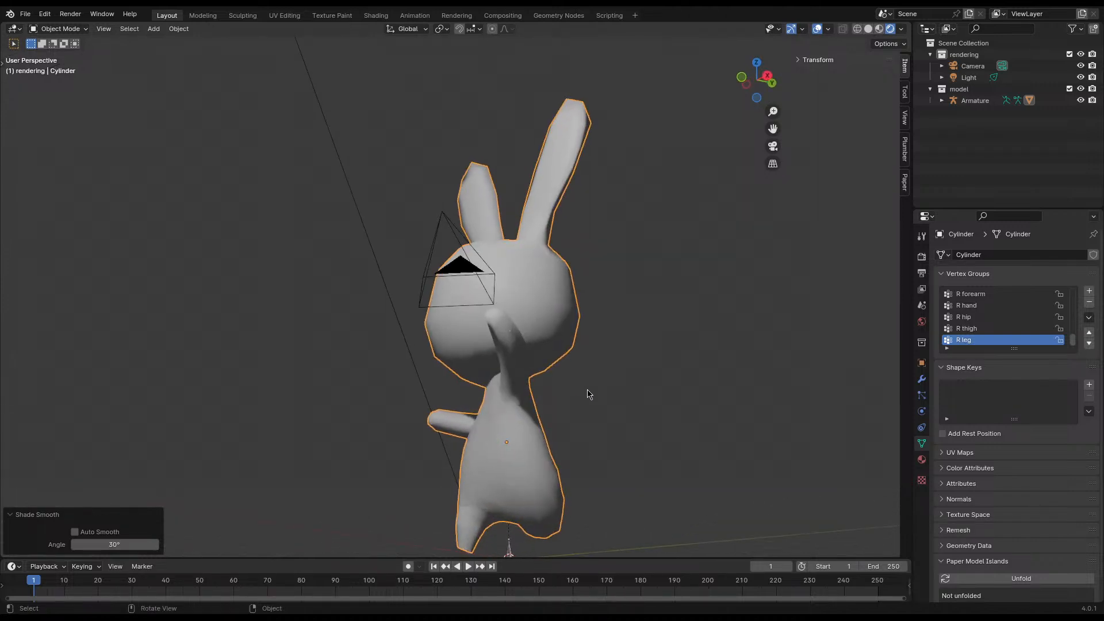
{"action": "scroll", "coordinate": [587, 389], "scroll_direction": "down", "scroll_amount": 3}
{"action": "middle_click_drag", "start_coordinate": [532, 345], "coordinate": [606, 351]}
{"action": "left_click", "coordinate": [607, 340]}
{"action": "left_click", "coordinate": [577, 373]}
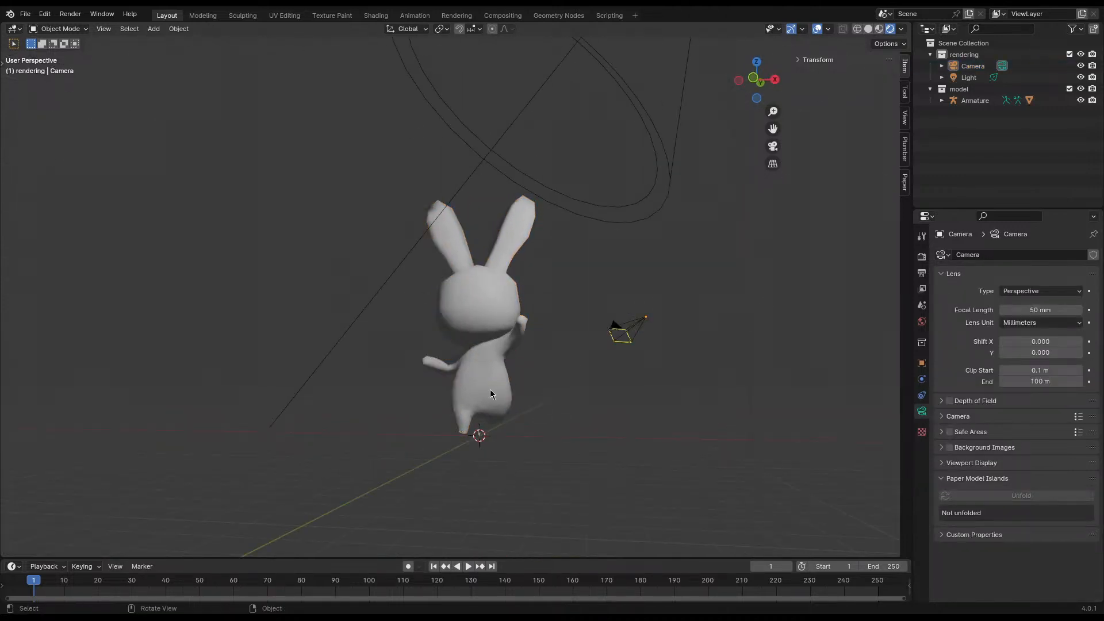
{"action": "middle_click_drag", "start_coordinate": [490, 389], "coordinate": [538, 368]}
{"action": "key", "text": "ctrl+s"}
{"action": "scroll", "coordinate": [541, 366], "scroll_direction": "down", "scroll_amount": 4}
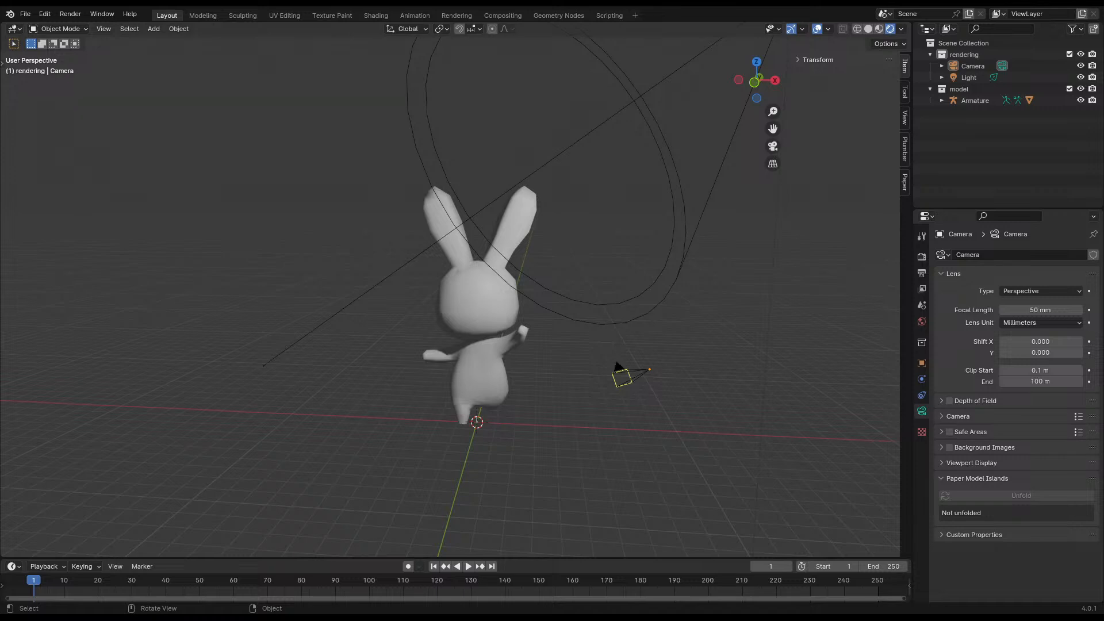
{"action": "middle_click_drag", "start_coordinate": [551, 386], "coordinate": [480, 402]}
{"action": "middle_click_drag", "start_coordinate": [551, 401], "coordinate": [505, 394]}
{"action": "mouse_move", "coordinate": [600, 382]}
{"action": "middle_mouse_down"}
{"action": "mouse_move", "coordinate": [526, 377]}
{"action": "mouse_move", "coordinate": [450, 391]}
{"action": "mouse_move", "coordinate": [585, 384]}
{"action": "middle_mouse_up"}
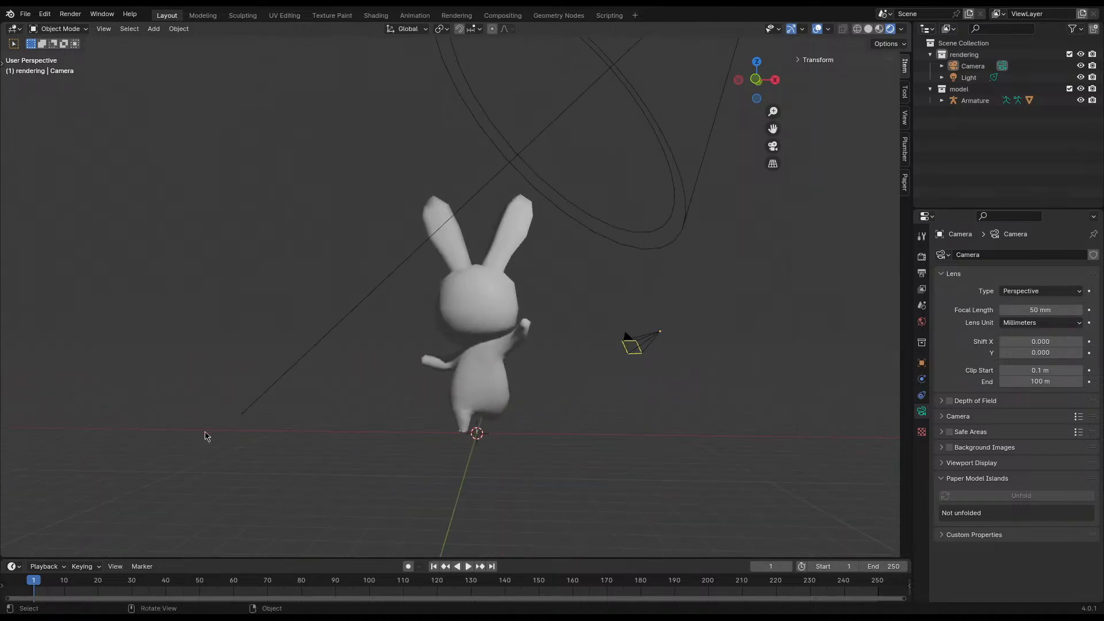